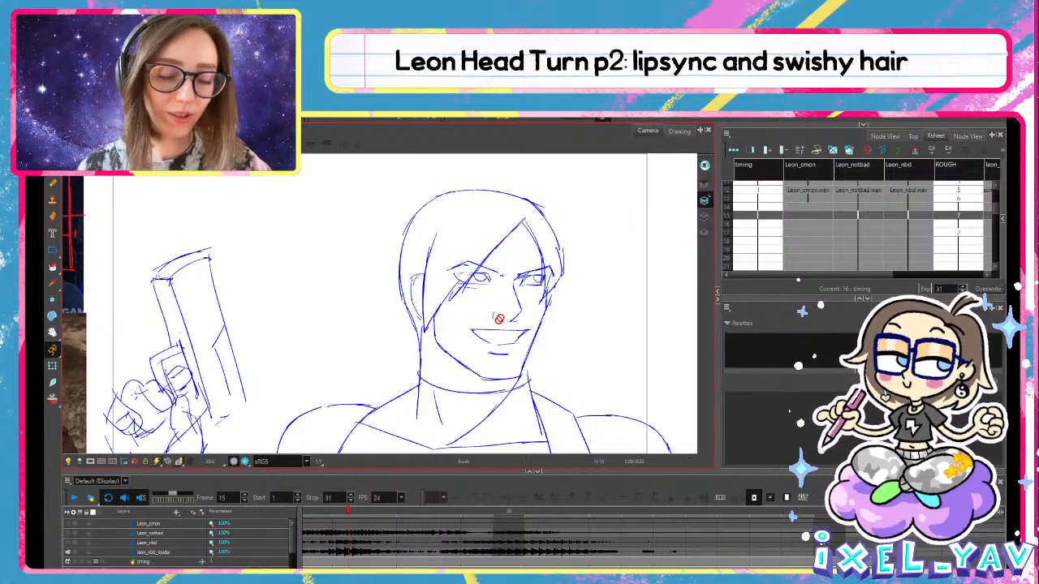
Shift the eye beside the long hair fringe slightly toward the nose on drawing 7 of the ROUGH layer
scroll(496, 323, "down", 2)
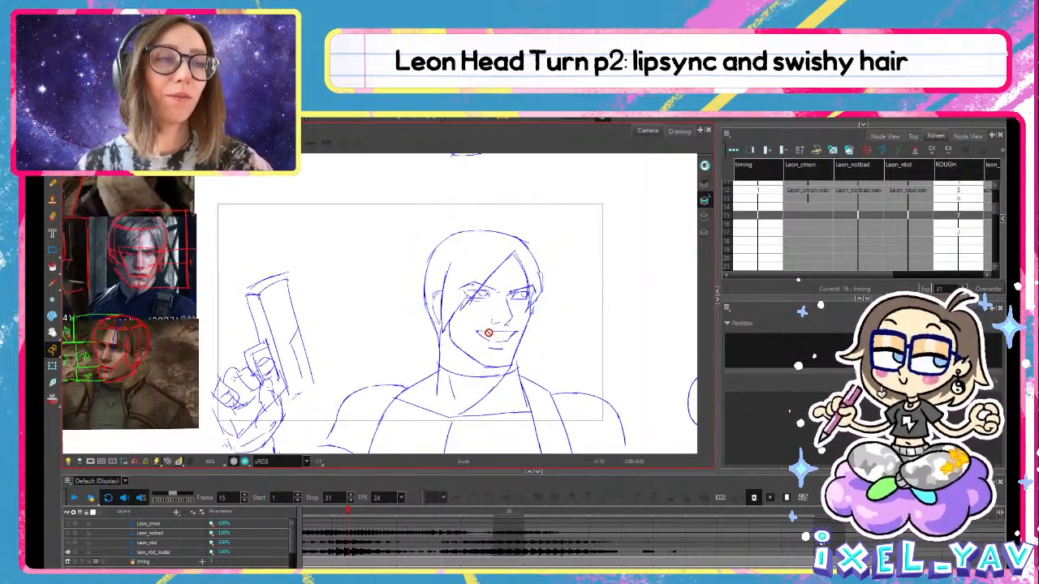
scroll(489, 333, "up", 3)
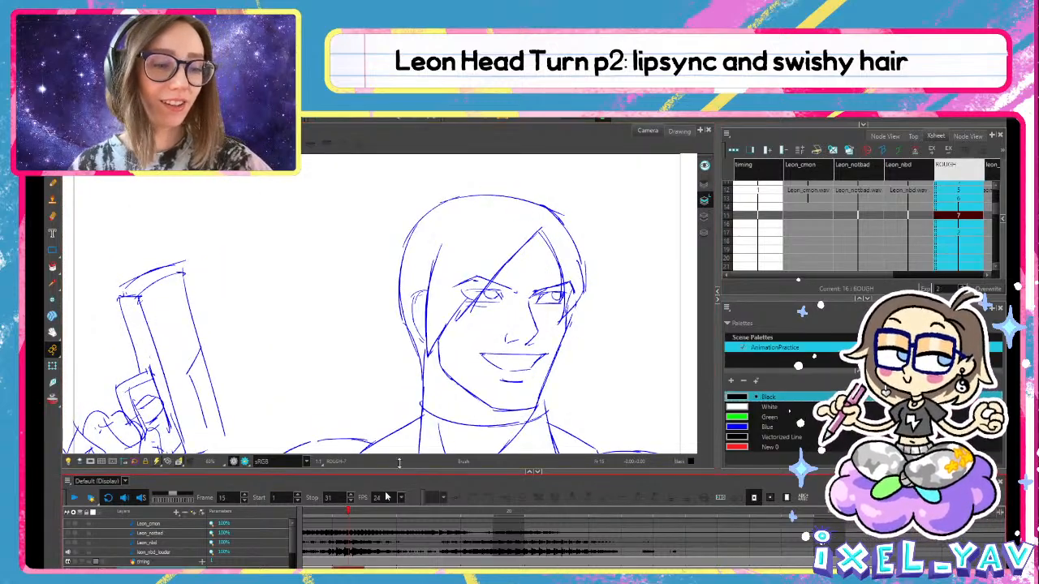
mouse_move(494, 283)
left_mouse_down()
mouse_move(490, 310)
mouse_move(480, 295)
mouse_move(520, 308)
left_mouse_up()
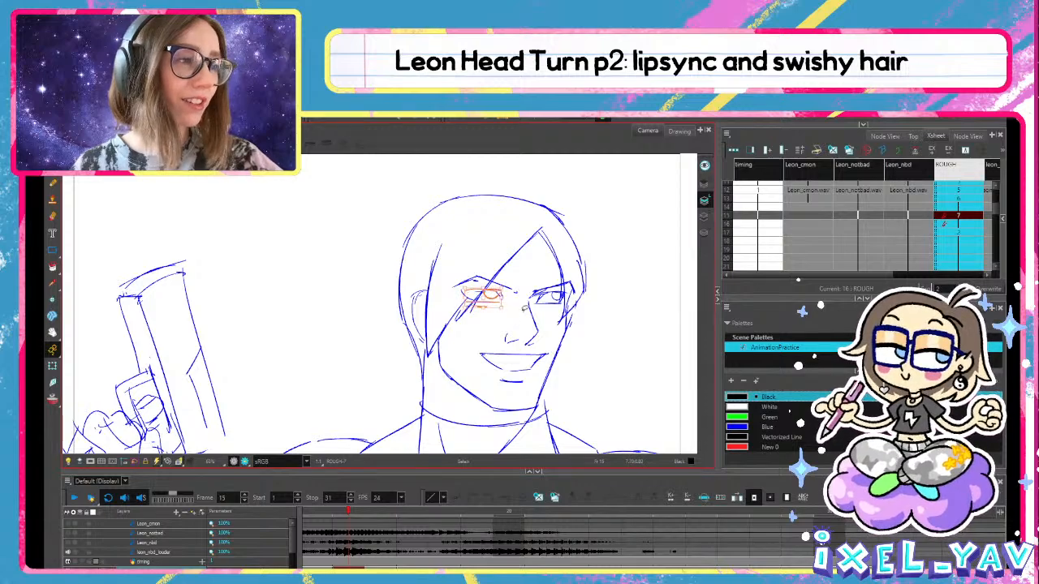
mouse_move(489, 338)
left_mouse_down()
mouse_move(507, 314)
mouse_move(489, 307)
mouse_move(483, 277)
mouse_move(460, 291)
mouse_move(492, 287)
left_mouse_up()
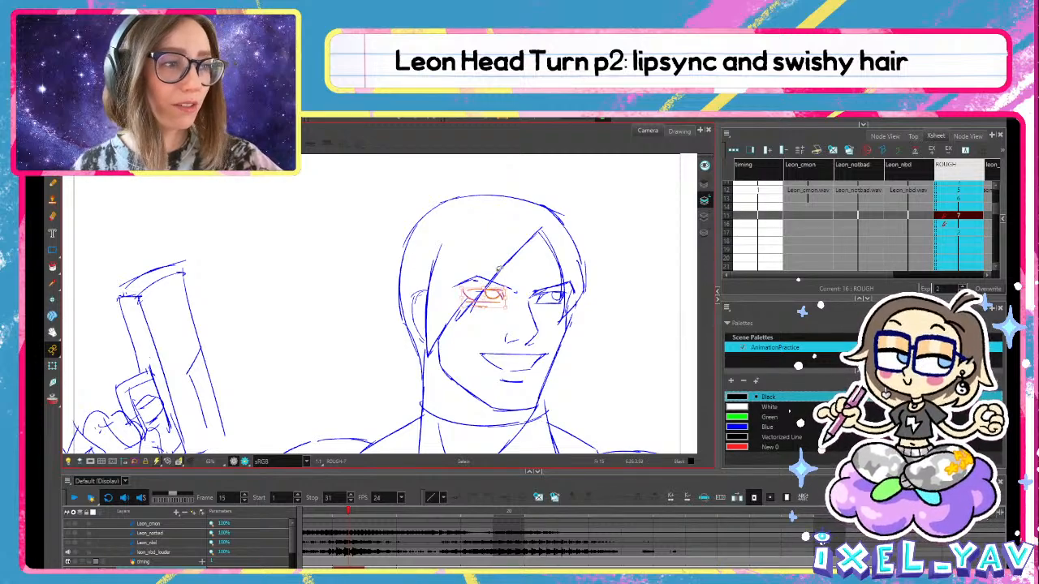
left_click(525, 382)
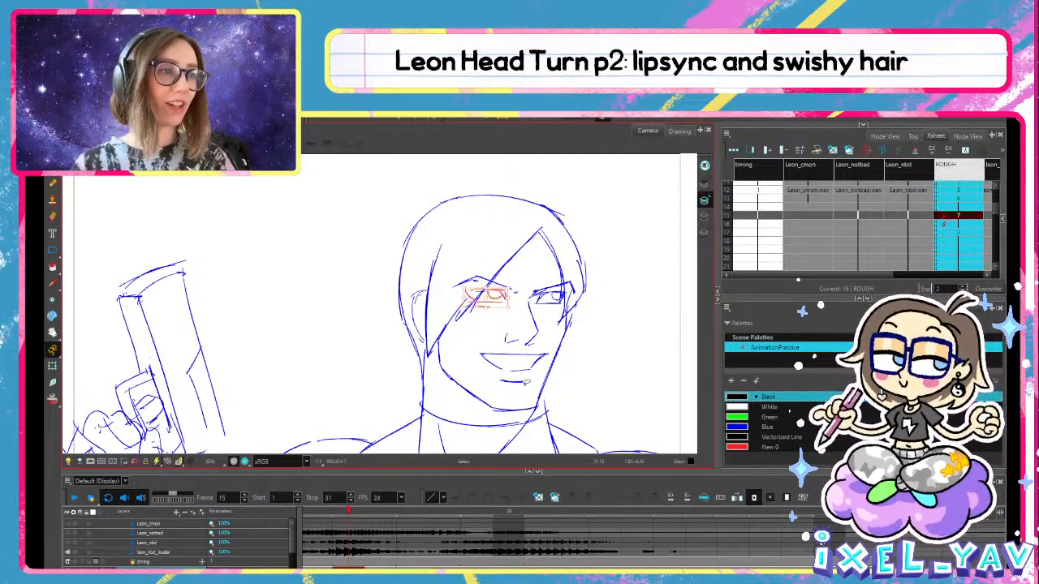
Play back the rough head-turn animation to review the adjusted eye and the overall motion
key("1")
key("1")
key("1")
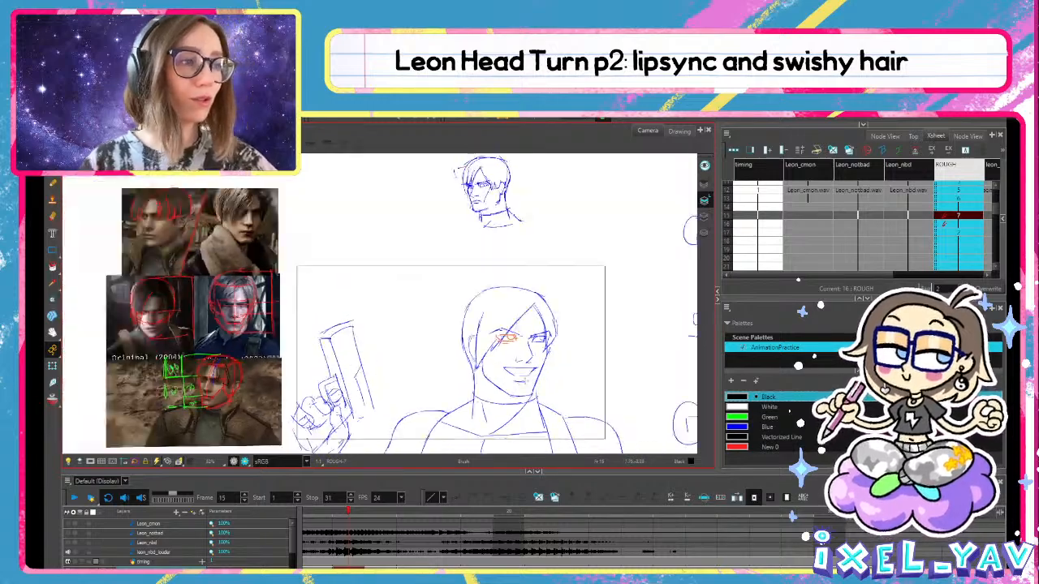
key("2")
key("1")
left_click_drag(583, 330, 534, 318)
key("2")
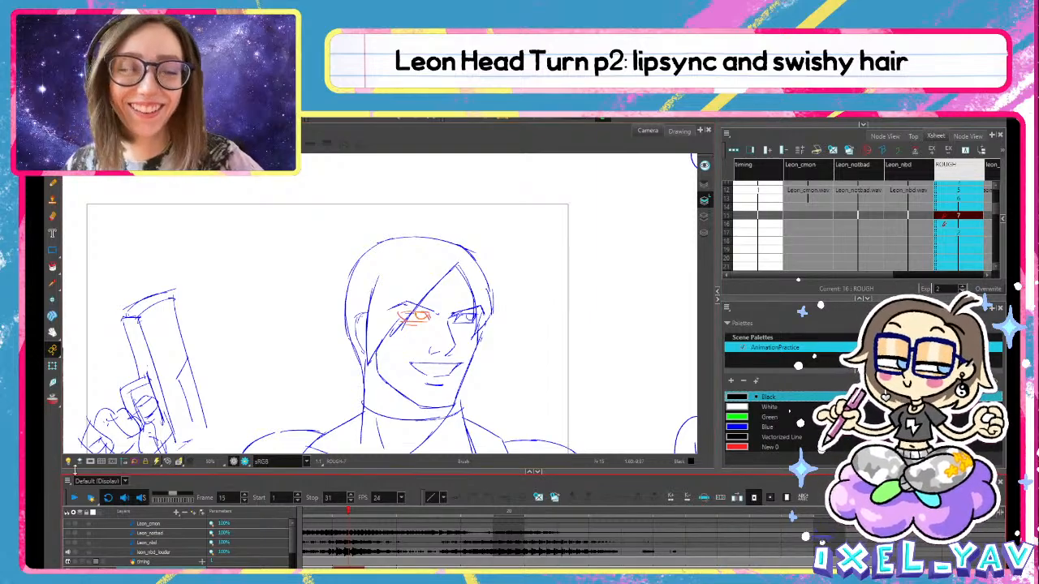
left_click(74, 497)
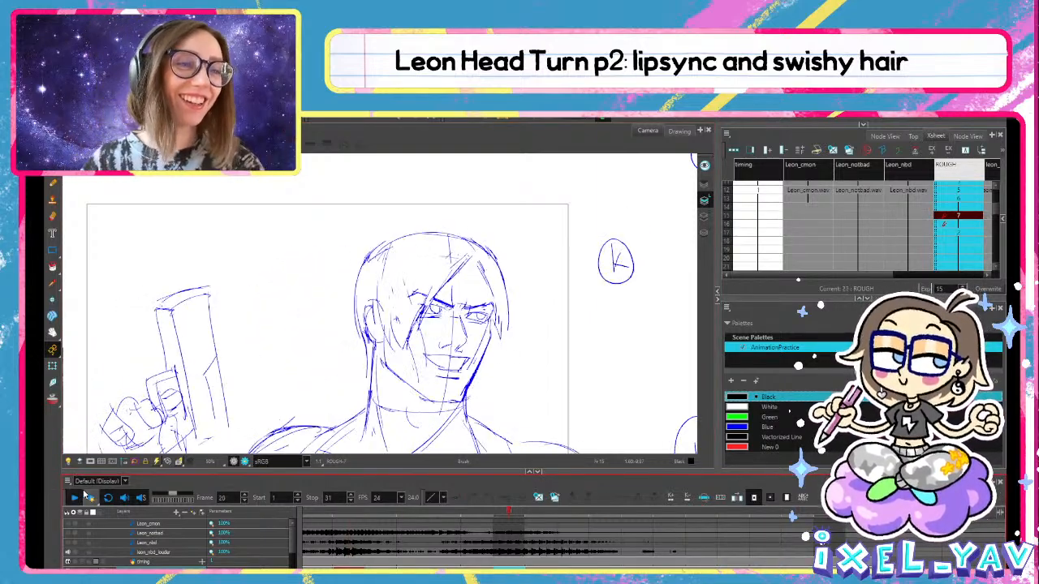
scroll(506, 350, "down", 1)
mouse_move(508, 354)
left_mouse_down()
mouse_move(512, 327)
mouse_move(550, 290)
left_mouse_up()
left_click(74, 496)
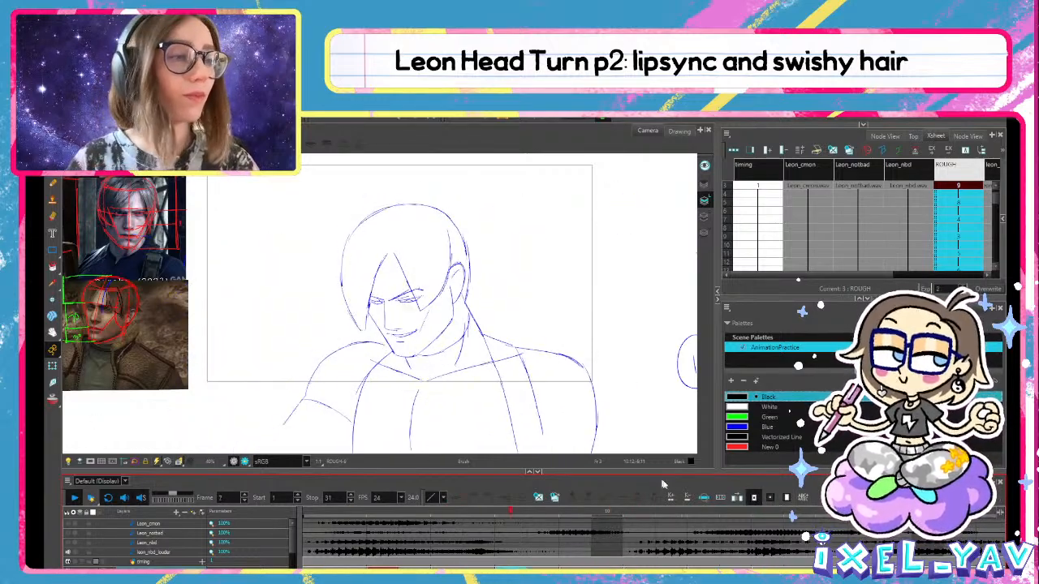
Scrub through the rough animation from frame 1 to frame 18 to inspect the character's poses
key("1")
key("1")
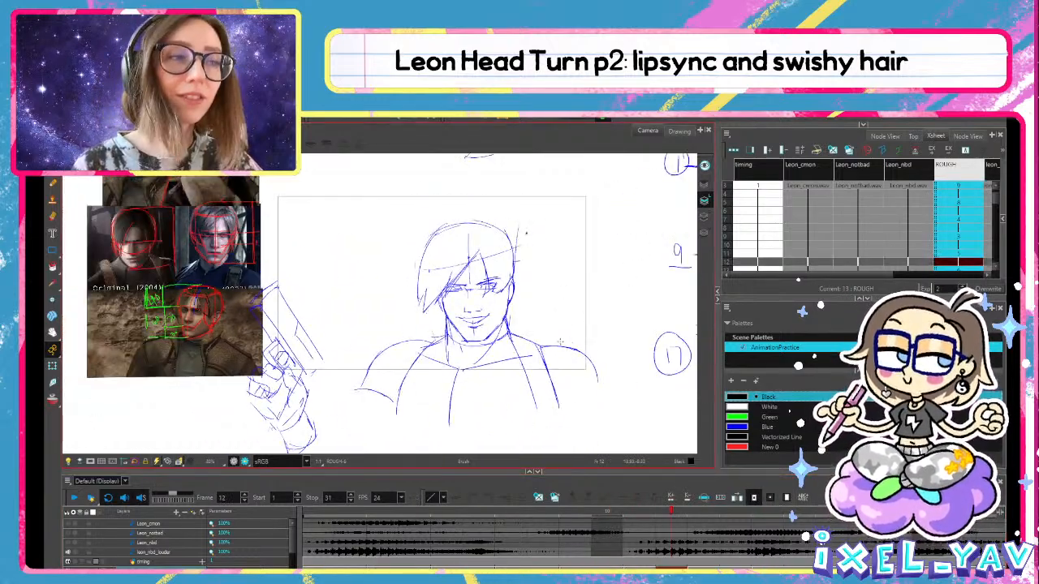
key("2")
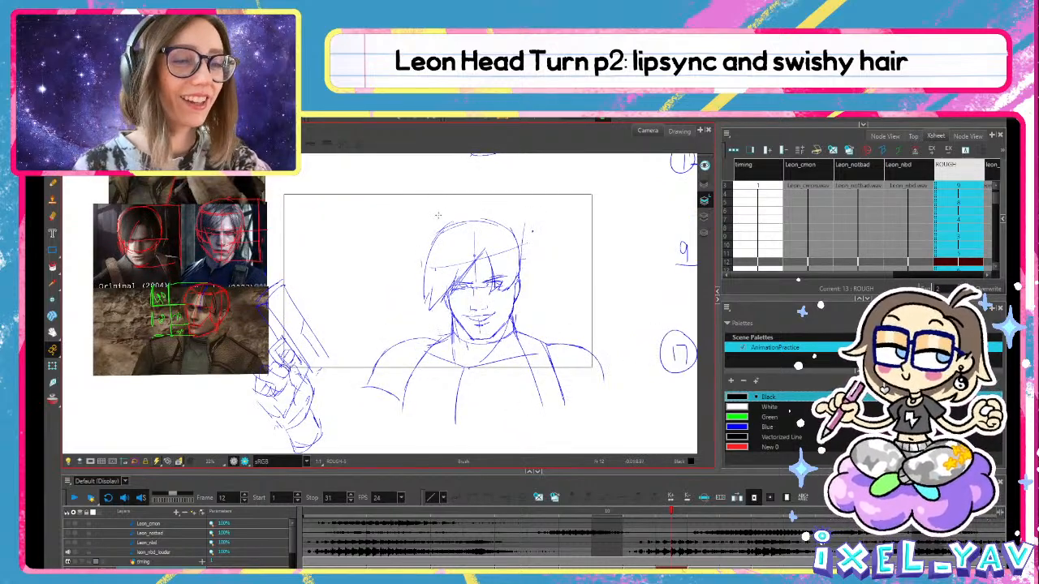
key("1")
left_click(323, 522)
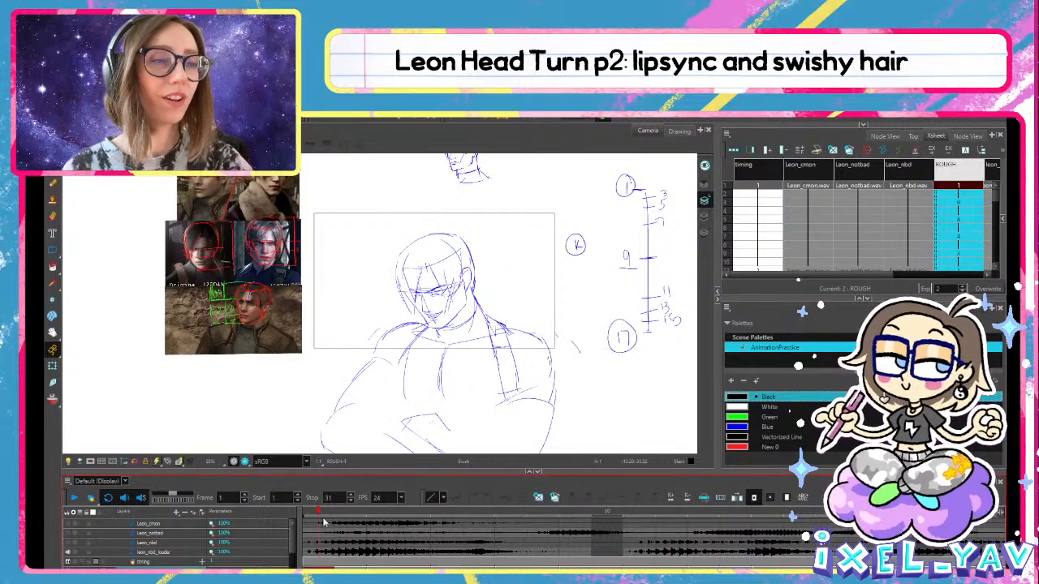
mouse_move(324, 522)
left_mouse_down()
mouse_move(568, 516)
mouse_move(375, 513)
mouse_move(866, 517)
left_mouse_up()
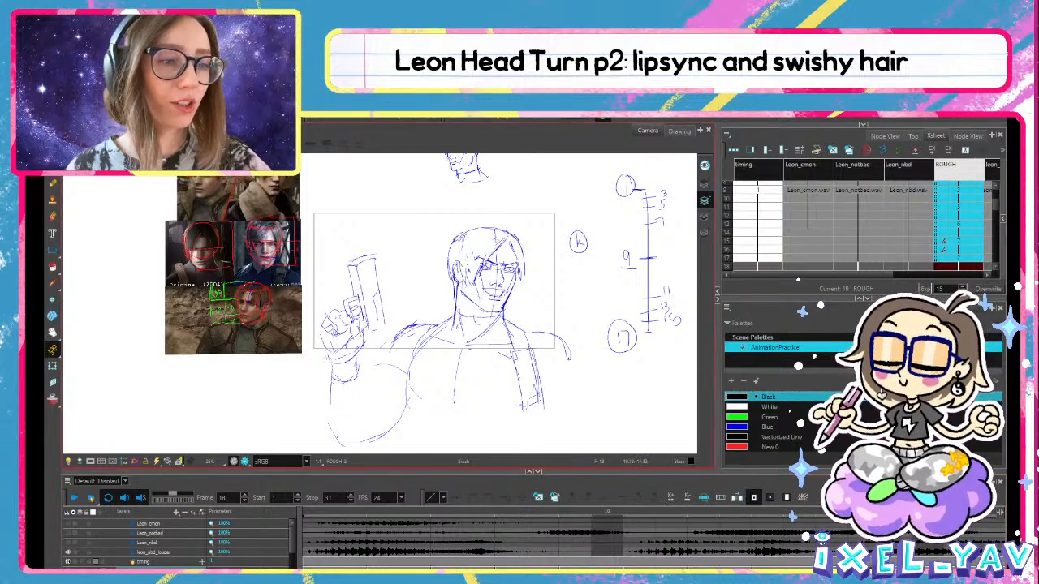
Draw the inner forearm line of the raised gun arm in Blue on frame 18 and adjust its placement
left_click(745, 427)
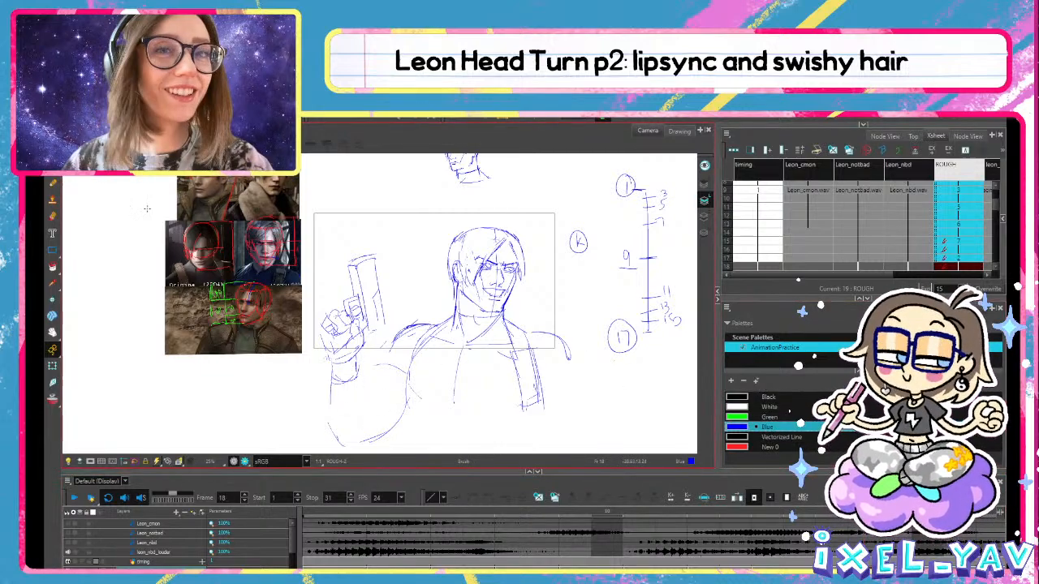
key("ctrl+z")
left_click_drag(357, 370, 371, 432)
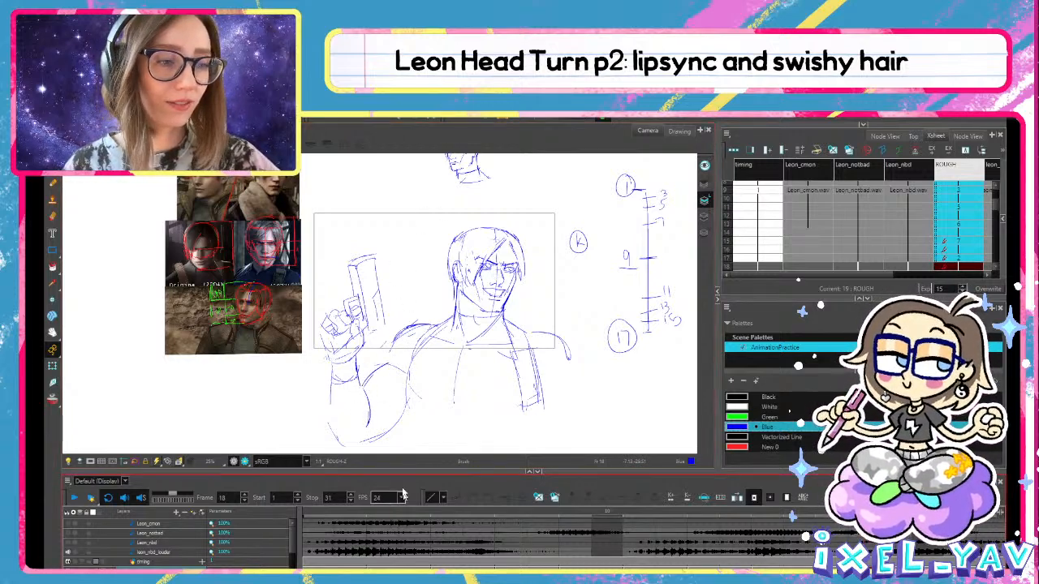
key("alt+s")
left_click_drag(349, 416, 385, 409)
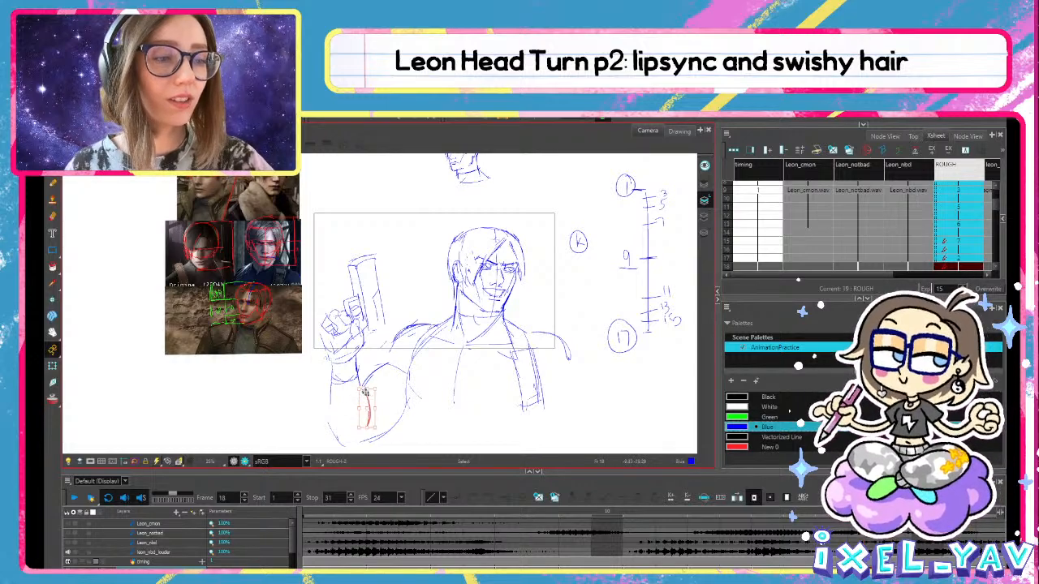
Draw the gun arm's inner forearm line from the wrist down on frame 16 and clean it up with the Eraser
key("alt+b")
left_click(73, 497)
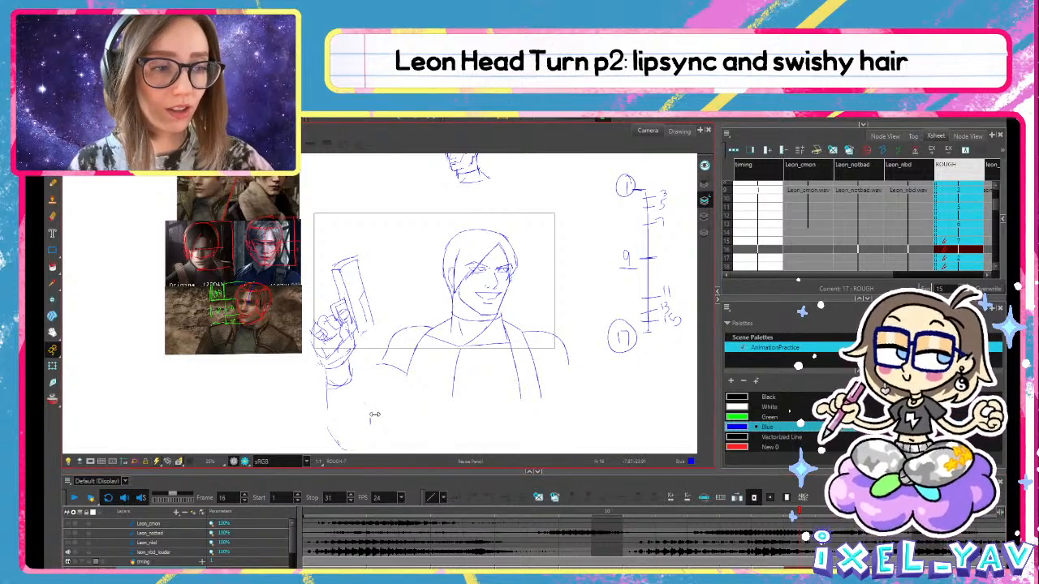
left_click_drag(354, 390, 370, 428)
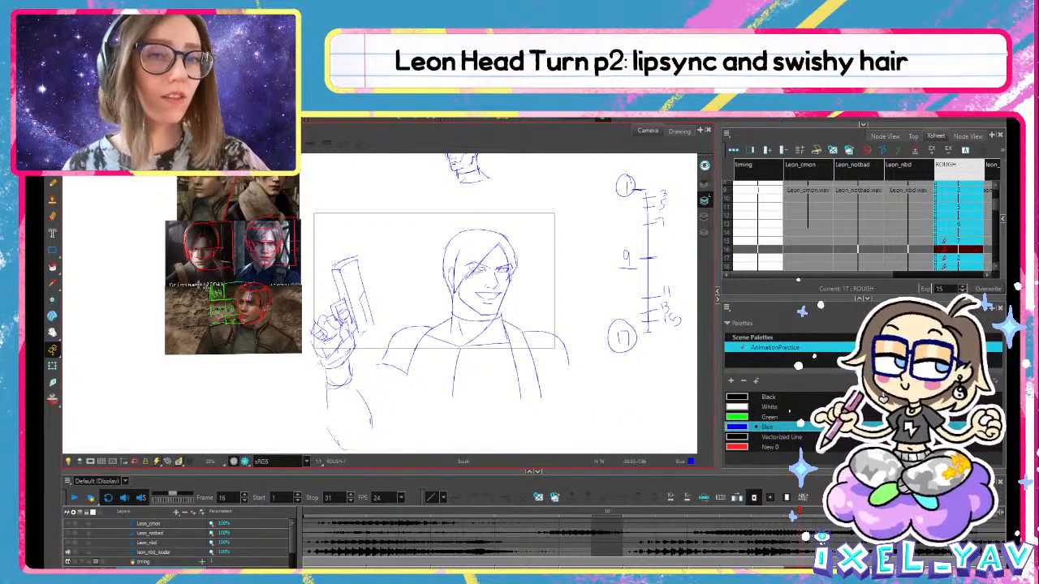
left_click(52, 216)
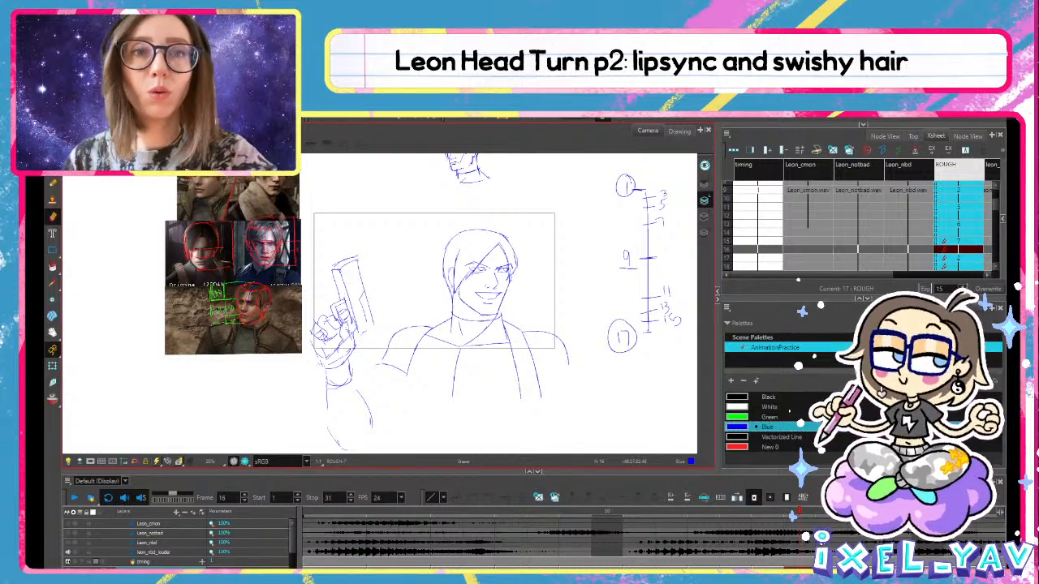
left_click_drag(362, 399, 368, 420)
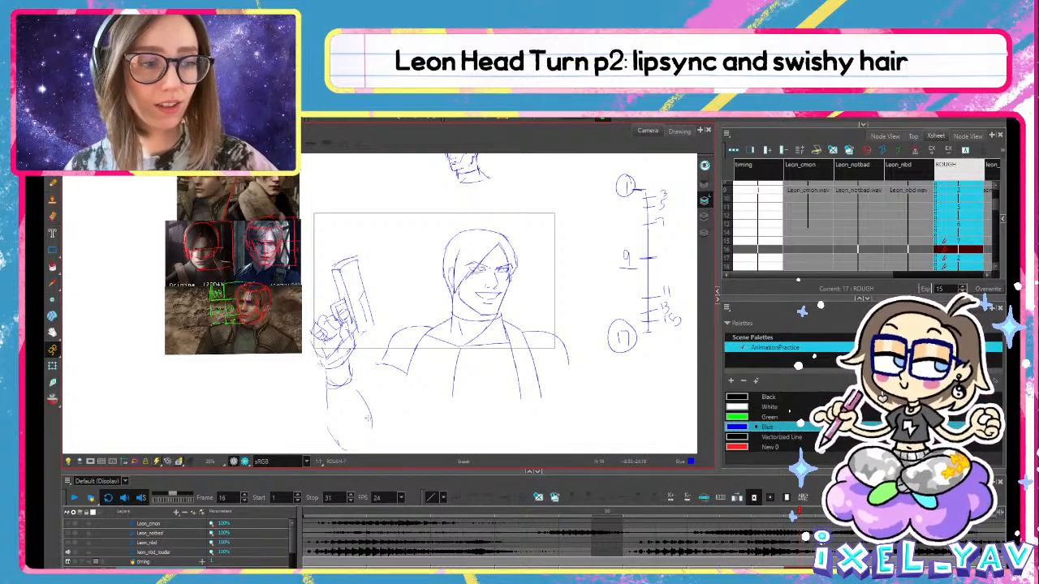
Flip between frames 16 and 17 to compare the gun arm's forearm lines
key("comma")
key("period")
key("period")
key("comma")
key("period")
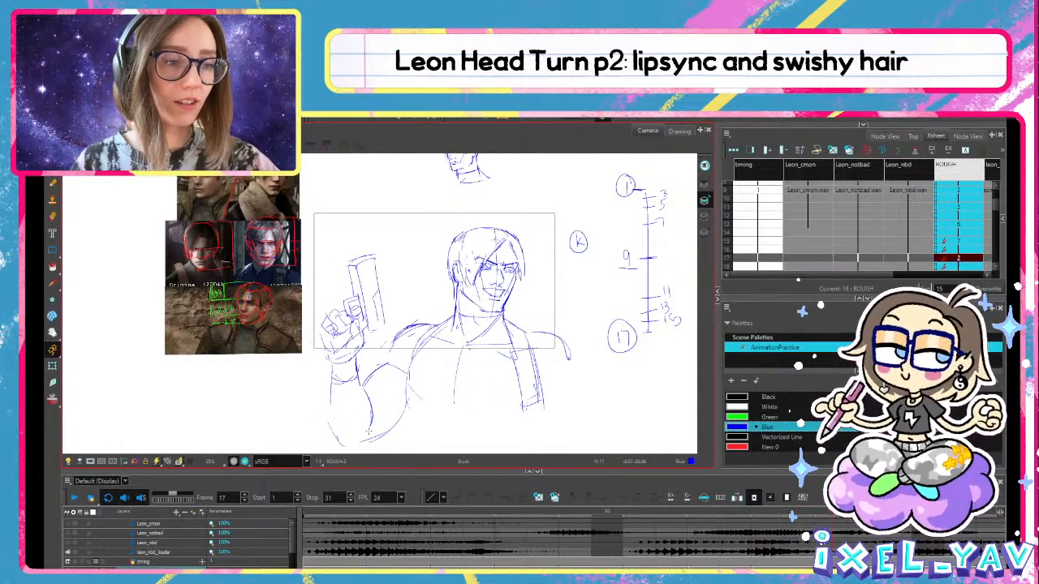
key("comma")
key("period")
key("comma")
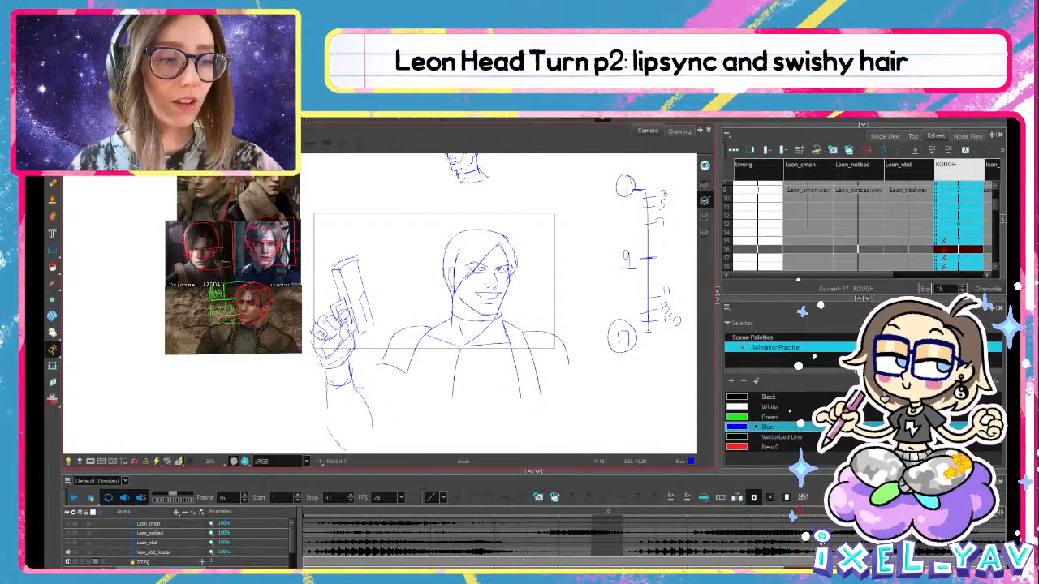
key("period")
key("period")
key("comma")
key("comma")
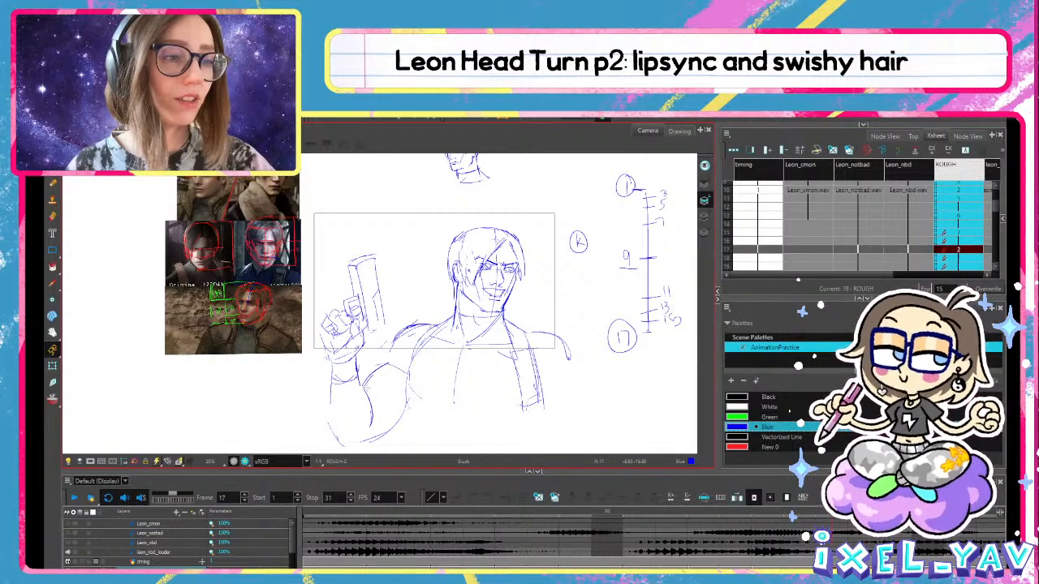
Draw the bicep curve between the sleeve and forearm on frame 16, checking it against frame 17
key("period")
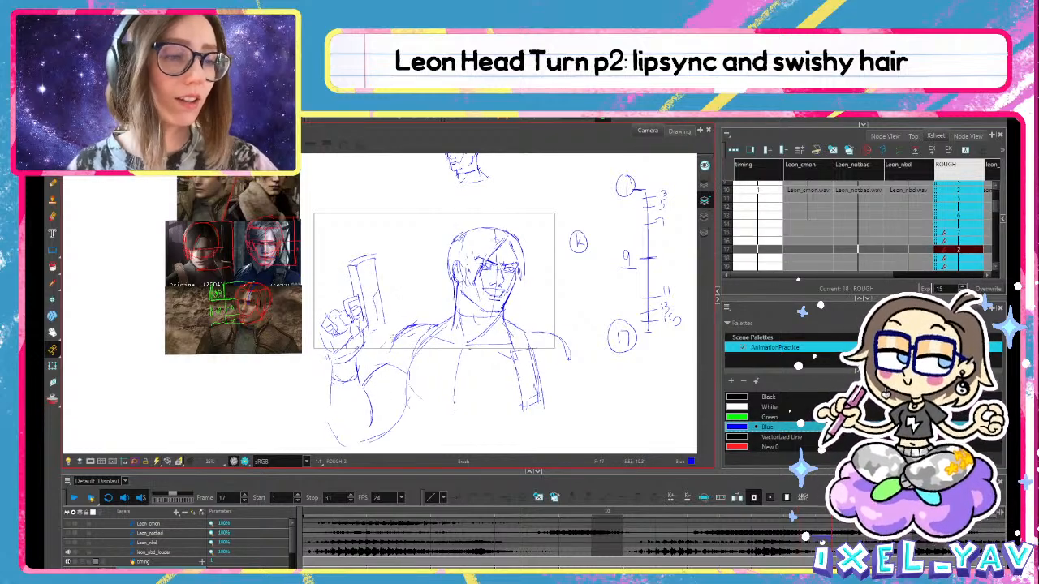
key("comma")
key("period")
key("comma")
key("period")
key("comma")
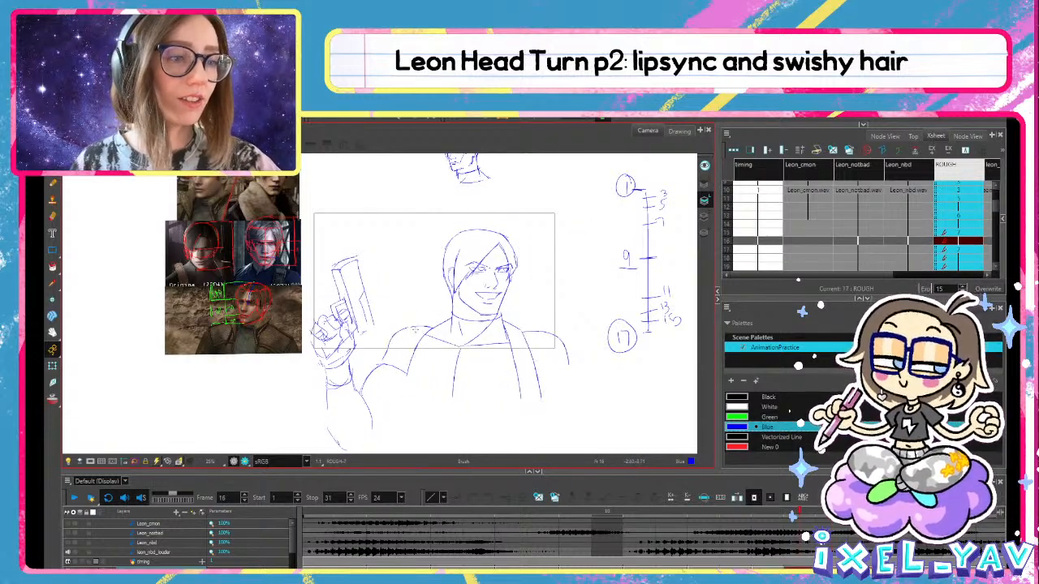
key("period")
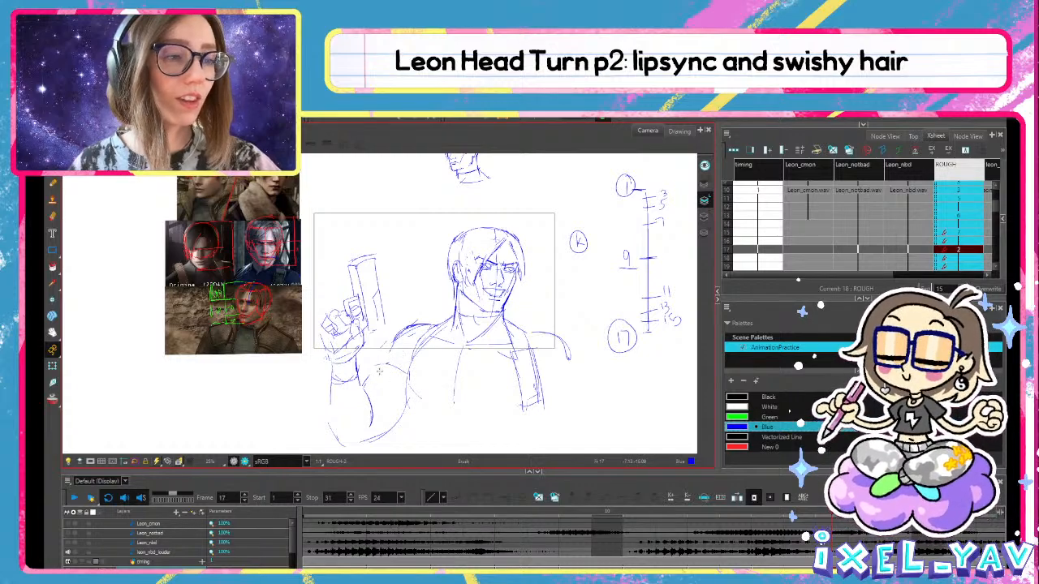
Refine the bicep curve's shape and placement on frame 16 by comparing it with the arm on frame 17
key("comma")
key("period")
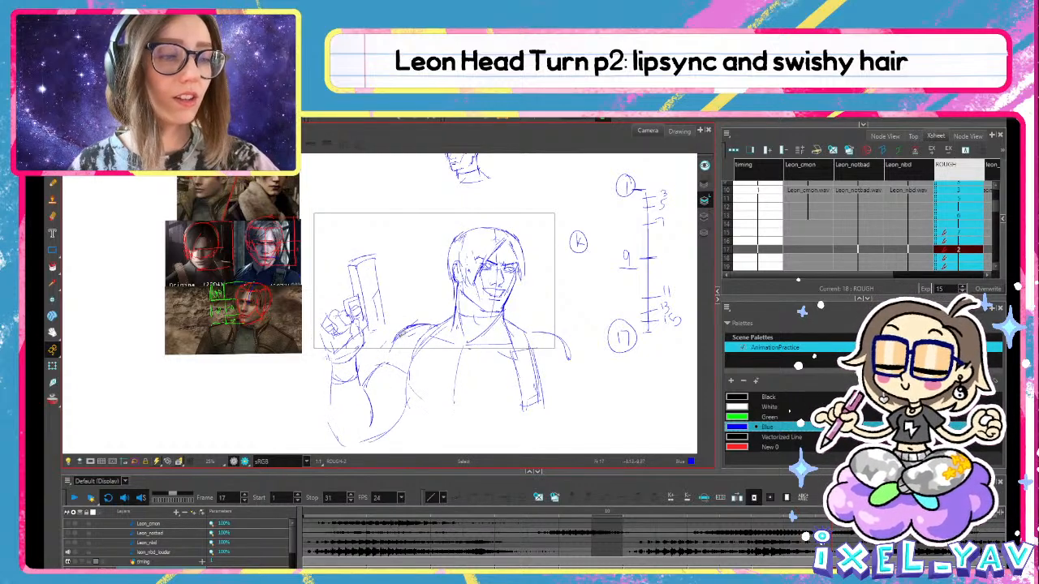
key("comma")
key("period")
key("comma")
key("period")
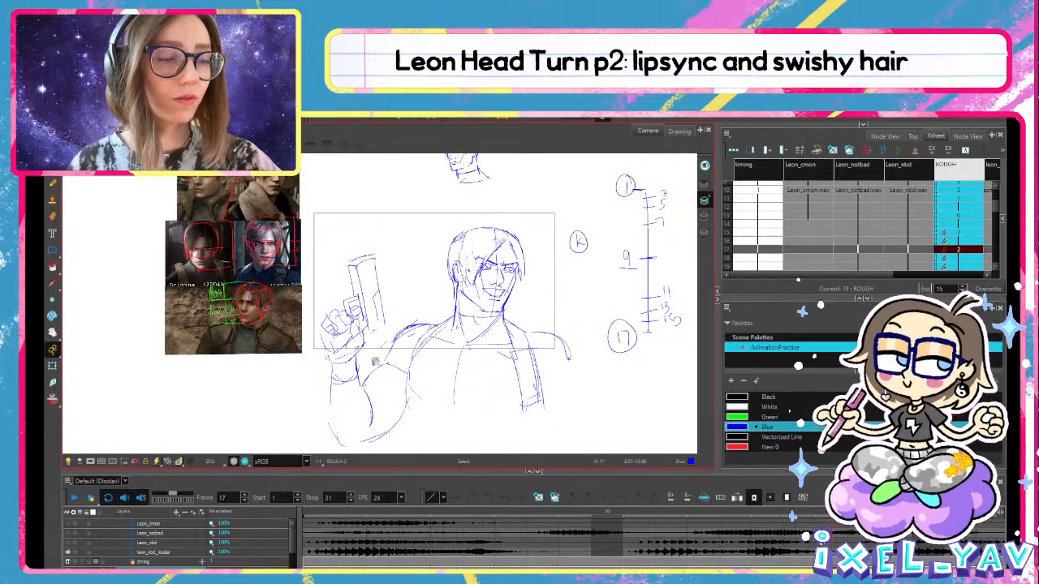
key("comma")
key("period")
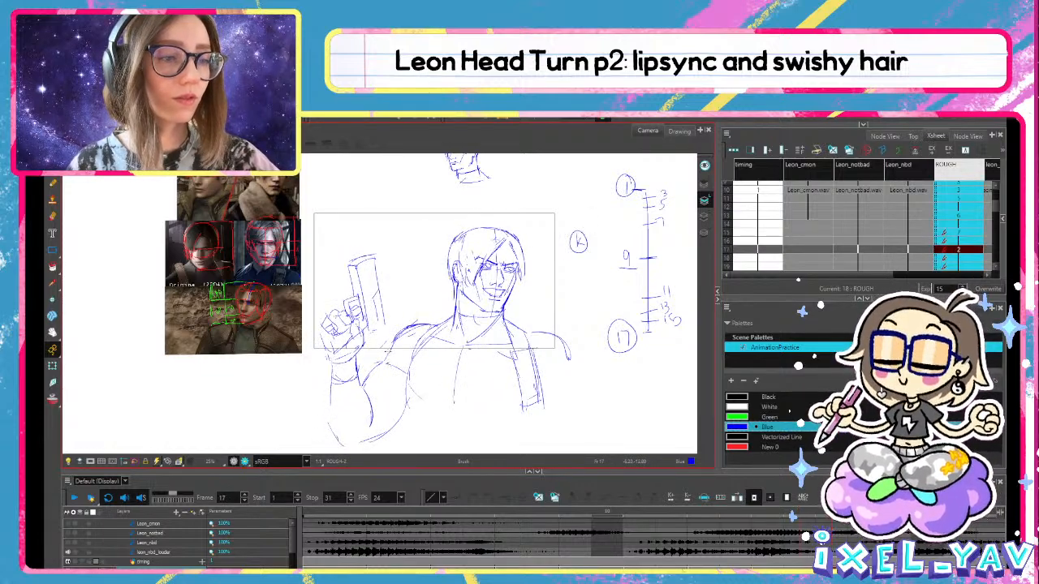
key("comma")
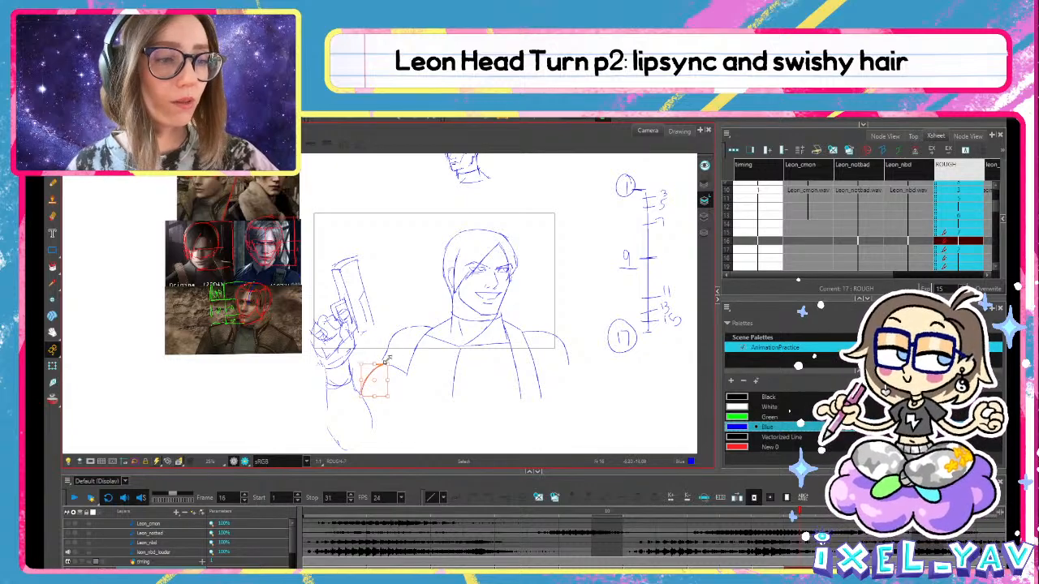
key("period")
key("comma")
key("period")
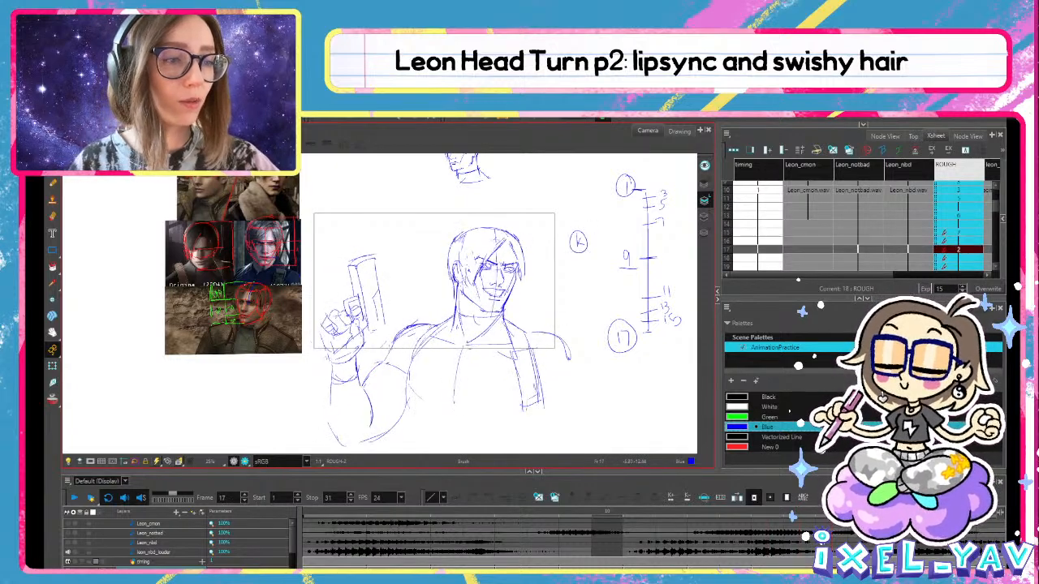
Flip through the neighbouring drawings to compare the gun arm and go back to frame 14
key("comma")
key("comma")
key("period")
key("period")
key("comma")
key("comma")
key("comma")
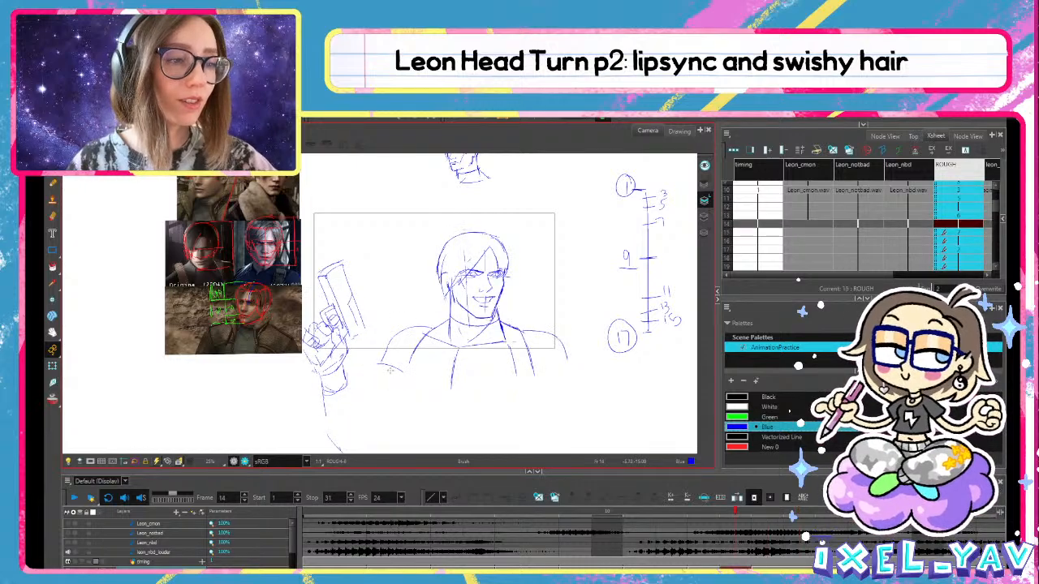
Sketch the bicep curve below the sleeve on frame 14, redrawing it while comparing with the adjacent frames
key("comma")
key("period")
key("period")
key("comma")
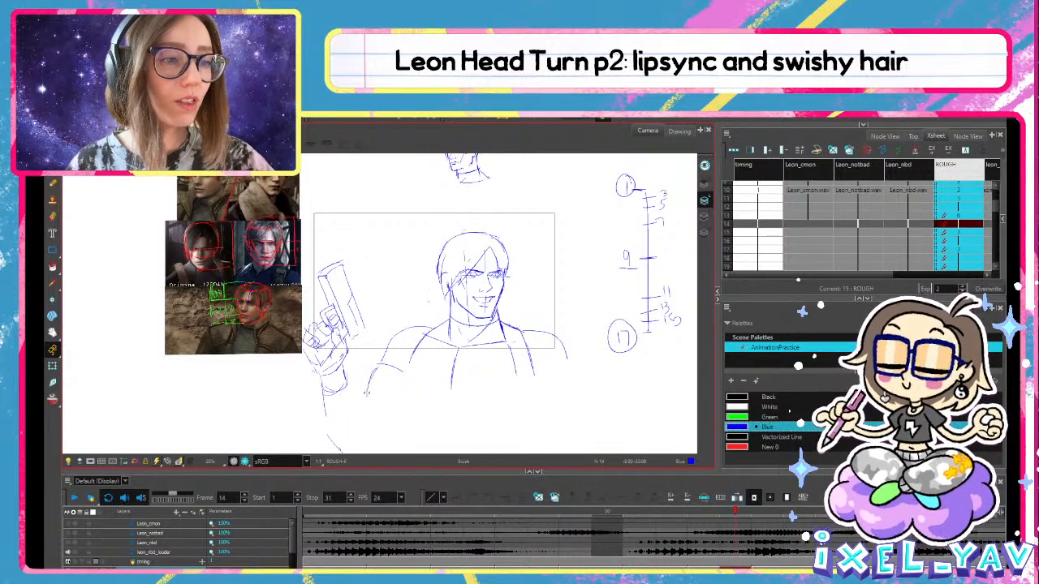
key("period")
key("comma")
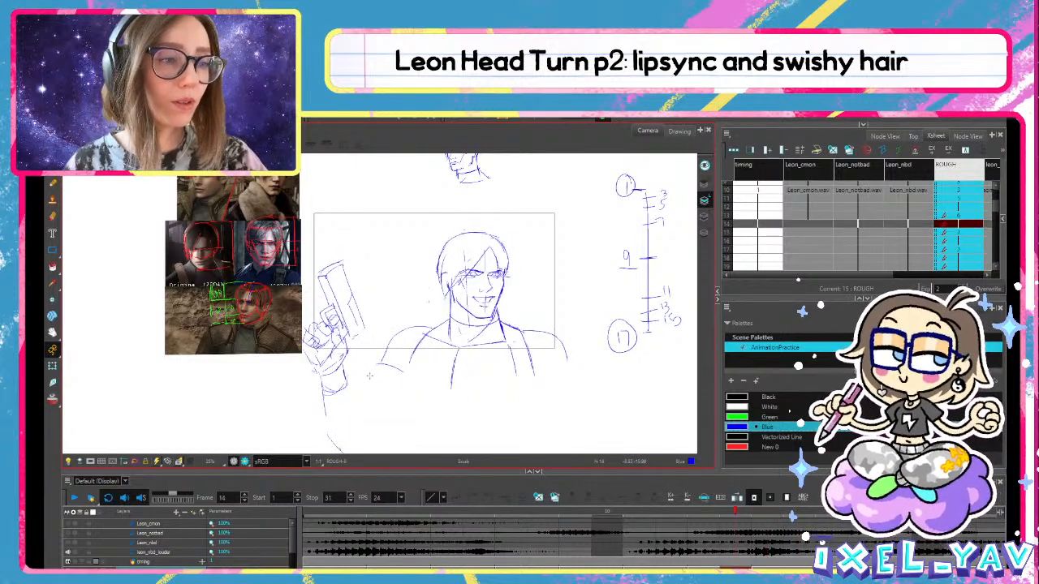
key("comma")
key("period")
key("period")
key("comma")
key("period")
key("comma")
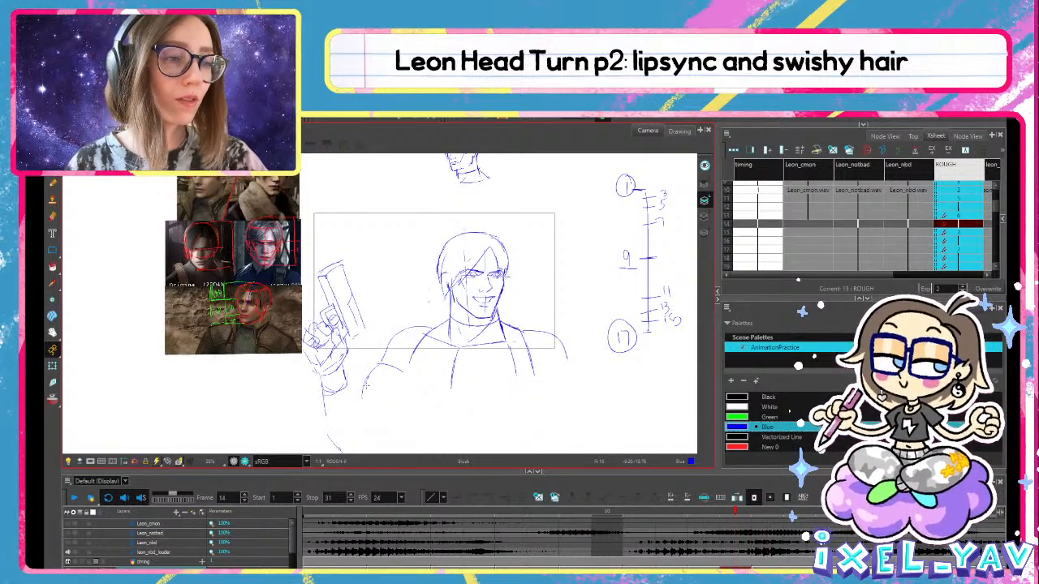
Refine the lower part of the bicep curve on frame 14, checking it against the adjacent drawings
key("period")
key("comma")
key("period")
key("comma")
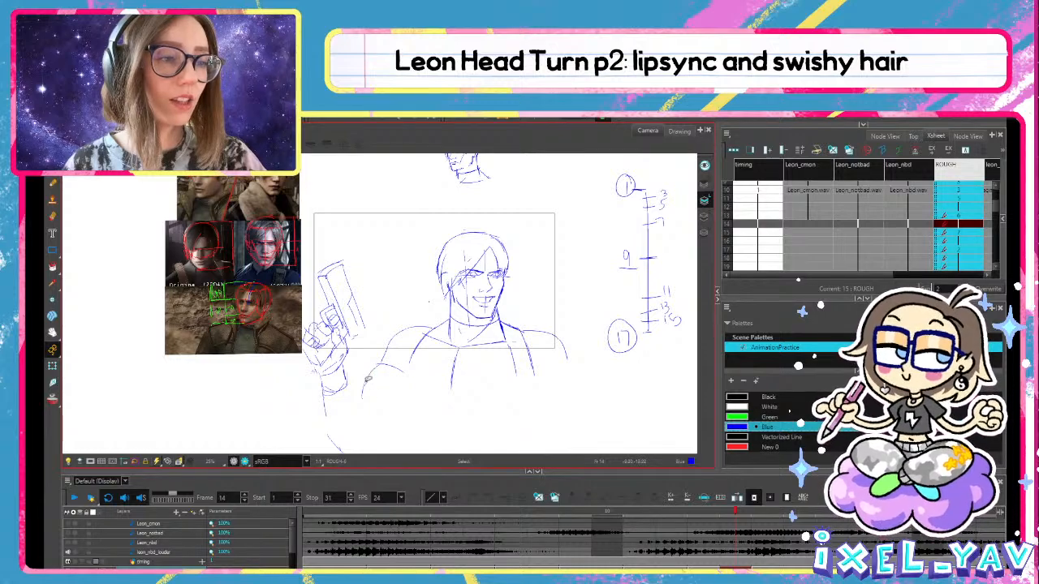
key("period")
key("comma")
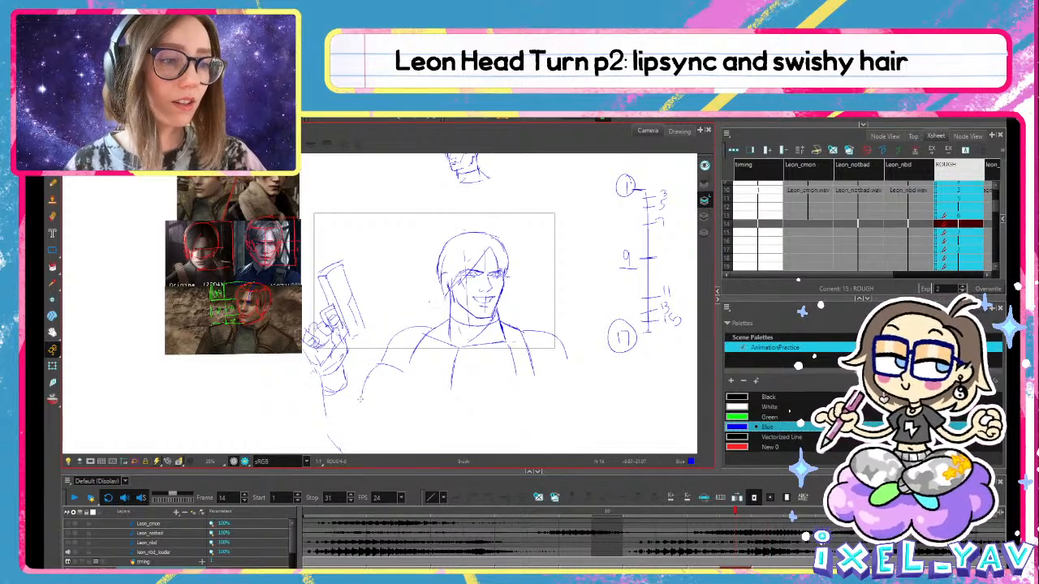
key("comma")
key("period")
key("period")
key("comma")
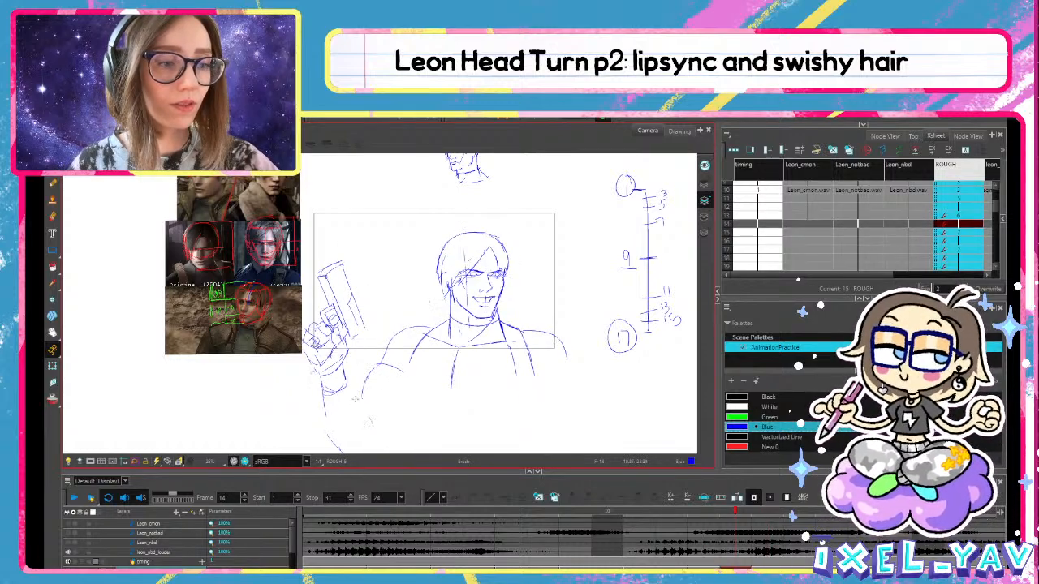
Draw the inner forearm line from the wrist down towards the elbow on frame 14, comparing it with frame 15
key("comma")
key("period")
key("period")
key("comma")
key("period")
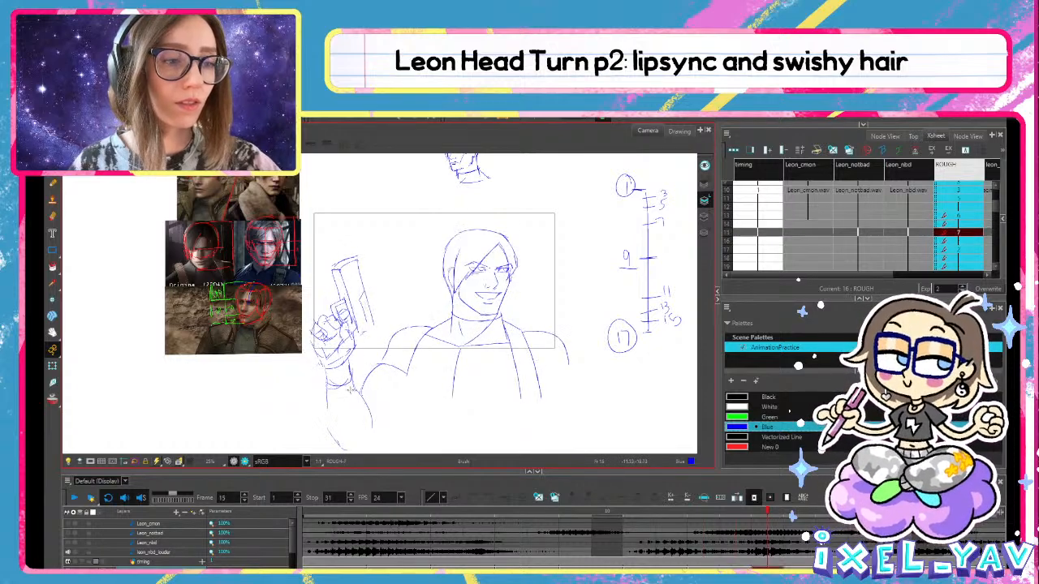
key("comma")
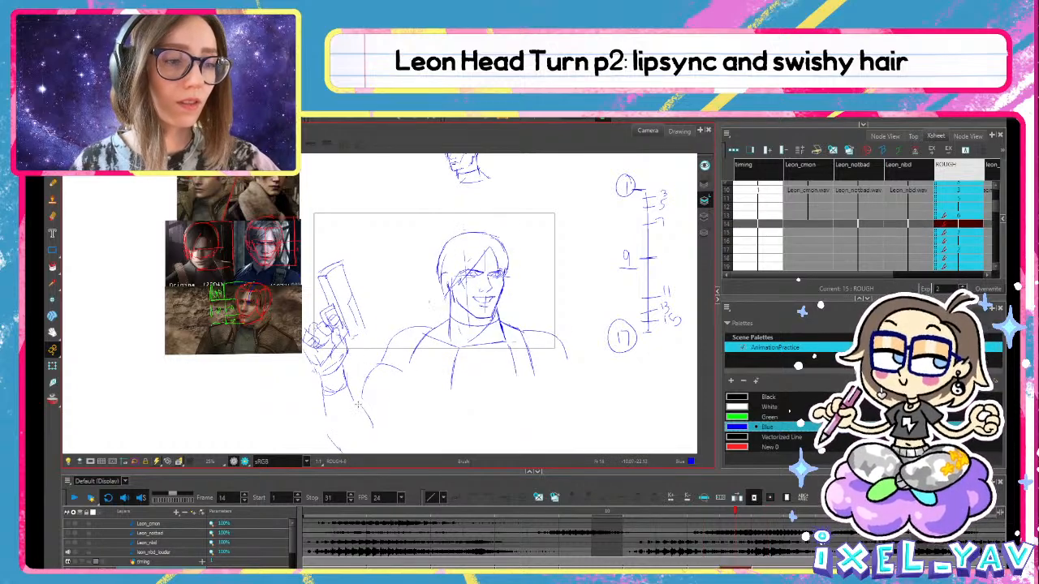
Join the inner and outer forearm lines with an elbow curve on frame 14, checking it against the next drawing
left_click_drag(421, 351, 416, 301)
key("comma")
key("period")
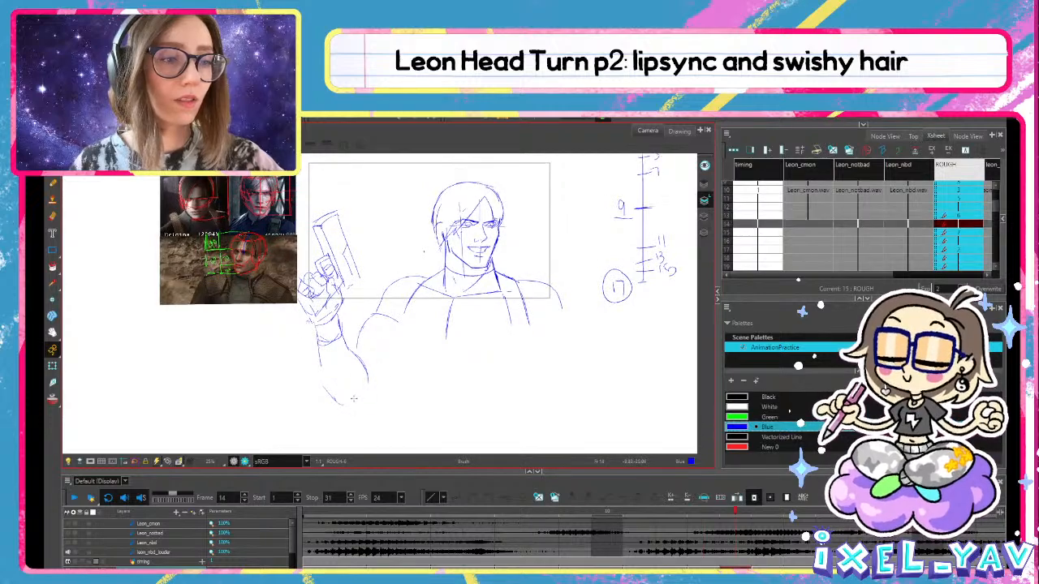
key("period")
key("comma")
key("comma")
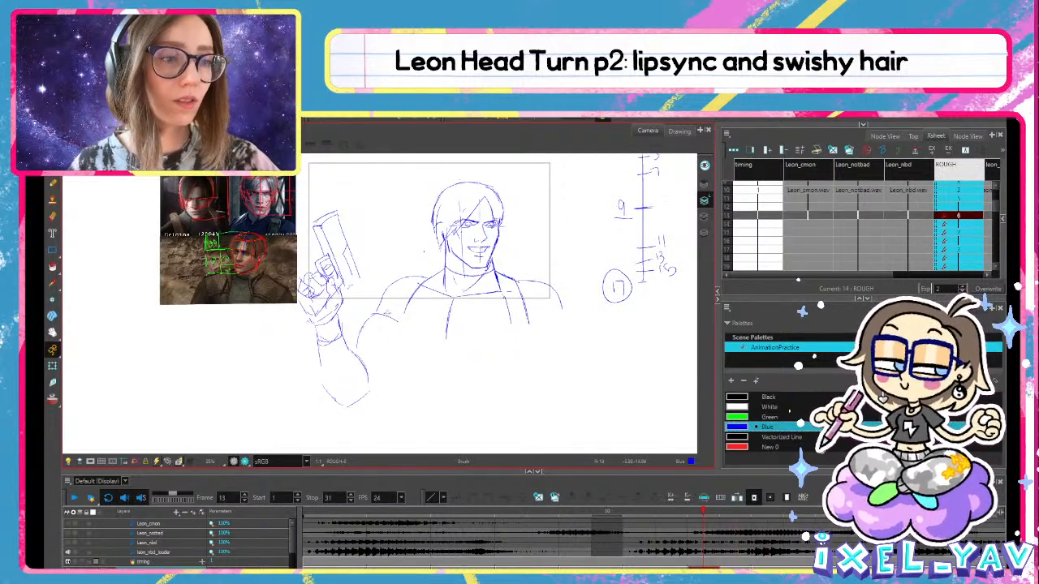
Compare the gun arm's bicep, forearm and elbow lines across the drawings from frame 14 to frame 17
key("period")
key("period")
key("comma")
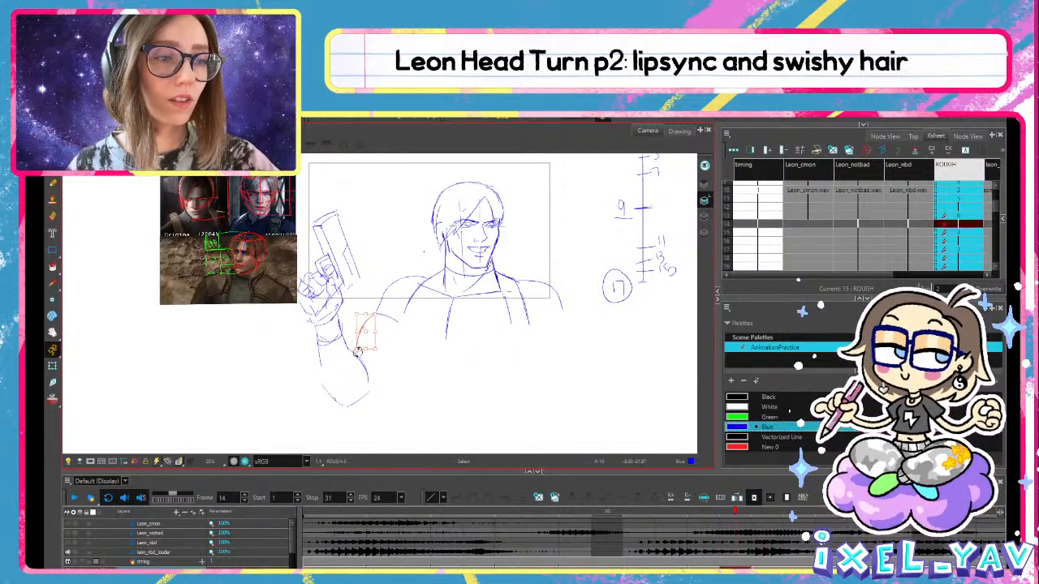
key("period")
key("period")
key("period")
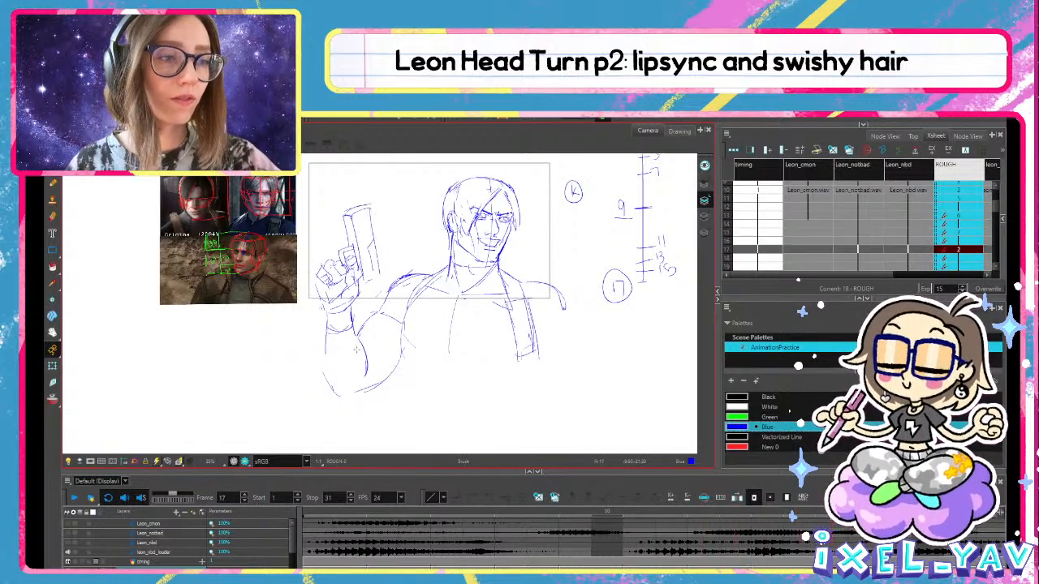
key("comma")
key("comma")
key("period")
key("period")
left_click(372, 331)
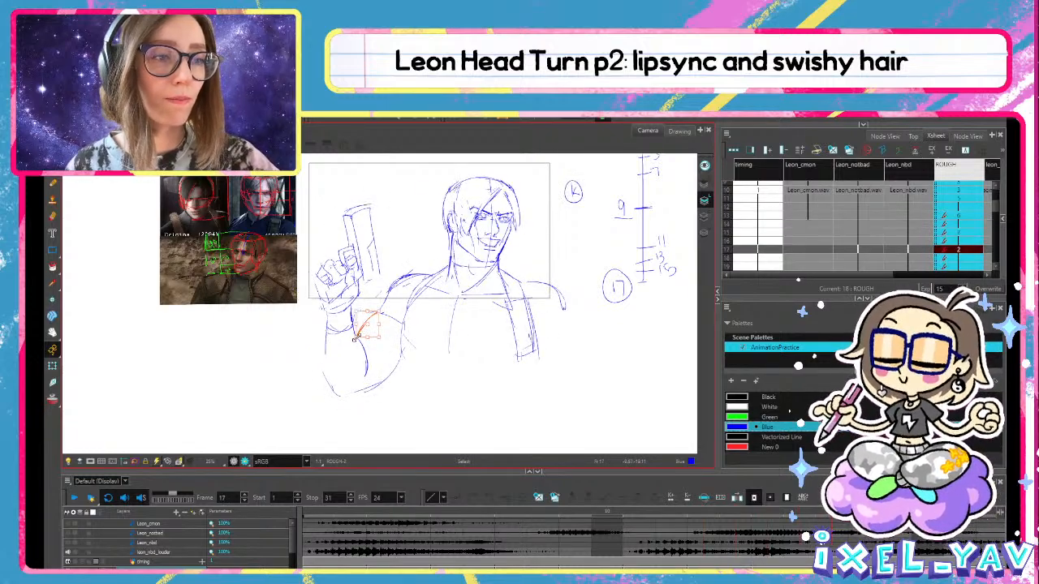
key("Escape")
key("alt+b")
key("period")
key("comma")
key("comma")
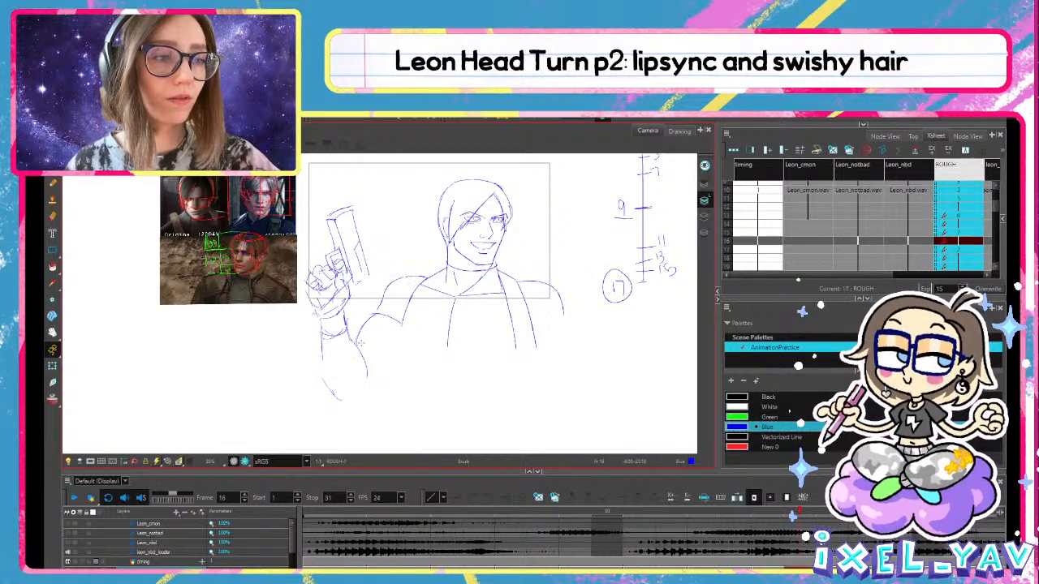
key("comma")
key("comma")
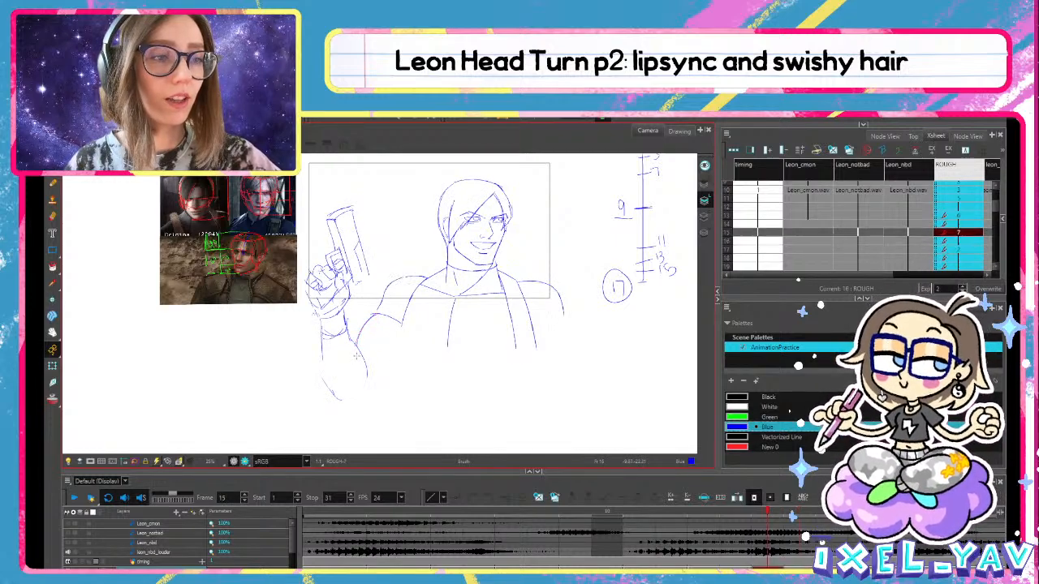
Adjust the lower end of the bicep curve where it meets the forearm on frame 14, rechecking it against the following drawings
key("alt+s")
left_click(357, 351)
left_click_drag(356, 352, 352, 358)
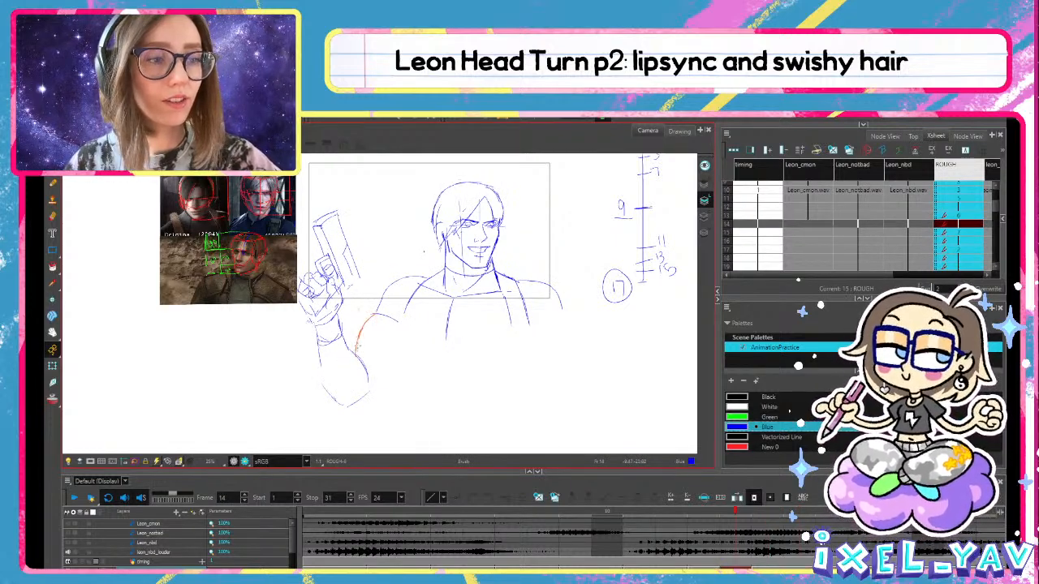
key("period")
key("period")
key("period")
key("comma")
key("comma")
key("comma")
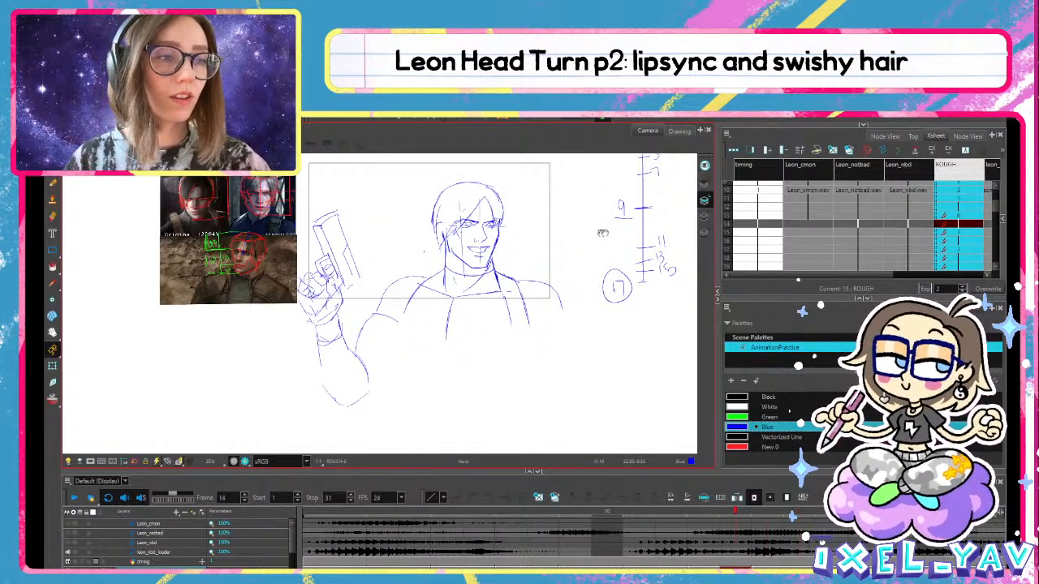
Go to frame 16 and mask everything outside the camera frame
left_click_drag(602, 233, 506, 300)
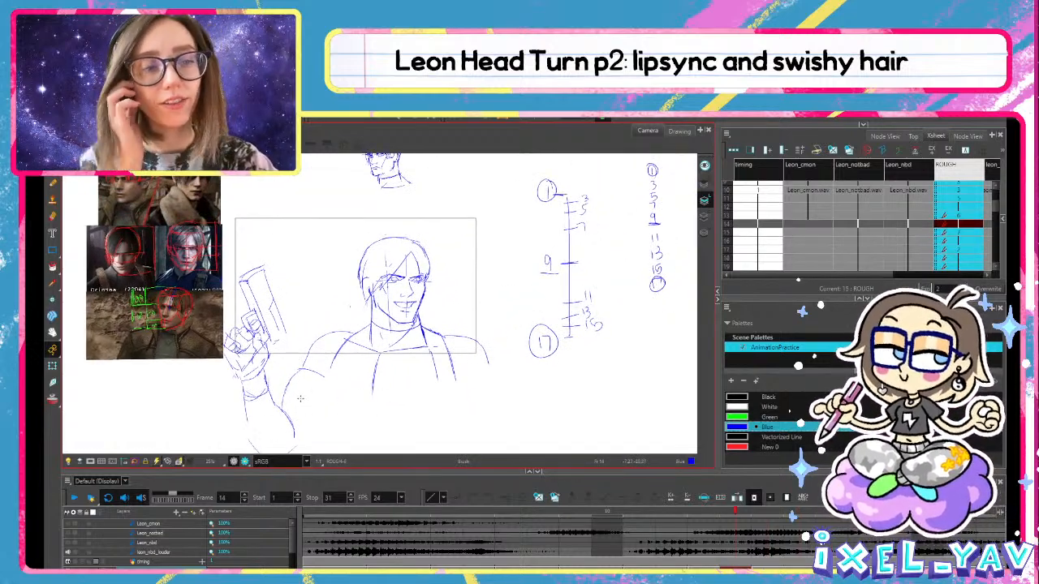
key("period")
key("period")
key("period")
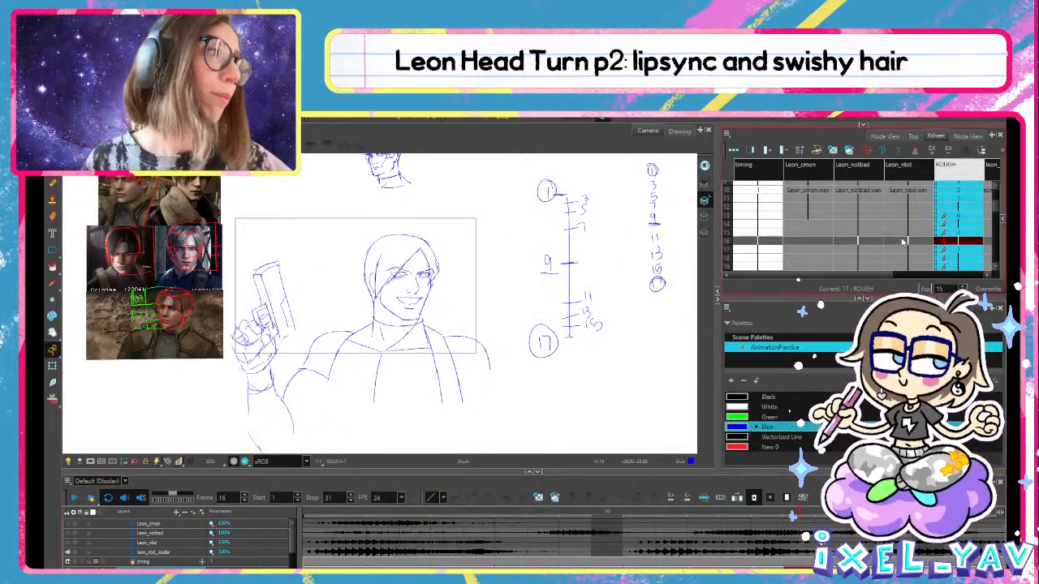
left_click(90, 462)
Add a parent peg to the ROUGH drawing node and arrange both nodes beneath the red node in the node network
left_click(881, 136)
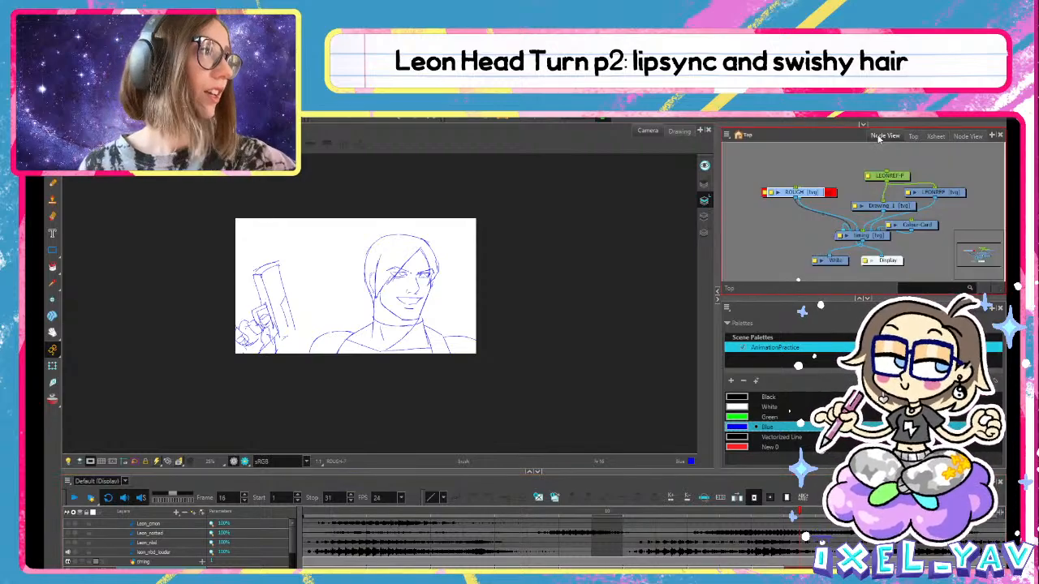
left_click_drag(797, 192, 782, 235)
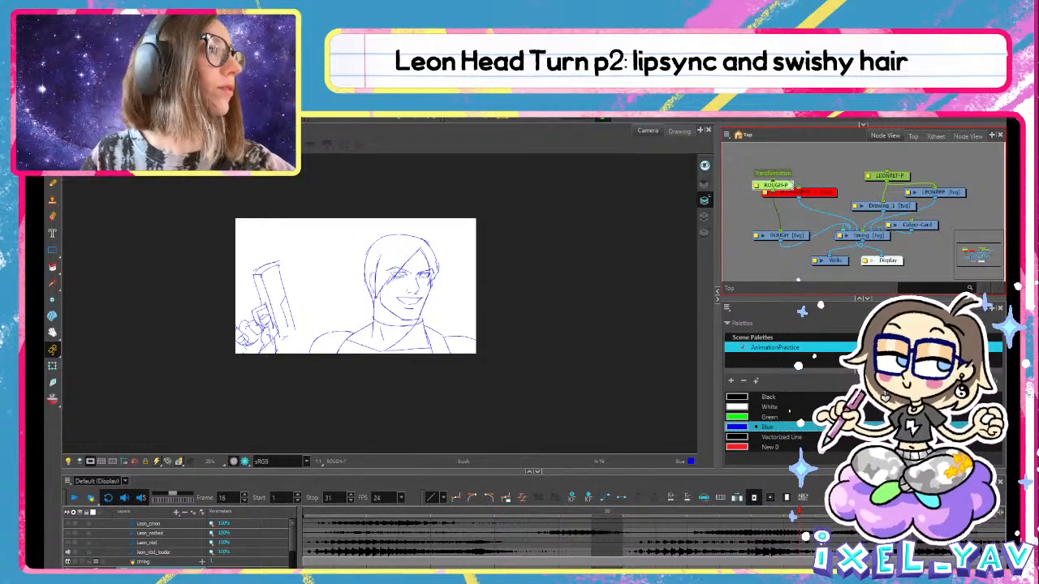
left_click_drag(784, 192, 776, 219)
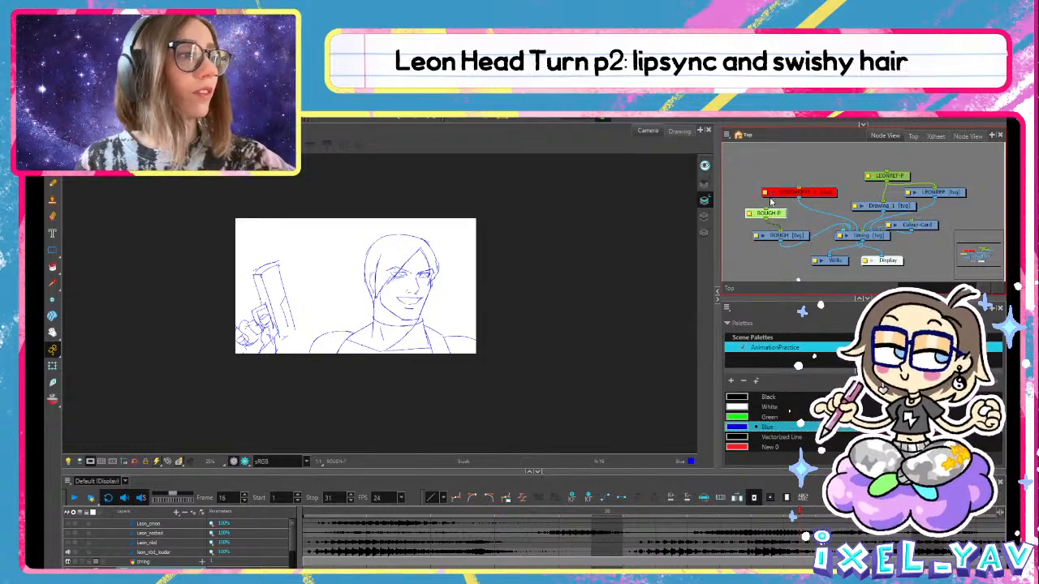
Scale the rough figure down through its ROUGH-P peg so more of the body and gun arm fits the camera frame
left_click(52, 367)
left_click_drag(358, 313, 360, 246)
key("Escape")
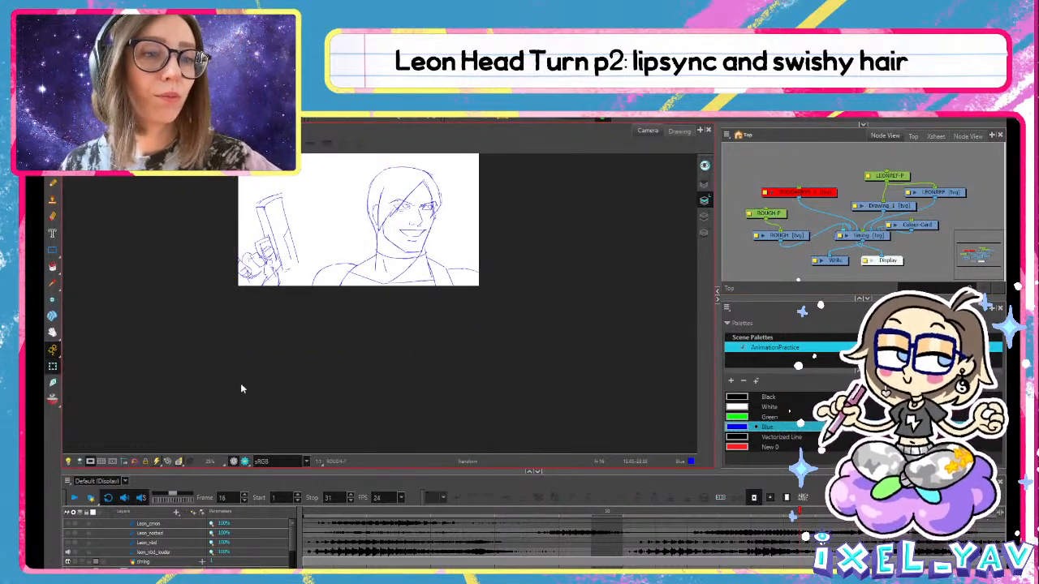
left_click(386, 215)
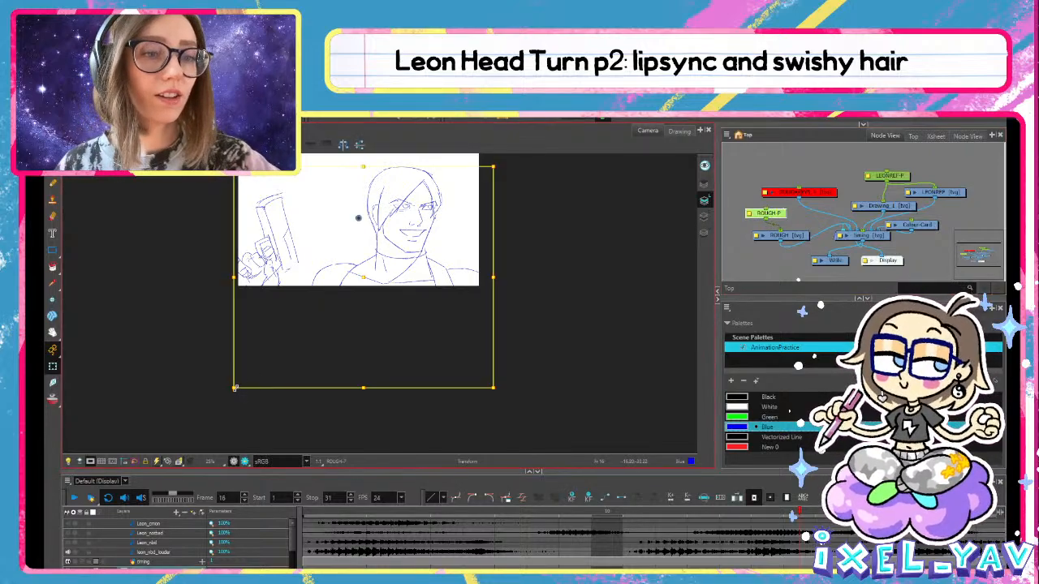
mouse_move(234, 391)
left_mouse_down()
mouse_move(268, 367)
mouse_move(260, 353)
left_mouse_up()
left_click_drag(491, 238, 481, 311)
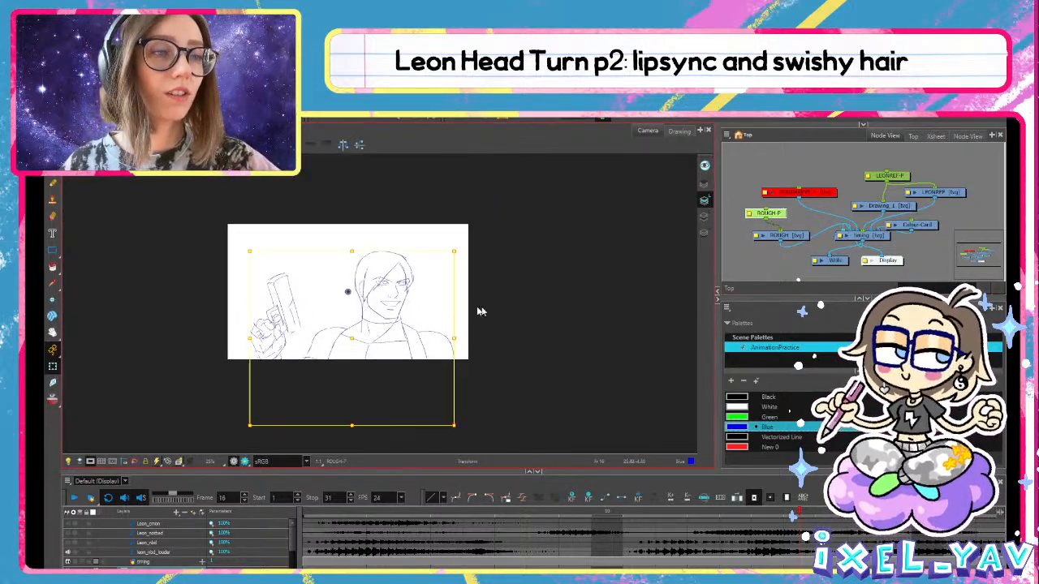
mouse_move(250, 427)
left_mouse_down()
mouse_move(279, 380)
mouse_move(273, 369)
left_mouse_up()
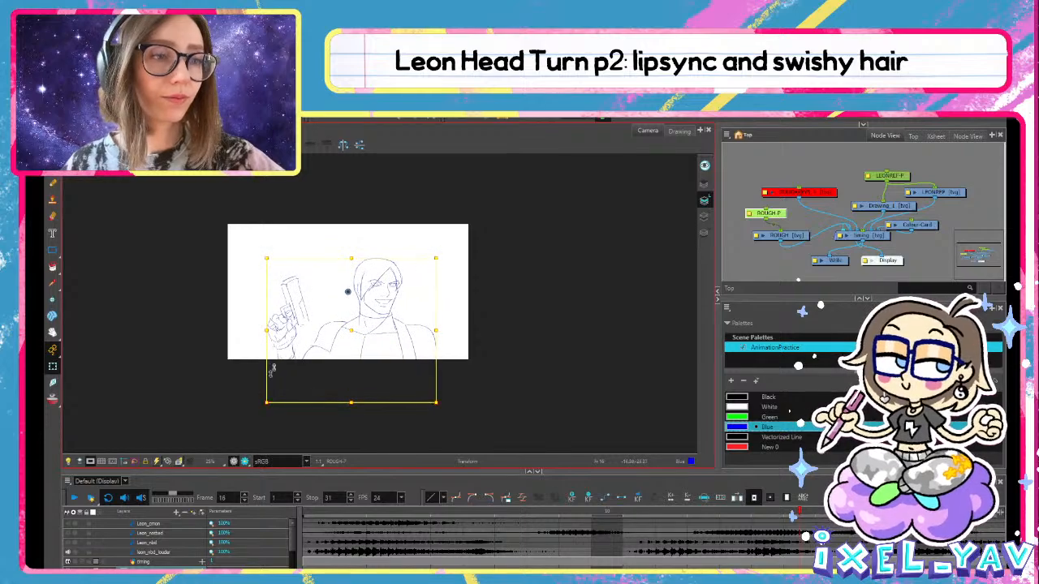
Reselect the ROUGH-P peg and nudge the scaled figure upward and slightly right within the camera frame
left_click(401, 286)
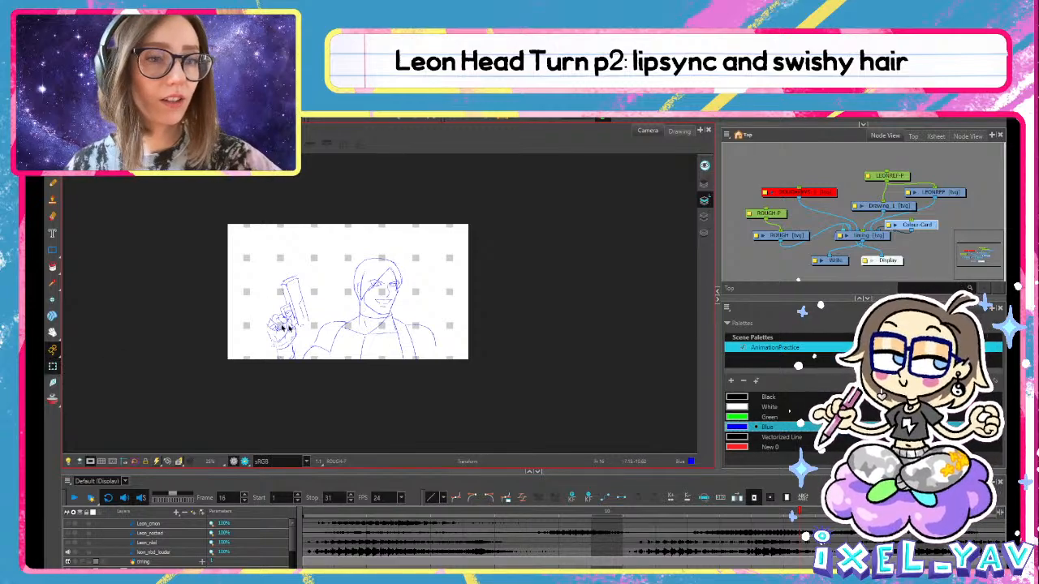
left_click(376, 333)
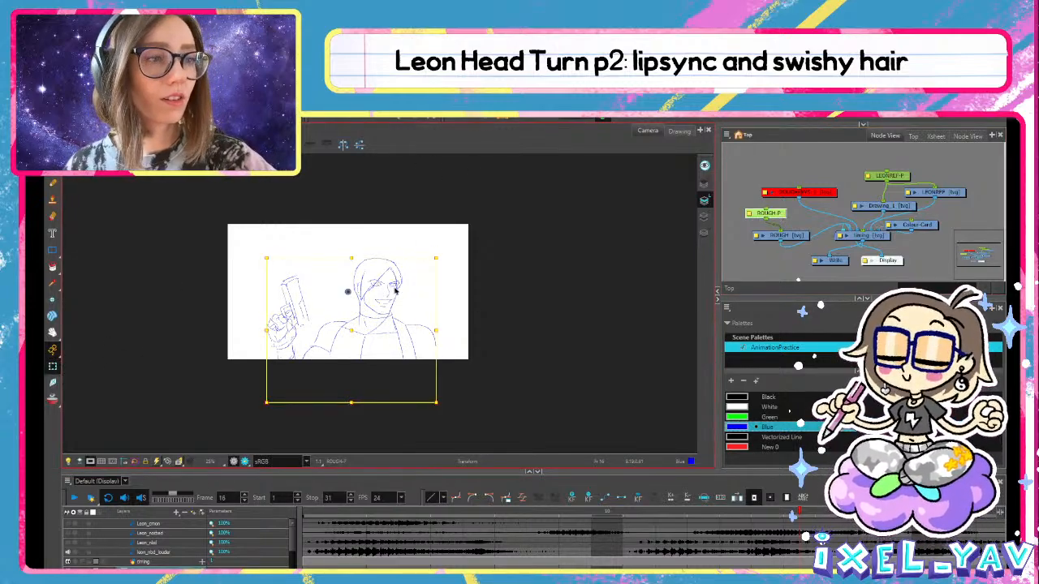
key("Up")
key("Up")
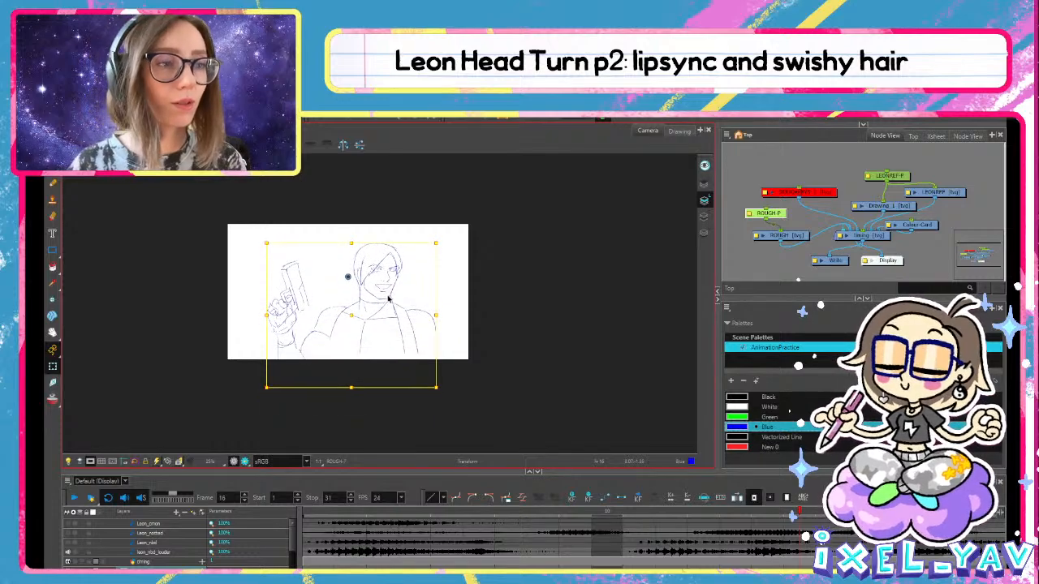
key("Right")
key("Up")
key("Right")
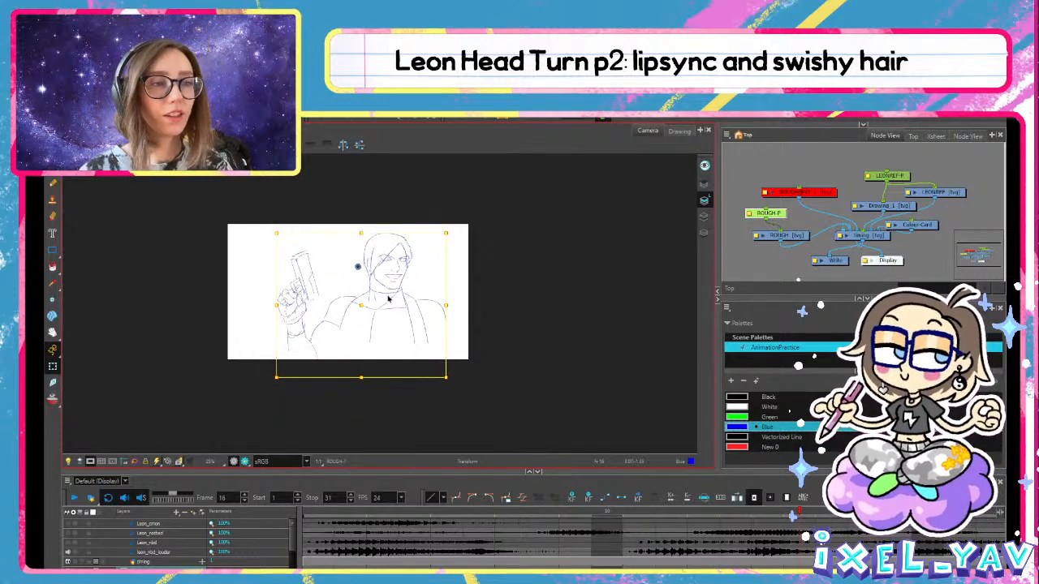
key("Left")
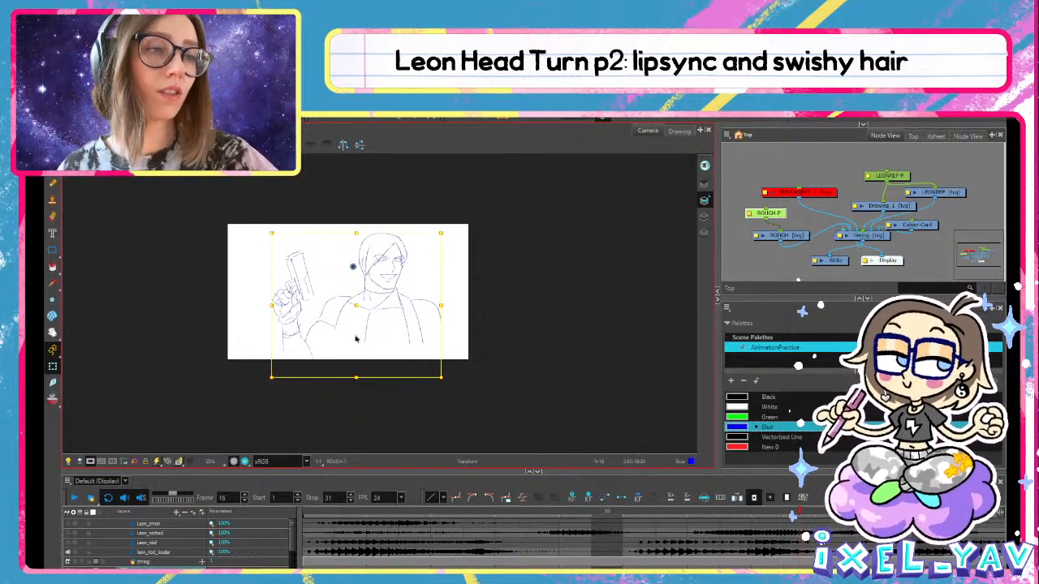
Sketch the sleeve hem and upper-arm lines of the arm without the gun on frame 17
left_click(533, 216)
key(".")
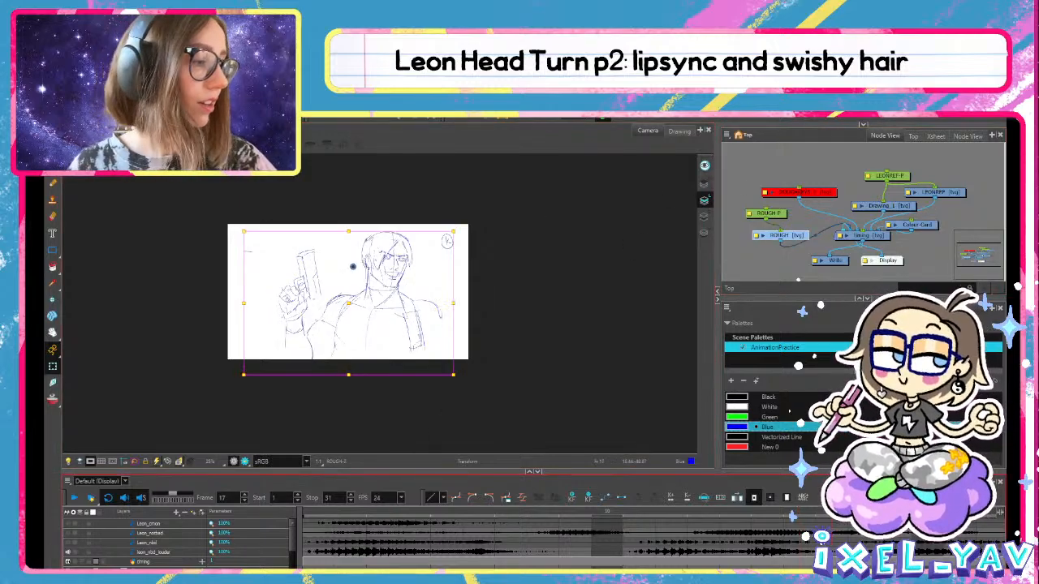
left_click(54, 185)
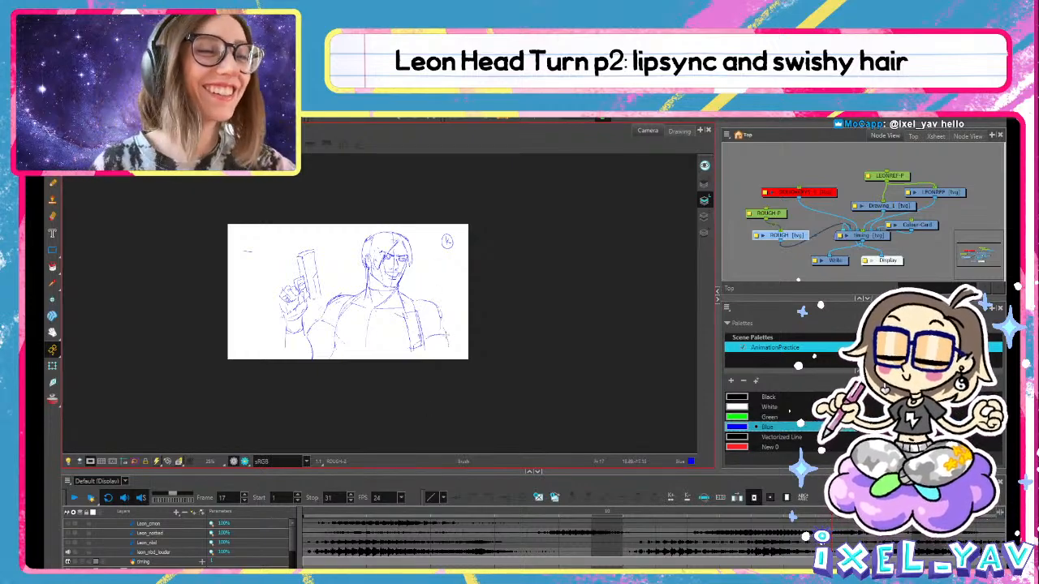
Delete the stray stroke on the chest beside the strap on frame 17
scroll(445, 322, "up", 3)
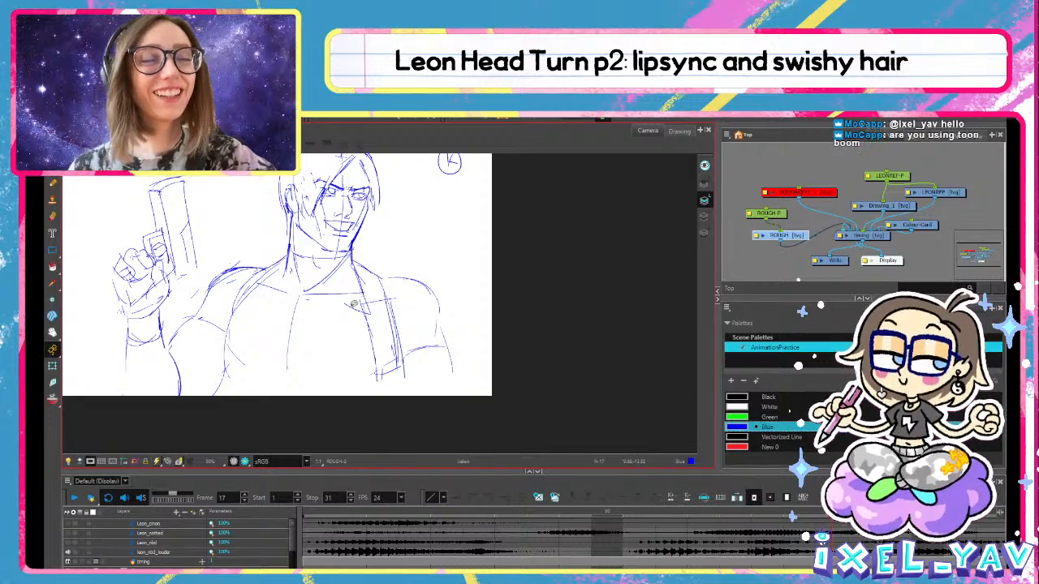
left_click(357, 308)
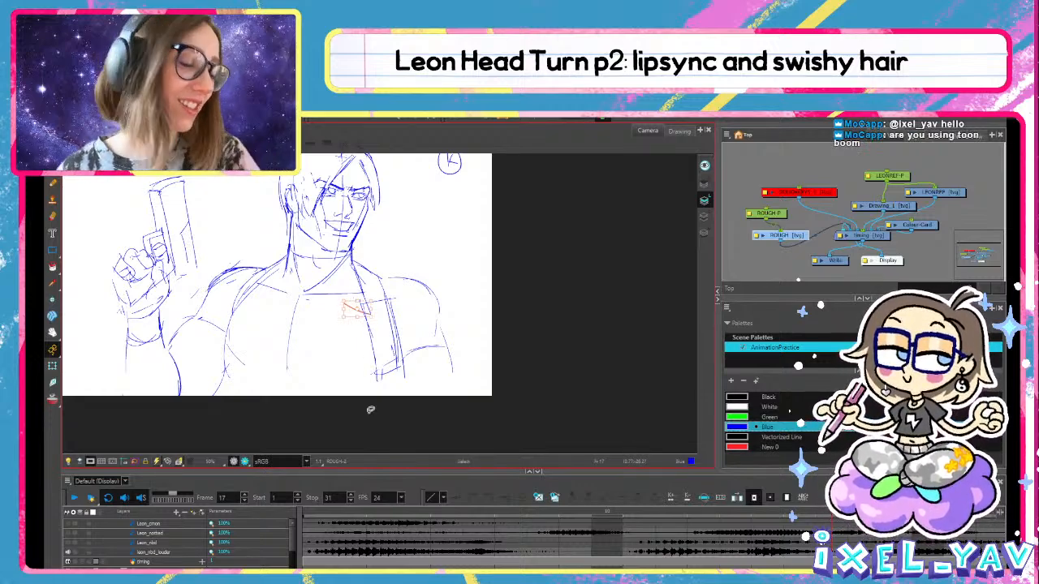
key("Delete")
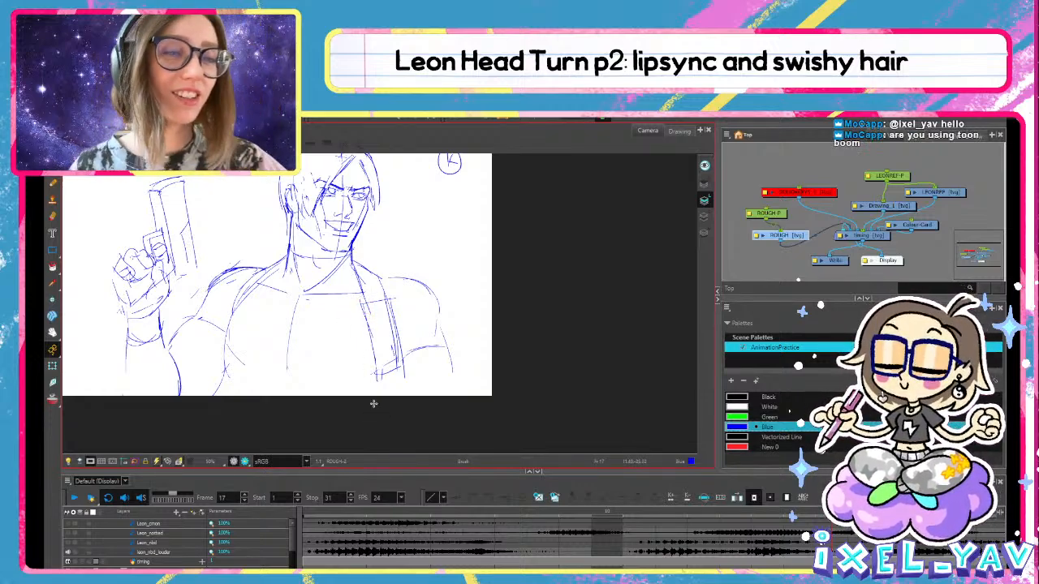
key("alt+s")
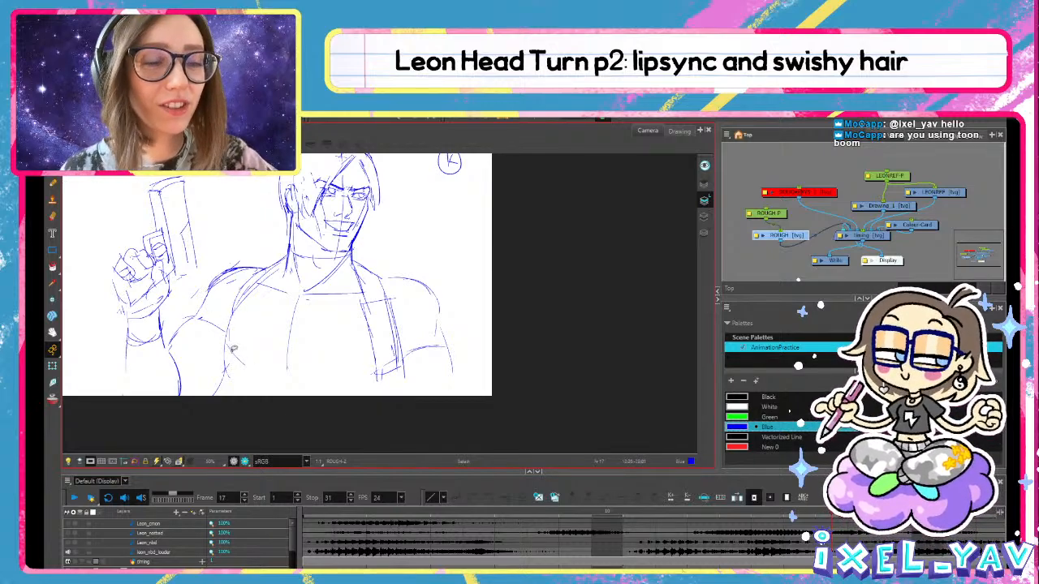
left_click_drag(339, 294, 353, 260)
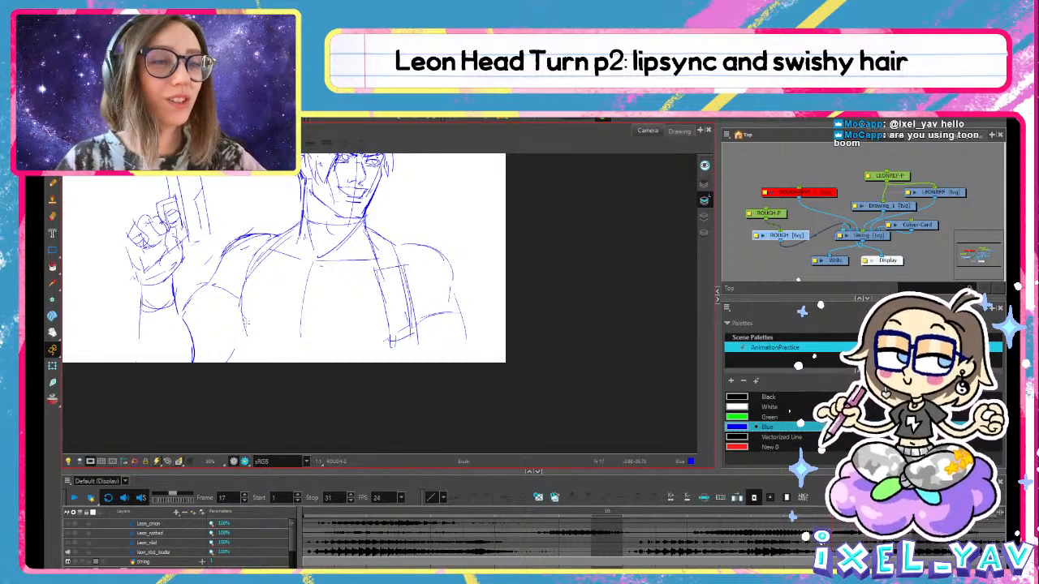
Sketch the lower chest line across the torso and extend the torso's side lines down on frame 17
left_click_drag(495, 265, 492, 364)
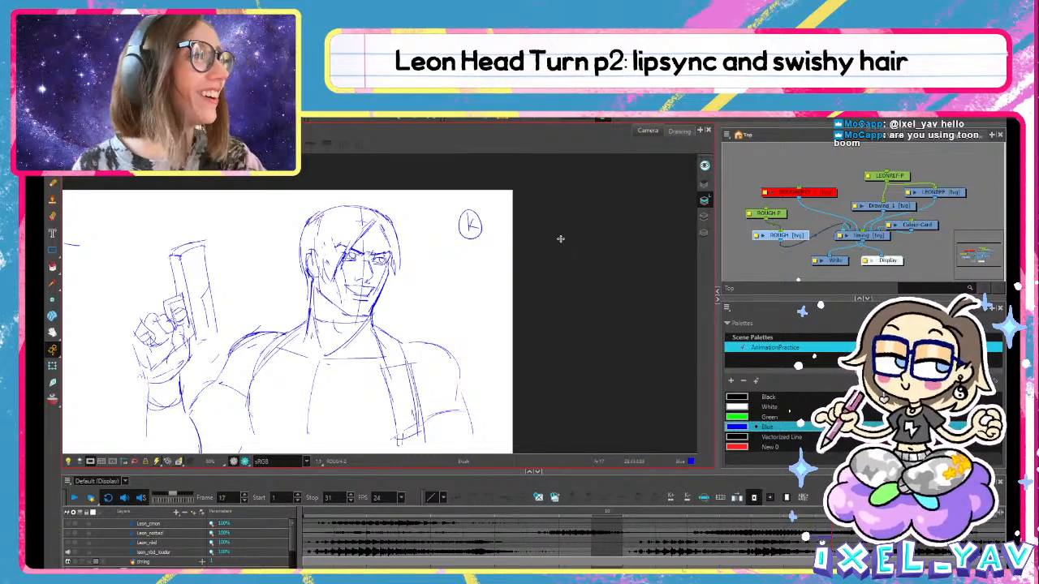
mouse_move(426, 321)
left_mouse_down()
mouse_move(504, 264)
mouse_move(459, 308)
left_mouse_up()
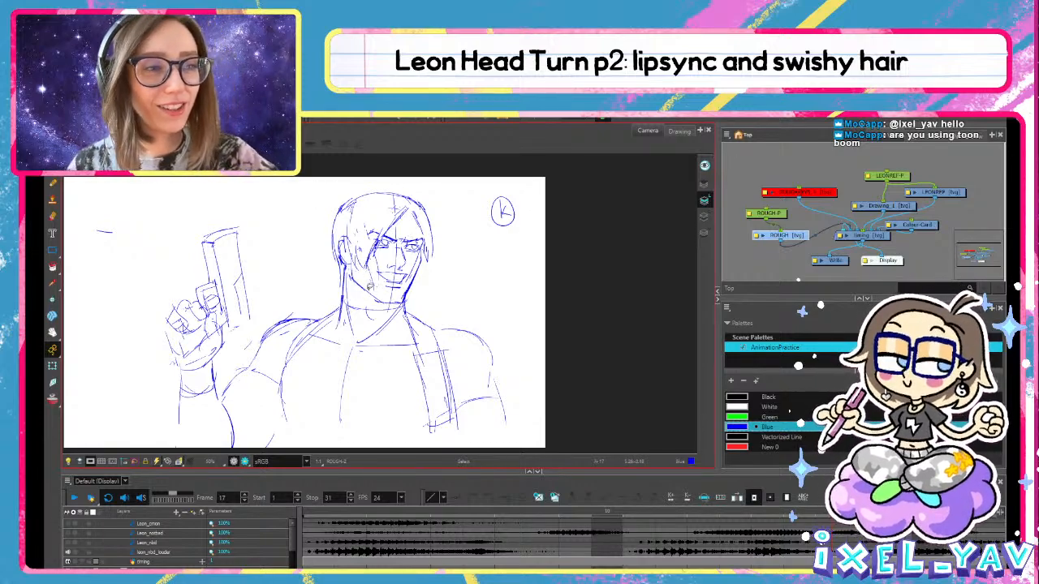
scroll(379, 293, "down", 2)
scroll(399, 391, "up", 3)
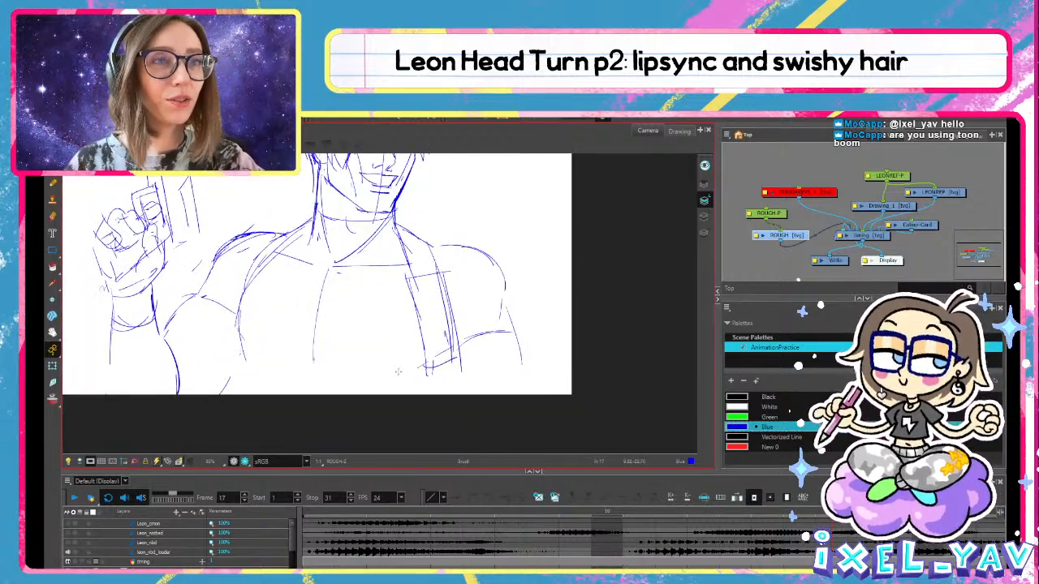
left_click_drag(406, 351, 430, 393)
scroll(475, 282, "down", 1)
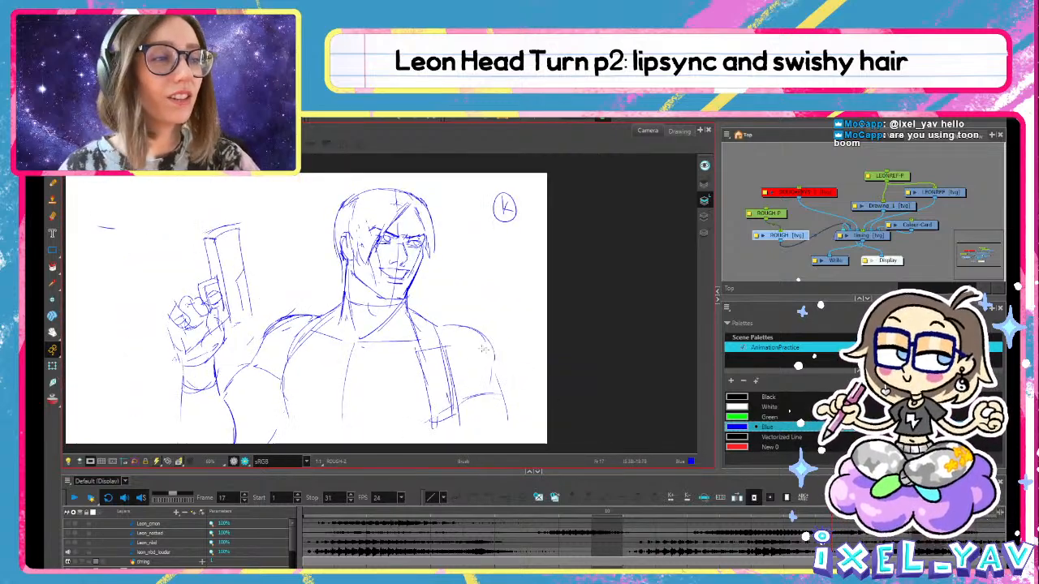
scroll(475, 281, "down", 1)
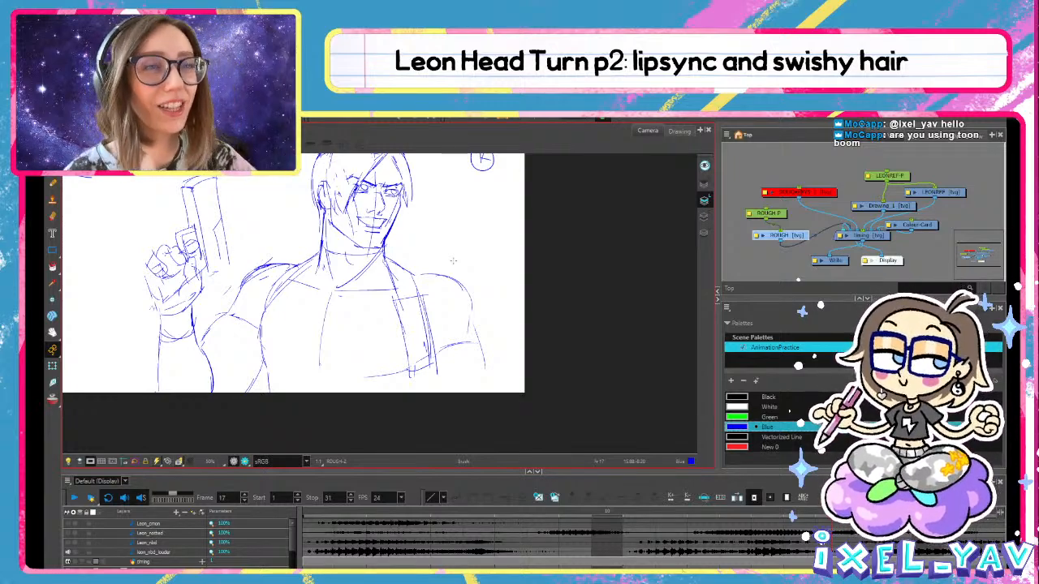
scroll(532, 348, "down", 2)
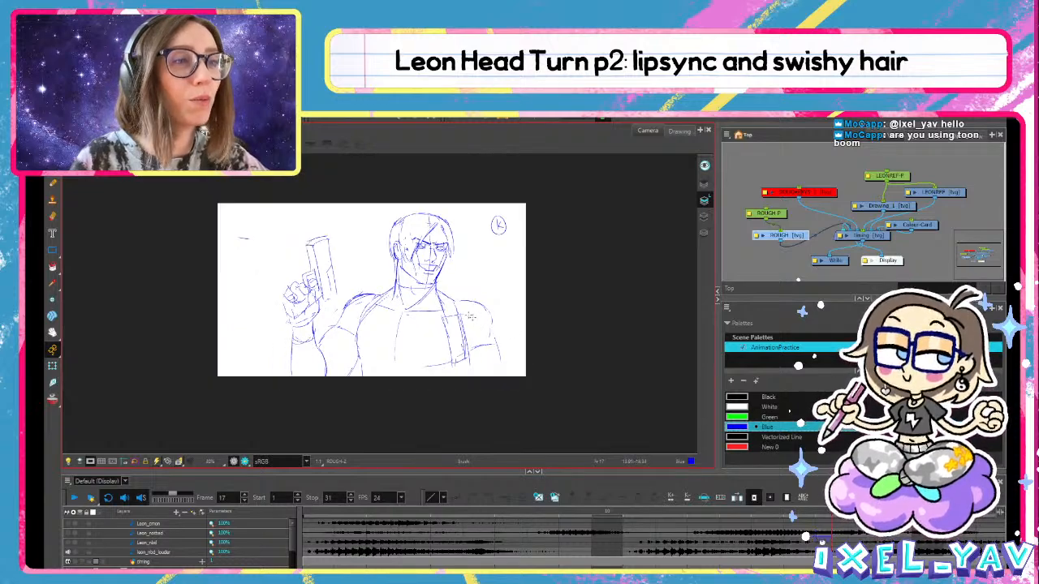
Delete the stray stroke running down the cheek beside the mouth on frame 17, and return to the Brush
scroll(461, 307, "up", 2)
scroll(467, 333, "down", 1)
scroll(462, 250, "up", 1)
scroll(462, 249, "up", 2)
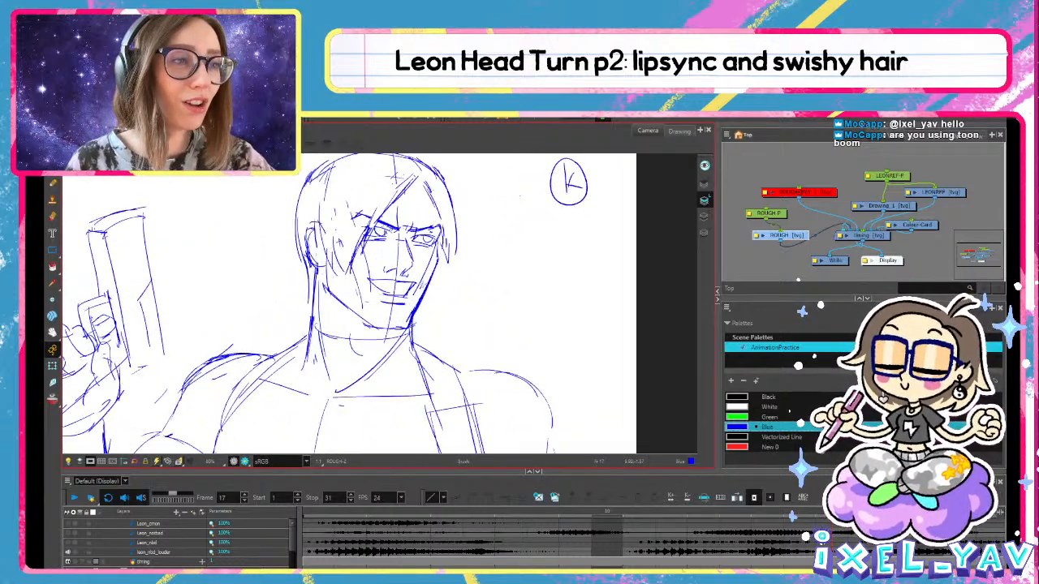
key("alt+s")
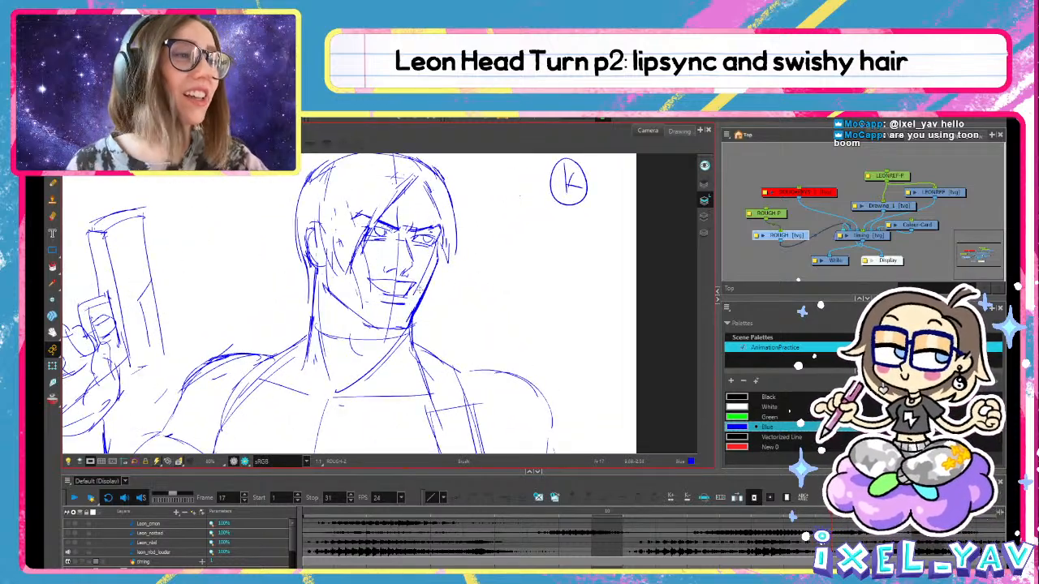
key("alt+s")
left_click(415, 282)
left_click(425, 271)
left_click(415, 294)
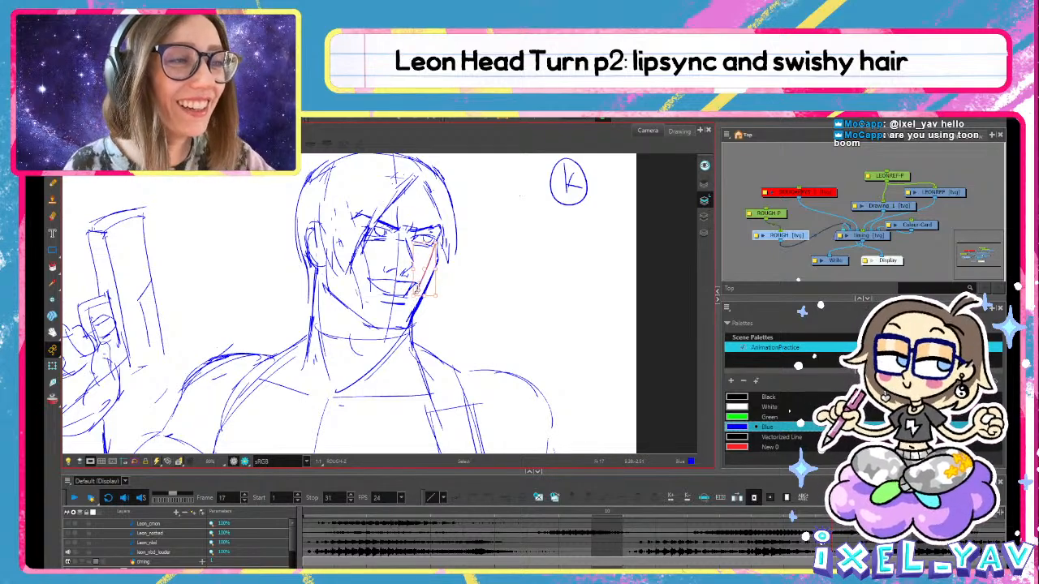
key("alt+b")
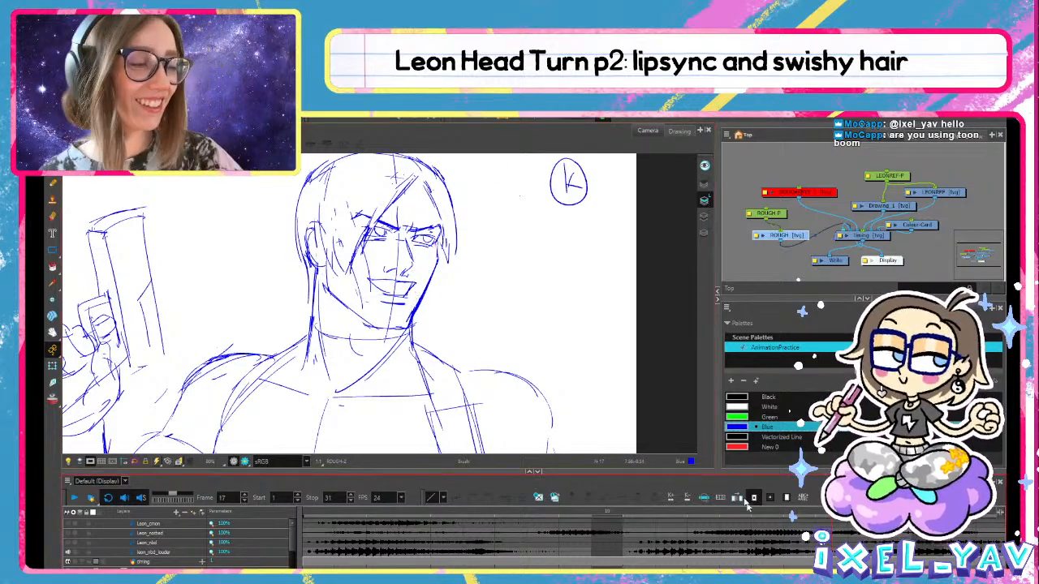
Keyframe the ROUGH-P peg at frames 5 and 13 so the figure goes from full size to the reduced framing, and play it back
scroll(540, 298, "down", 1)
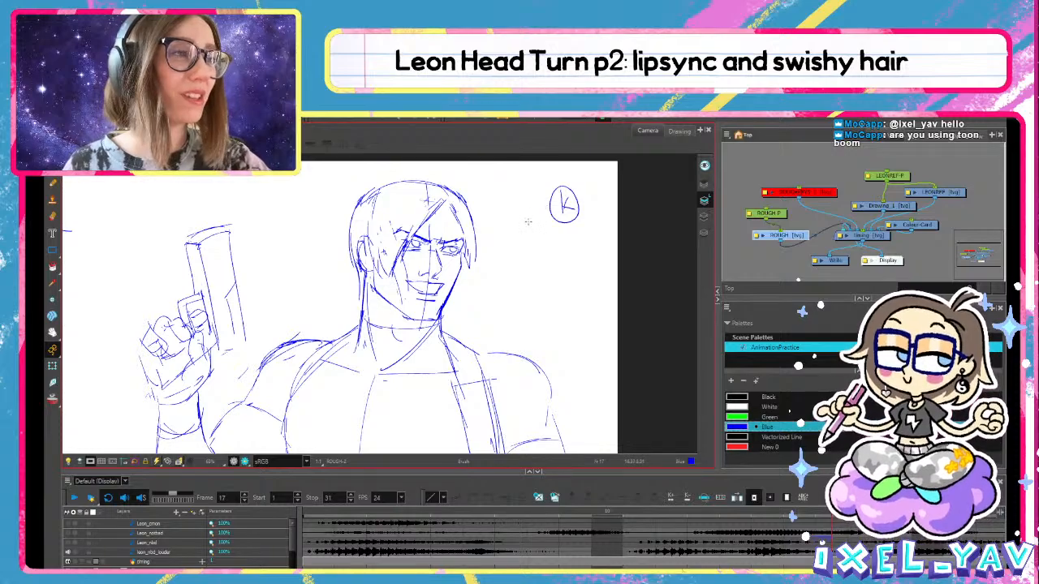
scroll(521, 310, "down", 3)
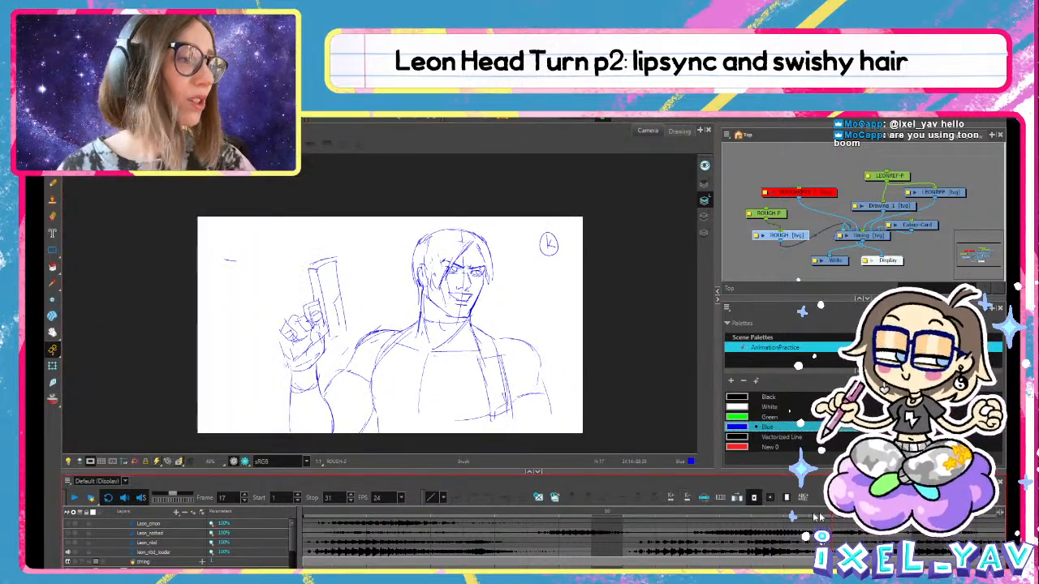
mouse_move(818, 517)
left_mouse_down()
mouse_move(831, 517)
mouse_move(682, 511)
mouse_move(832, 519)
mouse_move(466, 538)
mouse_move(599, 557)
mouse_move(800, 552)
left_mouse_up()
key("b")
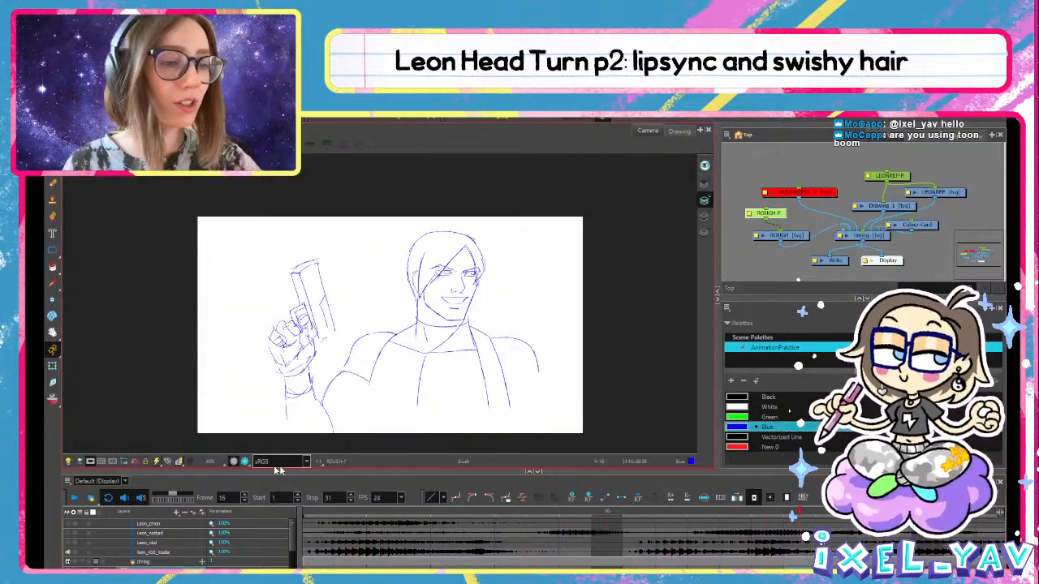
left_click(708, 552)
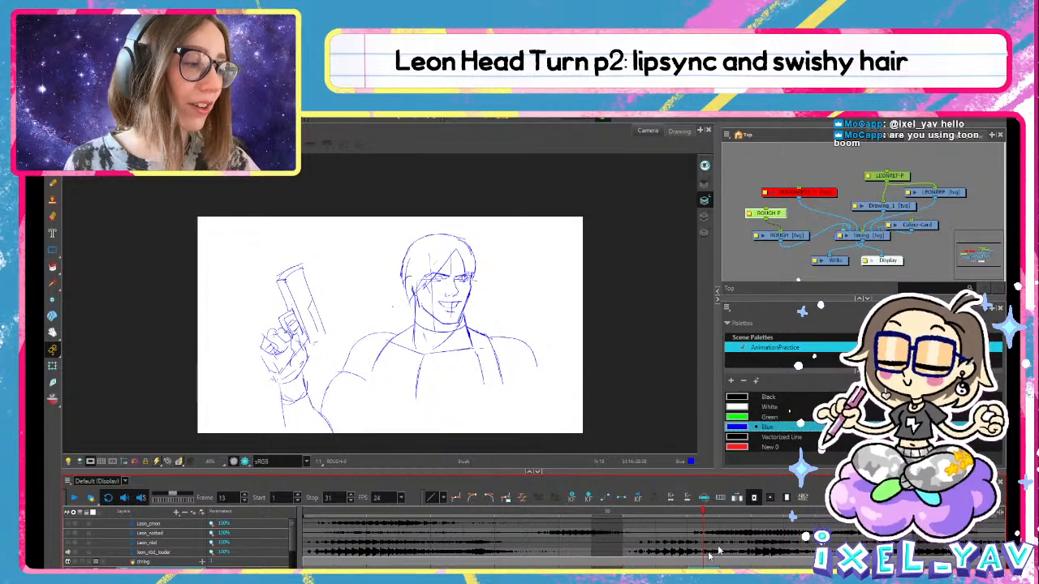
key("alt+e")
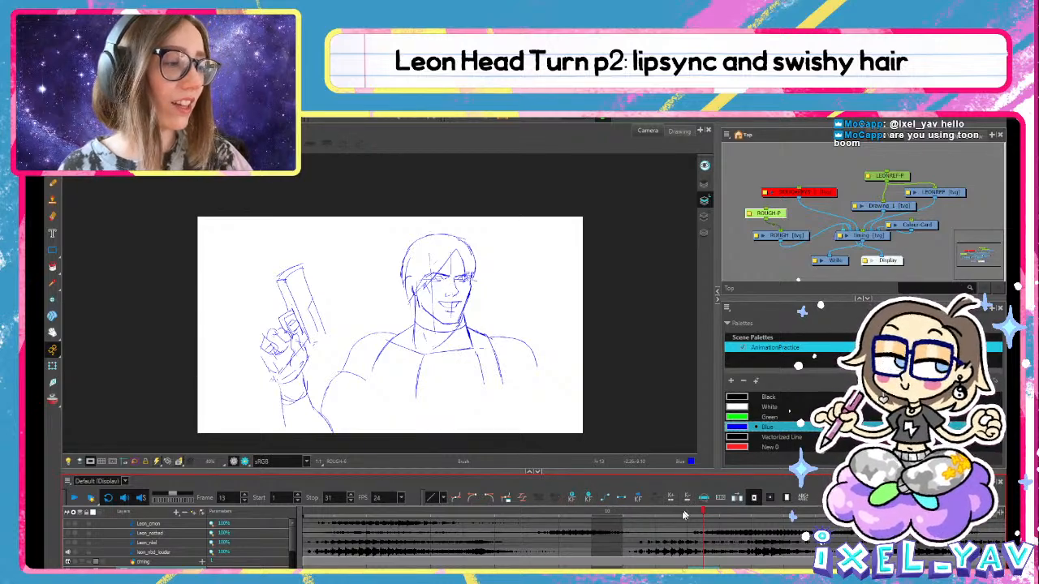
left_click_drag(683, 514, 323, 505)
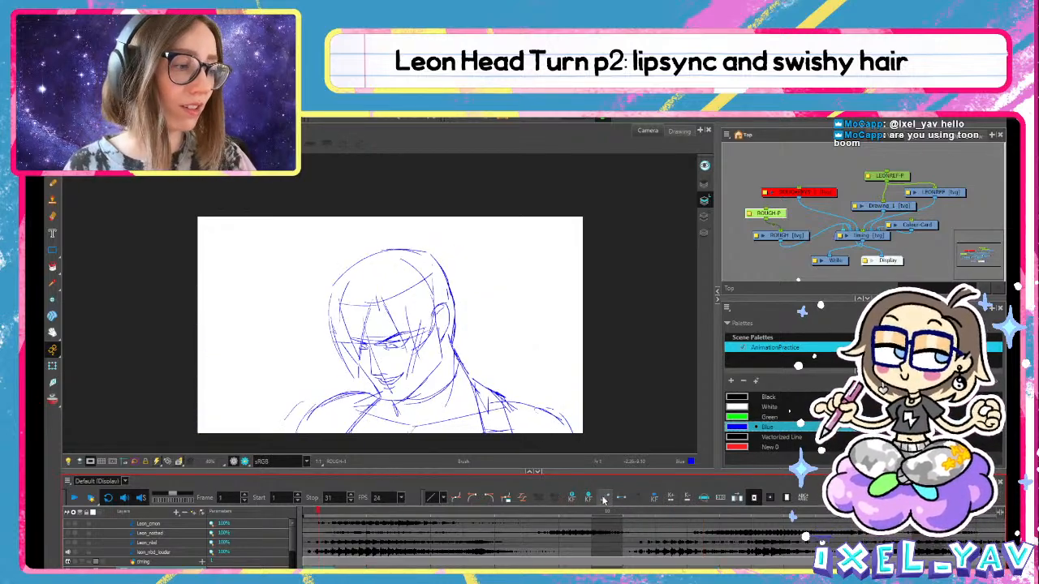
left_click(74, 497)
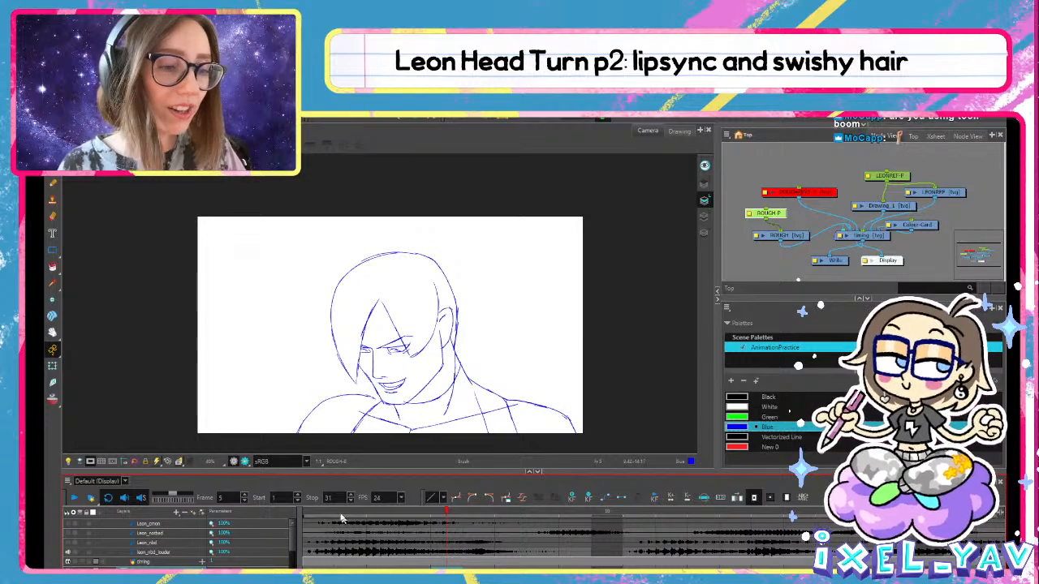
Ease the ROUGH-P peg's move between frames 5 and 13 for all parameters, and play the animation from the start
left_click(522, 497)
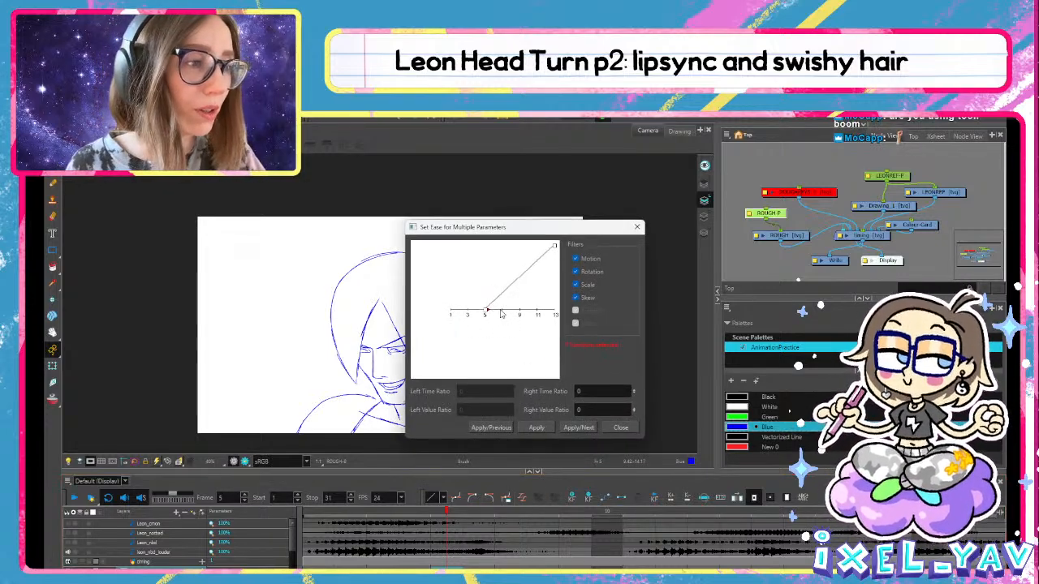
left_click_drag(488, 310, 459, 310)
left_click(578, 427)
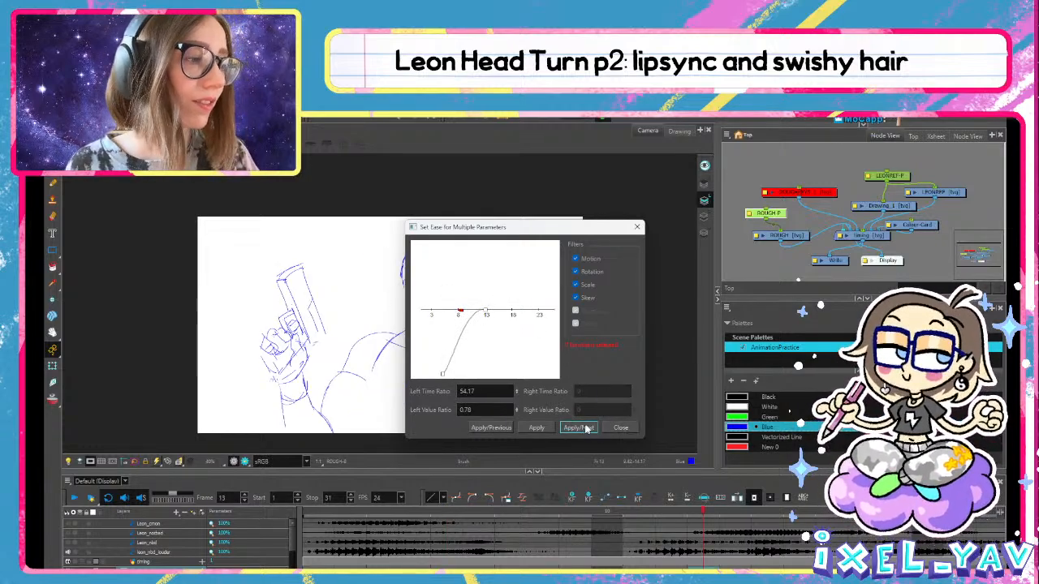
left_click(621, 427)
left_click(307, 511)
left_click(74, 498)
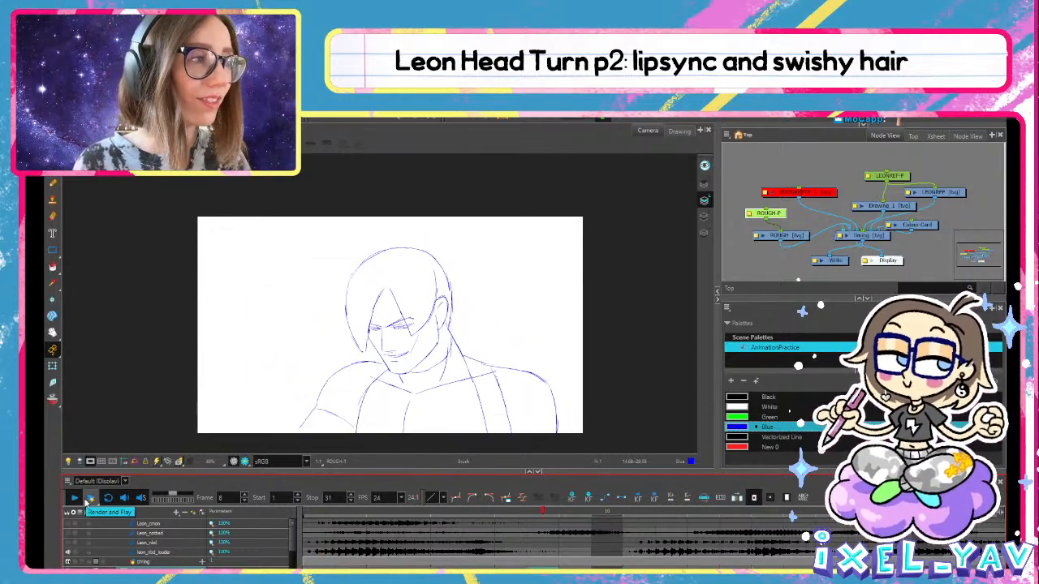
Disconnect the ROUGH-P peg from the ROUGH drawing, turn off the camera mask, and replay the animation
left_click(790, 192)
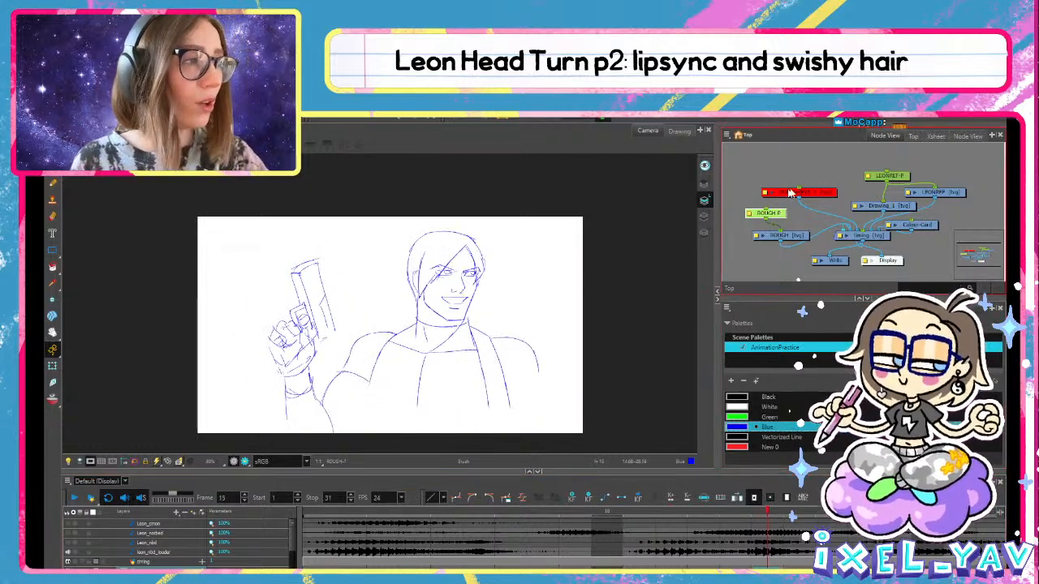
left_click_drag(782, 213, 775, 163)
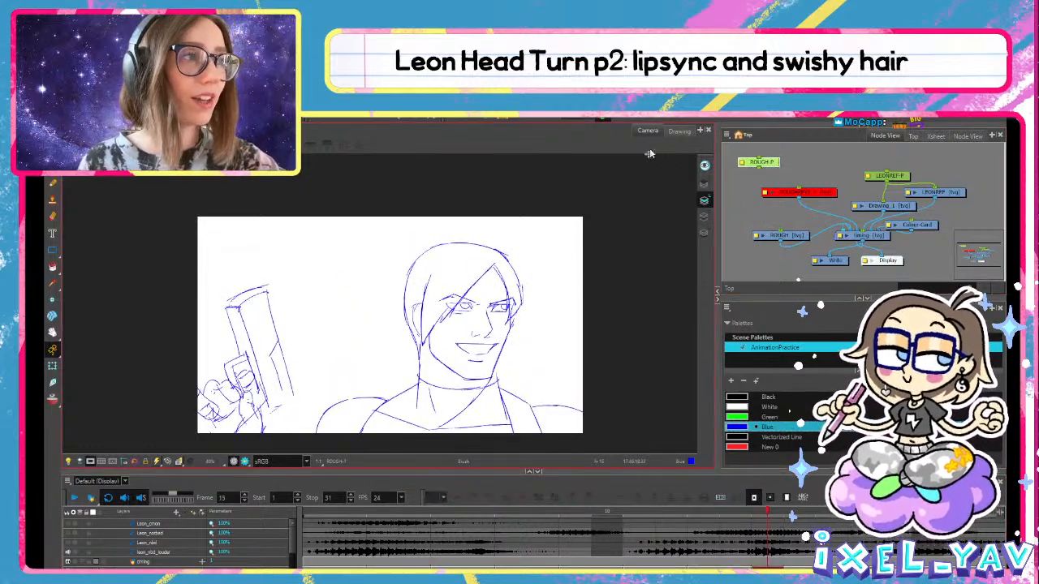
left_click(90, 461)
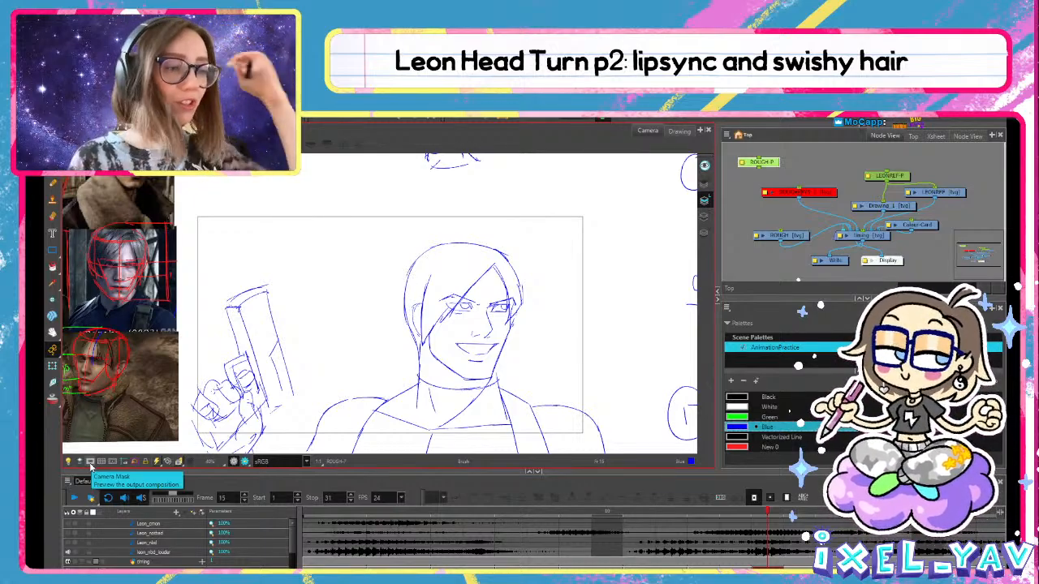
left_click(324, 512)
left_click(74, 498)
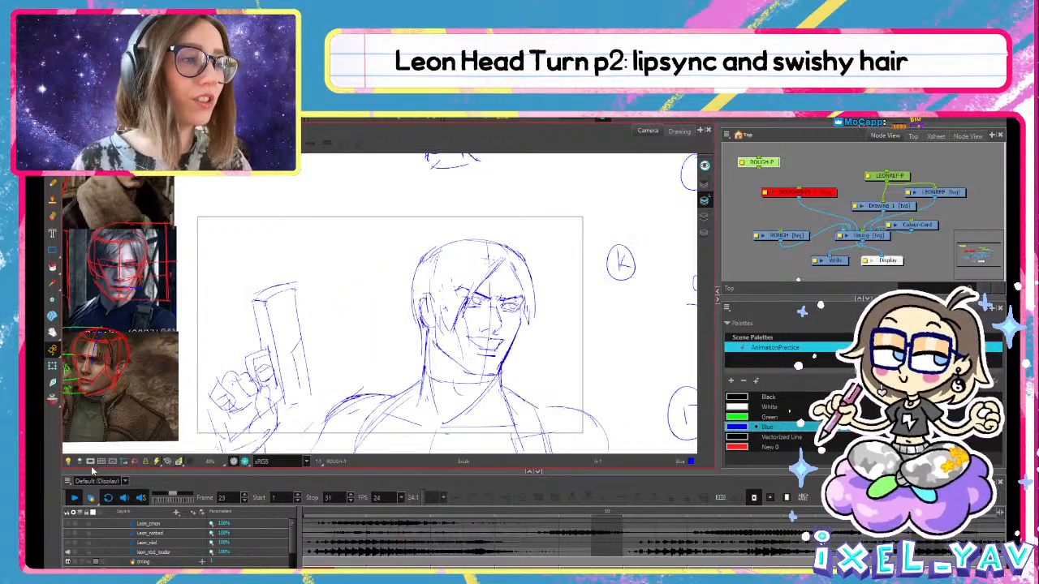
left_click(623, 510)
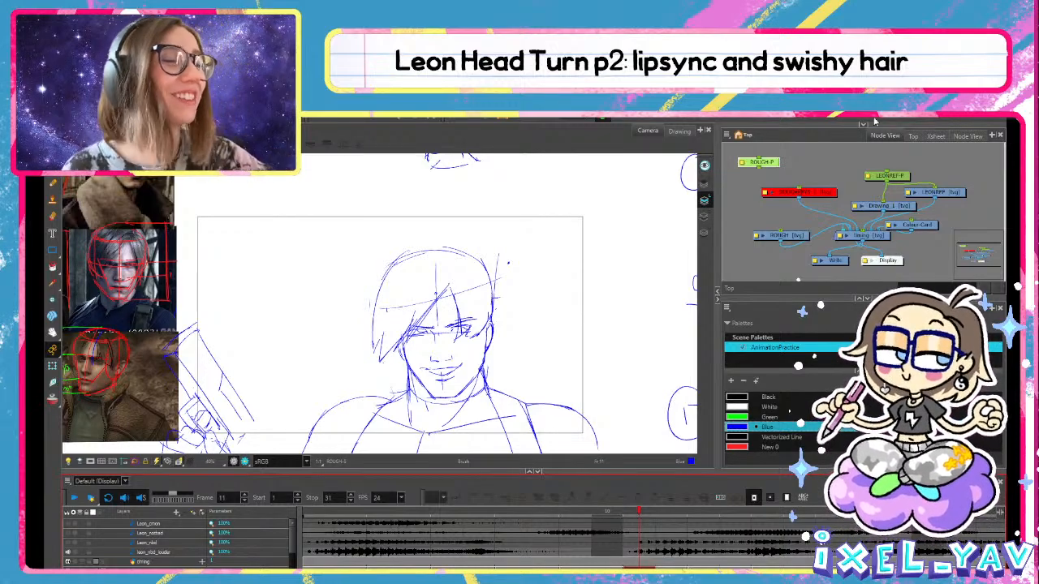
Show the Xsheet in place of the node network and enlarge it to fit more frames of the ROUGH column
mouse_move(798, 510)
left_mouse_down()
mouse_move(836, 510)
mouse_move(495, 475)
mouse_move(742, 493)
mouse_move(440, 529)
mouse_move(858, 537)
mouse_move(547, 534)
left_mouse_up()
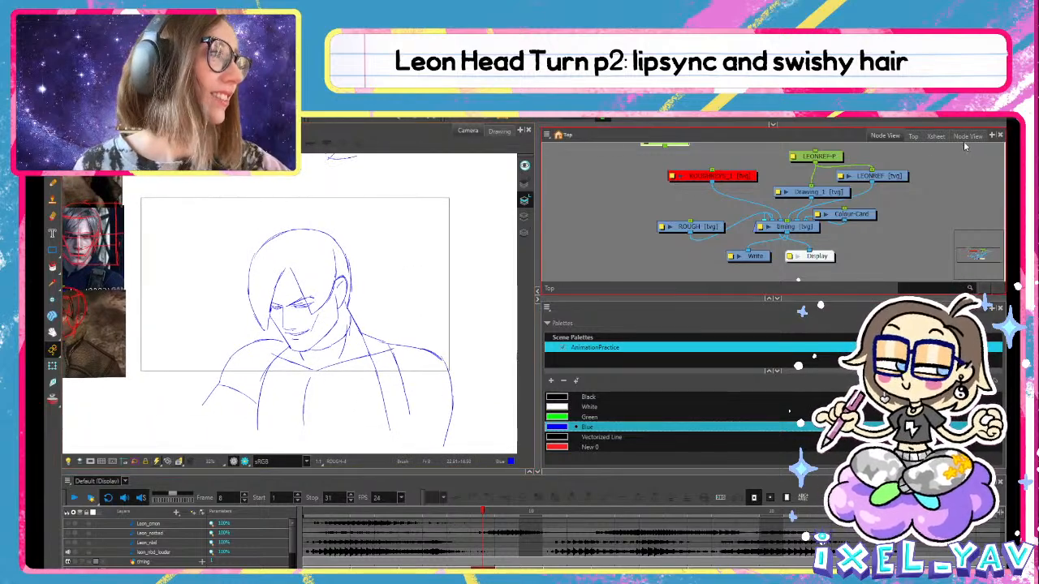
left_click(936, 136)
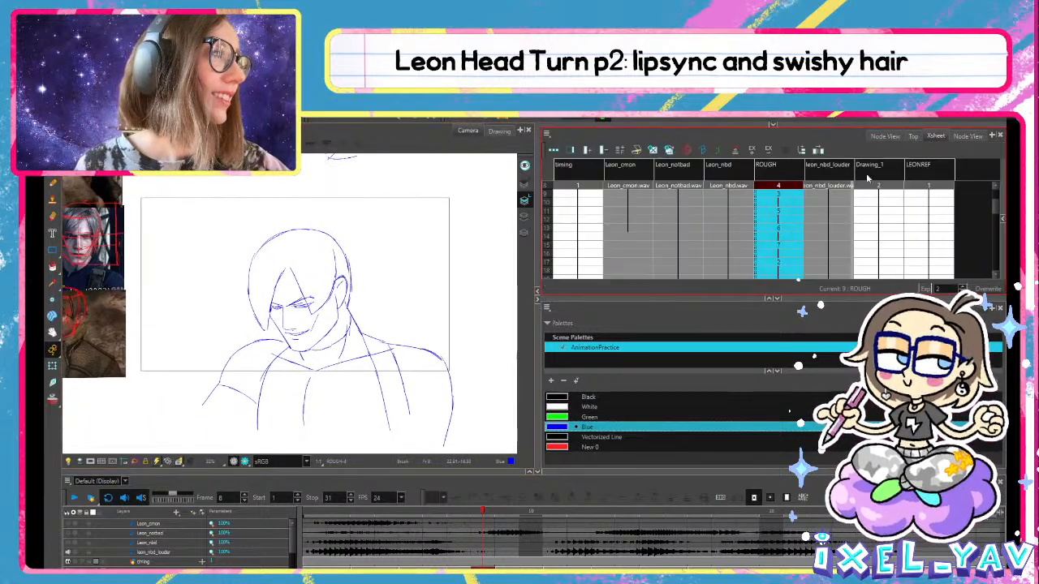
left_click(745, 305)
left_click_drag(741, 357, 741, 443)
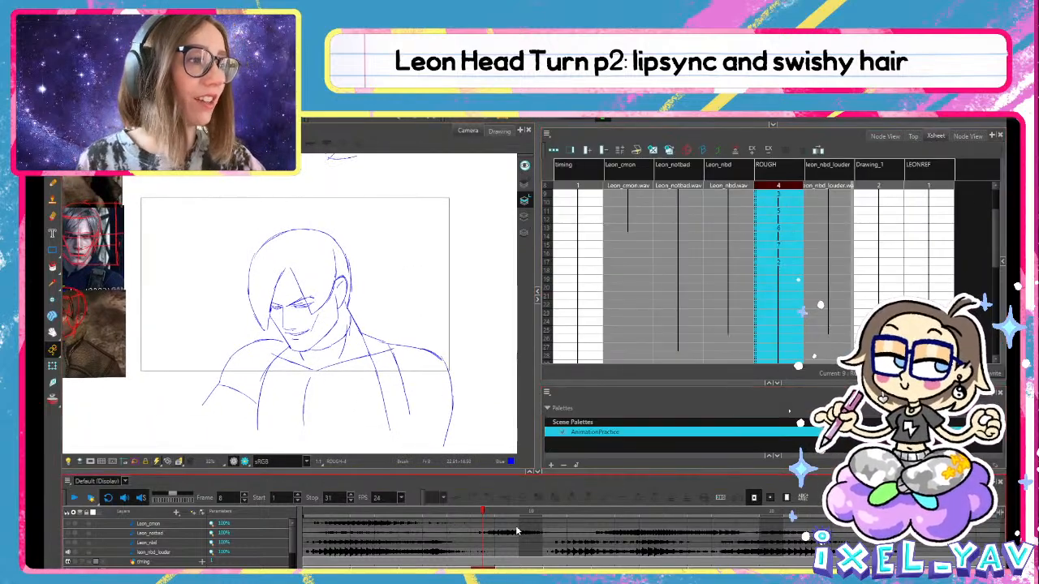
scroll(641, 305, "down", 3)
scroll(641, 305, "up", 3)
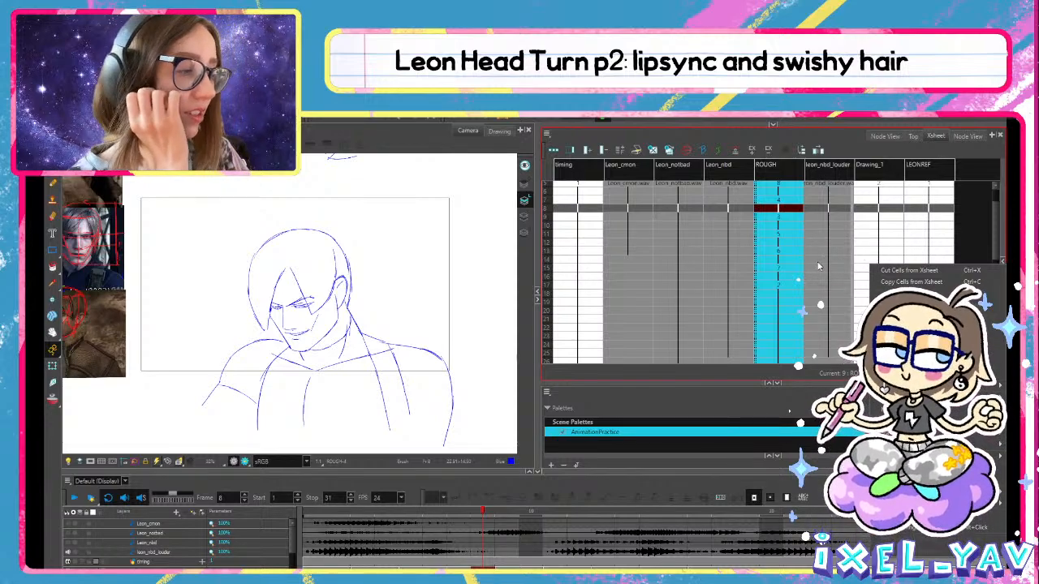
Add an annotation column named LIPSYNC to the Xsheet after the LEONREF column
right_click(971, 242)
left_click(962, 170)
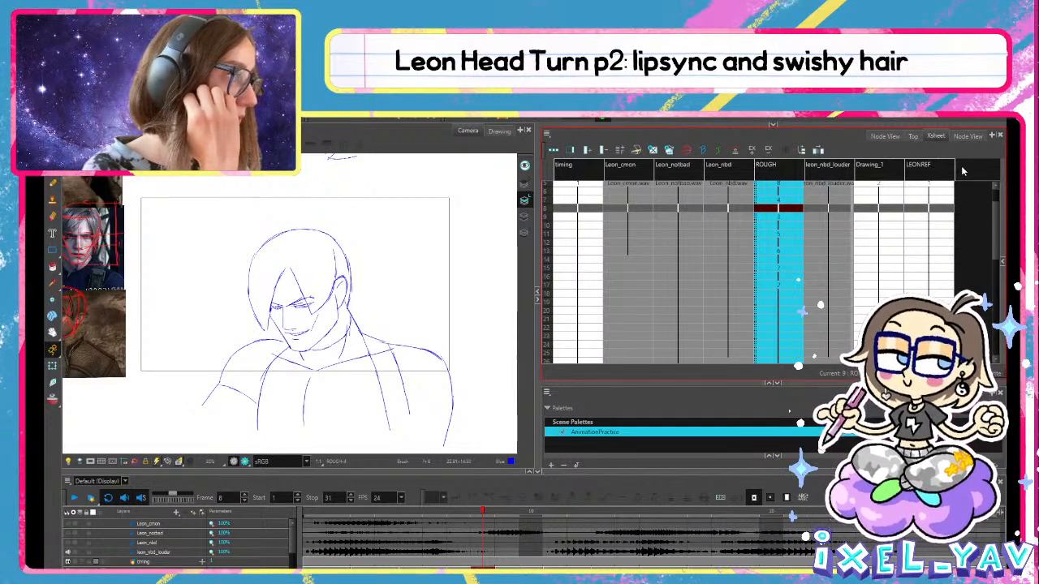
left_click(932, 172)
left_click(940, 193)
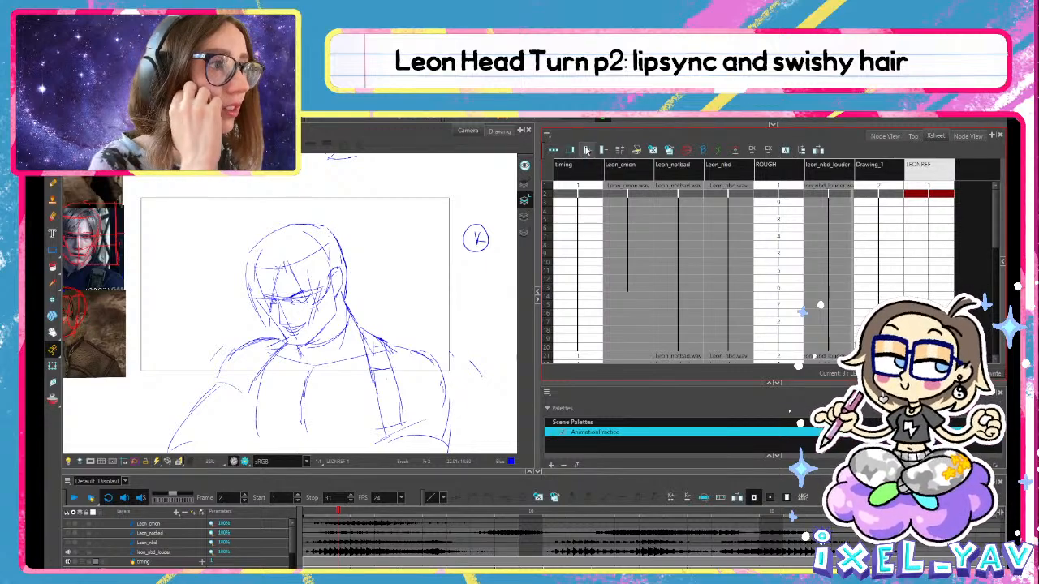
left_click(586, 150)
left_click(593, 370)
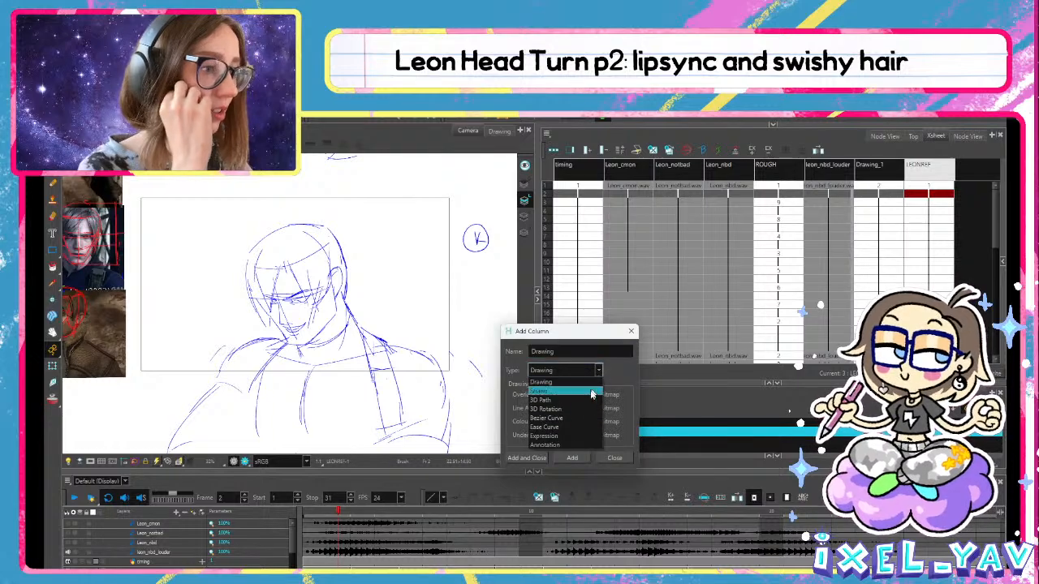
left_click(574, 446)
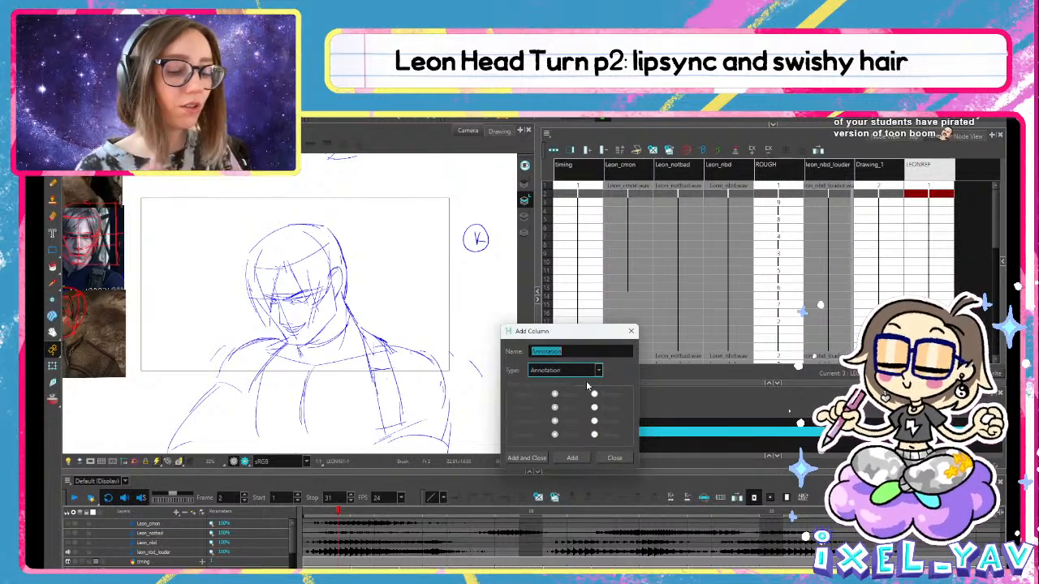
double_click(567, 350)
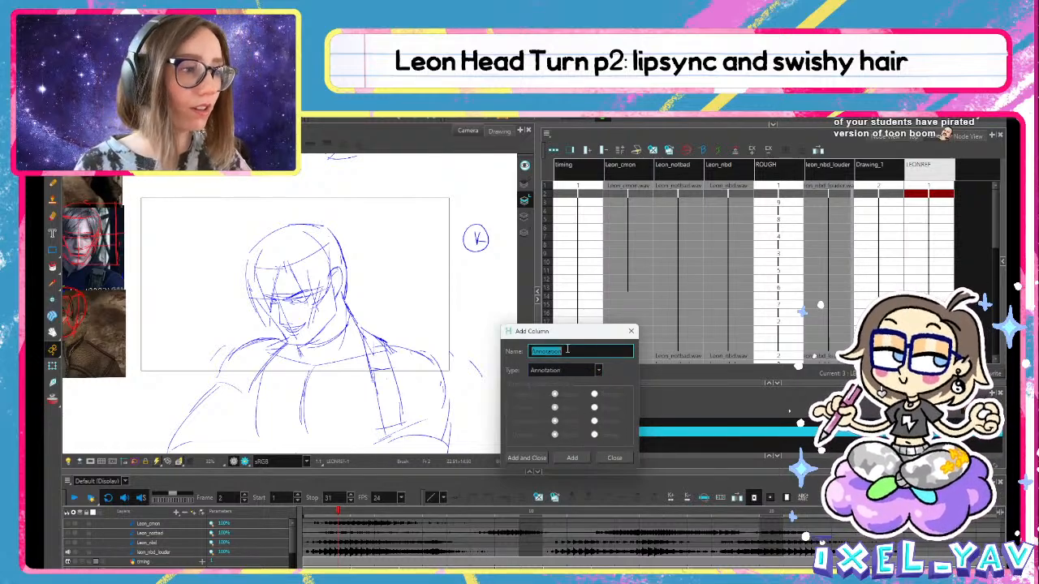
type("LK")
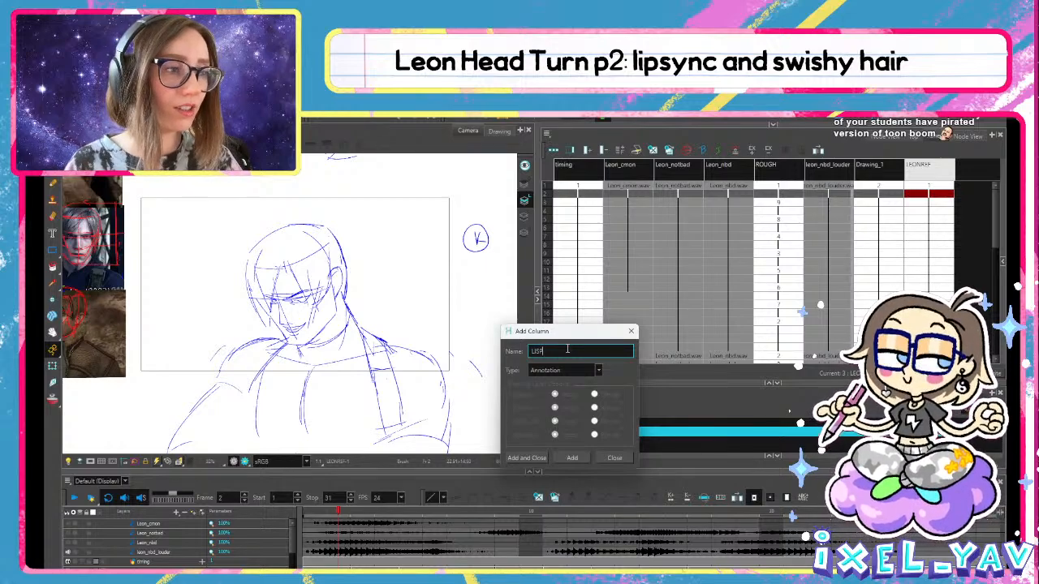
type("PSY")
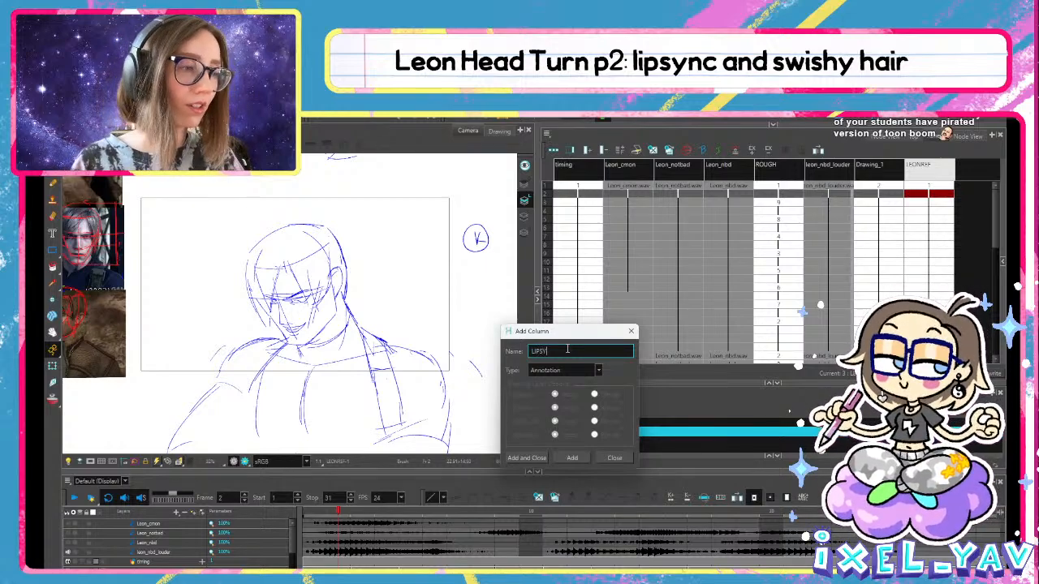
type("NC")
key("Return")
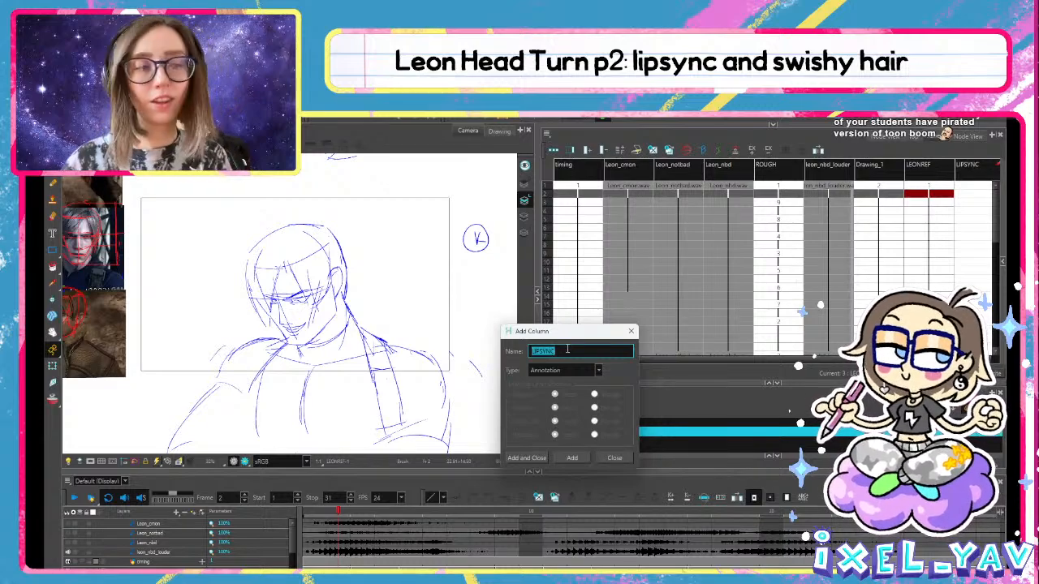
left_click(615, 458)
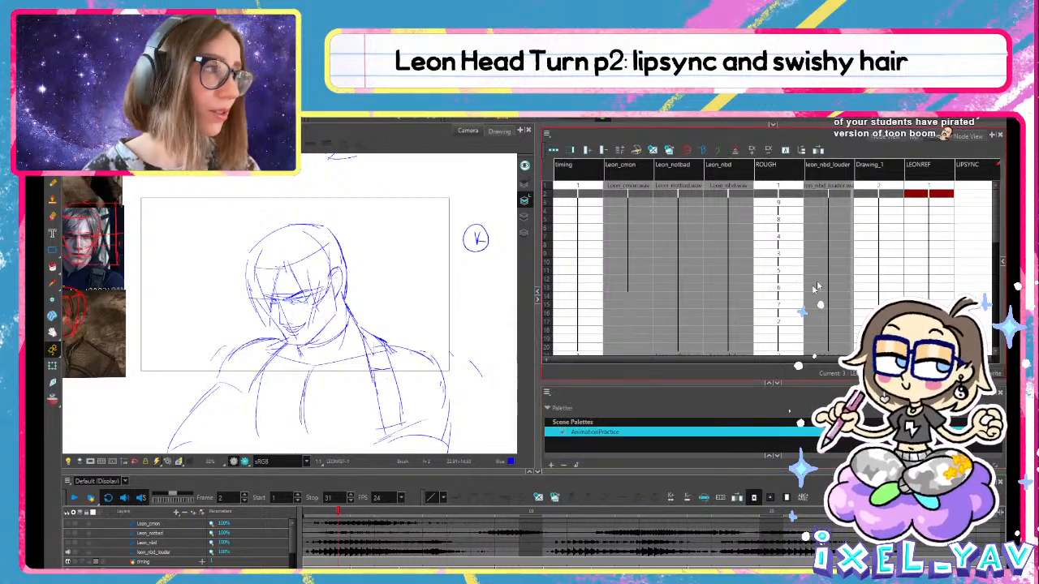
Narrow the Xsheet to give the Camera view more width, and recentre the figure in the widened view
left_click(974, 193)
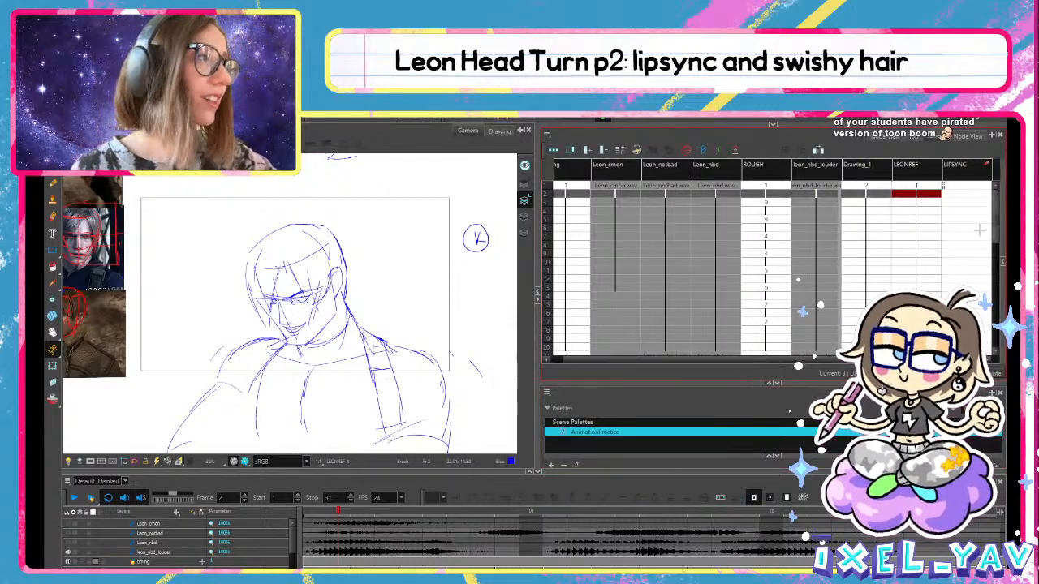
left_click_drag(538, 319, 604, 319)
key("space")
left_click_drag(488, 371, 530, 337)
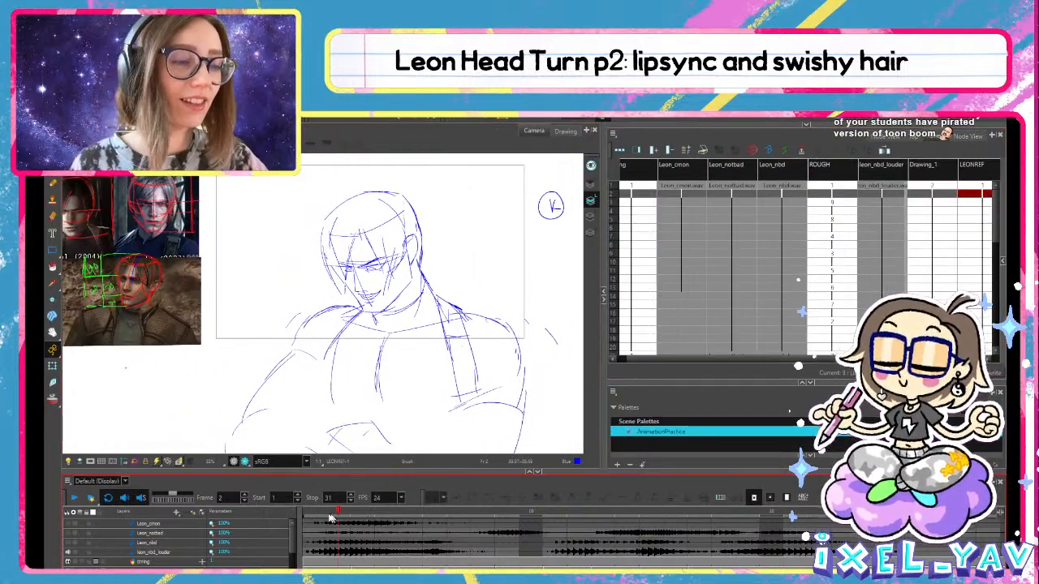
Scrub the audio from frame 1 to 6 and handwrite "yeah" down those frames of the LIPSYNC column
mouse_move(330, 515)
left_mouse_down()
mouse_move(374, 524)
mouse_move(523, 503)
mouse_move(733, 500)
mouse_move(348, 498)
mouse_move(765, 500)
mouse_move(278, 487)
mouse_move(771, 491)
mouse_move(446, 478)
mouse_move(576, 478)
mouse_move(310, 505)
left_mouse_up()
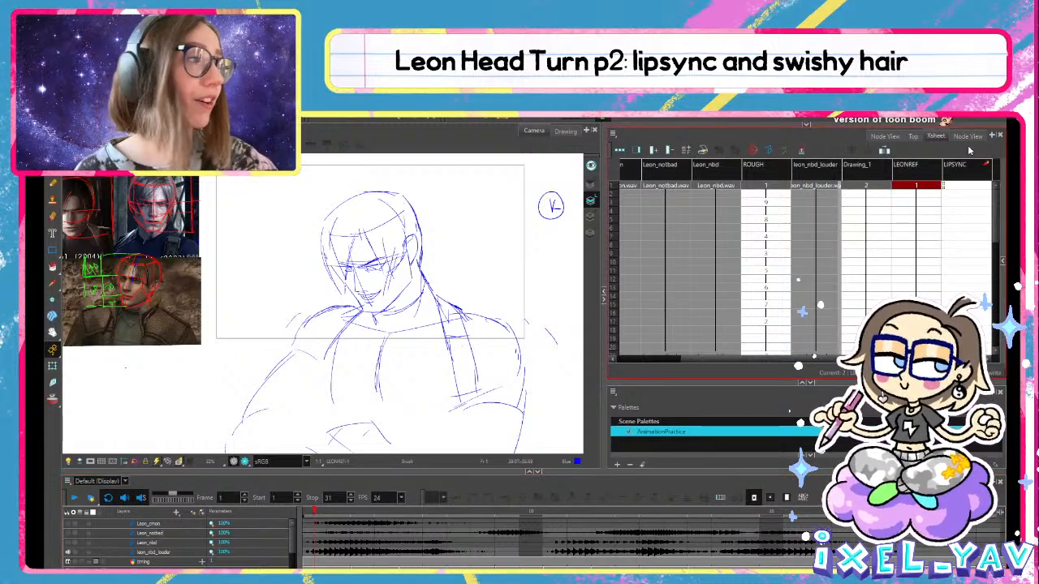
mouse_move(998, 198)
left_mouse_down()
mouse_move(1001, 216)
mouse_move(997, 191)
left_mouse_up()
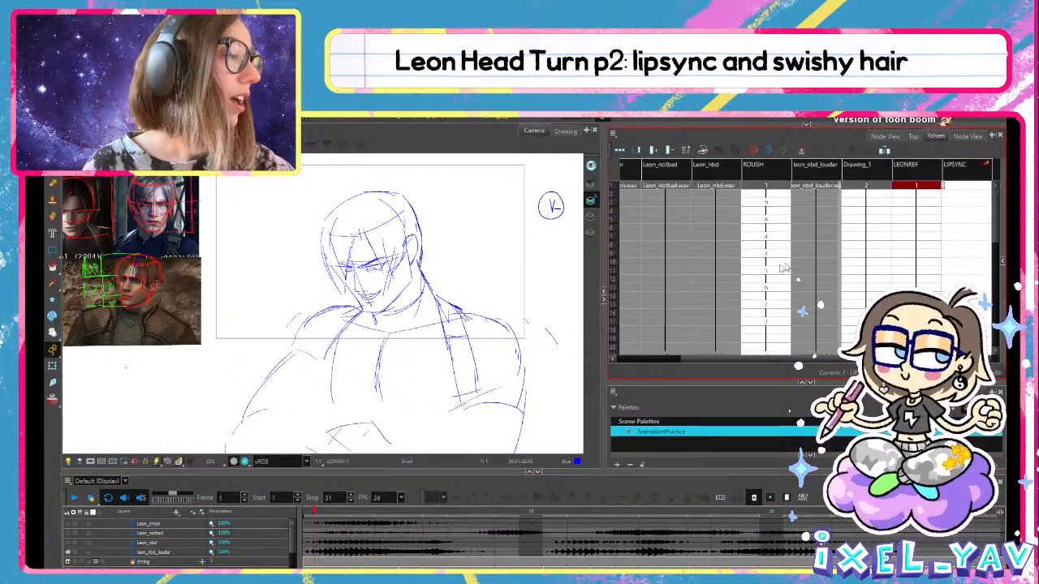
mouse_move(335, 511)
left_mouse_down()
mouse_move(430, 519)
mouse_move(436, 540)
mouse_move(312, 537)
mouse_move(444, 557)
left_mouse_up()
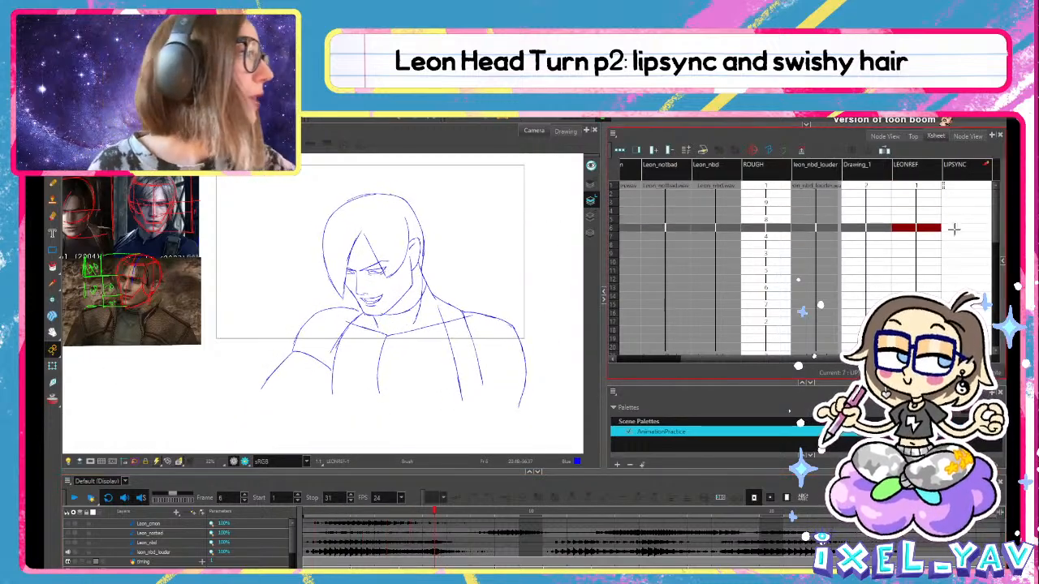
left_click_drag(957, 208, 973, 238)
mouse_move(953, 184)
left_mouse_down()
mouse_move(964, 187)
mouse_move(956, 196)
mouse_move(971, 226)
left_mouse_up()
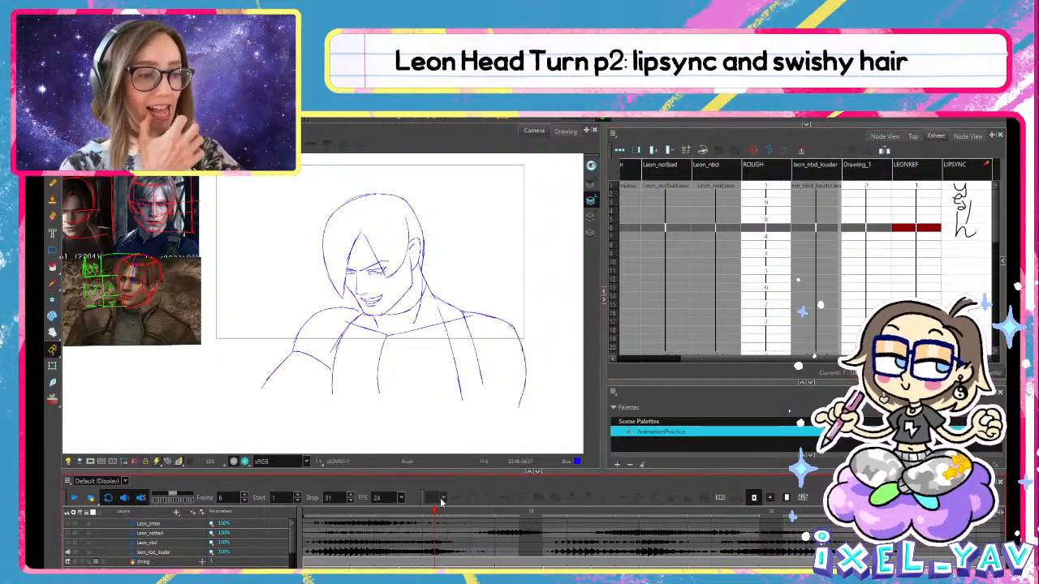
Extend the handwritten "yeah" with a wavy tail at frame 7 of the LIPSYNC column, and replay the animation from the start
key(".")
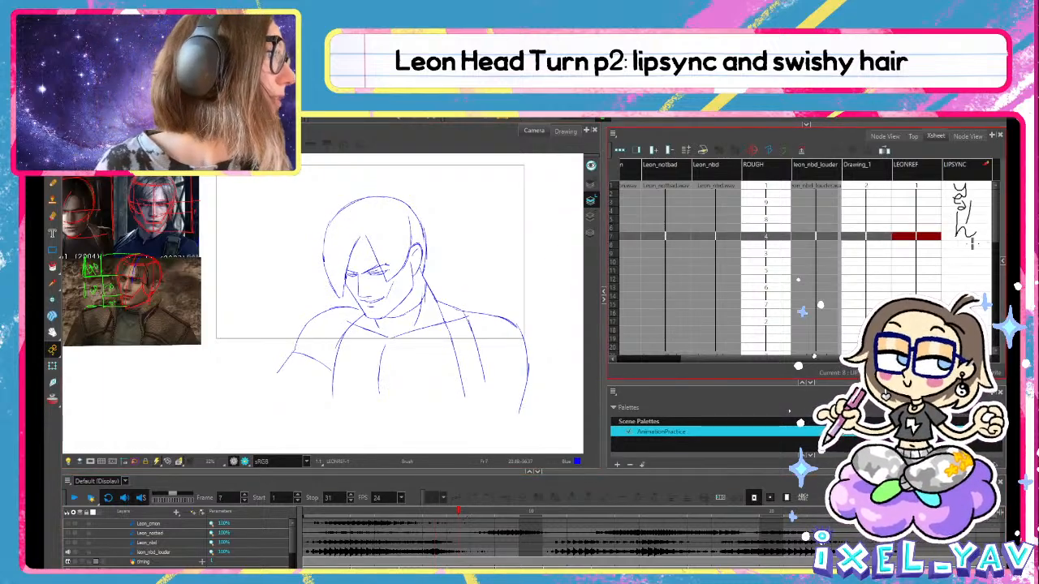
left_click_drag(957, 240, 982, 243)
key("ctrl+z")
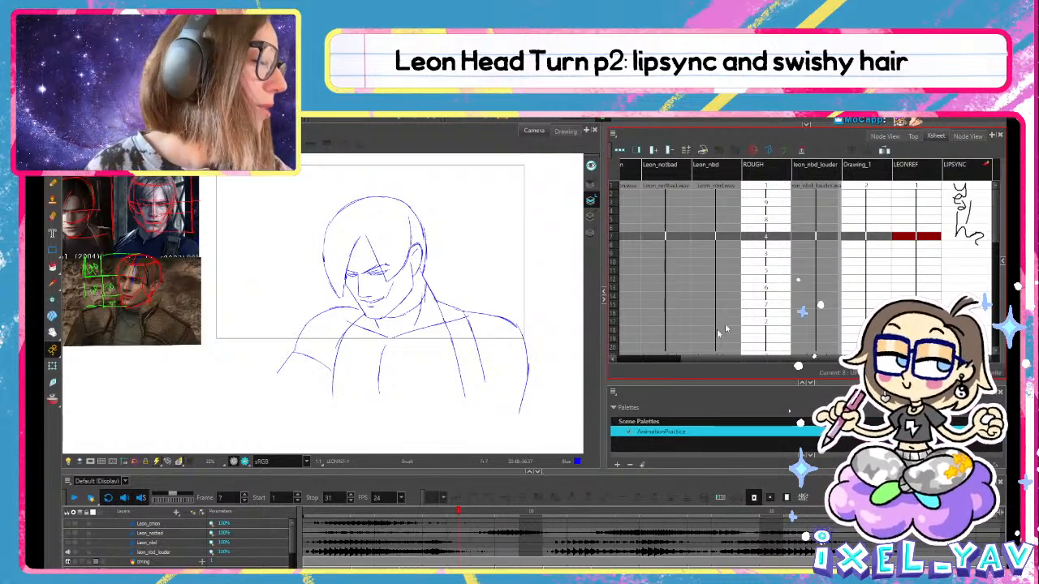
scroll(944, 242, "down", 1)
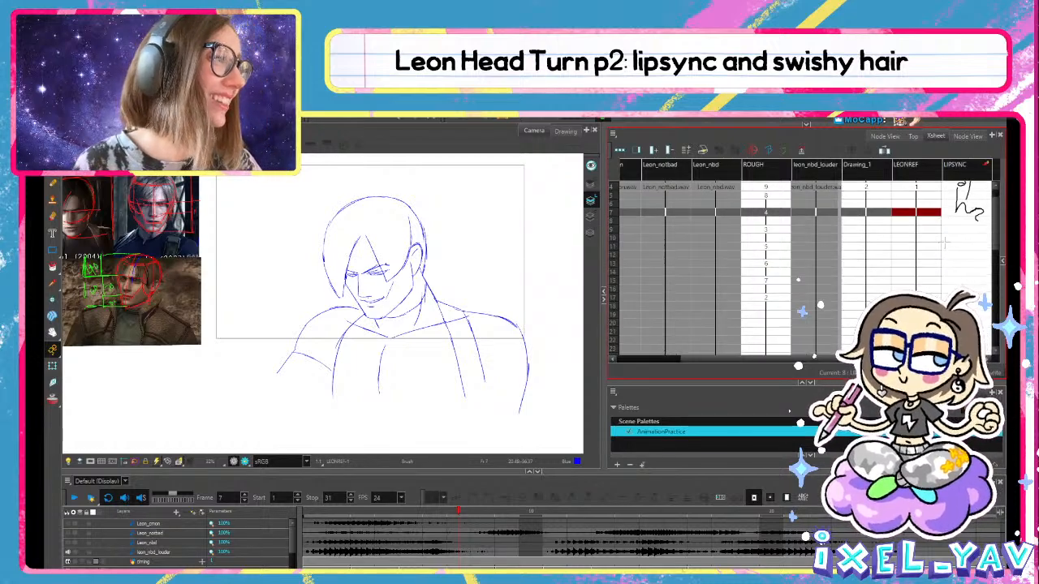
scroll(945, 241, "up", 1)
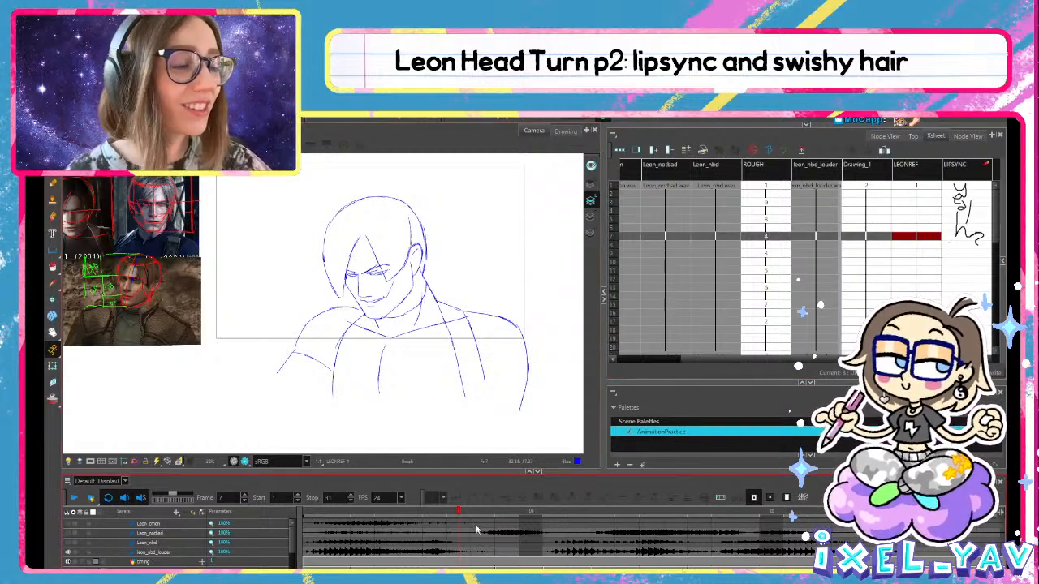
mouse_move(477, 514)
left_mouse_down()
mouse_move(541, 515)
mouse_move(321, 526)
mouse_move(503, 525)
mouse_move(321, 532)
mouse_move(495, 533)
mouse_move(329, 535)
mouse_move(485, 560)
mouse_move(530, 542)
mouse_move(485, 518)
mouse_move(205, 527)
left_mouse_up()
left_click(74, 497)
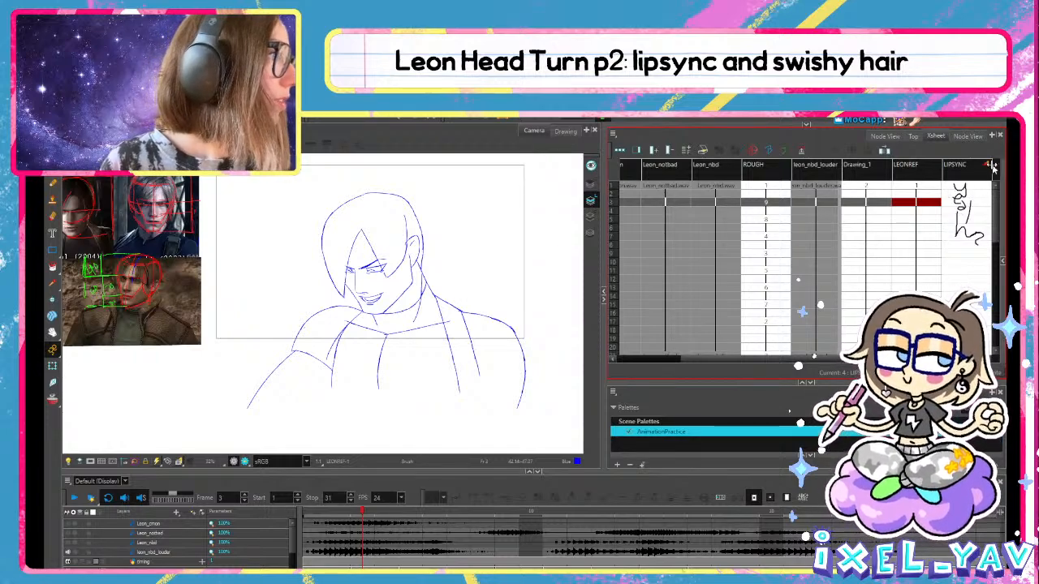
Try to erase part of the handwritten "yeah" in the LIPSYNC column by switching drawing tools and selecting its cells
left_click(52, 217)
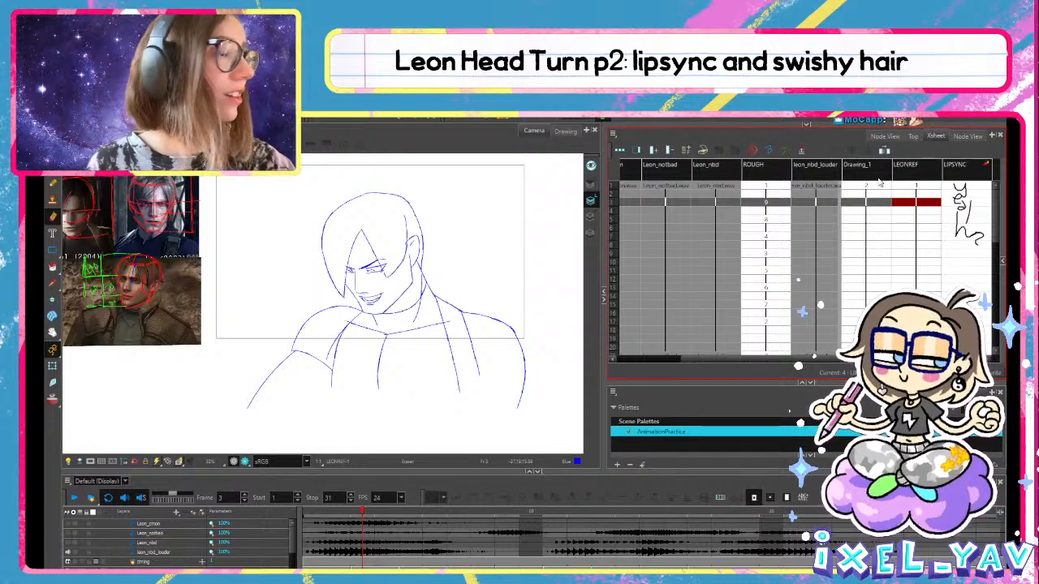
left_click(52, 168)
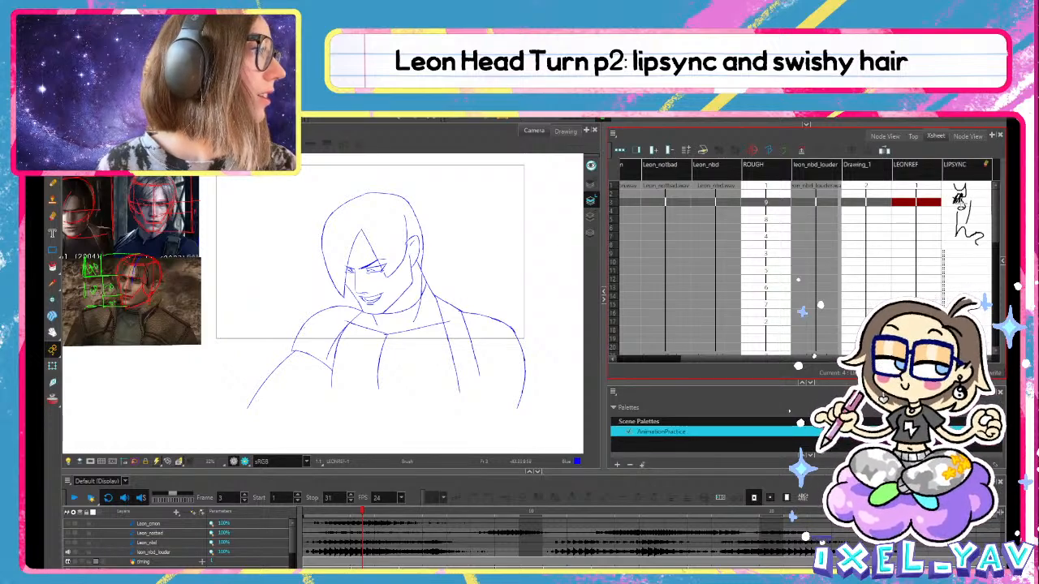
left_click(52, 216)
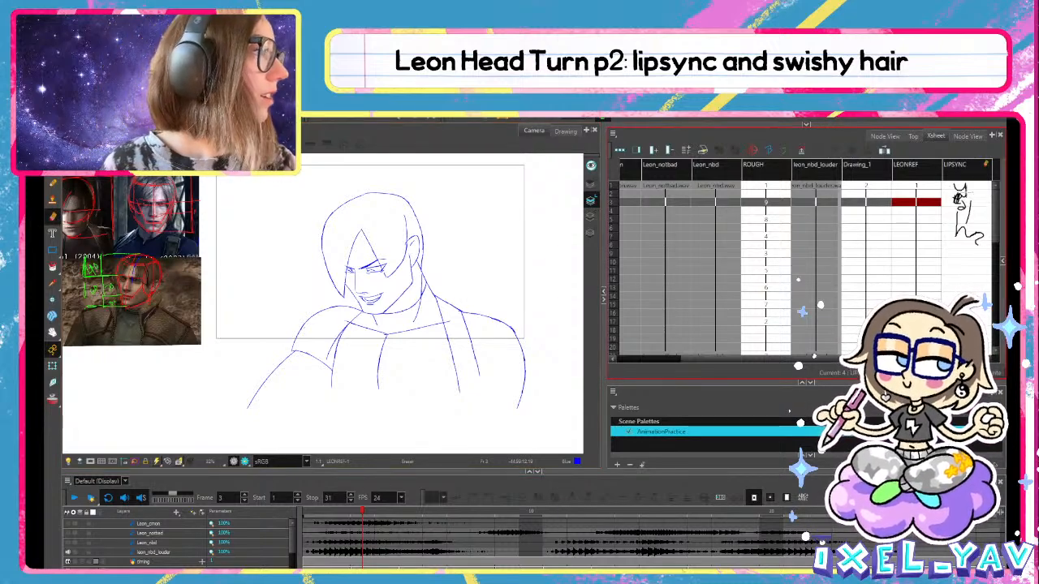
key("alt+x")
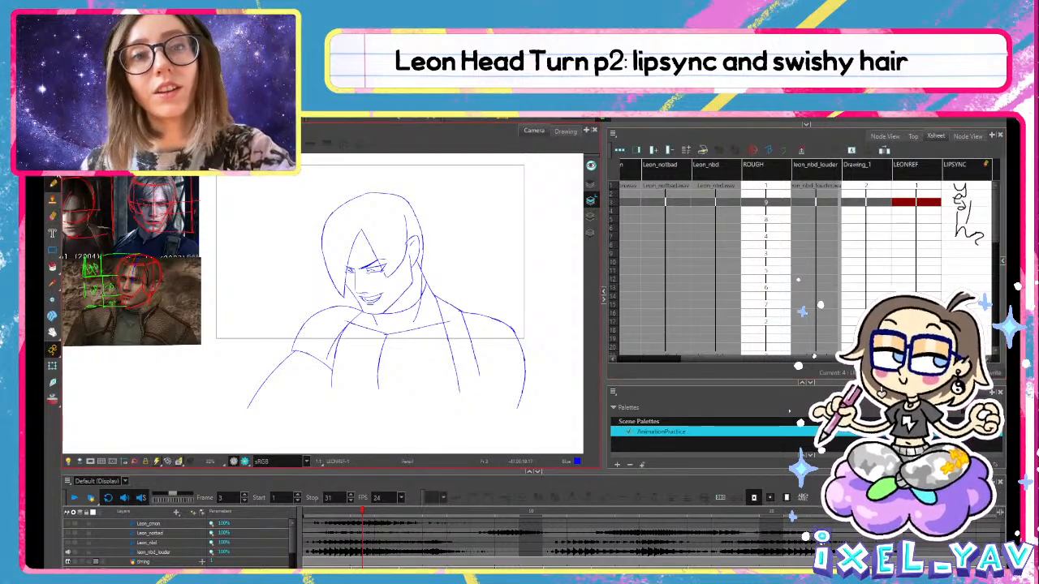
key("alt+b")
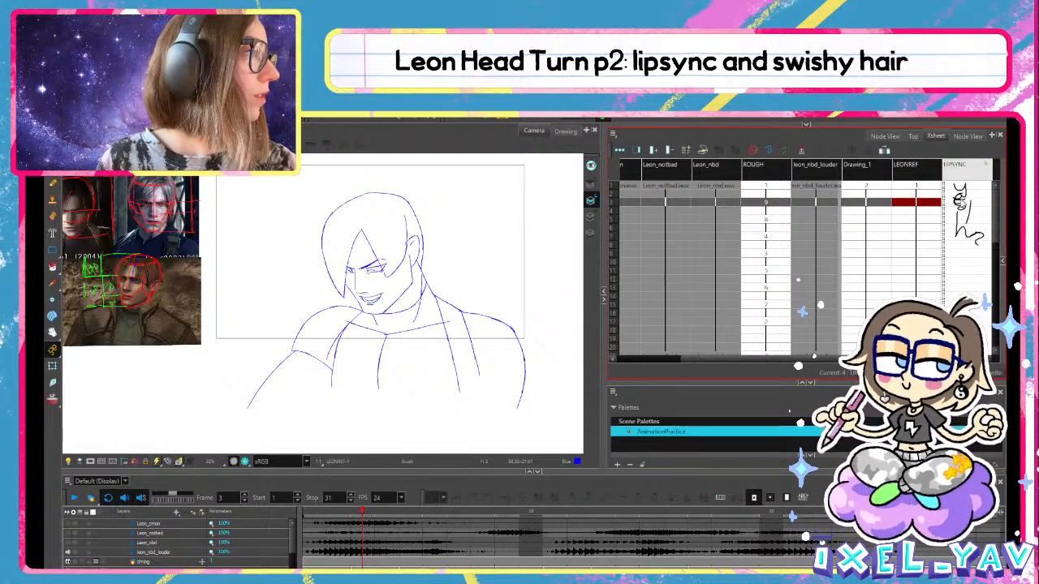
left_click(959, 200)
left_click(960, 194)
left_click(956, 202)
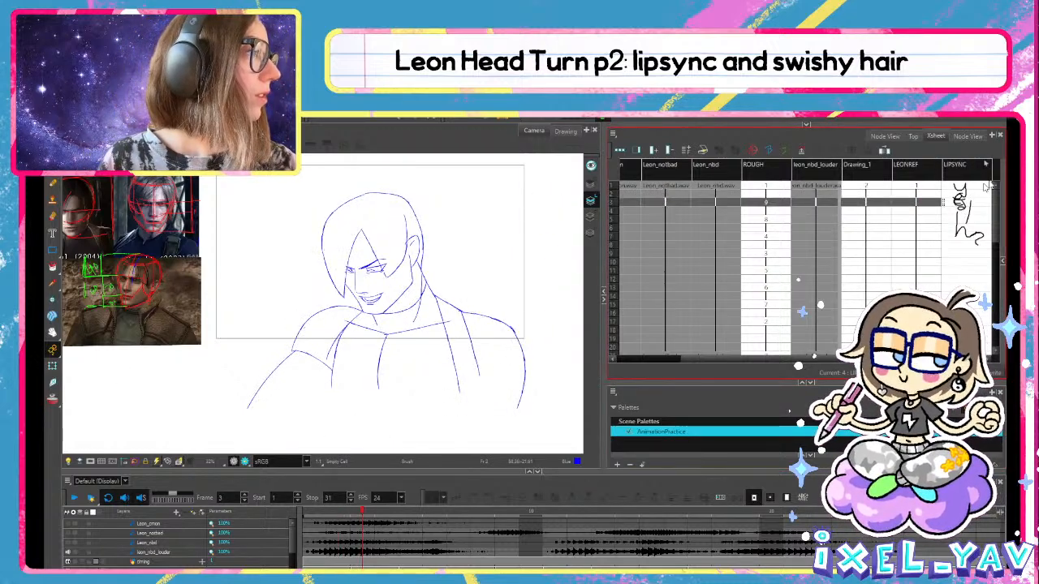
Re-enable drawing in the LIPSYNC column, scrub the opening frames, scribble out the "y" at frame 1 and rewrite it around frame 2
left_click(986, 167)
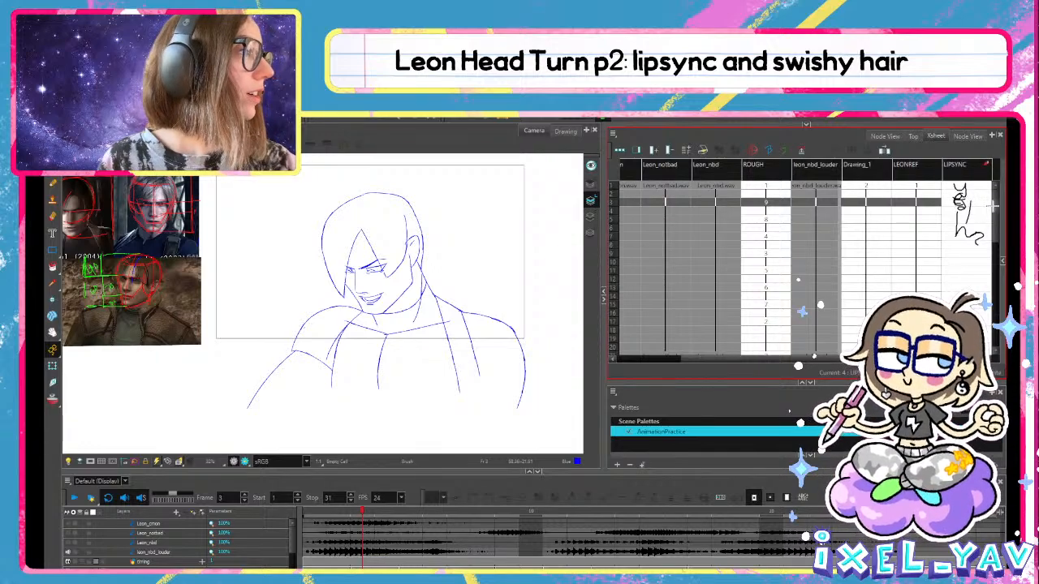
left_click(307, 513)
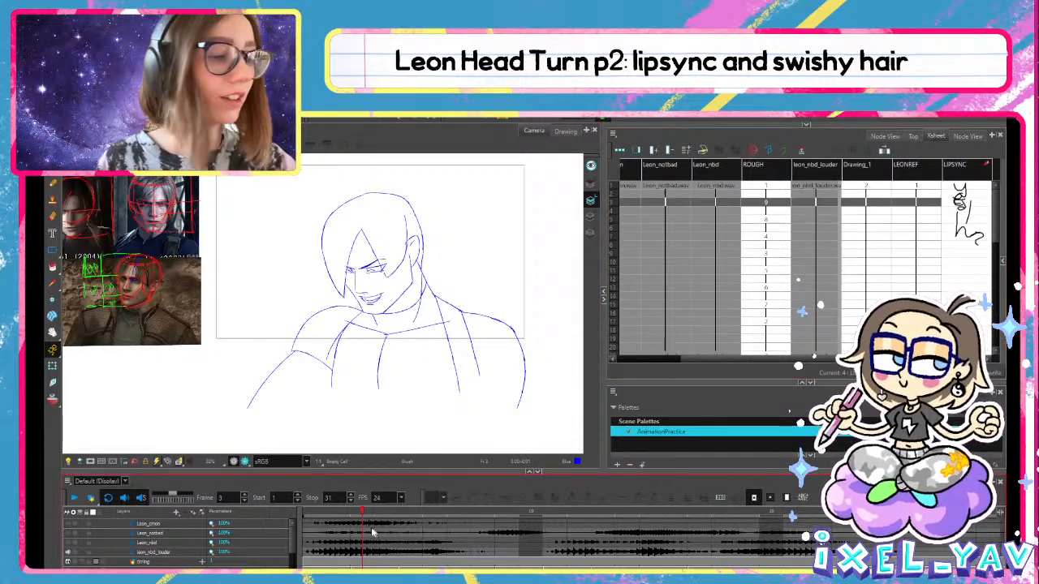
left_click_drag(305, 509, 338, 535)
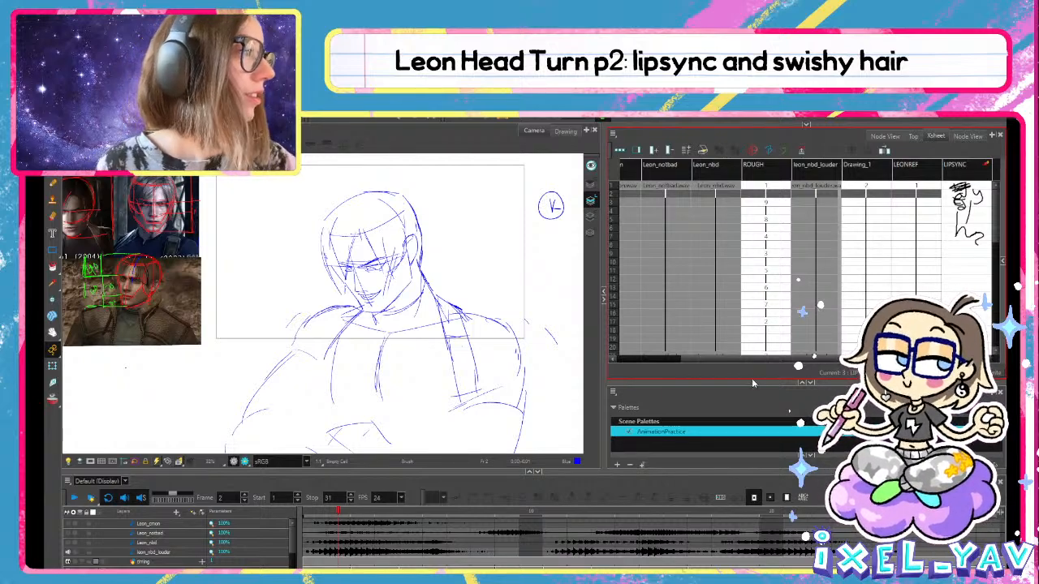
Scrub the audio from frame 11 to 14 and handwrite "no" beside those frames in the LIPSYNC column
mouse_move(349, 531)
left_mouse_down()
mouse_move(508, 537)
mouse_move(387, 536)
mouse_move(425, 535)
mouse_move(403, 526)
mouse_move(438, 536)
mouse_move(414, 533)
mouse_move(429, 545)
mouse_move(531, 537)
mouse_move(401, 549)
mouse_move(601, 535)
mouse_move(531, 542)
mouse_move(566, 549)
left_mouse_up()
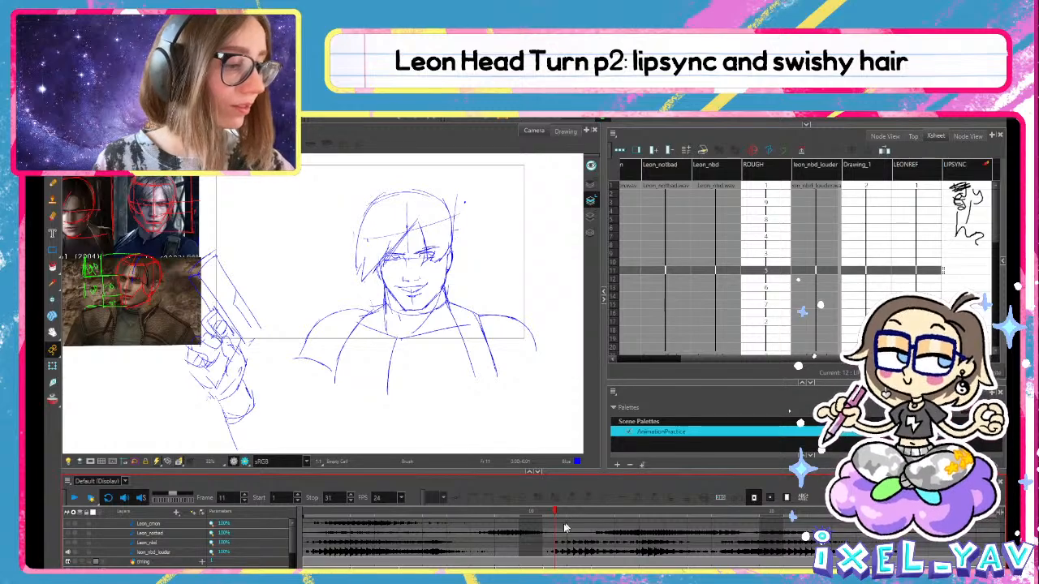
left_click(644, 444)
left_click_drag(963, 273, 972, 281)
left_click_drag(534, 512, 622, 522)
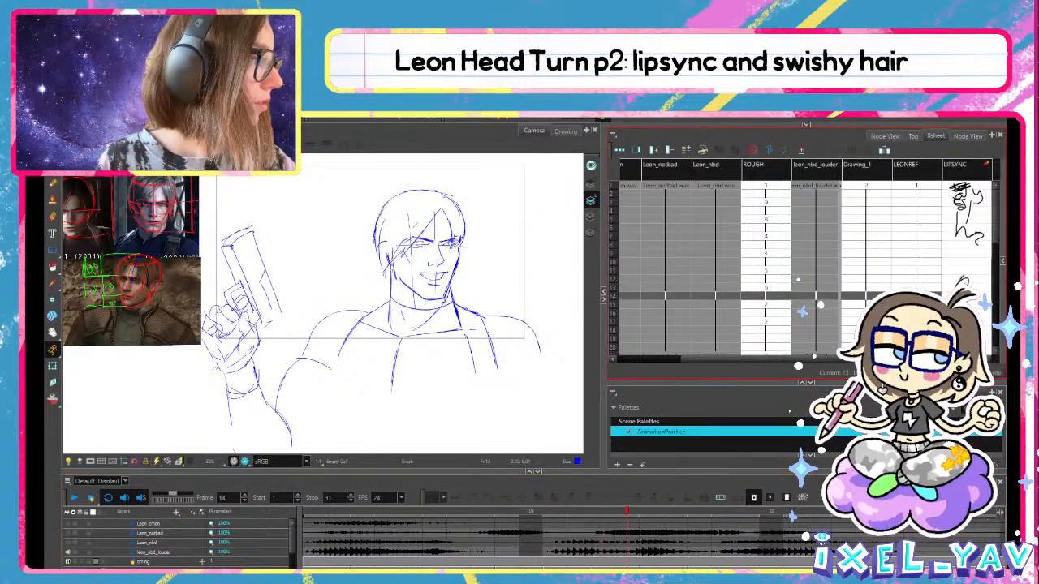
Scrub the audio from frame 15 to 22 and handwrite "Big Deal" down those frames of the LIPSYNC column
left_click_drag(598, 511, 659, 520)
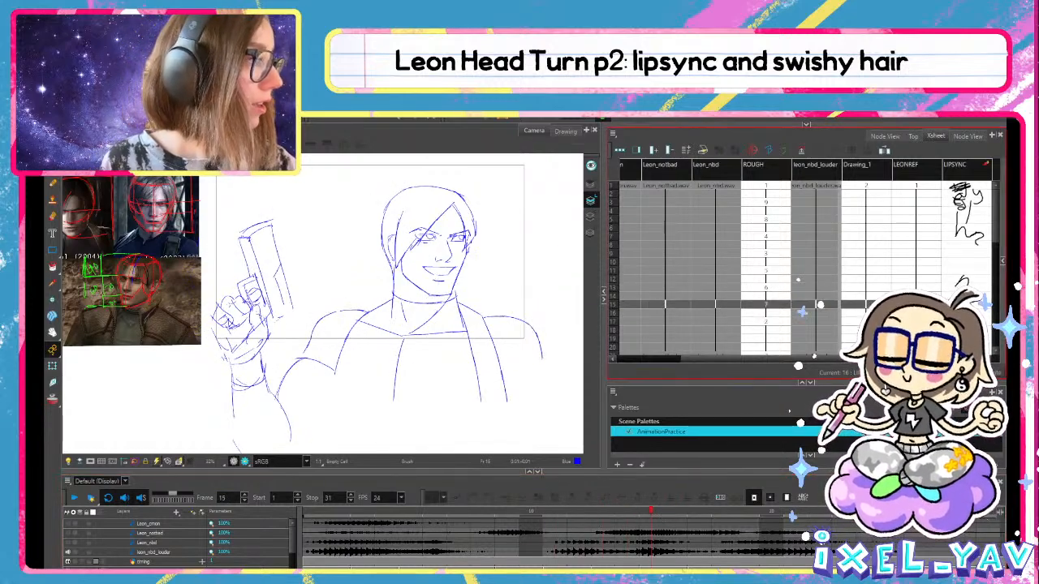
left_click_drag(654, 516, 717, 513)
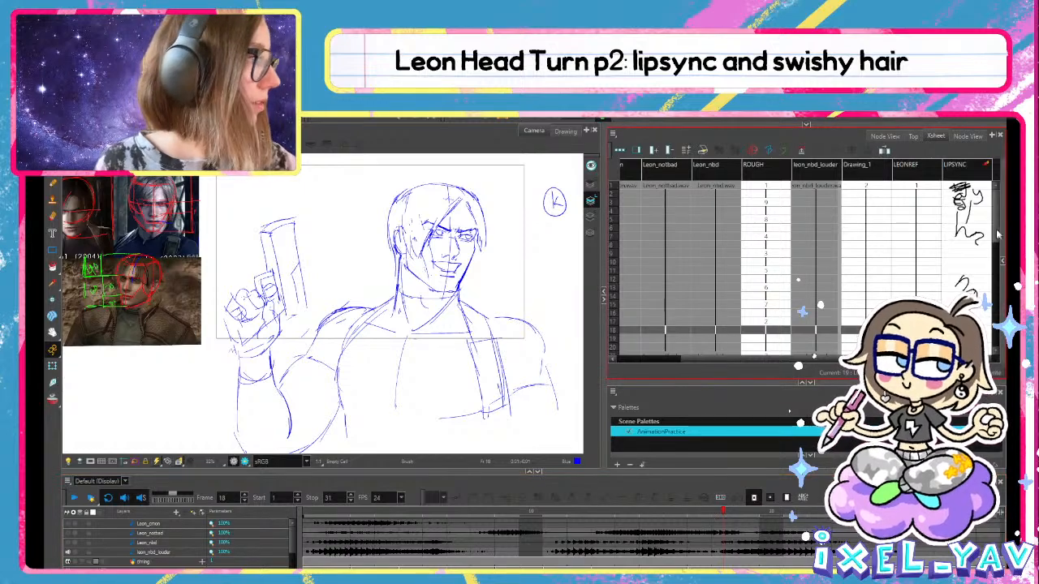
left_click_drag(998, 232, 997, 255)
mouse_move(724, 512)
left_mouse_down()
mouse_move(675, 513)
mouse_move(794, 513)
left_mouse_up()
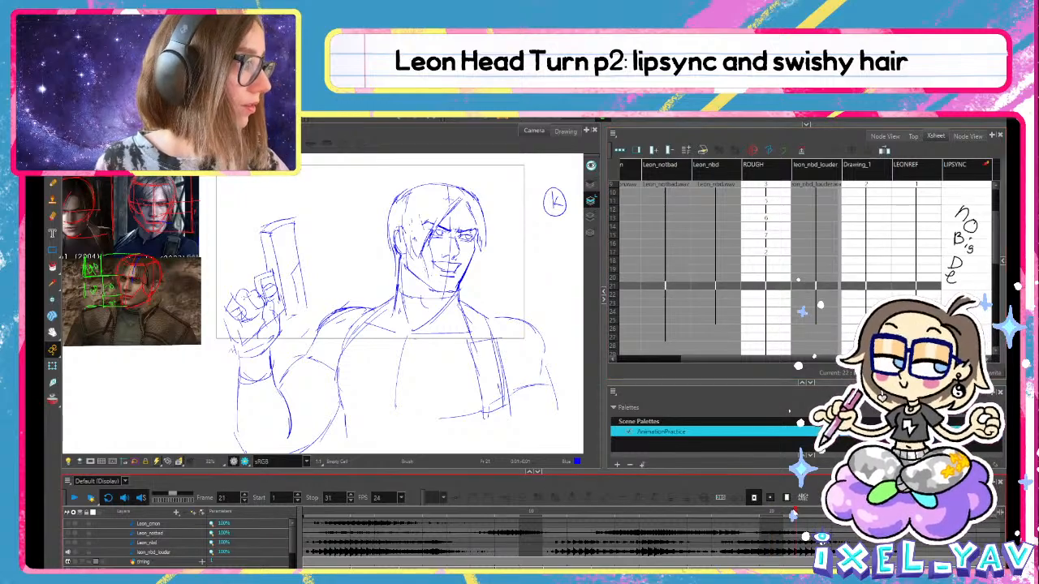
left_click(820, 513)
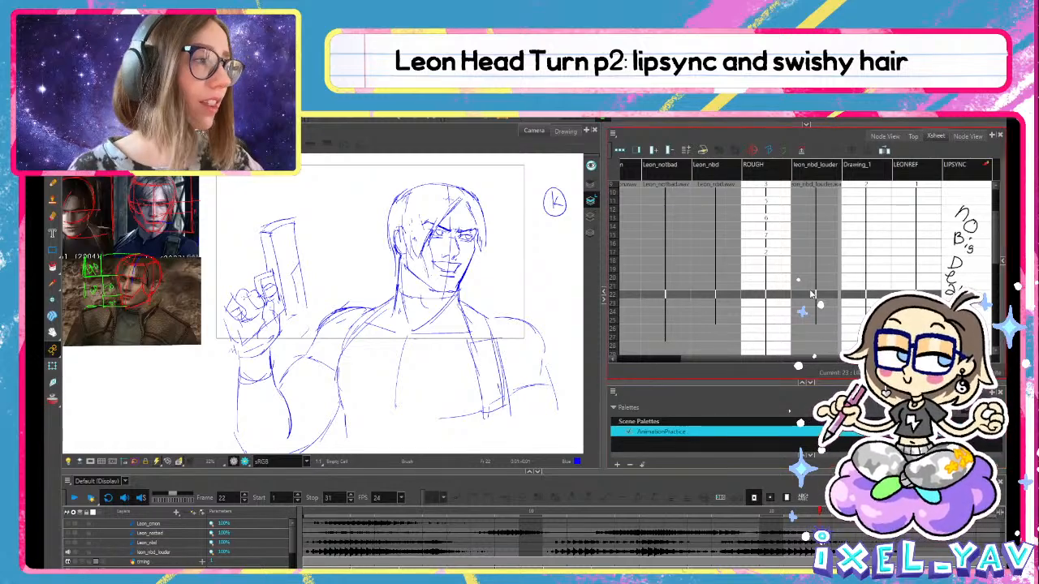
Enlarge the Xsheet to show more frames, bring its first rows into view and return the playhead to frame 1
left_click_drag(997, 247, 996, 218)
left_click_drag(917, 384, 917, 429)
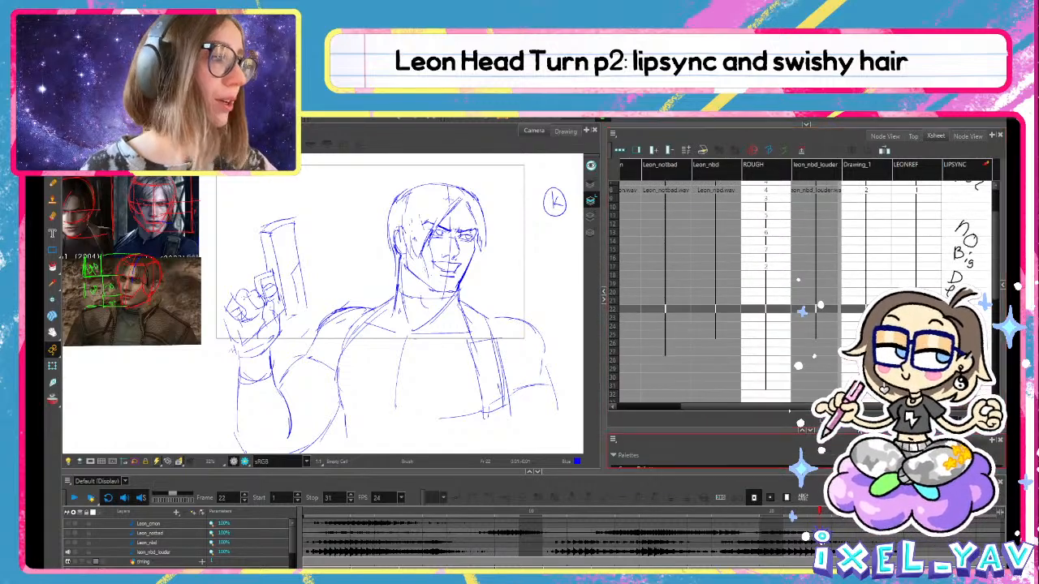
left_click_drag(997, 242, 996, 207)
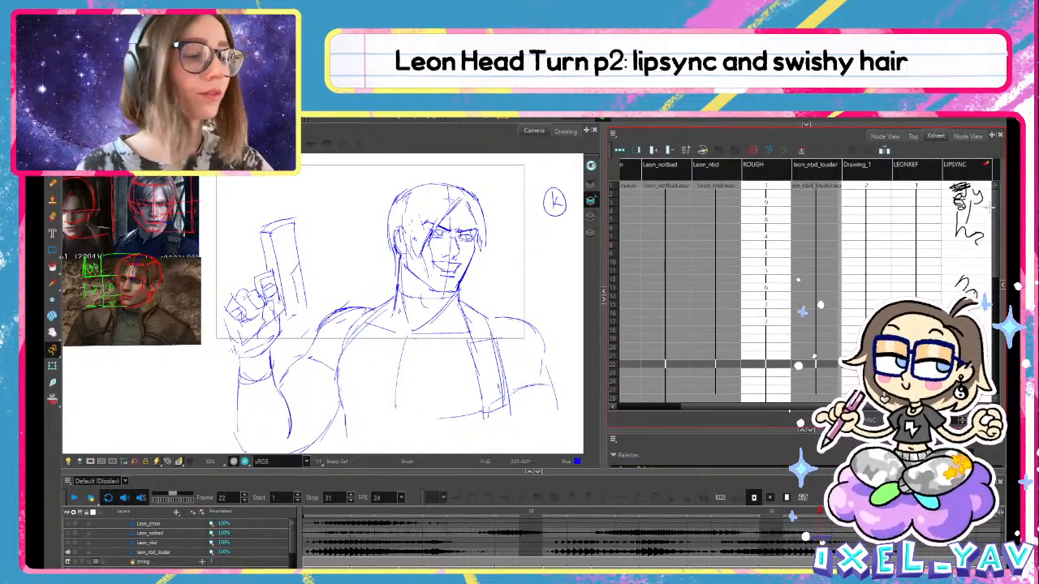
left_click_drag(351, 511, 314, 511)
Add a vector drawing layer named roughlipsync directly above the ROUGH layer
left_click(181, 567)
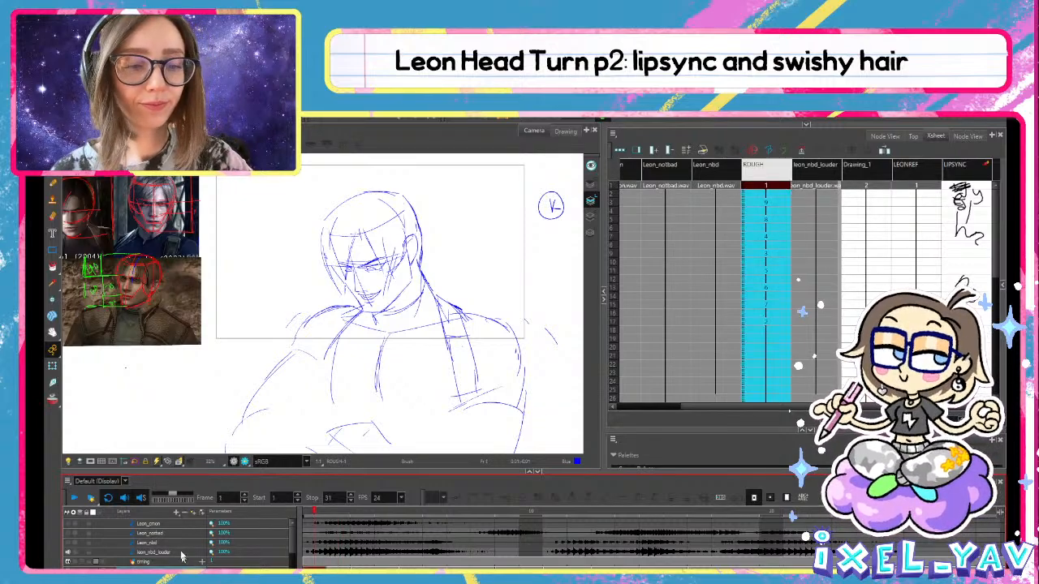
left_click(177, 512)
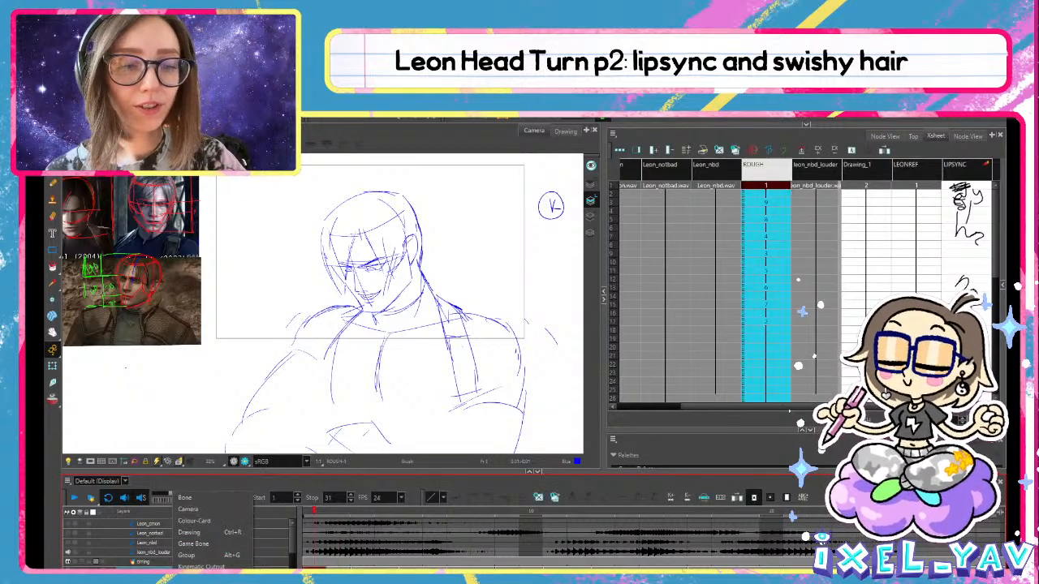
left_click(198, 572)
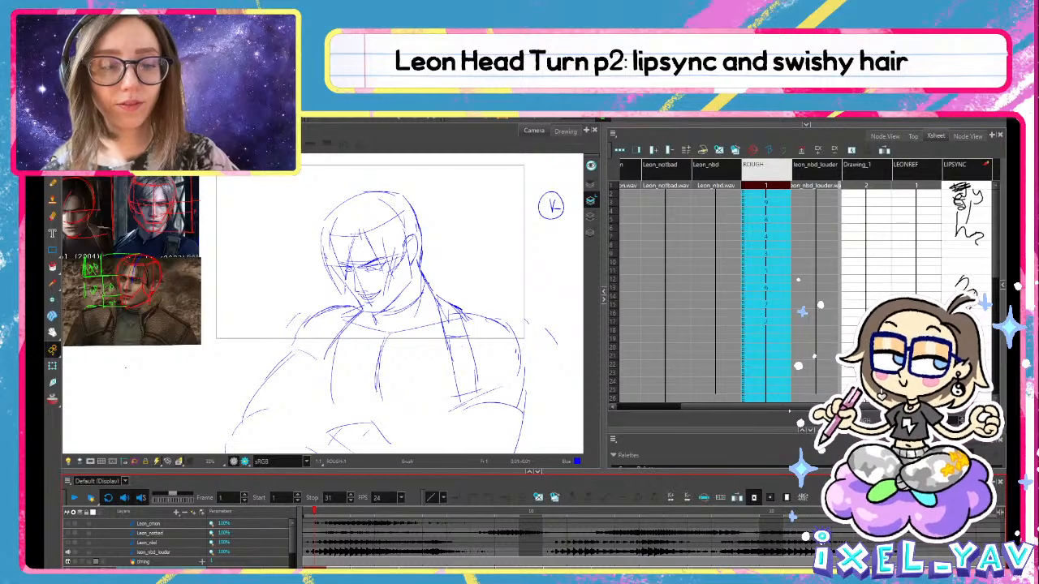
left_click(166, 570)
left_click(177, 512)
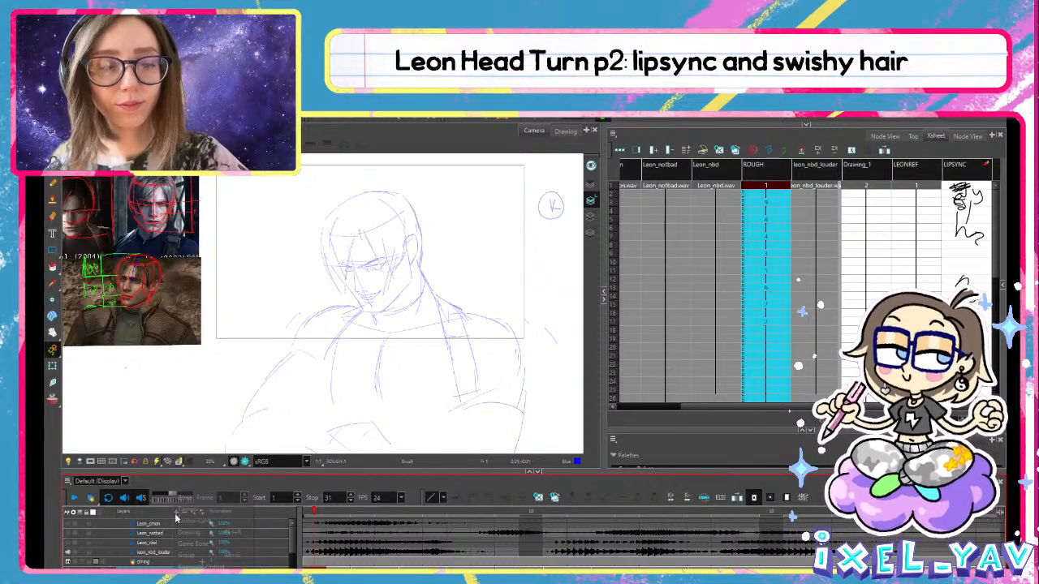
left_click(252, 532)
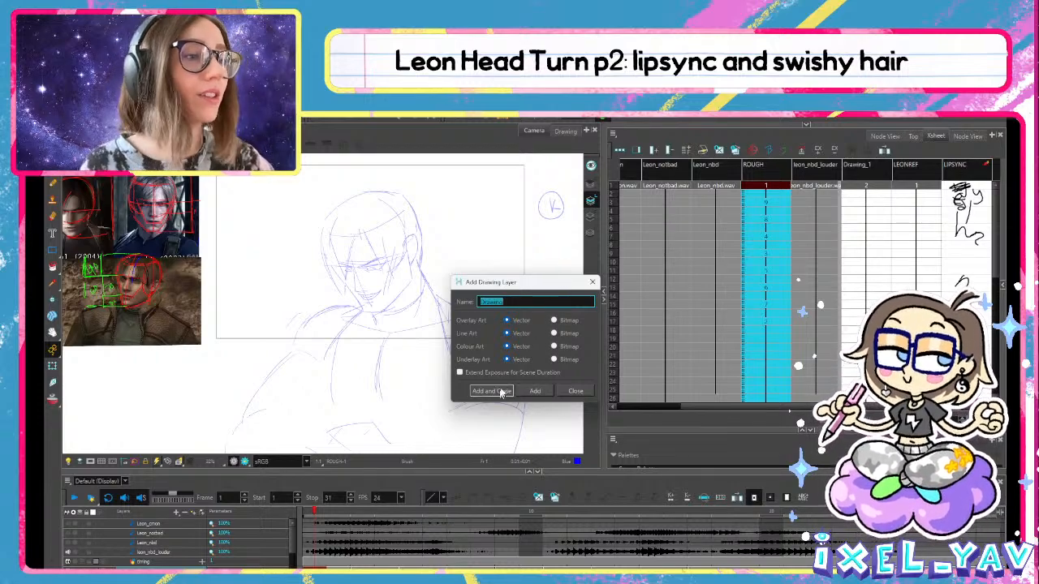
type("roughlipsync")
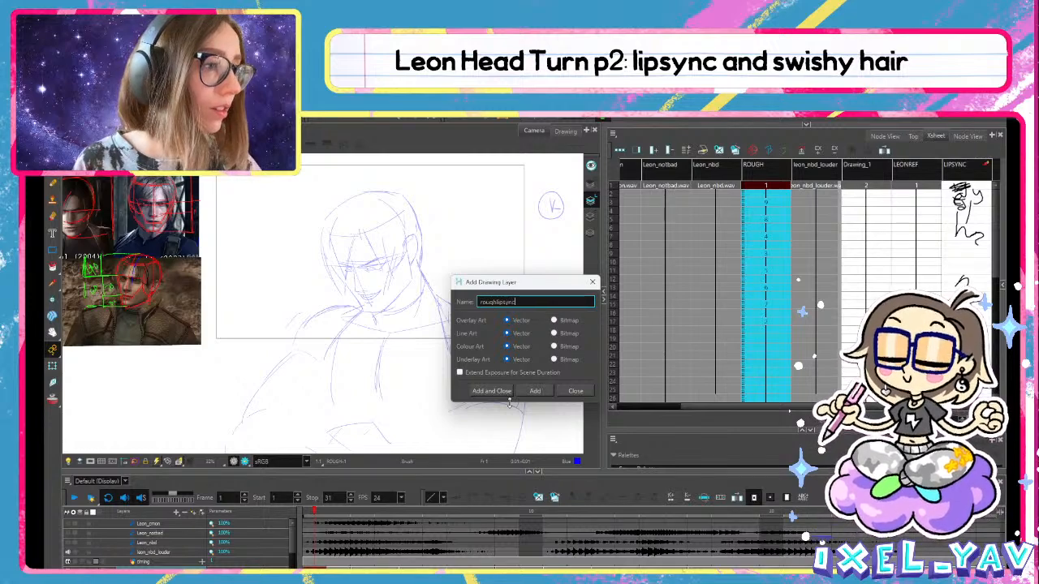
key("Return")
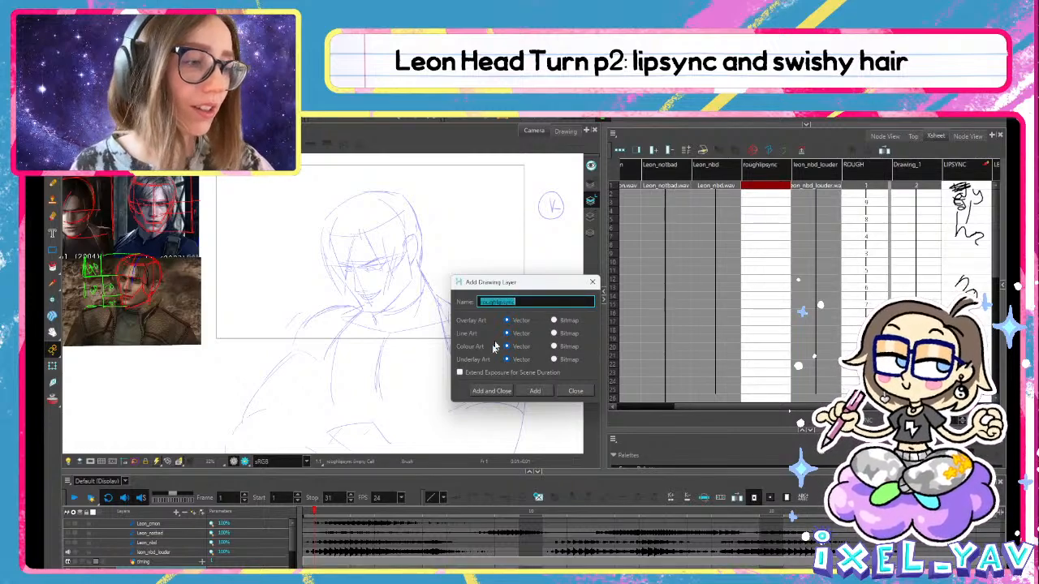
left_click(584, 392)
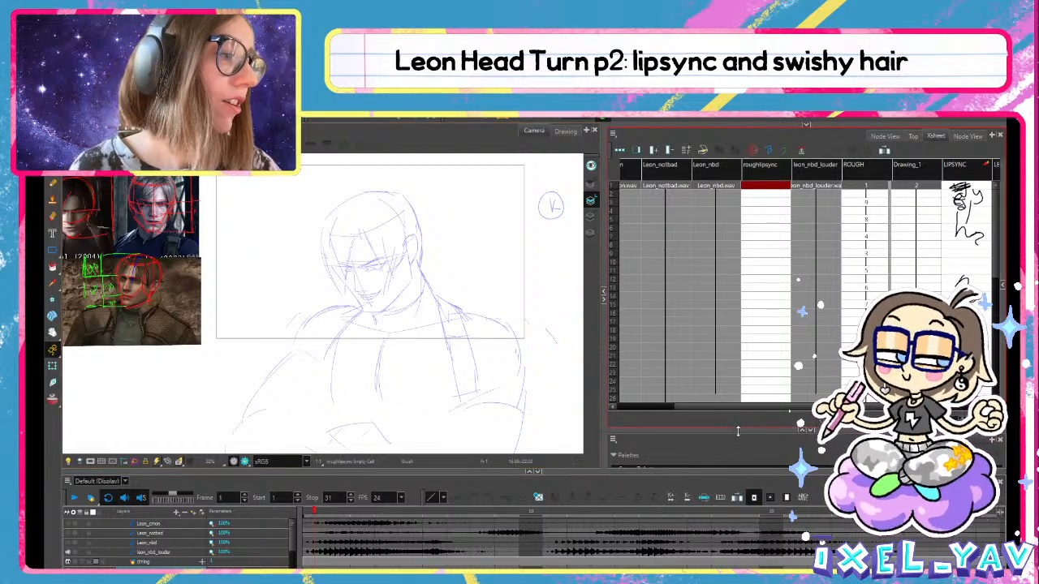
Shrink the Xsheet to reveal the AnimationPractice palette's colours and select the Black swatch
left_click_drag(740, 421, 748, 388)
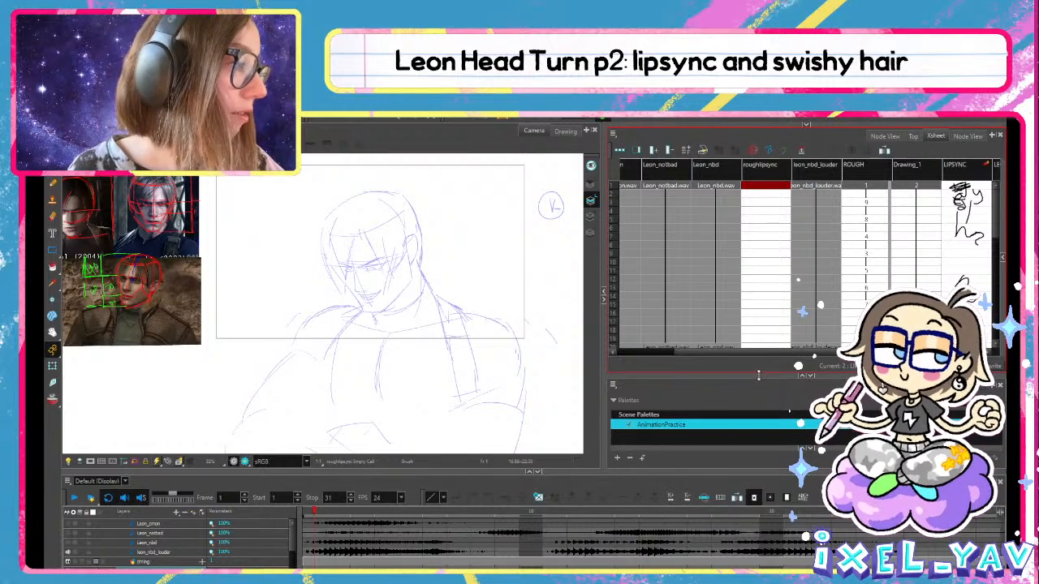
left_click_drag(753, 369, 752, 286)
left_click(661, 436)
left_click(658, 417)
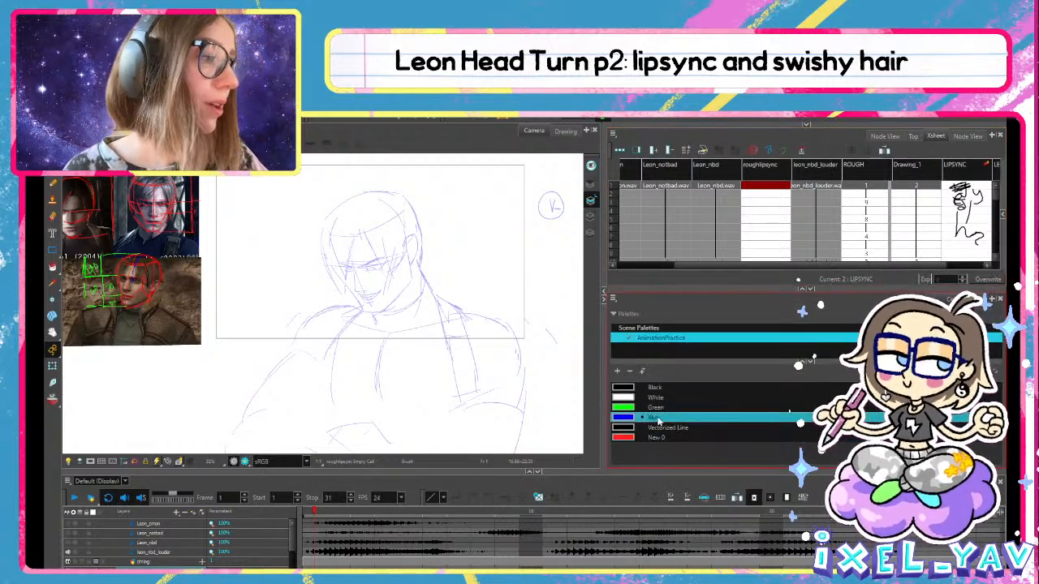
left_click(655, 388)
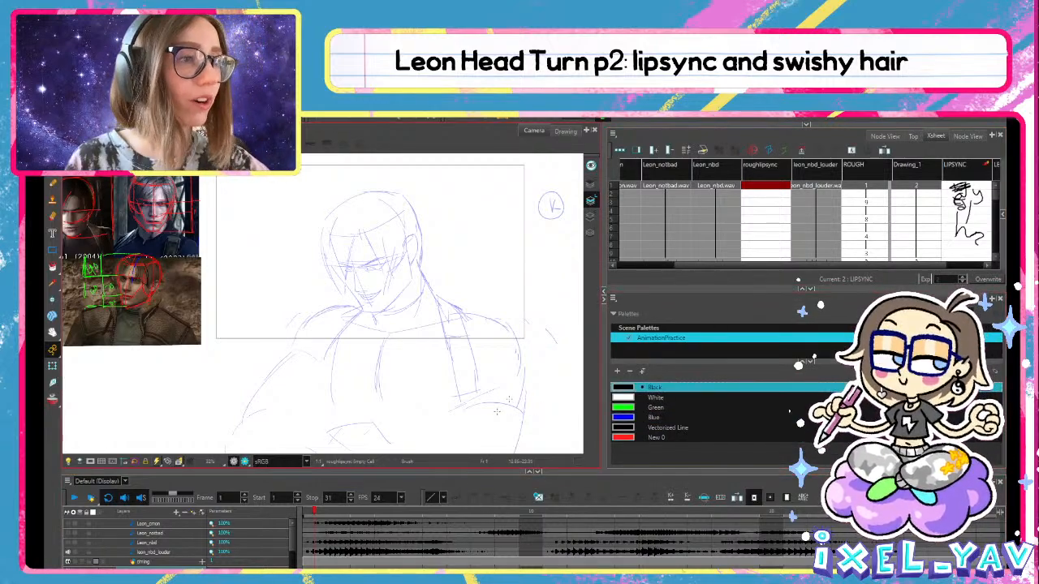
Add a new colour to the AnimationPractice palette, set it to a muted purple, and try it with a stroke that is undone
left_click(616, 371)
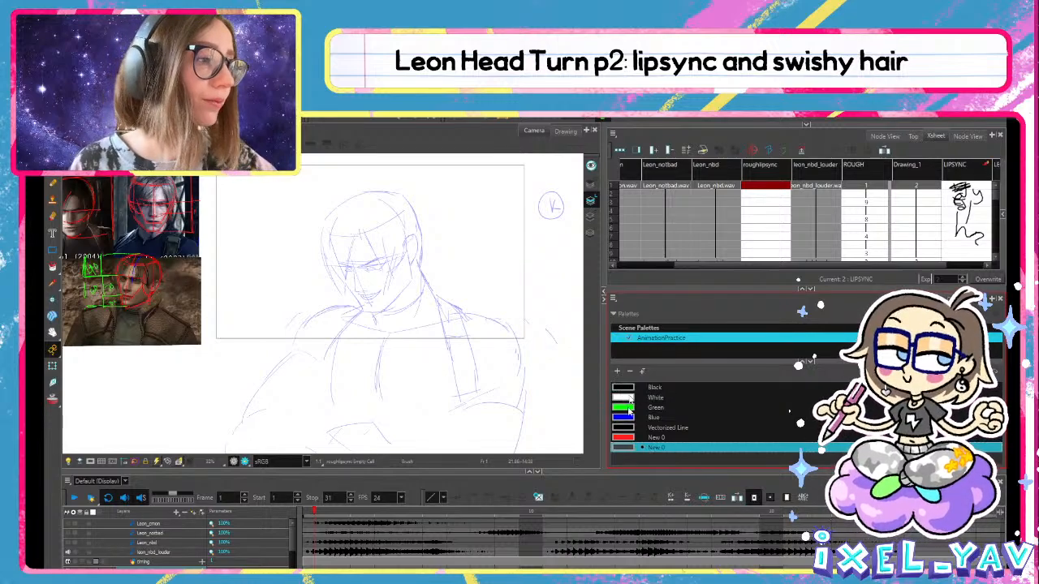
double_click(624, 447)
left_click(560, 263)
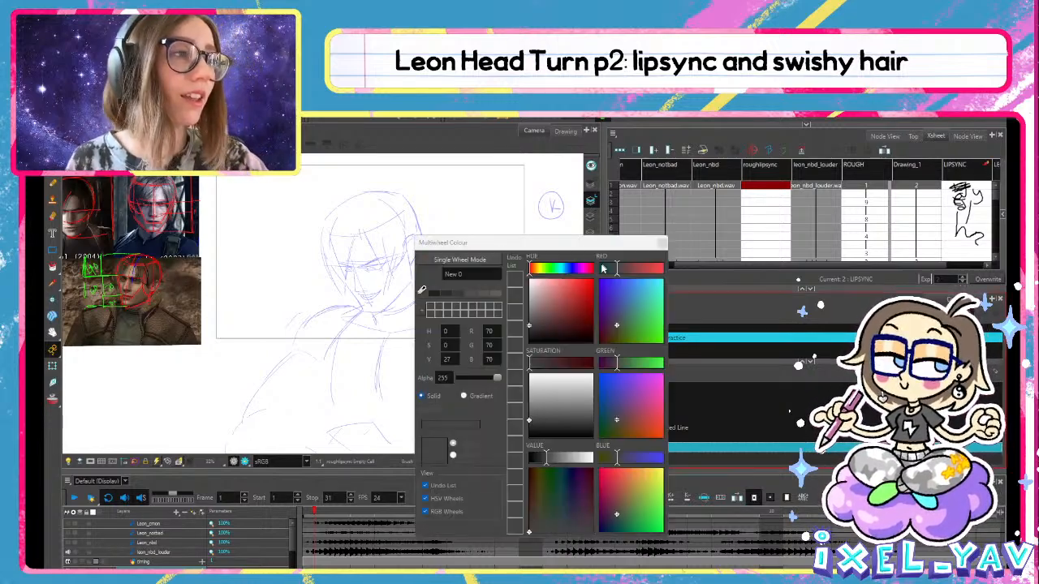
left_click_drag(615, 358, 604, 358)
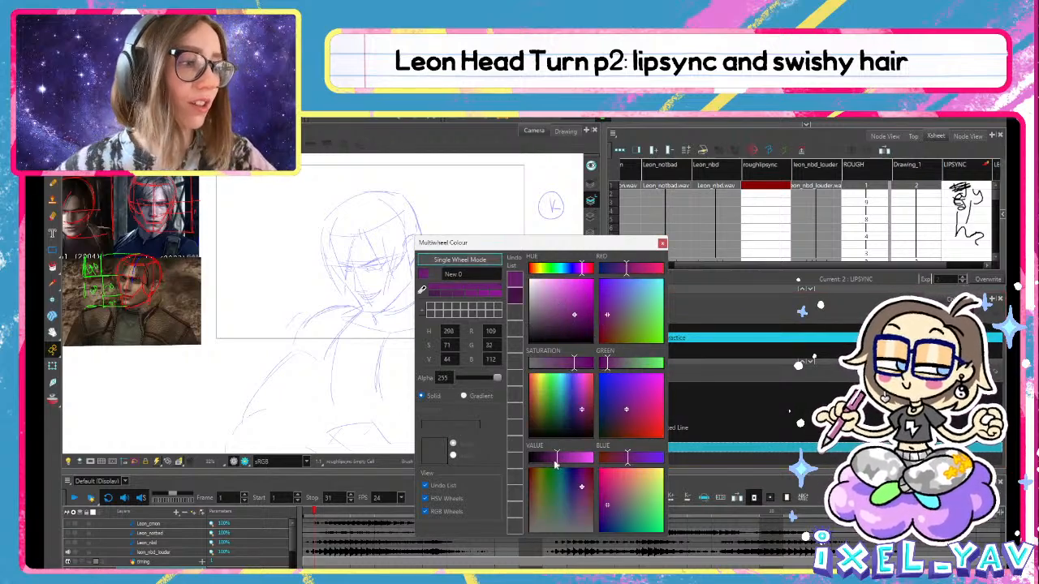
left_click(660, 243)
mouse_move(413, 216)
left_mouse_down()
mouse_move(404, 276)
mouse_move(457, 318)
left_mouse_up()
key("ctrl+z")
Set the new purple swatch to hue 298, saturation 100 and value 46, then test it with a stroke and undo that stroke
left_click_drag(629, 448, 627, 442)
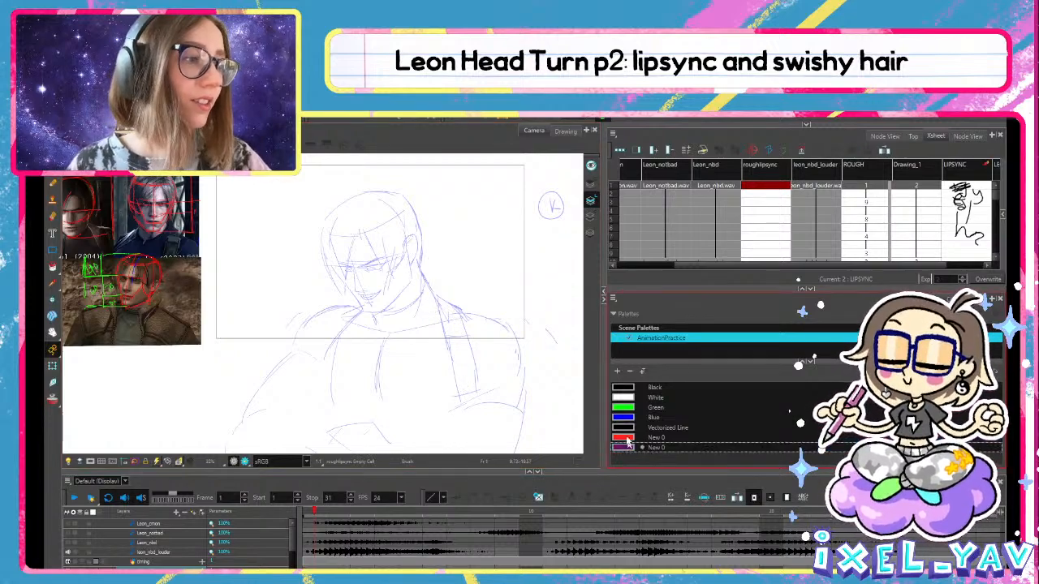
double_click(615, 445)
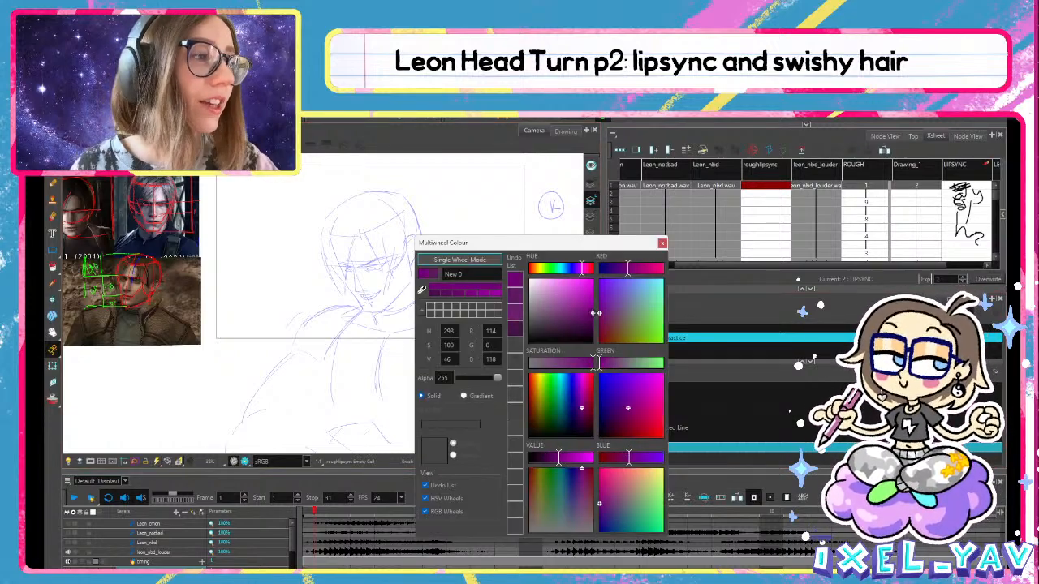
left_click(662, 243)
left_click_drag(398, 231, 465, 387)
key("ctrl+z")
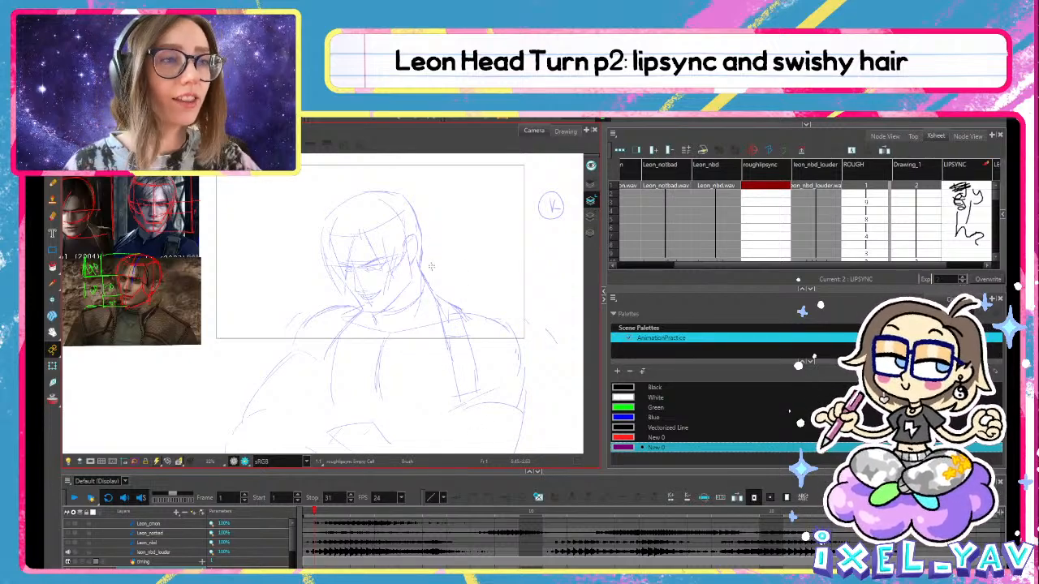
Widen the Camera view and frame Leon's head closely for drawing the mouth
scroll(426, 315, "up", 2)
left_click_drag(436, 314, 462, 370)
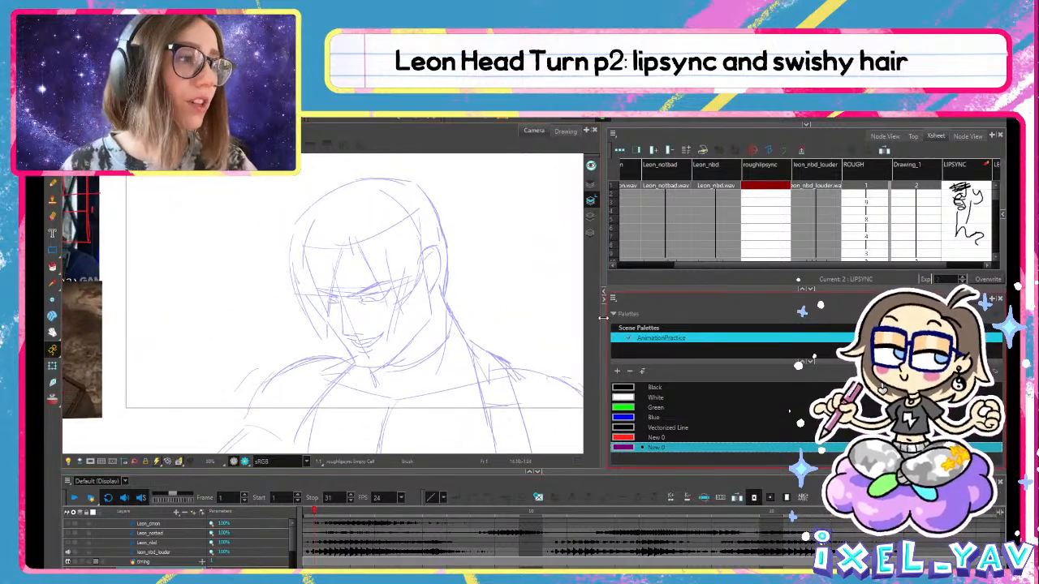
left_click_drag(603, 318, 701, 308)
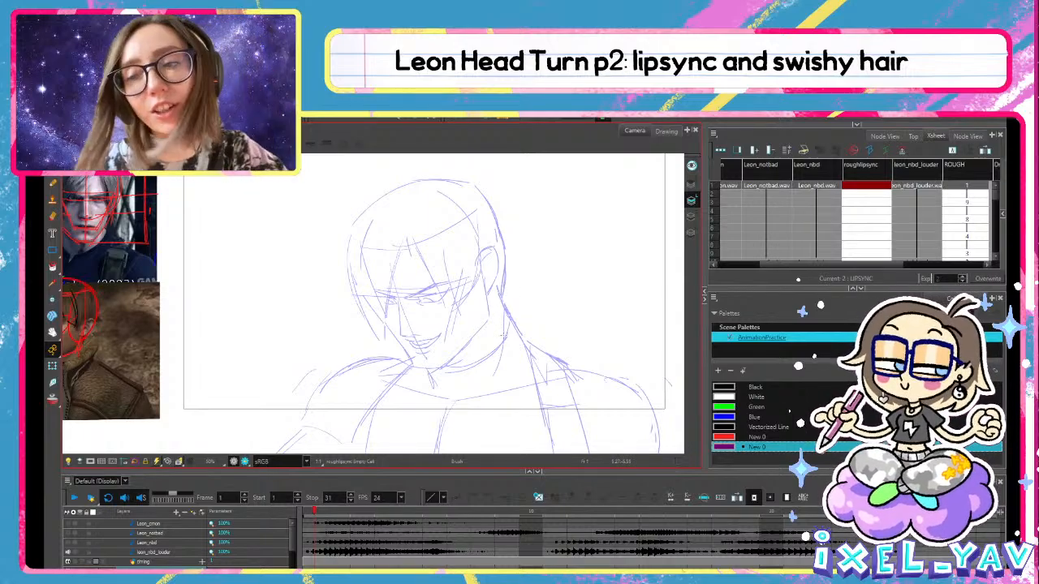
Scrub and play the opening frames to compare the rough mouth shapes at frames 1 to 3 with the dialogue audio
mouse_move(320, 514)
left_mouse_down()
mouse_move(480, 535)
mouse_move(321, 526)
mouse_move(526, 542)
mouse_move(398, 524)
mouse_move(531, 532)
mouse_move(582, 556)
mouse_move(300, 562)
left_mouse_up()
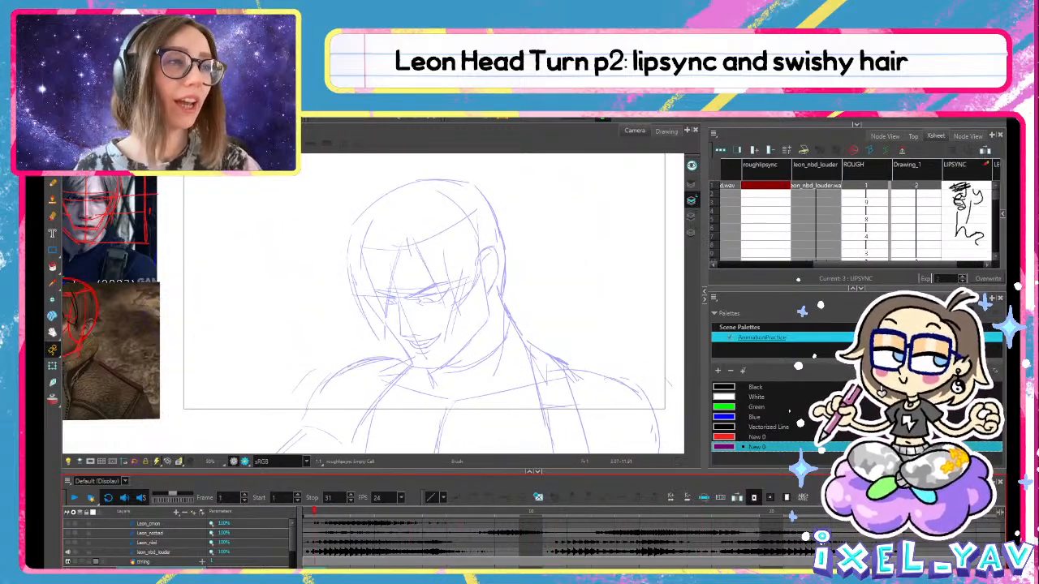
left_click_drag(478, 515, 278, 559)
mouse_move(323, 517)
left_mouse_down()
mouse_move(401, 515)
mouse_move(328, 513)
mouse_move(350, 513)
mouse_move(347, 531)
mouse_move(362, 511)
mouse_move(339, 518)
mouse_move(338, 508)
mouse_move(365, 517)
left_mouse_up()
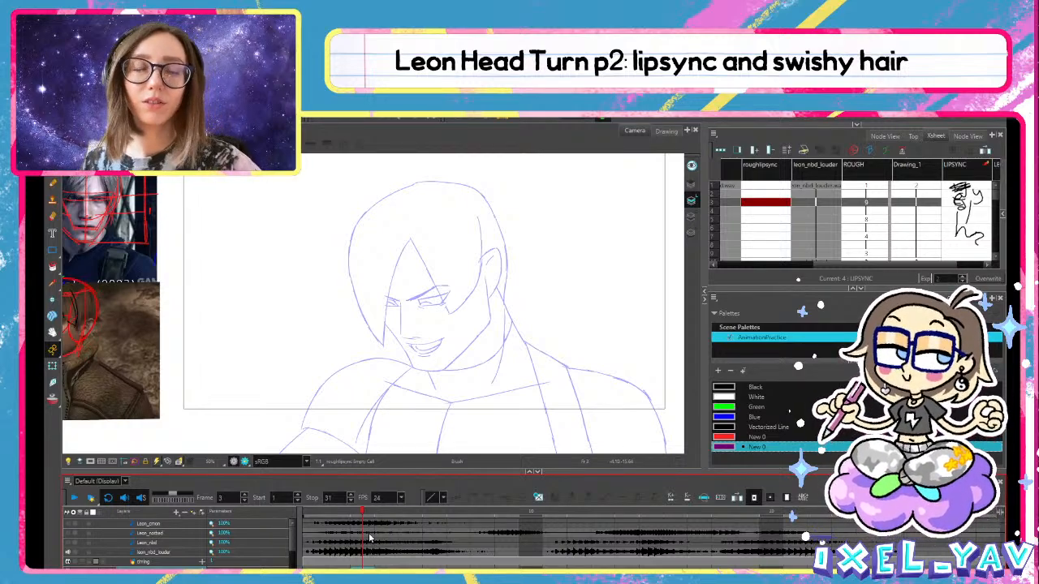
mouse_move(349, 512)
left_mouse_down()
mouse_move(355, 522)
mouse_move(316, 513)
left_mouse_up()
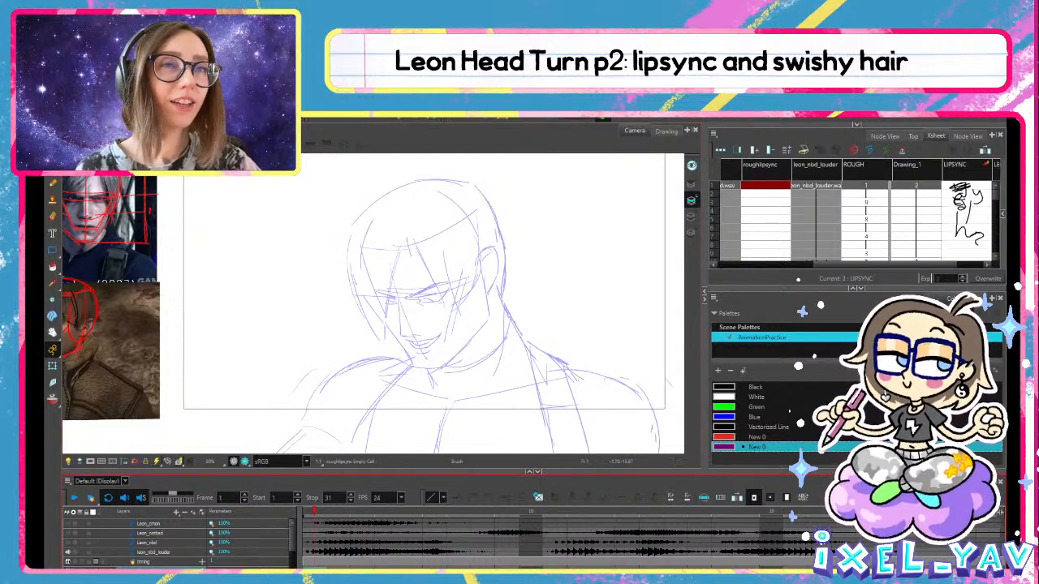
mouse_move(359, 513)
left_mouse_down()
mouse_move(346, 511)
mouse_move(460, 510)
mouse_move(317, 513)
left_mouse_up()
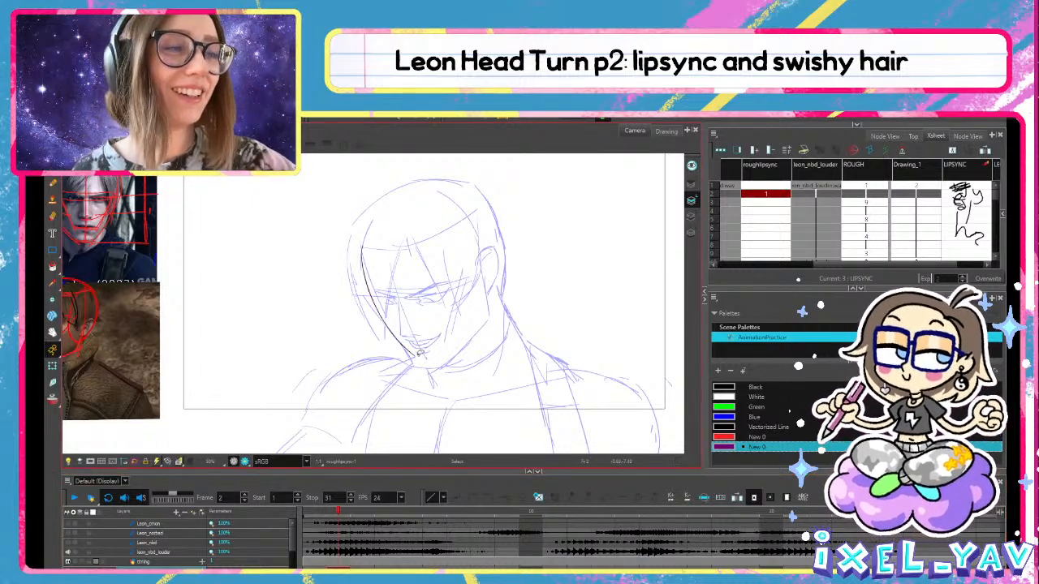
mouse_move(339, 510)
left_mouse_down()
mouse_move(476, 502)
mouse_move(295, 507)
mouse_move(363, 526)
left_mouse_up()
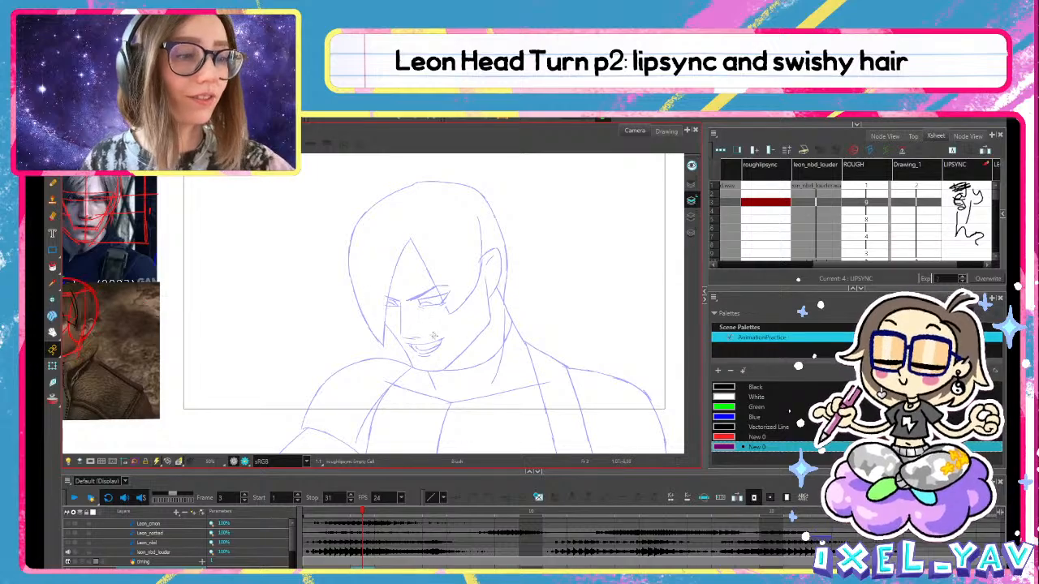
mouse_move(360, 510)
left_mouse_down()
mouse_move(303, 513)
mouse_move(571, 537)
mouse_move(376, 544)
mouse_move(431, 532)
mouse_move(476, 566)
mouse_move(368, 549)
mouse_move(505, 558)
mouse_move(300, 536)
mouse_move(337, 512)
mouse_move(288, 511)
left_mouse_up()
left_click(77, 498)
left_click(83, 500)
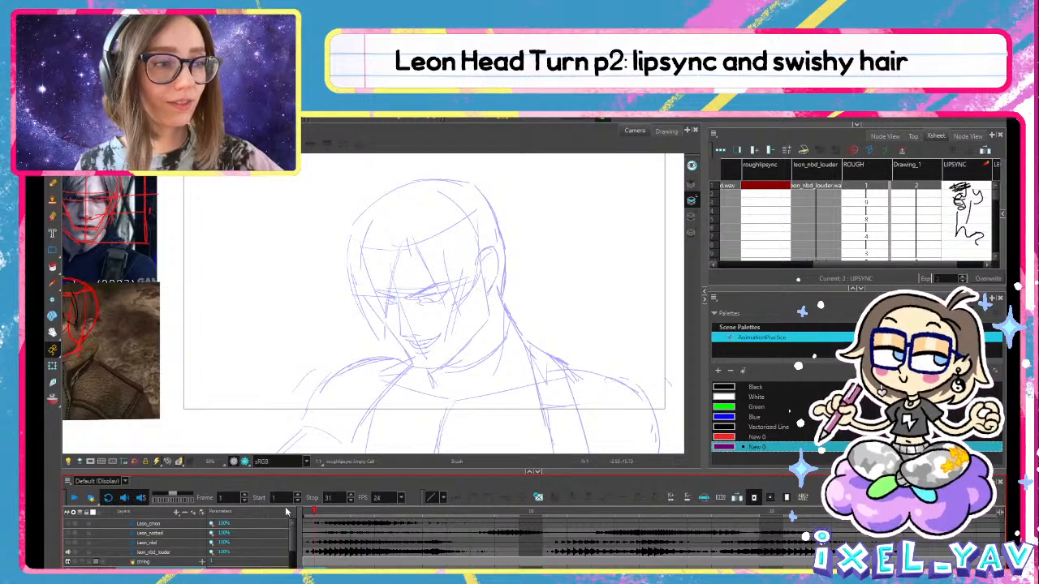
Draw the slightly open, smirking mouth in purple at frame 1 of roughlipsync and extend its exposure through frame 2
left_click_drag(416, 340, 415, 349)
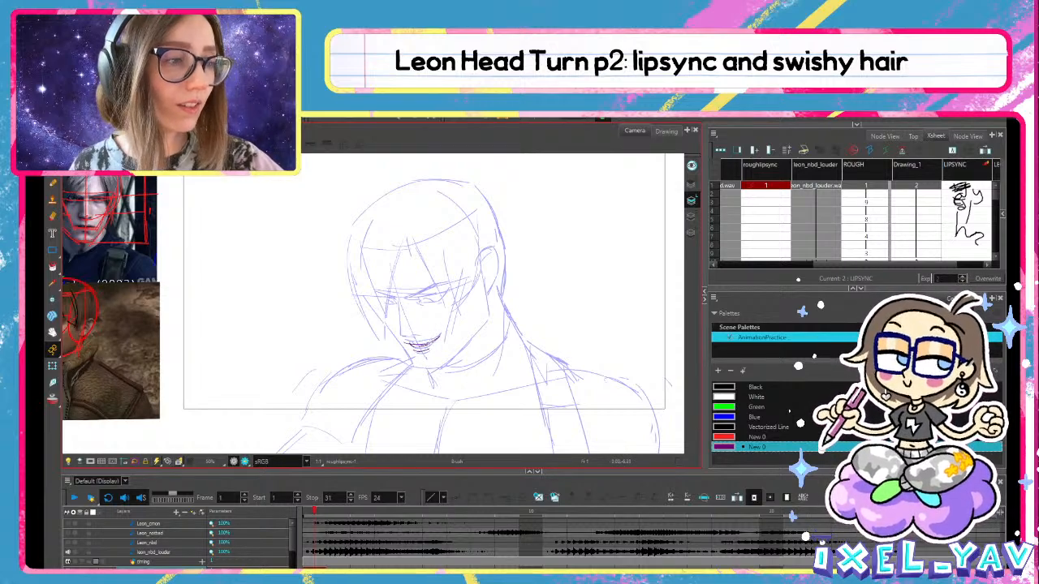
left_click(187, 566)
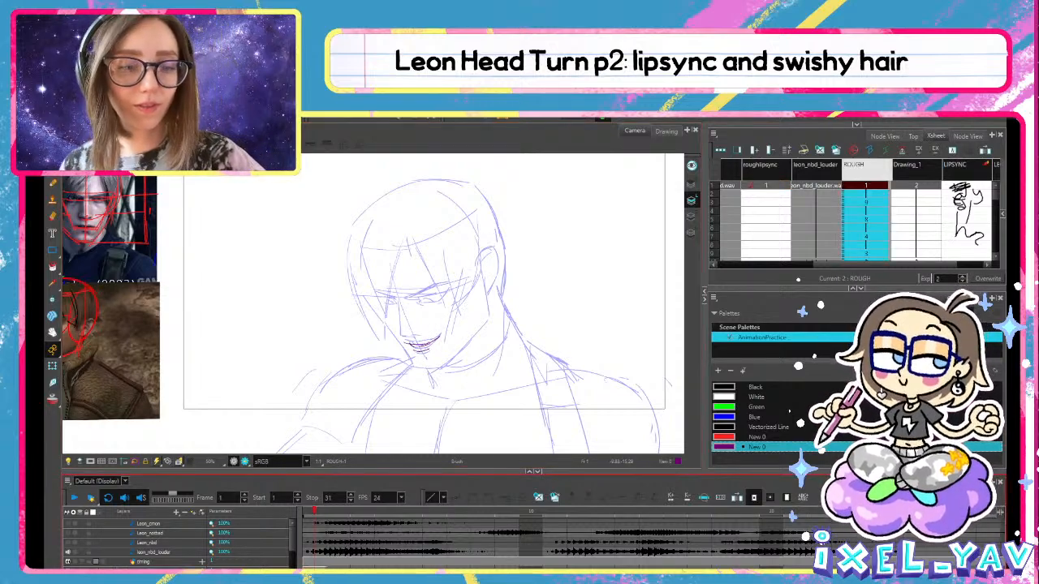
scroll(230, 557, "down", 2)
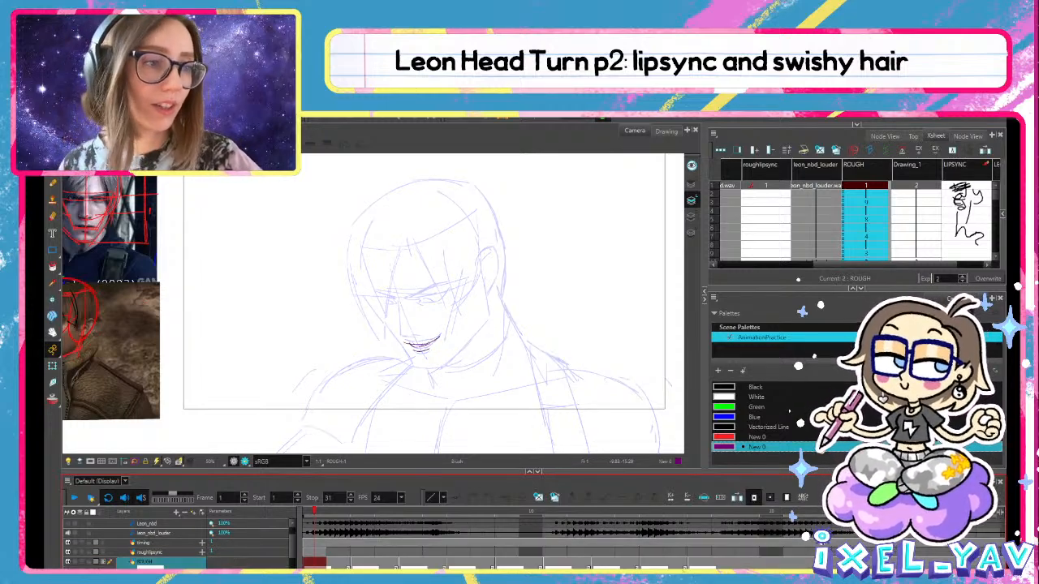
left_click_drag(320, 518, 357, 507)
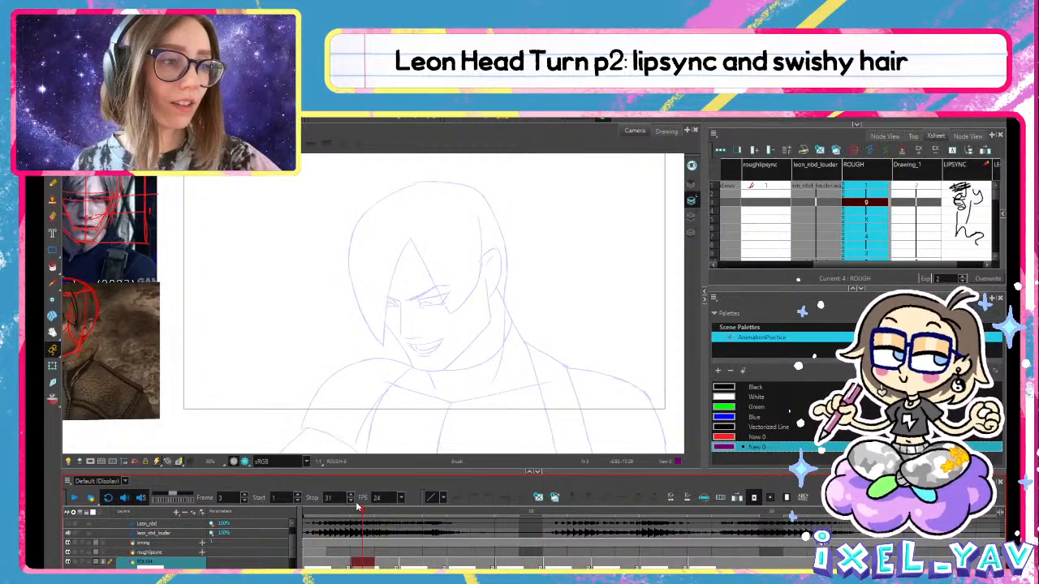
left_click(340, 553)
key("F5")
Draw a wider, open grinning mouth at frame 3 of roughlipsync and flip through the opening frames to compare the mouth shapes
left_click(361, 560)
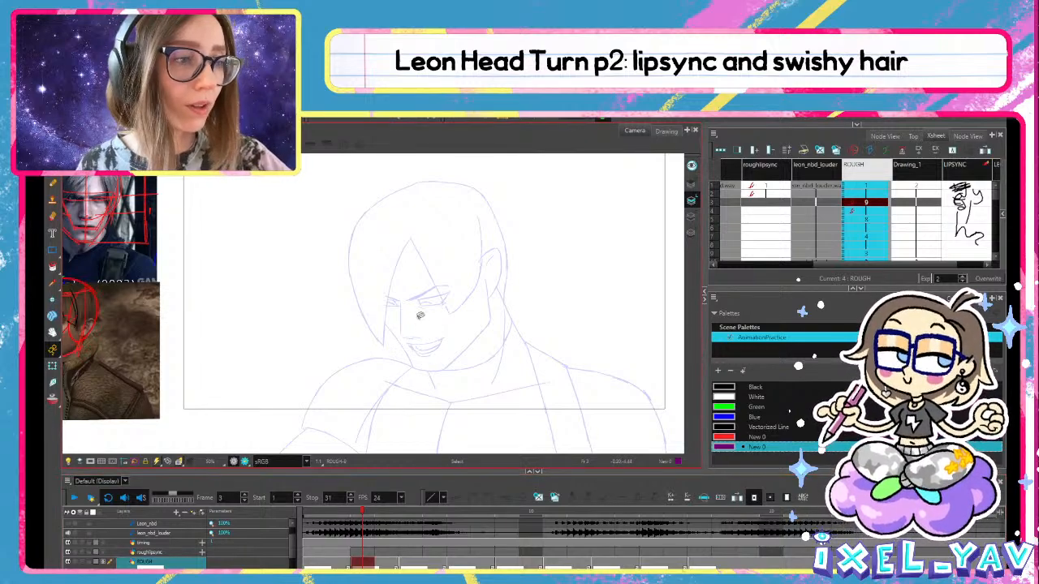
left_click(360, 553)
left_click_drag(408, 345, 442, 340)
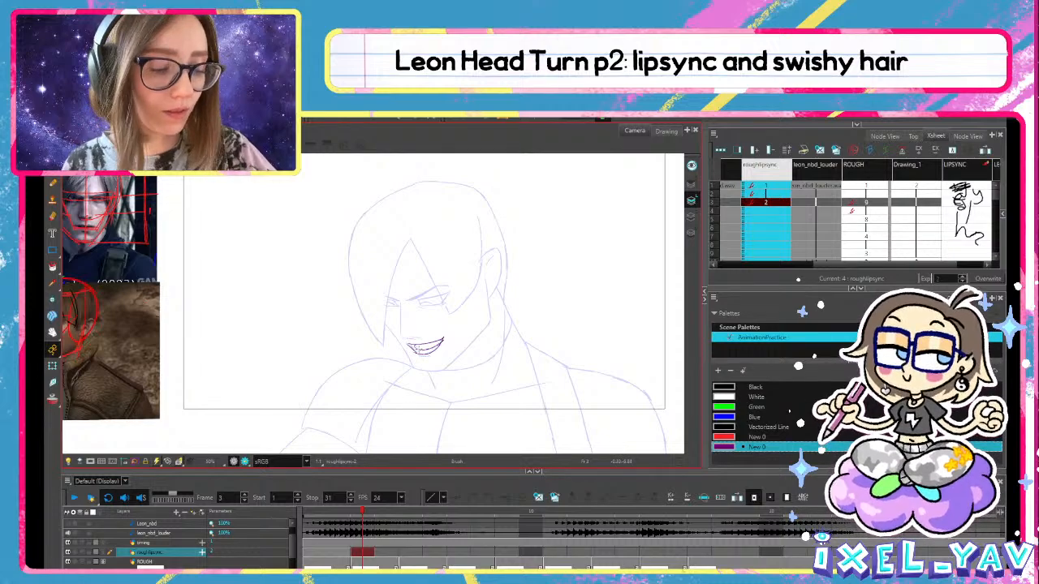
key("alt+e")
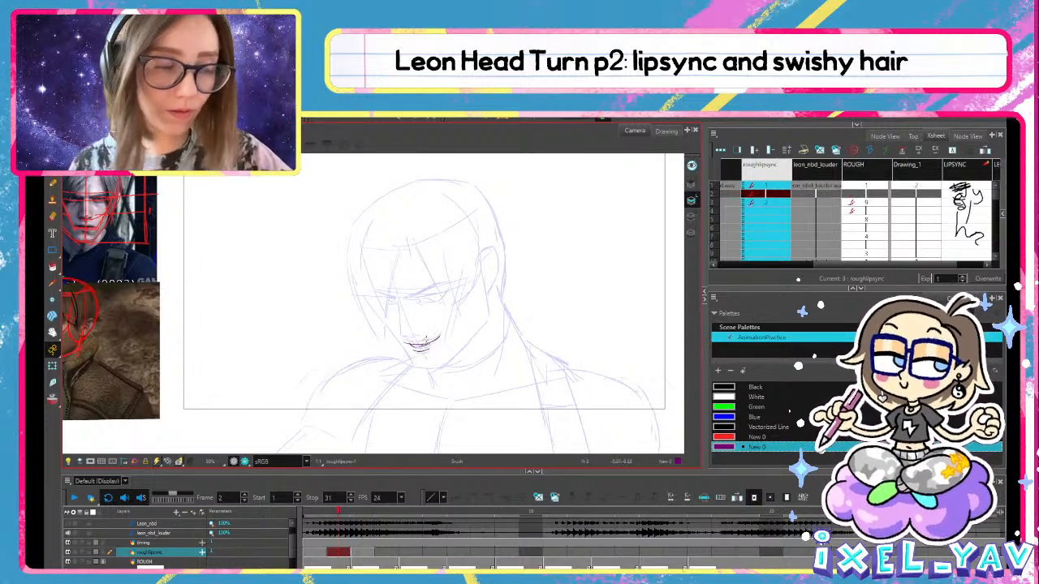
key(".")
key(".")
key(".")
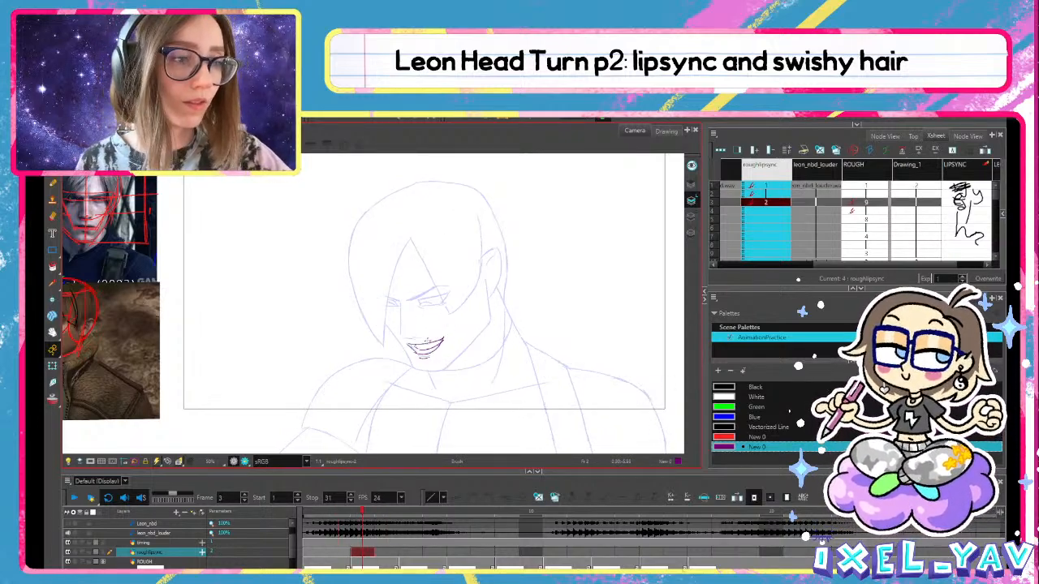
Adjust the position and tilt of the grinning mouth's upper lip line at frame 3 of roughlipsync
key(".")
key("alt+s")
left_click(443, 338)
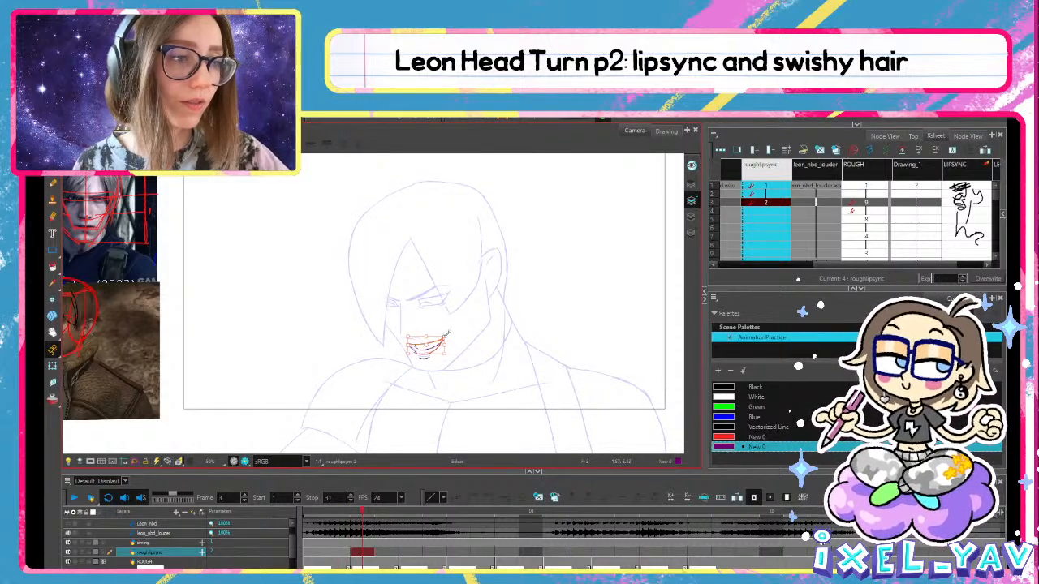
mouse_move(447, 333)
left_mouse_down()
mouse_move(458, 327)
mouse_move(432, 340)
mouse_move(454, 332)
mouse_move(448, 323)
left_mouse_up()
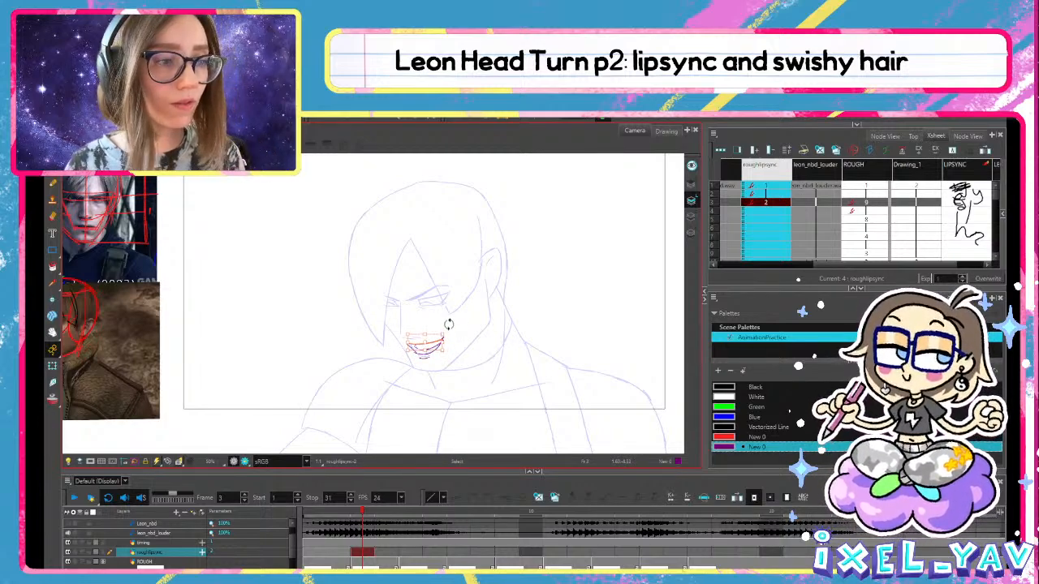
Hold the grinning mouth through frame 4 of roughlipsync and add a blank drawing at frame 5
key("period")
key("period")
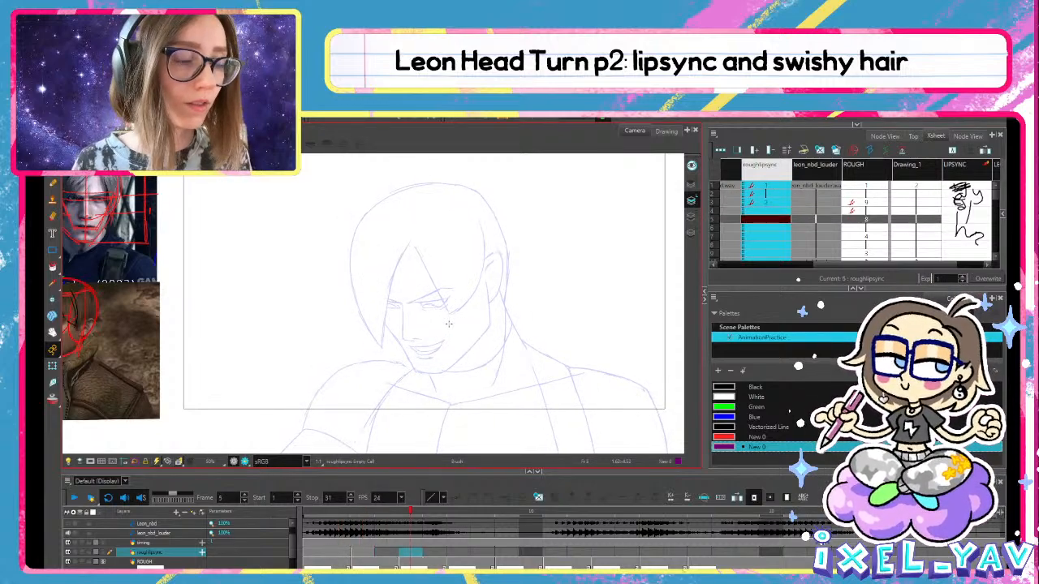
key("comma")
left_click(403, 556)
key("F5")
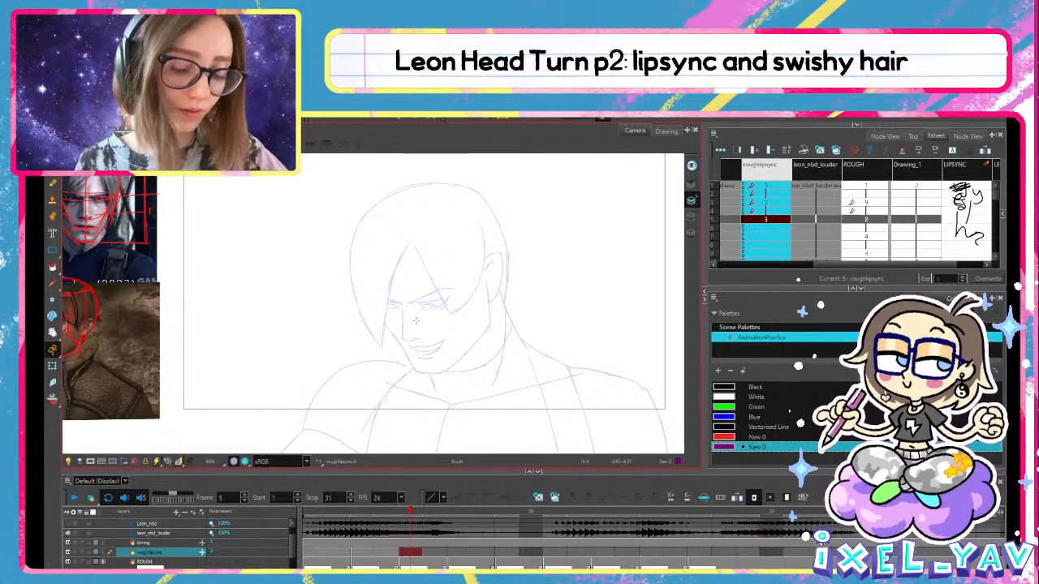
Try a purple smiling lip line on the blank drawing at frame 5 of roughlipsync, and undo it
key("comma")
key("period")
left_click_drag(409, 345, 435, 342)
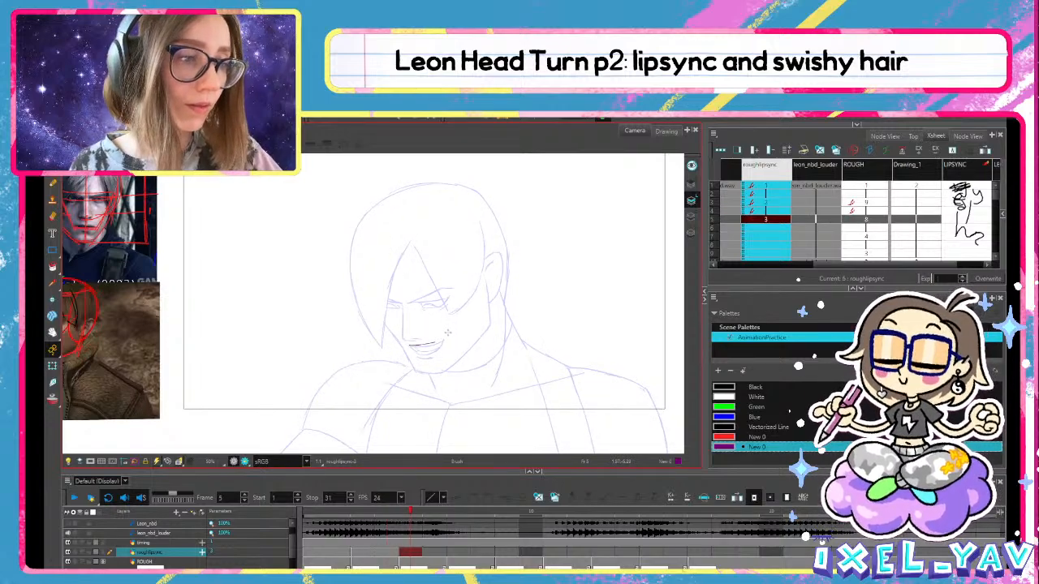
key("ctrl+z")
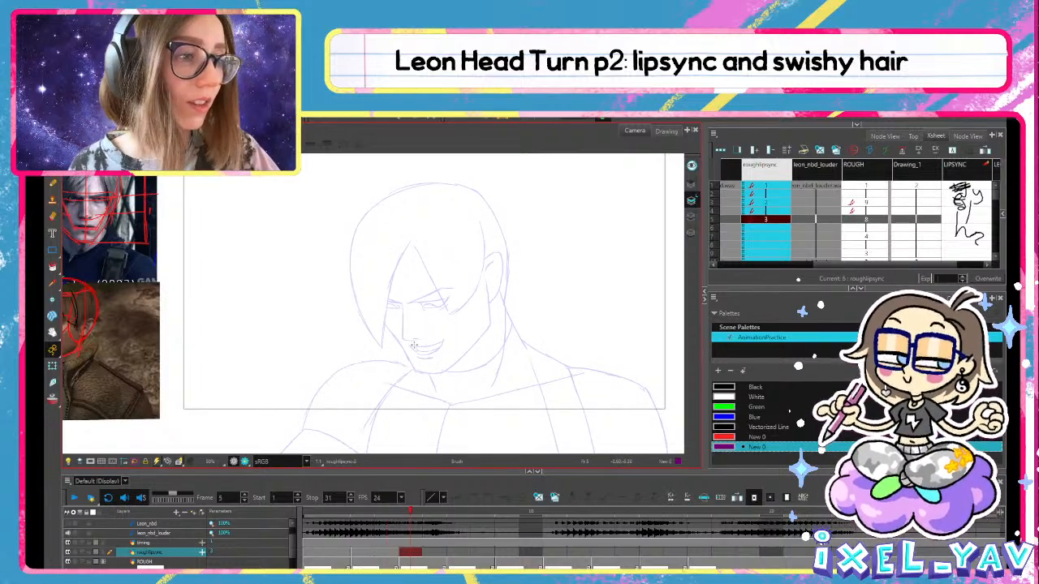
key("ctrl+z")
Compare the mouths across frames 2 to 5, try extending the blank frame 5 drawing through frame 6, and undo it
left_click(379, 550)
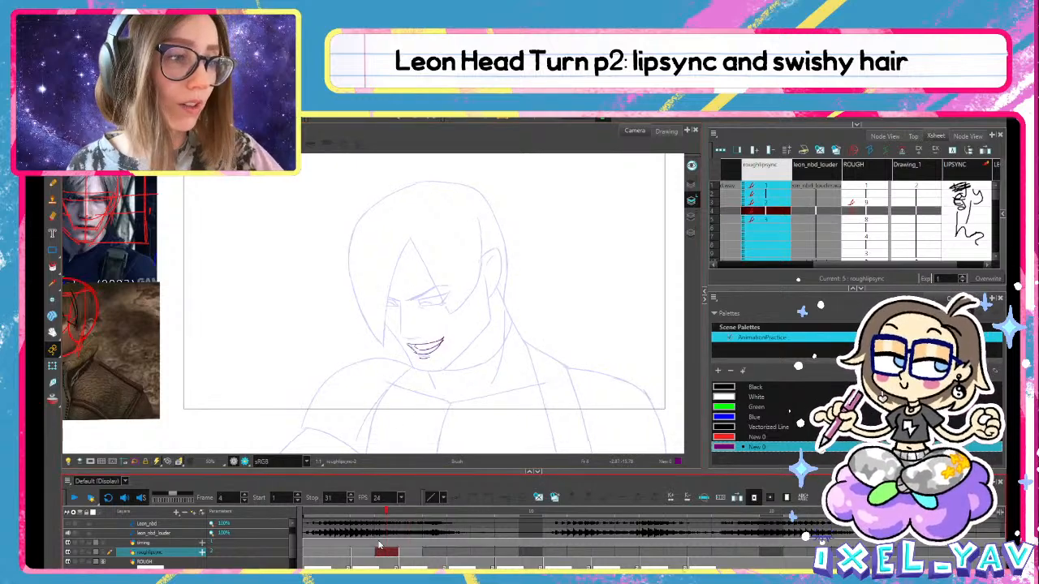
left_click(345, 553)
left_click(369, 553)
left_click(404, 552)
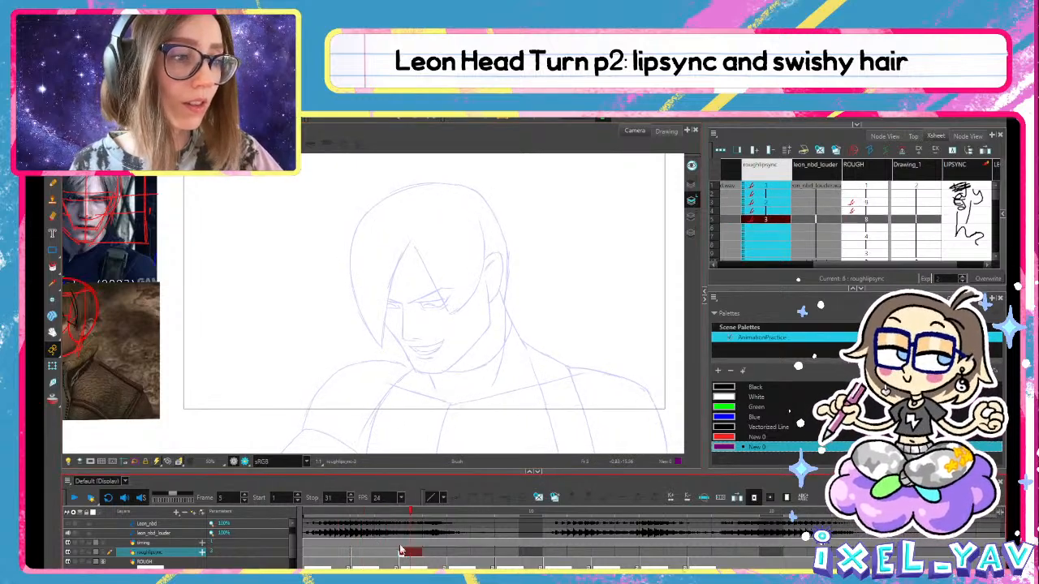
left_click(441, 553)
key("F5")
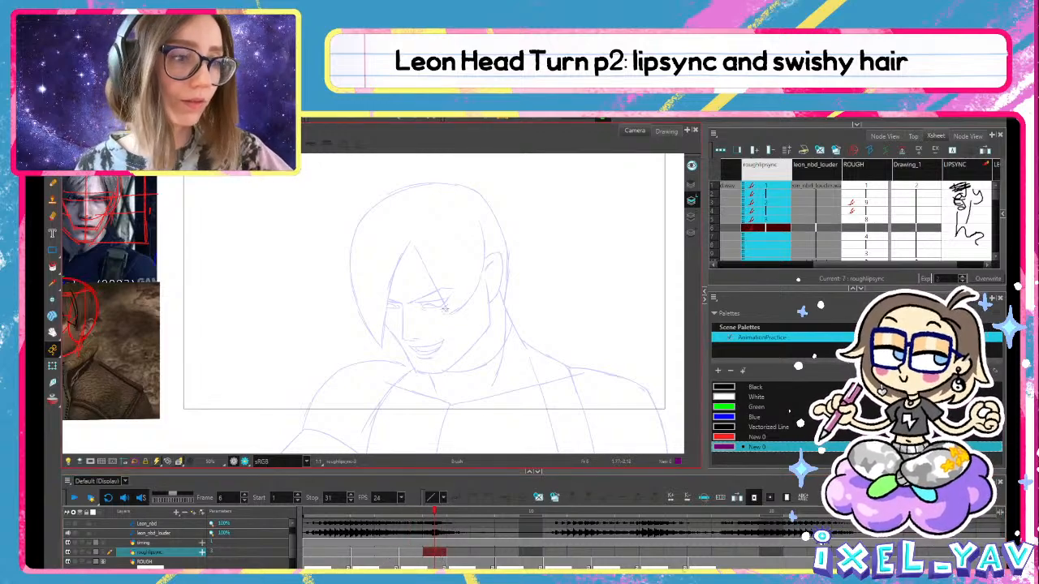
left_click(411, 543)
key("ctrl+z")
key("ctrl+z")
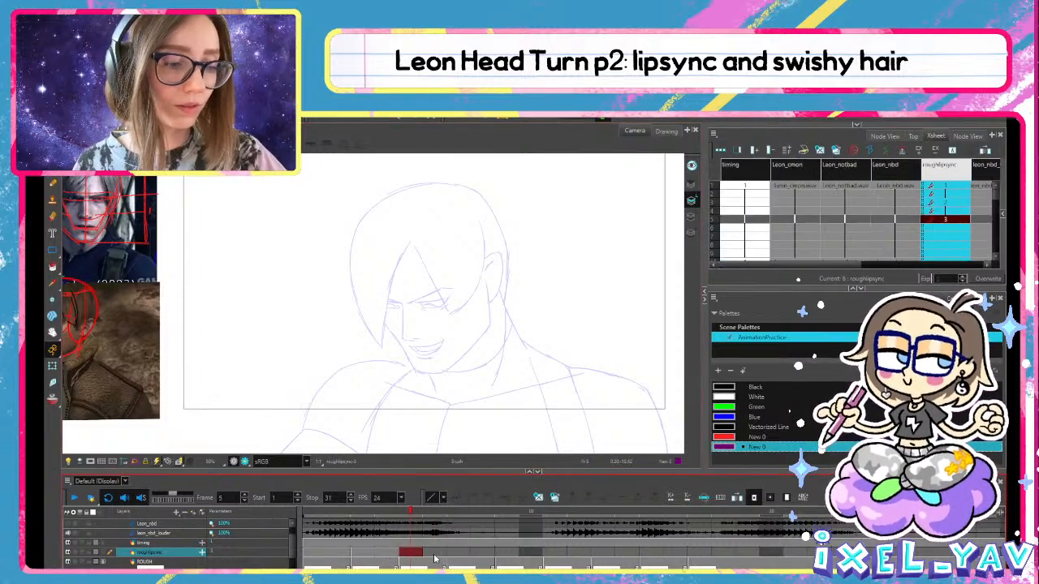
Extend the grinning mouth's exposure through frame 6 of roughlipsync and nudge the mouth down to fit the lowered head
left_click(434, 554)
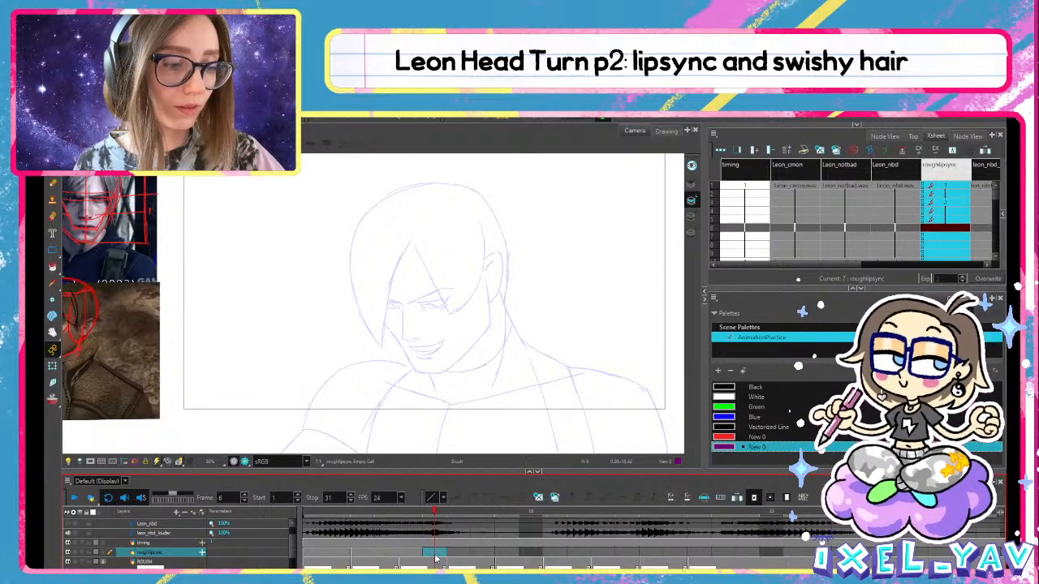
key("F5")
key("alt+s")
mouse_move(431, 316)
left_mouse_down()
mouse_move(473, 340)
mouse_move(443, 329)
mouse_move(451, 337)
left_mouse_up()
key("Down")
key("Down")
key("Down")
key("Down")
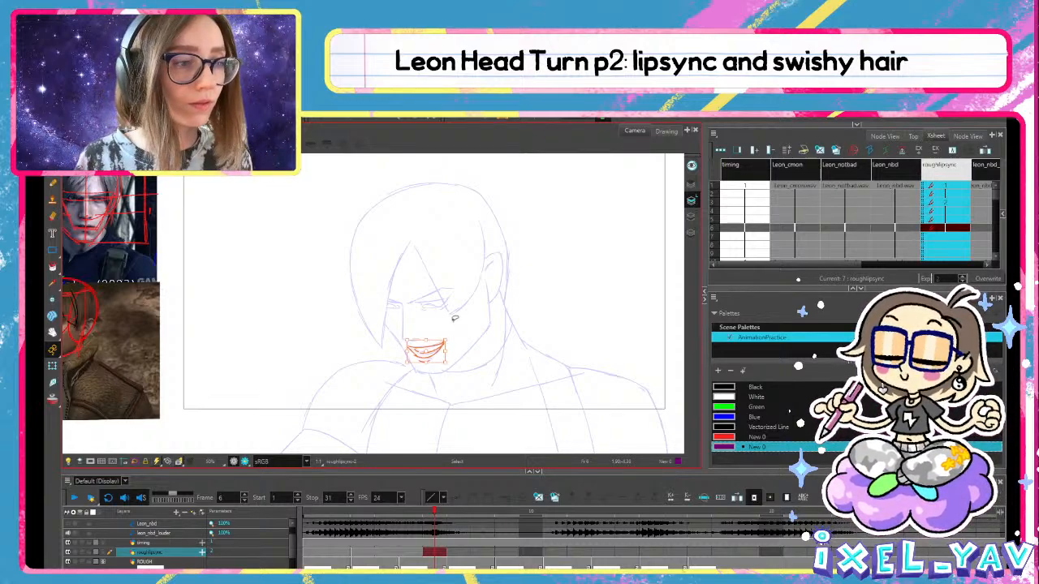
key("Down")
left_click_drag(451, 337, 452, 336)
Duplicate the grinning mouth at frame 5 of roughlipsync as a separate drawing
key("alt+b")
left_click(399, 552)
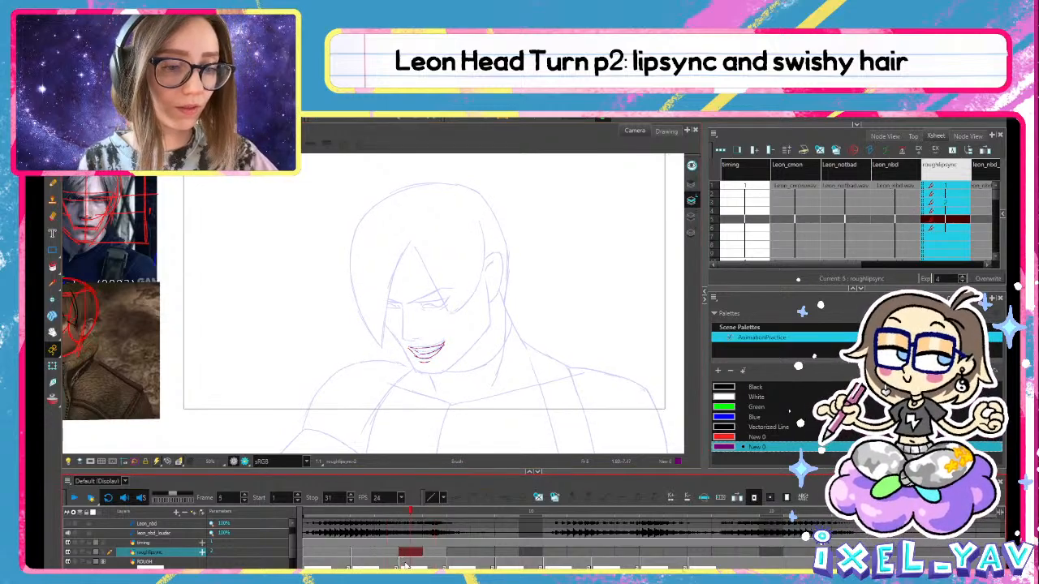
key("alt+shift+d")
Try clearing the duplicated mouth at frame 5 of roughlipsync
key("alt+s")
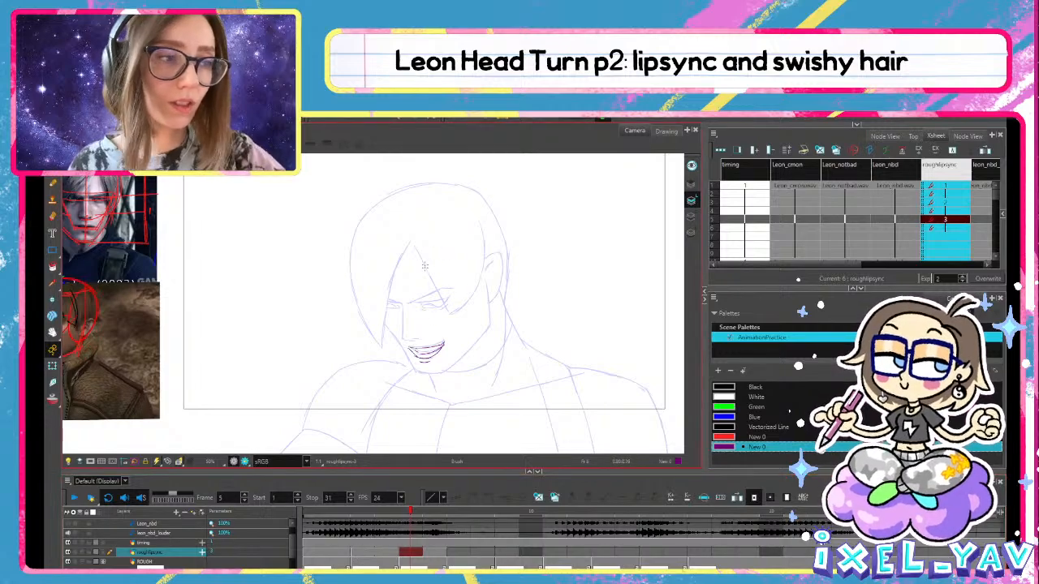
left_click(424, 338)
key("Delete")
key("alt+b")
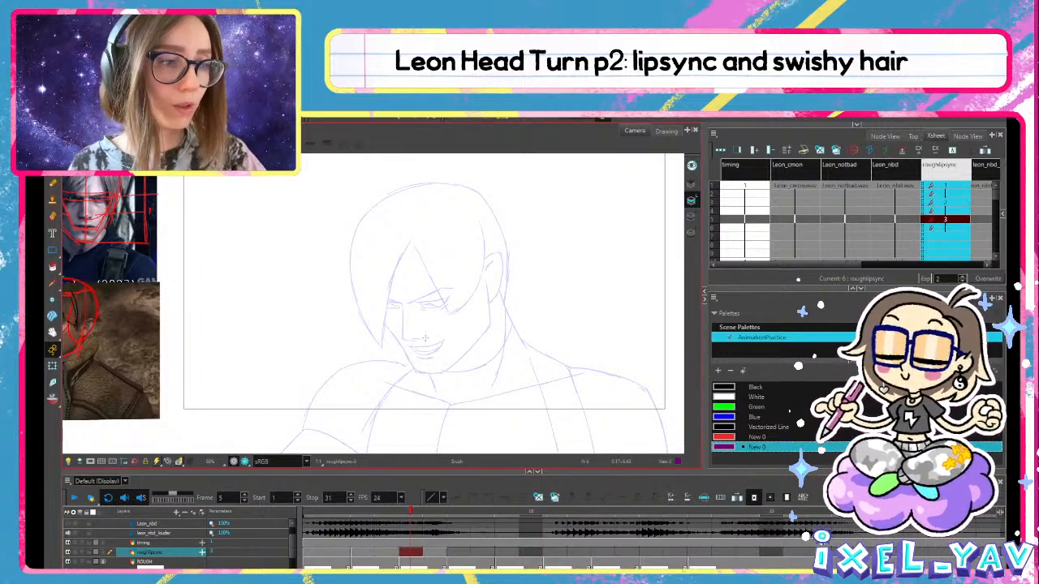
Turn on onion skin and delete the old grinning mouth at frames 3 to 4 of roughlipsync
left_click(53, 398)
scroll(427, 353, "up", 3)
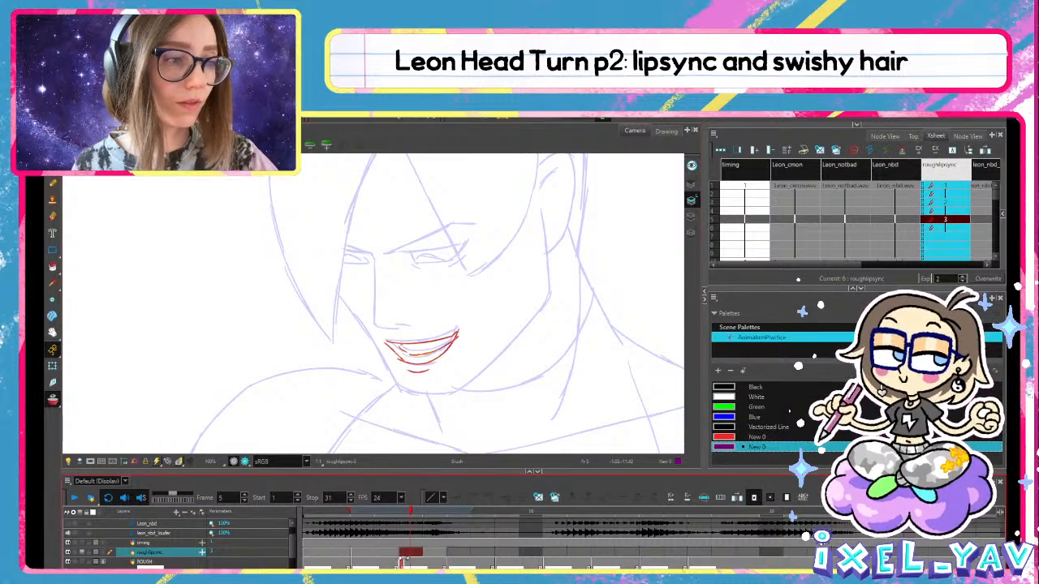
left_click(393, 555)
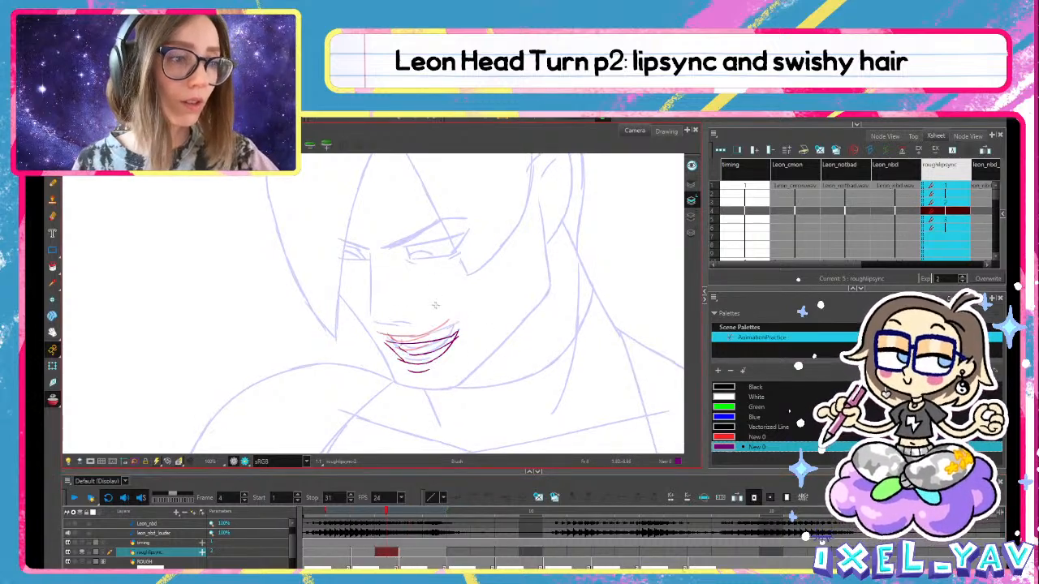
key("alt+s")
left_click_drag(435, 305, 538, 378)
key("Delete")
Draw an in-between grin at frame 4 of roughlipsync, spaced between the onion-skinned neighbouring mouths, and turn off onion skin
key("alt+b")
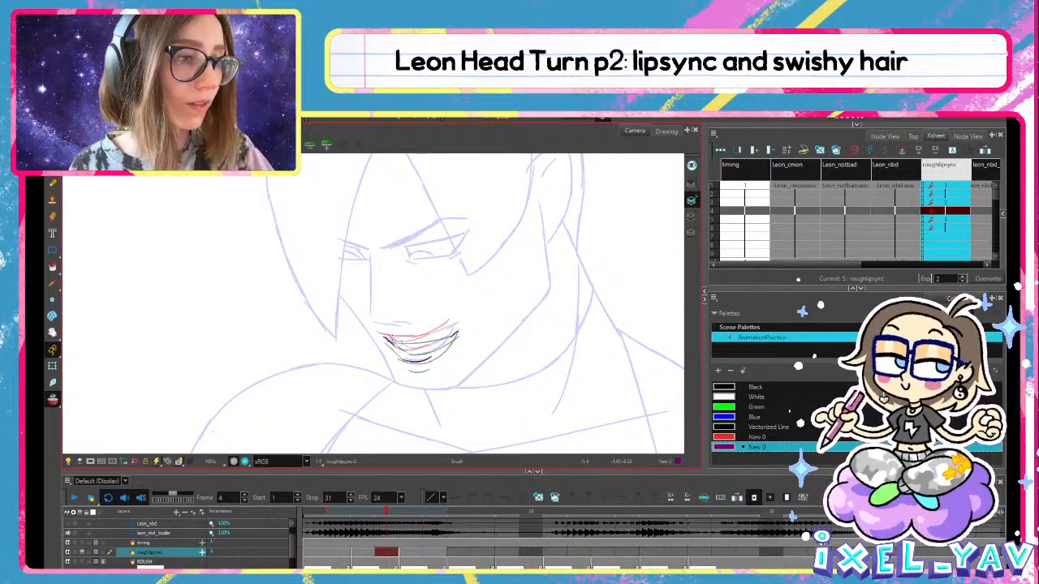
key("alt+s")
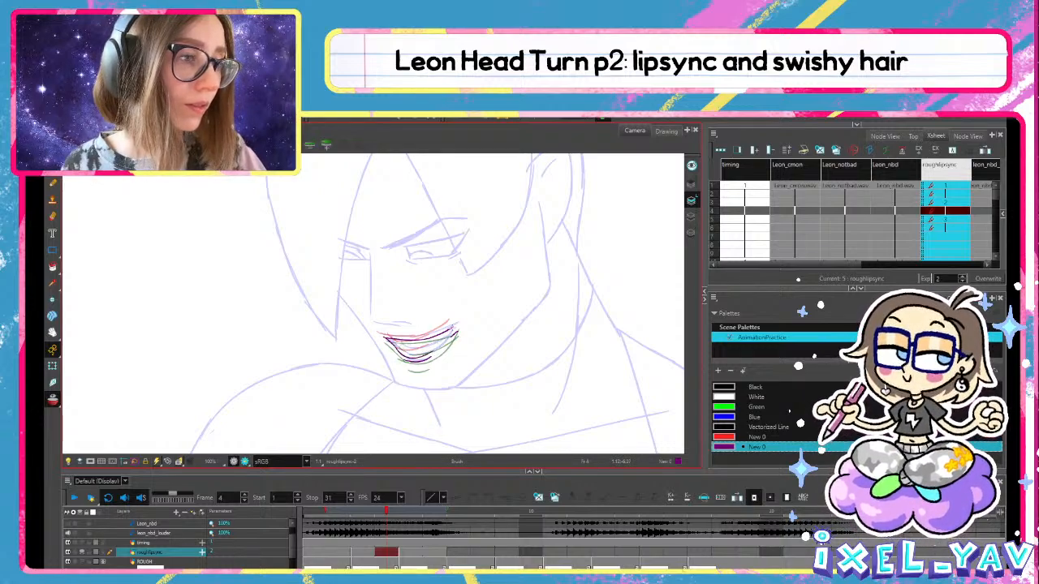
left_click_drag(452, 329, 438, 346)
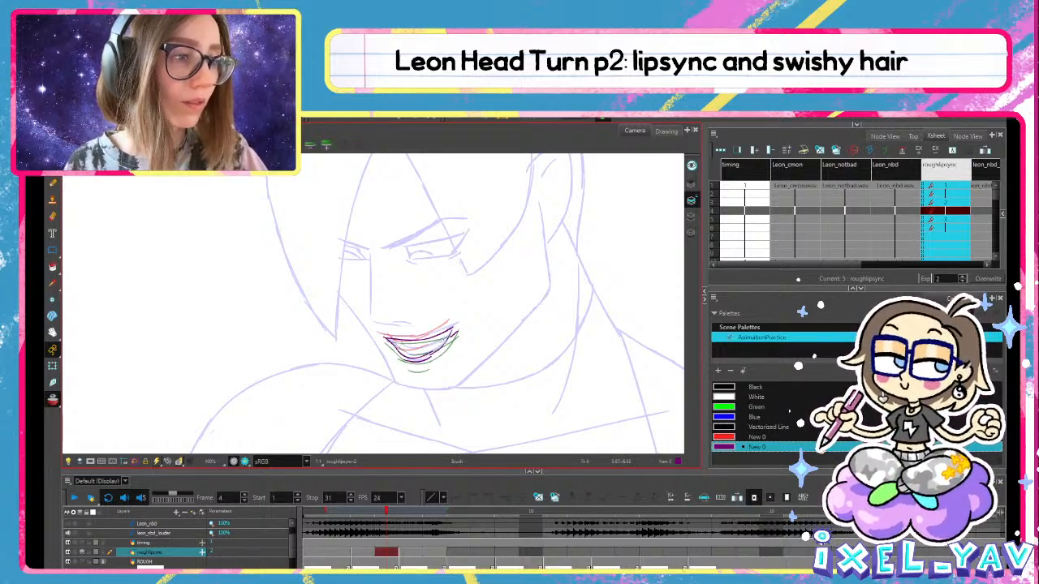
key("alt+s")
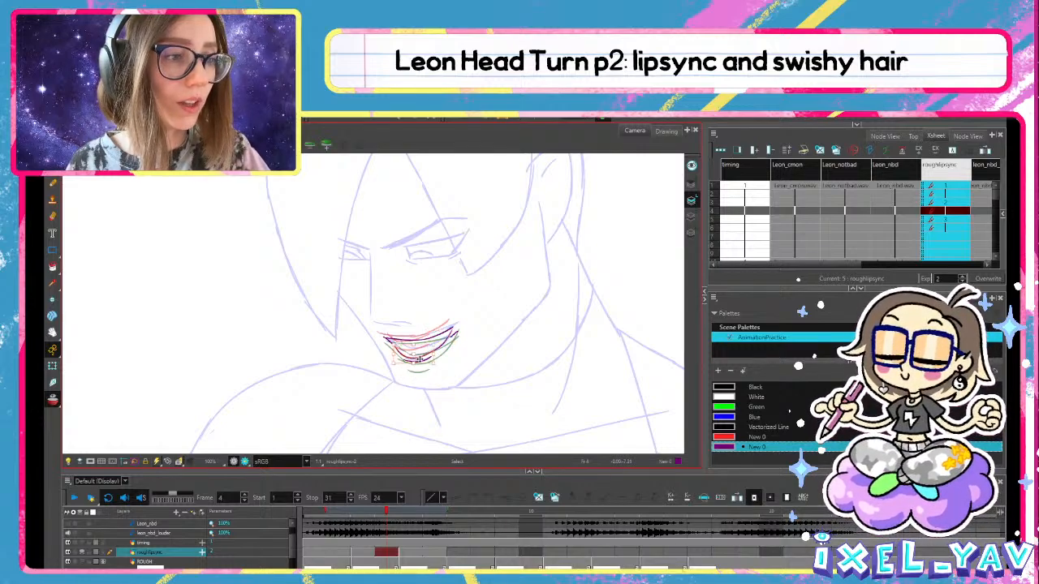
key("alt+b")
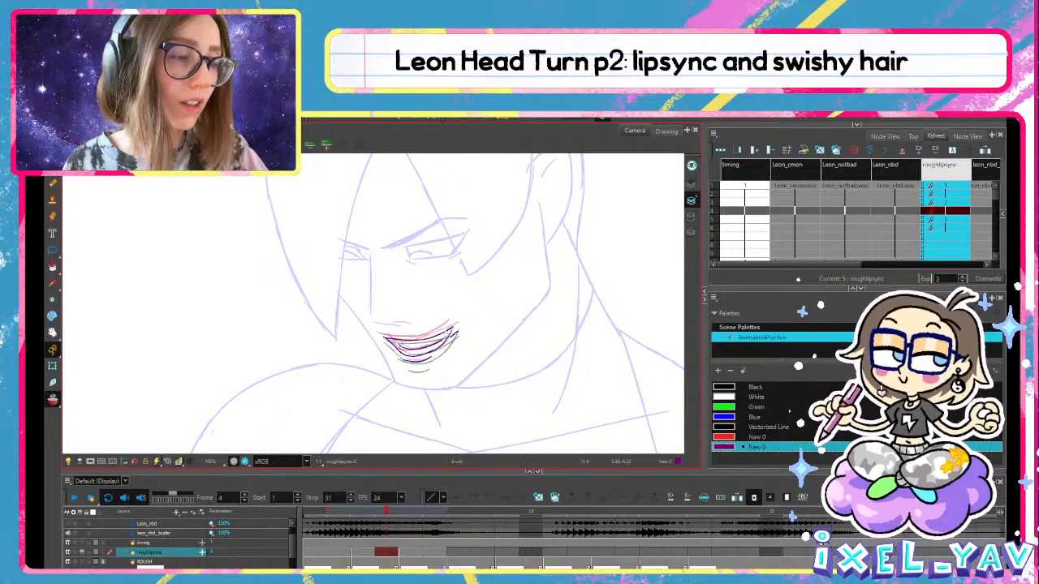
key("1")
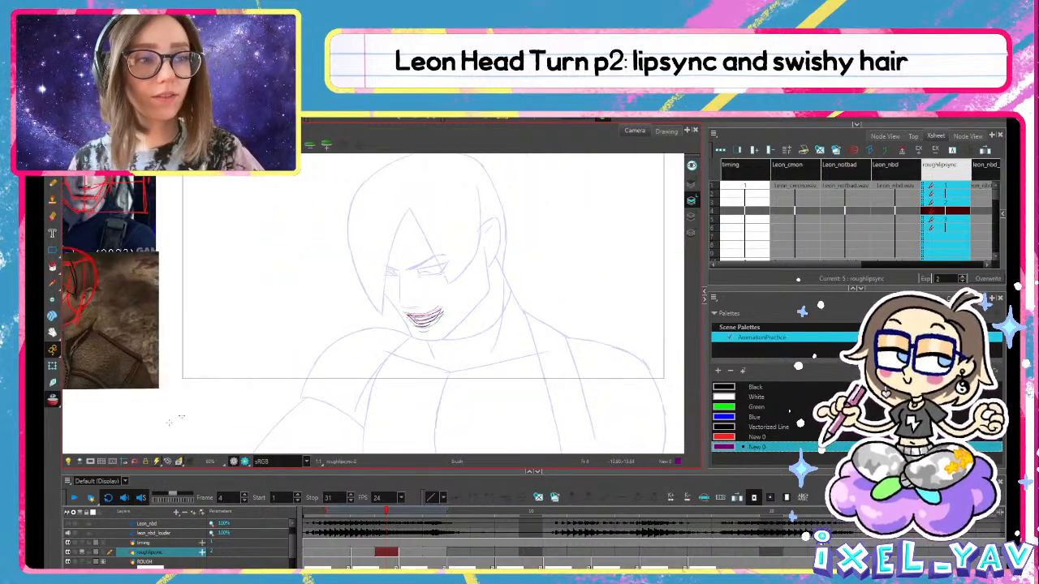
left_click(53, 401)
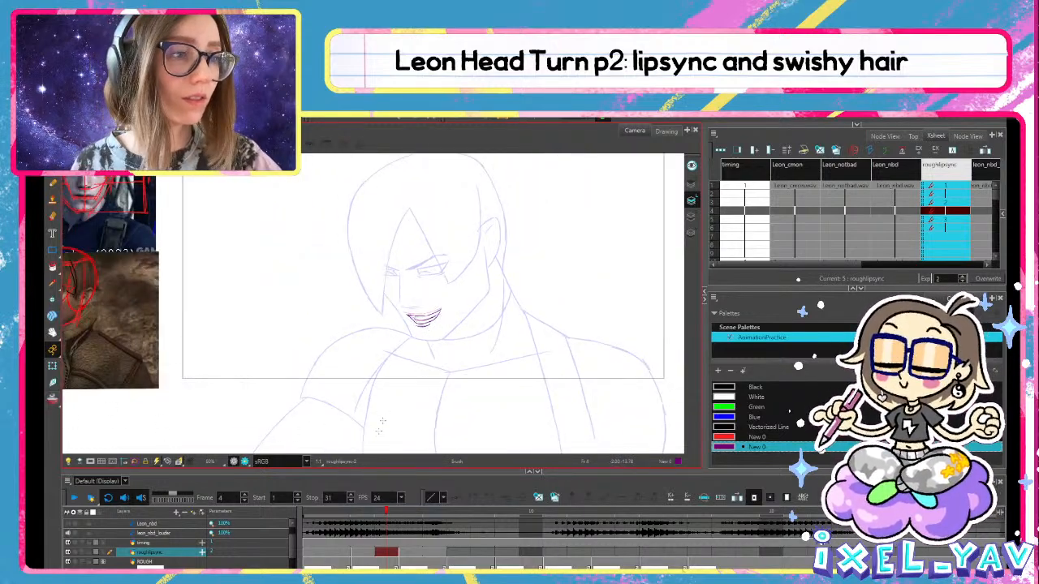
Play and scrub the opening frames from frame 1 to check the revised mouth shapes against the dialogue
left_click_drag(385, 511, 262, 511)
left_click(75, 497)
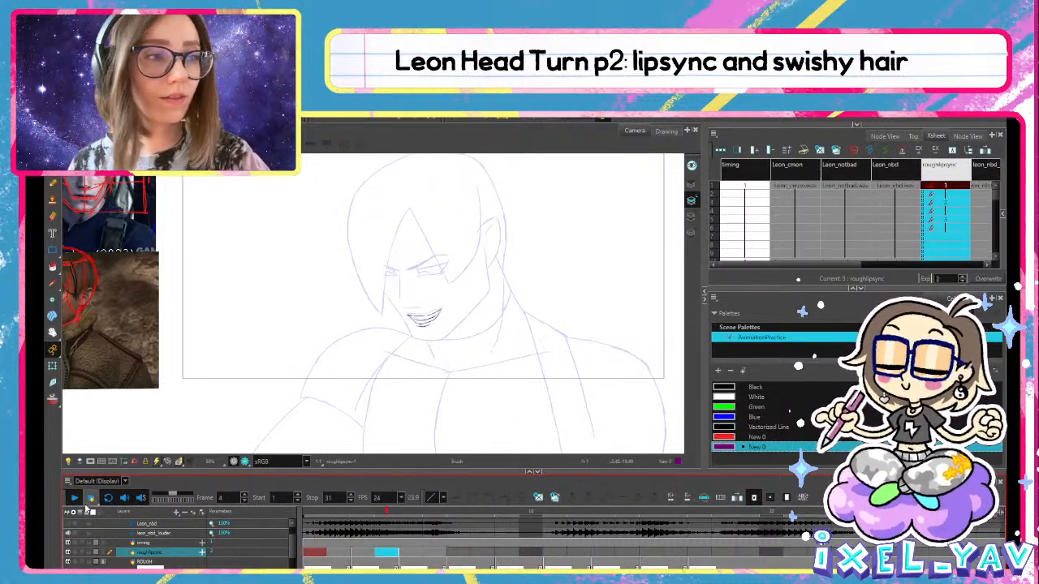
left_click(437, 505)
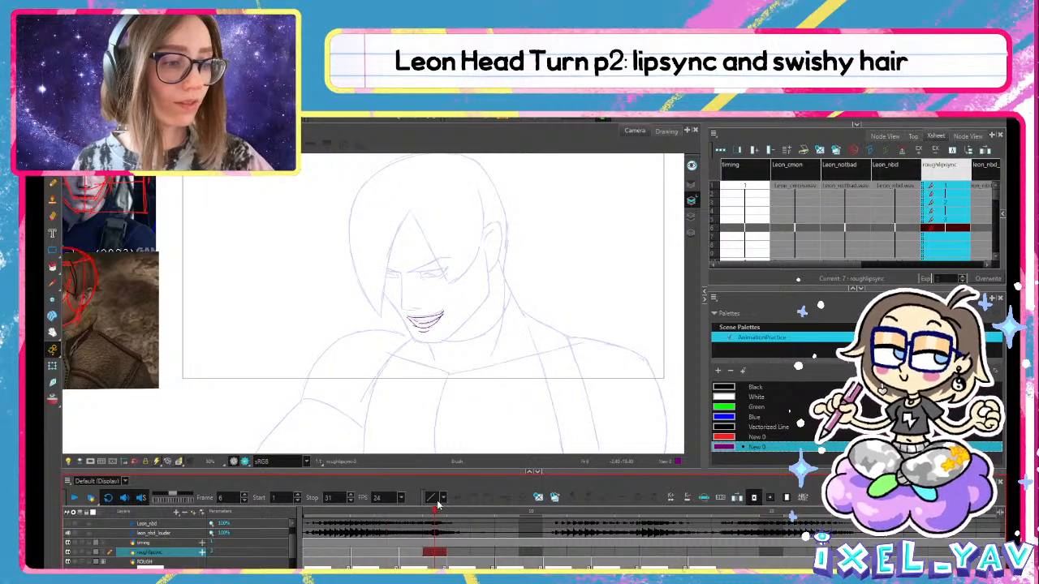
mouse_move(436, 504)
left_mouse_down()
mouse_move(507, 512)
mouse_move(469, 482)
left_mouse_up()
Transfer the smile and lower lip lines from the ROUGH drawing at frame 7 onto frame 7 of roughlipsync
key("2")
key("2")
key("2")
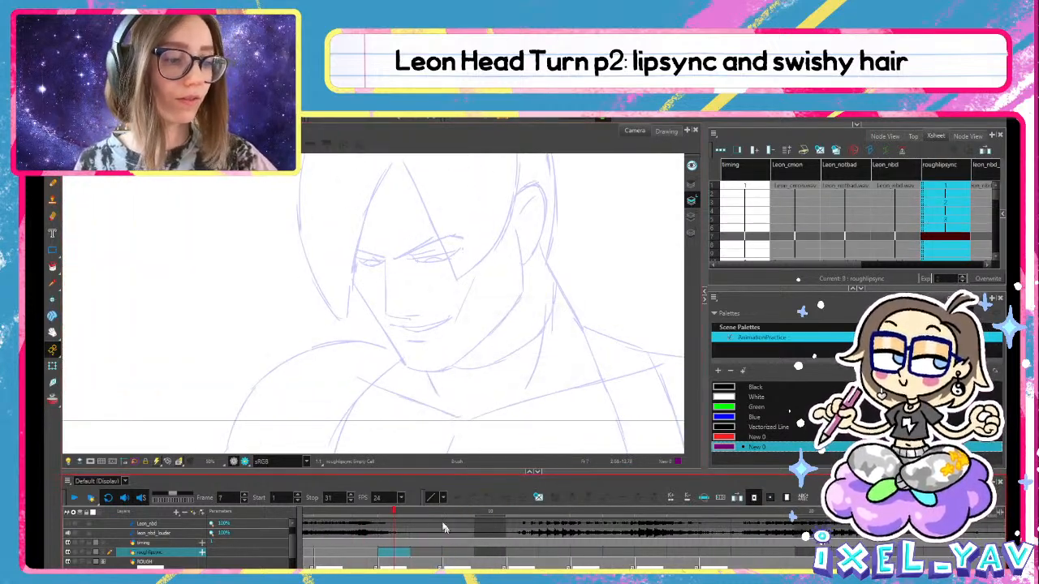
left_click(423, 563)
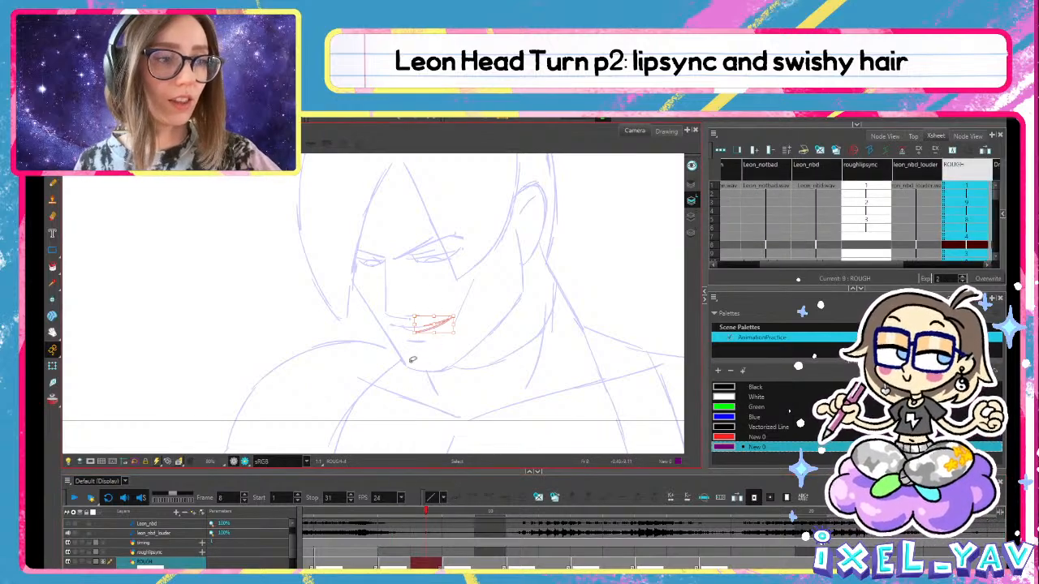
left_click(412, 343, "shift")
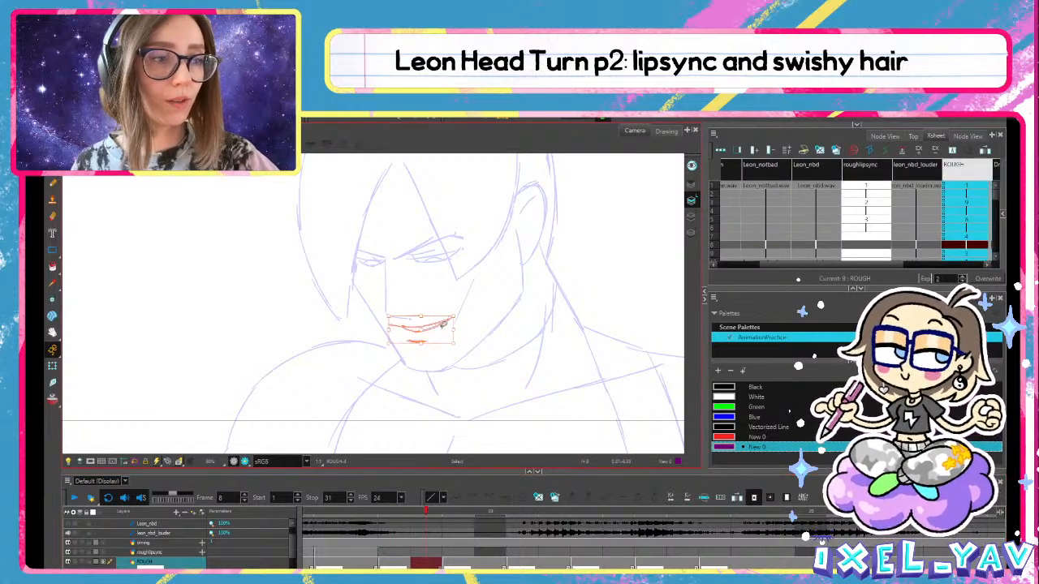
left_click(395, 552)
left_click(394, 562)
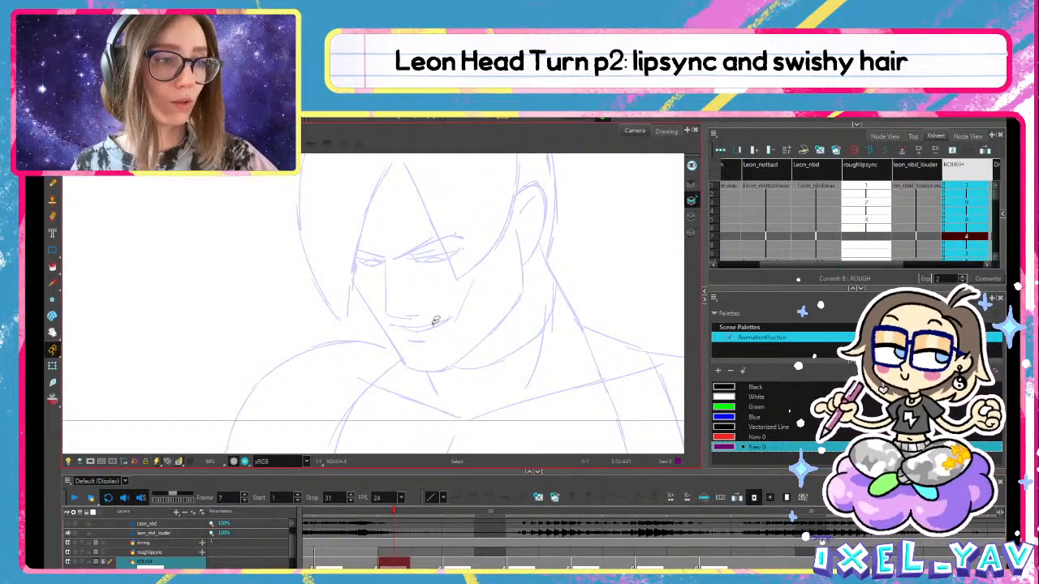
left_click(436, 325)
left_click(417, 343, "shift")
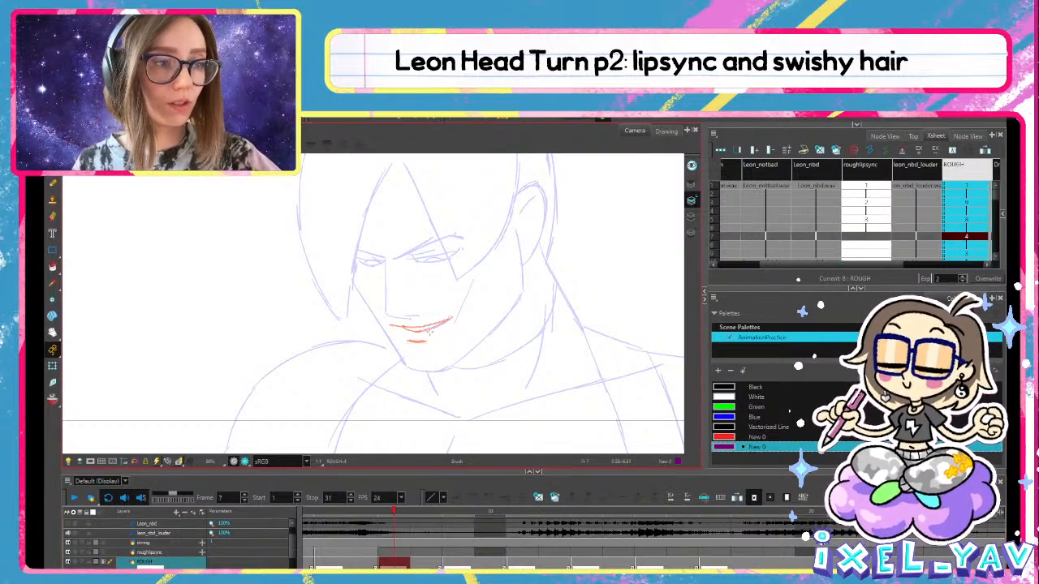
key("ctrl+x")
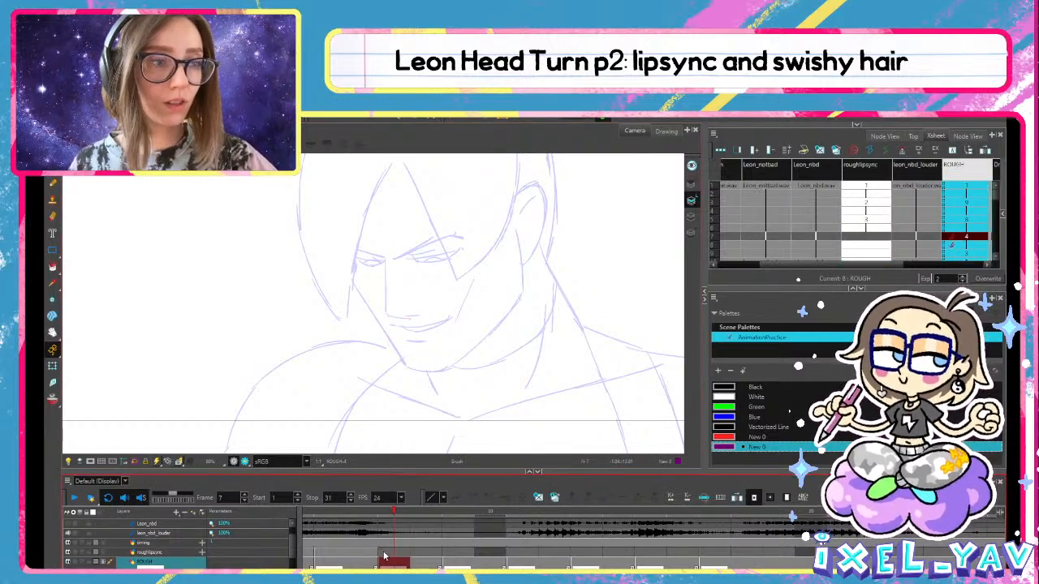
left_click(394, 552)
key("ctrl+v")
Extend the transferred smile's exposure on roughlipsync through frame 8
left_click(448, 562)
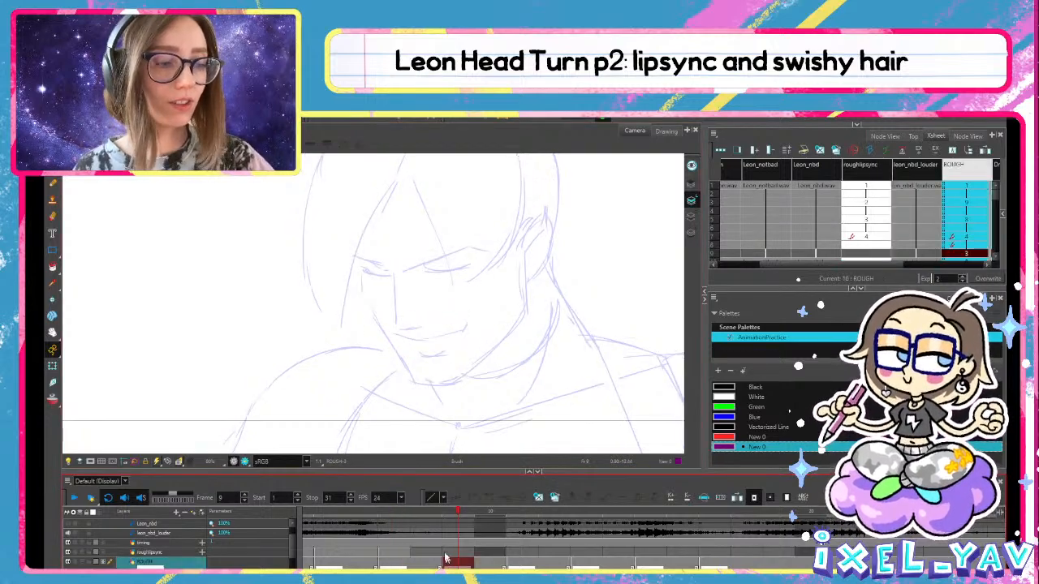
left_click(431, 553)
key("F5")
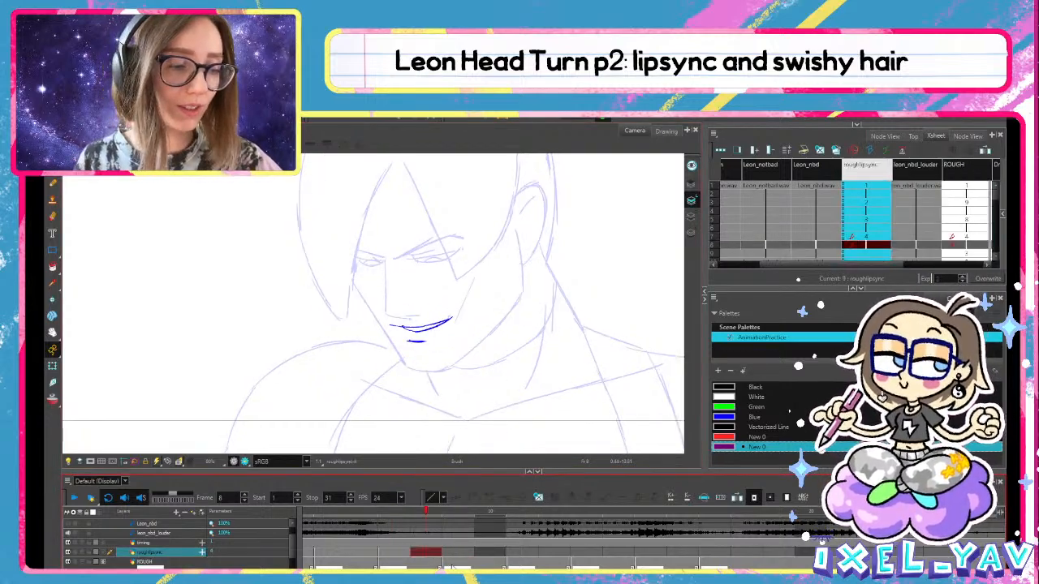
Select the smile and lower lip lines in the ROUGH drawing at frame 9 and cut them
left_click(455, 561)
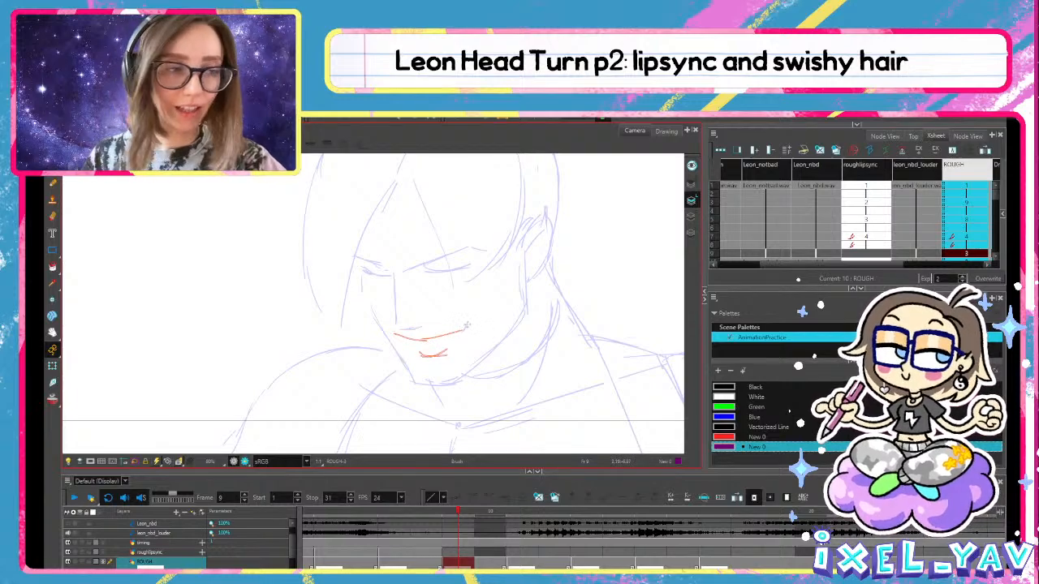
key("alt+o")
key("alt+s")
key("alt+o")
key("ctrl+a")
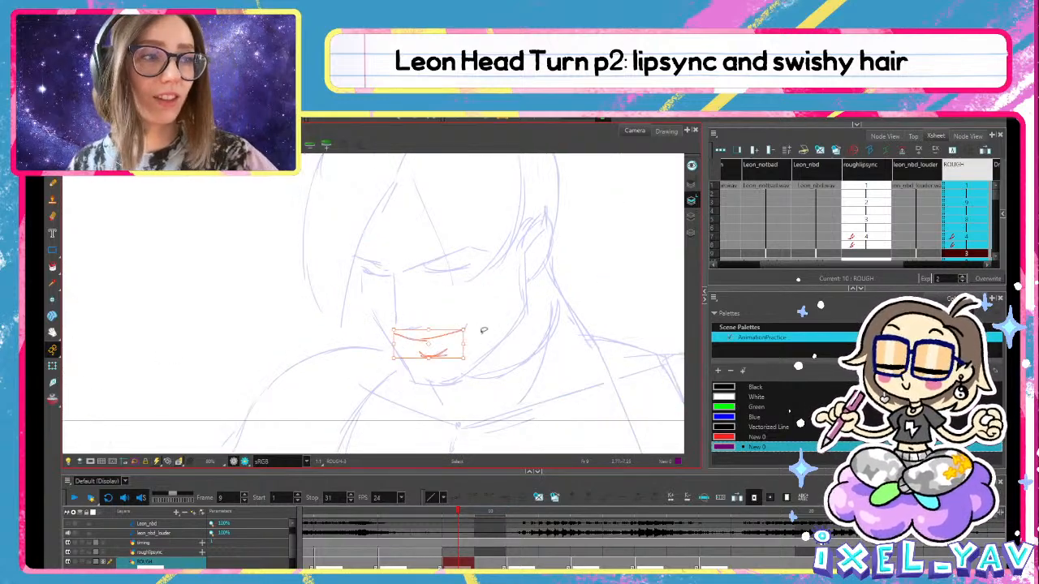
left_click_drag(471, 312, 487, 312, "shift")
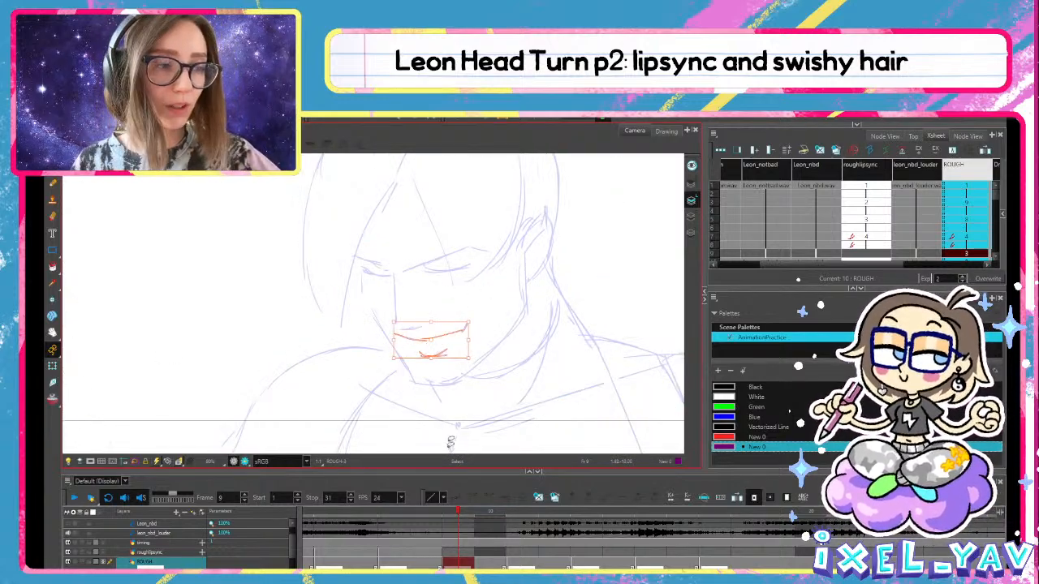
key("ctrl+x")
Try to paste the cut mouth lines onto roughlipsync at frame 10
left_click(455, 553)
key(".")
key("ctrl+v")
key("alt+b")
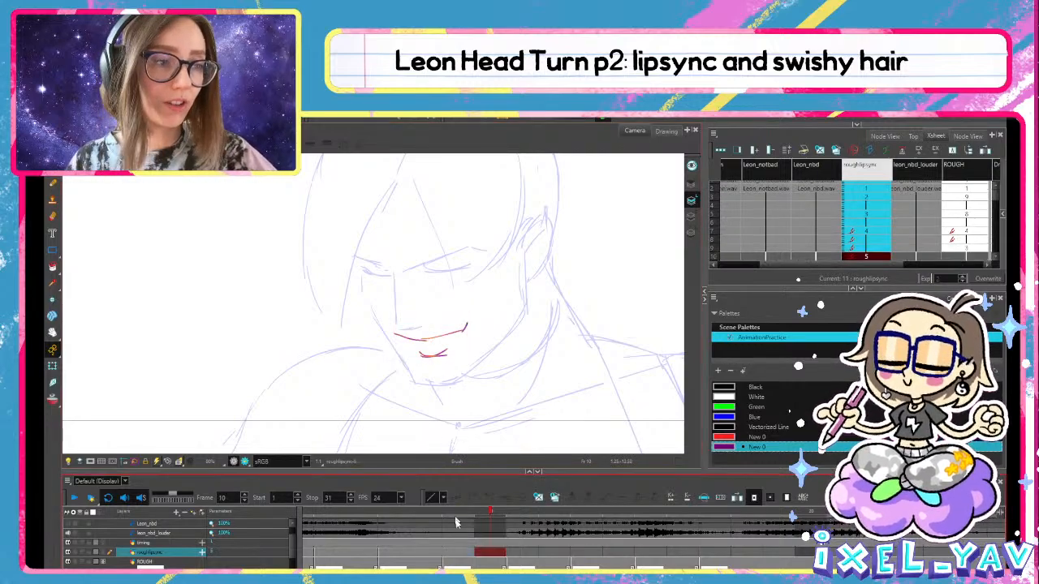
key("comma")
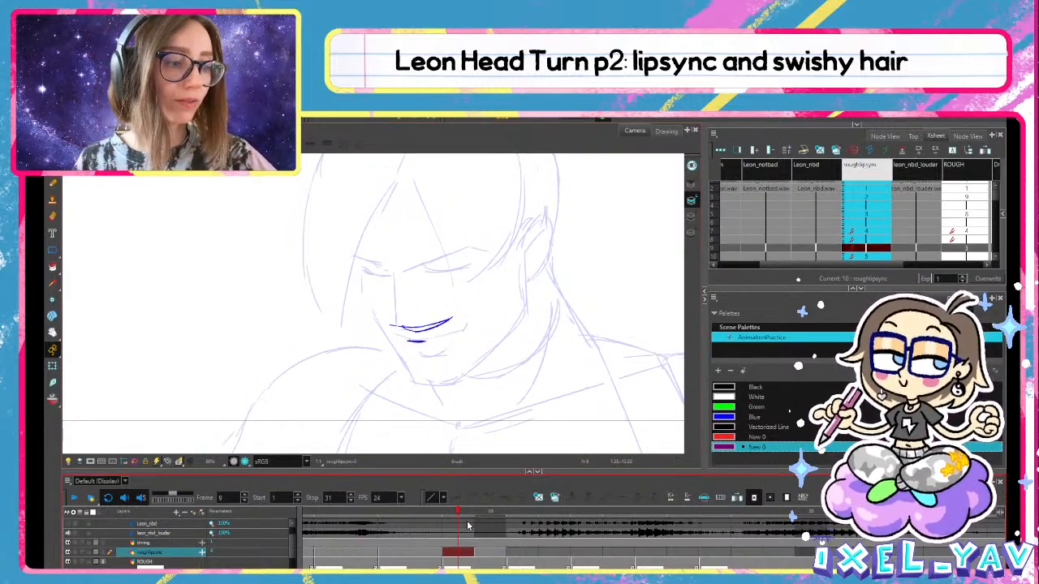
key("ctrl+z")
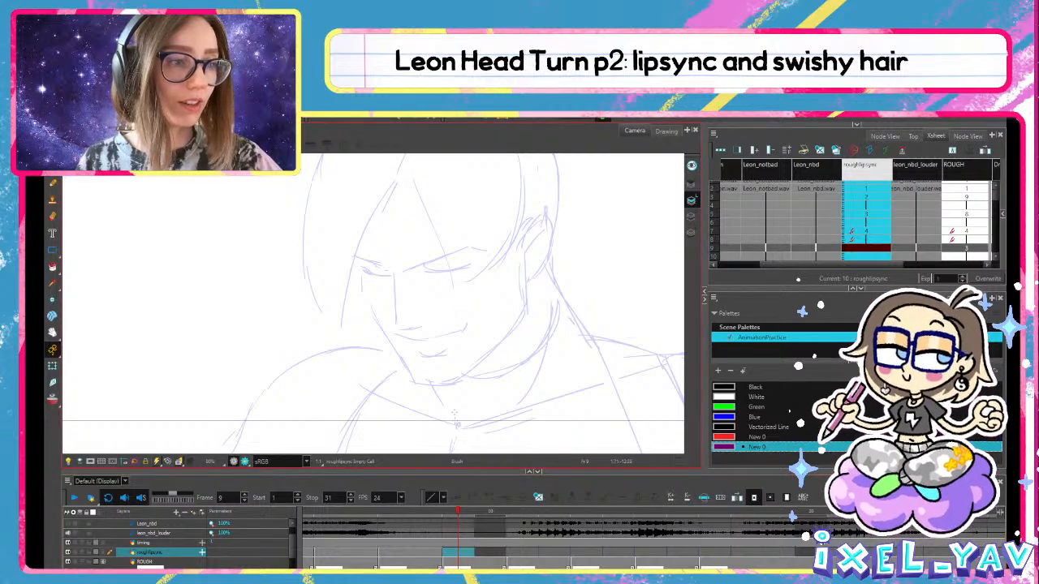
Paste the cut mouth lines onto roughlipsync at frame 9 and play the animation from the opening frames
key("ctrl+v")
key("alt+b")
left_click_drag(452, 513, 202, 510)
key("Return")
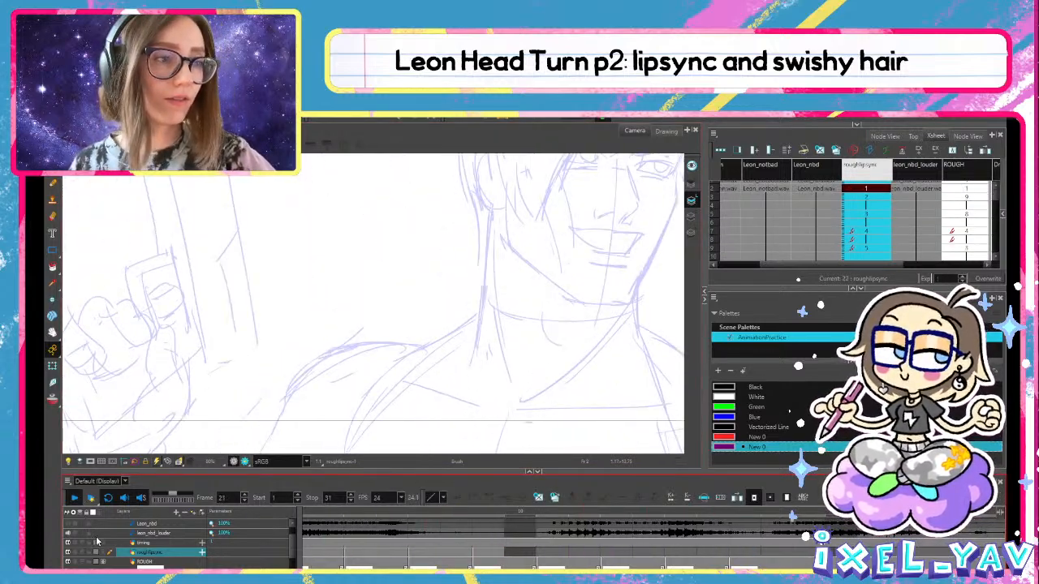
key("Return")
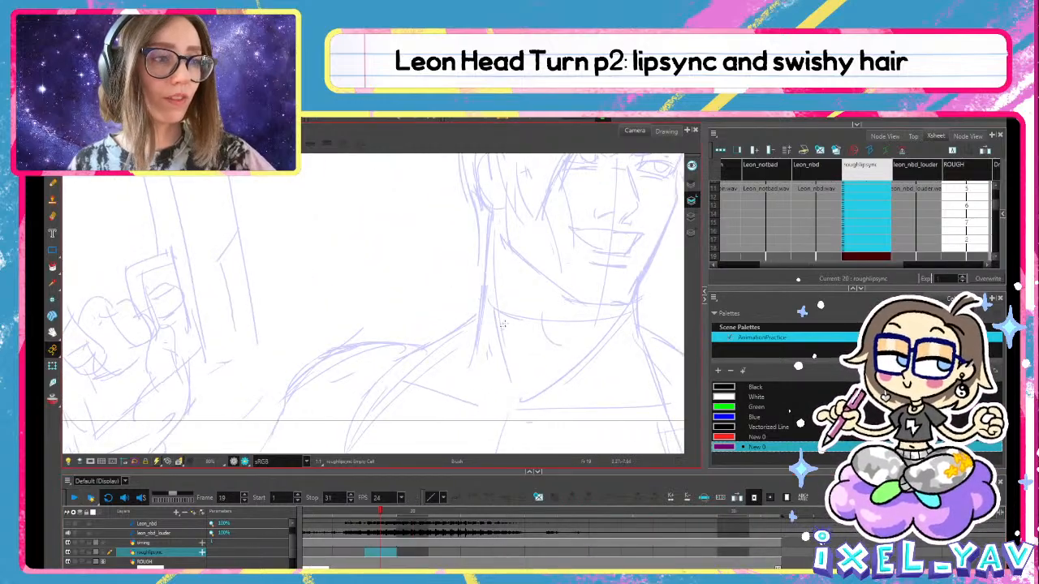
Bring the full camera frame into view and extend the frame 9 mouth's exposure on roughlipsync through frame 10
scroll(479, 381, "down", 2)
scroll(495, 369, "down", 2)
left_click_drag(547, 313, 589, 301)
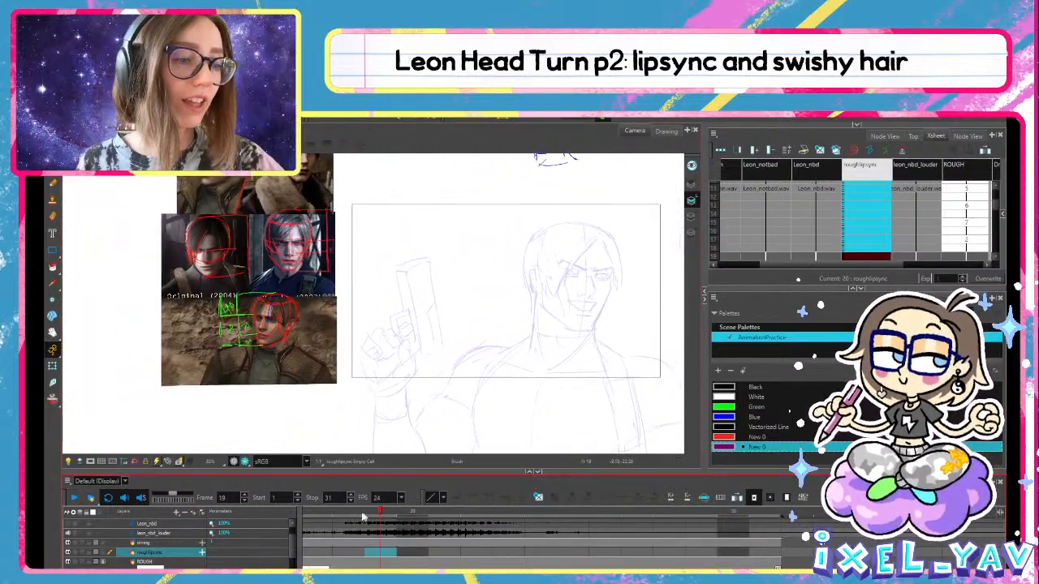
left_click_drag(362, 515, 418, 556)
left_click(451, 541)
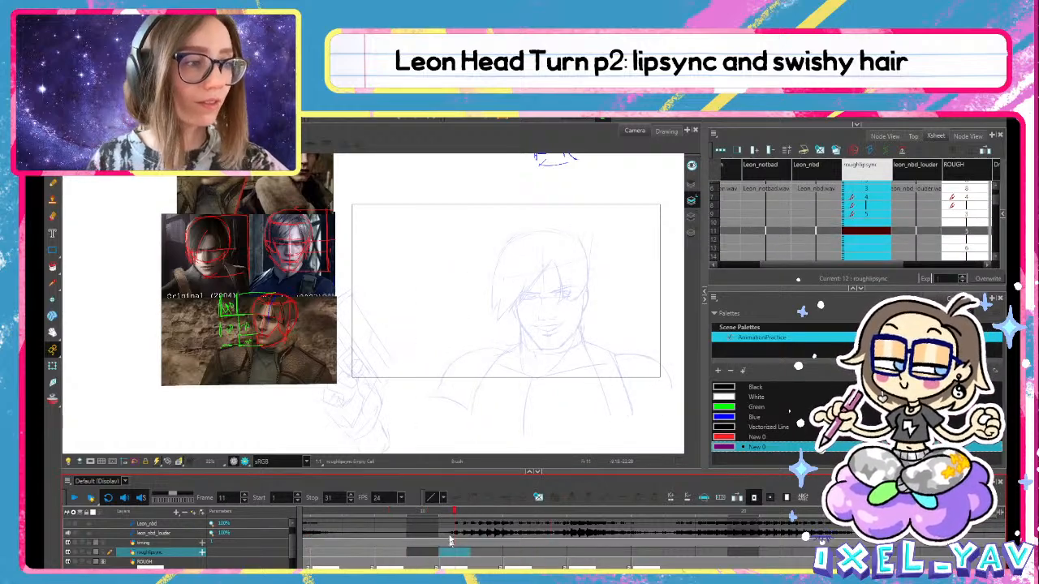
key("F5")
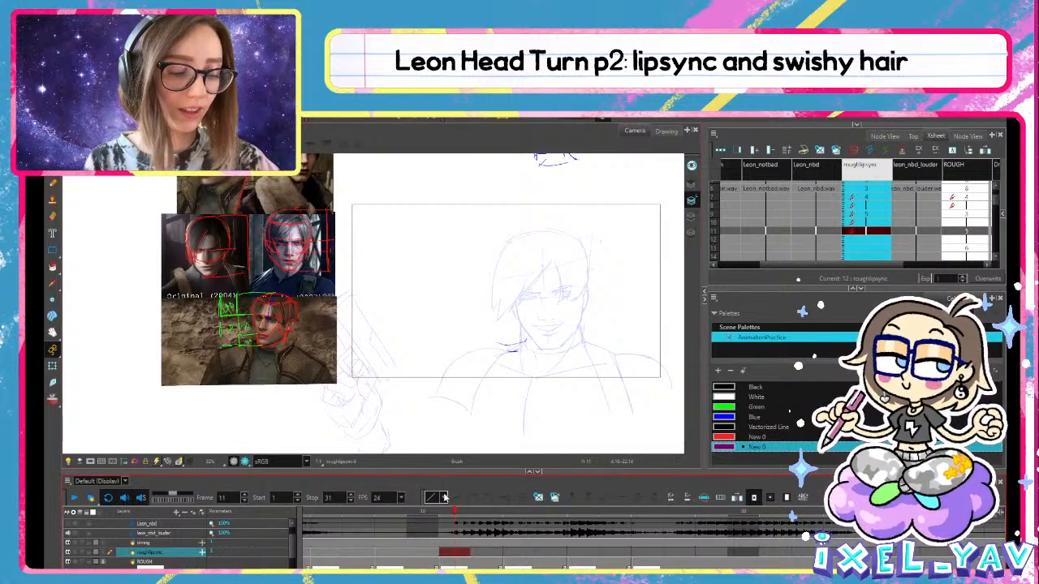
left_click(492, 554)
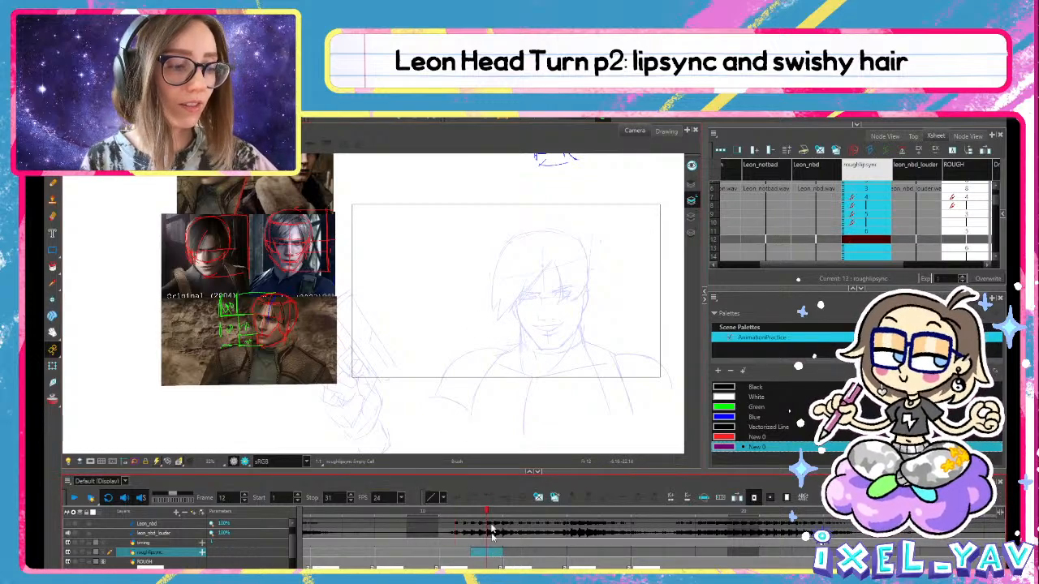
Transfer the mouth lines from the ROUGH drawing at frame 11 onto roughlipsync at frame 11
left_click(447, 564)
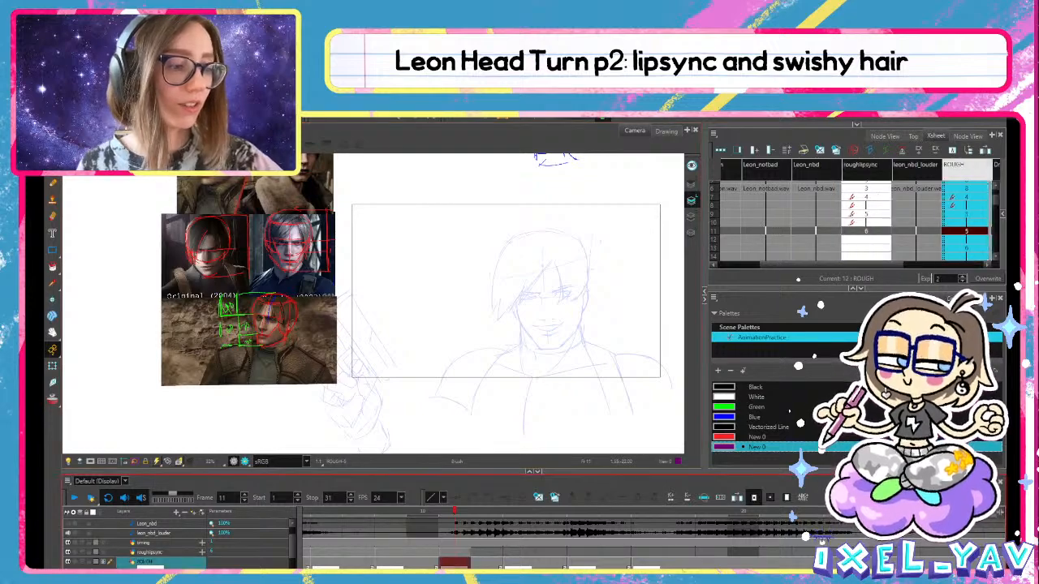
left_click_drag(565, 316, 577, 323)
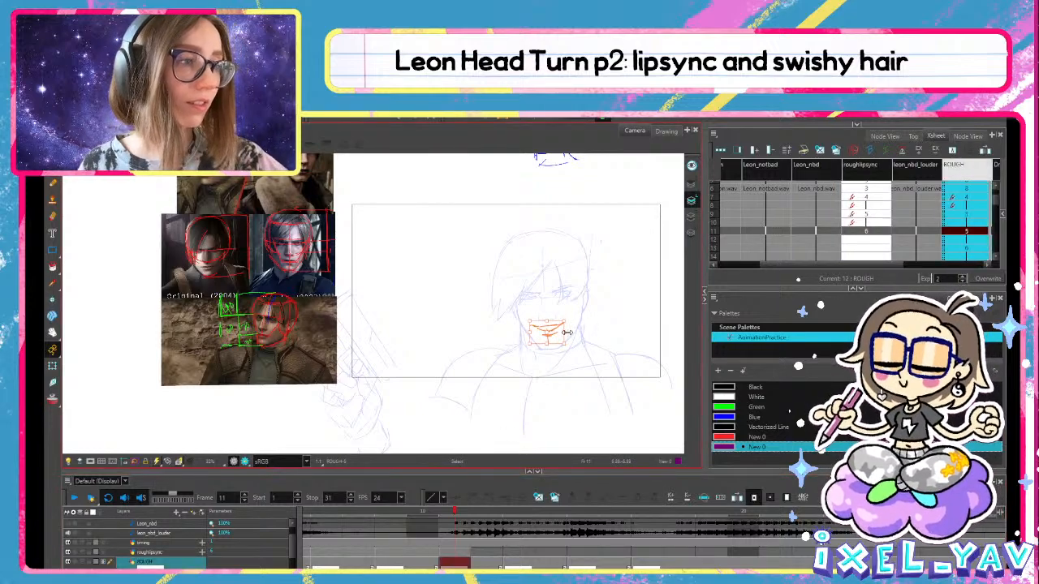
left_click(447, 552)
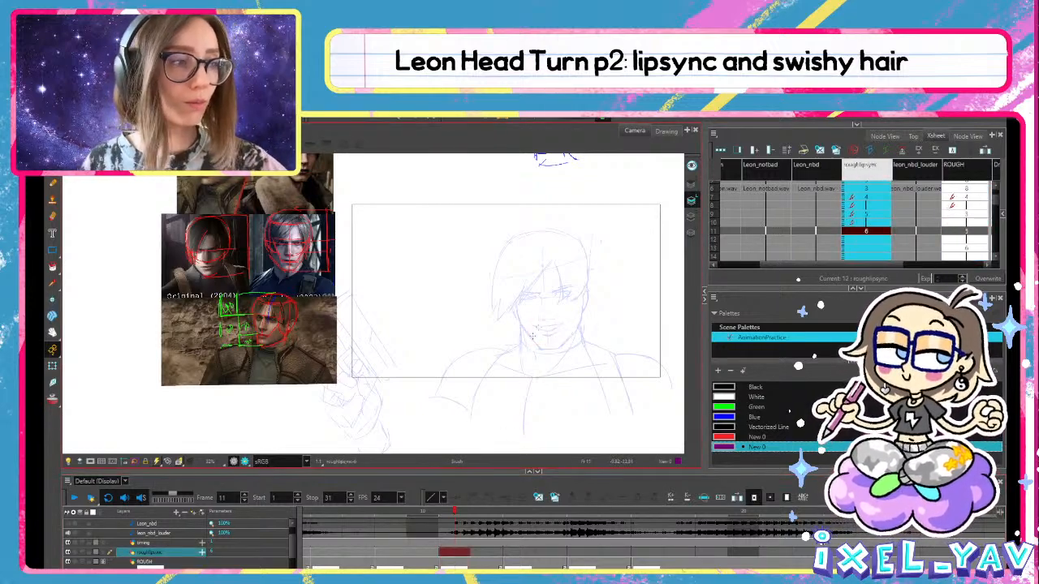
key("ctrl+v")
key("alt+b")
Select the unwanted lines around the transferred mouth at frame 11 and delete them
scroll(547, 380, "up", 1)
scroll(547, 380, "up", 1)
key("alt+s")
mouse_move(551, 314)
left_mouse_down()
mouse_move(575, 314)
mouse_move(541, 418)
mouse_move(515, 401)
left_mouse_up()
left_click(597, 306)
key("Delete")
Extend the frame 11 mouth's exposure on roughlipsync through frame 12
key("alt+b")
left_click(485, 555)
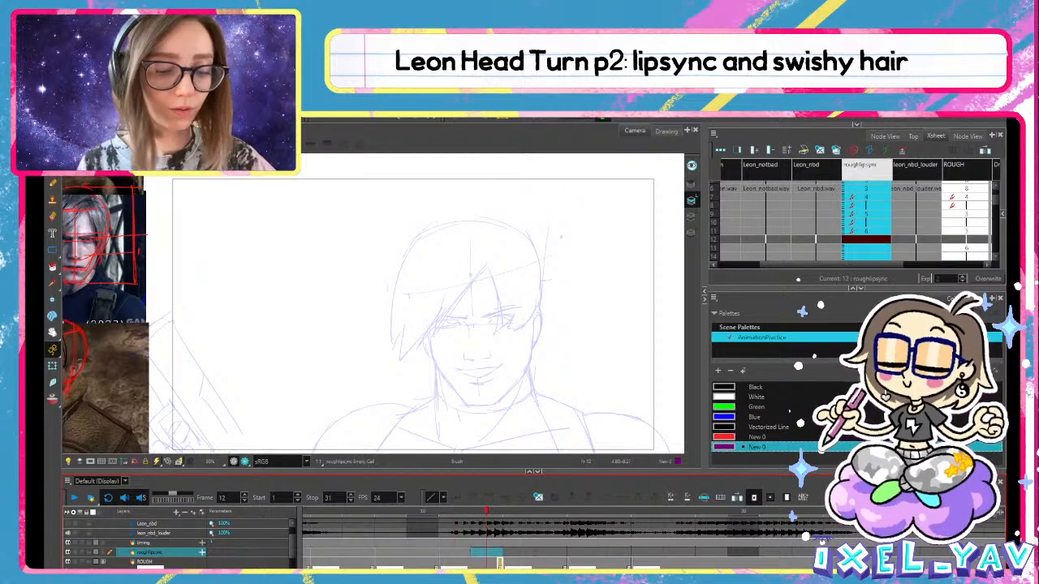
key("F5")
Draw a small open mouth with a lower lip line at frame 13 of roughlipsync
mouse_move(501, 524)
left_mouse_down()
mouse_move(441, 510)
mouse_move(519, 511)
left_mouse_up()
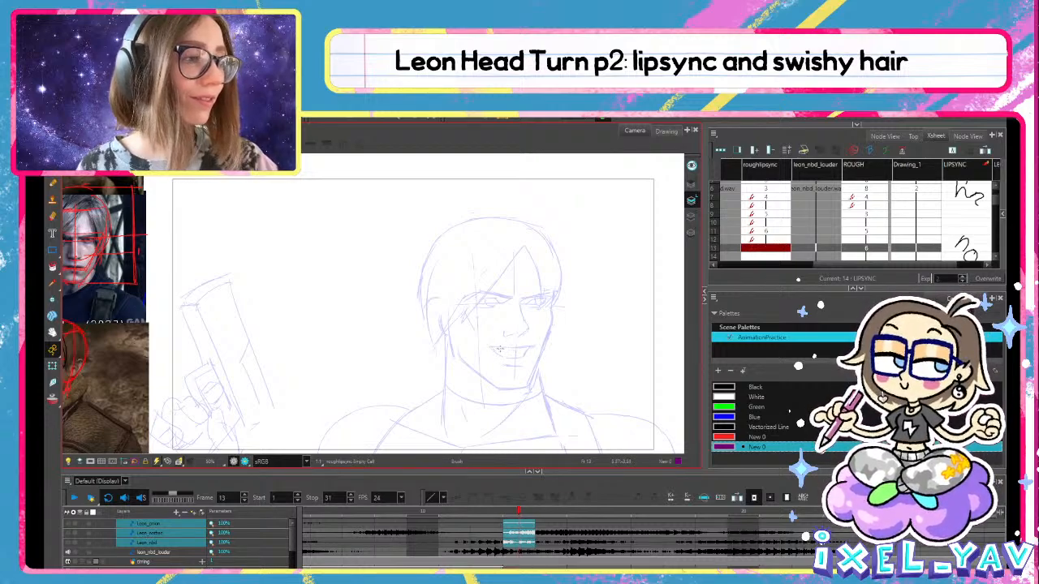
left_click_drag(492, 348, 513, 347)
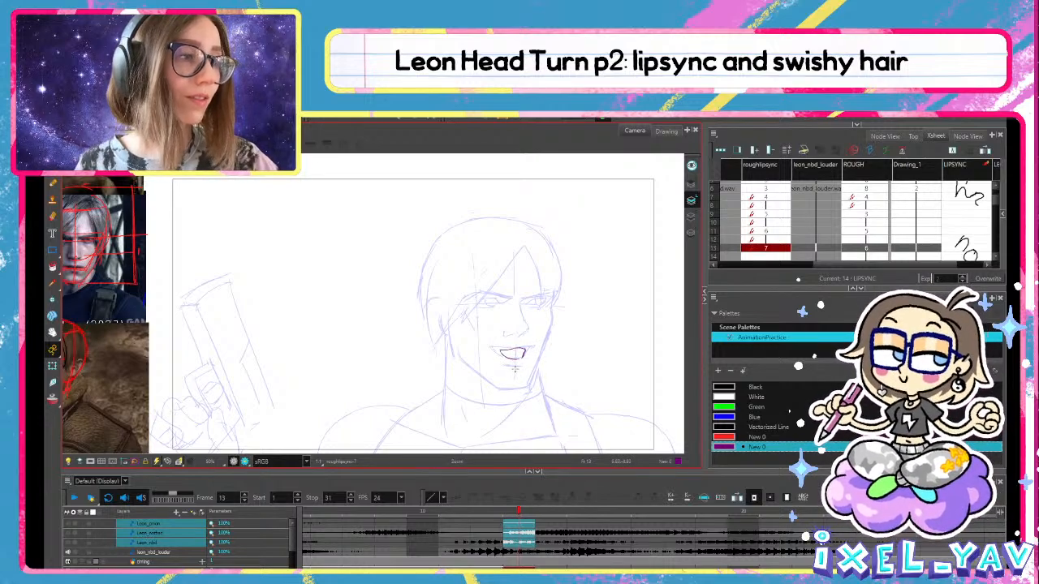
key("alt+z")
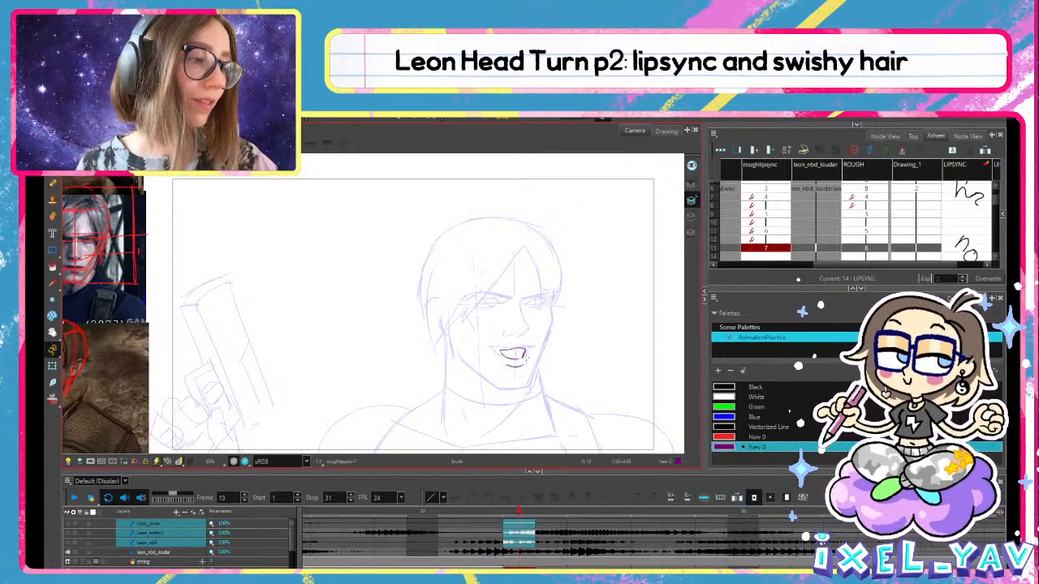
Draw a narrower, nearly closed mouth with a lower lip line at frame 15 of roughlipsync, undoing unsatisfactory strokes
mouse_move(511, 513)
left_mouse_down()
mouse_move(502, 515)
mouse_move(575, 505)
left_mouse_up()
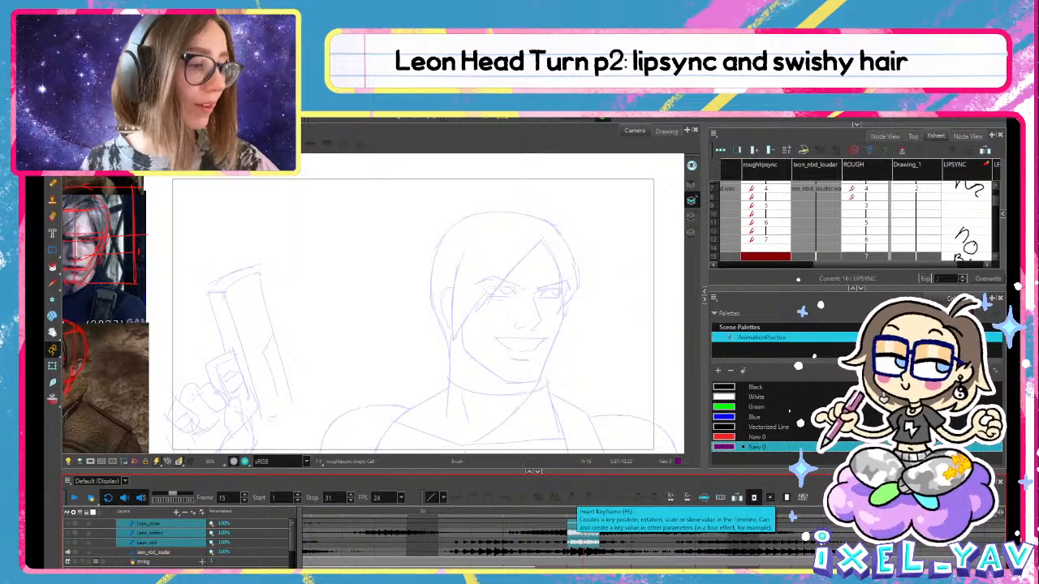
key("ctrl+z")
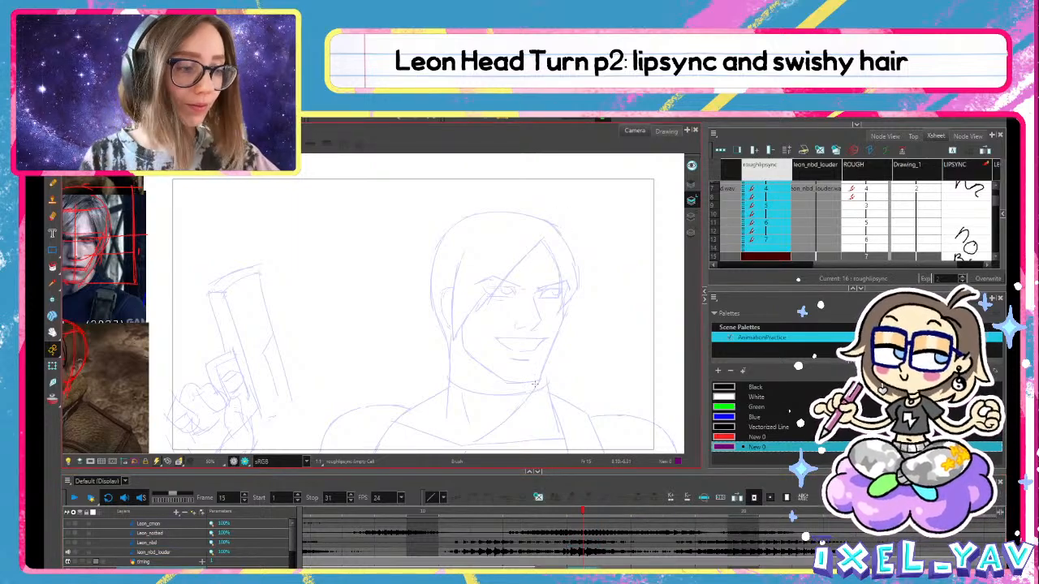
mouse_move(509, 342)
left_mouse_down()
mouse_move(542, 340)
mouse_move(524, 345)
mouse_move(536, 348)
left_mouse_up()
key("ctrl+z")
key("ctrl+z")
key("ctrl+z")
mouse_move(579, 513)
left_mouse_down()
mouse_move(462, 513)
mouse_move(499, 535)
mouse_move(582, 517)
left_mouse_up()
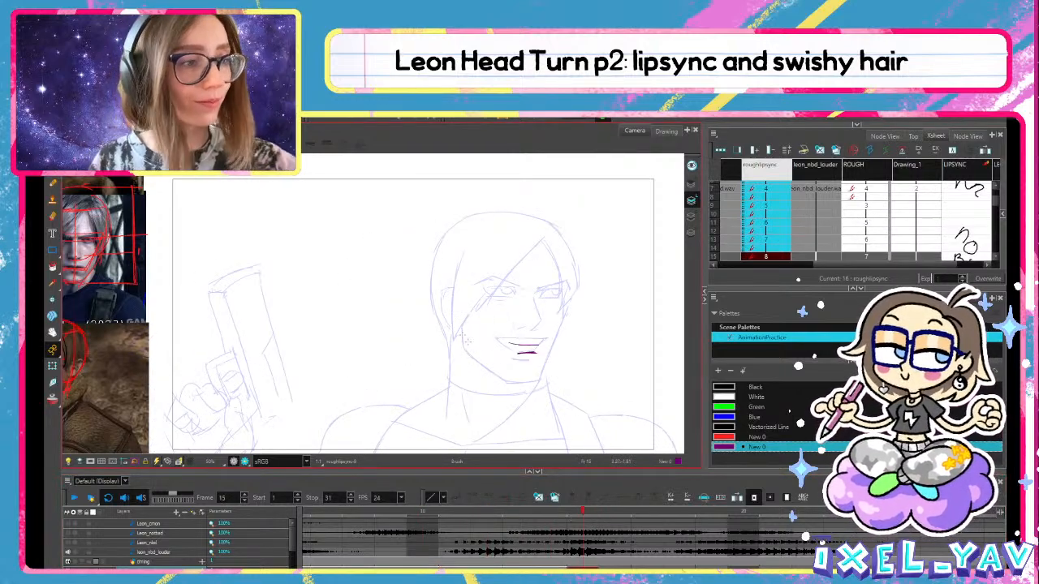
Try jaw line strokes along Leon's face at frames 15 and 14 of roughlipsync
left_click_drag(461, 347, 514, 377)
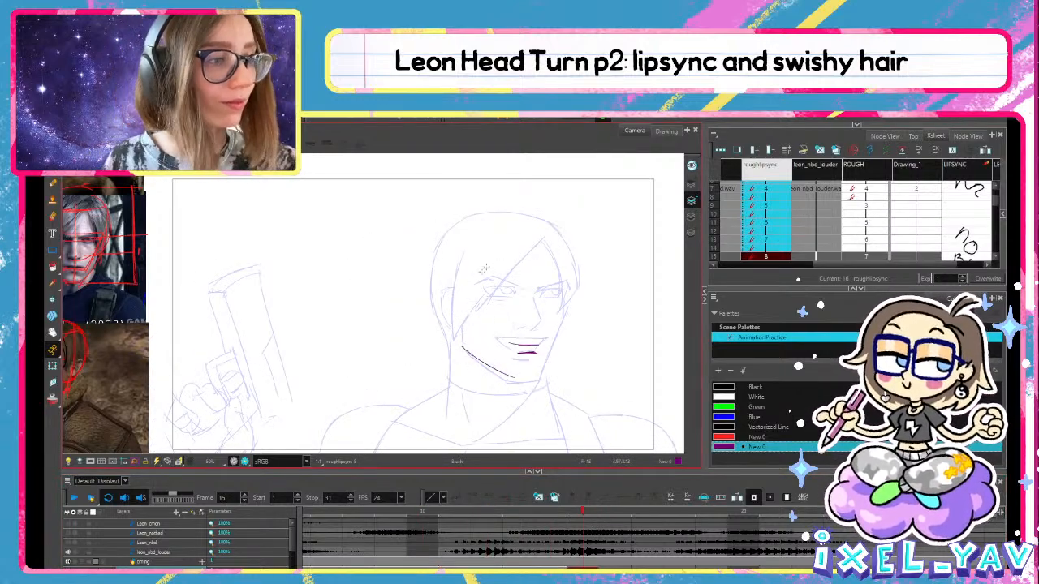
key("ctrl+z")
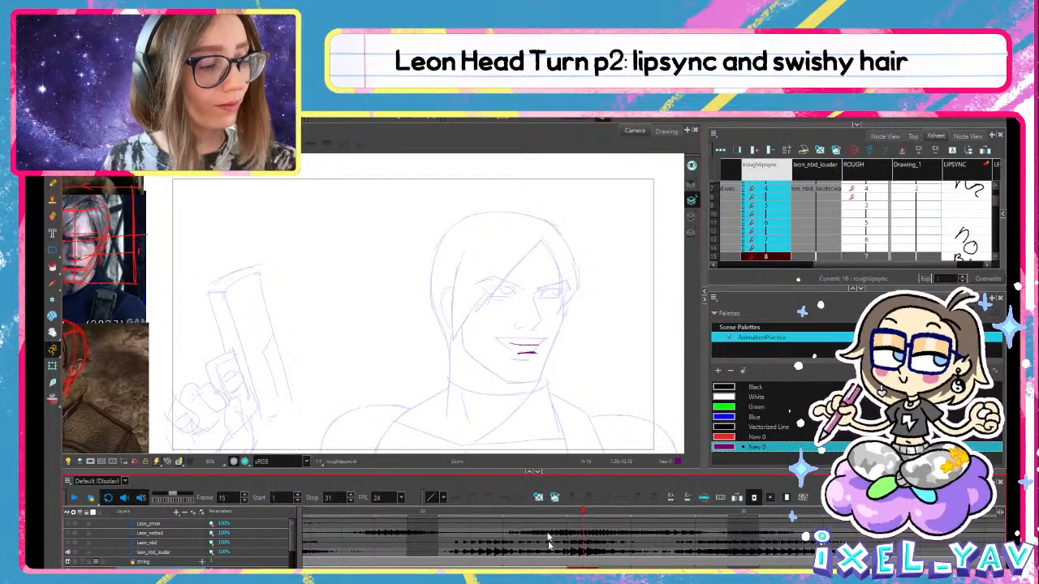
left_click(549, 539)
left_click_drag(449, 324, 456, 359)
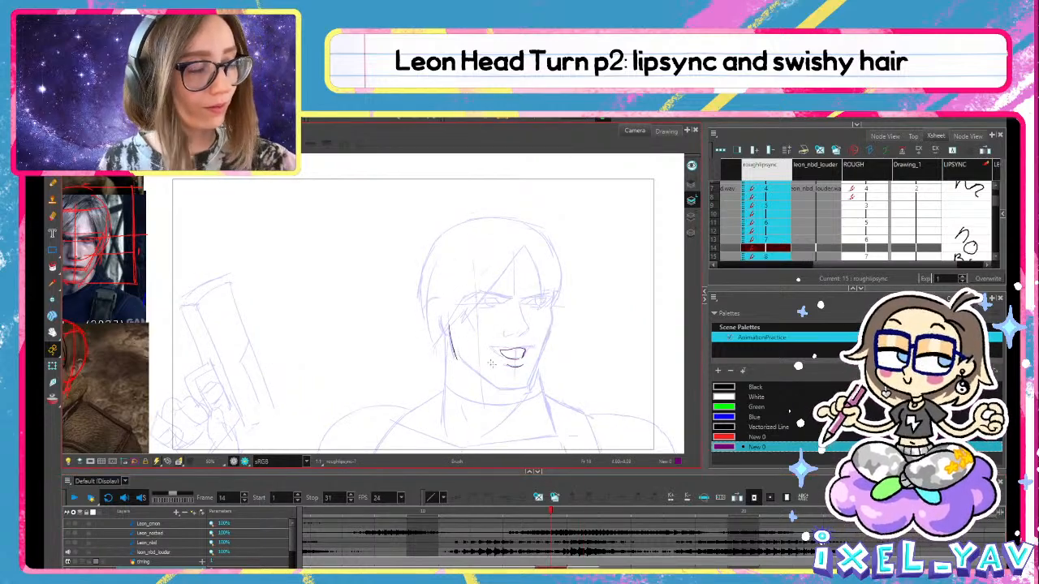
key("ctrl+z")
Draw a jaw line from the cheek around the chin to the far side of the face at frame 13 of roughlipsync
left_click(487, 511)
left_click(519, 511)
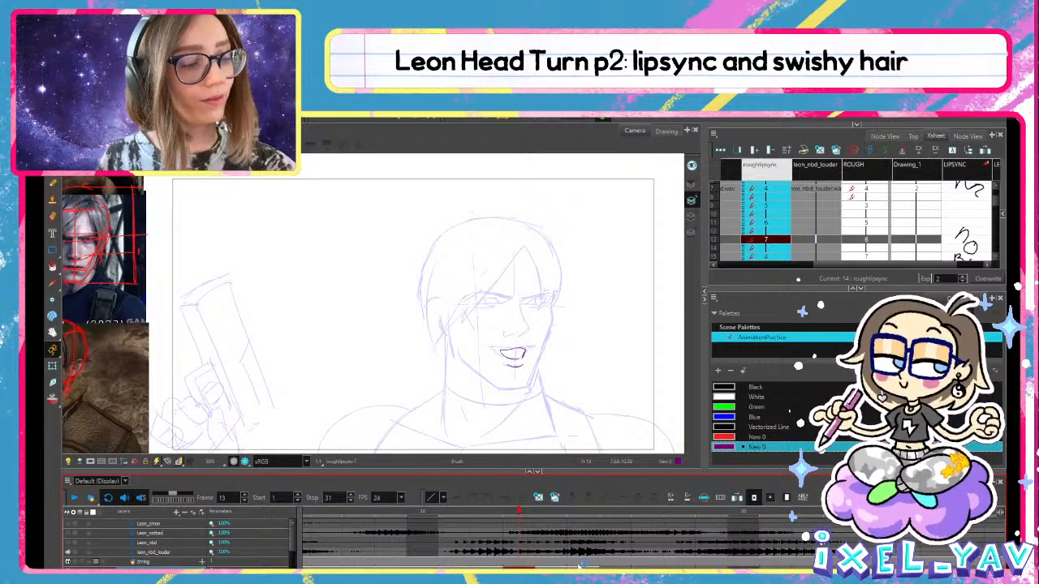
mouse_move(454, 356)
left_mouse_down()
mouse_move(496, 391)
mouse_move(472, 368)
mouse_move(491, 389)
mouse_move(528, 388)
mouse_move(531, 362)
mouse_move(530, 388)
mouse_move(541, 352)
left_mouse_up()
key("ctrl+z")
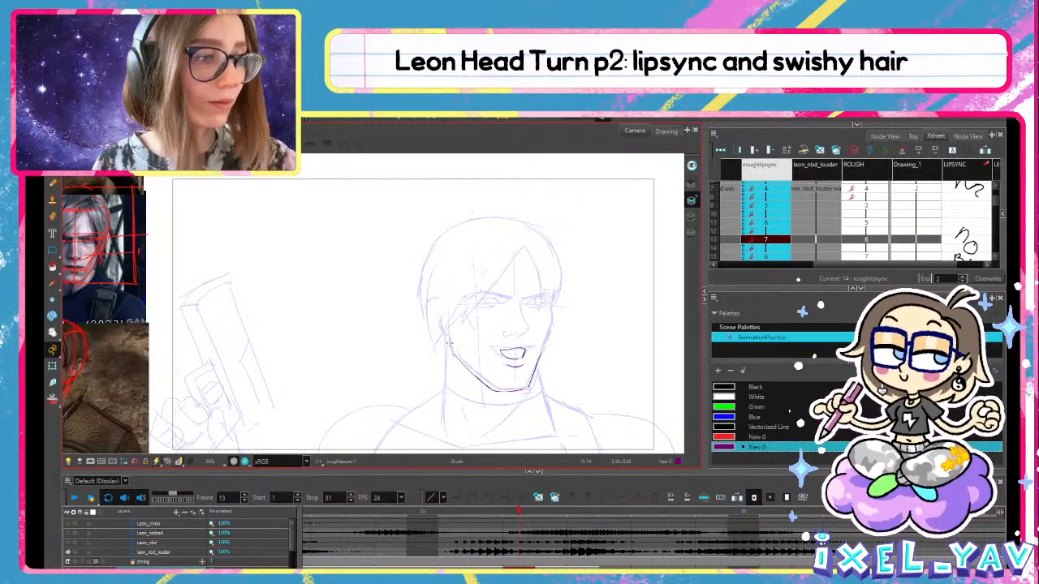
mouse_move(451, 331)
left_mouse_down()
mouse_move(450, 346)
mouse_move(479, 376)
left_mouse_up()
key("ctrl+z")
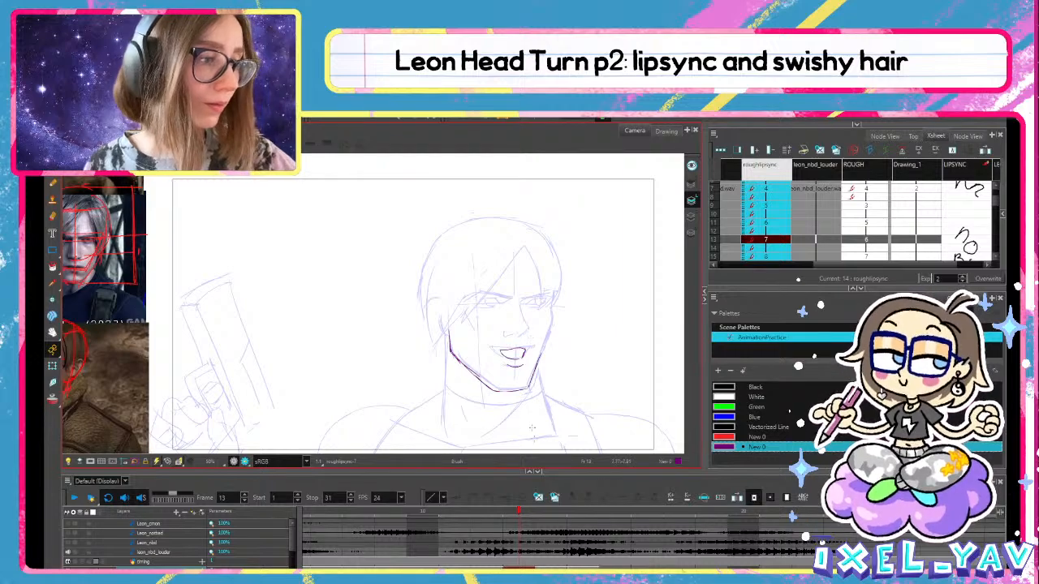
Select and adjust the jaw and chin strokes at frame 13 of roughlipsync
key("alt+s")
left_click(498, 392)
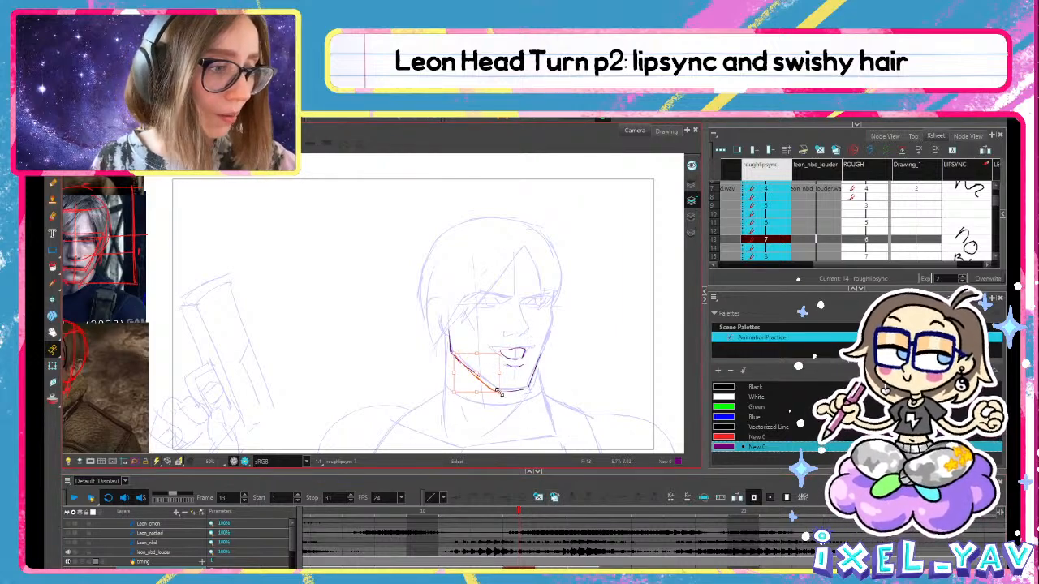
left_click_drag(499, 393, 536, 374)
left_click(513, 391)
key("alt+b")
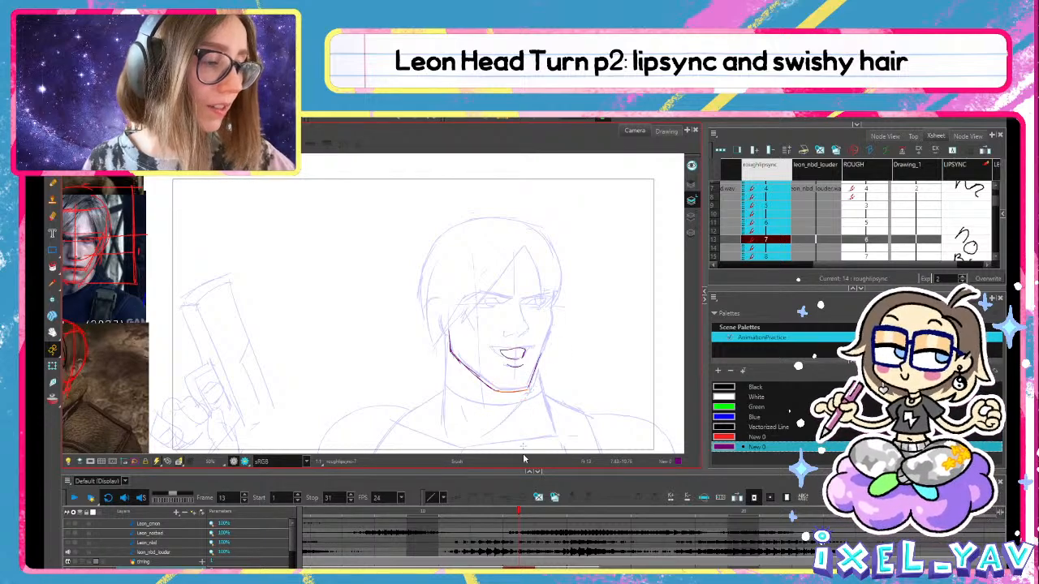
Draw an open, smiling mouth with a teeth line over the ROUGH grin at frame 17 of roughlipsync
left_click_drag(515, 511, 643, 510)
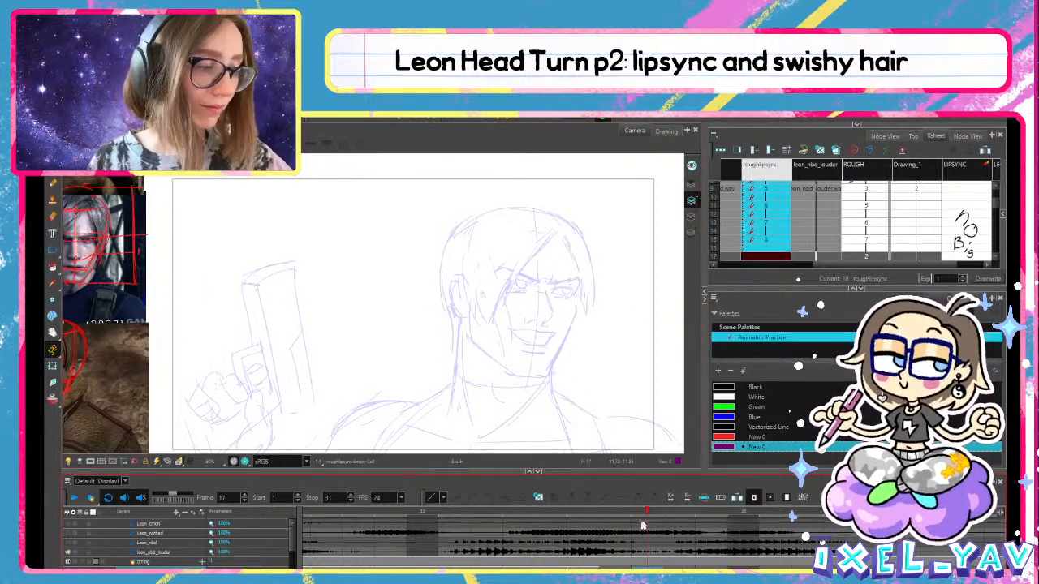
left_click(627, 565)
left_click_drag(618, 516, 635, 528)
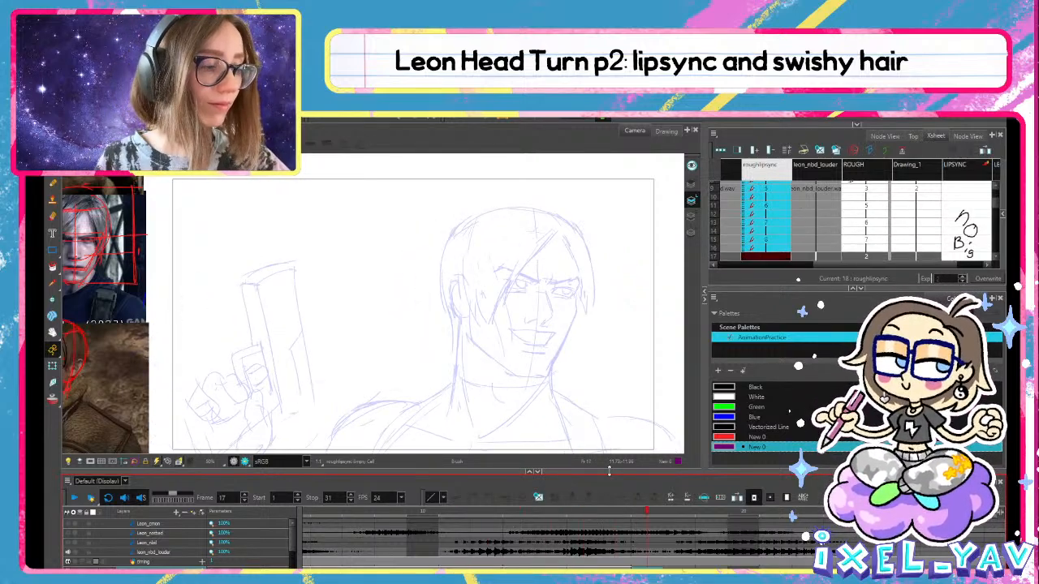
left_click_drag(513, 330, 521, 335)
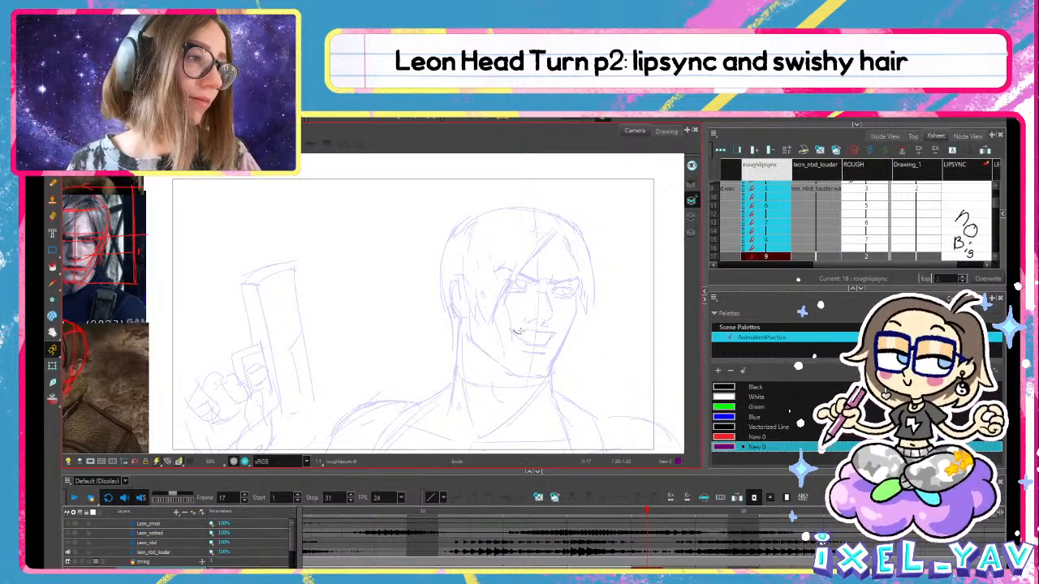
key("ctrl+z")
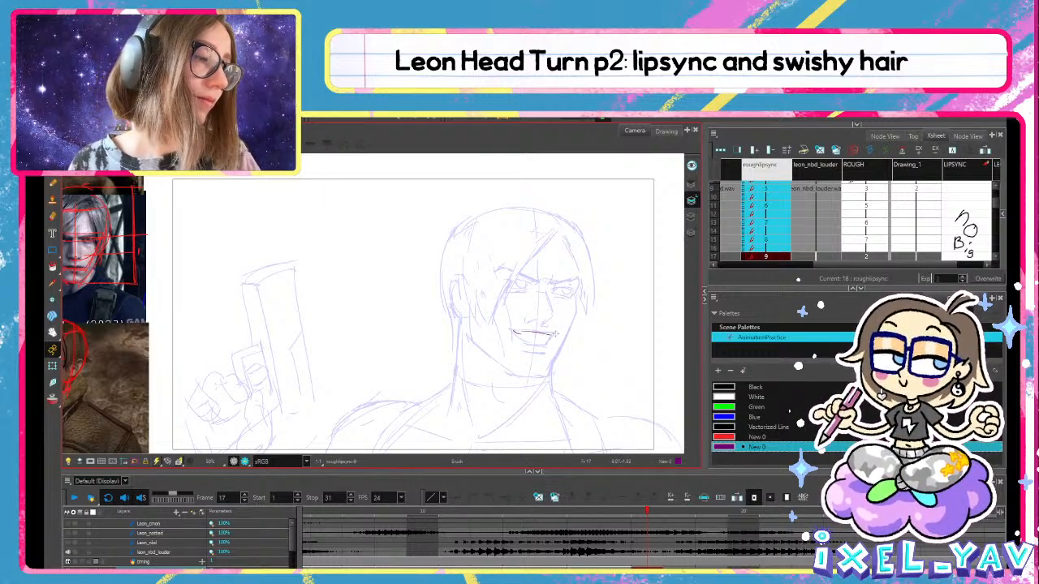
mouse_move(520, 339)
left_mouse_down()
mouse_move(549, 344)
mouse_move(549, 332)
left_mouse_up()
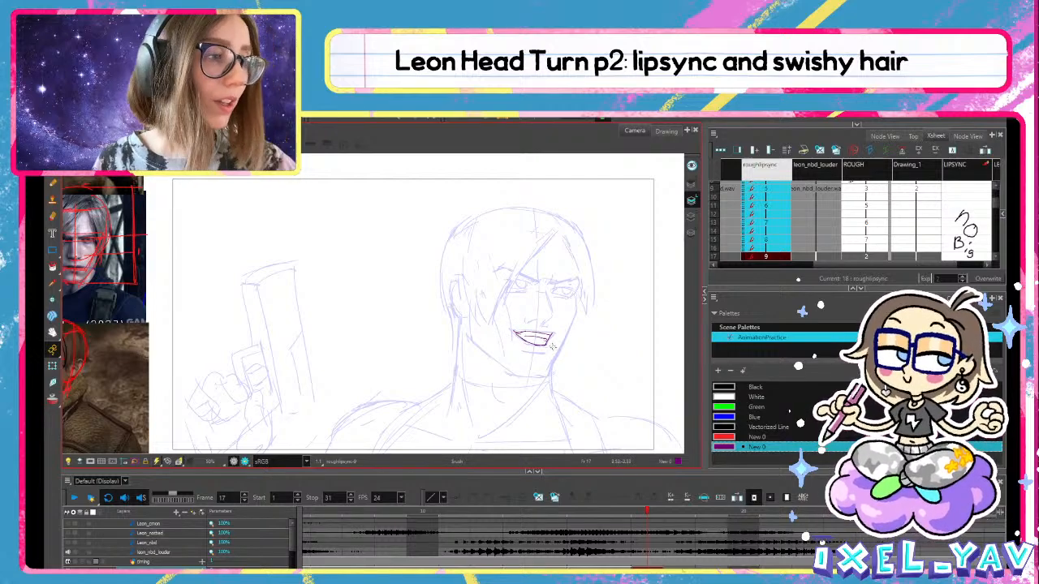
Select the open mouth strokes at frame 17 of roughlipsync and adjust their shape and placement over the ROUGH grin
key("alt+s")
left_click_drag(557, 327, 564, 325)
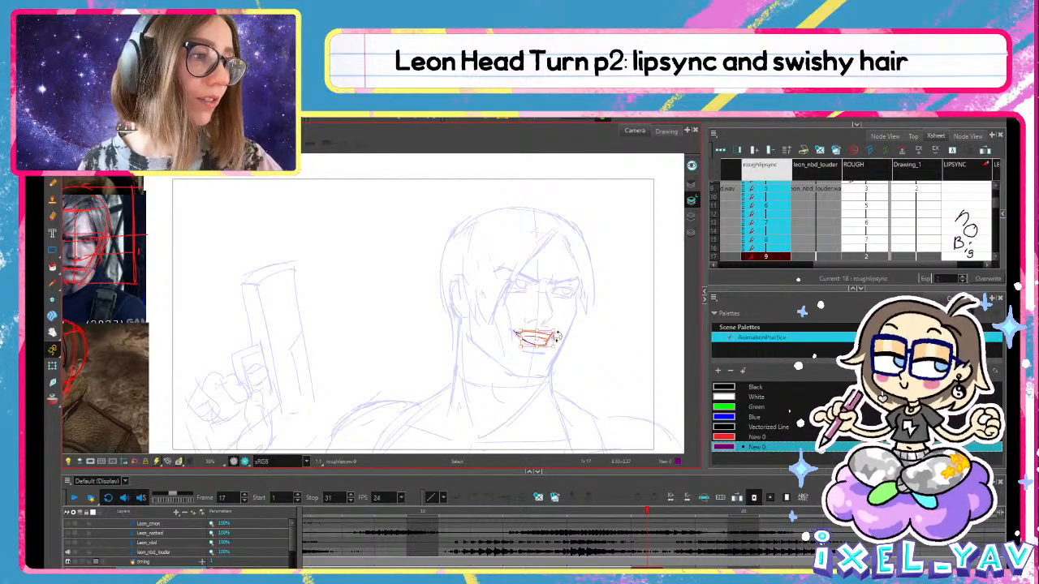
key("alt+b")
scroll(557, 336, "up", 2)
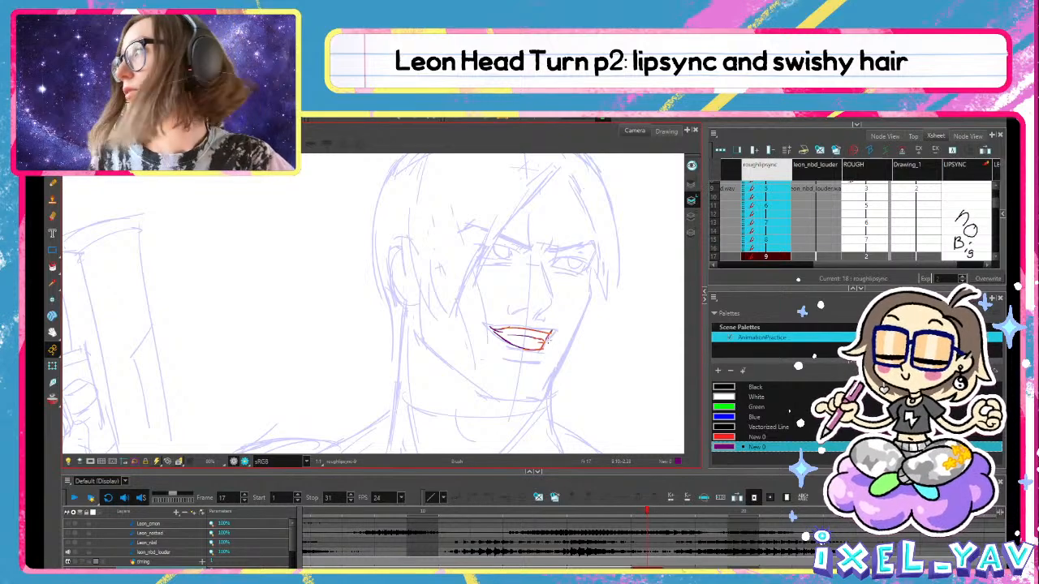
left_click_drag(505, 343, 550, 333)
key("ctrl+z")
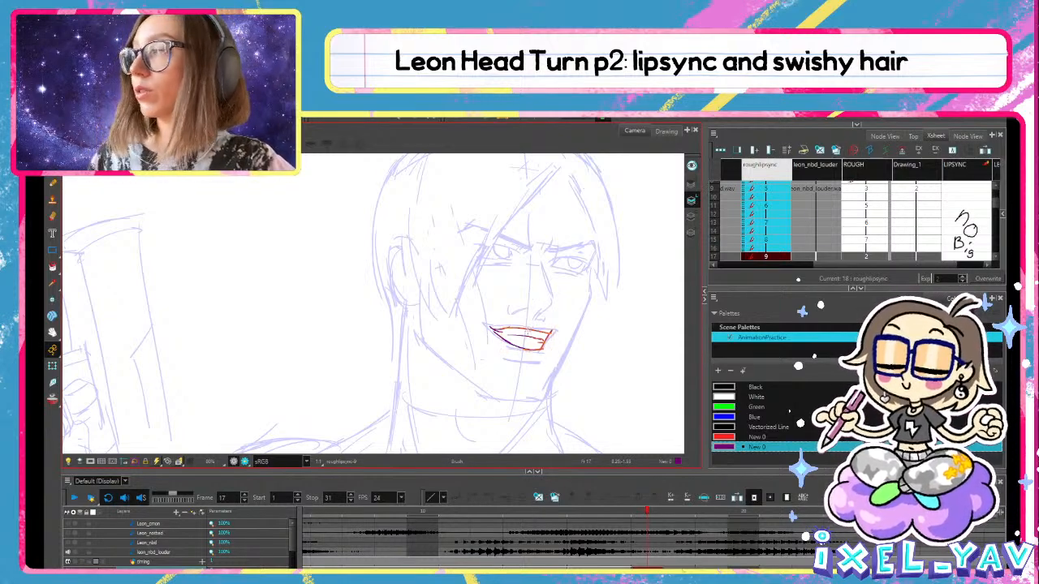
key("alt+s")
mouse_move(508, 374)
left_mouse_down()
mouse_move(490, 315)
mouse_move(560, 321)
left_mouse_up()
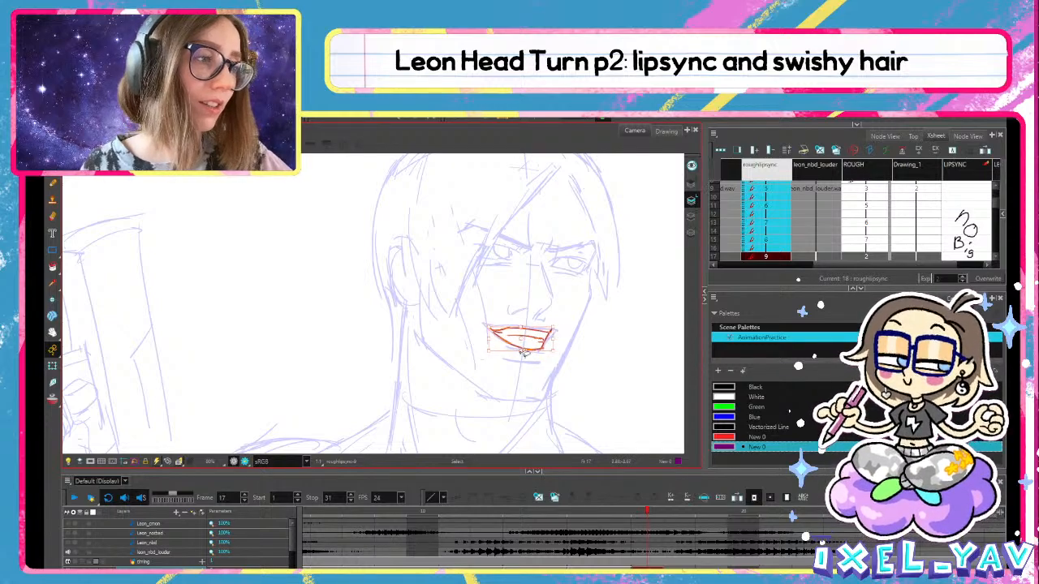
key("alt+b")
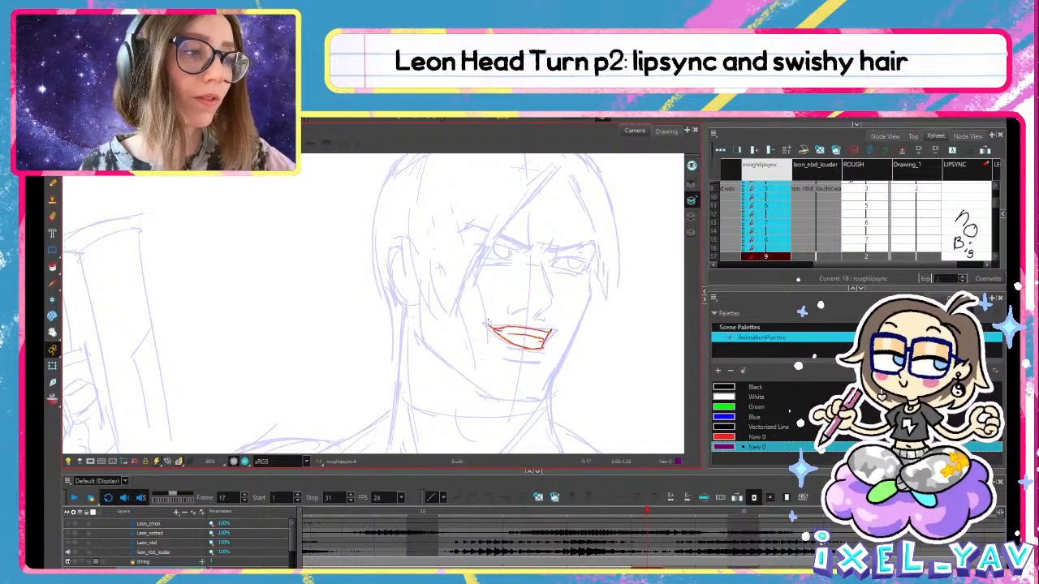
Try a new line across the inside of the open mouth at frame 17 of roughlipsync
key("alt+s")
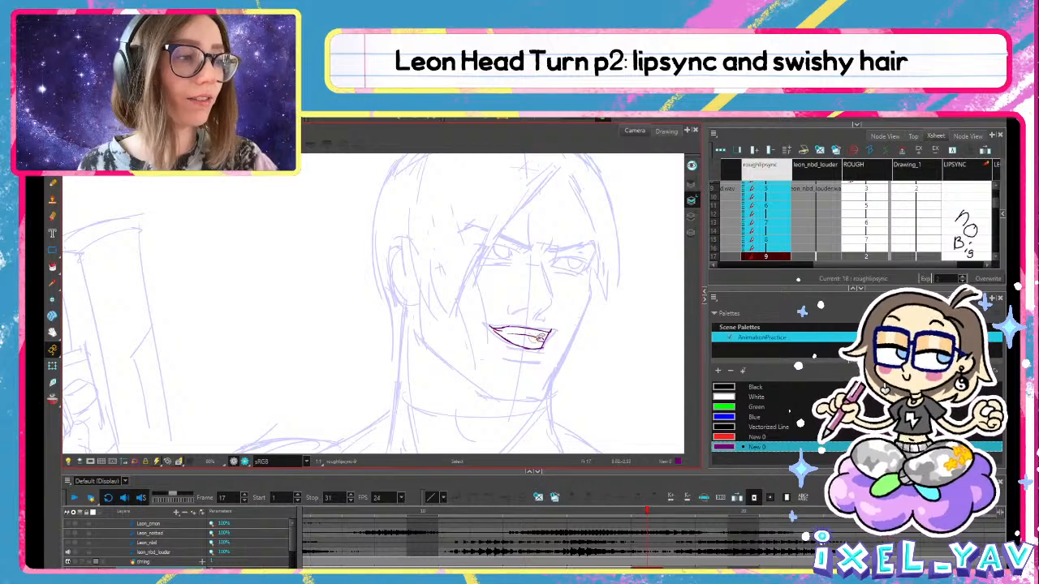
key("alt+b")
left_click_drag(503, 332, 542, 336)
key("ctrl+z")
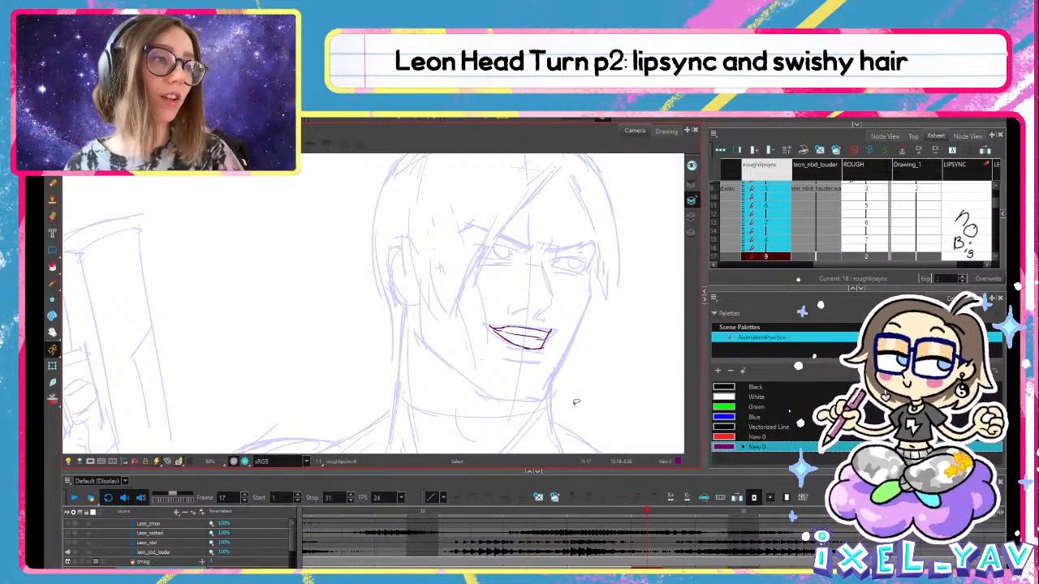
Refine the upper lip and teeth strokes of the frame 17 mouth, comparing it with the neighbouring frames
scroll(576, 341, "down", 2)
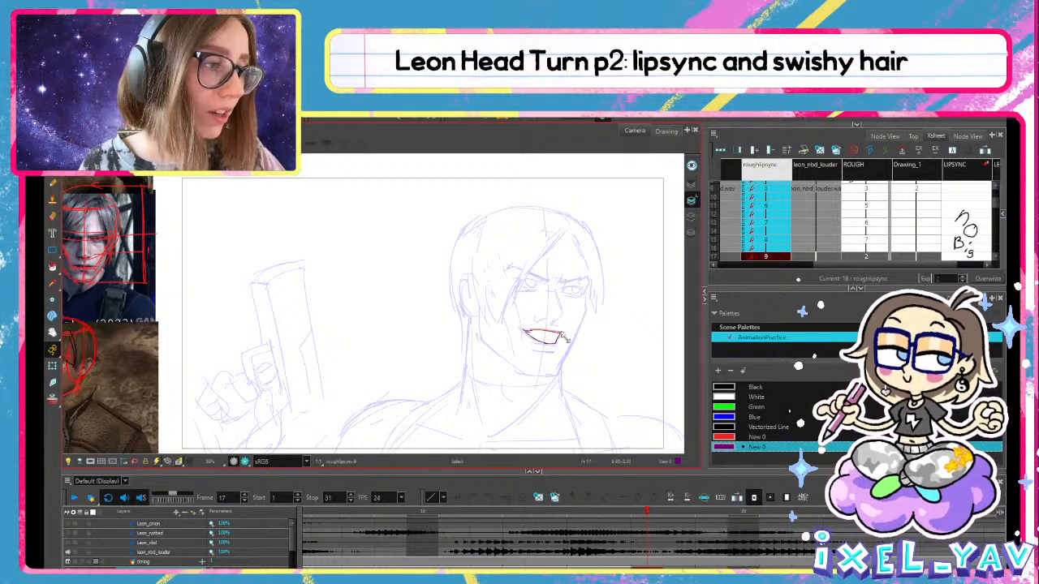
key("alt+b")
key(".")
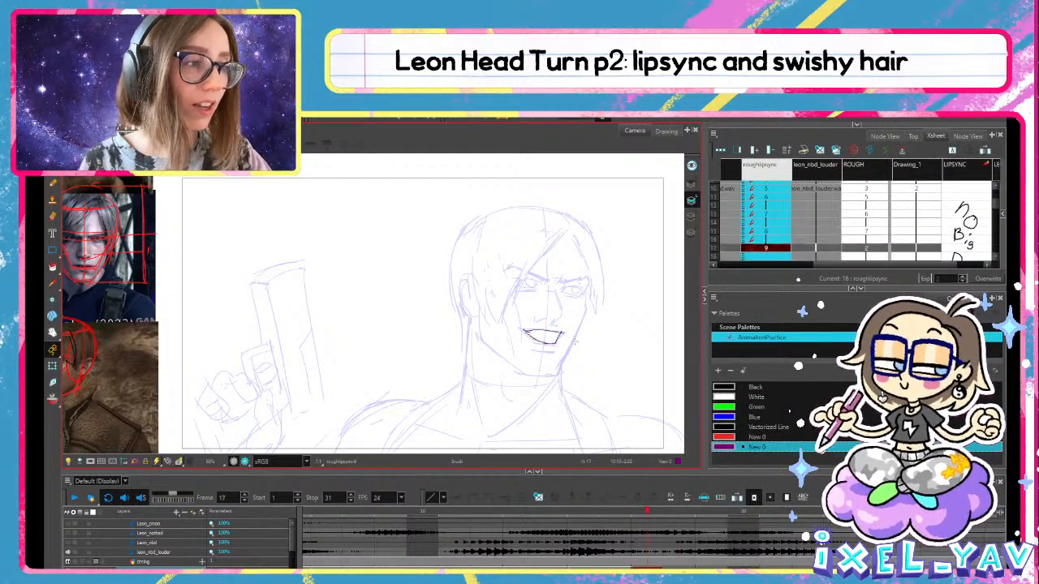
key(".")
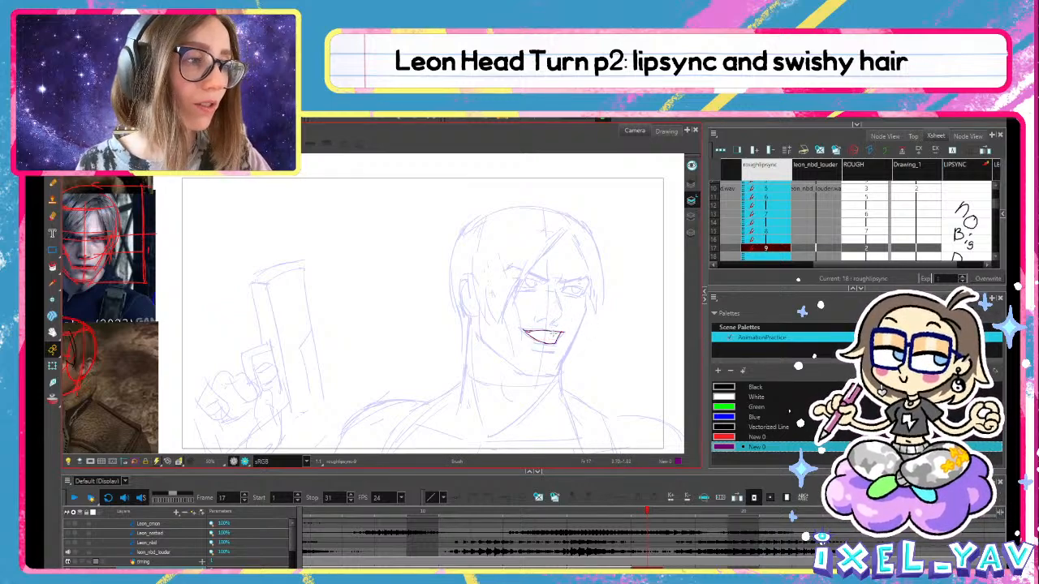
left_click(551, 322)
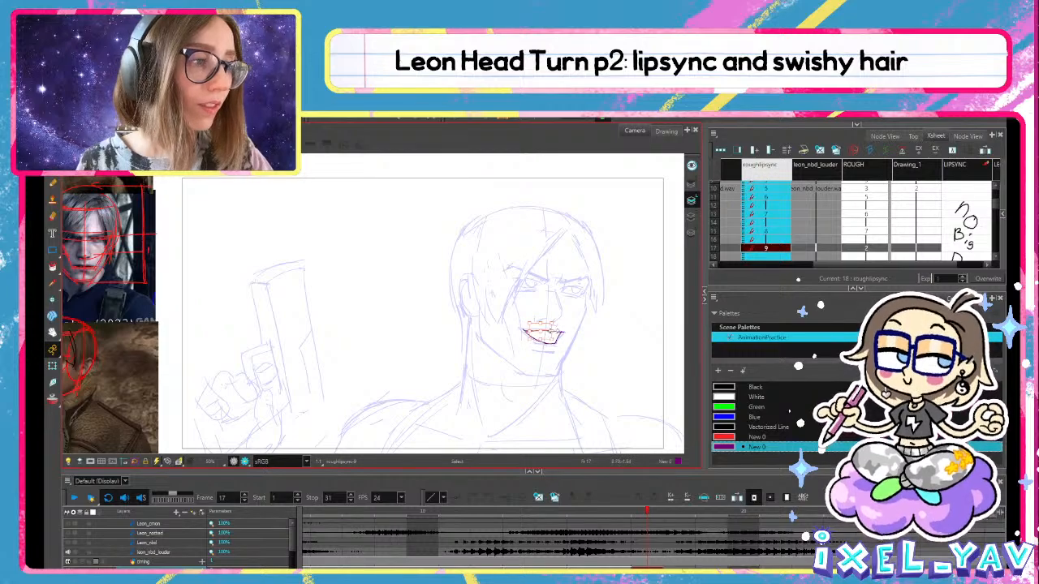
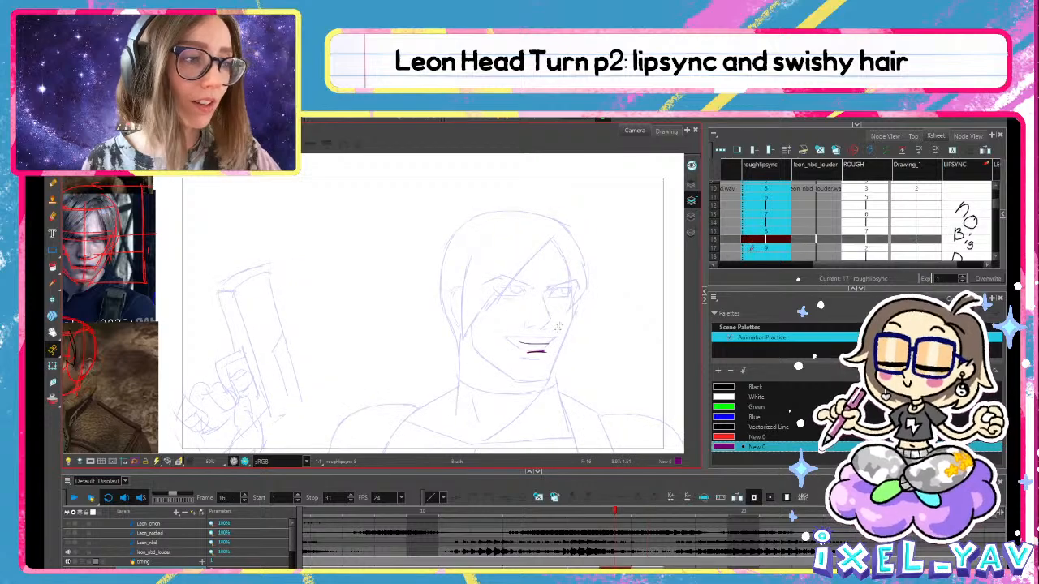
key(".")
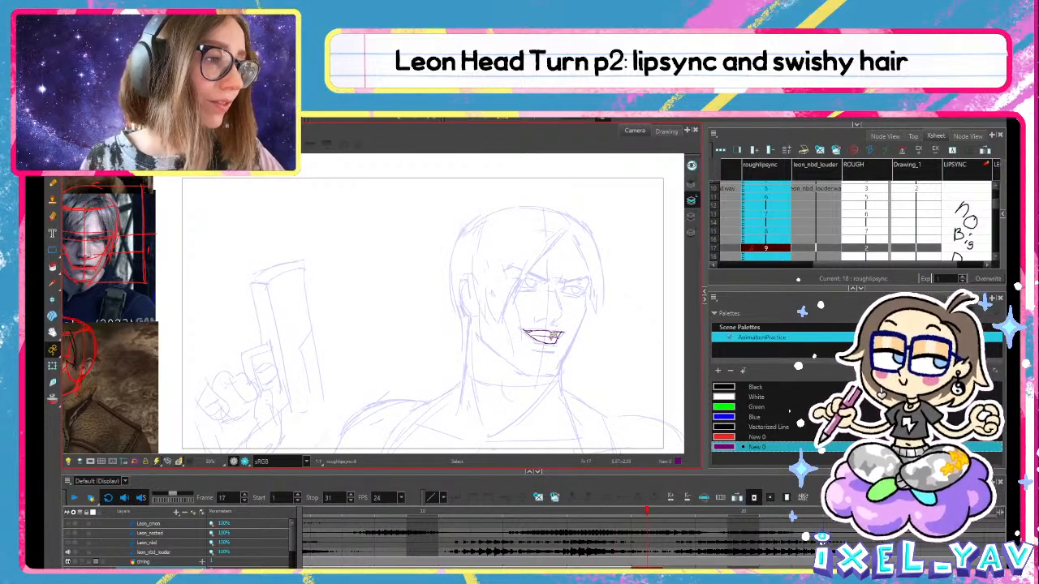
left_click(551, 341)
Draw a short lower lip line beneath the mouth at frame 17 of roughlipsync and adjust its placement
key("alt+b")
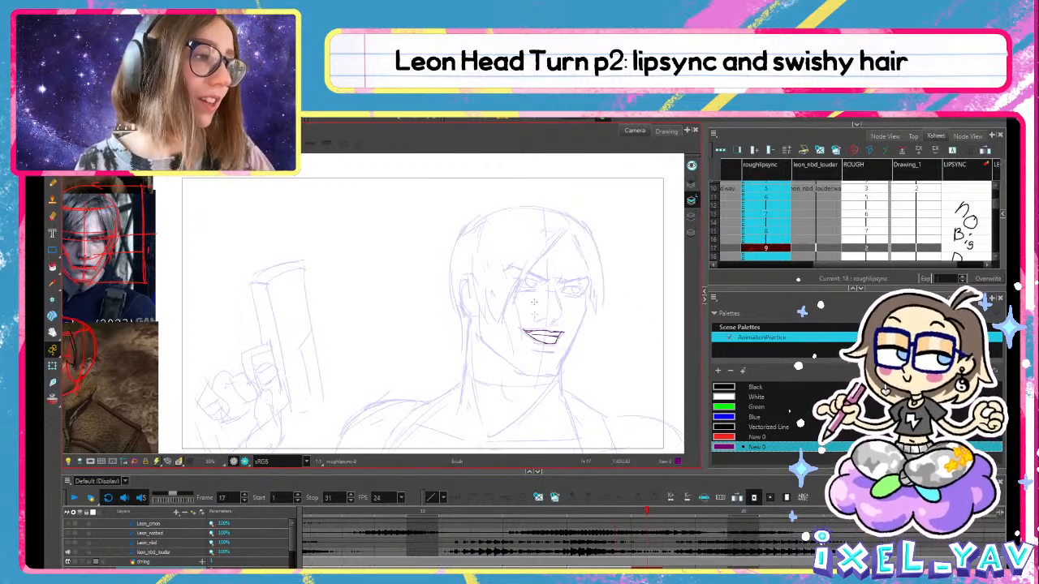
left_click_drag(532, 349, 545, 352)
key(".")
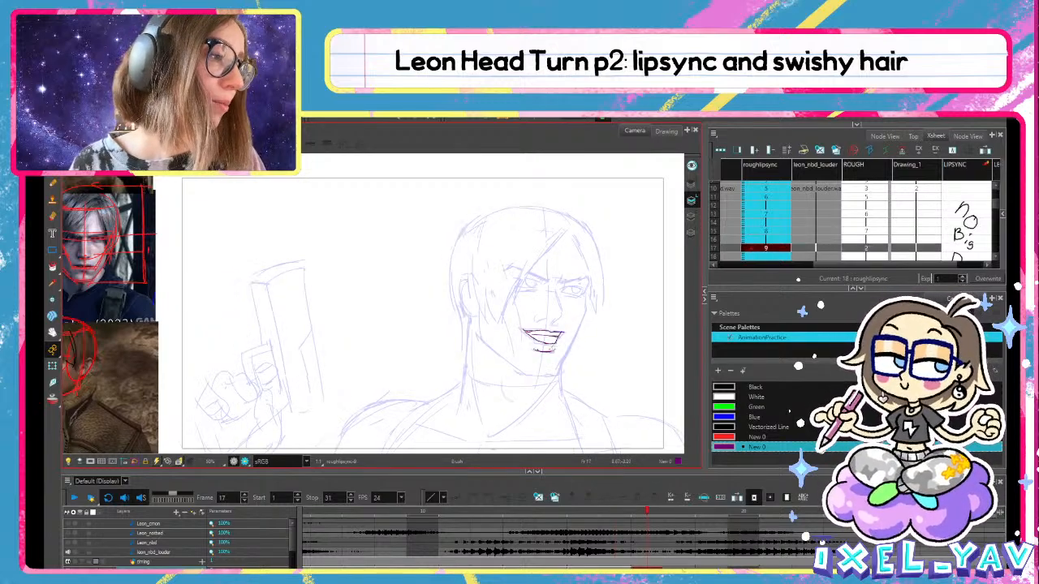
key("alt+s")
left_click(546, 350)
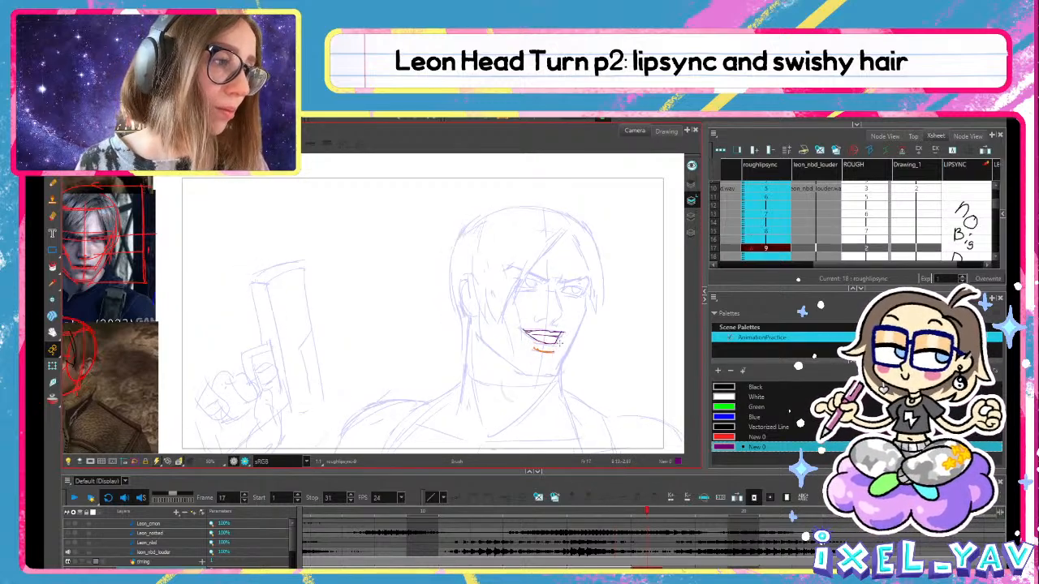
key("alt+s")
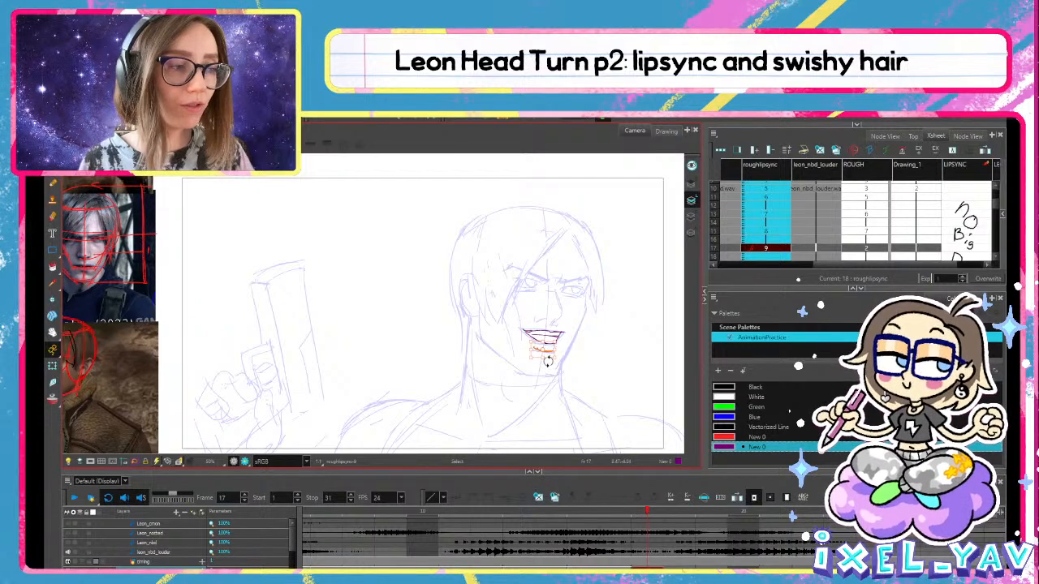
left_click_drag(562, 337, 562, 338)
key(".")
key(".")
key(".")
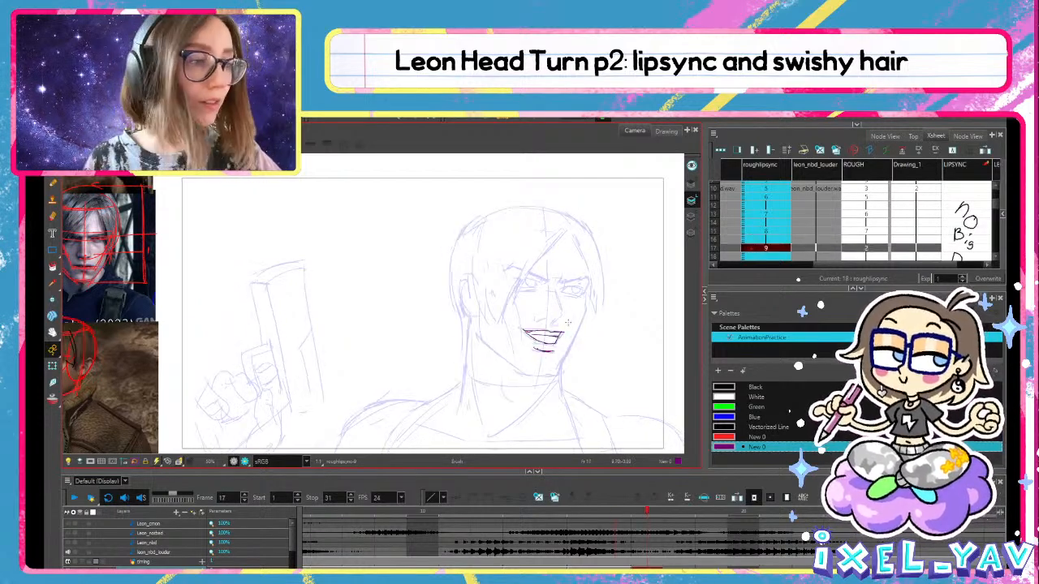
Extend the frame 17 mouth drawing through frame 18 of roughlipsync
left_click(685, 544)
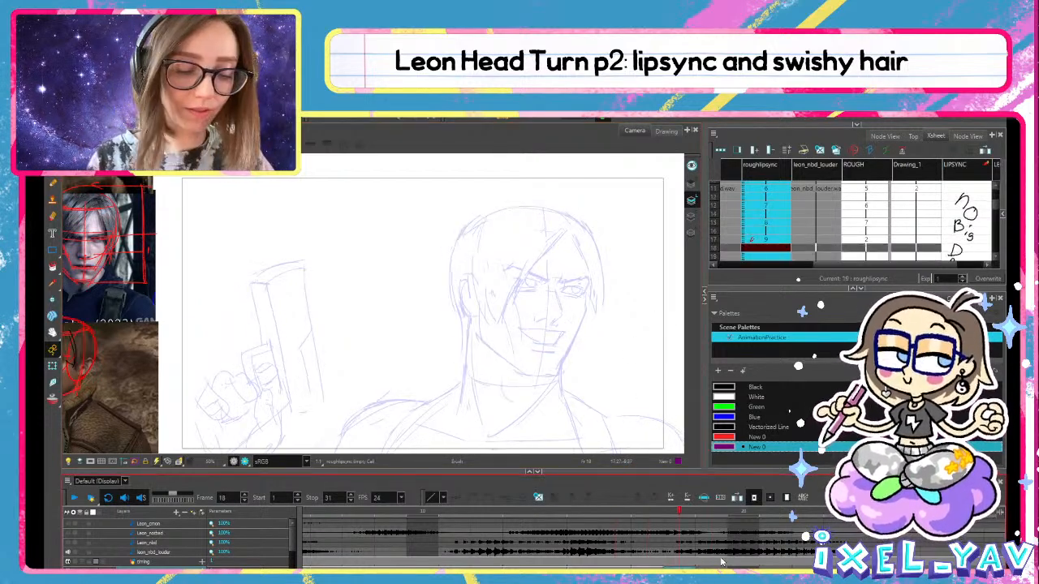
key("F5")
mouse_move(649, 515)
left_mouse_down()
mouse_move(577, 520)
mouse_move(670, 508)
mouse_move(635, 518)
mouse_move(654, 511)
left_mouse_up()
Rework the inner mouth, lower lip and mouth corner strokes at frame 17 of roughlipsync
key("alt+s")
left_click(544, 332)
key("Delete")
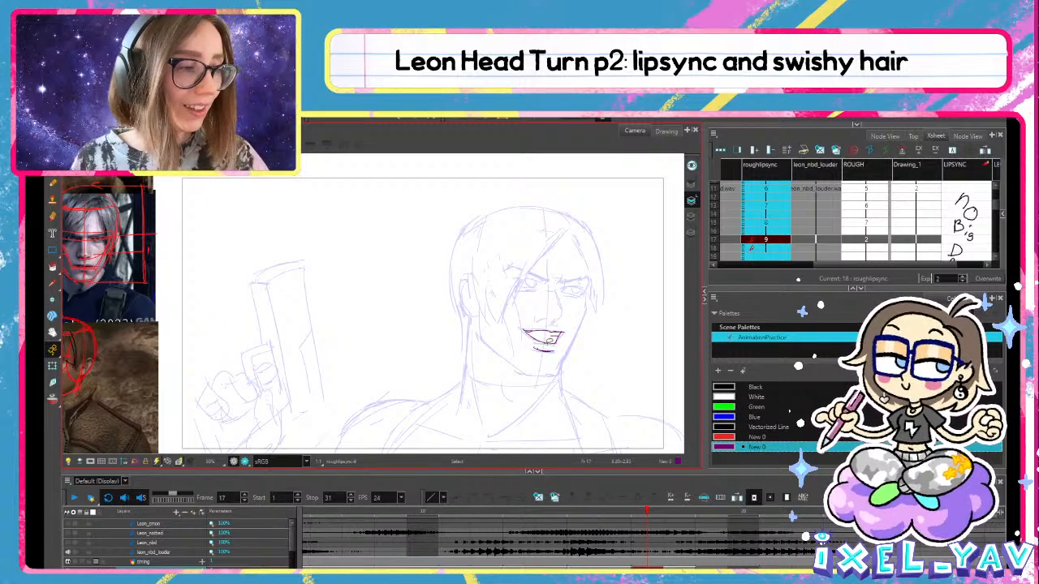
left_click(557, 333)
left_click(552, 342)
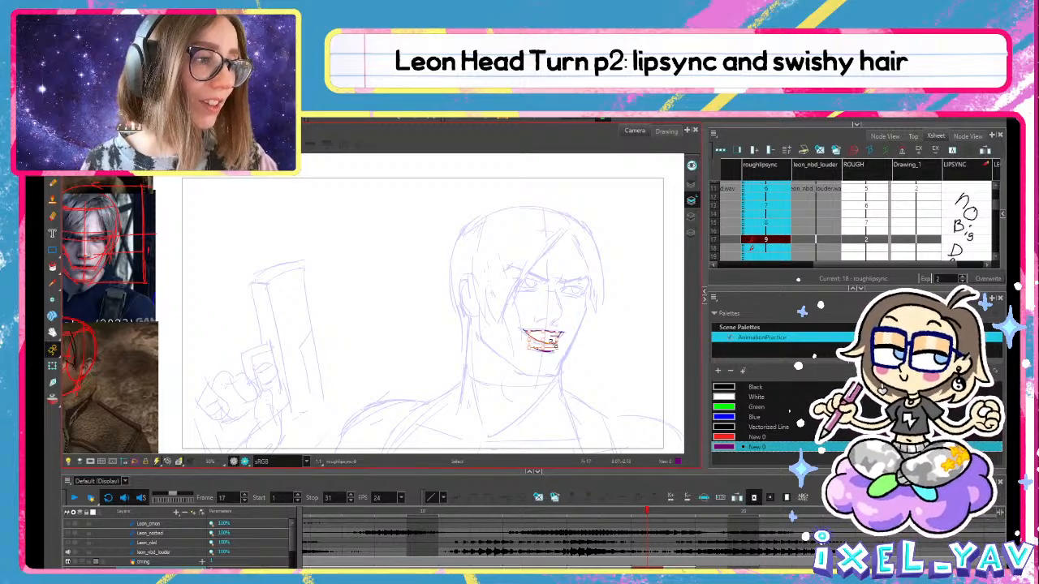
left_click_drag(544, 349, 545, 344)
left_click(593, 331)
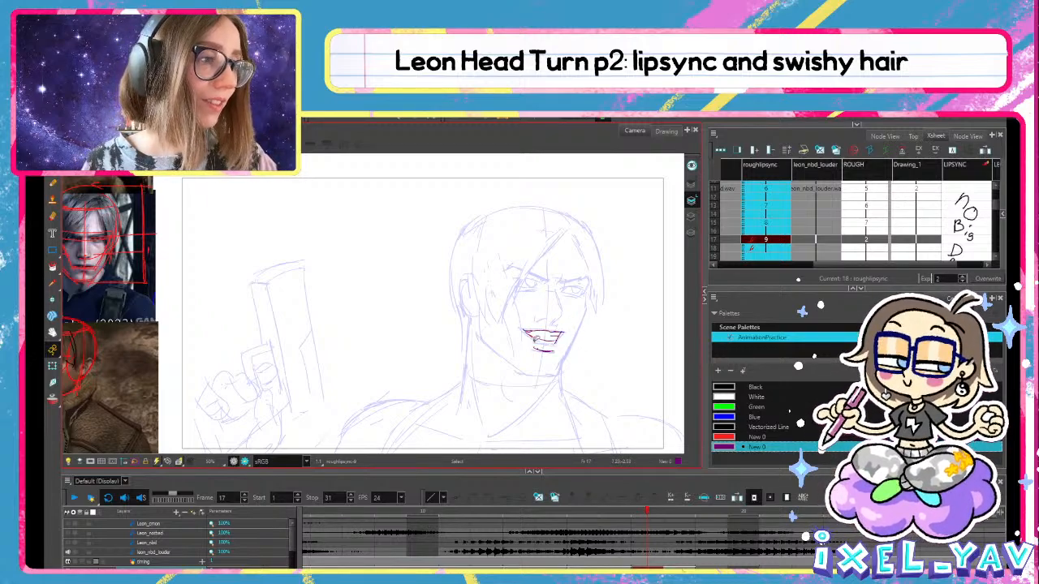
left_click(560, 336)
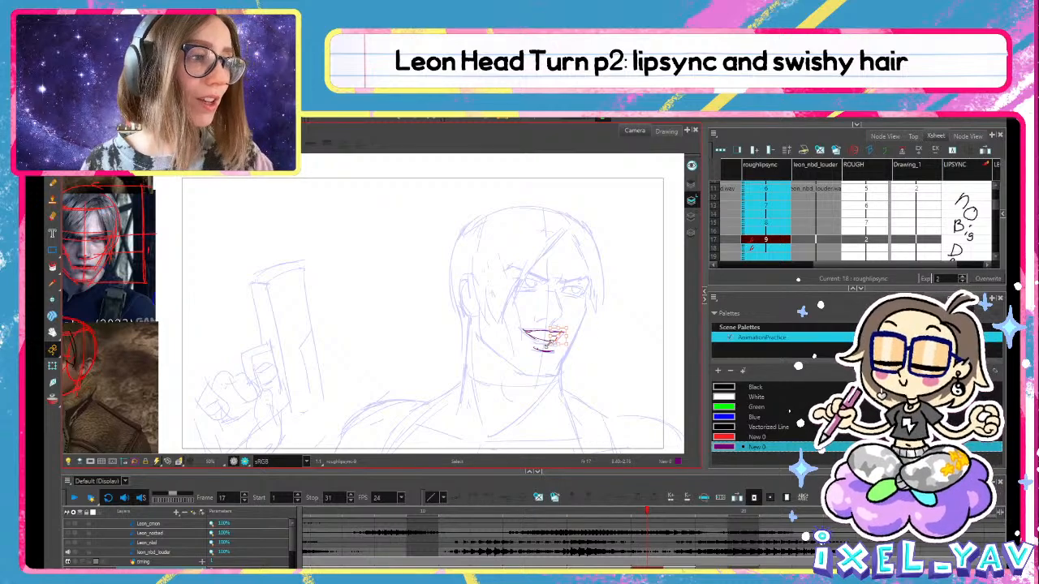
key("alt+b")
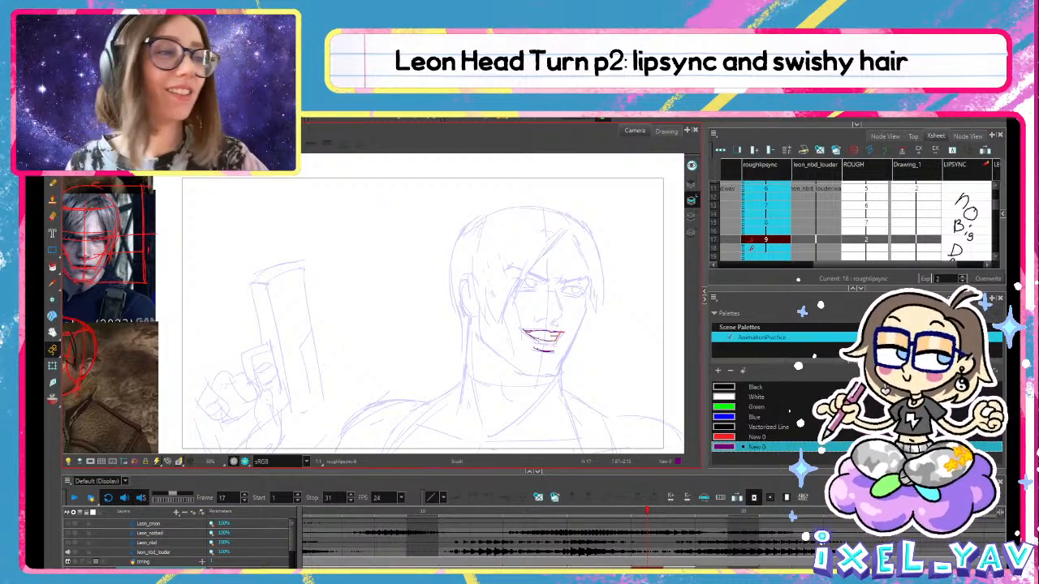
Check the mouth across frames 17 and 18, and create an empty drawing at frame 19 of roughlipsync
key(".")
key(".")
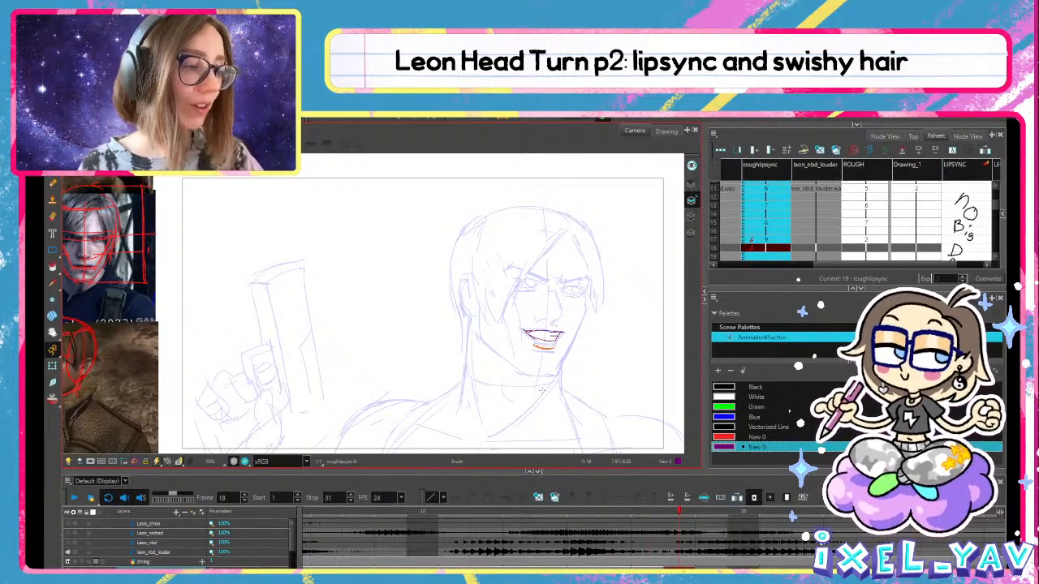
key(".")
key(".")
key(".")
key(".")
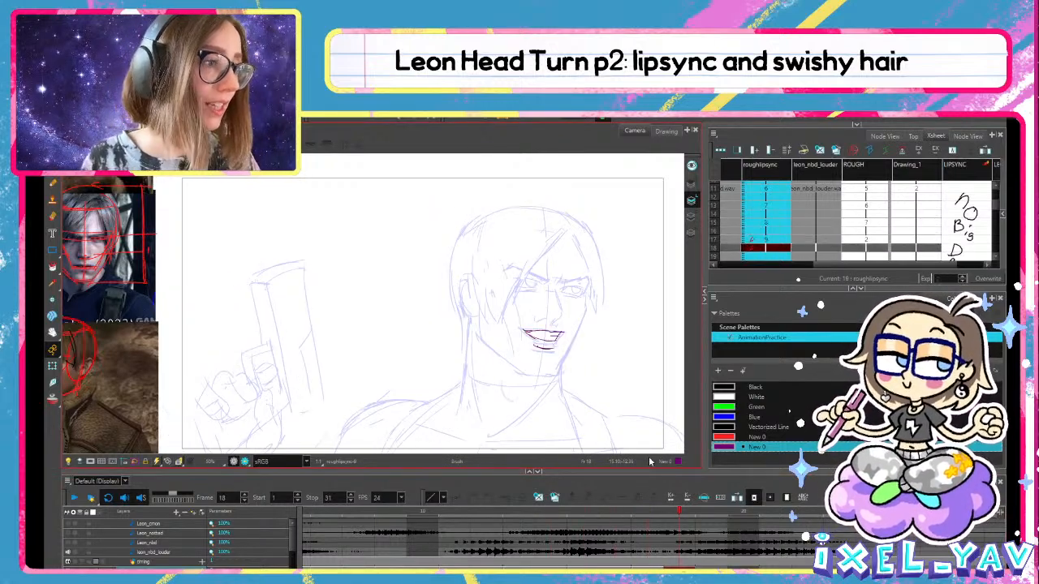
key(".")
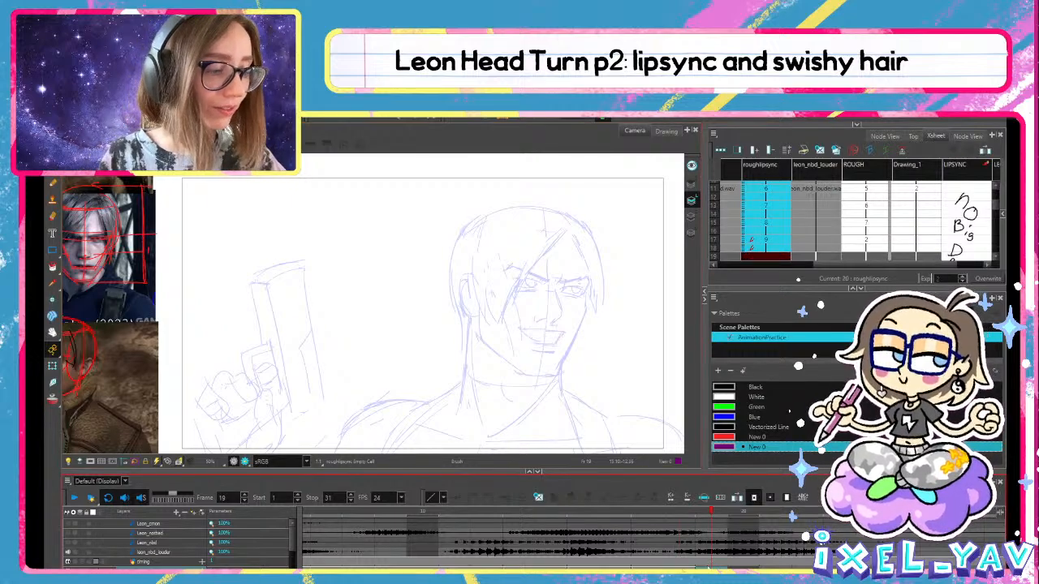
key("F5")
key("ctrl+z")
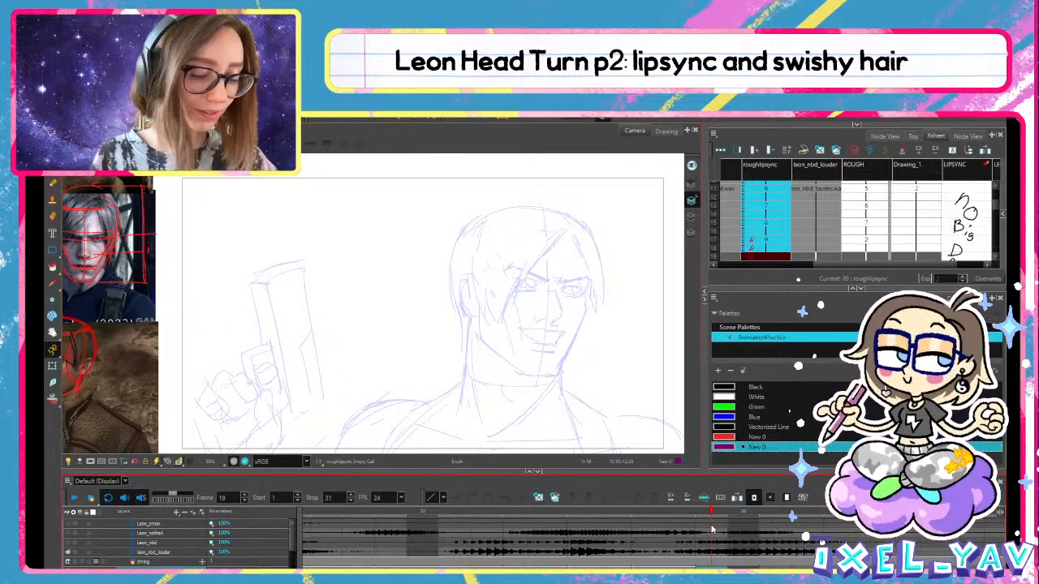
key("alt+shift+r")
Draw an open, smiling mouth and a jaw line around the chin at frame 21 of roughlipsync
mouse_move(695, 511)
left_mouse_down()
mouse_move(548, 513)
mouse_move(559, 527)
mouse_move(668, 534)
mouse_move(625, 546)
mouse_move(769, 517)
left_mouse_up()
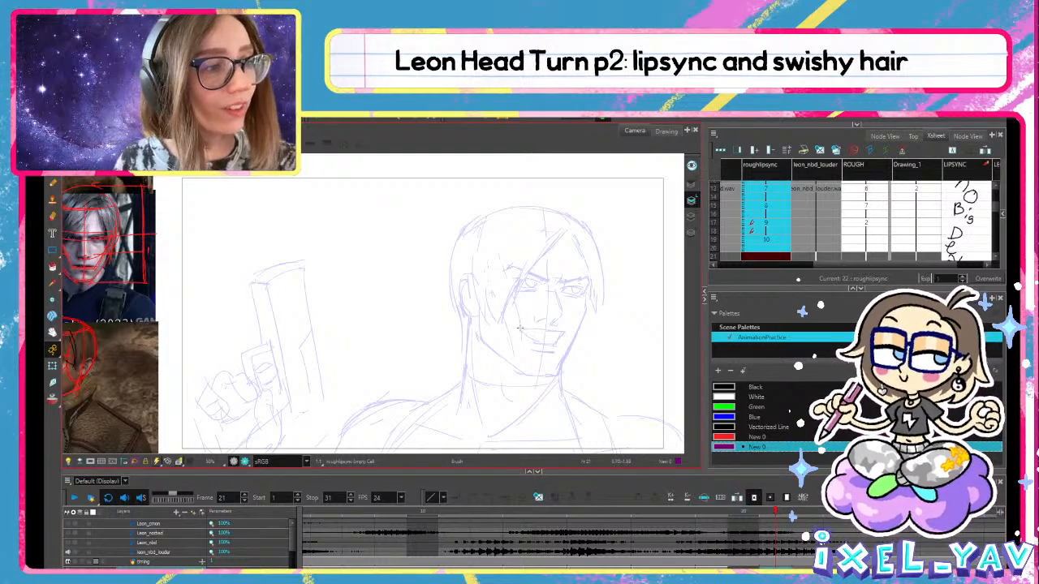
left_click_drag(520, 328, 555, 345)
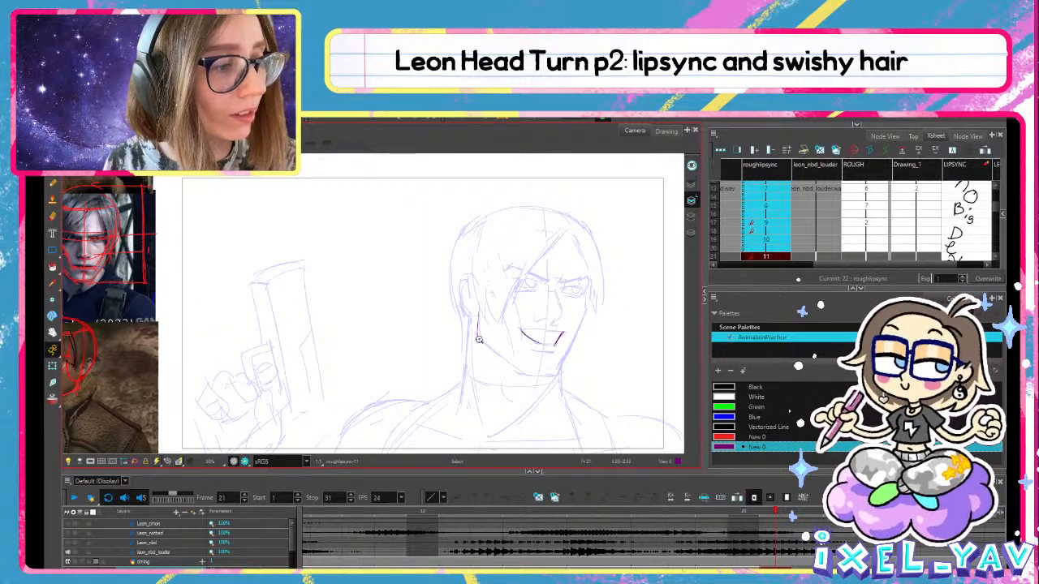
left_click_drag(477, 341, 518, 375)
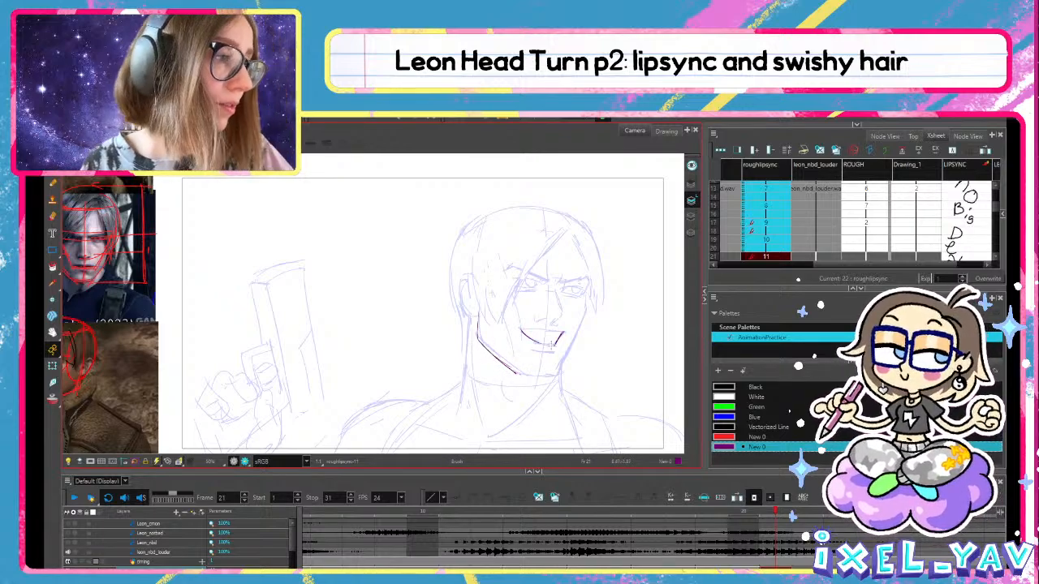
mouse_move(583, 323)
left_mouse_down()
mouse_move(557, 369)
mouse_move(569, 344)
mouse_move(561, 367)
mouse_move(519, 361)
mouse_move(521, 377)
mouse_move(555, 378)
left_mouse_up()
key("ctrl+z")
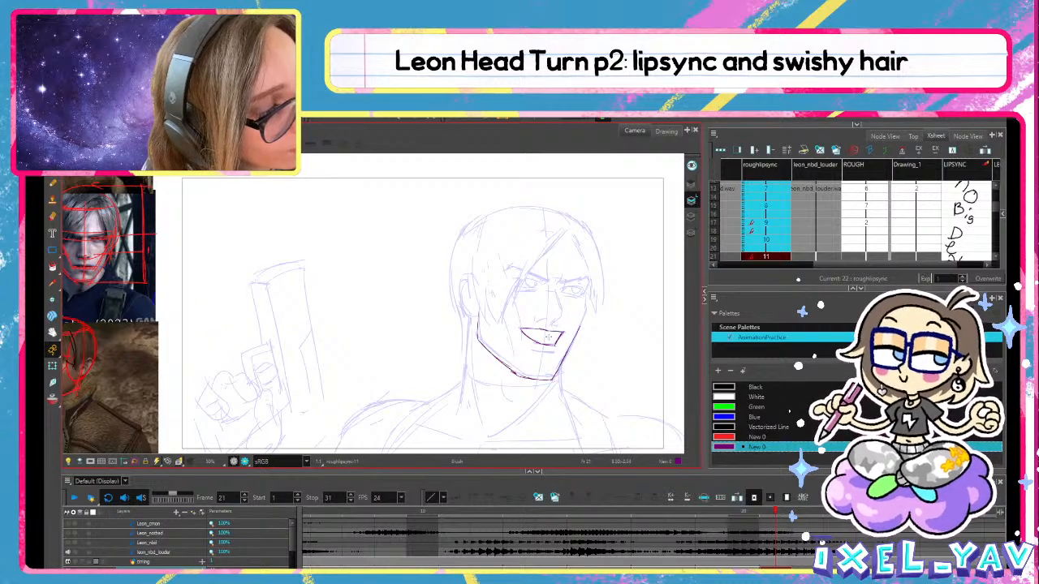
Redraw the teeth line inside the open mouth and strengthen the lower lip stroke at frame 21 of roughlipsync
left_click_drag(530, 333, 561, 338)
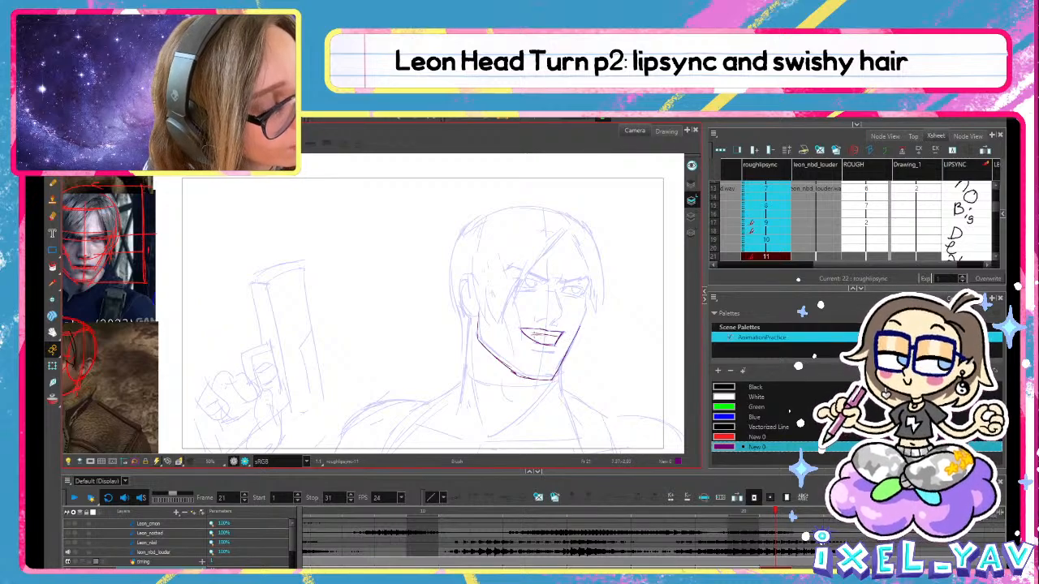
key("ctrl+z")
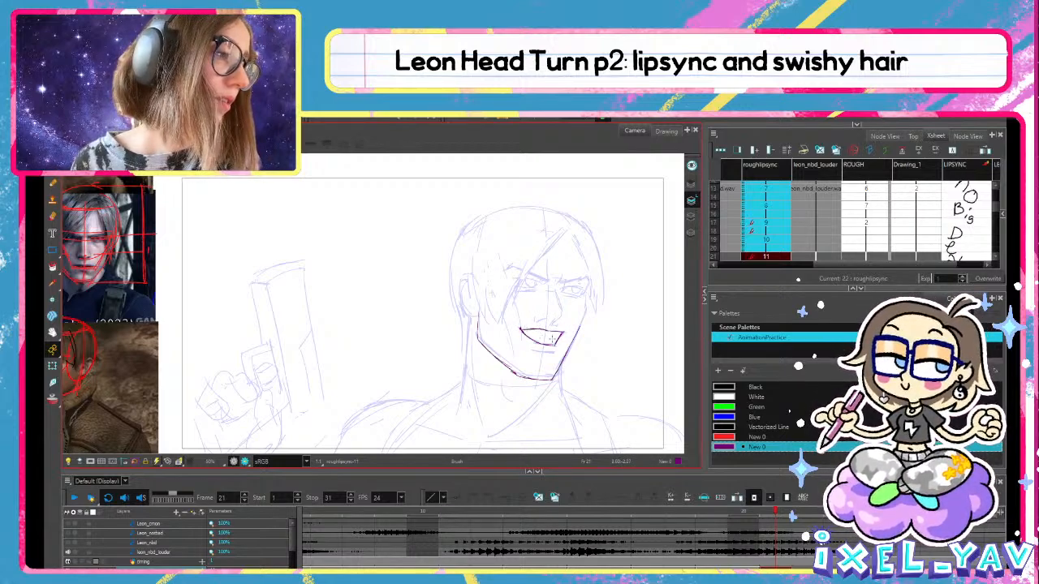
left_click_drag(534, 338, 560, 339)
key("ctrl+z")
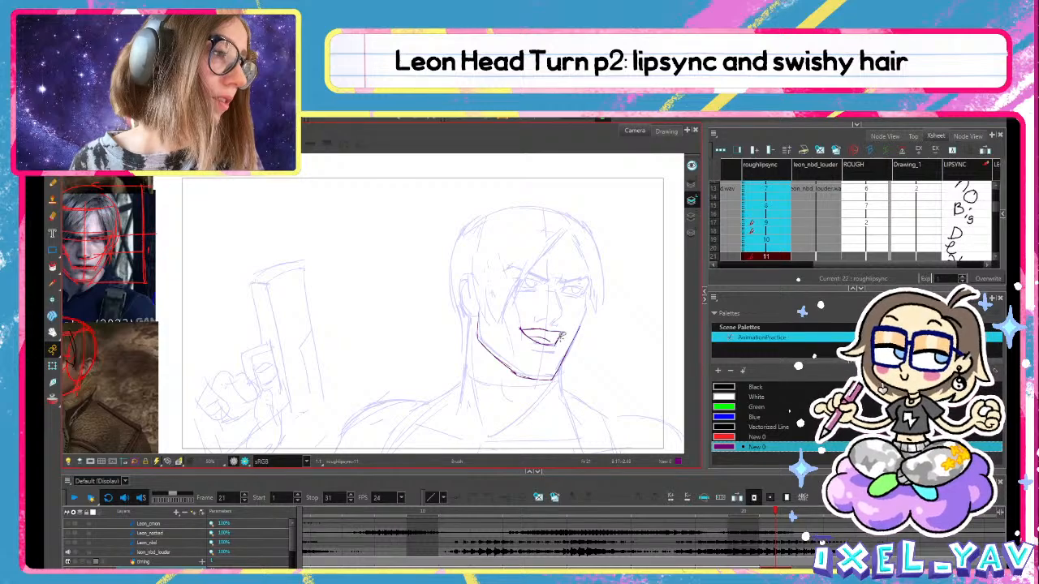
mouse_move(560, 335)
left_mouse_down()
mouse_move(527, 336)
mouse_move(559, 336)
left_mouse_up()
key("ctrl+z")
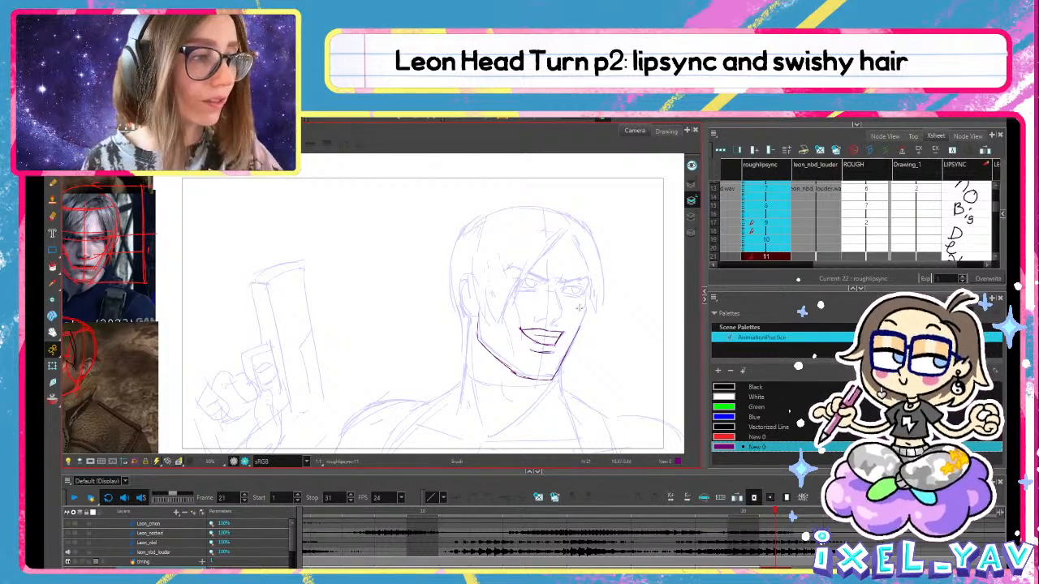
Extend the frame 21 mouth drawing through frame 22 and create an empty drawing at frame 23 of roughlipsync
left_click_drag(775, 515, 822, 511)
key("F5")
left_click(839, 512)
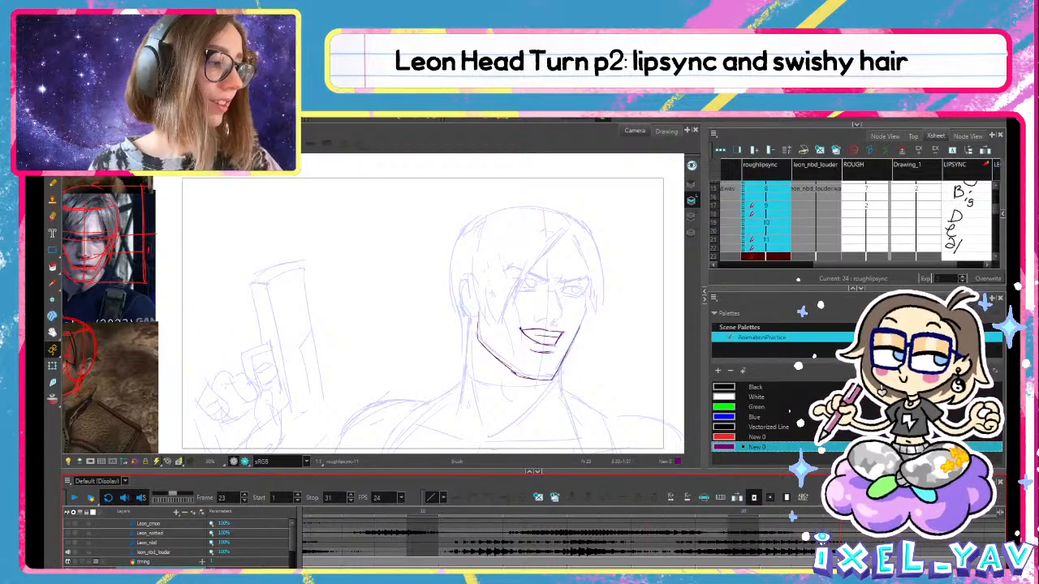
key("alt+shift+r")
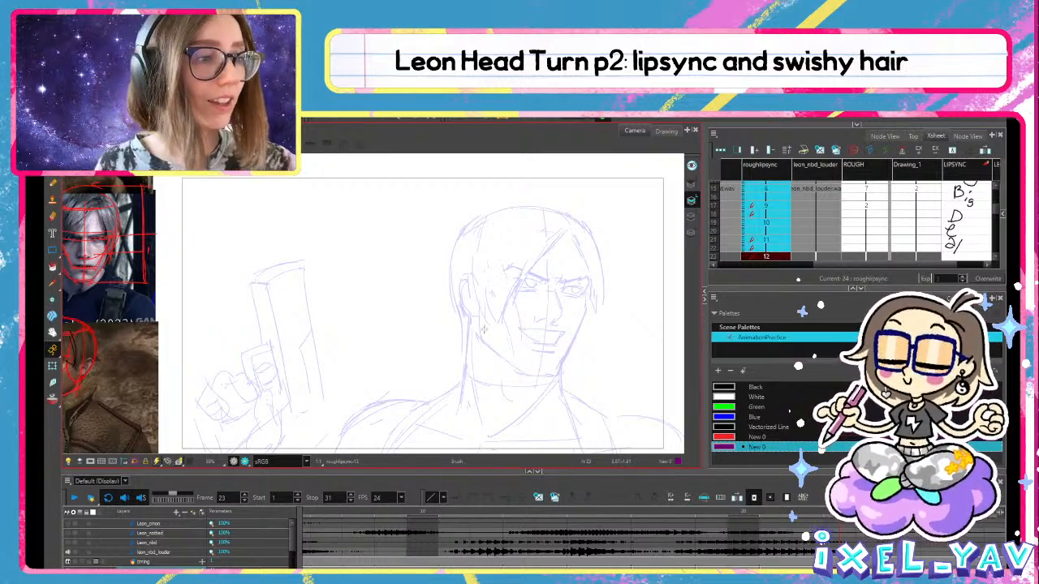
Draw the jaw line and smiling mouth at frame 23 of roughlipsync, using the onion-skinned previous drawing as a guide
left_click_drag(477, 323, 559, 375)
left_click_drag(520, 329, 564, 332)
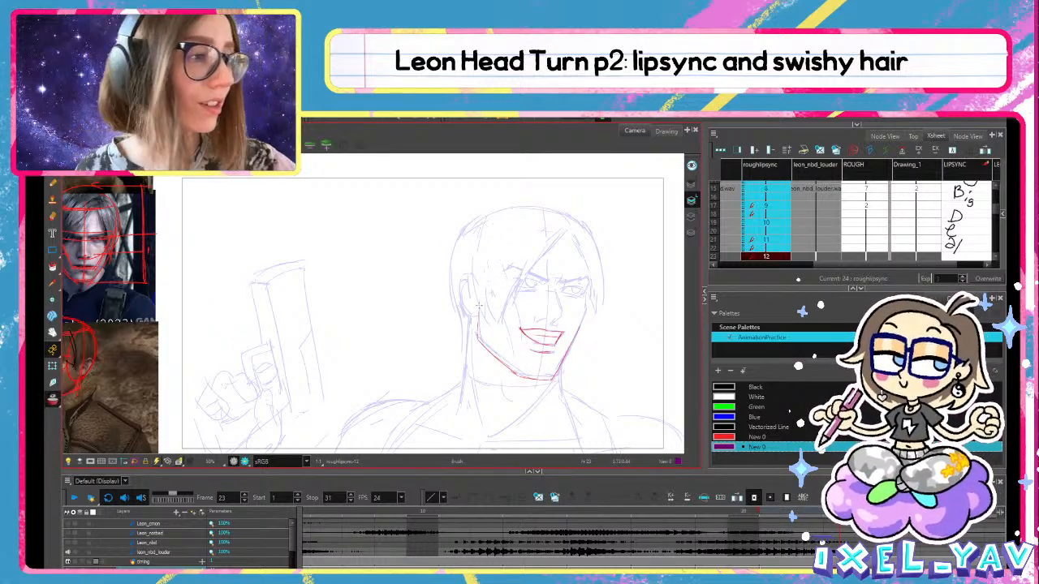
mouse_move(479, 306)
left_mouse_down()
mouse_move(477, 342)
mouse_move(525, 375)
mouse_move(548, 377)
mouse_move(563, 354)
mouse_move(538, 331)
mouse_move(564, 333)
left_mouse_up()
key("ctrl+z")
key("ctrl+z")
key("ctrl+z")
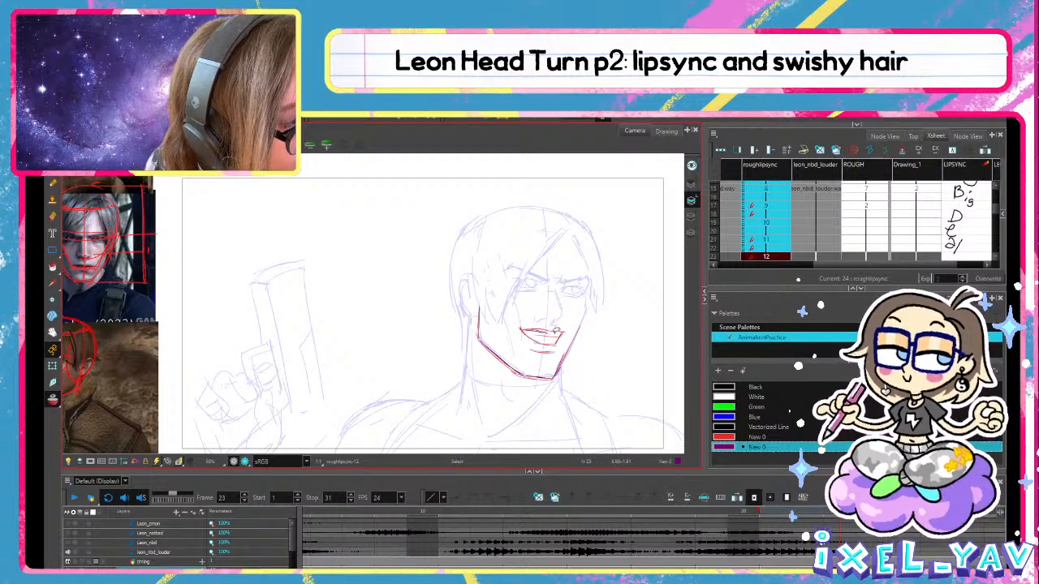
Adjust the mouth outline and rework the inner mouth and lower lip strokes at frame 23 of roughlipsync
key("alt+s")
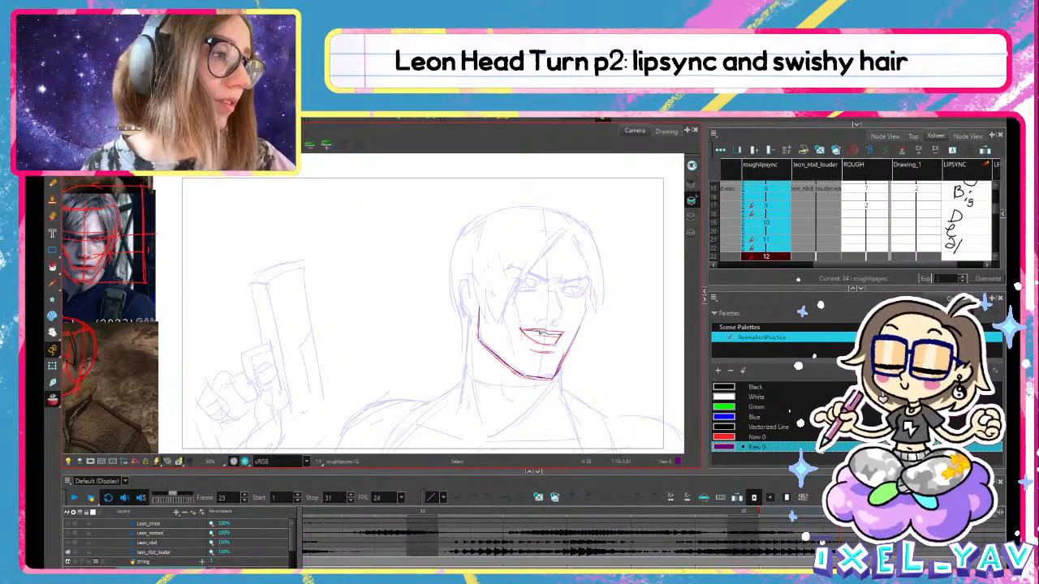
left_click_drag(518, 323, 552, 344)
key("alt+b")
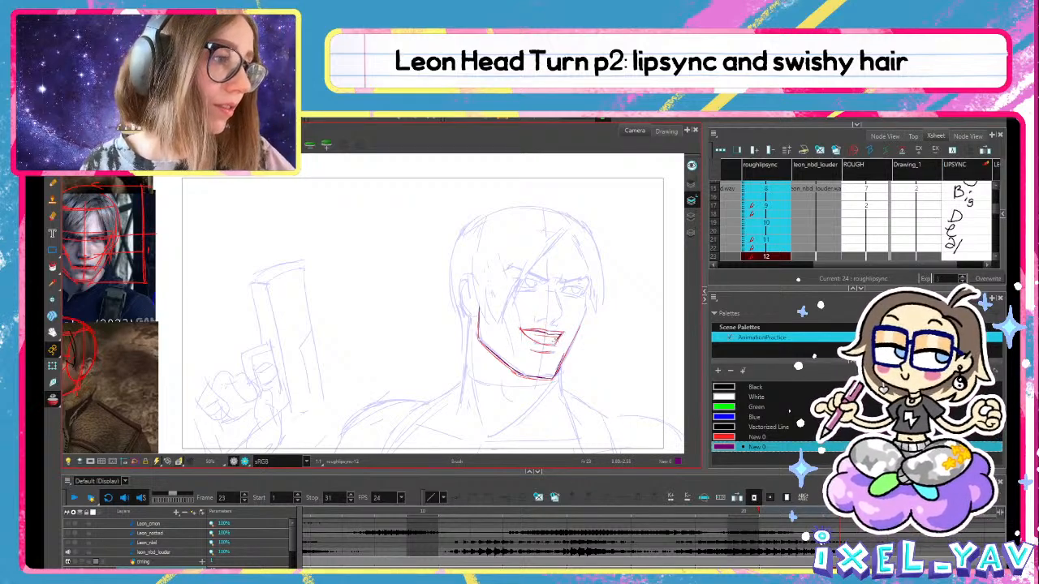
left_click_drag(521, 331, 548, 342)
key("ctrl+z")
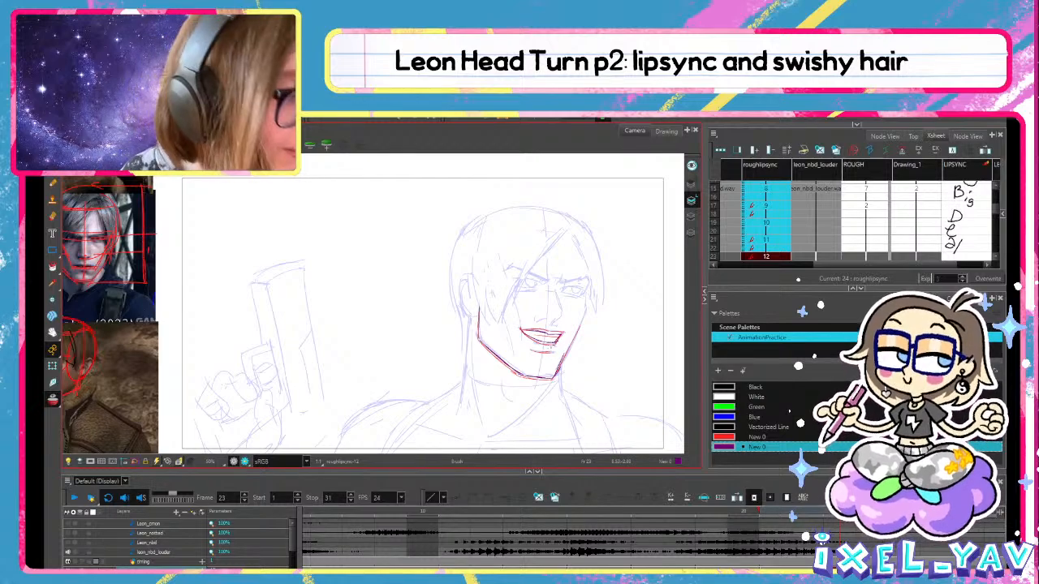
key("ctrl+z")
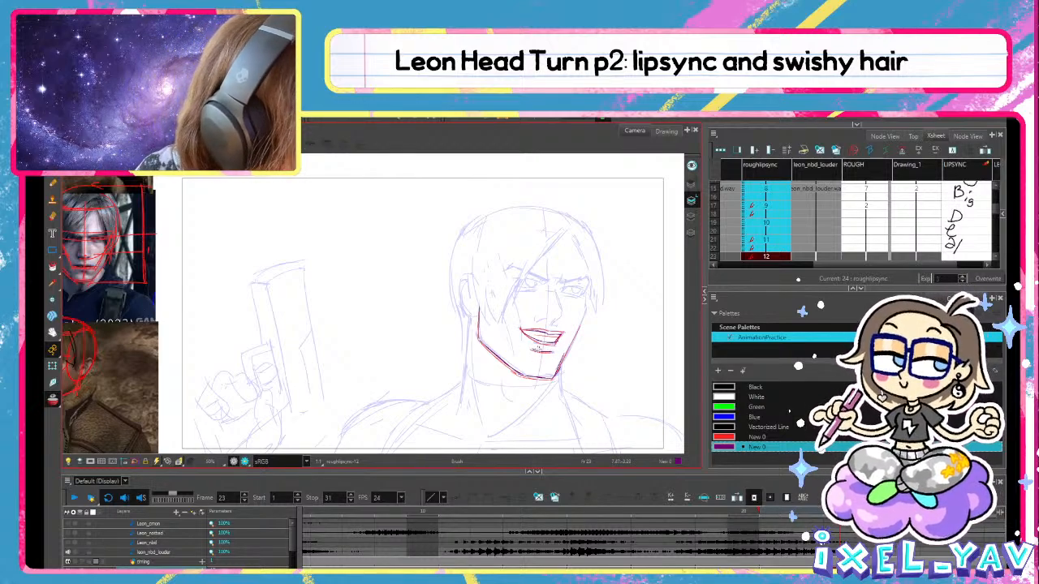
key("alt+s")
mouse_move(532, 354)
left_mouse_down()
mouse_move(544, 370)
mouse_move(532, 357)
left_mouse_up()
key("alt+b")
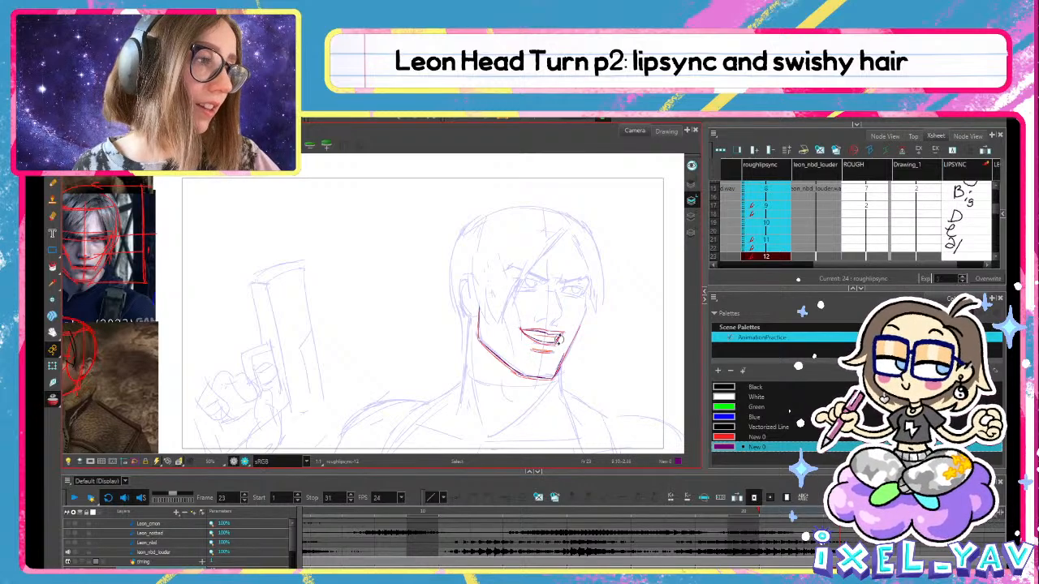
Compare the frame 23 mouth with the previous drawing and turn off the onion skin
scroll(557, 356, "up", 1)
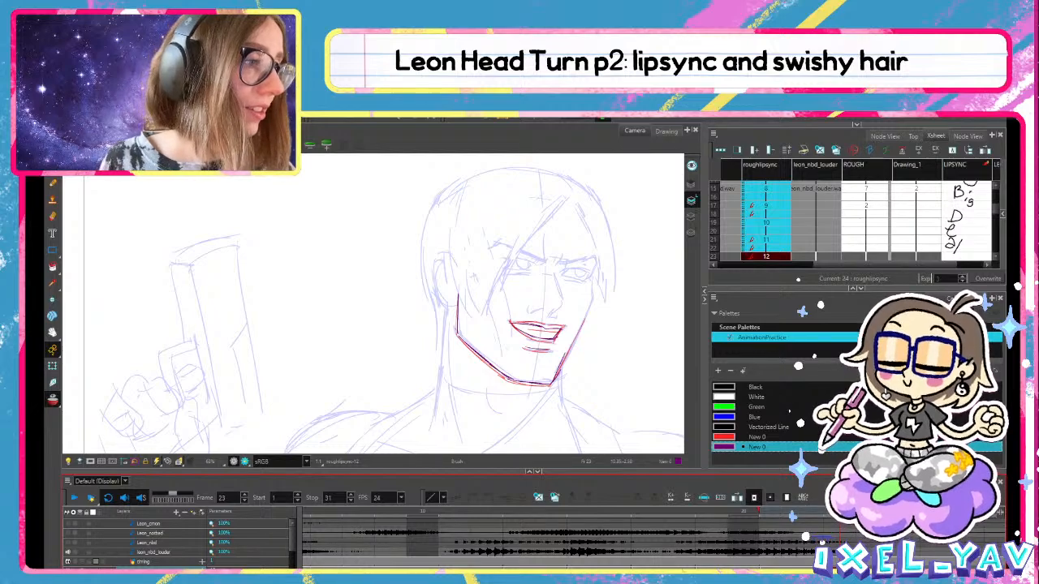
key("f")
key("g")
key("f")
key("g")
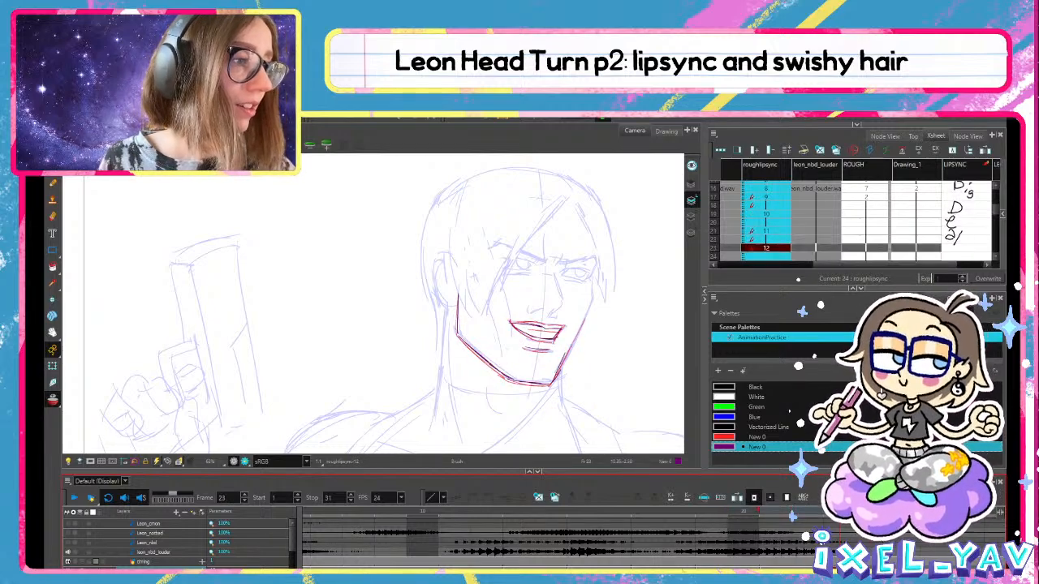
key("alt+s")
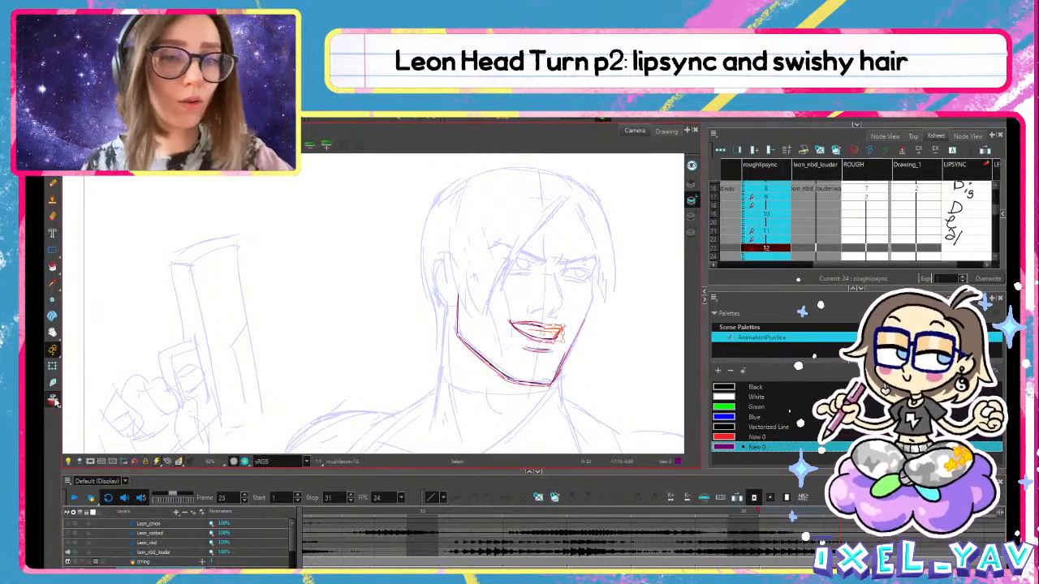
key("alt+b")
Select the strokes at the mouth's right corner at frame 23, rotate them slightly and nudge them downward
key("alt+s")
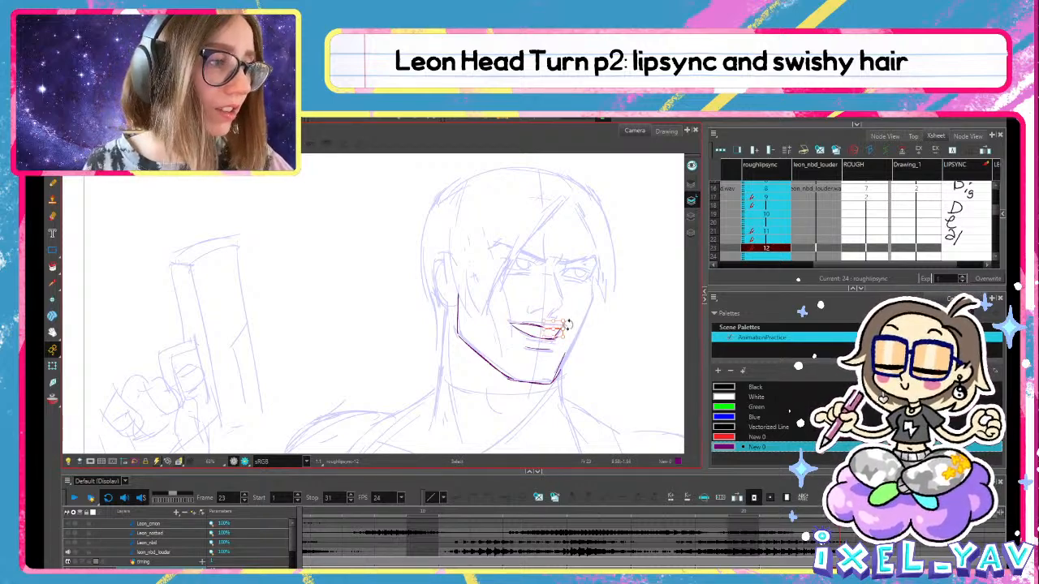
left_click(550, 330)
left_click_drag(569, 315, 568, 326)
key("Down")
key("Down")
key("Down")
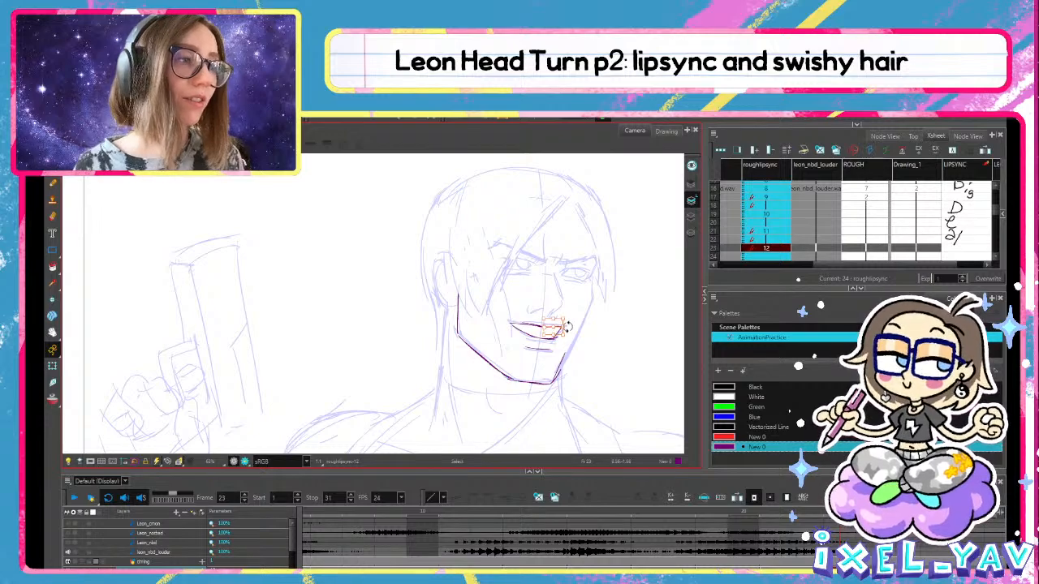
key("alt+b")
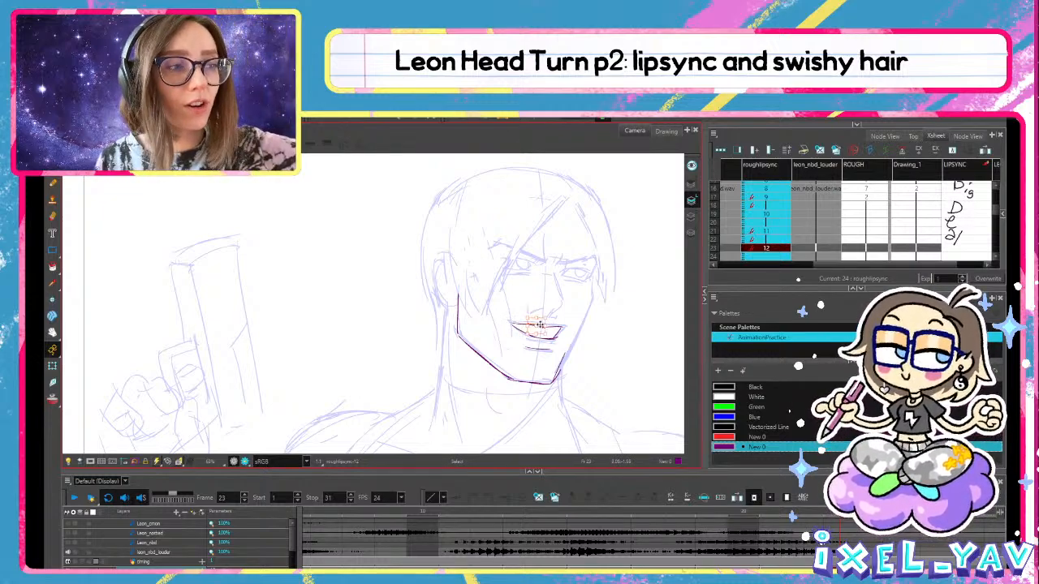
Redraw the upper lip line at frame 23 and adjust its right end at the mouth corner
key("alt+b")
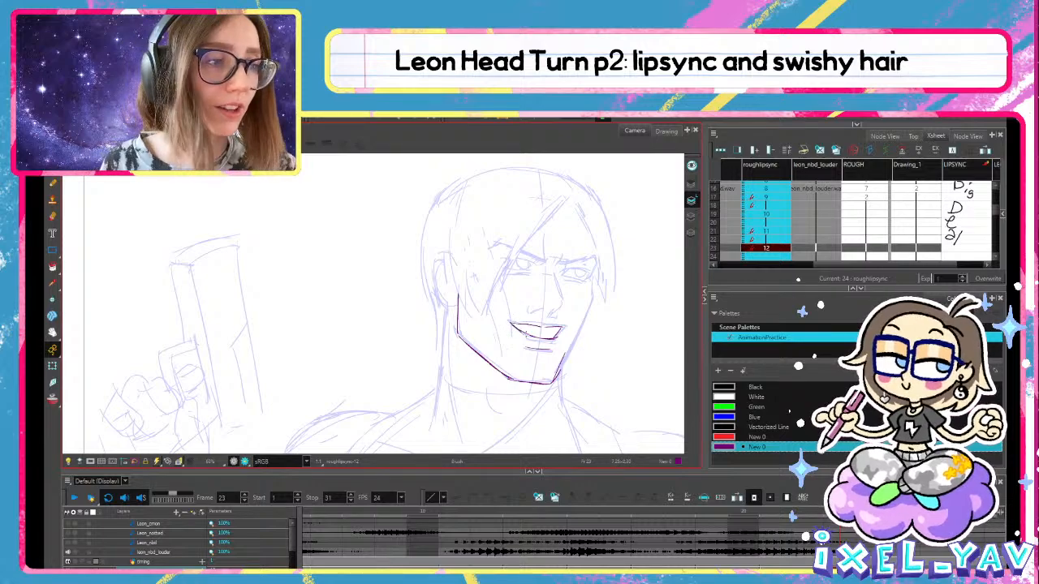
key("alt+b")
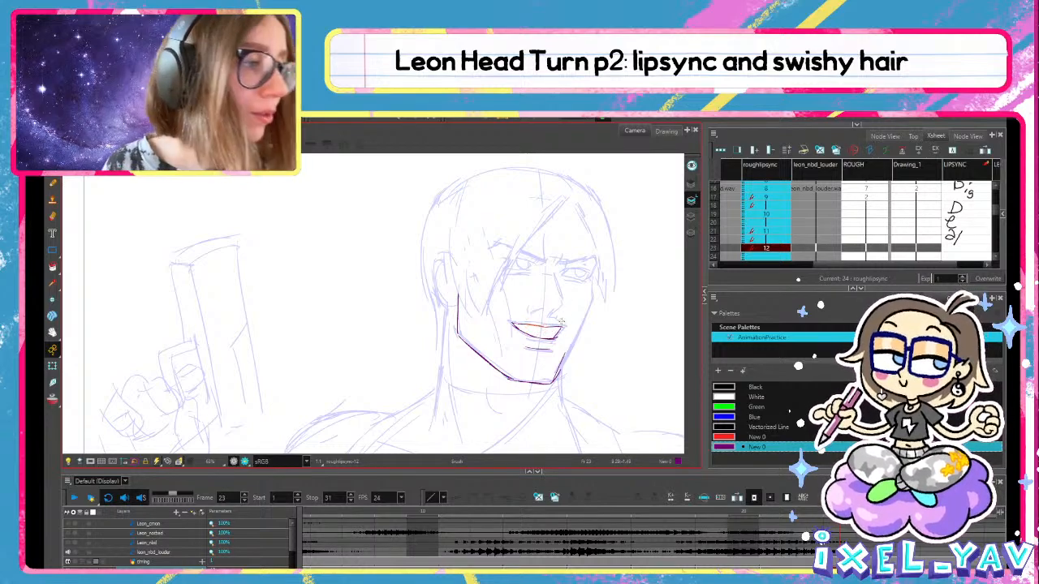
key("alt+b")
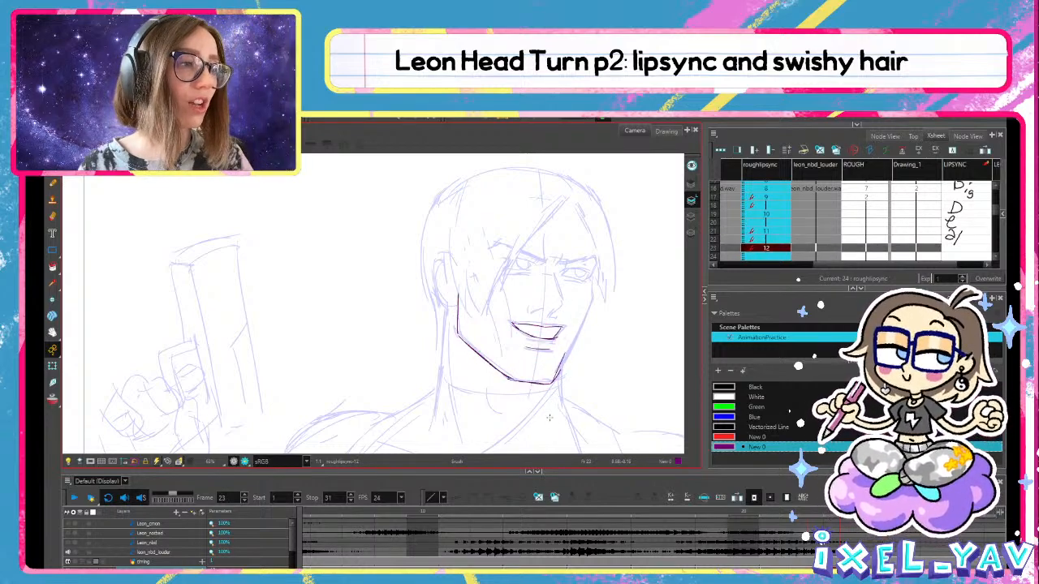
key("alt+s")
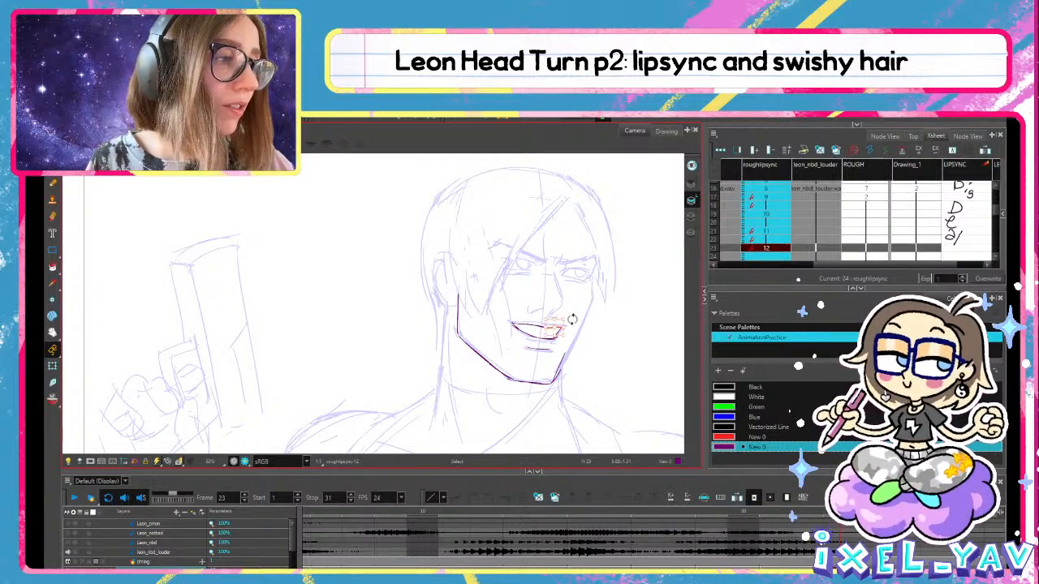
key("alt+b")
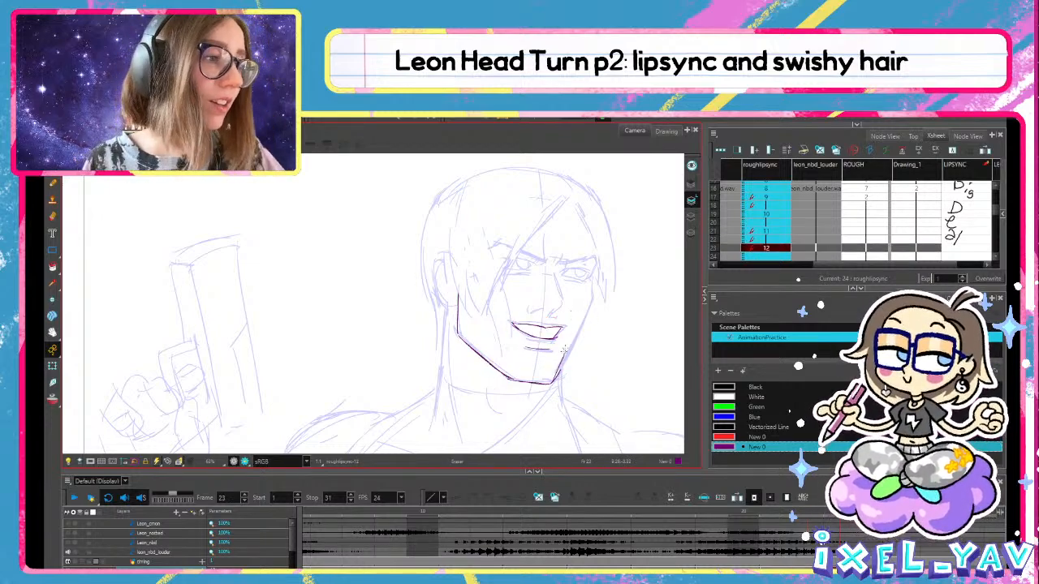
Clean up the jaw line beside the mouth and draw the teeth line at frame 23, checking it against frame 22
mouse_move(565, 349)
left_mouse_down()
mouse_move(561, 366)
mouse_move(575, 340)
left_mouse_up()
key("alt+b")
key(".")
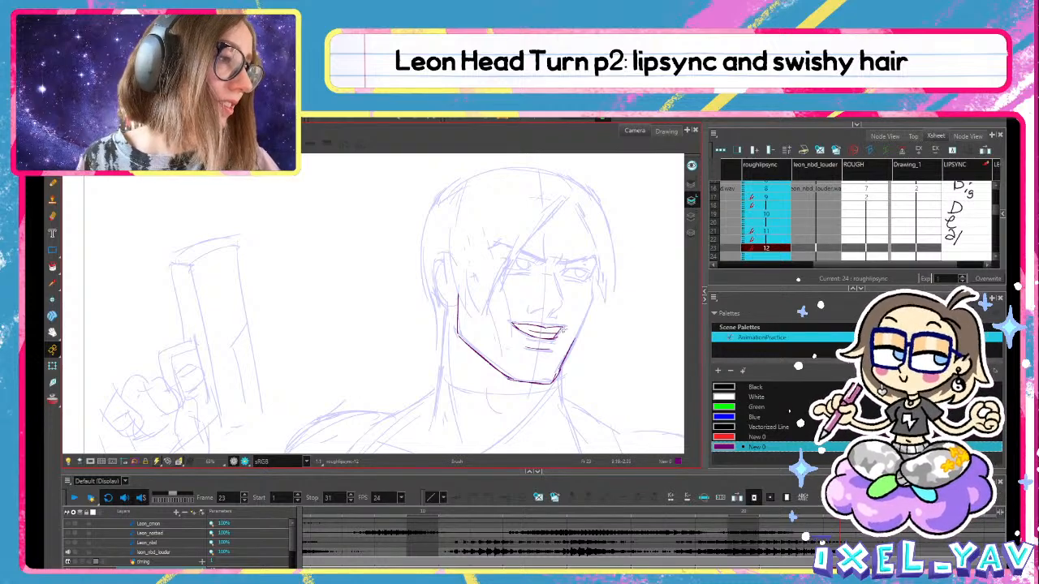
key(".")
key(".")
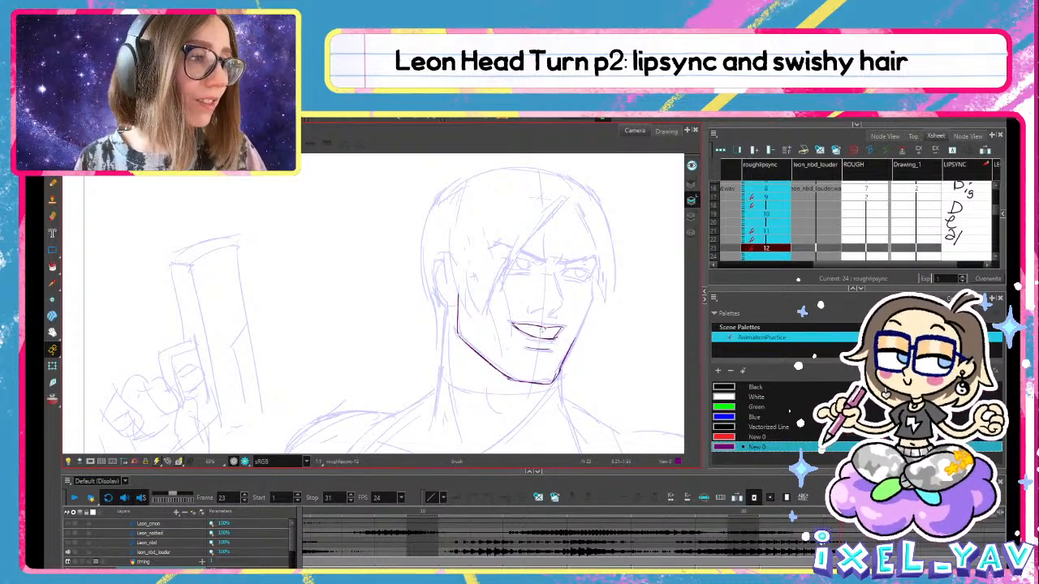
key(".")
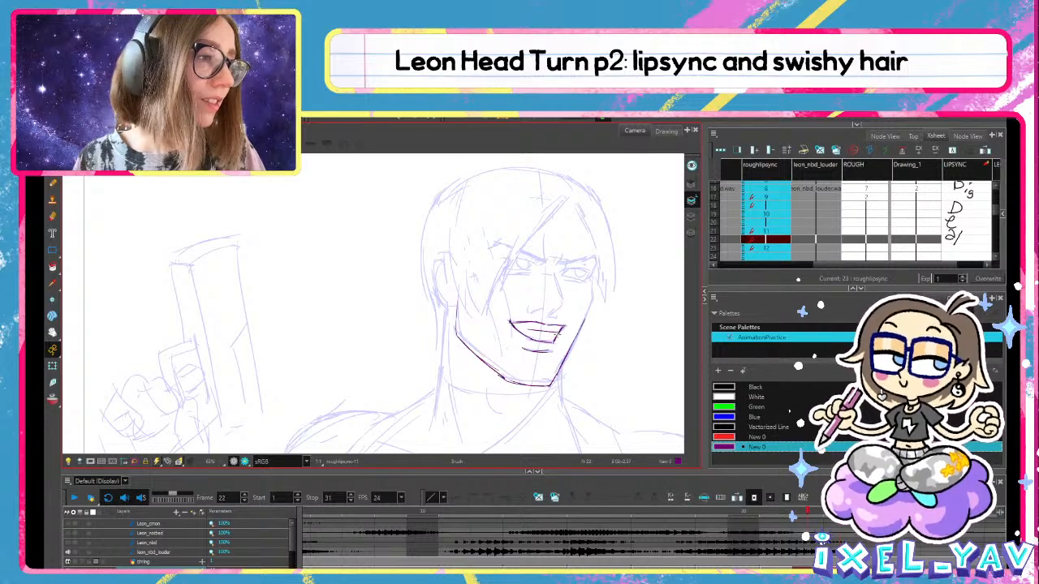
key(".")
left_click_drag(538, 331, 557, 332)
key(".")
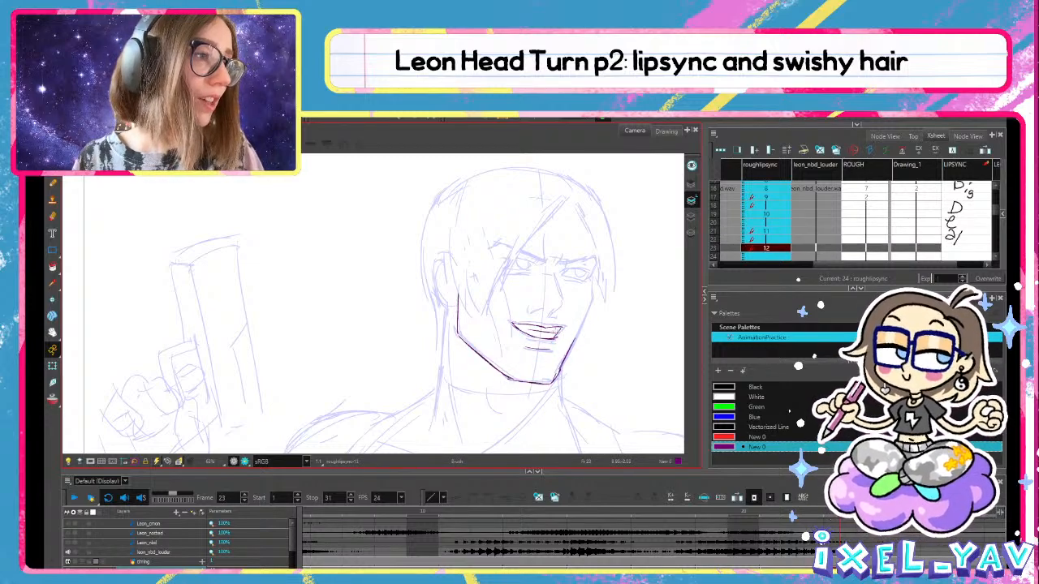
left_click(555, 330)
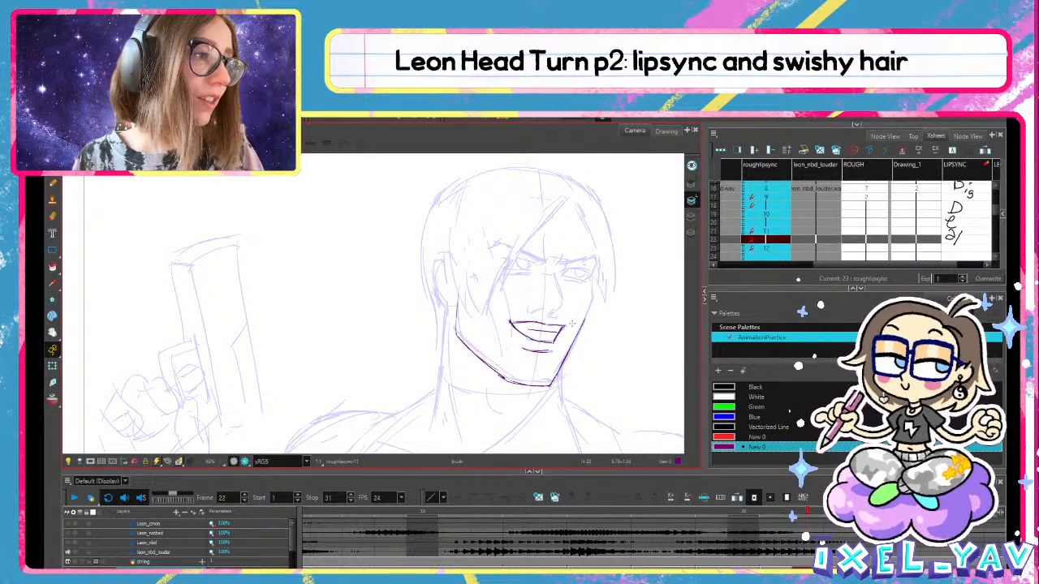
Refine the teeth line and right mouth corner at frame 23 against frame 22, and save the scene
key(".")
key(".")
key("alt+b")
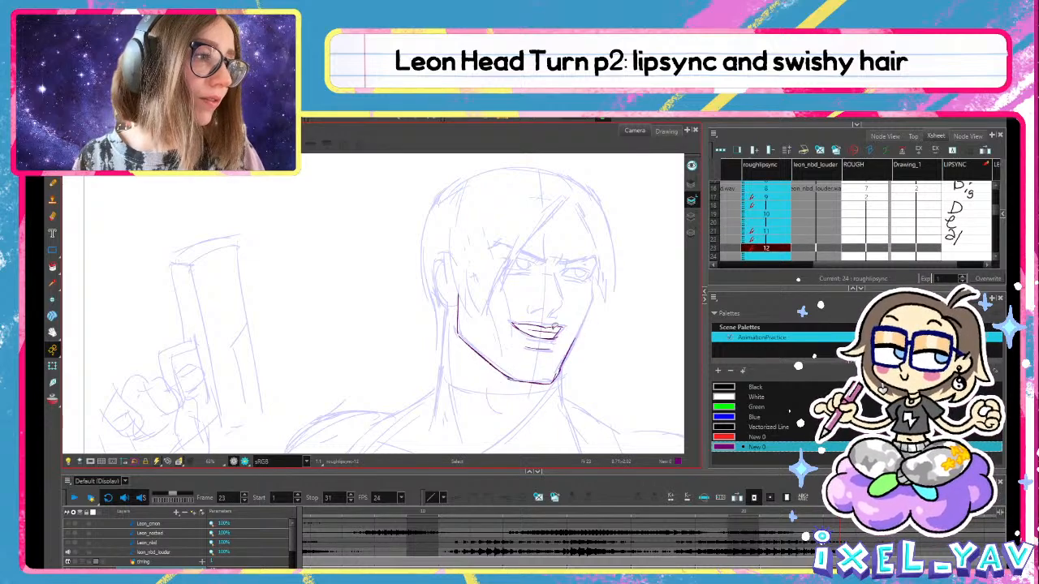
key("alt+b")
key(".")
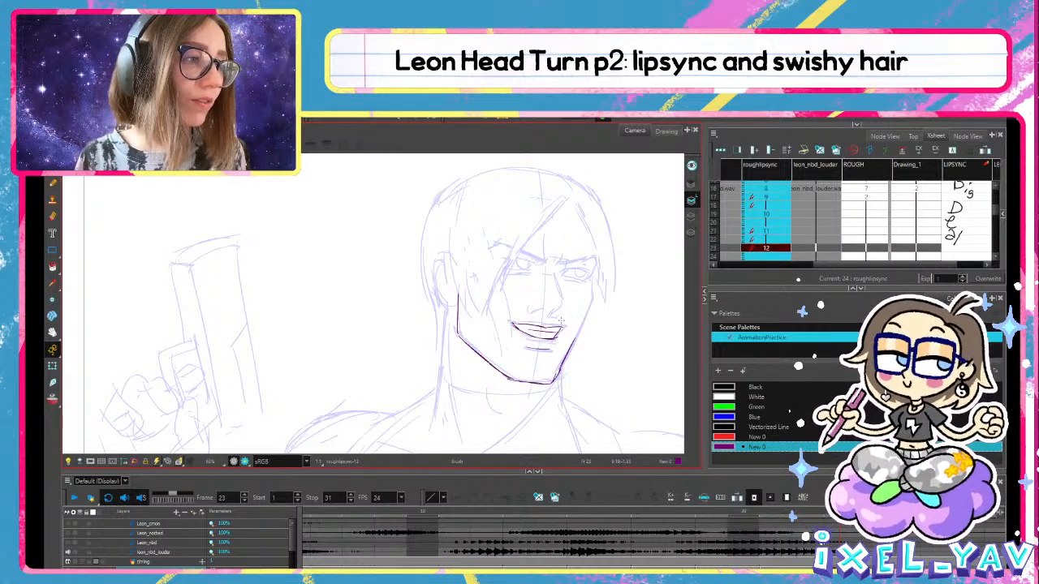
key("alt+b")
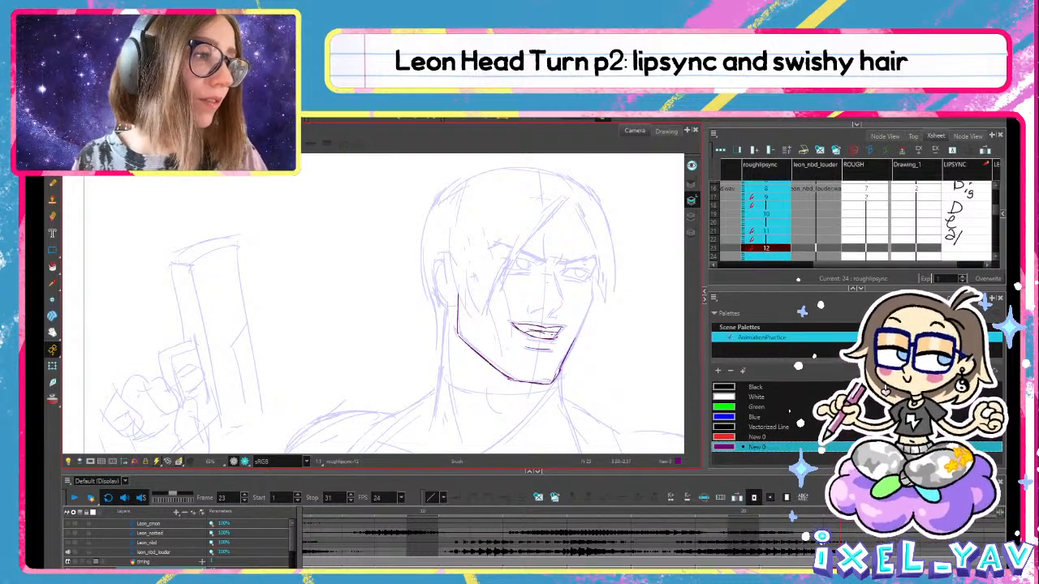
key("ctrl+s")
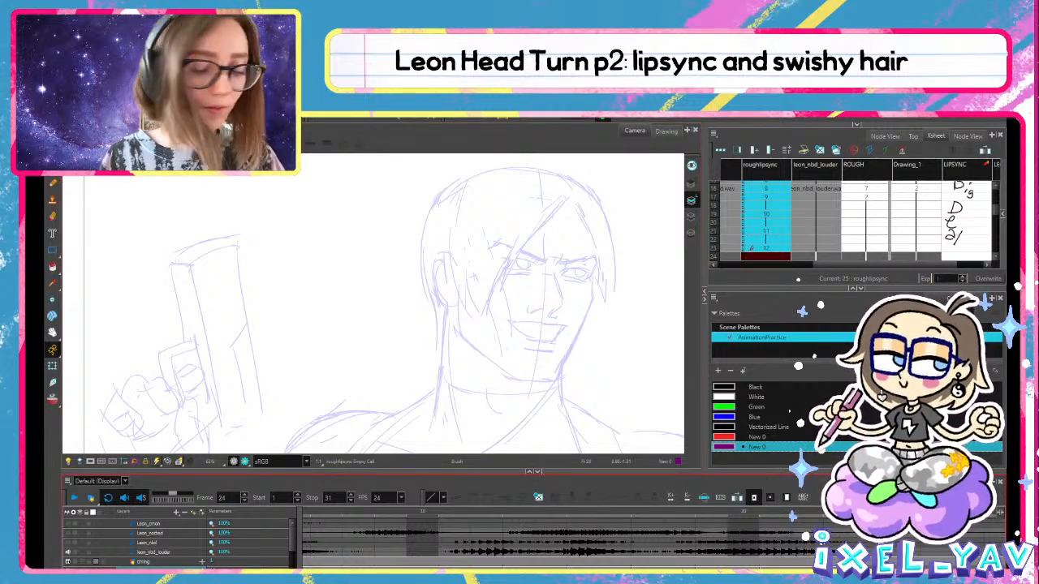
Draw a new mouth at frame 25 with an upper lip line, lower lip and a closing line at the right corner
key("period")
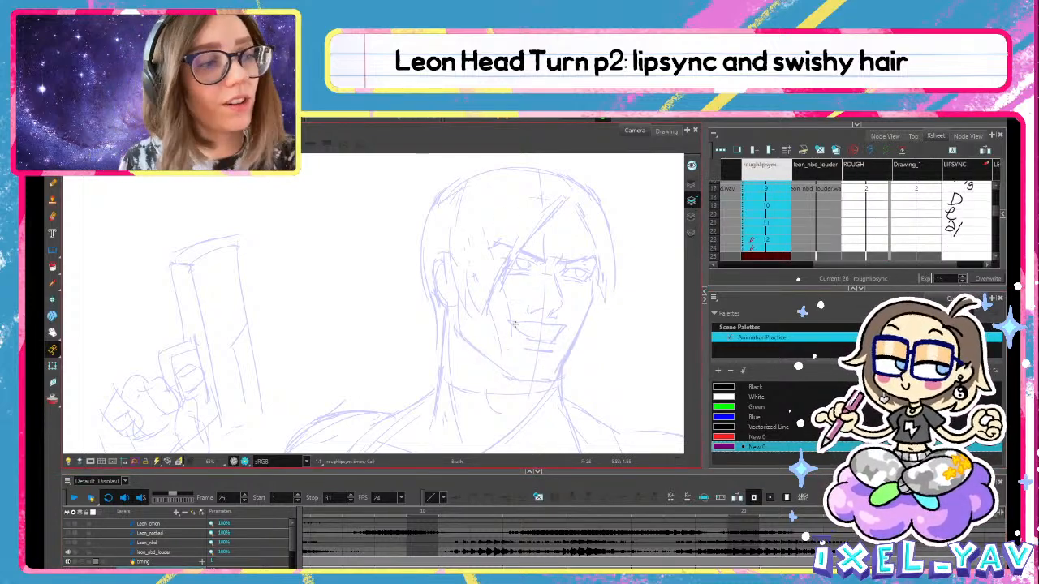
mouse_move(510, 322)
left_mouse_down()
mouse_move(562, 327)
mouse_move(531, 328)
mouse_move(565, 330)
left_mouse_up()
key("ctrl+z")
key("ctrl+z")
key("ctrl+z")
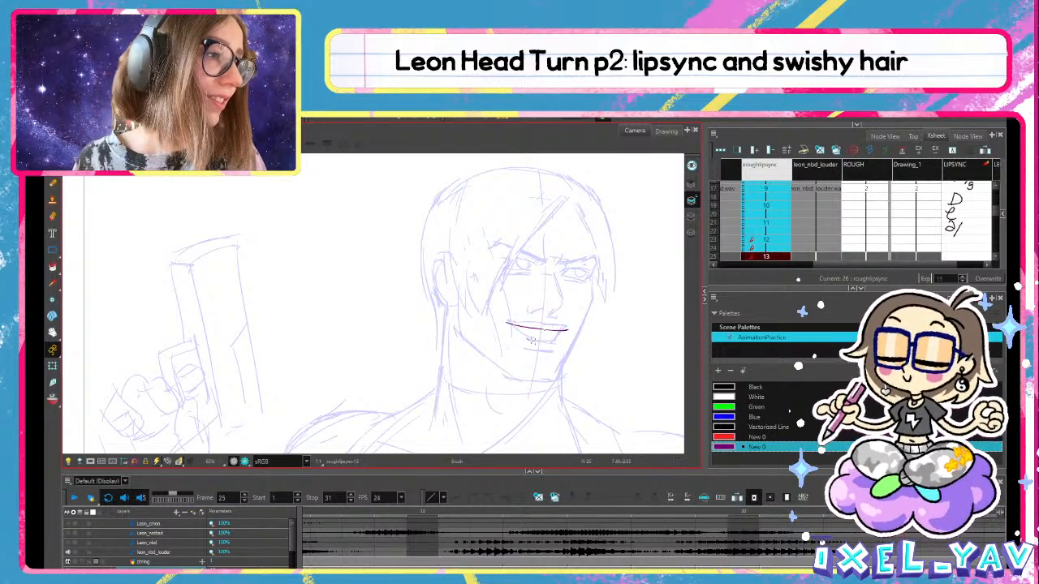
left_click_drag(567, 331, 557, 328)
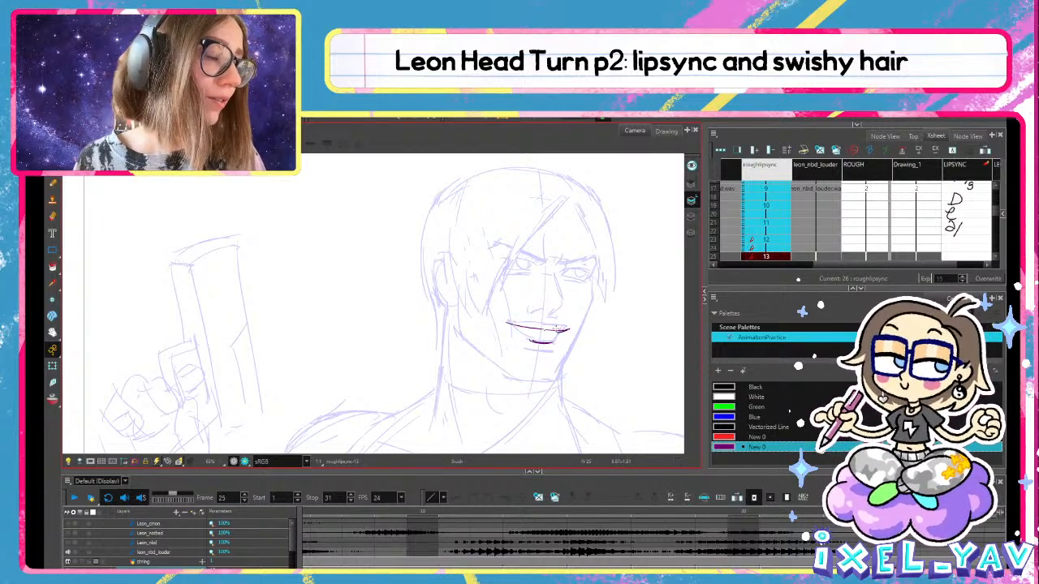
key(".")
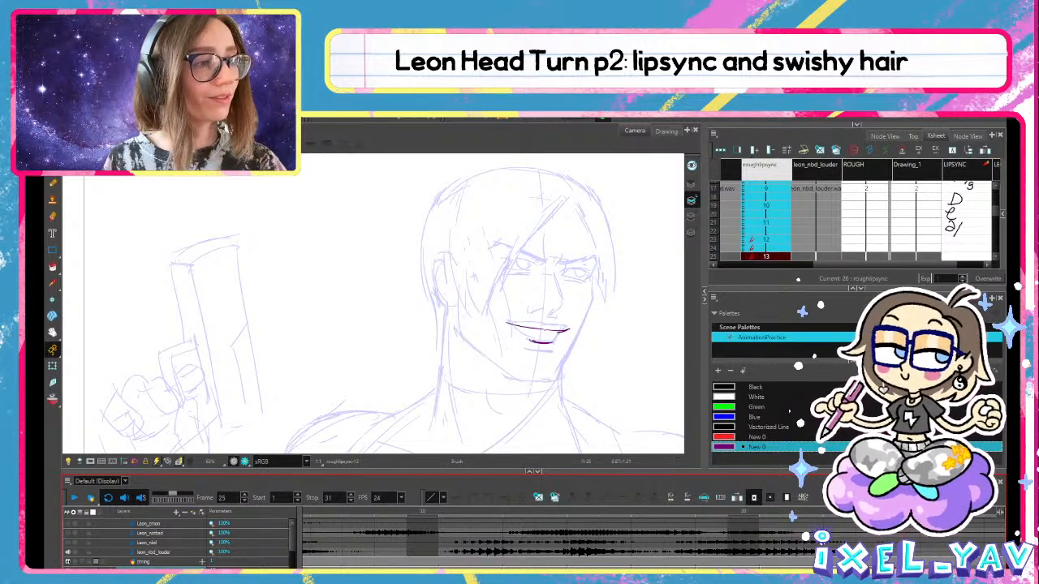
Select the upper lip line at frame 25 and slightly reshape it at the left mouth corner
key(".")
key("alt+s")
left_click(520, 323)
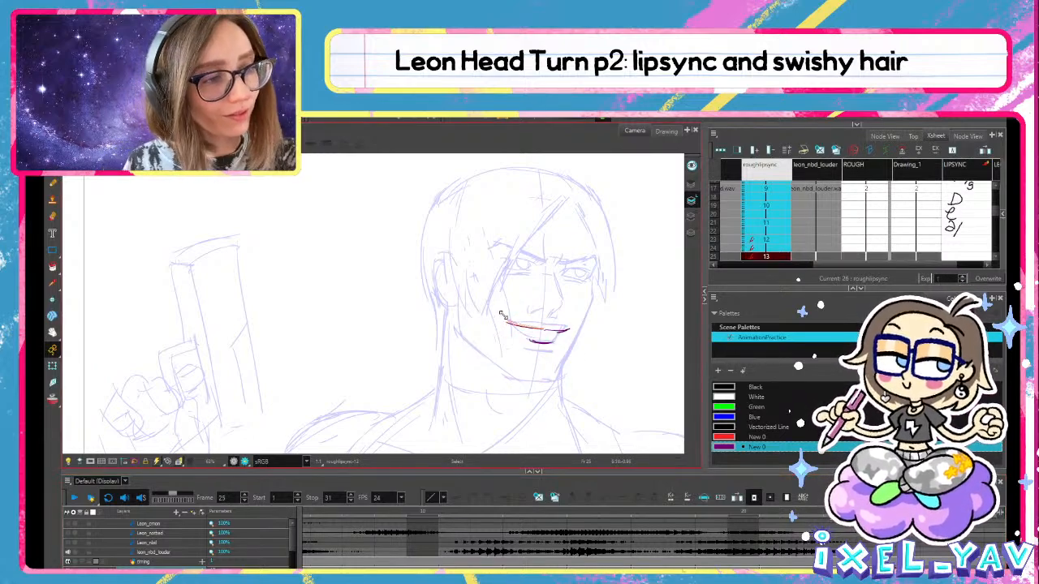
left_click_drag(508, 321, 503, 317)
key("alt+b")
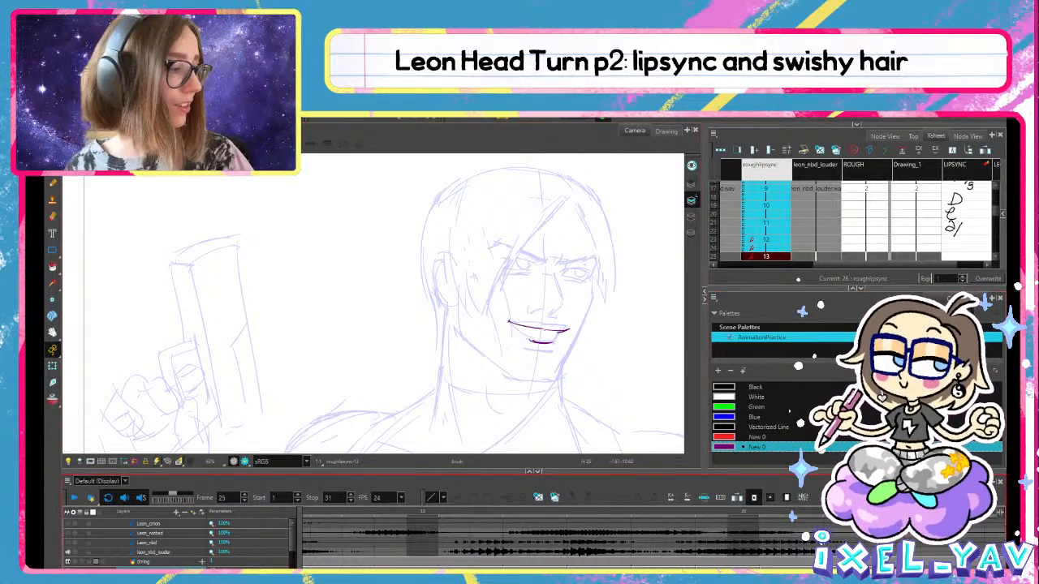
Play back the lip sync from the start and check the inner mouth line at frame 12
scroll(664, 560, "right", 4)
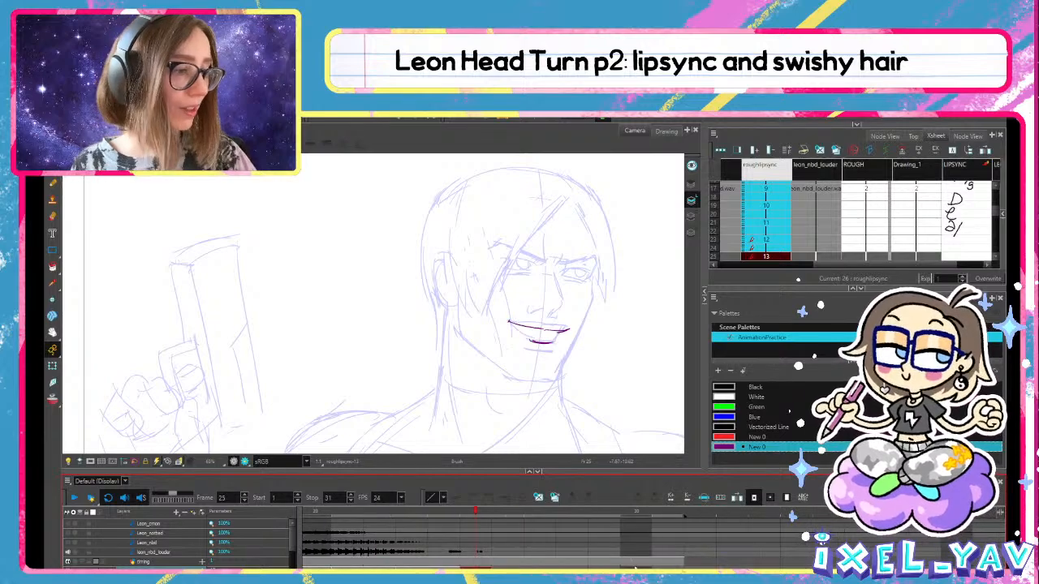
left_click(664, 561)
left_click(75, 497)
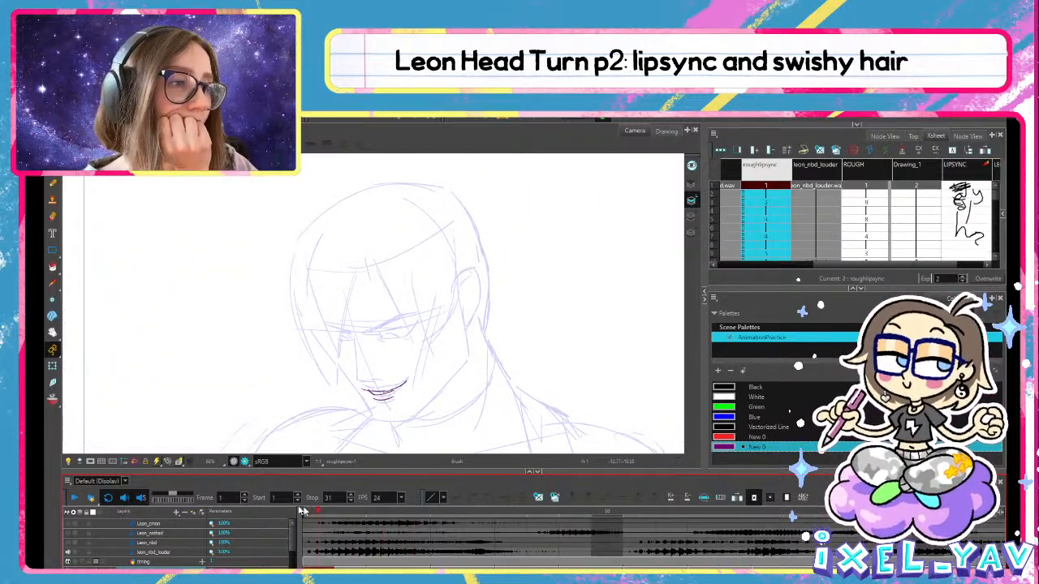
mouse_move(600, 526)
left_mouse_down()
mouse_move(687, 517)
mouse_move(705, 505)
mouse_move(626, 513)
mouse_move(700, 517)
mouse_move(670, 516)
left_mouse_up()
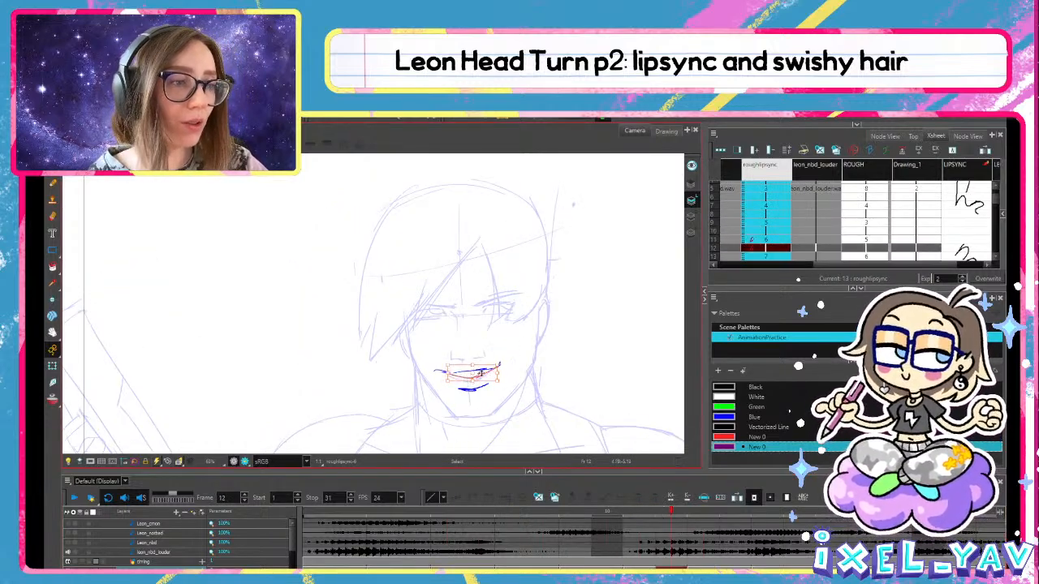
key("alt+b")
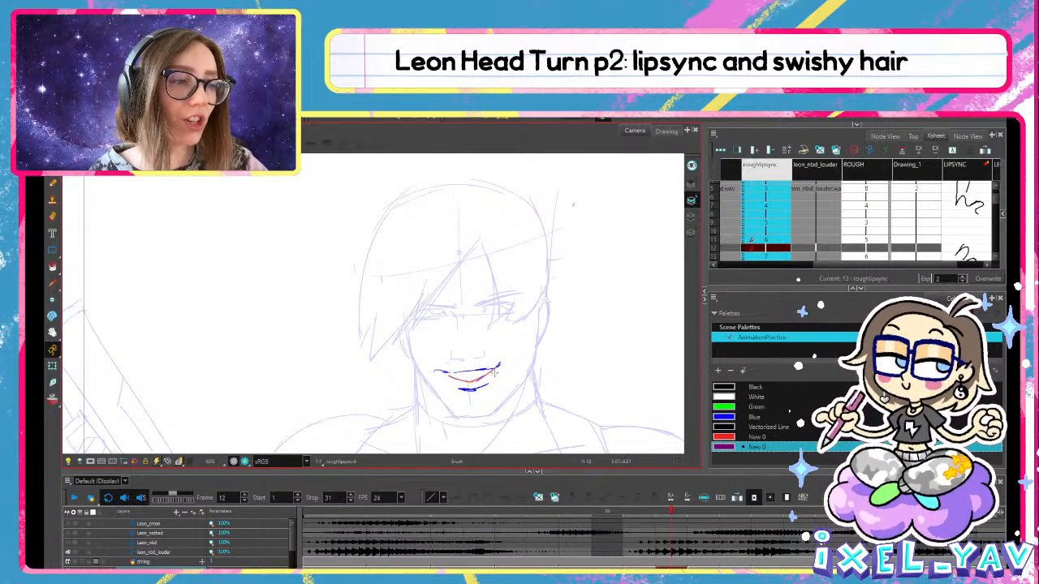
Select the left jaw strokes and chin line at frame 13 and shift them to refine the jaw shape
key(".")
key(".")
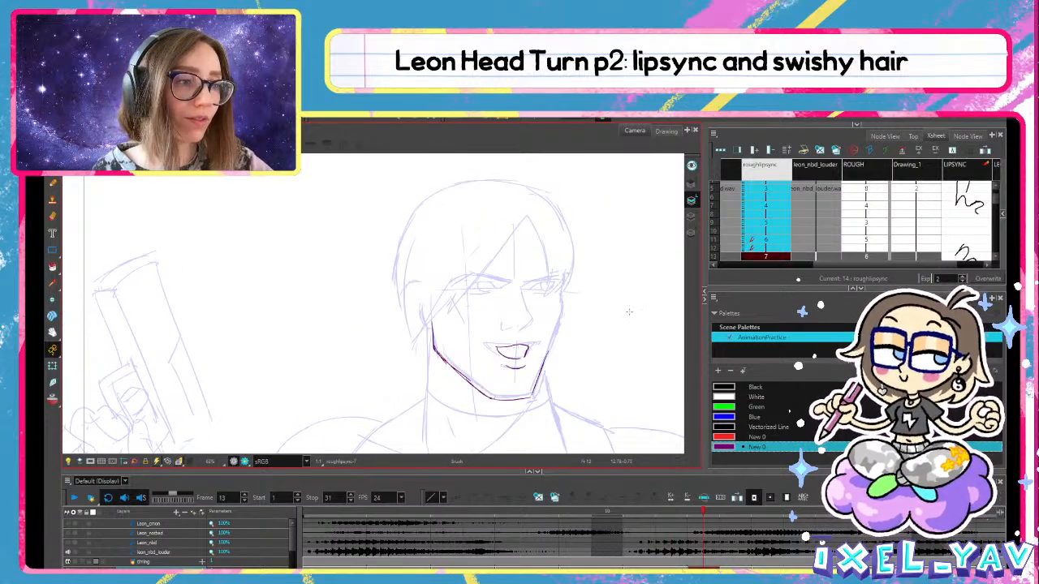
key(".")
key("alt+s")
left_click(466, 376)
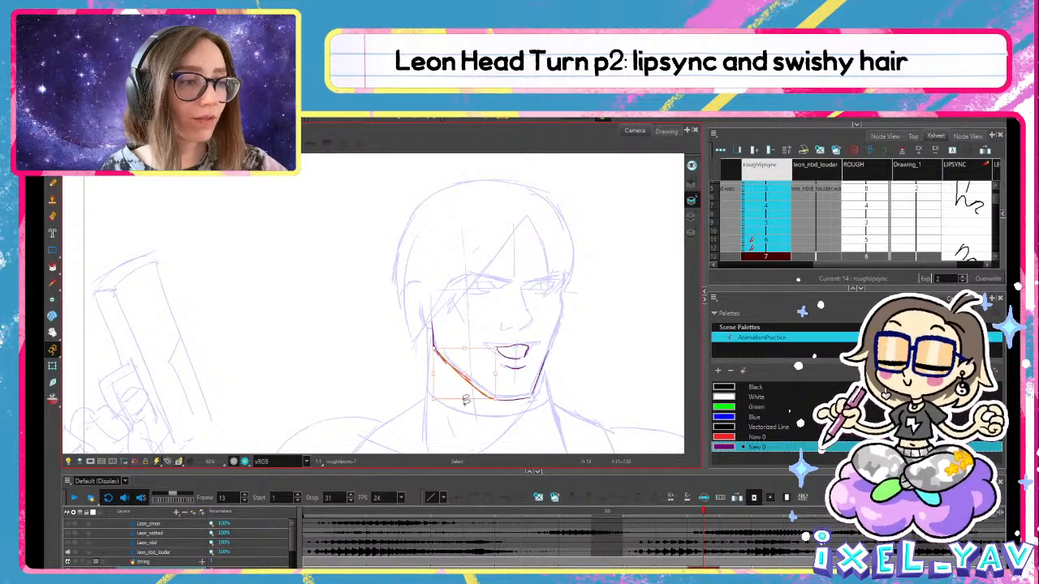
left_click(433, 340, "shift")
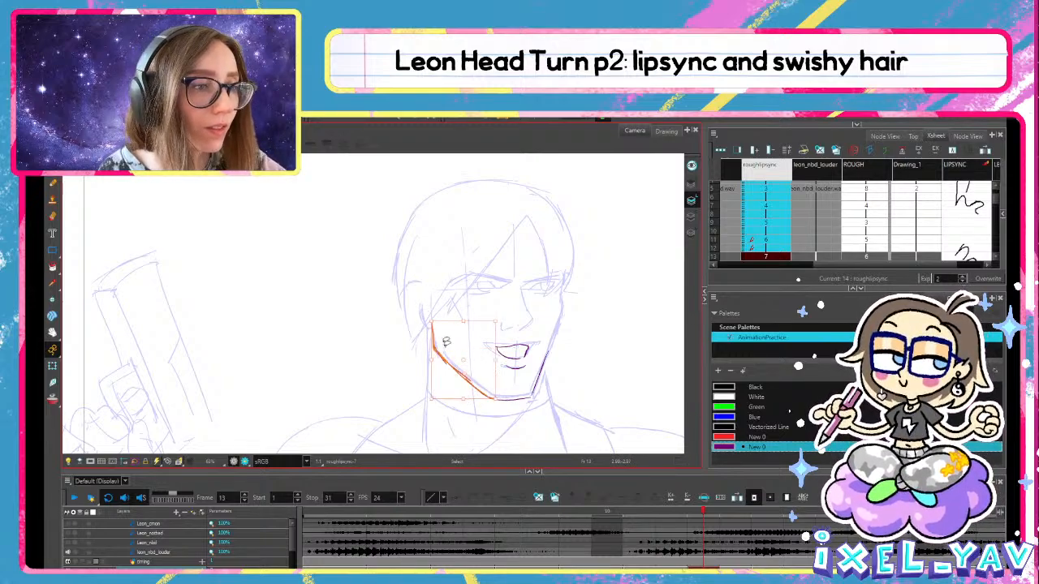
left_click_drag(495, 399, 525, 399)
left_click(522, 398)
key("alt+b")
Select the right jaw line at frame 13 and fit it to the adjusted chin
key(".")
key(".")
key("alt+s")
left_click(537, 375)
key("alt+b")
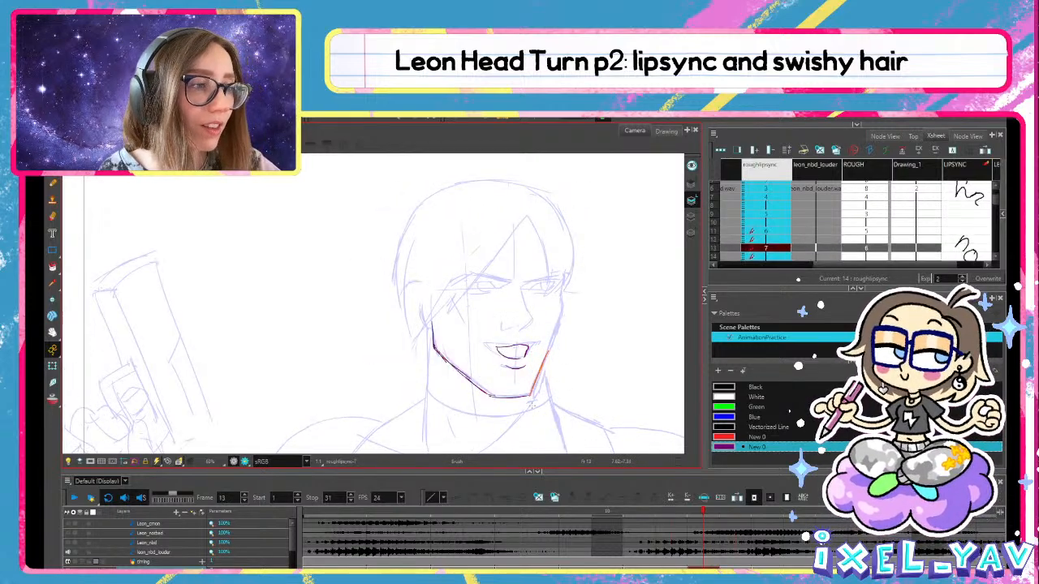
Step through frames 13 to 21 to examine how the mouth and jaw drawings flow
key(".")
key(".")
key("h")
key(".")
key(".")
key(".")
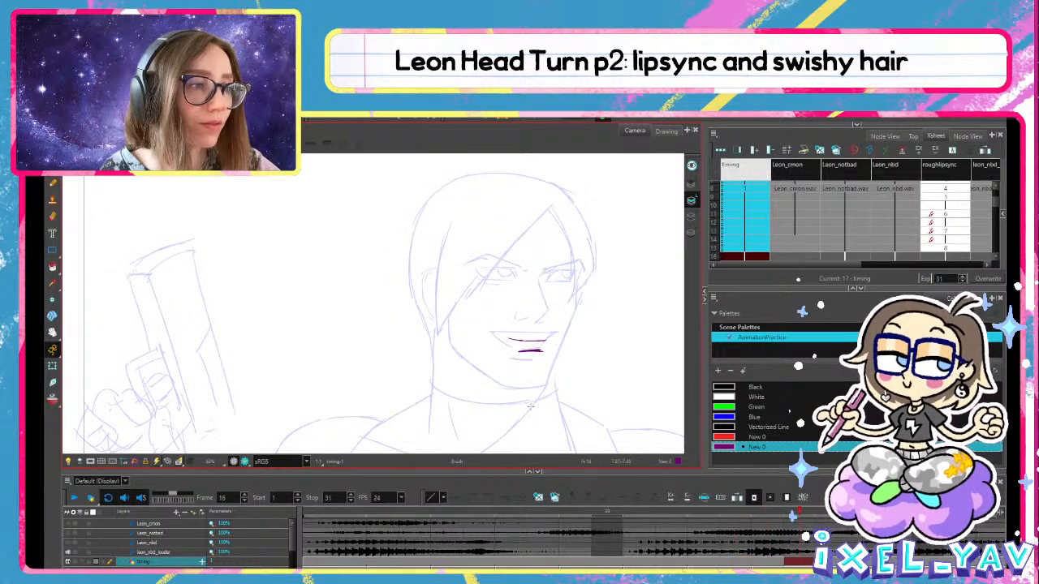
key(".")
key(".")
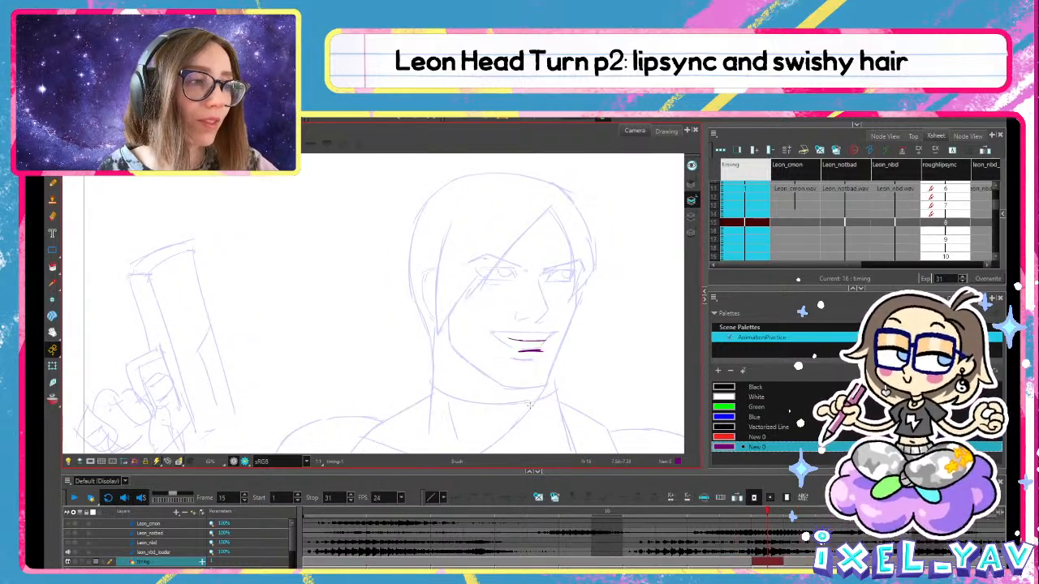
key(".")
key(".")
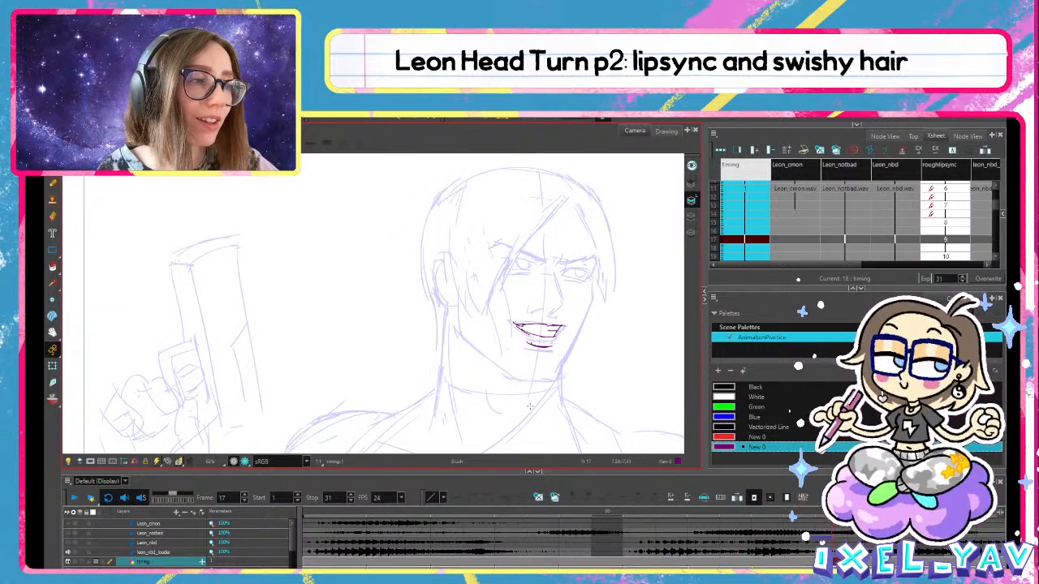
key(".")
key(".")
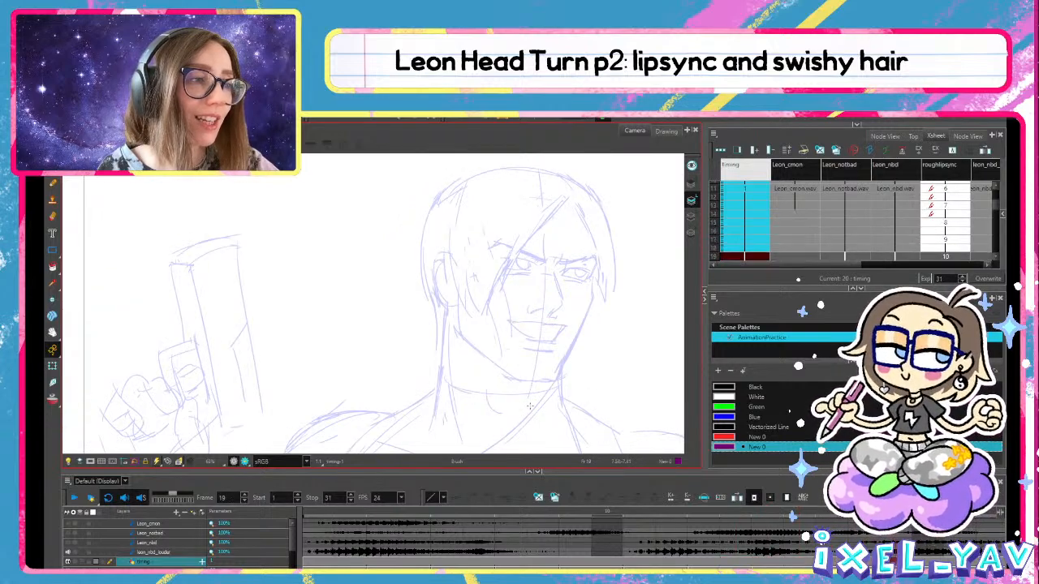
key("period")
key("period")
key("period")
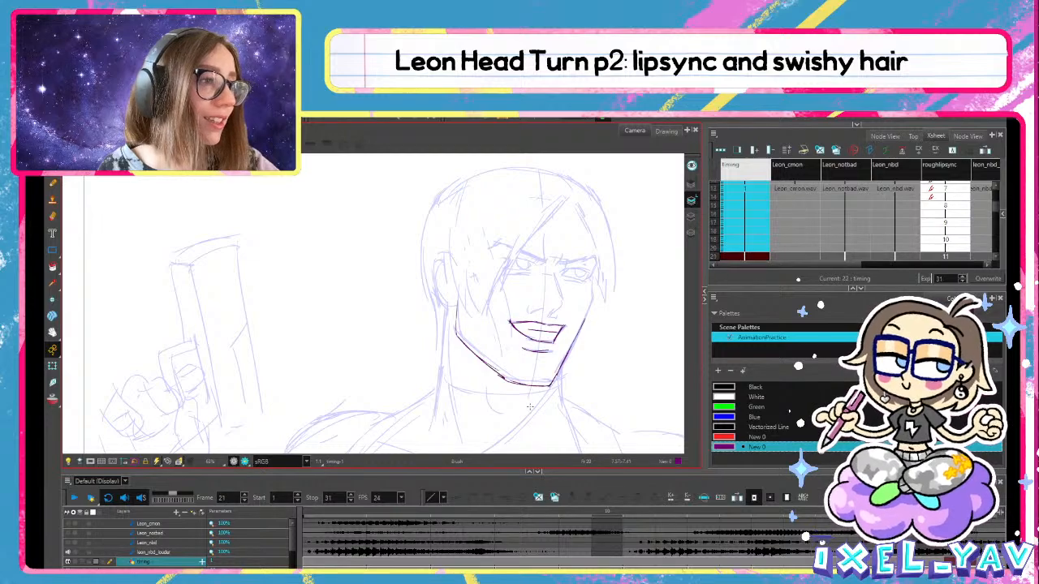
Return to frame 19 and select the mouth strokes of the drawing on the ROUGH layer
key("comma")
key("comma")
left_click(146, 568)
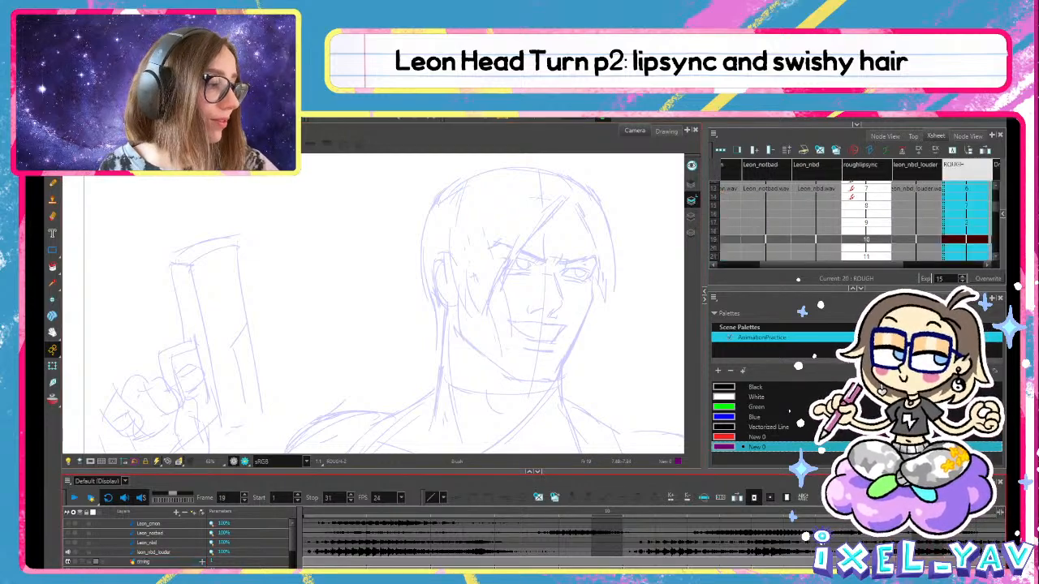
key("alt+s")
left_click_drag(570, 325, 560, 353)
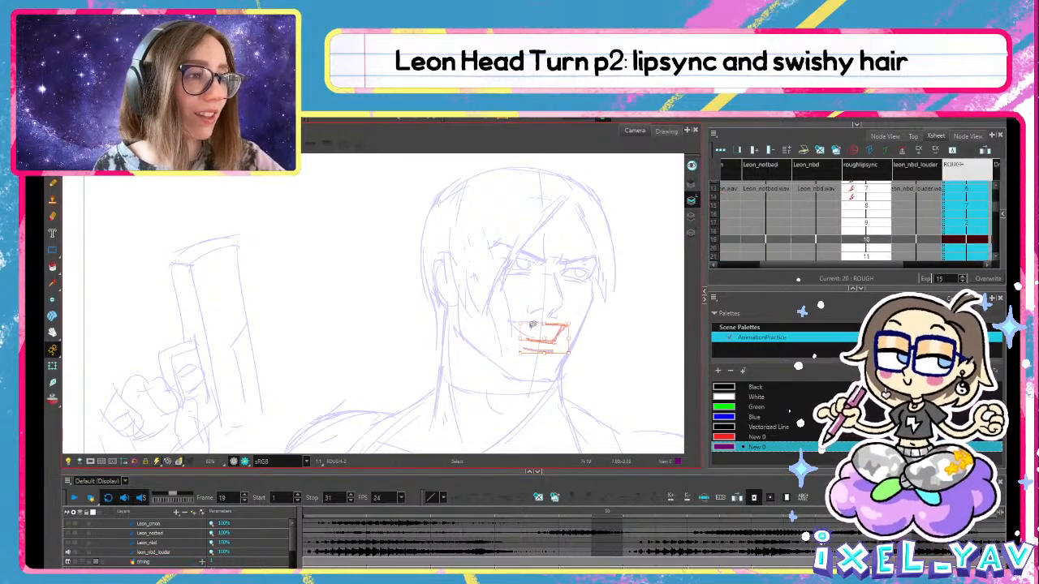
key("alt+b")
Check the mouth drawings between frames 18 and 23, and return to the ROUGH layer at frame 19 with the Select tool
key("period")
key("period")
key("period")
key("period")
key("period")
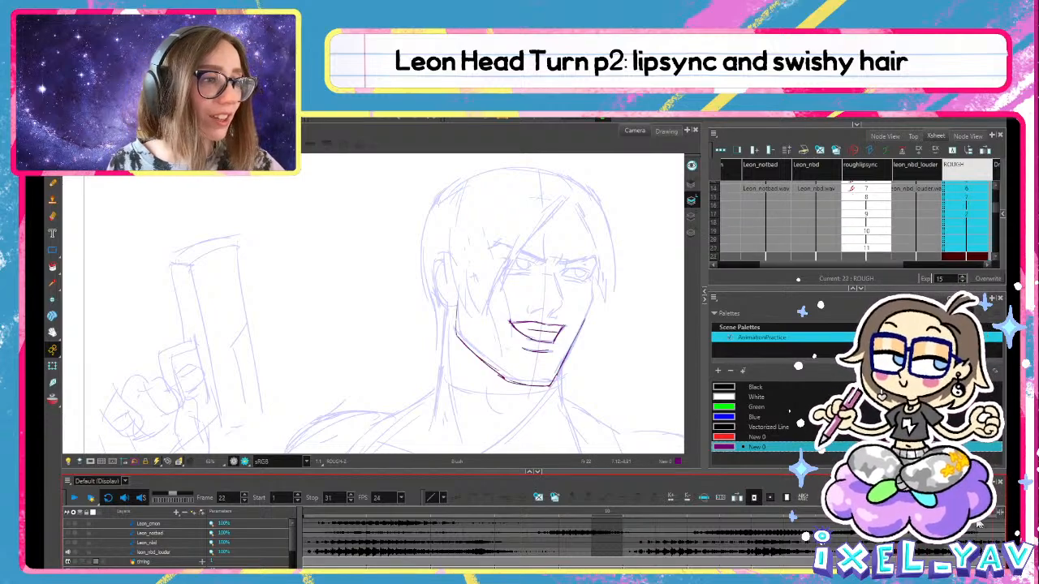
left_click_drag(804, 524, 561, 551)
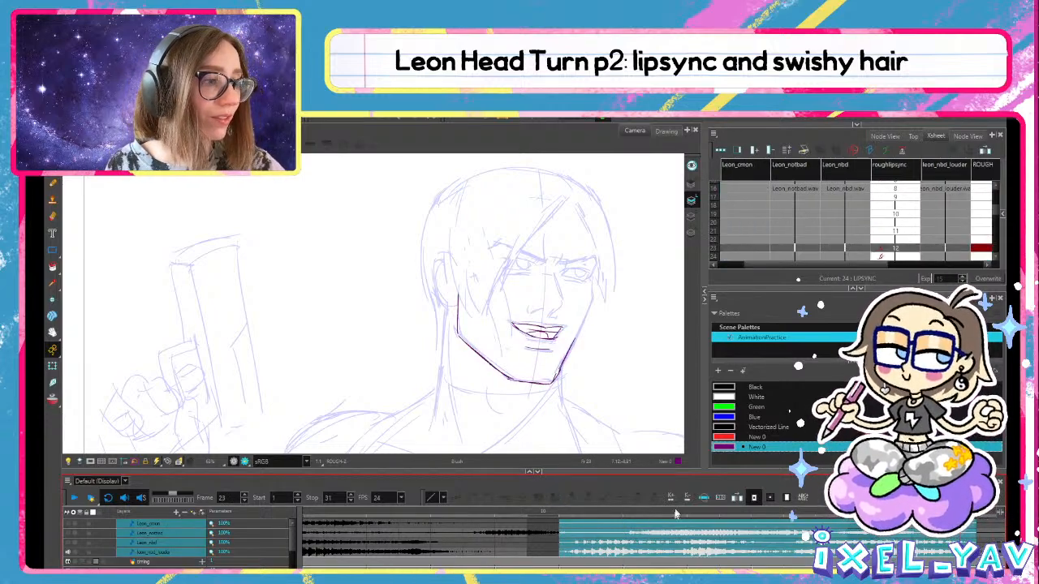
left_click_drag(568, 512, 833, 523)
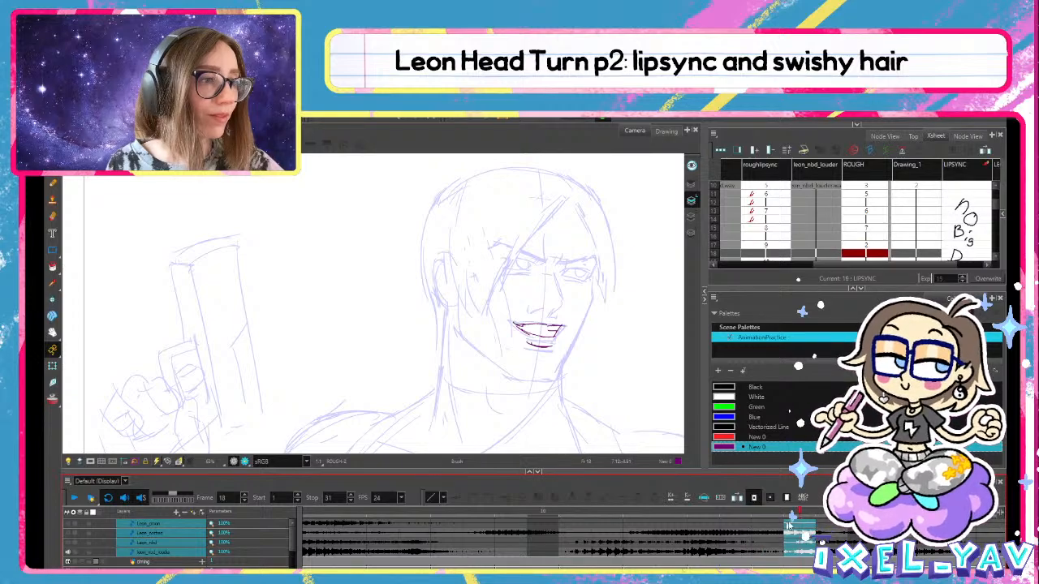
key("alt+s")
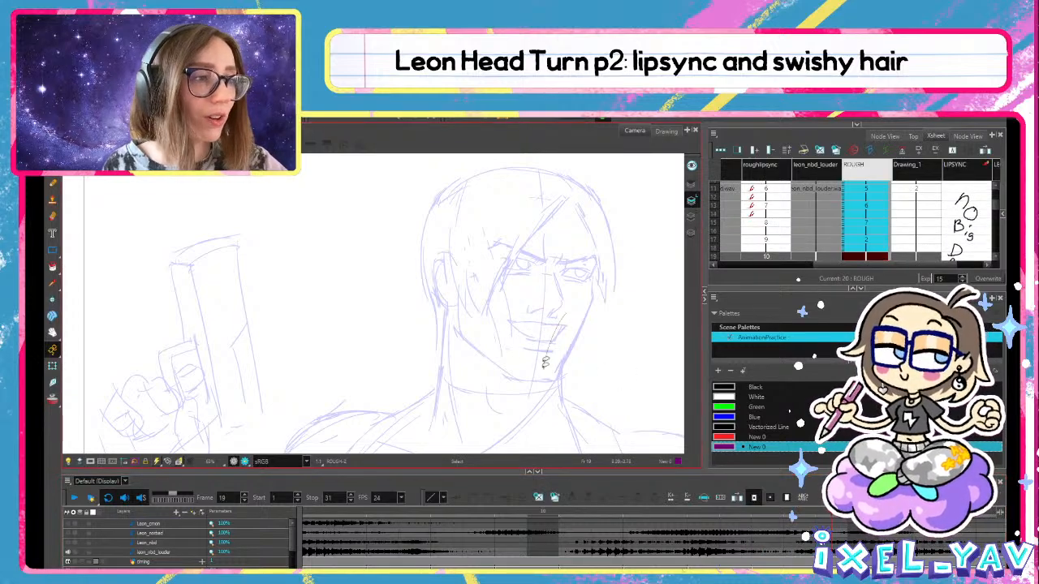
Move the mouth lines from the ROUGH drawing to the roughlipsync drawing at frame 19
mouse_move(545, 362)
left_mouse_down()
mouse_move(540, 335)
mouse_move(526, 355)
left_mouse_up()
key("alt+b")
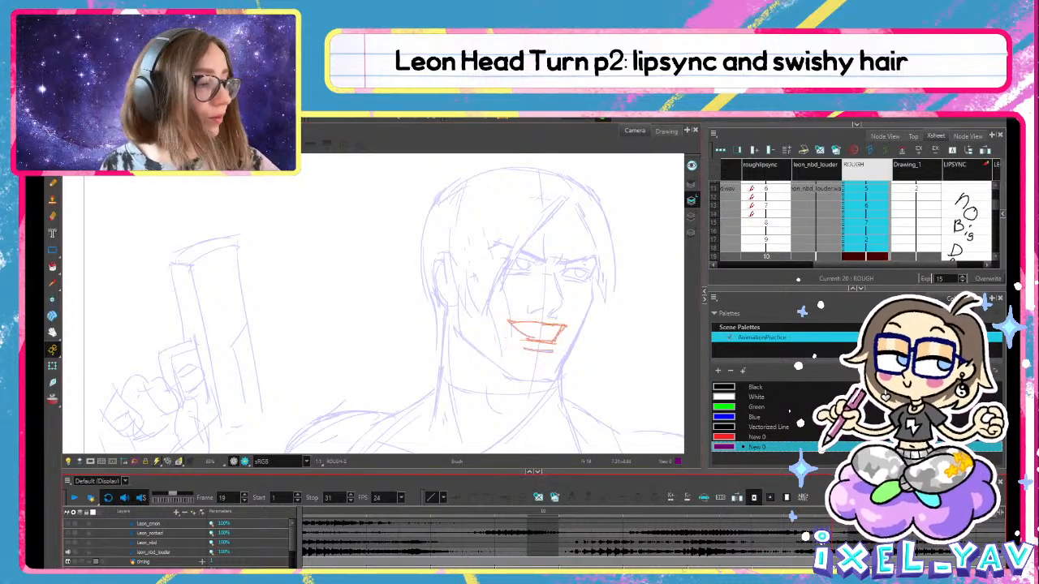
left_click(765, 164)
key("ctrl+v")
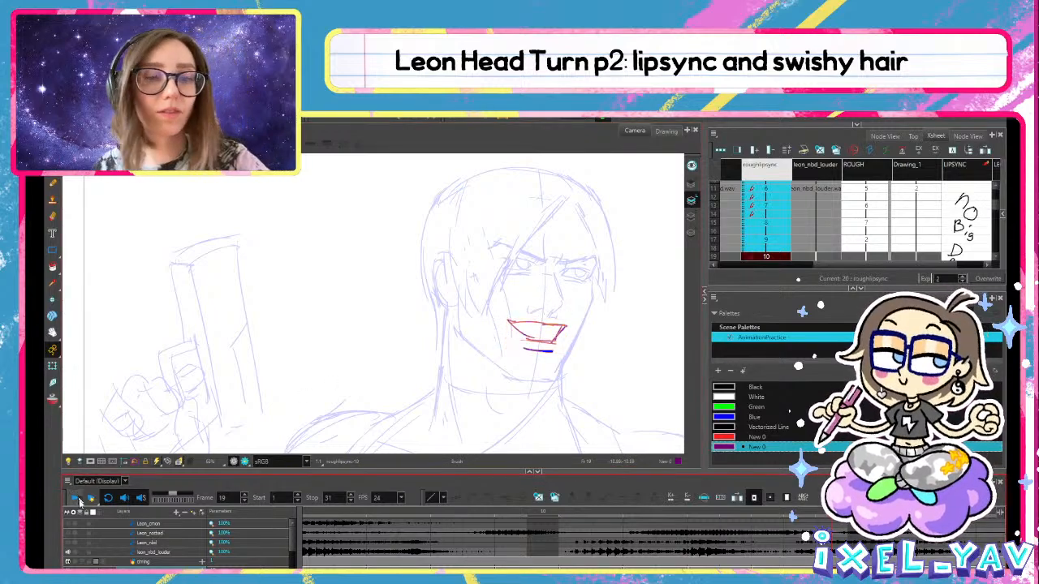
Play the animation and flip through the frames around frame 19 to check the mouth movement
left_click(78, 499)
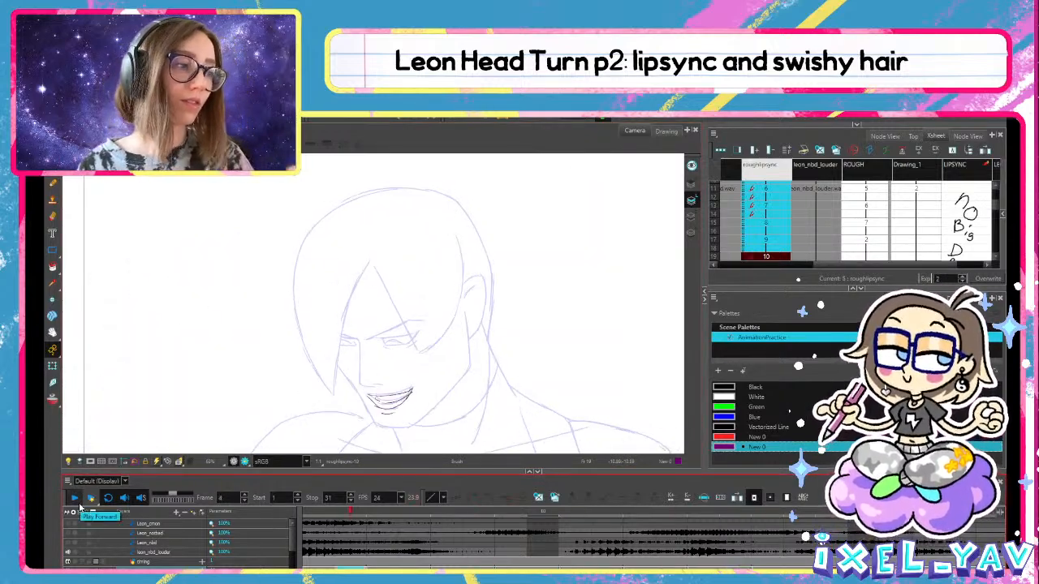
mouse_move(863, 511)
left_mouse_down()
mouse_move(800, 511)
mouse_move(831, 511)
left_mouse_up()
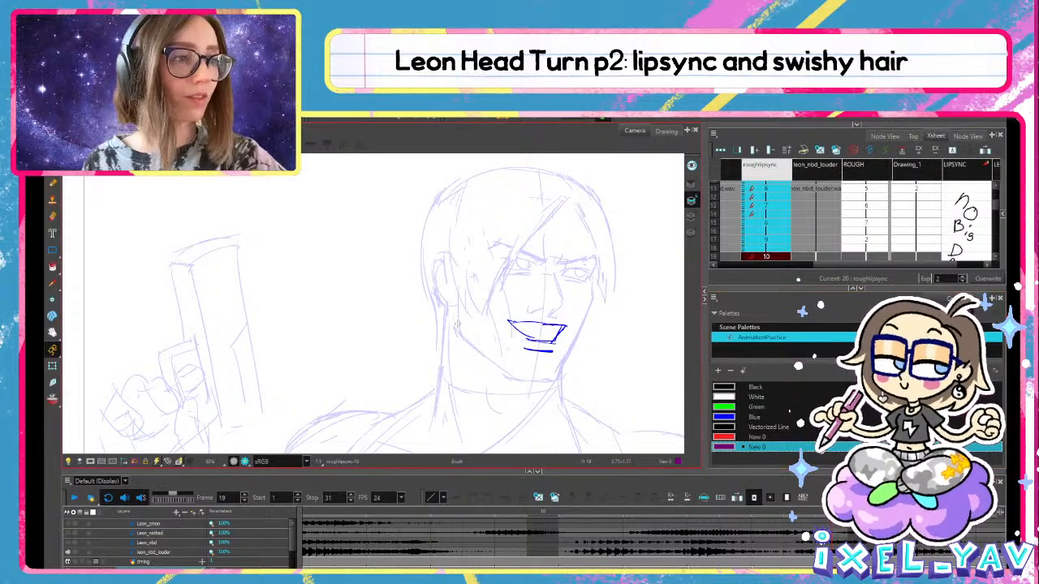
key("comma")
key("period")
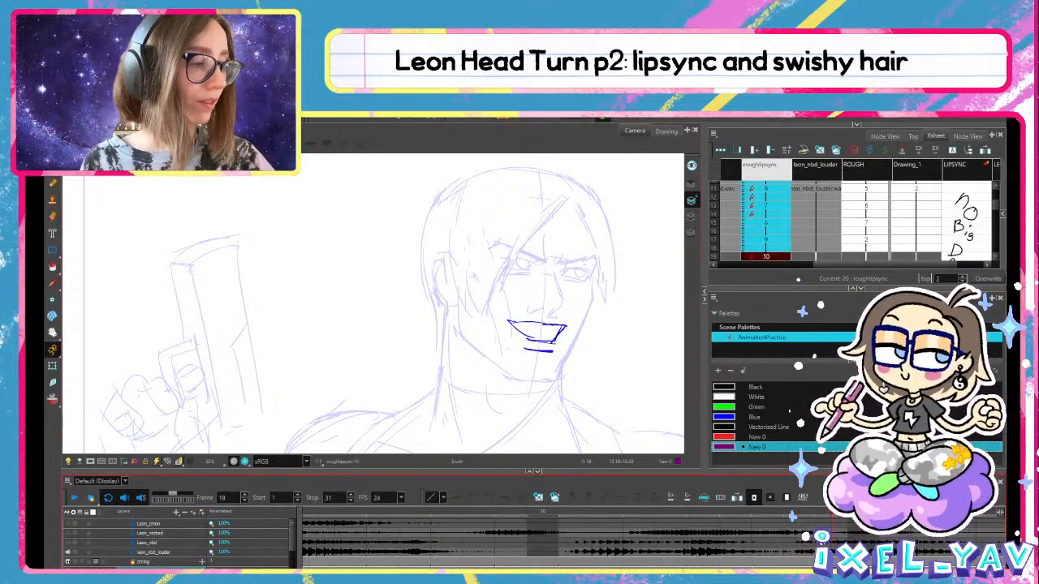
key("comma")
key("comma")
key("period")
key("period")
key("period")
key("period")
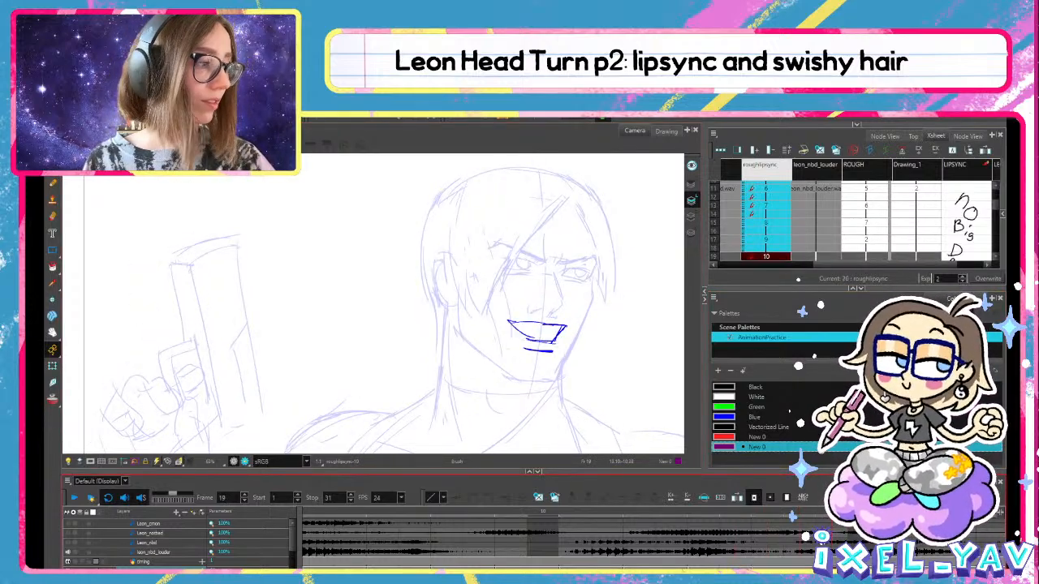
key("comma")
key("period")
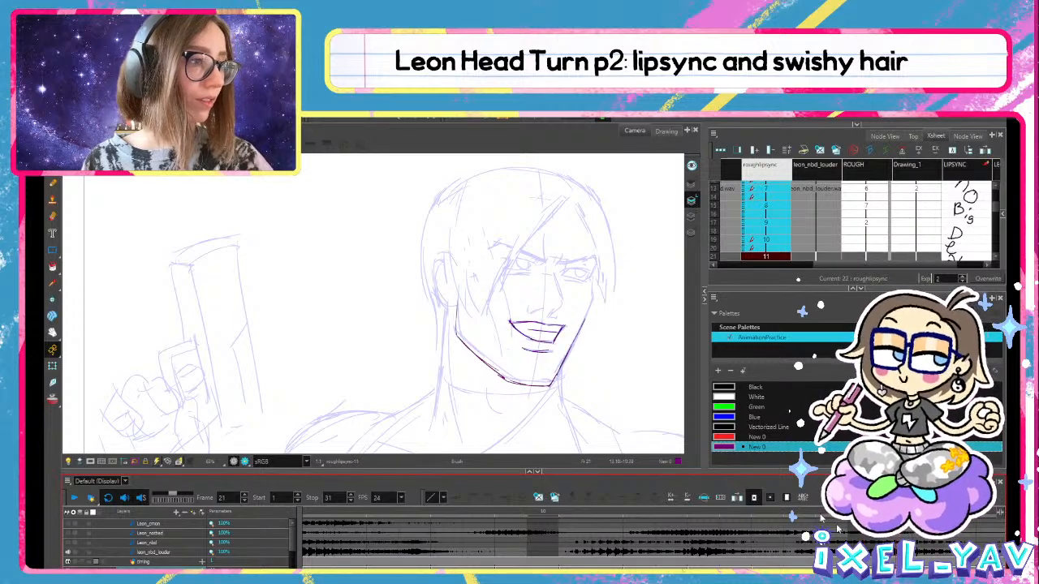
Copy the jawline from the roughlipsync drawing at frame 21 into the one at frame 19
key("alt+s")
mouse_move(609, 362)
left_mouse_down()
mouse_move(574, 364)
mouse_move(630, 375)
left_mouse_up()
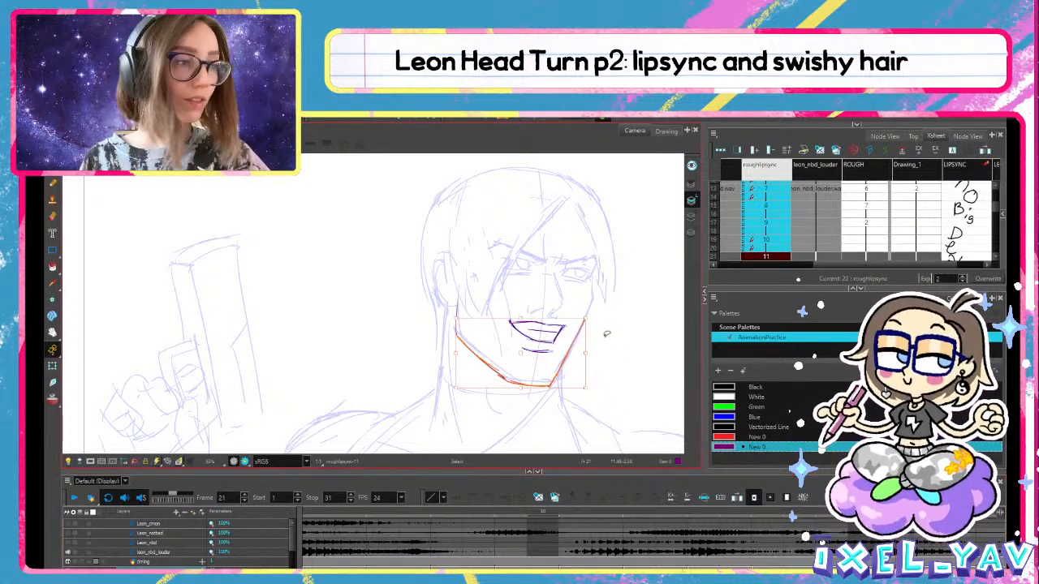
key("comma")
key("comma")
key("alt+b")
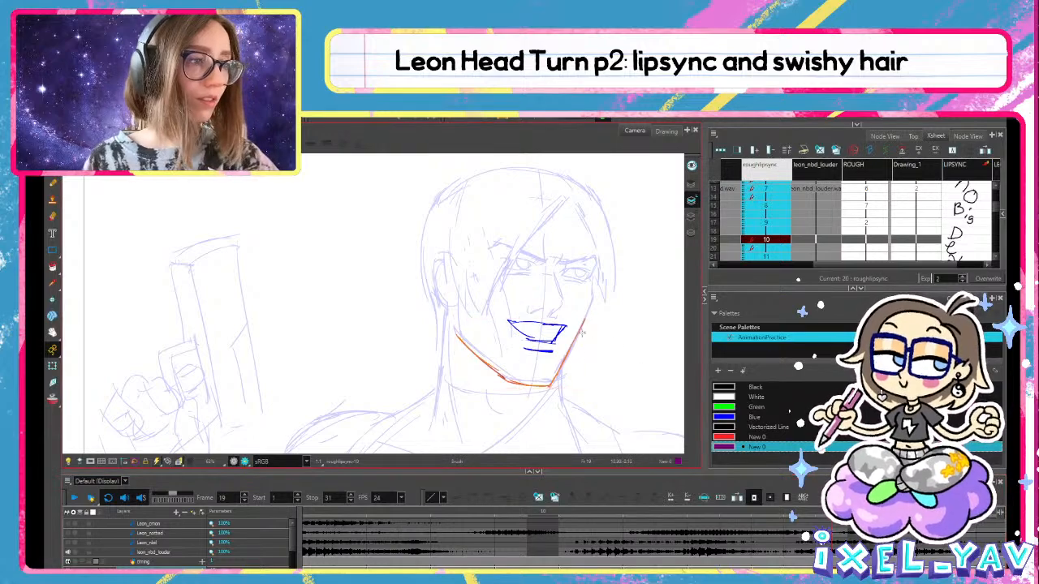
Try to copy the vertical jaw line below the ear from frame 23's roughlipsync drawing to frame 21
key("period")
key("period")
key("period")
key("period")
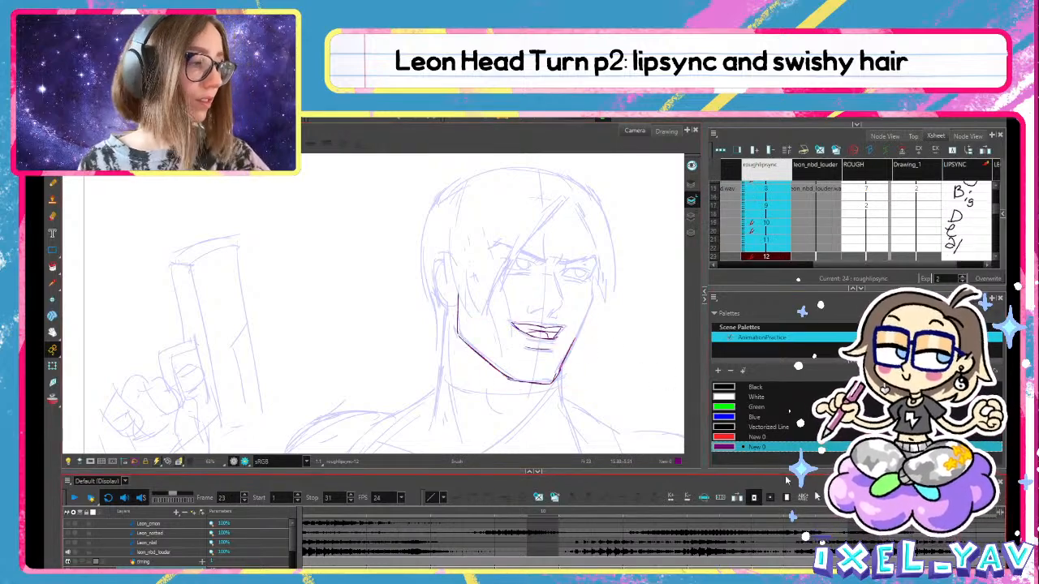
key("alt+s")
left_click(458, 314)
key("alt+b")
key("comma")
key("comma")
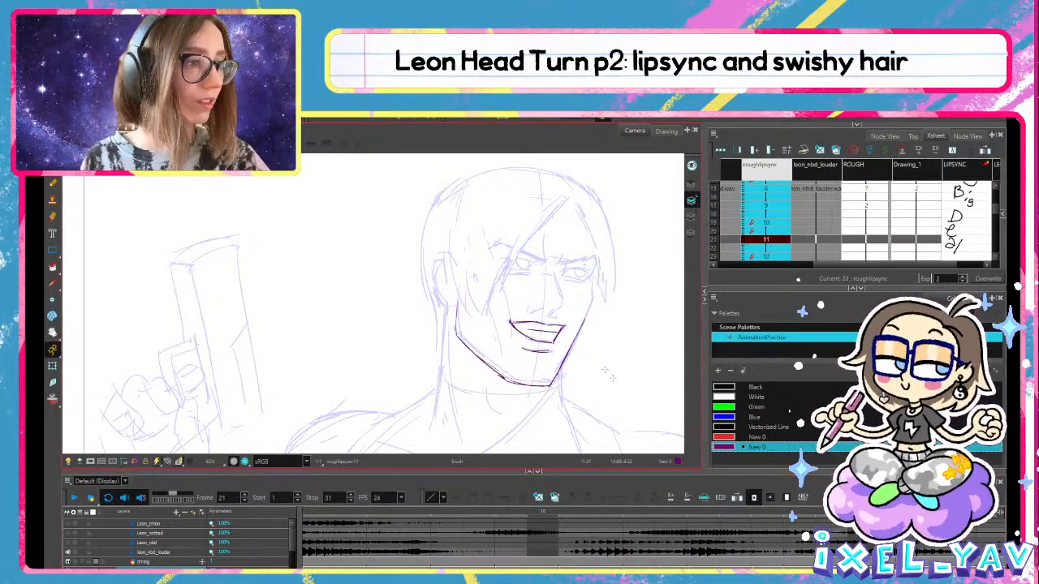
left_click(865, 230)
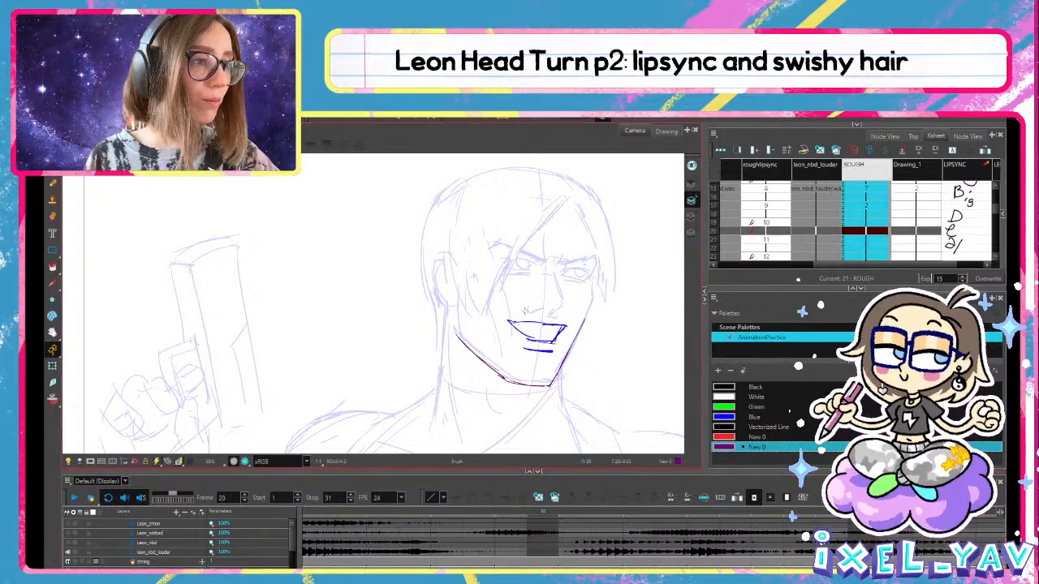
Copy the vertical jaw line below the ear from frame 23's roughlipsync drawing into drawing 10
left_click(765, 256)
key("alt+s")
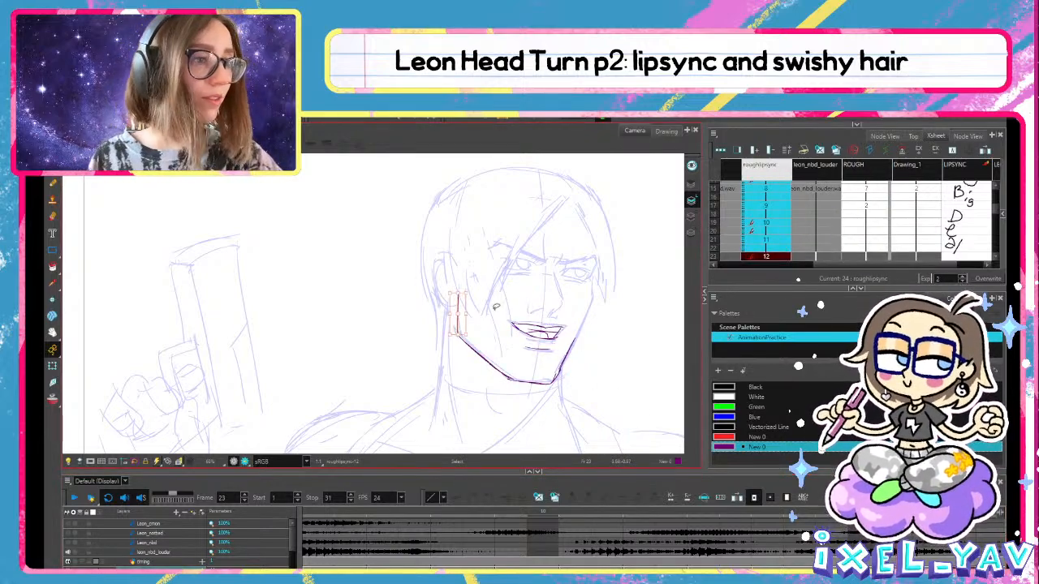
key("alt+b")
key("comma")
key("comma")
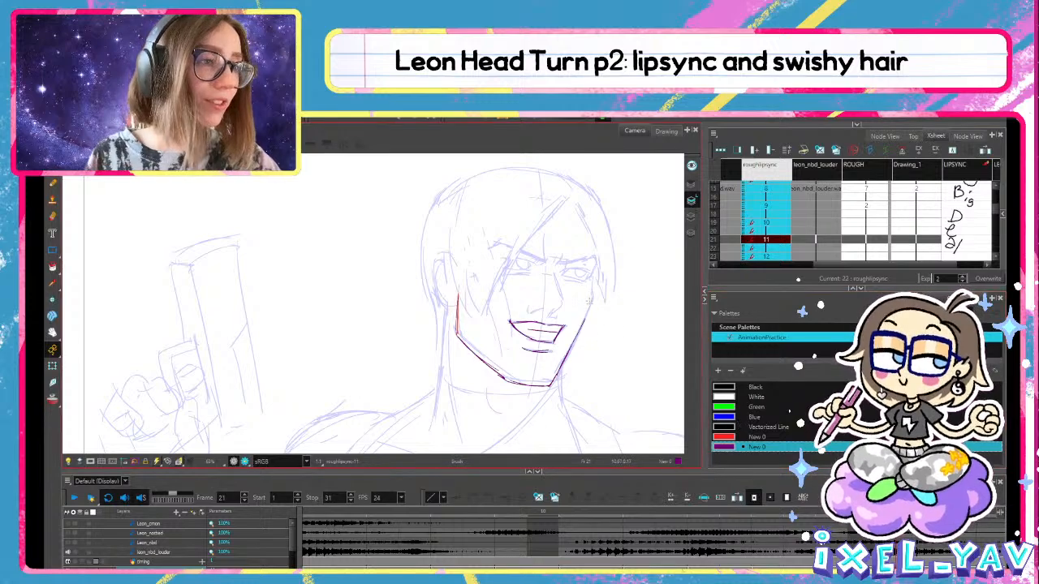
key("alt+s")
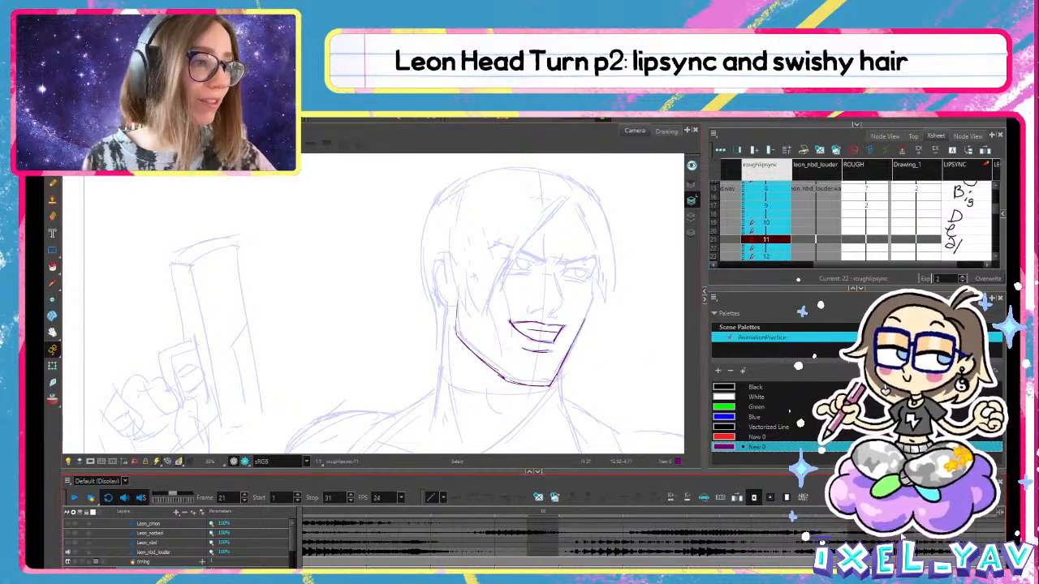
key("alt+b")
key("period")
key("comma")
key("comma")
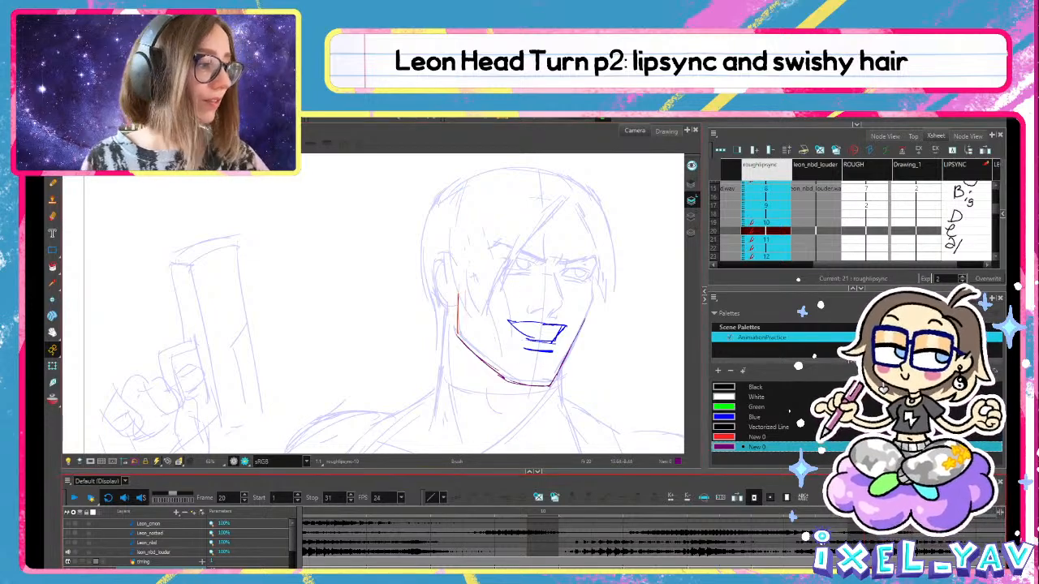
Turn on onion skin and add the vertical jaw line below the ear to frame 22's roughlipsync drawing
key("comma")
key("period")
key("period")
key("period")
scroll(123, 406, "up", 2)
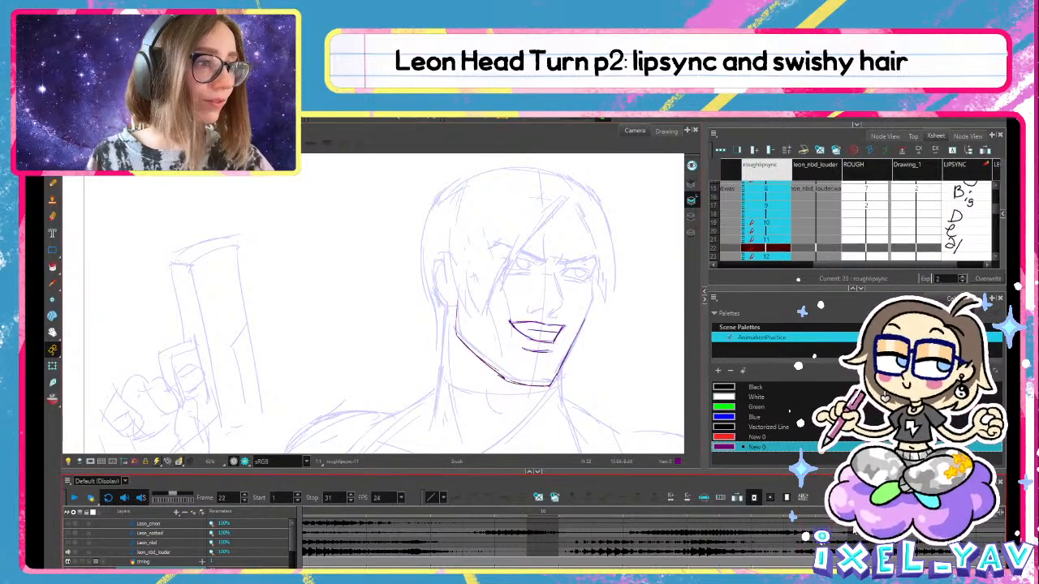
scroll(499, 285, "up", 1)
key("alt+s")
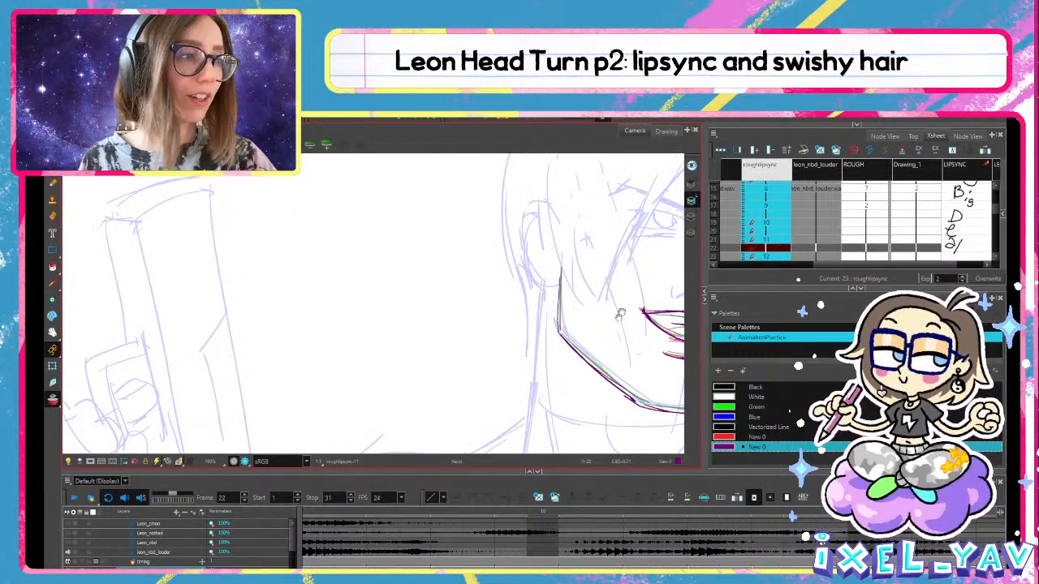
left_click_drag(619, 313, 451, 323)
left_click_drag(389, 286, 397, 335)
left_click(391, 312)
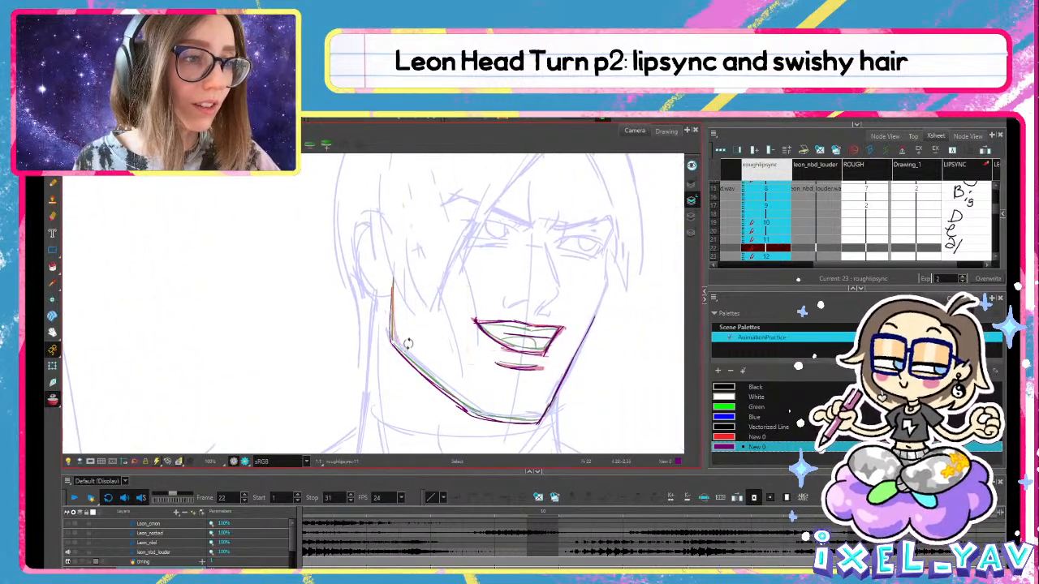
key("alt+b")
key("ctrl+z")
key("alt+s")
Raise the slanted jaw segment and the chin segment of frame 22's drawing toward the next drawing's onion-skin lines
left_click(432, 372)
key("Delete")
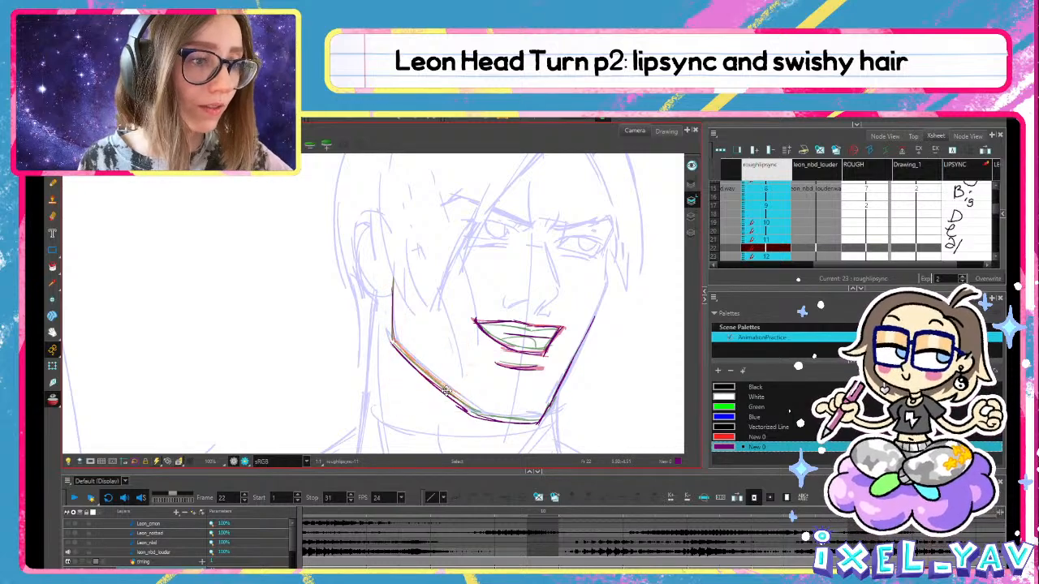
left_click(446, 390)
left_click(516, 420)
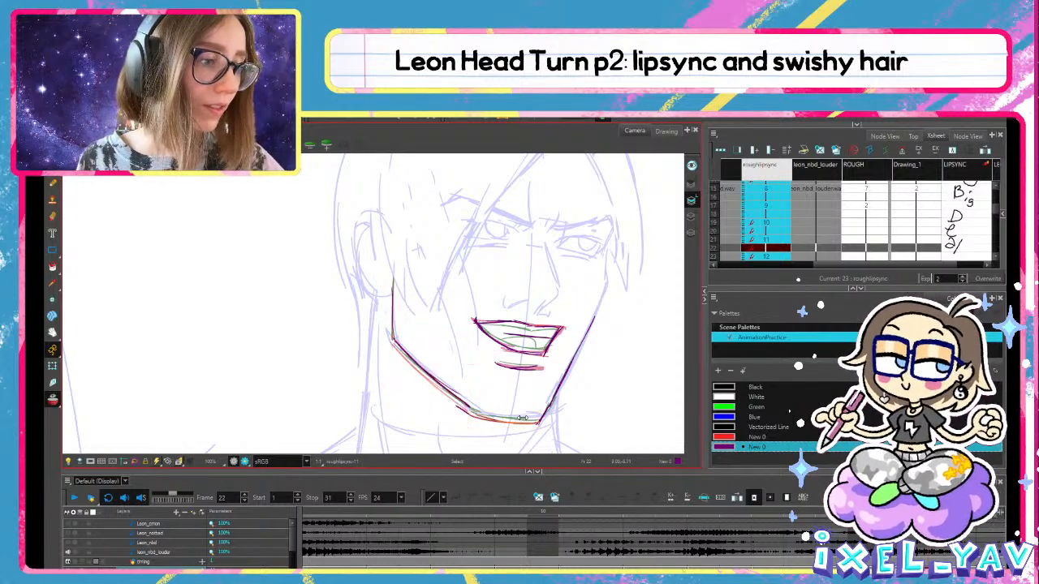
left_click_drag(519, 426, 515, 416)
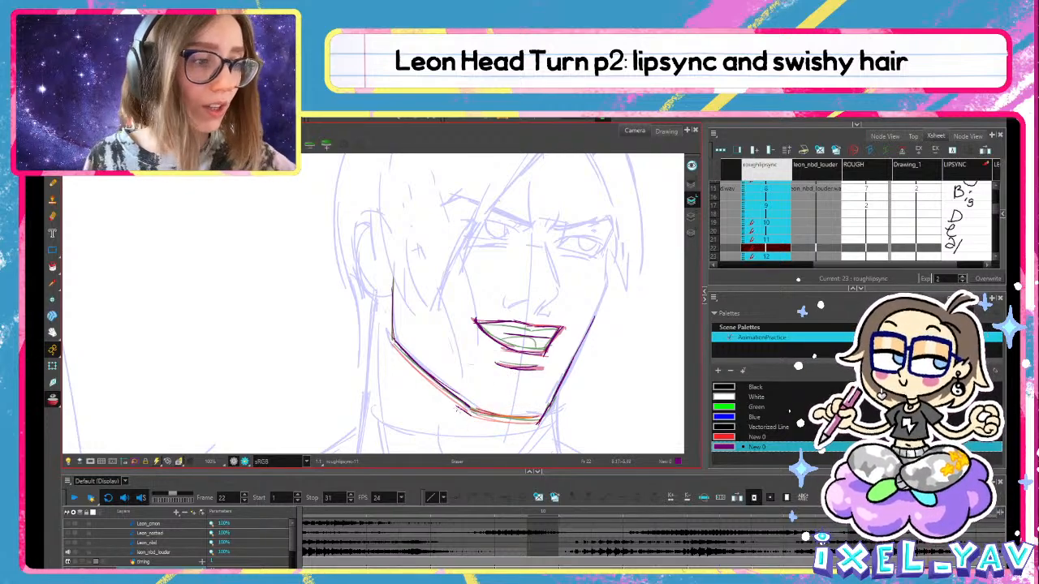
Adjust the far-side jaw line of frame 22's drawing so its lower end meets the raised chin
key("alt+e")
left_click(568, 351)
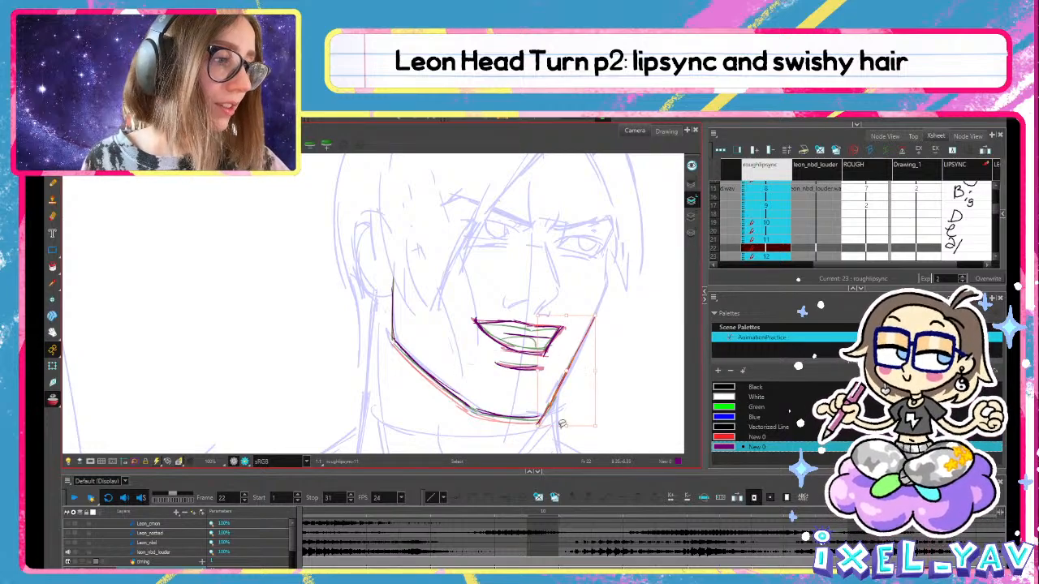
left_click_drag(536, 425, 538, 422)
key("alt+b")
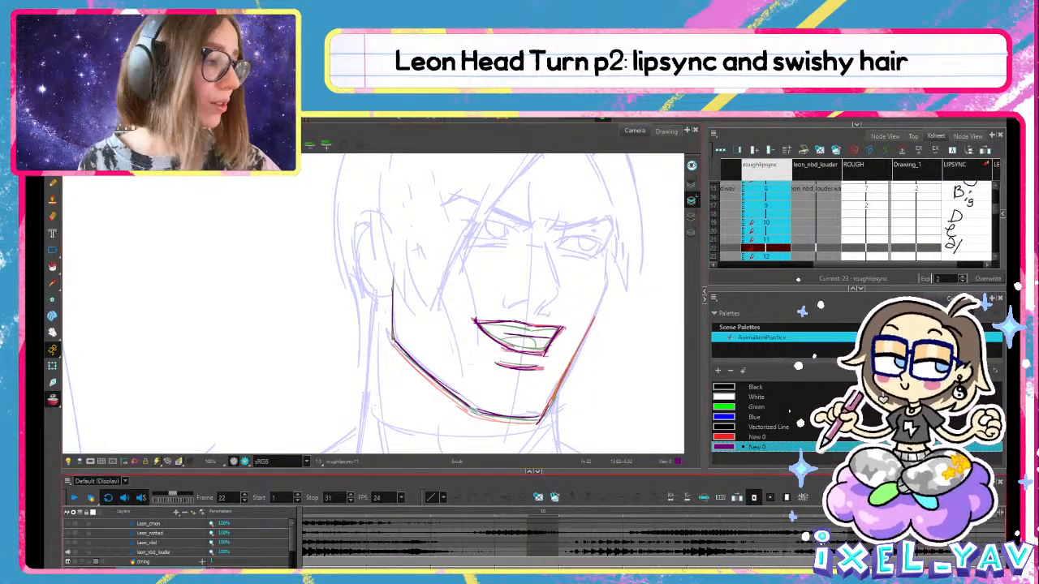
Compare the neighbouring frames and adjust the slanted and vertical jaw segments in frame 23's roughlipsync drawing
key("period")
key("period")
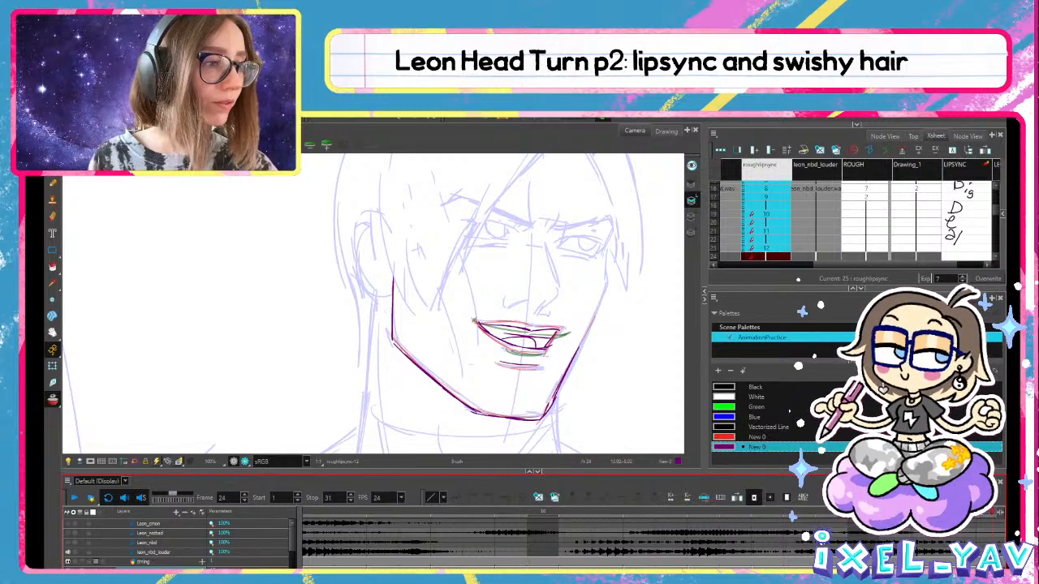
key("period")
key("comma")
key("comma")
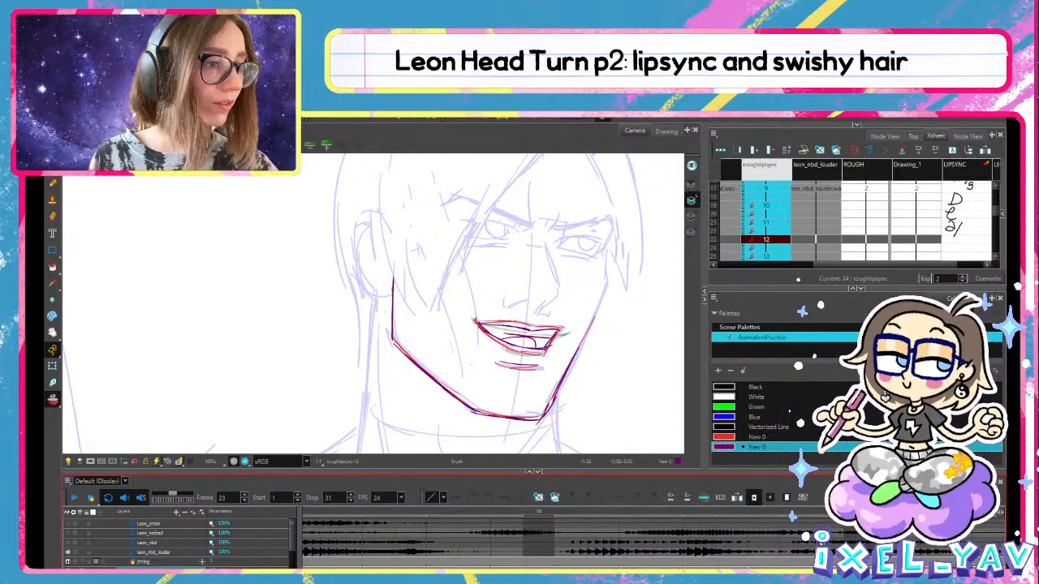
key("alt+s")
left_click(431, 375)
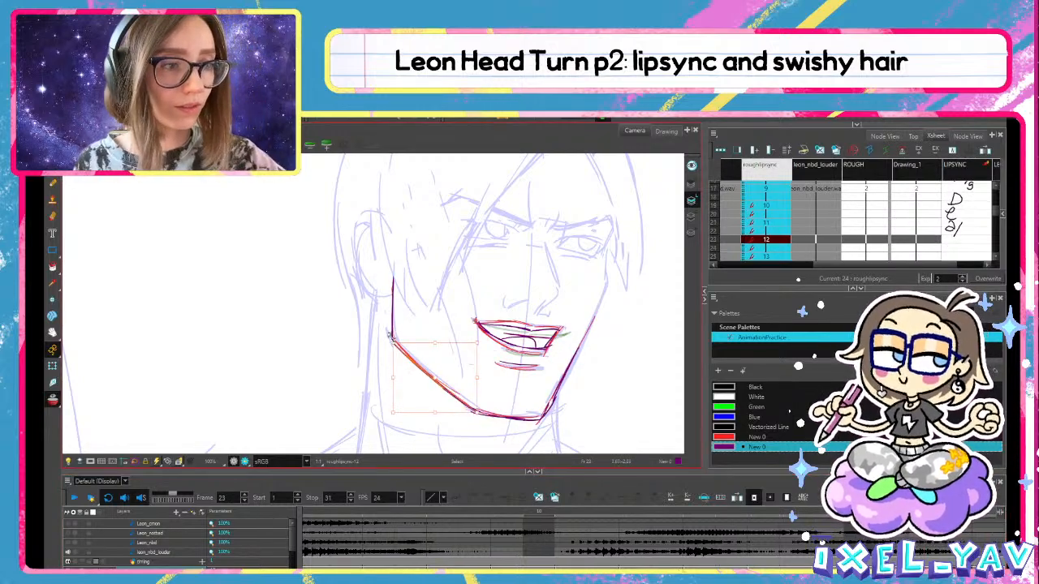
left_click_drag(391, 338, 392, 332)
key("alt+b")
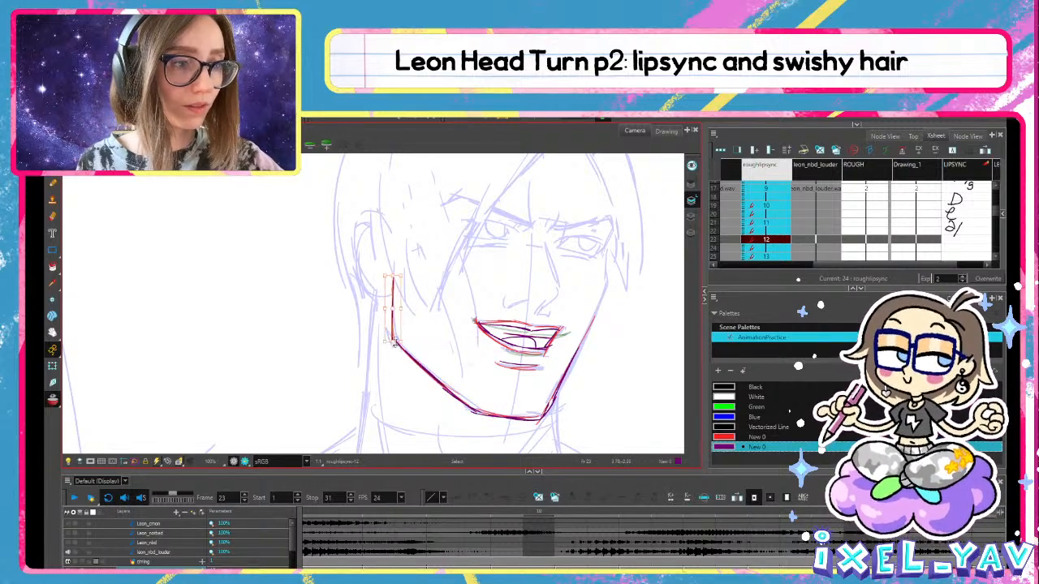
left_click_drag(394, 277, 394, 340)
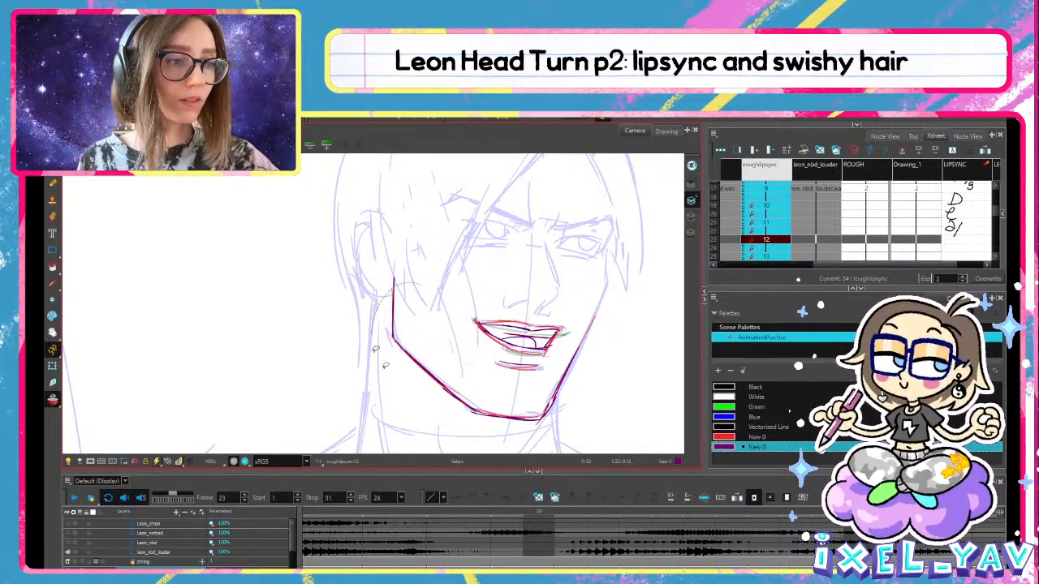
Realign the vertical, slanted and chin segments of frame 23's jaw so their ends connect
key("alt+s")
left_click(396, 309)
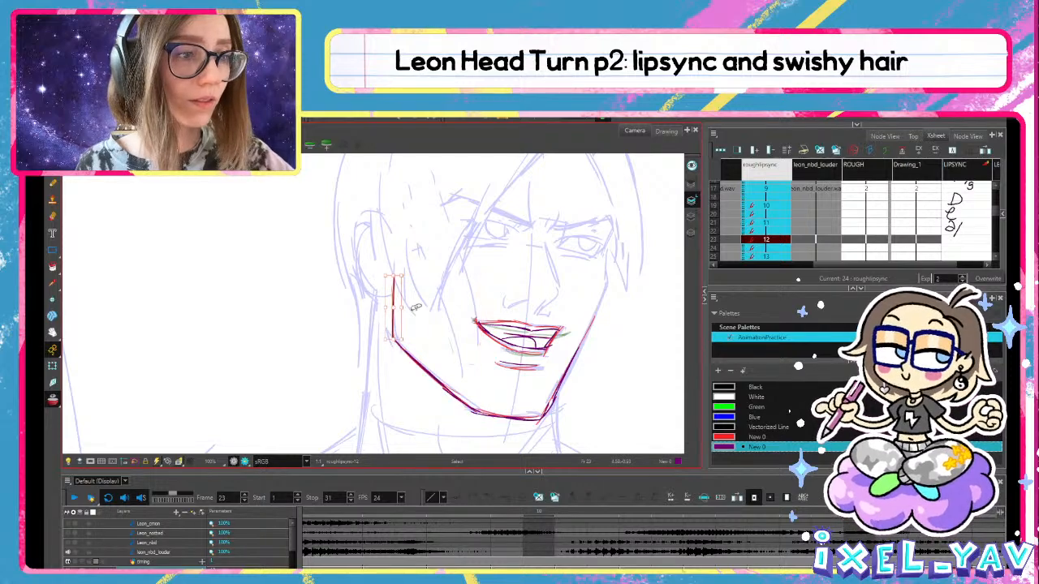
left_click_drag(407, 343, 390, 334)
left_click(421, 362)
left_click_drag(479, 417, 483, 412)
mouse_move(521, 381)
left_mouse_down()
mouse_move(514, 444)
mouse_move(542, 421)
left_mouse_up()
left_click(556, 418)
key("alt+b")
Play the scene with the whole camera frame in view to check the lip sync and jaw motion
key("2")
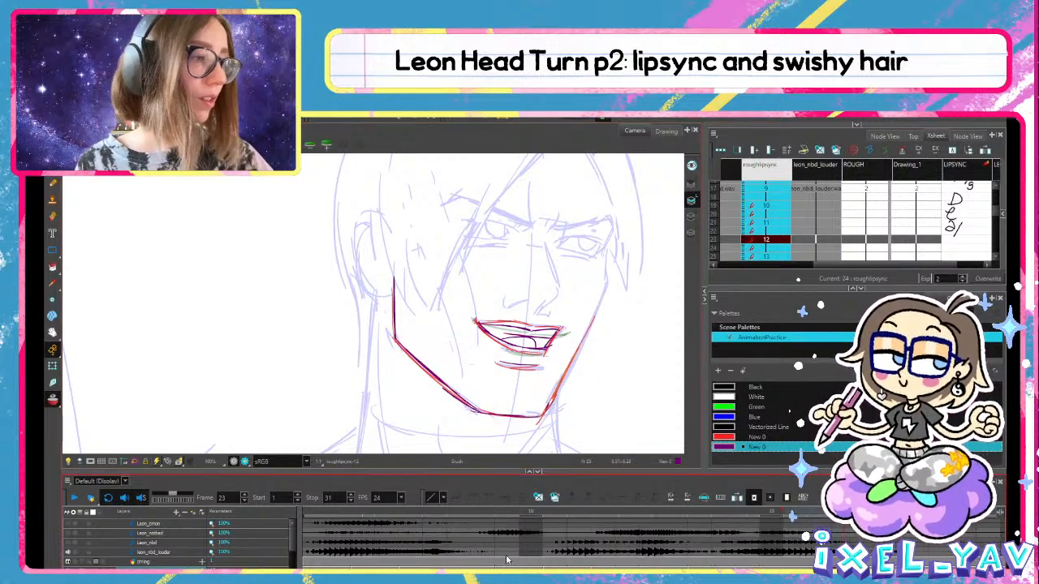
key("1")
key("1")
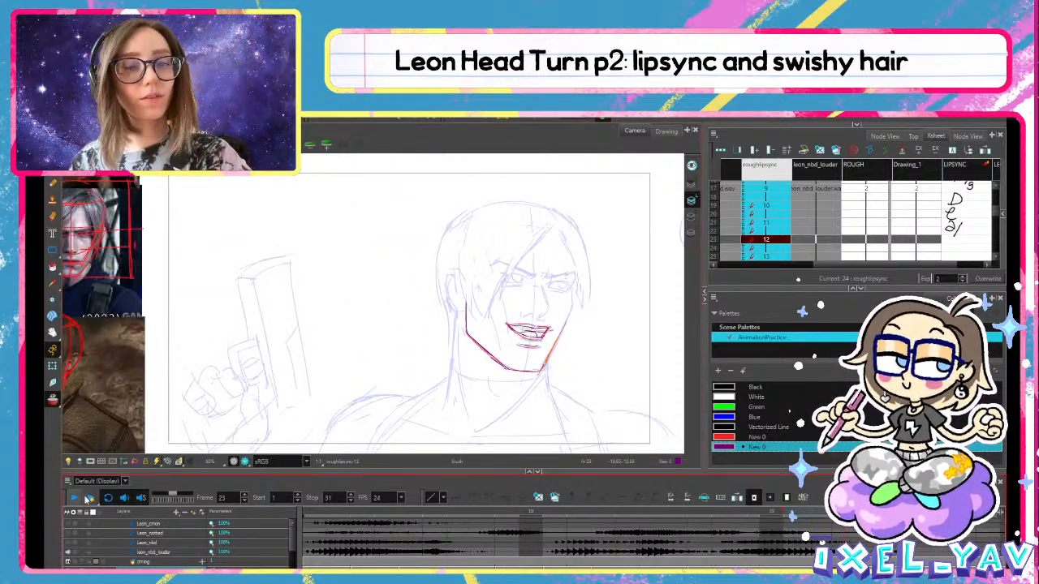
left_click(84, 499)
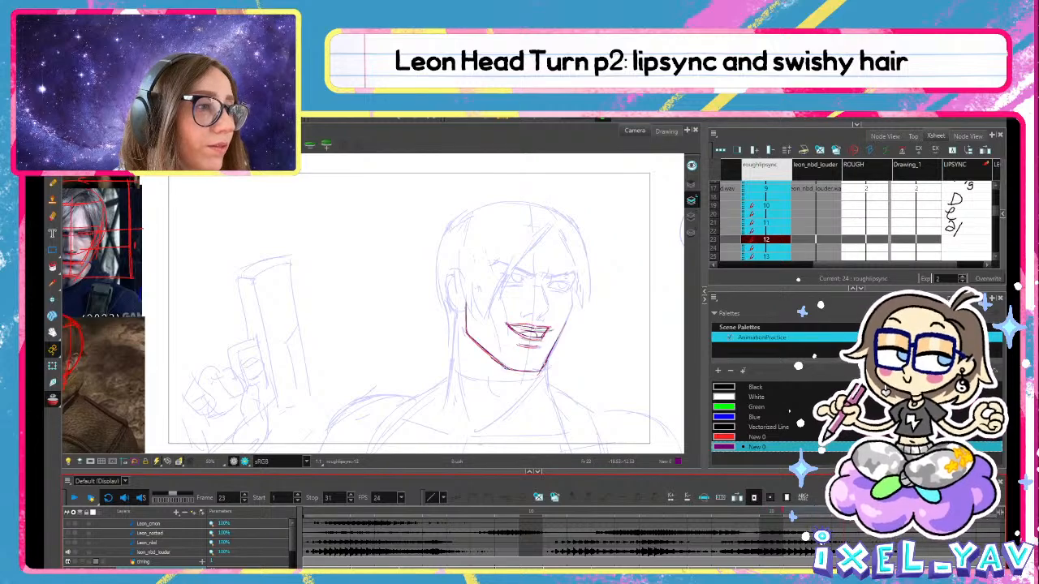
Turn off onion skin and flip between the drawings around frames 21 to 23 to compare mouth and jaw
left_click(53, 399)
left_click(793, 514)
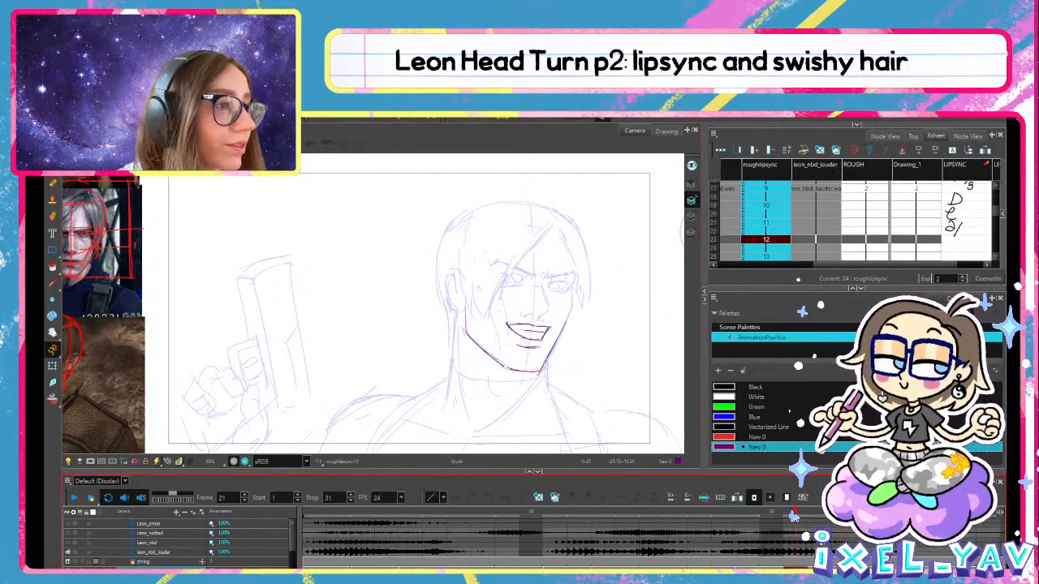
left_click_drag(794, 514, 842, 515)
key("comma")
key("period")
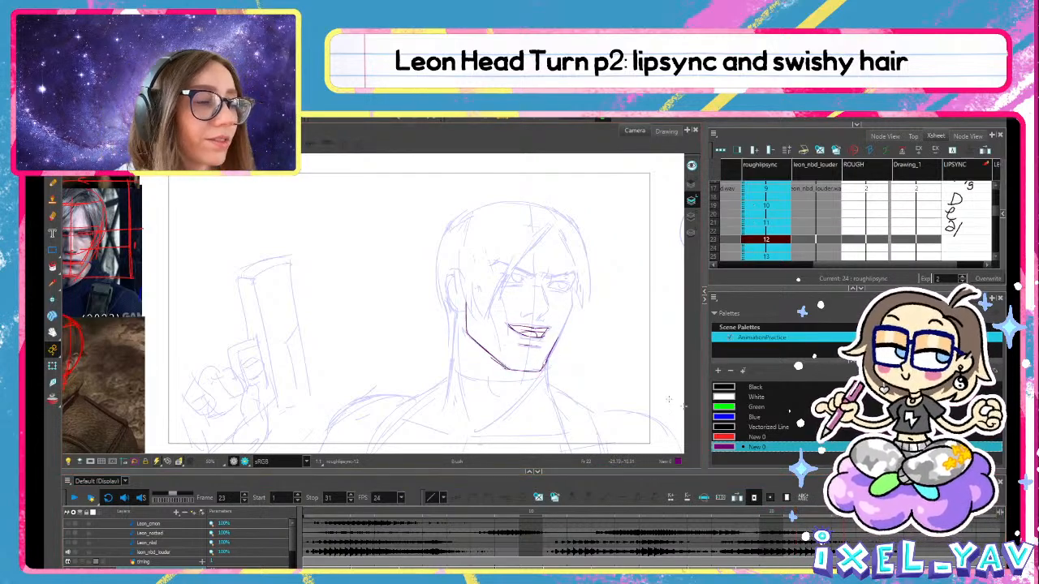
Flip between frames 22, 23 and 24 up close to compare the mouth and jaw drawings
scroll(566, 320, "up", 3)
key("comma")
key("period")
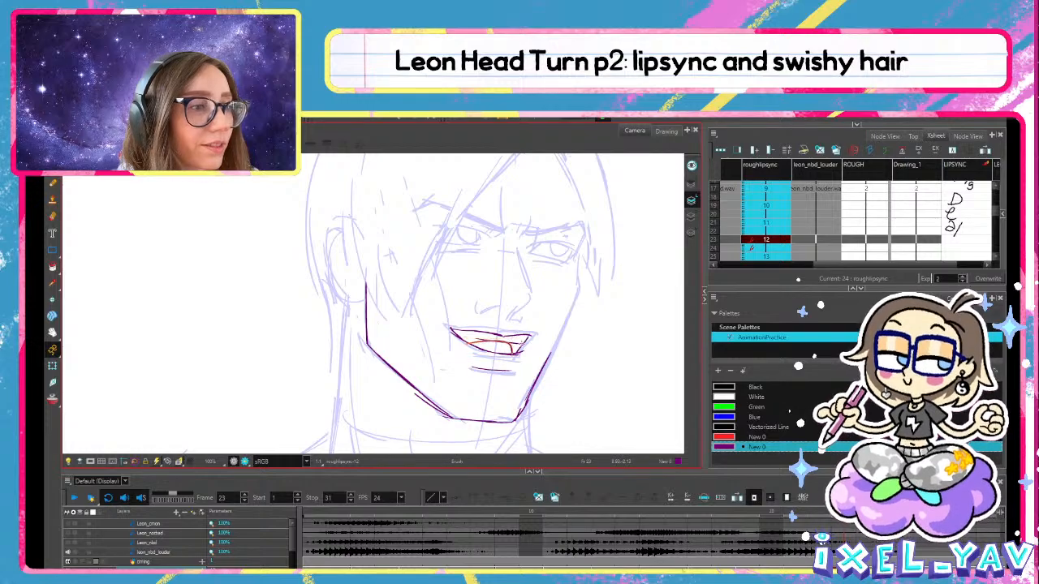
mouse_move(843, 513)
left_mouse_down()
mouse_move(753, 498)
mouse_move(867, 511)
mouse_move(795, 511)
mouse_move(843, 512)
mouse_move(820, 511)
left_mouse_up()
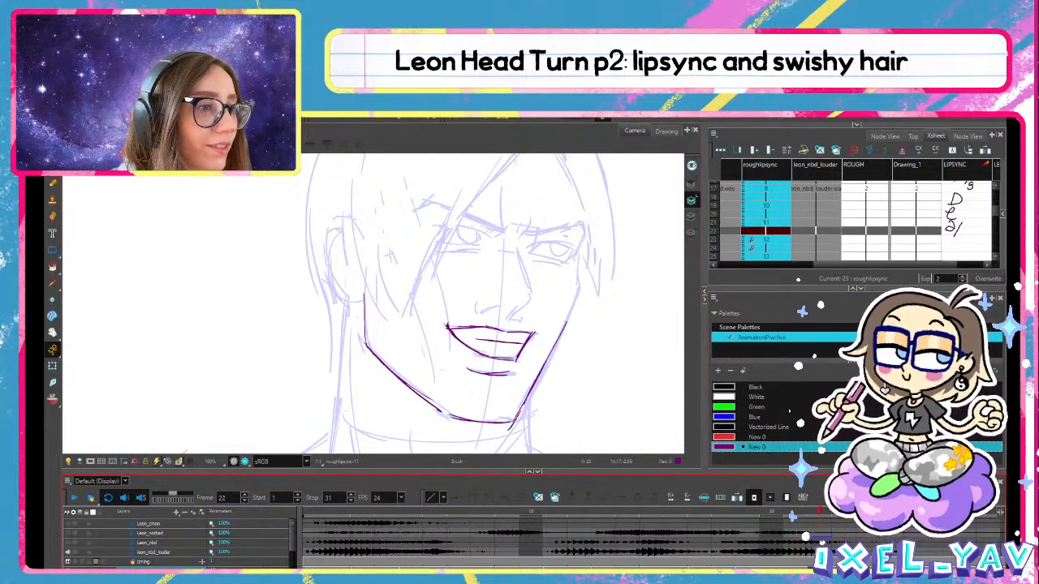
key("period")
key("comma")
key("period")
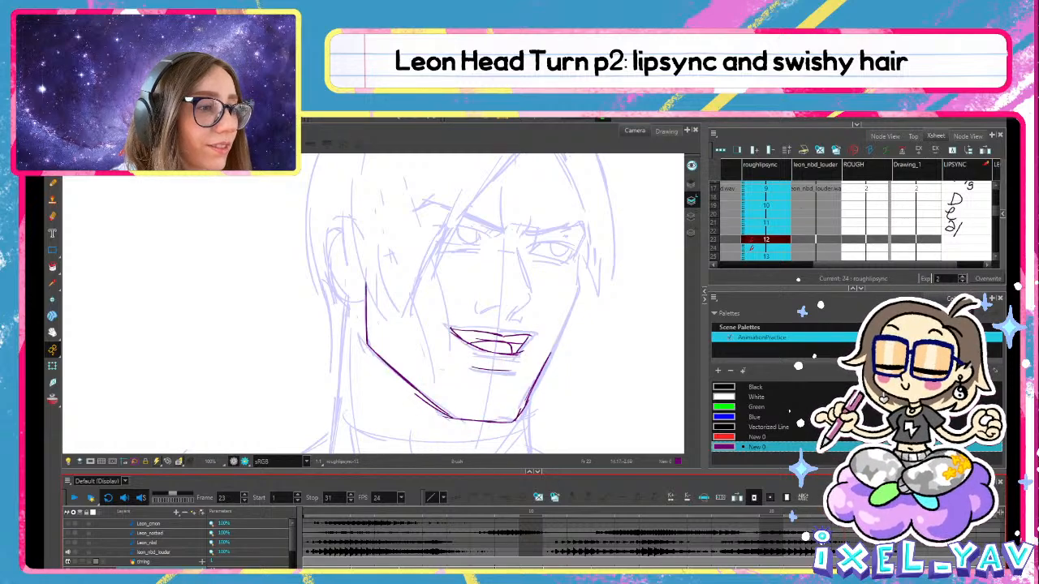
key("comma")
key("period")
key("period")
key("period")
key("period")
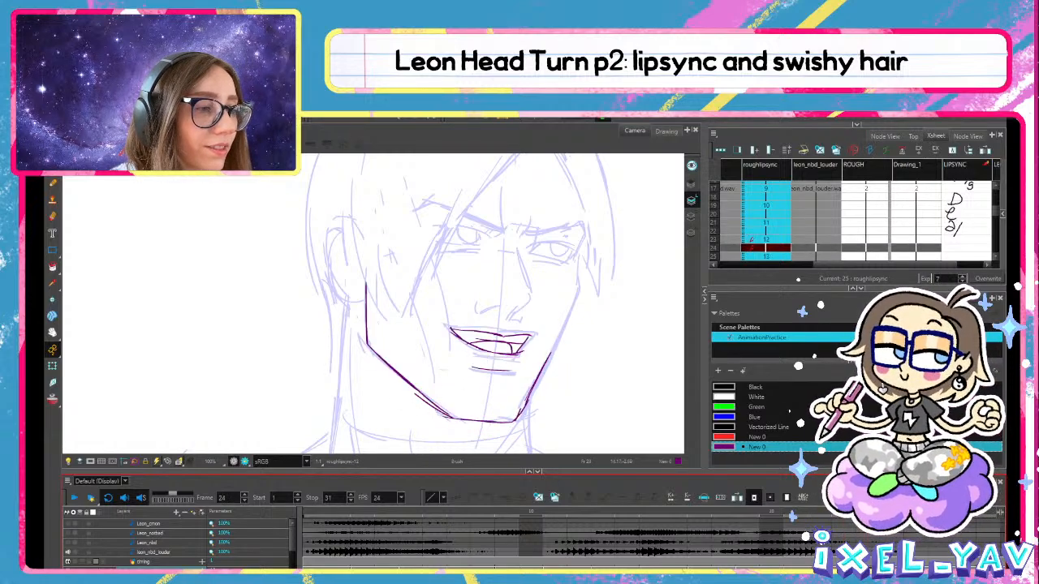
Flip through the frames around 20 to 25 to check how the jaw line moves from drawing to drawing
key("comma")
key("comma")
key("comma")
key("comma")
key("comma")
key("comma")
key("comma")
key("comma")
key("comma")
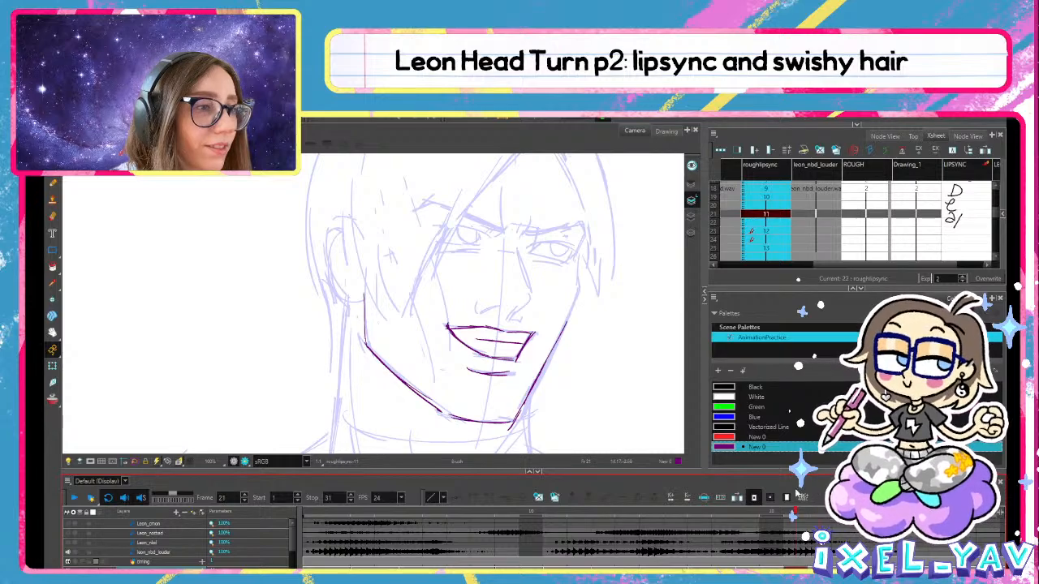
key("period")
key("period")
key("period")
key("period")
key("period")
key("comma")
key("comma")
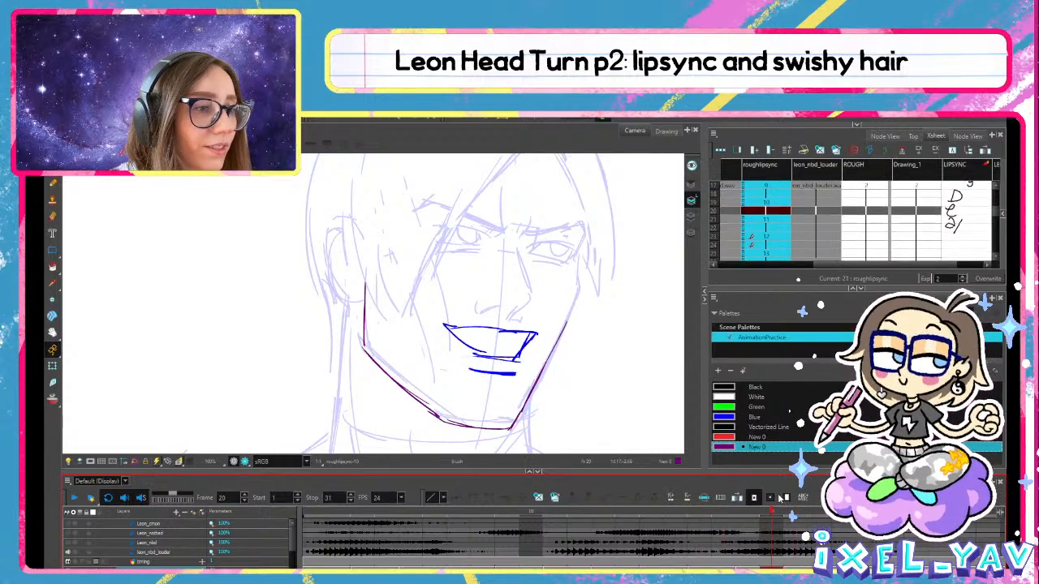
Lower the chin segment slightly in frame 21's roughlipsync drawing and compare it with frame 20
key("period")
key("alt+s")
left_click(479, 421)
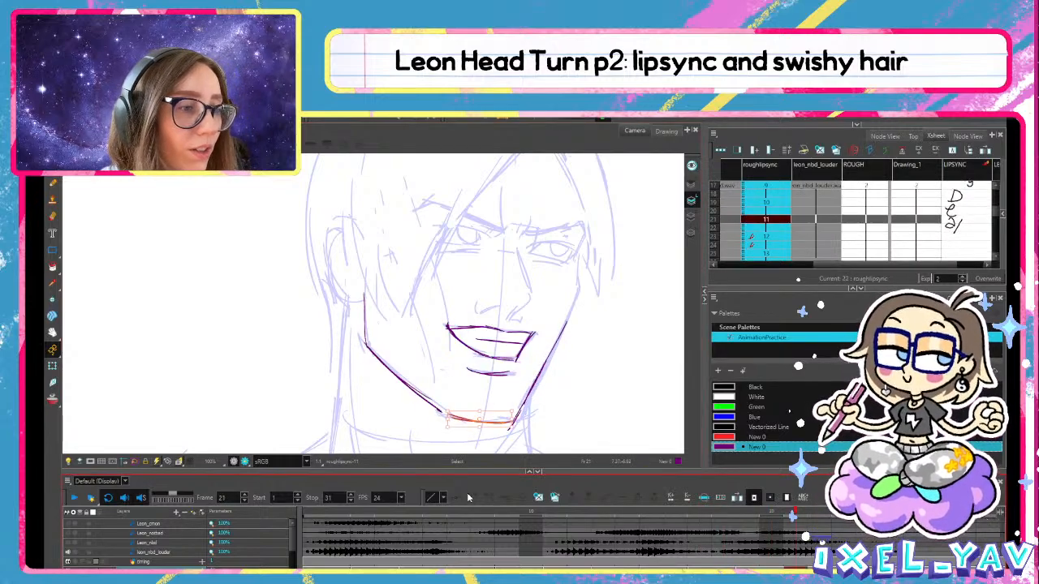
key("alt+b")
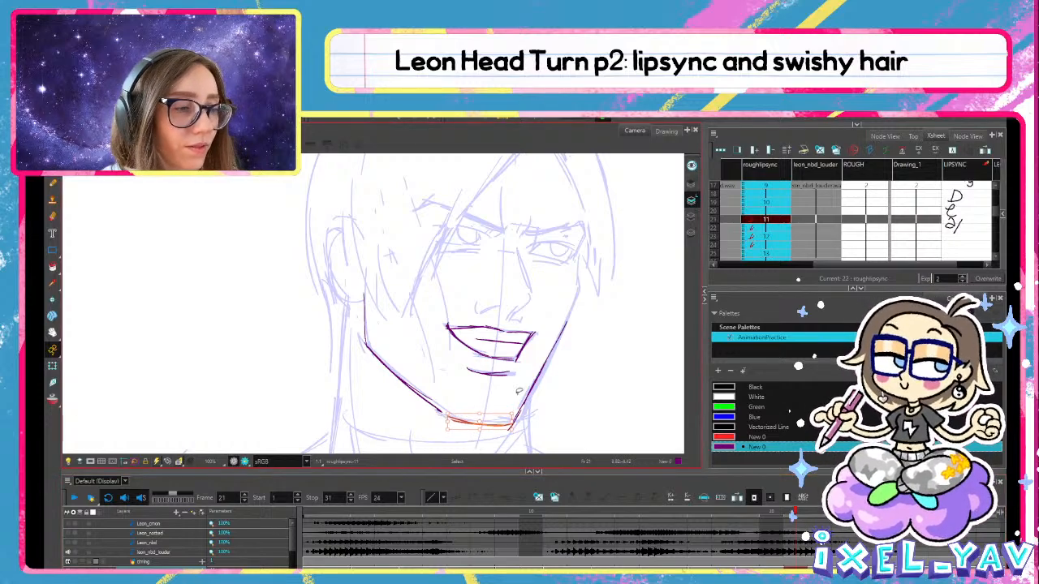
key("period")
key("comma")
key("comma")
key("period")
key("comma")
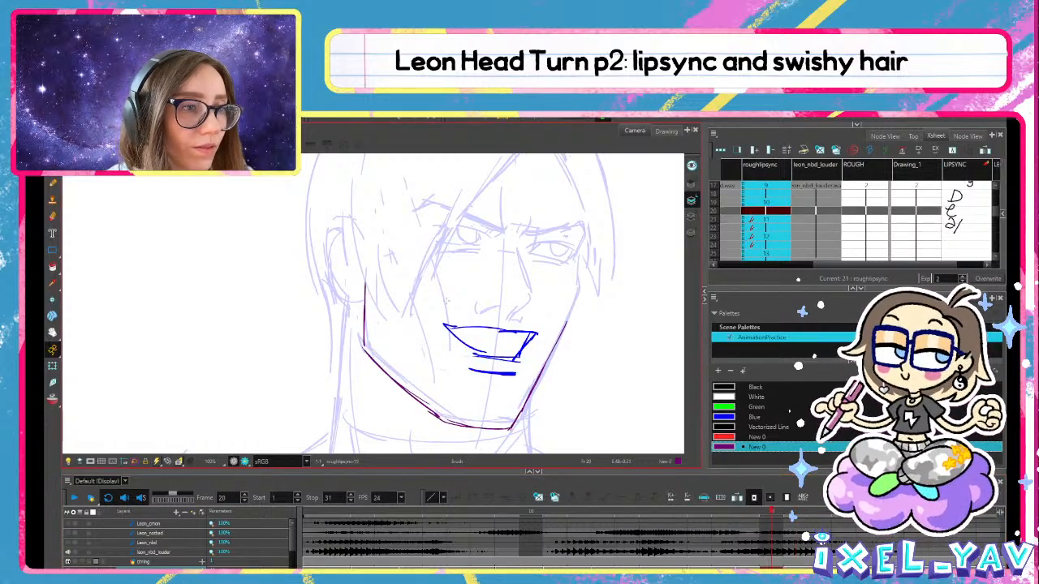
key("period")
key("comma")
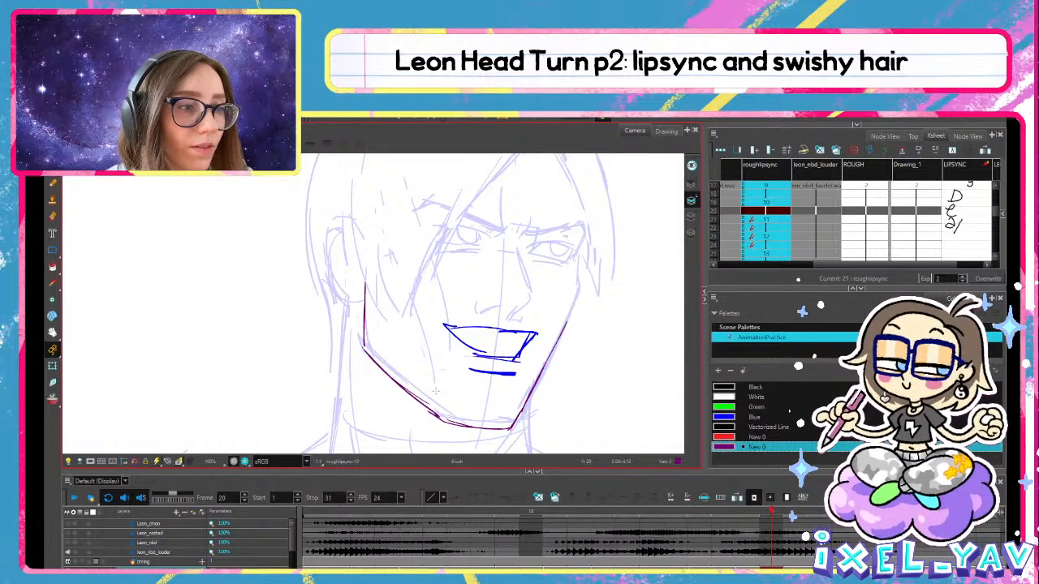
Adjust the slanted jaw segment in frame 21 so its lower end meets the chin segment
key("period")
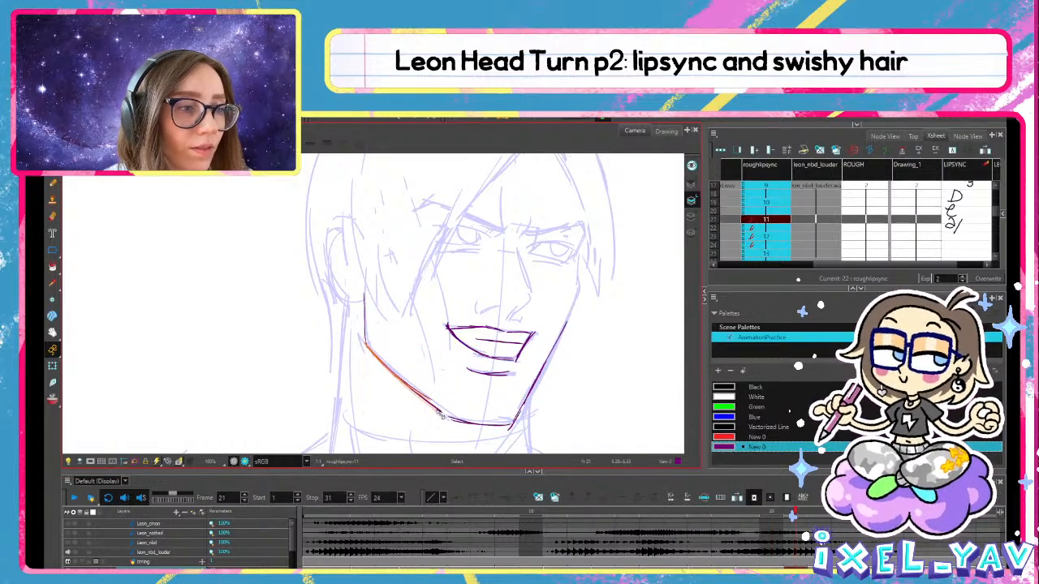
key("comma")
key("period")
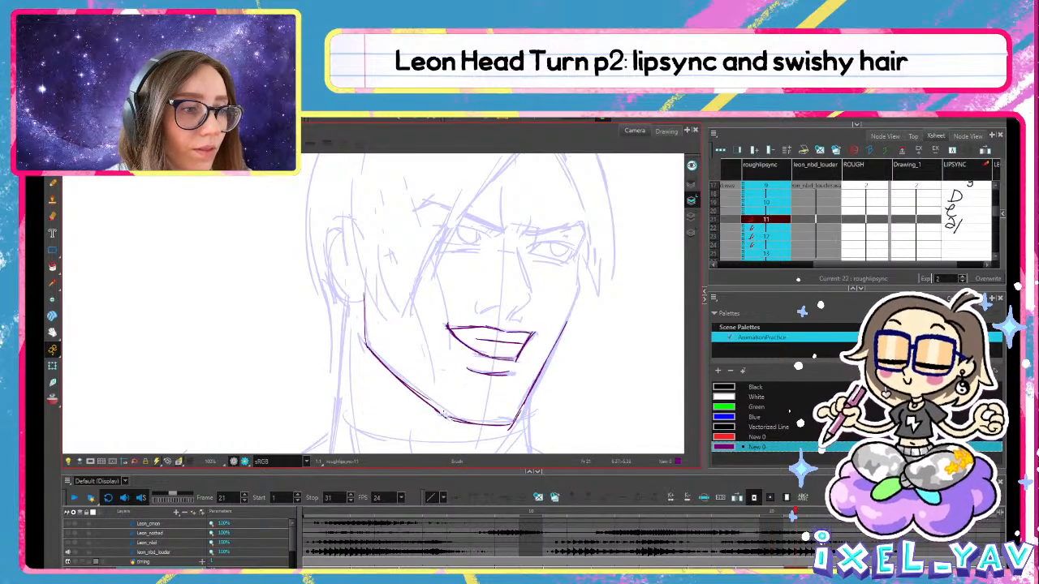
key("period")
key("comma")
key("comma")
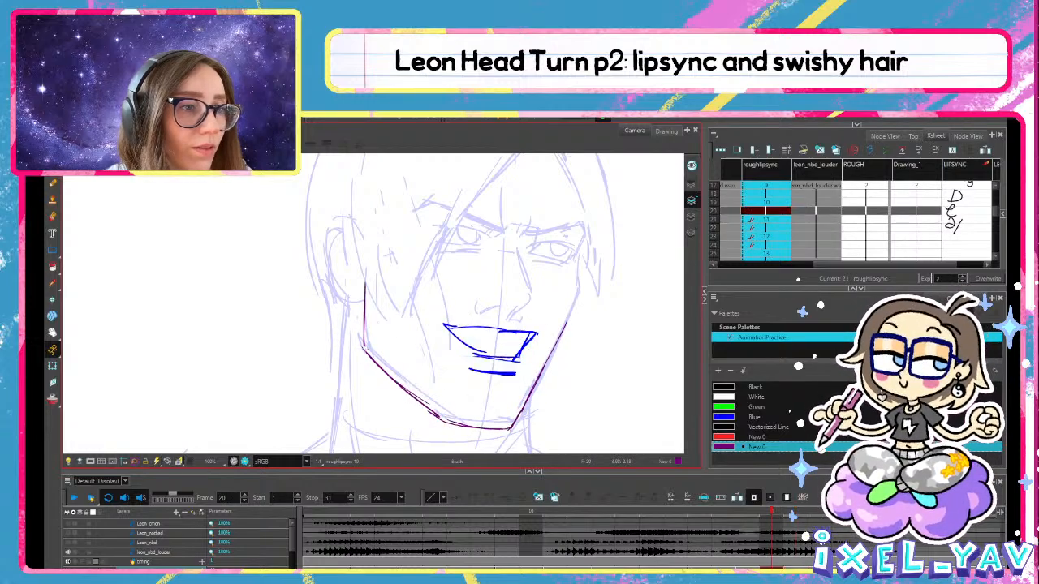
Refine the slanted jaw segment near the jaw corner in frame 20's drawing and compare it with the neighbouring frames
left_click_drag(372, 354, 369, 356)
key("comma")
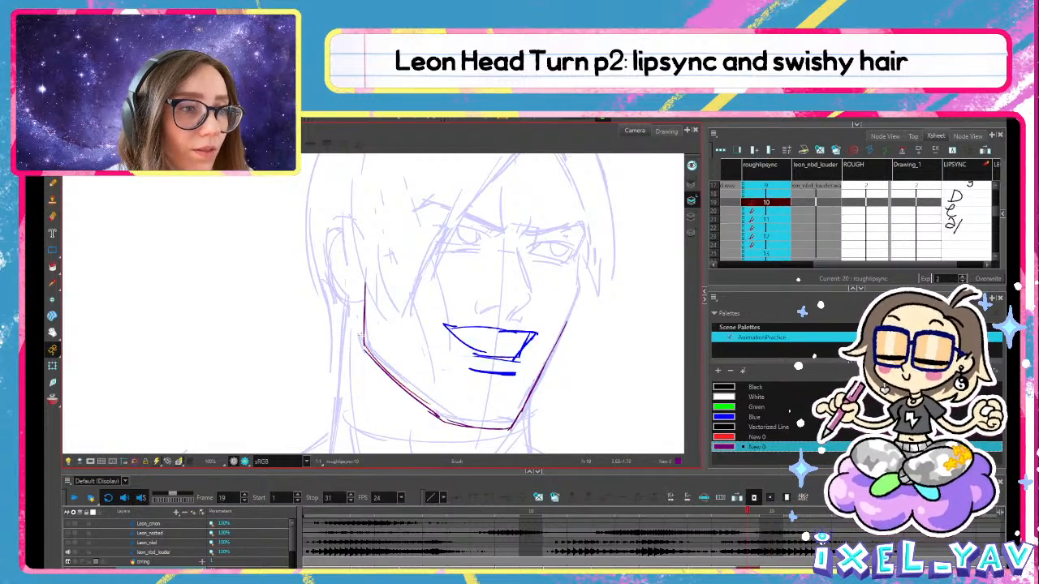
key("period")
left_click(370, 353)
key("alt+b")
key("comma")
key("comma")
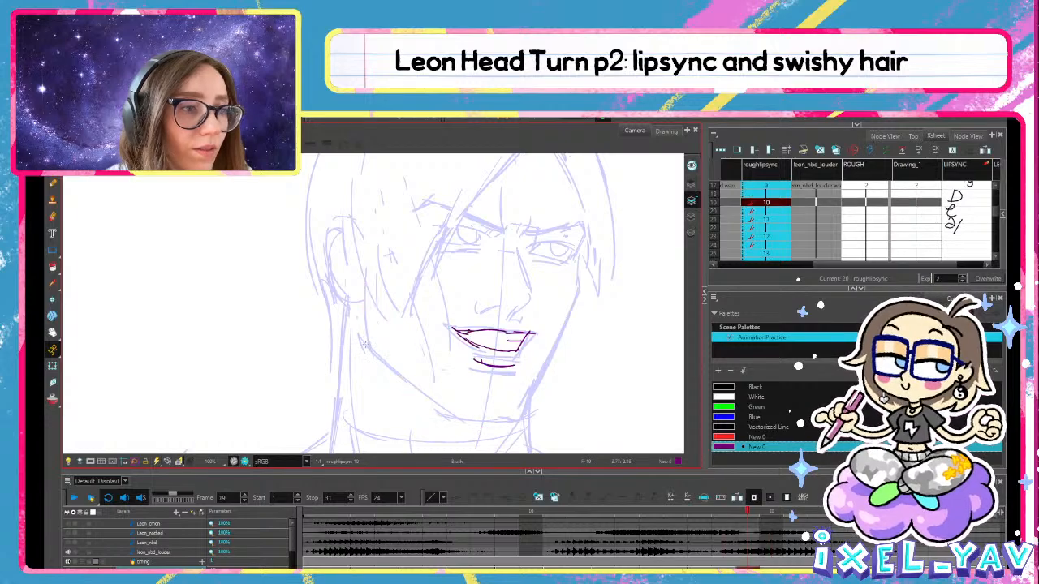
key("period")
key("period")
key("period")
key("comma")
key("period")
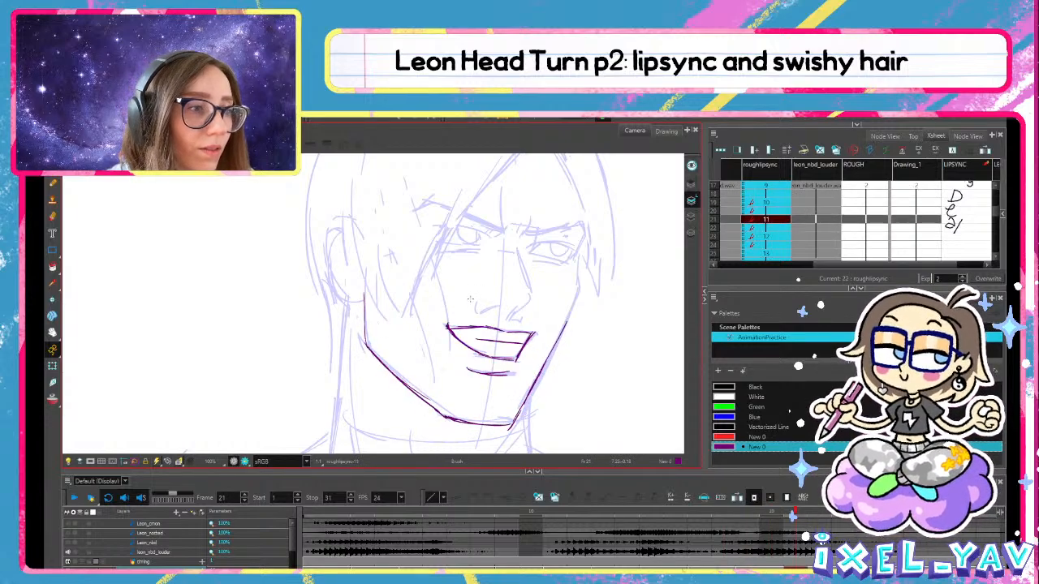
Adjust the far-side jaw line down to the chin in frame 20 and check it against frame 21
key("comma")
left_click_drag(566, 321, 512, 436)
key("comma")
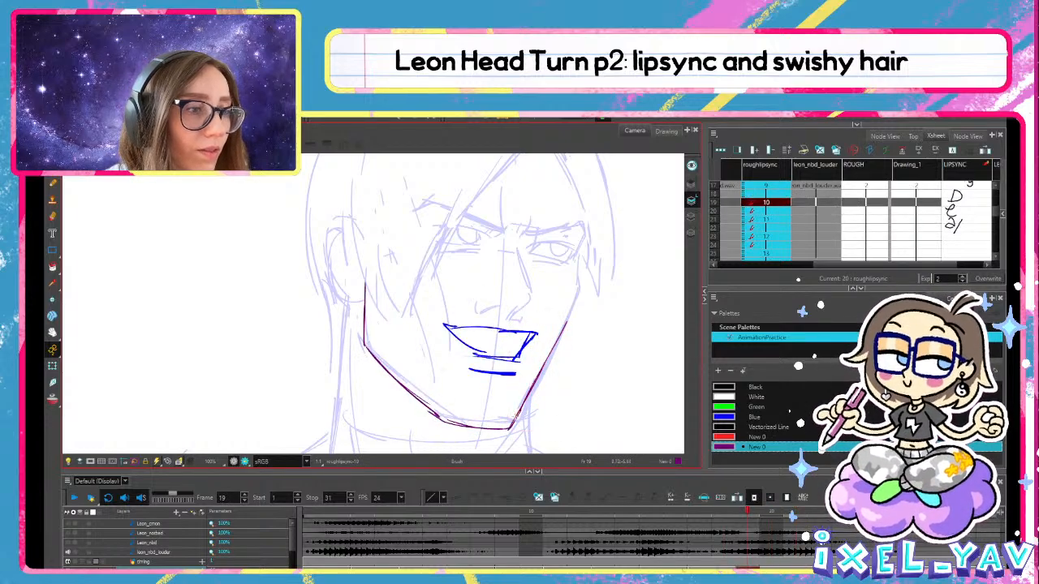
key("period")
key("period")
key("comma")
key("period")
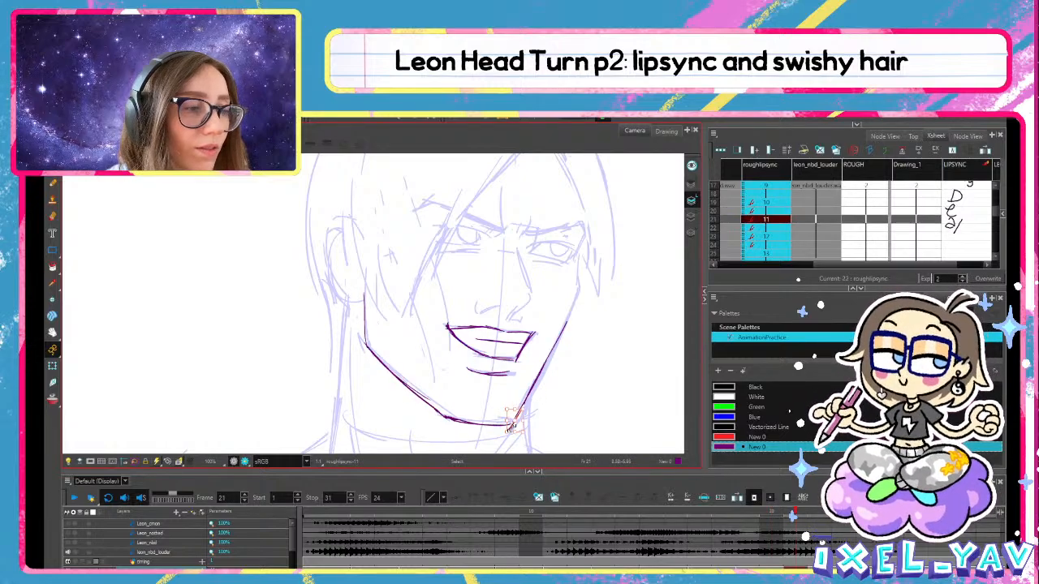
key("comma")
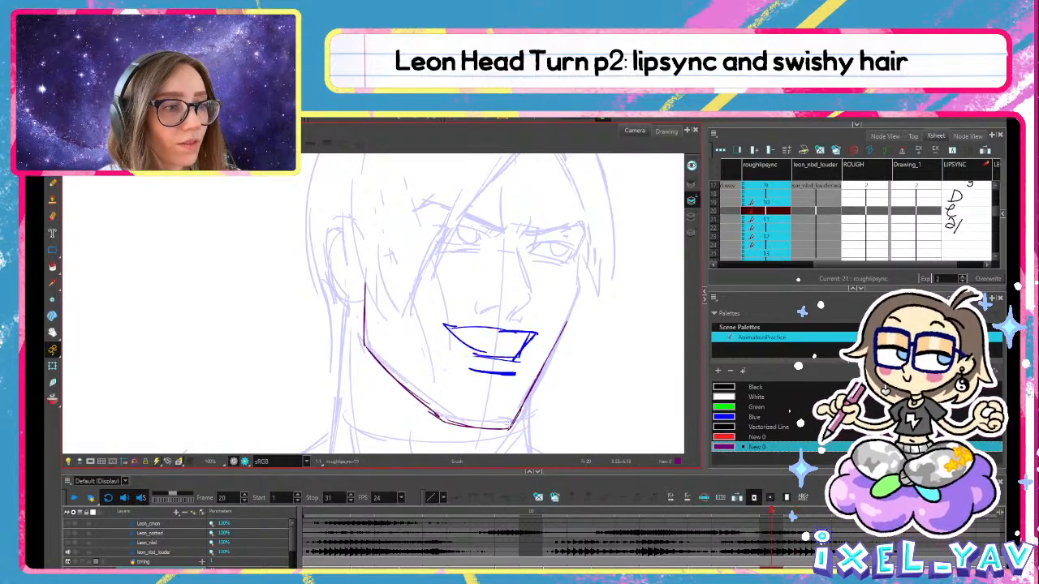
Clean up the far-side jaw line's overshoot below the chin in frame 21 and compare with frame 20
key("period")
left_click(514, 419)
left_click_drag(513, 425, 512, 423)
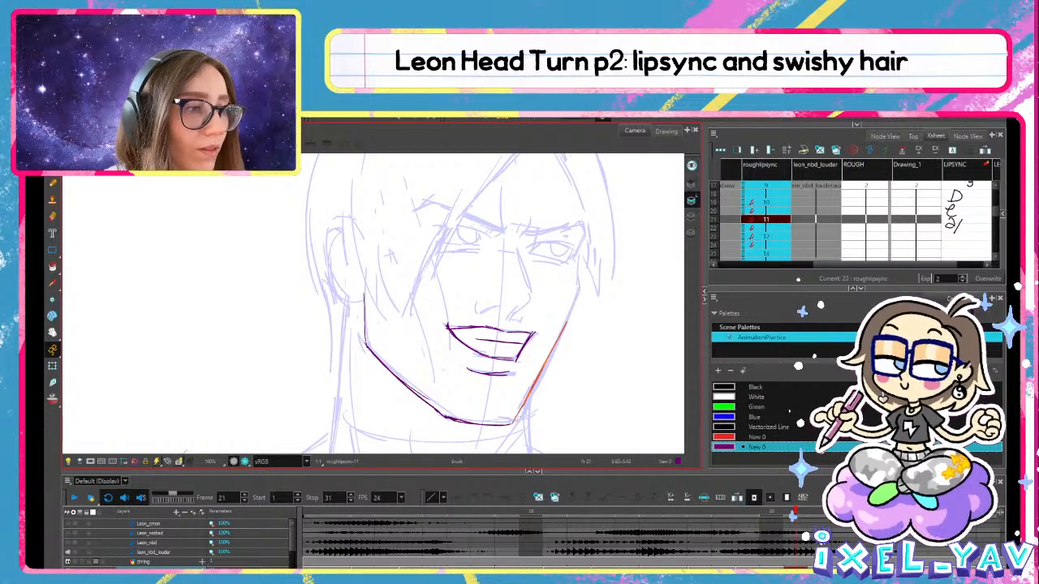
key("comma")
key("period")
key("comma")
key("period")
Nudge both segments of frame 21's far-side jaw line to meet the chin, matching it against frame 20
left_click(515, 421)
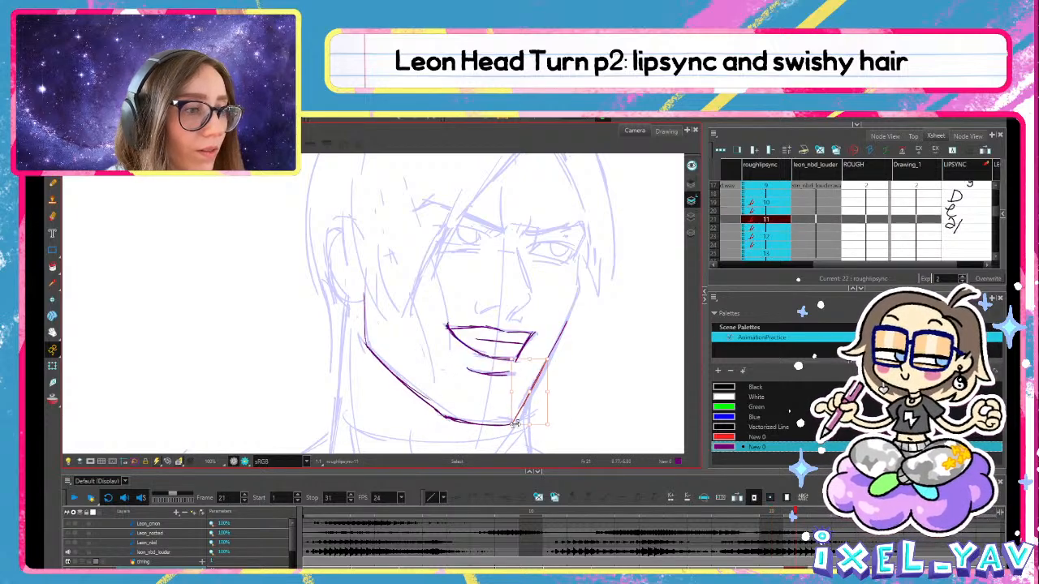
left_click(563, 329, "shift")
left_click_drag(512, 427, 511, 429)
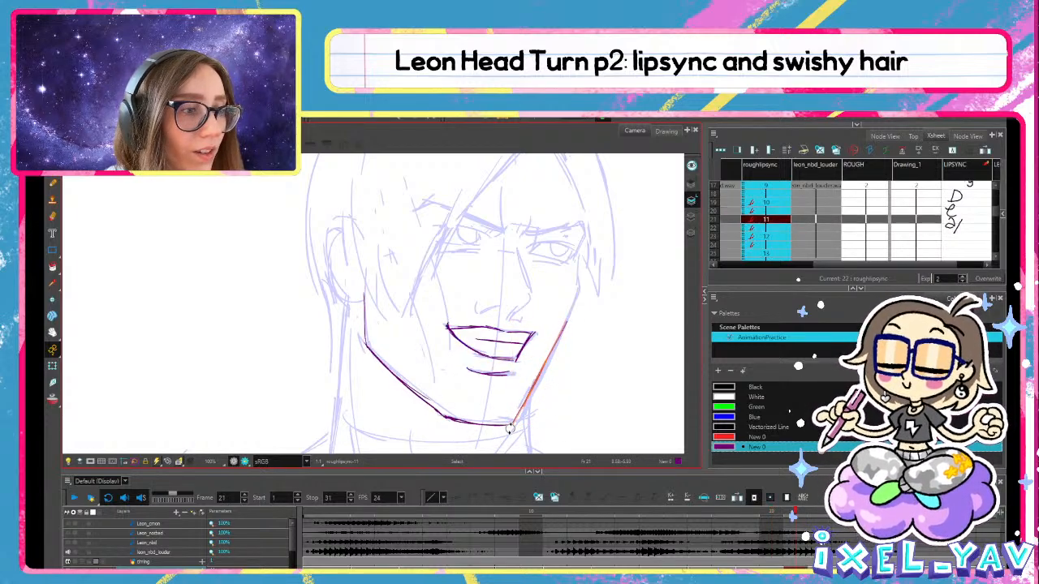
key("comma")
key("period")
key("comma")
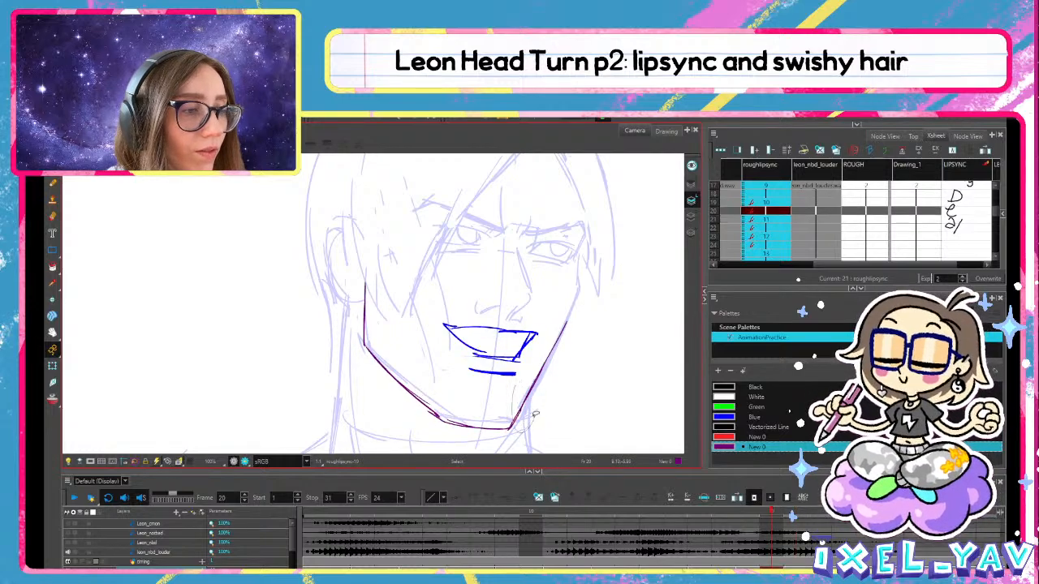
left_click(521, 411)
key("alt+b")
key("comma")
key("period")
key("period")
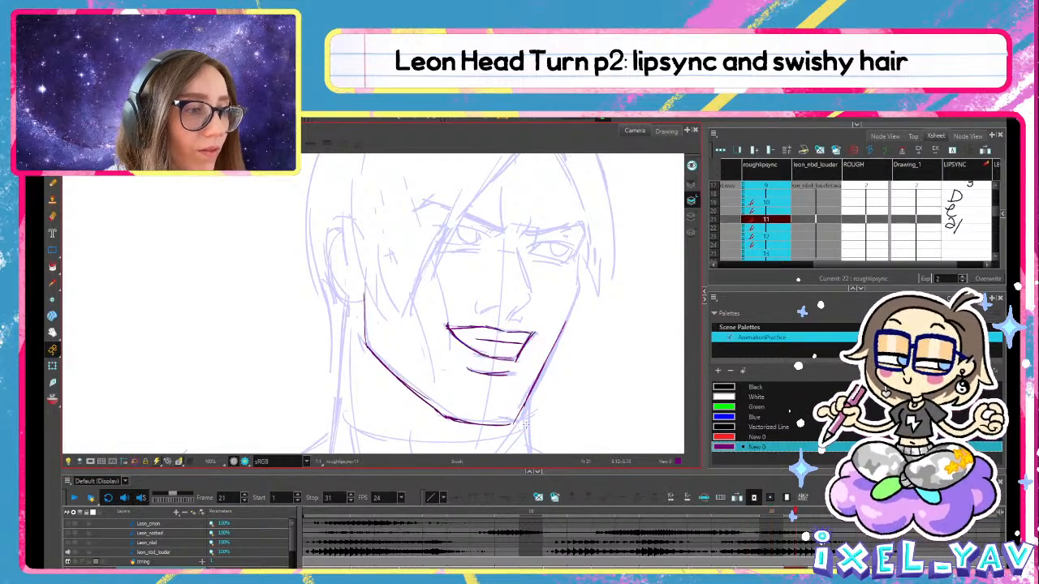
Flip back and forth through the lip sync frames up to frame 25 to review the corrected jaw motion
key("period")
key("period")
key("comma")
key("comma")
key("comma")
key("comma")
key("comma")
key("comma")
key("comma")
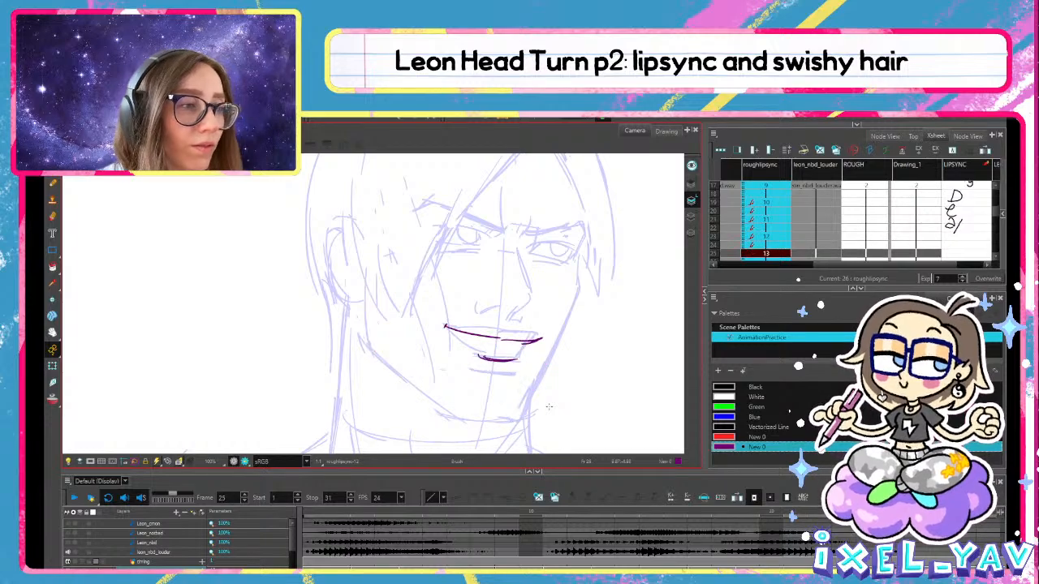
key("period")
key("period")
key("period")
key("period")
key("period")
key("period")
key("period")
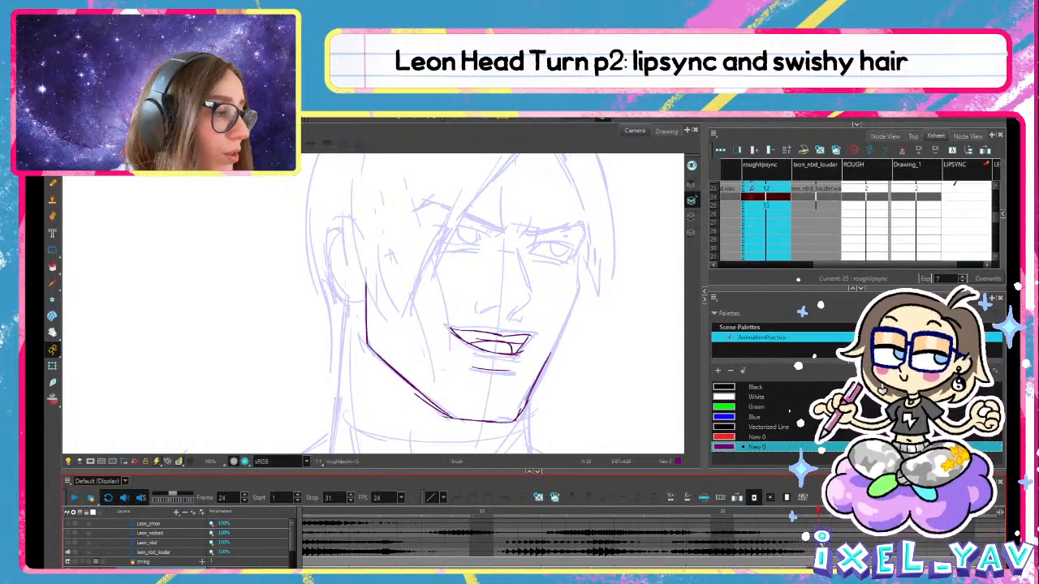
Duplicate the held closed-mouth drawing as a separate roughlipsync drawing at frame 27, and return to frame 25
key("period")
key("period")
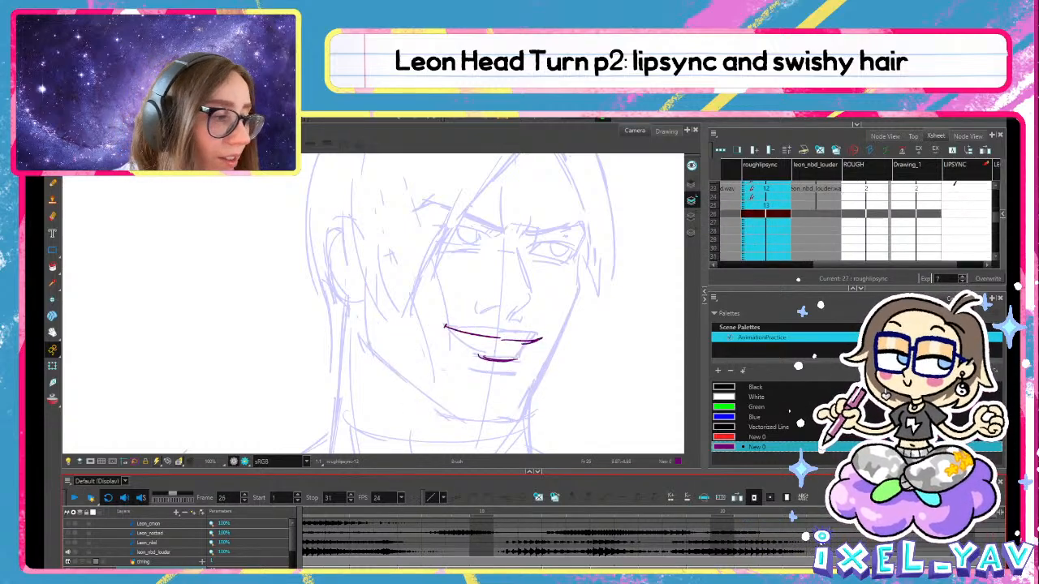
key("F5")
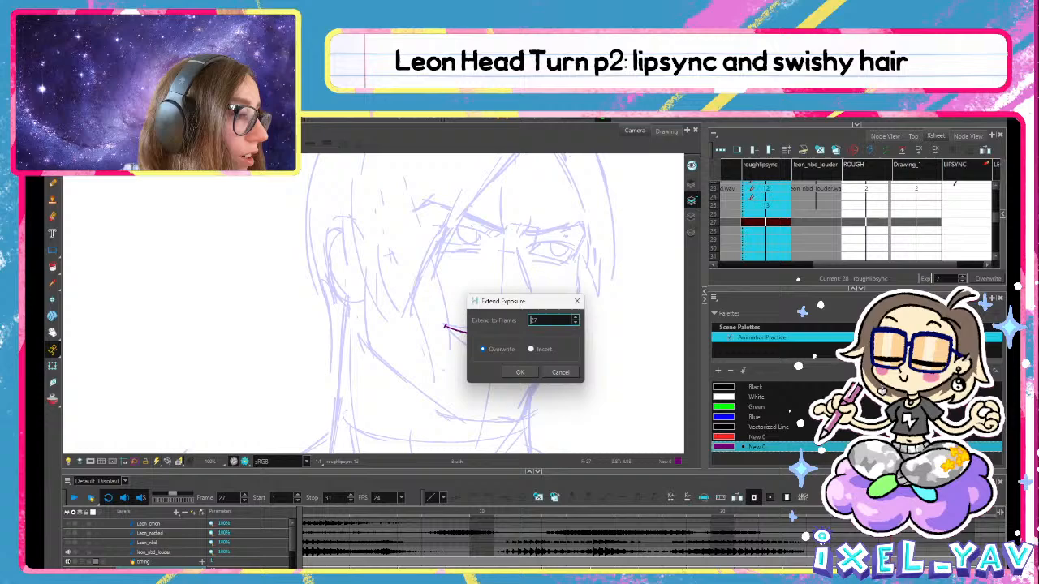
left_click(562, 374)
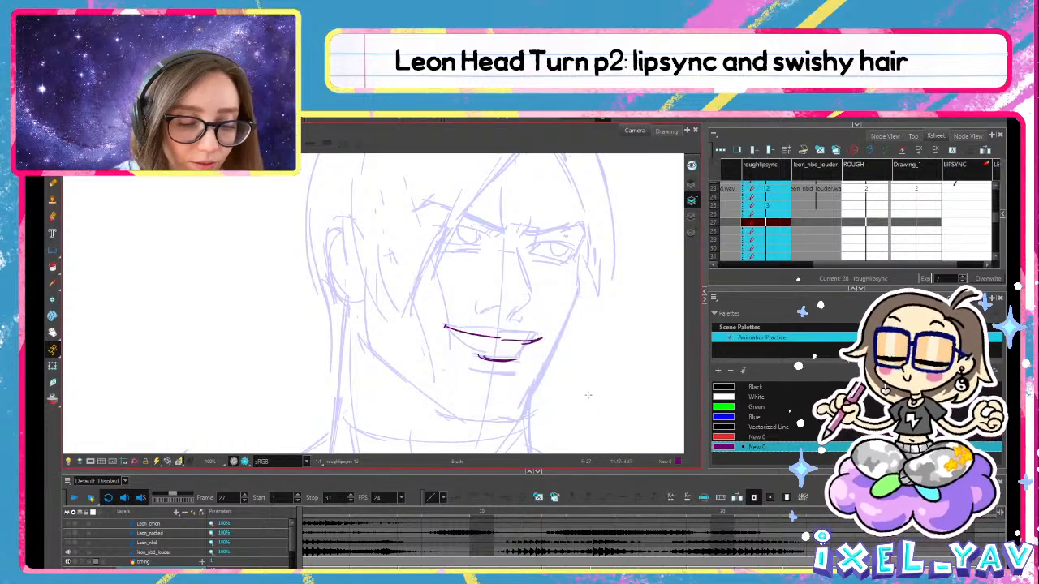
key("comma")
key("comma")
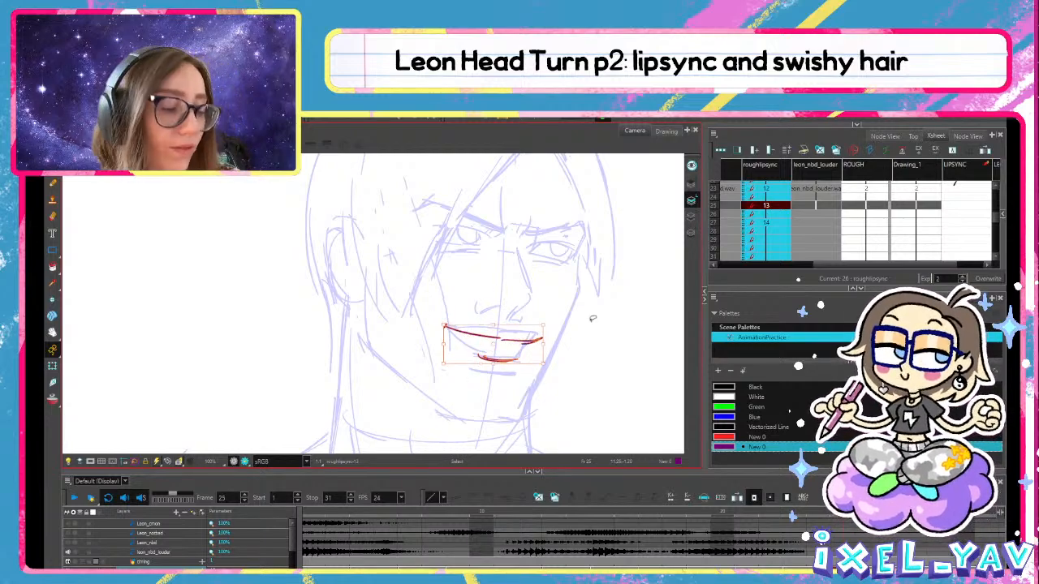
Clear frame 25's old mouth lines, turn on onion skin and draw the new upper lip line between the neighbouring mouths
key("alt+o")
left_click(52, 400)
key("alt+e")
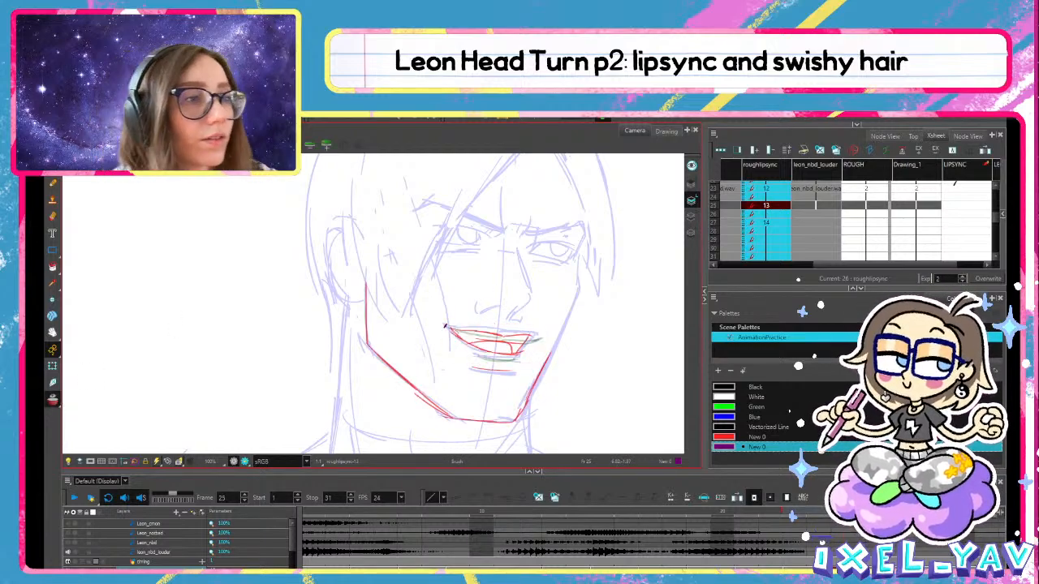
mouse_move(449, 328)
left_mouse_down()
mouse_move(441, 324)
mouse_move(498, 336)
left_mouse_up()
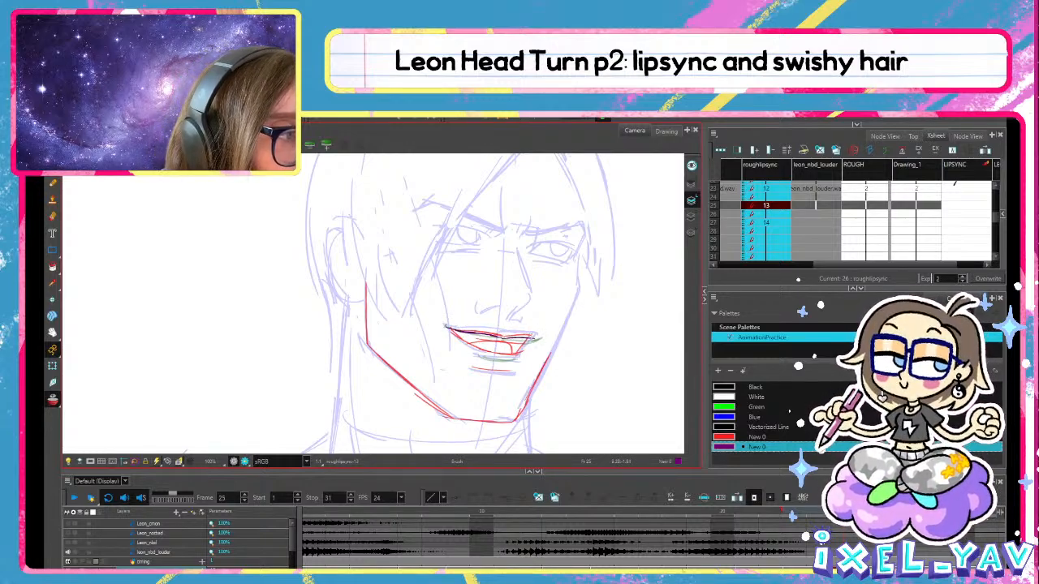
Draw the lower lip and the narrow mouth opening in frame 25, and turn off onion skin
left_click_drag(470, 360, 513, 366)
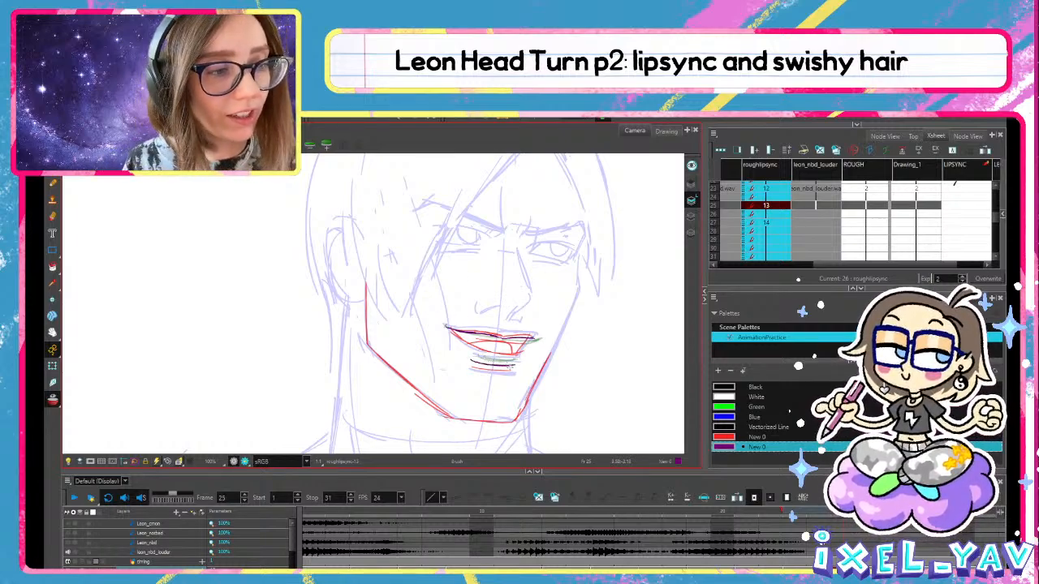
left_click_drag(447, 329, 488, 344)
key("ctrl+z")
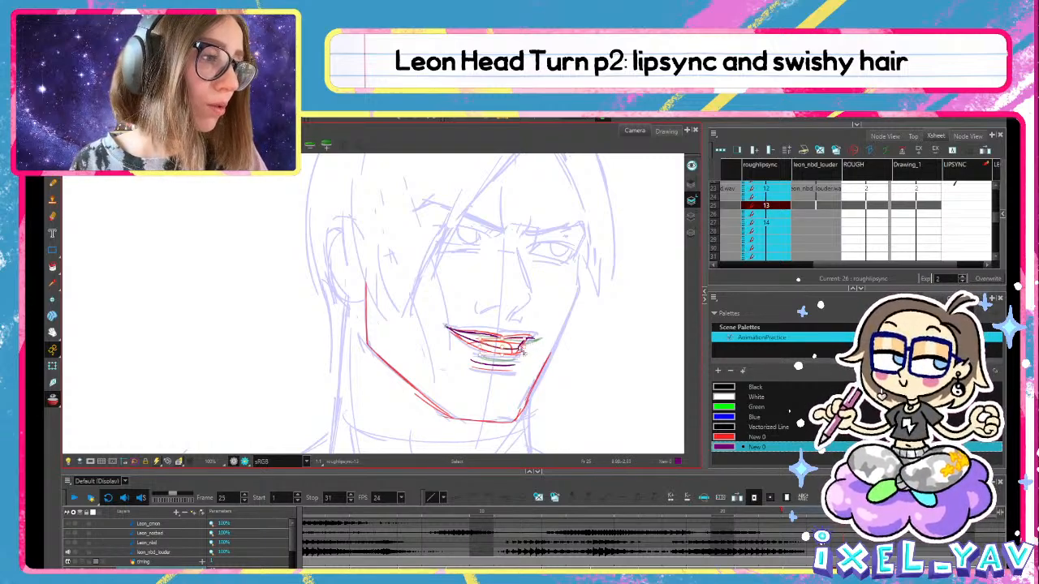
left_click(52, 399)
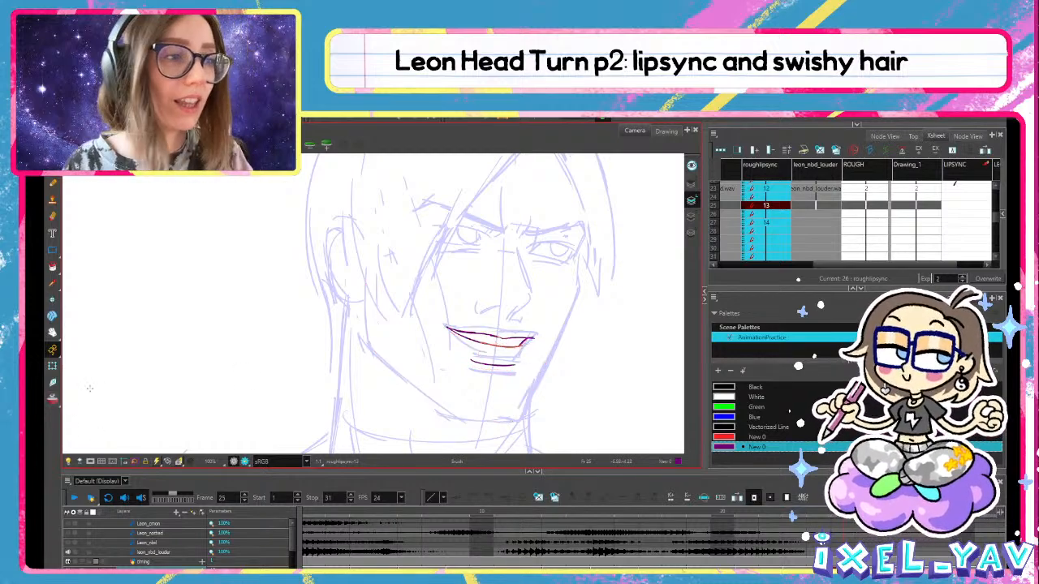
Correct the lower lip lines in frame 25 by undoing the last changes, and play the animation back
key("ctrl+z")
key("ctrl+z")
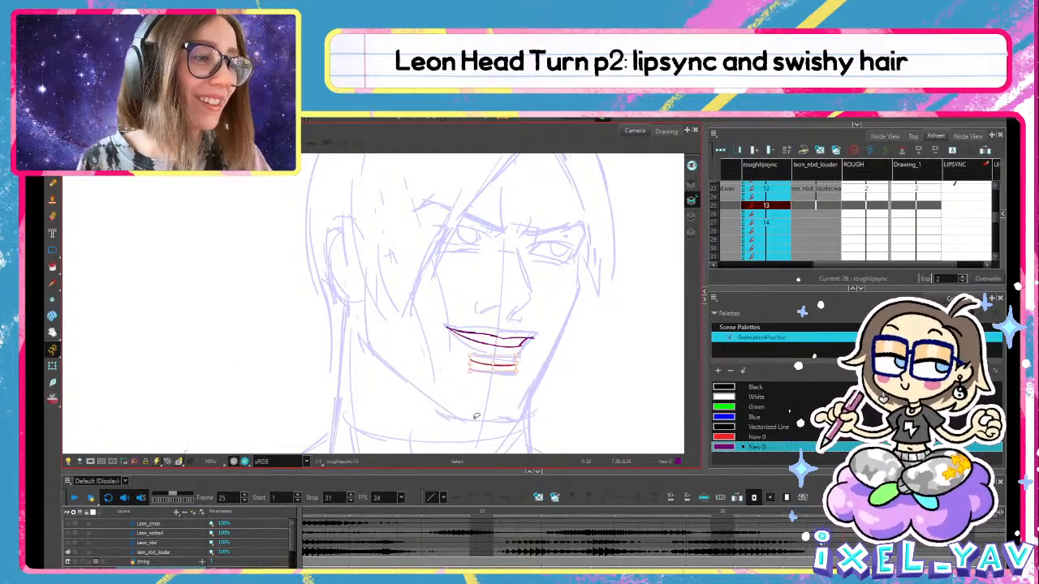
key("ctrl+z")
key("alt+b")
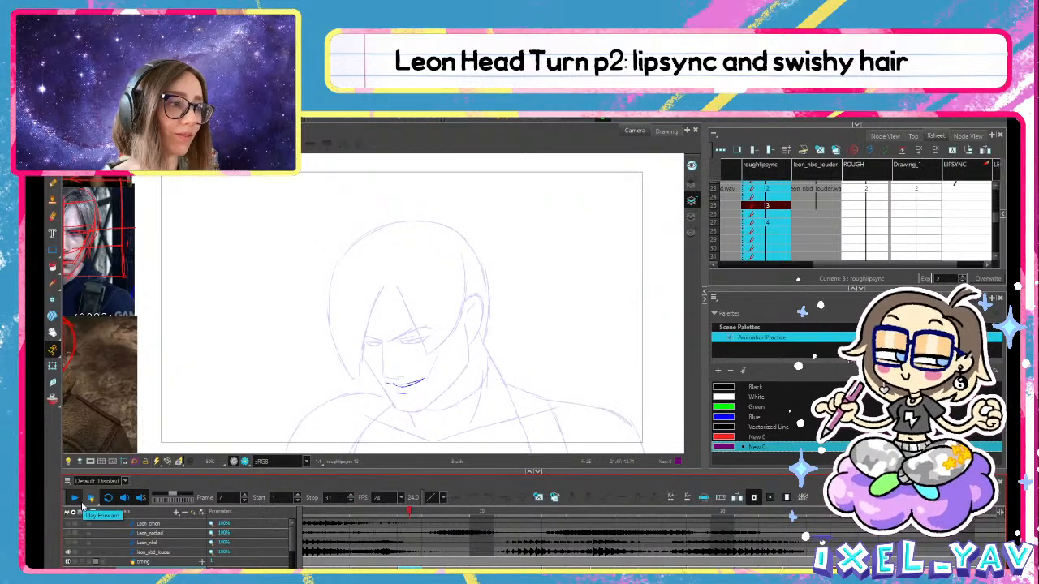
left_click(76, 499)
Adjust the far end of the closed-mouth line in frame 27 of roughlipsync, and play the animation back
key("g")
key("alt+s")
left_click_drag(537, 318, 541, 347)
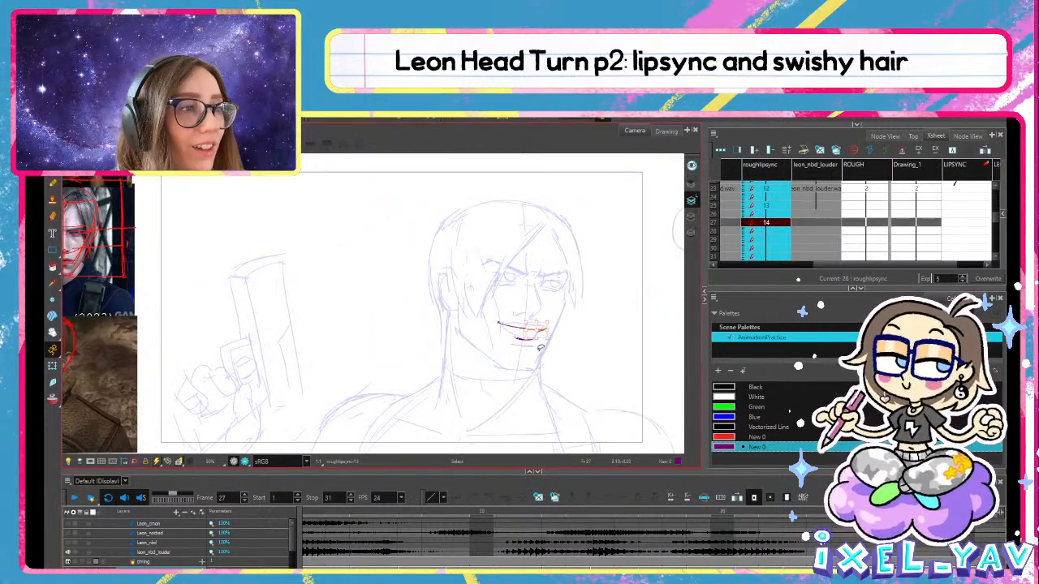
scroll(549, 331, "up", 2)
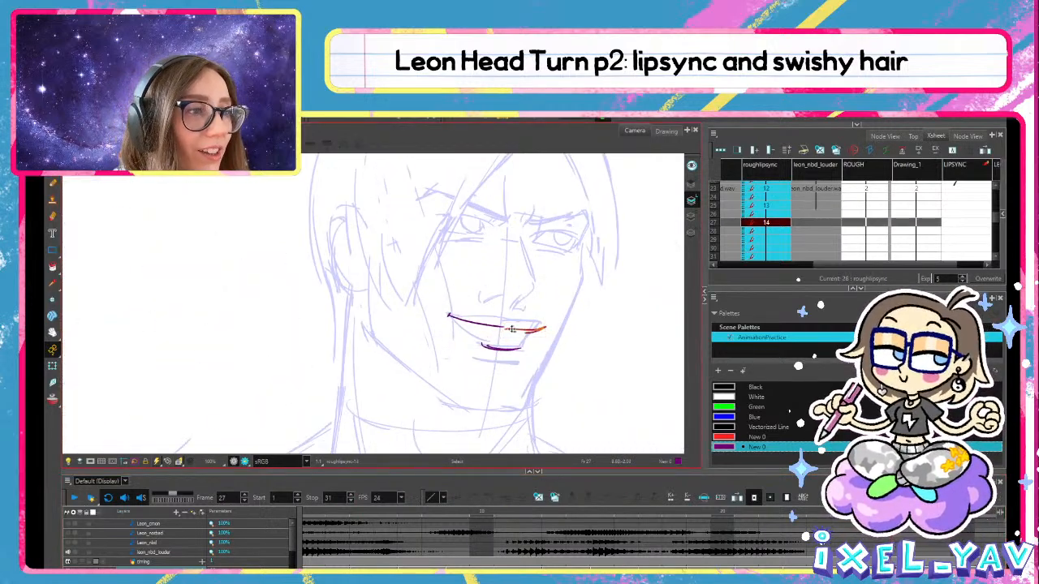
scroll(542, 333, "down", 3)
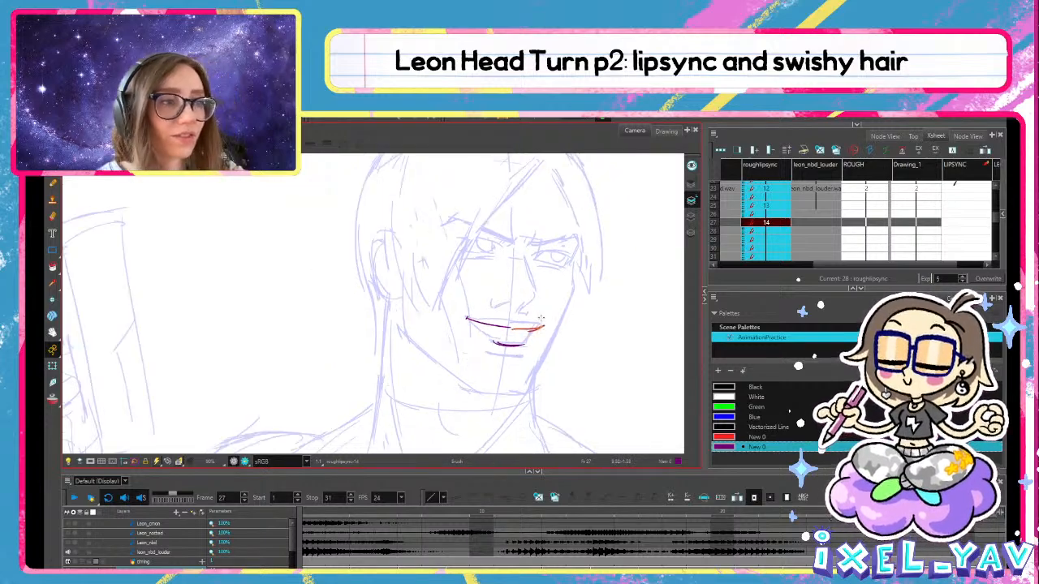
left_click(74, 497)
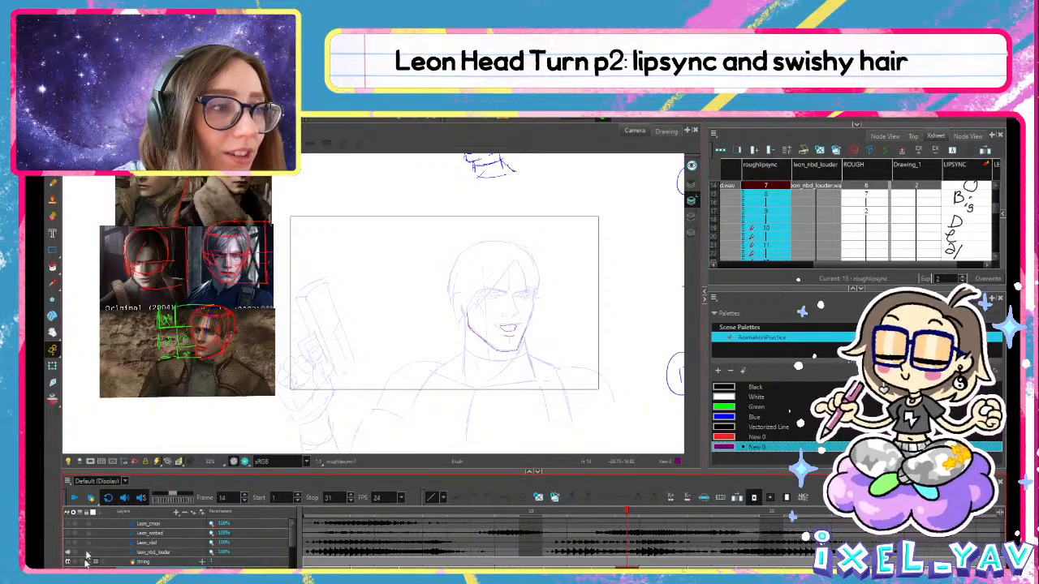
Select the ROUGH layer, show its lines at full strength instead of faded, and play the head turn
scroll(140, 542, "down", 1)
scroll(122, 544, "down", 2)
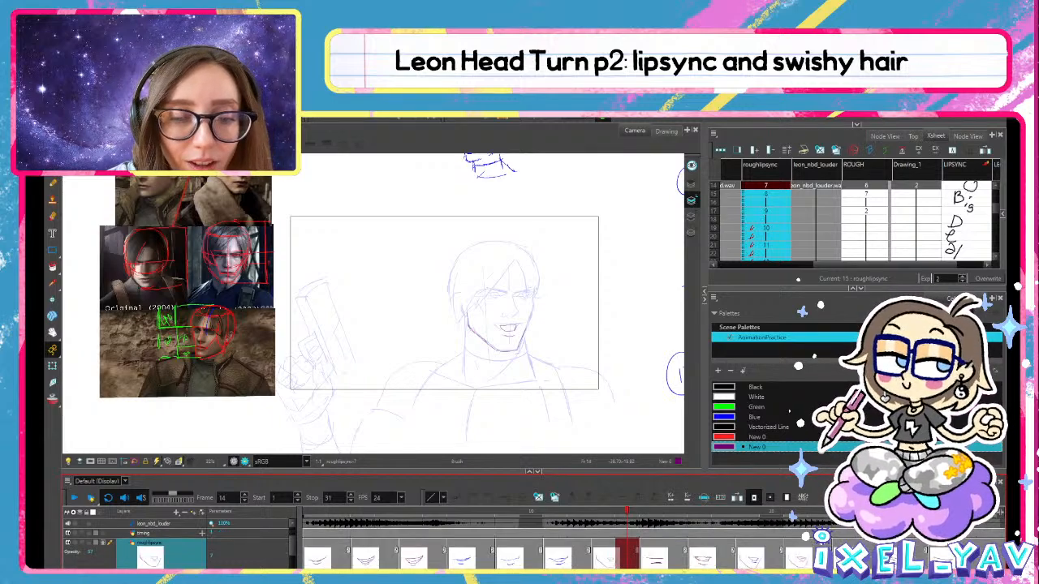
left_click(100, 562)
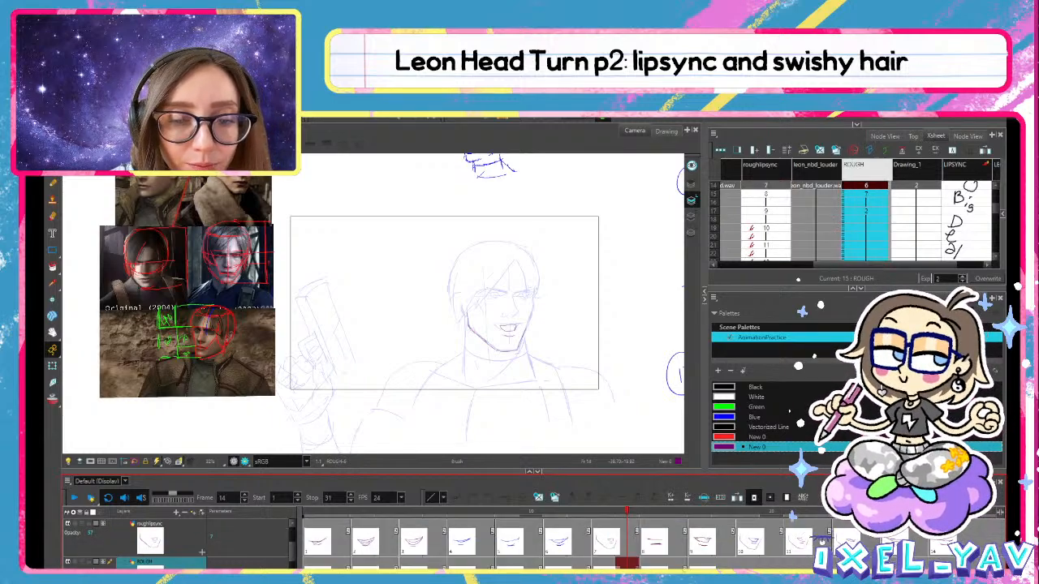
left_click(100, 563)
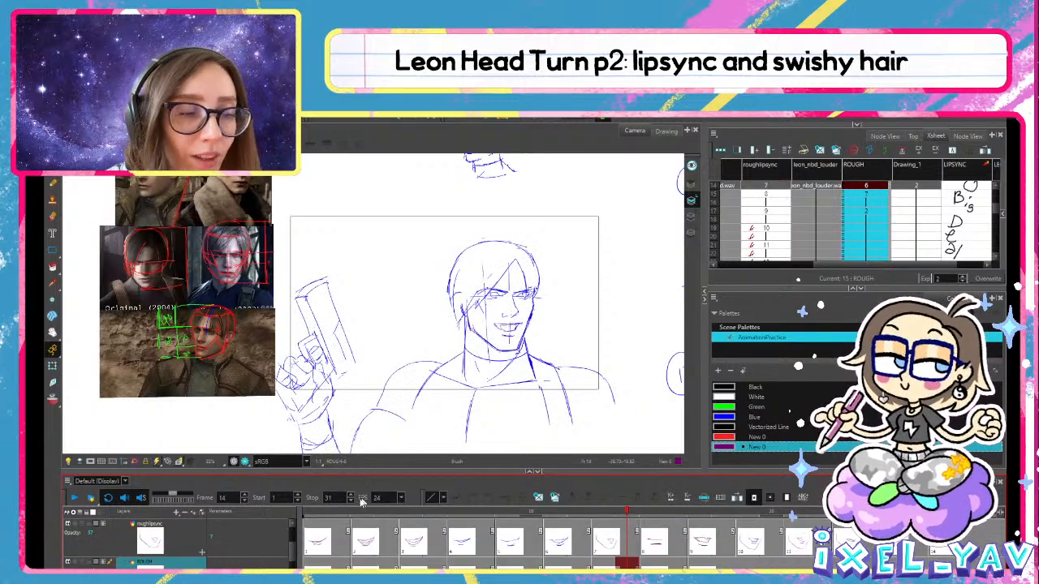
left_click(75, 497)
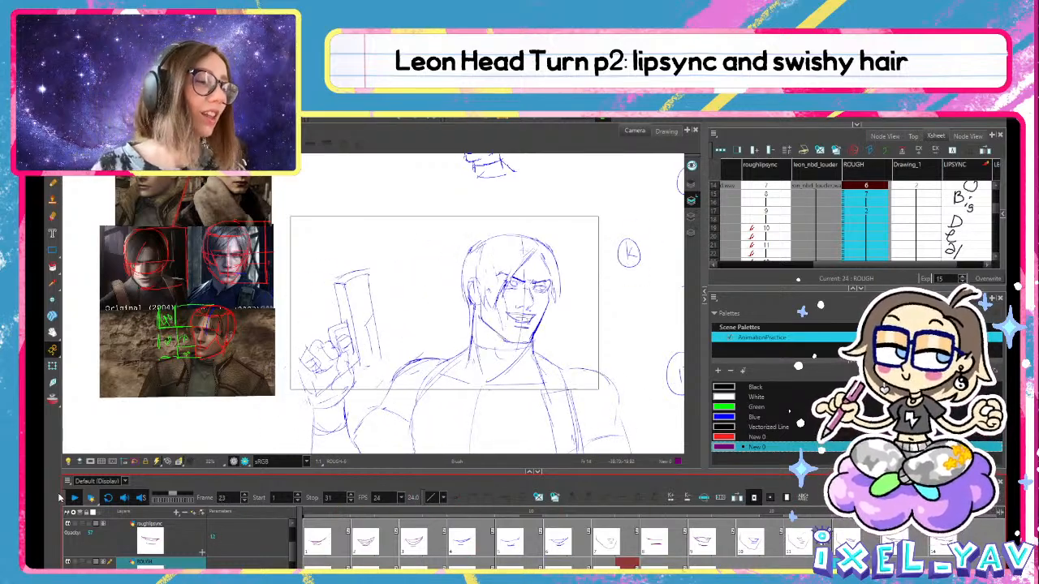
Scrub through the head turn and duplicate the held ROUGH pose as a separate drawing at frame 19
left_click(350, 513)
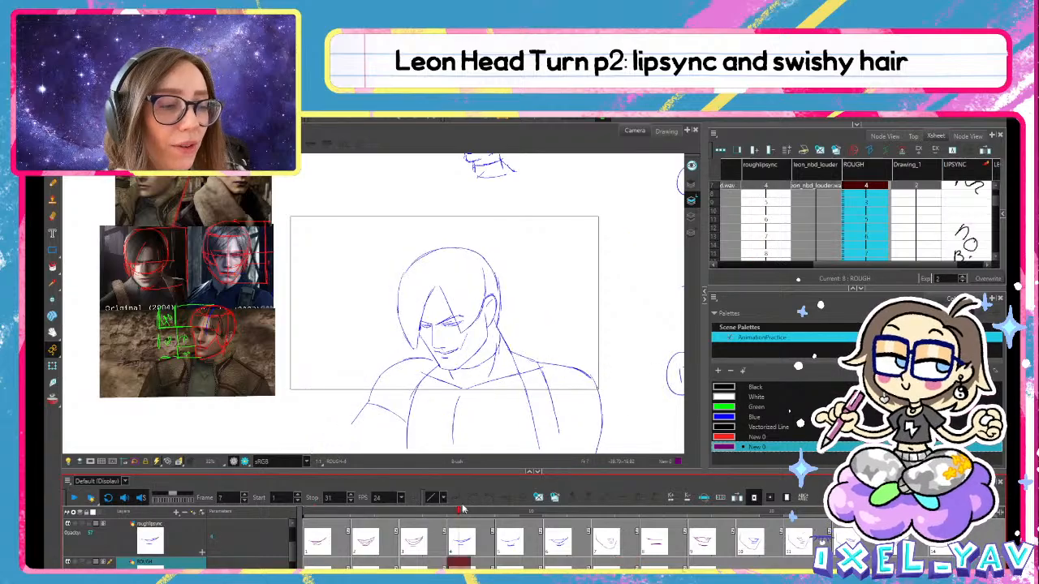
mouse_move(350, 515)
left_mouse_down()
mouse_move(579, 492)
mouse_move(362, 487)
left_mouse_up()
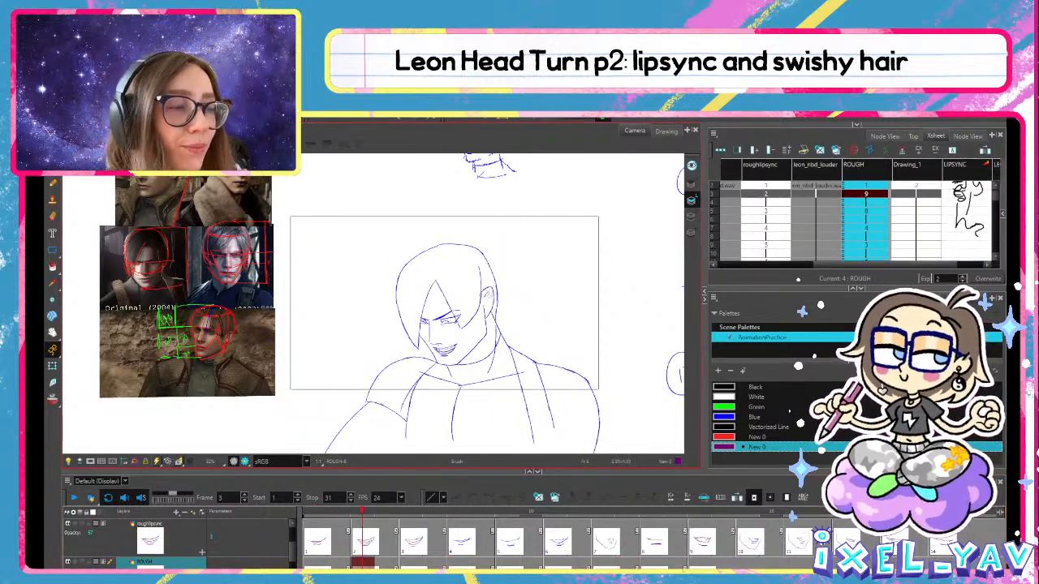
left_click(590, 519)
mouse_move(591, 524)
left_mouse_down()
mouse_move(763, 545)
mouse_move(553, 560)
mouse_move(747, 559)
left_mouse_up()
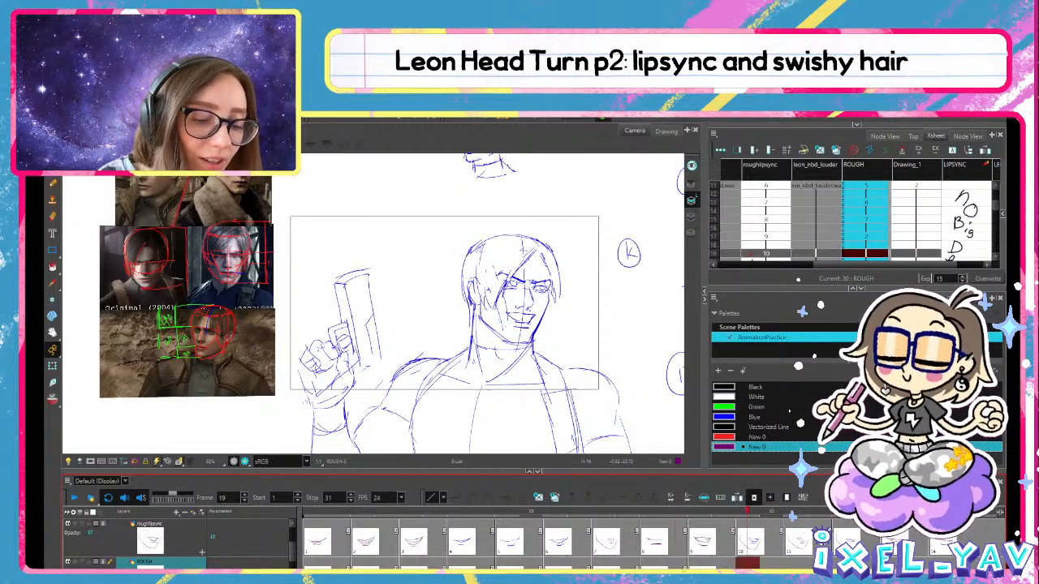
key("alt+shift+d")
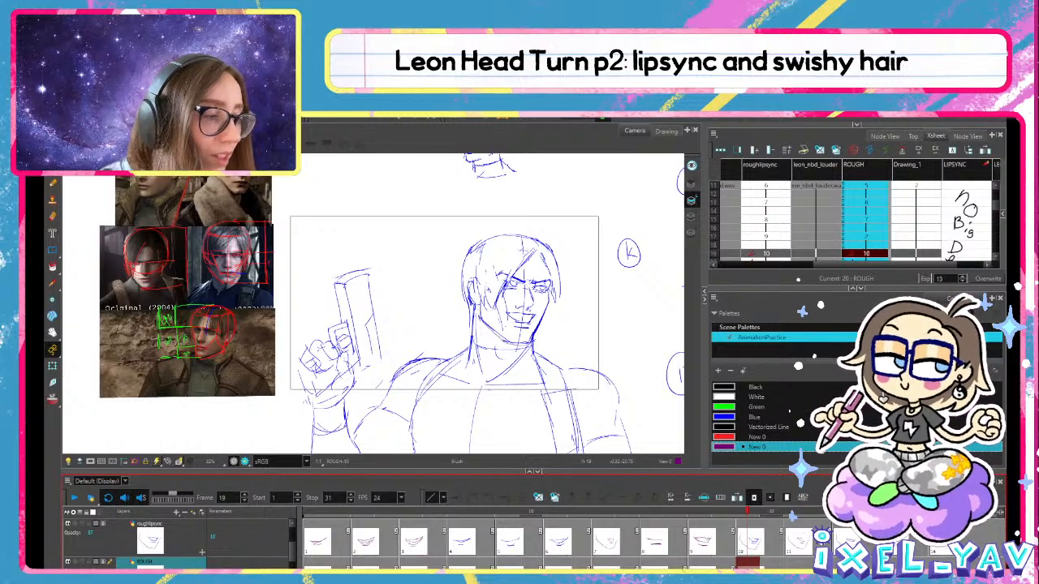
Clear the figure from the ROUGH drawing at frame 17, keeping the circled K, and save the scene
mouse_move(748, 559)
left_mouse_down()
mouse_move(680, 562)
mouse_move(700, 560)
left_mouse_up()
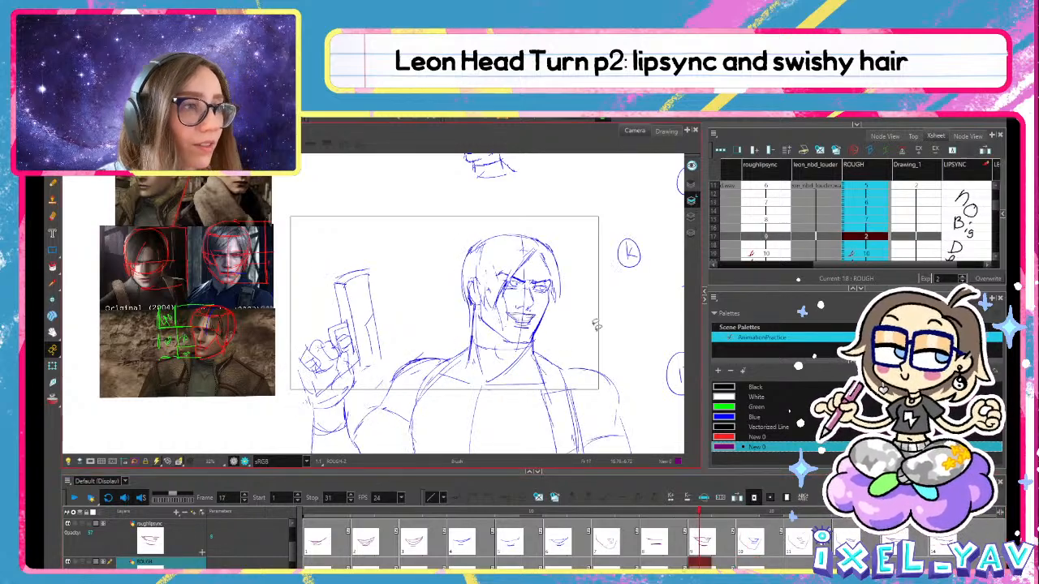
scroll(607, 278, "down", 2)
mouse_move(637, 259)
left_mouse_down()
mouse_move(511, 224)
mouse_move(637, 389)
left_mouse_up()
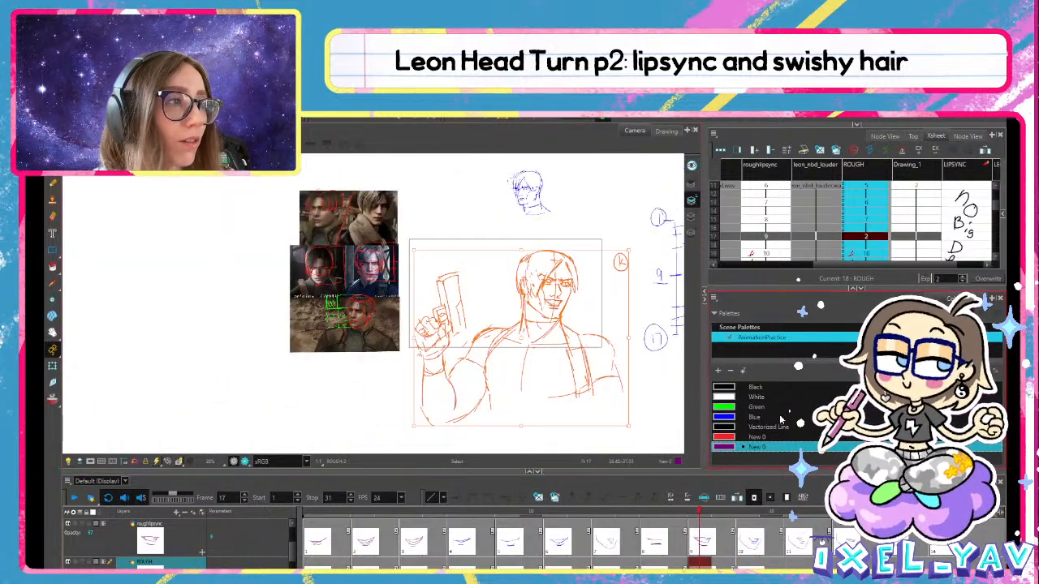
key("Delete")
left_click(513, 365)
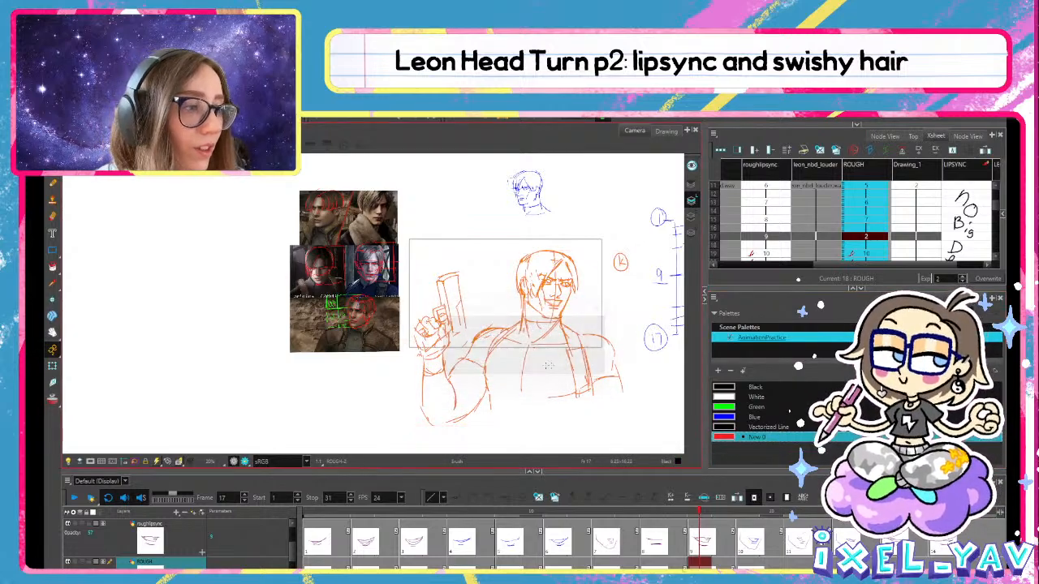
key("ctrl+z")
key("alt+b")
mouse_move(599, 438)
left_mouse_down()
mouse_move(604, 278)
mouse_move(551, 451)
left_mouse_up()
key("Delete")
key("ctrl+s")
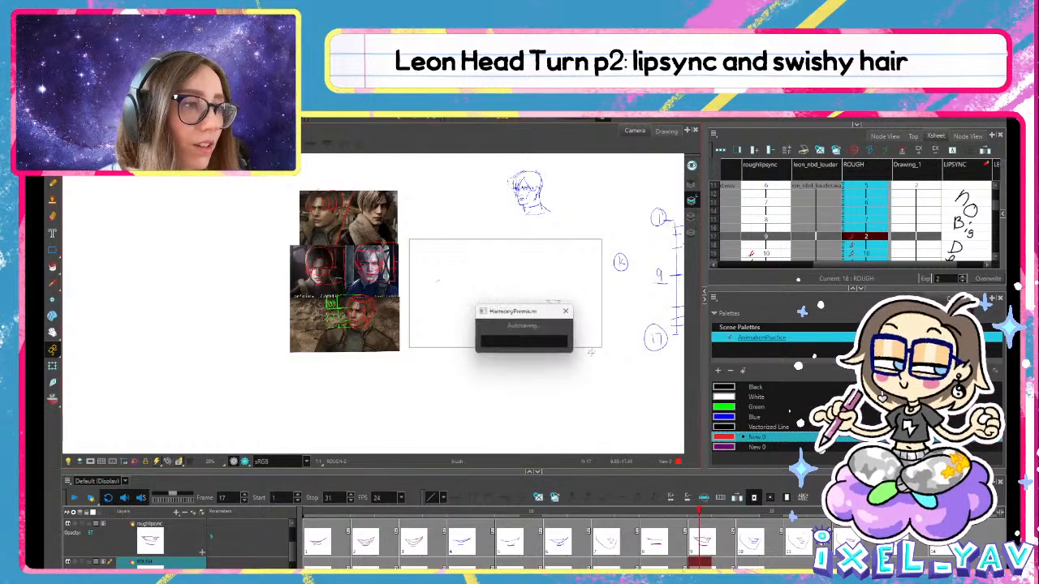
Hide the roughlipsync layer and turn on onion skin to show the neighbouring ROUGH poses around frame 17
key("2")
key("2")
key("2")
left_click(69, 524)
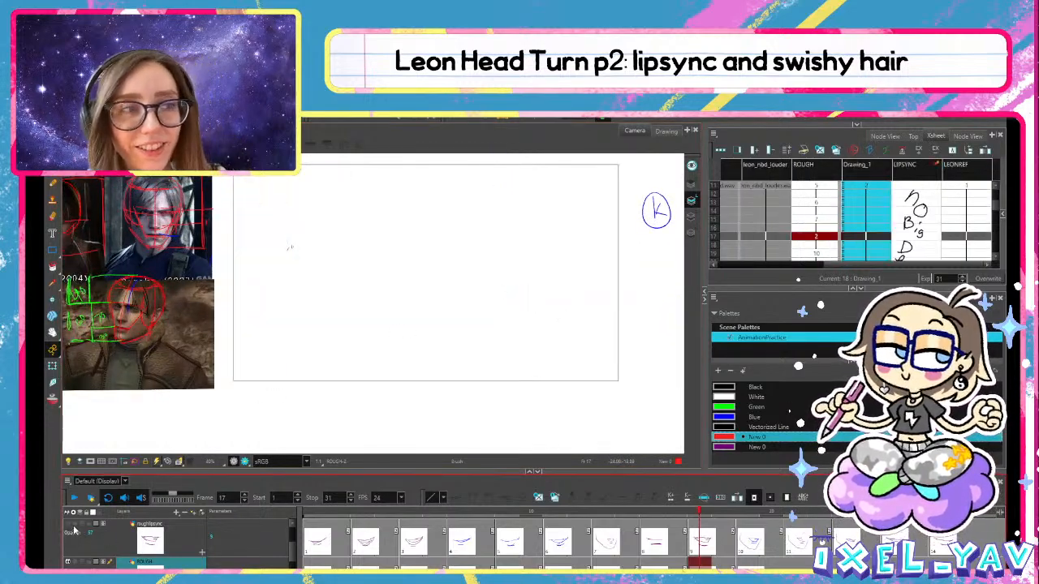
left_click(55, 401)
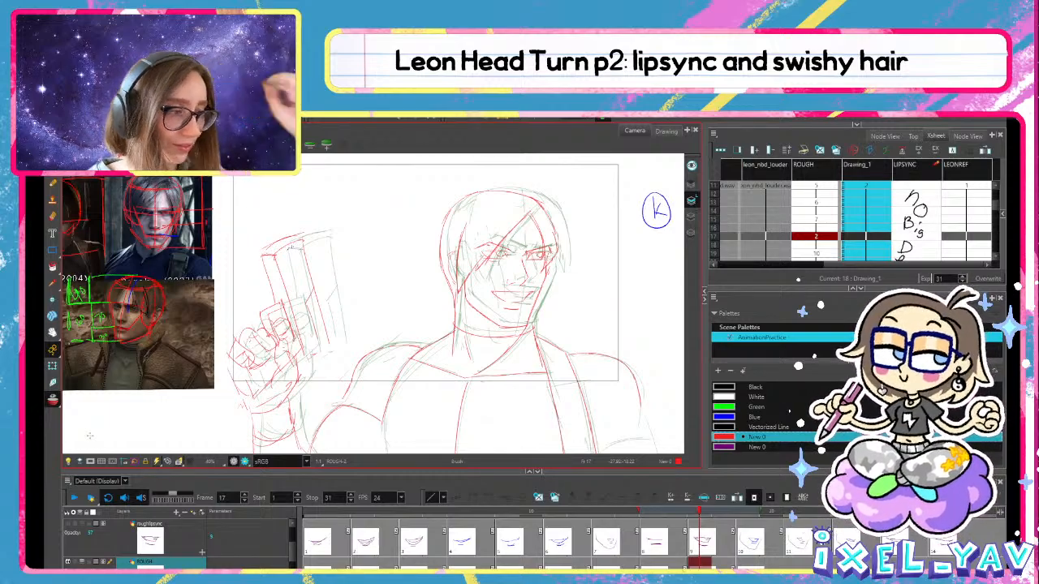
left_click(581, 508)
left_click_drag(583, 503, 862, 505)
left_click_drag(792, 515, 695, 544)
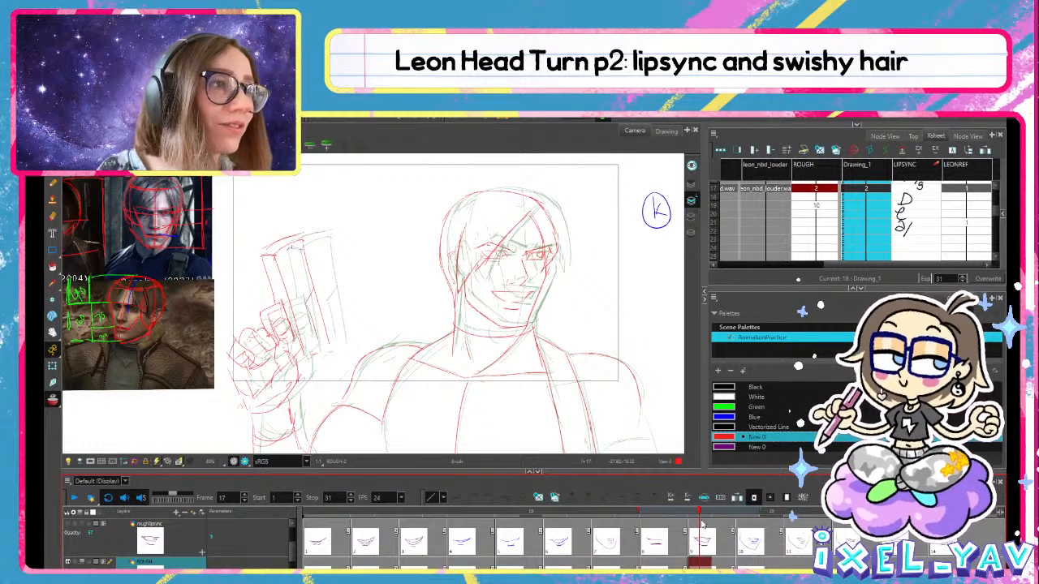
Choose the Blue colour and draw the in-between line of the back of the neck in ROUGH frame 17
key("2")
key("2")
left_click_drag(454, 319, 443, 252)
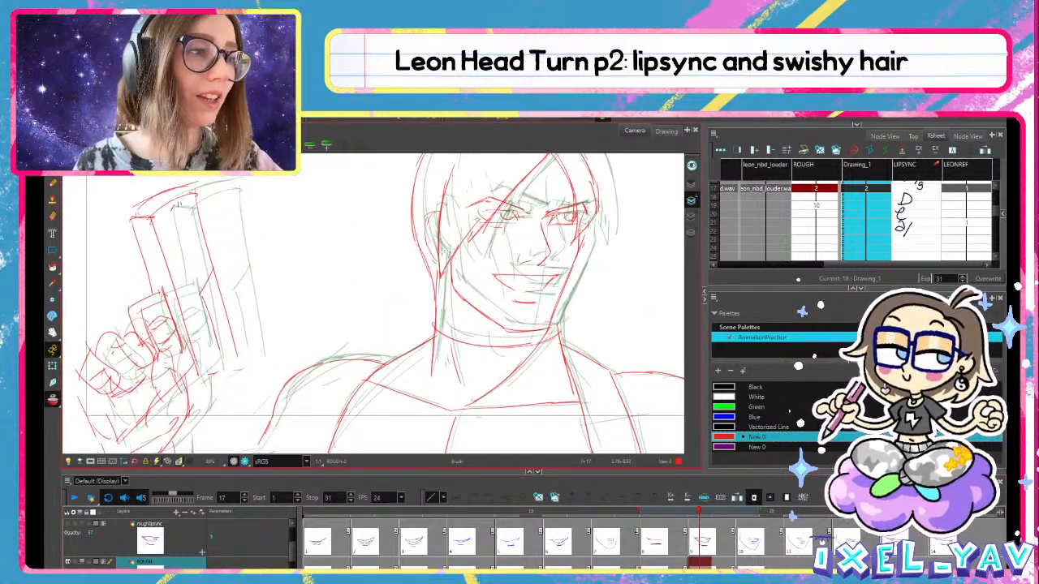
left_click(755, 417)
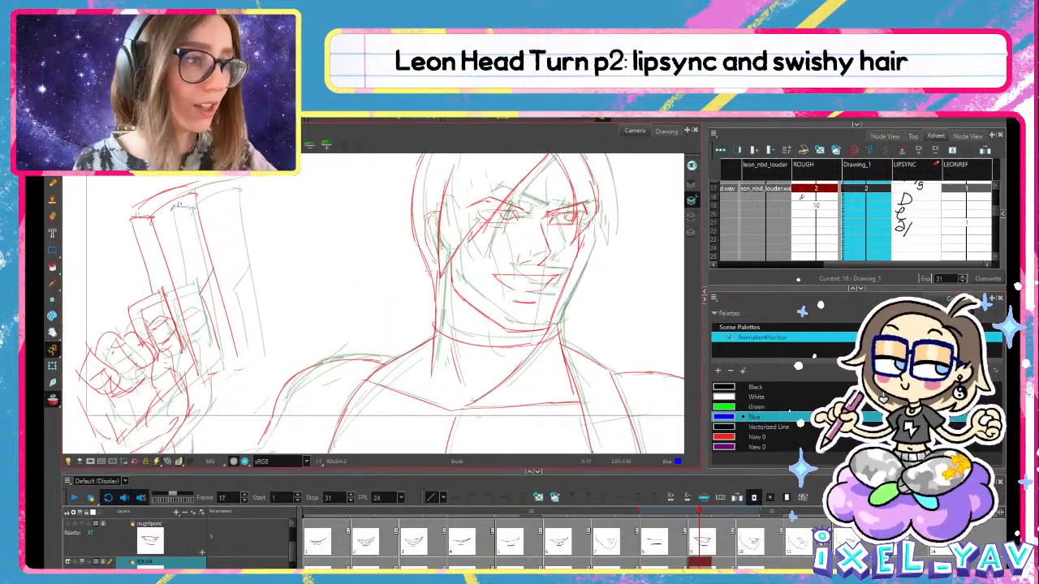
key("ctrl+z")
left_click_drag(441, 244, 435, 362)
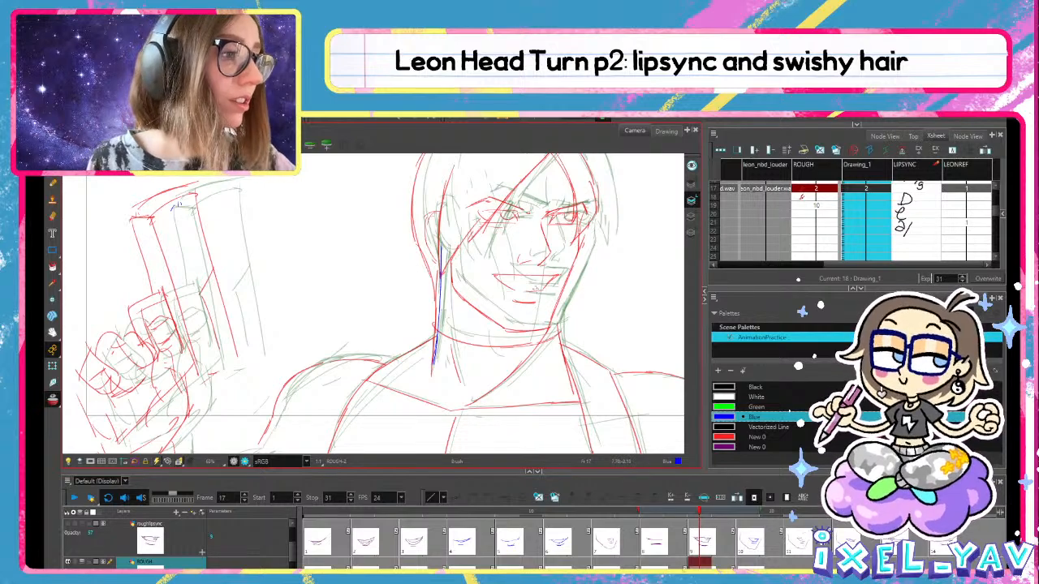
Draw the in-between jaw line up towards the ear and the top curve of the ear
left_click_drag(455, 281, 507, 325)
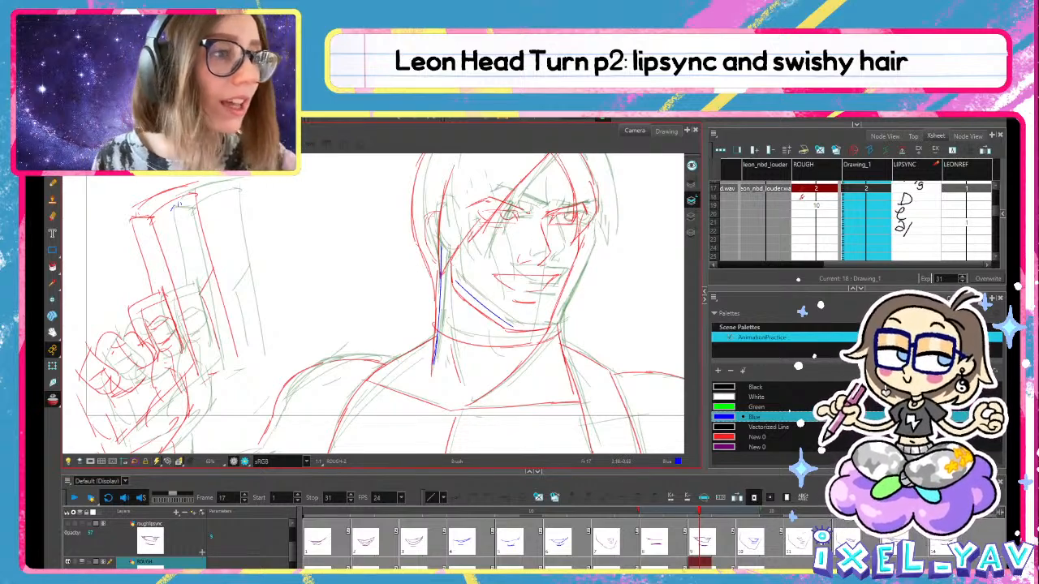
left_click_drag(457, 282, 454, 246)
left_click_drag(453, 196, 442, 259)
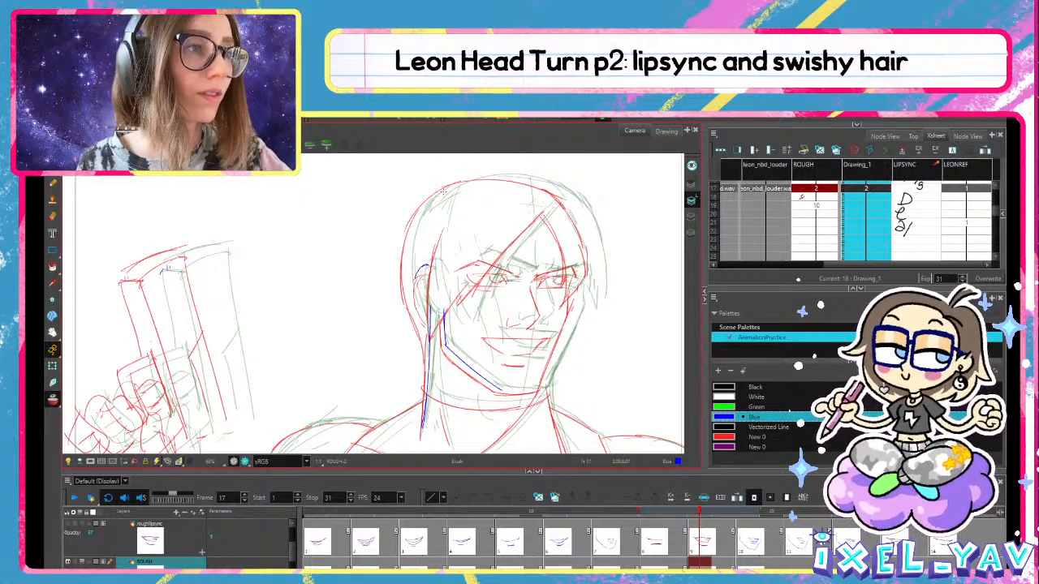
Draw the in-between outline of the top and back of the head, undoing the unwanted strokes
key("alt+s")
left_click_drag(477, 176, 553, 189)
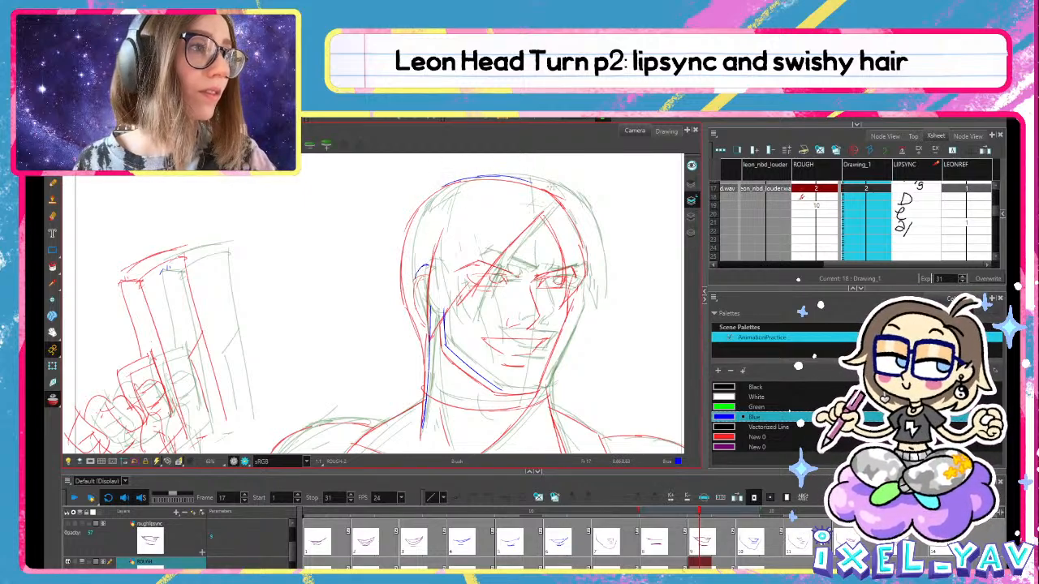
left_click_drag(419, 212, 407, 282)
mouse_move(410, 232)
left_mouse_down()
mouse_move(472, 169)
mouse_move(534, 182)
left_mouse_up()
key("ctrl+z")
key("ctrl+z")
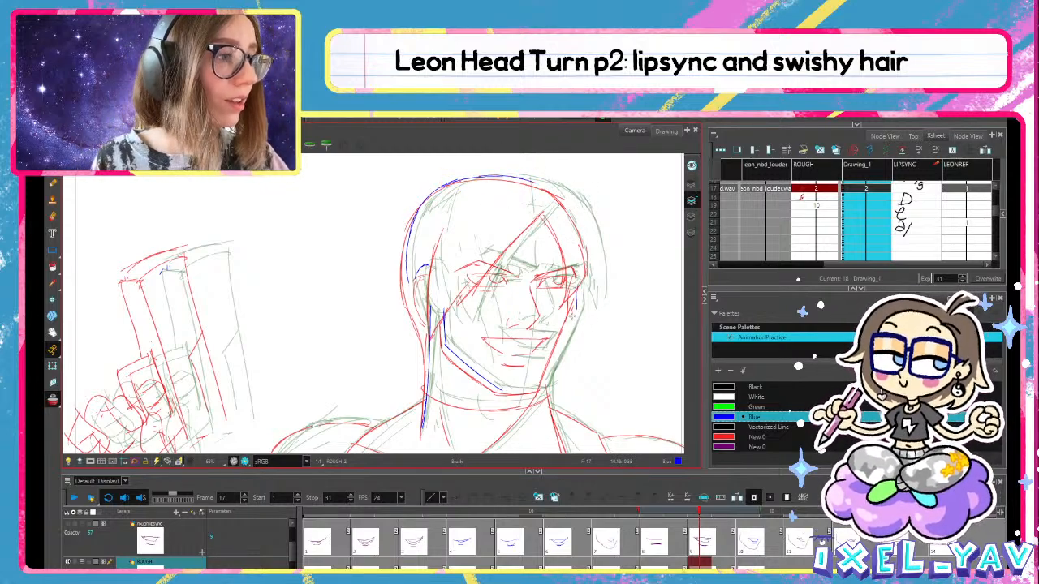
Draw the far cheek contour down to the chin between the two onion-skinned poses, redoing the unwanted strokes
left_click_drag(576, 305, 560, 348)
left_click_drag(575, 313, 549, 374)
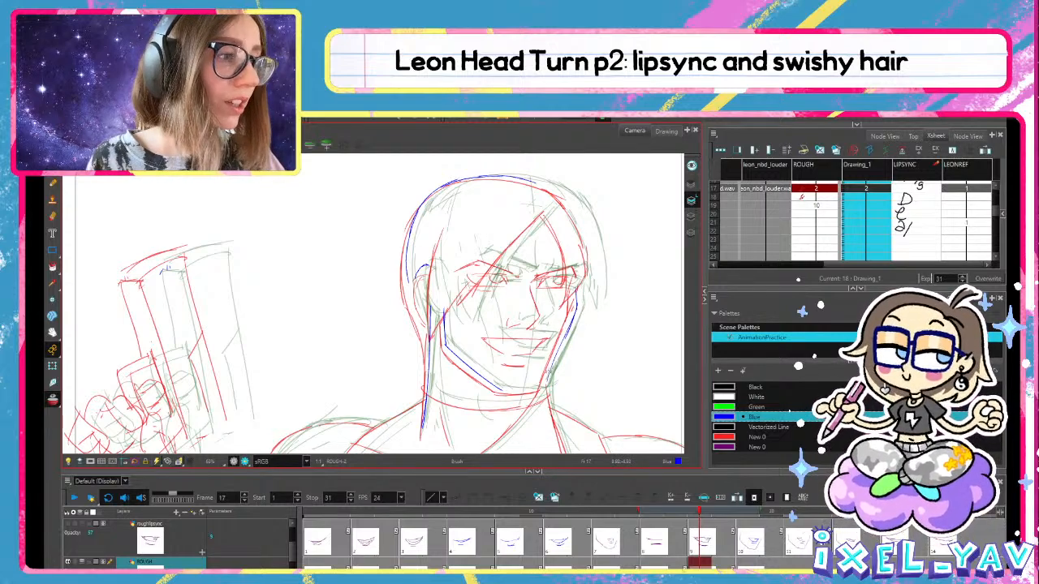
key("ctrl+z")
key("ctrl+z")
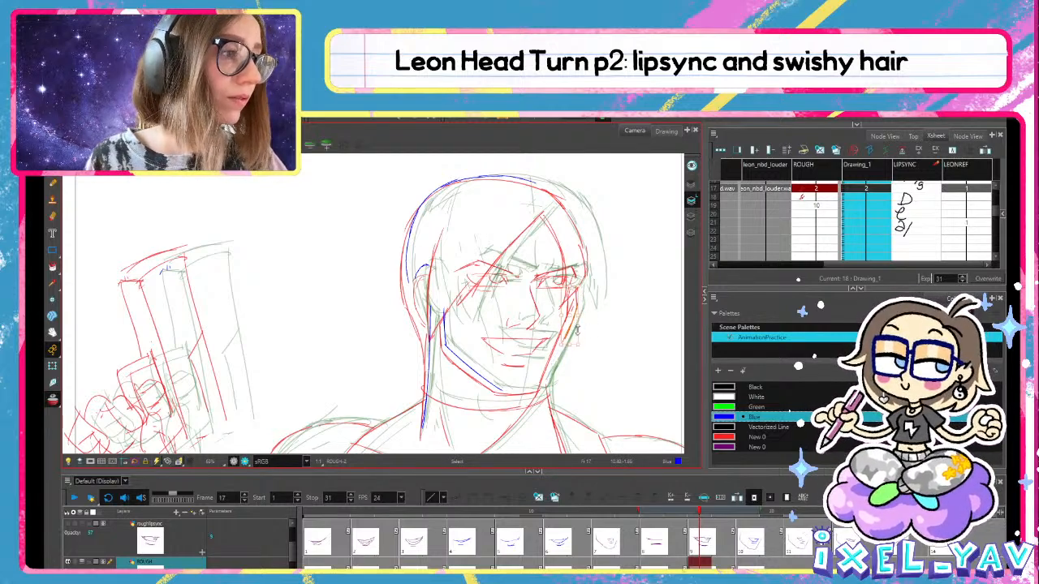
left_click_drag(566, 341, 546, 381)
Draw the in-between nose line from the bridge down to the tip in ROUGH frame 17
key("space")
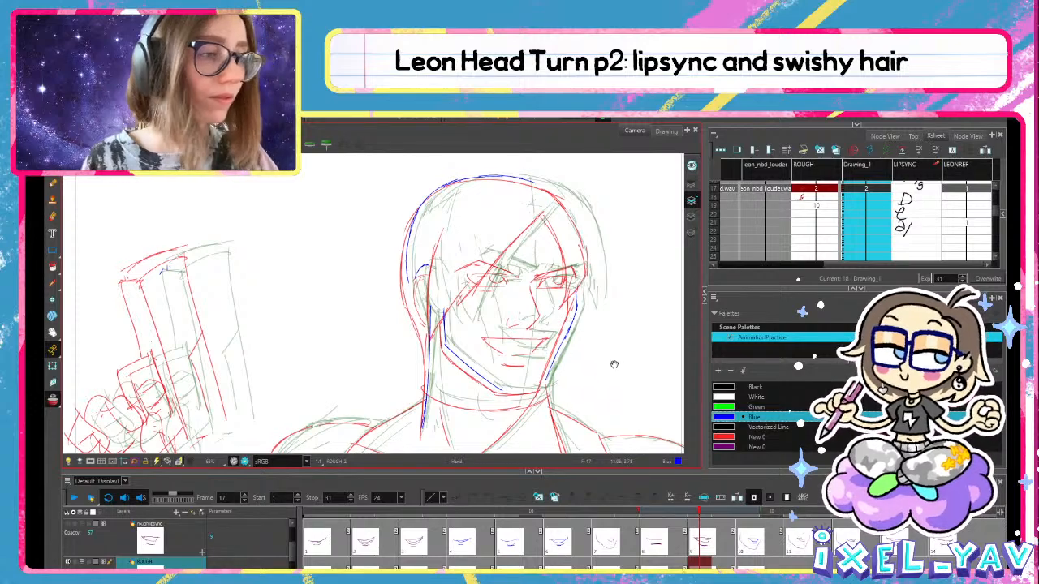
left_click_drag(614, 365, 567, 360)
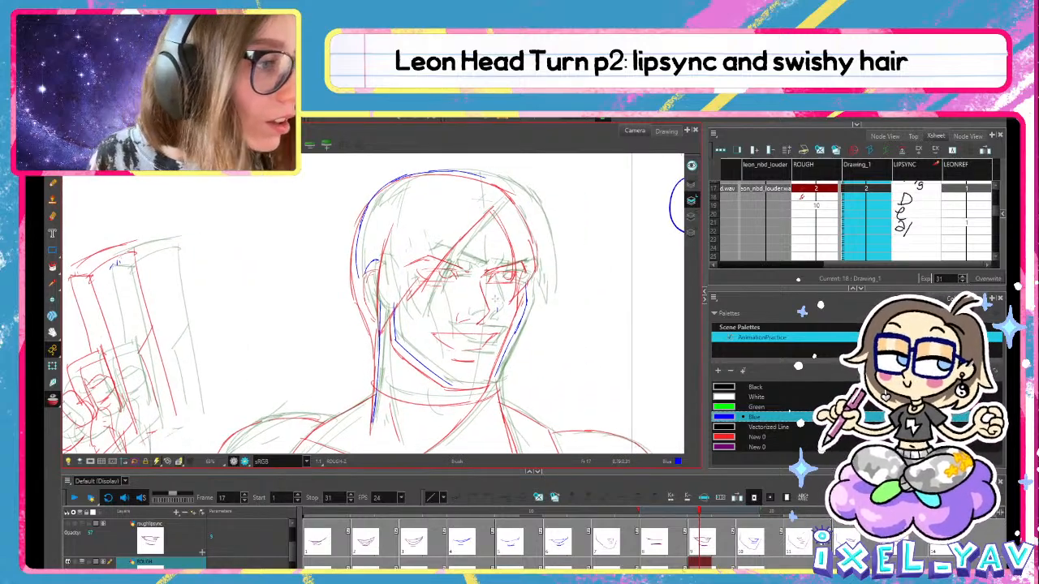
left_click_drag(489, 283, 498, 313)
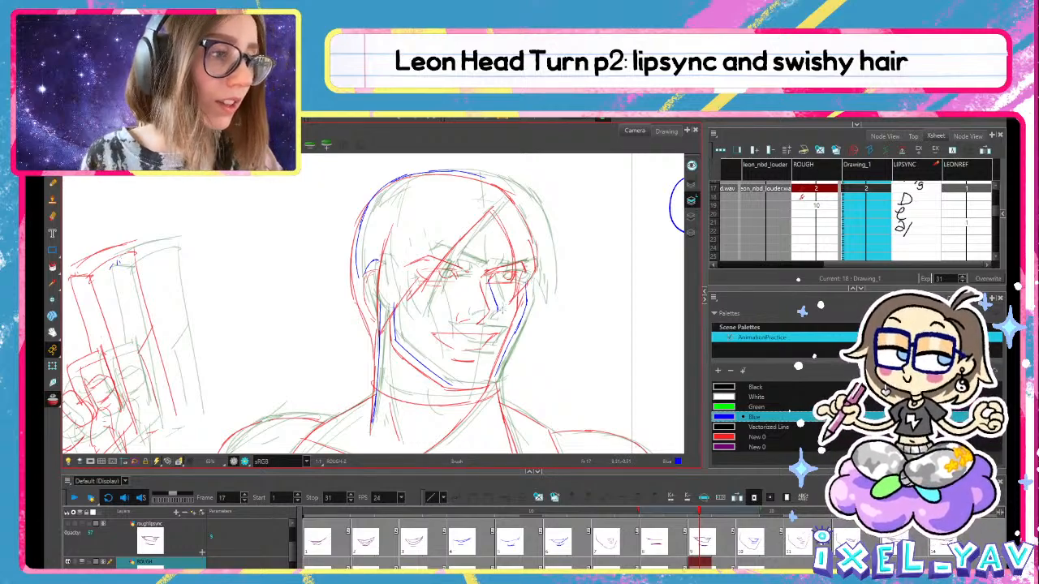
key("alt+b")
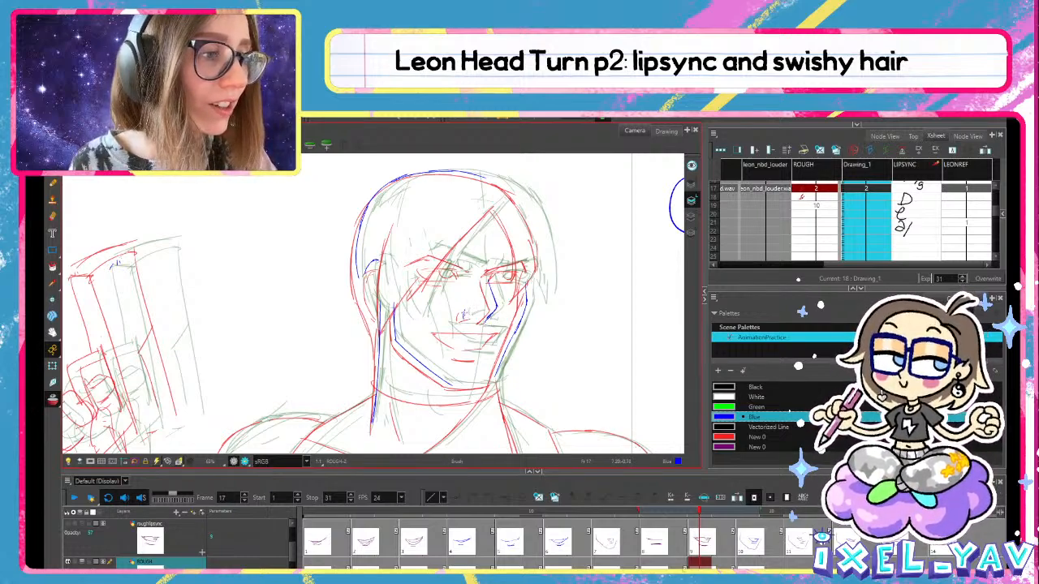
Draw the near nostril marks between the onion-skinned poses, selecting and deleting the unwanted strokes
key("alt+s")
left_click_drag(474, 304, 464, 328)
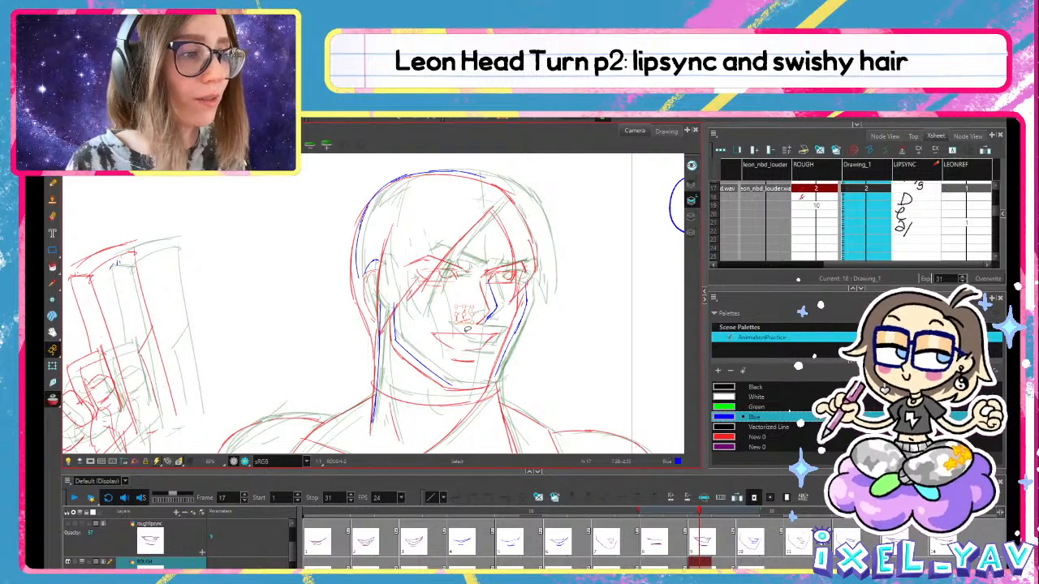
key("alt+s")
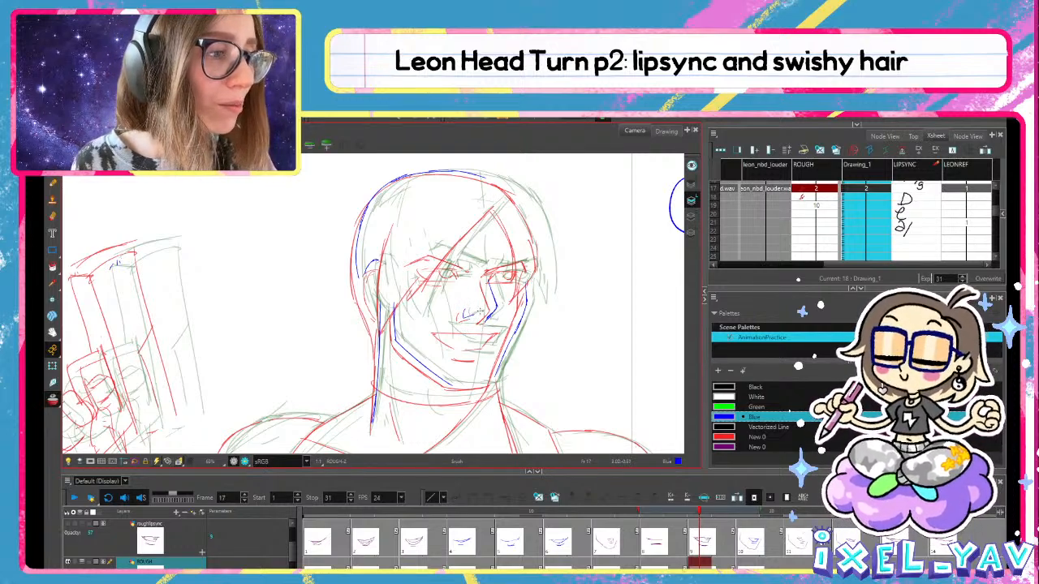
key("alt+s")
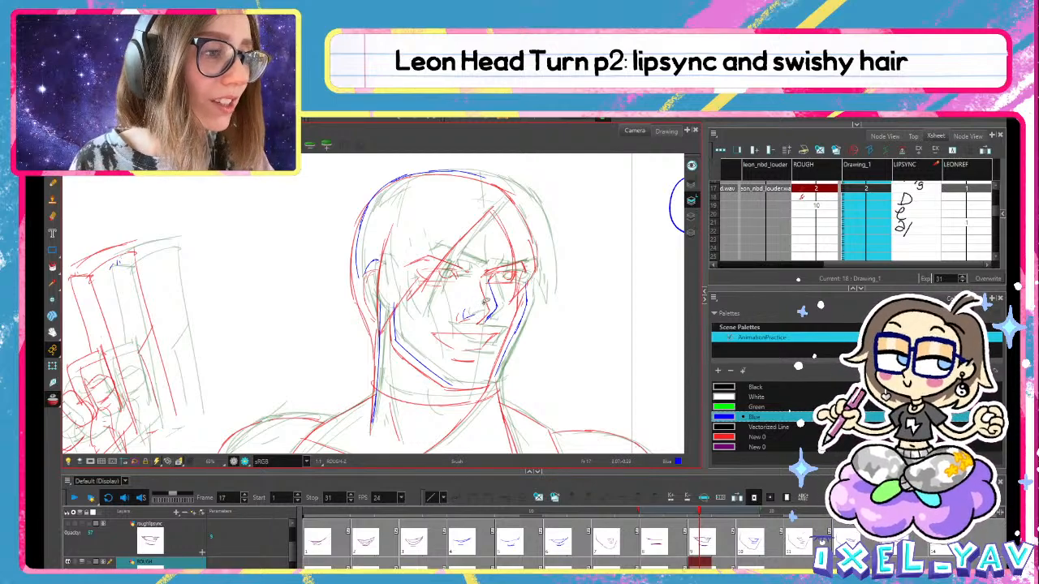
key("alt+s")
left_click(476, 315)
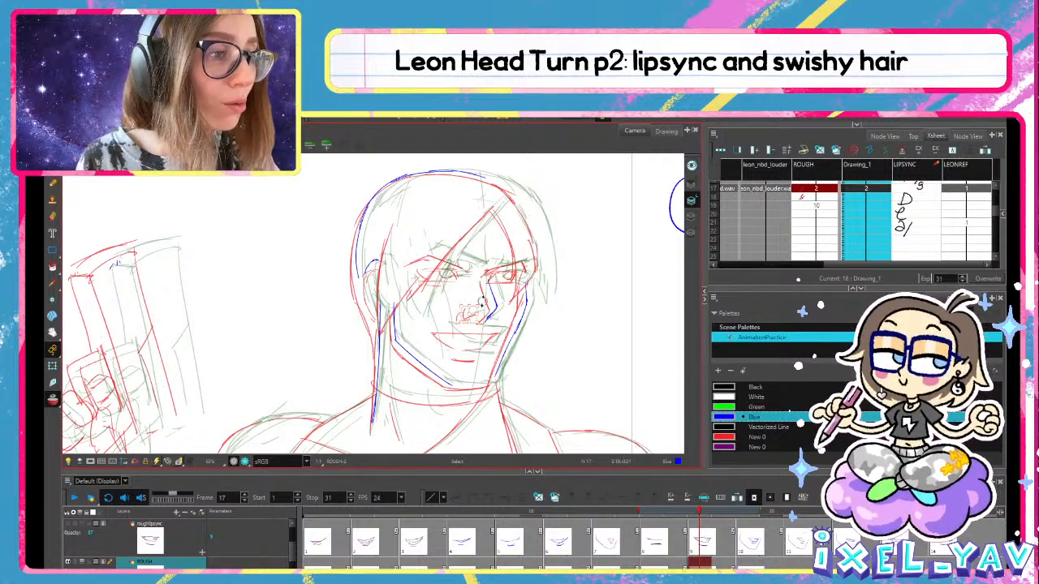
key("Delete")
key("alt+b")
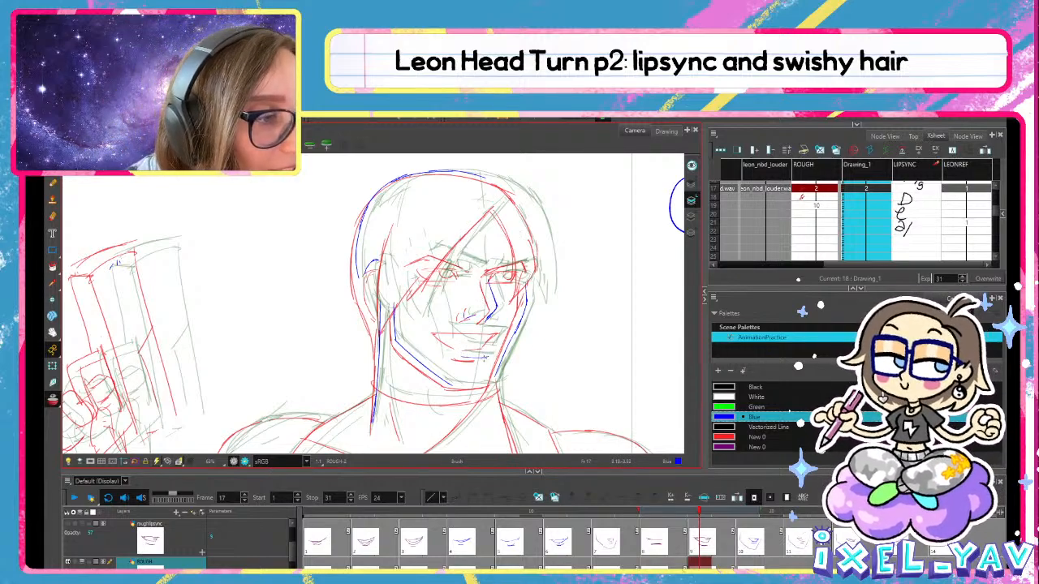
Close the in-between chin line between the jaw and far cheek and add the line below the lower lip
key("alt+s")
left_click_drag(456, 387, 497, 380)
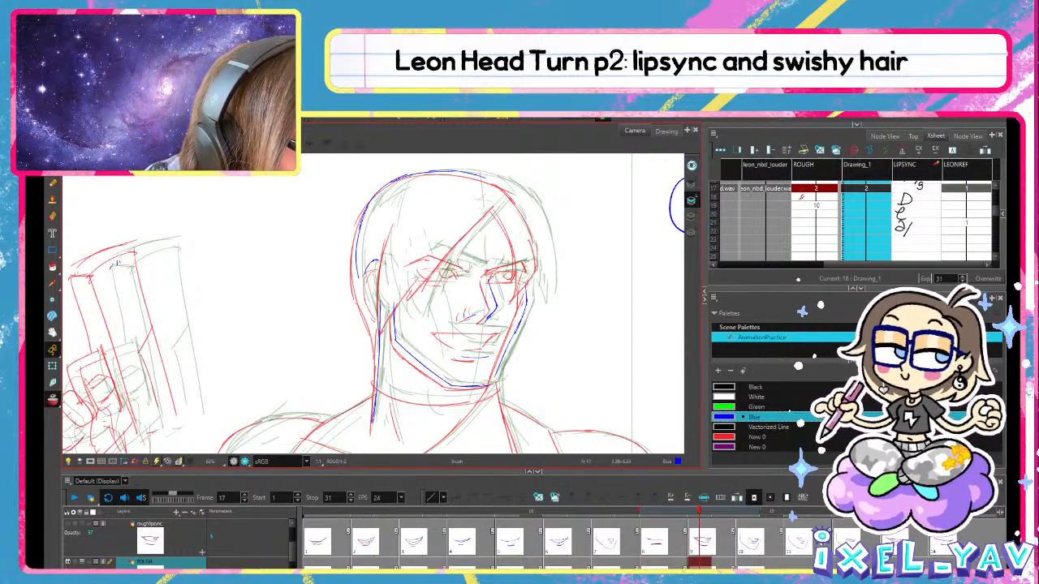
key("alt+s")
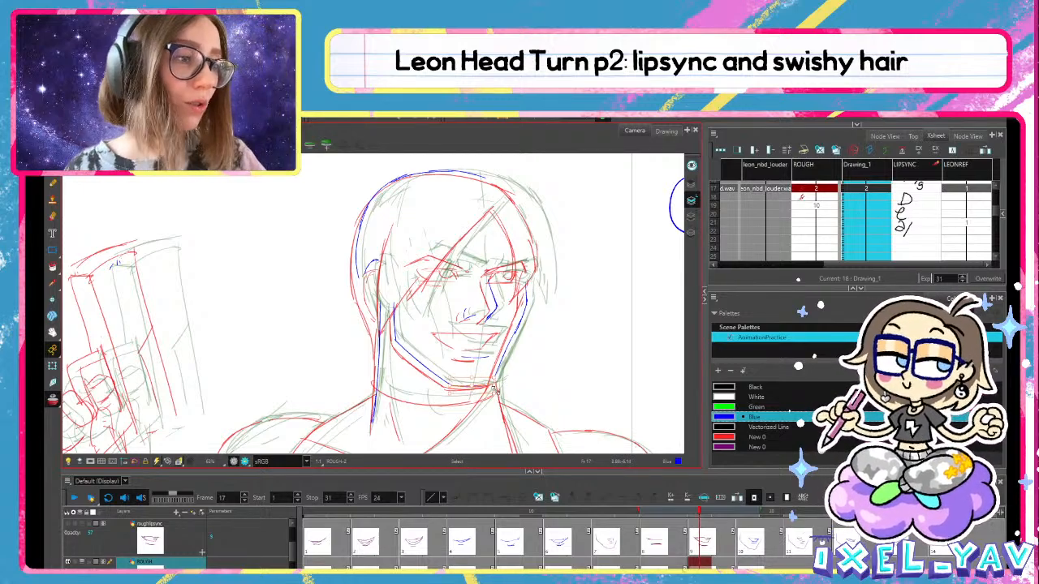
key("alt+b")
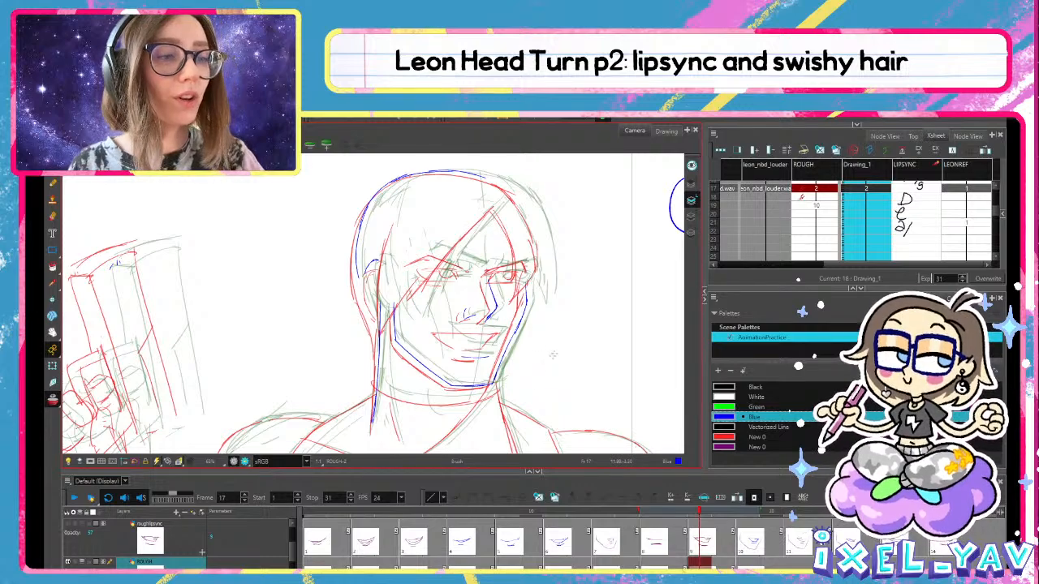
Draw the in-between curve across the neck under the chin, undoing the unwanted strokes
left_click_drag(536, 344, 483, 292)
key("ctrl+z")
mouse_move(413, 394)
left_mouse_down()
mouse_move(325, 349)
mouse_move(297, 347)
mouse_move(358, 356)
left_mouse_up()
key("ctrl+z")
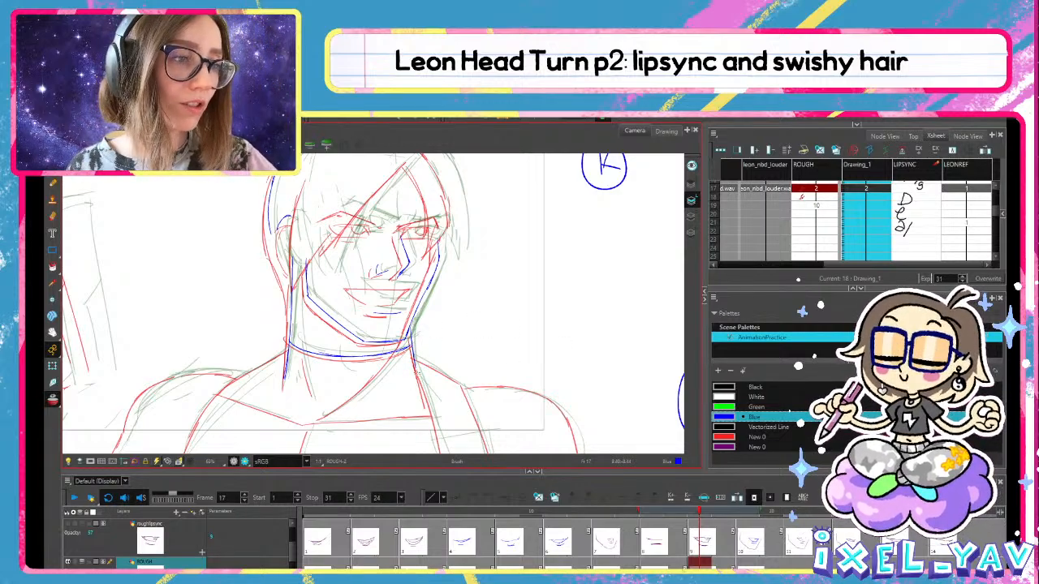
Draw the far side of the head outline, the back of the head down to the neck, and the ear
left_click_drag(429, 331, 434, 419)
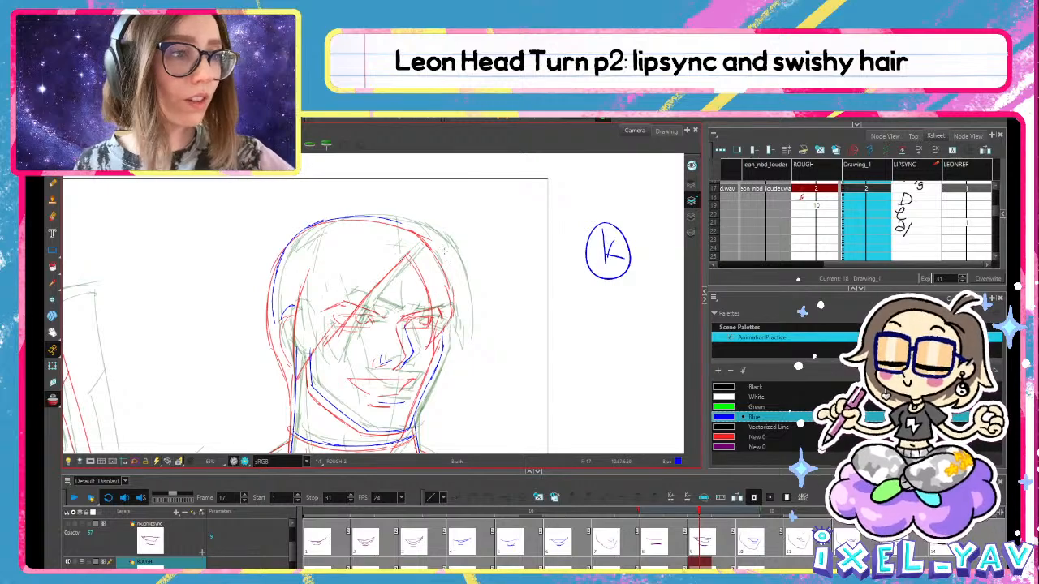
left_click_drag(441, 243, 460, 306)
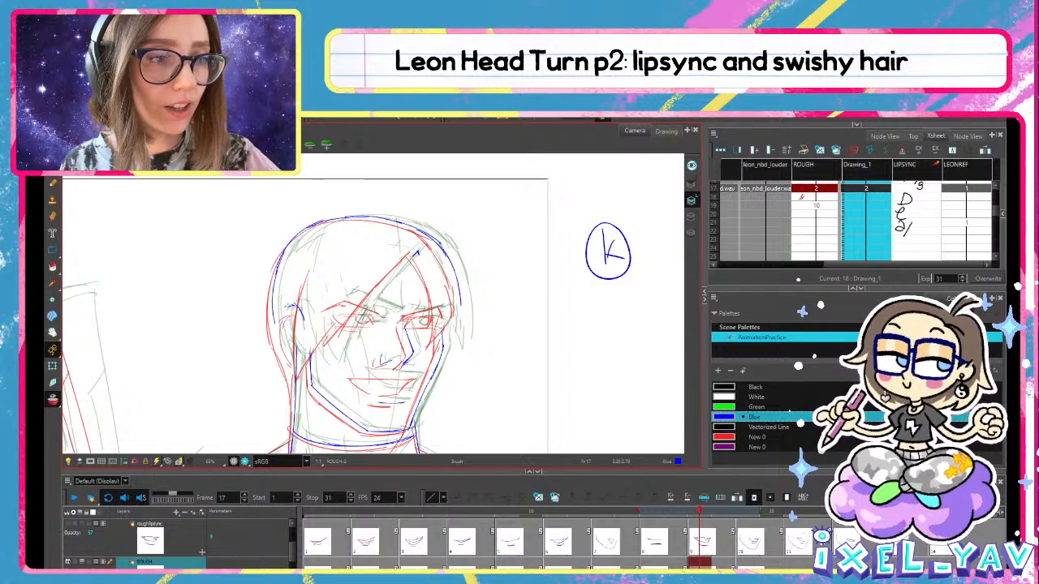
left_click_drag(273, 323, 292, 399)
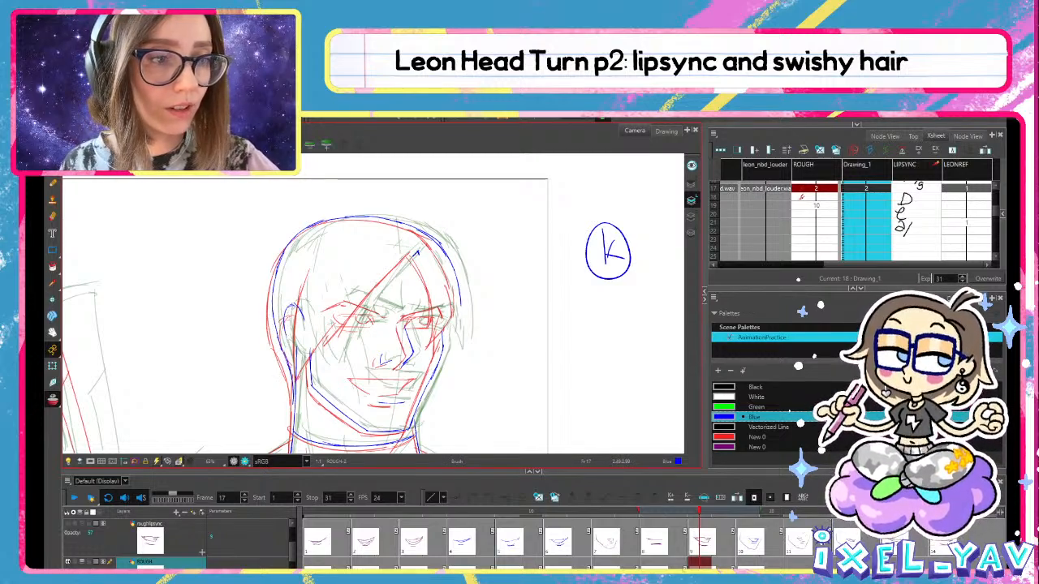
left_click_drag(294, 308, 288, 337)
Draw both in-between eyebrows, deleting the first near-brow stroke and redrawing it as one angled line
left_click_drag(351, 296, 397, 315)
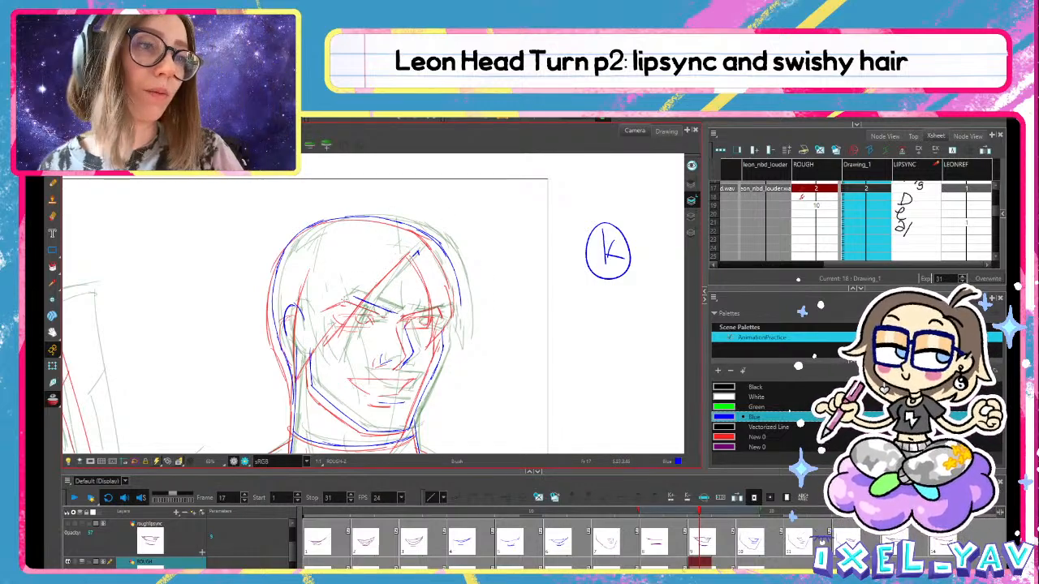
key("alt+s")
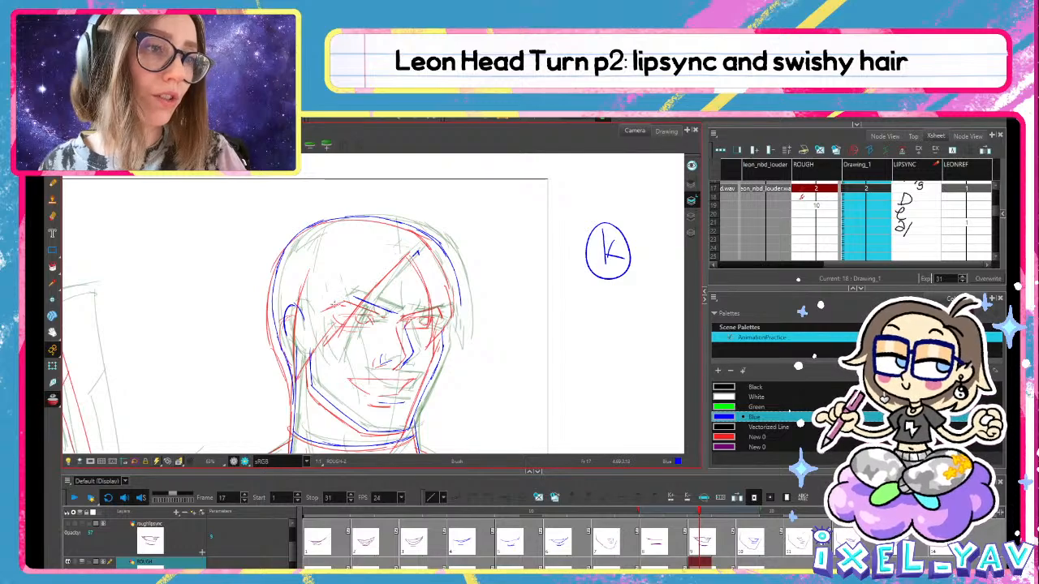
key("alt+b")
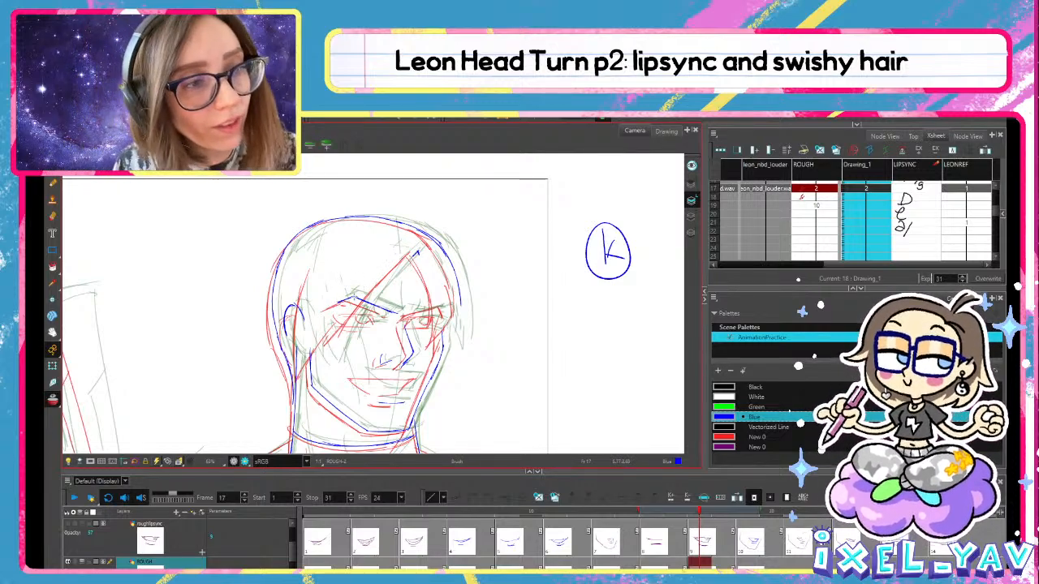
key("alt+s")
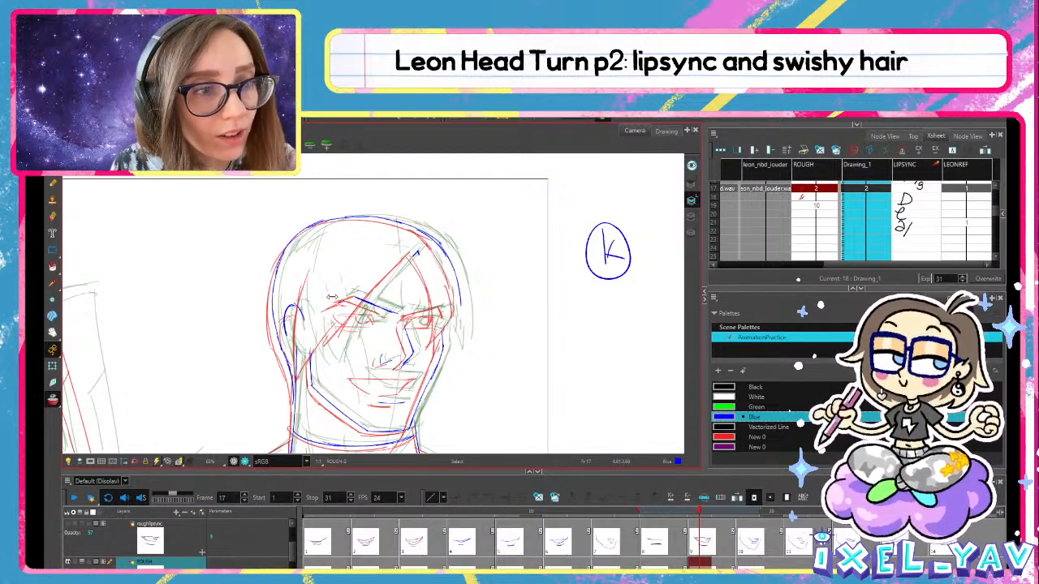
left_click(358, 297)
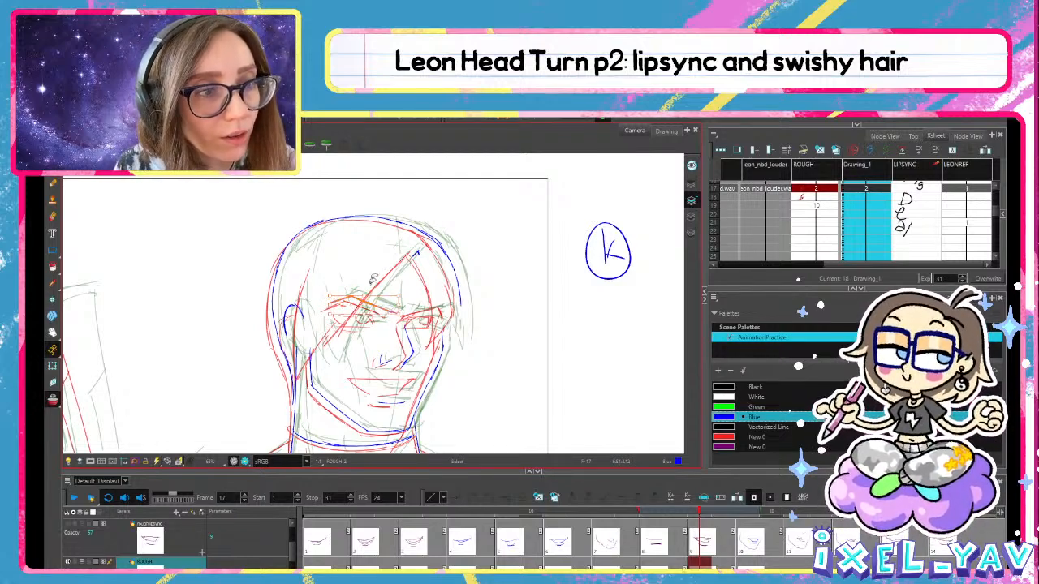
key("Delete")
key("alt+b")
left_click_drag(331, 303, 395, 312)
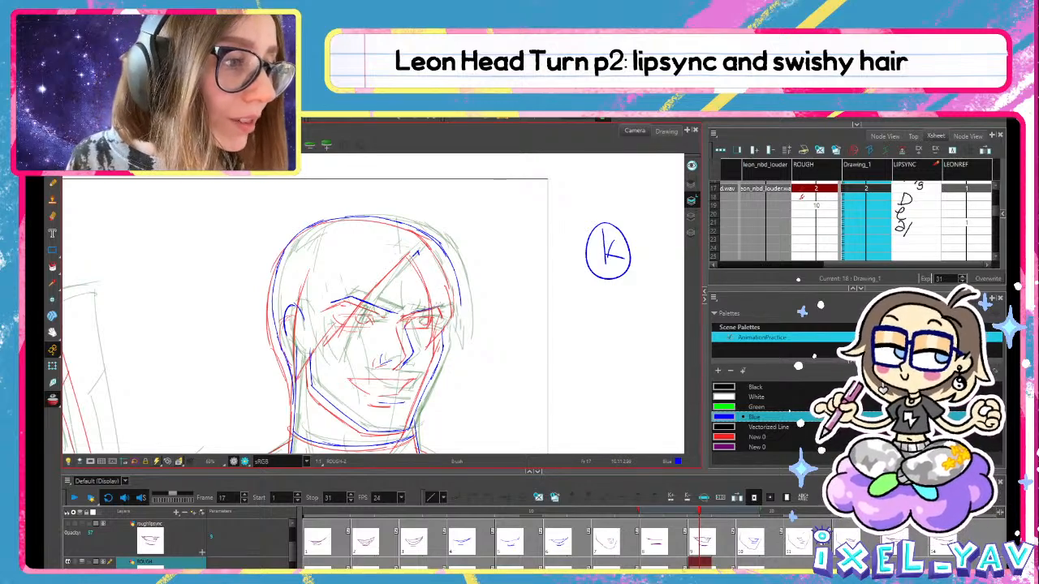
left_click_drag(439, 307, 445, 315)
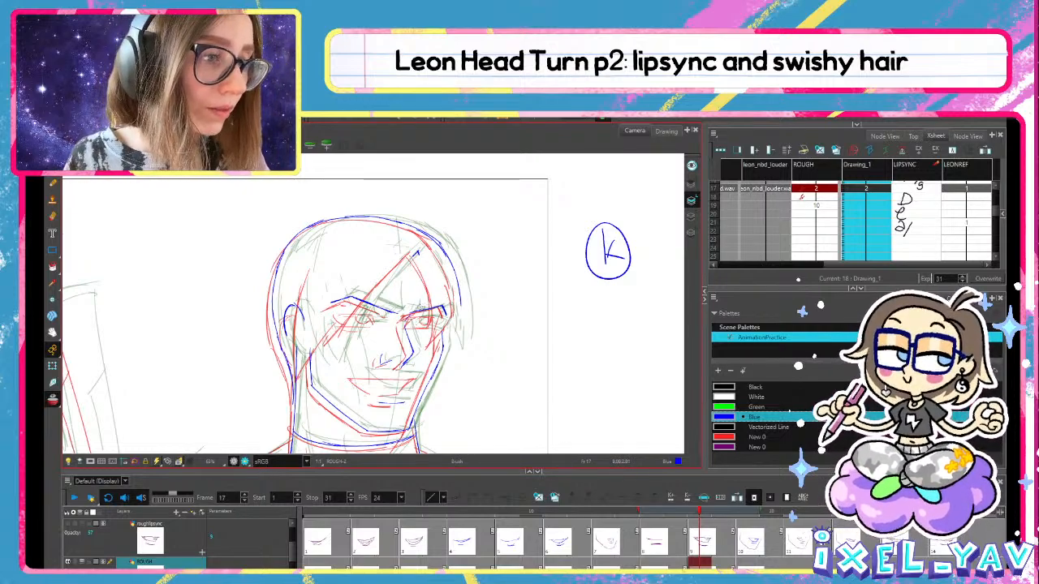
Draw the in-between neck muscle lines, with the long diagonal running from the far jaw to the collarbone
left_click_drag(503, 340, 545, 230)
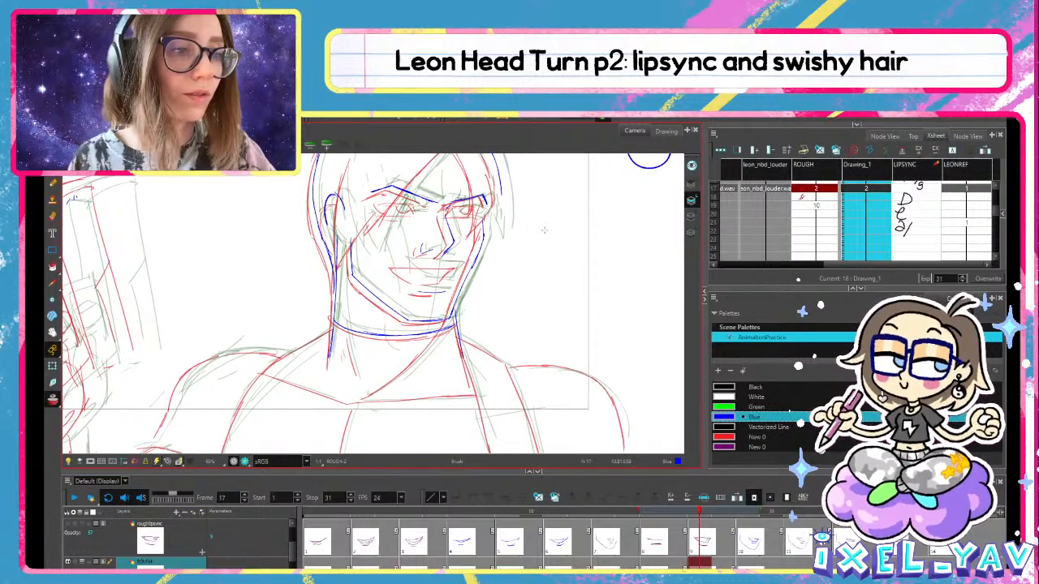
left_click_drag(344, 328, 357, 375)
key("ctrl+z")
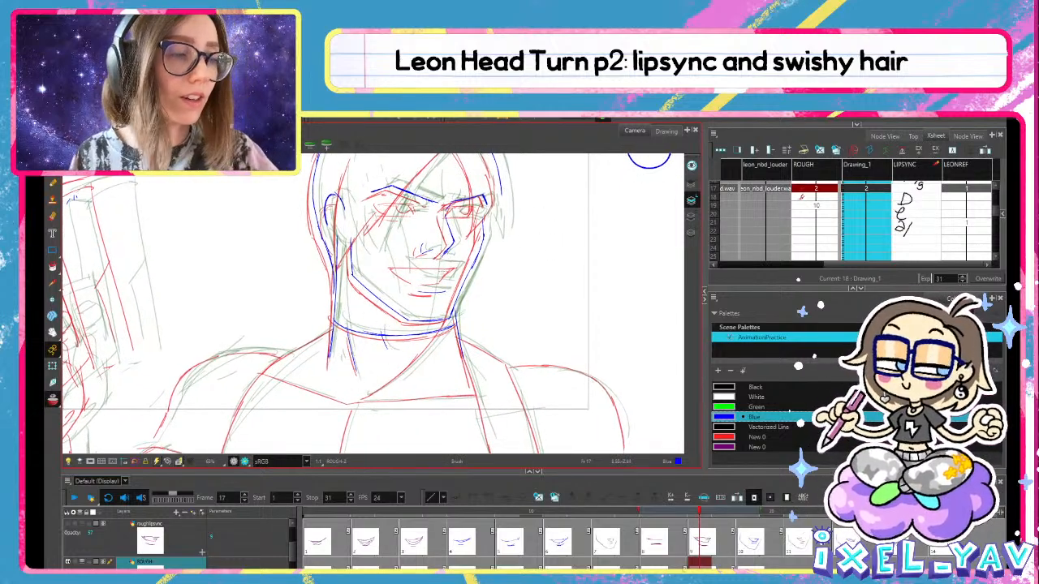
left_click_drag(358, 401, 399, 374)
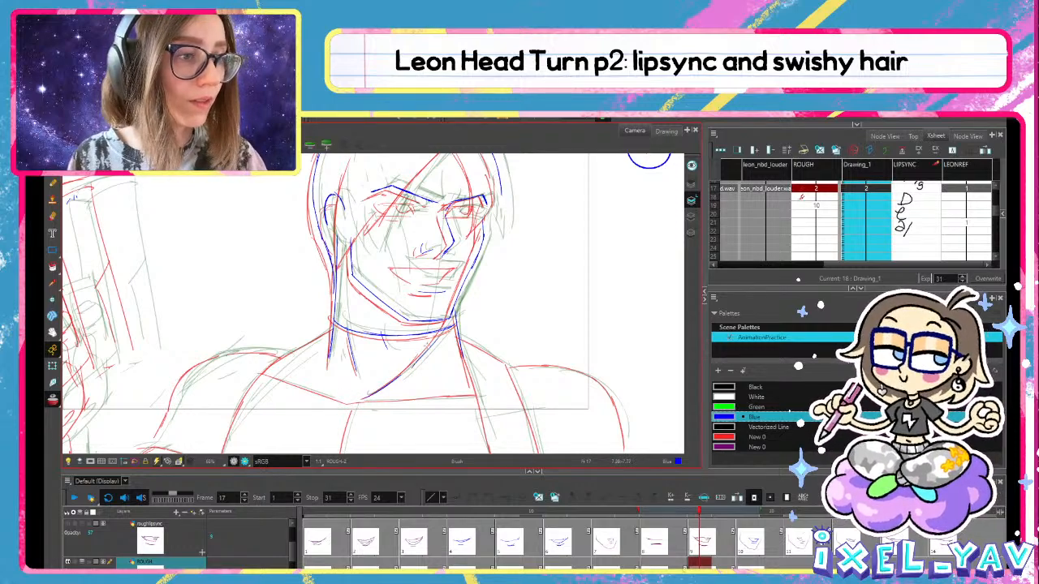
Draw the centre line of the chest down from the collarbone, undoing and redoing the stroke until it follows the pose
left_click_drag(476, 327, 519, 211)
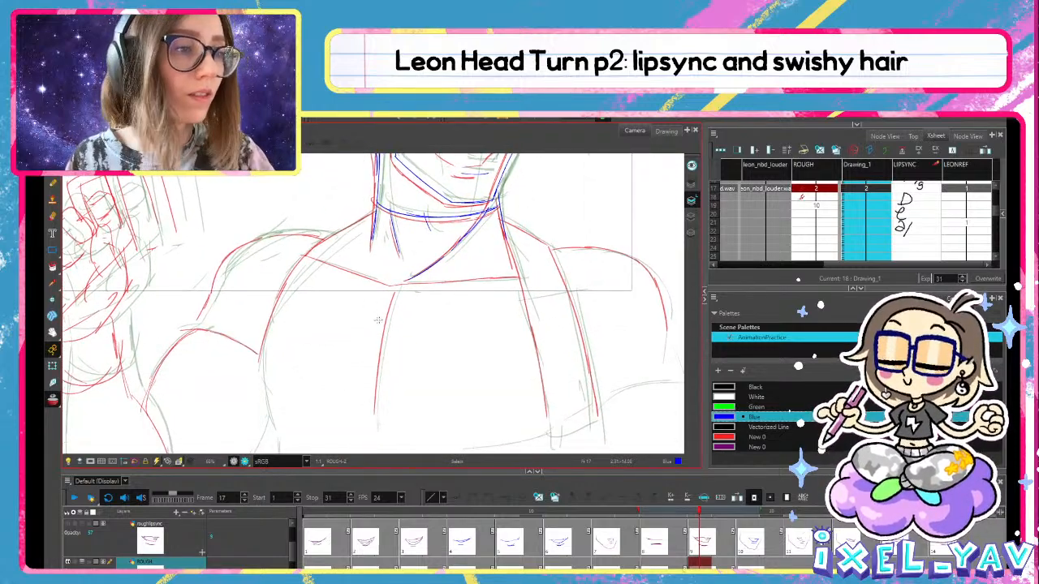
left_click_drag(398, 289, 381, 349)
key("ctrl+z")
left_click_drag(396, 291, 376, 365)
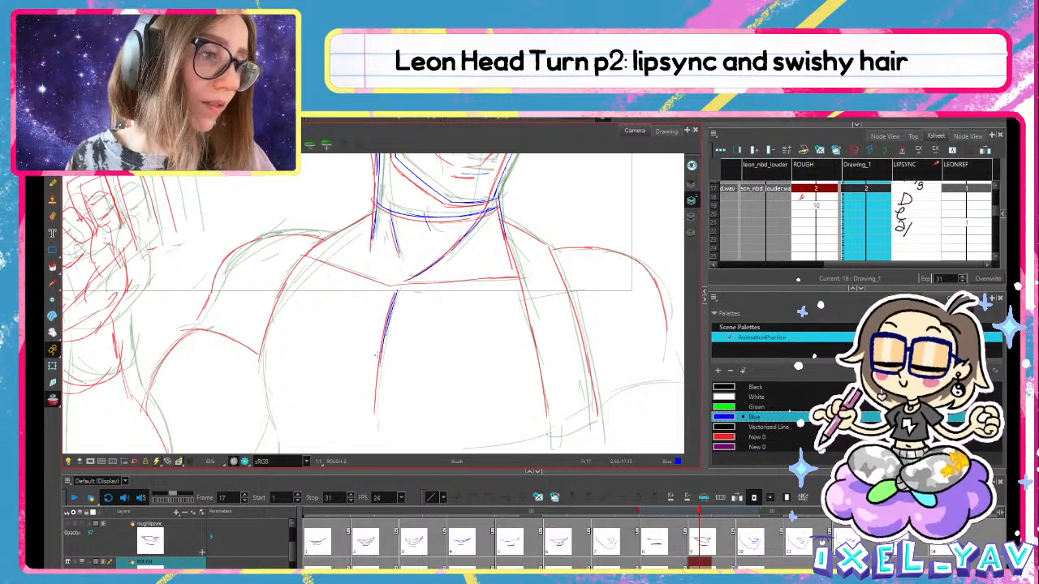
key("ctrl+z")
key("ctrl+z")
left_click_drag(398, 289, 376, 411)
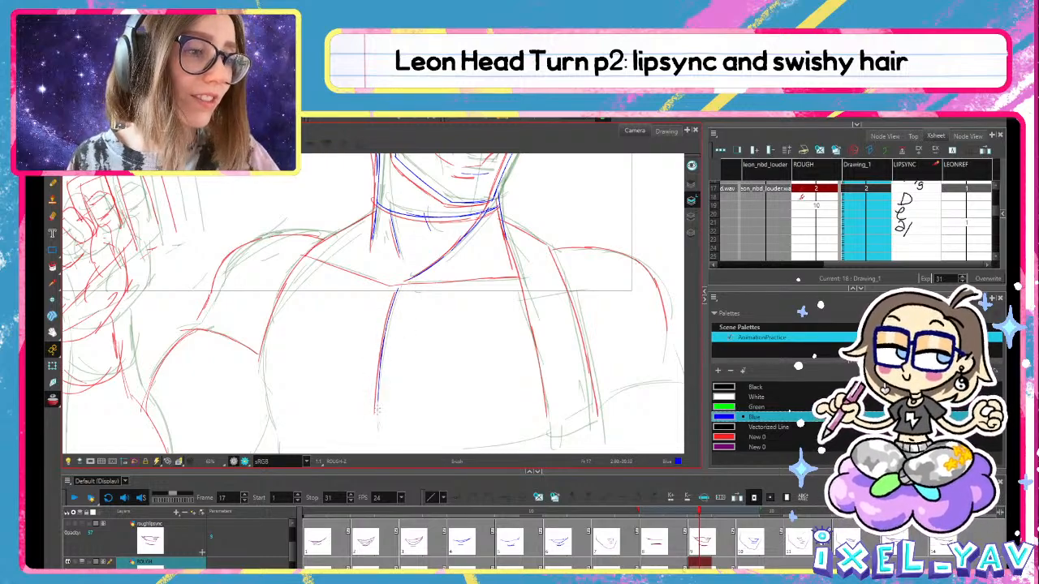
key("ctrl+z")
left_click_drag(384, 345, 376, 418)
Draw the top curve of the shoulder on the gun-arm side up towards the neck, undoing the unwanted stroke
key("1")
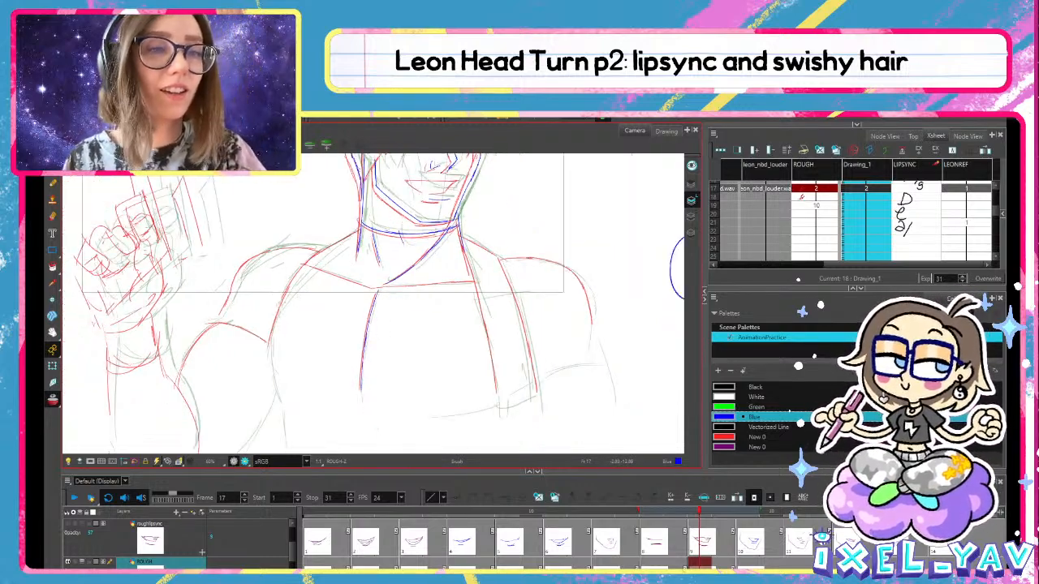
left_click_drag(367, 341, 500, 322)
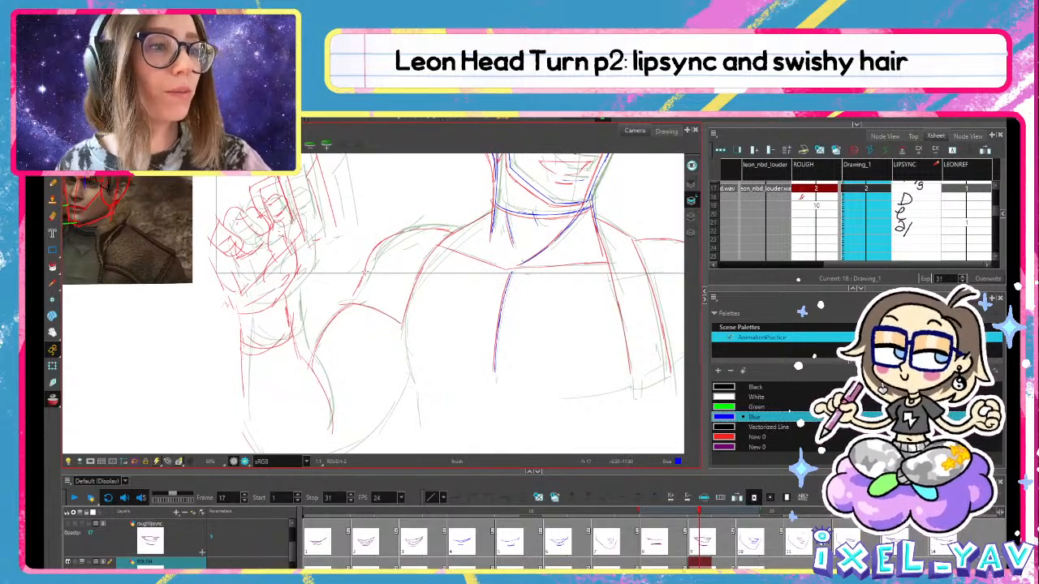
mouse_move(365, 273)
left_mouse_down()
mouse_move(385, 235)
mouse_move(448, 226)
left_mouse_up()
key("ctrl+z")
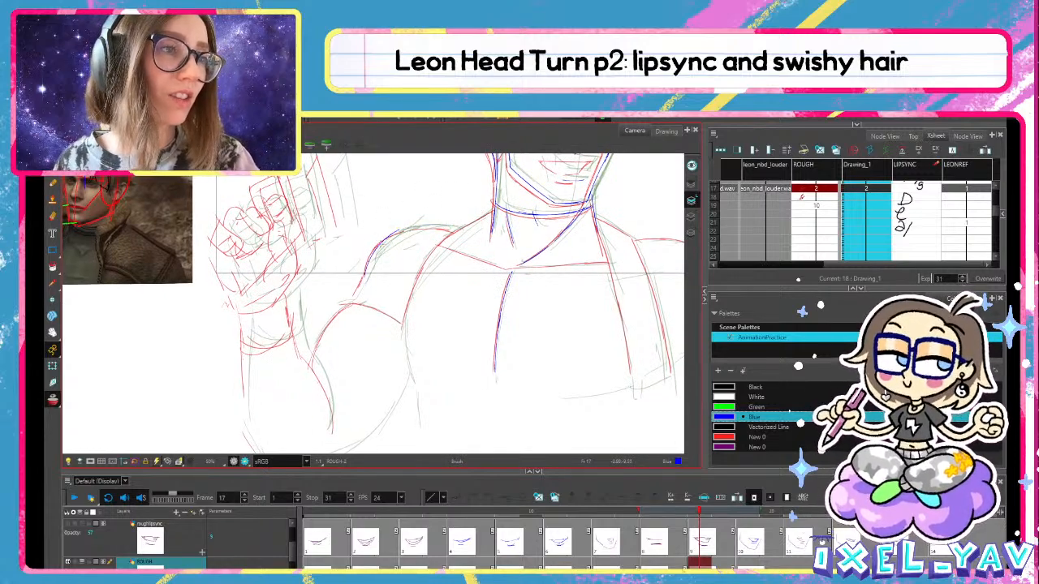
left_click_drag(379, 245, 463, 224)
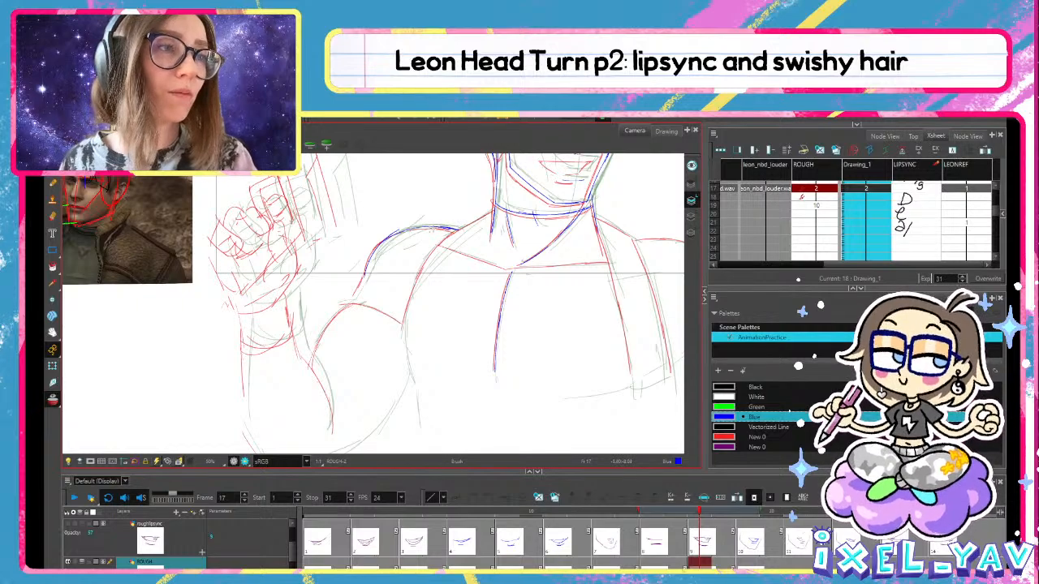
Extend the gun-arm shoulder line down to the bend of the arm, undoing the unwanted changes
key("alt+s")
mouse_move(412, 209)
left_mouse_down()
mouse_move(378, 249)
mouse_move(406, 241)
mouse_move(388, 242)
mouse_move(366, 274)
mouse_move(377, 248)
mouse_move(383, 242)
mouse_move(351, 301)
left_mouse_up()
key("alt+e")
key("alt+s")
key("ctrl+z")
key("ctrl+z")
key("ctrl+z")
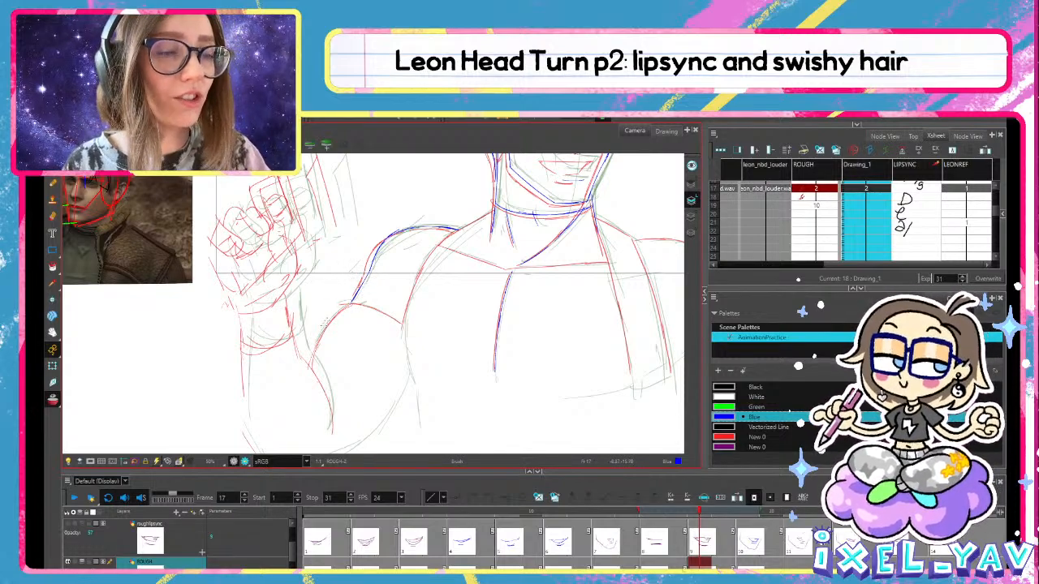
Draw the short curve from the bend of the raised arm down to the forearm, undoing the unwanted strokes
left_click_drag(312, 361, 352, 301)
key("ctrl+z")
key("ctrl+z")
key("ctrl+z")
key("ctrl+z")
key("ctrl+z")
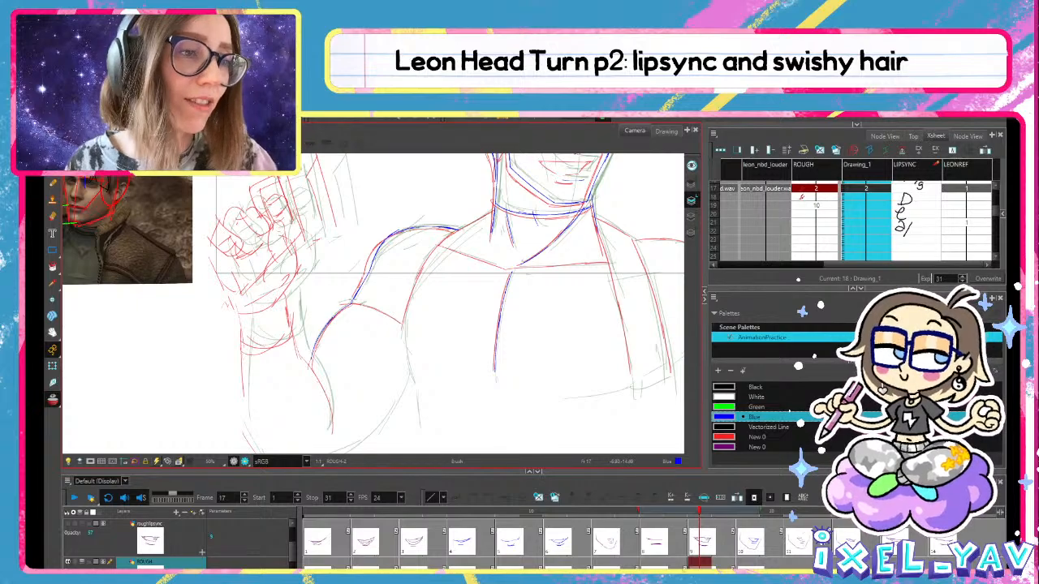
Draw the curve from the arm bend across to the armpit and the line from the shoulder down the side of the chest, undoing unwanted strokes
mouse_move(311, 361)
left_mouse_down()
mouse_move(338, 317)
mouse_move(378, 310)
mouse_move(401, 326)
left_mouse_up()
key("ctrl+z")
key("ctrl+z")
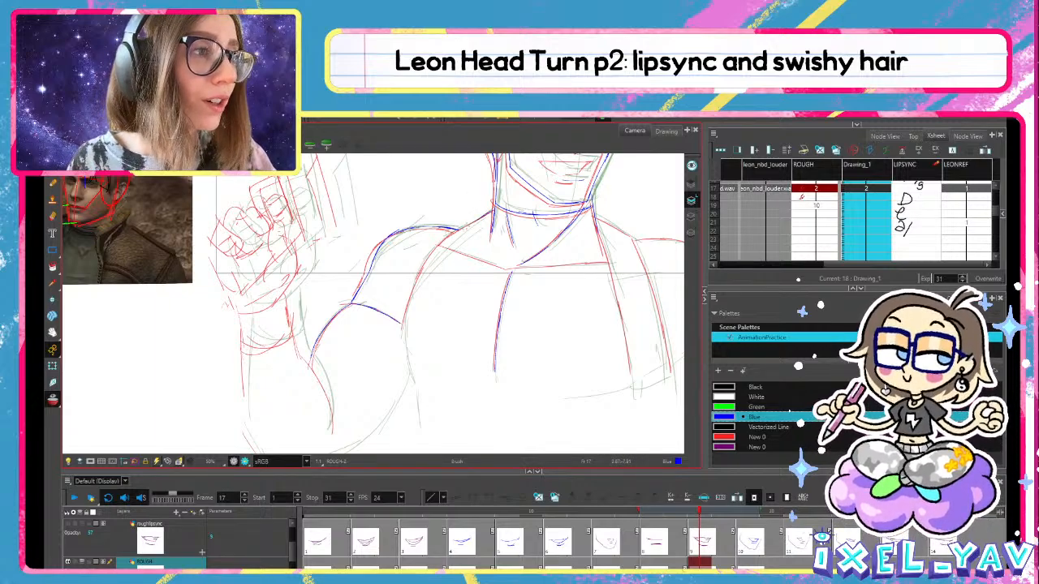
mouse_move(487, 212)
left_mouse_down()
mouse_move(450, 236)
mouse_move(414, 284)
mouse_move(409, 371)
left_mouse_up()
key("ctrl+z")
left_click_drag(403, 321, 409, 372)
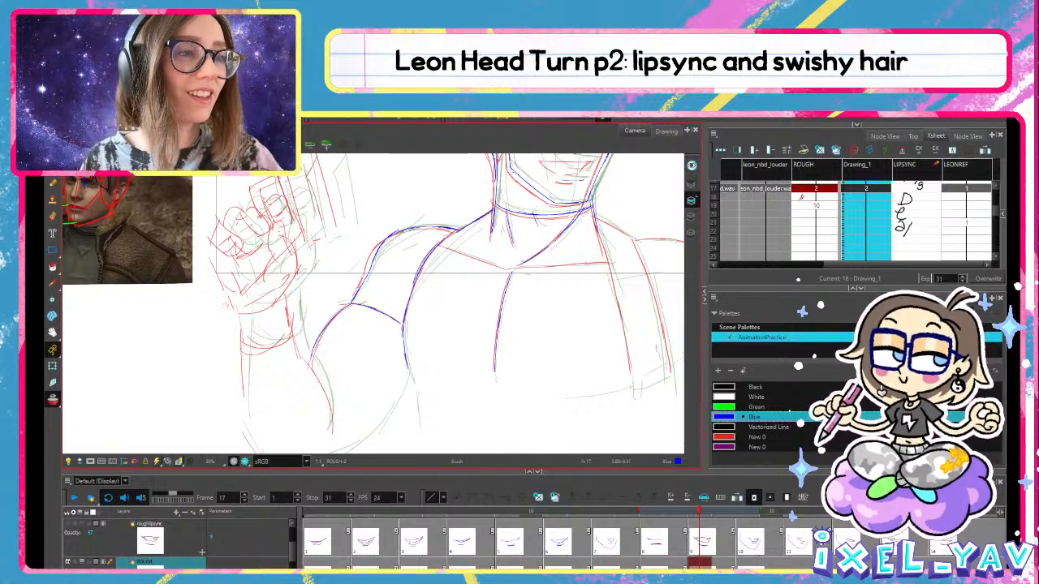
Save the scene and draw the inner contour of the raised arm from the wrist down through the elbow fold
left_click_drag(560, 252, 566, 193)
key("ctrl+s")
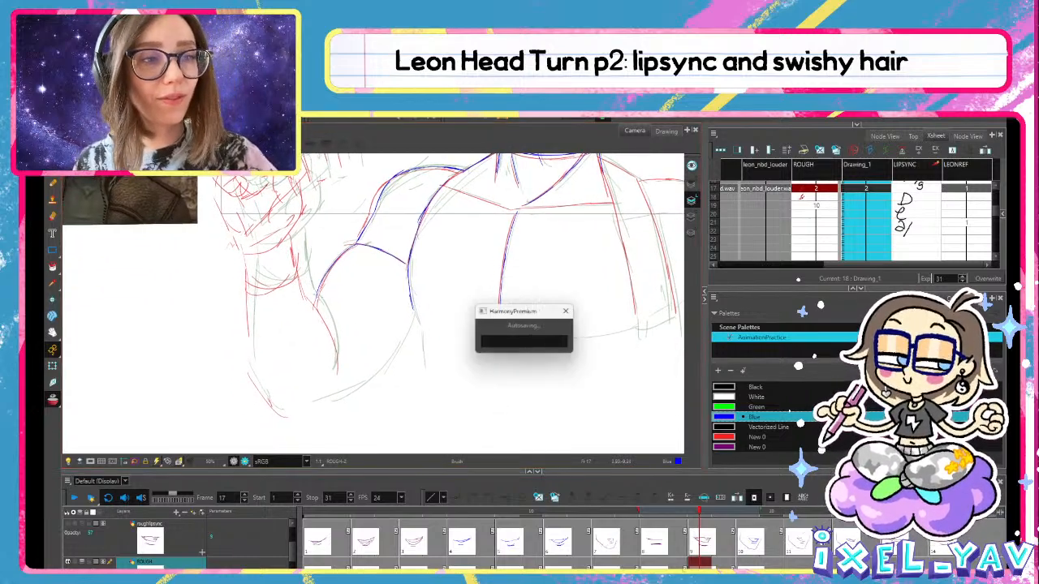
left_click_drag(314, 299, 337, 373)
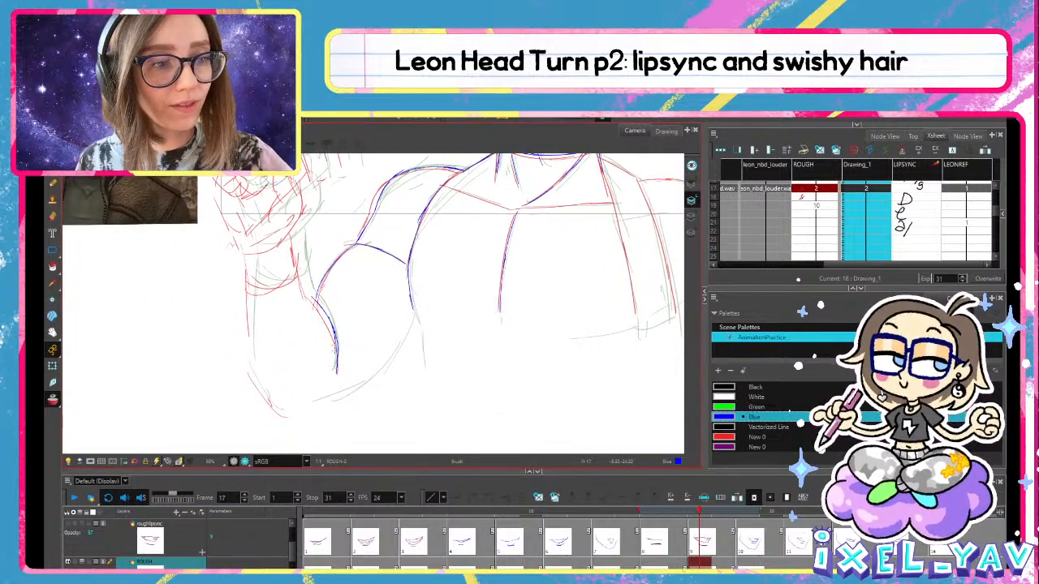
left_click_drag(296, 238, 312, 286)
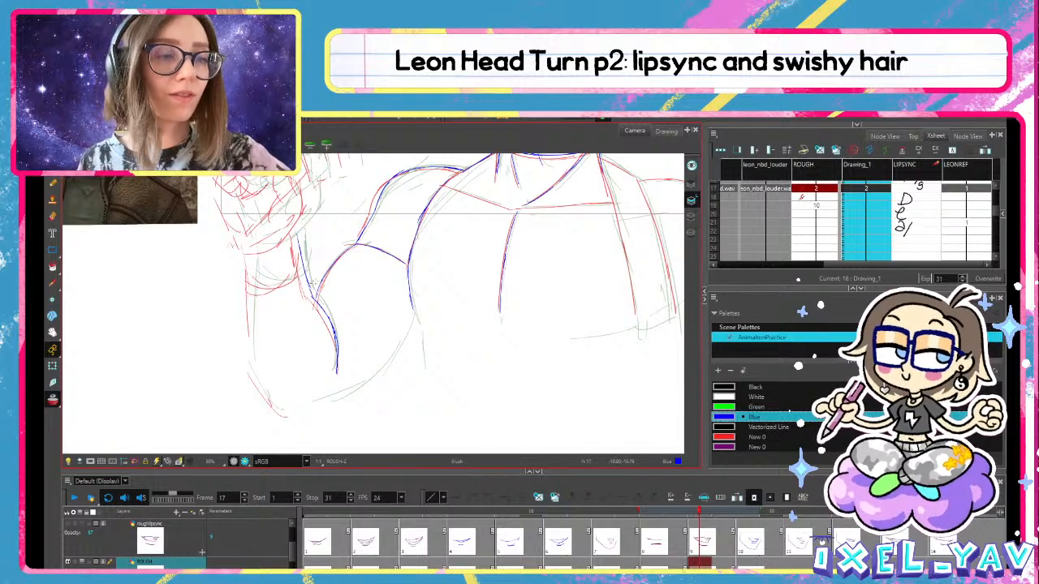
Draw the outer chest strap line on the far side and the collarbone lines meeting at the centre of the chest
left_click_drag(593, 322, 247, 410)
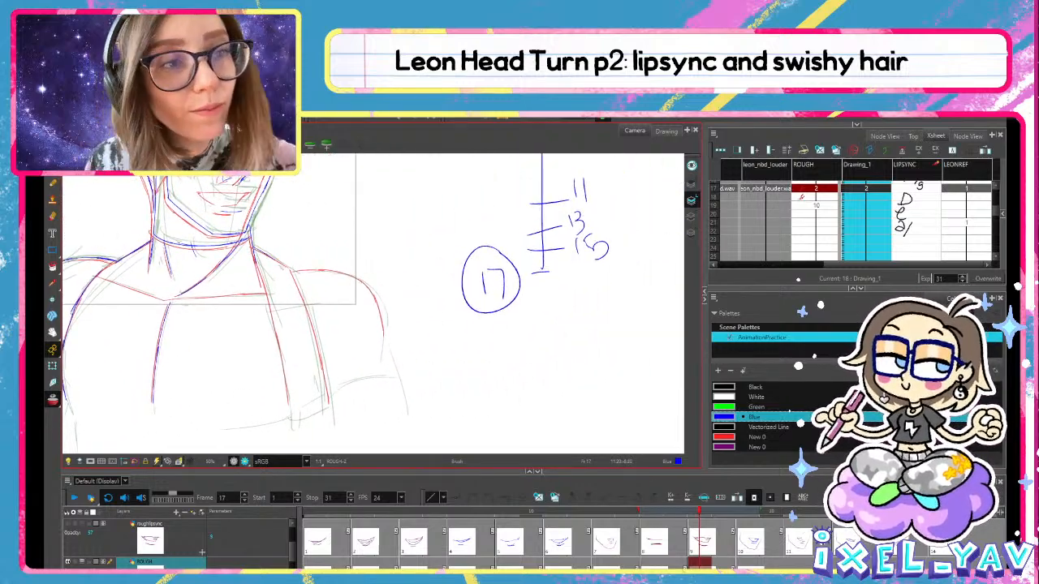
left_click_drag(286, 279, 315, 345)
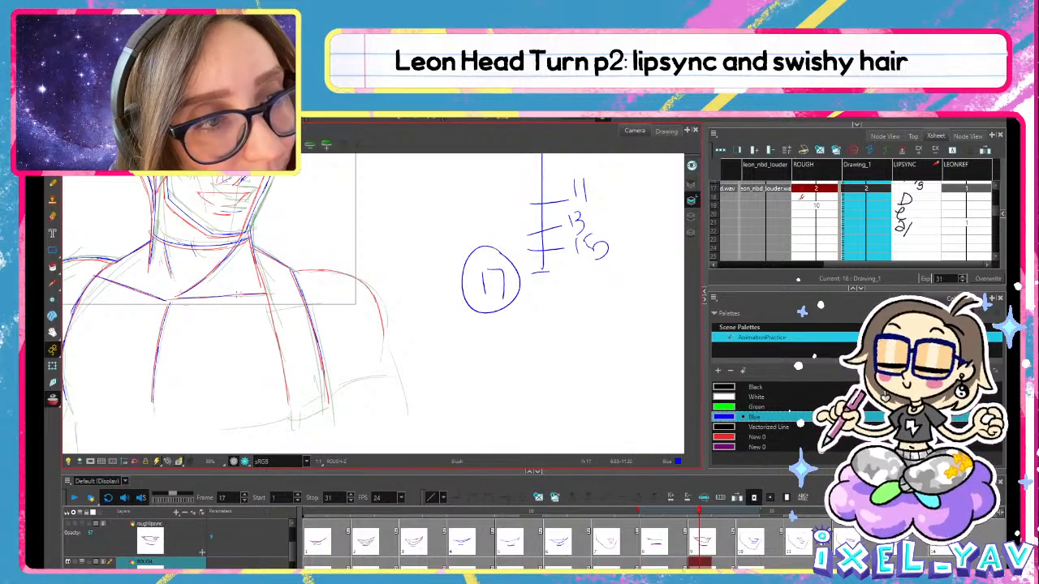
key("alt+s")
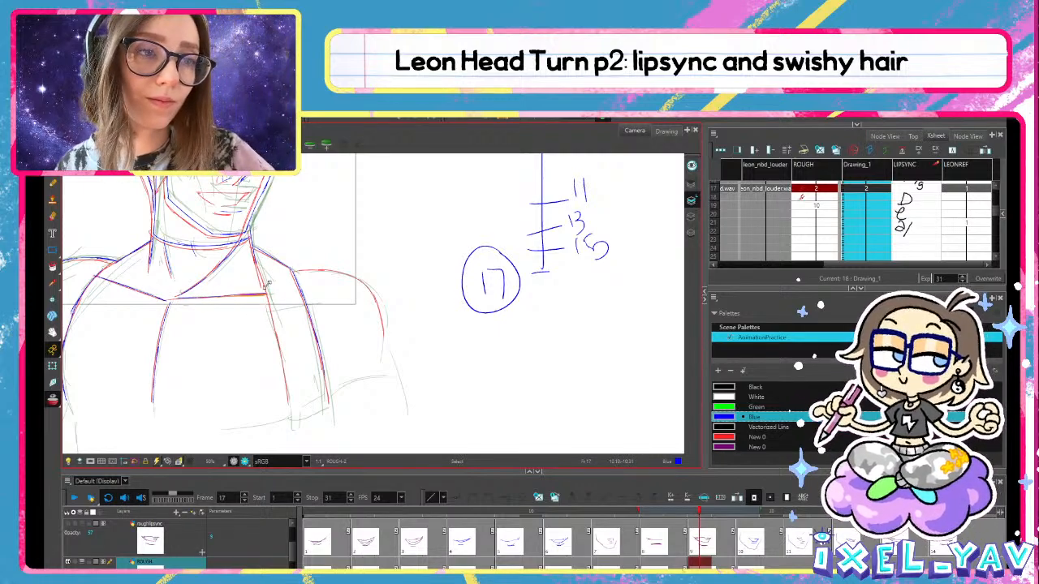
key("alt+b")
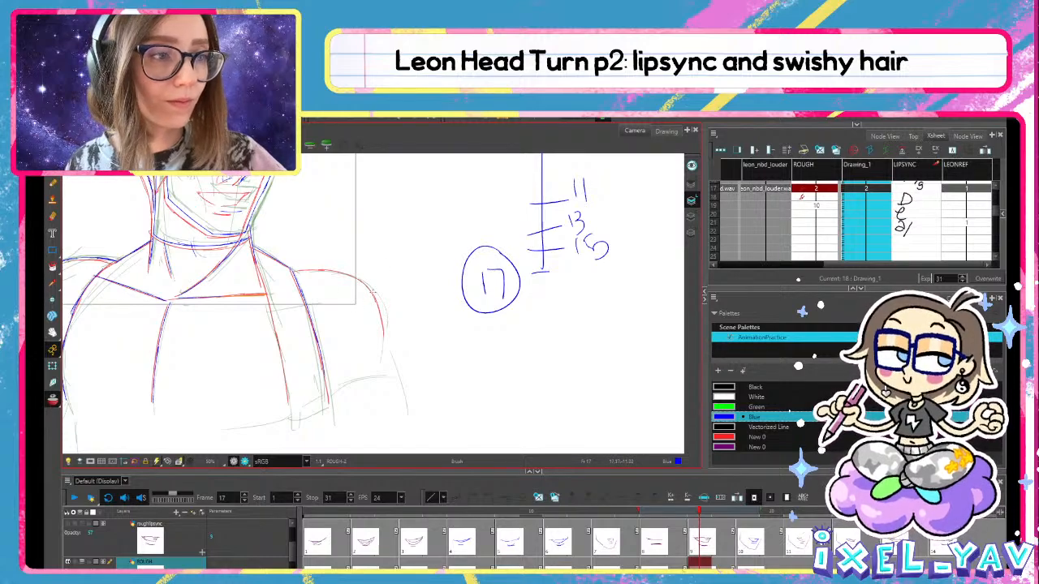
Draw the far shoulder's top curve and its outer edge down the upper arm, undoing the stray change
left_click_drag(370, 294, 386, 341)
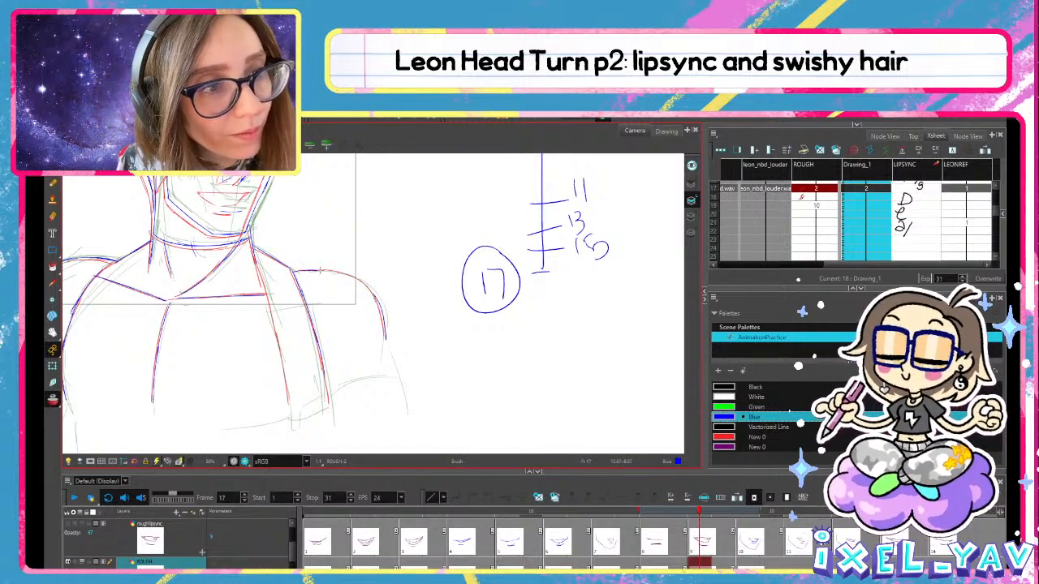
left_click_drag(323, 269, 373, 292)
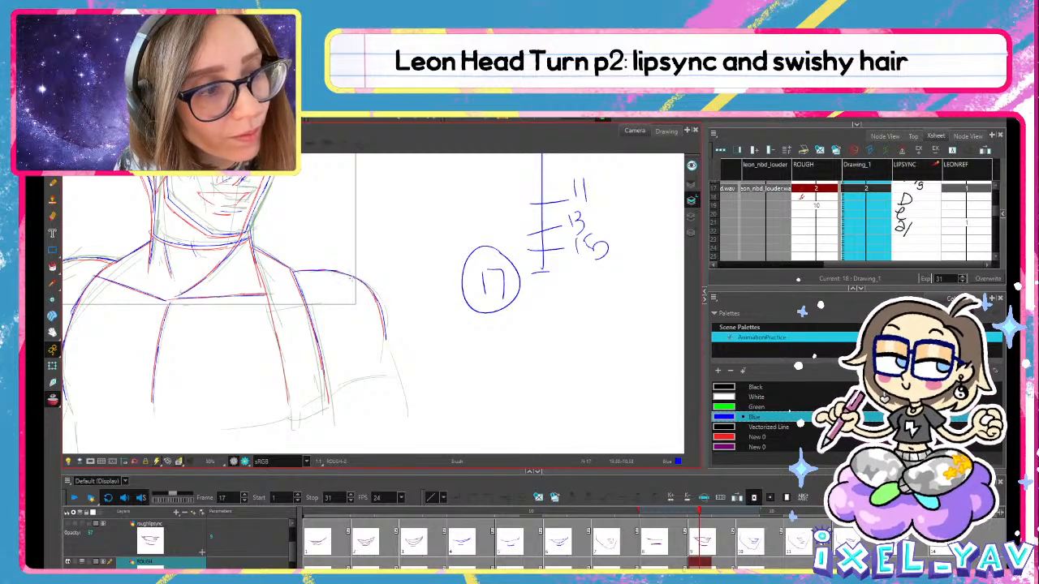
mouse_move(252, 248)
left_mouse_down()
mouse_move(275, 329)
mouse_move(513, 459)
left_mouse_up()
key("ctrl+z")
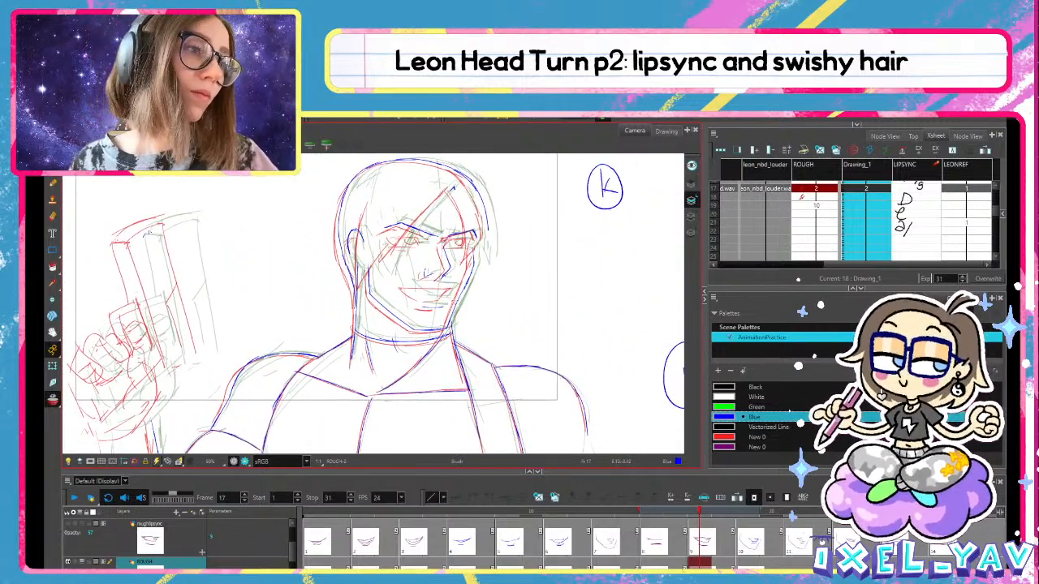
Draw both eyes under the brows with upper and lower lids and irises, following the in-between position
scroll(500, 192, "up", 2)
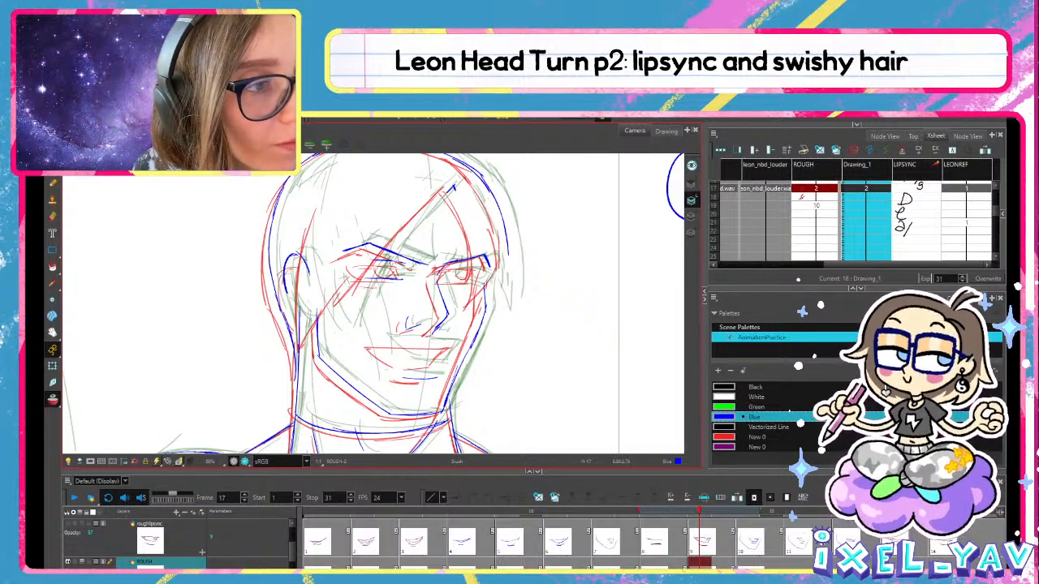
key("alt+s")
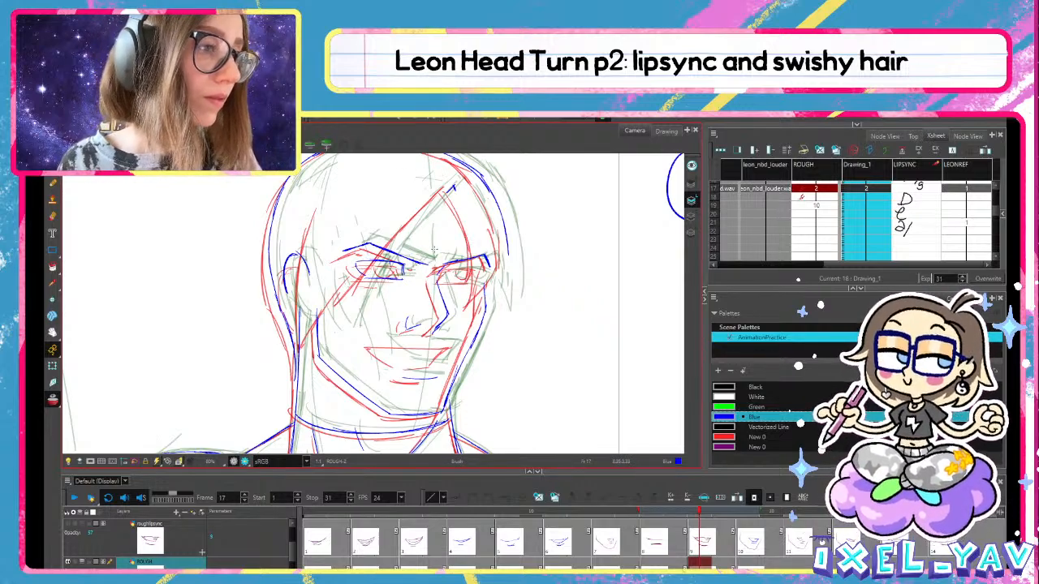
key("alt+b")
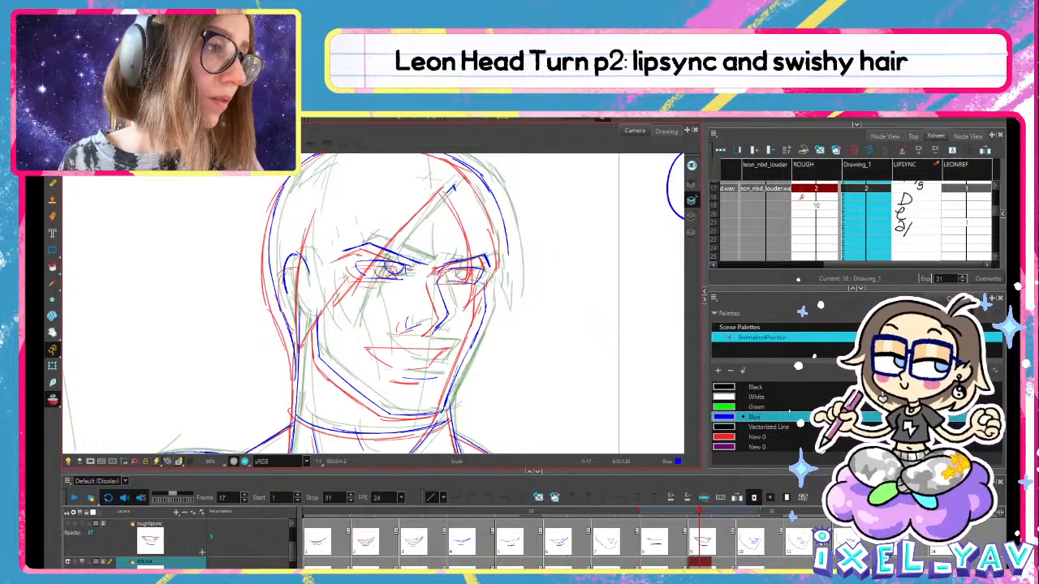
key("alt+s")
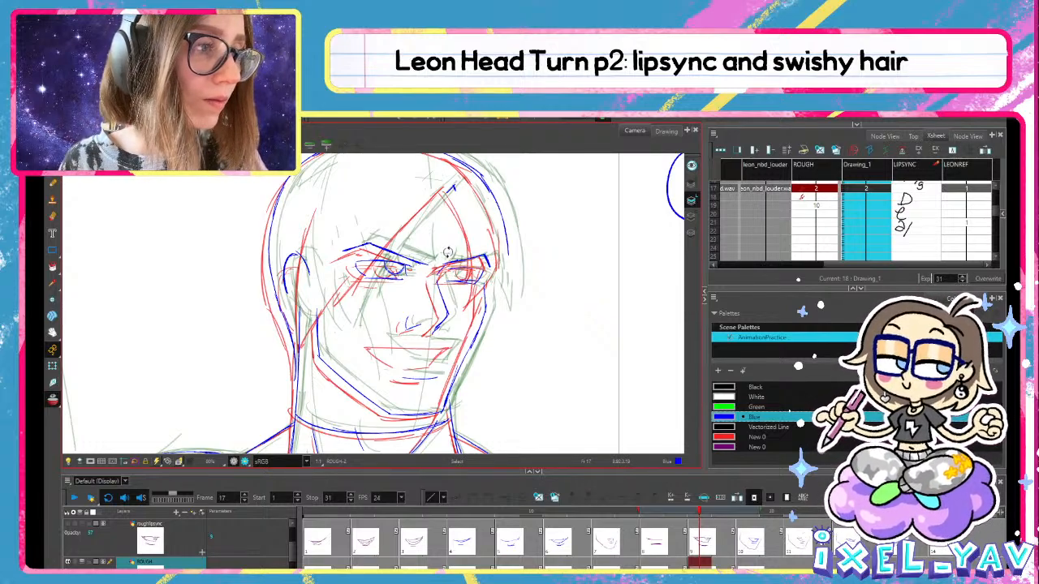
key("alt+b")
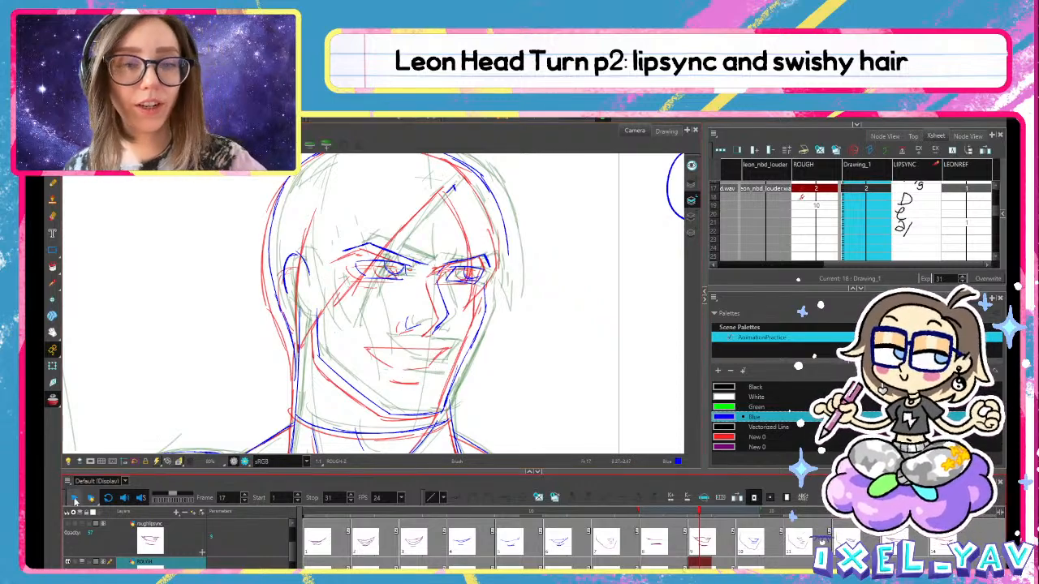
Turn off the onion skin and flip through ROUGH frames 16 to 19 to check how the head moves
left_click(53, 400)
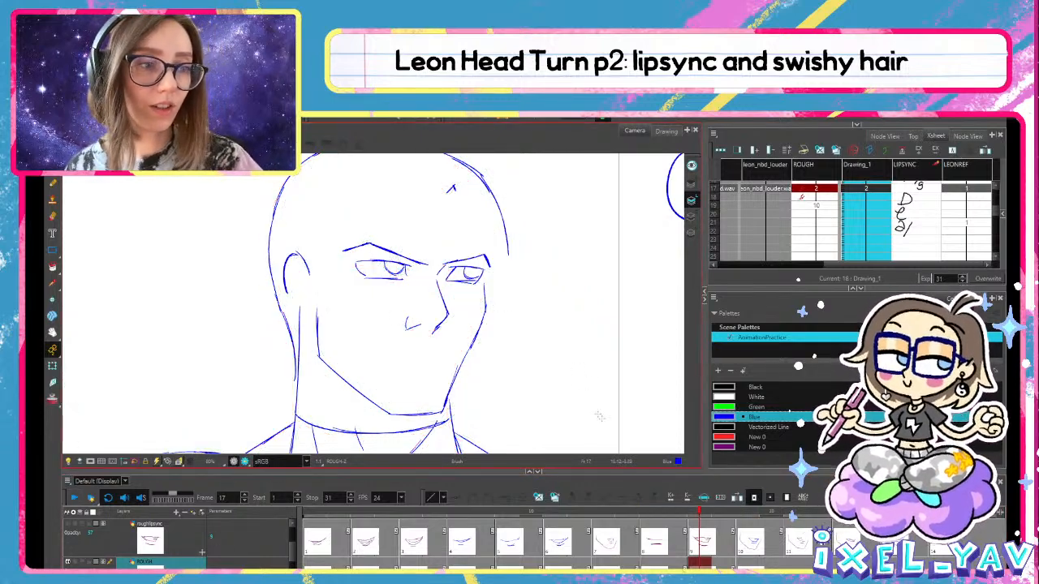
scroll(601, 370, "up", 2)
scroll(582, 357, "down", 4)
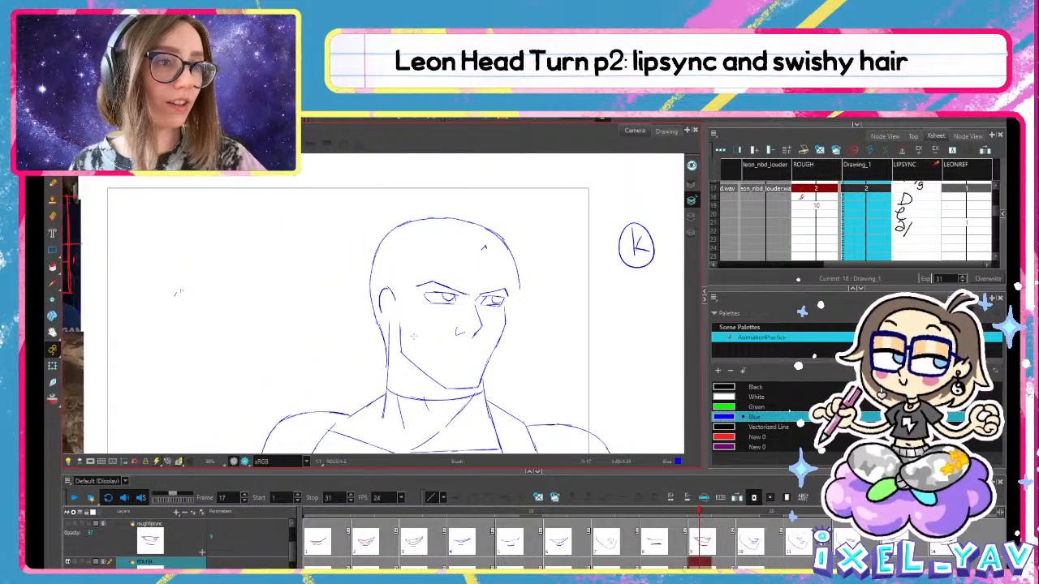
scroll(391, 293, "up", 1)
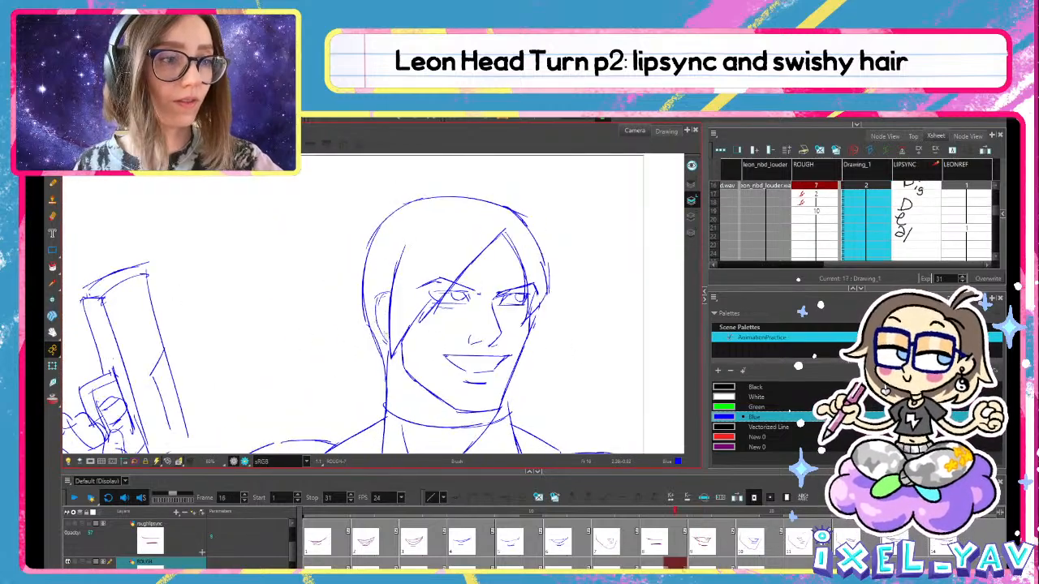
key(".")
key(".")
key(".")
key(".")
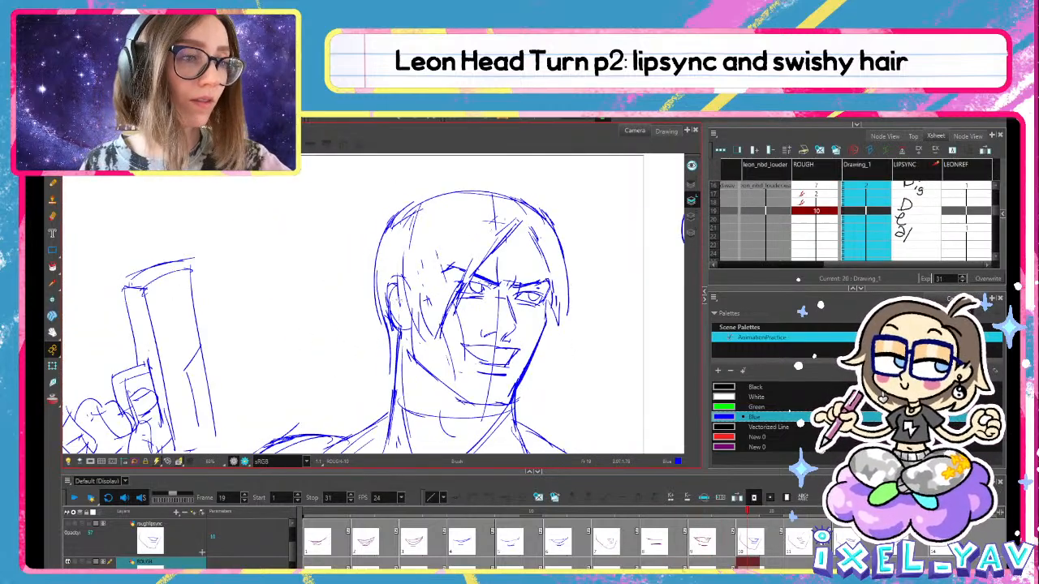
key(".")
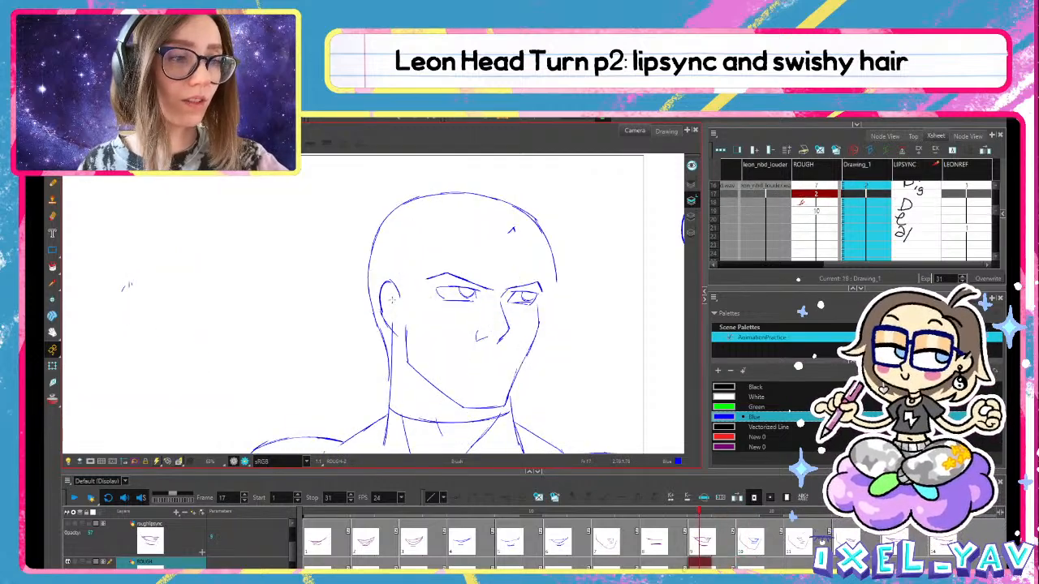
Redraw the ear outline with its back edge and lobe on the frame 17 drawing, flipping to neighbouring frames to match its placement
key(".")
key(".")
left_click_drag(396, 283, 396, 329)
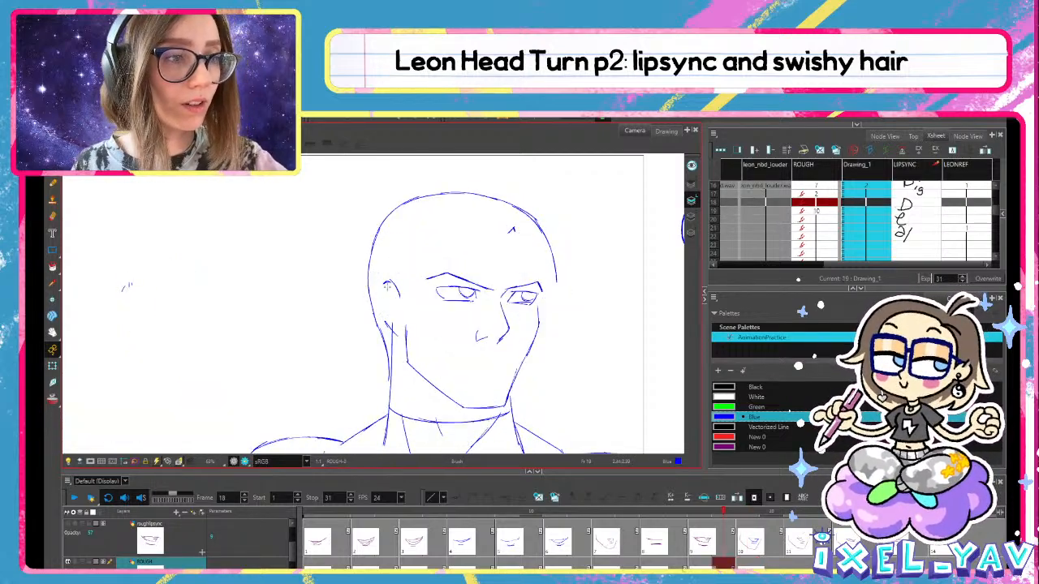
key(".")
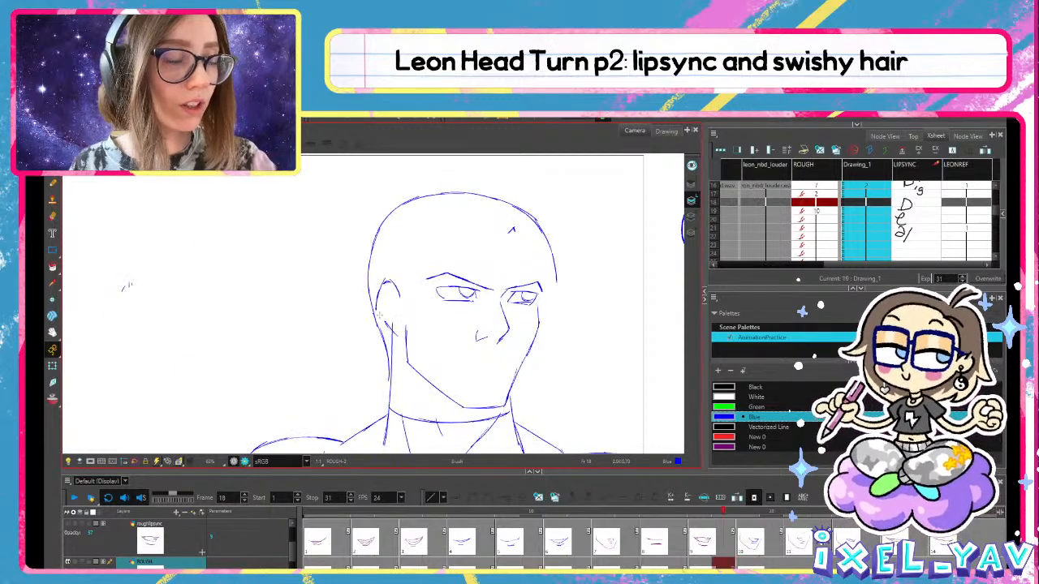
left_click_drag(381, 315, 406, 333)
key(".")
key(".")
key(".")
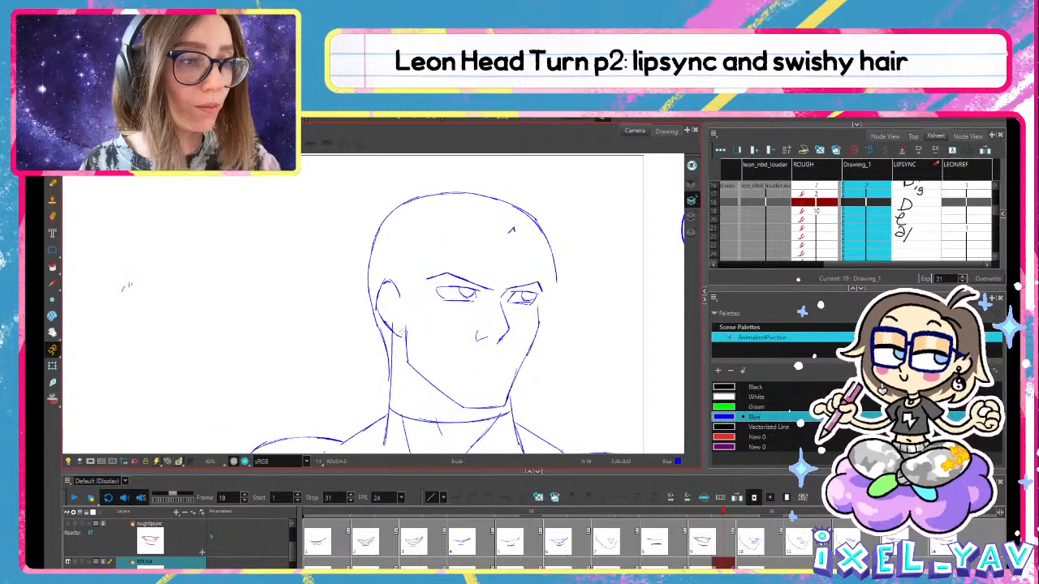
key(".")
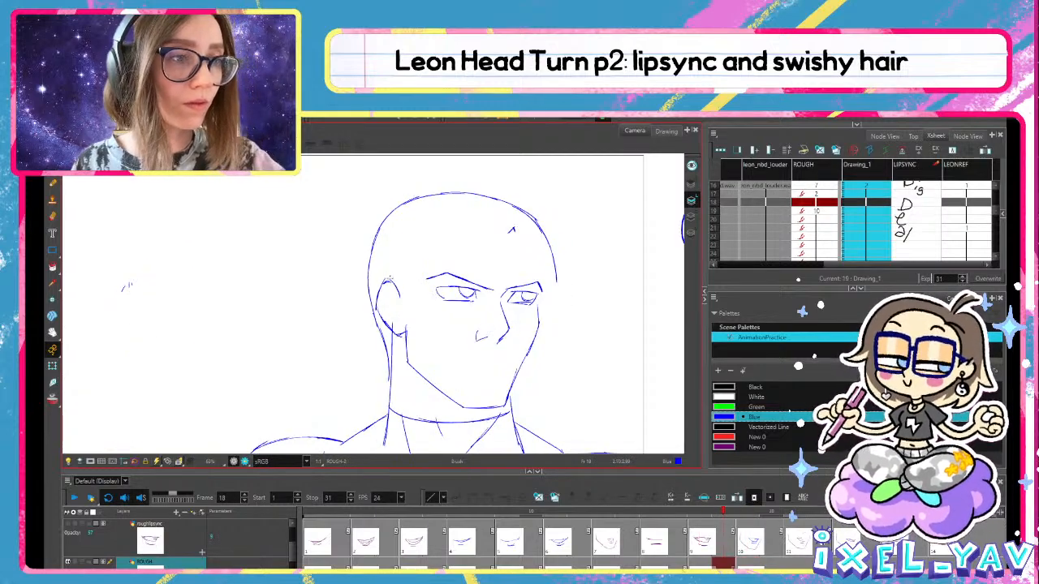
Adjust the top stroke of the ear so it joins the outline, checking it against the neighbouring frames
key("alt+b")
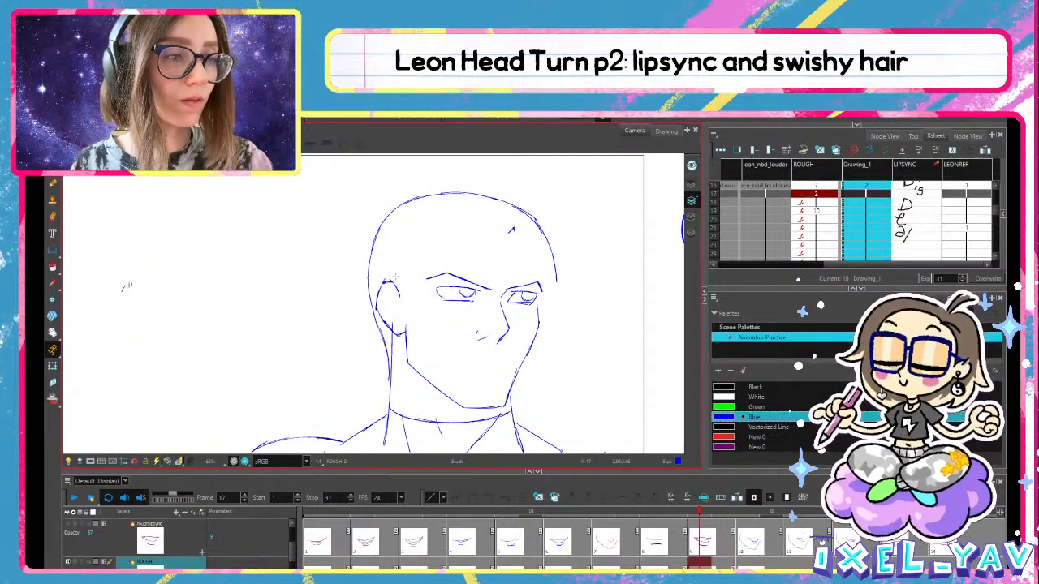
key(".")
key(".")
key(".")
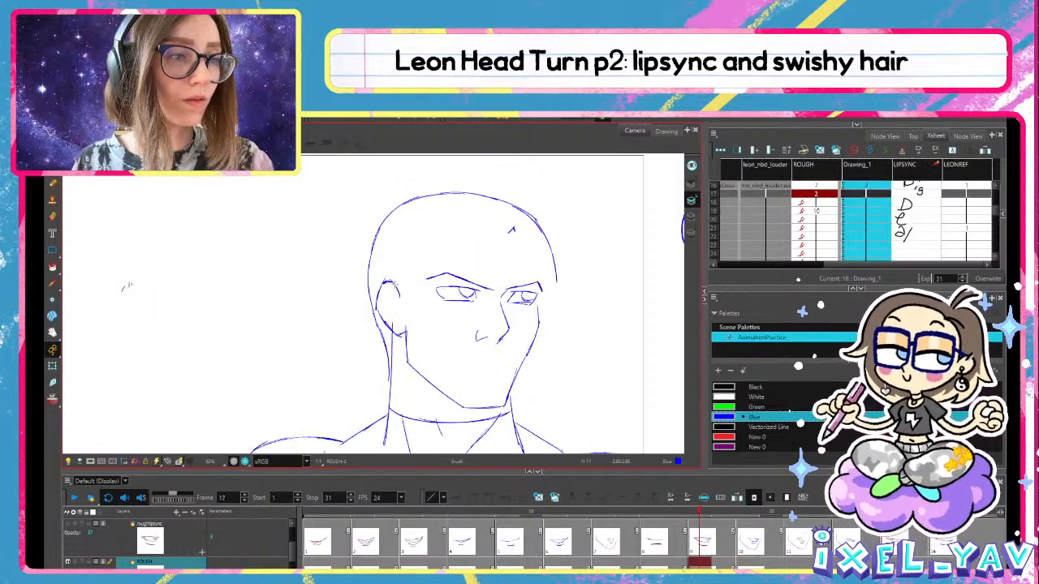
key("alt+s")
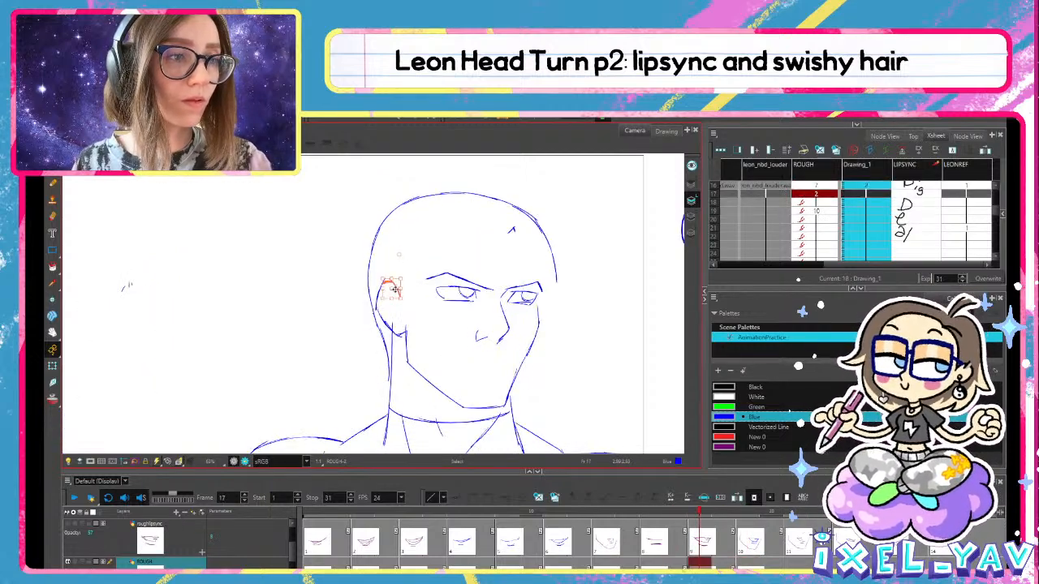
key("alt+b")
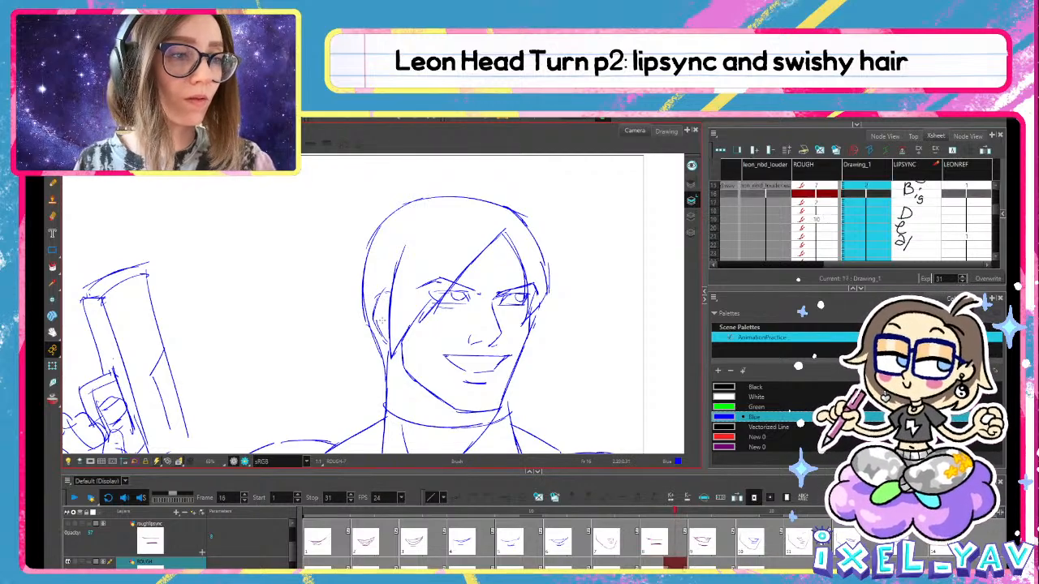
key(".")
key("j")
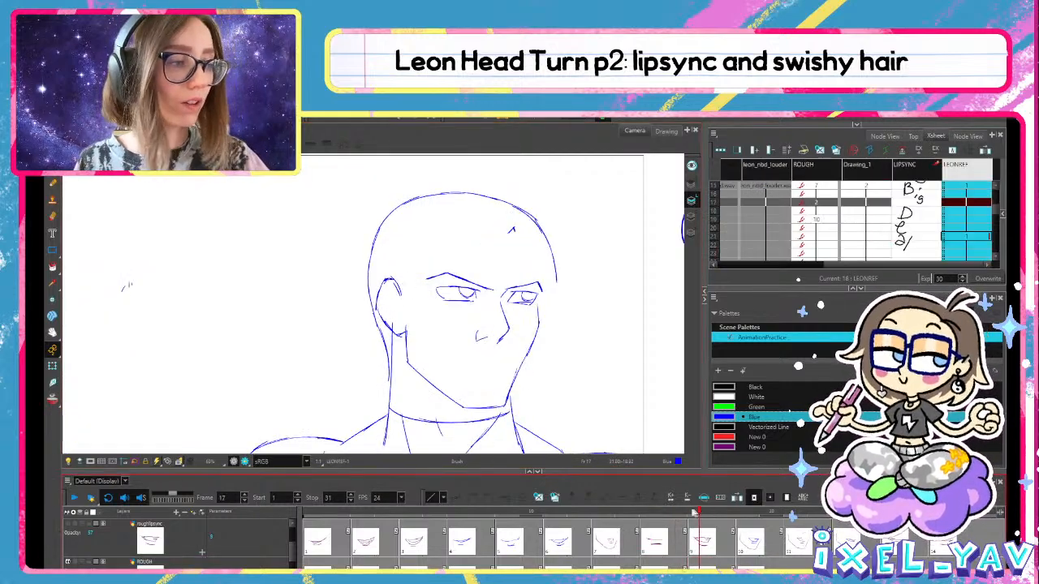
Play back the rough head turn and select frame 14 on the ROUGH layer
left_click(74, 497)
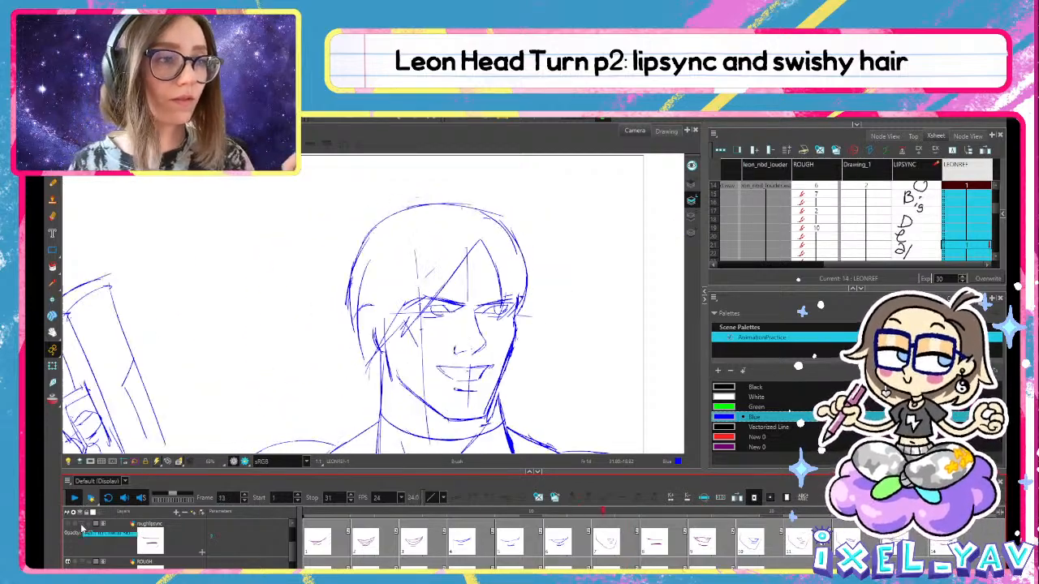
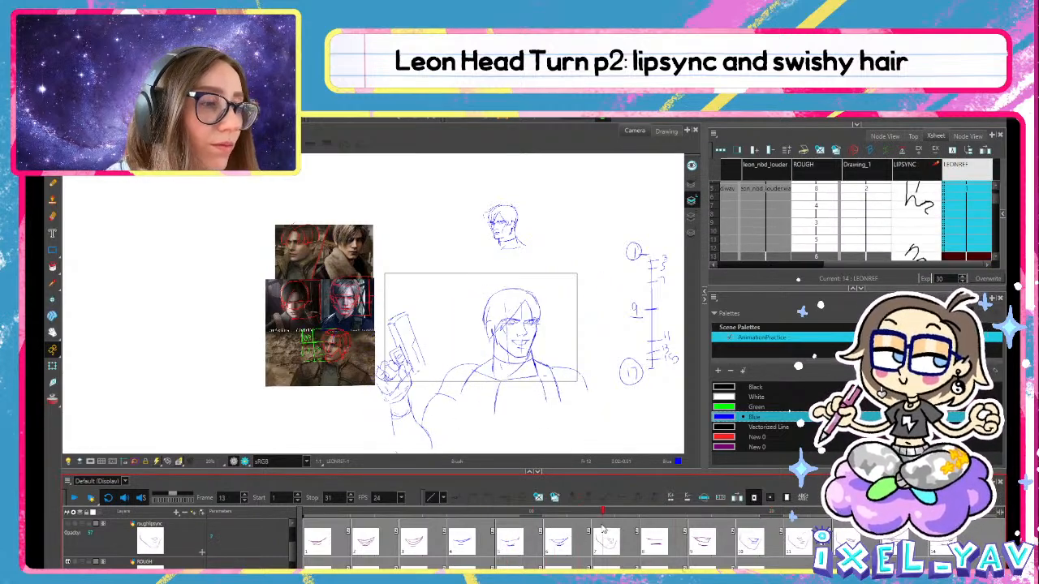
mouse_move(601, 528)
left_mouse_down()
mouse_move(591, 526)
mouse_move(642, 527)
mouse_move(581, 530)
mouse_move(601, 530)
left_mouse_up()
scroll(584, 350, "up", 2)
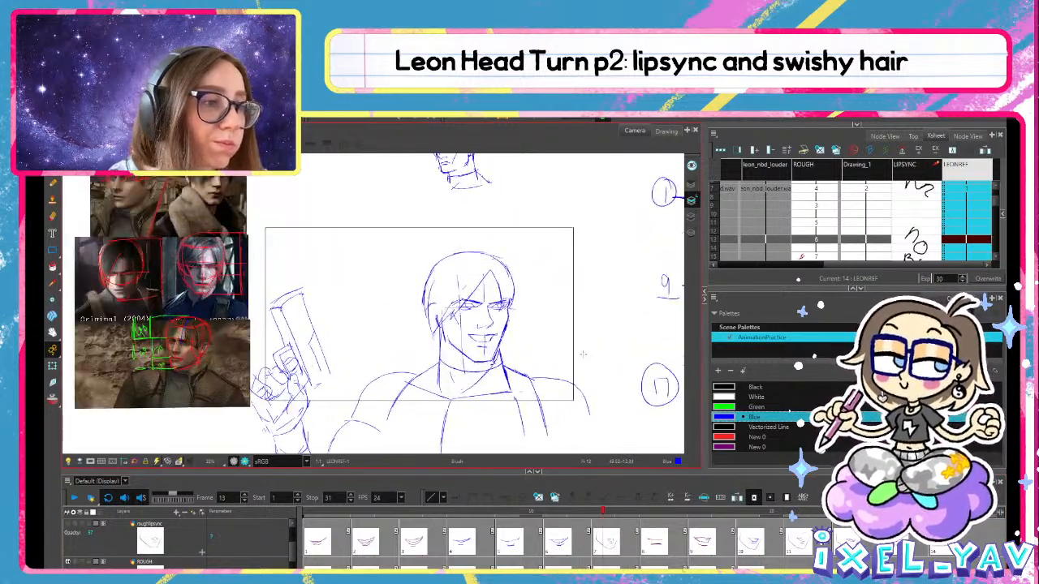
left_click(619, 561)
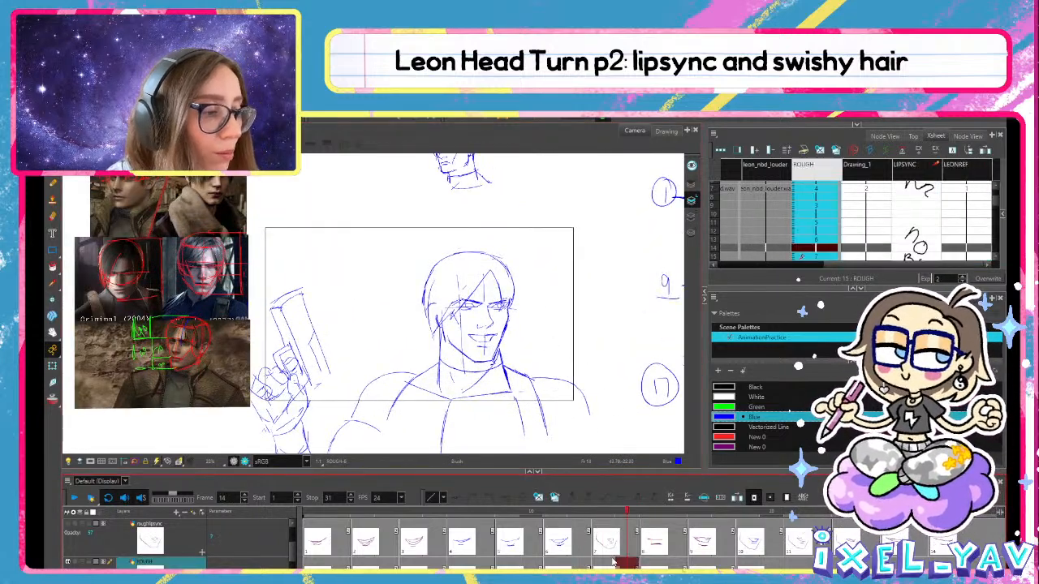
Adjust the outline of the shoulder opposite the gun on the ROUGH frame 14 drawing, including where it meets the neck slope
left_click(558, 382)
left_click_drag(590, 406, 590, 412)
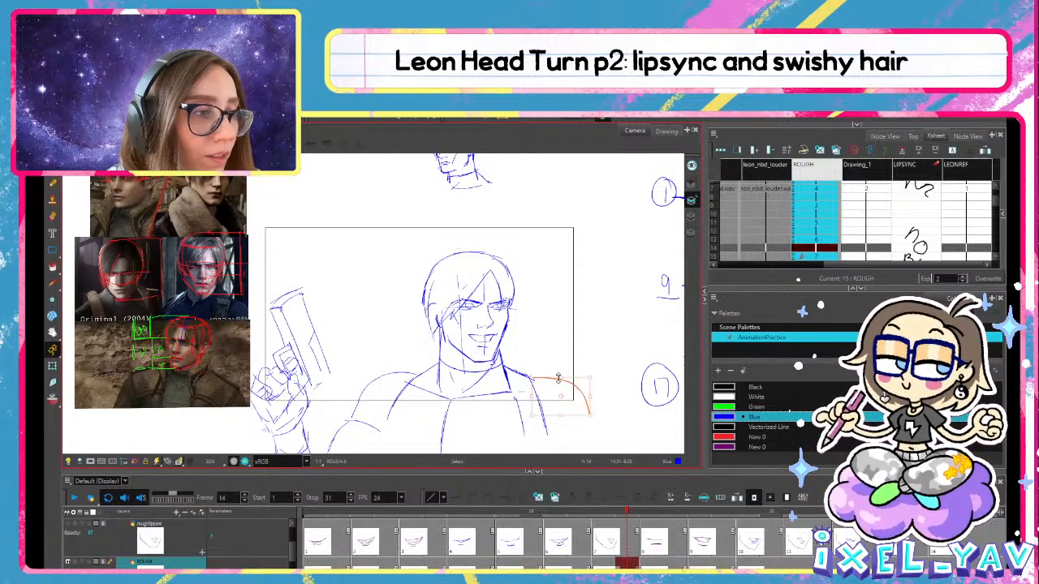
key("ctrl+space")
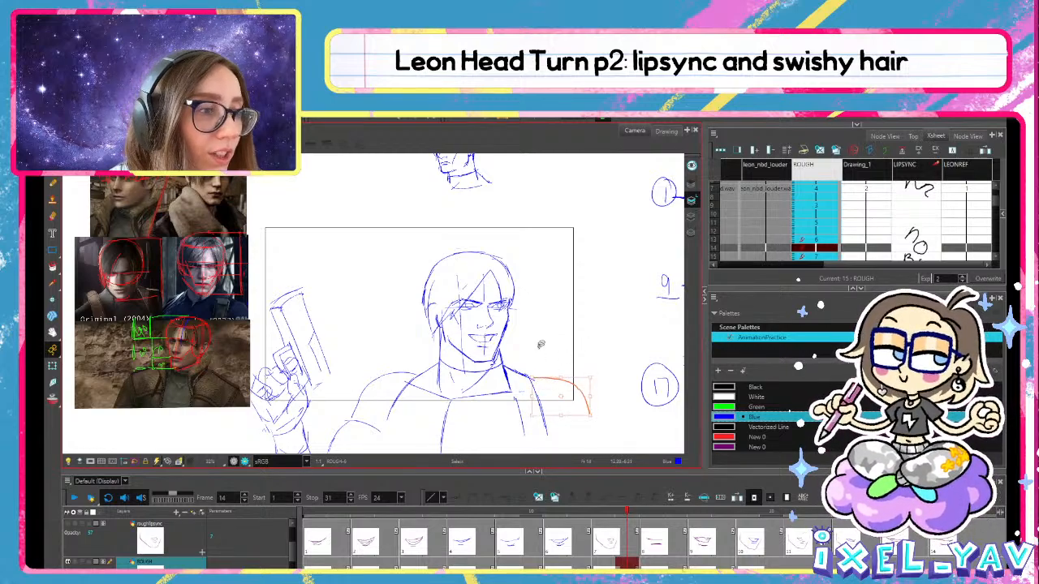
left_click(539, 379)
left_click_drag(531, 392, 553, 377)
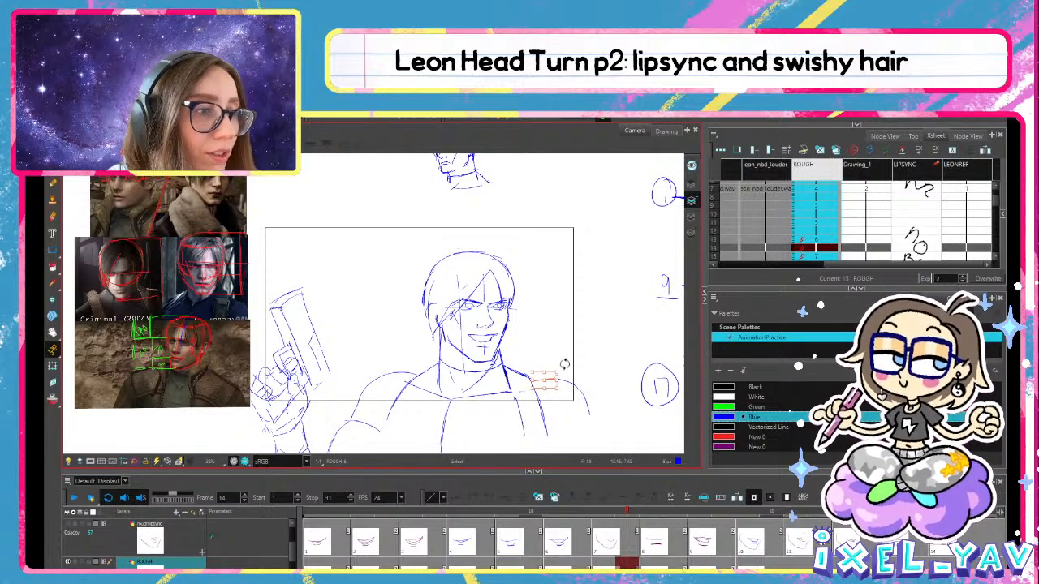
Adjust the collar line across the chest on the ROUGH frame 13 drawing, comparing it with frame 12 and the onion skin
left_click_drag(635, 513, 611, 514)
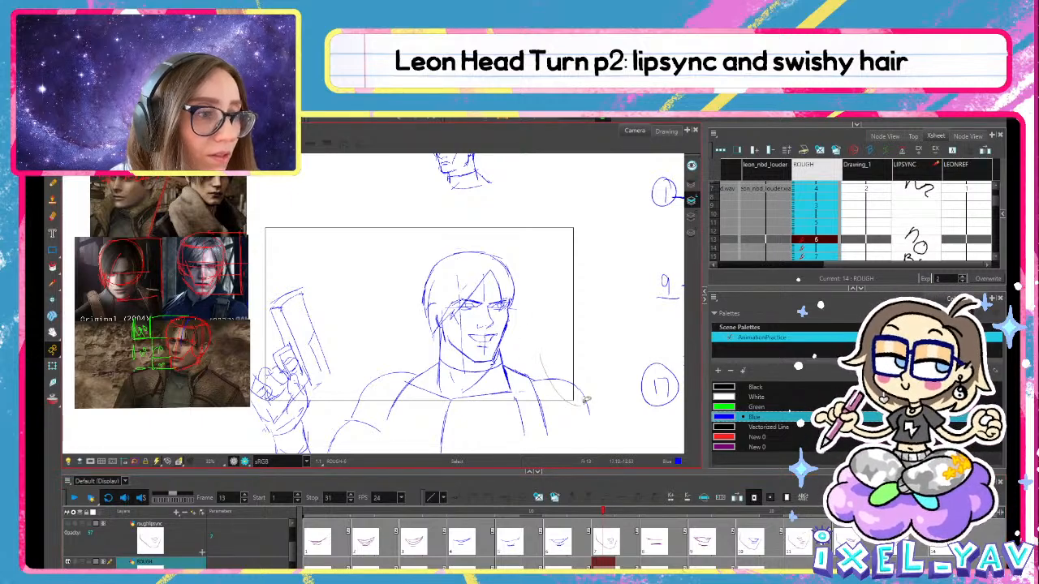
left_click(577, 513)
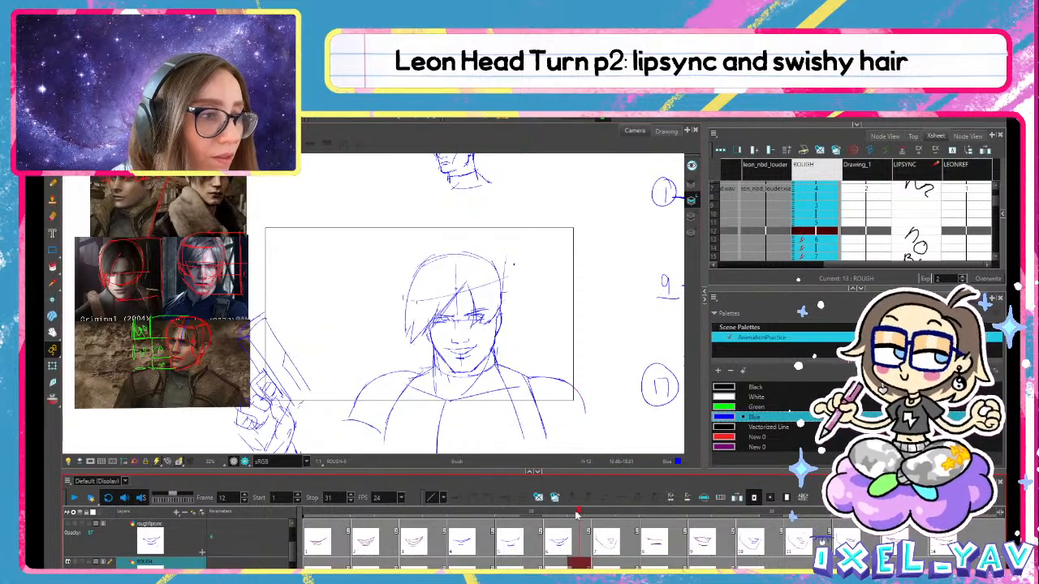
left_click_drag(577, 515, 594, 515)
key("alt+s")
left_click(509, 393)
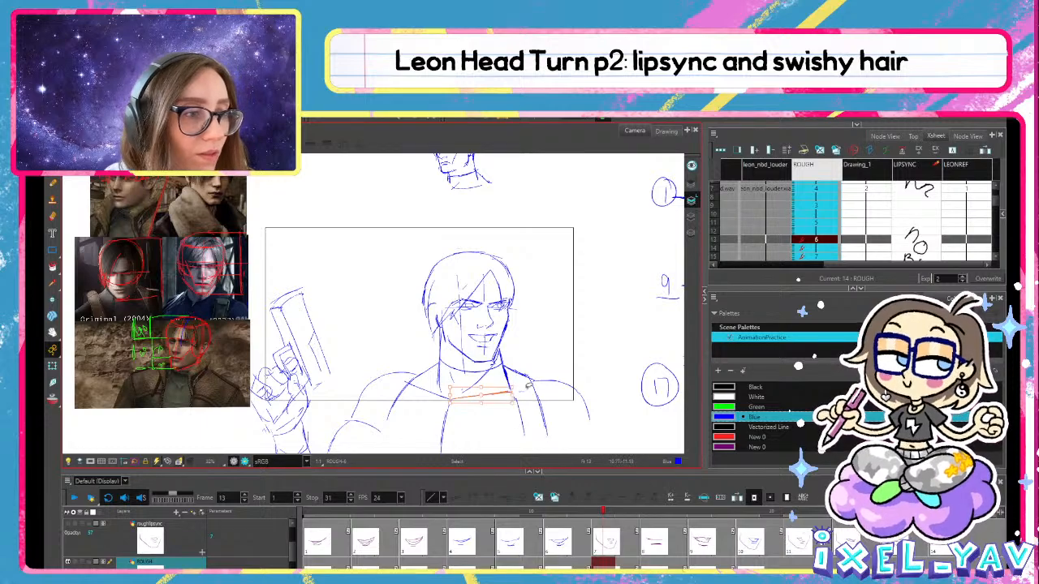
key("alt+o")
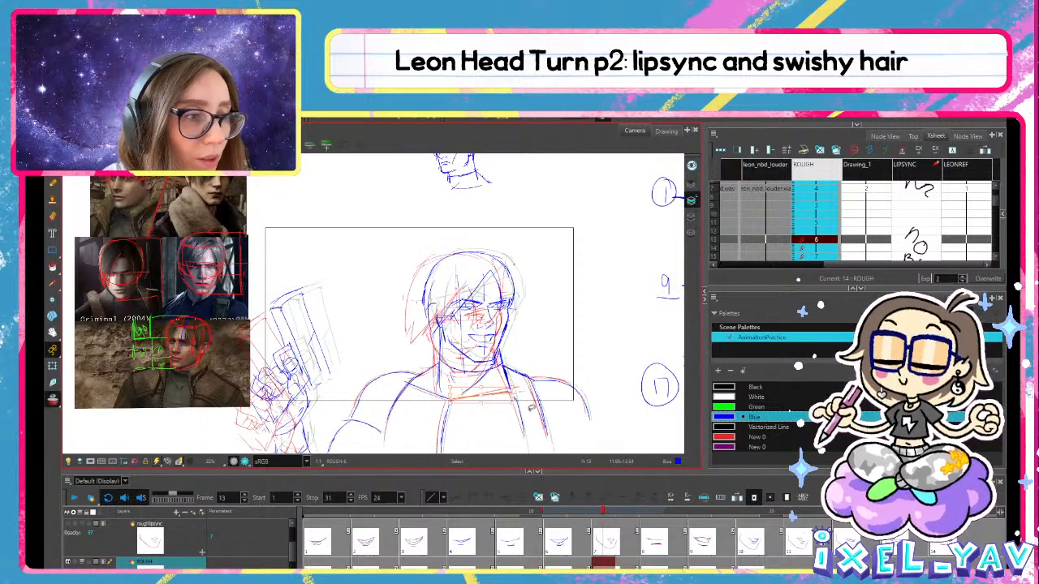
left_click_drag(498, 394, 505, 391)
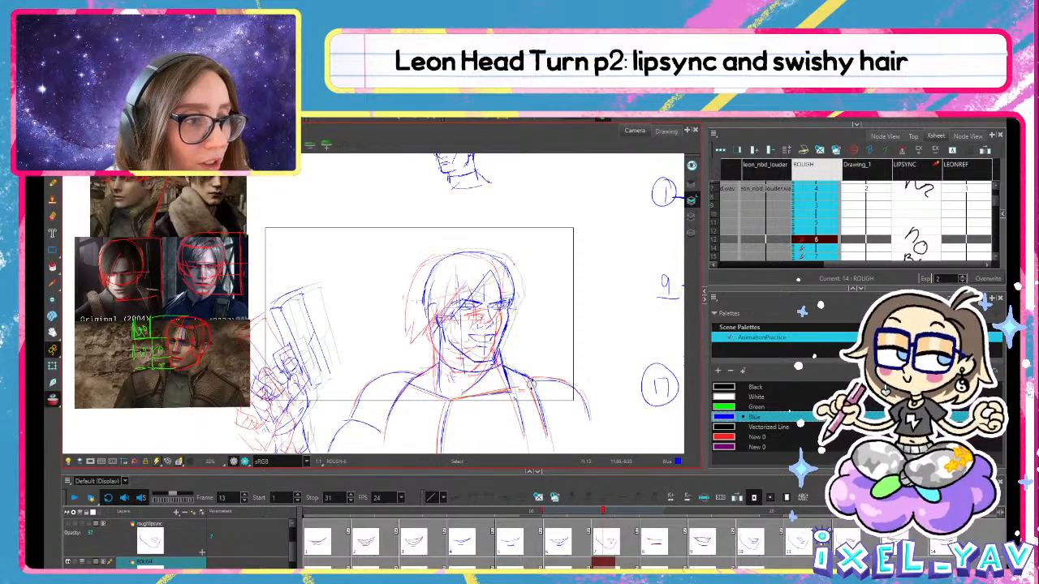
key("alt+b")
key("alt+o")
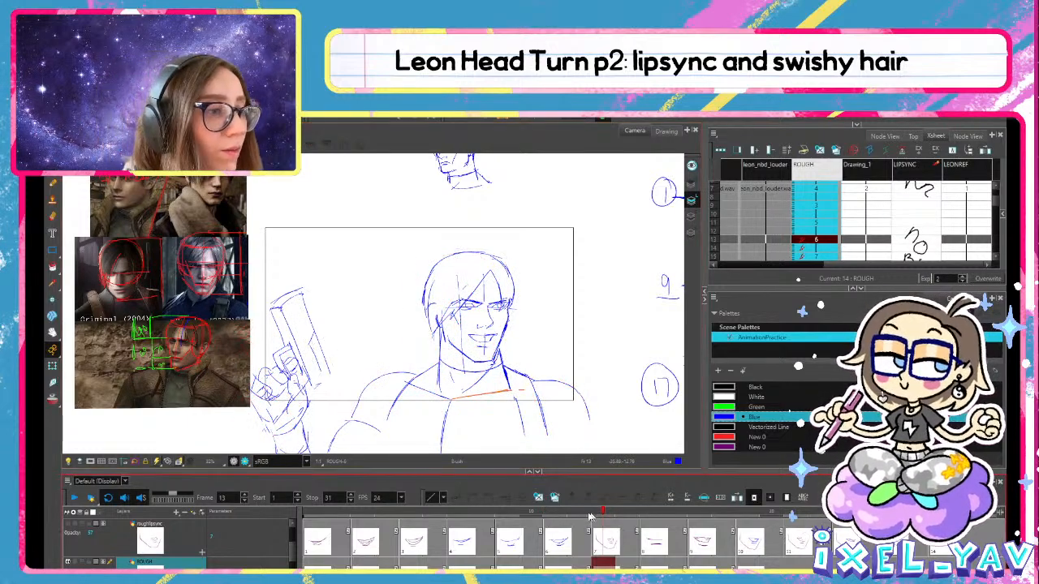
Refine the tilt of the collar line on frame 14 with the onion skin, and flip through frames 12 to 15 to check it
left_click_drag(590, 517, 626, 511)
key("alt+s")
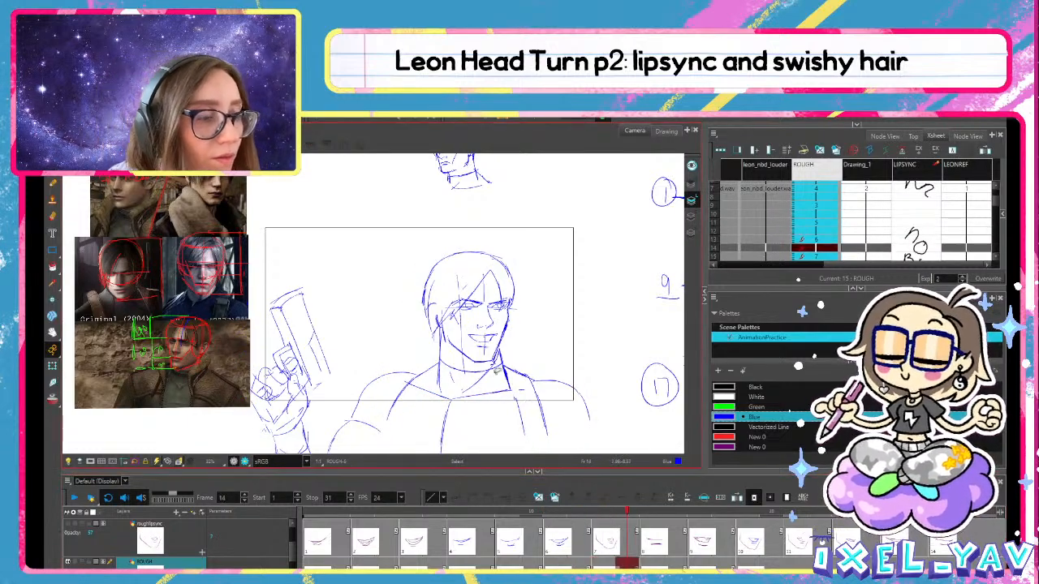
key("alt+o")
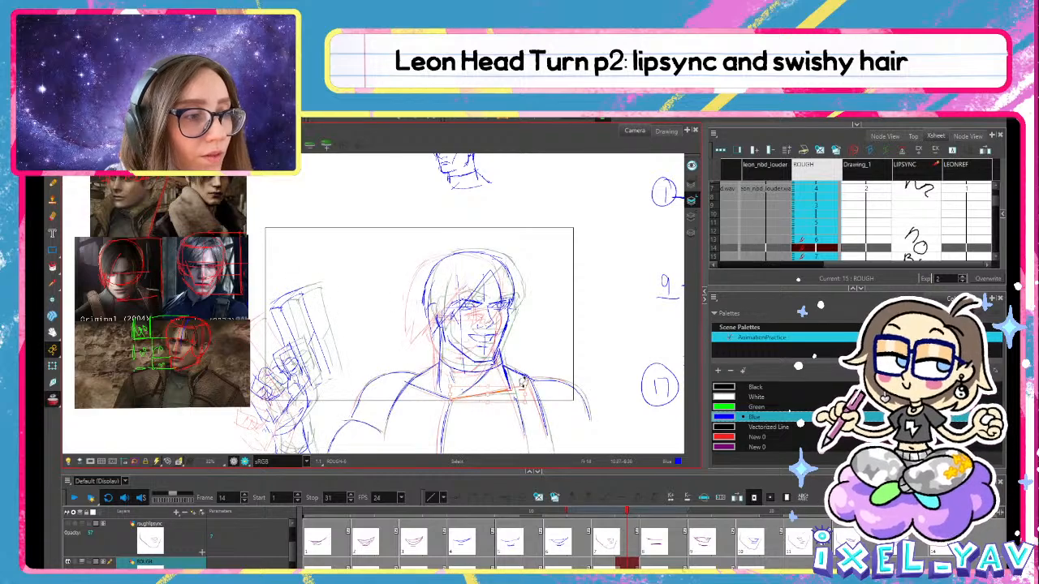
left_click_drag(487, 395, 490, 393)
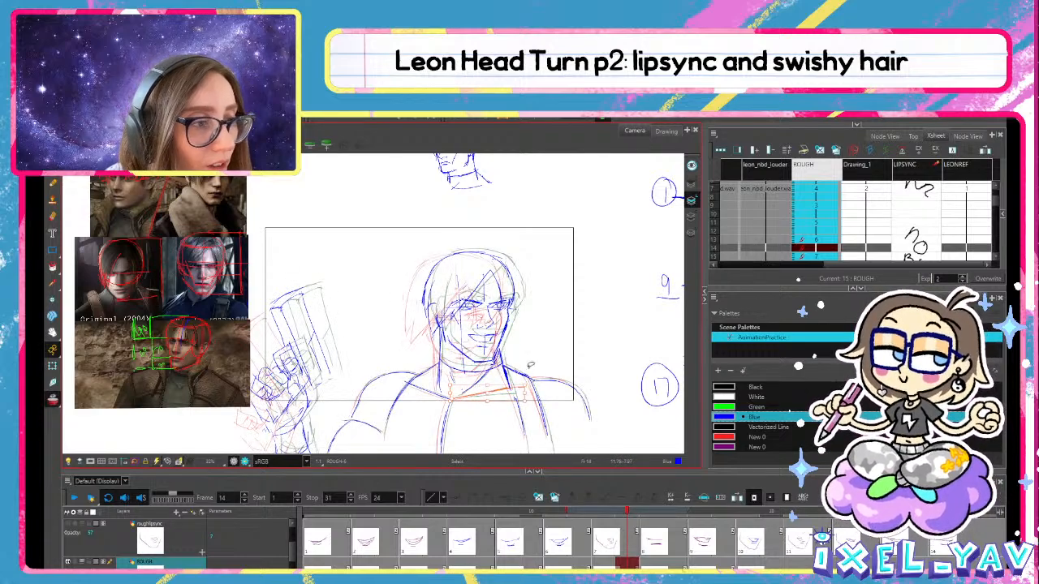
key("alt+b")
left_click(55, 398)
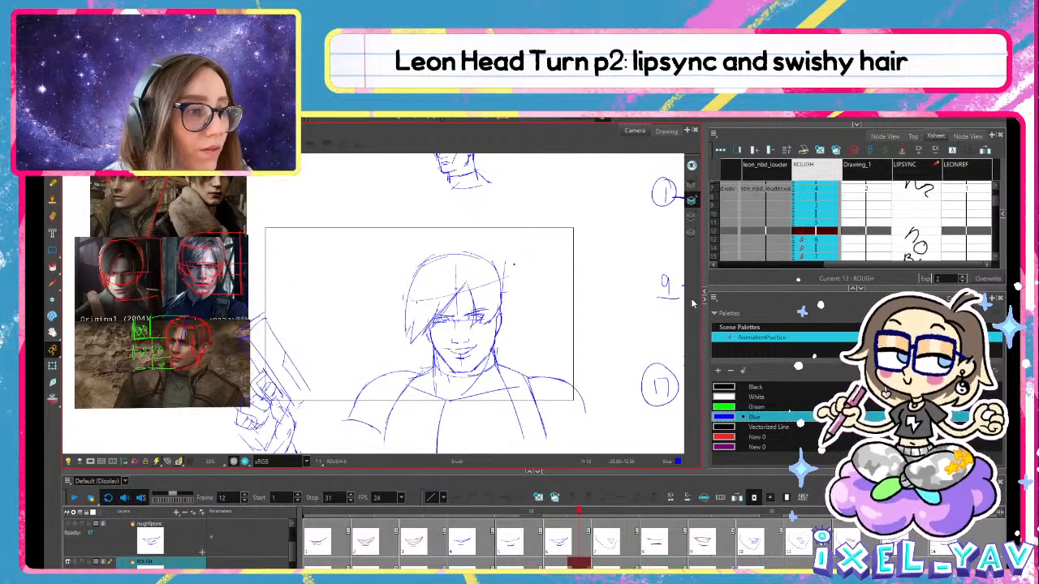
key(".")
key(".")
key(".")
key(".")
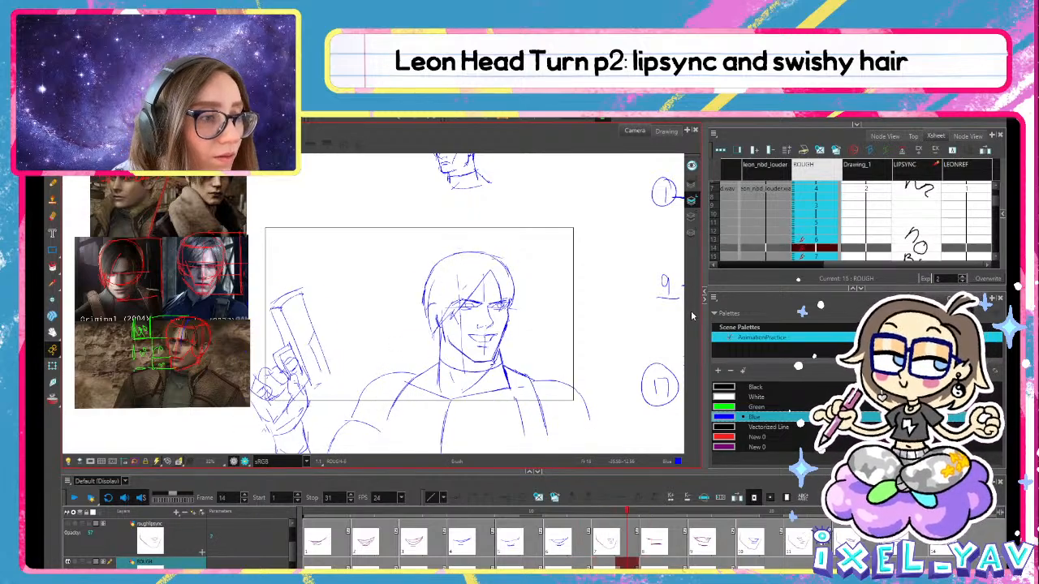
key(".")
Raise the outer end of the collar line on the ROUGH frame 15 drawing and delete the leftover segment at the jacket edge
key("alt+s")
left_click(505, 397)
left_click(476, 395)
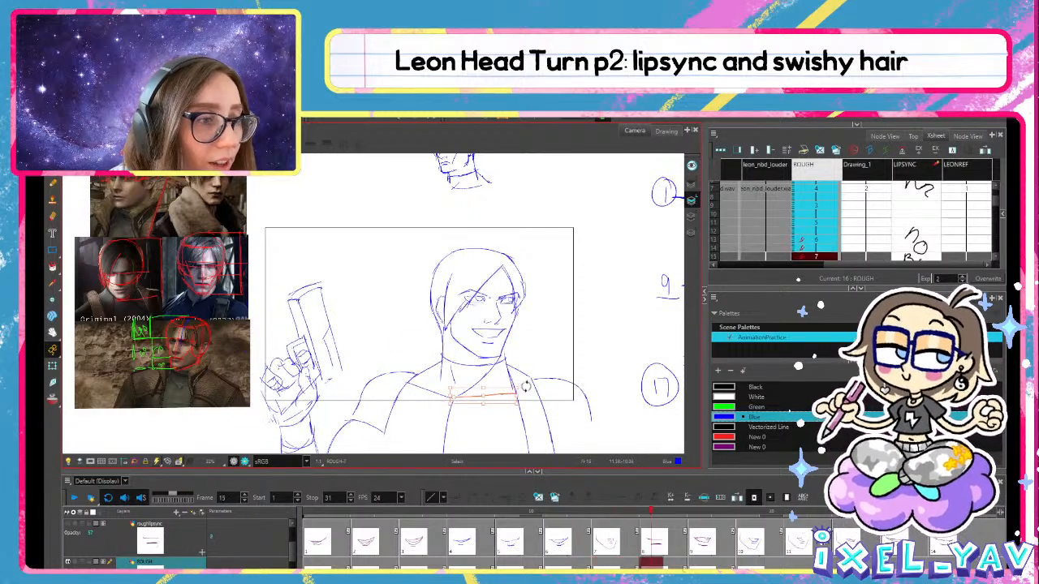
left_click_drag(526, 385, 524, 379)
key(".")
left_click(509, 394)
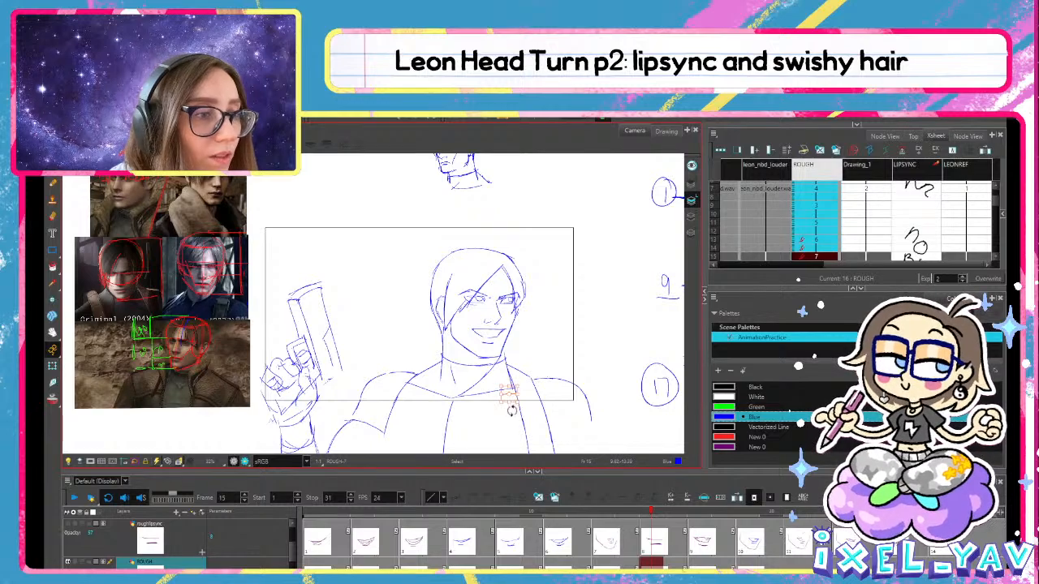
key("Delete")
key(".")
Reshape the shoulder curve opposite the gun on frame 15 and adjust its inner segment at the jacket edge
left_click_drag(554, 347, 585, 396)
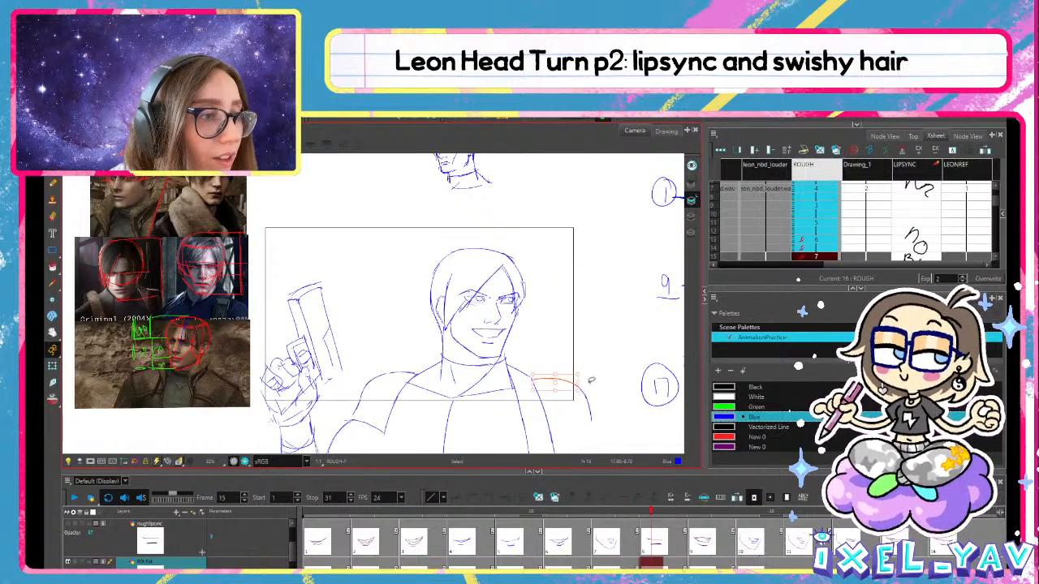
mouse_move(606, 358)
left_mouse_down()
mouse_move(568, 393)
mouse_move(592, 385)
mouse_move(580, 387)
left_mouse_up()
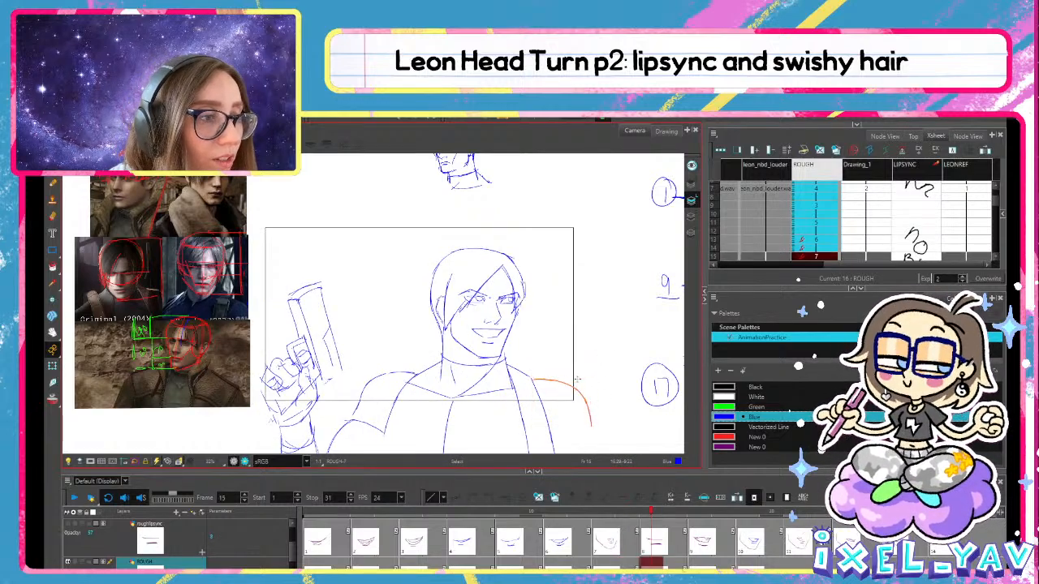
key("alt+b")
key(".")
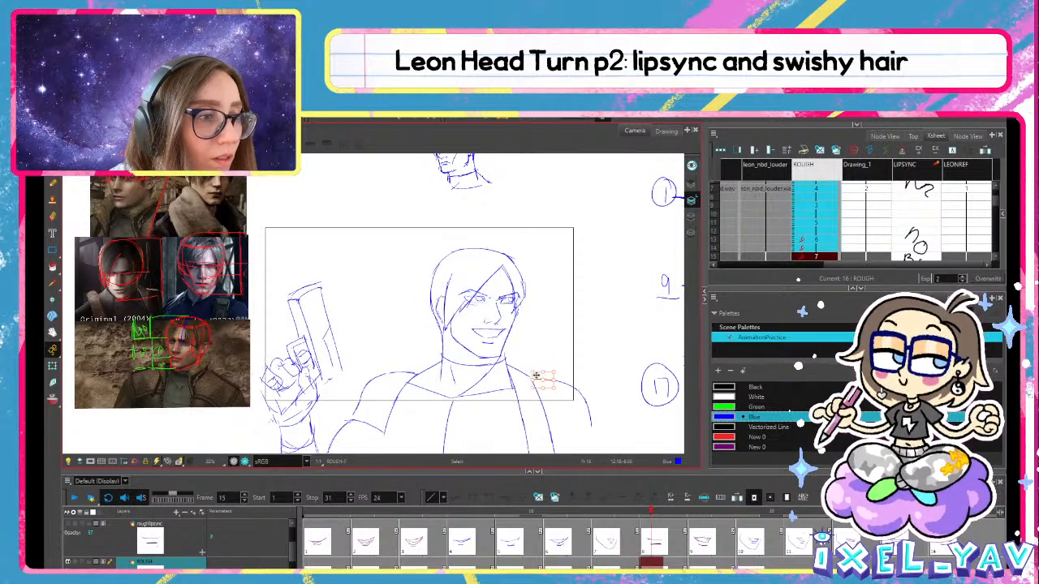
key("alt+b")
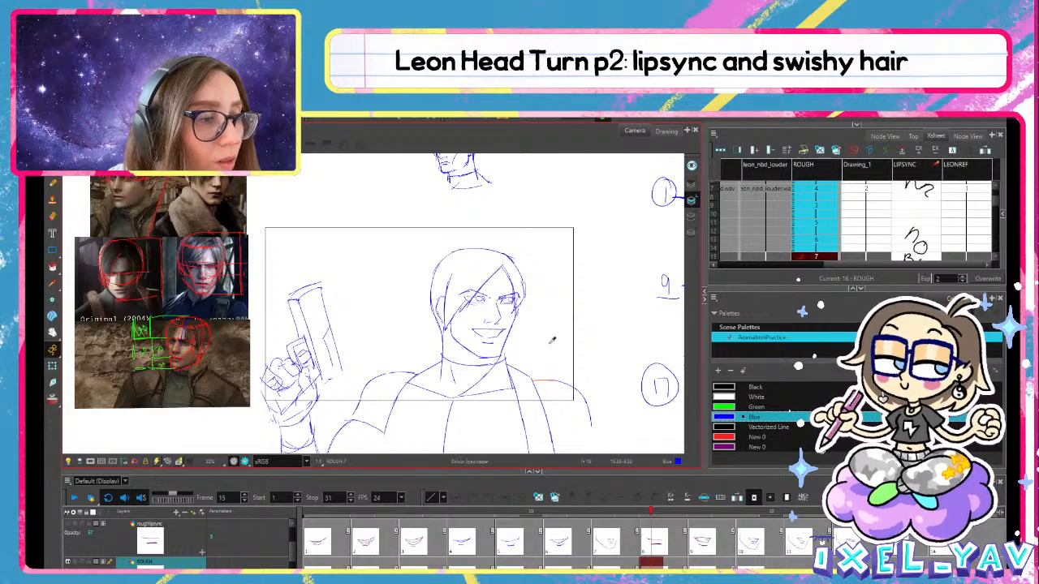
key(".")
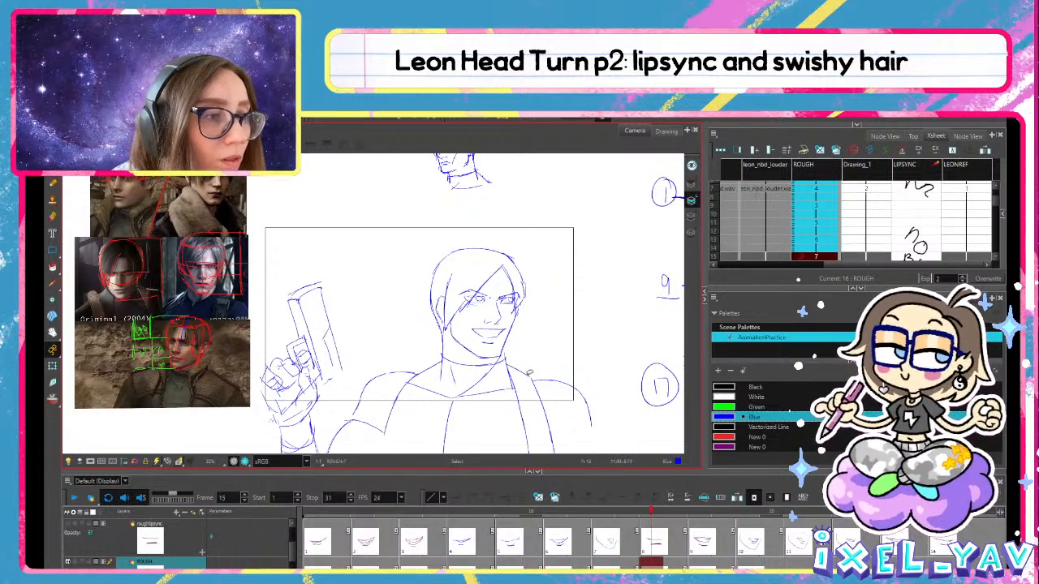
Adjust the neck-to-shoulder line and jacket edge on frame 14, flipping against frame 15 to match their placement
key(".")
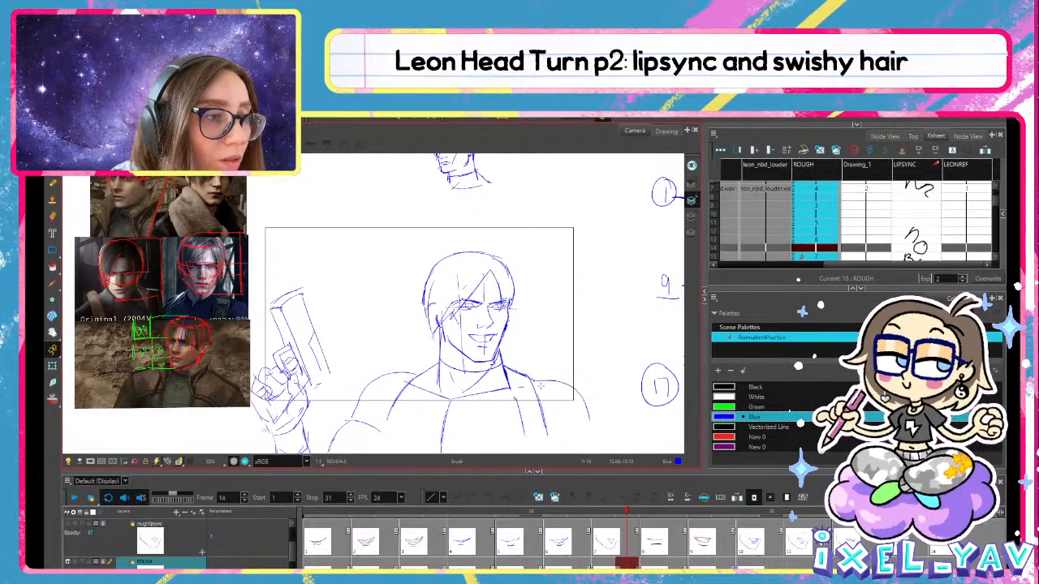
key(".")
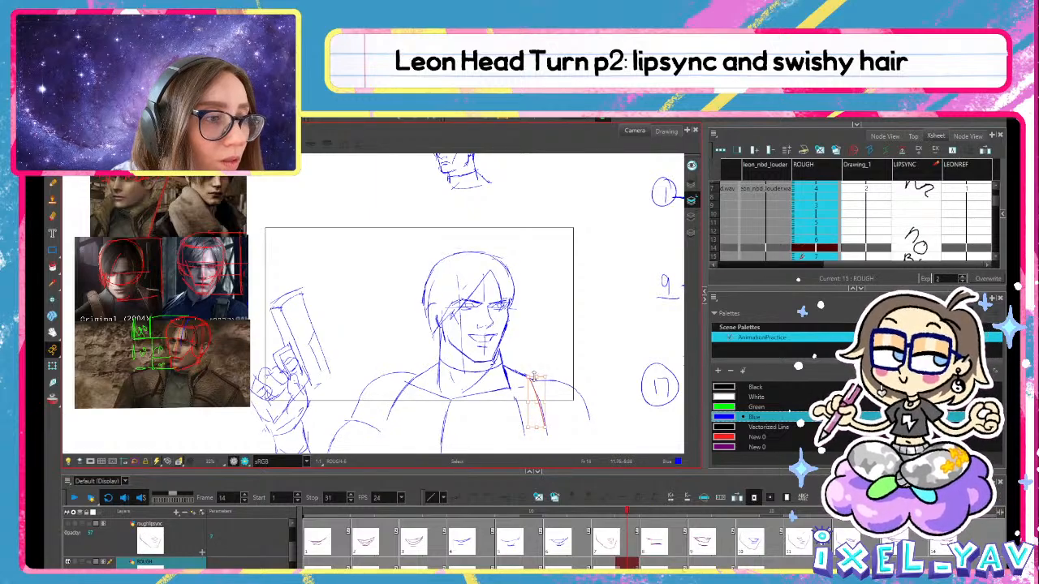
left_click(521, 371)
left_click(531, 377)
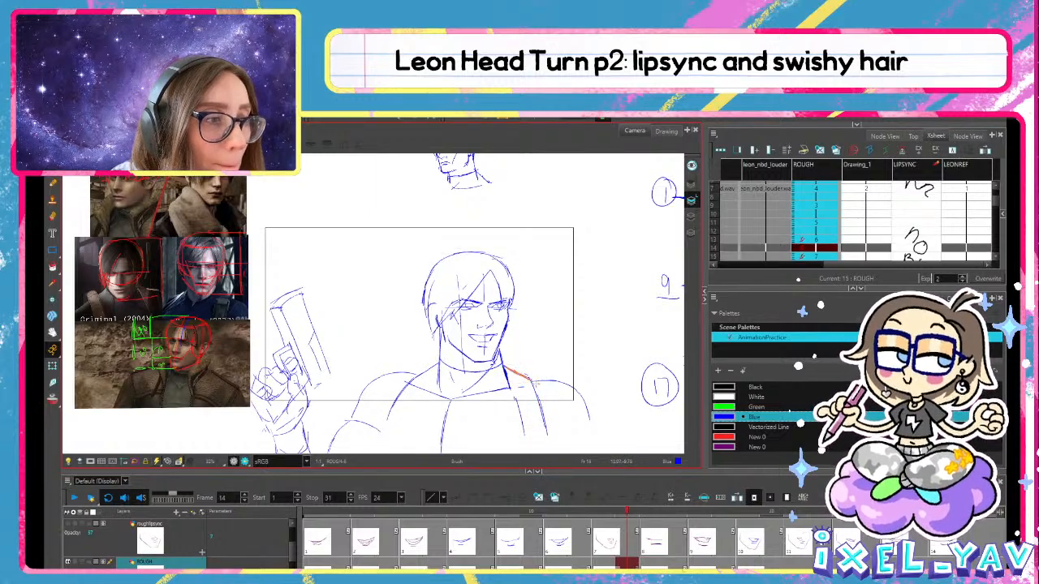
key(".")
key(".")
key(".")
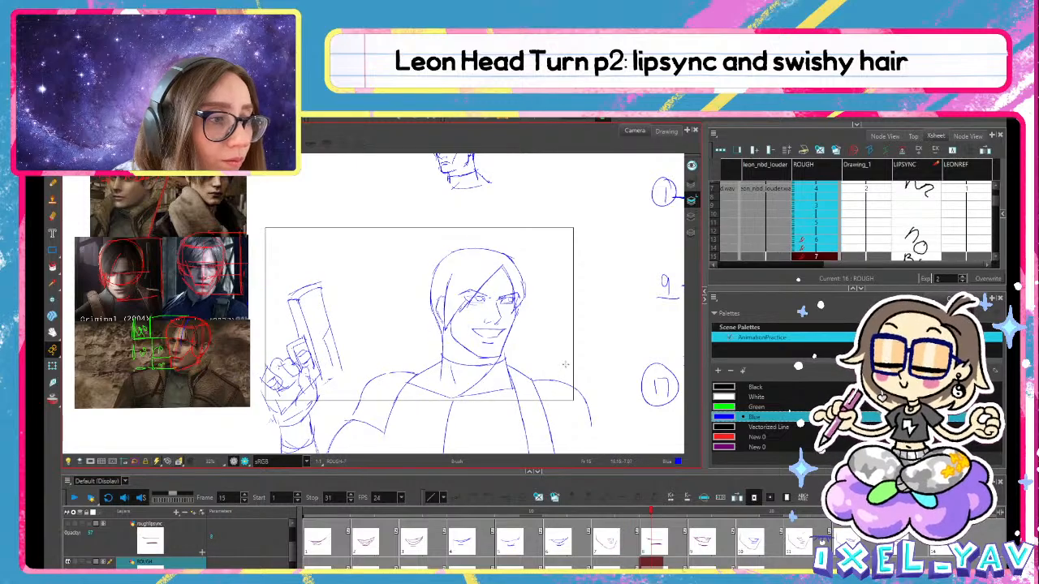
Refine the top of the shoulder curve on the frame 15 drawing and flip through neighbouring frames to check its motion
left_click(564, 377)
key("alt+b")
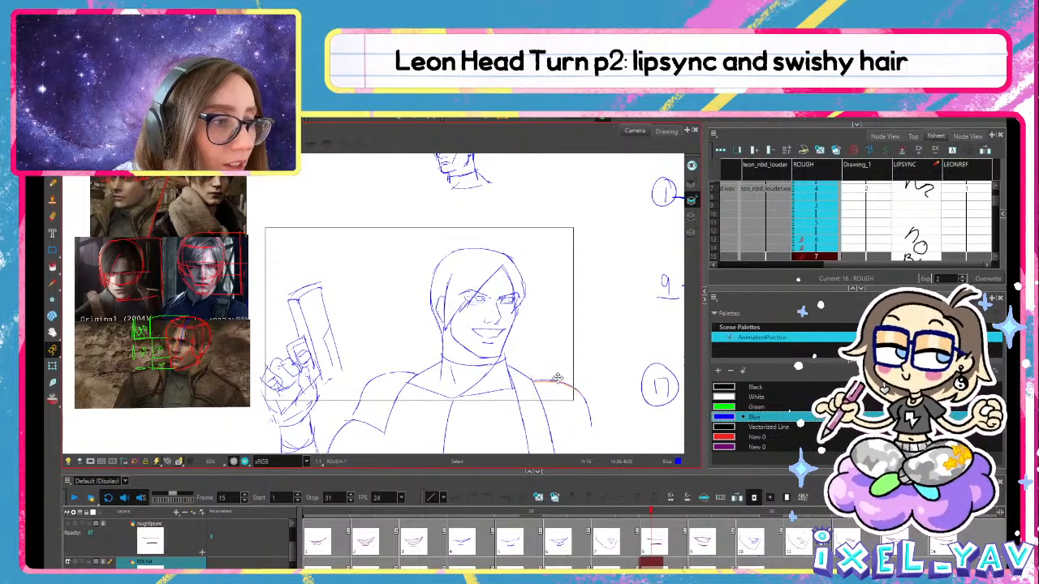
key(".")
key(".")
key(".")
key(".")
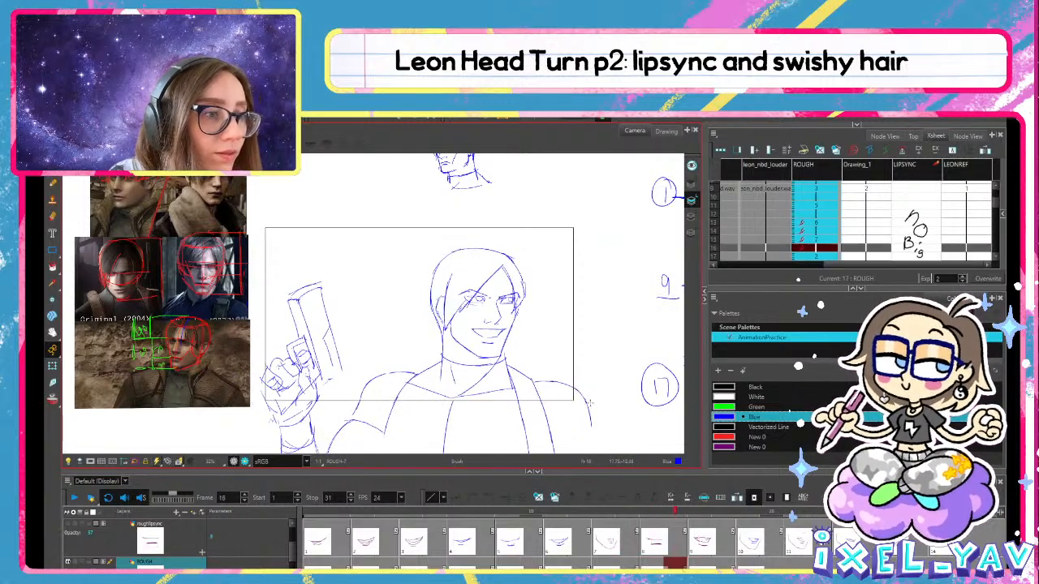
Adjust the collar line across the chest on the ROUGH frame 17 drawing, flipping to frame 16 to compare
key(".")
key("alt+s")
left_click(518, 410)
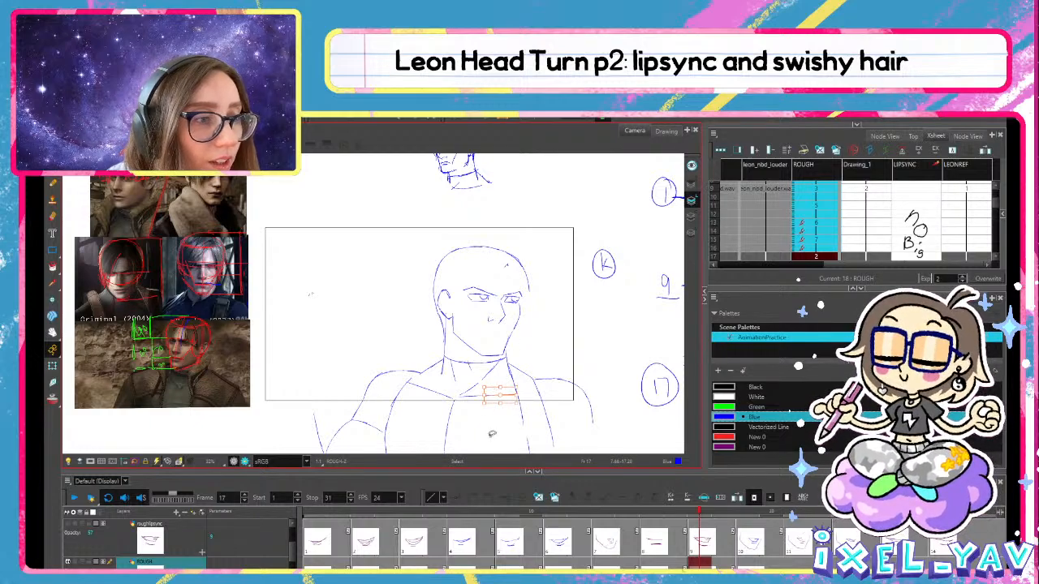
left_click(501, 396)
key("alt+b")
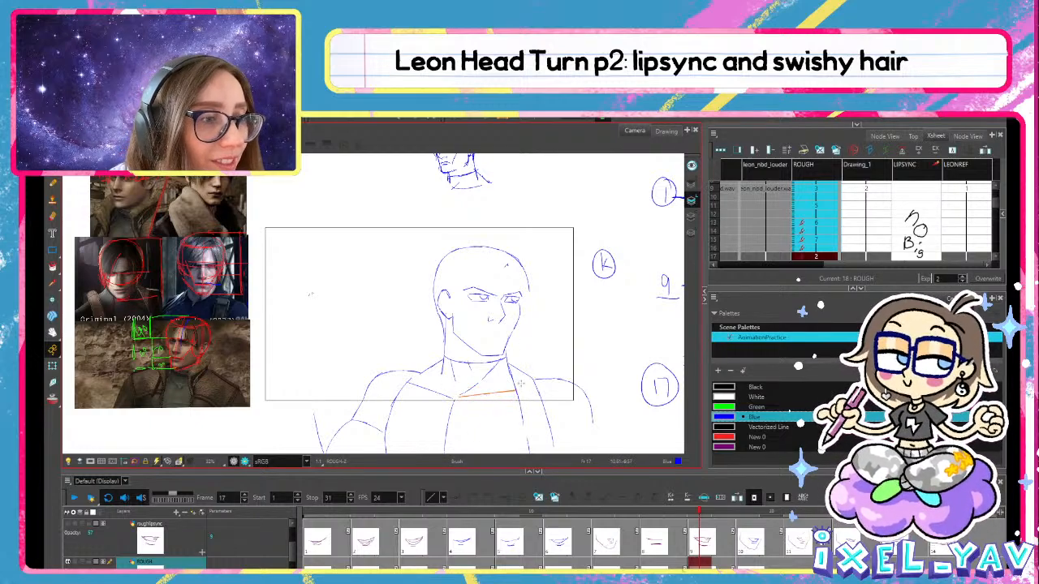
key(".")
key(".")
key(".")
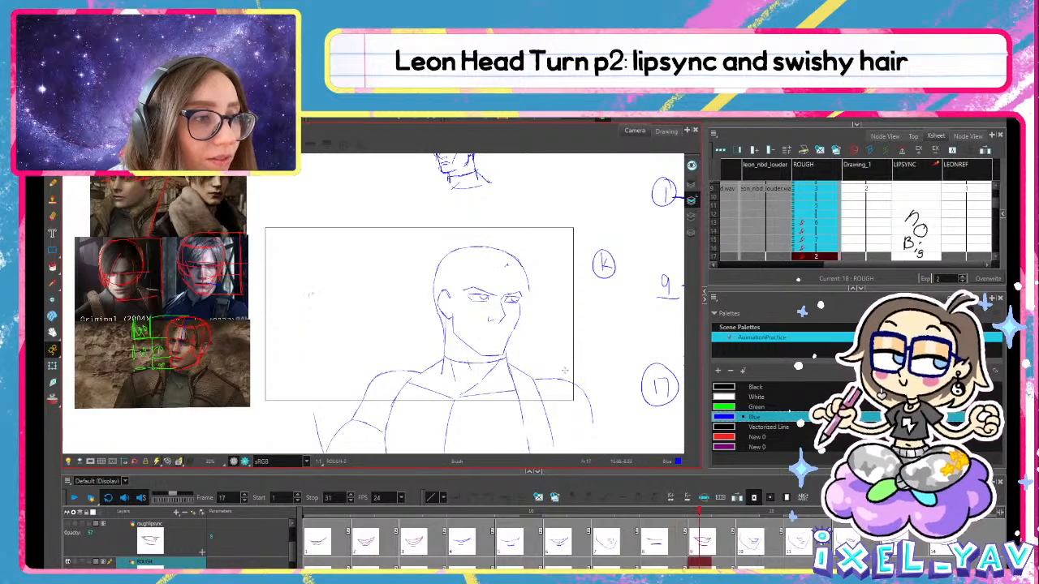
Adjust the shoulder curve and the neck-to-shoulder line on the frame 17 drawing, checking them against frame 16
mouse_move(566, 399)
left_mouse_down()
mouse_move(578, 378)
mouse_move(585, 397)
left_mouse_up()
key("alt+b")
key(".")
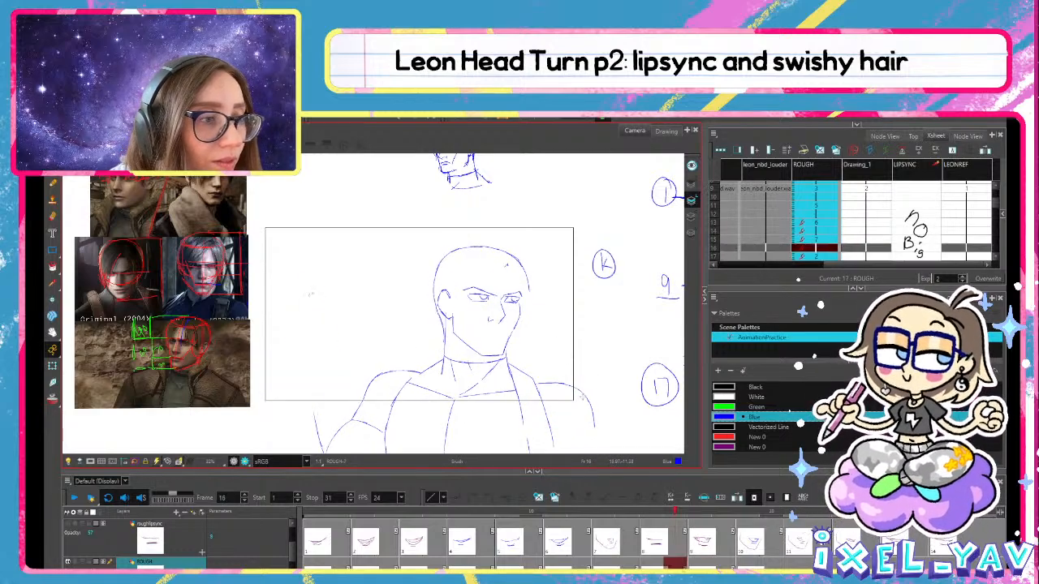
key("alt+s")
left_click(534, 378)
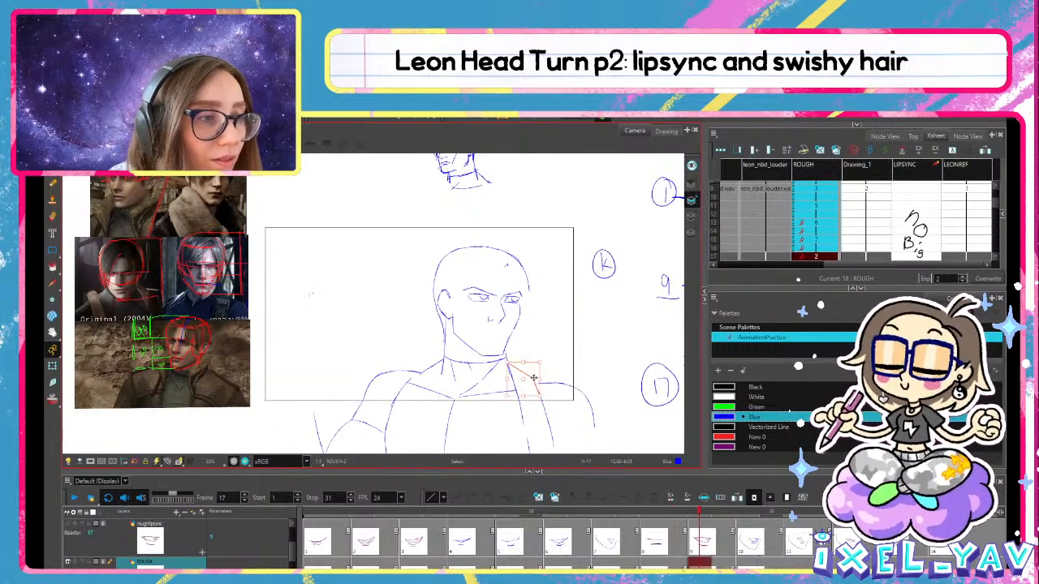
key("alt+b")
key(".")
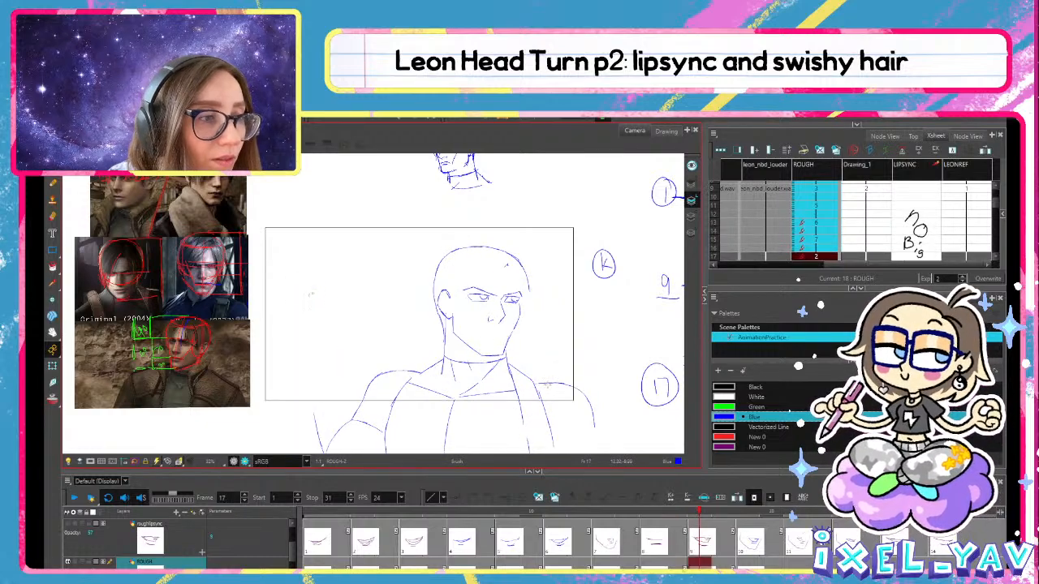
key("alt+b")
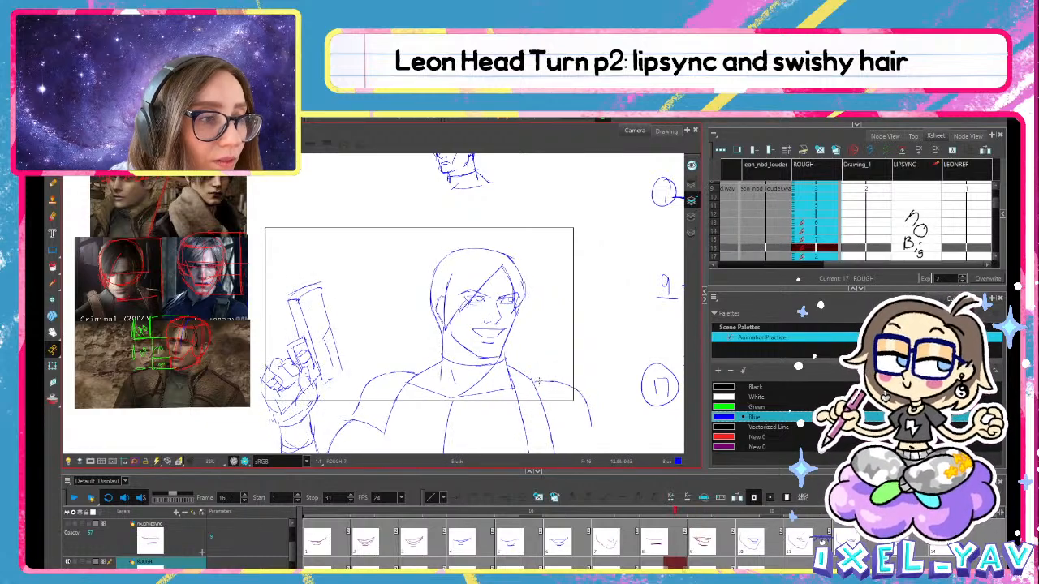
Adjust the collar line across the chest on the ROUGH drawing at frame 17
key(".")
key("alt+s")
left_click(517, 383)
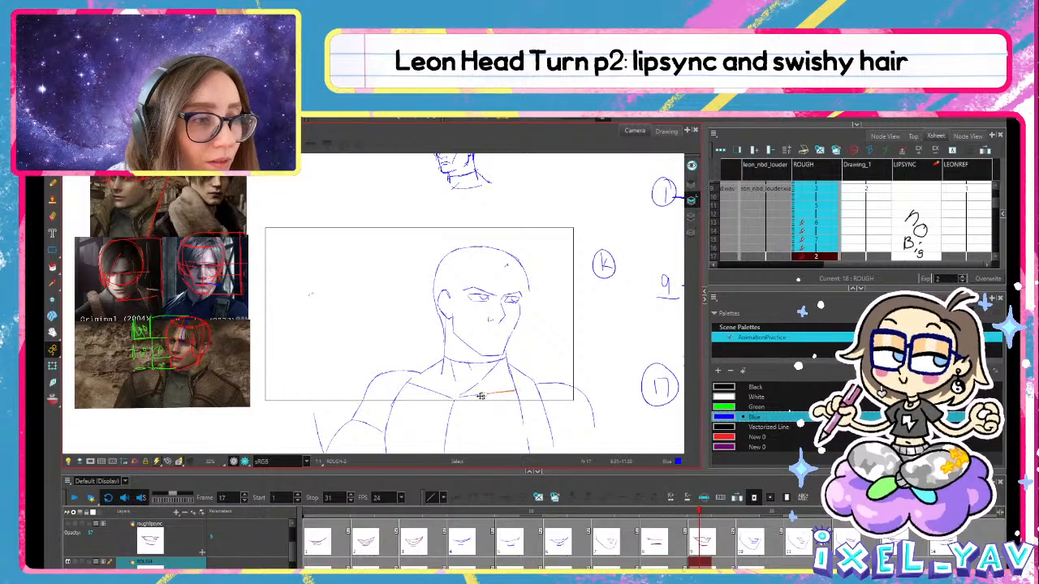
left_click(495, 395)
key("alt+b")
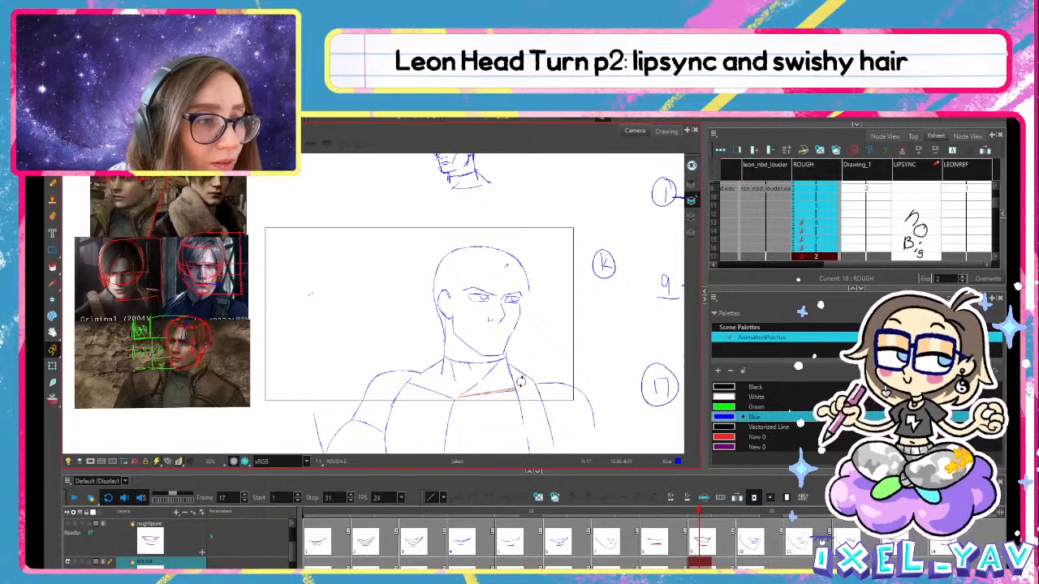
Adjust the outer shoulder curve on the frame 17 drawing and flip through adjacent frames to check its placement
key(".")
mouse_move(572, 403)
left_mouse_down()
mouse_move(578, 383)
mouse_move(562, 379)
left_mouse_up()
left_click(583, 397)
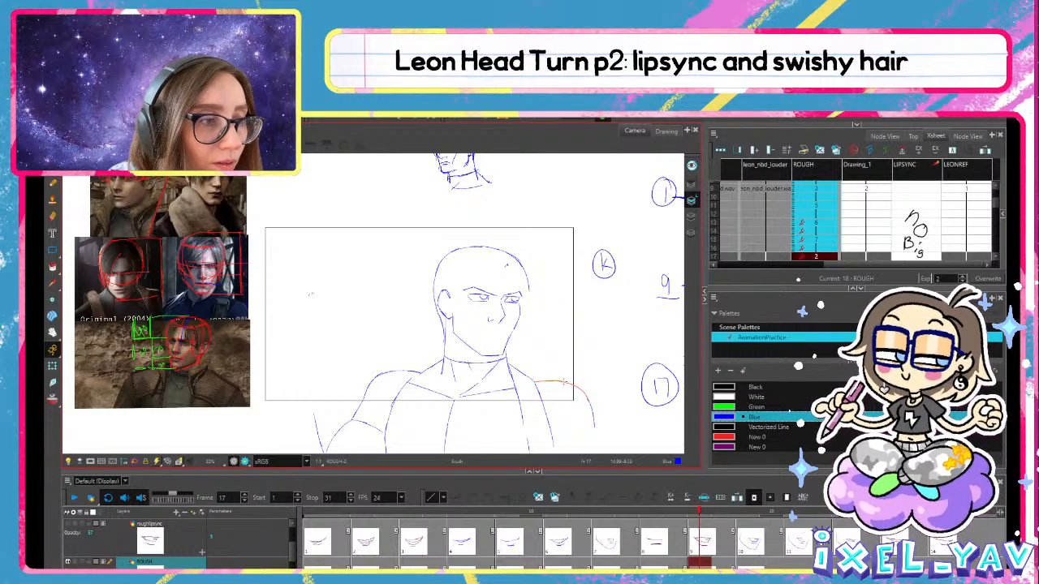
key(".")
key(".")
key(".")
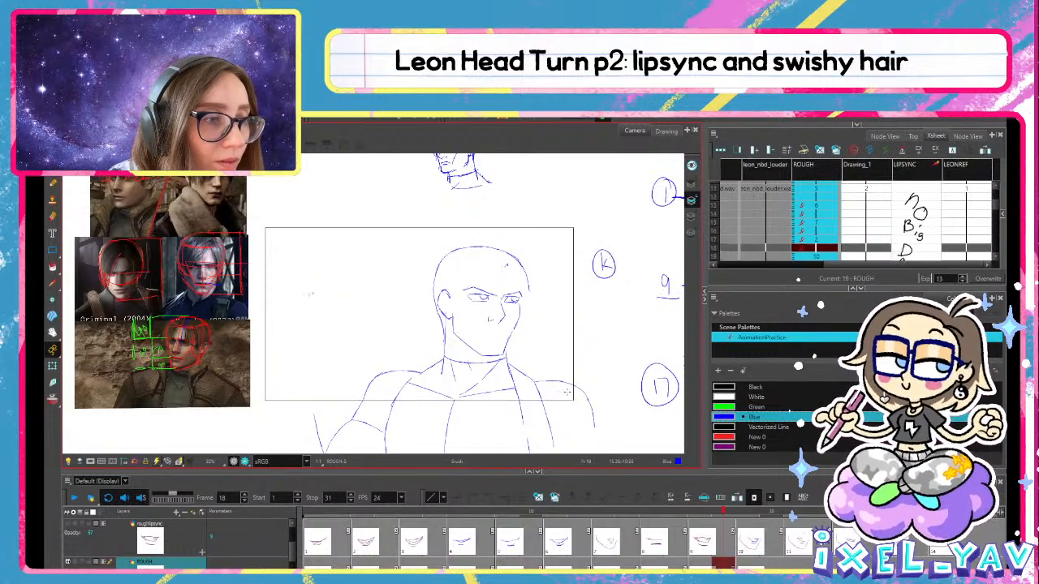
Reposition the collar line across the chest on the frame 19 drawing, flipping to frame 18 to compare
key(".")
key("alt+s")
left_click_drag(520, 383, 524, 422)
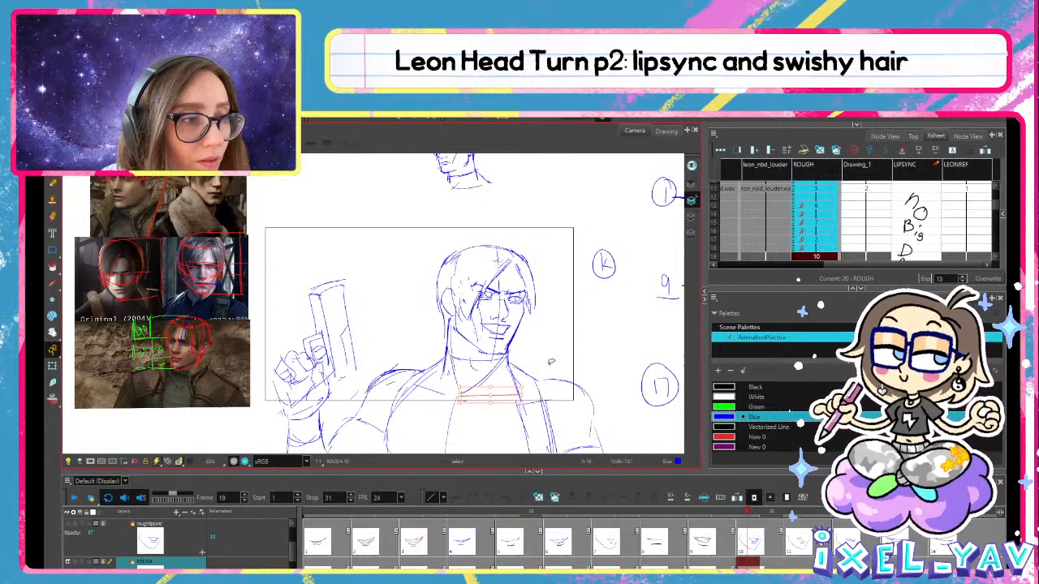
left_click_drag(531, 382, 521, 388)
key("alt+b")
key(".")
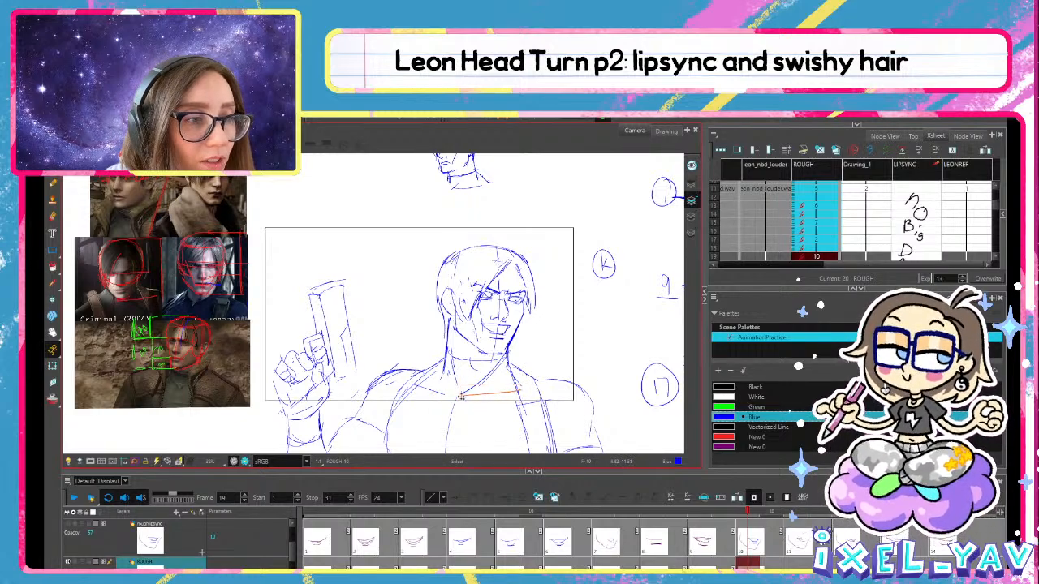
key("alt+b")
key(".")
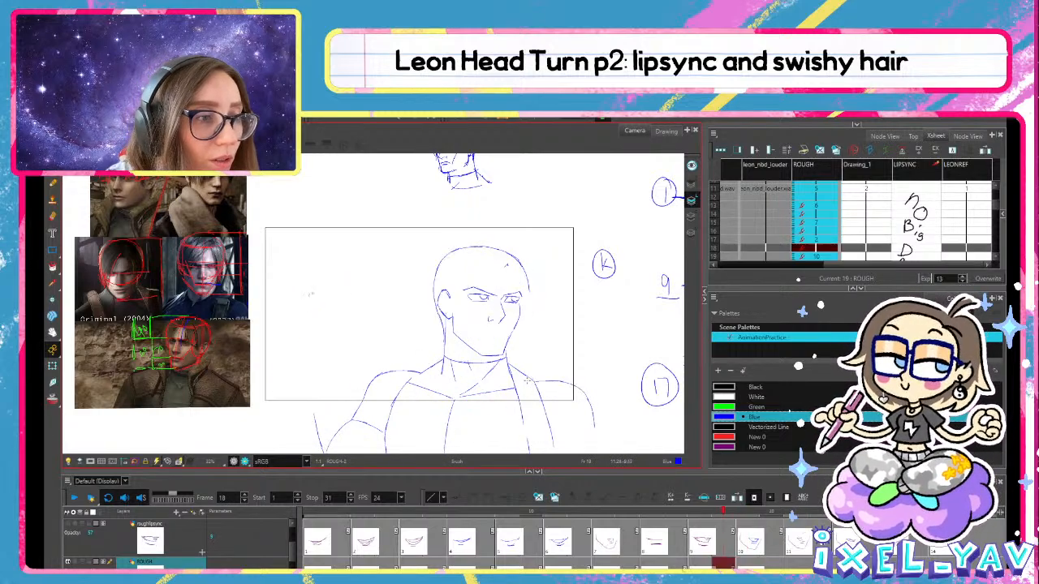
Adjust the outer shoulder curve on the frame 19 drawing and flip to check it against frame 18
key(".")
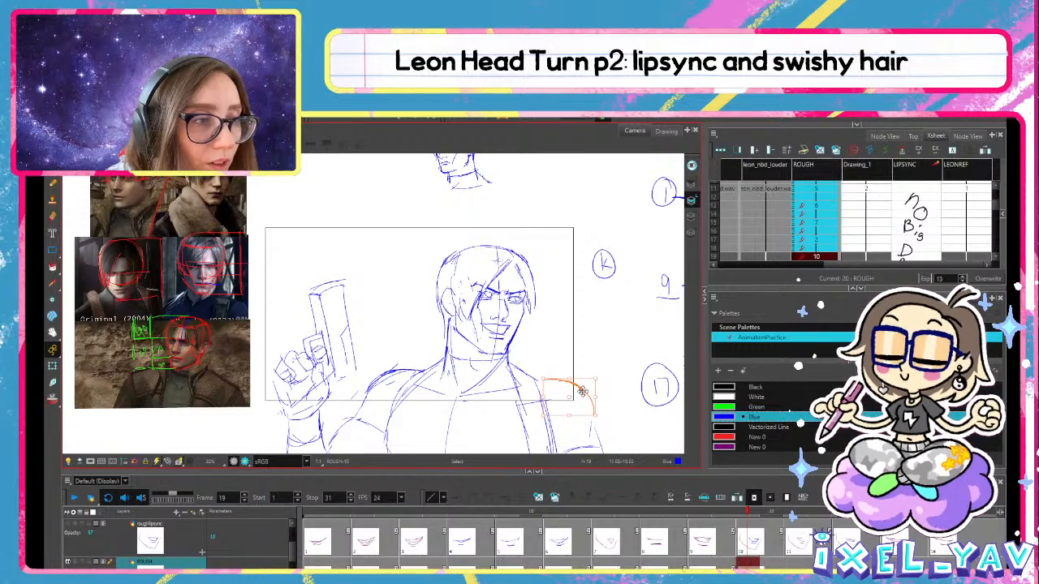
key("alt+b")
key(".")
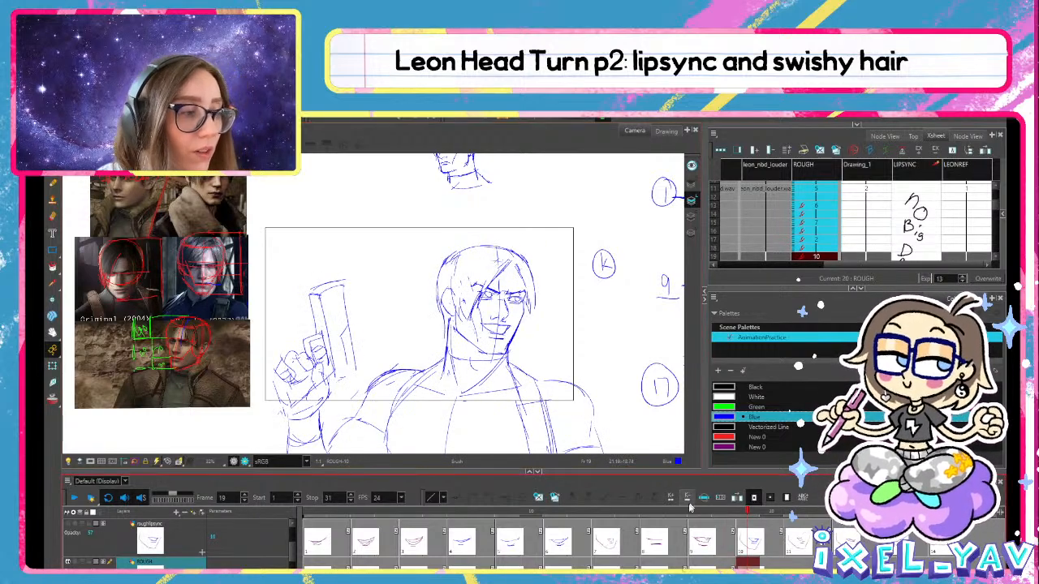
Play and flip through the ROUGH head-turn drawings to examine how the shoulders and collar move
key(".")
key(".")
key(".")
key(".")
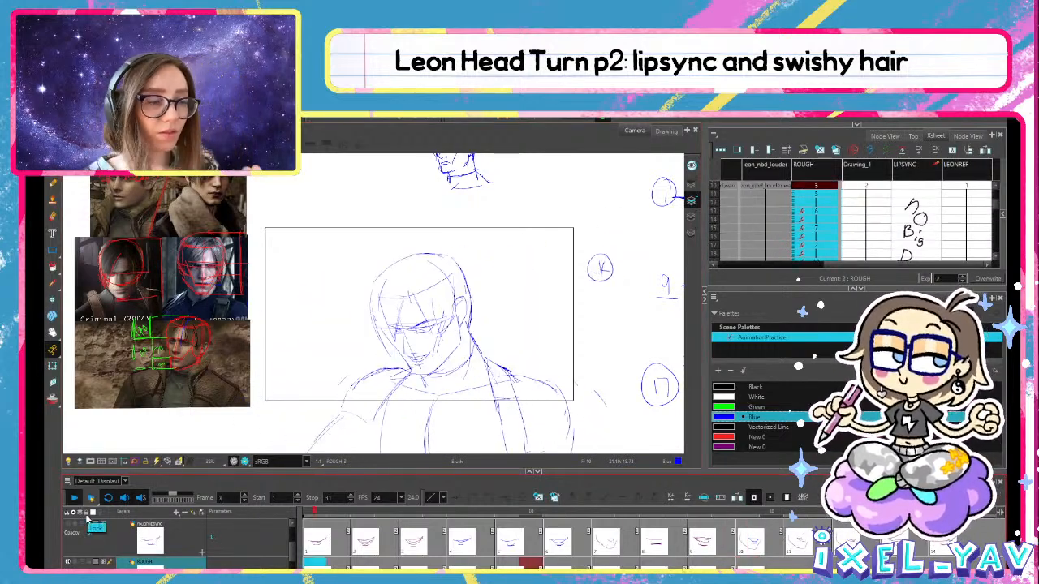
key(".")
key(".")
key(".")
key(".")
key(".")
key(".")
key(".")
key(".")
key(".")
key(".")
key(".")
key(".")
key(".")
key(".")
key(".")
key(".")
key(".")
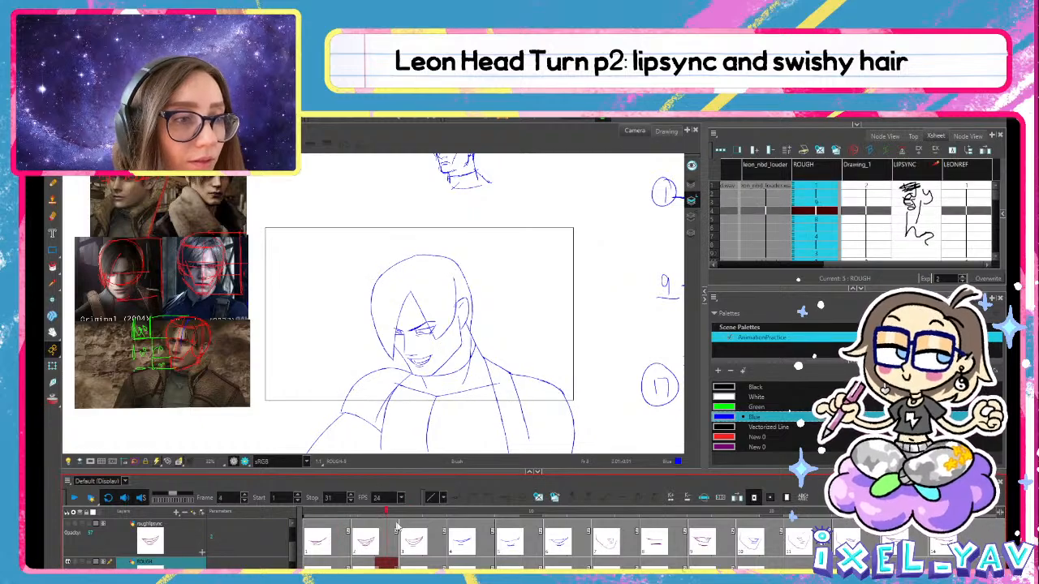
Flip the early drawings and adjust the short collar line below the chin on the frame 9 drawing
left_click(440, 535)
mouse_move(441, 513)
left_mouse_down()
mouse_move(579, 512)
mouse_move(487, 510)
left_mouse_up()
key("d")
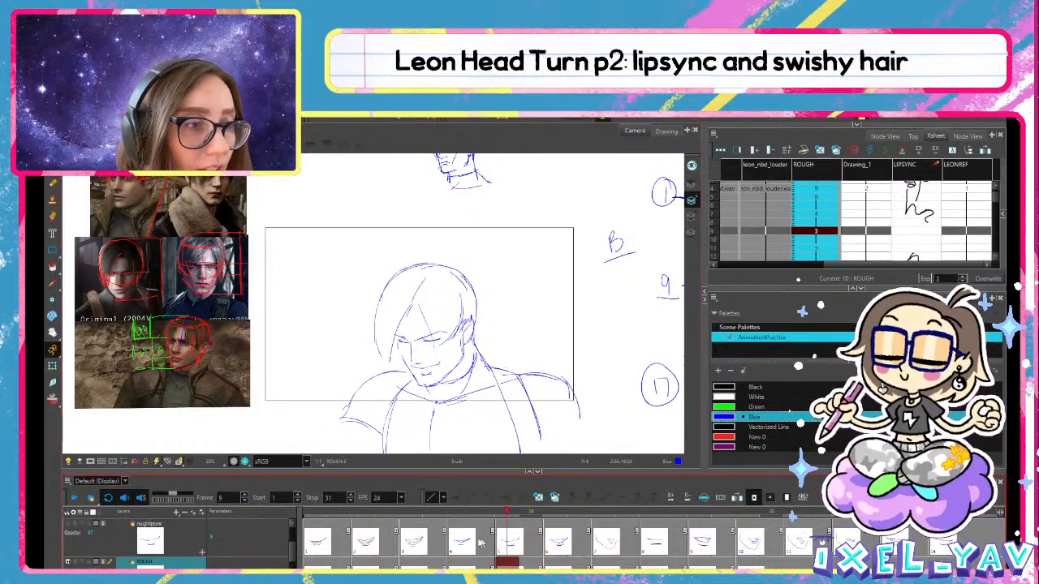
key("f")
key("g")
key("alt+s")
left_click(418, 397)
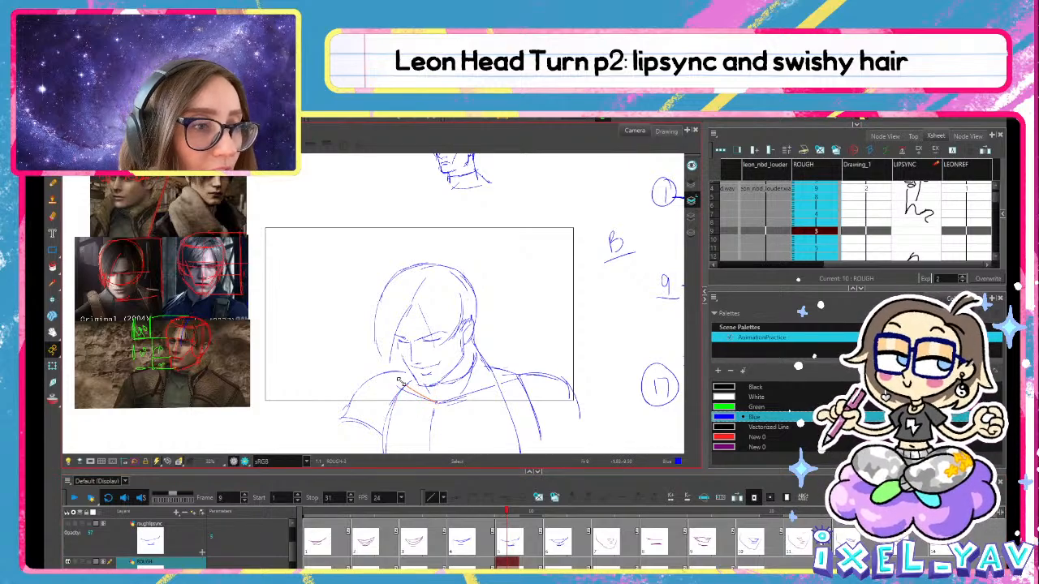
key("alt+b")
Adjust the short collar line below the chin on the frame 6 drawing to match the neighbouring frames
left_click(477, 514)
mouse_move(483, 517)
left_mouse_down()
mouse_move(508, 516)
mouse_move(434, 517)
left_mouse_up()
key("alt+s")
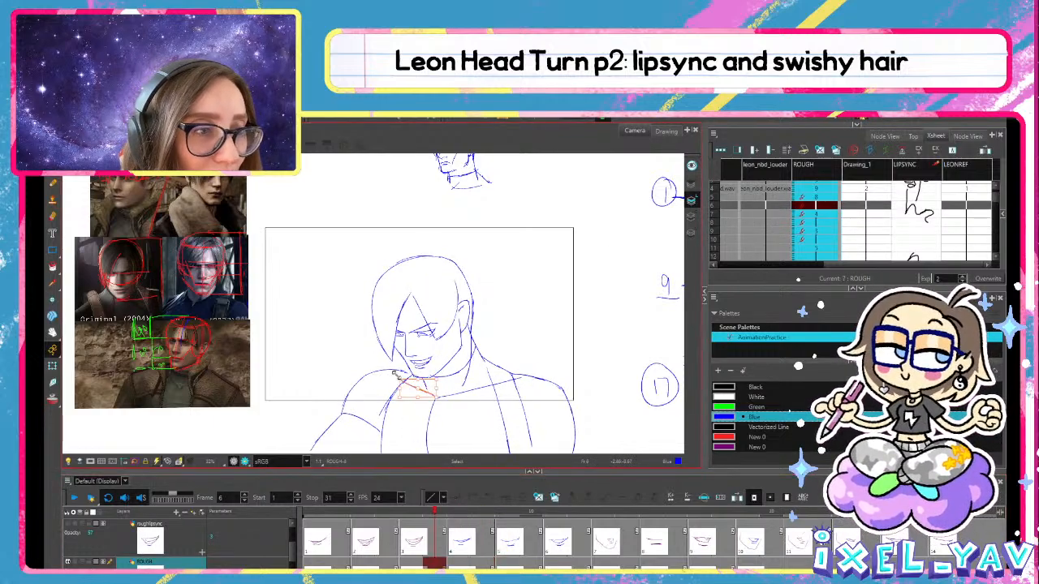
key("alt+b")
Adjust the short collar line on the drawing held over frames 3 and 4, scrubbing to frame 5 to compare
mouse_move(467, 514)
left_mouse_down()
mouse_move(456, 516)
mouse_move(492, 519)
mouse_move(390, 526)
left_mouse_up()
key("alt+s")
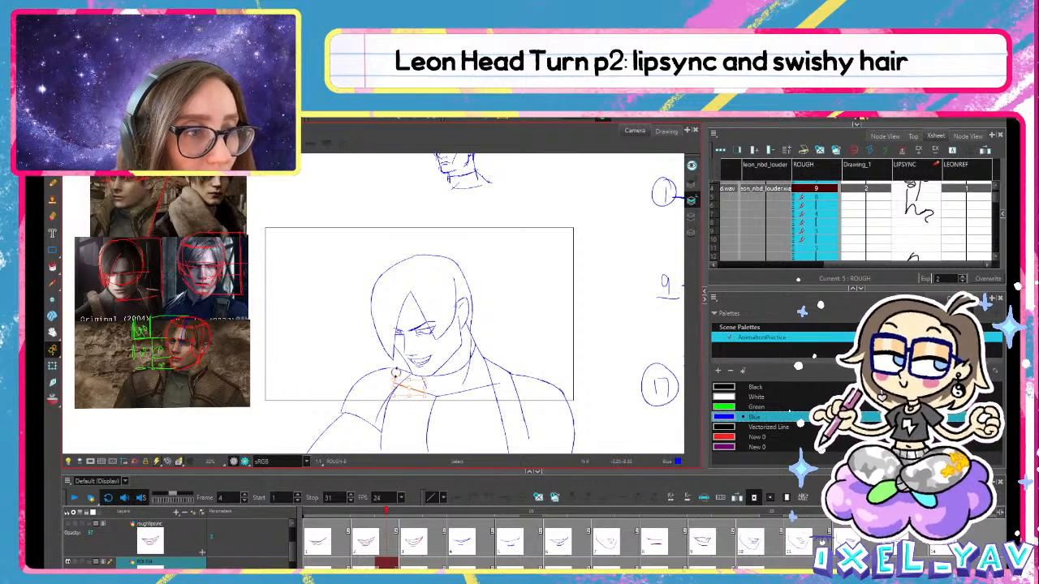
key("alt+b")
mouse_move(386, 520)
left_mouse_down()
mouse_move(410, 520)
mouse_move(334, 532)
mouse_move(363, 536)
left_mouse_up()
key("alt+s")
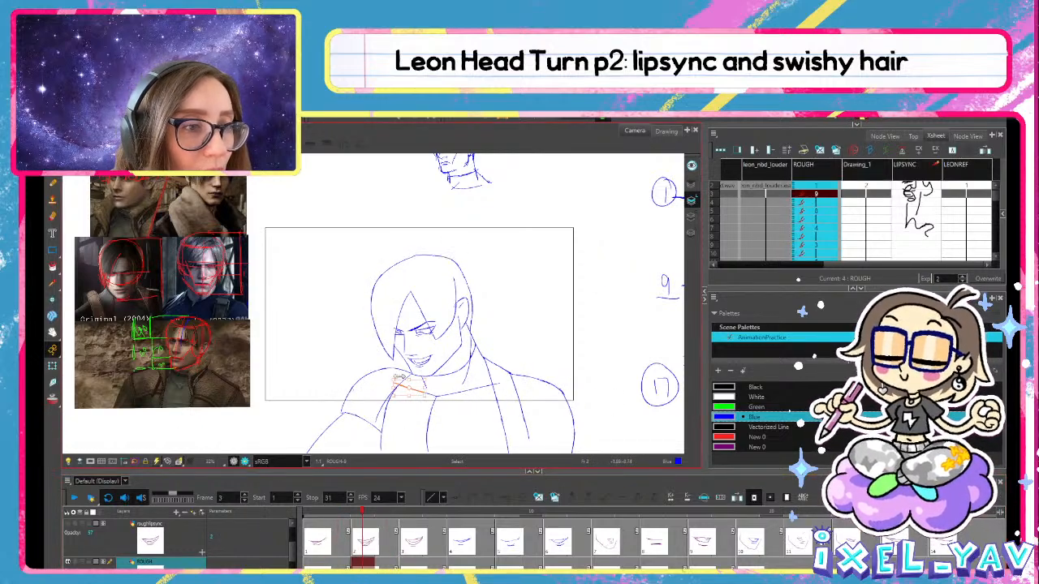
key("alt+b")
mouse_move(363, 519)
left_mouse_down()
mouse_move(341, 520)
mouse_move(404, 528)
left_mouse_up()
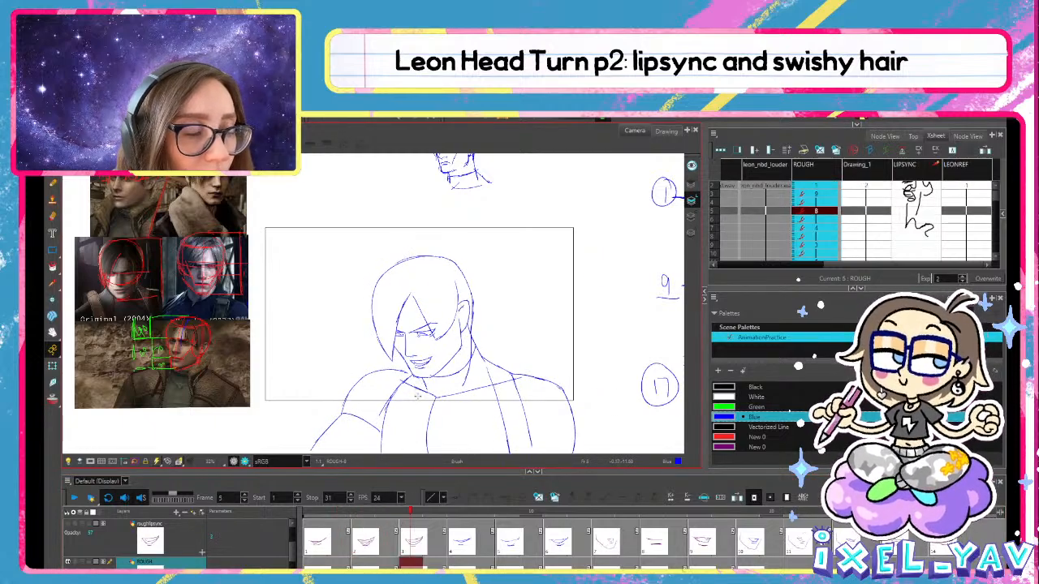
Play the animation from frame 1 and scrub the early frames to examine the collar's motion
left_click(316, 513)
left_click(76, 497)
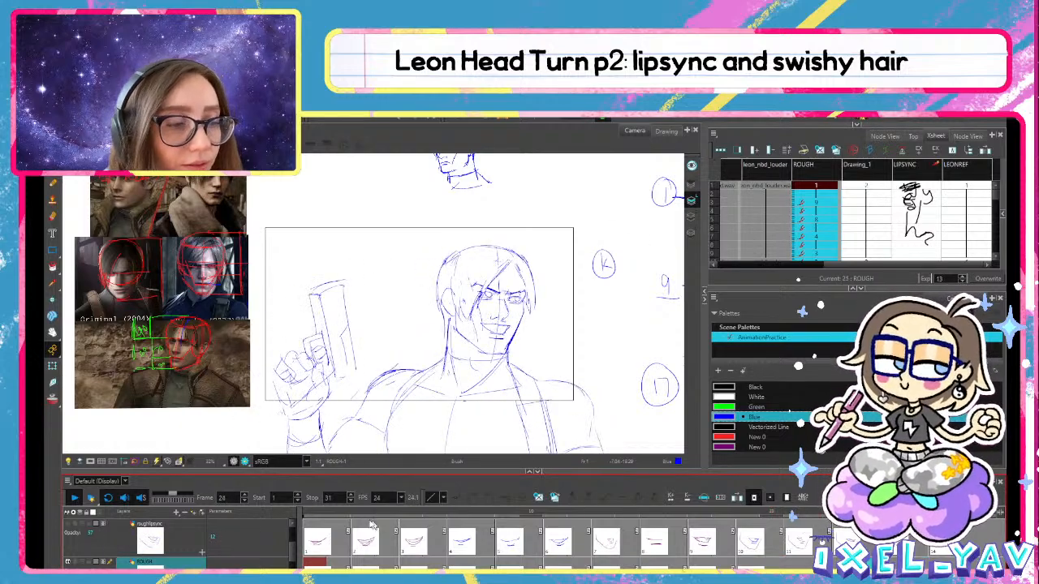
mouse_move(369, 515)
left_mouse_down()
mouse_move(323, 517)
mouse_move(413, 538)
mouse_move(390, 536)
mouse_move(405, 532)
mouse_move(380, 516)
mouse_move(460, 522)
left_mouse_up()
key("alt+b")
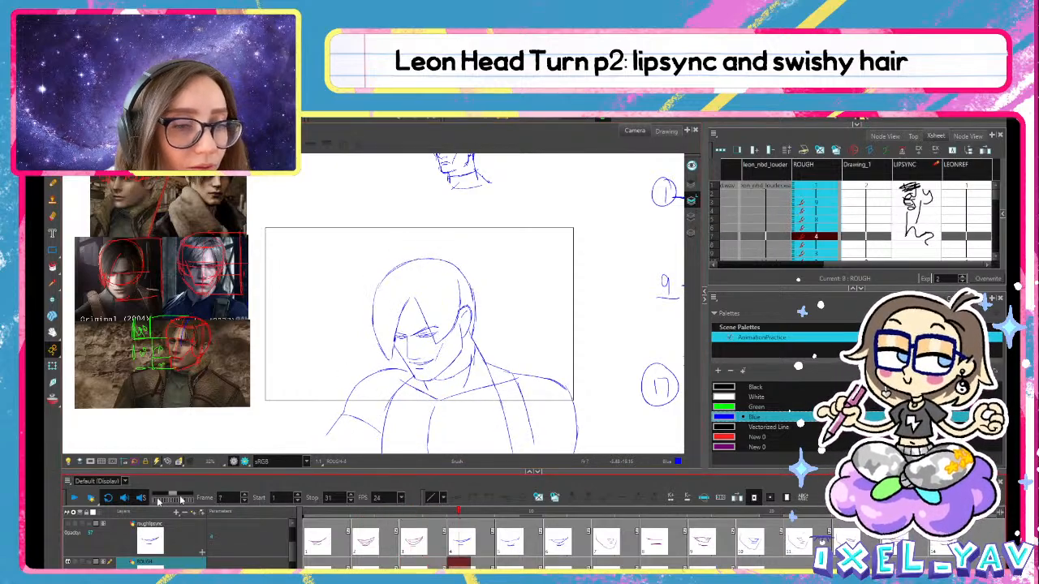
left_click(74, 497)
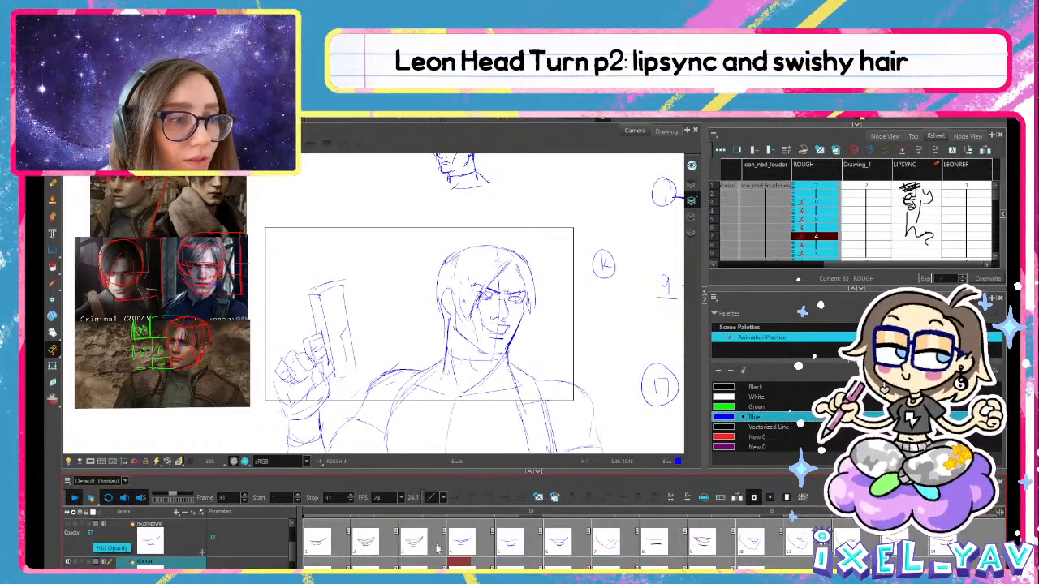
Scrub through the head turn and refine the short collar line on the ROUGH drawings, including the one at frame 15
mouse_move(318, 512)
left_mouse_down()
mouse_move(459, 534)
mouse_move(486, 546)
mouse_move(396, 524)
mouse_move(486, 552)
mouse_move(432, 538)
mouse_move(482, 538)
mouse_move(477, 517)
mouse_move(447, 522)
mouse_move(679, 531)
mouse_move(586, 533)
mouse_move(607, 535)
mouse_move(539, 554)
mouse_move(564, 554)
mouse_move(603, 541)
mouse_move(579, 513)
mouse_move(648, 509)
left_mouse_up()
key("alt+s")
left_click(398, 379)
key("alt+b")
key("alt+s")
left_click(416, 385)
key("alt+b")
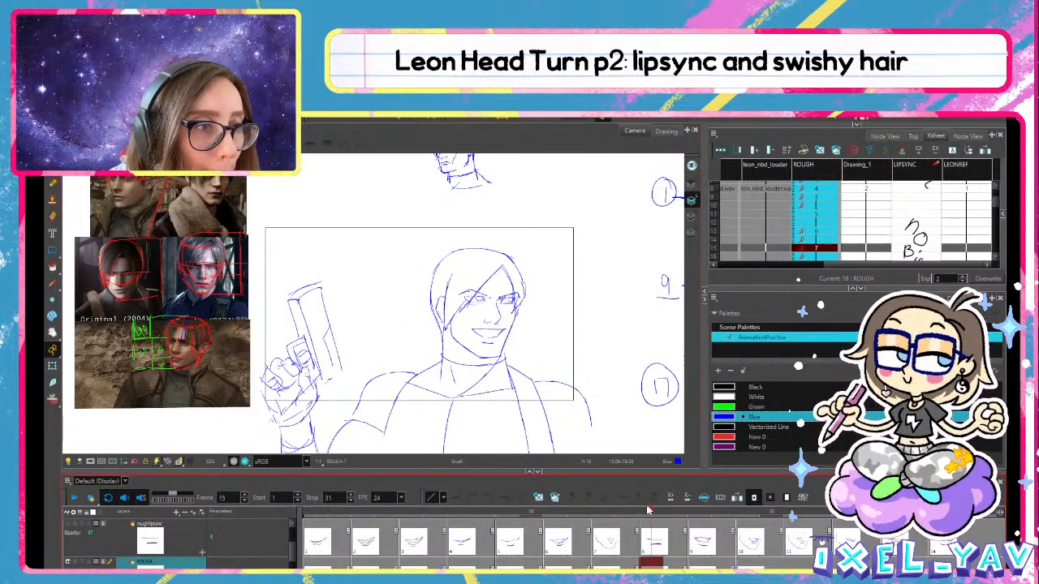
key("alt+s")
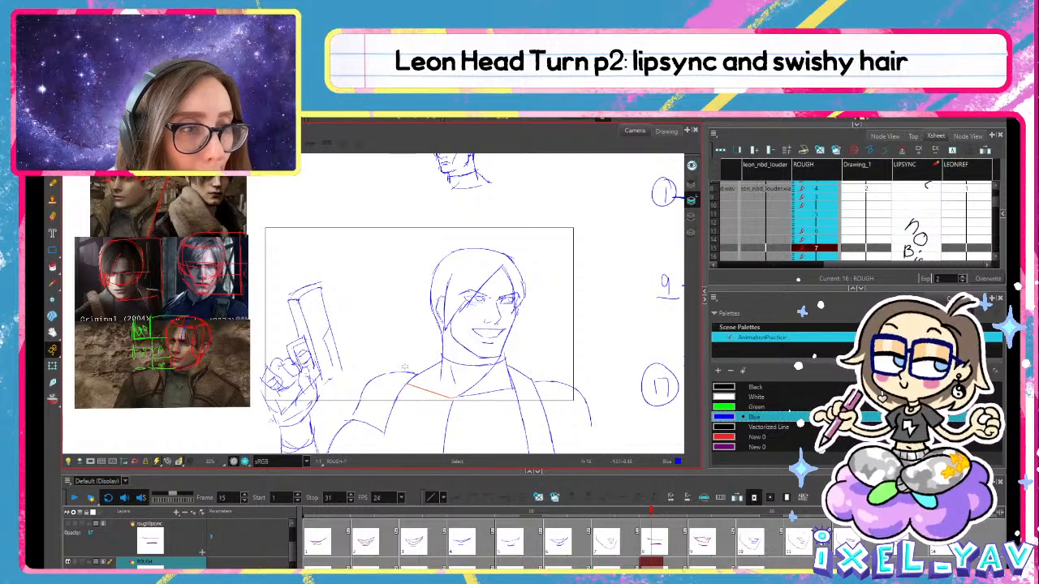
key("alt+b")
Play the head turn again from frame 1 to review the corrected collar and shoulder lines
left_click(74, 497)
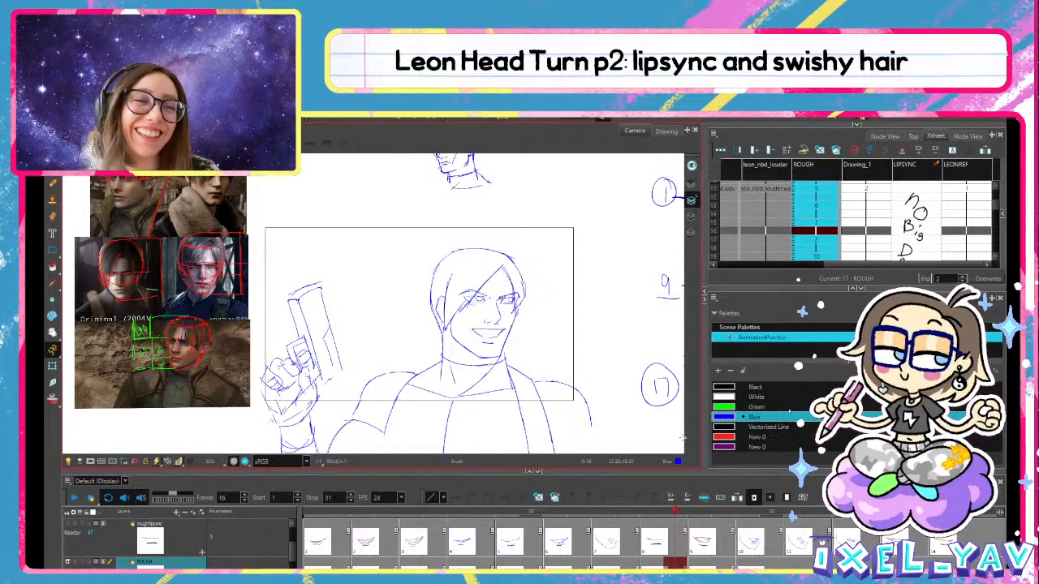
left_click_drag(590, 517, 209, 529)
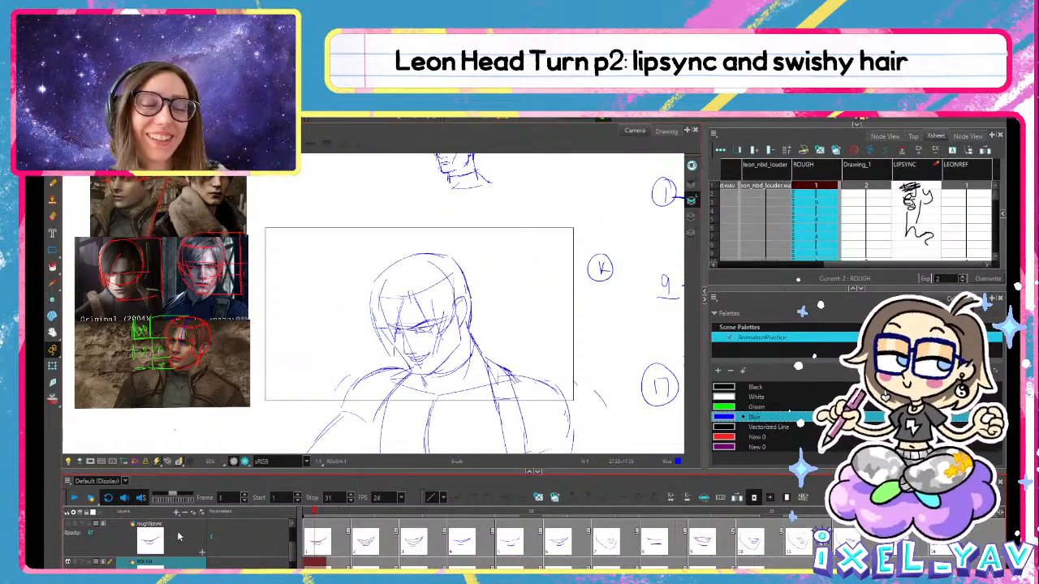
left_click(75, 498)
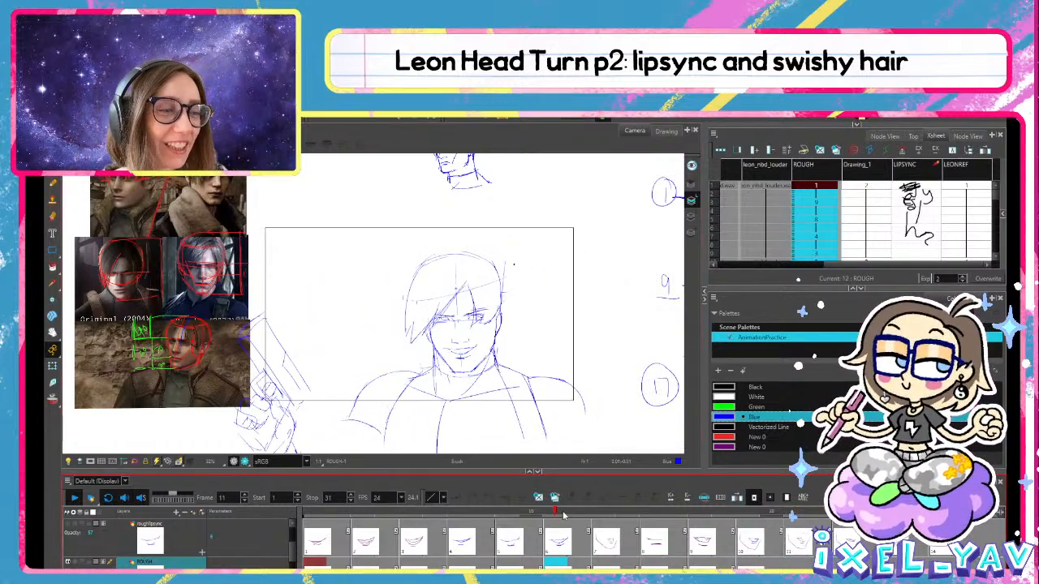
Try replacing the neckband and sleeve lines on the frame 11 drawing with sketched bare-chest details
left_click_drag(589, 380, 575, 288)
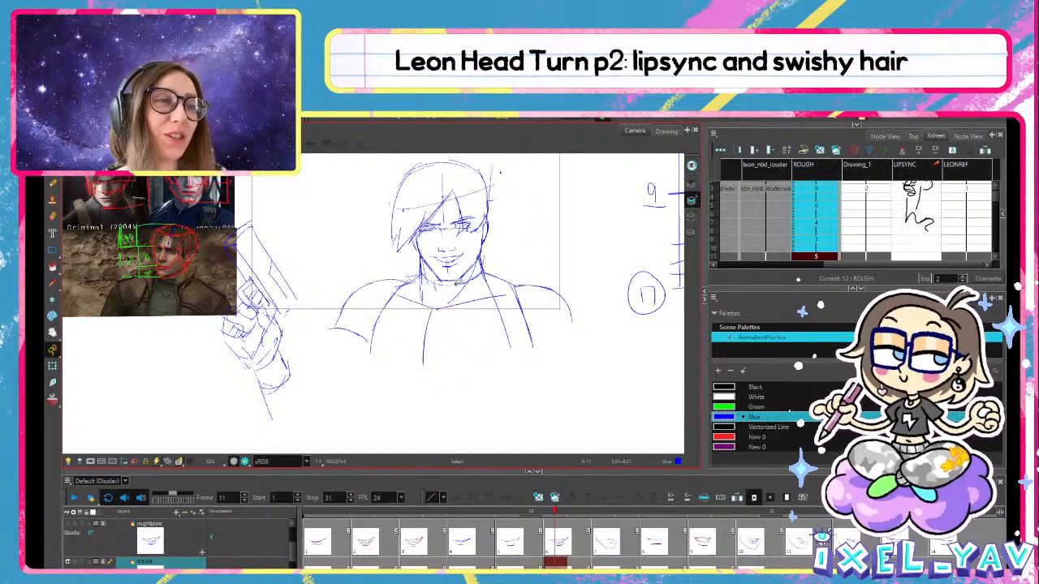
left_click_drag(458, 283, 490, 268)
left_click_drag(340, 320, 333, 341)
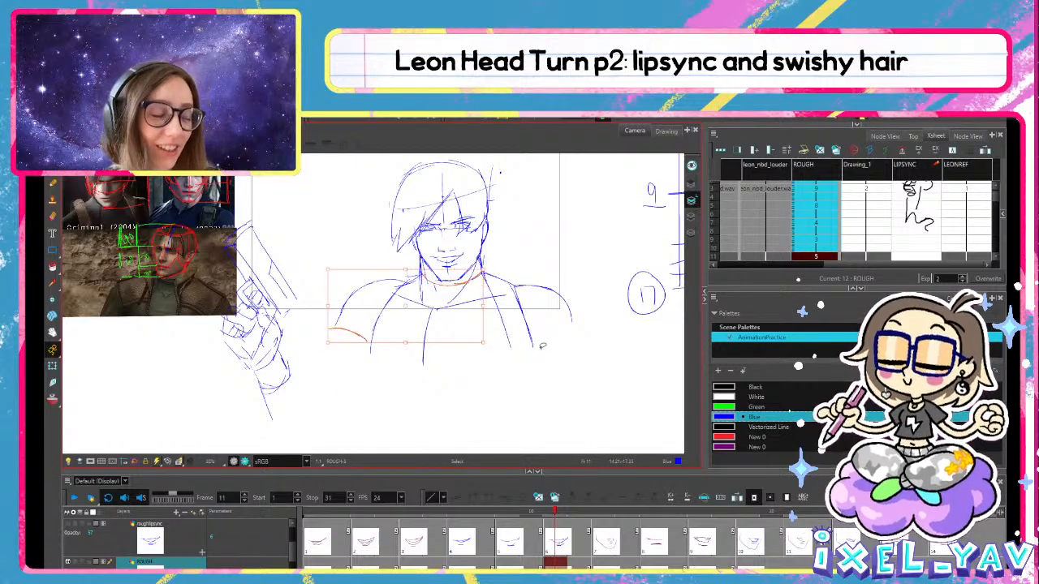
key("Delete")
key("alt+b")
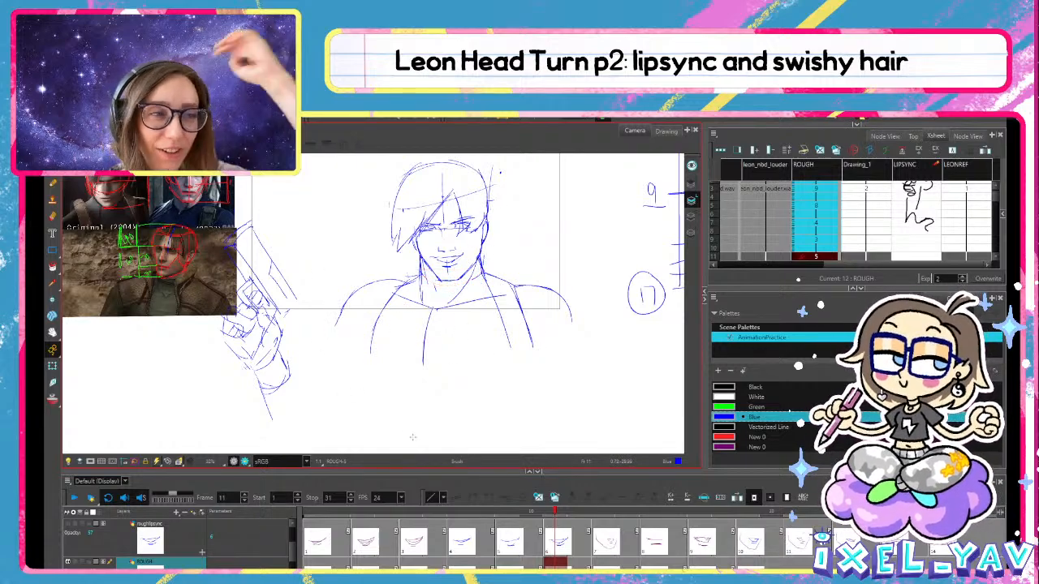
key("alt+s")
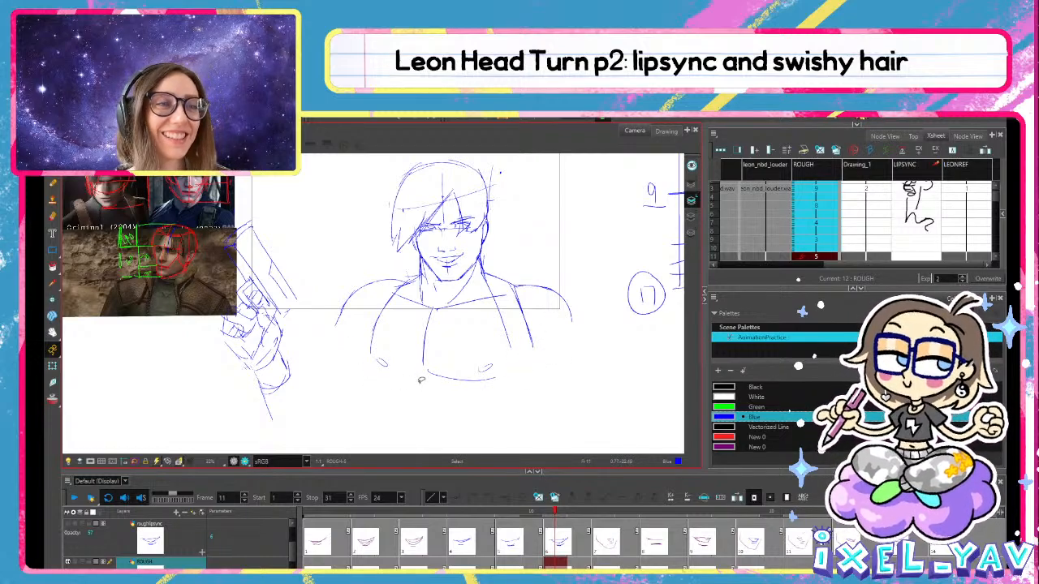
key("ctrl+z")
key("alt+b")
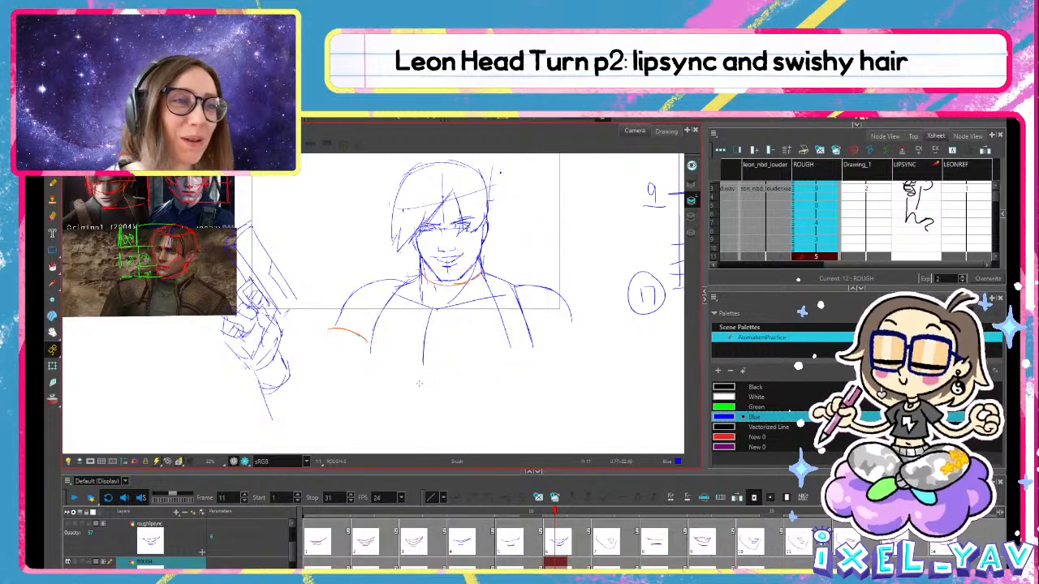
Scrub through the ROUGH drawings between frames 11 and 23 and compare frame 17 with its neighbours
mouse_move(555, 512)
left_mouse_down()
mouse_move(603, 514)
mouse_move(737, 479)
left_mouse_up()
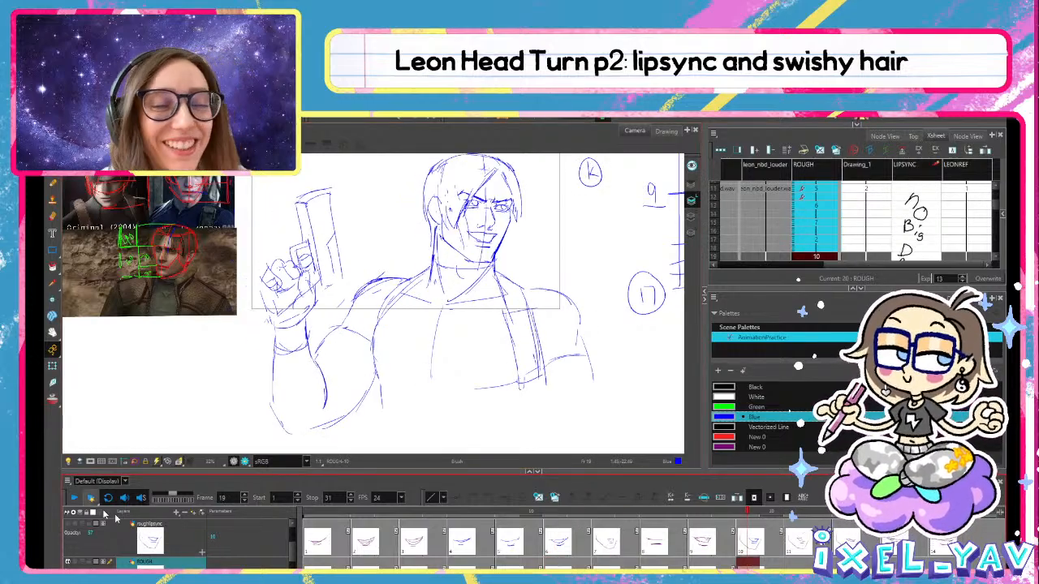
mouse_move(721, 525)
left_mouse_down()
mouse_move(559, 524)
mouse_move(756, 523)
mouse_move(480, 523)
mouse_move(843, 523)
left_mouse_up()
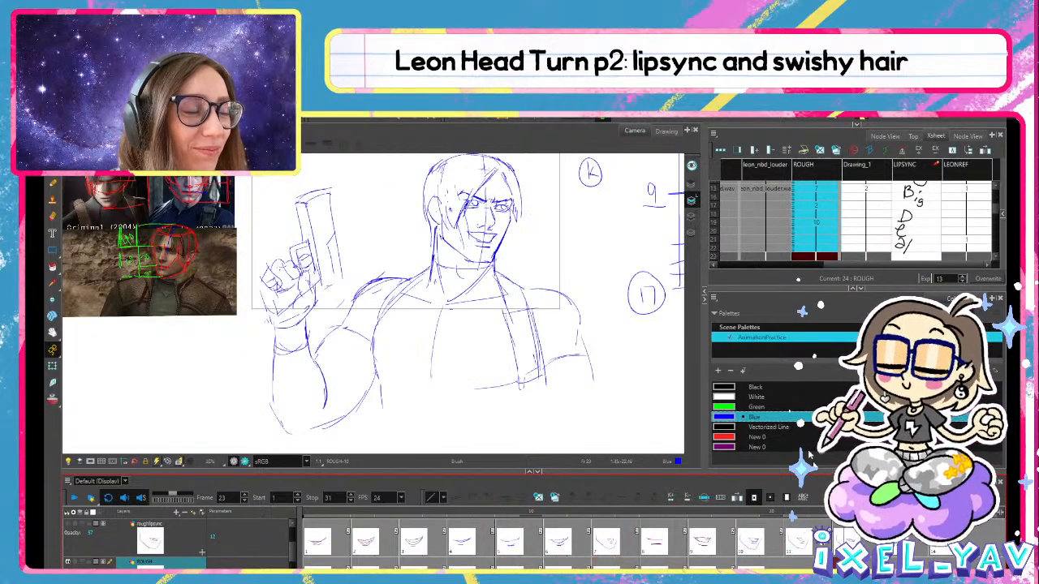
left_click_drag(603, 371, 565, 405)
left_click_drag(523, 373, 484, 399)
mouse_move(771, 524)
left_mouse_down()
mouse_move(699, 525)
mouse_move(686, 542)
mouse_move(697, 535)
mouse_move(654, 543)
left_mouse_up()
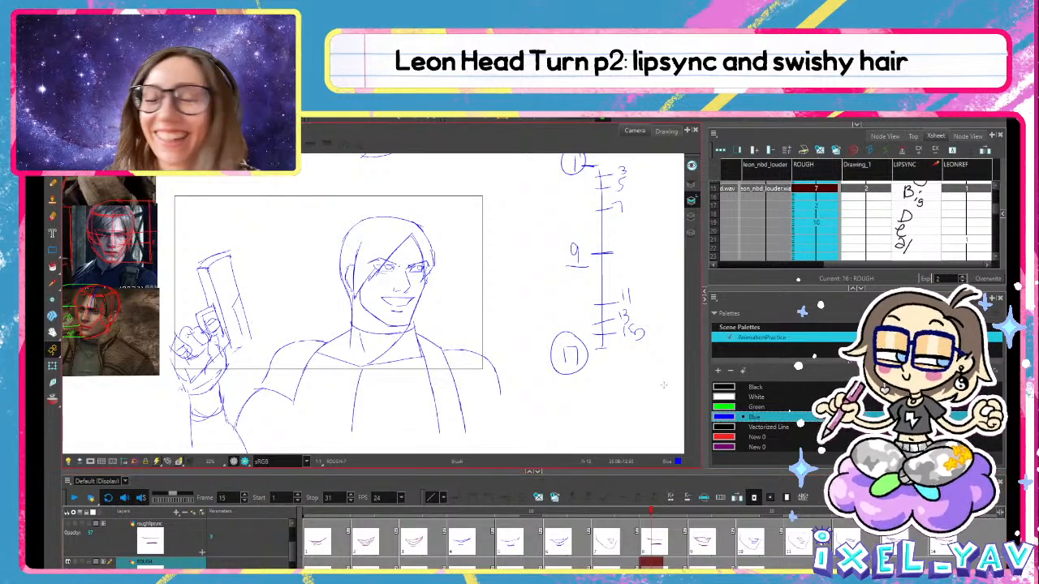
left_click(702, 560)
key("comma")
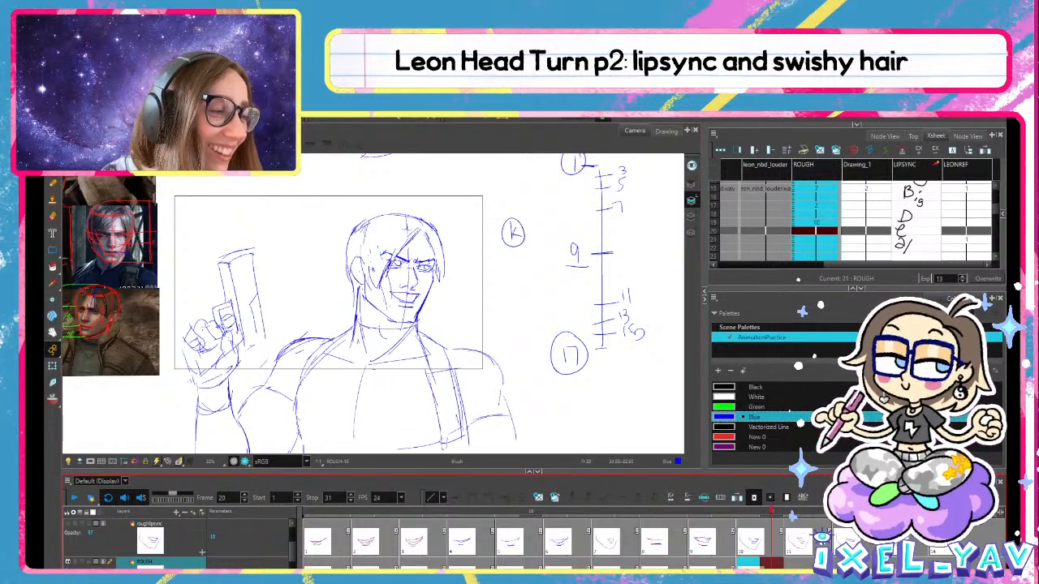
key("period")
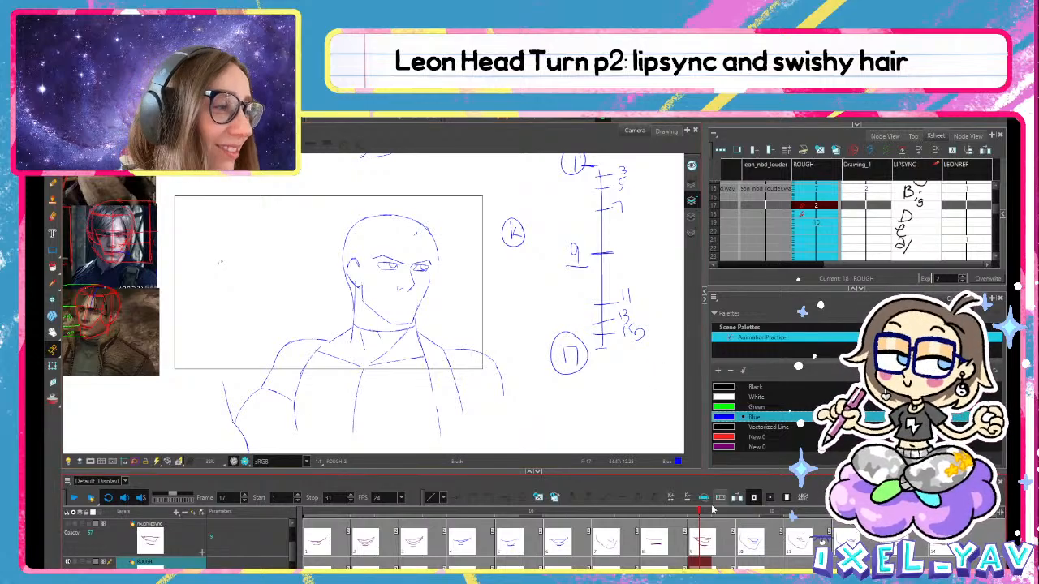
Compare the bald-head ROUGH drawing at frames 17 and 18 with the key pose starting at frame 19
key("period")
key("period")
key("period")
key("period")
key("comma")
scroll(480, 370, "down", 1)
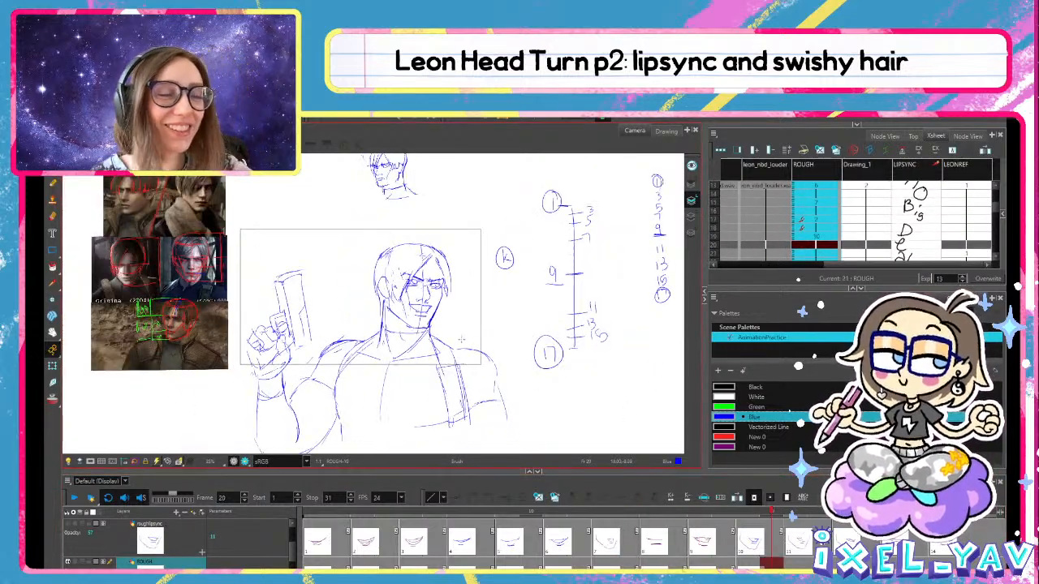
scroll(478, 370, "up", 3)
scroll(459, 375, "down", 1)
key("space")
left_click_drag(459, 309, 597, 318)
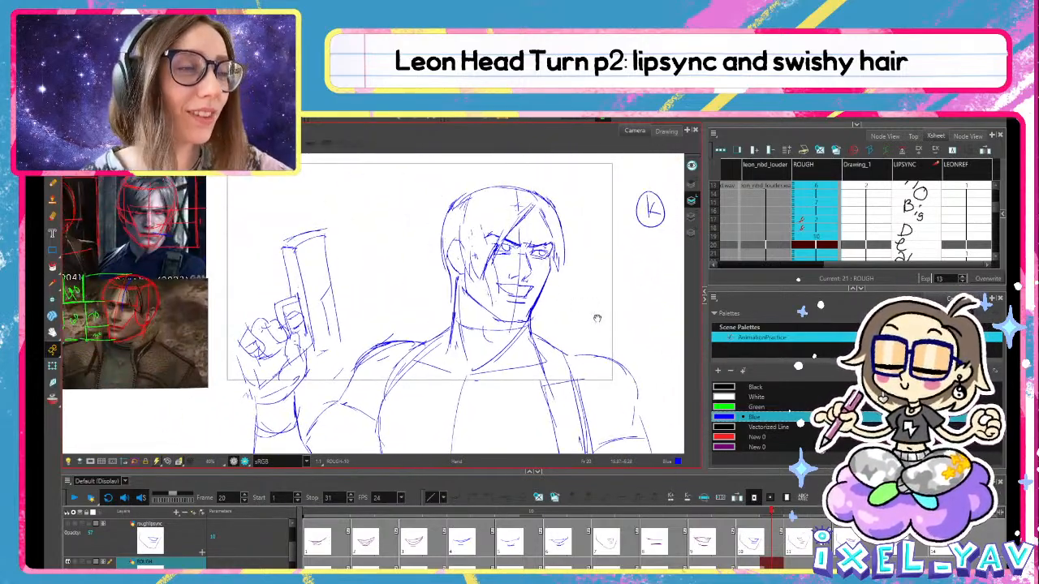
mouse_move(498, 245)
left_mouse_down()
mouse_move(576, 348)
mouse_move(712, 320)
mouse_move(803, 284)
mouse_move(681, 316)
mouse_move(512, 293)
left_mouse_up()
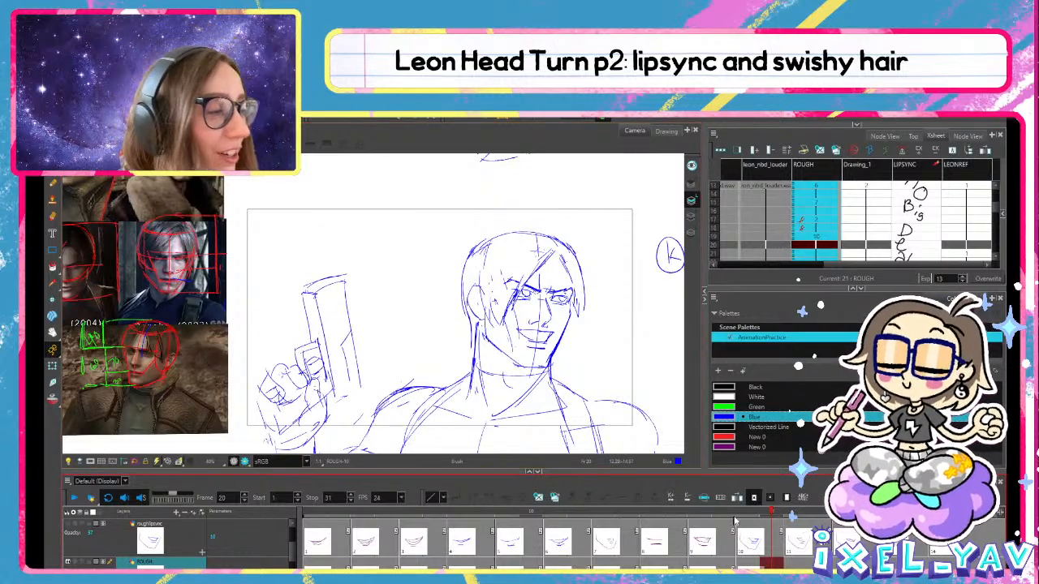
left_click_drag(733, 517, 751, 492)
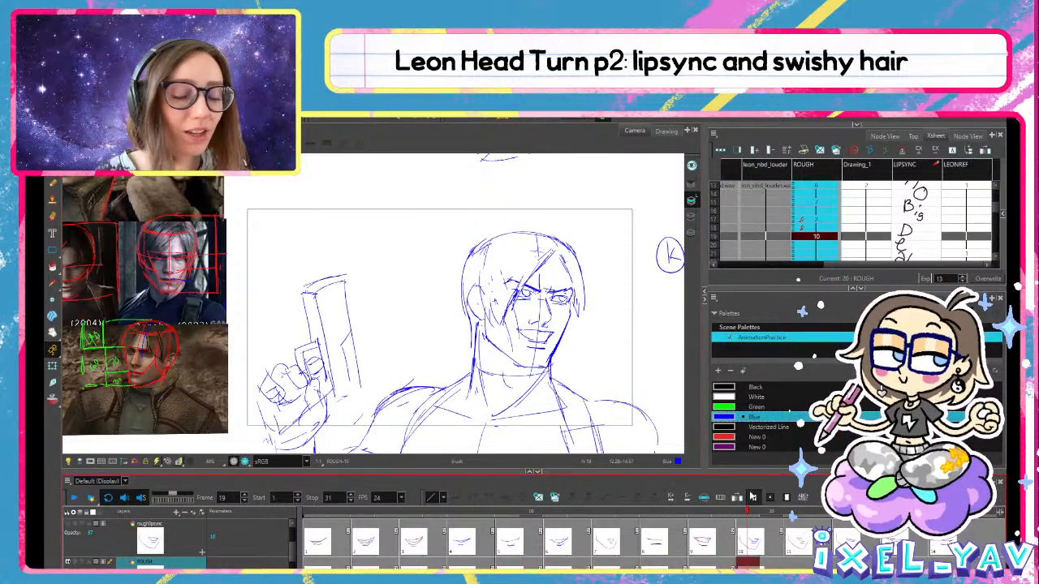
key("comma")
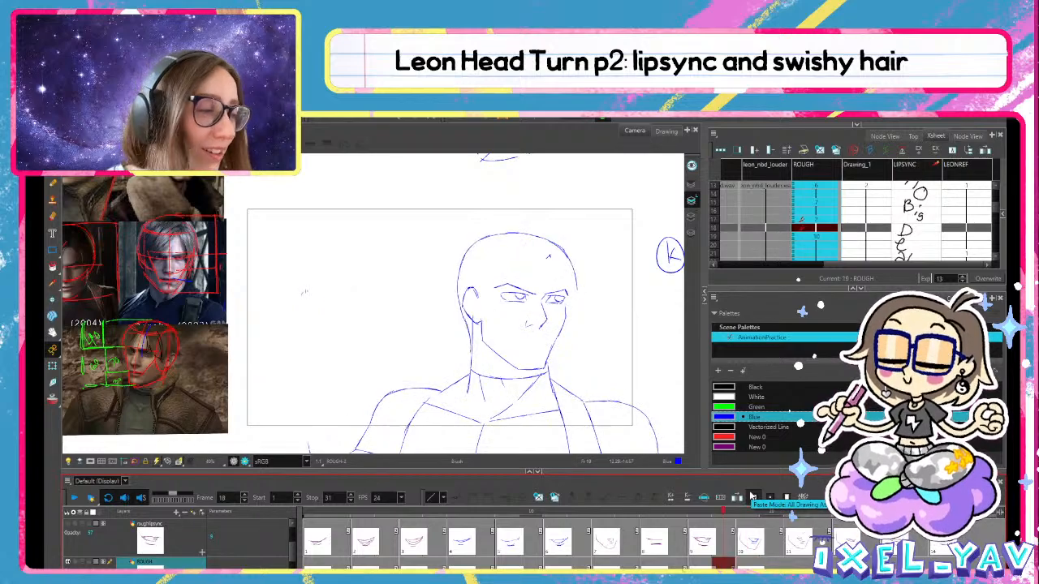
key("period")
key("comma")
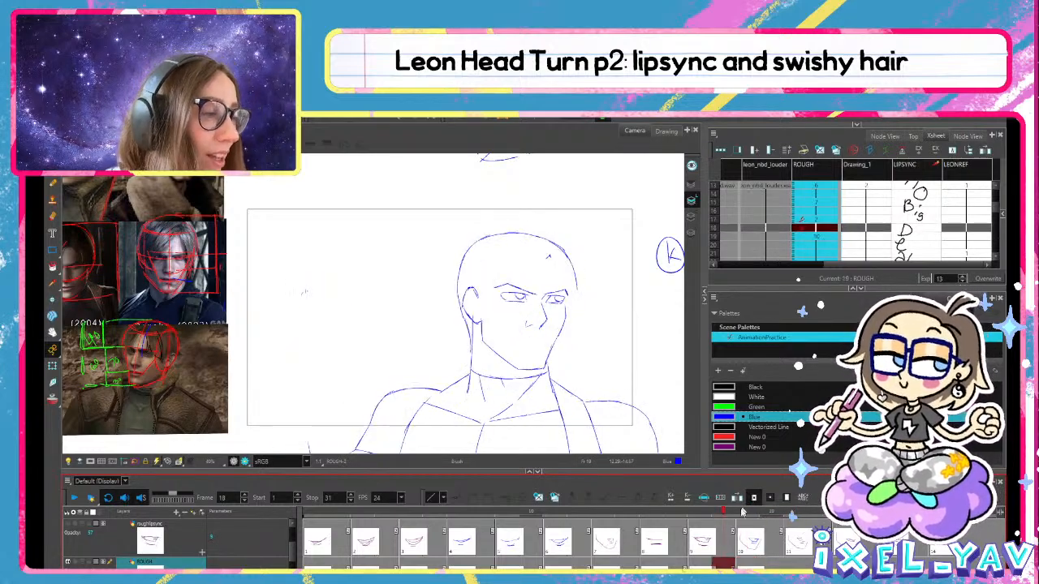
mouse_move(720, 516)
left_mouse_down()
mouse_move(749, 515)
mouse_move(703, 515)
left_mouse_up()
key("comma")
key("period")
key("period")
key("period")
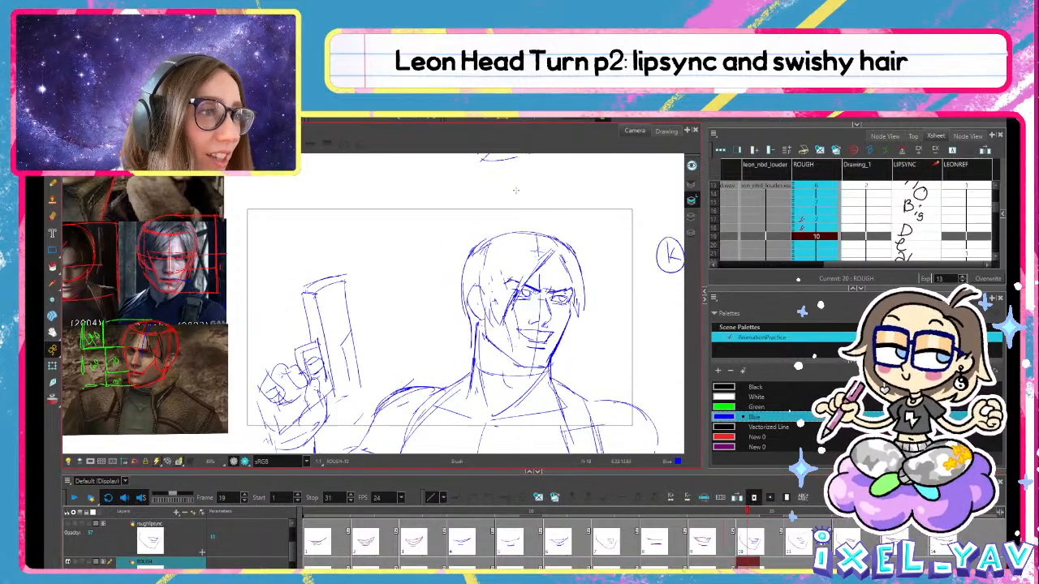
key("comma")
key("period")
Adjust the back-of-head outline on the frame 17 ROUGH drawing and clean up the same area on the frame 19 drawing
key("comma")
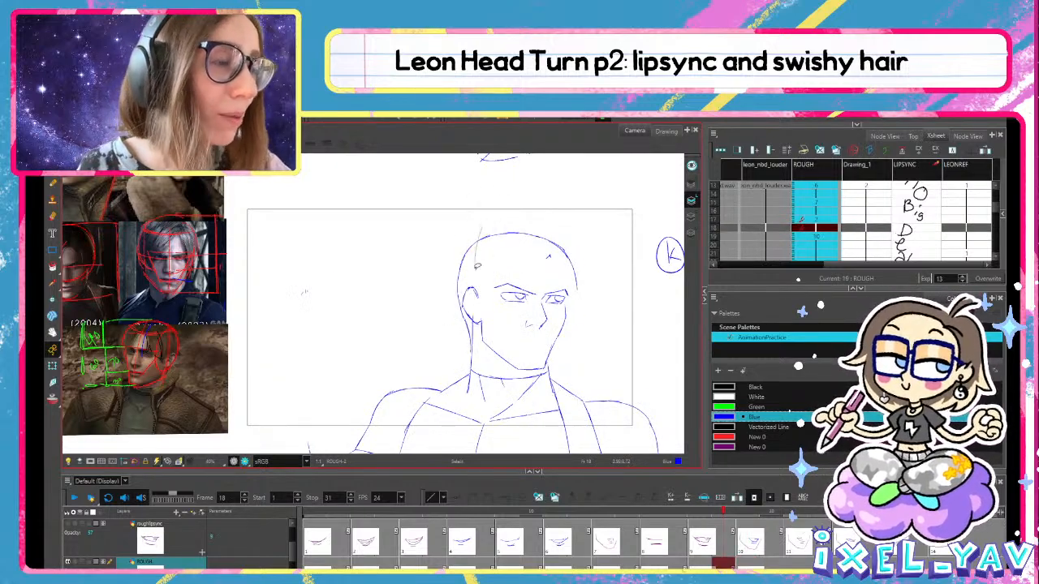
left_click_drag(478, 267, 459, 263)
key("alt+b")
key("comma")
key("period")
key("period")
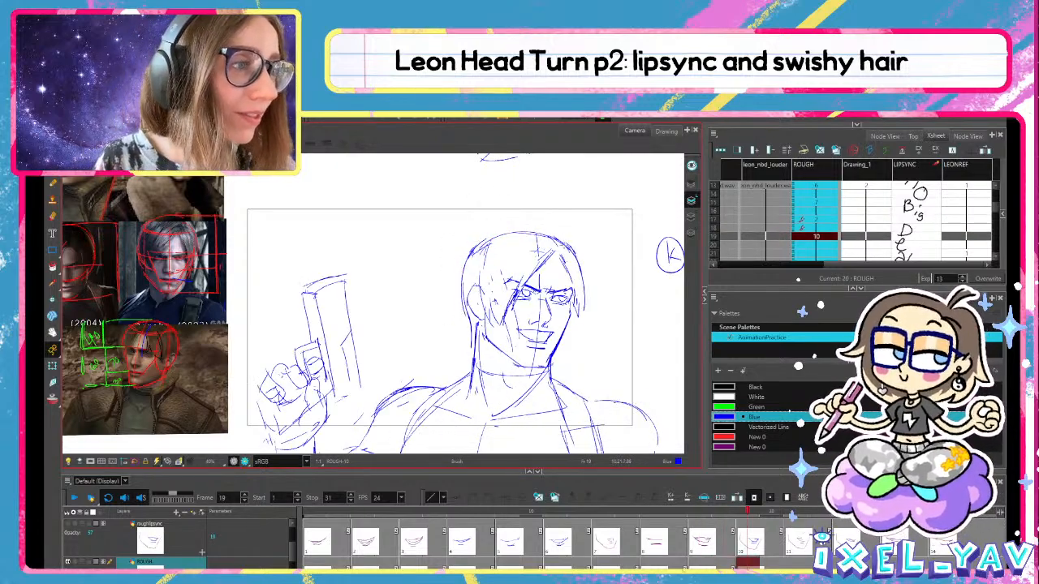
key("comma")
key("period")
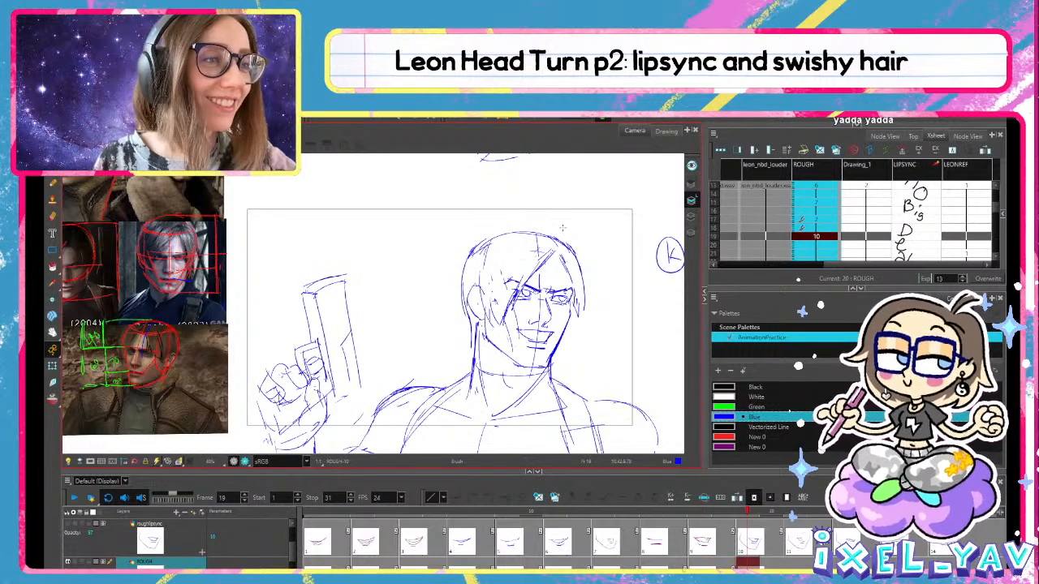
left_click(470, 264)
key("Delete")
key("alt+e")
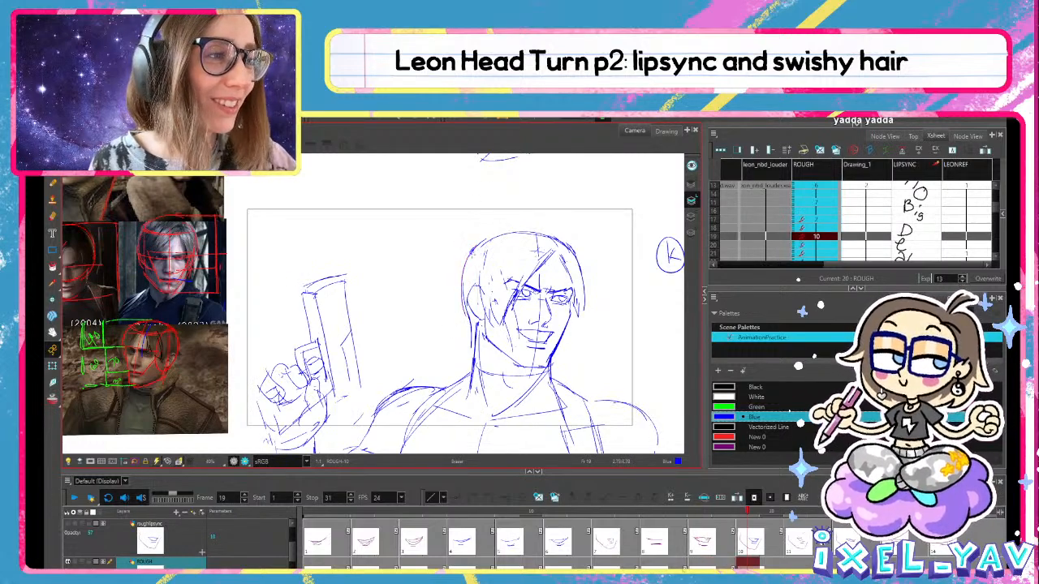
Flip through the ROUGH drawings between frames 14 and 20 to compare the head shape and position
key("comma")
key("comma")
key("comma")
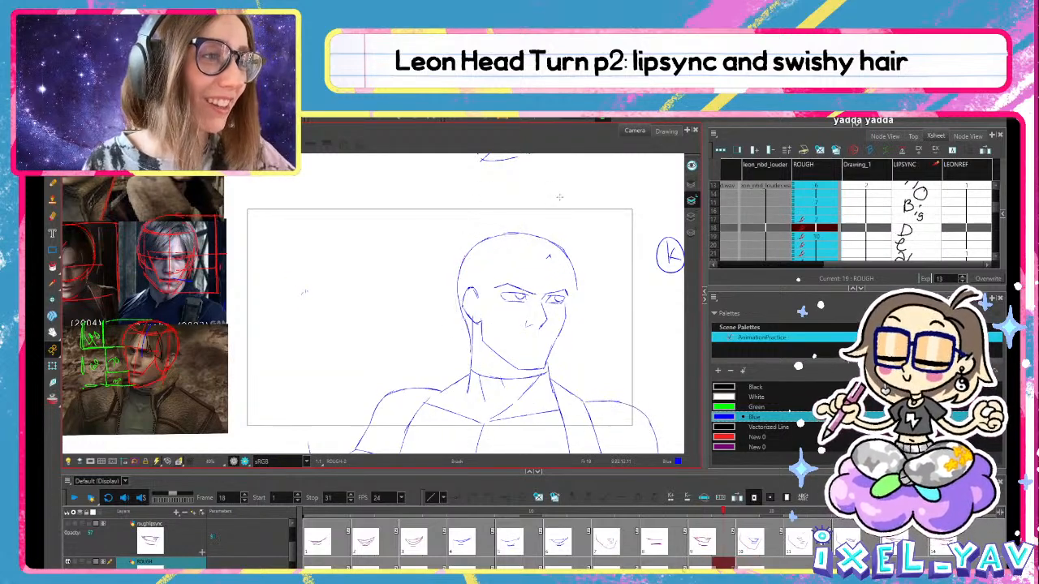
key("period")
key("period")
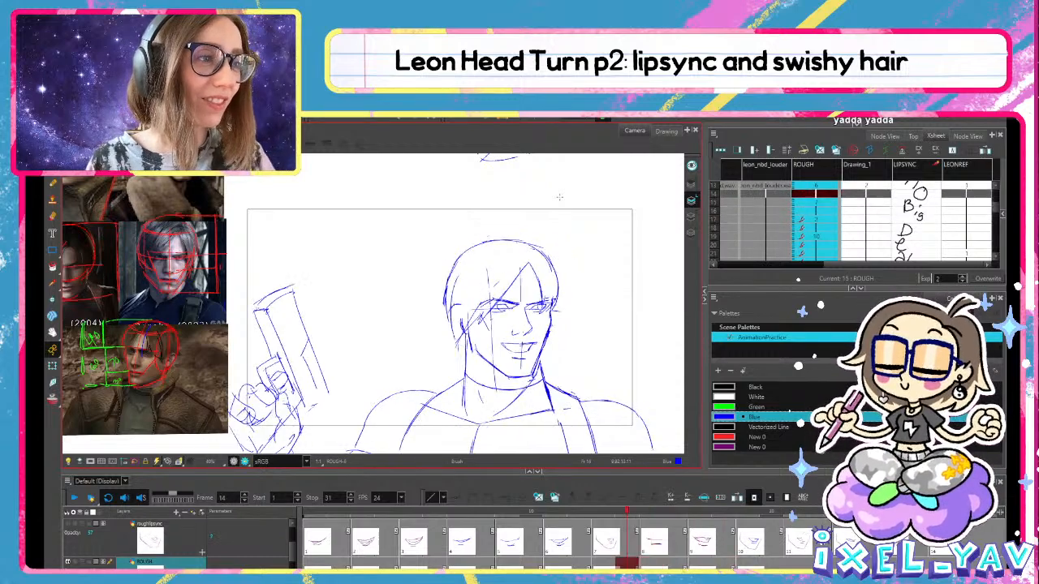
key("comma")
key("period")
key("period")
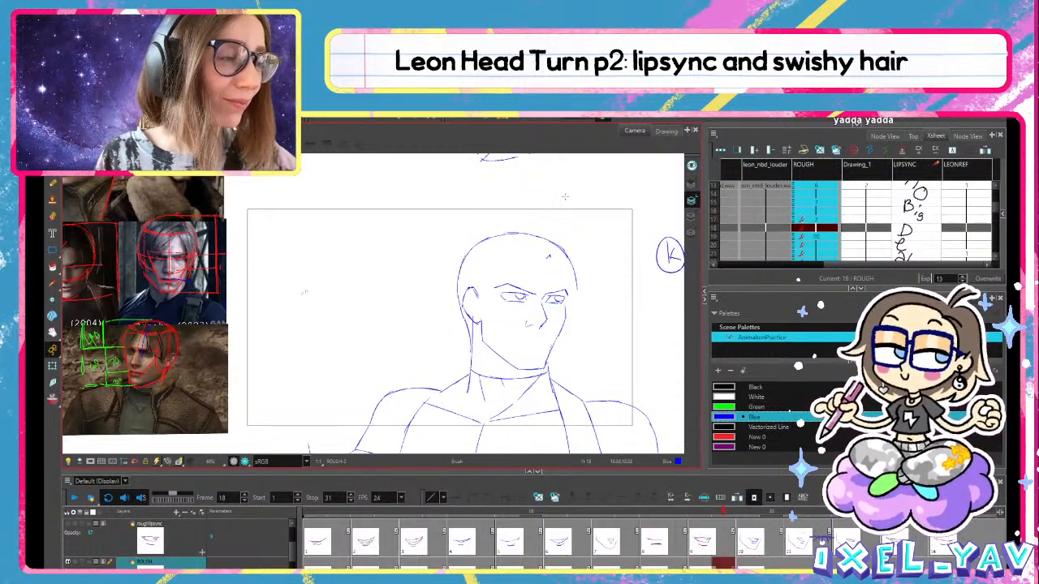
key("comma")
key("comma")
key("comma")
key("period")
key("period")
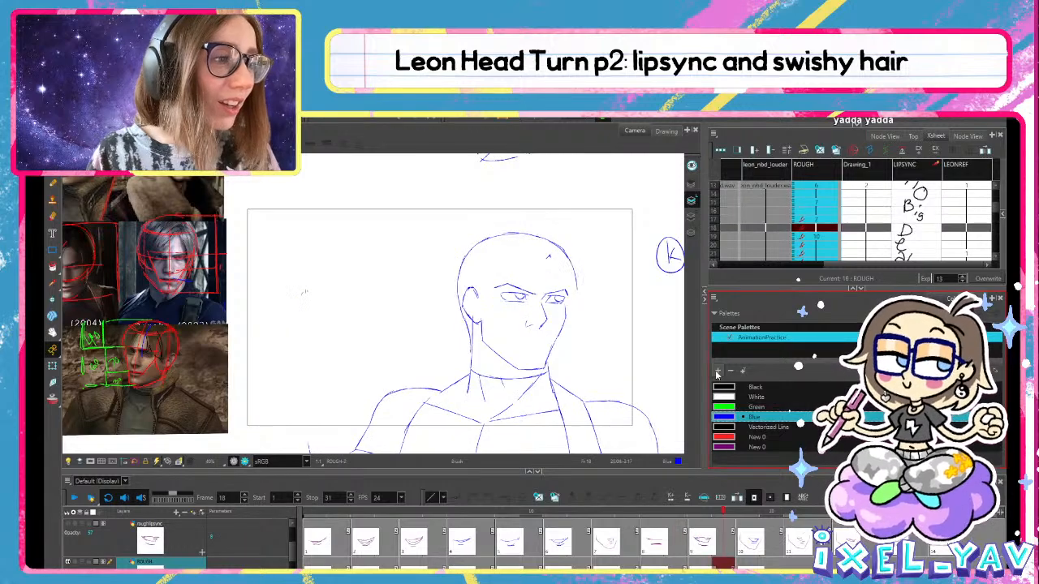
key("comma")
key("period")
key("comma")
key("period")
key("period")
key("period")
key("period")
key("period")
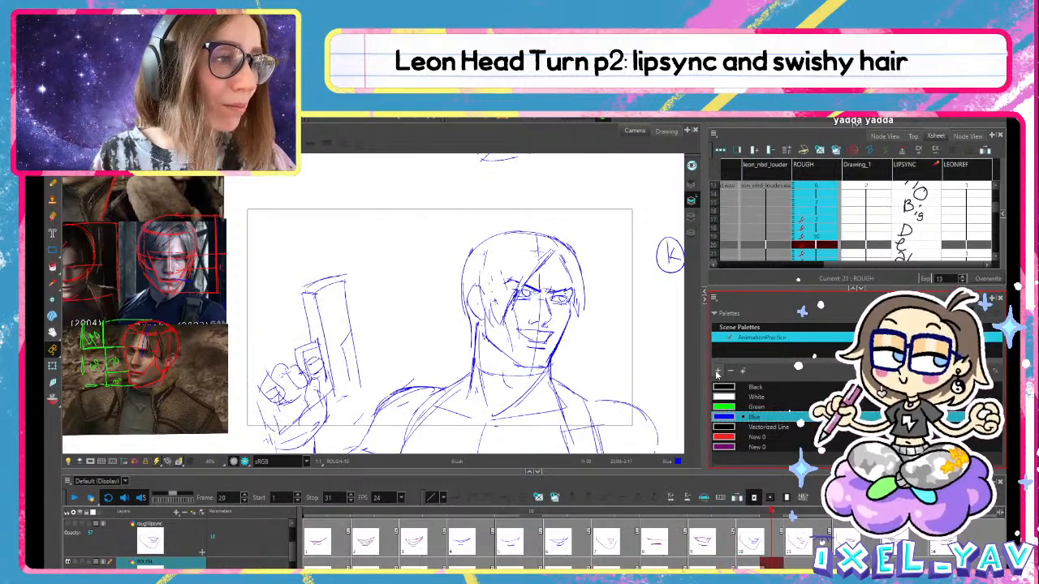
Delete the stray stroke beneath the far eye on the frame 17 ROUGH drawing after comparing it with frame 19
scroll(529, 297, "up", 3)
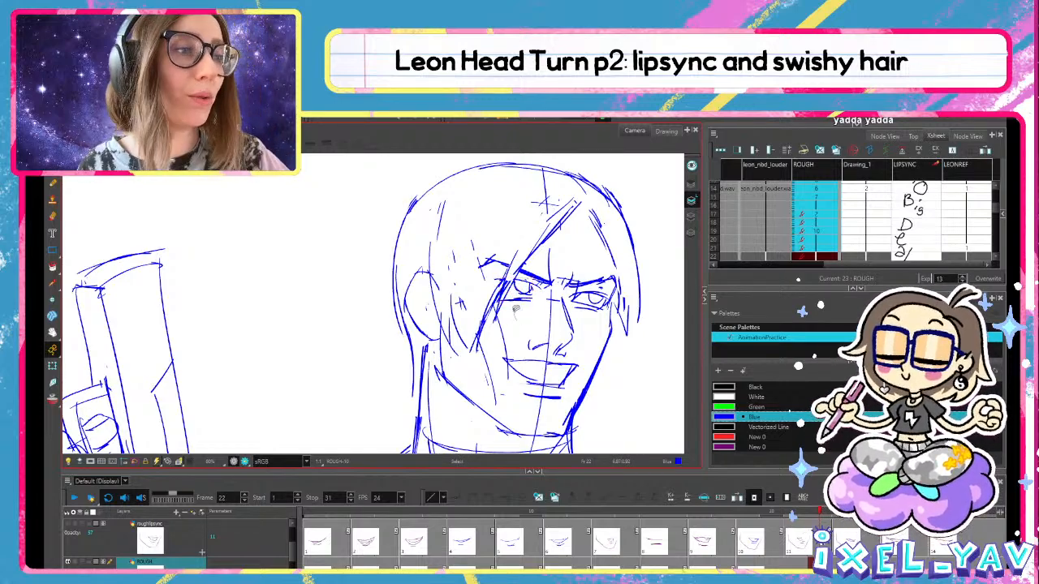
key("comma")
key("comma")
key("comma")
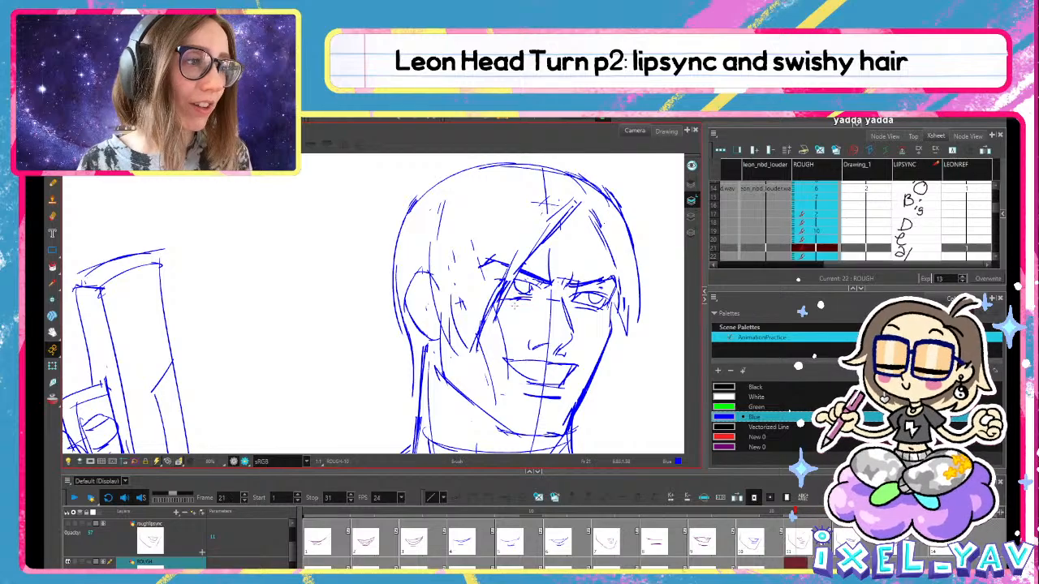
key("comma")
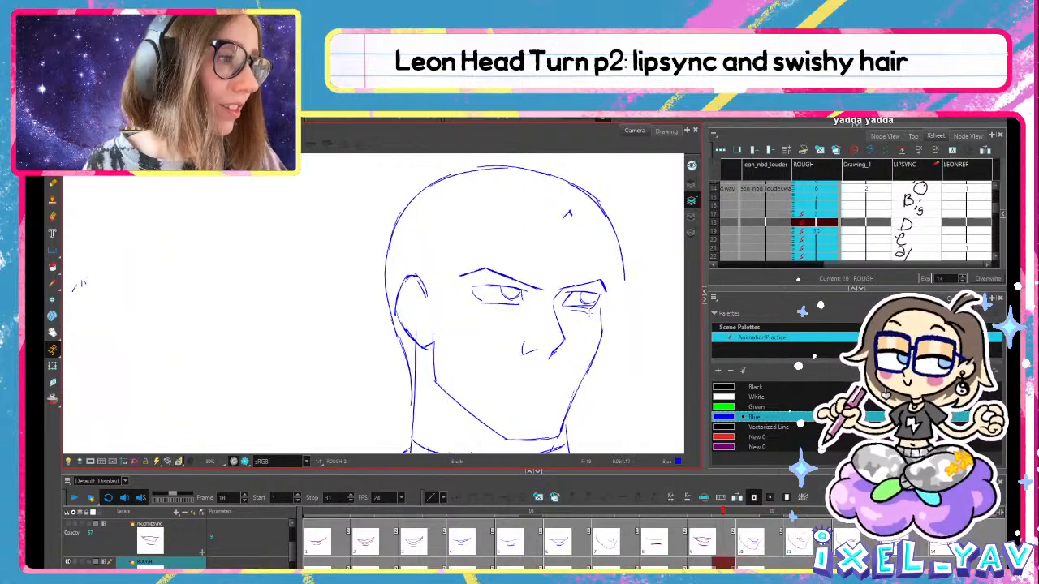
key("comma")
key("period")
key("period")
key("comma")
key("period")
key("comma")
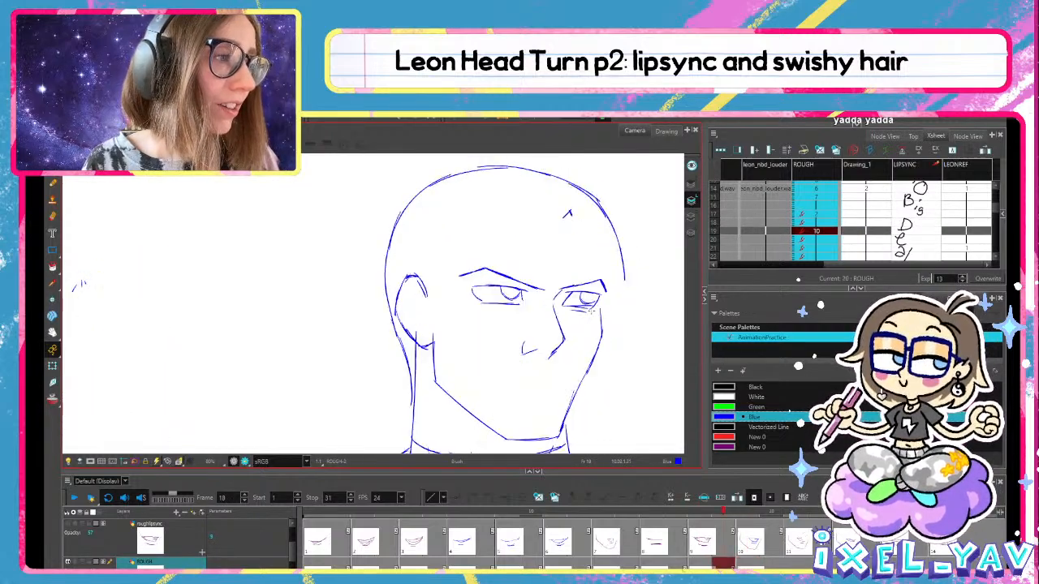
key("alt+s")
left_click(579, 313)
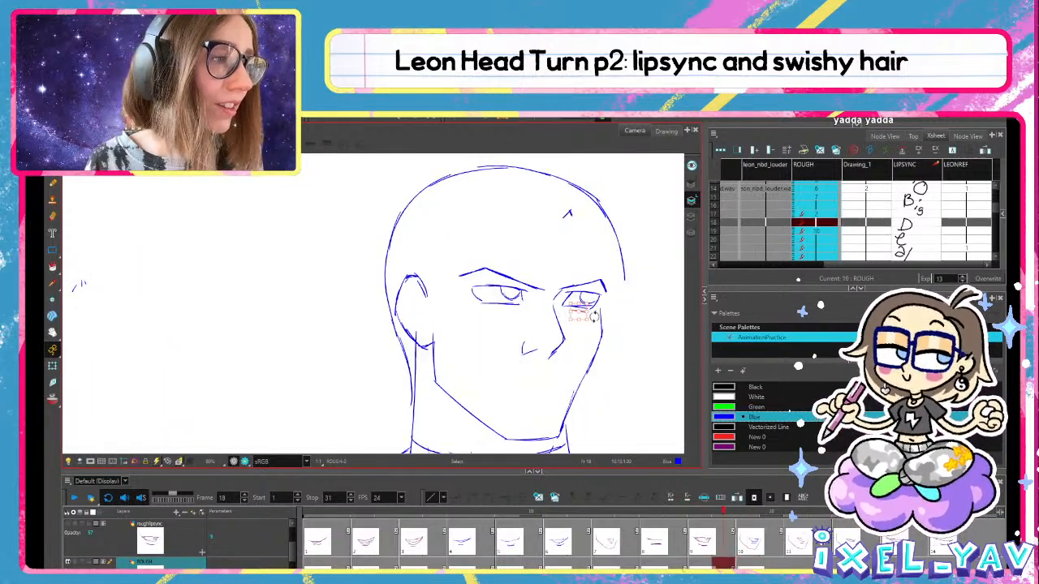
key("Delete")
key("alt+b")
Thicken the inner end of the near eyebrow and add a small crease between the brows on the frame 17 drawing
key("period")
key("comma")
key("period")
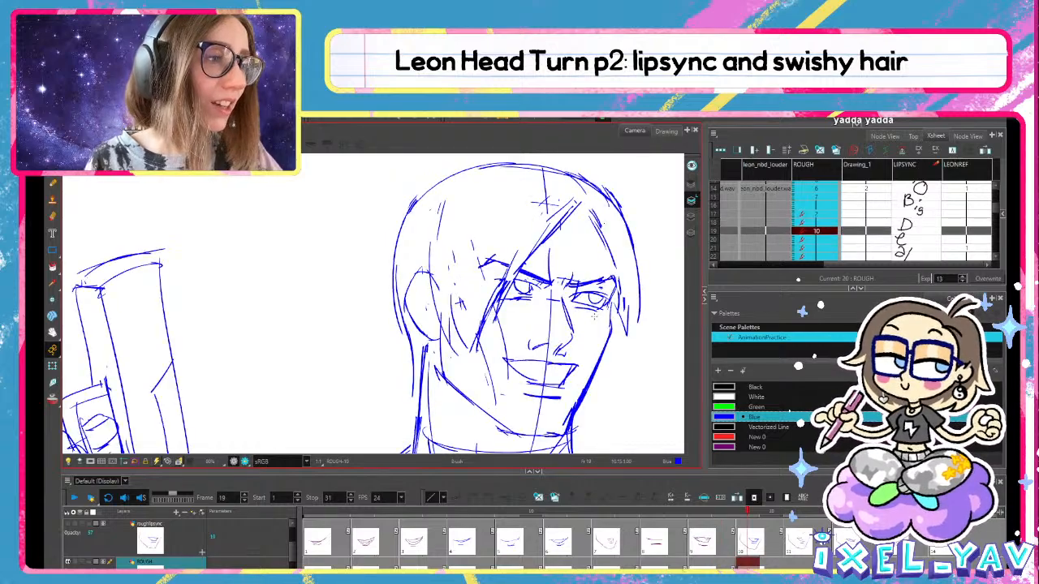
key("comma")
key("period")
key("comma")
key("period")
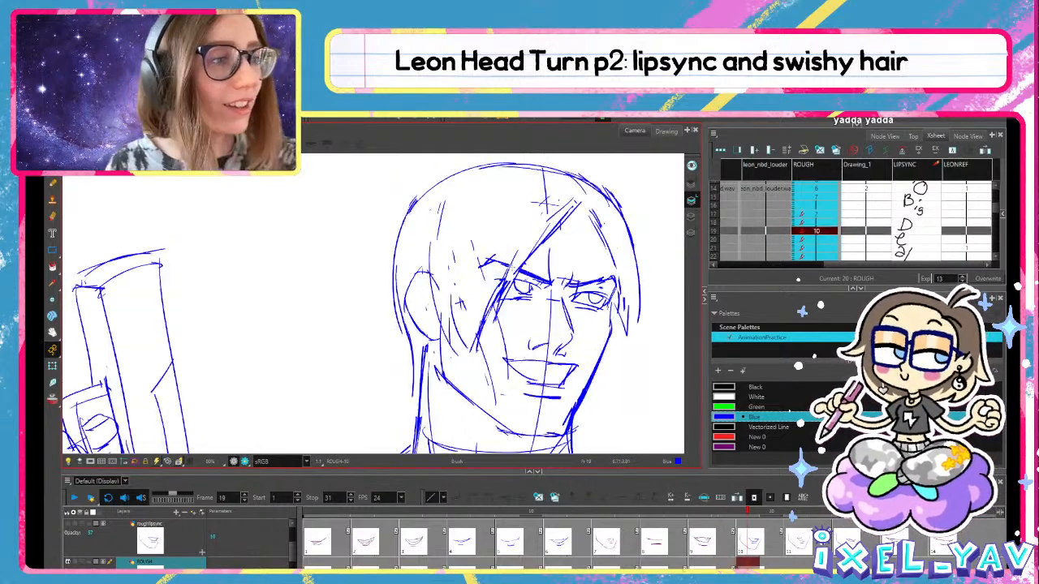
key("comma")
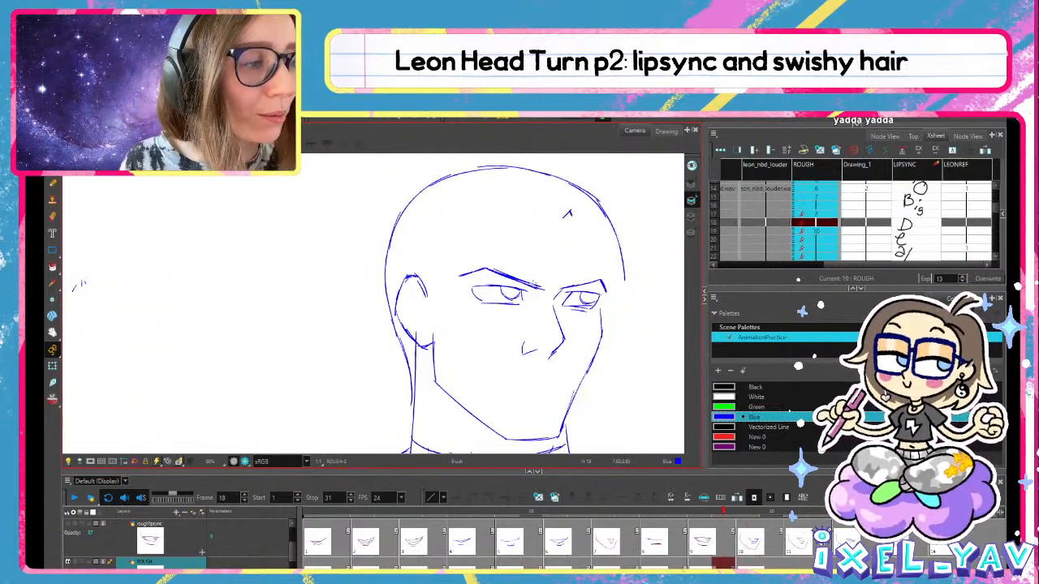
key("period")
key("comma")
key("period")
key("period")
key("period")
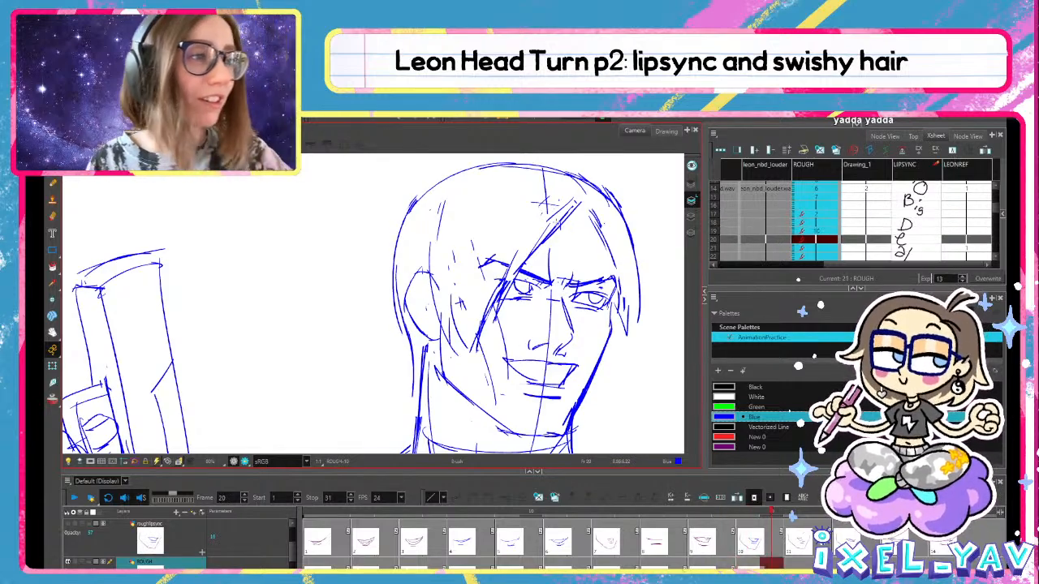
key("comma")
key("comma")
key("comma")
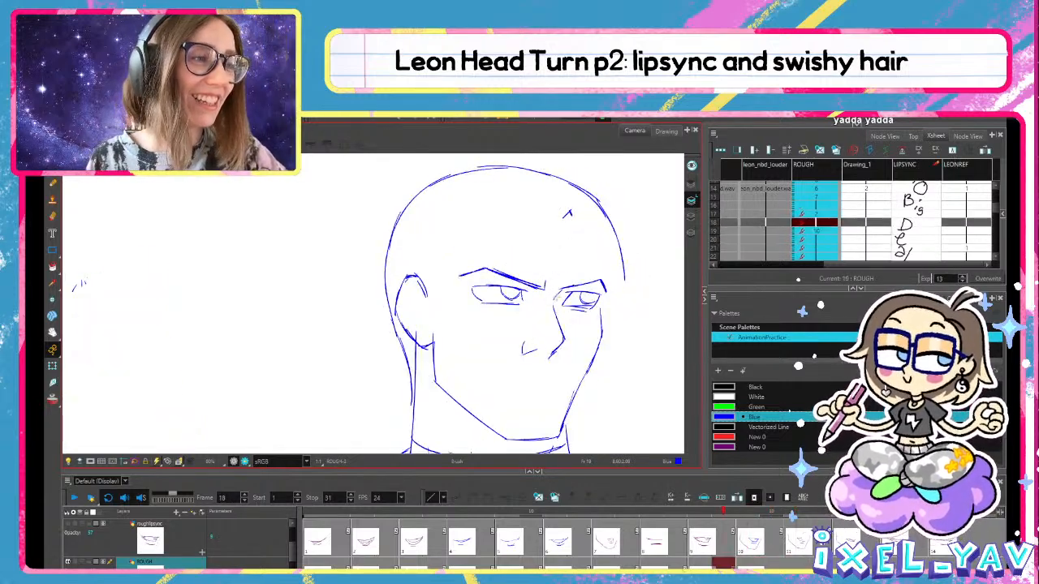
Flip between the frame 18 and 19 drawings to check the eyes, brows and nose up close and at a wider view
key("period")
key("comma")
key("period")
key("comma")
key("period")
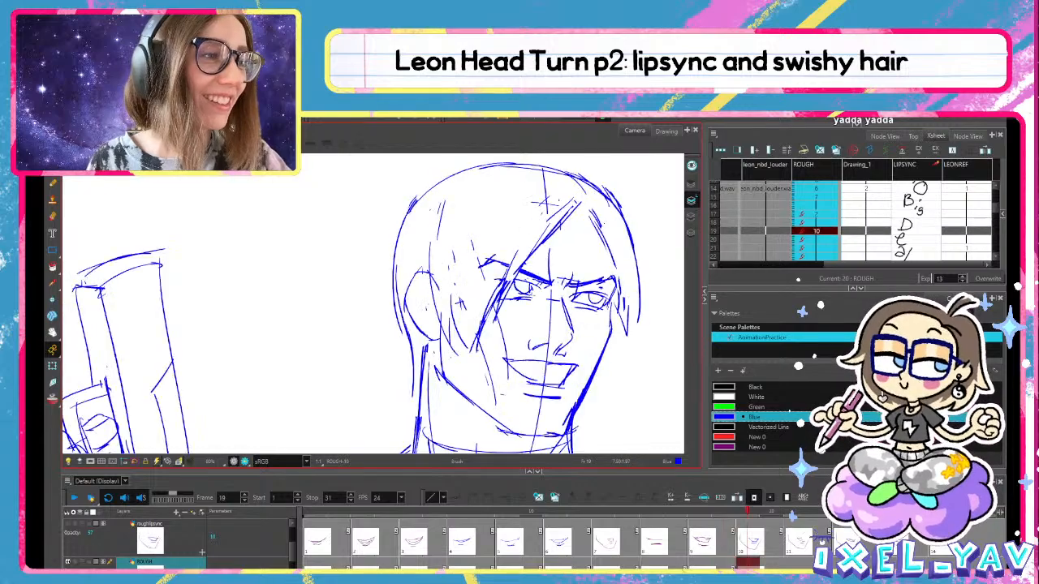
key("comma")
key("period")
key("comma")
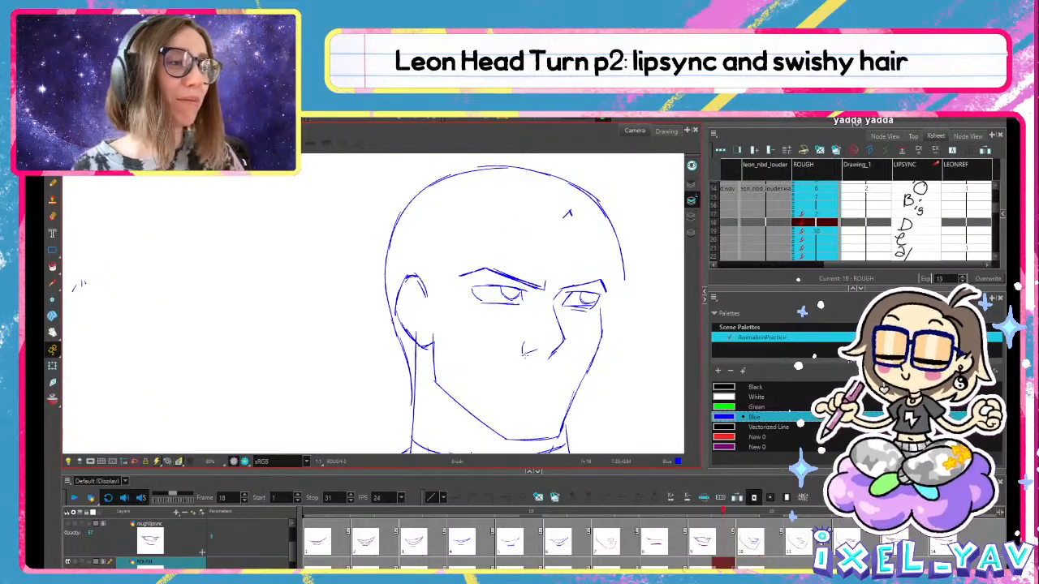
key("period")
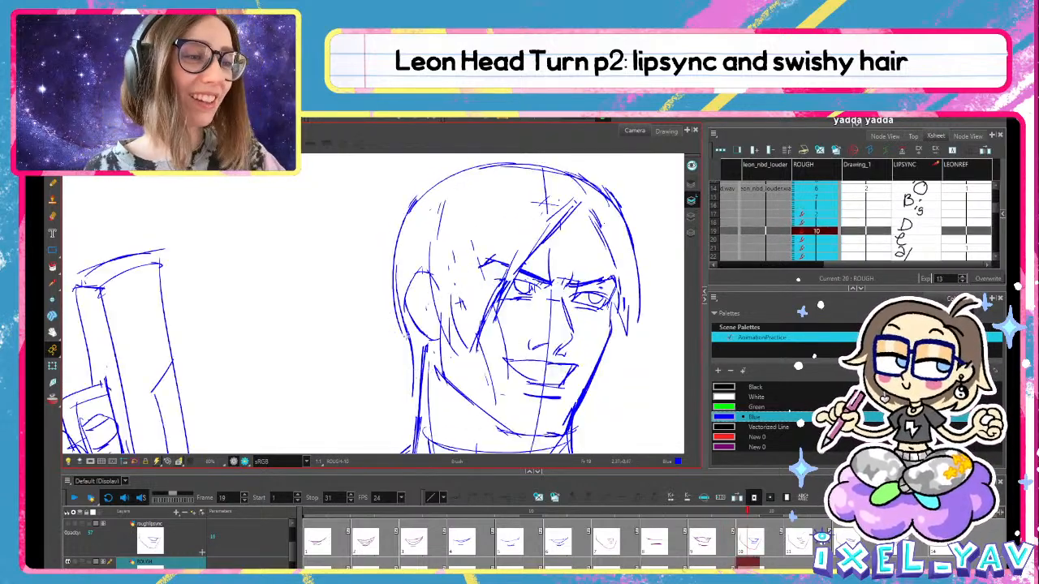
key("1")
left_click_drag(531, 353, 484, 378)
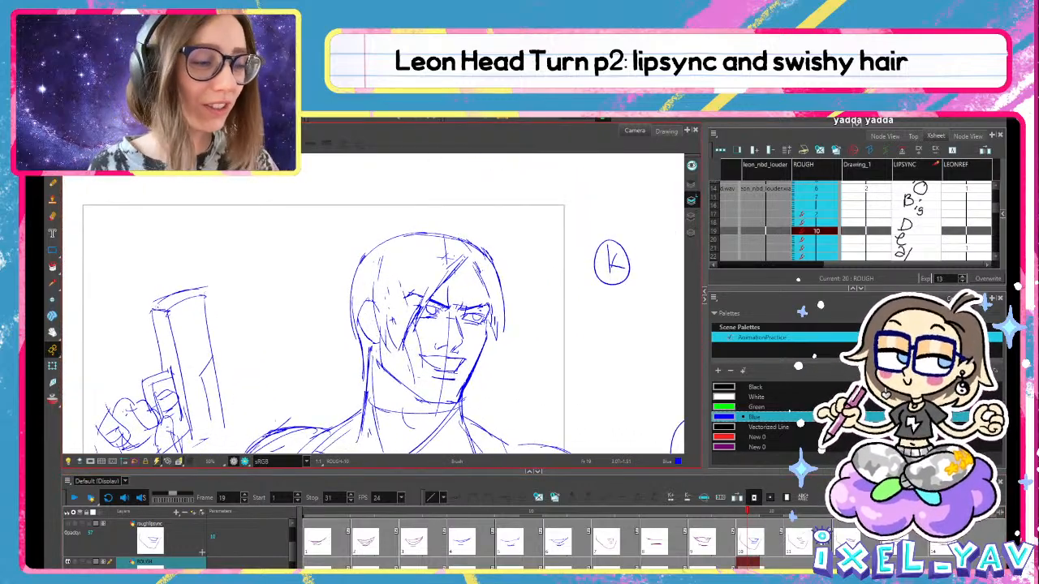
key("comma")
key("period")
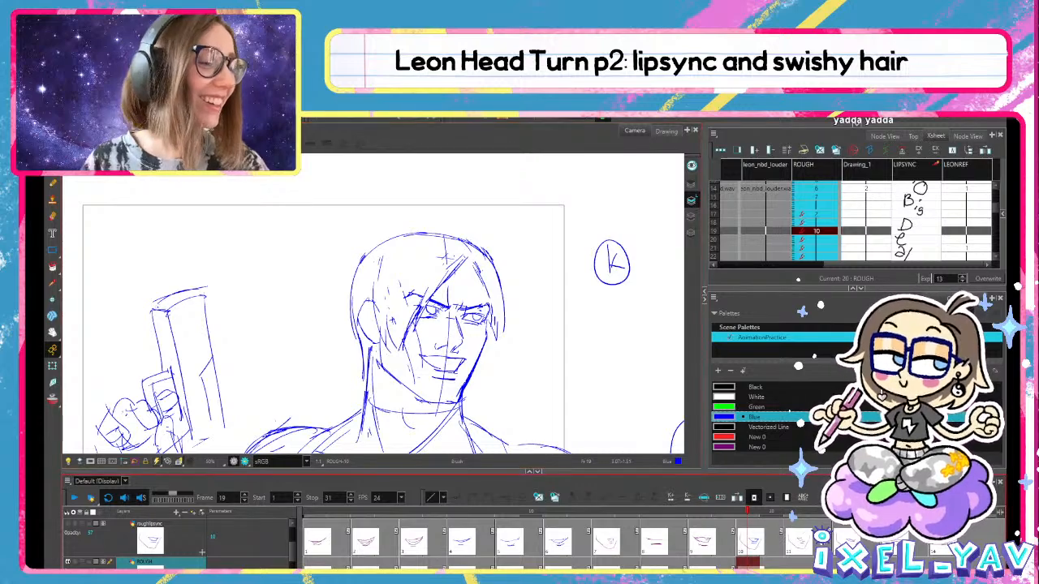
key("comma")
key("period")
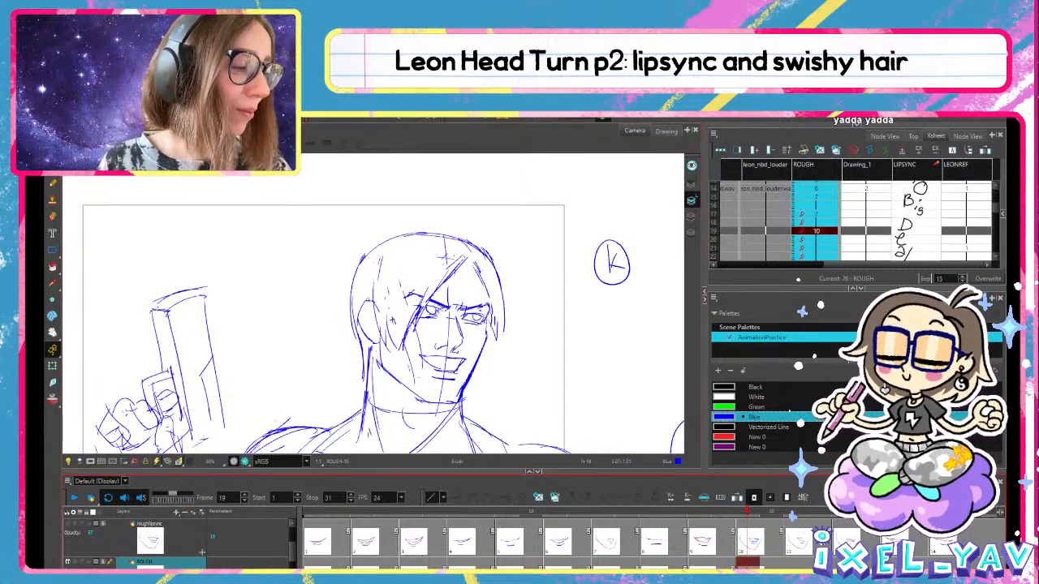
Try adding a separate ROUGH drawing at frame 21, and undo it
key("period")
key("period")
key("comma")
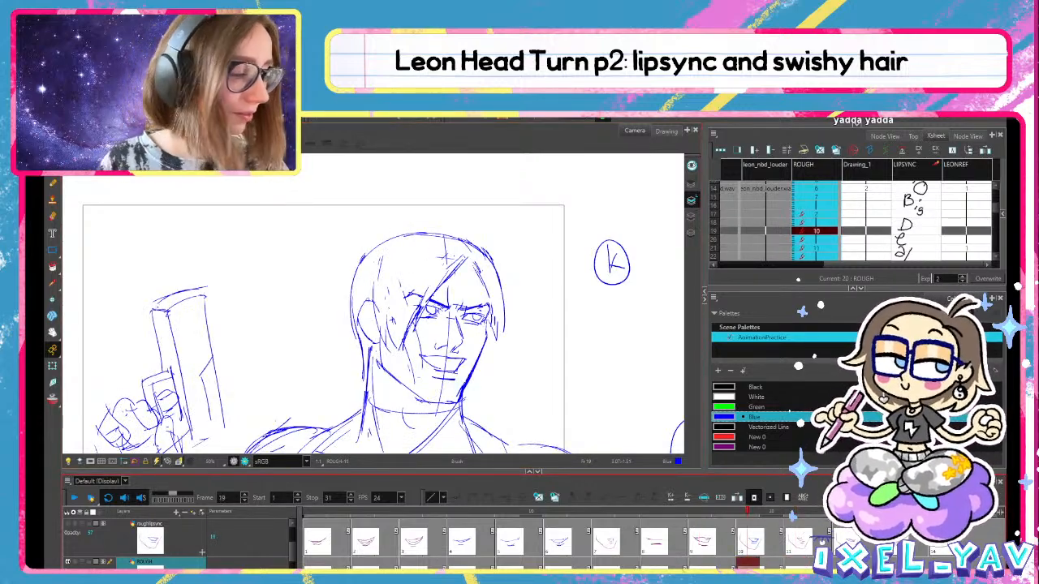
key("comma")
key("ctrl+z")
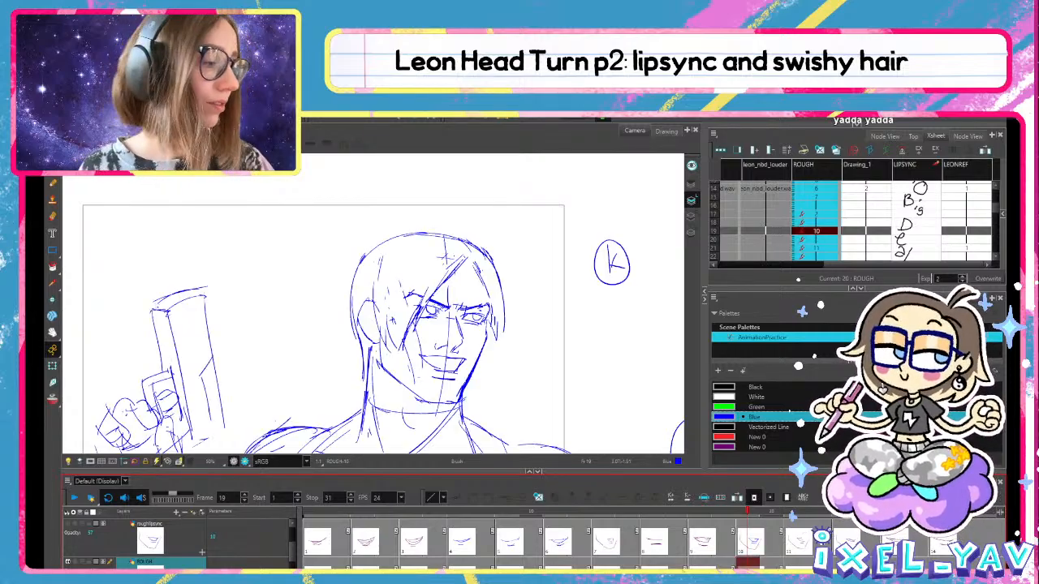
Try carrying the raised gun, hand and forearm strokes from the frame 19 ROUGH drawing over to frame 17
key("1")
key("1")
left_click_drag(599, 403, 567, 307)
key("comma")
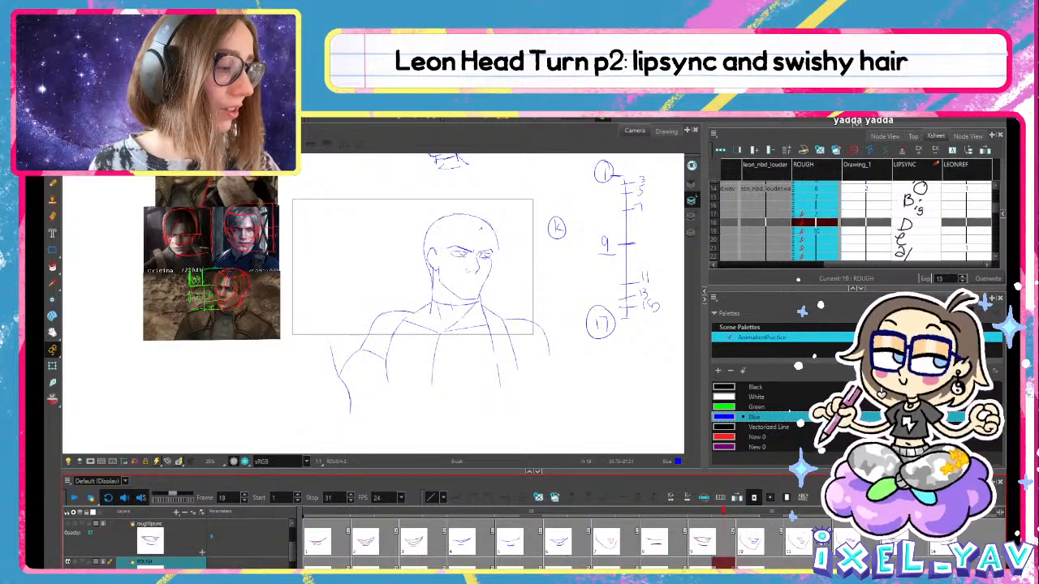
key("period")
key("alt+s")
mouse_move(328, 412)
left_mouse_down()
mouse_move(320, 356)
mouse_move(373, 224)
mouse_move(339, 445)
mouse_move(329, 412)
left_mouse_up()
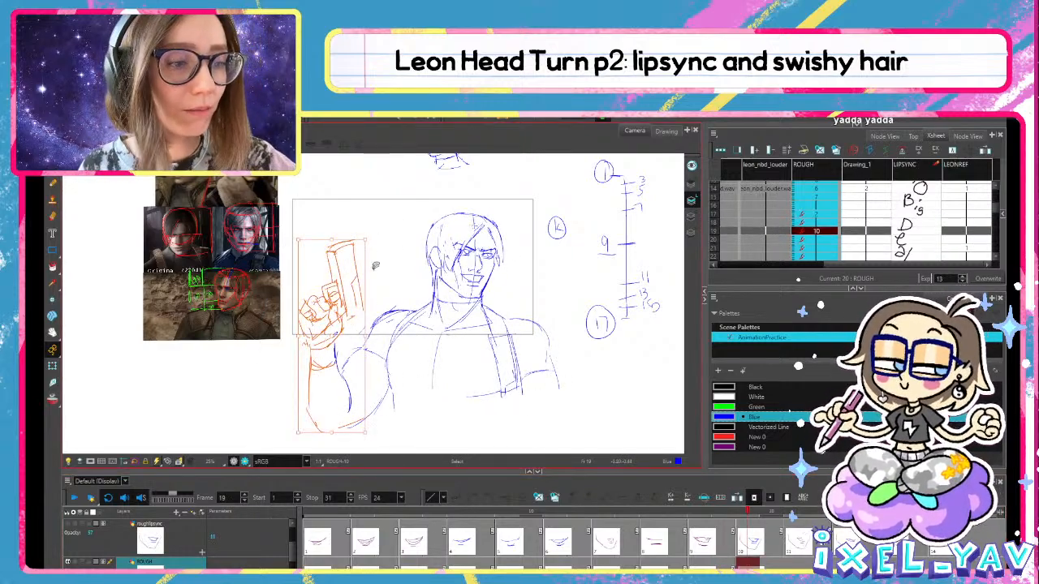
left_click(392, 241)
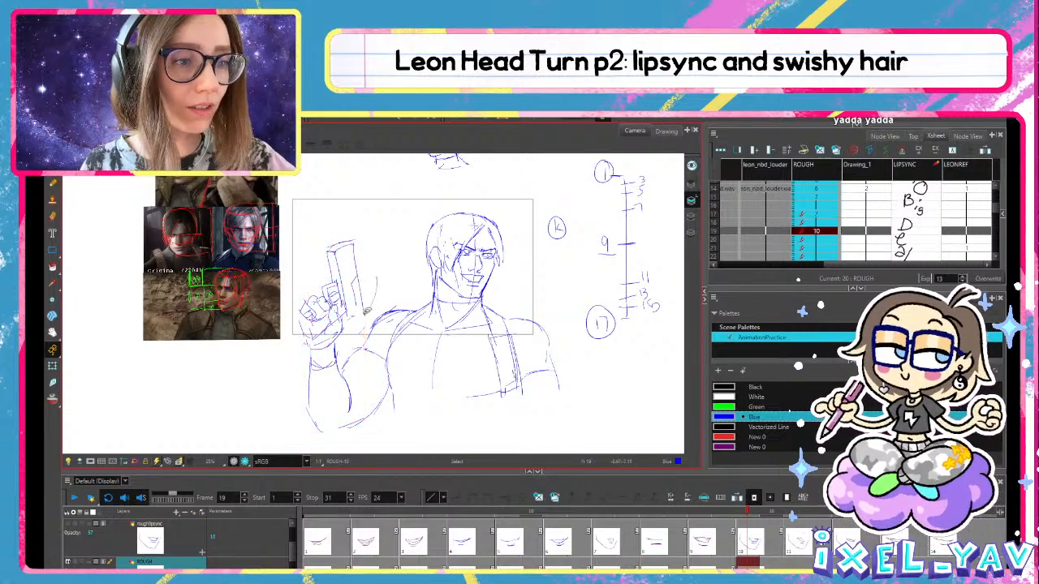
left_click_drag(323, 453, 377, 231)
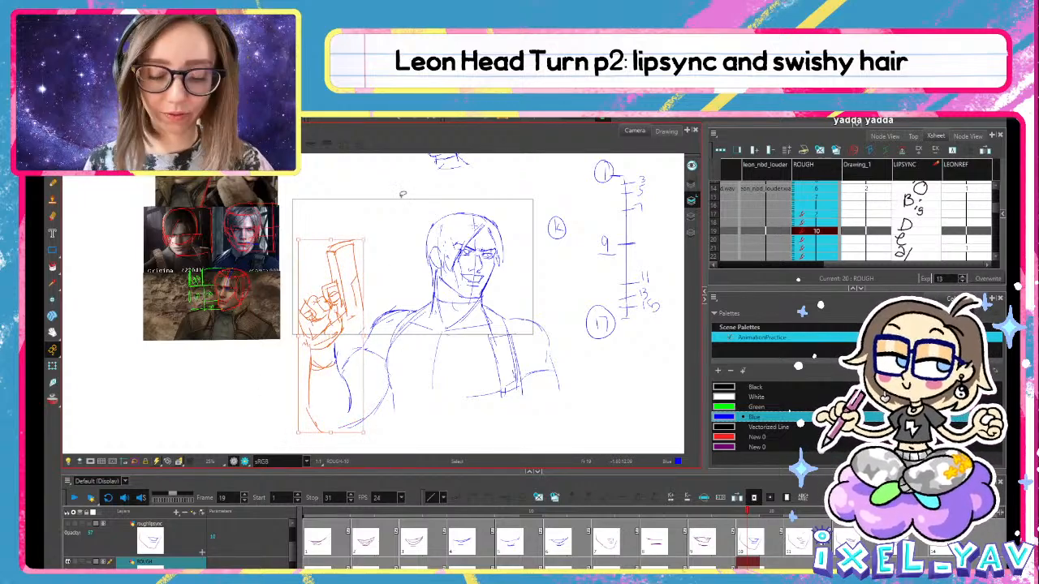
key("alt+b")
key("f")
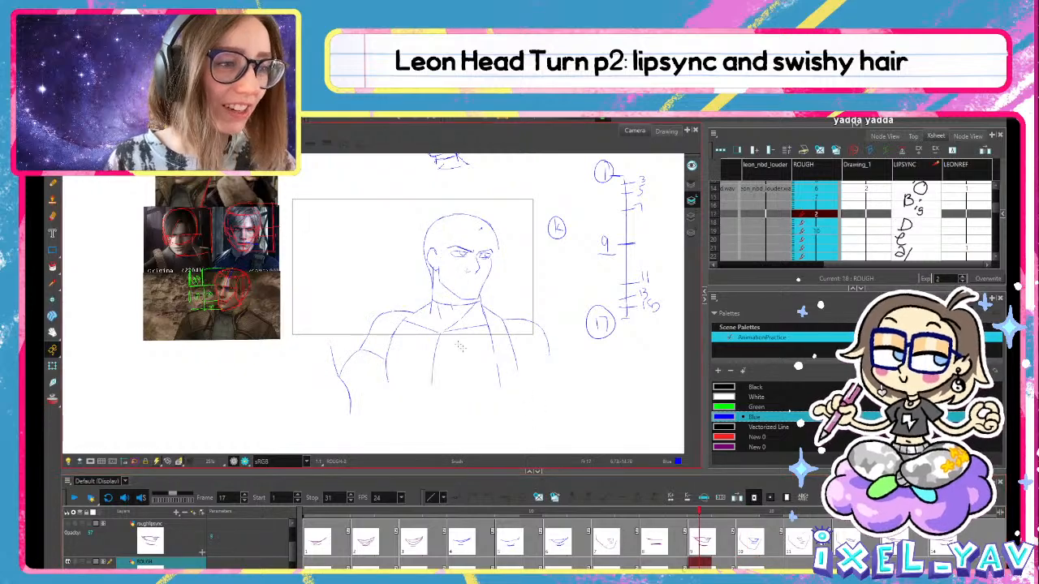
key("g")
key("g")
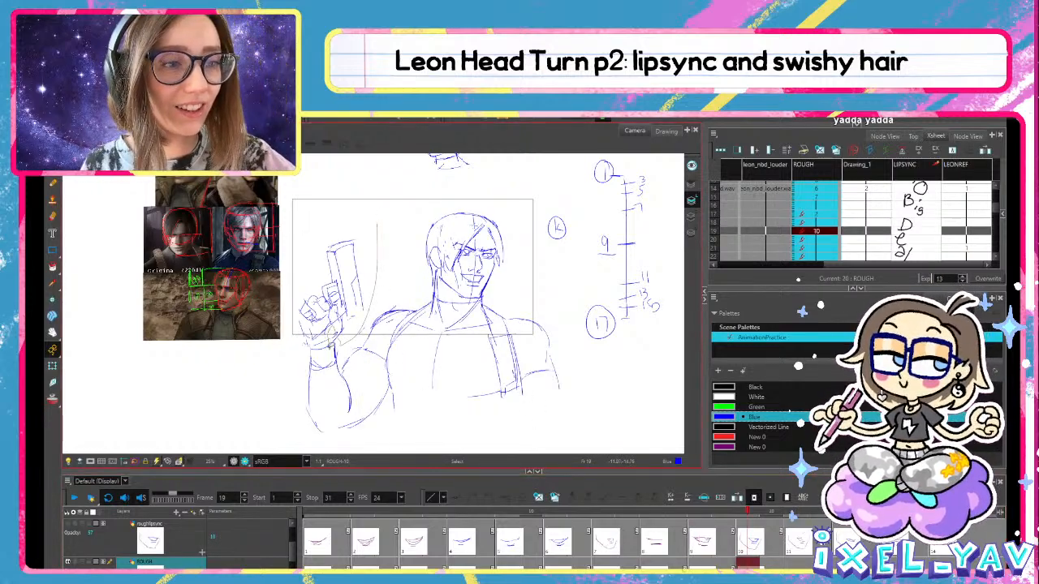
Reselect the gun, hand and forearm on frame 19 and compare them with frame 17 using onion skin
left_click_drag(329, 349, 323, 348)
left_click_drag(379, 240, 353, 324)
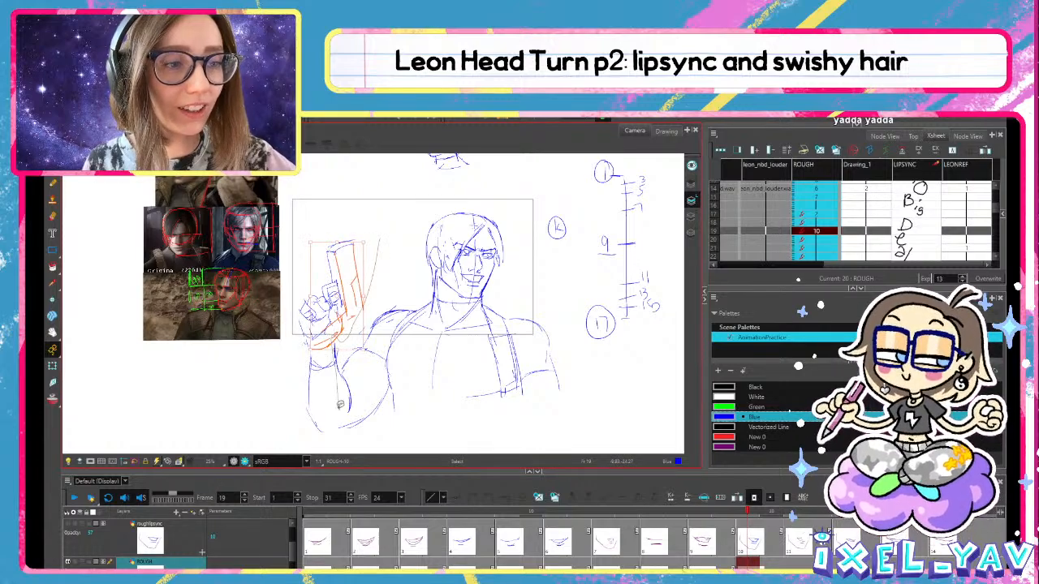
left_click_drag(340, 403, 301, 436)
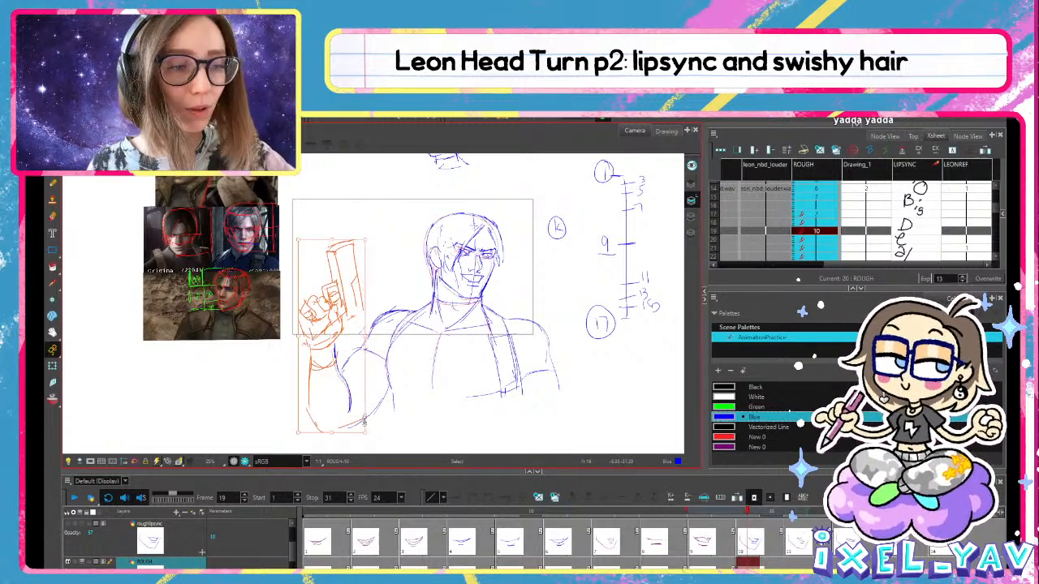
mouse_move(364, 420)
left_mouse_down()
mouse_move(352, 422)
mouse_move(358, 415)
left_mouse_up()
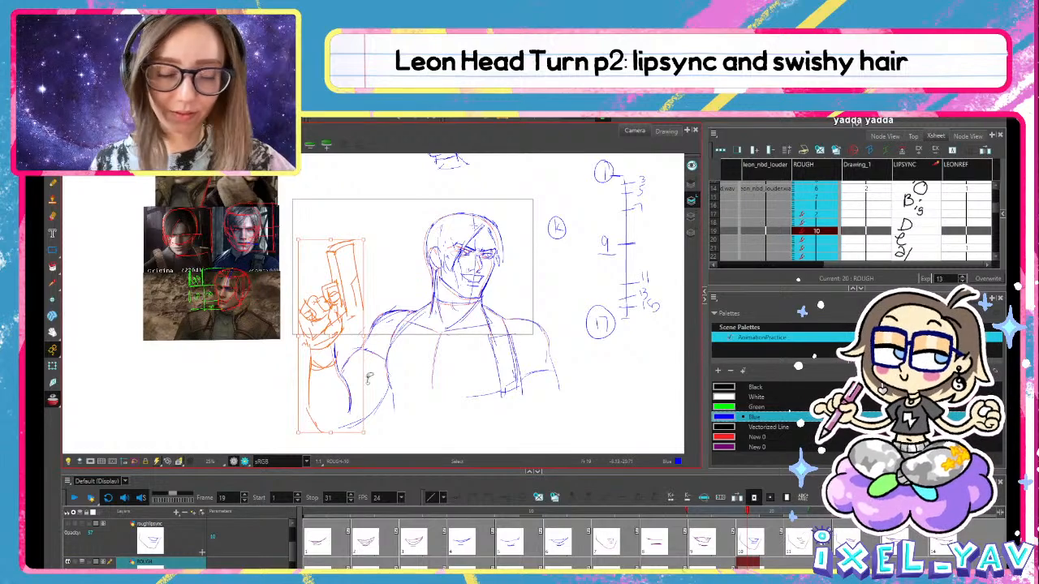
key("f")
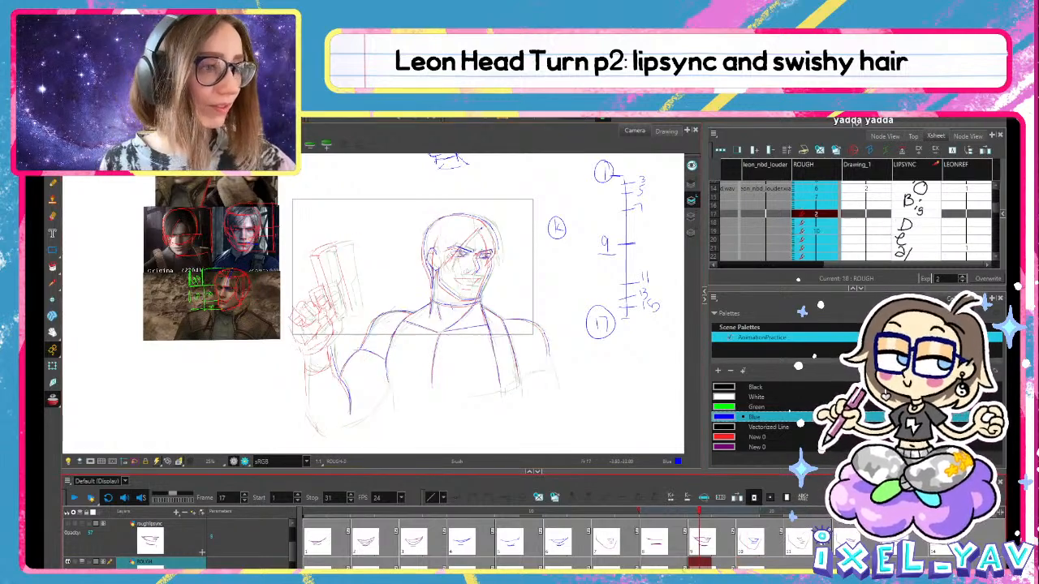
key("alt+b")
key("g")
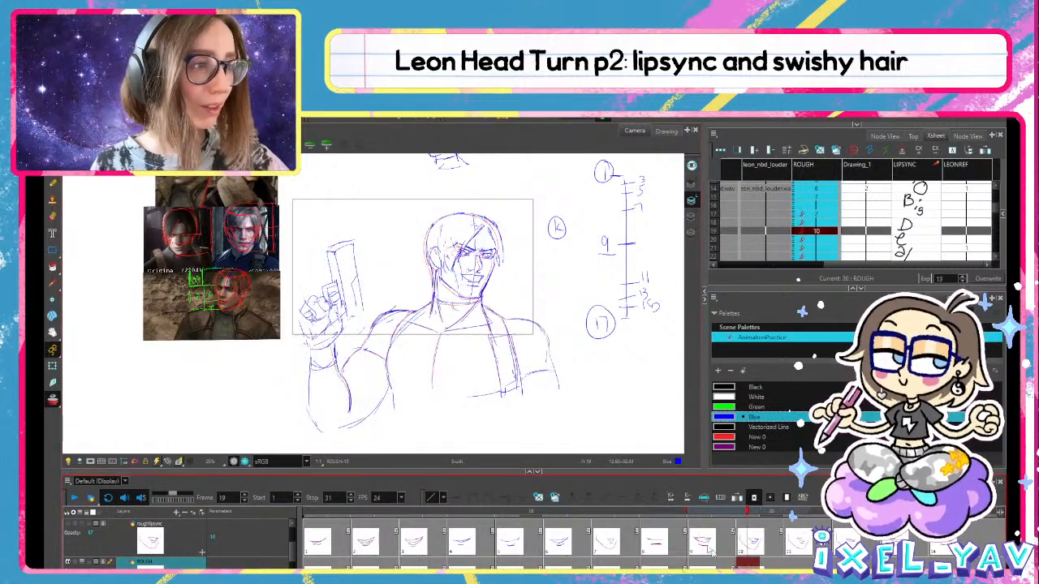
Copy the gun, hand and forearm strokes from frame 19 and paste them into the frame 17 ROUGH drawing
mouse_move(385, 238)
left_mouse_down()
mouse_move(365, 306)
mouse_move(343, 225)
mouse_move(383, 240)
left_mouse_up()
key("alt+b")
left_click(54, 400)
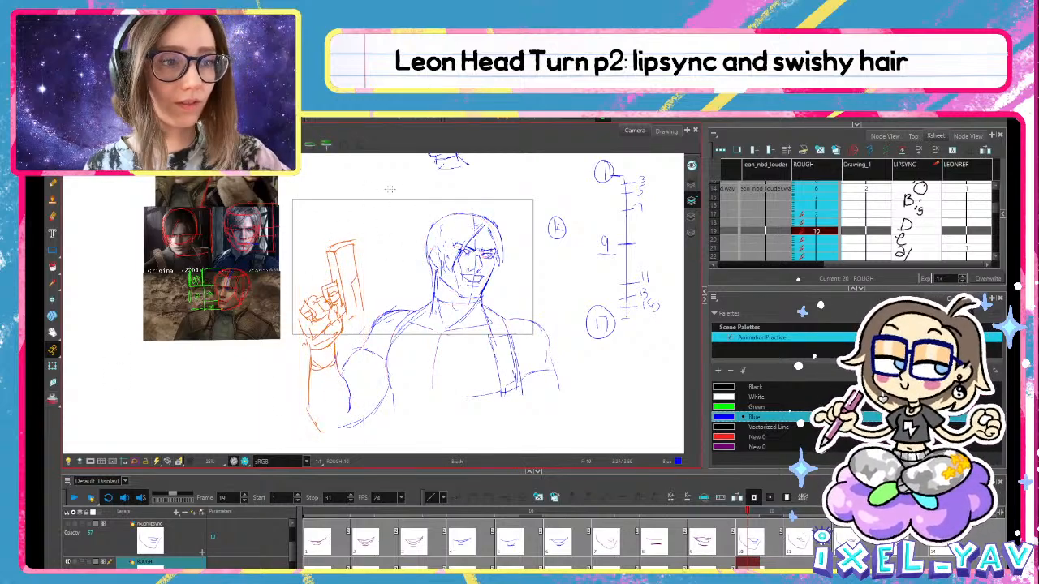
key("alt+s")
key("alt+b")
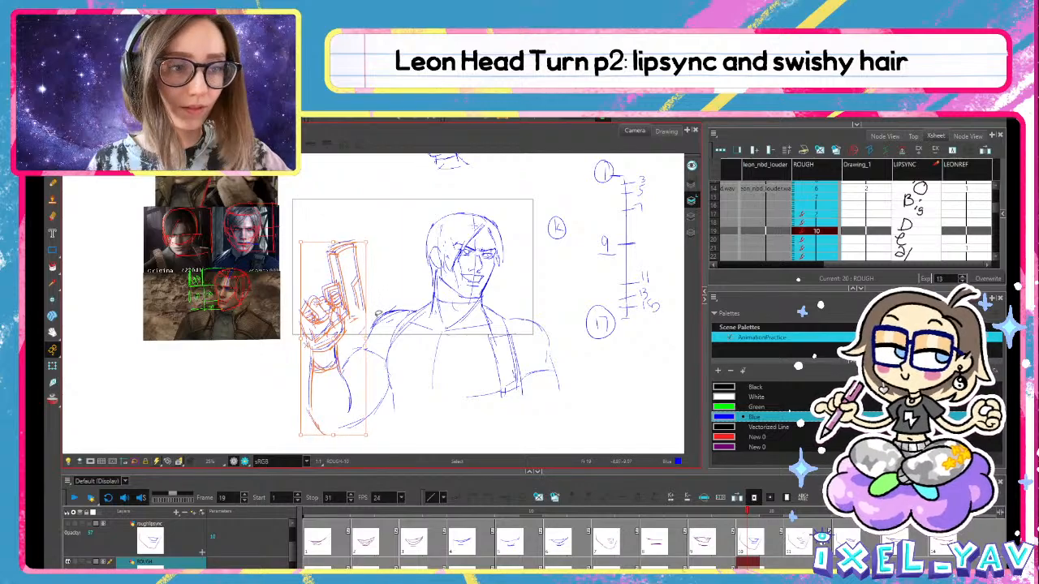
key("alt+b")
left_click(699, 562)
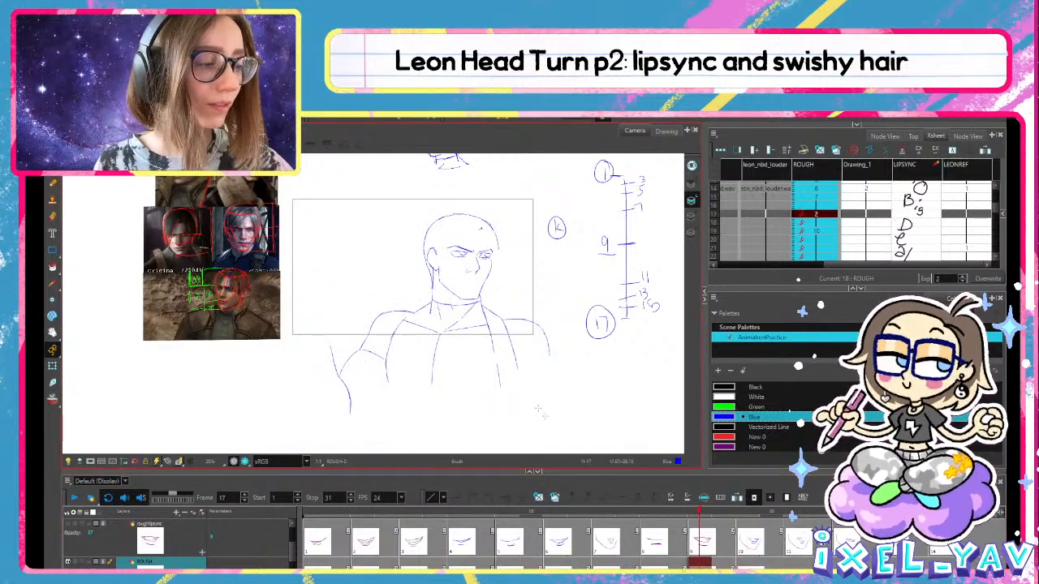
key("ctrl+v")
Shift the pasted gun arm on frame 17 slightly left of the frame 19 arm using onion skin, and save the scene
left_click(55, 399)
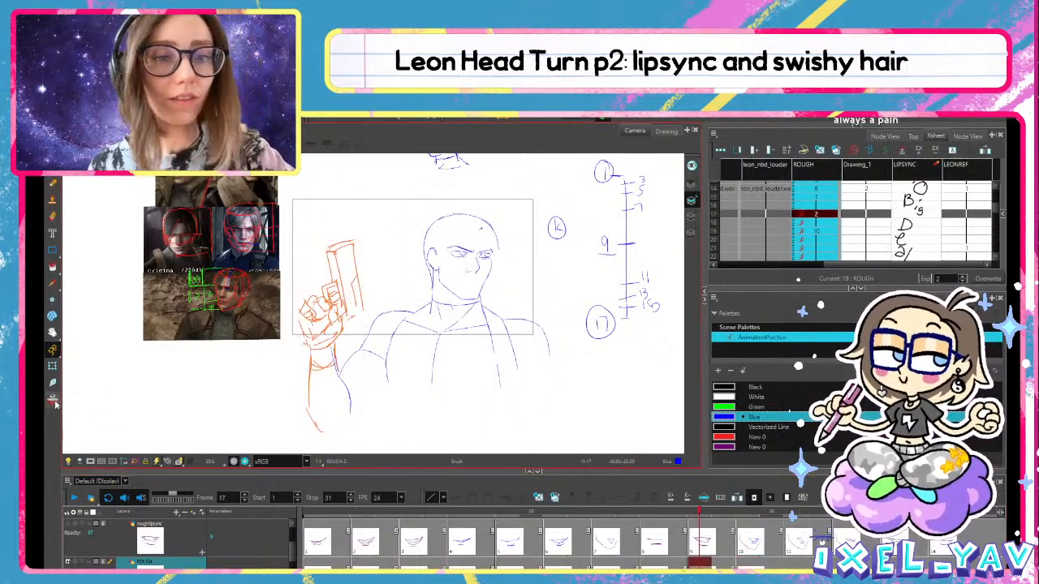
scroll(333, 246, "up", 1)
left_click_drag(369, 338, 373, 268)
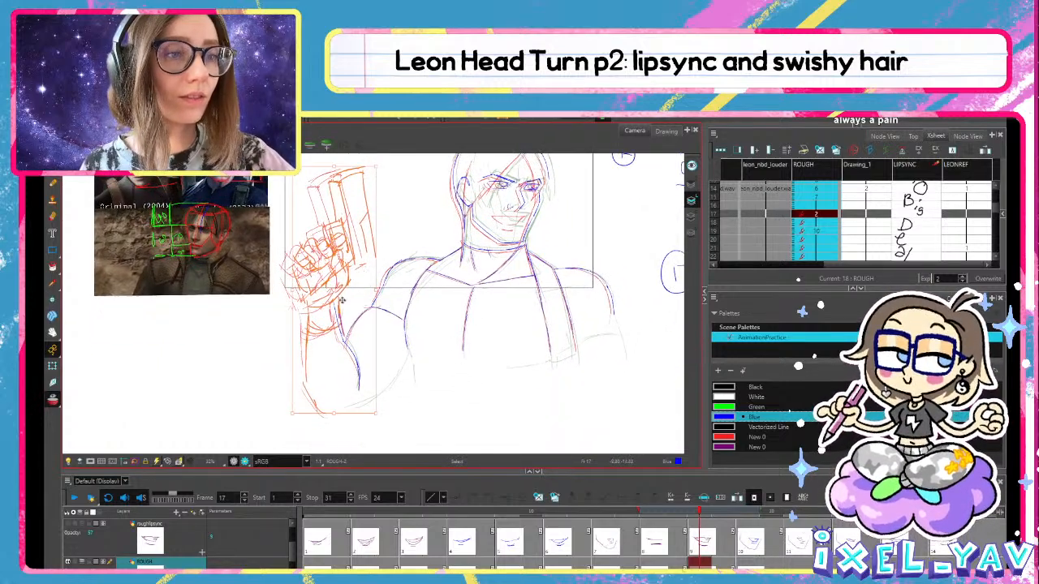
key("alt+s")
mouse_move(378, 159)
left_mouse_down()
mouse_move(391, 180)
mouse_move(372, 169)
left_mouse_up()
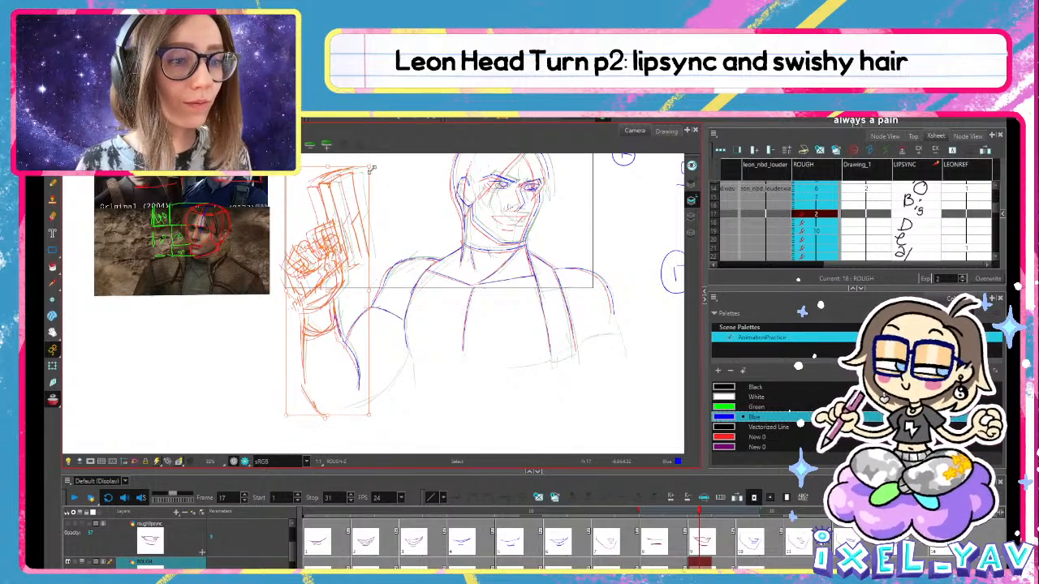
key("alt+b")
key("ctrl+s")
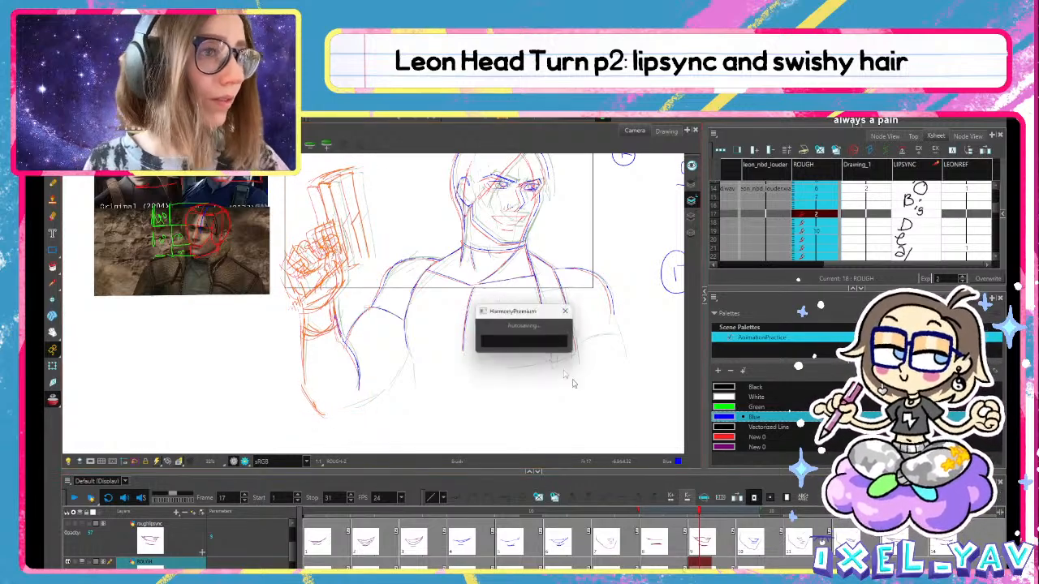
Play the head turn back, then return to frame 18 and hide the onion skin
left_click(85, 500)
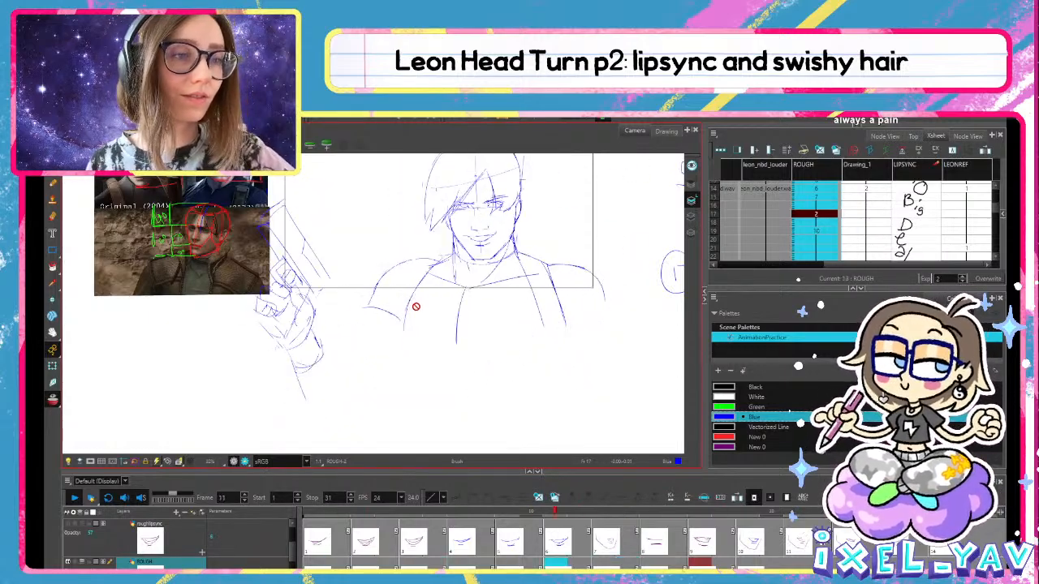
left_click(726, 513)
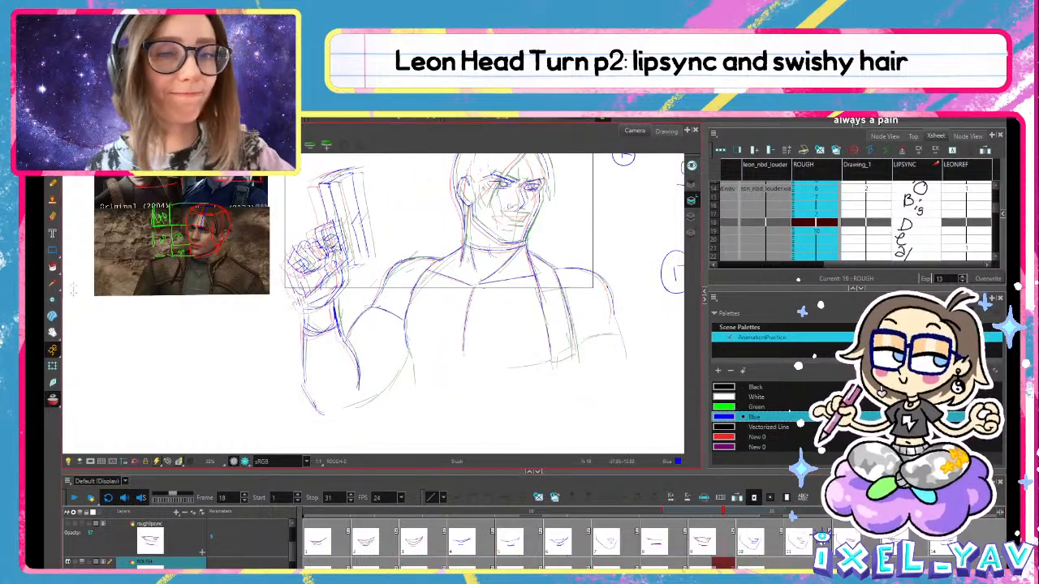
left_click(52, 399)
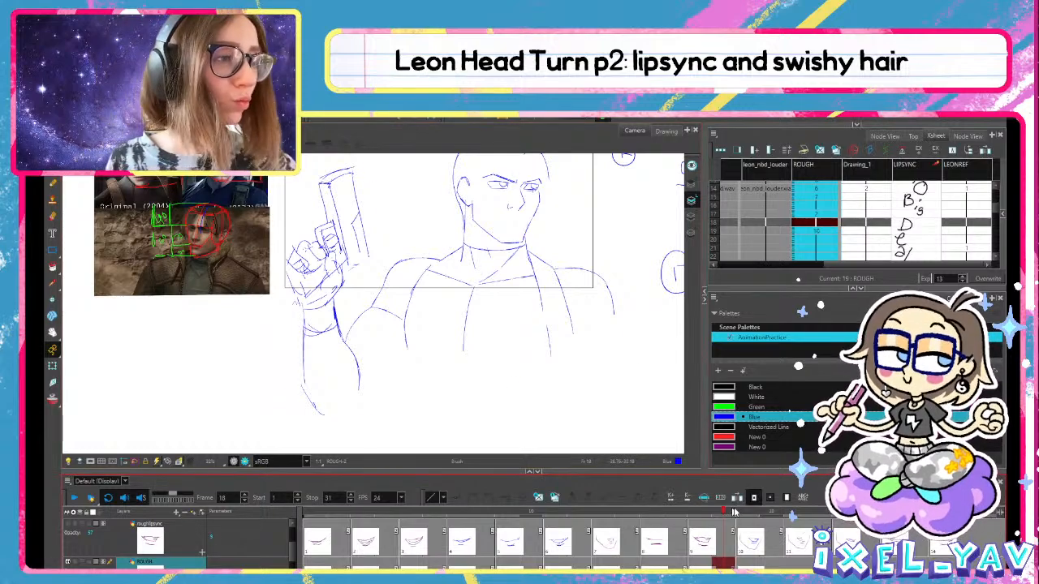
mouse_move(735, 513)
left_mouse_down()
mouse_move(700, 517)
mouse_move(734, 516)
mouse_move(721, 516)
left_mouse_up()
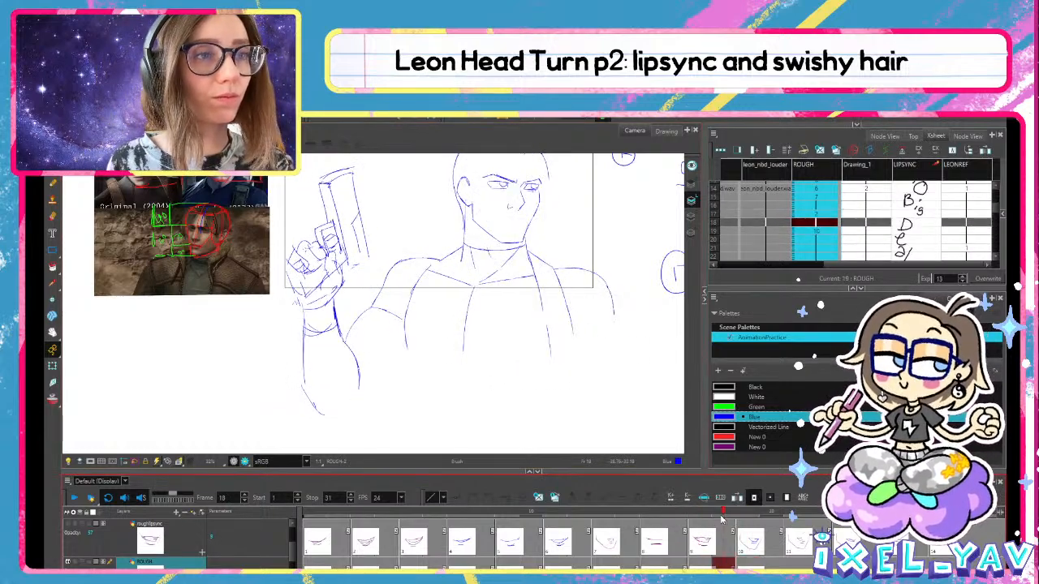
Select the gun, hand and forearm strokes at frame 18 and scrub the neighbouring frames to compare the arm
key("alt+s")
mouse_move(337, 294)
left_mouse_down()
mouse_move(336, 396)
mouse_move(394, 209)
left_mouse_up()
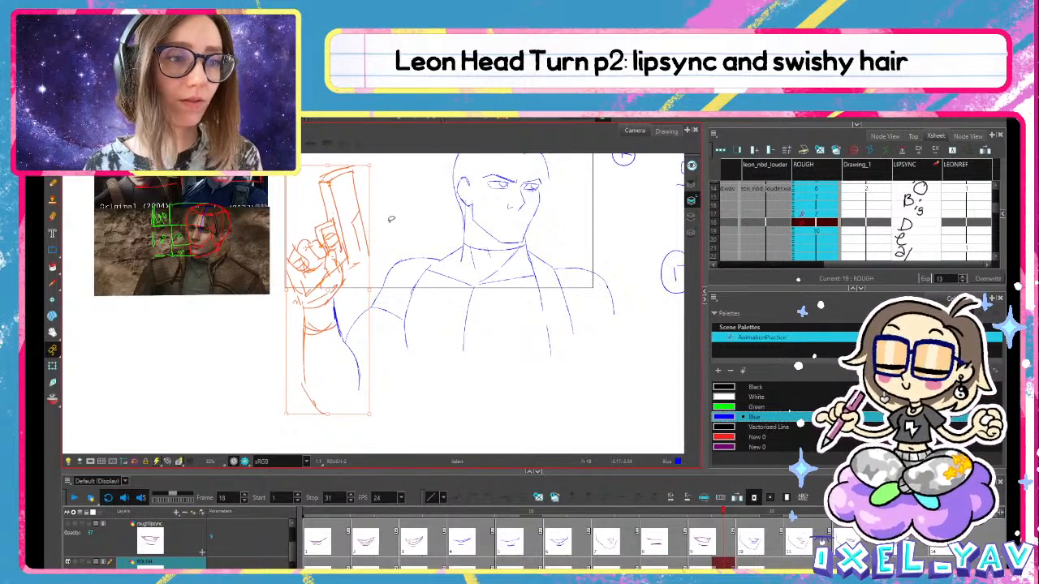
key("alt+b")
mouse_move(745, 513)
left_mouse_down()
mouse_move(644, 524)
mouse_move(771, 513)
mouse_move(677, 513)
left_mouse_up()
left_click(722, 513)
key("alt+s")
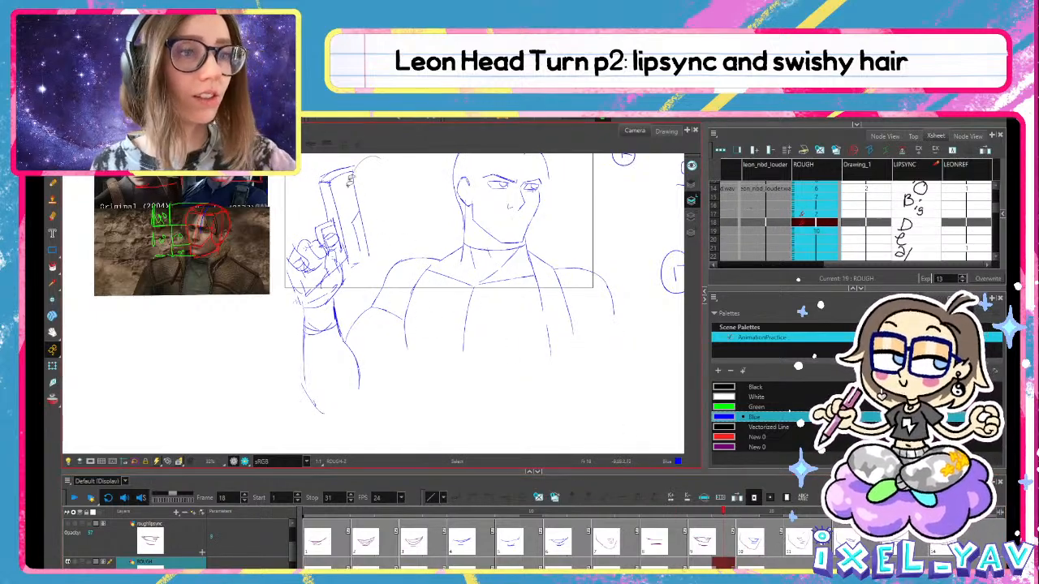
left_click(360, 205)
mouse_move(385, 182)
left_mouse_down()
mouse_move(335, 292)
mouse_move(294, 425)
mouse_move(365, 131)
left_mouse_up()
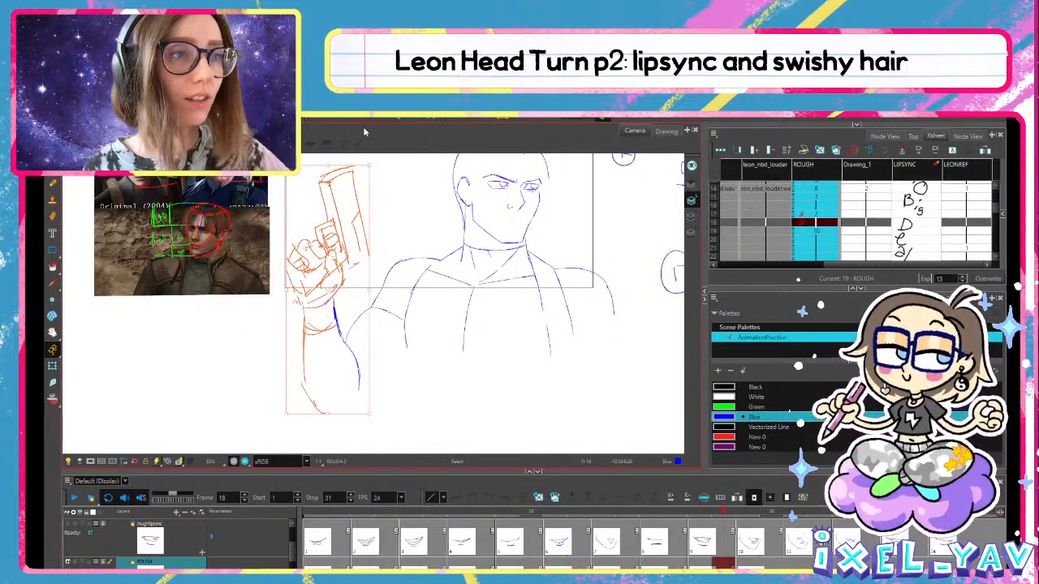
Duplicate the held ROUGH pose as a separate drawing at frame 21 and return to frame 19
left_click_drag(723, 513, 795, 512)
key("alt+shift+d")
key("f")
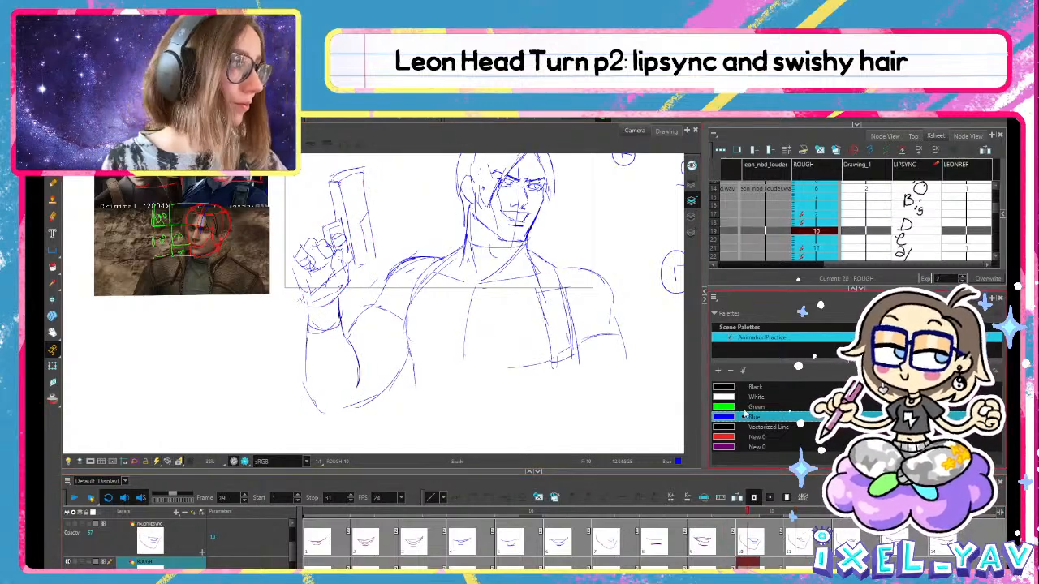
Scrub back to frame 8 and play the head turn to review its motion
left_click_drag(568, 308, 555, 394)
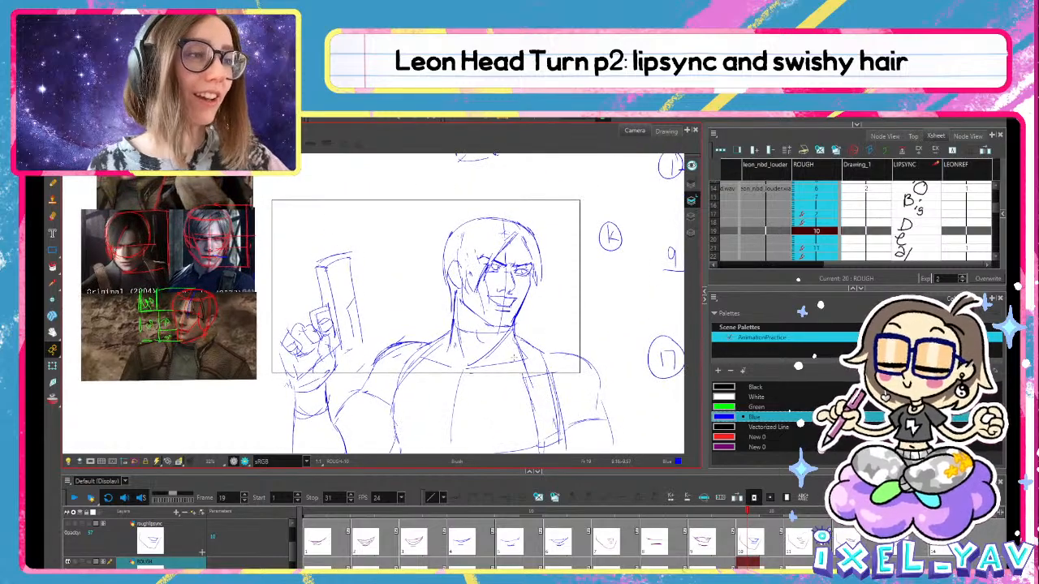
left_click_drag(762, 511, 483, 511)
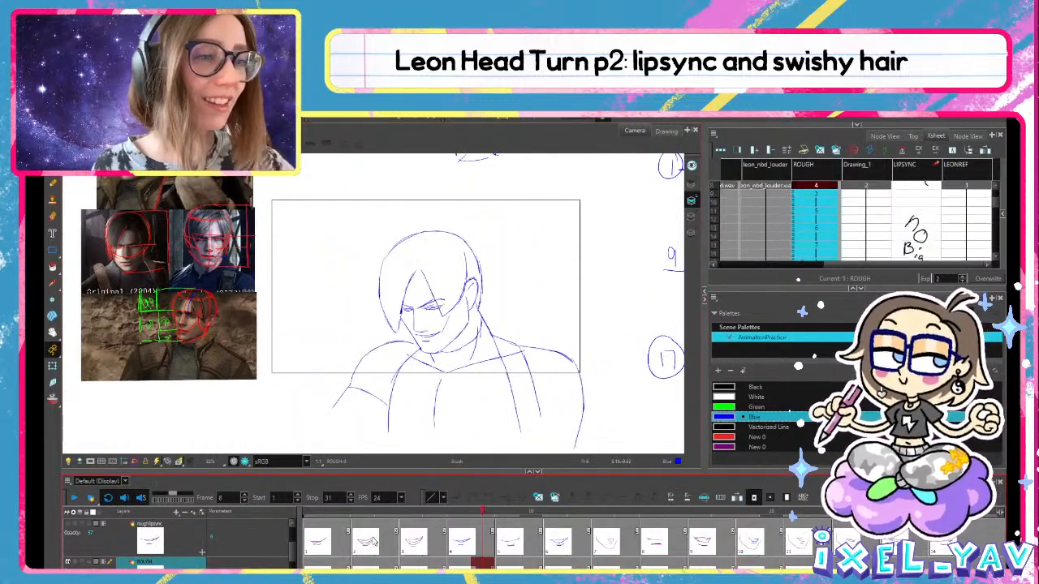
left_click(75, 497)
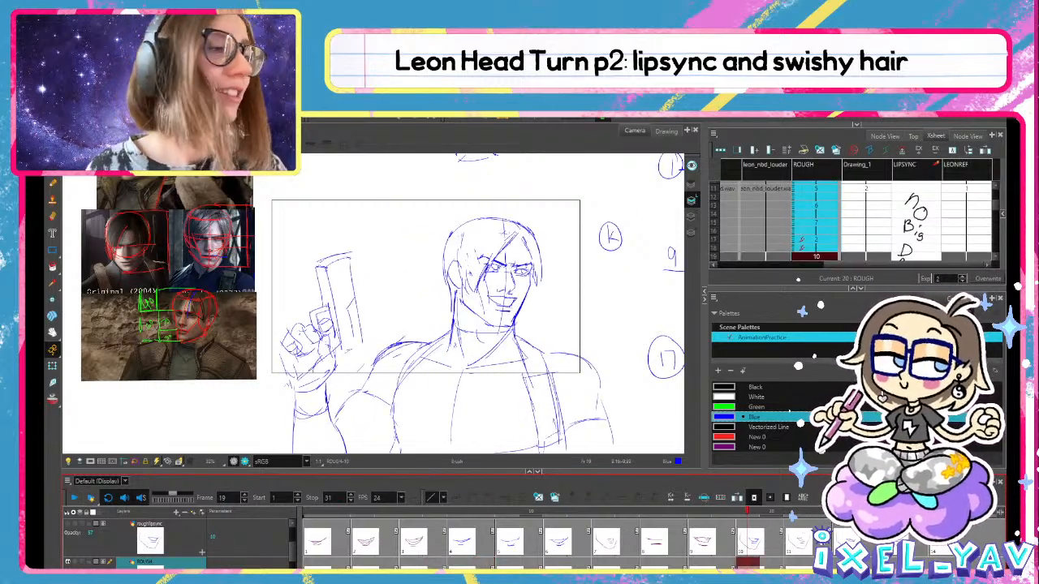
Clear the frame 19 ROUGH drawing by deleting the whole figure and the circled K note beside it
key("1")
key("1")
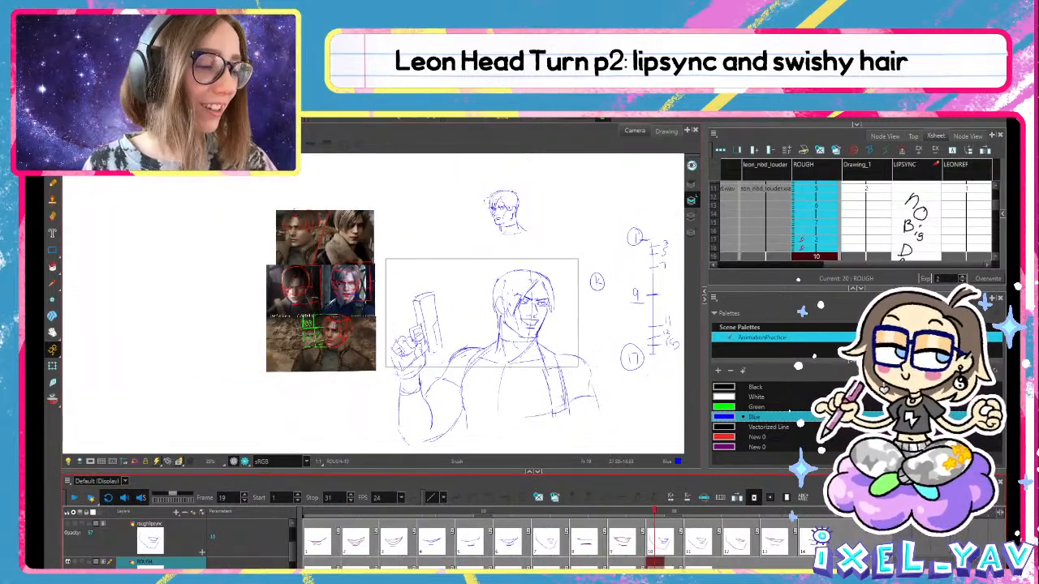
left_click_drag(563, 370, 490, 344)
key("alt+s")
mouse_move(537, 420)
left_mouse_down()
mouse_move(508, 318)
mouse_move(408, 510)
left_mouse_up()
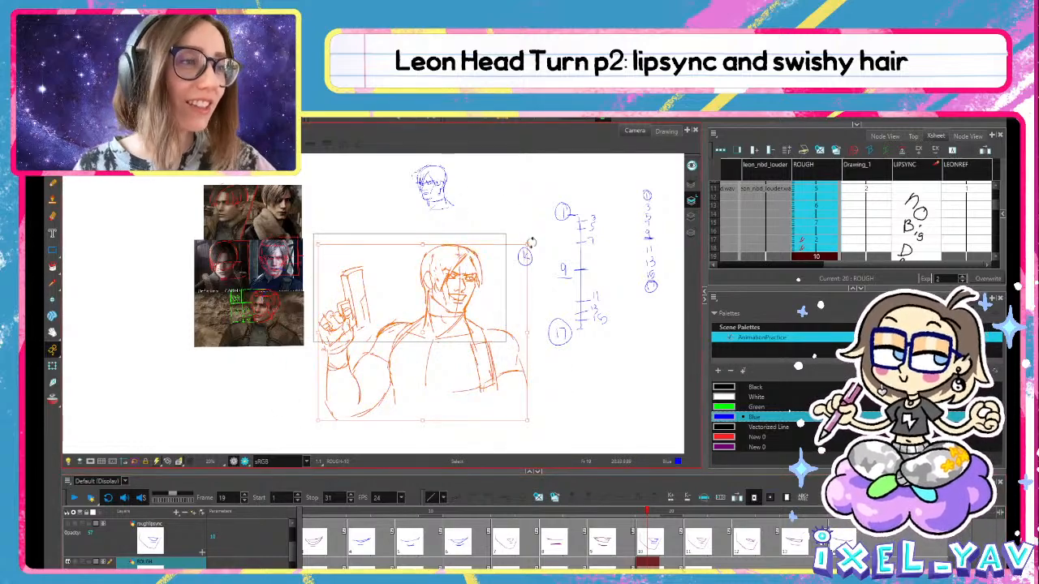
key("Delete")
key("alt+b")
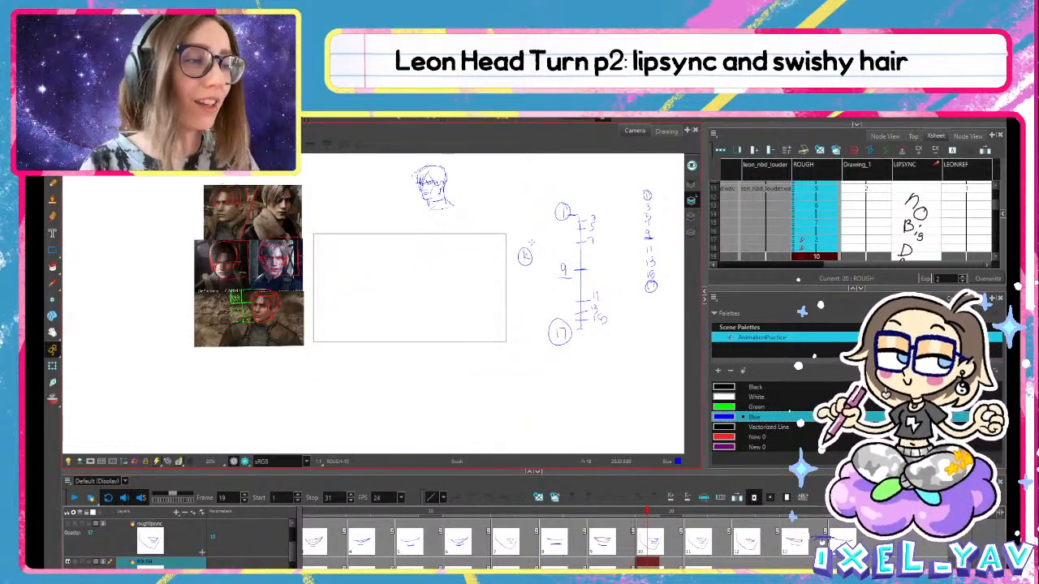
key("alt+s")
left_click_drag(527, 229, 540, 217)
key("Delete")
key("alt+b")
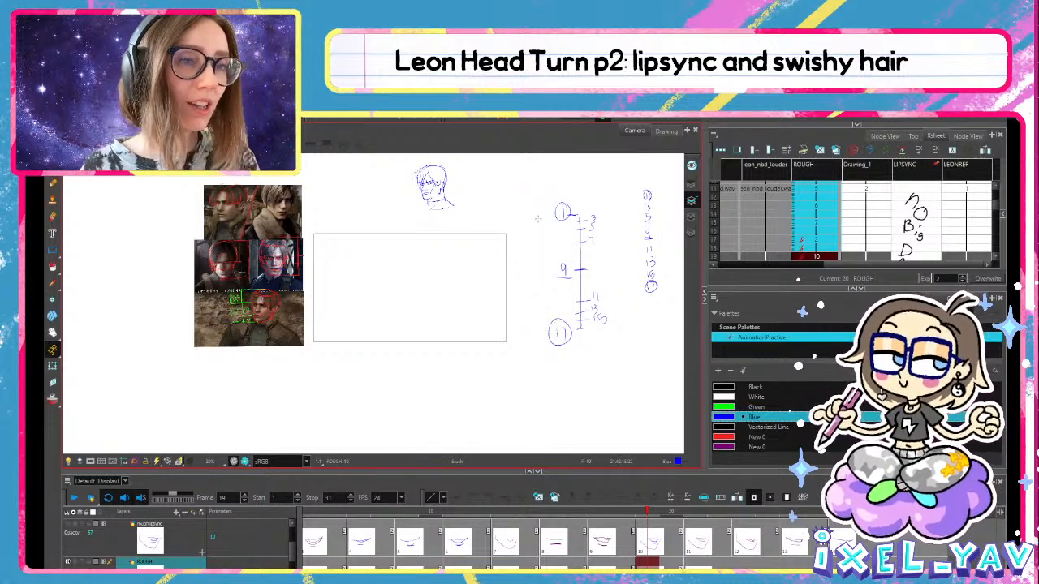
Show the neighbouring ROUGH drawings as onion skin over the emptied frame 19
scroll(538, 218, "up", 2)
left_click_drag(496, 306, 603, 276)
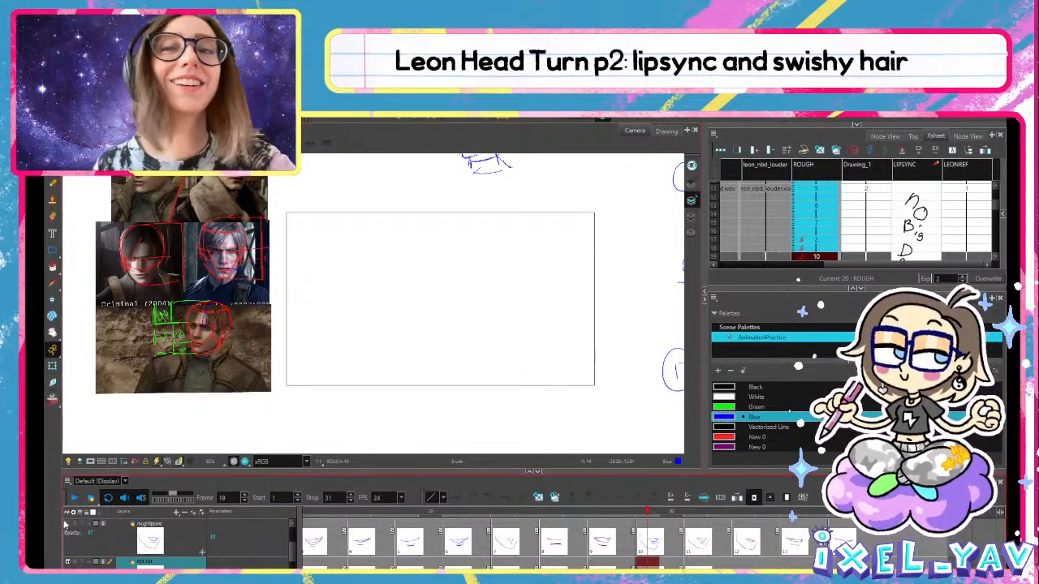
left_click(53, 399)
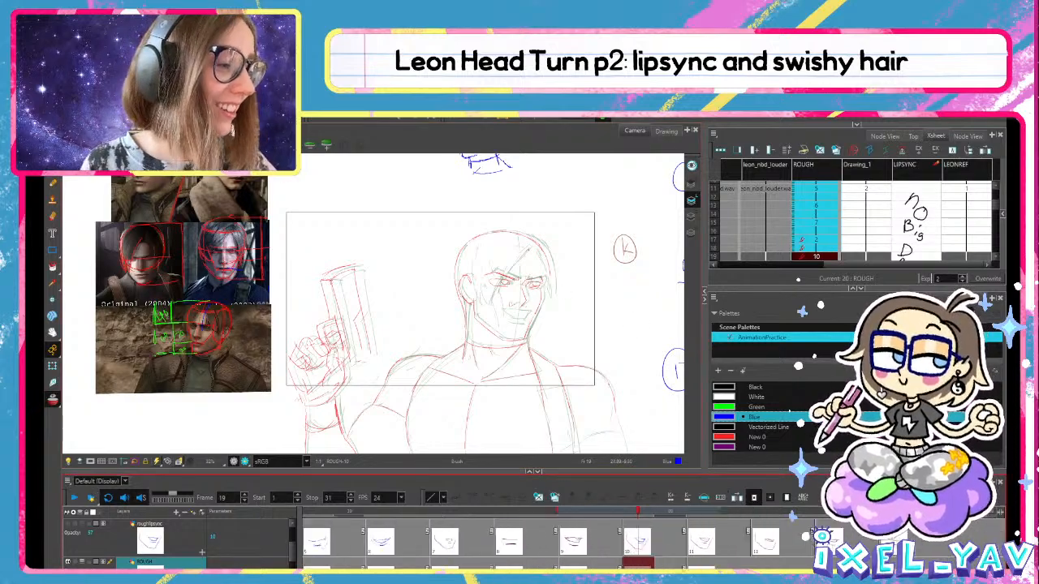
Draw the back of Leon's head above the ear in blue on the frame 19 ROUGH drawing, between the onion-skinned outlines
scroll(559, 398, "up", 2)
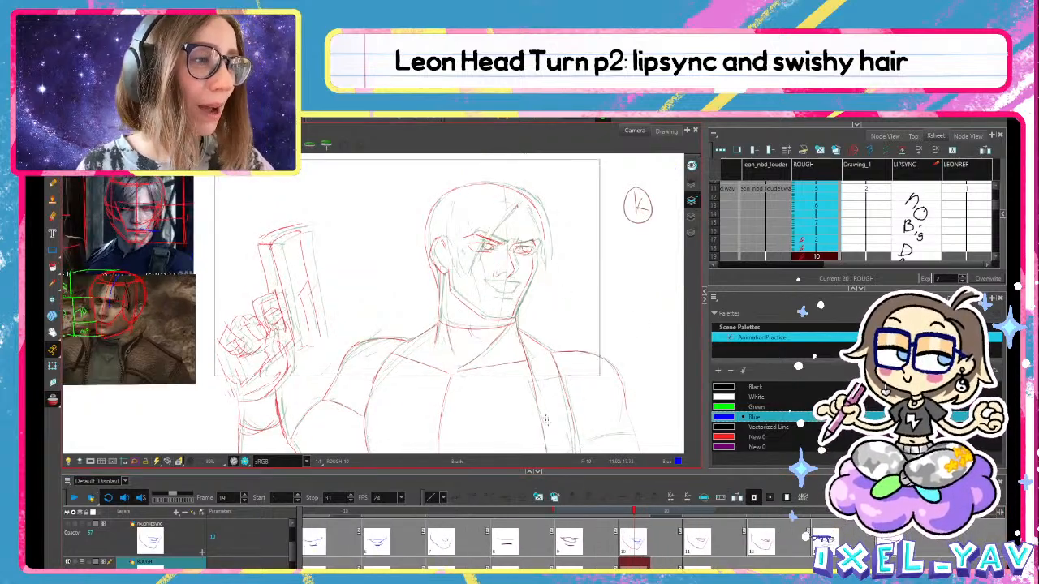
left_click_drag(537, 259, 526, 307)
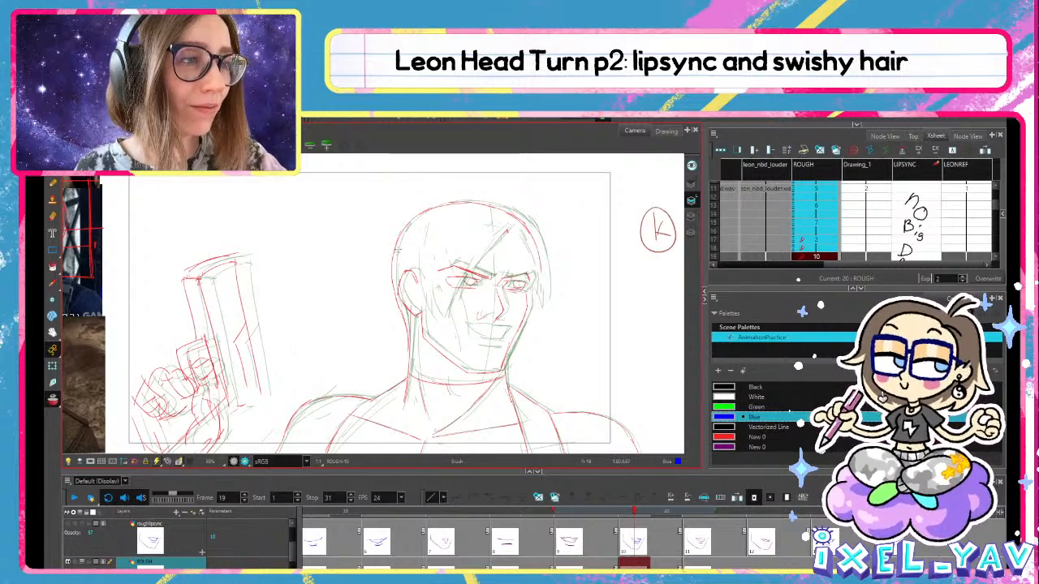
left_click_drag(403, 237, 396, 299)
key("ctrl+z")
key("ctrl+z")
key("ctrl+z")
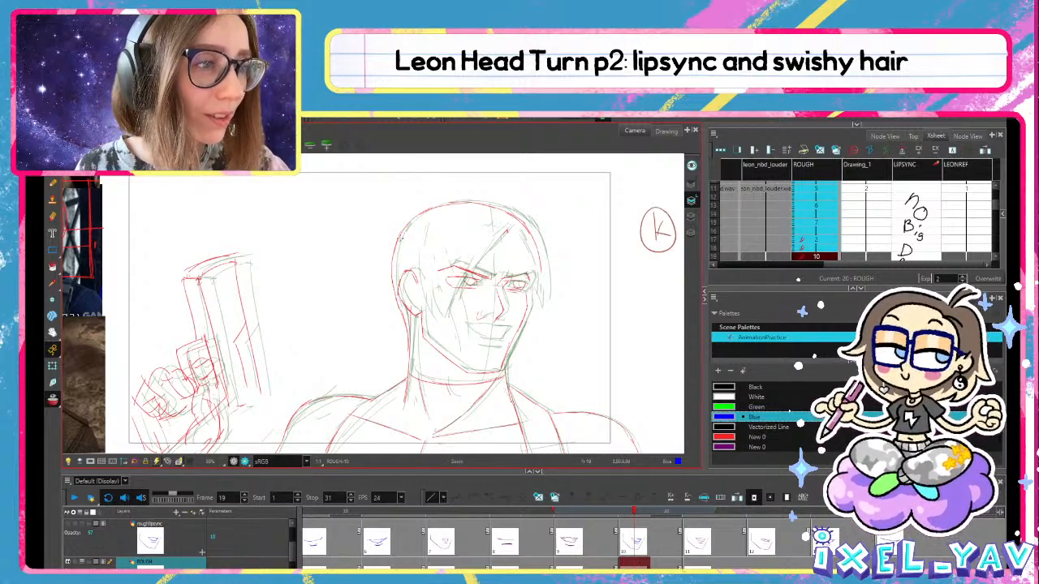
left_click_drag(397, 251, 396, 294)
left_click_drag(399, 255, 398, 300)
key("ctrl+z")
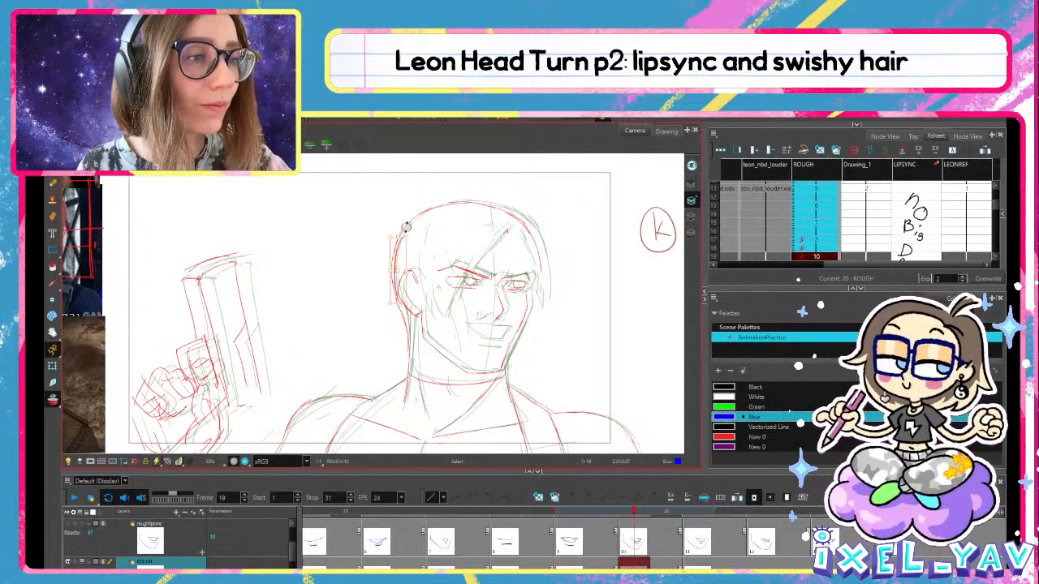
key("ctrl+z")
key("ctrl+shift+z")
key("ctrl+z")
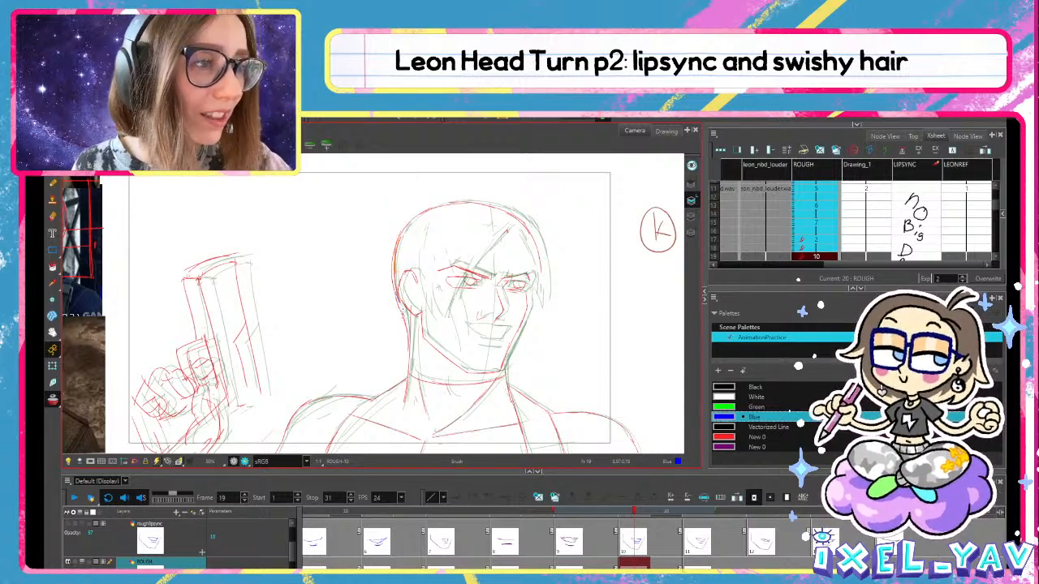
Continue the blue line down behind the ear and draw the back edge of the neck toward the shoulder
left_click_drag(395, 261, 409, 333)
key("ctrl+z")
left_click_drag(396, 289, 408, 328)
key("ctrl+z")
key("ctrl+z")
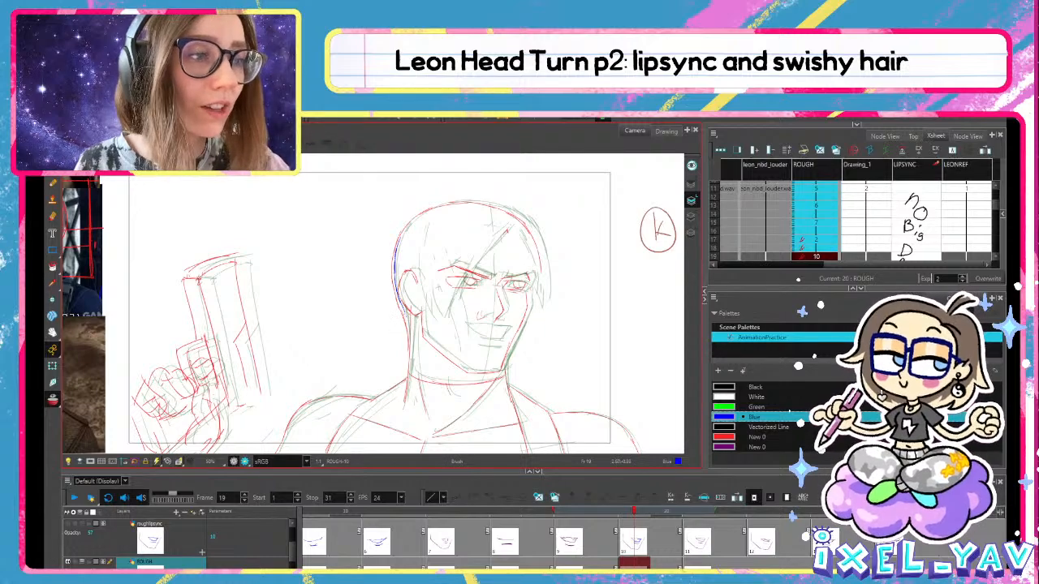
key("ctrl+z")
left_click_drag(413, 317, 412, 347)
key("ctrl+z")
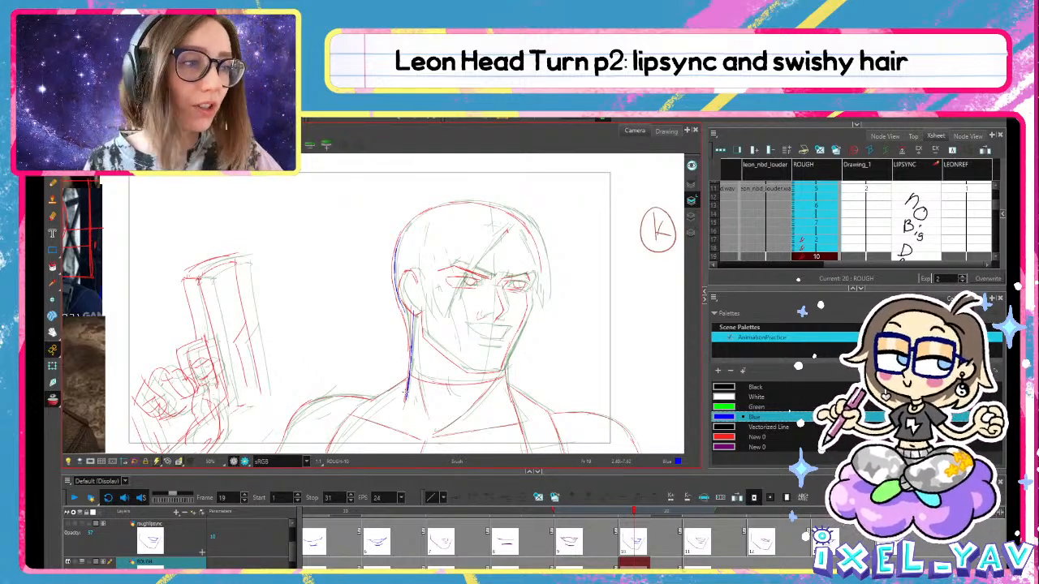
Draw the far side of the face in blue from the outer eye down the cheek to the chin
key("2")
key("2")
mouse_move(553, 304)
left_mouse_down()
mouse_move(534, 245)
mouse_move(497, 349)
left_mouse_up()
key("ctrl+z")
key("ctrl+z")
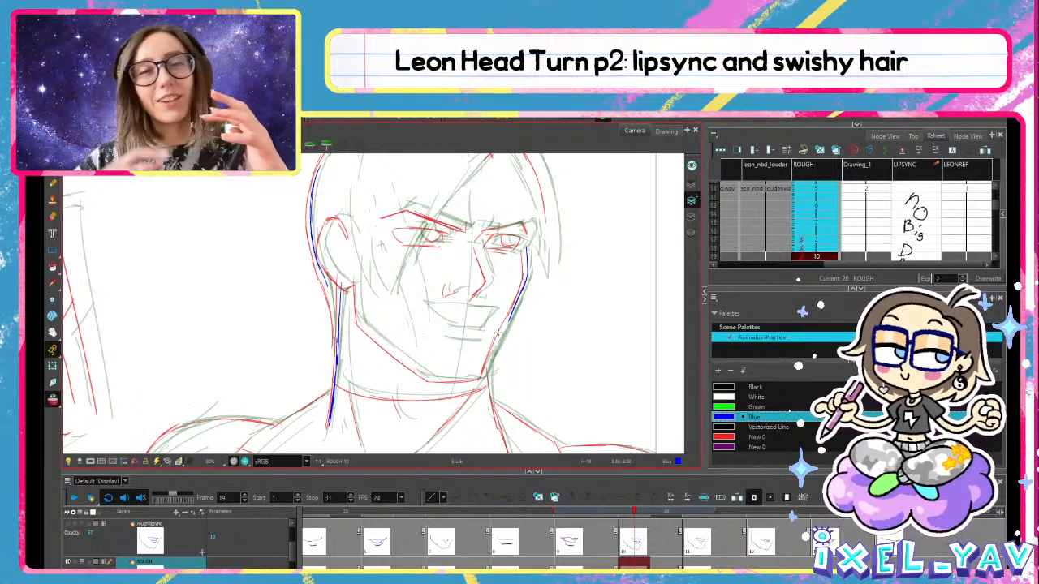
left_click_drag(526, 278, 508, 329)
key("ctrl+z")
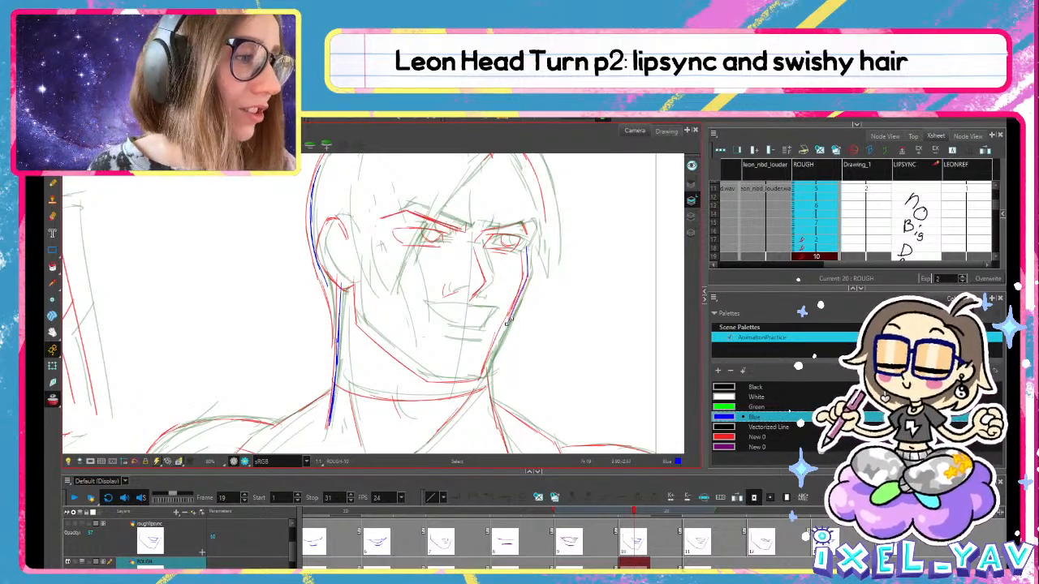
left_click_drag(526, 277, 484, 374)
key("ctrl+z")
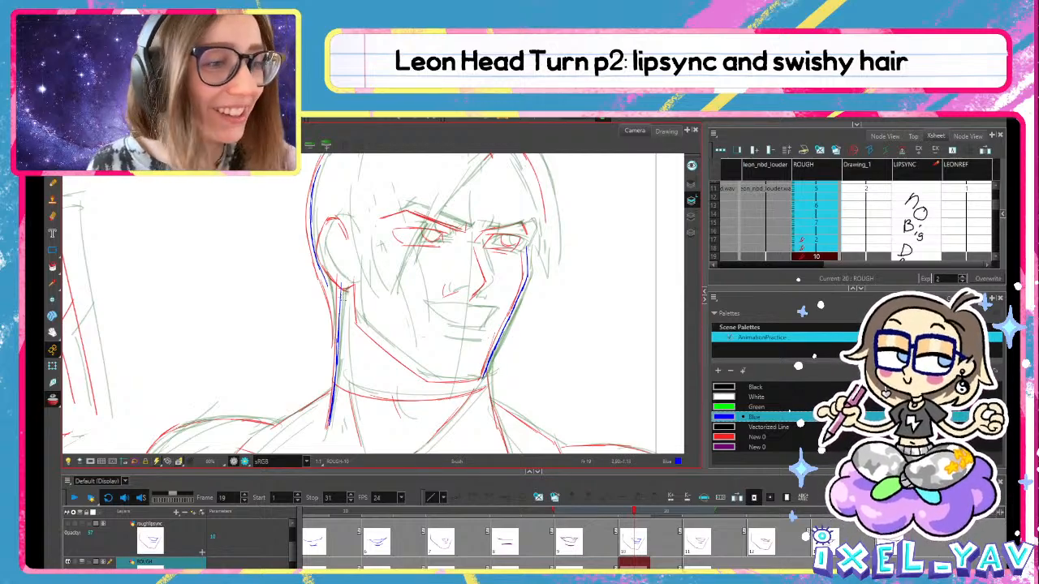
Draw the near jawline from below the ear down to the chin and close it with the chin's bottom edge
left_click_drag(365, 327, 412, 364)
left_click_drag(356, 280, 361, 329)
key("ctrl+z")
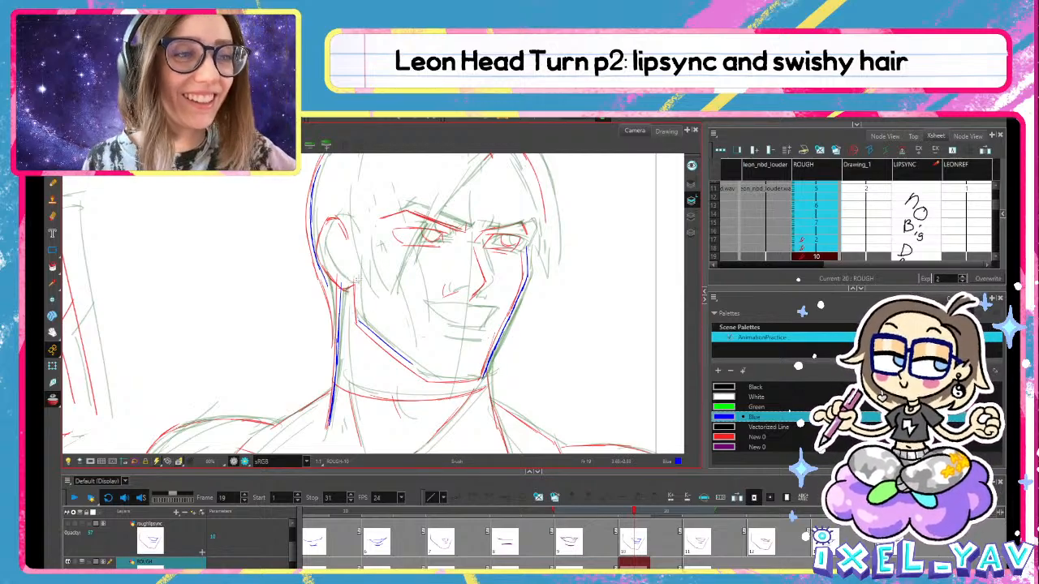
mouse_move(356, 280)
left_mouse_down()
mouse_move(360, 324)
mouse_move(410, 365)
left_mouse_up()
key("ctrl+z")
key("ctrl+z")
left_click_drag(361, 323, 411, 365)
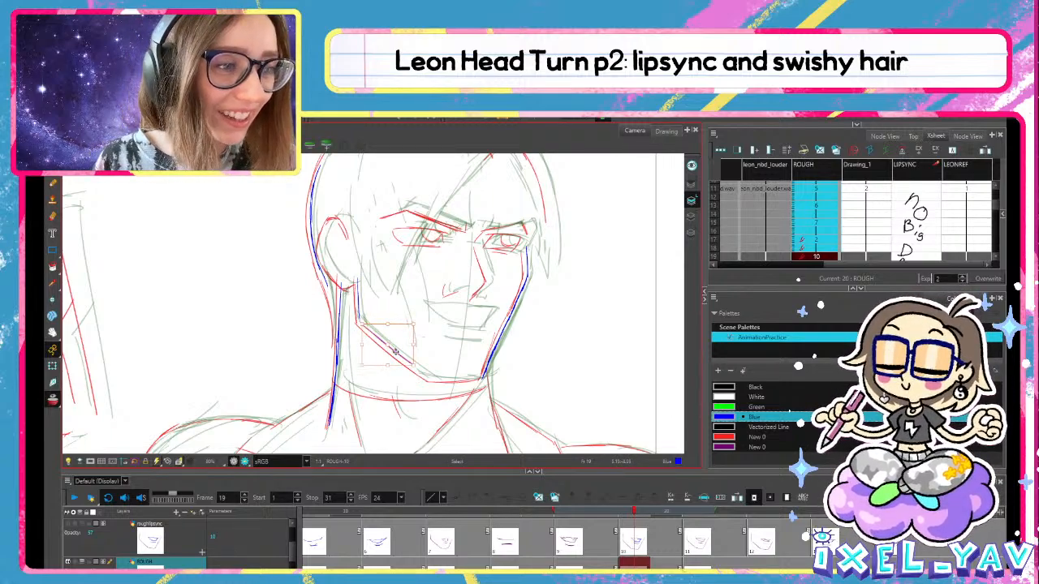
key("ctrl+z")
left_click_drag(365, 326, 412, 367)
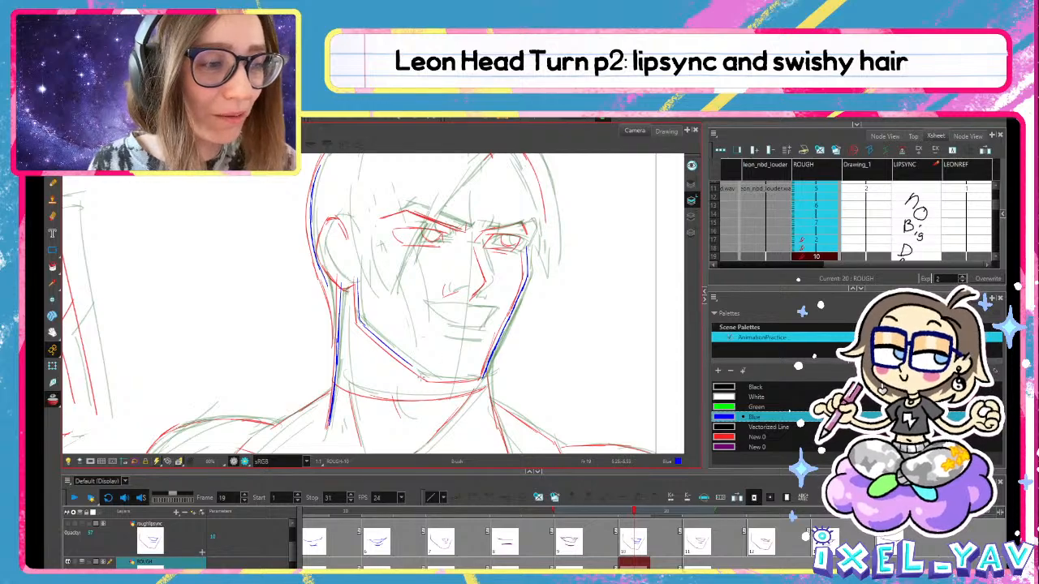
key("ctrl+z")
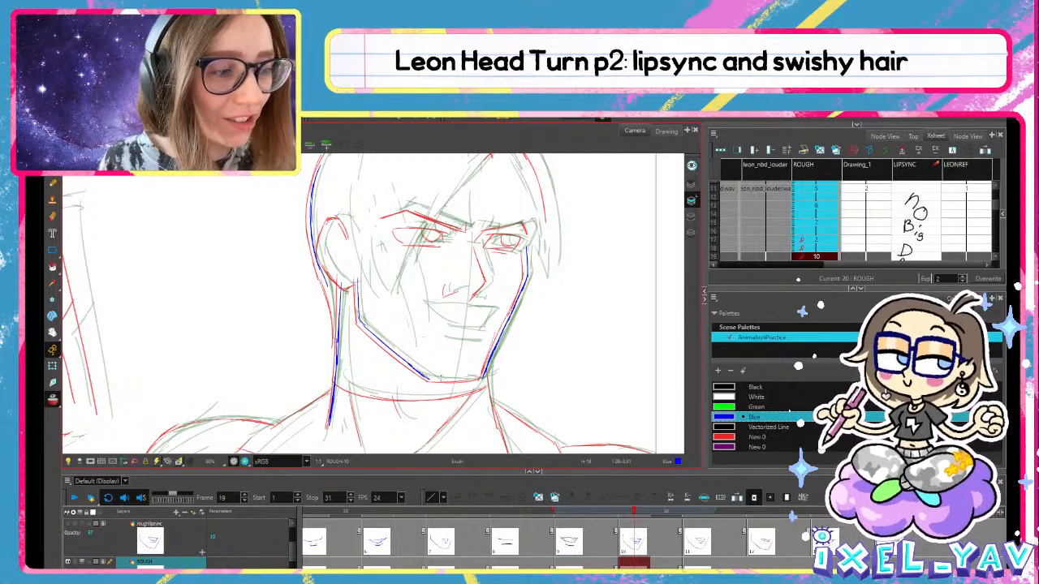
left_click_drag(428, 379, 486, 377)
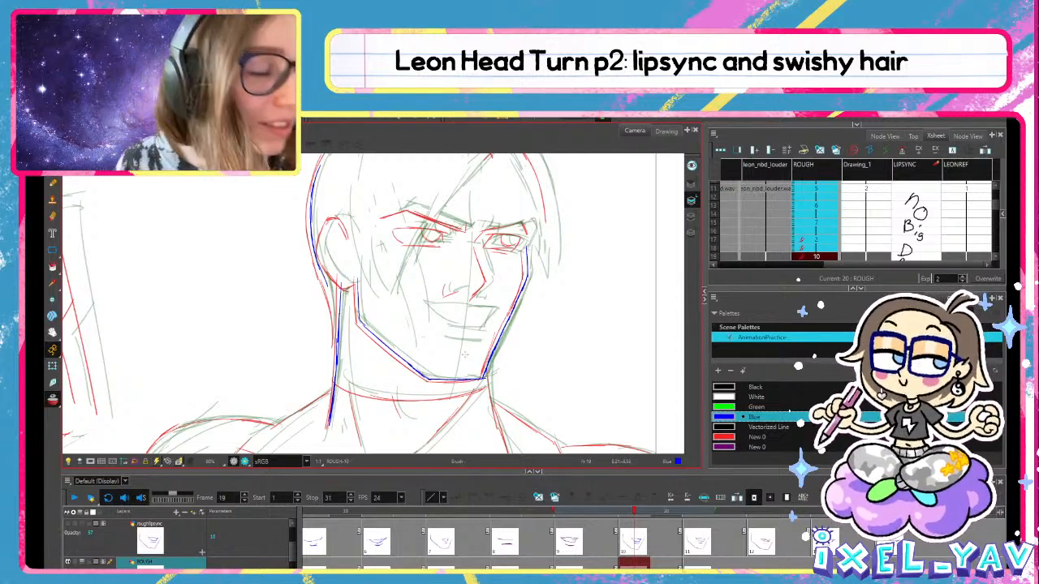
Draw the back edge of the near ear in blue, following the onion-skinned ear
mouse_move(448, 237)
left_mouse_down()
mouse_move(465, 254)
mouse_move(471, 333)
left_mouse_up()
key("ctrl+z")
mouse_move(341, 326)
left_mouse_down()
mouse_move(369, 347)
mouse_move(361, 312)
left_mouse_up()
key("ctrl+z")
mouse_move(342, 350)
left_mouse_down()
mouse_move(359, 311)
mouse_move(503, 242)
mouse_move(573, 240)
left_mouse_up()
Sketch a simple box-shaped gun in the empty space between the raised pistol and the head, and delete that sketch
left_click_drag(386, 192, 373, 228)
mouse_move(387, 190)
left_mouse_down()
mouse_move(489, 206)
mouse_move(412, 196)
mouse_move(404, 238)
mouse_move(477, 245)
left_mouse_up()
mouse_move(488, 209)
left_mouse_down()
mouse_move(493, 248)
mouse_move(443, 301)
left_mouse_up()
left_click_drag(453, 258, 463, 310)
left_click_drag(443, 302, 461, 308)
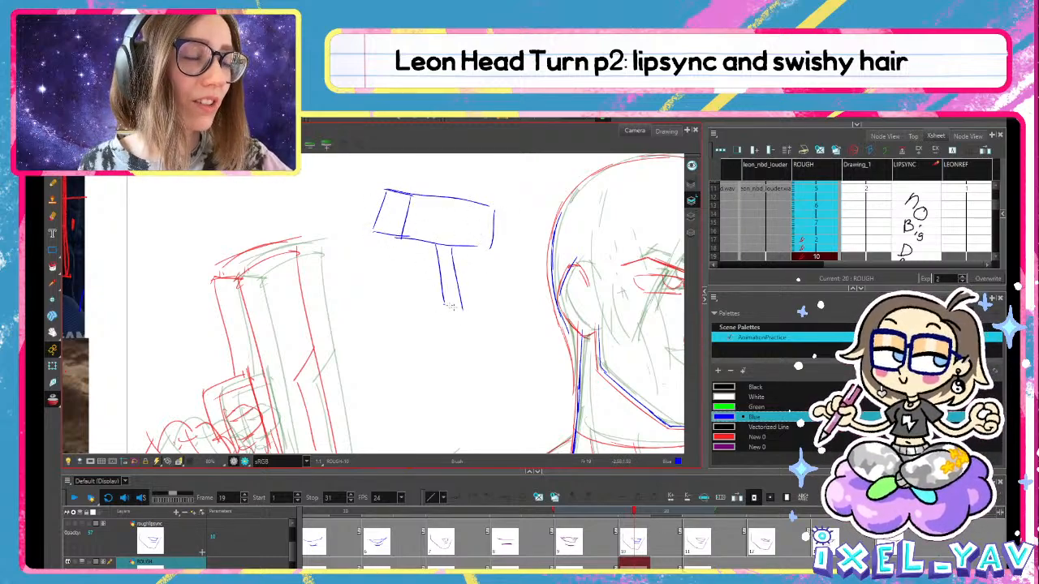
left_click_drag(480, 252, 493, 308)
left_click_drag(475, 250, 297, 275)
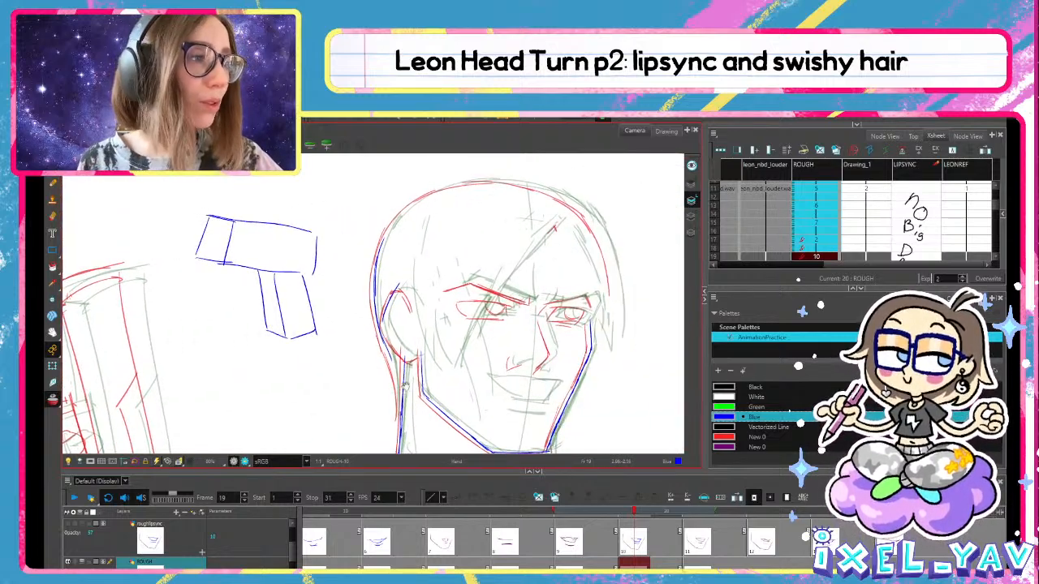
left_click_drag(241, 211, 390, 332)
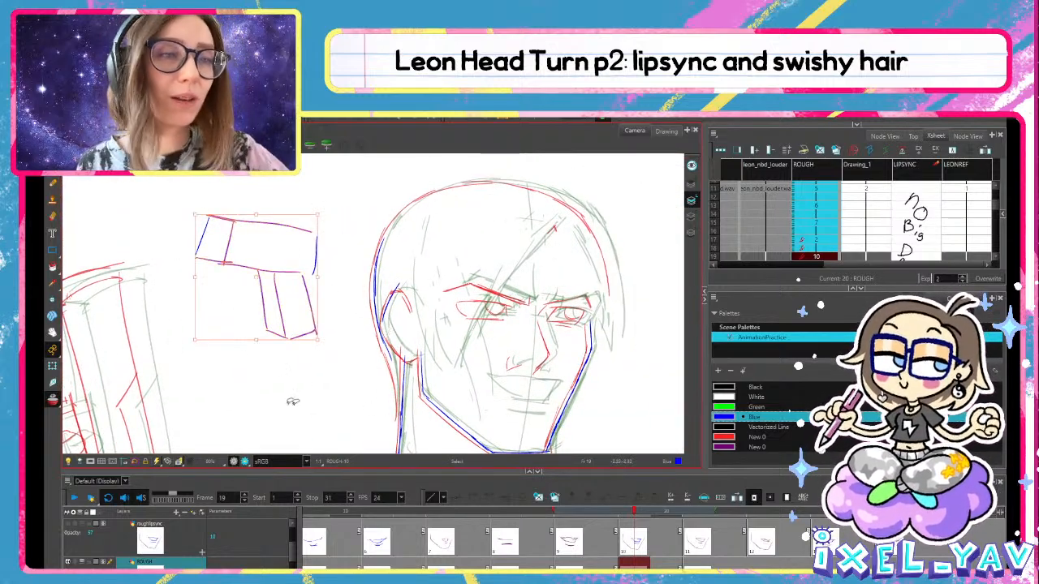
key("Delete")
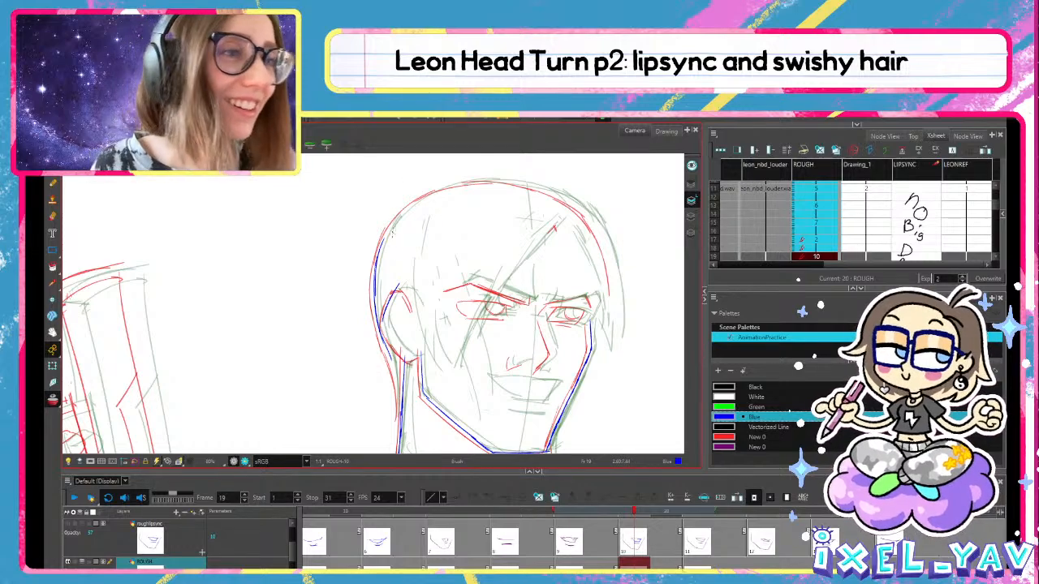
Extend the blue skull outline from the back of the head up and over to the middle of the crown
key("ctrl+z")
mouse_move(375, 269)
left_mouse_down()
mouse_move(397, 219)
mouse_move(376, 271)
left_mouse_up()
mouse_move(396, 217)
left_mouse_down()
mouse_move(443, 179)
mouse_move(481, 183)
left_mouse_up()
key("ctrl+z")
left_click_drag(417, 200, 475, 183)
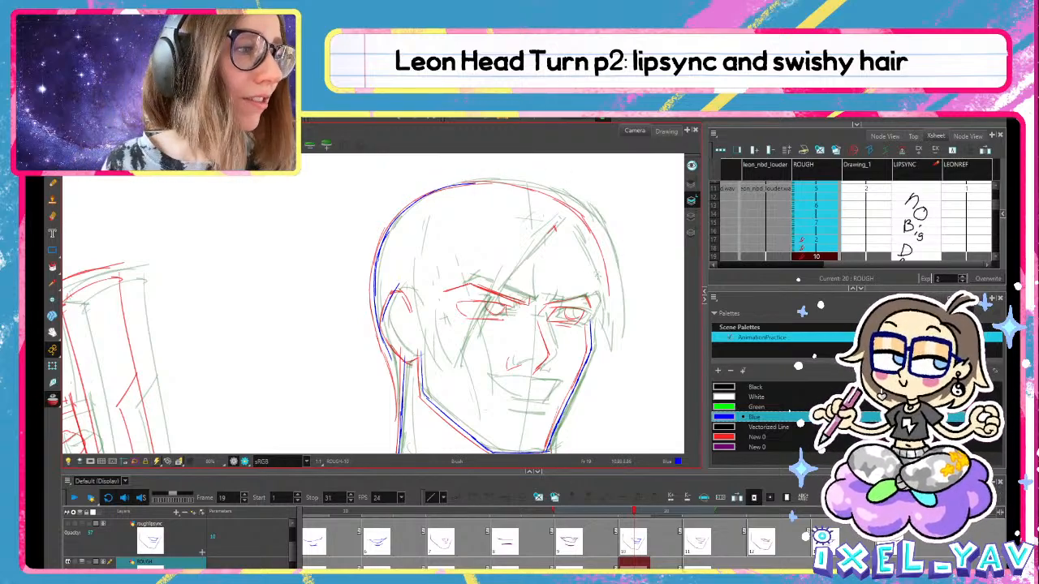
Trace the crown and right side of the skull in blue on the ROUGH layer's drawing at frame 19
left_click_drag(586, 230, 602, 284)
key("ctrl+z")
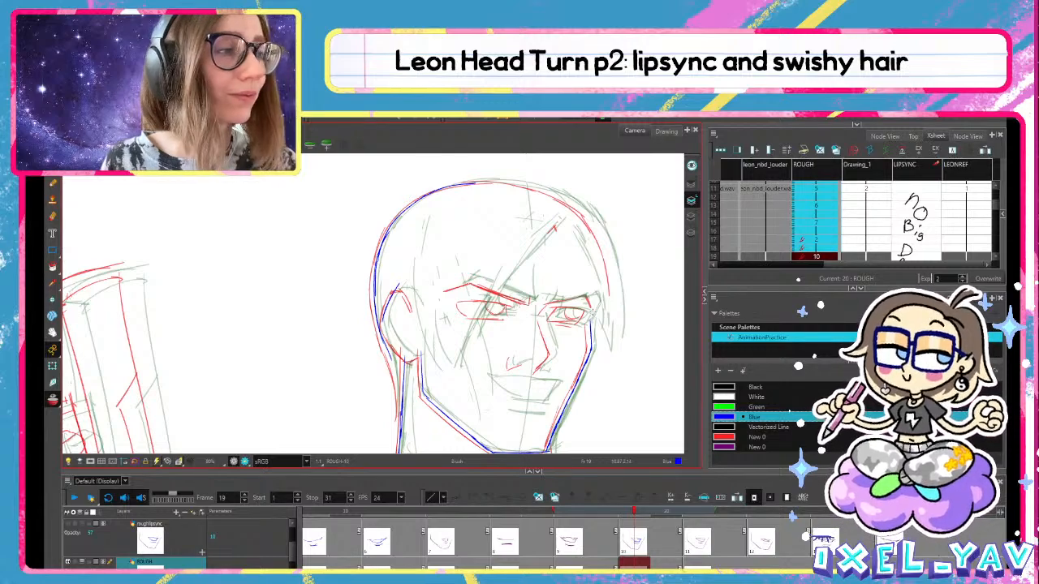
mouse_move(598, 229)
left_mouse_down()
mouse_move(613, 286)
mouse_move(492, 330)
mouse_move(449, 329)
left_mouse_up()
key("alt+e")
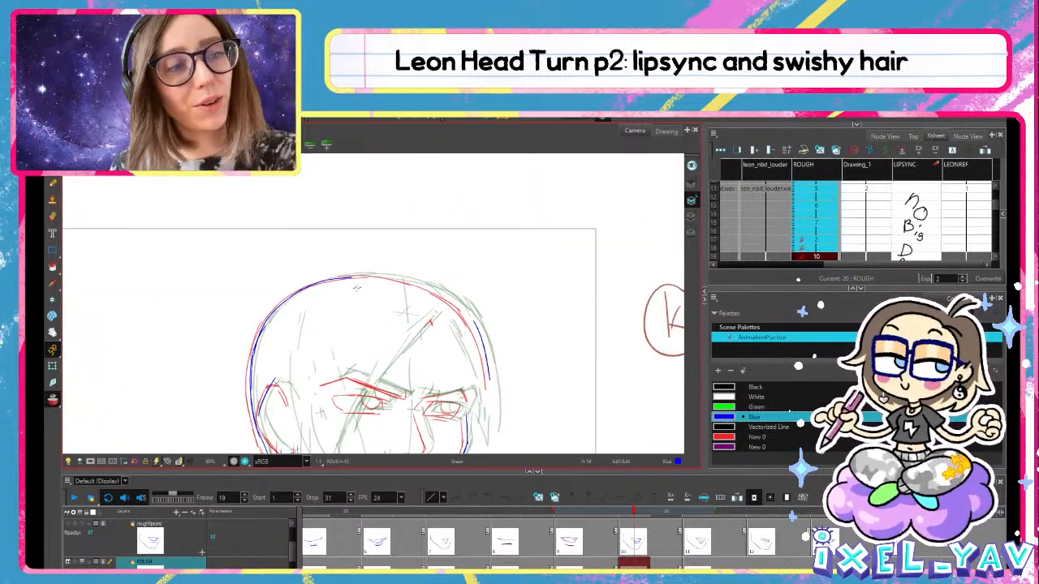
mouse_move(334, 278)
left_mouse_down()
mouse_move(421, 281)
mouse_move(472, 323)
left_mouse_up()
key("ctrl+z")
key("ctrl+z")
key("ctrl+z")
key("ctrl+z")
key("ctrl+z")
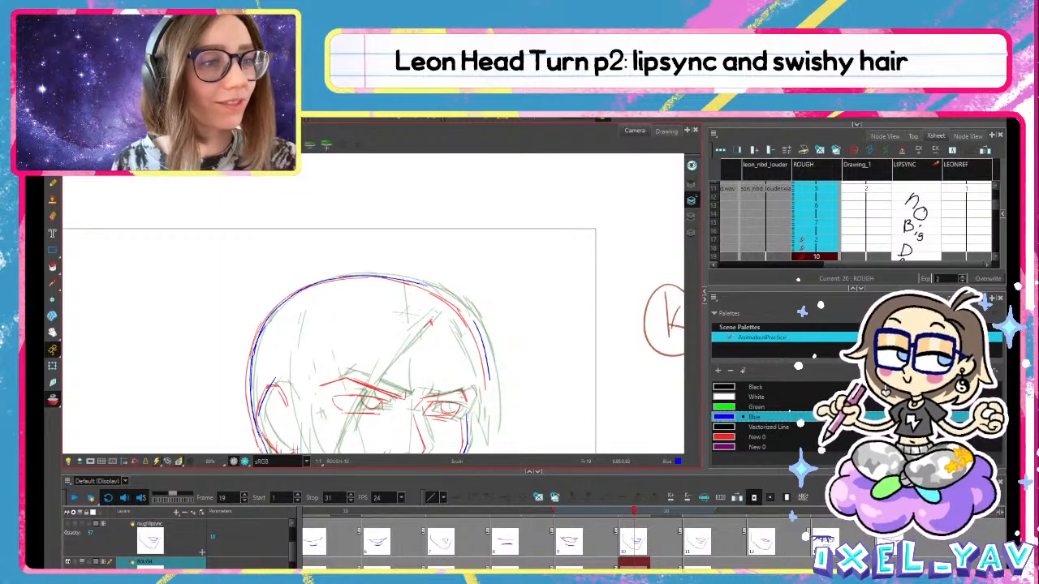
left_click_drag(424, 284, 481, 329)
Trace both angled eyebrows in blue over the rough face sketch
left_click_drag(506, 369, 592, 267)
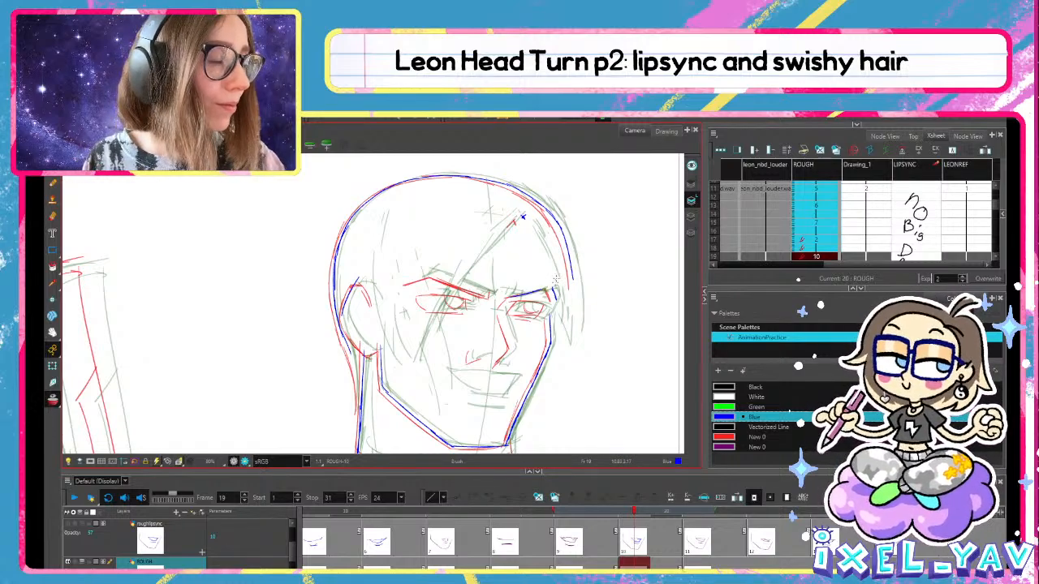
left_click_drag(515, 296, 555, 287)
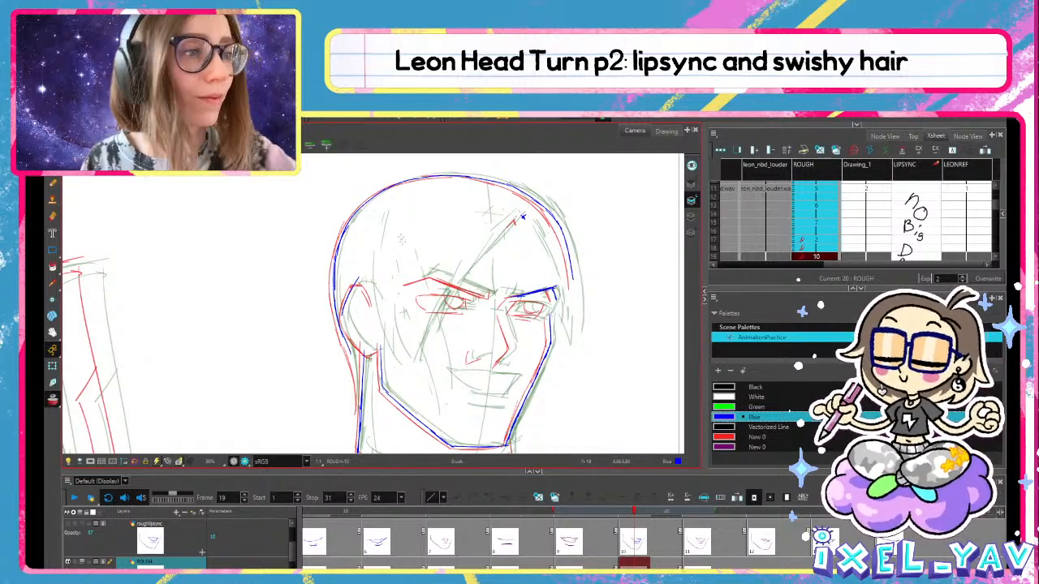
left_click_drag(432, 272, 491, 296)
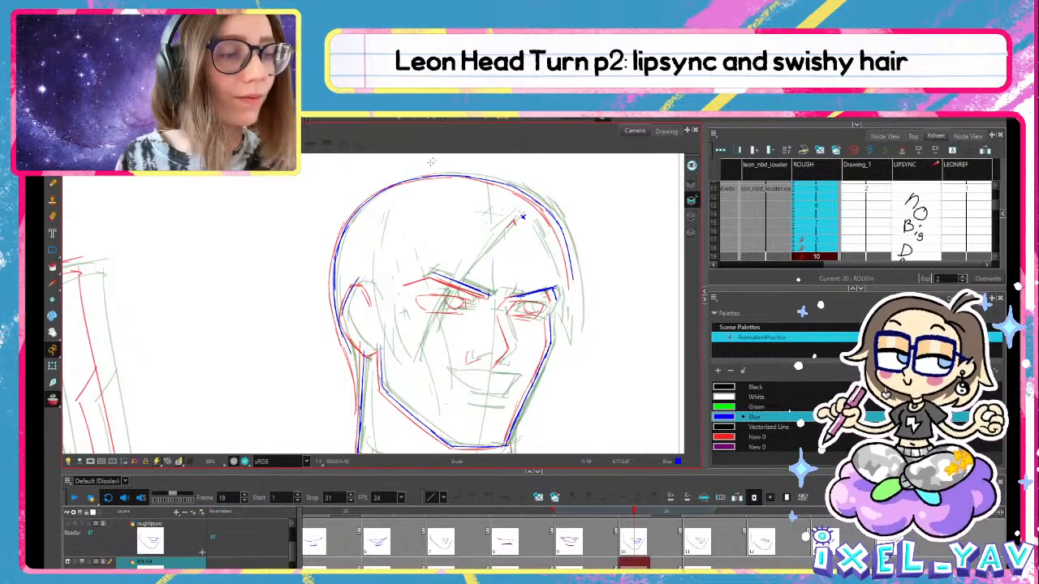
left_click_drag(410, 282, 434, 273)
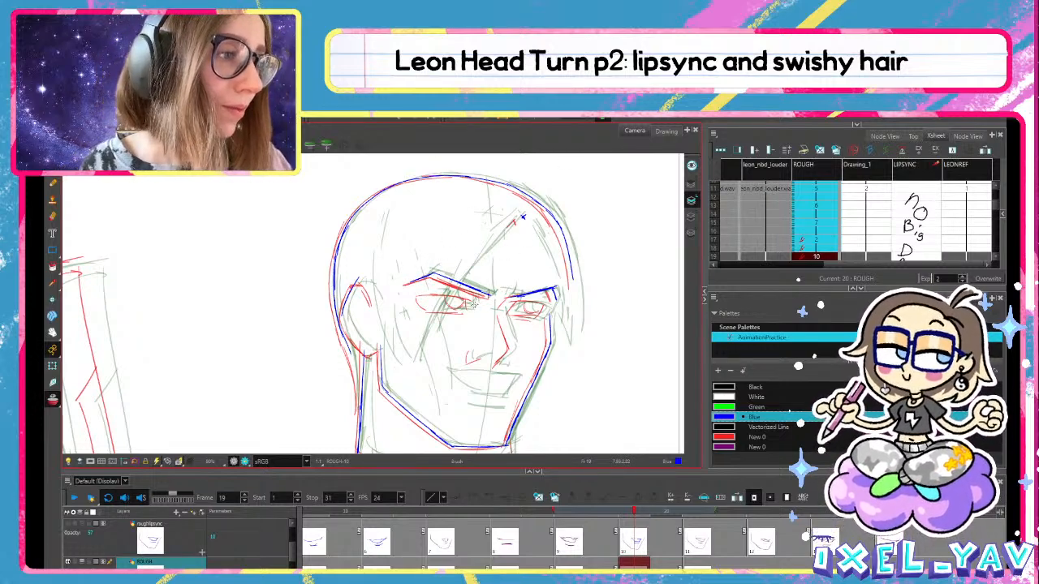
Trace the eye on the left side of the face with blue lid, iris and inner-corner lines
mouse_move(442, 298)
left_mouse_down()
mouse_move(423, 307)
mouse_move(471, 311)
left_mouse_up()
key("ctrl+z")
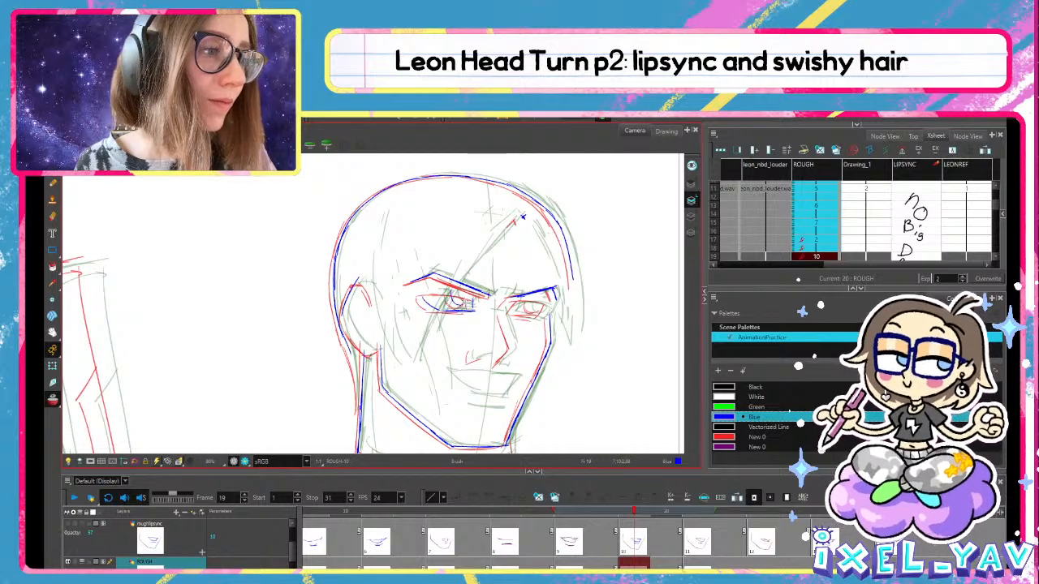
left_click_drag(469, 294, 466, 305)
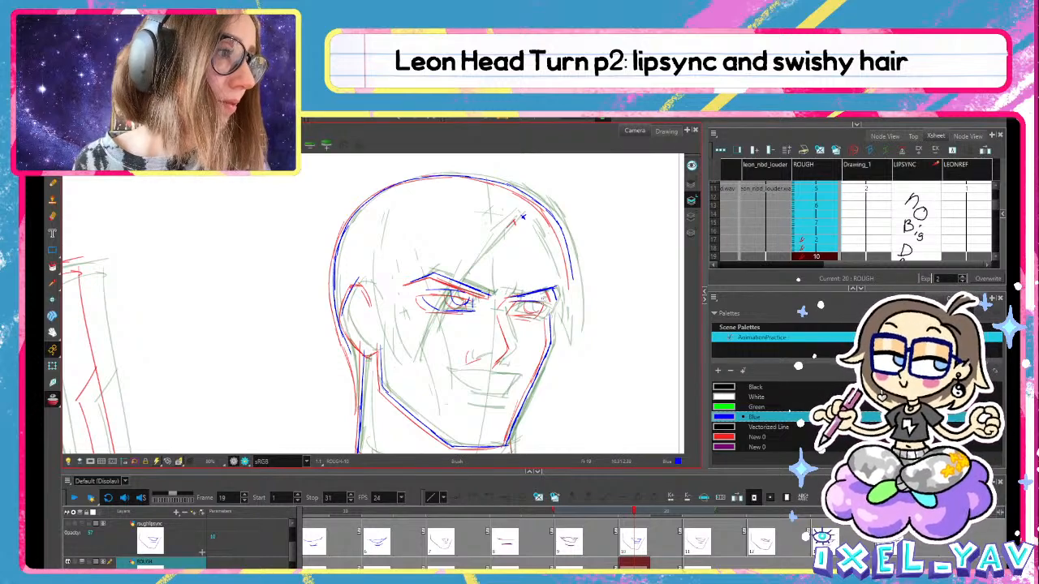
Trace the eye on the right side of the face in blue, including lids, iris and under-eye line
scroll(522, 217, "up", 3)
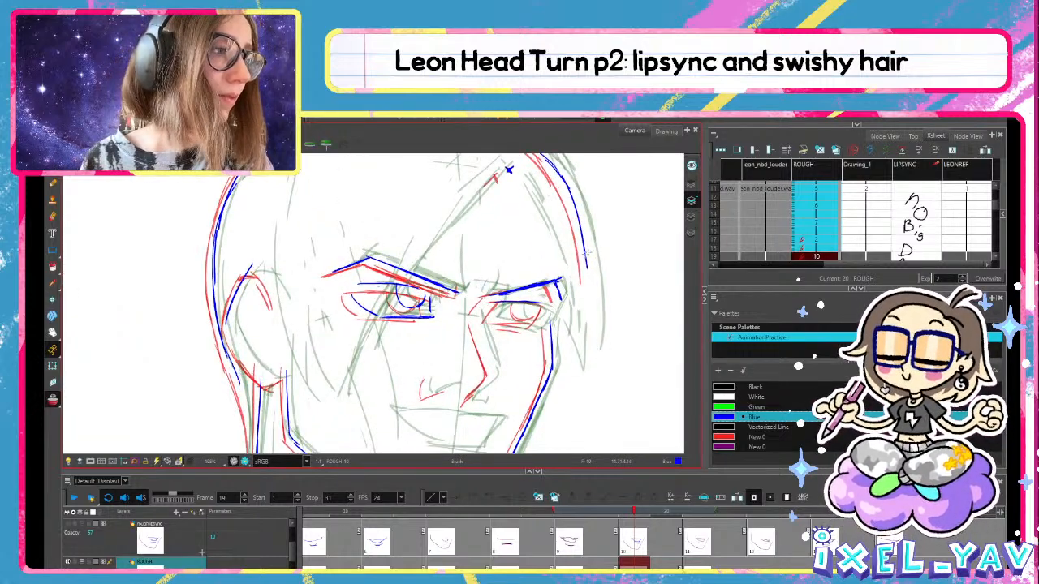
key("alt+b")
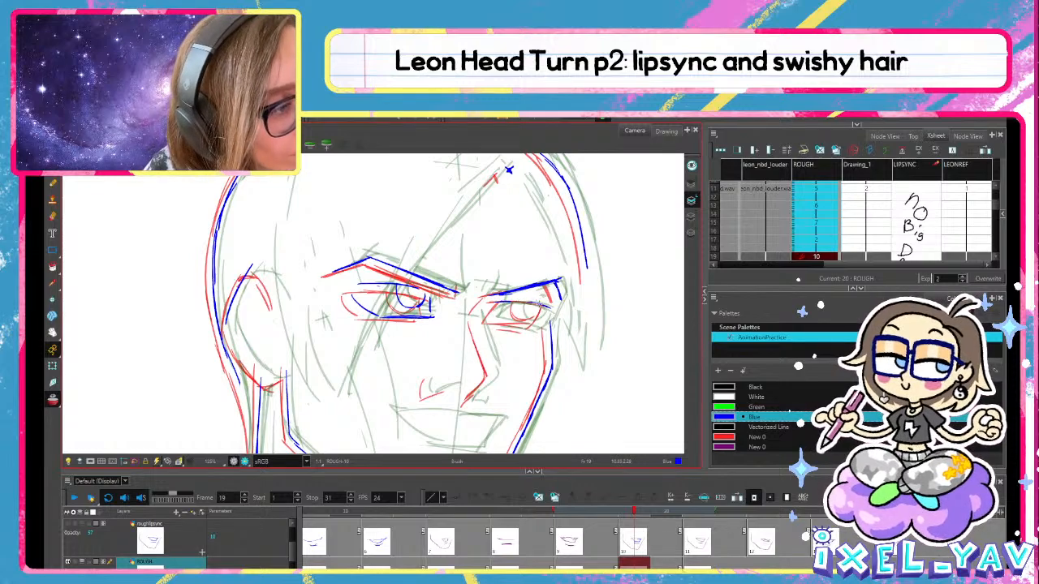
left_click_drag(490, 320, 518, 322)
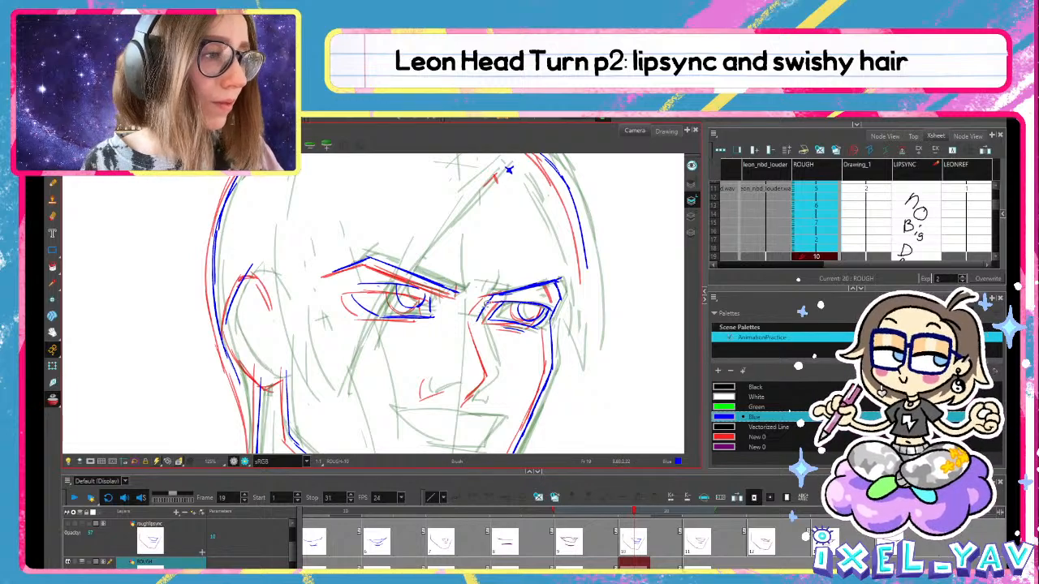
Trace the nose bridge and angled tip in blue, from the right eye's inner corner down to the nose base
left_click_drag(478, 318, 492, 370)
key("ctrl+z")
key("ctrl+z")
mouse_move(478, 321)
left_mouse_down()
mouse_move(495, 372)
mouse_move(488, 355)
mouse_move(490, 377)
mouse_move(470, 394)
mouse_move(492, 371)
mouse_move(468, 402)
left_mouse_up()
key("ctrl+z")
key("ctrl+z")
left_click_drag(495, 370, 476, 394)
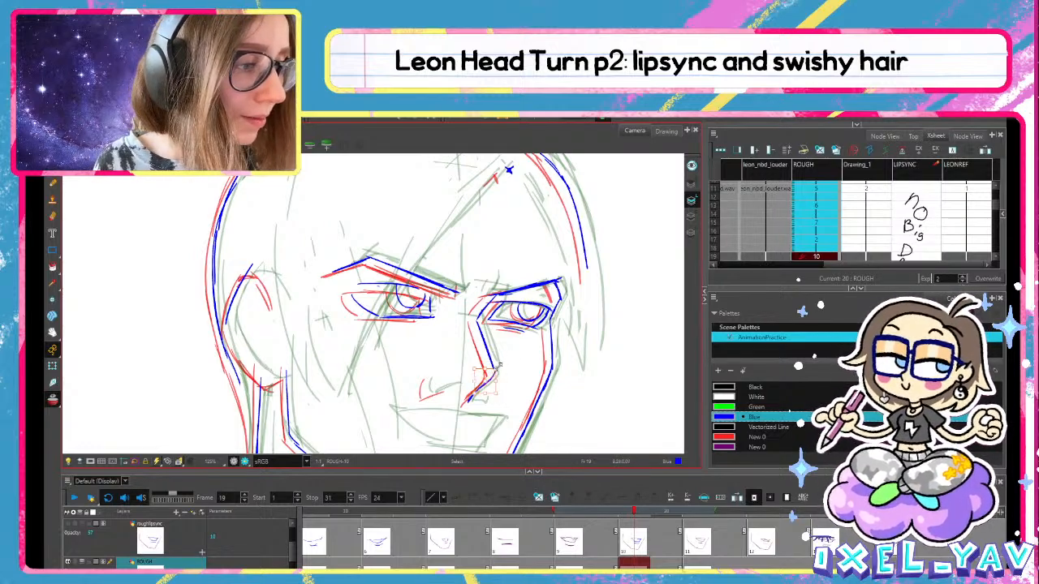
key("ctrl+z")
left_click_drag(489, 358, 489, 379)
key("ctrl+z")
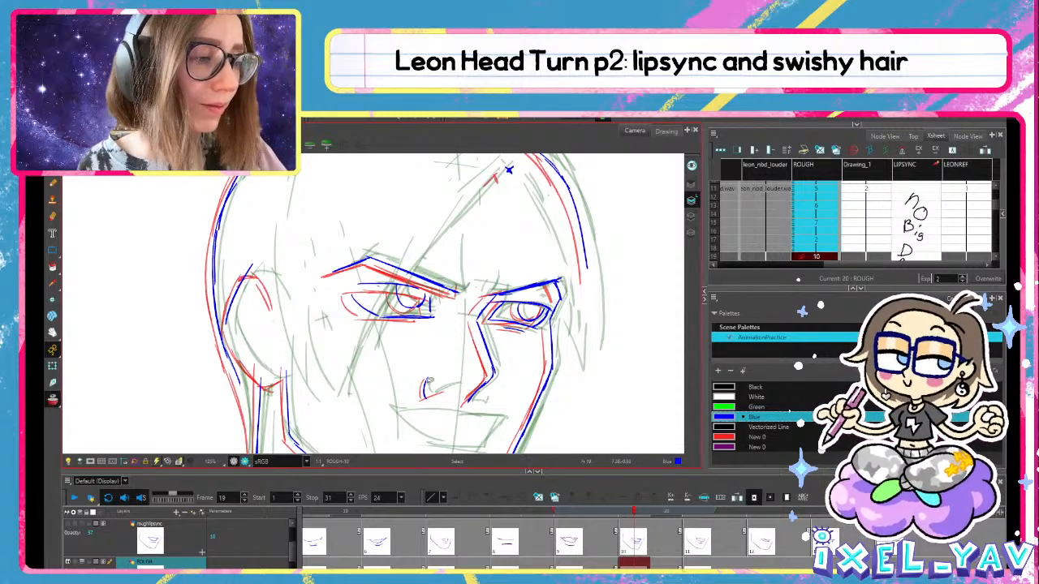
Draw the nostril on the left side of the nose in blue with a short curve and underside stroke
left_click(427, 398)
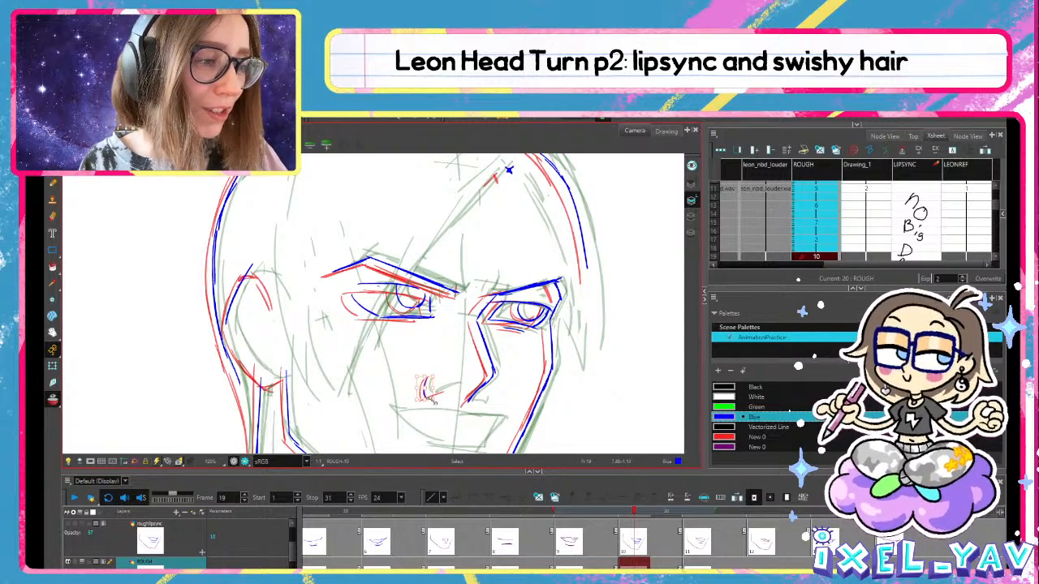
left_click_drag(432, 401, 468, 377)
key("alt+e")
key("ctrl+z")
key("ctrl+z")
key("alt+e")
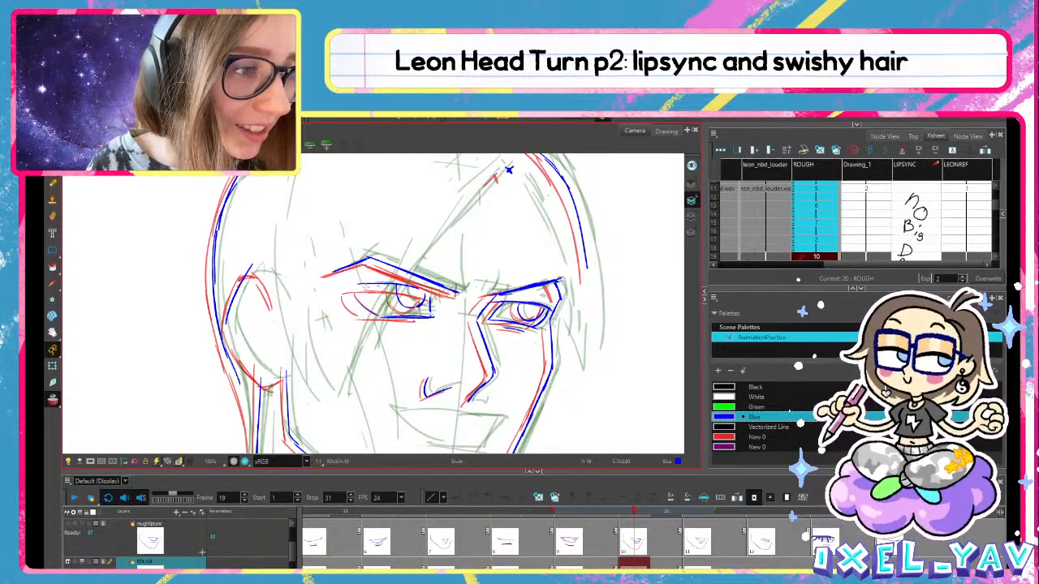
Close the outer edge of the left eye with a short blue stroke
key(".")
key(".")
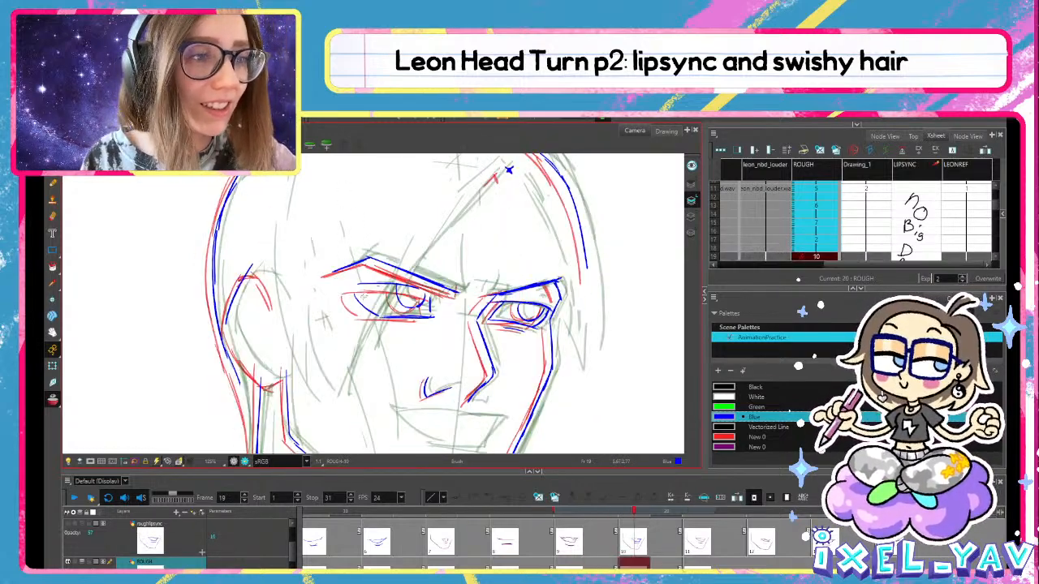
left_click_drag(358, 283, 358, 301)
key(".")
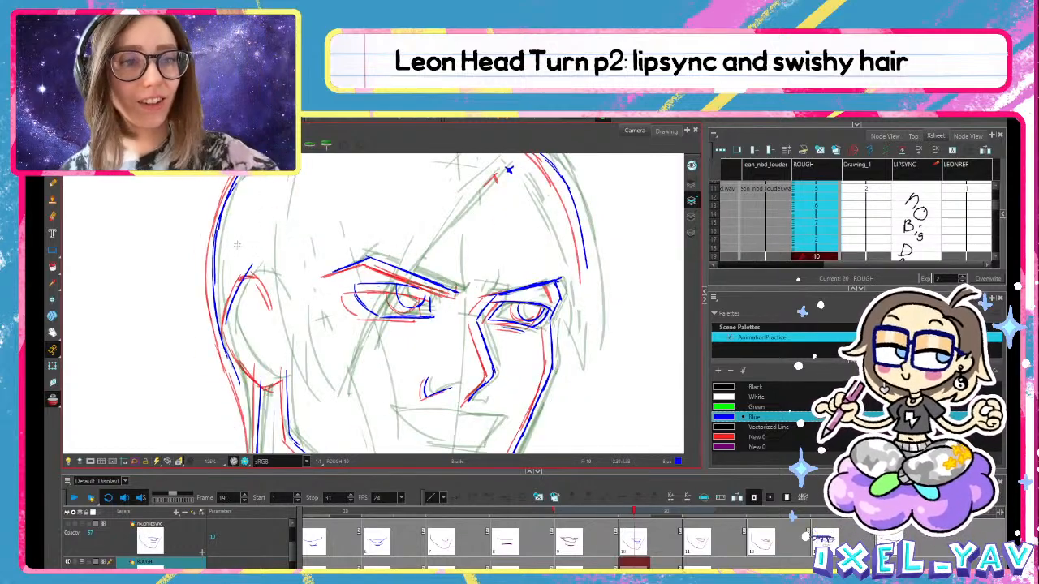
Trace the ear's upper rim and lower back edge in blue down to the lobe
left_click_drag(260, 274, 278, 303)
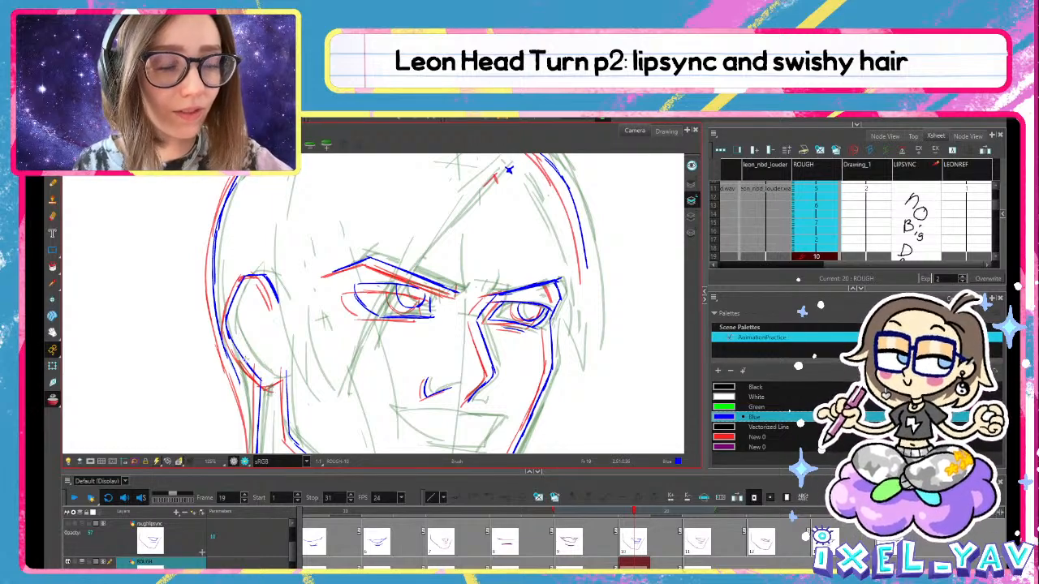
key("ctrl+z")
left_click_drag(226, 320, 268, 386)
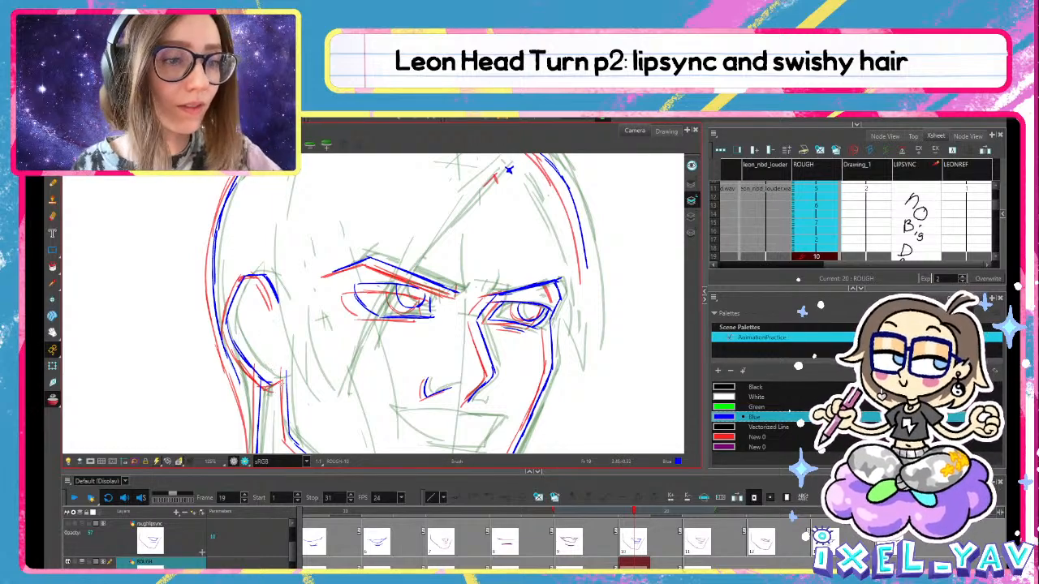
Trace the curved line across the neck just below the jaw in blue
left_click_drag(449, 333, 459, 457)
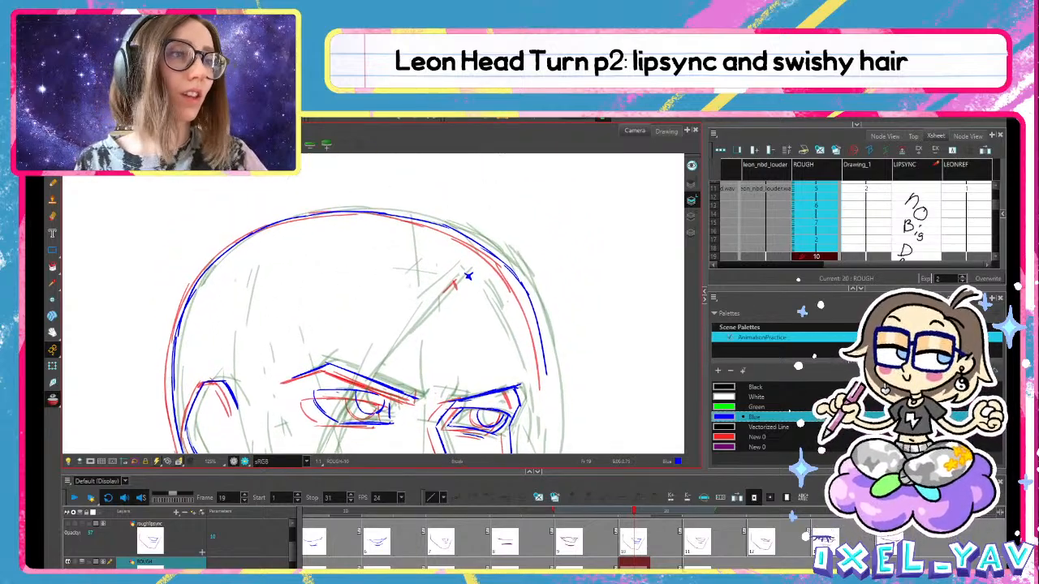
key("1")
key("1")
left_click_drag(545, 395, 611, 151)
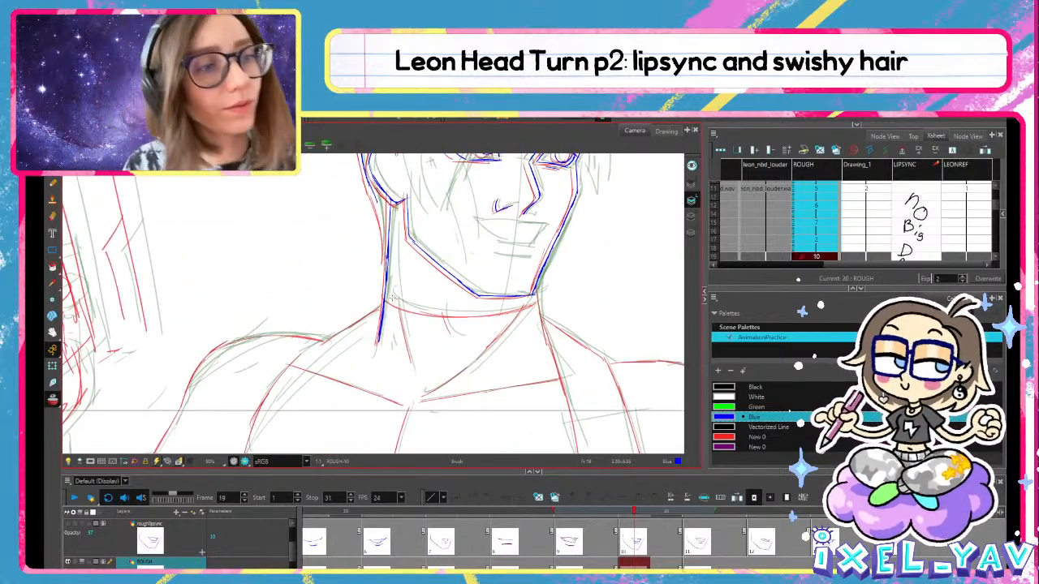
left_click_drag(386, 297, 455, 310)
key("ctrl+z")
mouse_move(385, 298)
left_mouse_down()
mouse_move(503, 315)
mouse_move(527, 305)
left_mouse_up()
key("ctrl+z")
mouse_move(443, 314)
left_mouse_down()
mouse_move(513, 312)
mouse_move(452, 314)
mouse_move(543, 299)
mouse_move(511, 291)
mouse_move(546, 301)
mouse_move(542, 329)
left_mouse_up()
key("ctrl+z")
key("ctrl+z")
Trace the neck's right edge, the throat lines and the diagonal neck muscle down to the collarbone in blue
left_click_drag(539, 274, 541, 321)
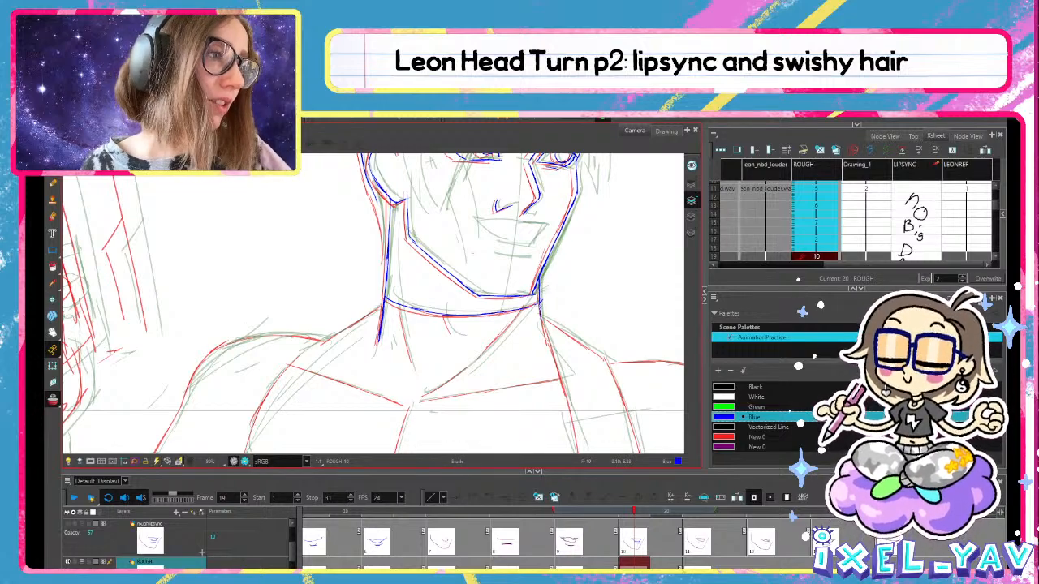
key("ctrl+z")
left_click_drag(538, 272, 543, 323)
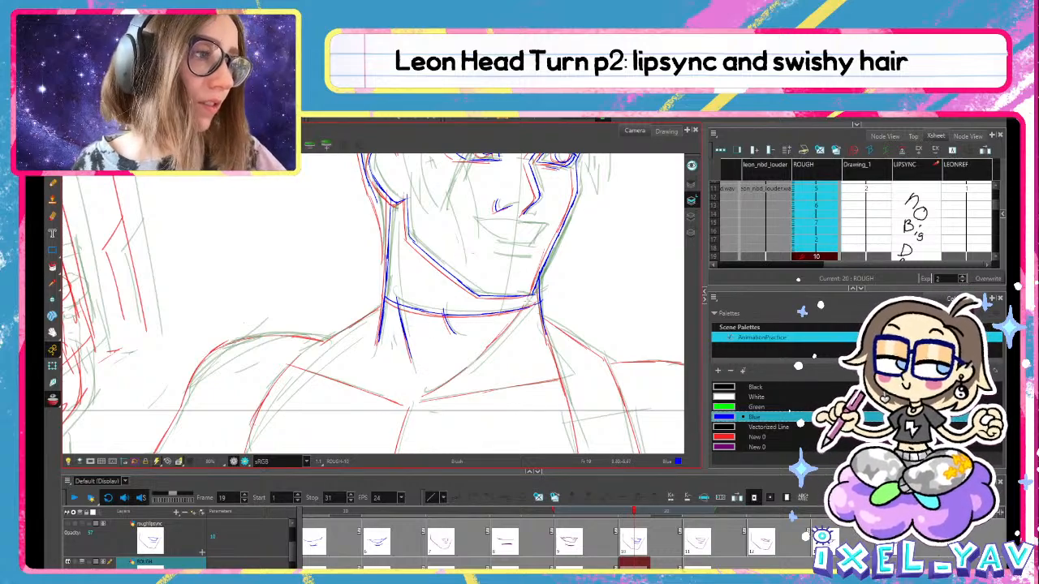
mouse_move(531, 301)
left_mouse_down()
mouse_move(497, 342)
mouse_move(422, 396)
mouse_move(503, 332)
mouse_move(497, 343)
mouse_move(482, 237)
left_mouse_up()
key("ctrl+z")
key("ctrl+z")
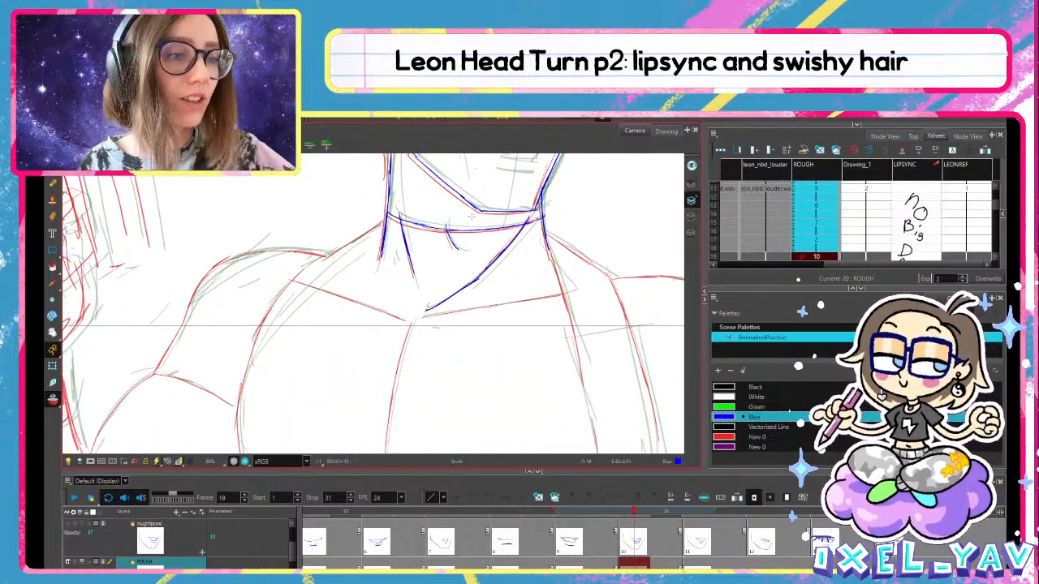
Trace the chest's centre line in blue from the pit of the neck downward
left_click_drag(412, 323, 388, 418)
left_click_drag(438, 362, 468, 269)
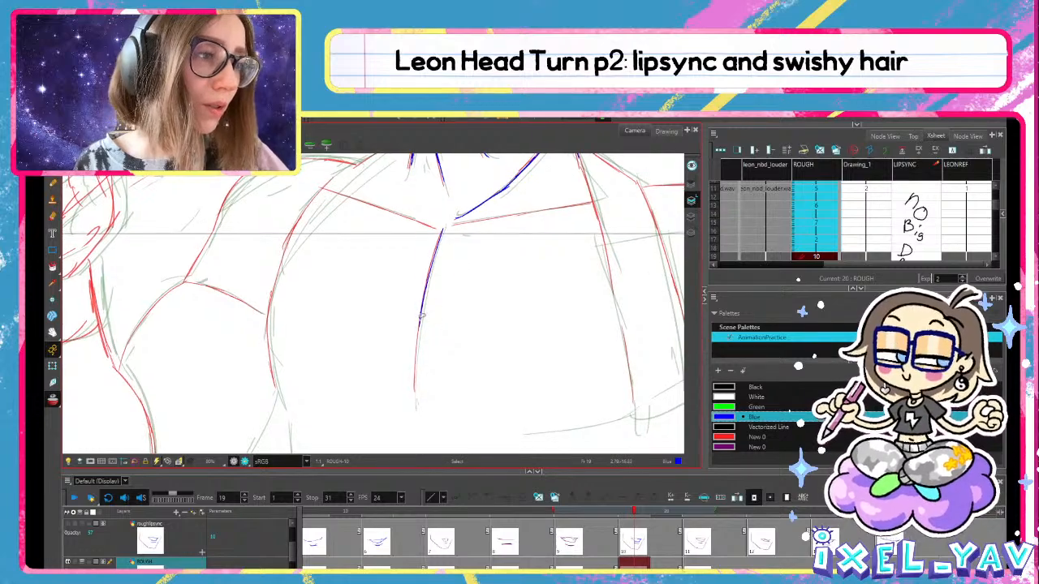
key("ctrl+z")
mouse_move(418, 333)
left_mouse_down()
mouse_move(421, 323)
mouse_move(415, 396)
left_mouse_up()
key("ctrl+z")
left_click_drag(408, 271, 379, 374)
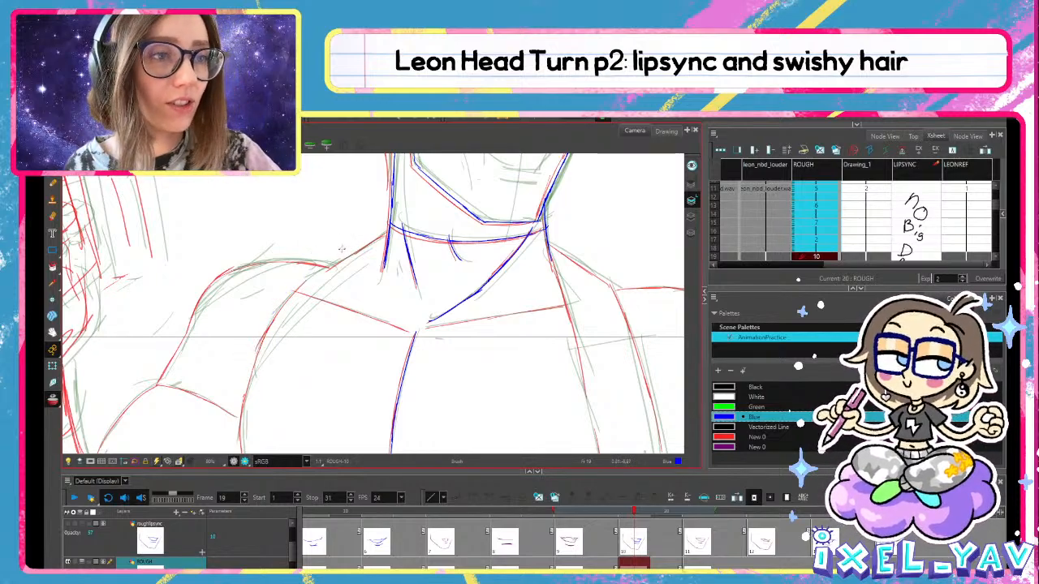
Trace the slope from the neck and the rounded top of the left shoulder in blue
mouse_move(323, 271)
left_mouse_down()
mouse_move(377, 235)
mouse_move(369, 244)
left_mouse_up()
key("ctrl+z")
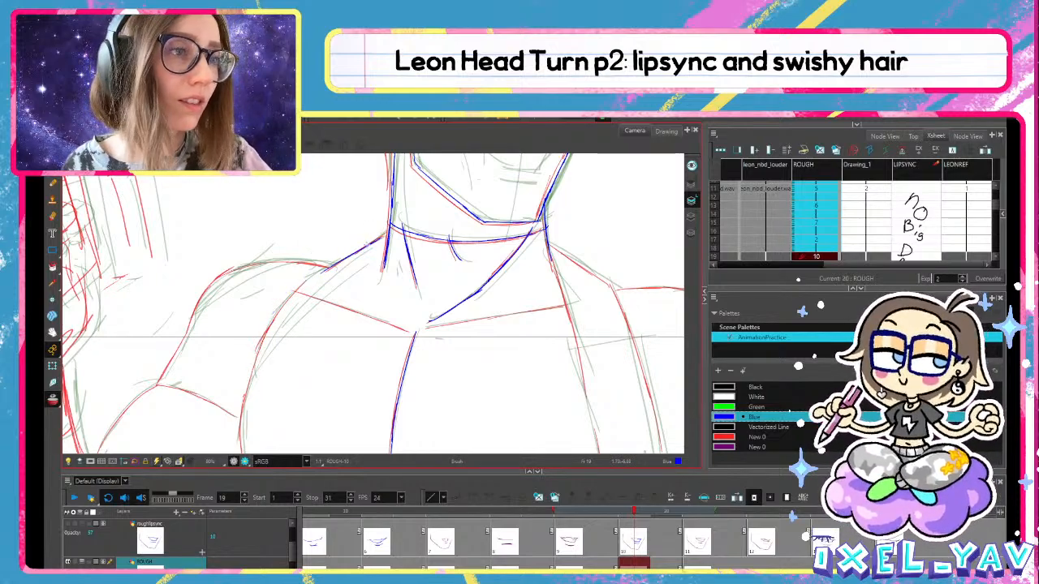
left_click_drag(398, 206, 427, 217)
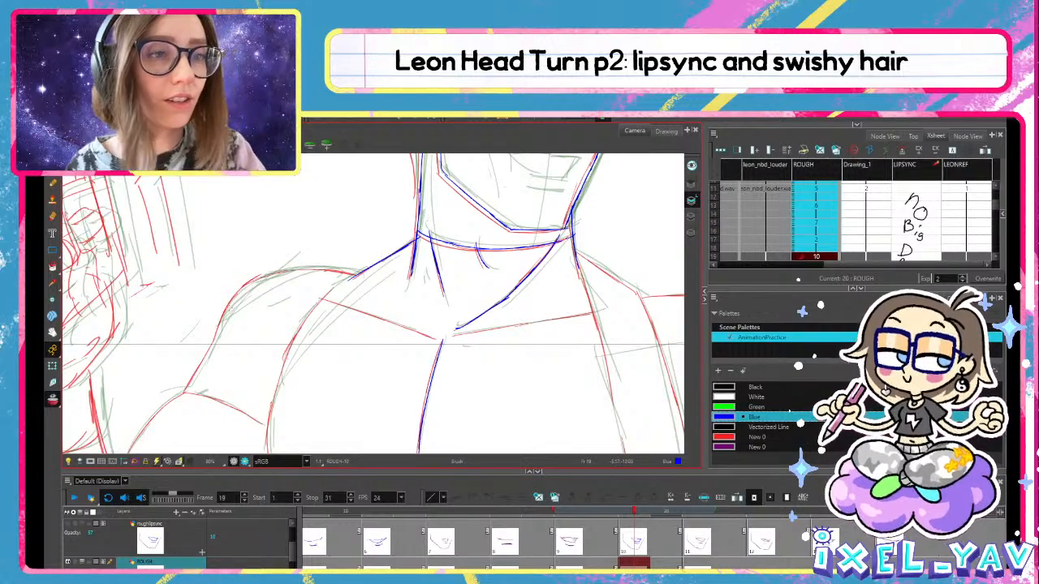
mouse_move(217, 330)
left_mouse_down()
mouse_move(261, 275)
mouse_move(251, 284)
mouse_move(290, 271)
mouse_move(360, 273)
left_mouse_up()
key("ctrl+z")
key("ctrl+z")
key("ctrl+z")
Trace the short curved crease between the raised arm and the chest in blue
left_click_drag(444, 339, 543, 282)
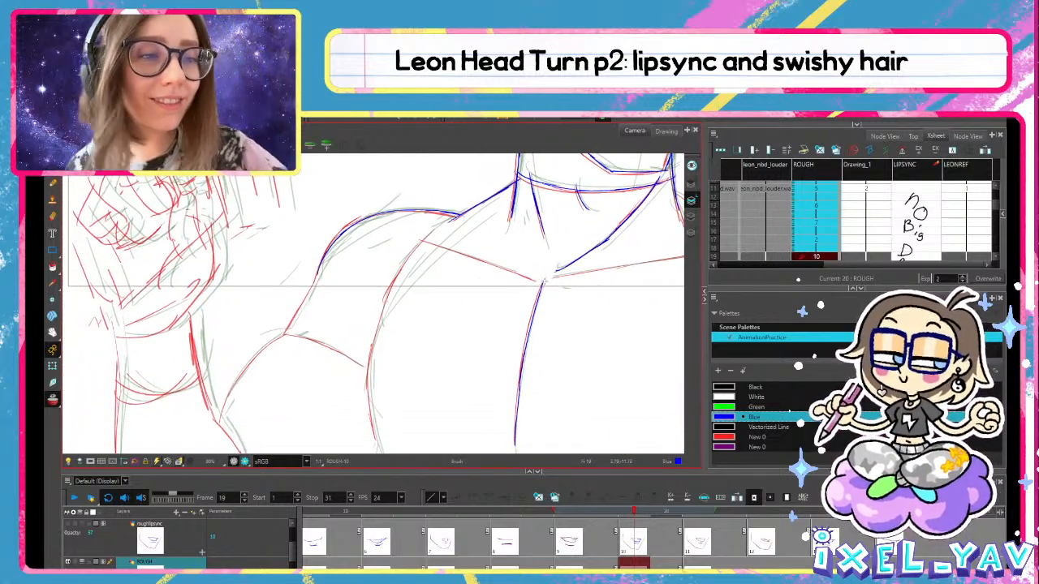
key("ctrl+z")
left_click_drag(284, 334, 343, 354)
key("ctrl+z")
key("ctrl+z")
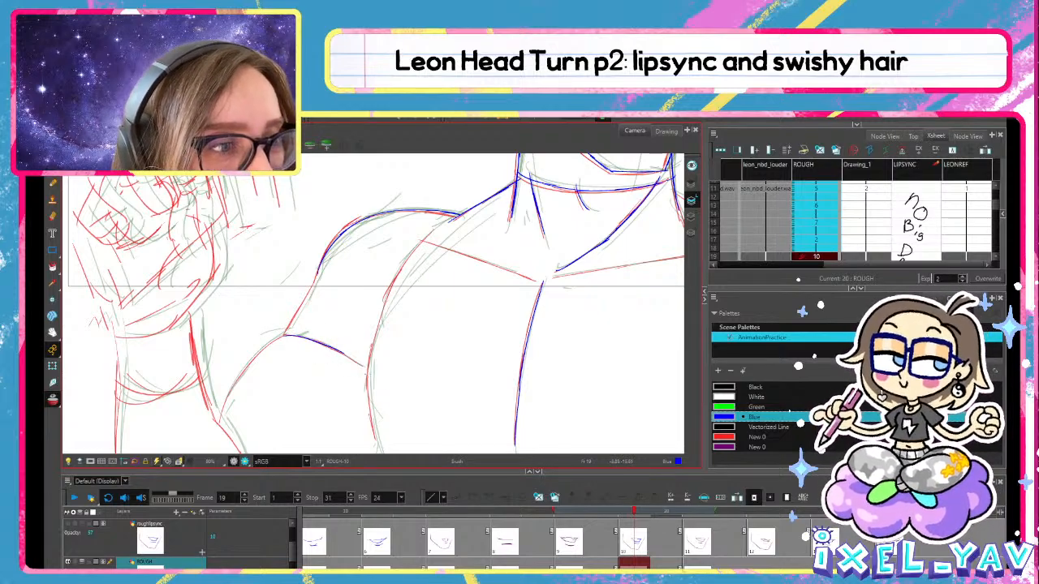
key("ctrl+z")
Trace the outer contour of the left shoulder downward toward the arm crease in blue
left_click_drag(397, 261, 438, 246)
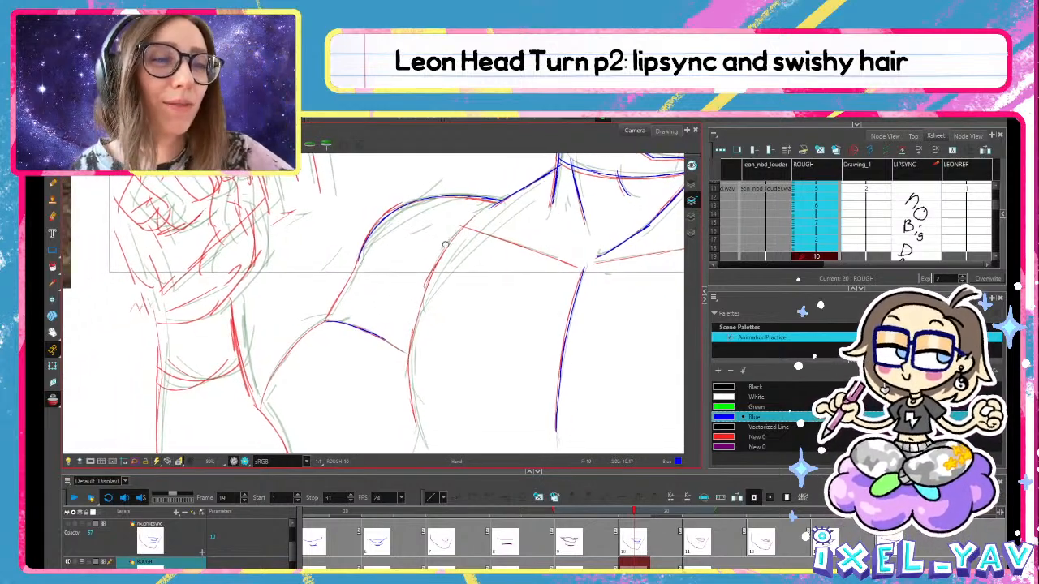
left_click_drag(324, 318, 361, 262)
key("ctrl+z")
left_click_drag(325, 321, 363, 242)
key("ctrl+z")
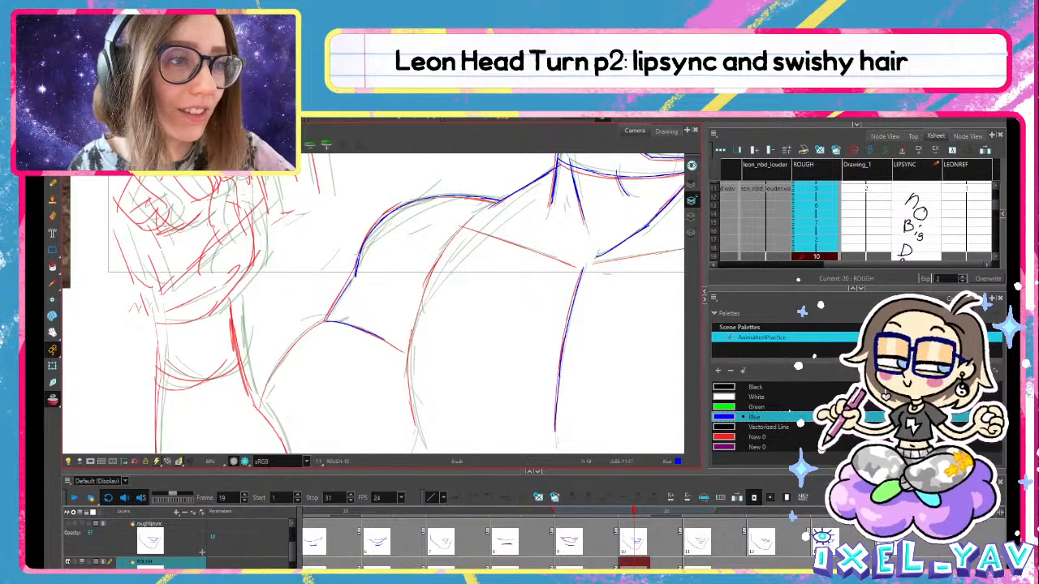
Trace the upper arm's curve down to the elbow and the inner edge of the raised forearm in blue
mouse_move(352, 277)
left_mouse_down()
mouse_move(274, 360)
mouse_move(285, 350)
mouse_move(258, 411)
left_mouse_up()
key("ctrl+z")
key("ctrl+z")
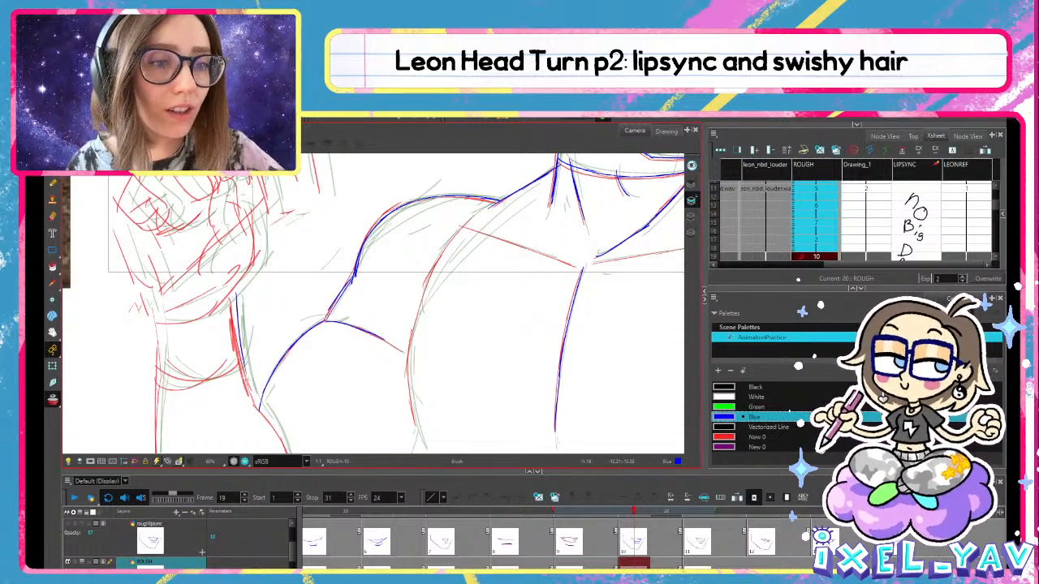
left_click_drag(232, 289, 246, 388)
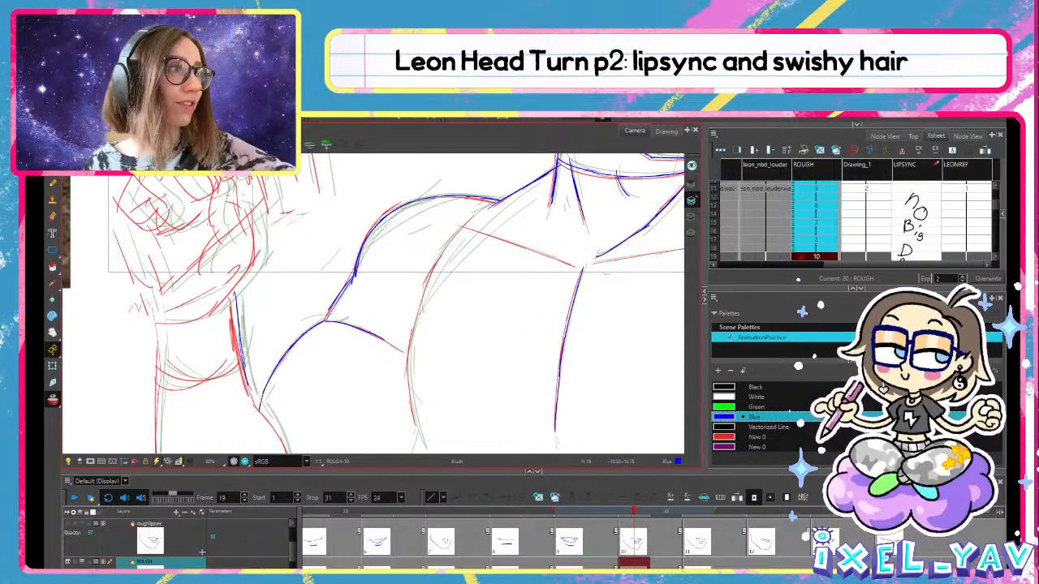
Rework the inner edge of the raised forearm in blue so that it runs down to the elbow crease
left_click_drag(318, 356, 347, 269)
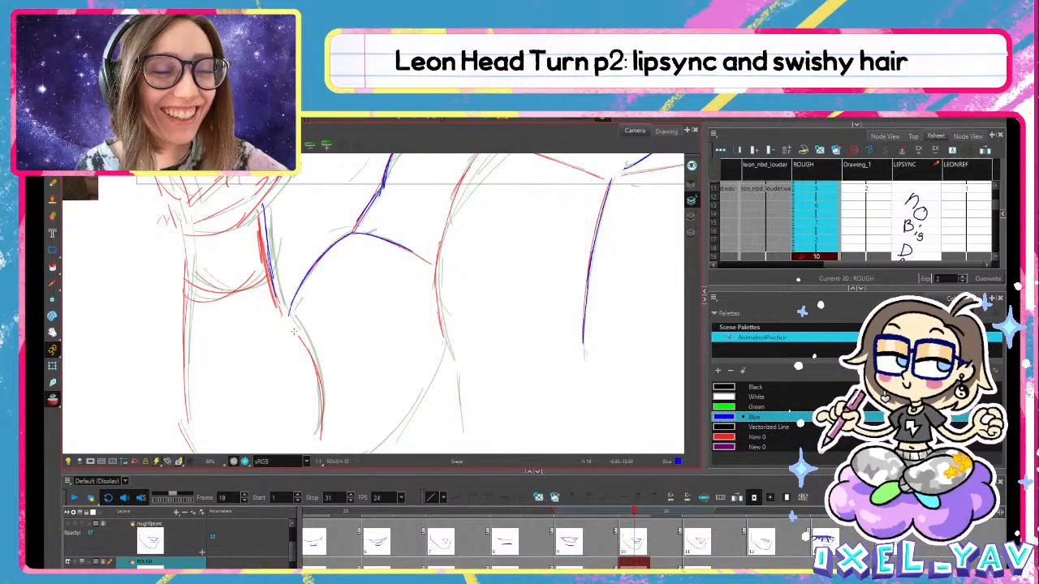
left_click(275, 292)
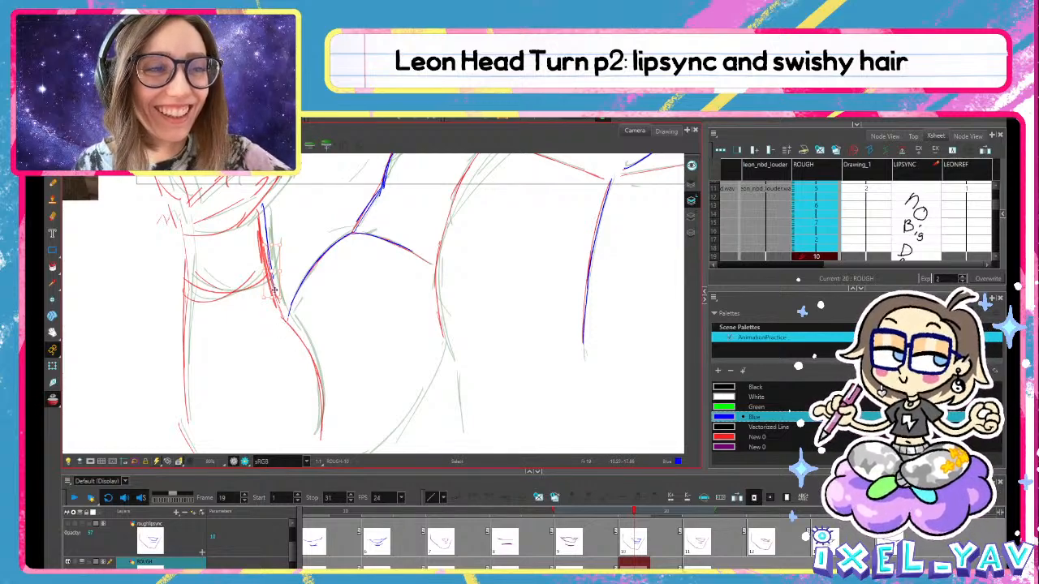
left_click_drag(274, 291, 281, 299)
left_click(262, 249, "shift")
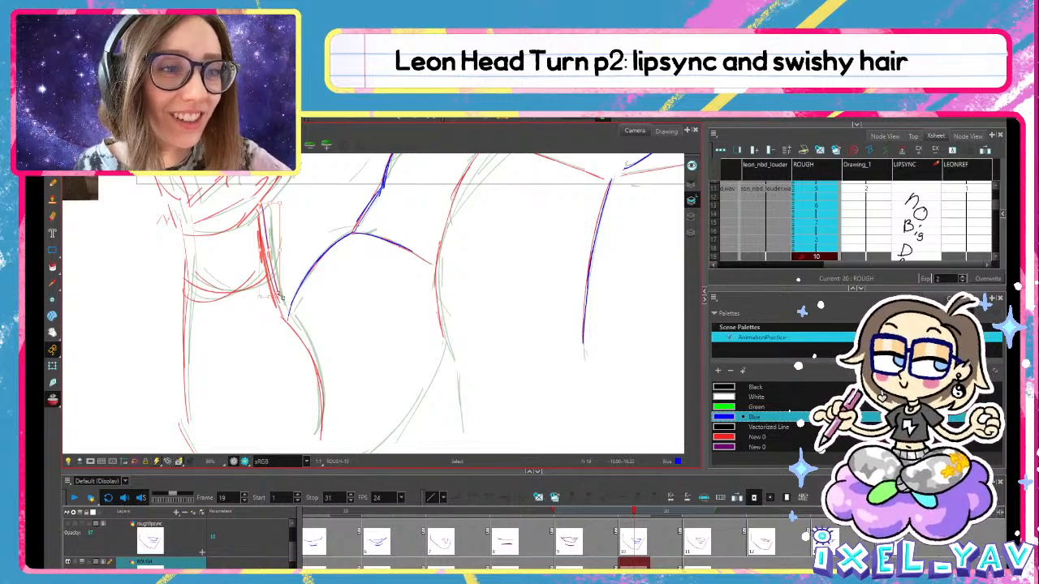
key("alt+b")
left_click_drag(267, 247, 287, 319)
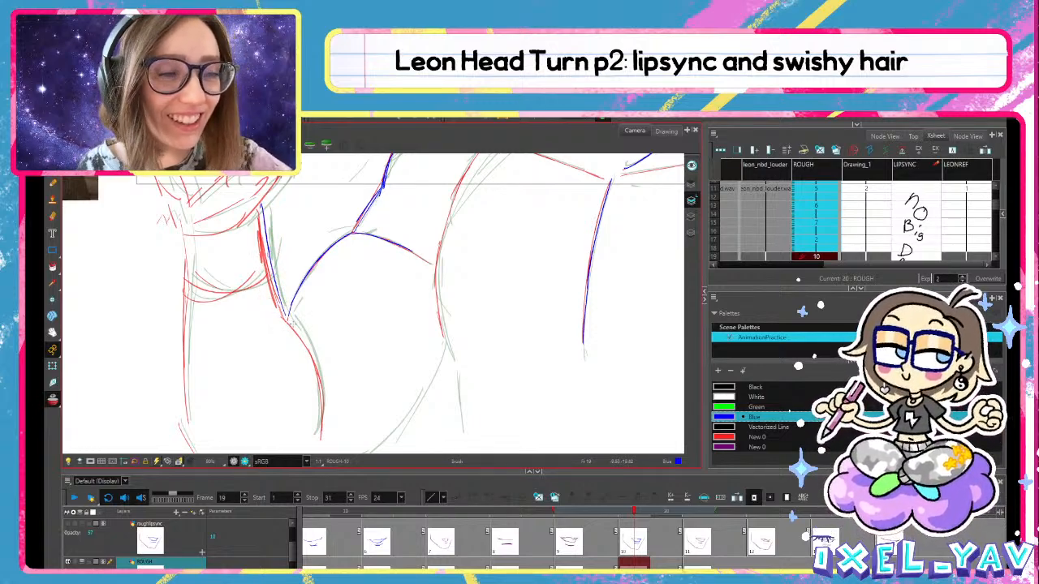
key("alt+s")
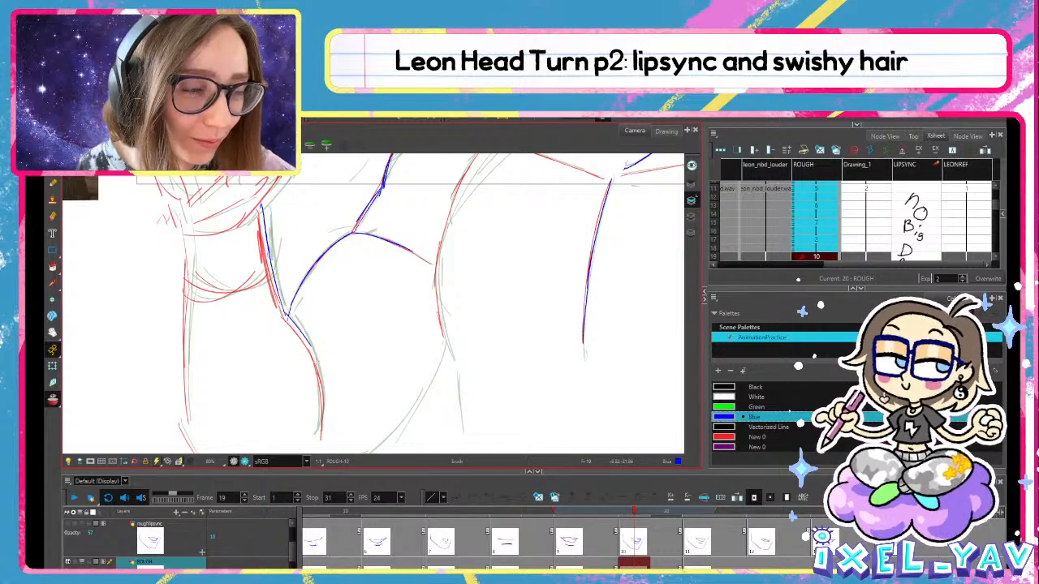
Trace the bulging arm contour that curves downward from the elbow crease in blue
key("alt+b")
left_click_drag(287, 315, 321, 381)
key("ctrl+z")
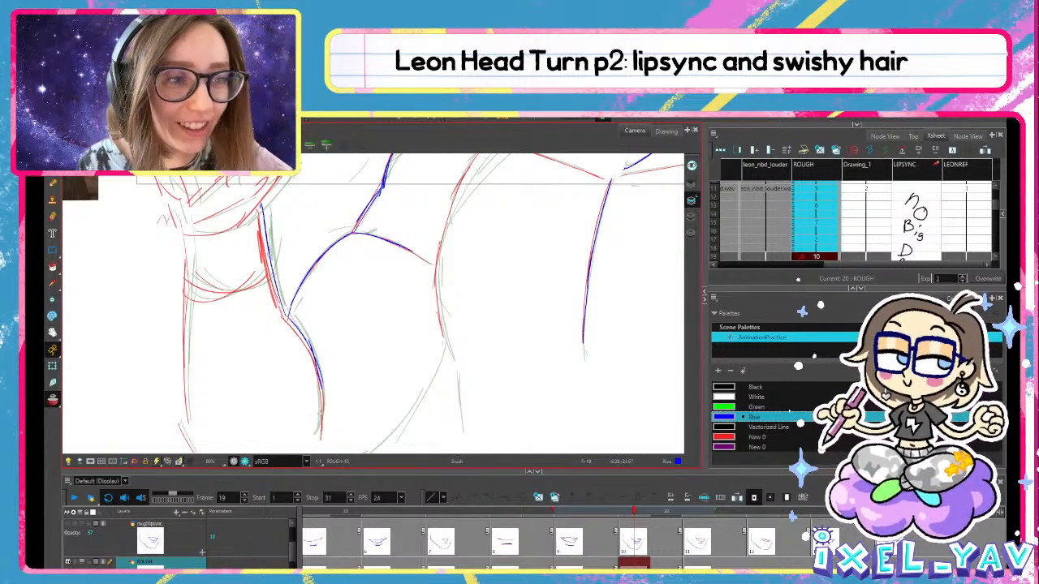
key("alt+s")
key("ctrl+z")
mouse_move(305, 341)
left_mouse_down()
mouse_move(322, 380)
mouse_move(320, 419)
left_mouse_up()
key("ctrl+z")
key("ctrl+z")
left_click_drag(317, 365, 318, 411)
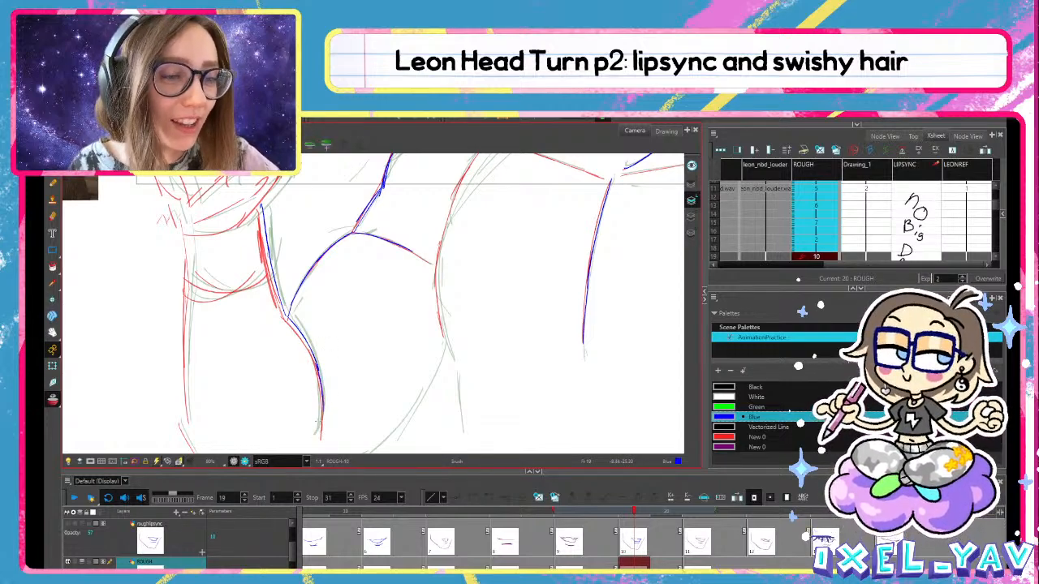
key("ctrl+z")
left_click_drag(319, 366, 318, 430)
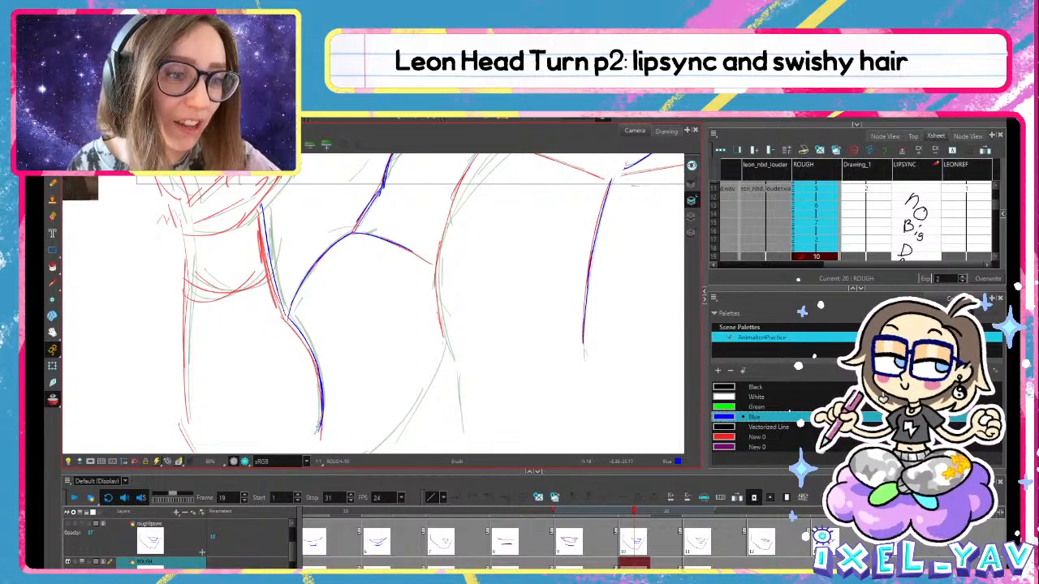
Trace the upper part of the curve between the left shoulder and the chest, starting at the neck slope, in blue
key("space")
left_click_drag(433, 333, 380, 406)
mouse_move(443, 365)
left_mouse_down()
mouse_move(471, 190)
mouse_move(427, 380)
left_mouse_up()
left_click_drag(397, 256, 419, 238)
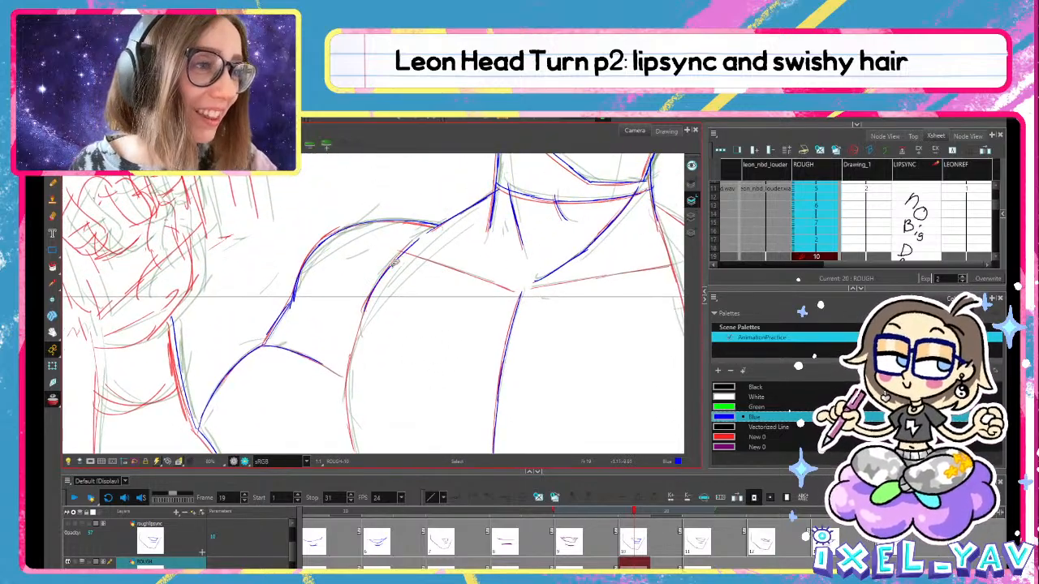
key("ctrl+z")
left_click_drag(365, 311, 423, 233)
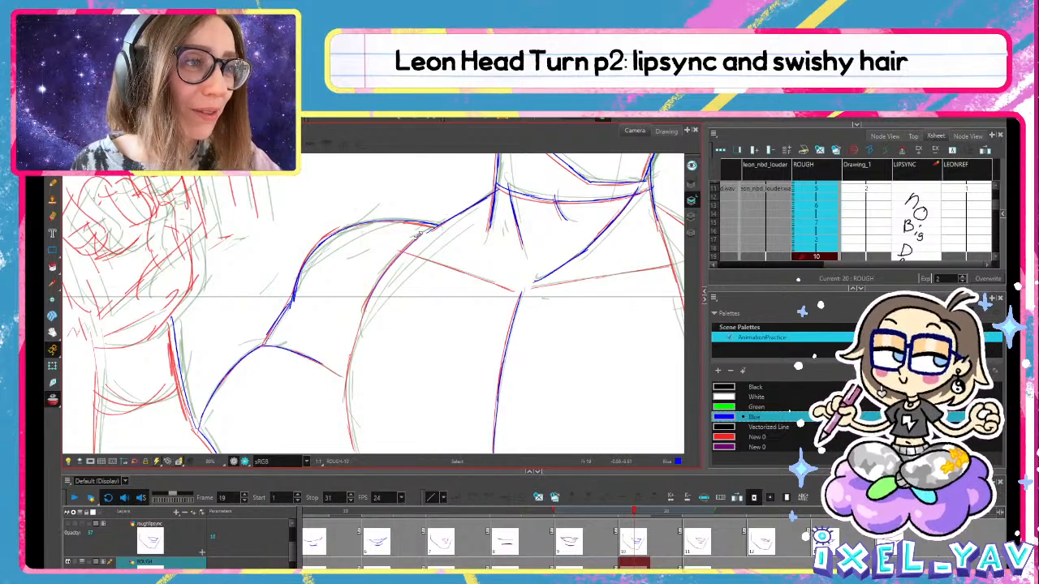
key("ctrl+z")
key("ctrl+shift+z")
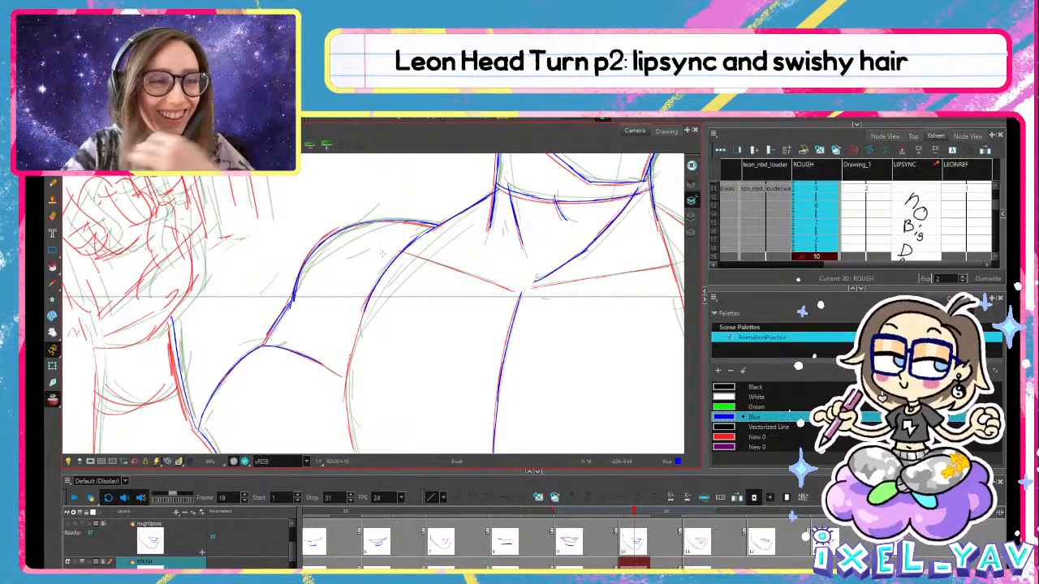
Continue the blue curve between the left shoulder and the chest down toward the arm crease
left_click_drag(363, 315, 343, 427)
key("ctrl+z")
mouse_move(355, 345)
left_mouse_down()
mouse_move(351, 449)
mouse_move(349, 431)
left_mouse_up()
key("ctrl+z")
key("ctrl+z")
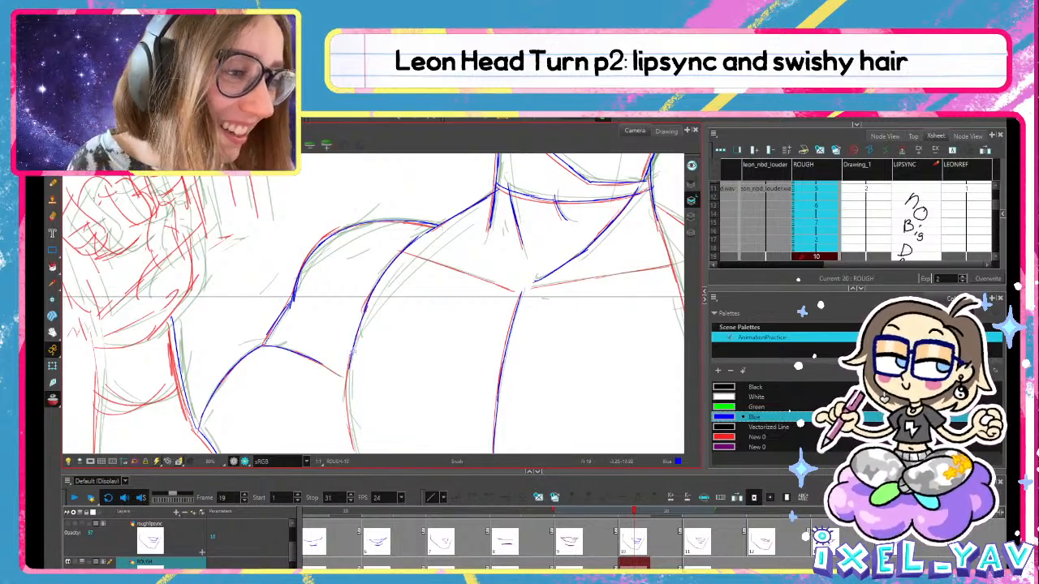
left_click_drag(353, 349, 348, 424)
key("alt+s")
left_click(348, 426)
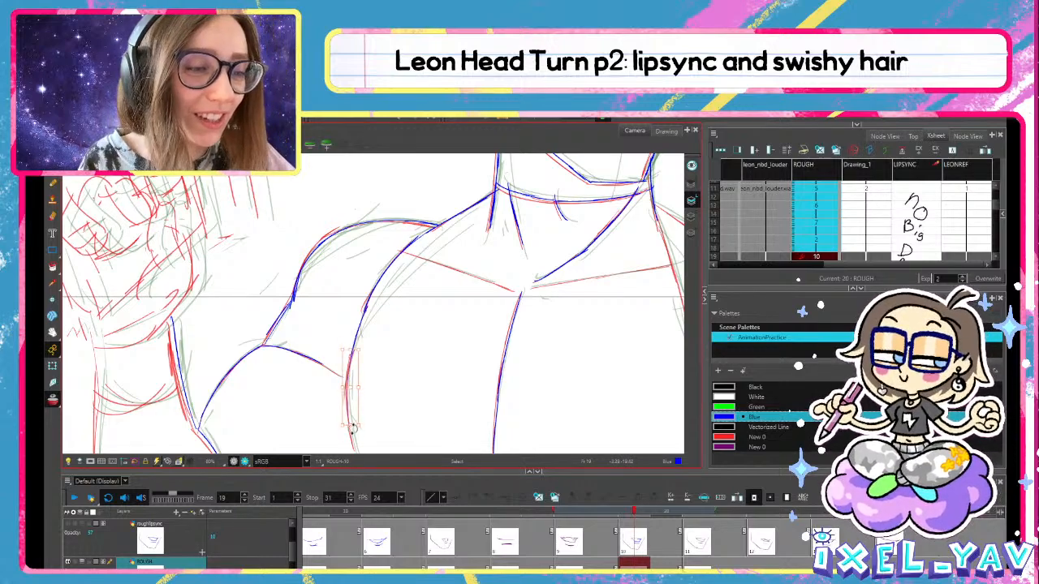
left_click_drag(359, 425, 364, 434)
key("Delete")
key("alt+b")
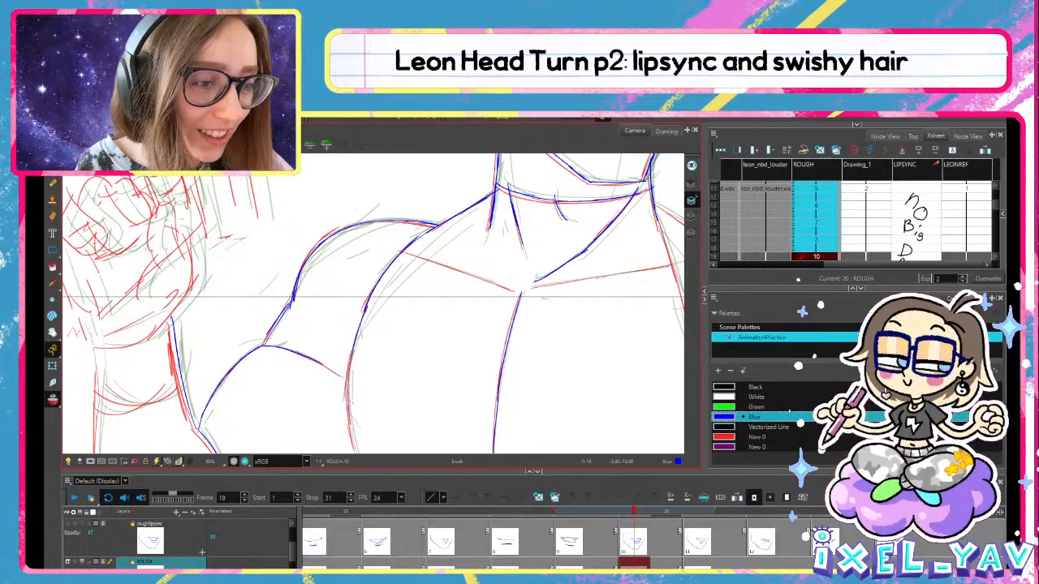
Trace the lower end of the chest's left side below the arm crease in blue
left_click_drag(353, 351, 355, 453)
key("ctrl+z")
left_click_drag(349, 403, 355, 452)
key("ctrl+z")
mouse_move(419, 329)
left_mouse_down()
mouse_move(427, 366)
mouse_move(440, 309)
left_mouse_up()
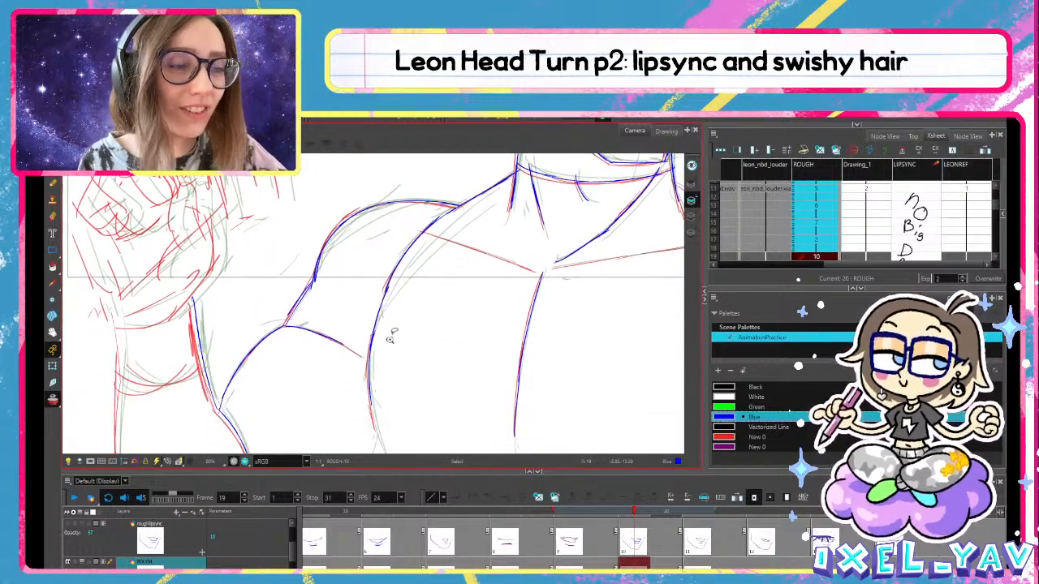
left_click_drag(369, 383, 380, 449)
key("ctrl+z")
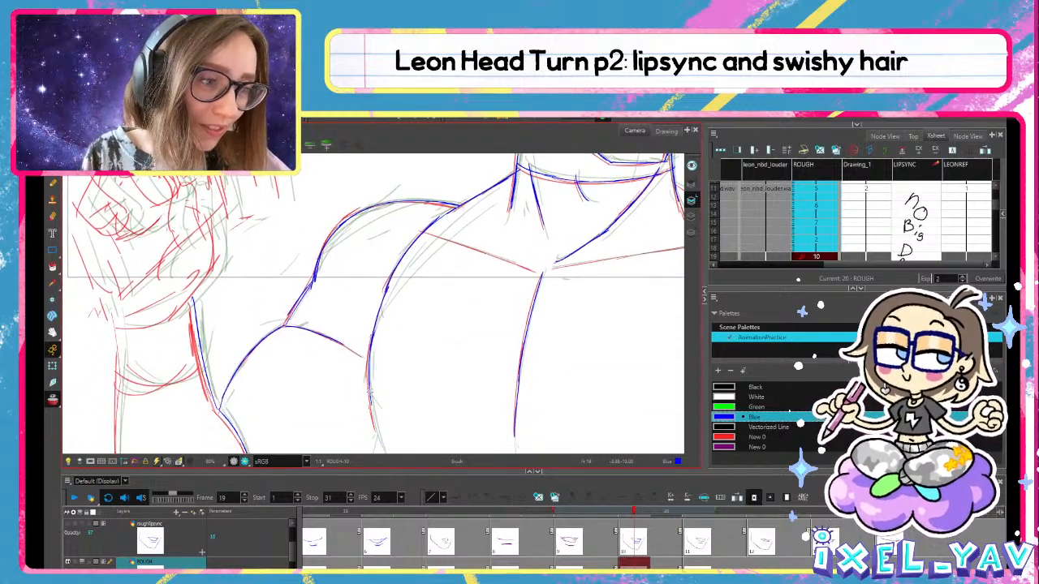
left_click_drag(370, 387, 378, 446)
Trace the line sloping from the left shoulder curve toward the centre of the chest in blue
key("space")
left_click_drag(614, 312, 406, 399)
left_click_drag(214, 321, 292, 345)
key("ctrl+z")
key("ctrl+z")
key("ctrl+z")
key("ctrl+z")
left_click_drag(217, 319, 323, 358)
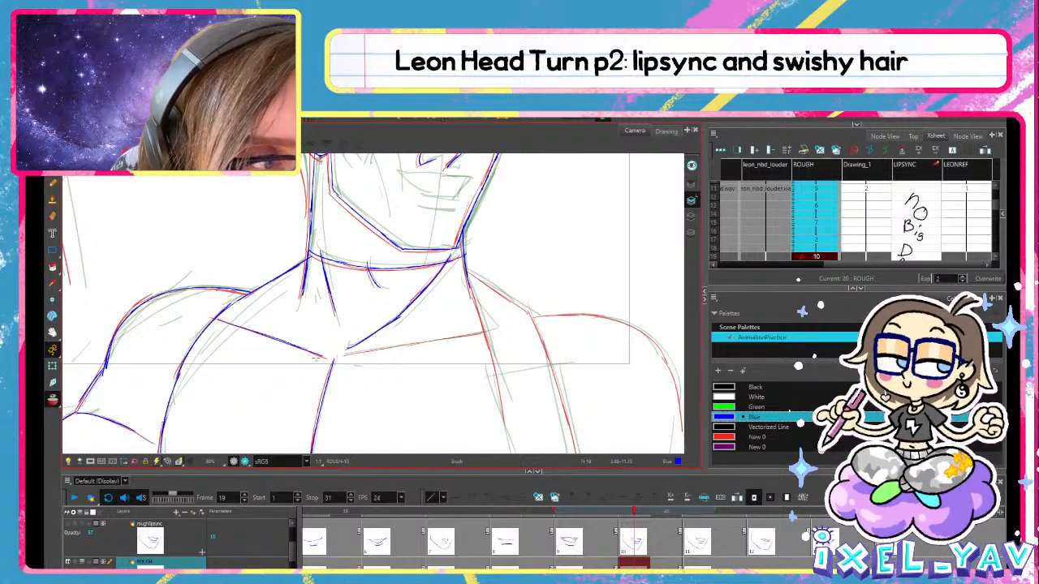
key("ctrl+z")
key("ctrl+z")
left_click_drag(246, 331, 314, 354)
Redraw the left sloping chest line as one blue stroke from the shoulder curve to the chest's centre
key("alt+s")
left_click(265, 335)
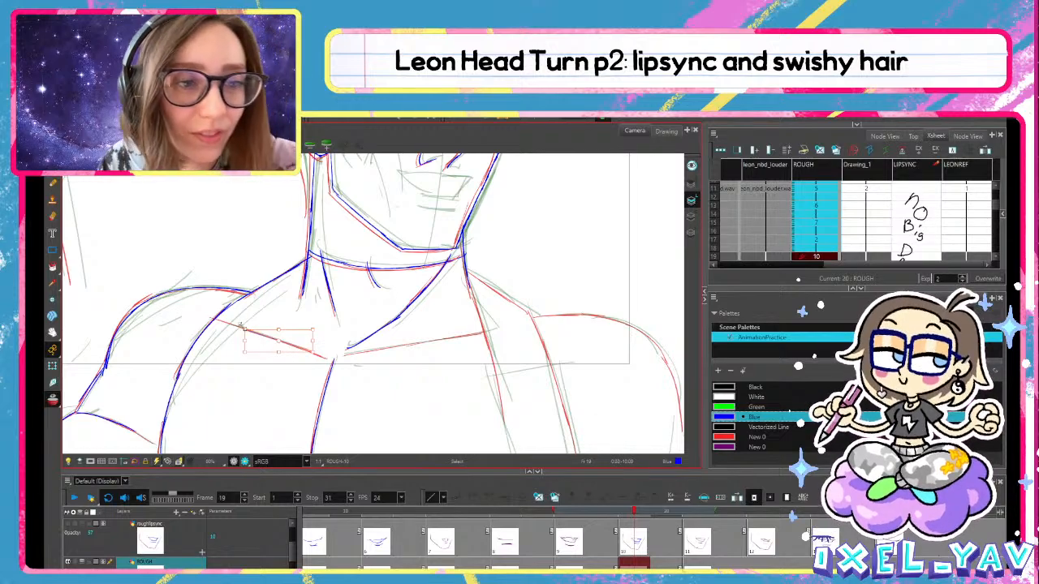
left_click(239, 326)
left_click(243, 330)
left_click(234, 326)
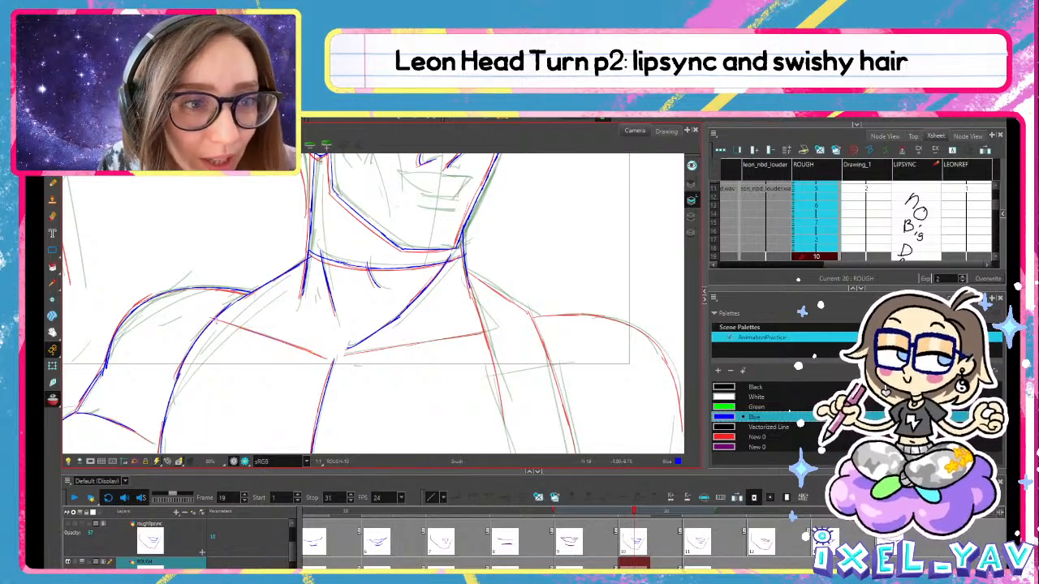
key("alt+b")
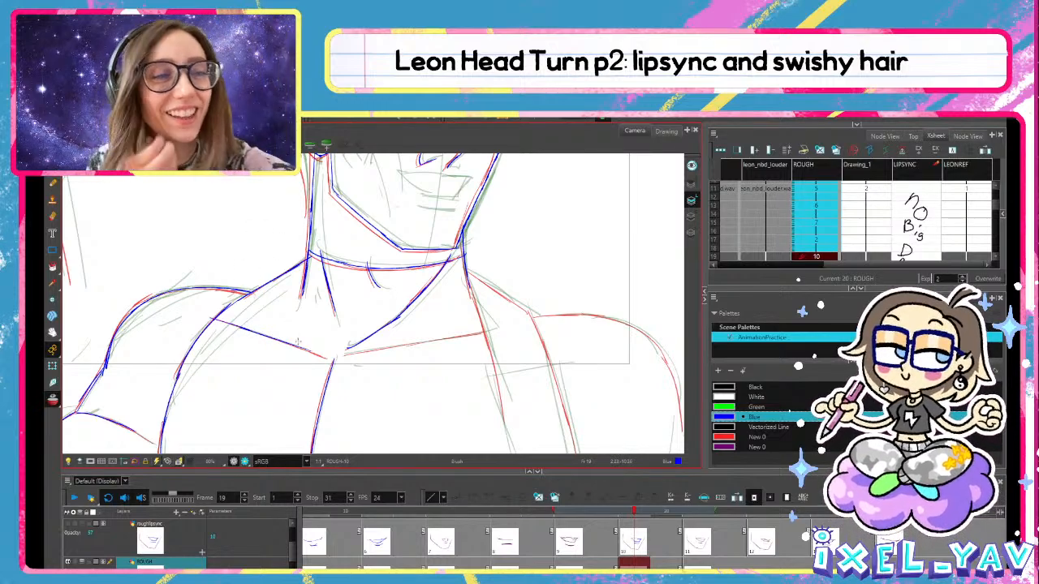
key("ctrl+z")
key("ctrl+z")
key("ctrl+z")
key("ctrl+z")
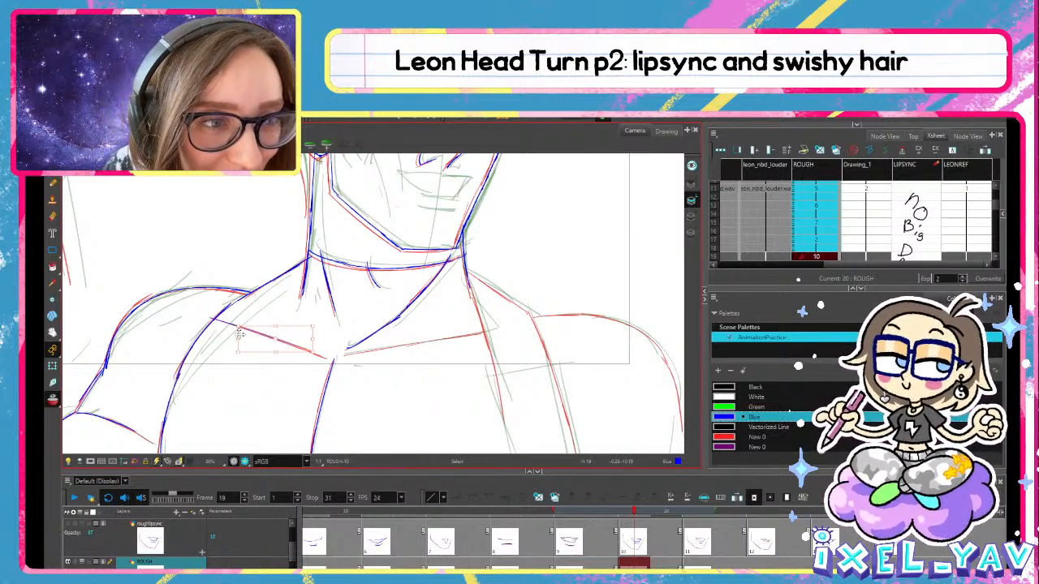
left_click_drag(215, 319, 324, 358)
Trace the opposite chest line rising from the centre to the inner edge of the right strap in blue
key("space")
left_click_drag(596, 297, 626, 272)
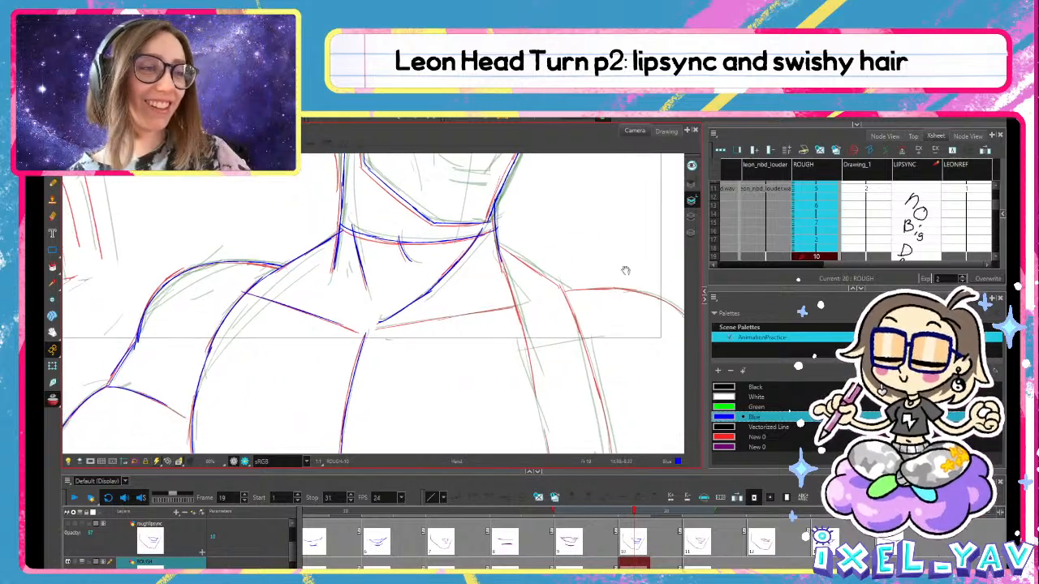
left_click_drag(381, 322, 512, 307)
key("ctrl+z")
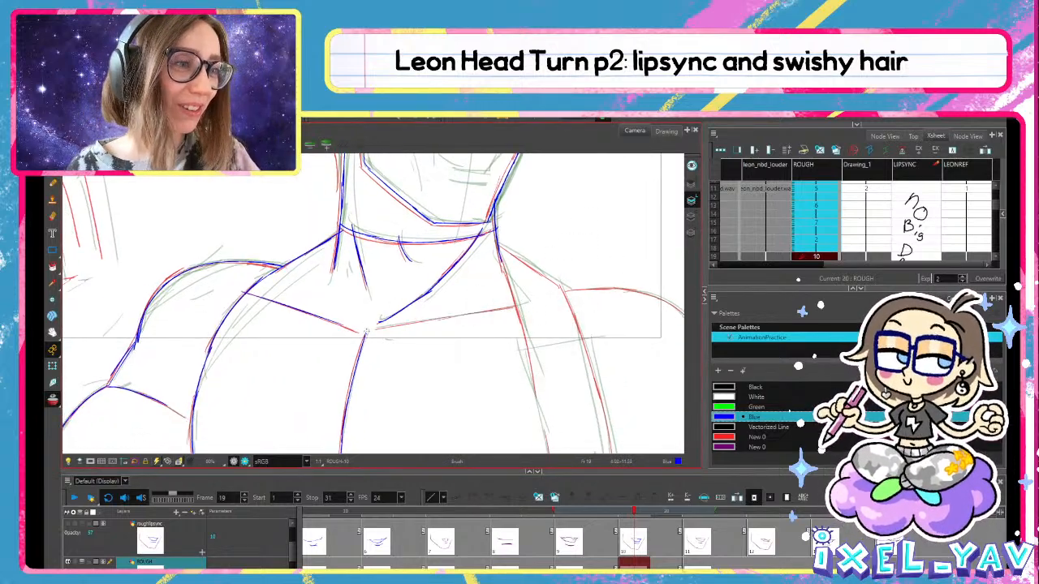
key("ctrl+z")
left_click_drag(375, 331, 506, 314)
key("ctrl+z")
left_click_drag(372, 329, 503, 312)
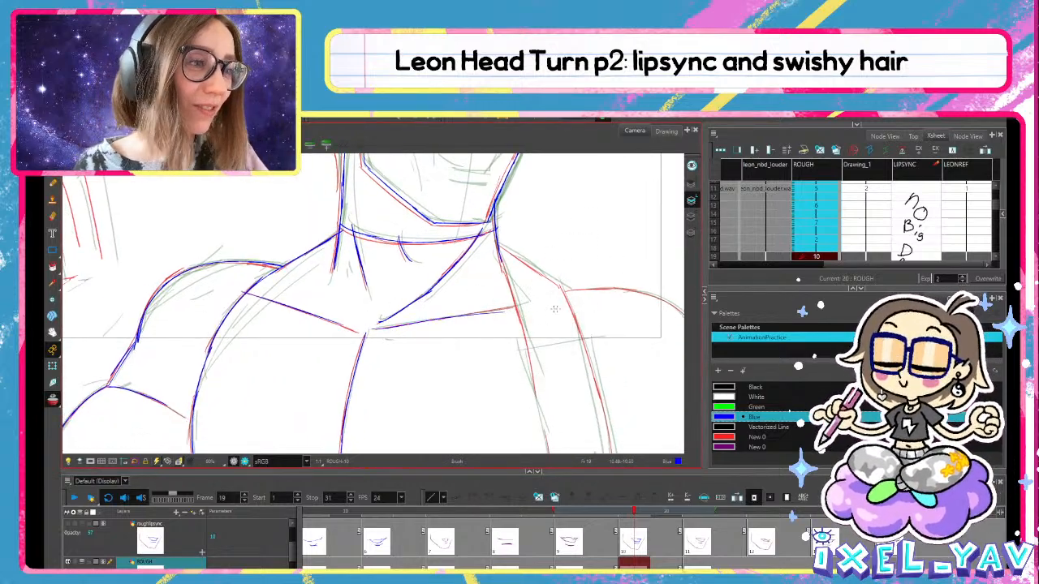
key("ctrl+z")
left_click_drag(382, 327, 483, 315)
key("ctrl+z")
key("ctrl+z")
mouse_move(372, 328)
left_mouse_down()
mouse_move(511, 307)
mouse_move(487, 310)
left_mouse_up()
key("ctrl+z")
left_click_drag(367, 329, 511, 307)
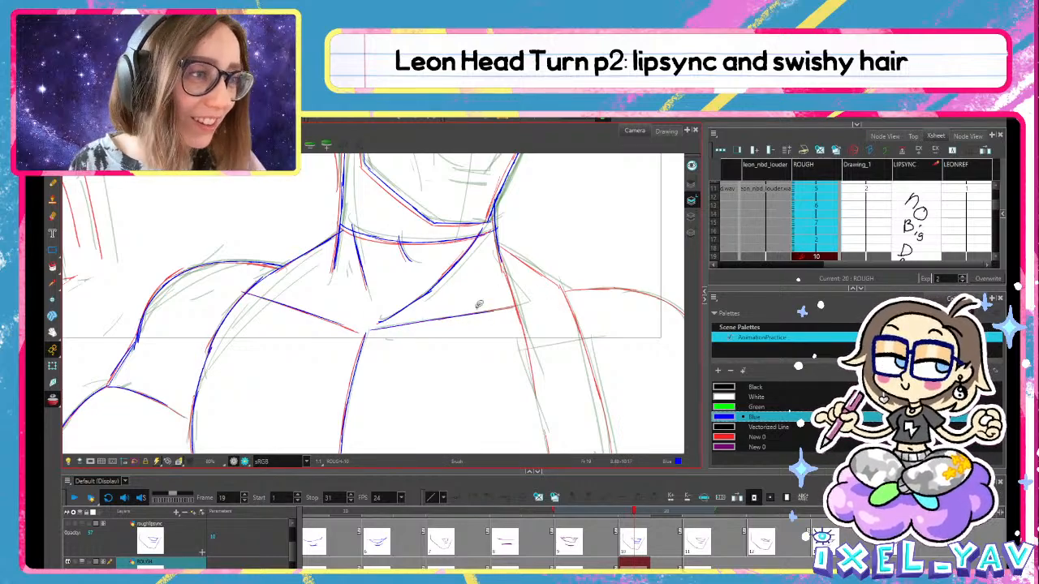
Compare the chest lines with the drawing at frame 18, and trace the slope from the neck to the right shoulder in blue at frame 19
key("alt+s")
key("comma")
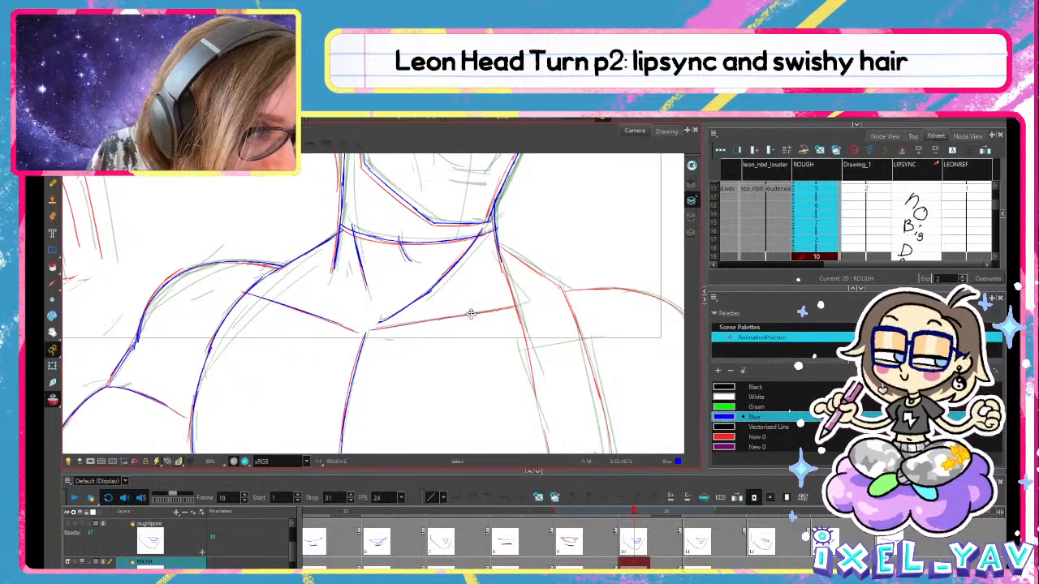
key("comma")
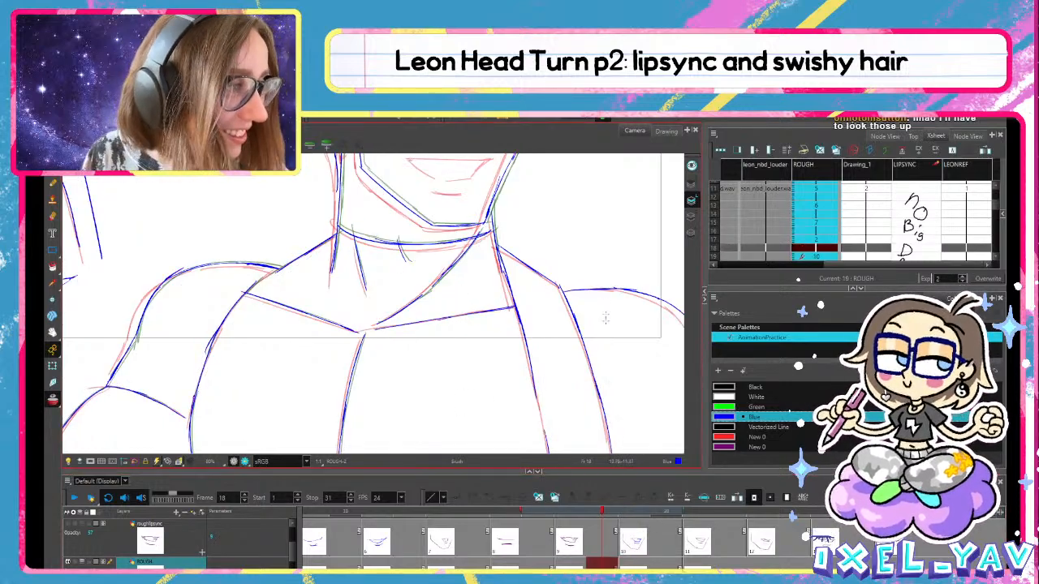
key("period")
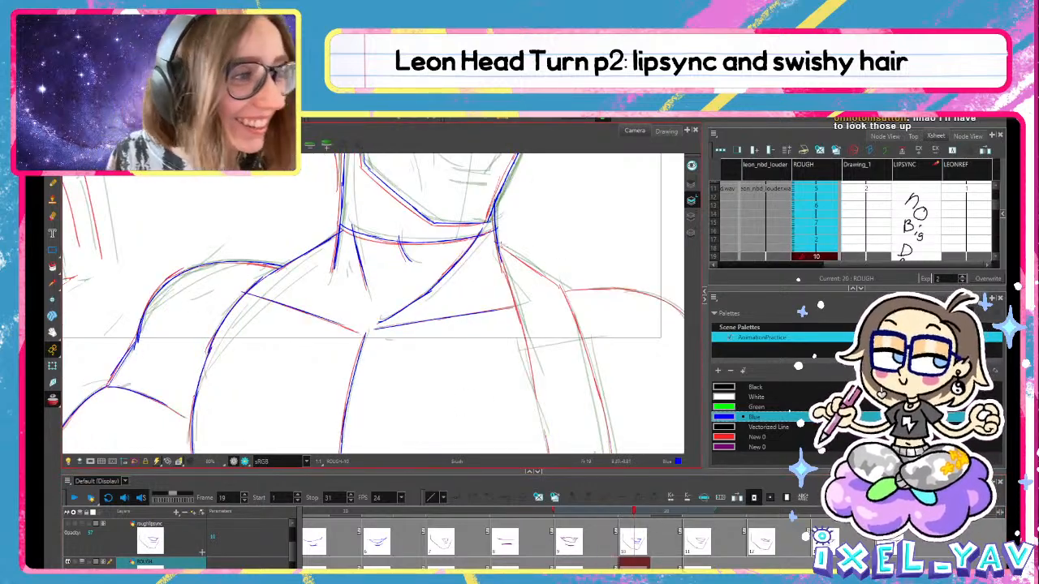
left_click_drag(497, 243, 567, 287)
left_click(537, 267)
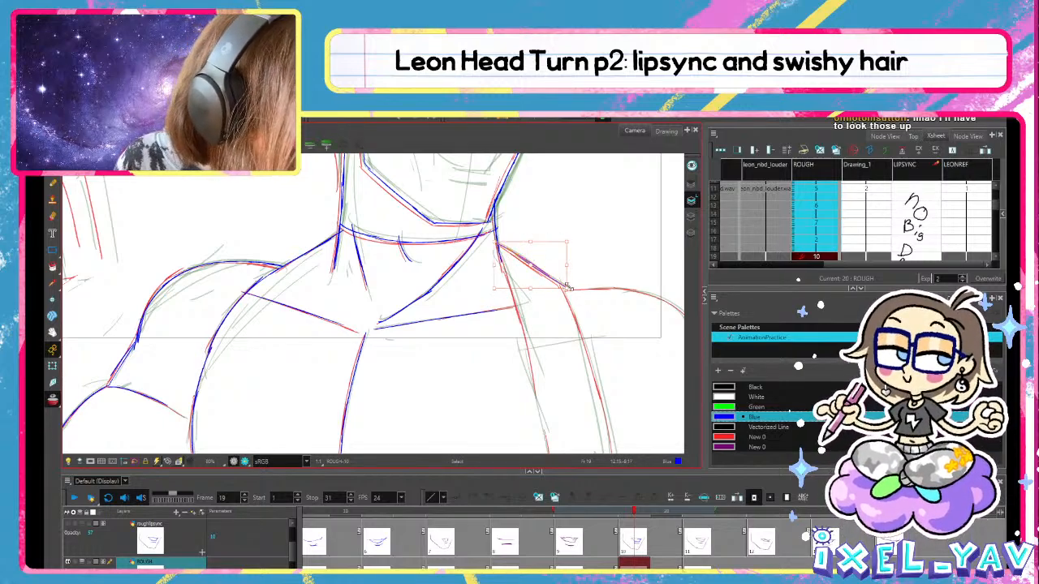
key("Delete")
key("ctrl+z")
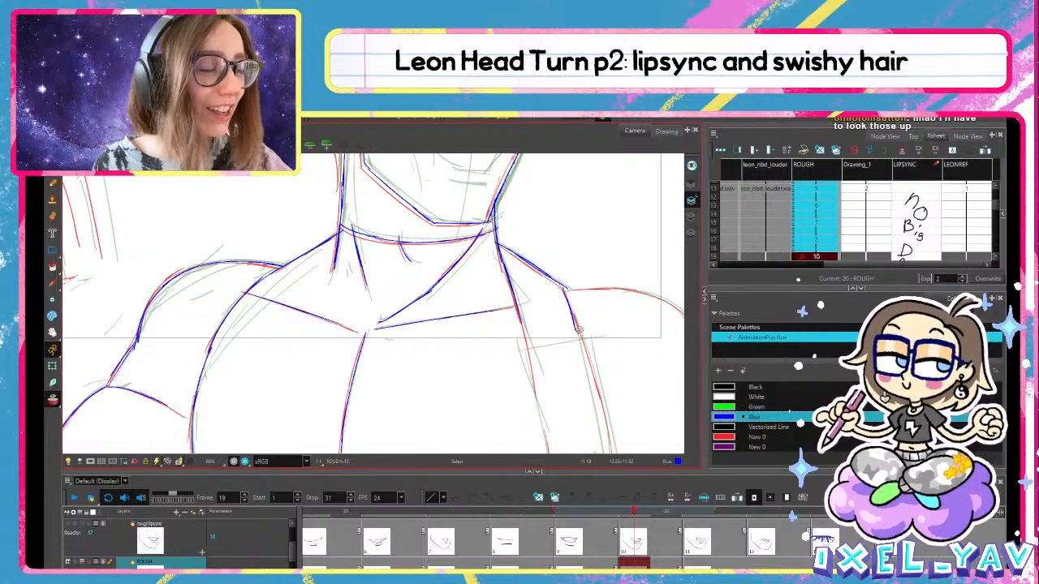
Trace the rounded top and outer edge of the right shoulder in blue
left_click_drag(616, 314, 447, 276)
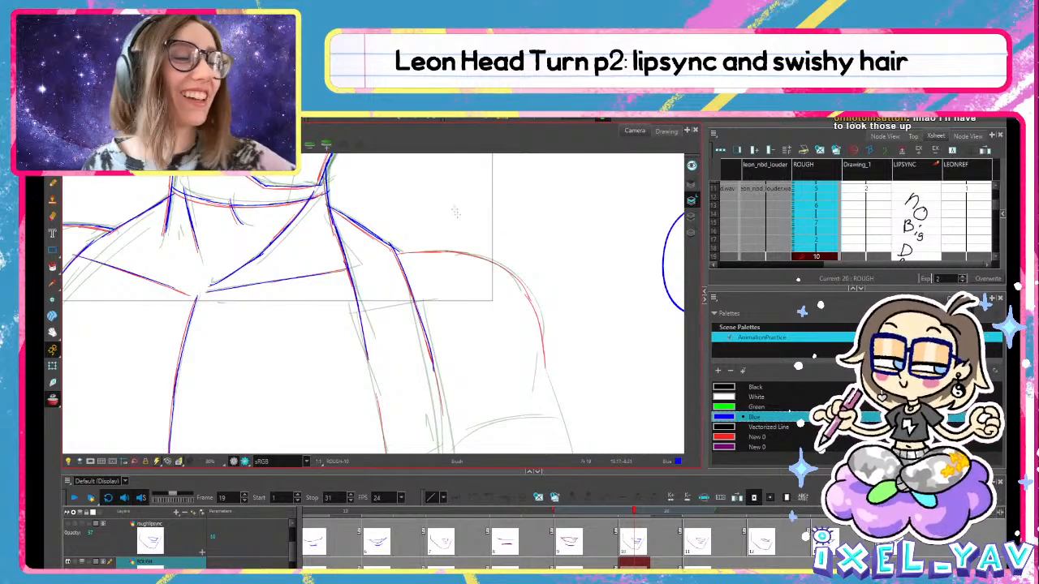
mouse_move(408, 254)
left_mouse_down()
mouse_move(488, 259)
mouse_move(539, 321)
left_mouse_up()
key("ctrl+z")
Play back the head-turn animation with the whole figure in view to check the motion
scroll(535, 323, "down", 3)
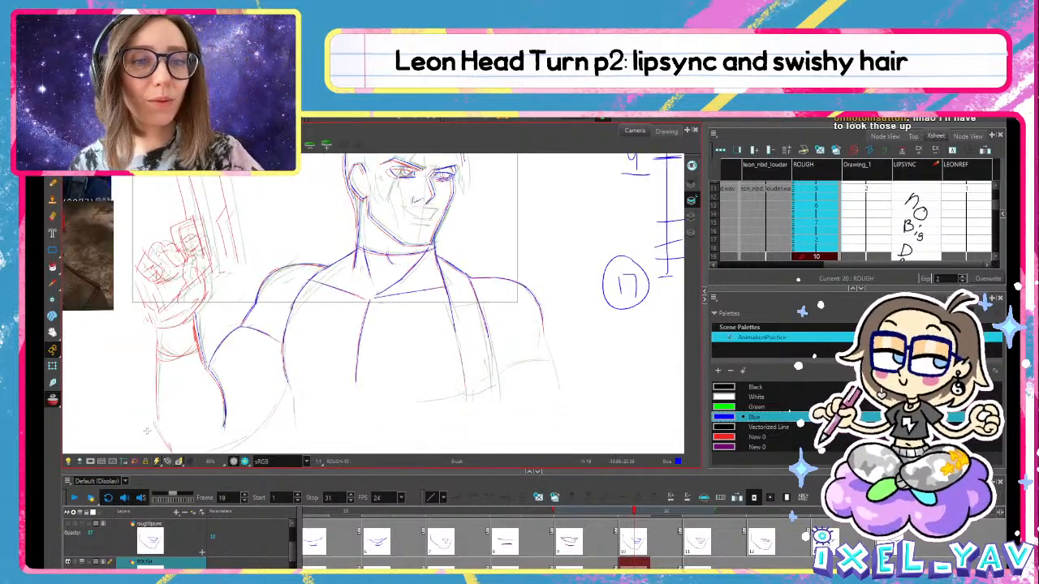
left_click_drag(443, 313, 412, 385)
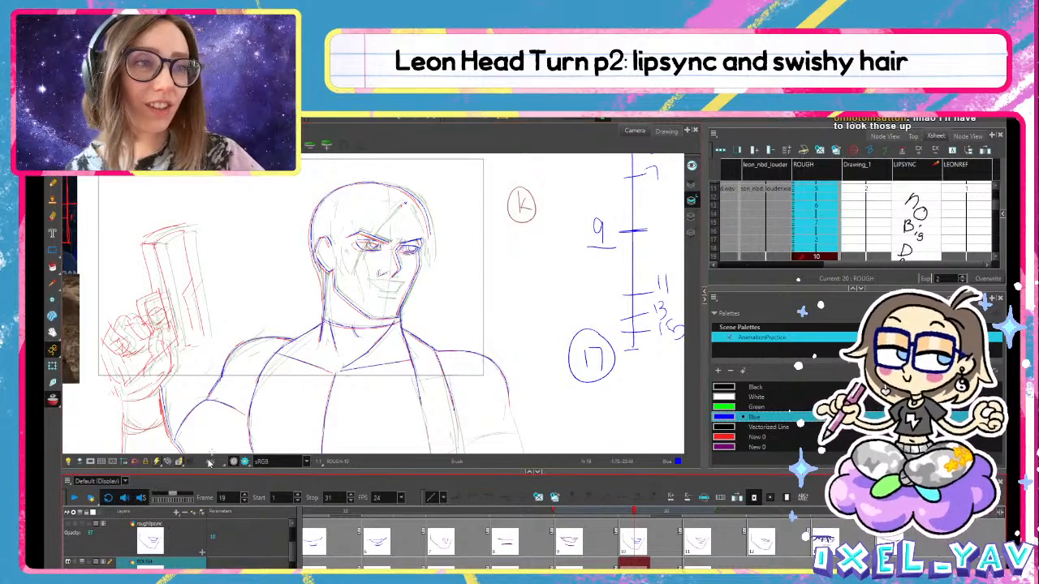
left_click(74, 497)
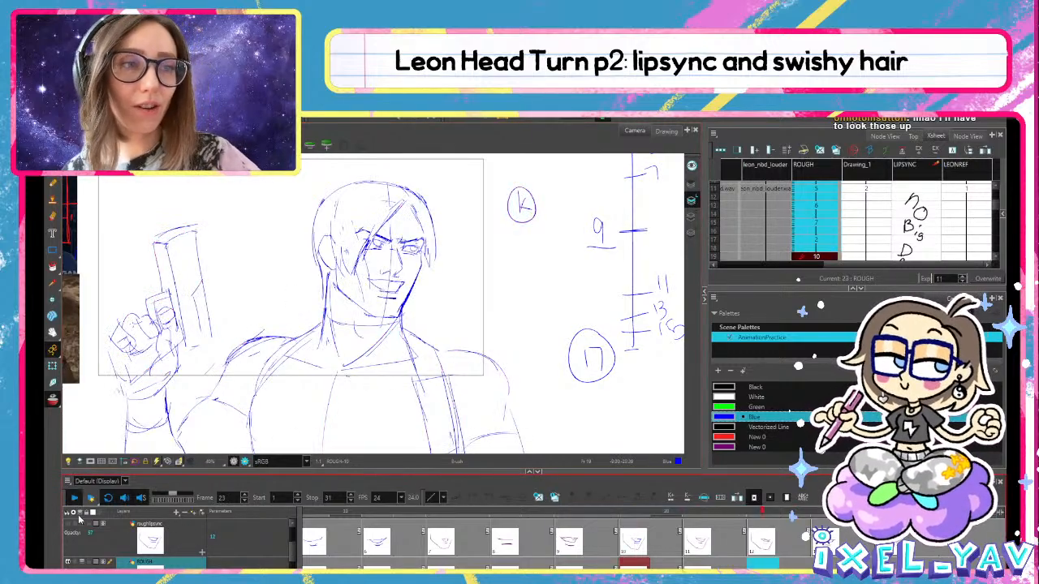
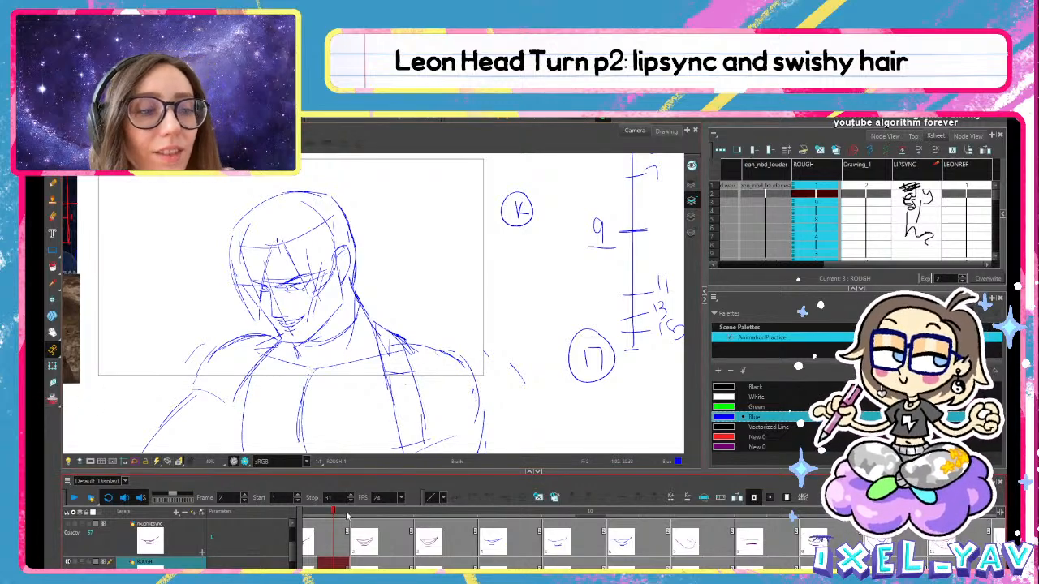
Select the sketch strokes along the top of the left shoulder at frame 1 and adjust the shoulder's curve
left_click(297, 511)
mouse_move(339, 515)
left_mouse_down()
mouse_move(412, 513)
mouse_move(352, 509)
mouse_move(352, 482)
mouse_move(323, 479)
left_mouse_up()
key("alt+s")
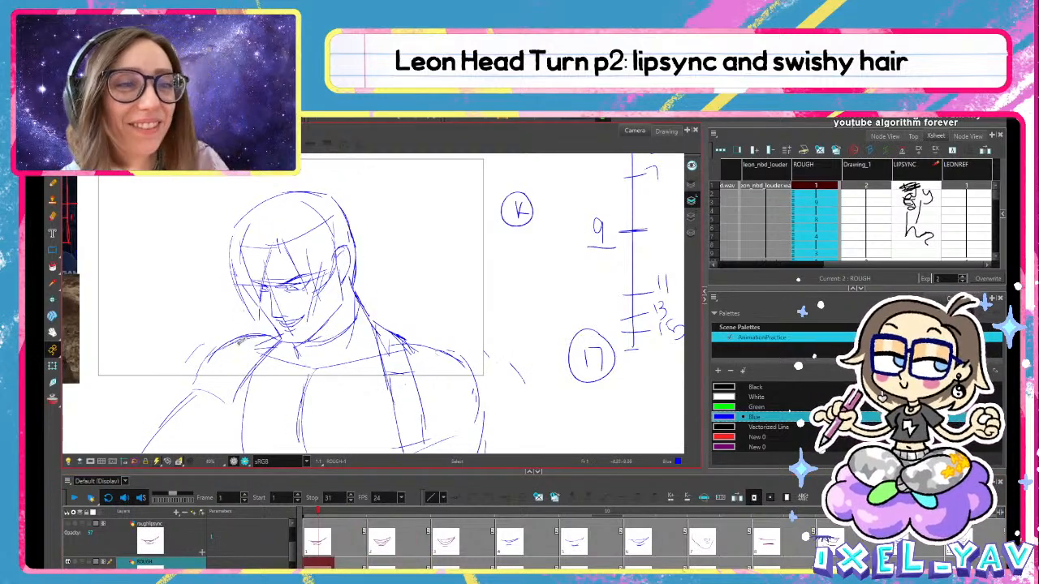
left_click(230, 347)
left_click(230, 388)
left_click(242, 334)
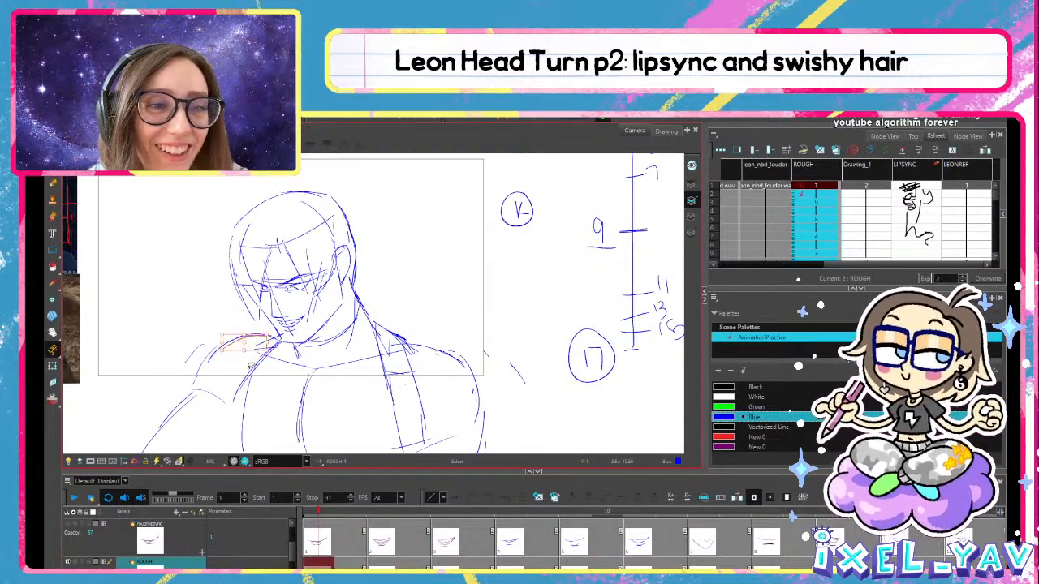
left_click(251, 366)
left_click(230, 349)
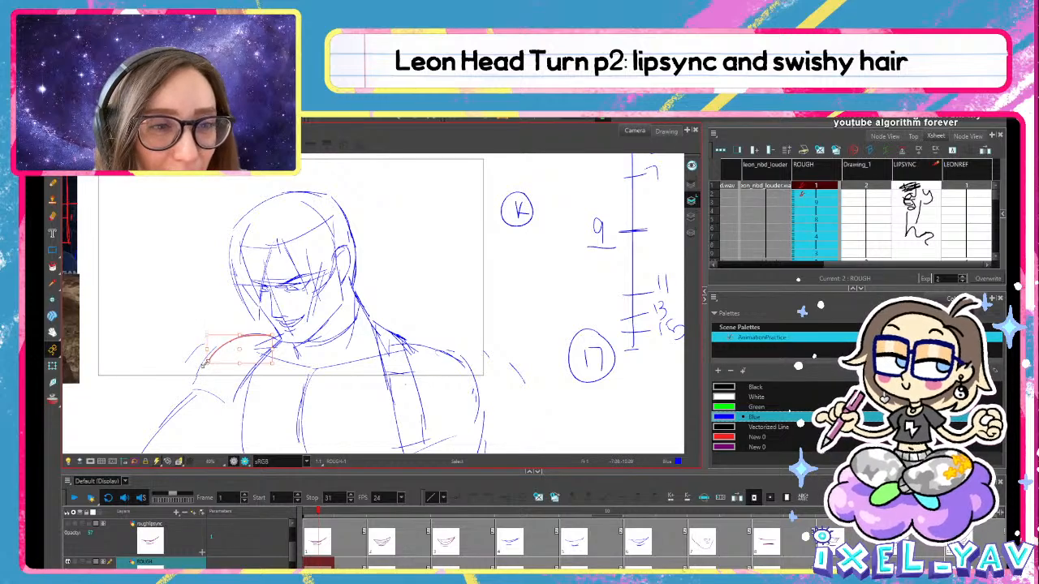
left_click_drag(205, 365, 200, 353)
left_click(249, 328)
Flip back and forth through the rough drawings from frame 1 to frame 7 to compare how the left shoulder moves
key("period")
key("period")
key("period")
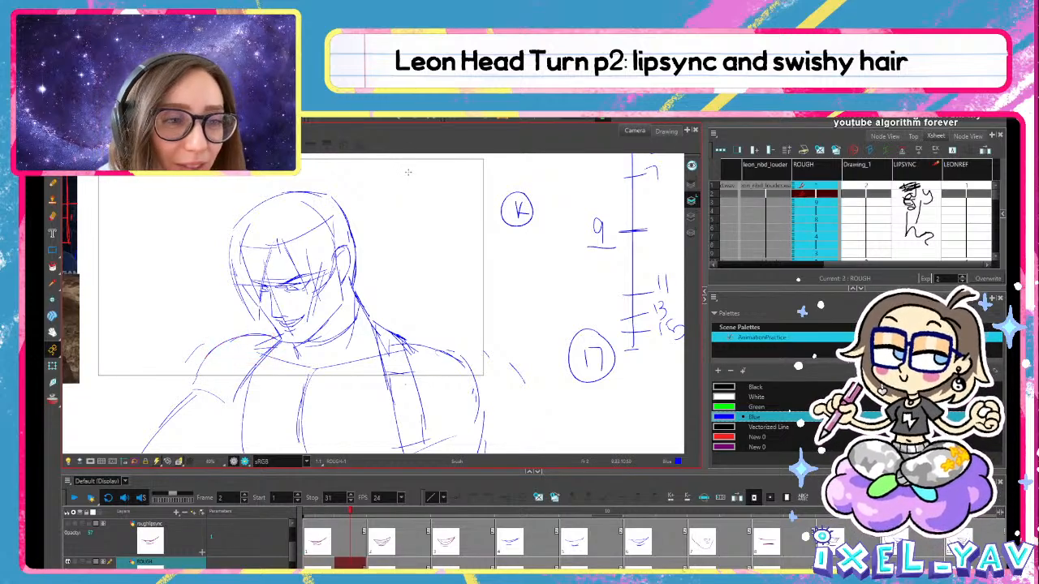
key("comma")
key("comma")
key("period")
key("comma")
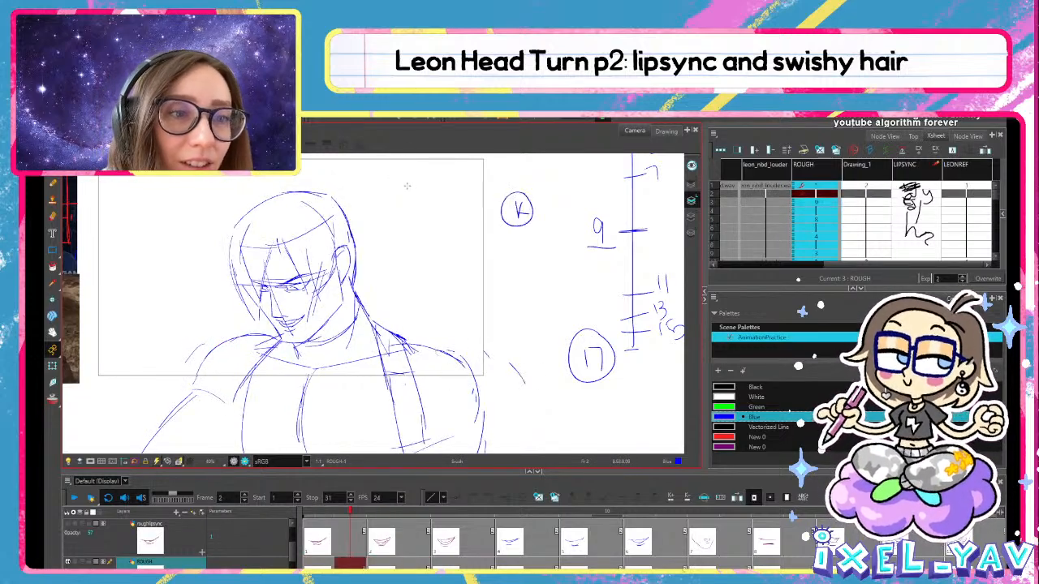
key("period")
key("comma")
key("period")
key("comma")
key("period")
key("period")
key("period")
key("period")
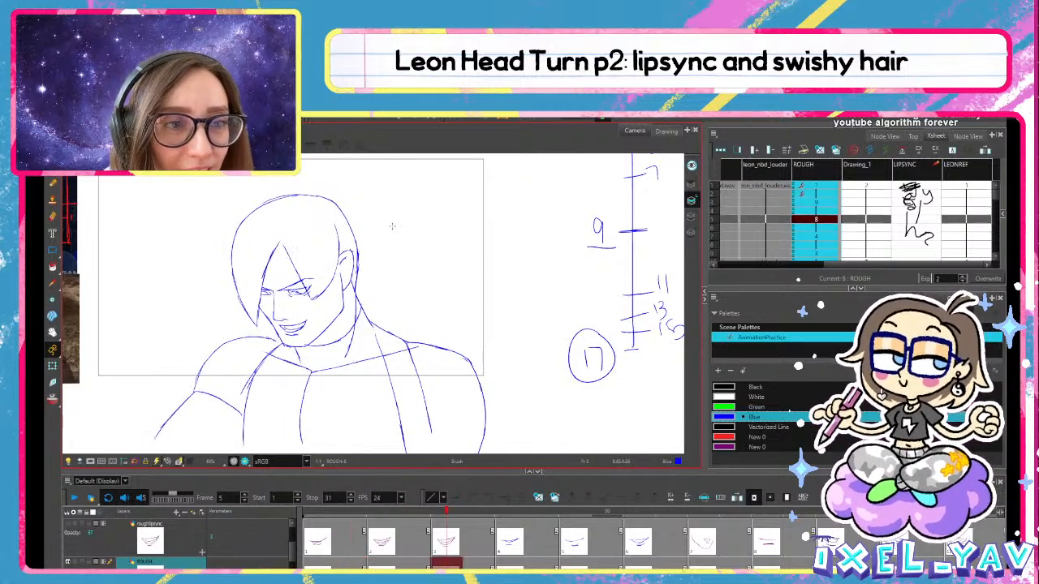
key("comma")
key("comma")
key("period")
key("g")
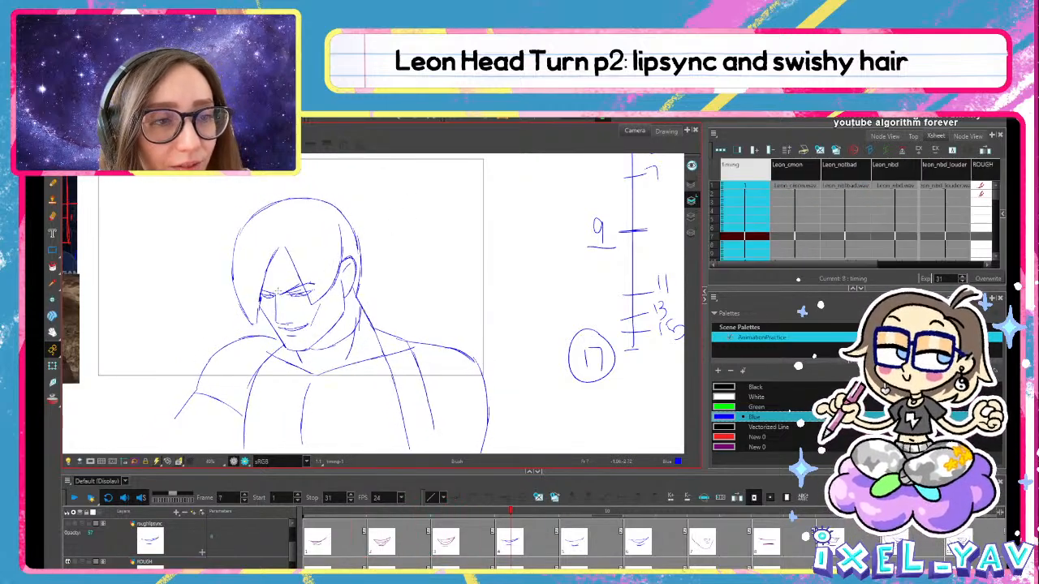
Select the top line of the left shoulder at frame 5 of the ROUGH layer and adjust its curve beside the chin
mouse_move(414, 512)
left_mouse_down()
mouse_move(341, 512)
mouse_move(478, 535)
mouse_move(511, 552)
mouse_move(428, 533)
mouse_move(448, 541)
left_mouse_up()
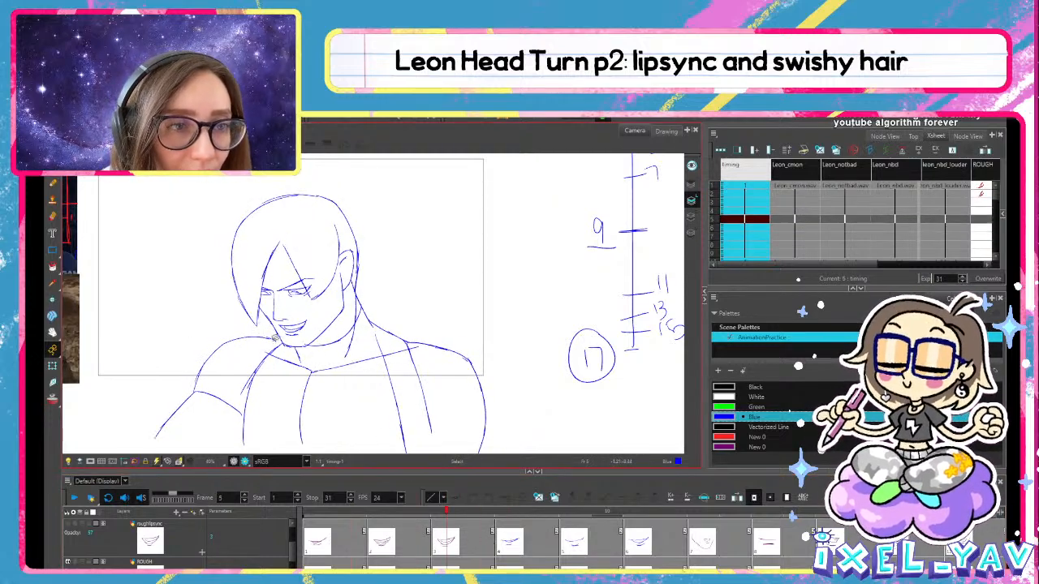
left_click(447, 562)
key("alt+s")
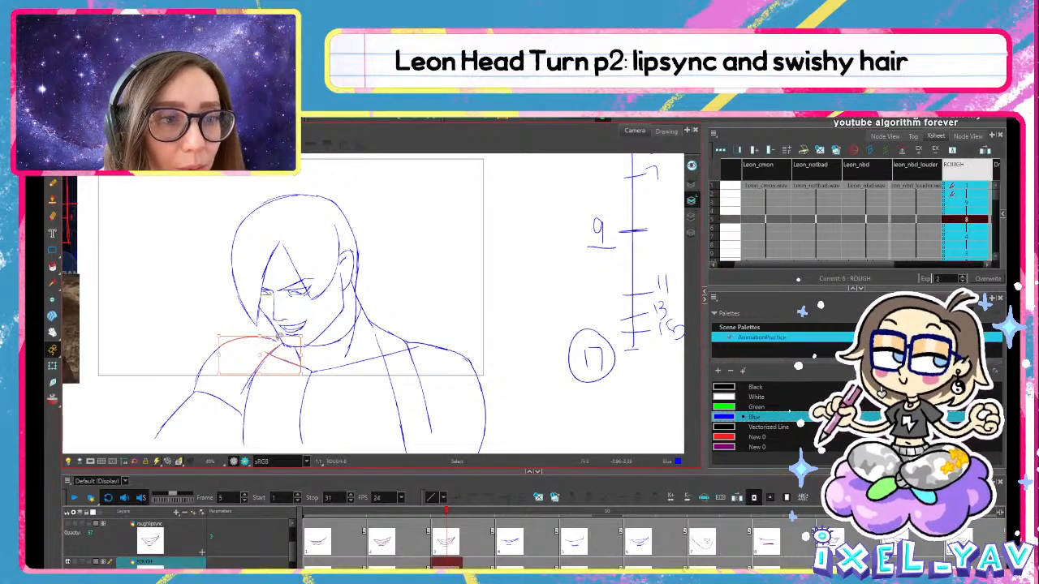
left_click_drag(252, 339, 276, 340)
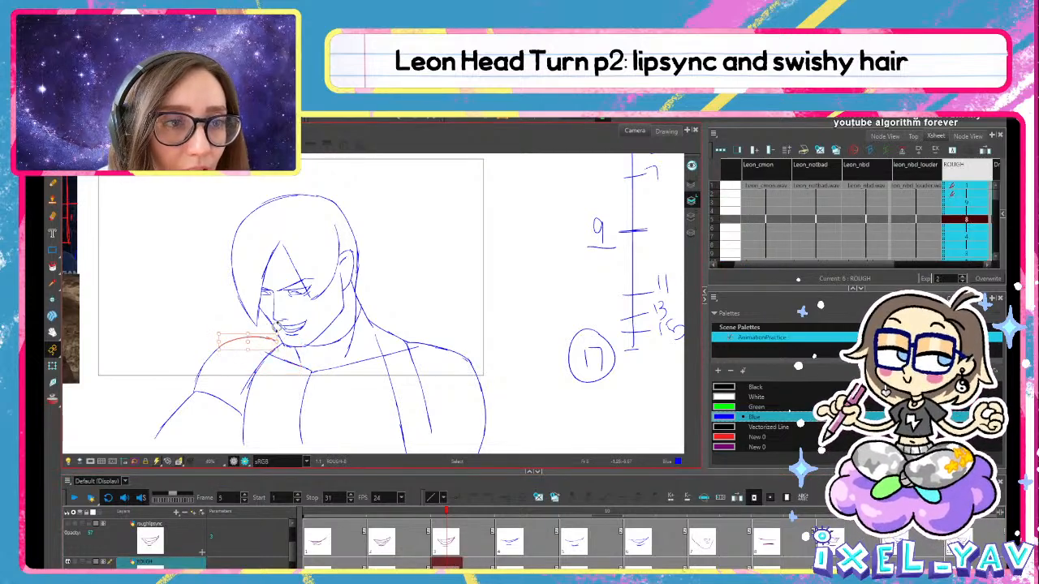
Raise the neck-side end of the left shoulder's top line at frame 13, and play back the animation to check it
mouse_move(415, 513)
left_mouse_down()
mouse_move(531, 547)
mouse_move(722, 531)
mouse_move(654, 548)
mouse_move(700, 536)
left_mouse_up()
key("alt+s")
left_click(265, 339)
left_click_drag(292, 344, 291, 342)
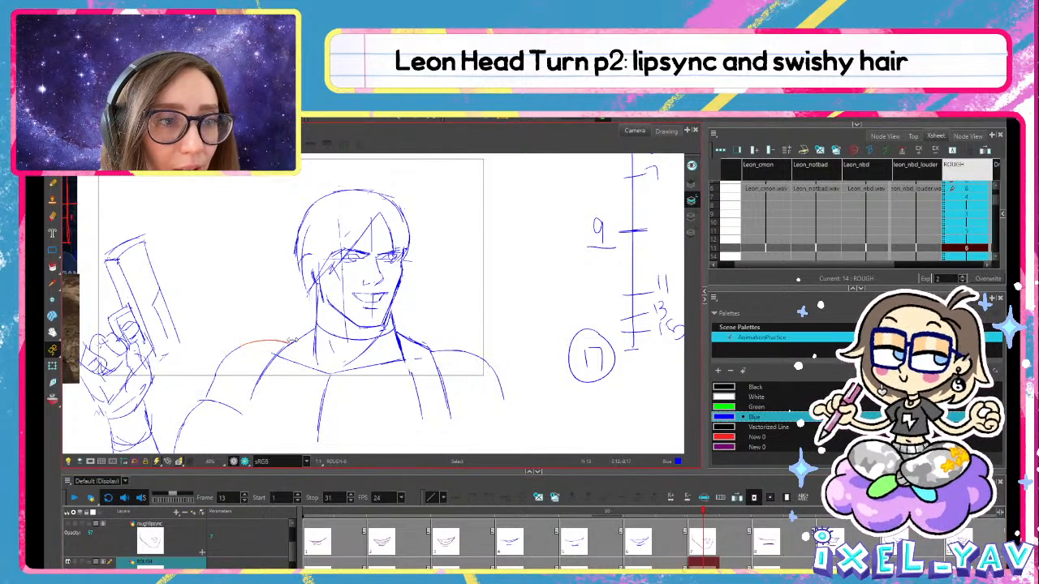
mouse_move(707, 539)
left_mouse_down()
mouse_move(607, 543)
mouse_move(773, 545)
mouse_move(635, 540)
mouse_move(703, 540)
left_mouse_up()
mouse_move(263, 310)
left_mouse_down()
mouse_move(242, 349)
mouse_move(290, 333)
left_mouse_up()
key("alt+b")
mouse_move(689, 516)
left_mouse_down()
mouse_move(677, 518)
mouse_move(794, 514)
mouse_move(736, 513)
left_mouse_up()
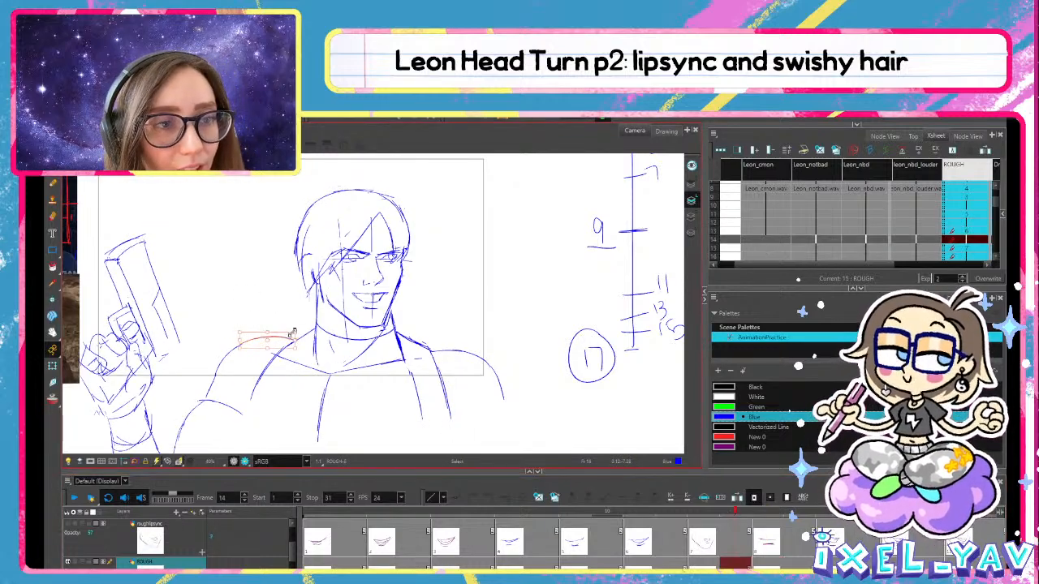
left_click(74, 497)
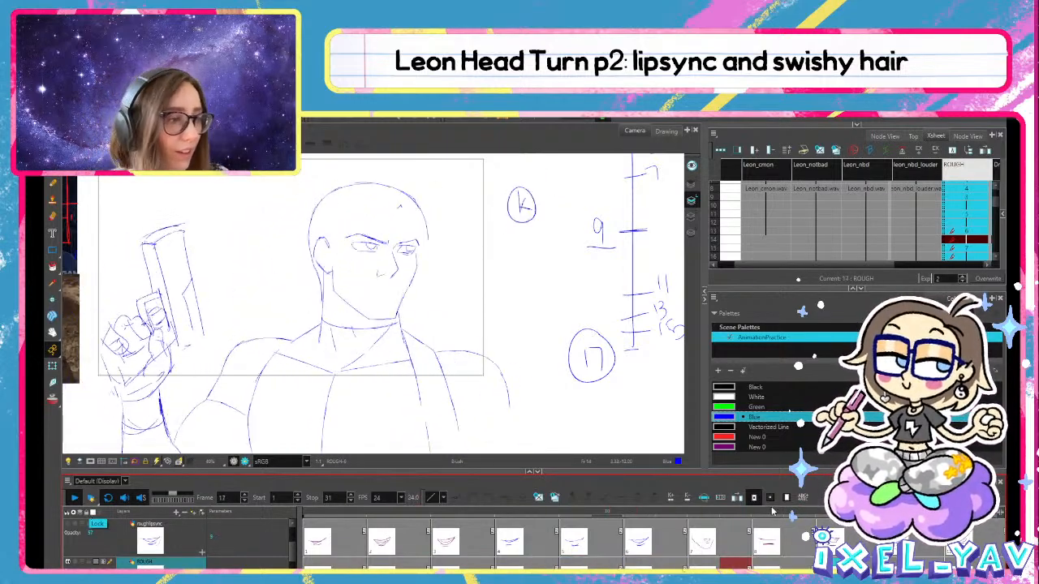
Delete the extra overlapping sketch strokes along the top of the left shoulder at frame 21
left_click_drag(1006, 521, 879, 516)
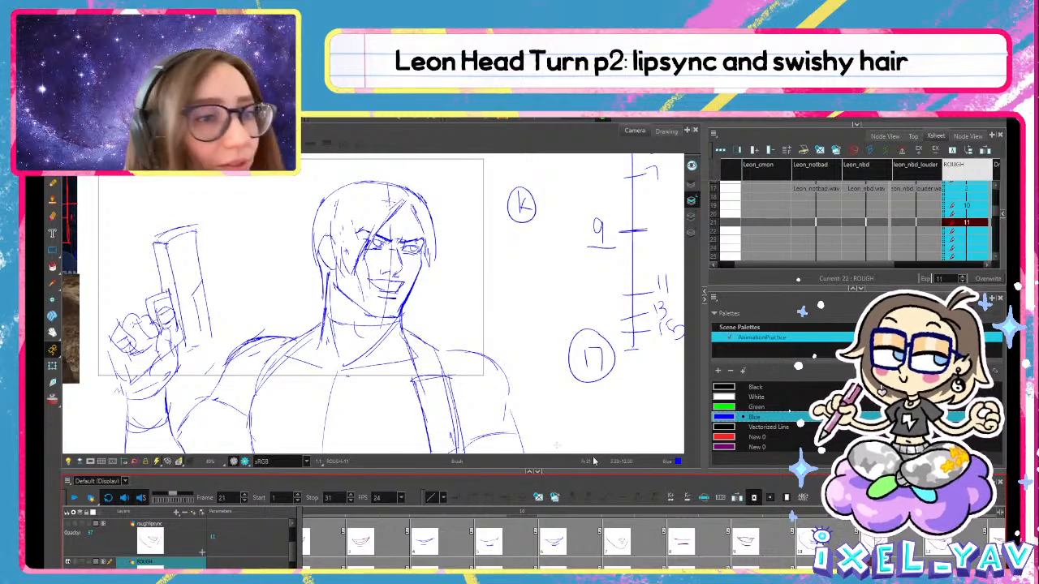
key("alt+s")
left_click(258, 352)
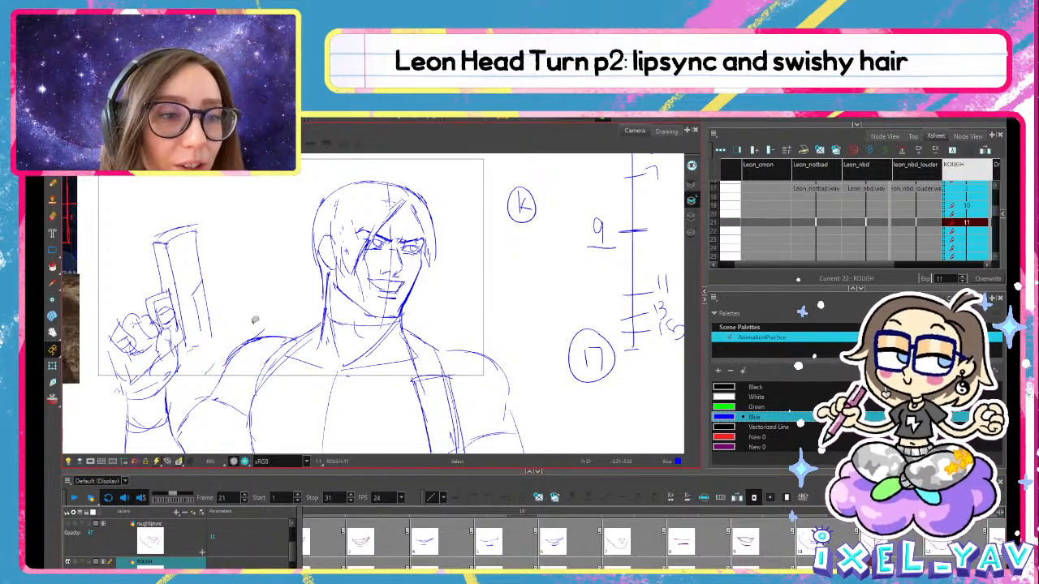
left_click(240, 336)
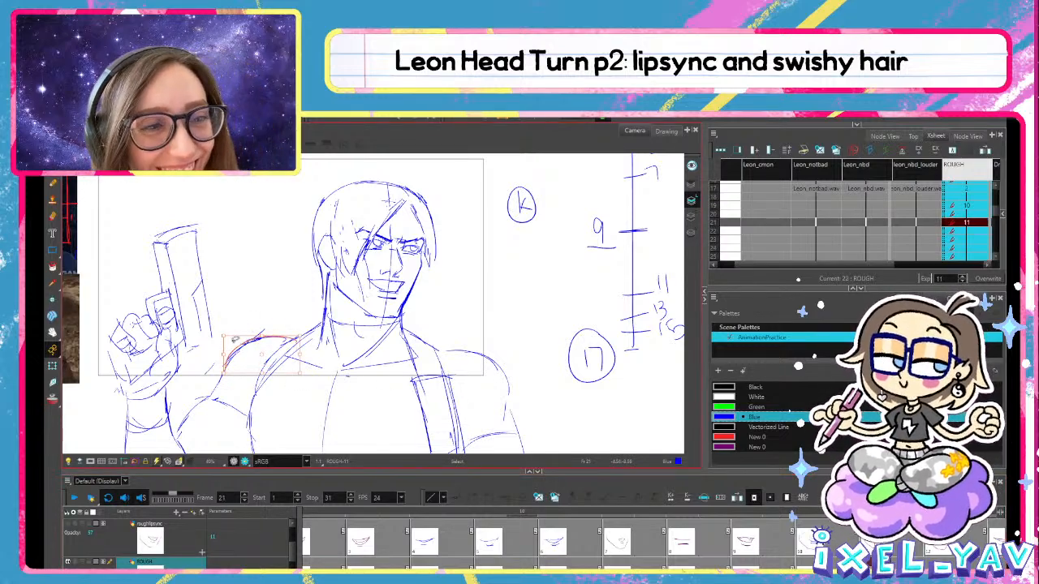
left_click_drag(223, 334, 264, 325)
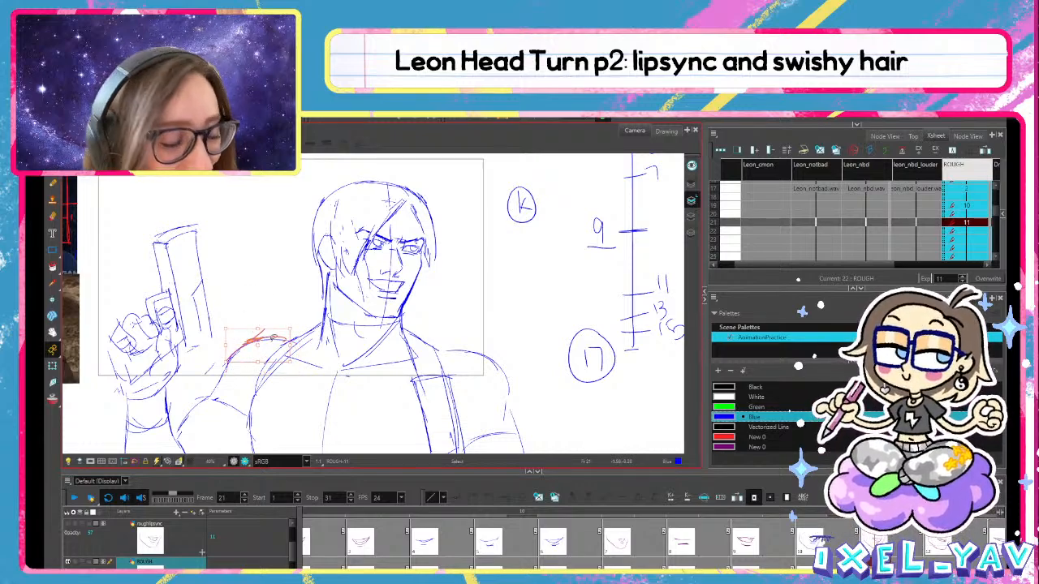
key("Delete")
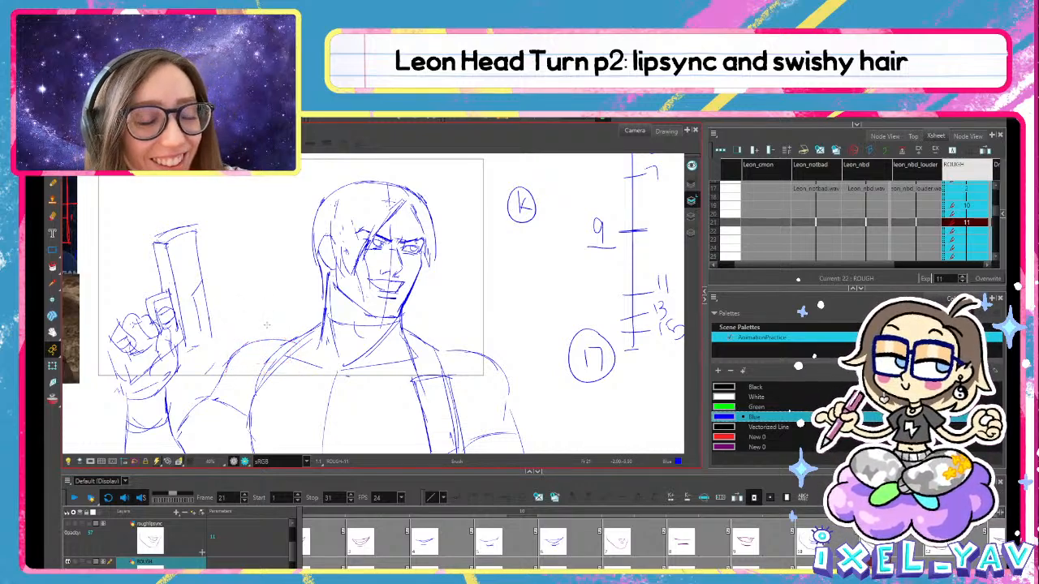
key("ctrl+z")
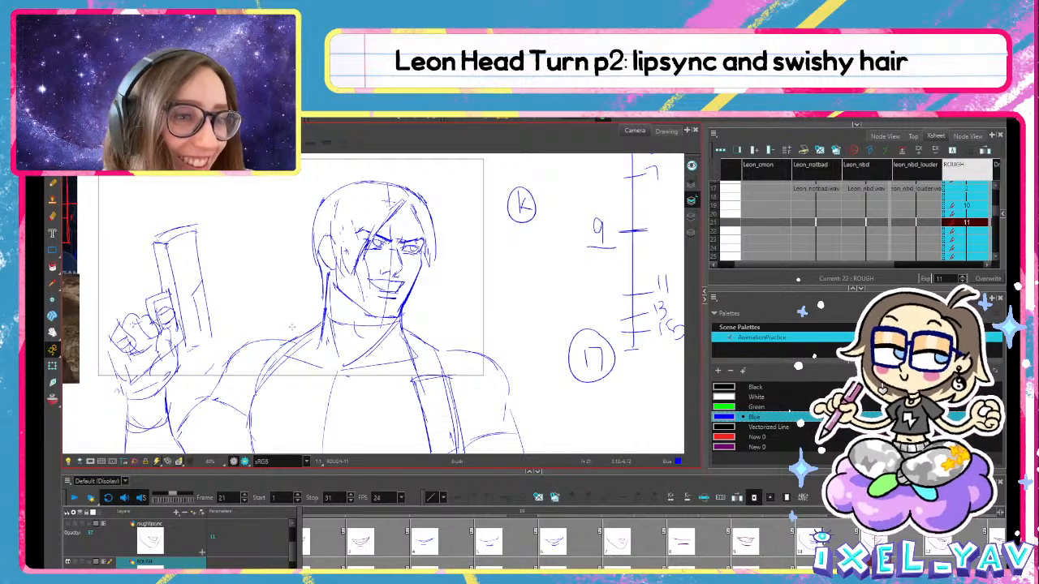
Flip back through the frames before frame 21 to compare the height of the left shoulder line
key("comma")
key("comma")
key("comma")
key("comma")
key("comma")
key("comma")
key("comma")
key("comma")
key("comma")
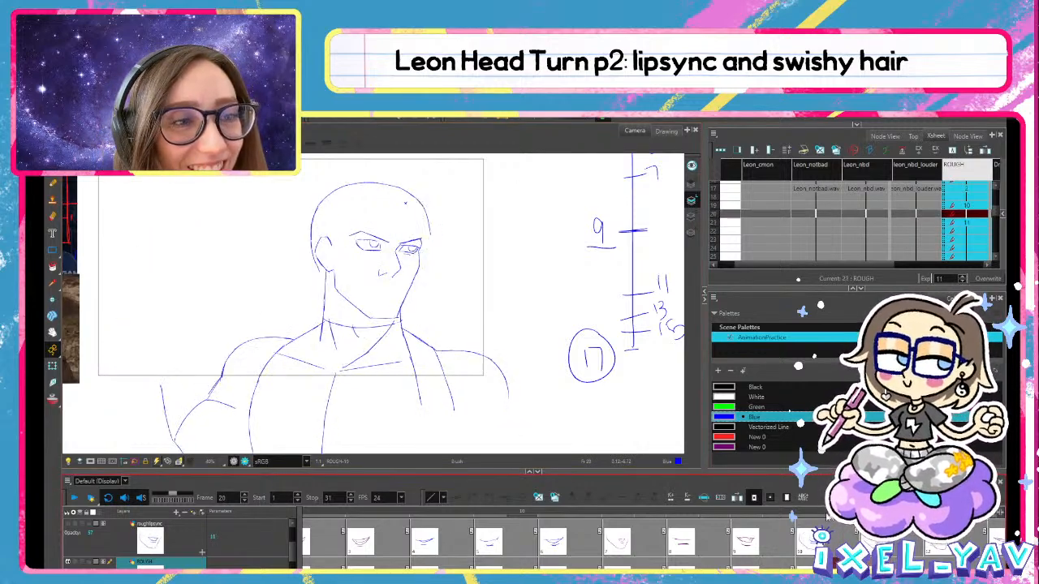
Compare frame 17 with its neighbouring drawing using onion skin, and adjust the curve of the left shoulder's top line
left_click_drag(594, 547, 748, 550)
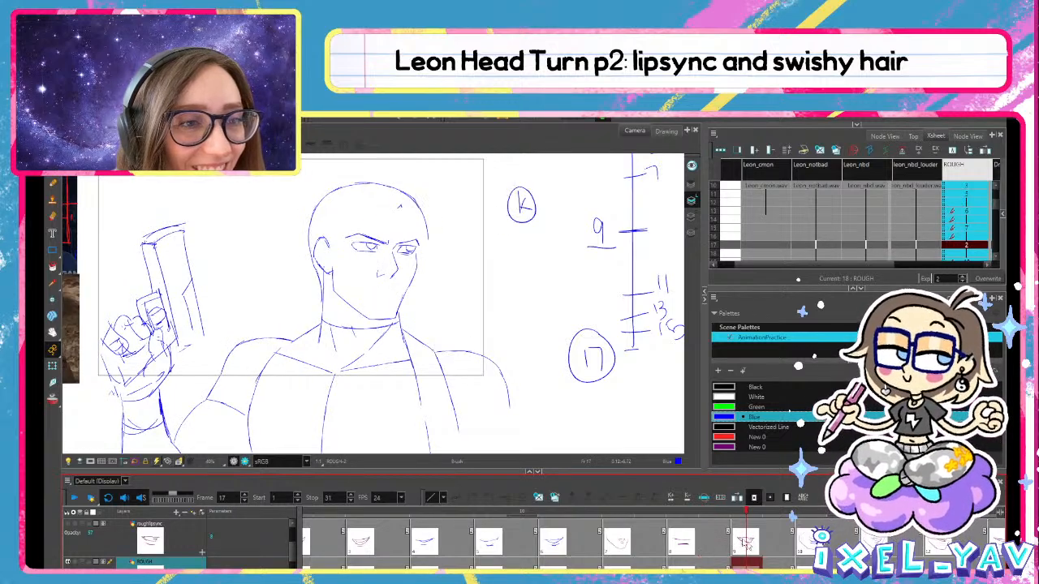
key("alt+o")
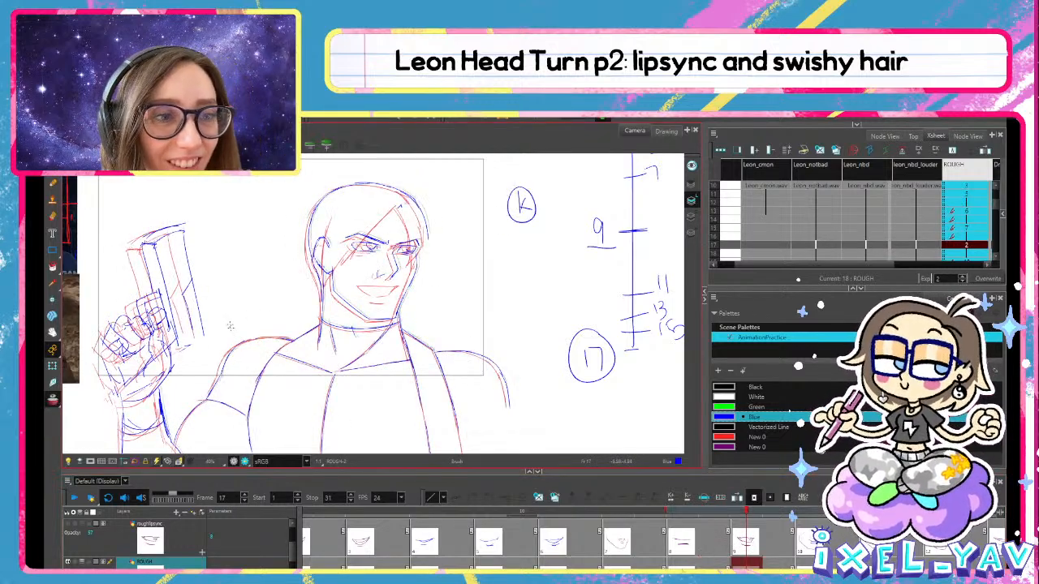
left_click(53, 401)
key("alt+s")
left_click_drag(235, 334, 237, 328)
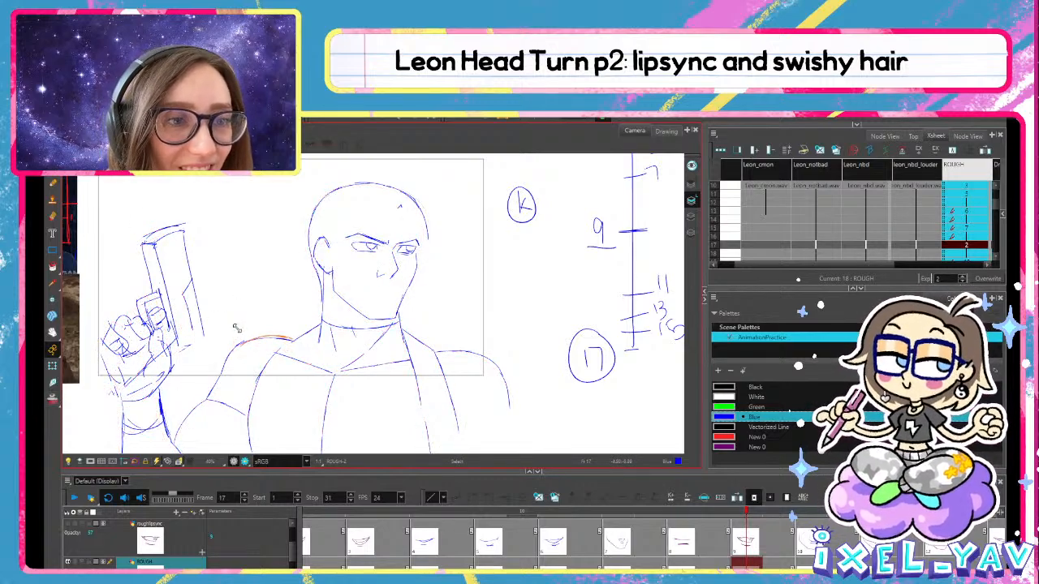
Adjust the top line of the left shoulder at frame 19, including the short piece joining it to the neck slope
mouse_move(746, 511)
left_mouse_down()
mouse_move(711, 513)
mouse_move(806, 501)
left_mouse_up()
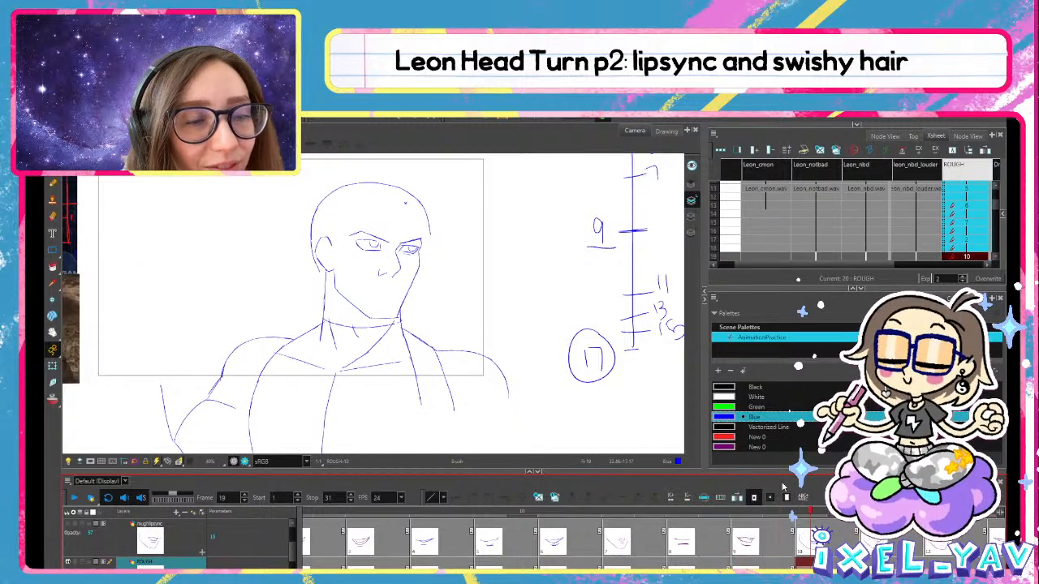
key("alt+s")
left_click(261, 338)
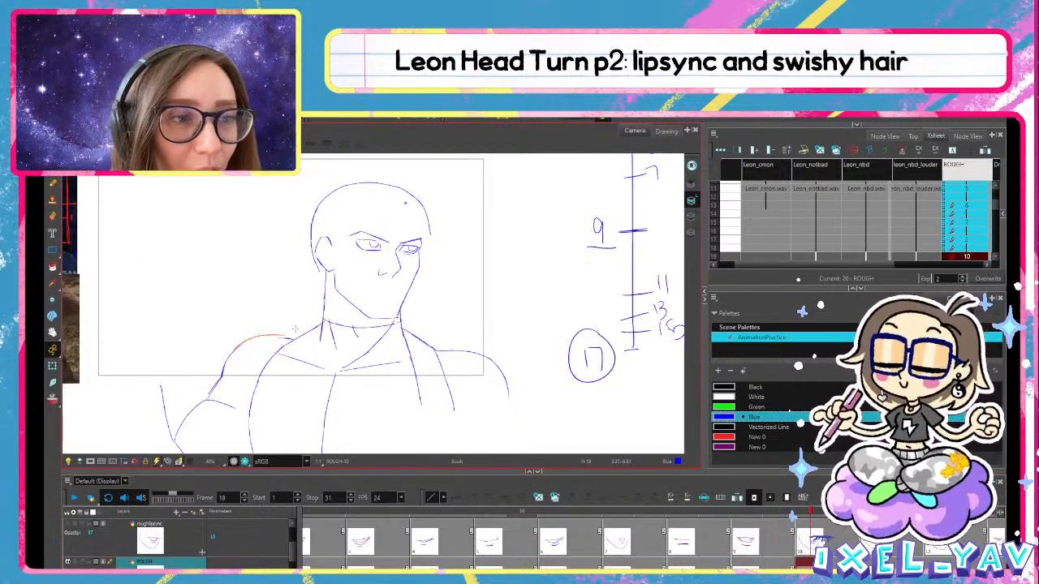
key("alt+s")
left_click(288, 336)
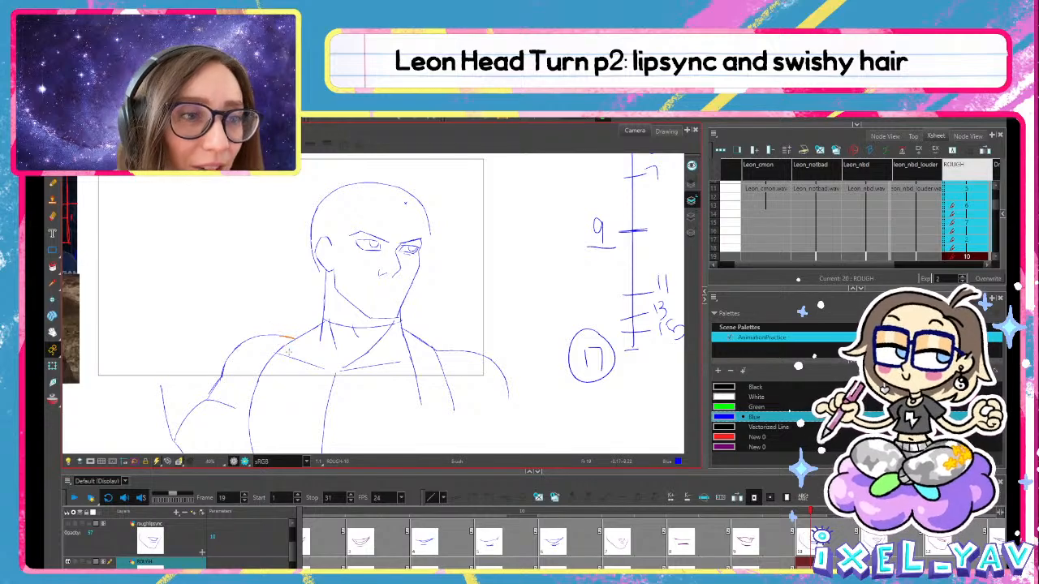
Adjust the curve of the left shoulder's top line at frame 22 to follow the preceding drawings
mouse_move(806, 513)
left_mouse_down()
mouse_move(745, 511)
mouse_move(908, 512)
left_mouse_up()
key("alt+s")
left_click(286, 337)
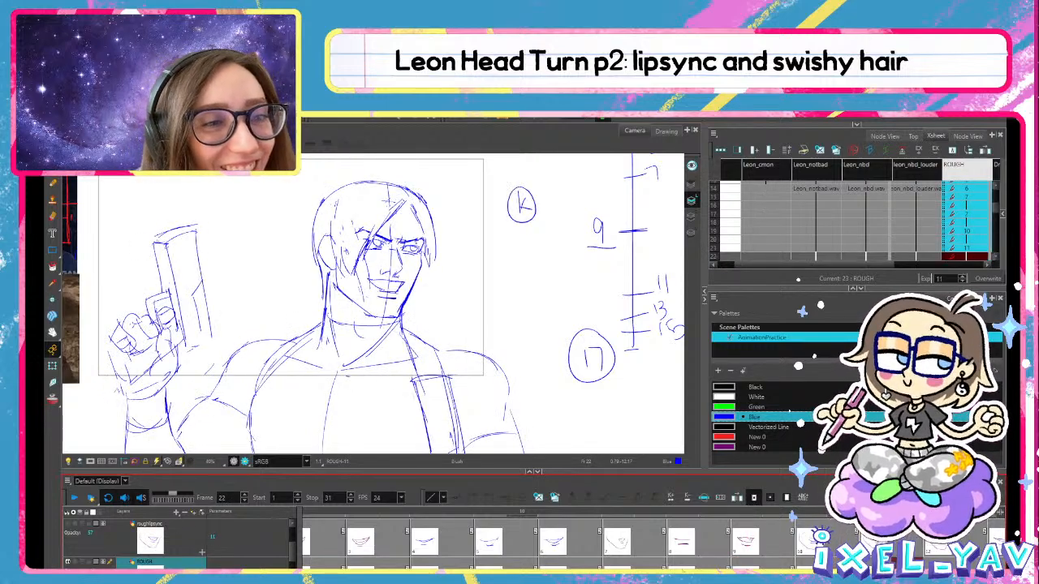
key("alt+s")
left_click(289, 334)
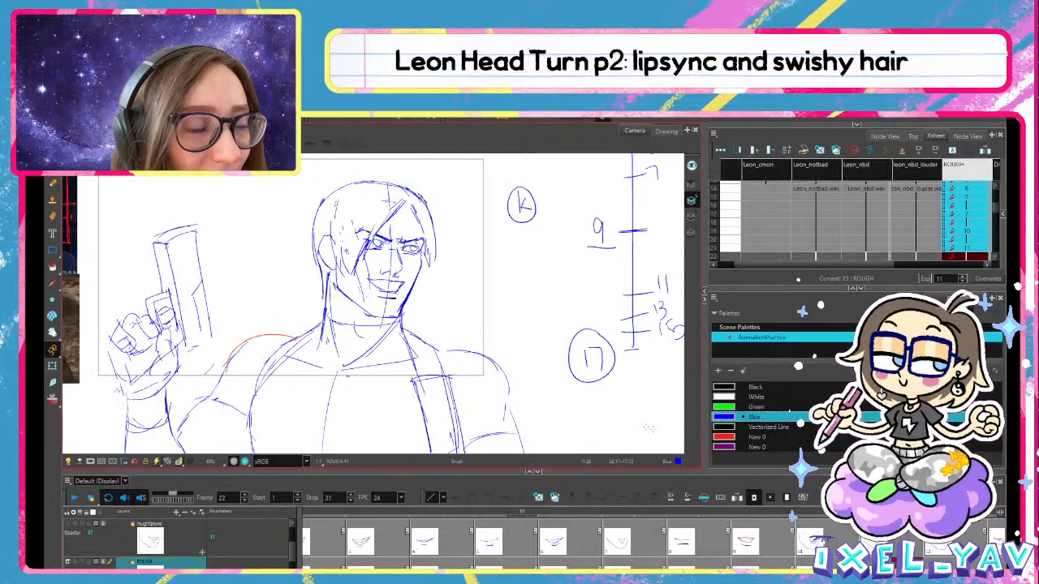
Play back the head-turn animation from frame 21 to check the adjusted left shoulder
mouse_move(908, 511)
left_mouse_down()
mouse_move(844, 511)
mouse_move(876, 511)
left_mouse_up()
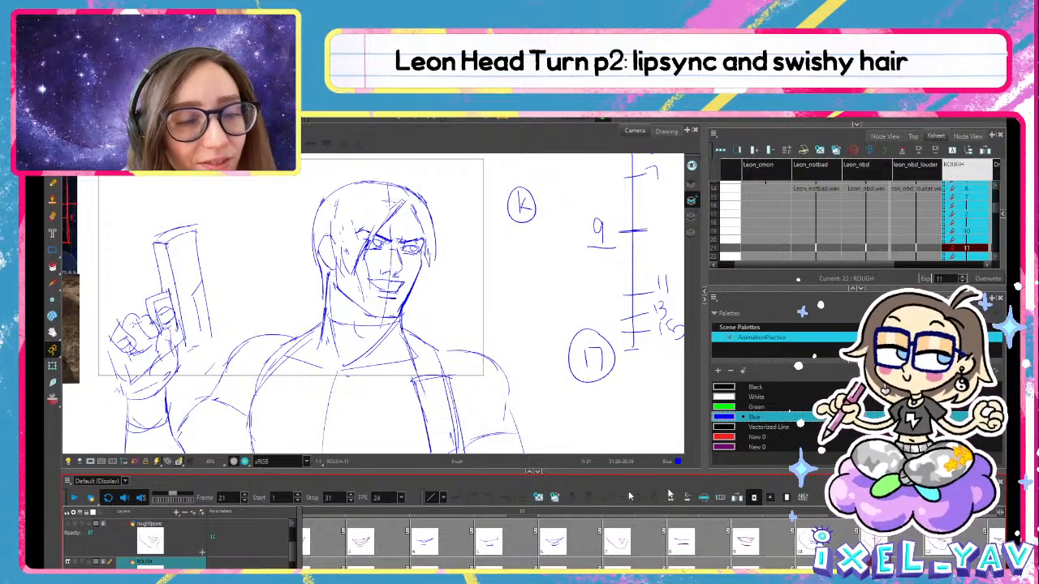
left_click(75, 499)
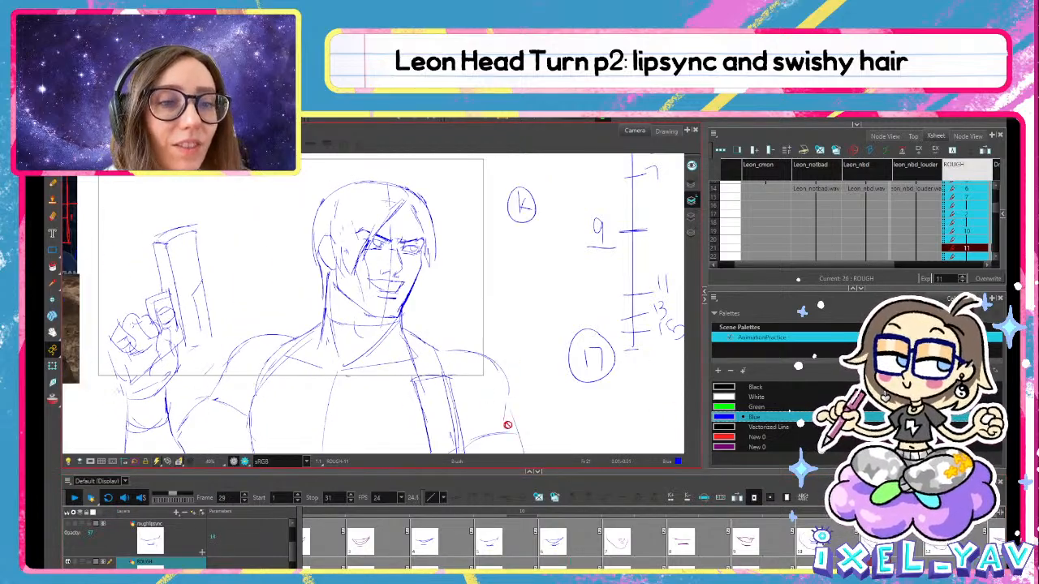
left_click(75, 498)
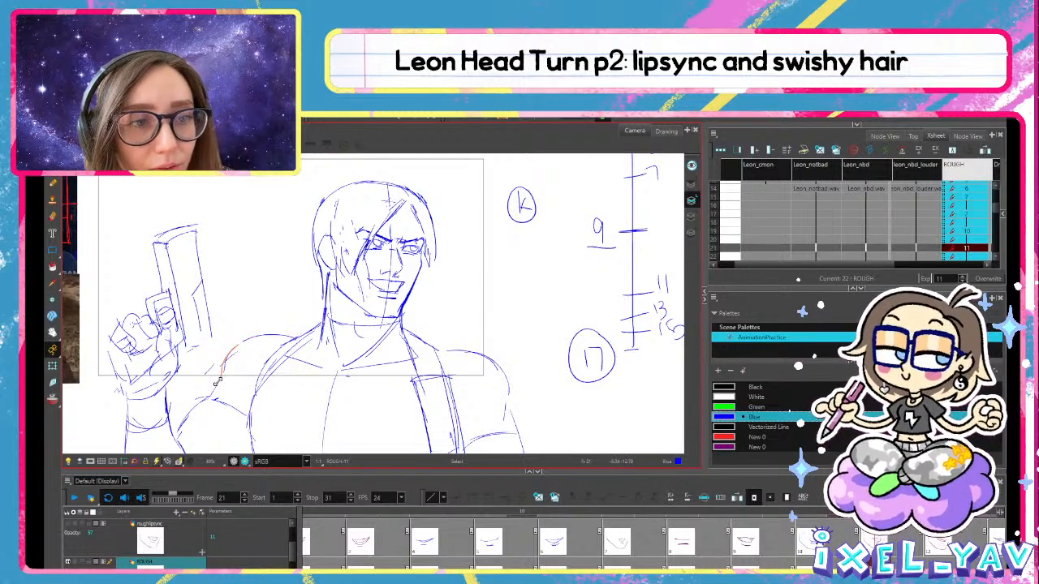
Step back from frame 21 to frame 14 to compare the left shoulder's outline, and replay the animation
key("comma")
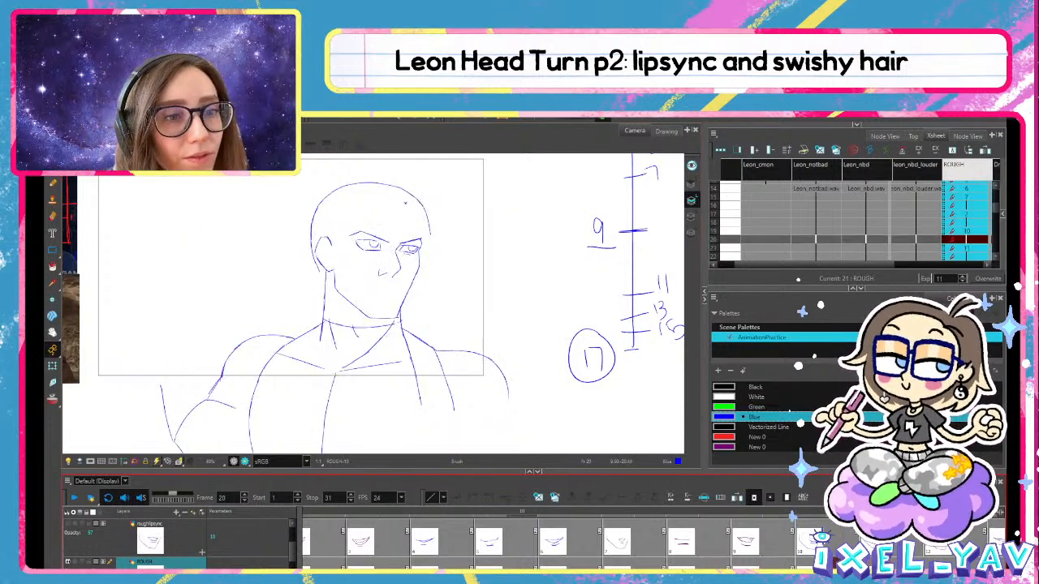
key("period")
key("comma")
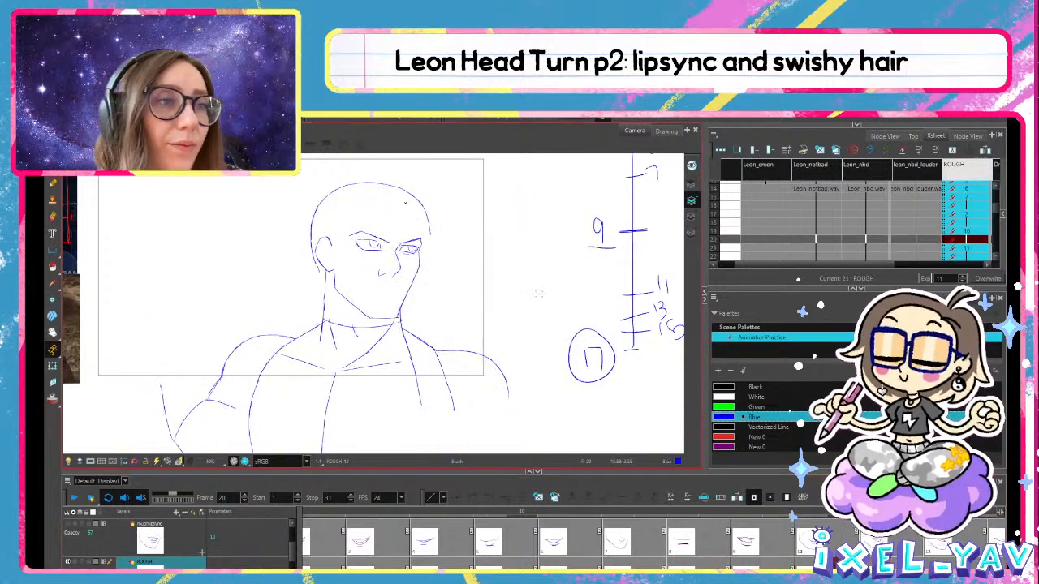
key("comma")
key("comma")
key("comma")
key("comma")
key("comma")
key("comma")
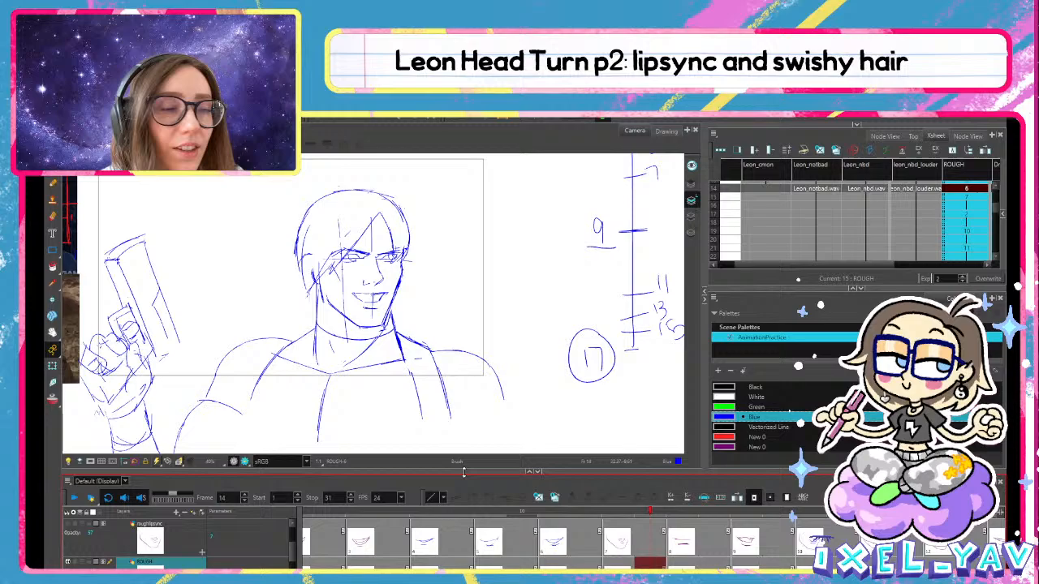
left_click(74, 498)
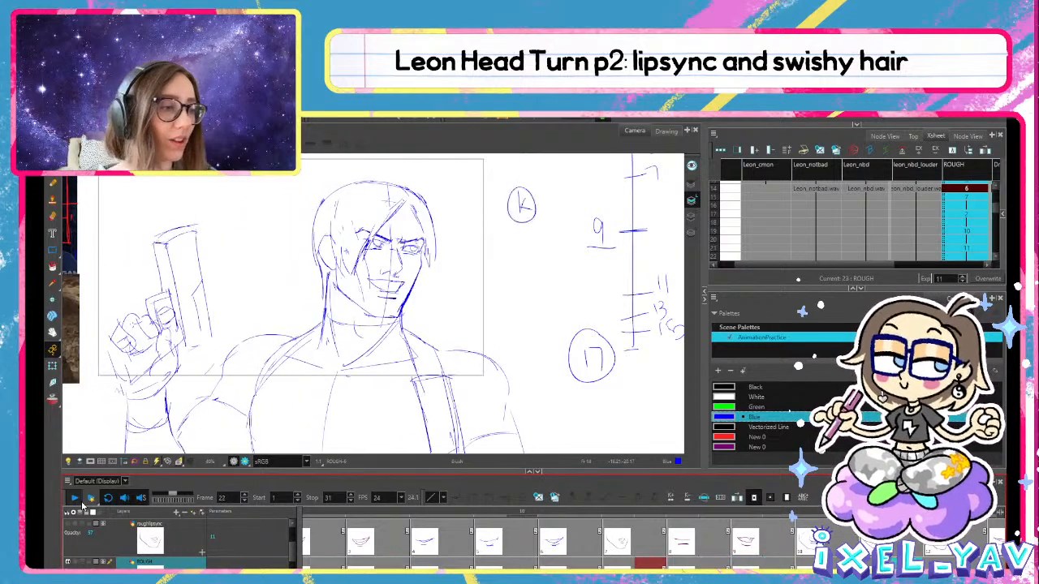
Draw the hair strand beside the far cheek and the sideburn strand in front of the ear at frame 20
left_click(80, 501)
mouse_move(700, 514)
left_mouse_down()
mouse_move(309, 517)
mouse_move(535, 513)
mouse_move(599, 527)
mouse_move(535, 531)
mouse_move(584, 544)
mouse_move(535, 544)
left_mouse_up()
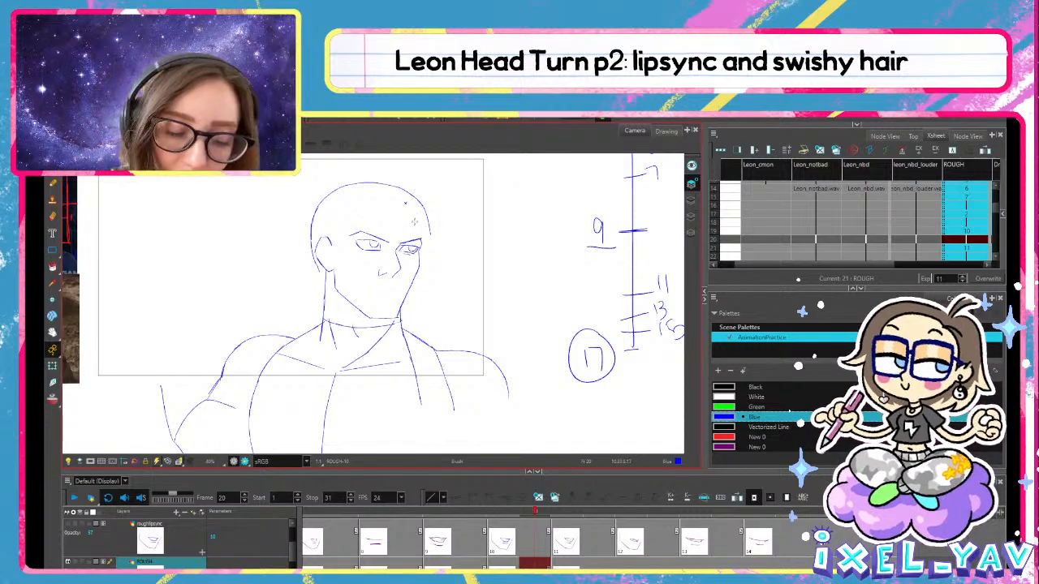
key(".")
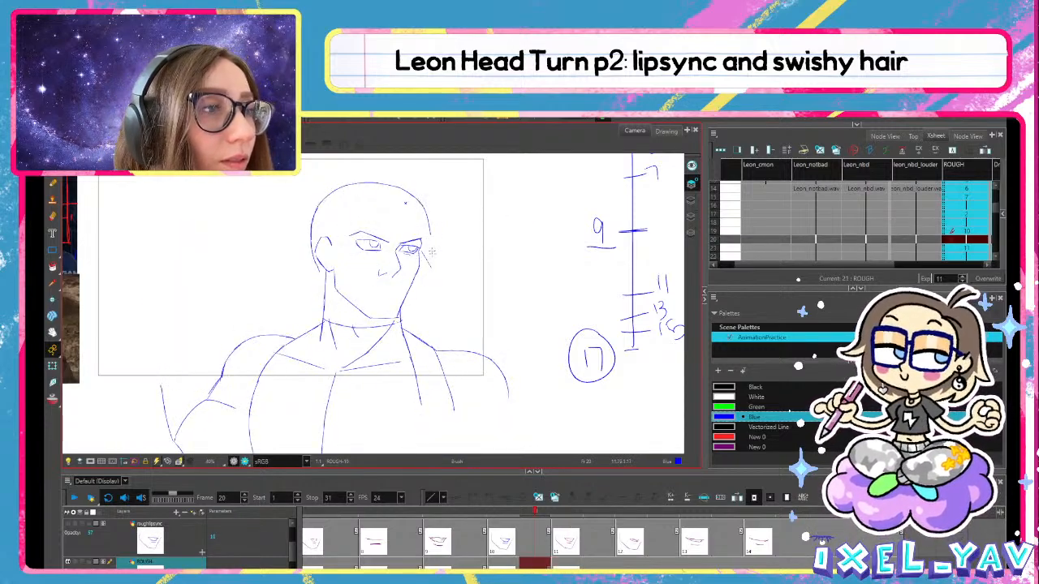
key(".")
key(".")
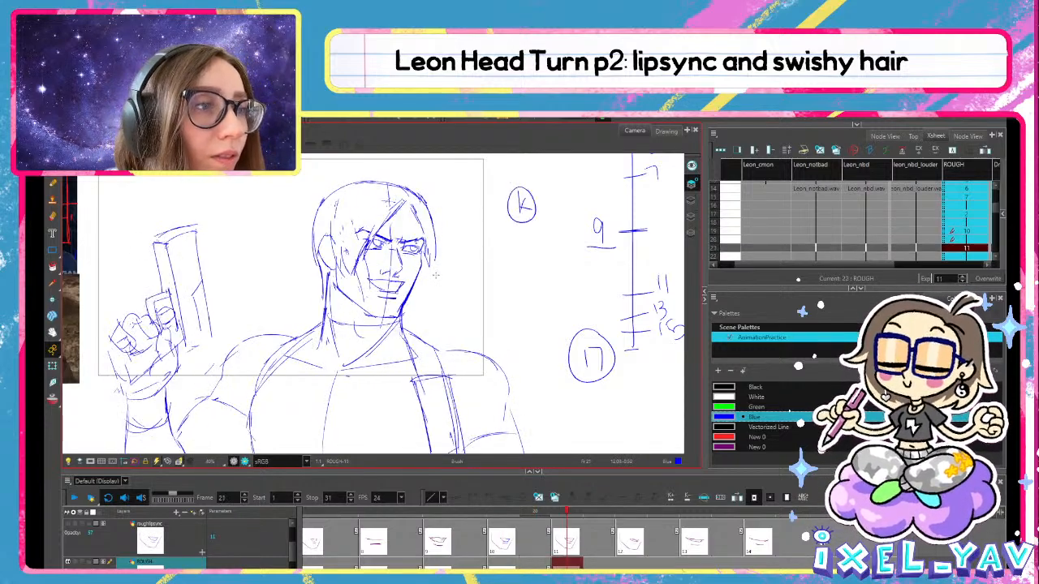
key(".")
key(".")
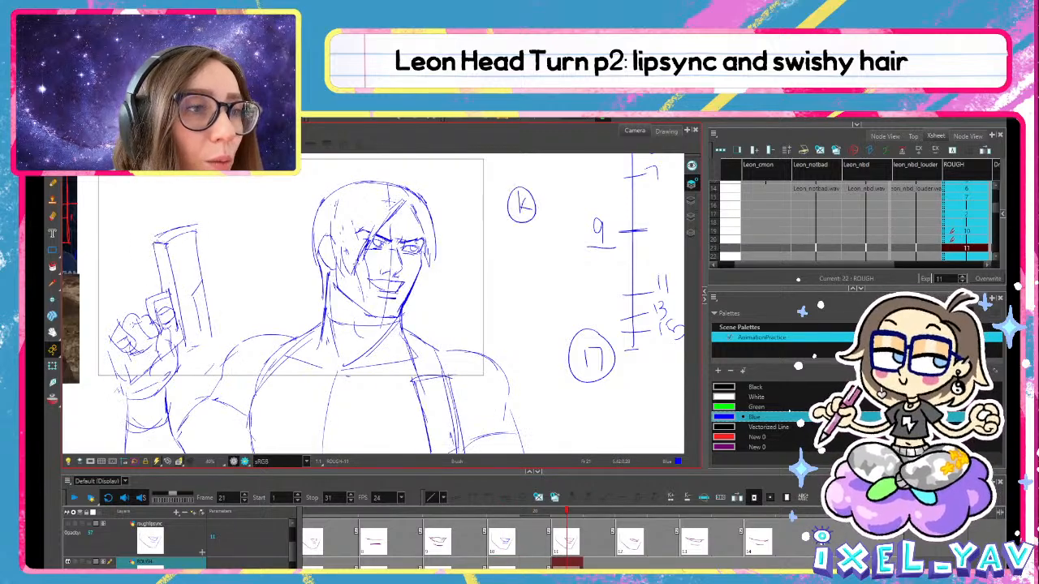
key("comma")
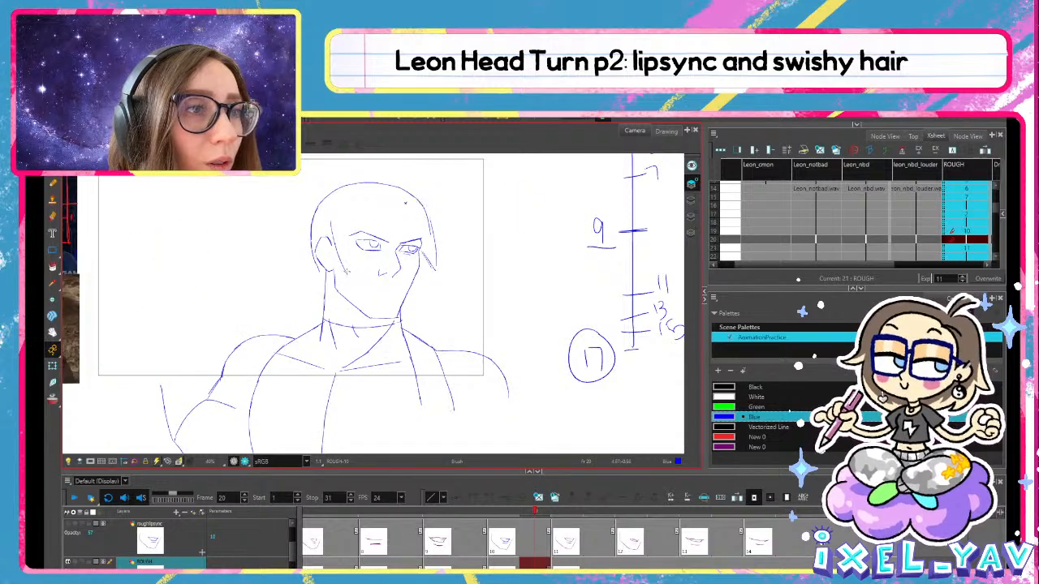
Draw the parted fringe strands falling across the near eye at frame 20, checking them against frame 21
key("period")
key("comma")
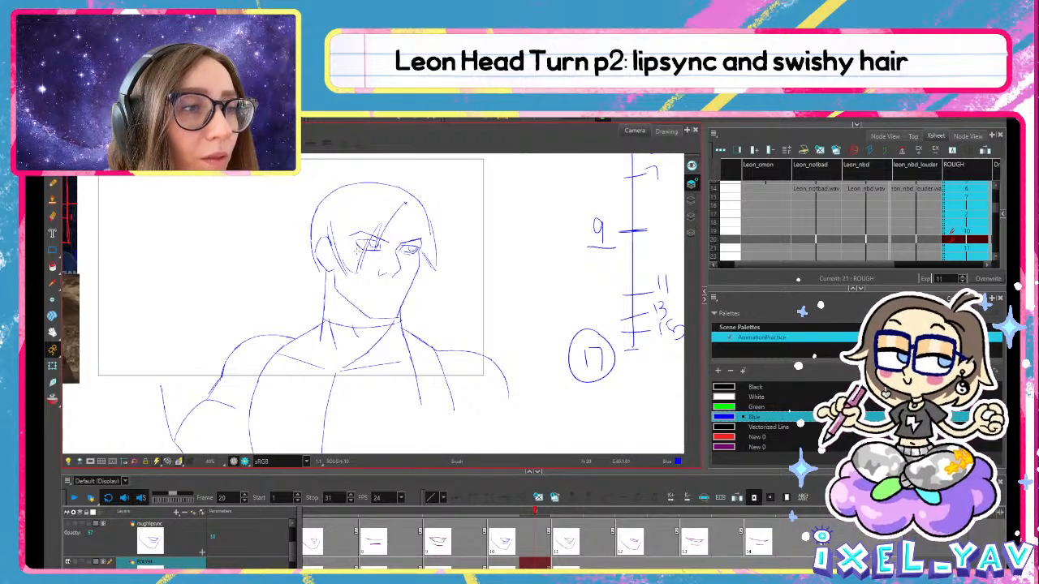
key("period")
key("comma")
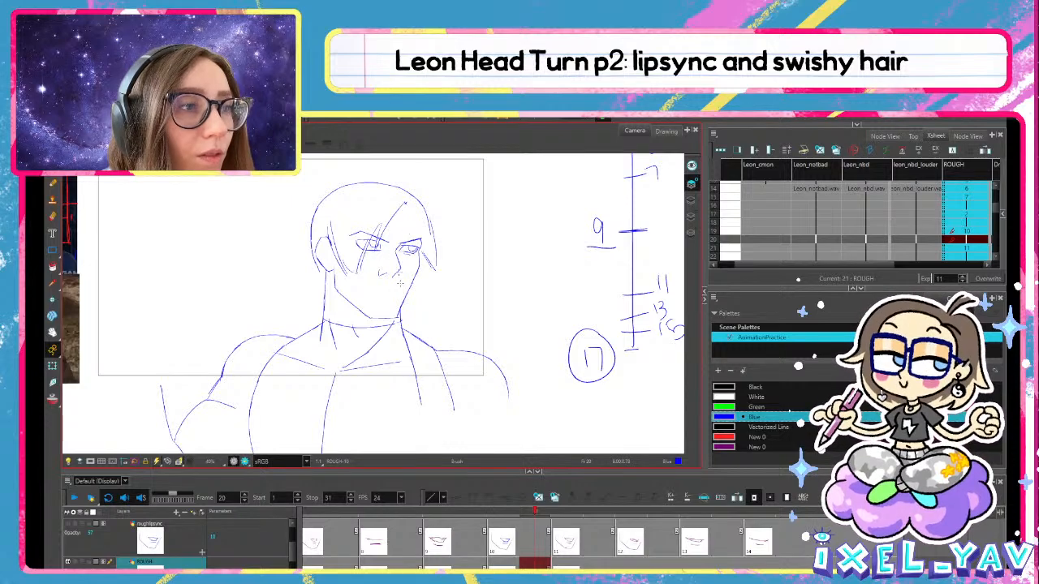
Flip between frames 16, 17 and 18 to compare the head shape and the path of the hair strands
key("comma")
key("comma")
key("comma")
key("comma")
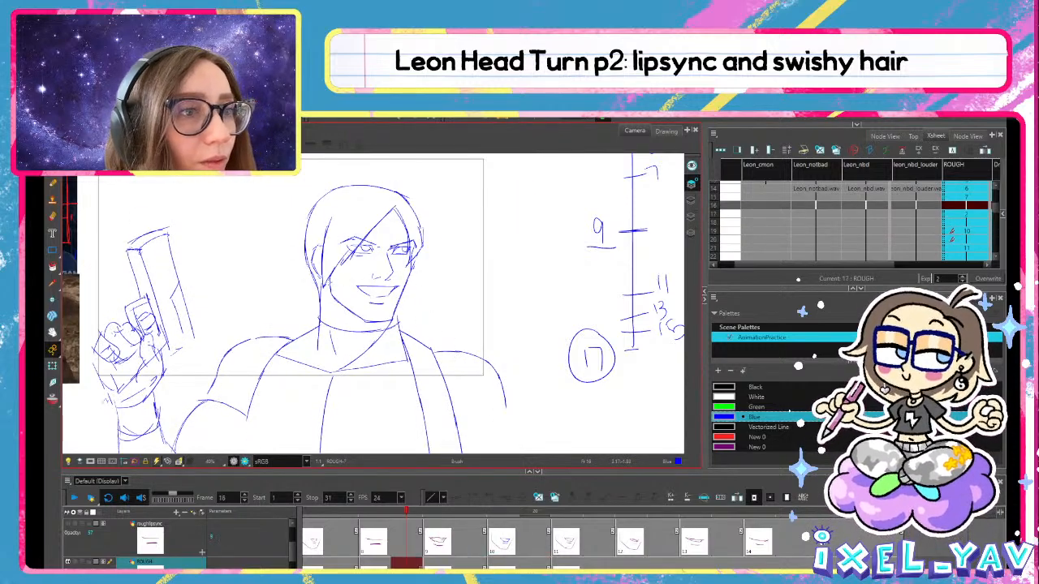
key("period")
key("comma")
key("period")
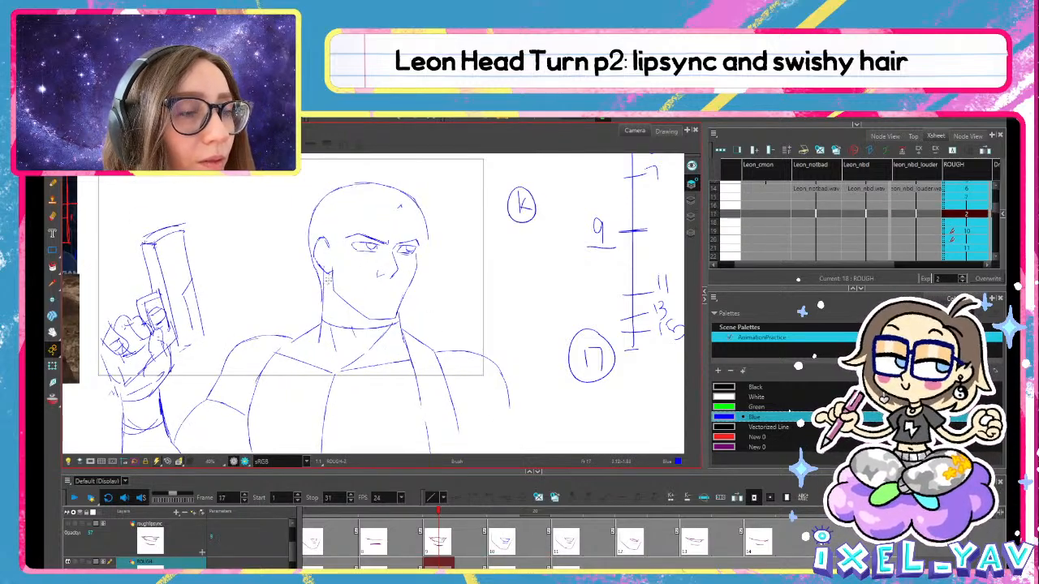
key("period")
key("period")
key("comma")
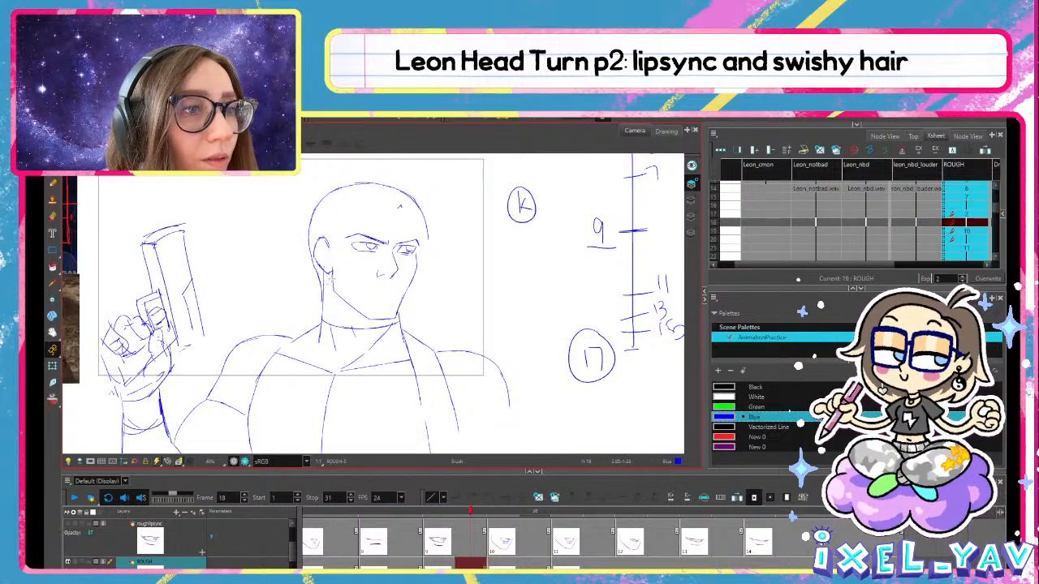
key("comma")
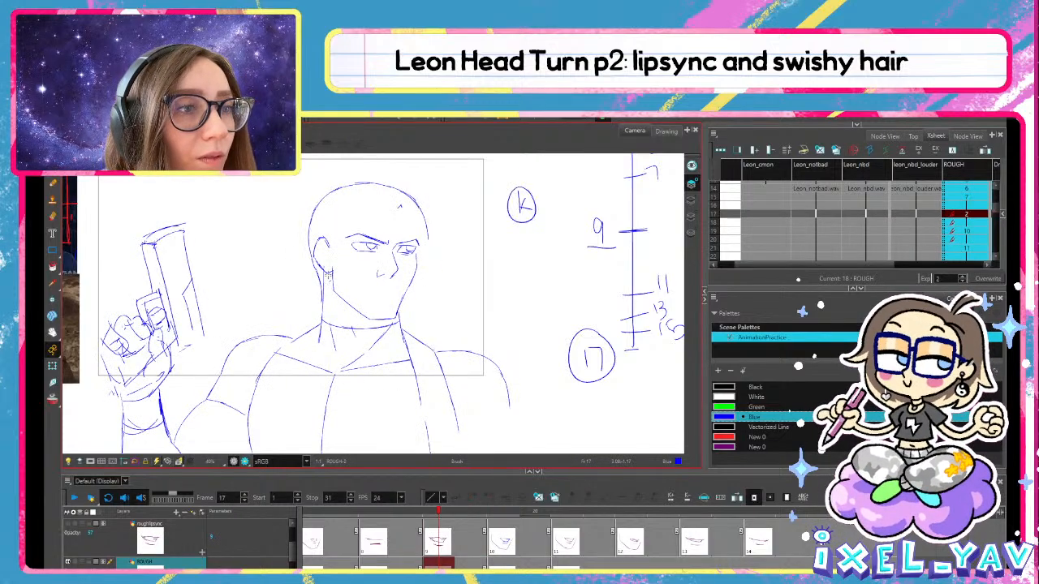
key("comma")
key("period")
key("comma")
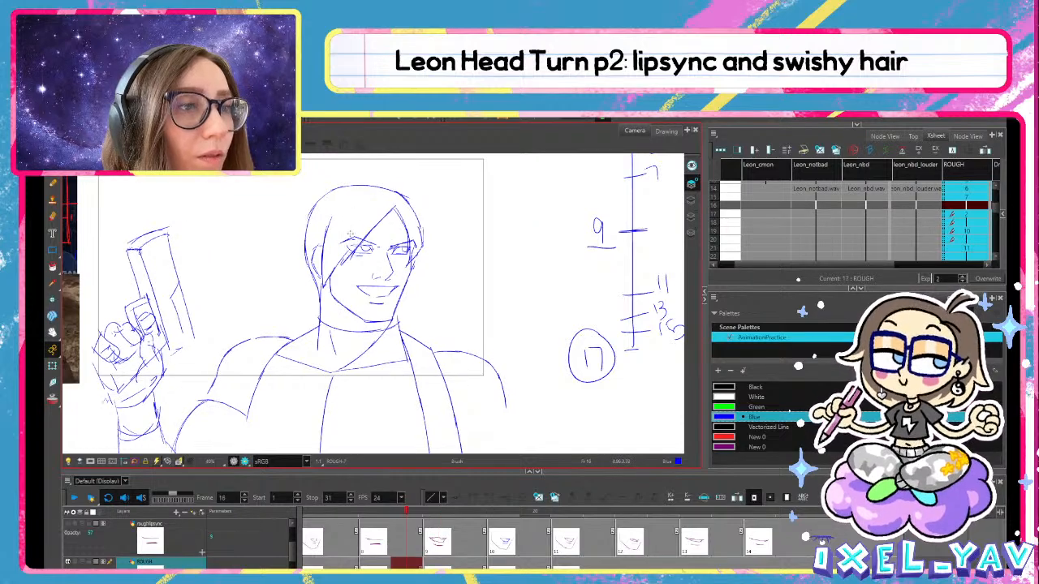
key("period")
key("comma")
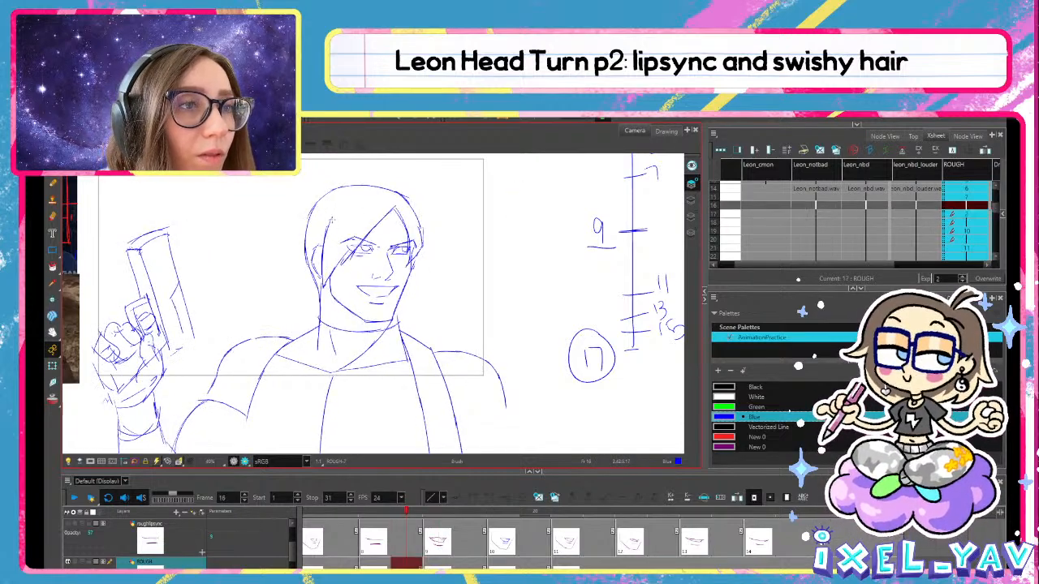
key("period")
key("comma")
key("period")
key("comma")
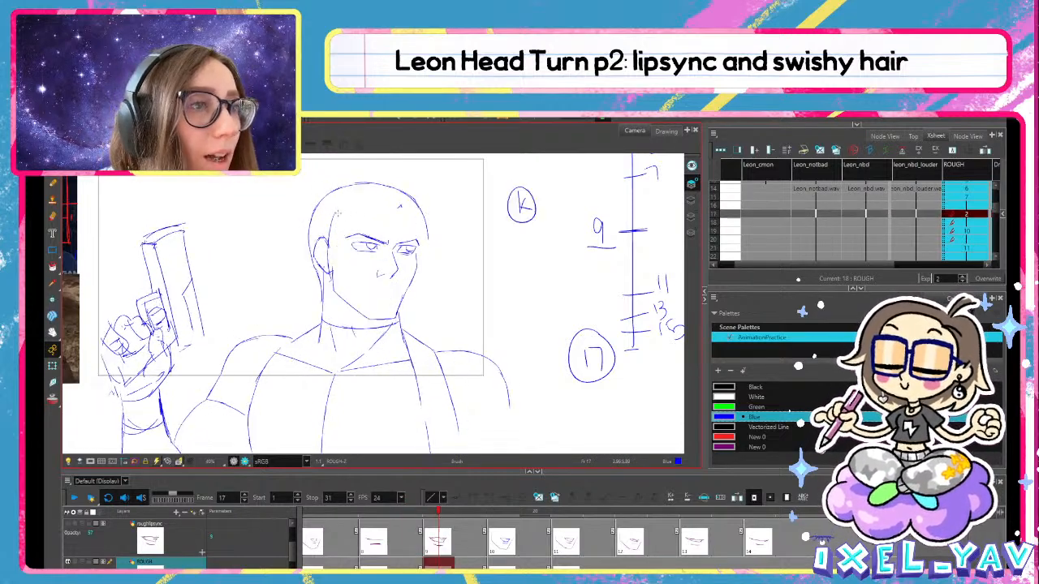
Draw the fringe line from the parting down across the near eye on the drawing held over frames 17 and 18
key("period")
key("comma")
key("period")
key("comma")
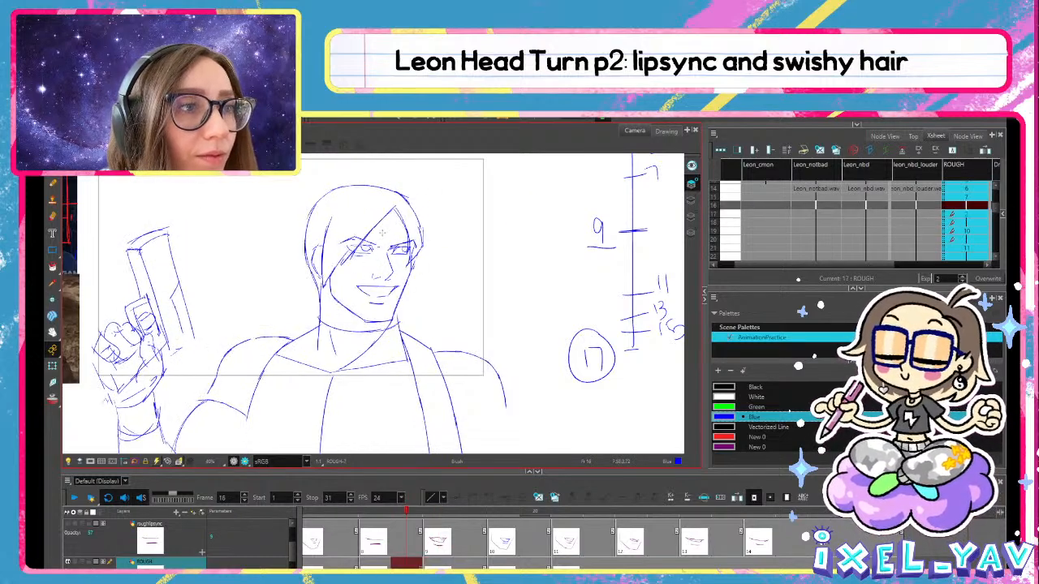
key("period")
key("period")
key("period")
key("comma")
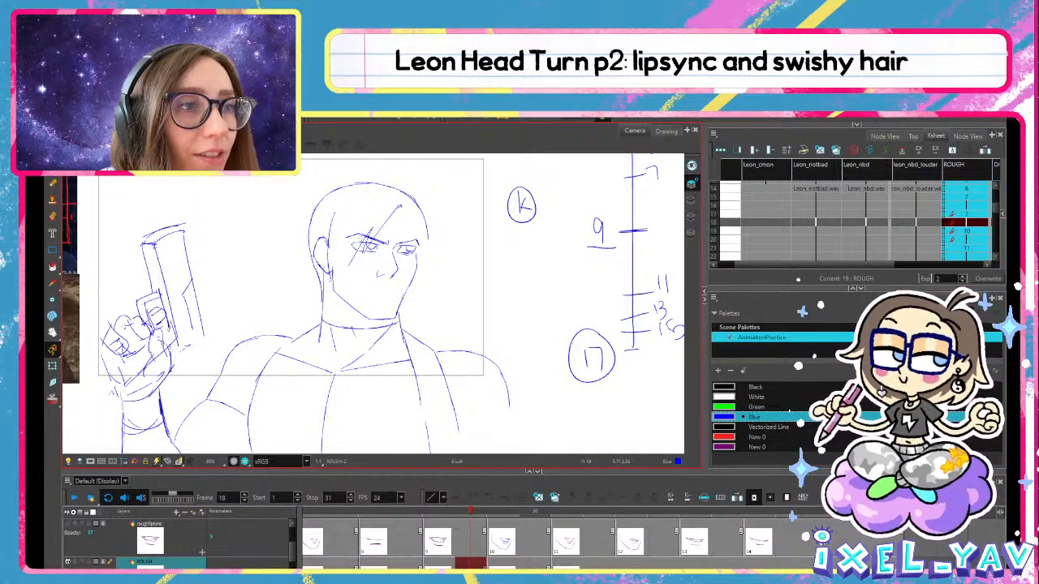
left_click_drag(333, 231, 355, 286)
key("comma")
key("period")
key("period")
key("comma")
key("period")
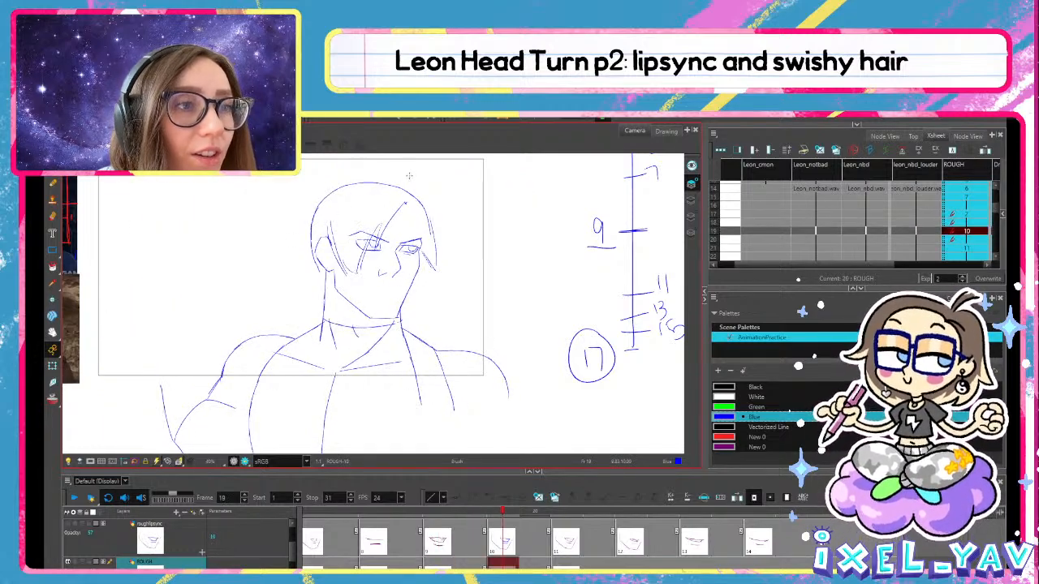
Add the fringe strand running down past the near eye and cheek at frame 17, following the neighbouring drawings
key("comma")
key("period")
key("comma")
key("period")
key("comma")
key("comma")
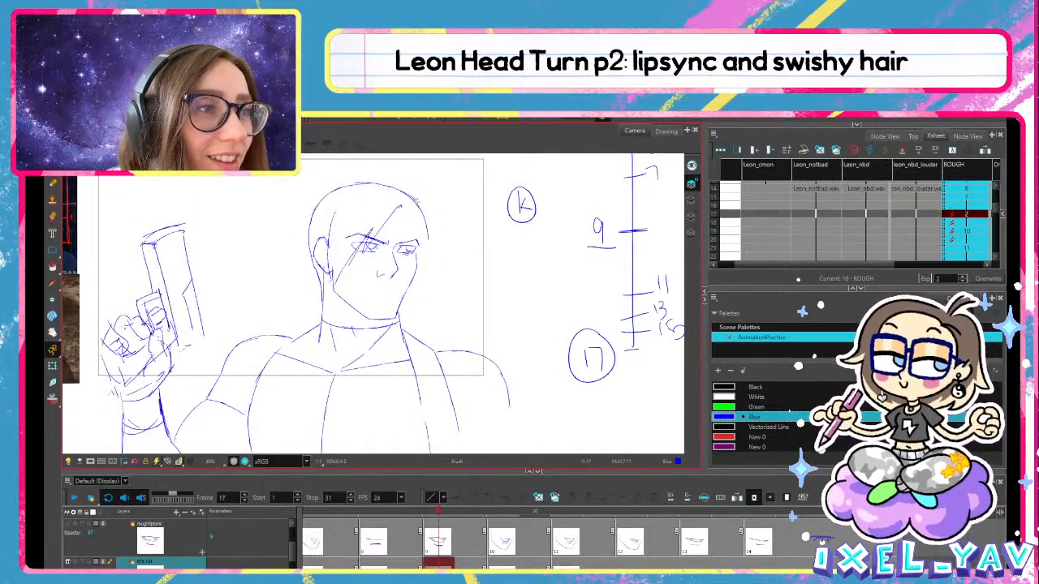
key("comma")
key("period")
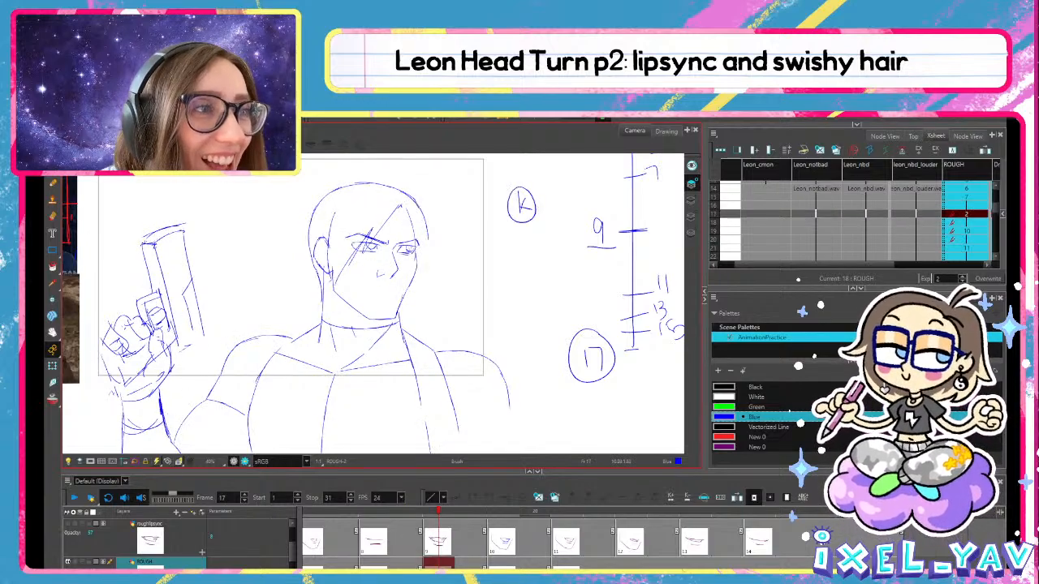
Draw the hair strand from the parting past the far eye and its outer edge at frame 17, matching frame 16
key("comma")
key("period")
key("comma")
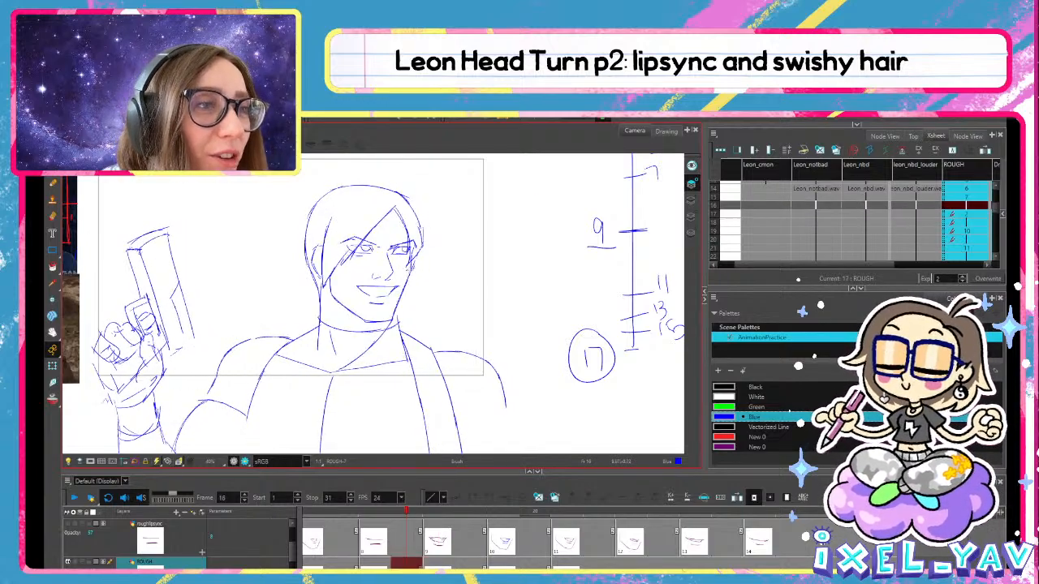
key("period")
key("comma")
key("period")
key("comma")
key("period")
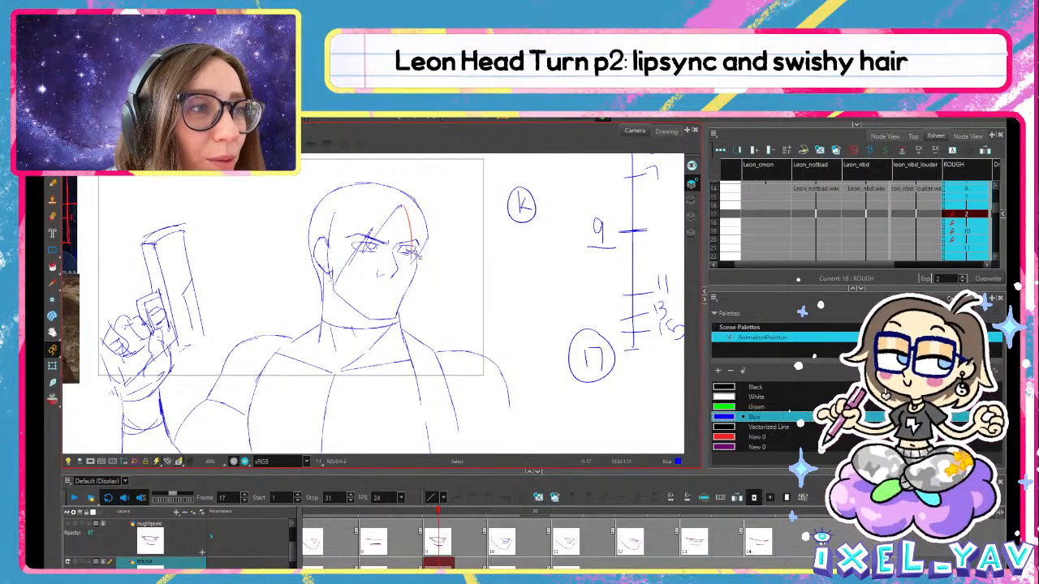
key("comma")
key("period")
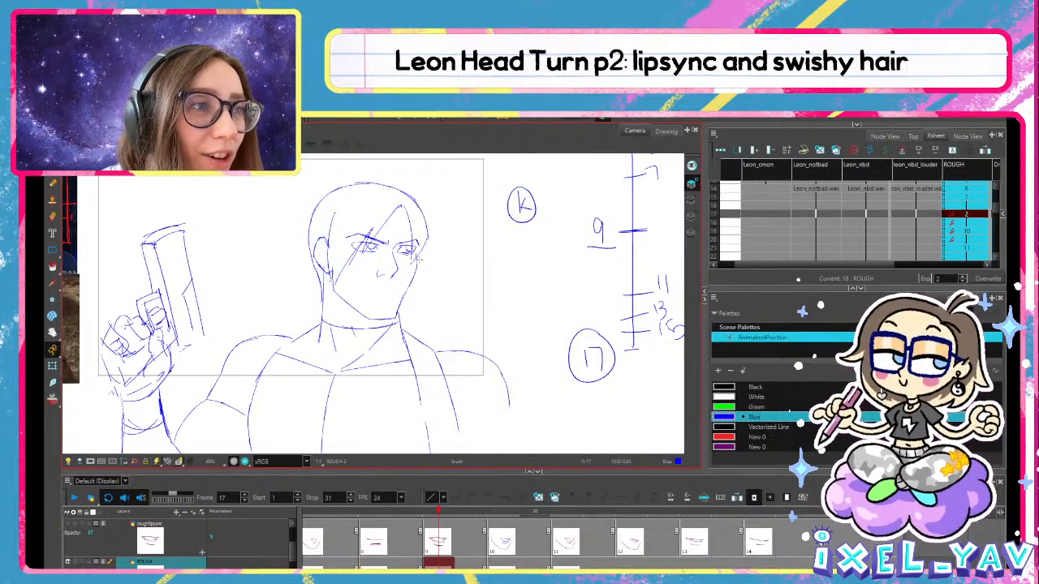
Step from frame 17 to frame 21 to compare the hair, and play back the head turn
key("period")
key("period")
key("comma")
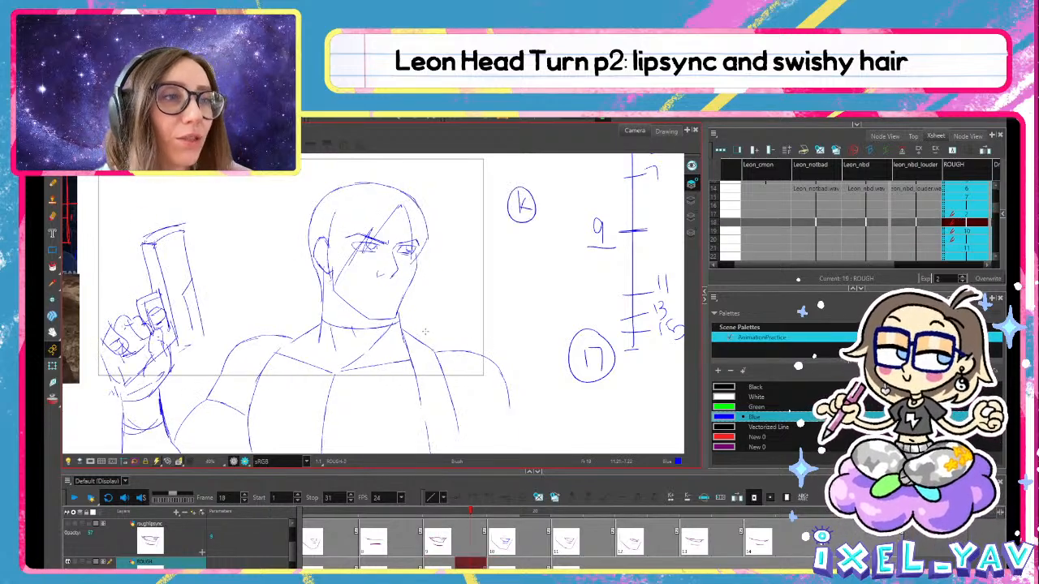
key("period")
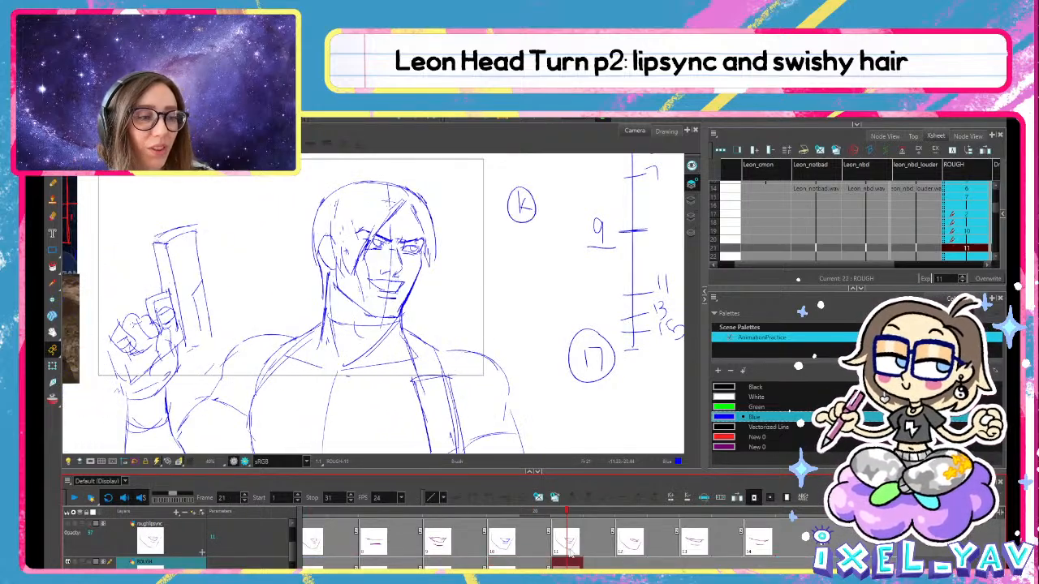
mouse_move(552, 507)
left_mouse_down()
mouse_move(317, 511)
mouse_move(752, 503)
mouse_move(688, 518)
mouse_move(693, 498)
left_mouse_up()
key("alt+s")
left_click(711, 560)
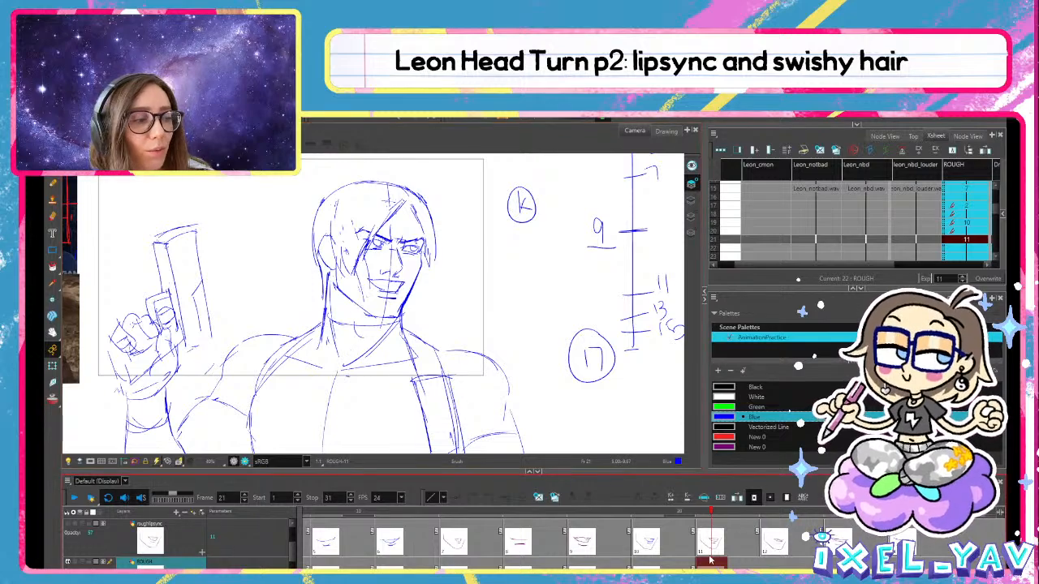
left_click(691, 200)
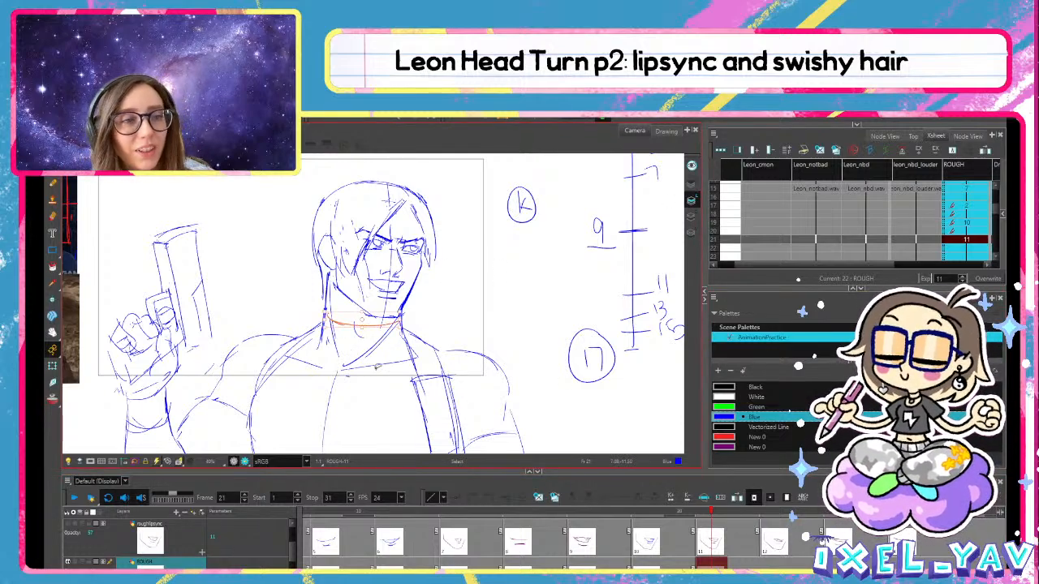
left_click(71, 498)
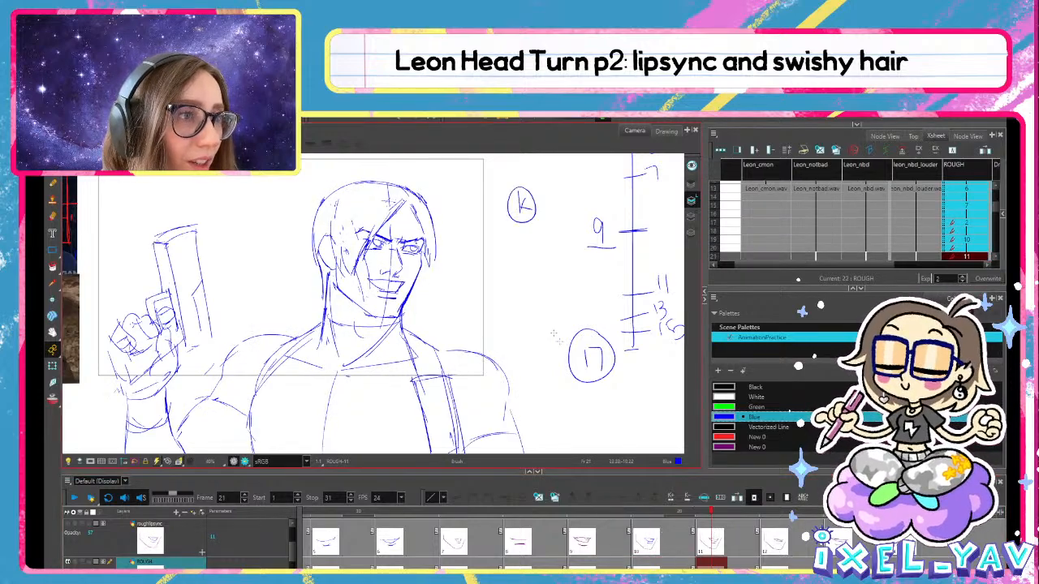
Delete the old fringe and outer hair strands from Leon's head at frame 21
left_click_drag(435, 243, 431, 248)
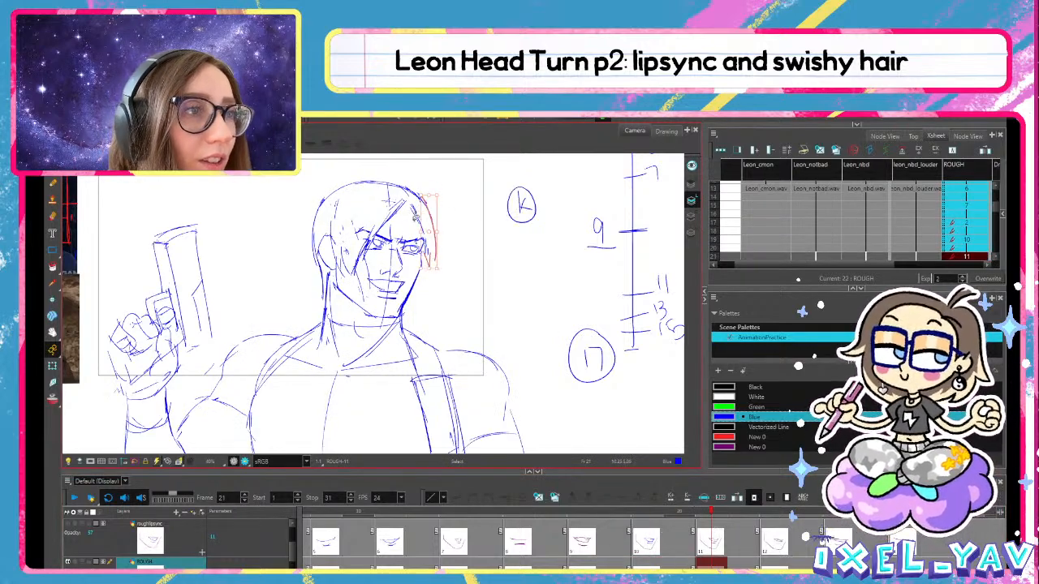
left_click(416, 217, "shift")
key("Delete")
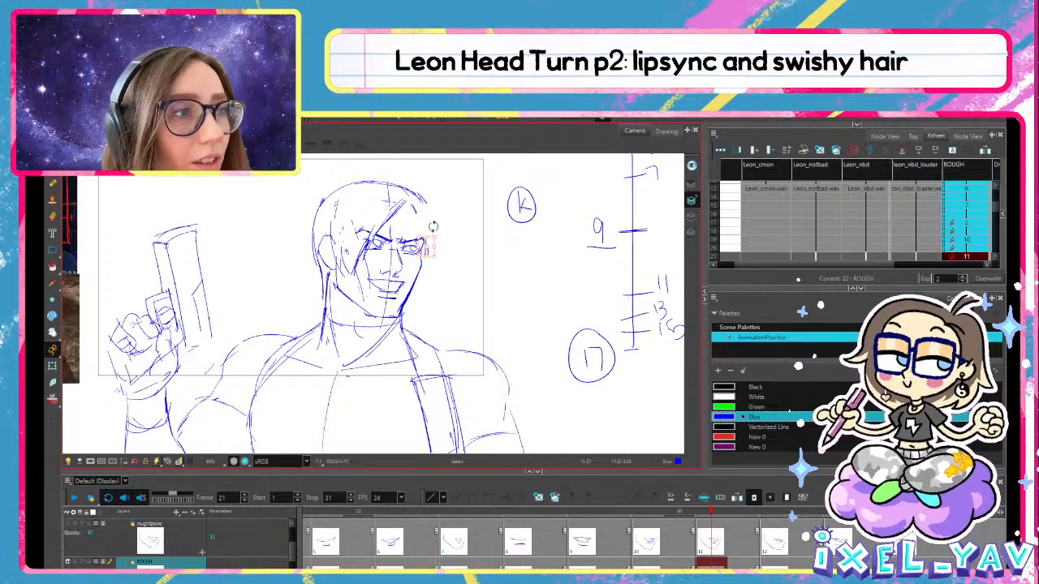
mouse_move(383, 194)
left_mouse_down()
mouse_move(408, 219)
mouse_move(347, 237)
left_mouse_up()
key("Delete")
key("Delete")
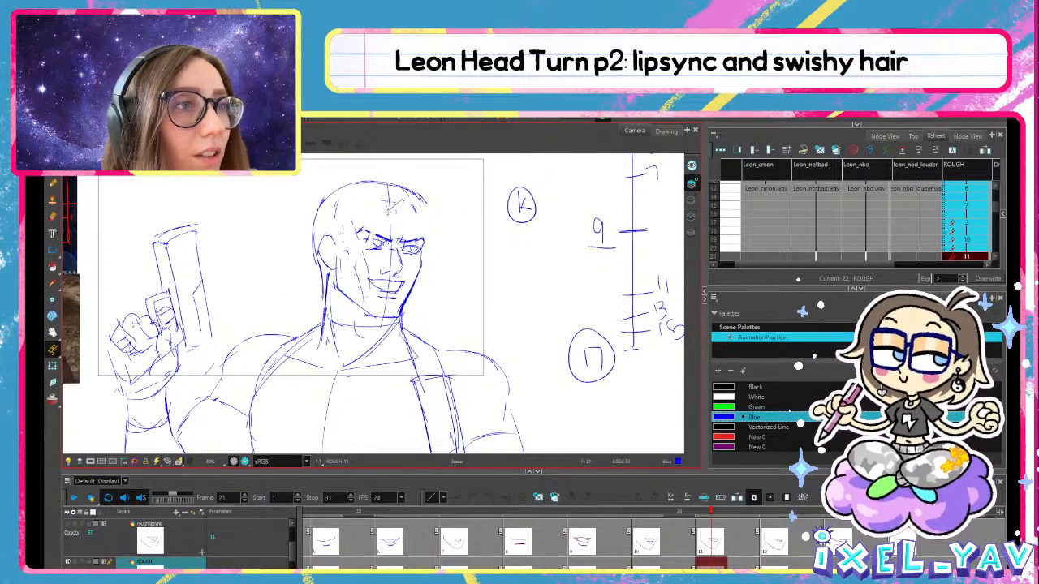
Redraw the parted fringe and outer hair strands at frame 21, using onion skin of the neighbouring drawings as a guide
key("alt+o")
scroll(417, 215, "up", 2)
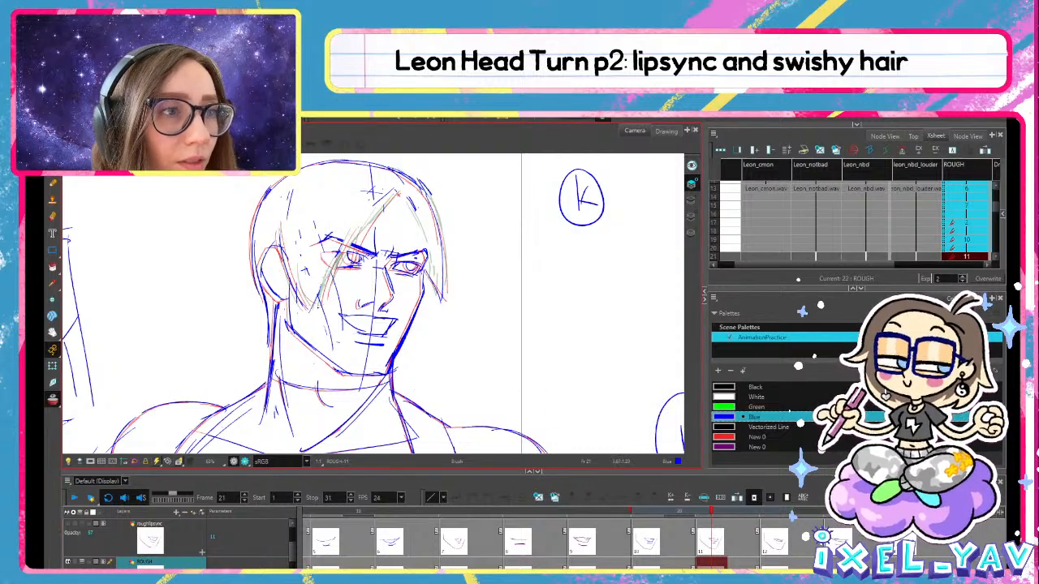
key("alt+b")
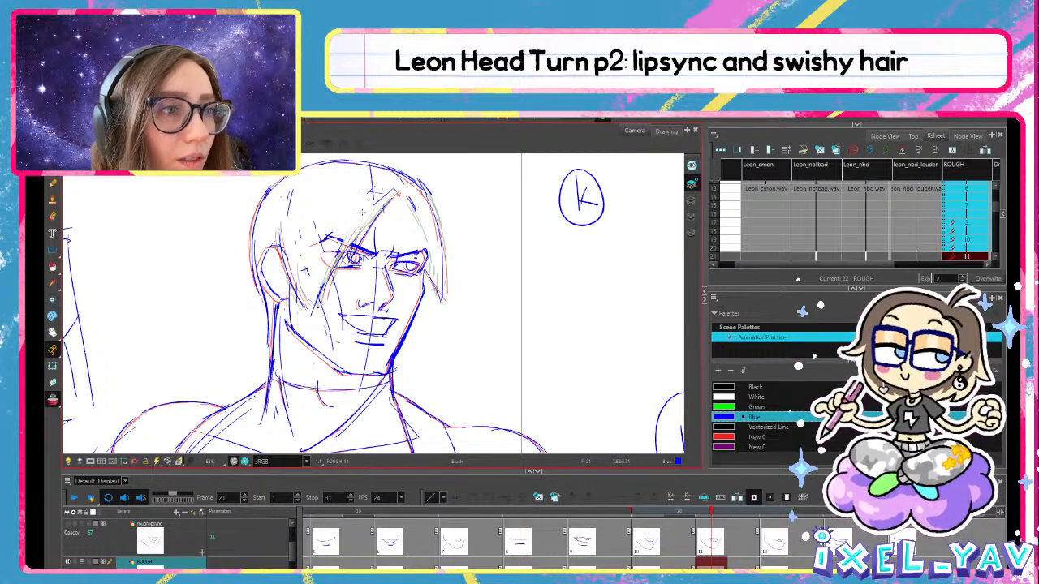
left_click(53, 401)
Play back the head turn and scrub through frames 20 to 22 to check the redrawn hair
left_click(75, 498)
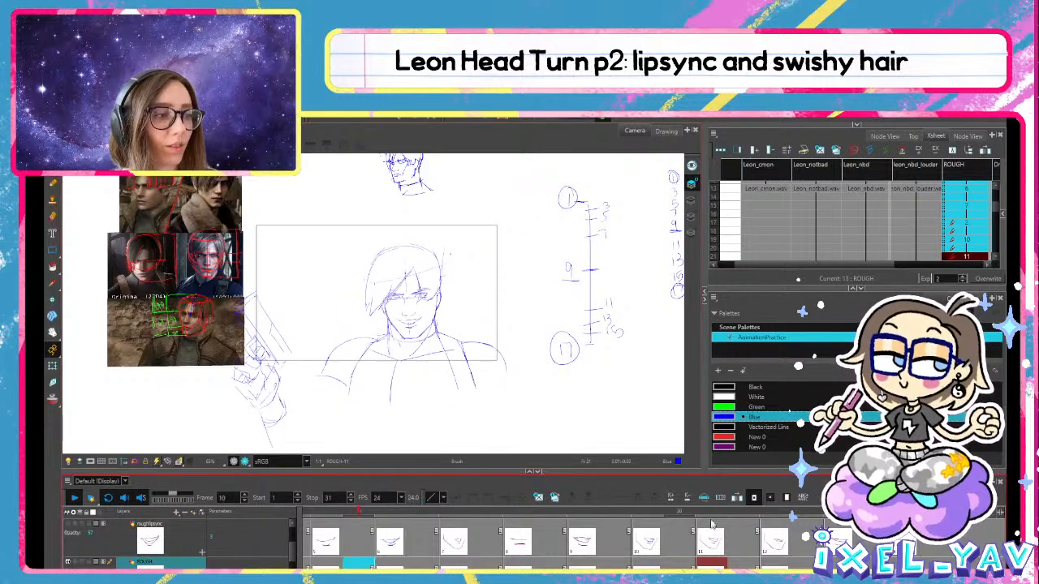
left_click(566, 522)
left_click_drag(567, 521, 764, 518)
left_click(739, 529)
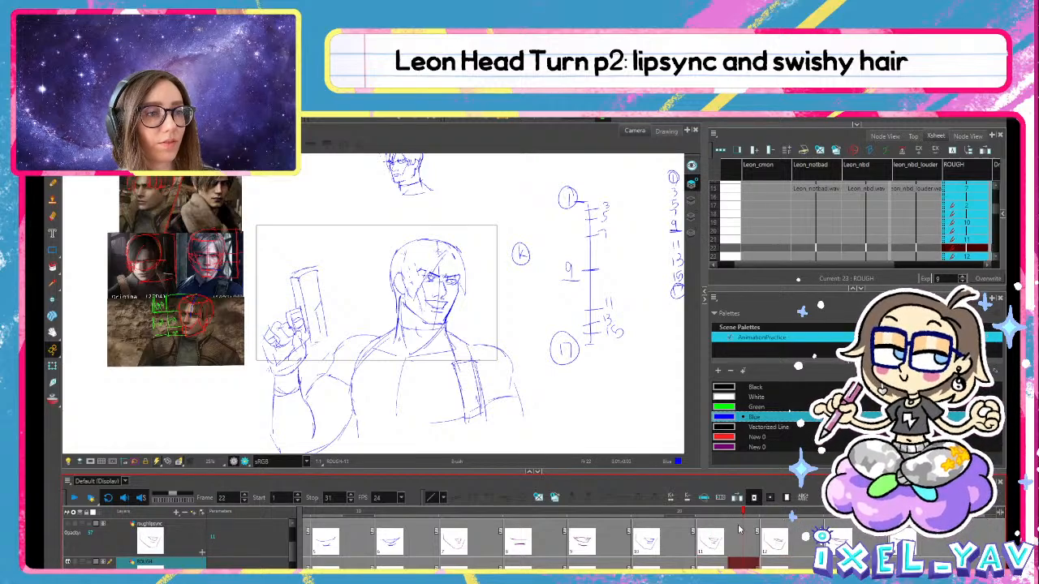
left_click(754, 497)
left_click(754, 497)
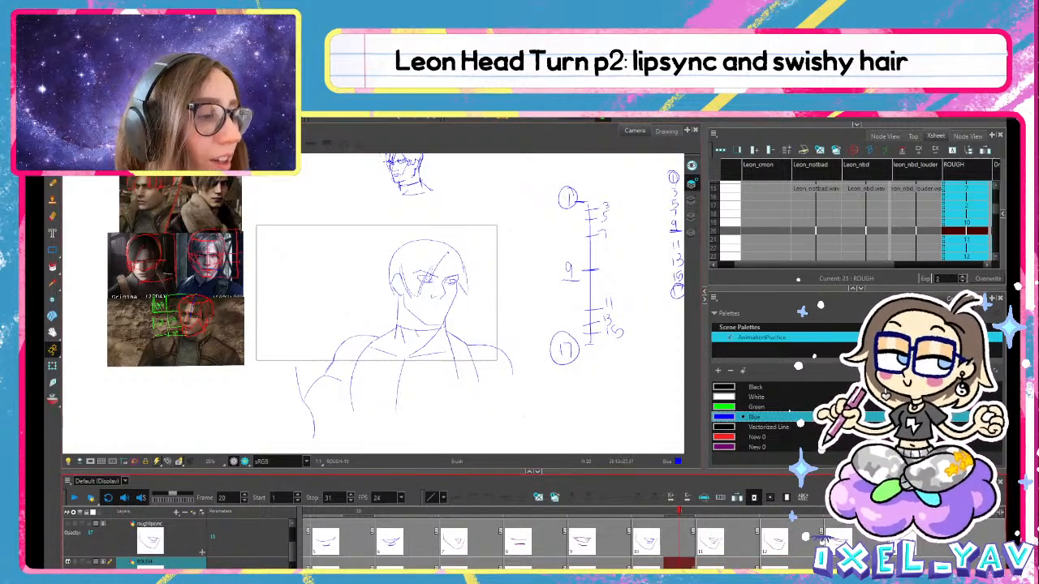
Play back the head turn and delete the fringe and outer hair strands from Leon's head at frame 19
key("alt+b")
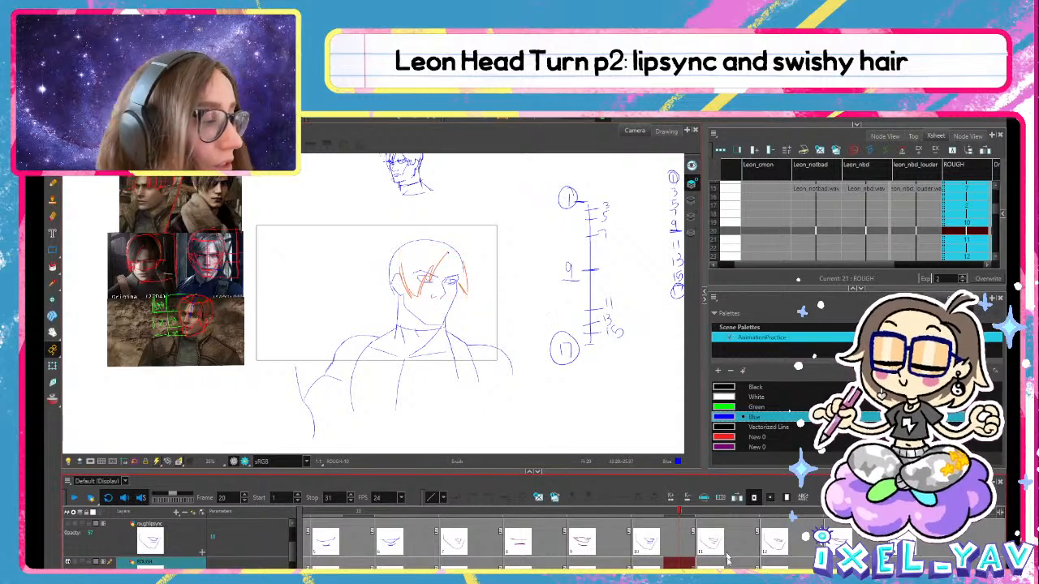
key(".")
key("ctrl+v")
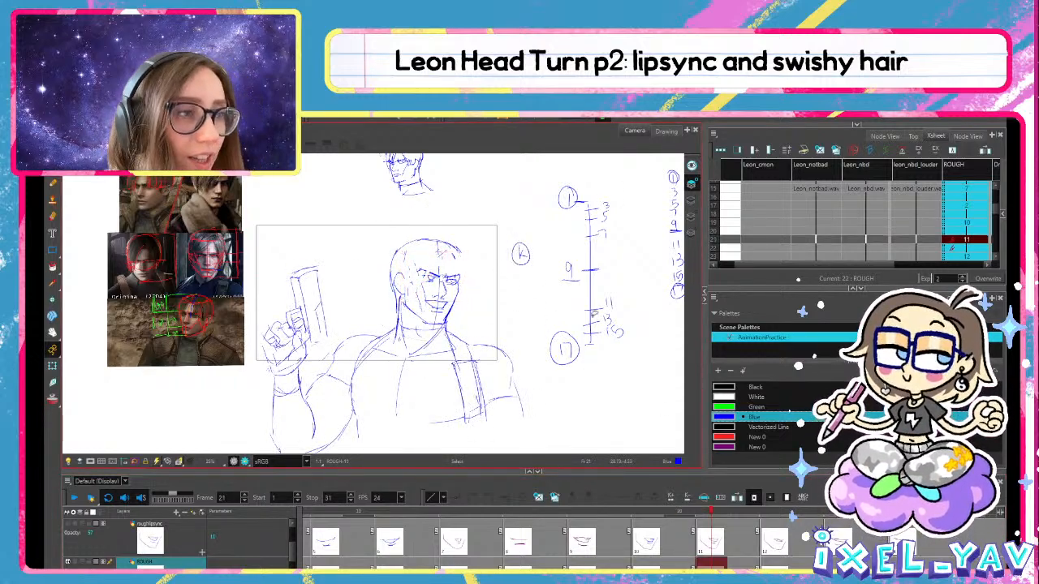
key("alt+b")
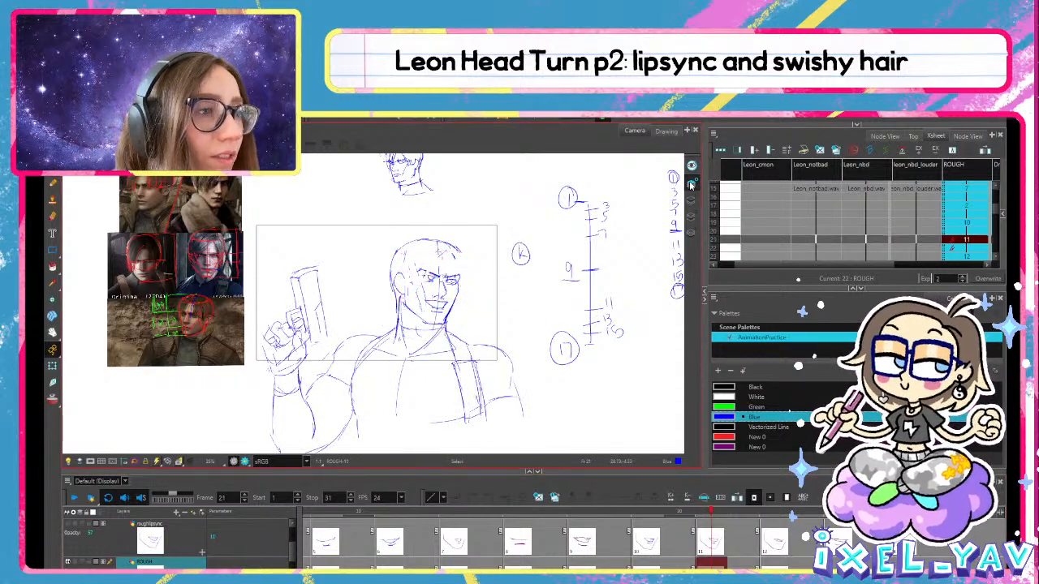
key("alt+o")
left_click(77, 499)
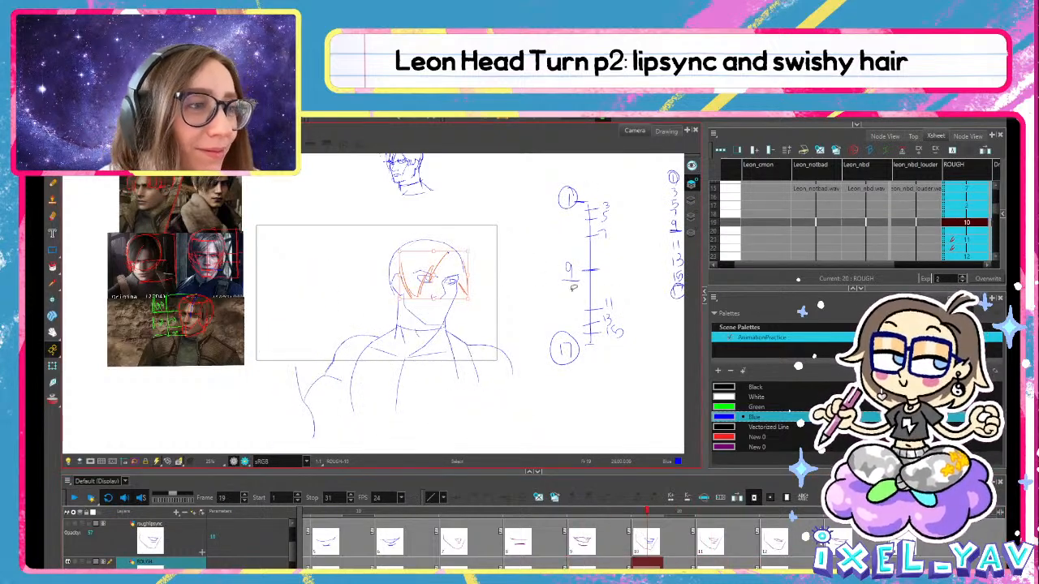
key("Delete")
key("alt+b")
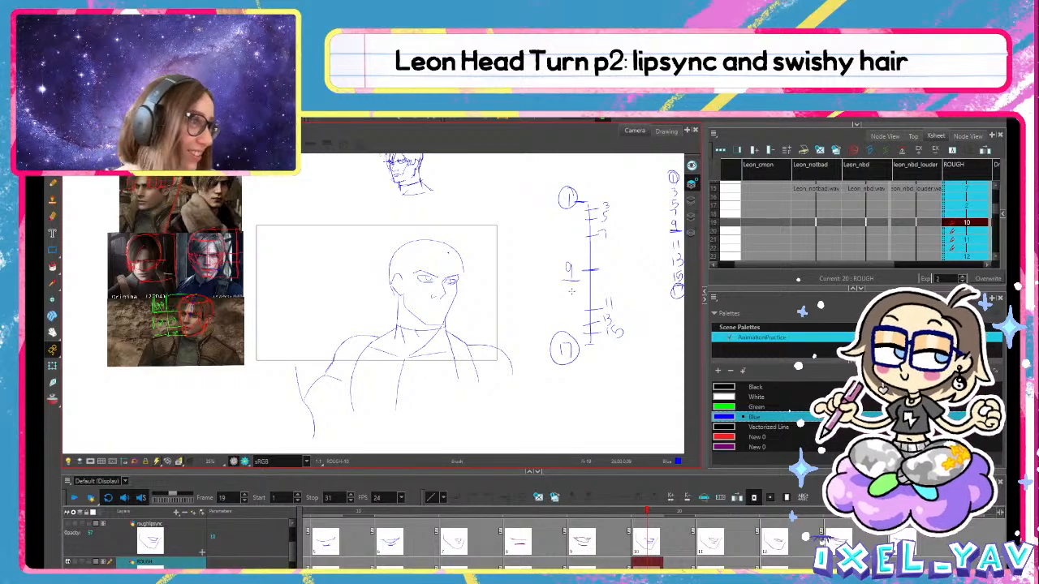
Examine Leon's head close up and scrub between frames 17 and 19 to compare the hair positions
left_click_drag(635, 510, 585, 542)
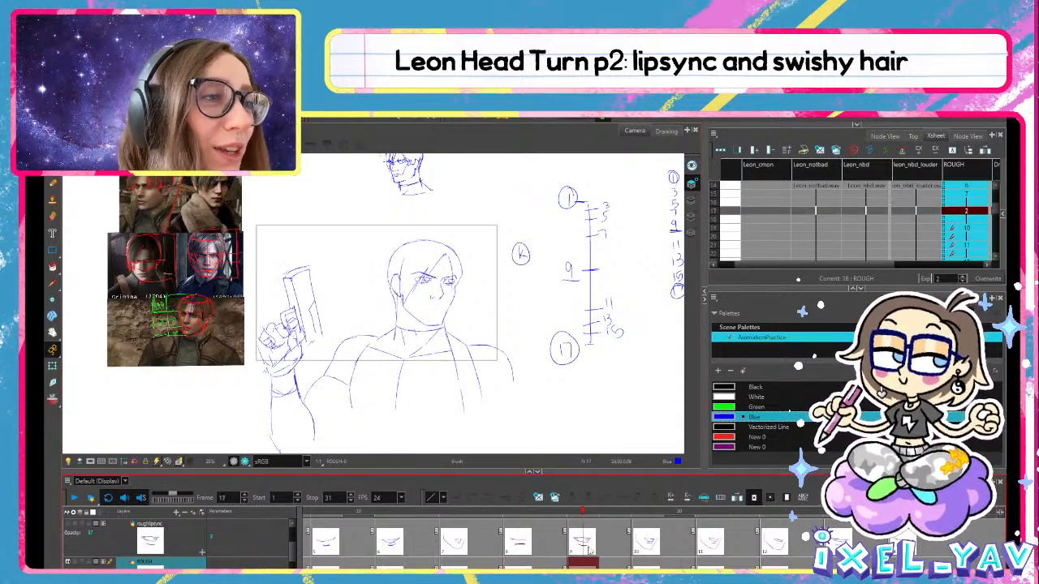
scroll(454, 333, "up", 3)
left_click_drag(460, 302, 469, 382)
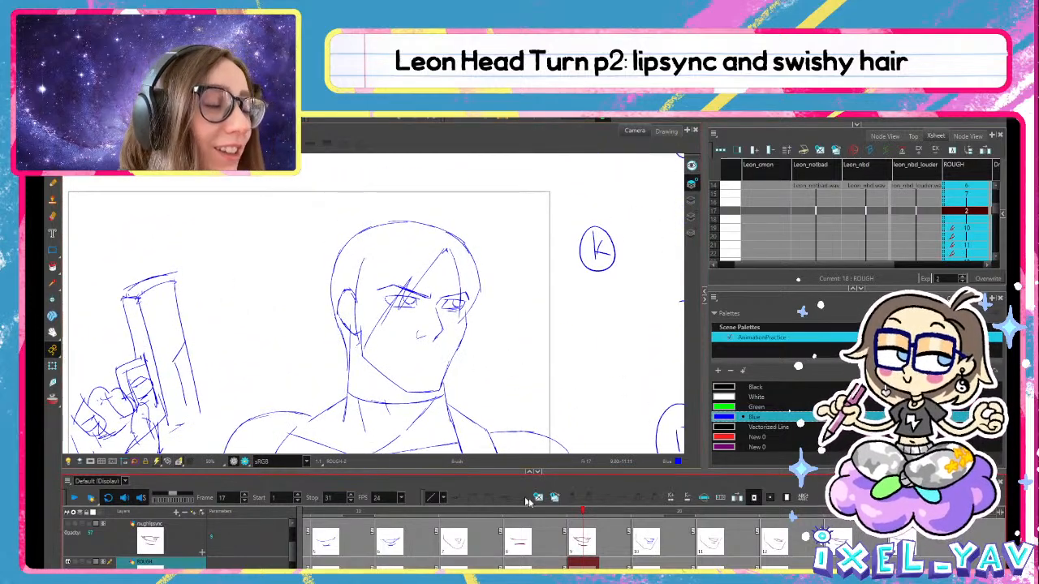
mouse_move(564, 519)
left_mouse_down()
mouse_move(547, 510)
mouse_move(581, 505)
mouse_move(558, 523)
mouse_move(581, 513)
left_mouse_up()
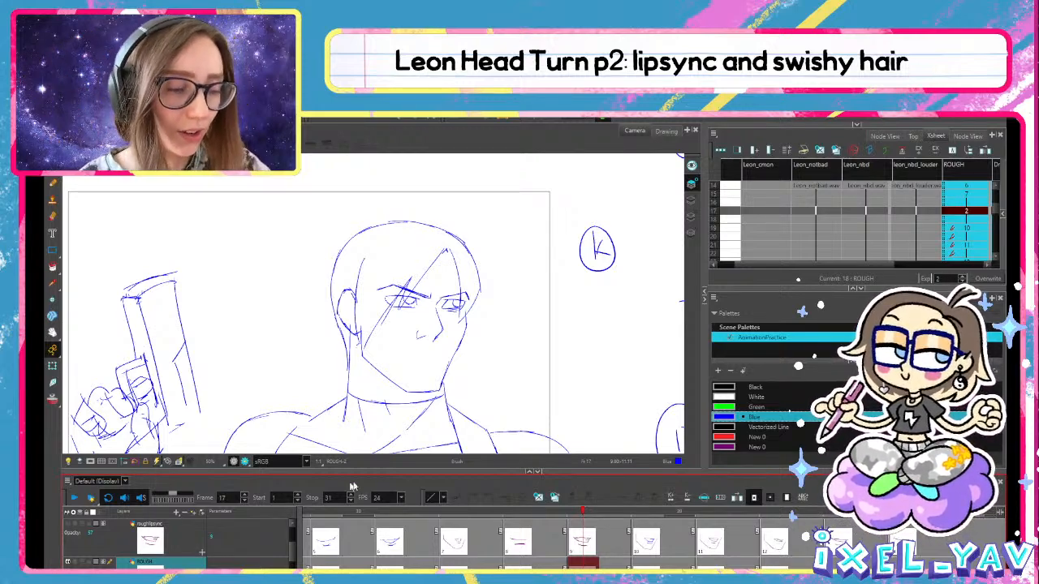
mouse_move(571, 513)
left_mouse_down()
mouse_move(454, 519)
mouse_move(552, 520)
mouse_move(618, 481)
mouse_move(598, 504)
mouse_move(604, 523)
mouse_move(659, 546)
mouse_move(646, 528)
left_mouse_up()
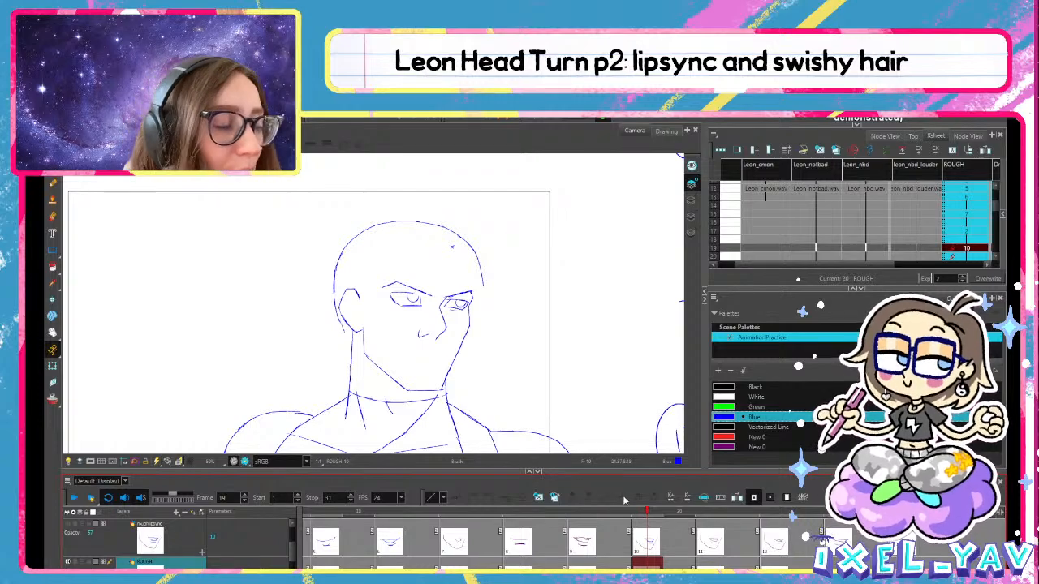
mouse_move(622, 511)
left_mouse_down()
mouse_move(599, 500)
mouse_move(601, 517)
mouse_move(668, 540)
mouse_move(614, 517)
left_mouse_up()
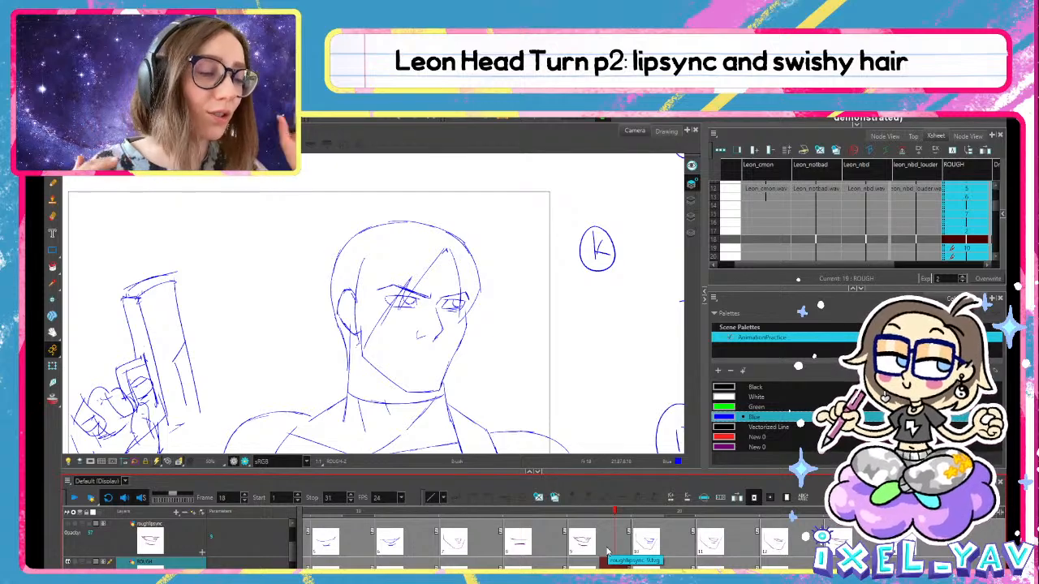
Sketch sweeping curved arcs beside Leon's face at frame 18 to illustrate the hair's swishing motion
mouse_move(560, 286)
left_mouse_down()
mouse_move(618, 325)
mouse_move(512, 369)
mouse_move(499, 331)
mouse_move(490, 332)
mouse_move(572, 375)
left_mouse_up()
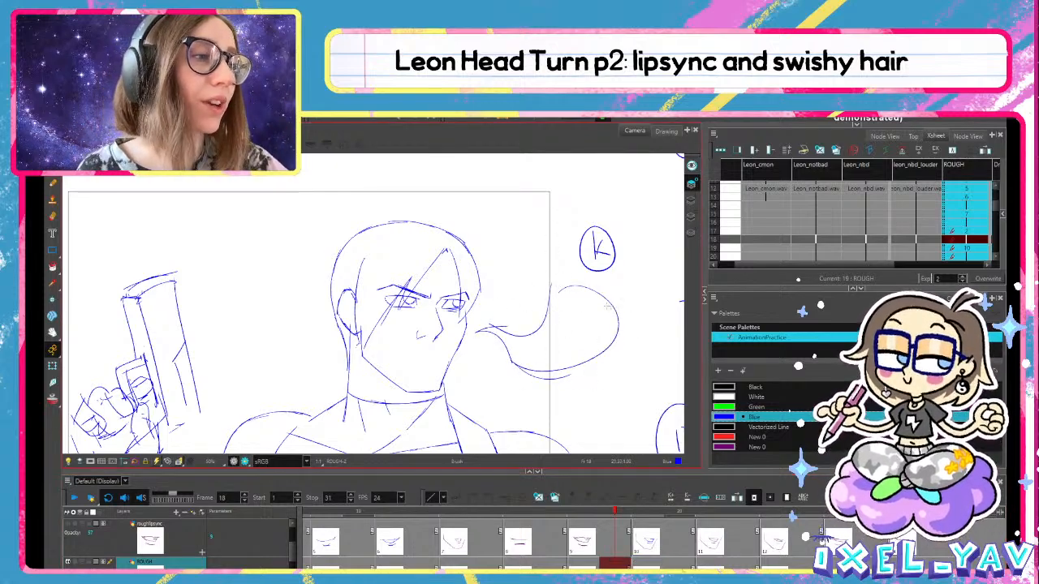
mouse_move(570, 297)
left_mouse_down()
mouse_move(524, 386)
mouse_move(613, 297)
mouse_move(663, 328)
left_mouse_up()
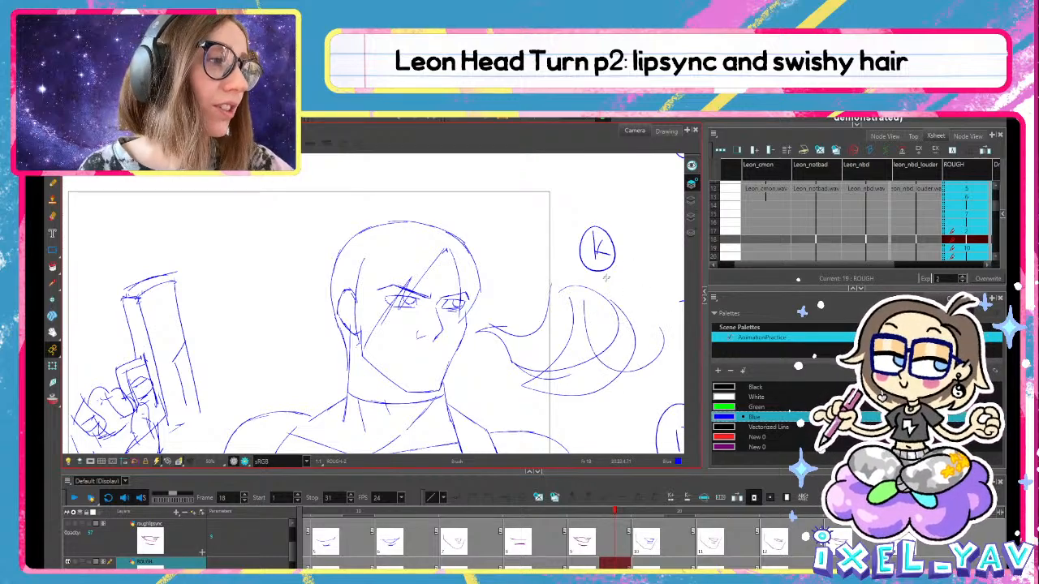
left_click_drag(609, 290, 670, 330)
key("ctrl+z")
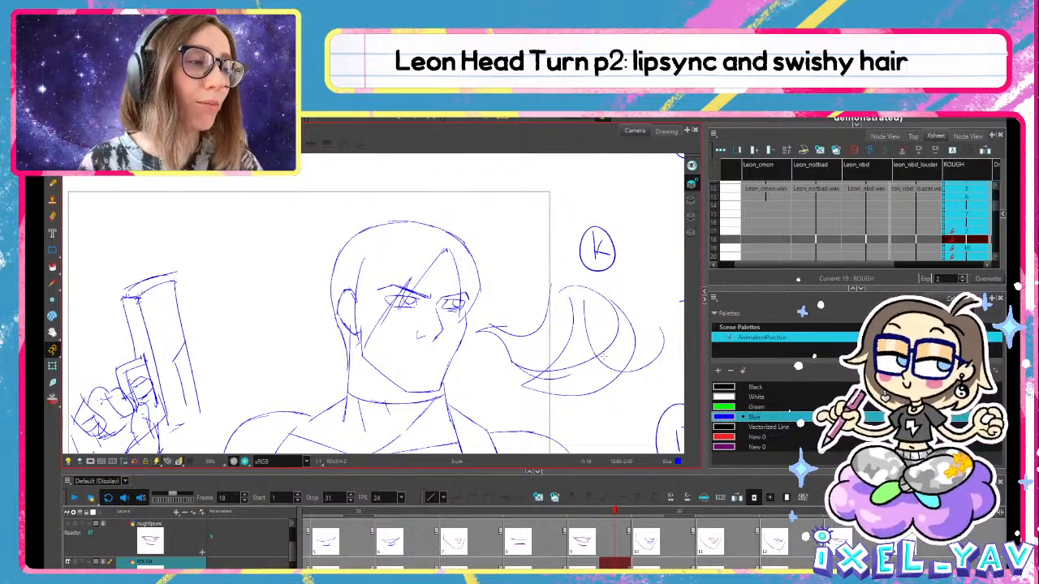
Delete the sketched motion arcs from beside Leon's face at frame 18
key("alt+s")
mouse_move(611, 415)
left_mouse_down()
mouse_move(626, 294)
mouse_move(623, 409)
left_mouse_up()
key("Delete")
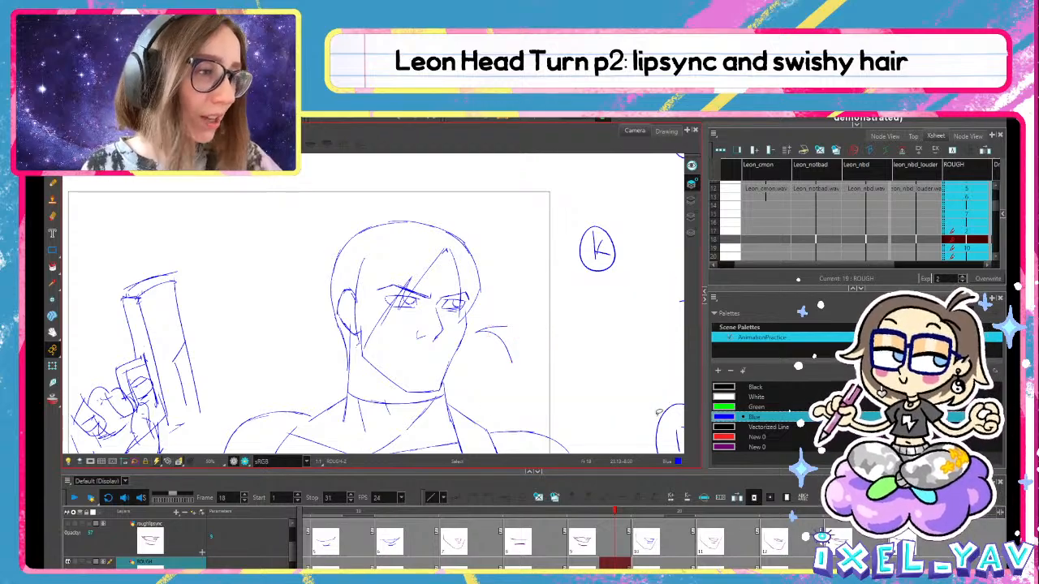
left_click_drag(526, 277, 537, 381)
key("Delete")
key("alt+b")
Try a small curved hair lock in the empty space beside the head at frame 18, and undo it
right_click(575, 297)
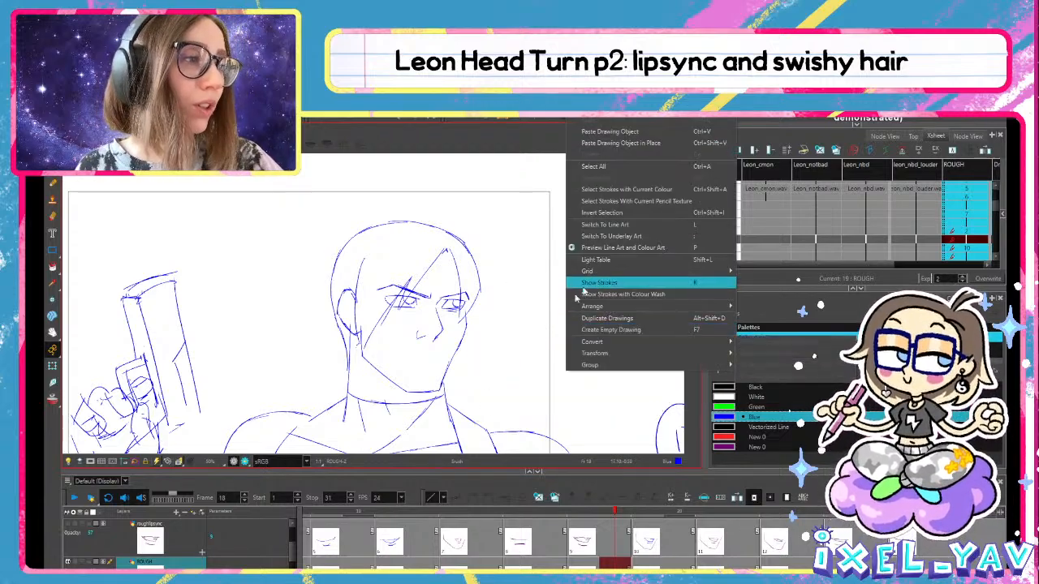
left_click(547, 357)
mouse_move(591, 303)
left_mouse_down()
mouse_move(567, 332)
mouse_move(606, 346)
left_mouse_up()
key("ctrl+z")
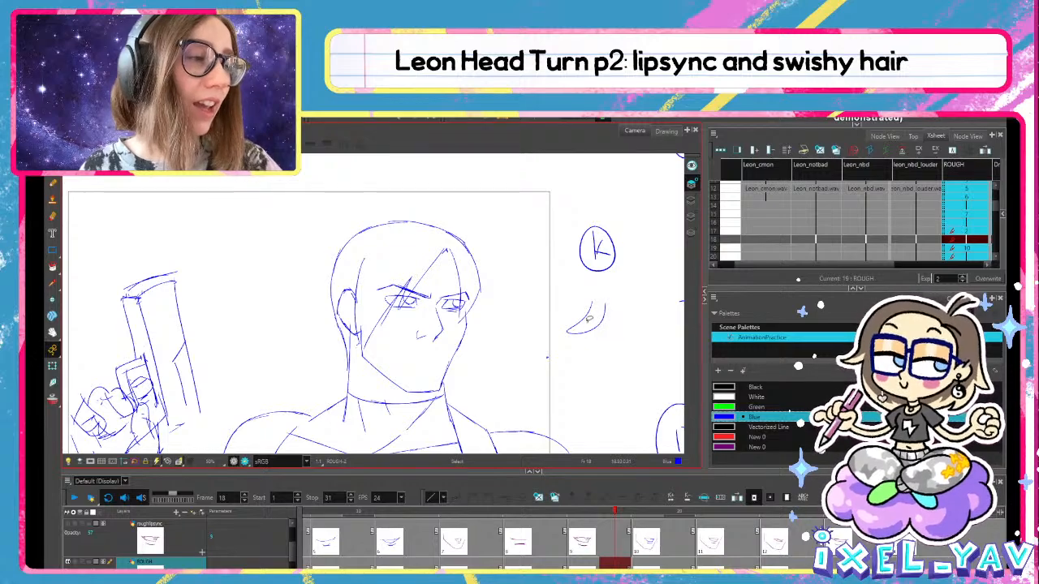
key("ctrl+z")
Scrub through the turn from frame 17 and redraw the parted fringe strands on Leon's forehead at frame 23
key("comma")
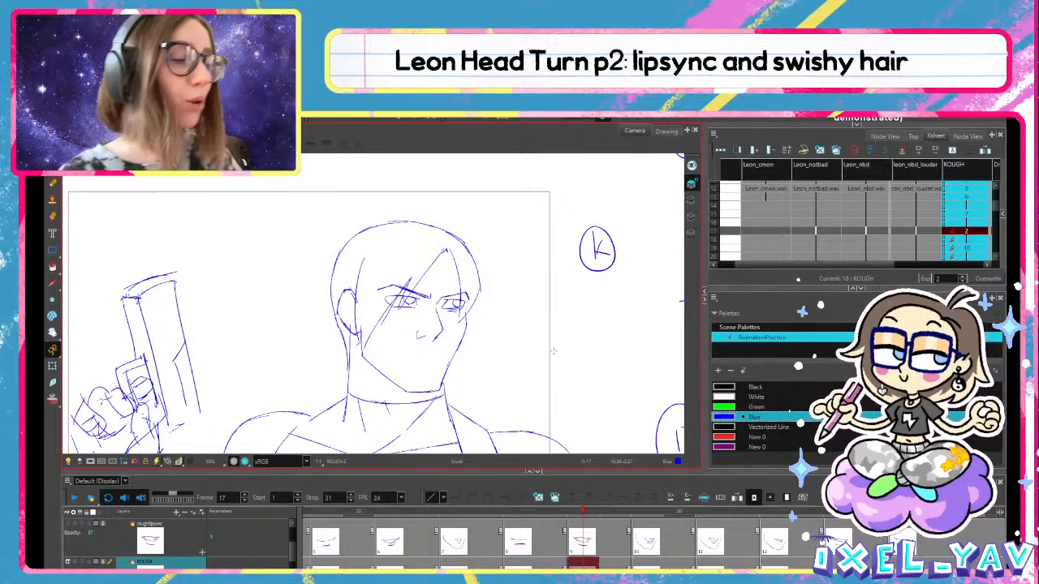
mouse_move(578, 513)
left_mouse_down()
mouse_move(536, 512)
mouse_move(700, 514)
mouse_move(625, 529)
mouse_move(734, 515)
mouse_move(670, 526)
mouse_move(713, 494)
left_mouse_up()
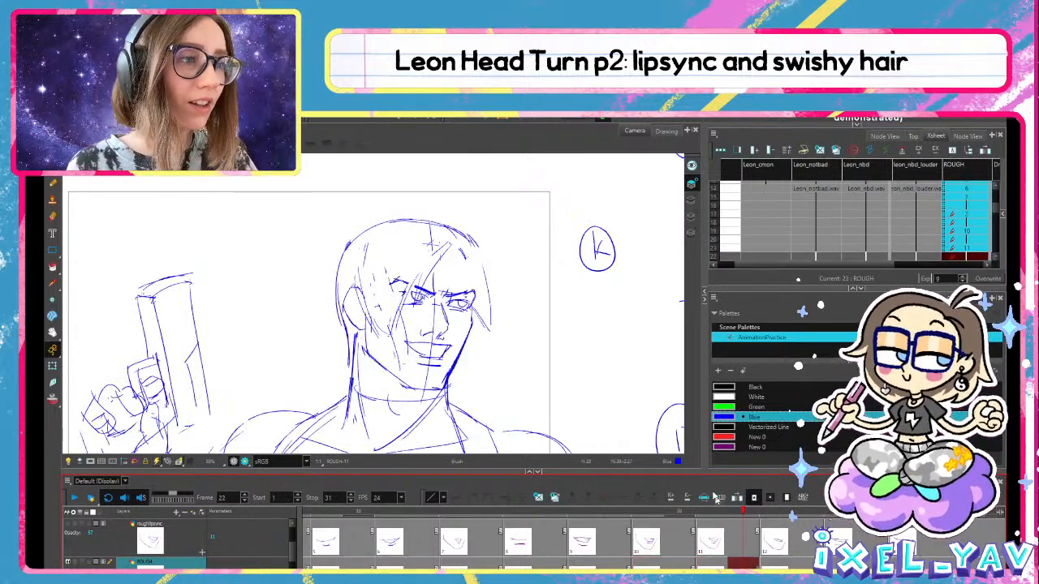
key("period")
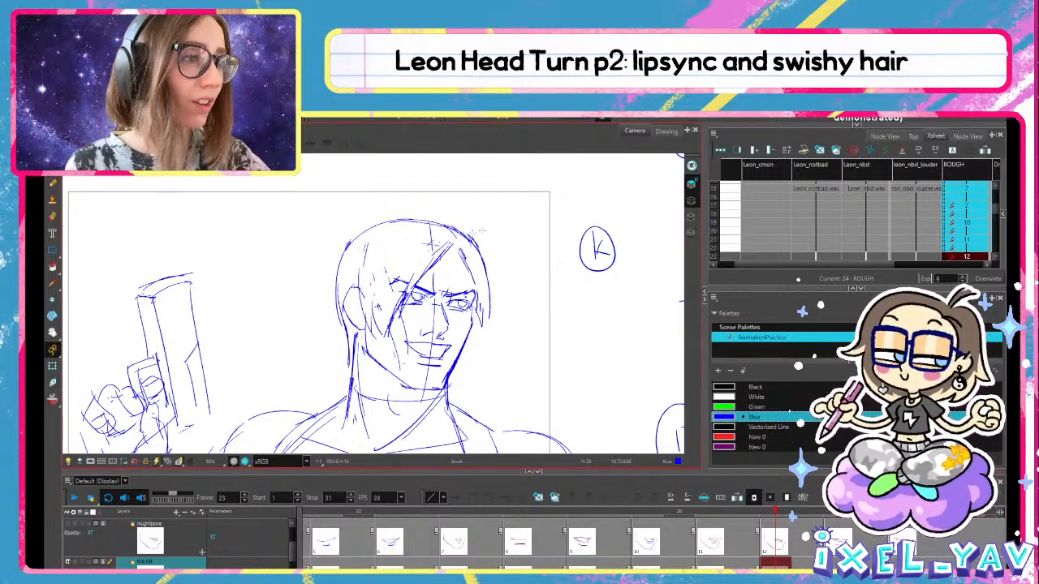
key("alt+e")
key("alt+b")
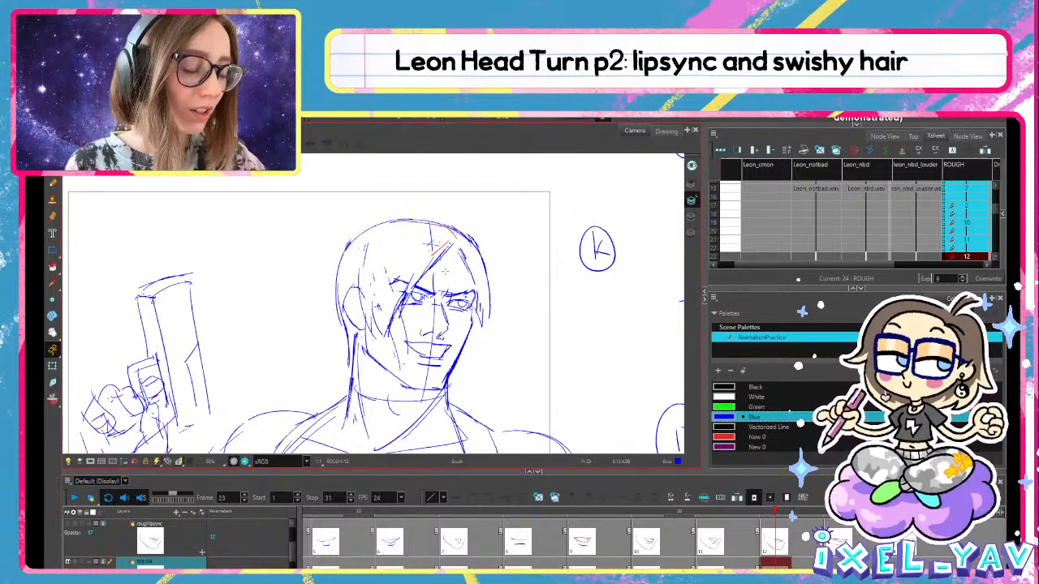
key("alt+e")
mouse_move(423, 258)
left_mouse_down()
mouse_move(438, 270)
mouse_move(423, 276)
left_mouse_up()
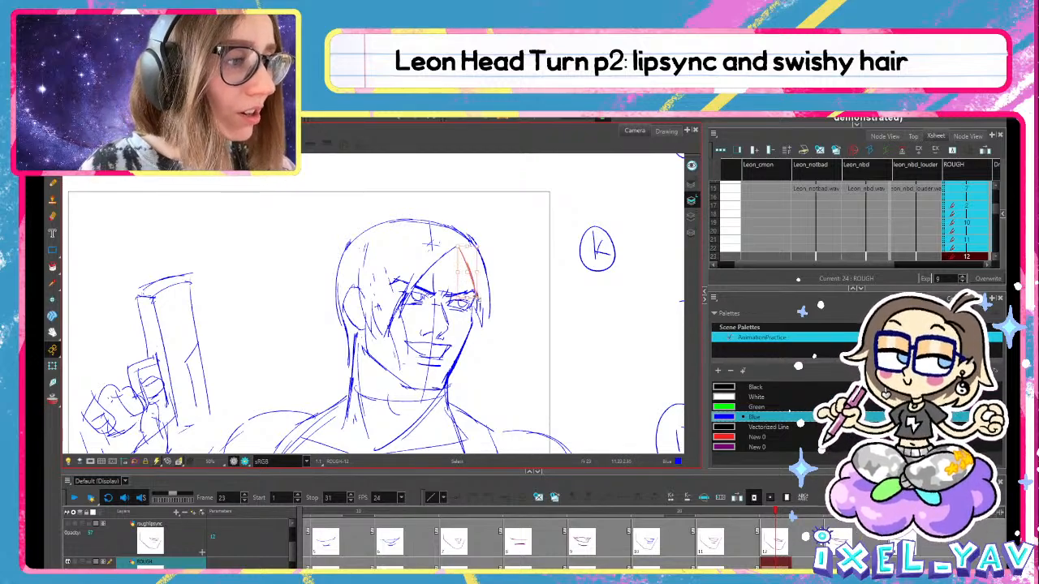
key("alt+b")
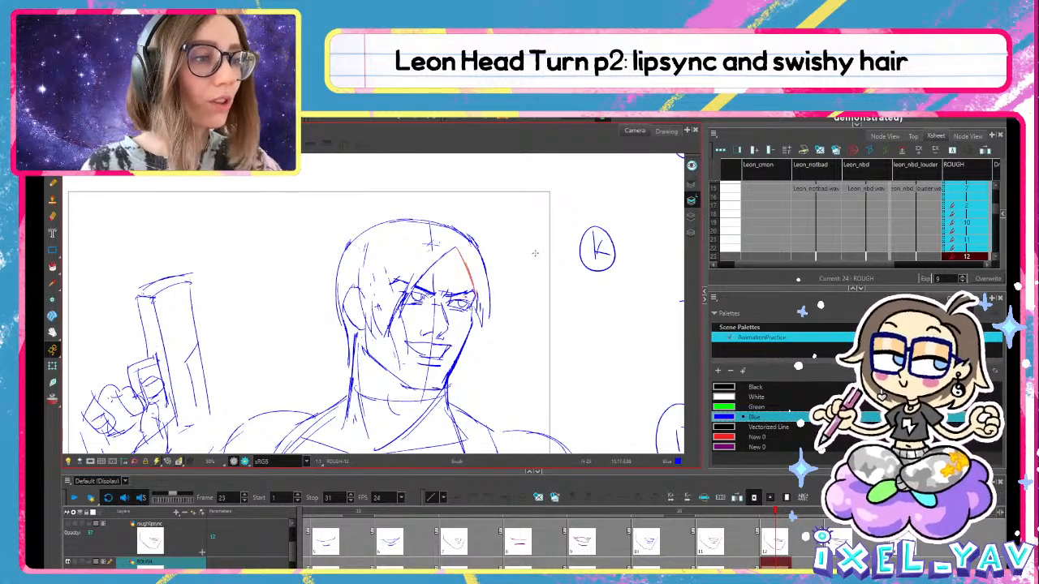
Rework the short outer hair strand tips beside Leon's far eye at frame 23
key("alt+s")
left_click(487, 279)
left_click(484, 309)
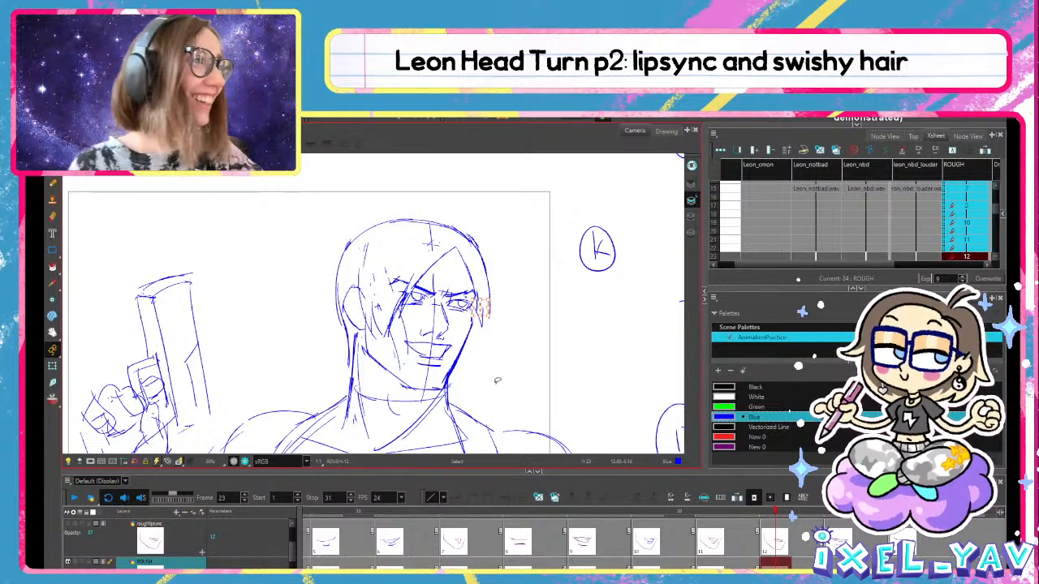
key("alt+b")
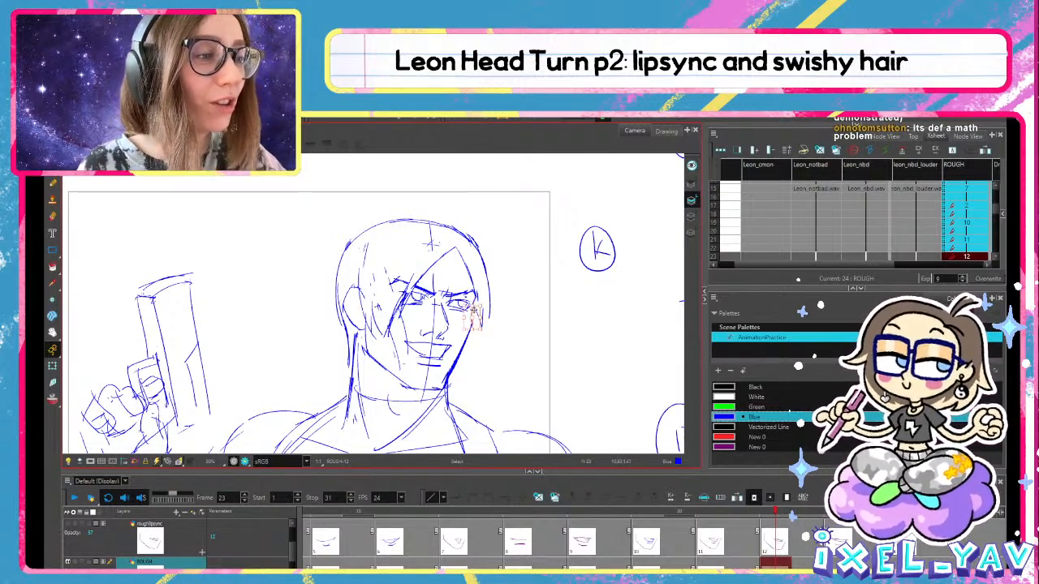
Compare frames 22 and 23 close up and rework the cheek contour beside Leon's far eye at frame 23
scroll(473, 320, "up", 4)
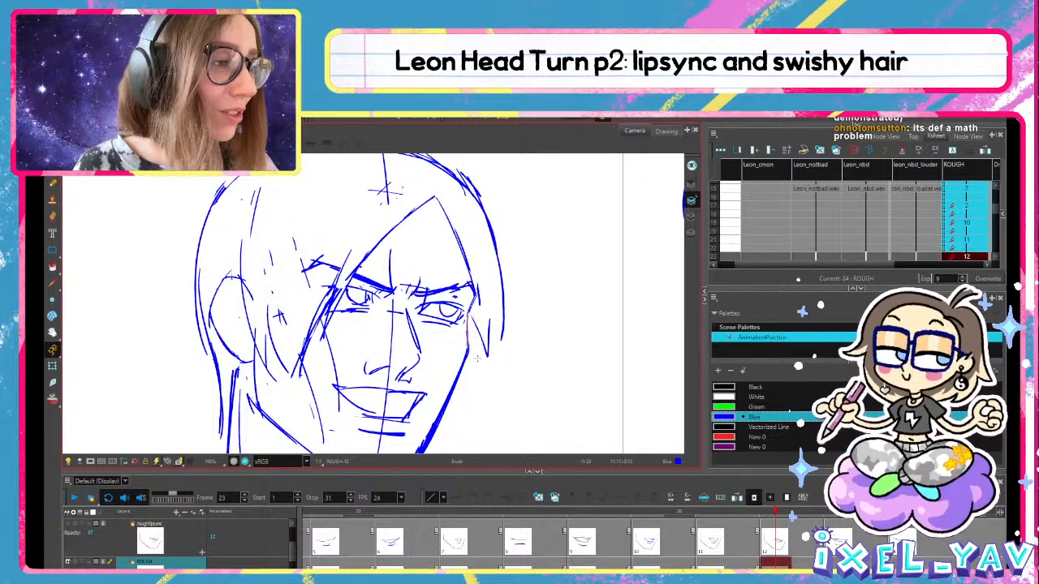
key("comma")
key("period")
key("comma")
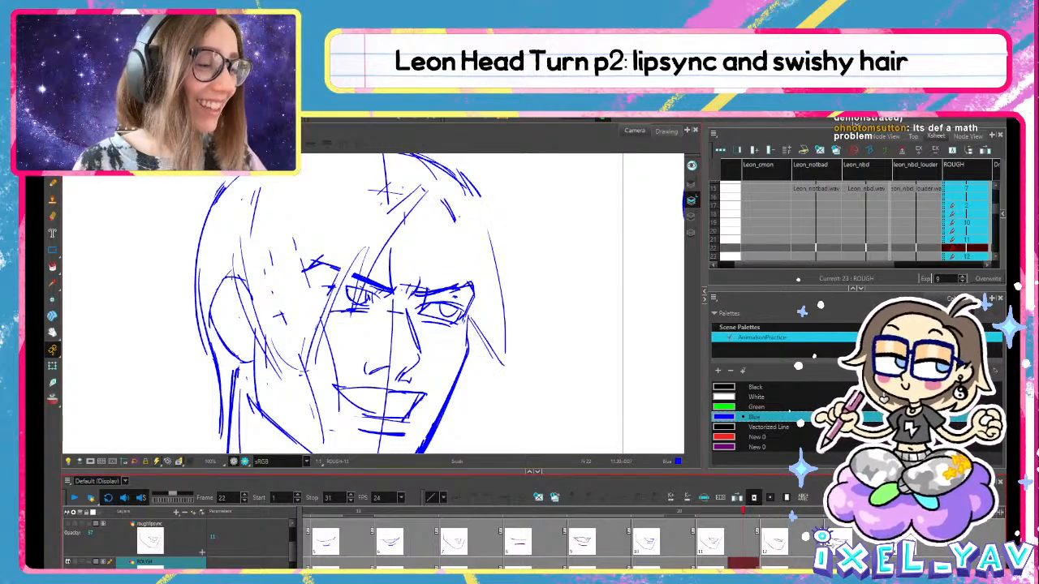
key("period")
key("alt+s")
left_click(466, 336)
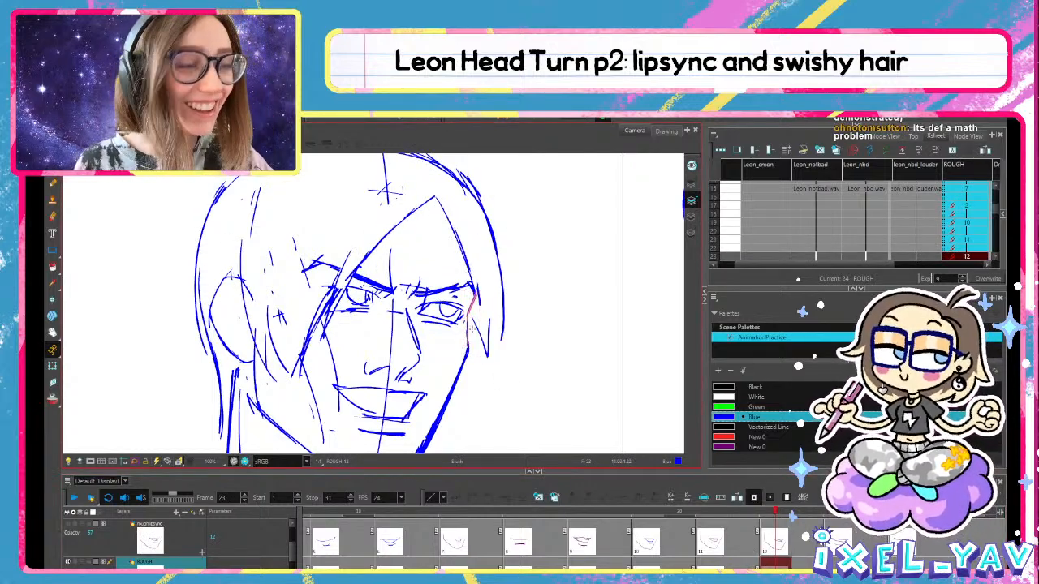
Delete the old cheek contour strokes at frame 22 and redraw the line from brow to jaw to match frame 23
key("comma")
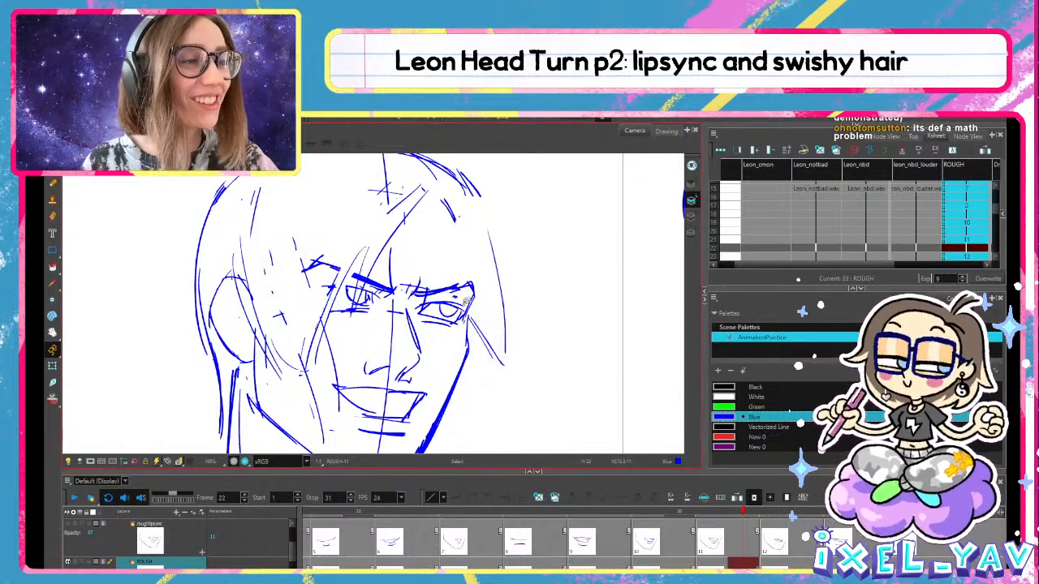
key("Delete")
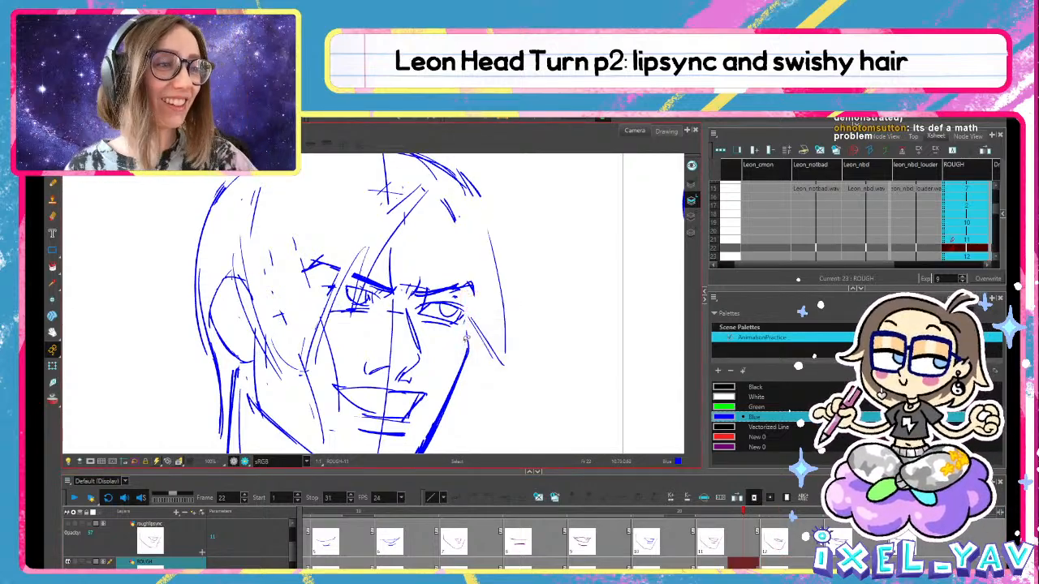
key("period")
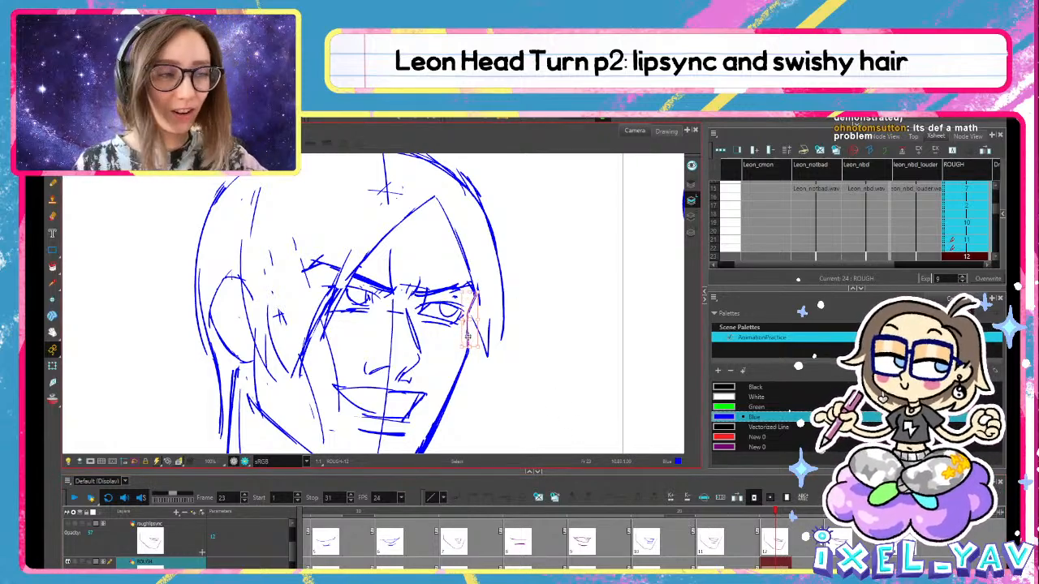
key("comma")
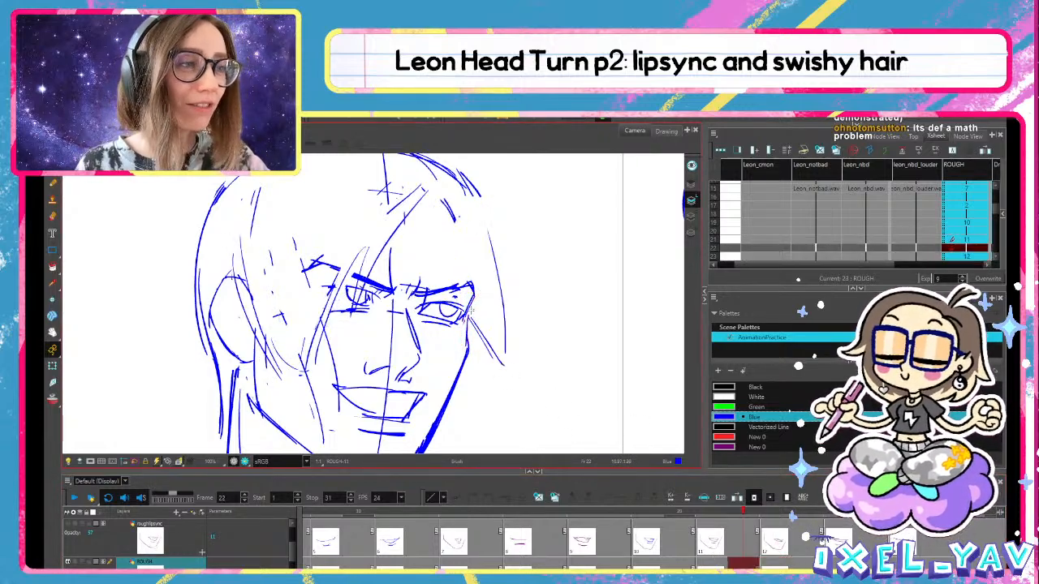
key("alt+s")
left_click(470, 298)
key("Delete")
left_click(468, 326)
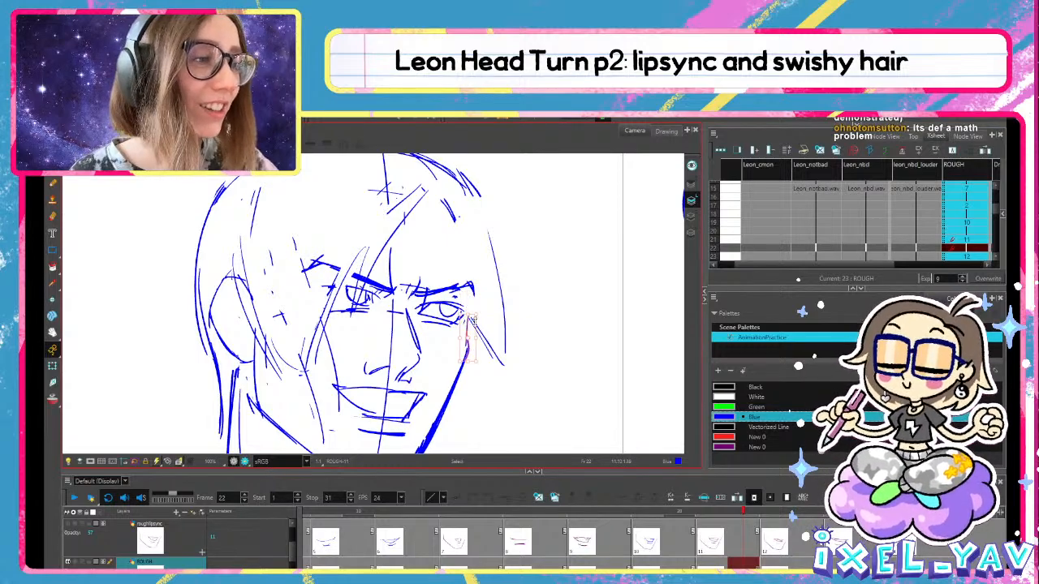
key("Delete")
key("alt+b")
left_click_drag(474, 292, 468, 348)
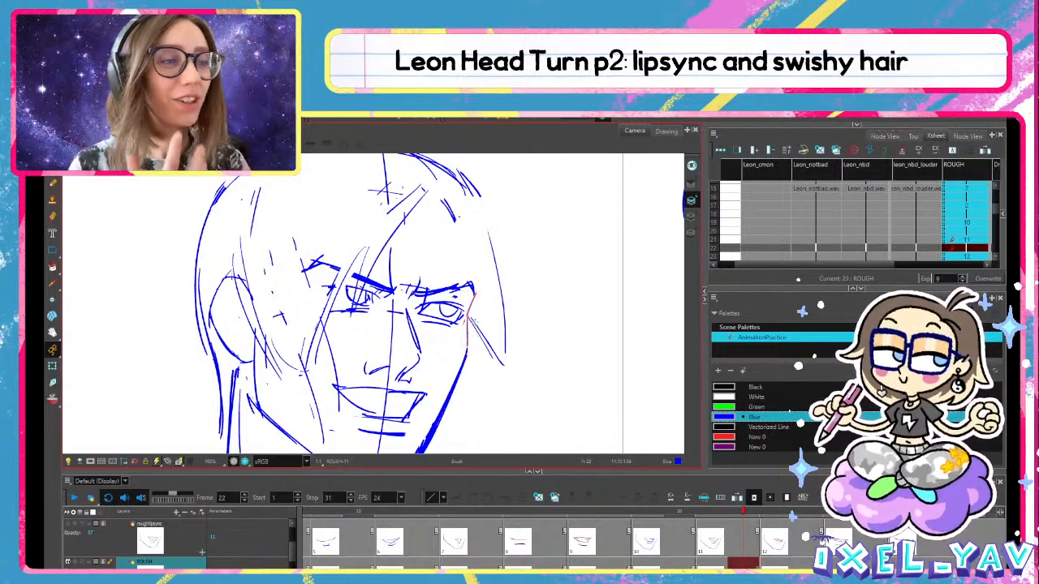
Step through frames 21 to 23 to check the cheek contour and outer hair strands
key(".")
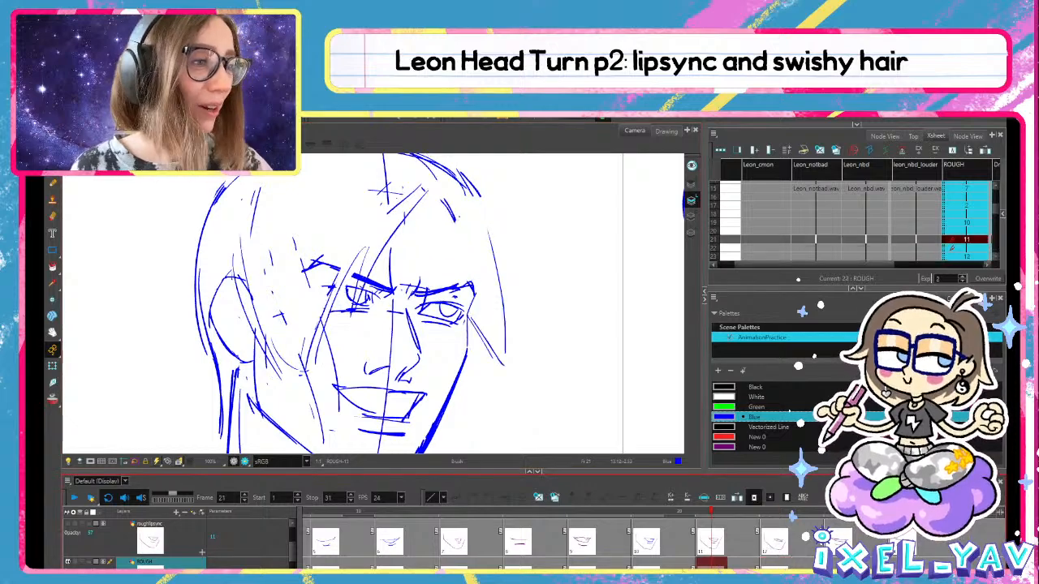
key(".")
key(".")
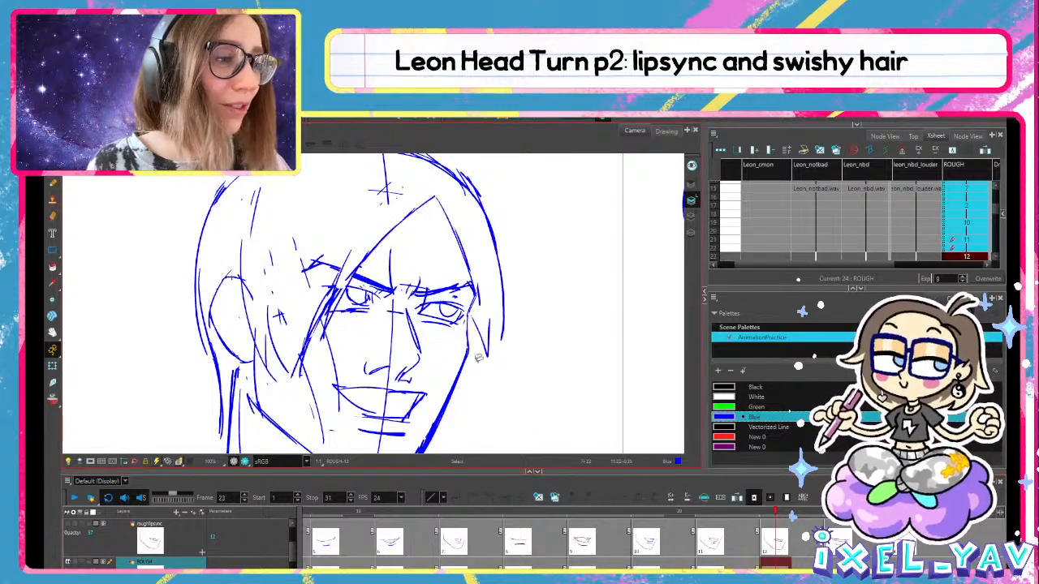
Compare frames 21 to 24 and rework the cheek contour strokes beside Leon's far eye on drawings 11 and 12
key("alt+s")
left_click(469, 354)
key("alt+b")
left_click(706, 552)
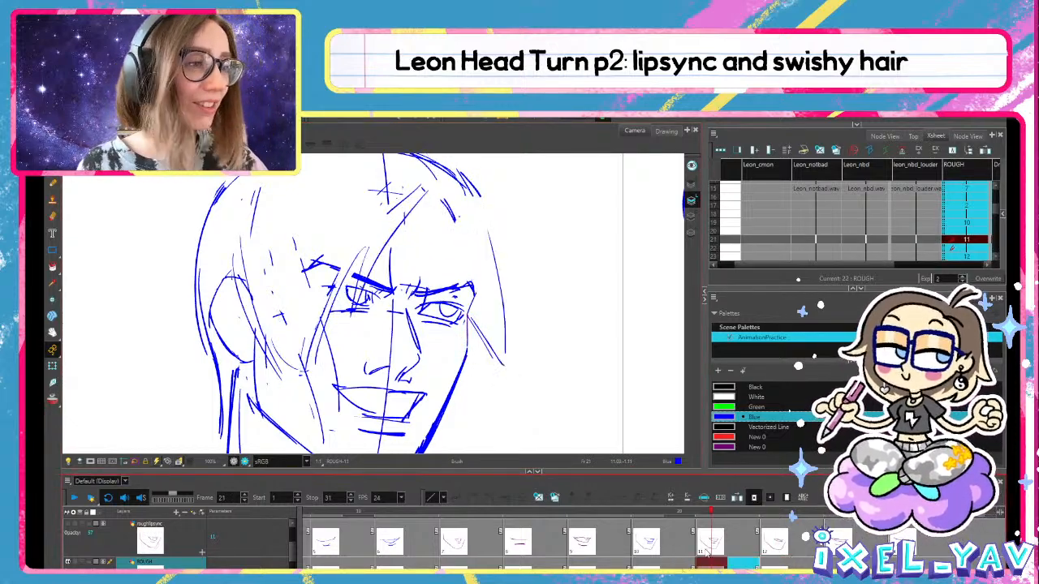
left_click(807, 562)
key("alt+s")
left_click(471, 358)
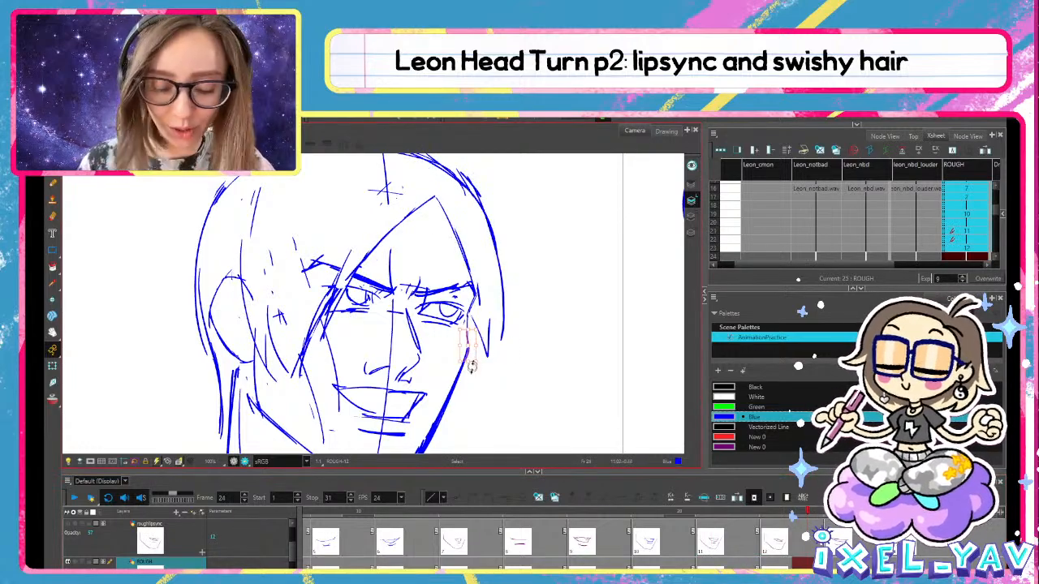
left_click(711, 562)
left_click(474, 339)
key("alt+b")
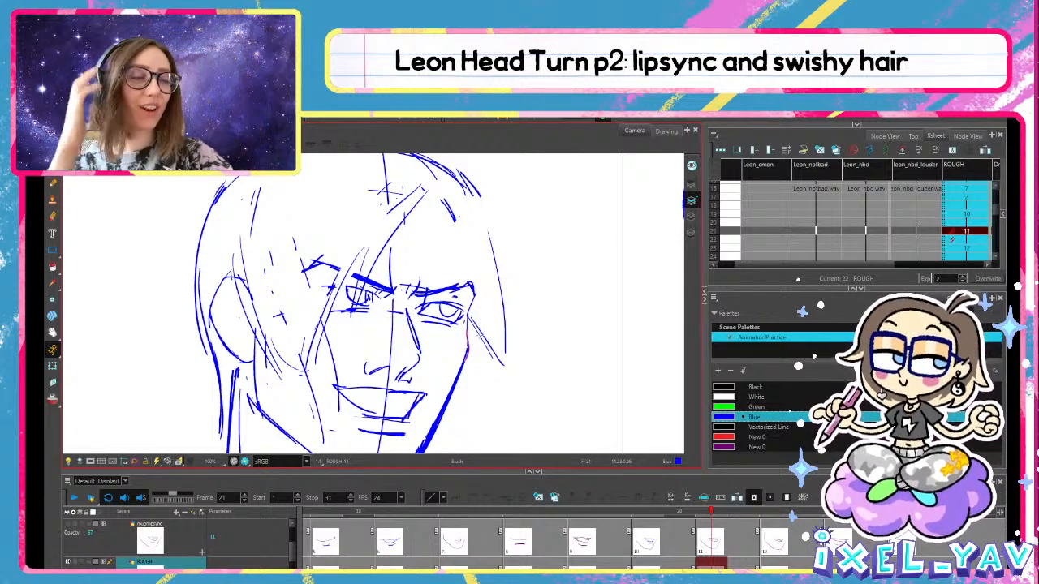
Play back the head turn to check the hair and cheek motion, returning to frame 23
mouse_move(722, 511)
left_mouse_down()
mouse_move(760, 506)
mouse_move(522, 487)
mouse_move(816, 497)
mouse_move(747, 509)
mouse_move(771, 510)
mouse_move(647, 510)
left_mouse_up()
left_click(89, 497)
left_click(584, 350)
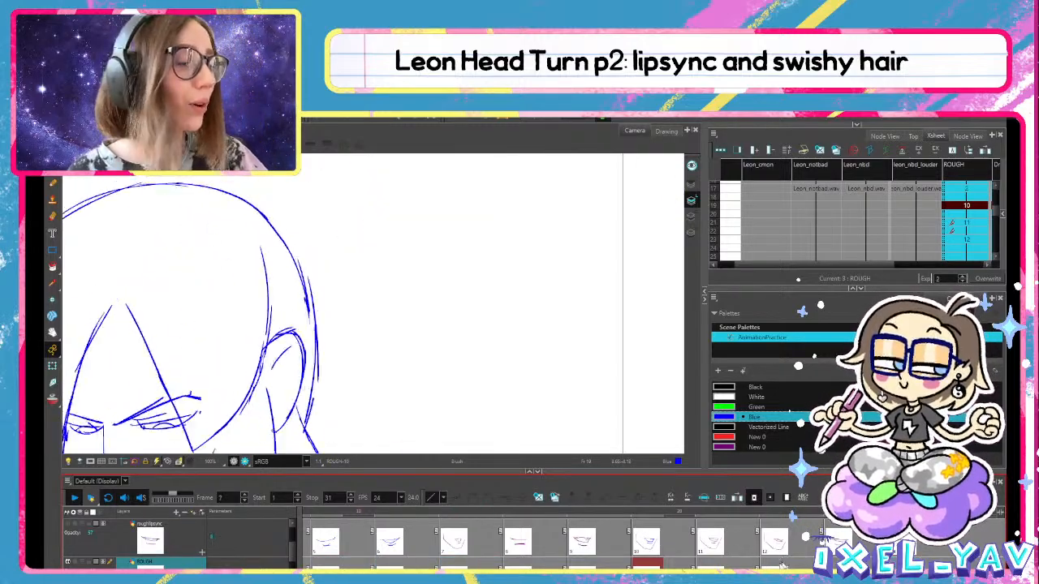
key(".")
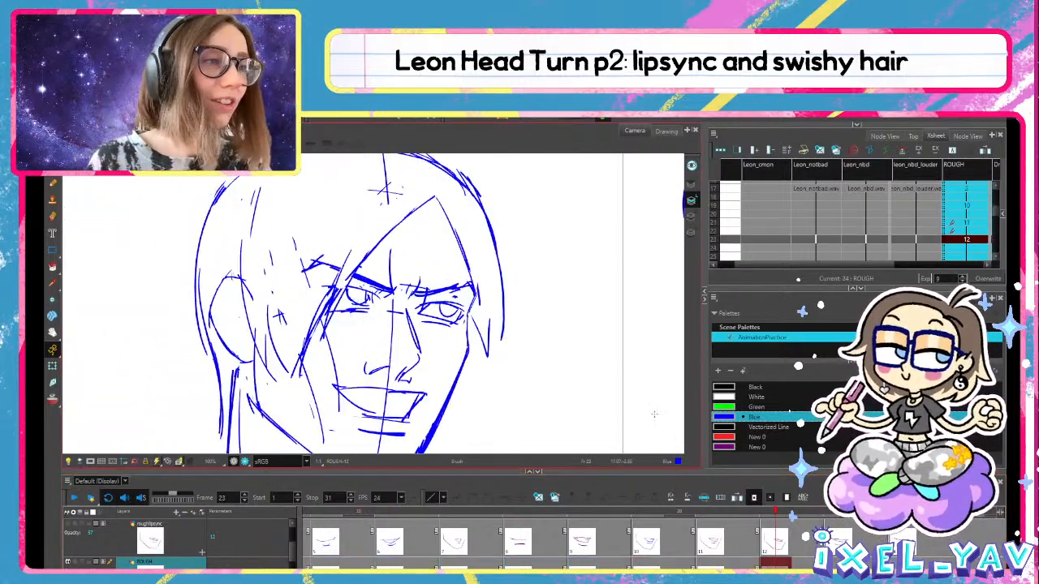
scroll(454, 244, "down", 1)
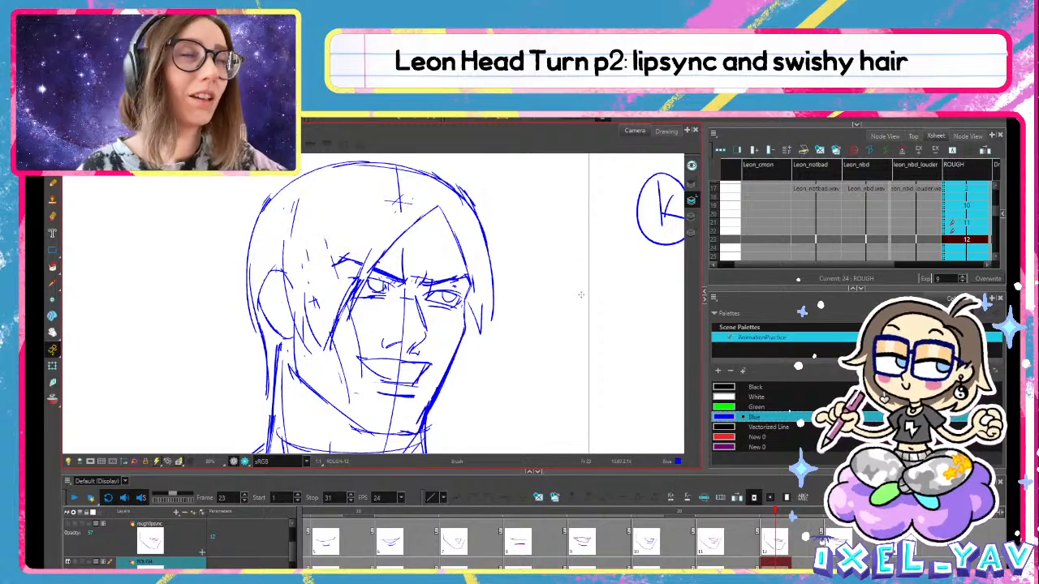
Flip back and forth between frames 20 and 24 to compare the hair strands and face outline
key("comma")
key("comma")
key("comma")
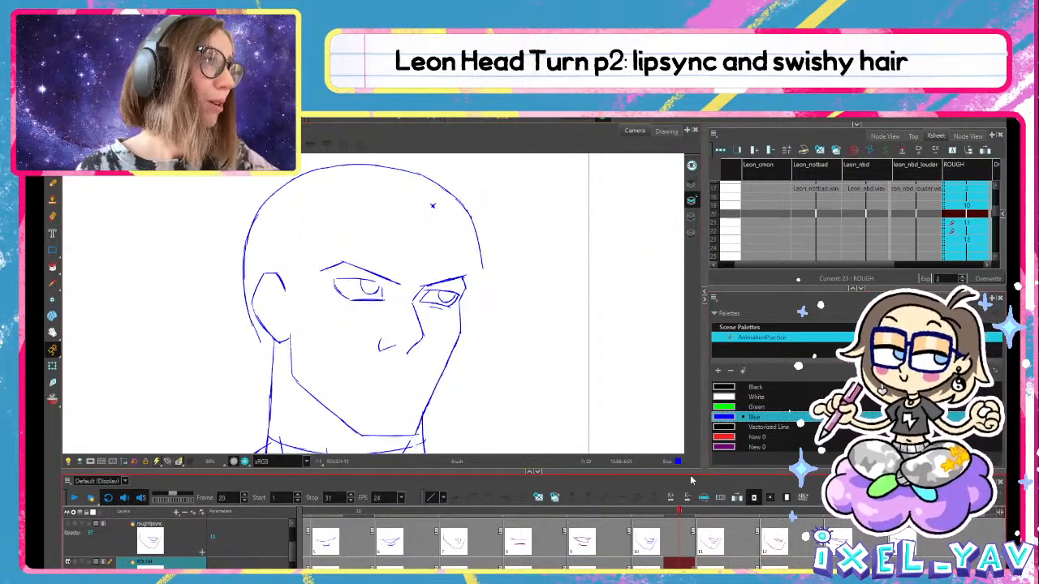
left_click(737, 514)
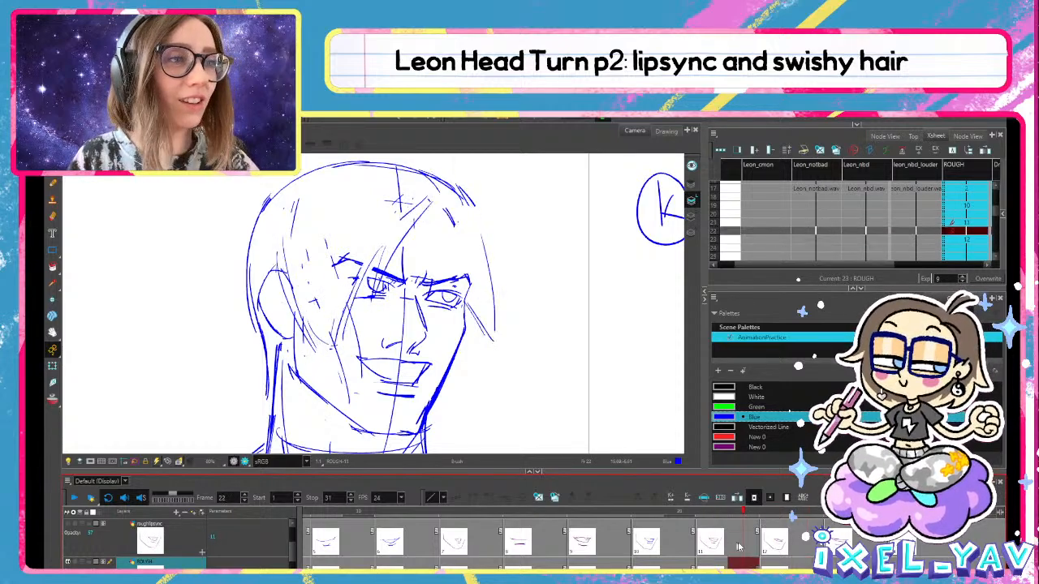
key("period")
key("period")
key("comma")
key("comma")
key("period")
key("comma")
key("period")
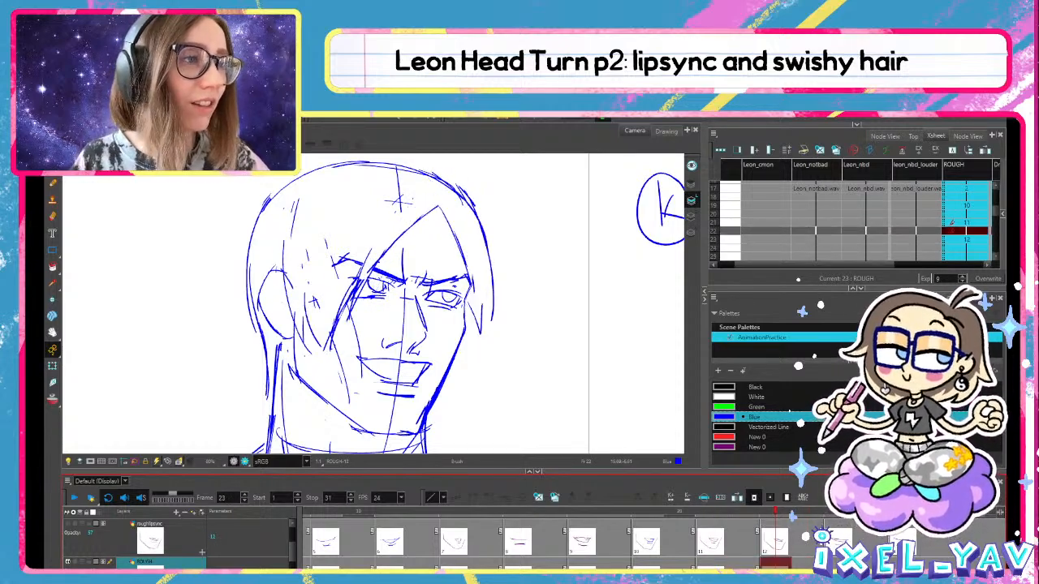
key("period")
key("comma")
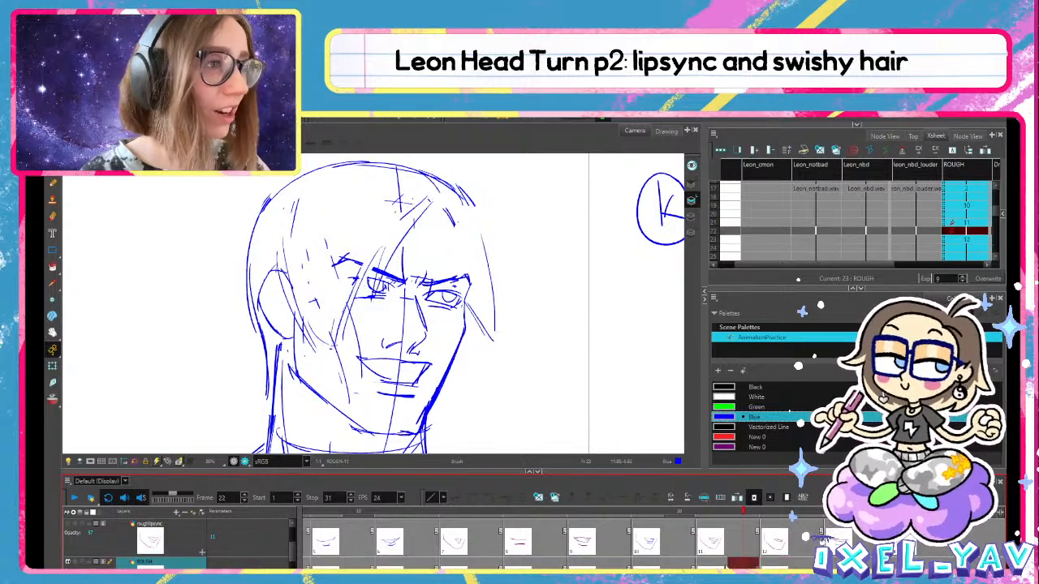
Show the onion skin at frame 22, erase the rough outer hair strokes at the upper crown and redraw that outline
left_click(52, 399)
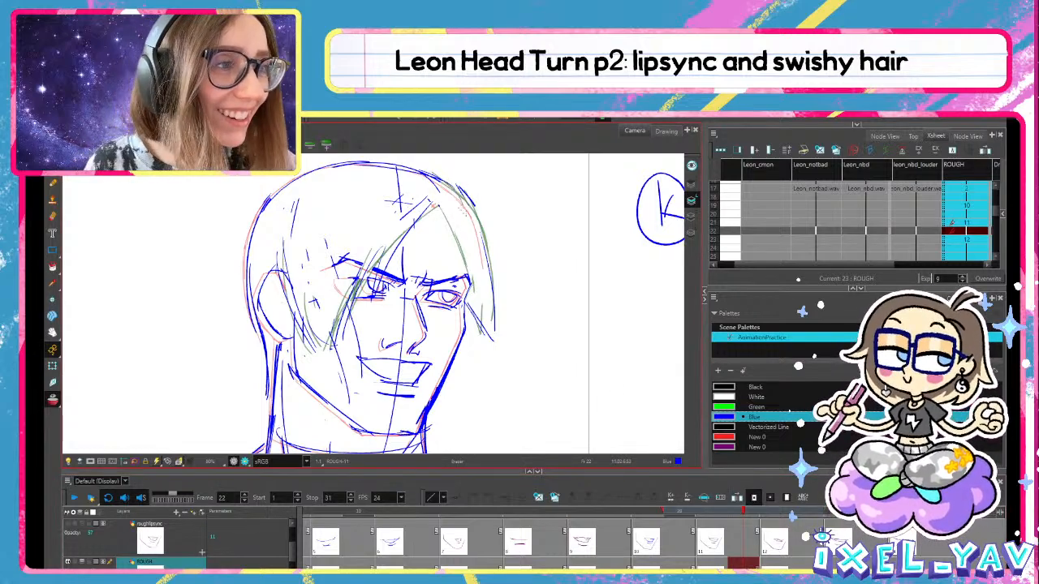
key("alt+e")
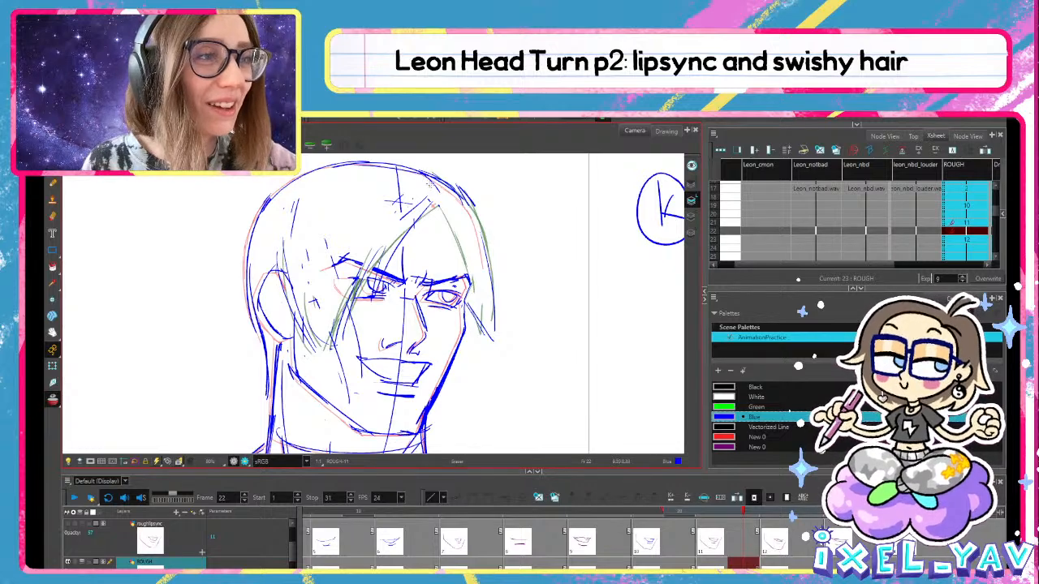
mouse_move(438, 188)
left_mouse_down()
mouse_move(423, 179)
mouse_move(478, 212)
left_mouse_up()
key("alt+b")
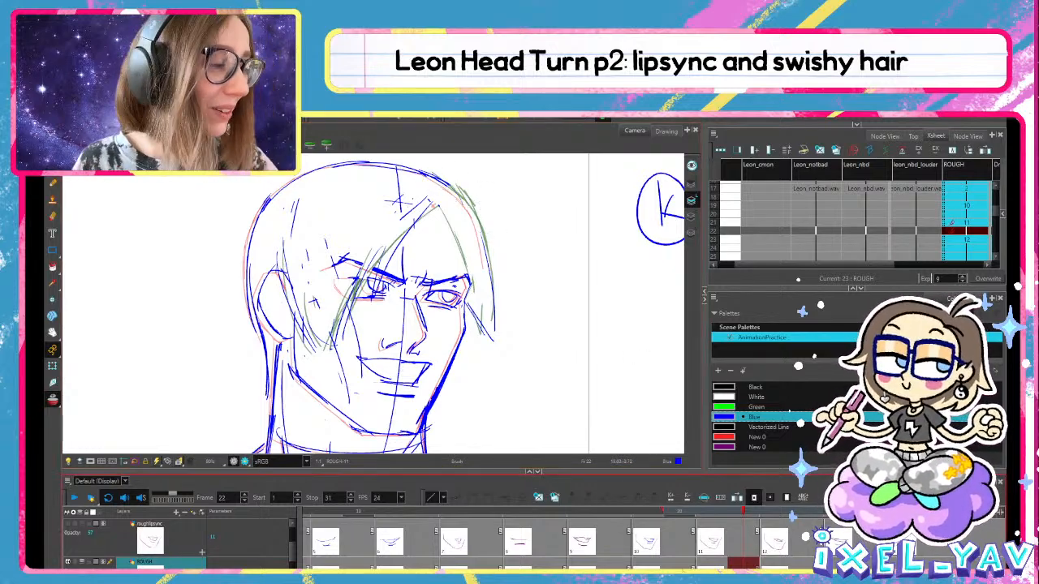
Flip through frames 20 to 24 with onion skin to check the redrawn outer hair outline
key("comma")
key("comma")
key("period")
key("period")
key("period")
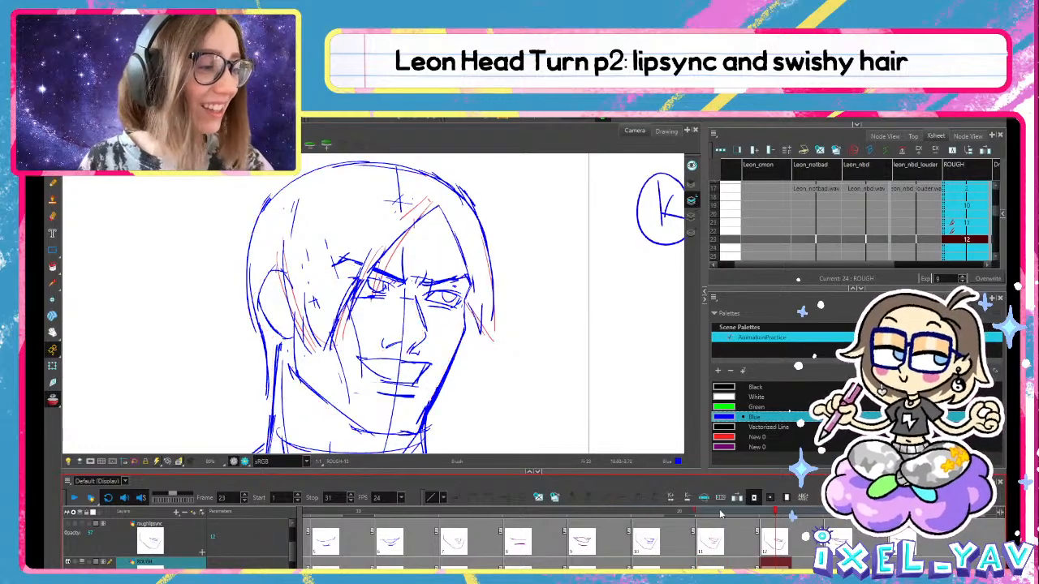
mouse_move(719, 511)
left_mouse_down()
mouse_move(558, 501)
mouse_move(715, 503)
left_mouse_up()
key("period")
key("period")
key("period")
key("comma")
key("comma")
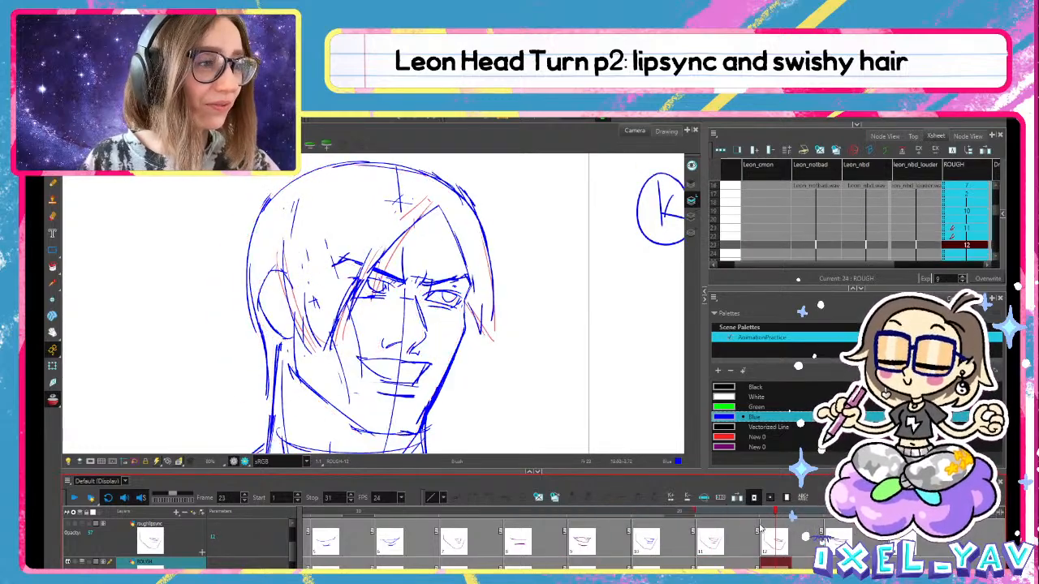
key("period")
key("comma")
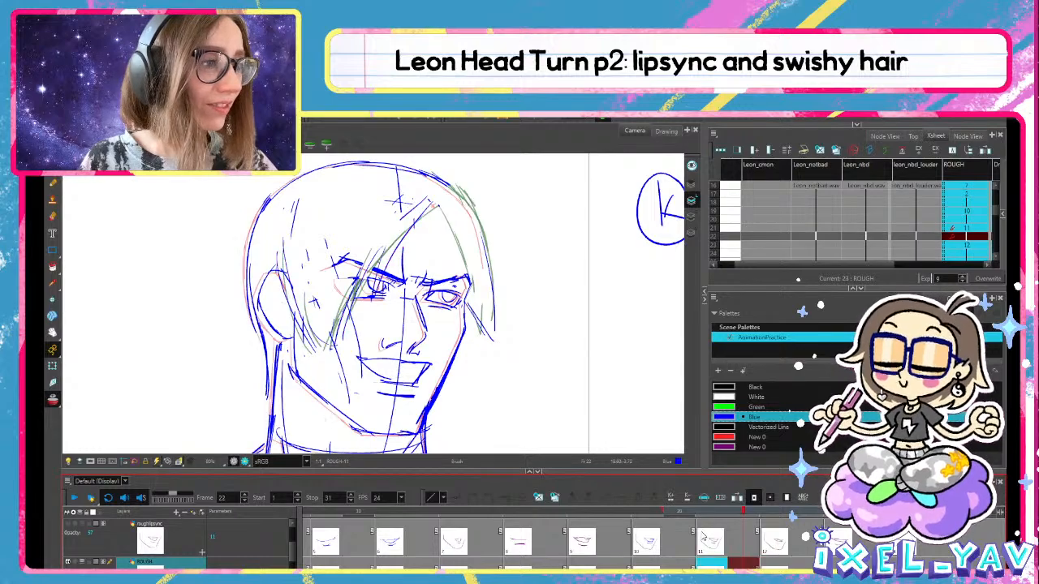
Switch to the overlay art at frame 22 and adjust the long outer hair strand hanging from the crown
left_click(692, 183)
key("alt+s")
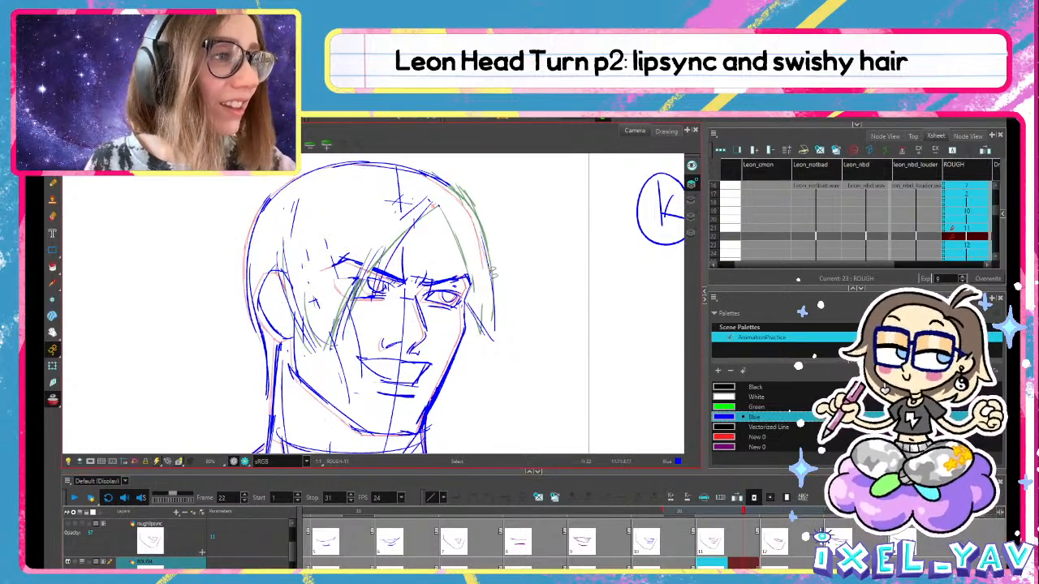
left_click(480, 231)
left_click_drag(479, 231, 482, 230)
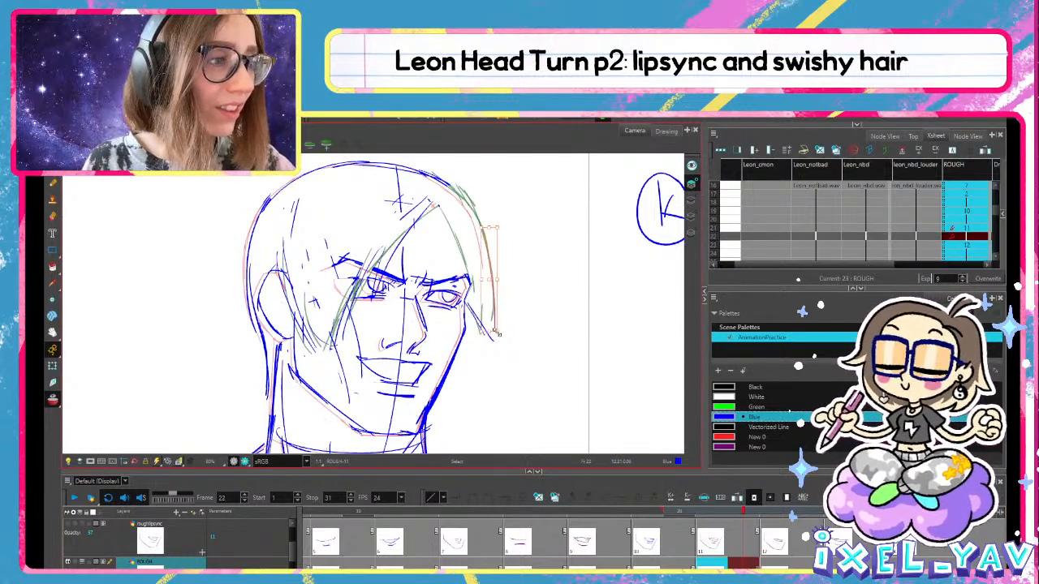
key("Escape")
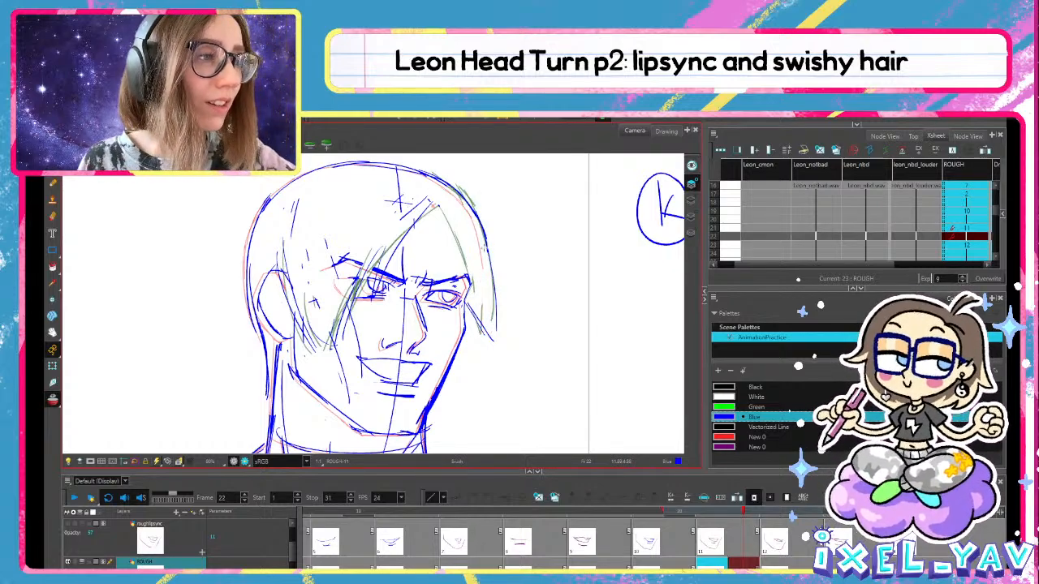
Rework the short hair strand beside Leon's far eye at frame 22 so it meets the outer strand's tip
key("alt+s")
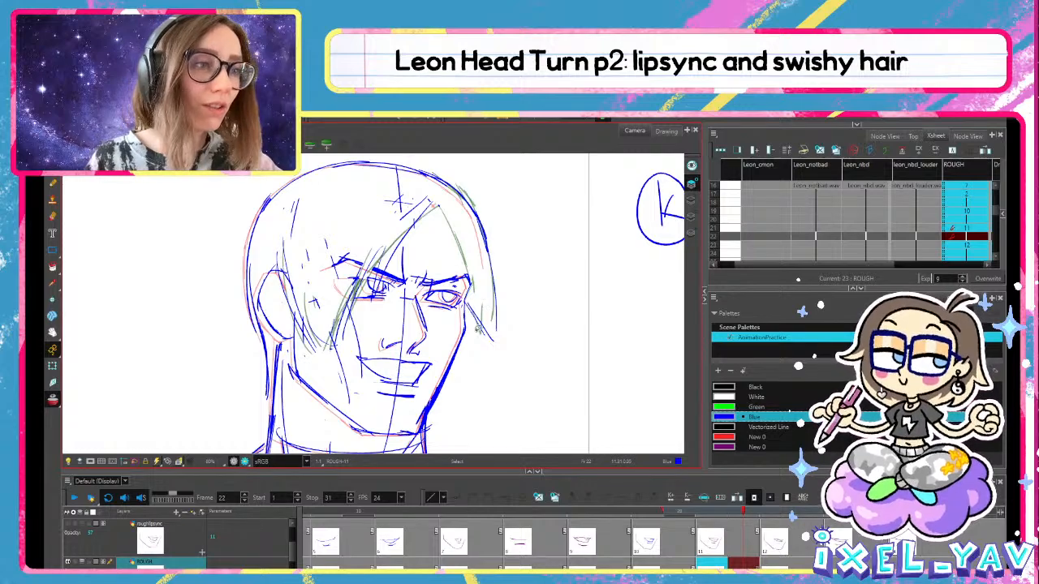
left_click(479, 324)
key("alt+b")
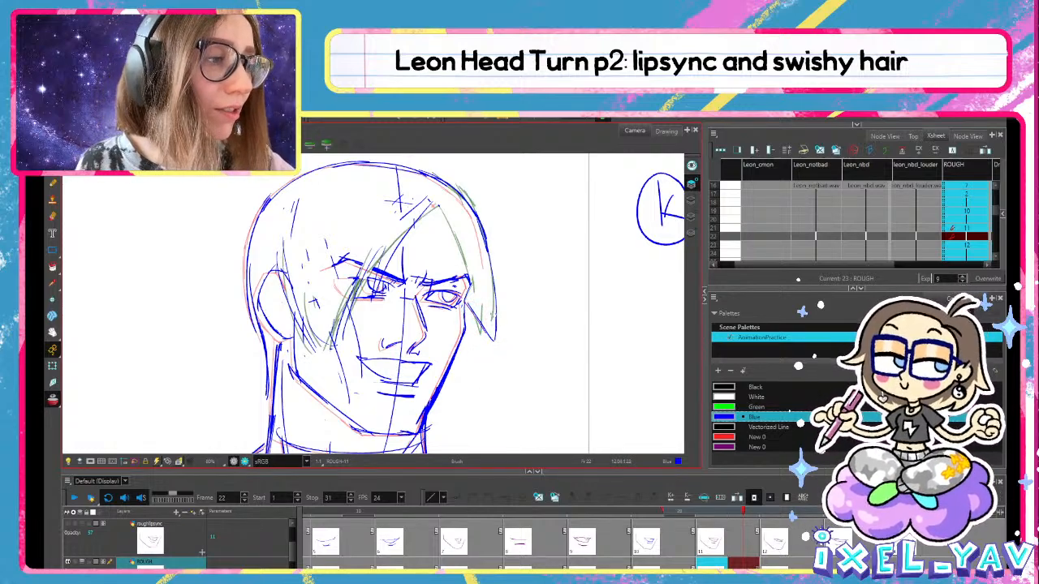
left_click(489, 342)
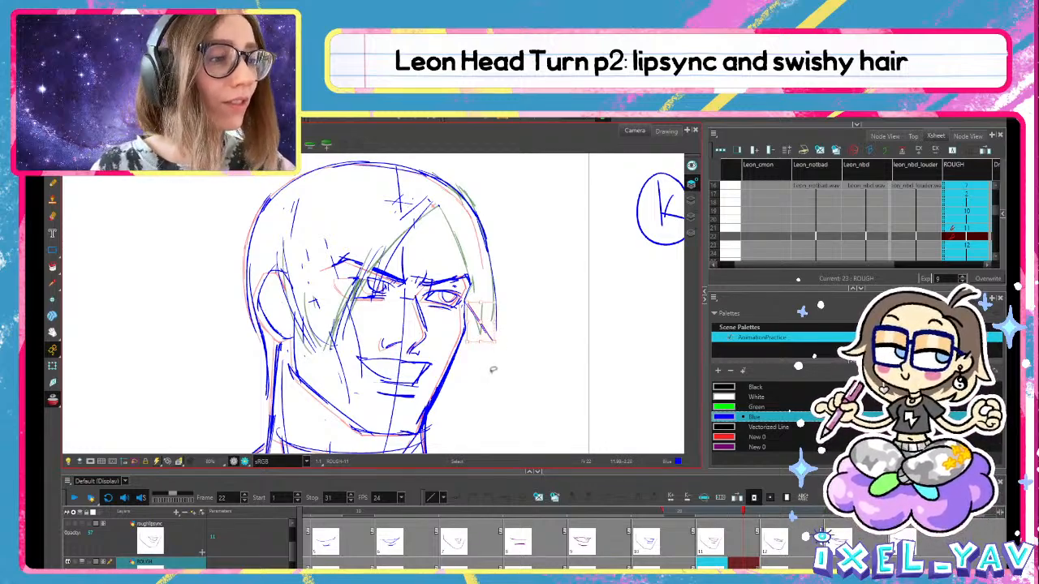
key("alt+b")
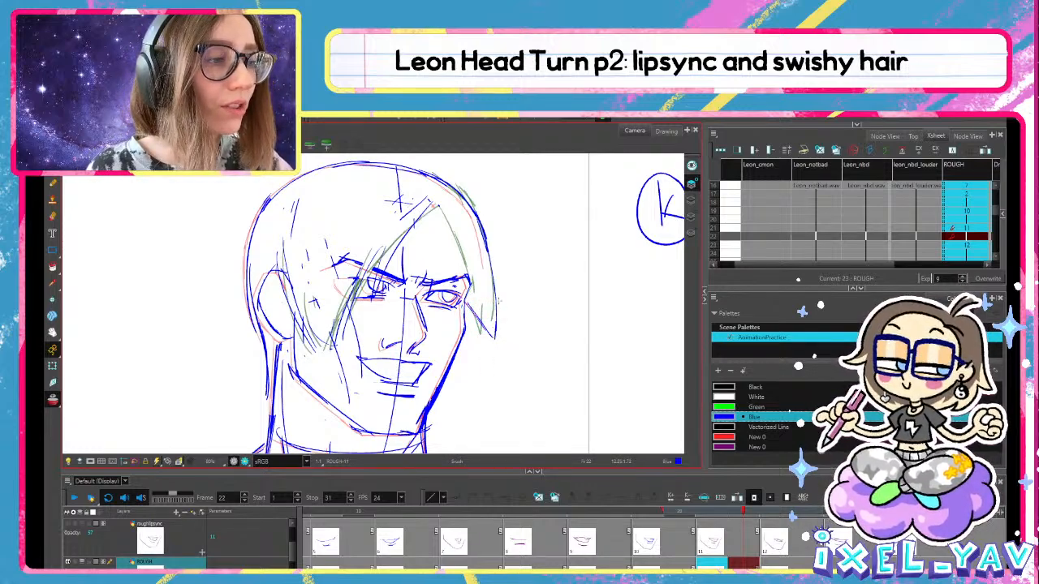
Undo the last strand edits, refine the short strand's upper end beside the far eye, and flip frames to check it
key("ctrl+z")
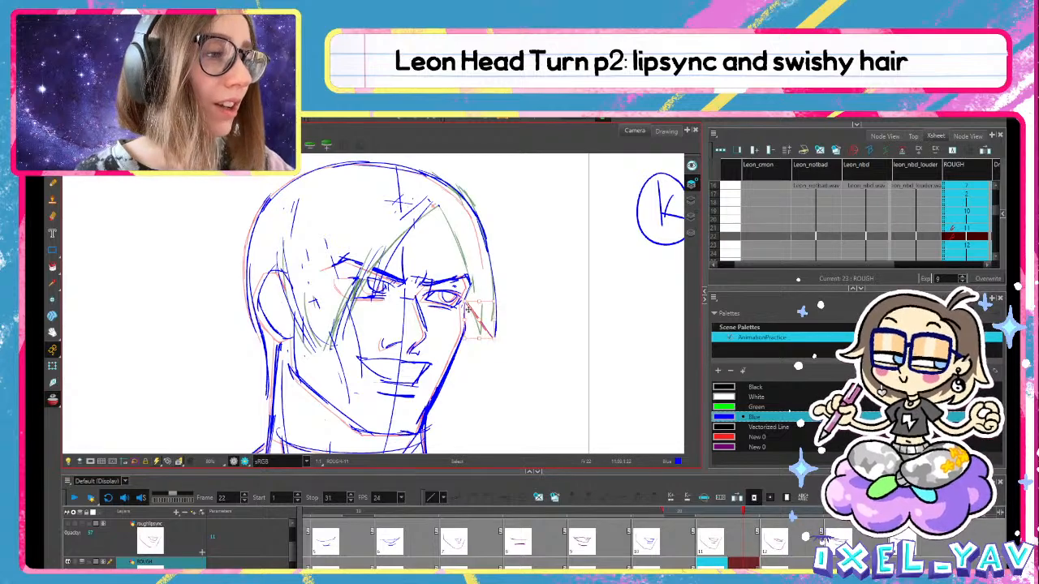
left_click_drag(465, 300, 493, 337)
key("ctrl+z")
key("alt+s")
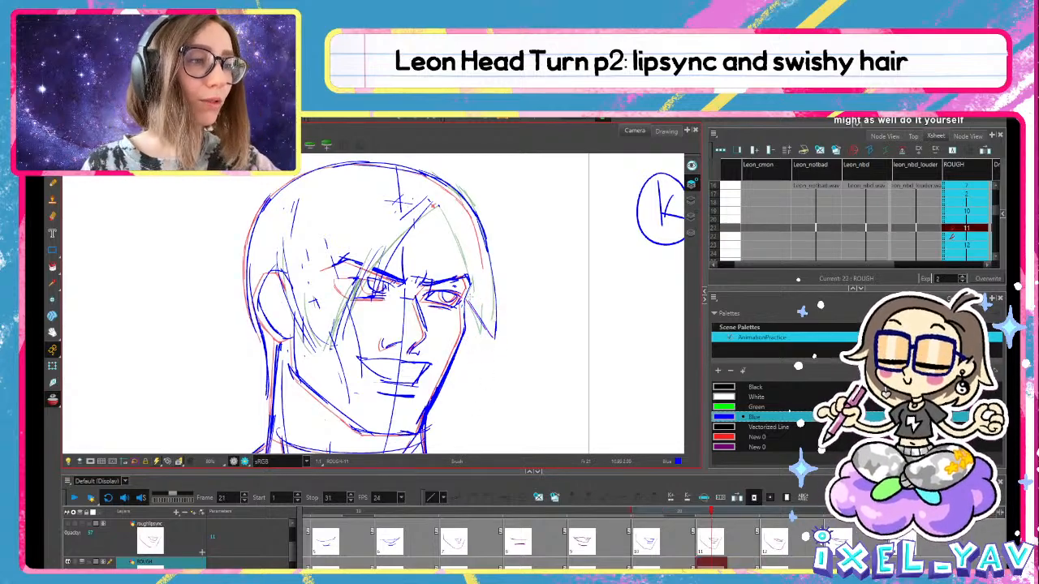
left_click(471, 301)
key("alt+b")
key(".")
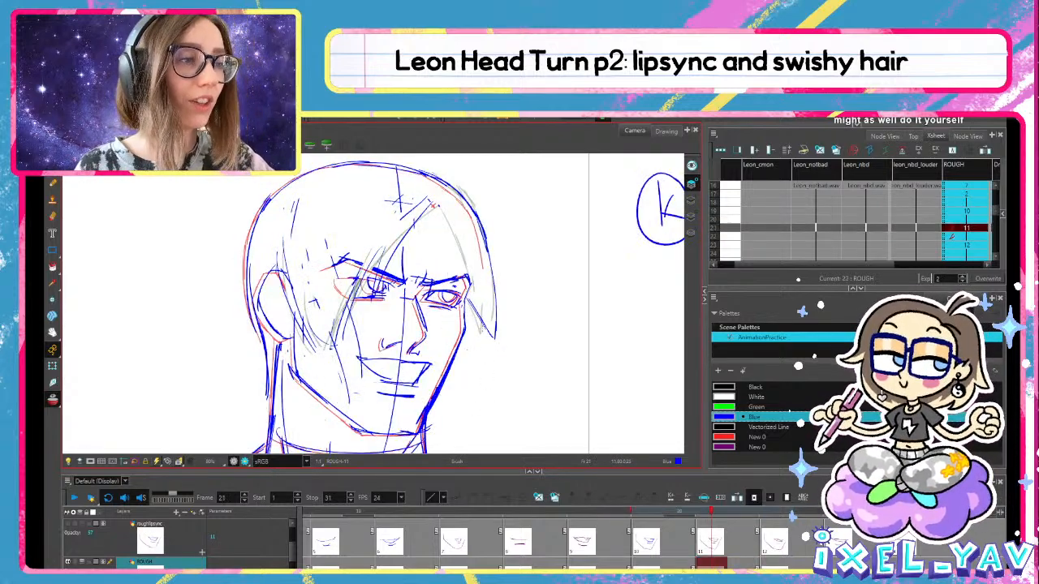
key(".")
key(".")
Reshape the long outer hair strand at frame 22 and bring its lower end to the short strand's tip
mouse_move(489, 310)
left_mouse_down()
mouse_move(481, 298)
mouse_move(500, 310)
mouse_move(492, 318)
left_mouse_up()
left_click_drag(522, 289, 507, 321)
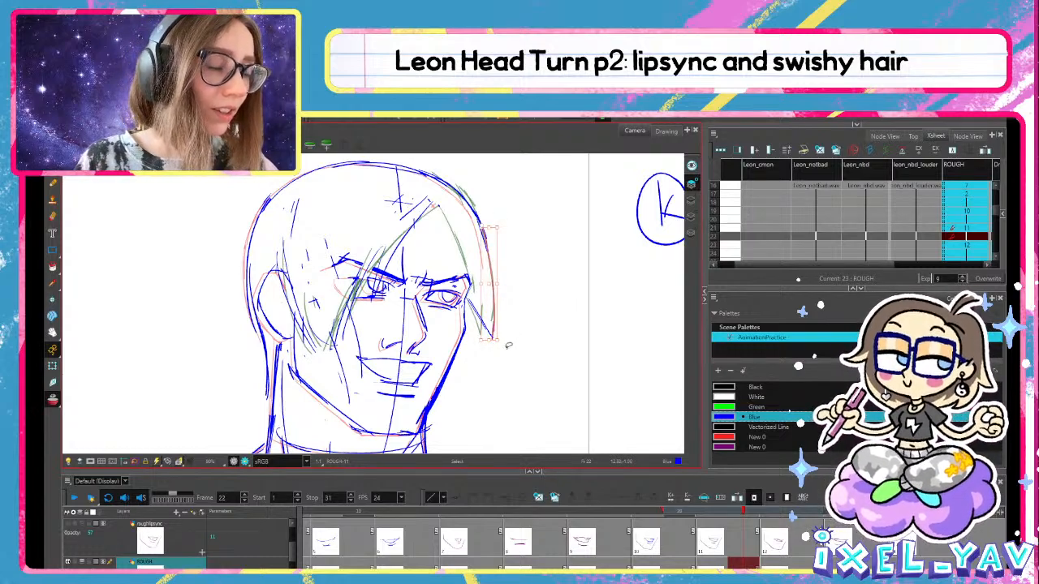
left_click_drag(505, 346, 498, 335)
key("alt+t")
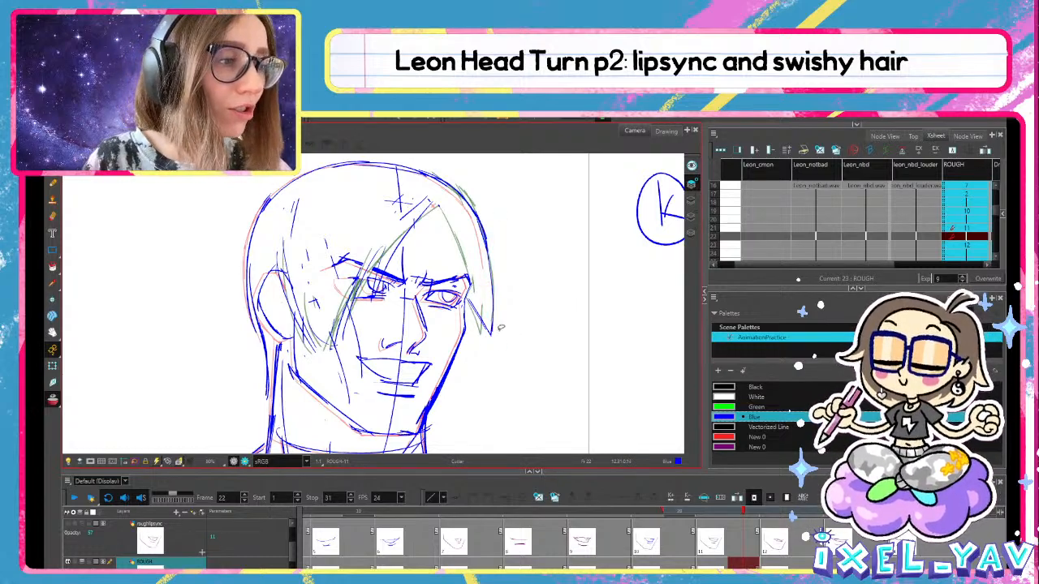
key("alt+b")
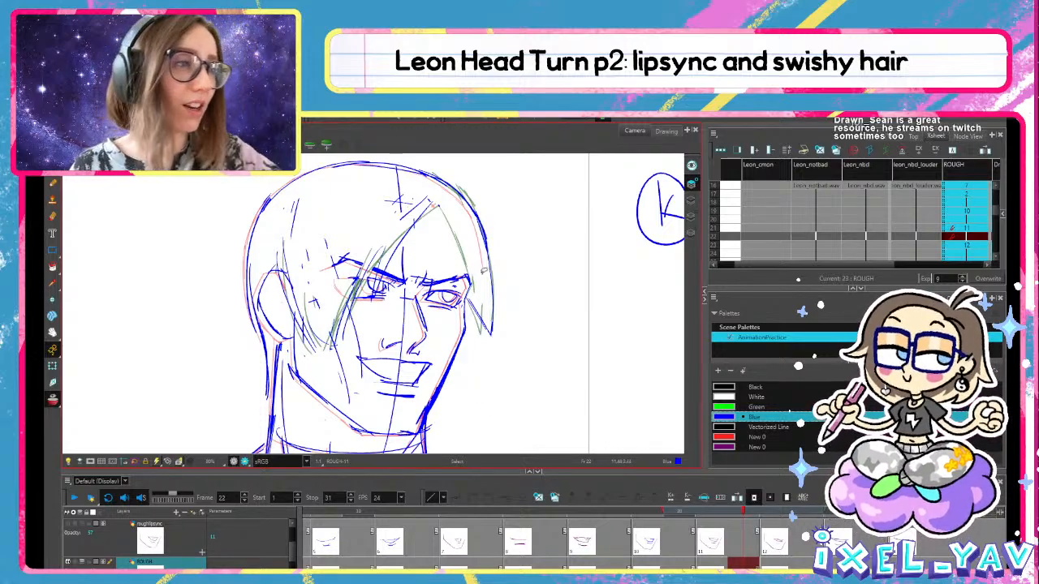
key("alt+q")
key("alt+b")
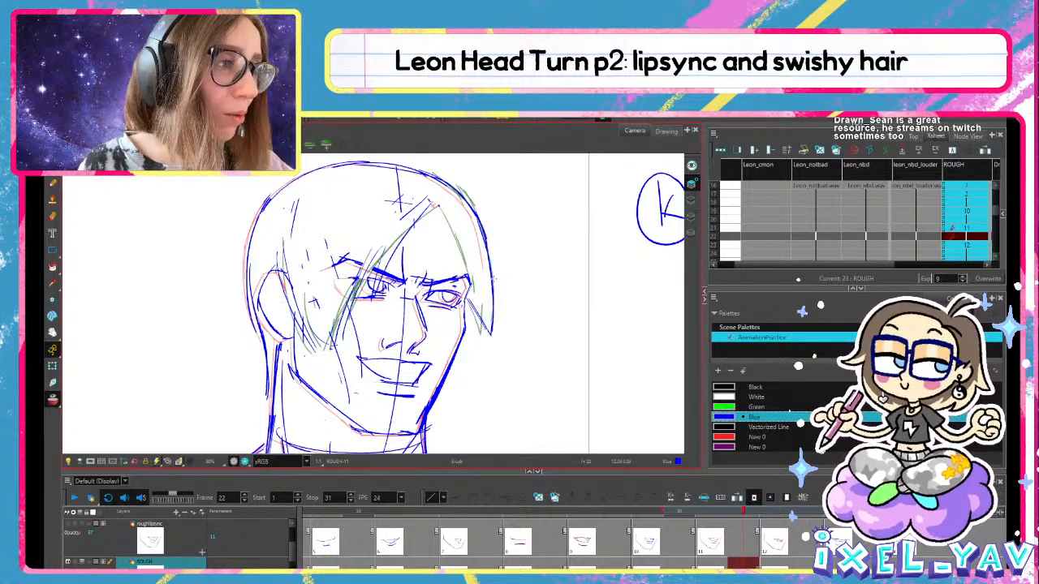
key("alt+s")
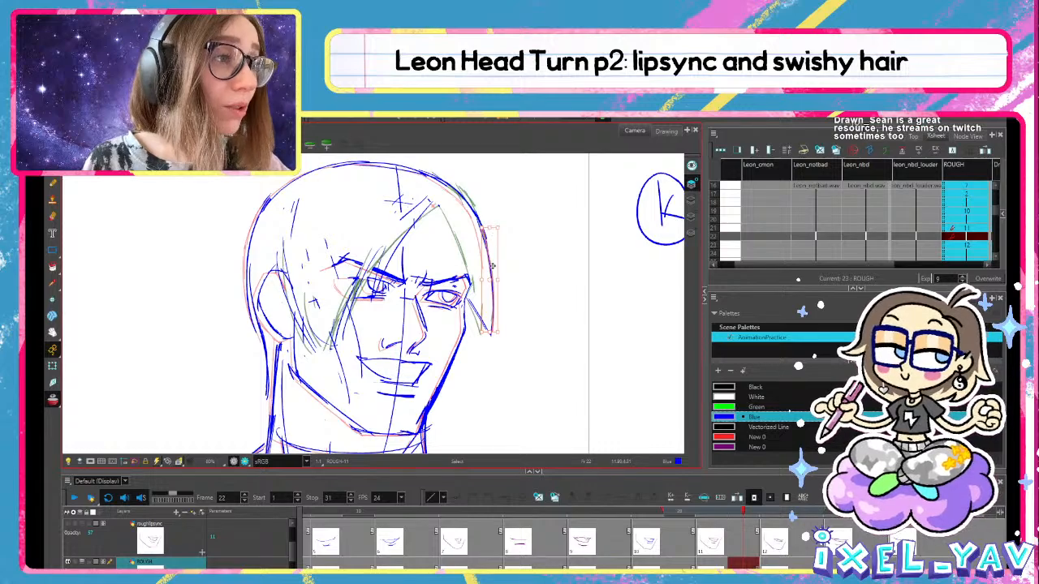
left_click(492, 331)
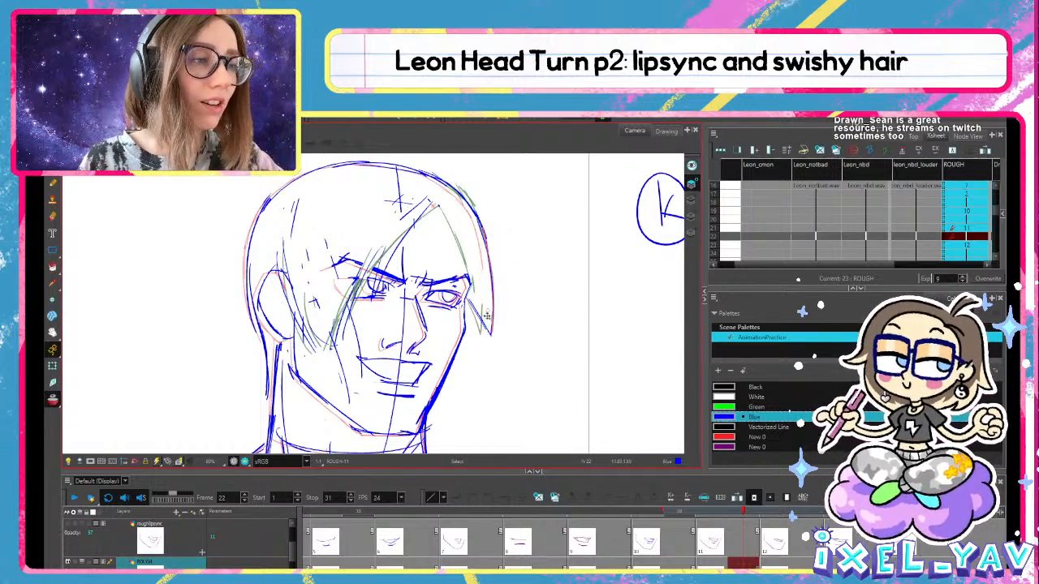
key("alt+b")
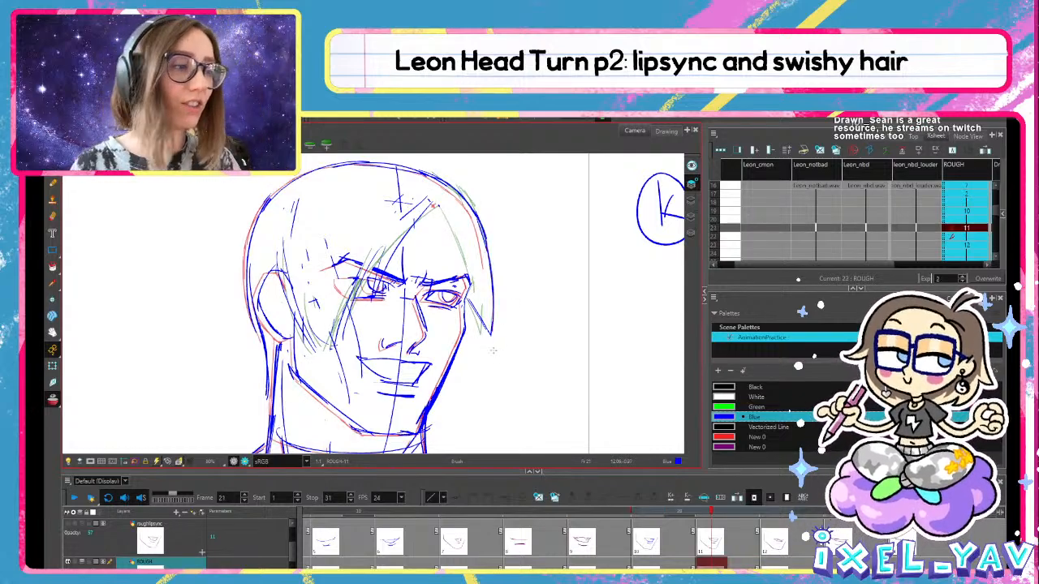
Scrub and flip through frames 19 to 24 to check the reshaped outer hair strands
left_click(662, 515)
left_click_drag(670, 513, 807, 513)
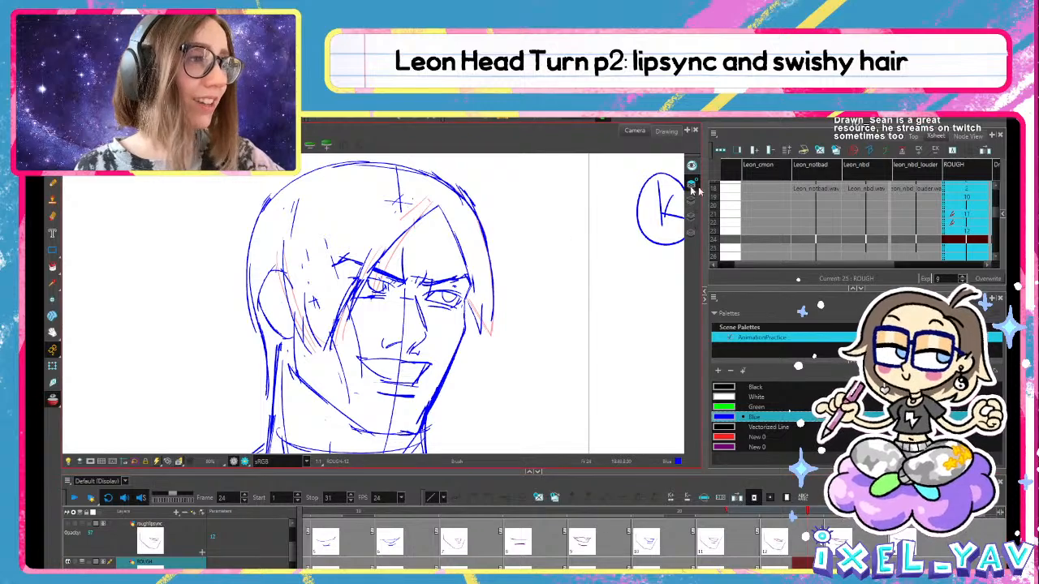
key("f")
key("g")
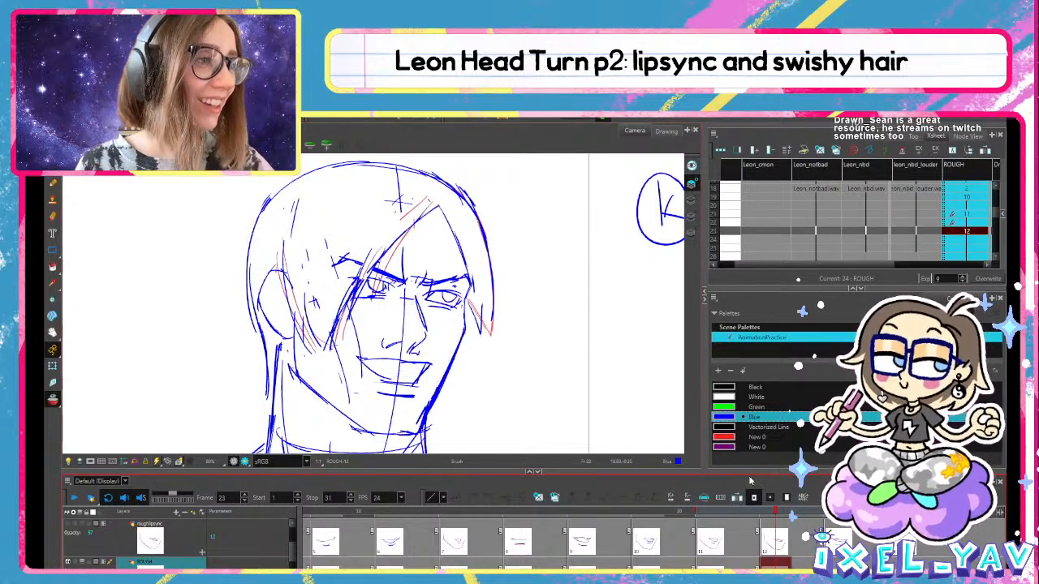
Narrow and reposition the upper part of the long outer hair strand at frame 23, pulling it inward toward the face
left_click(691, 199)
key("alt+s")
left_click(490, 260)
key("alt+b")
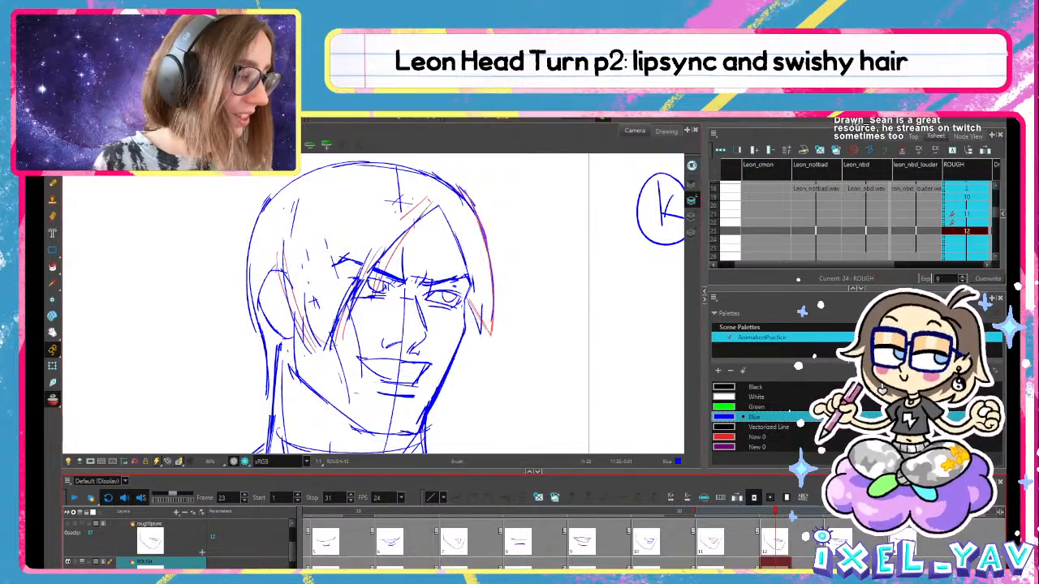
scroll(434, 544, "down", 1)
key("alt+s")
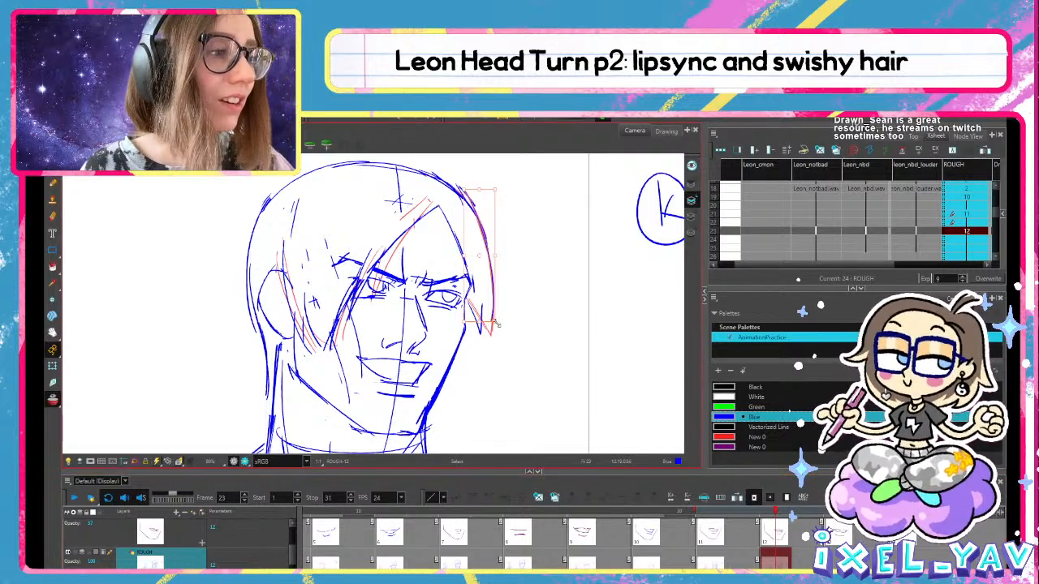
key("alt+b")
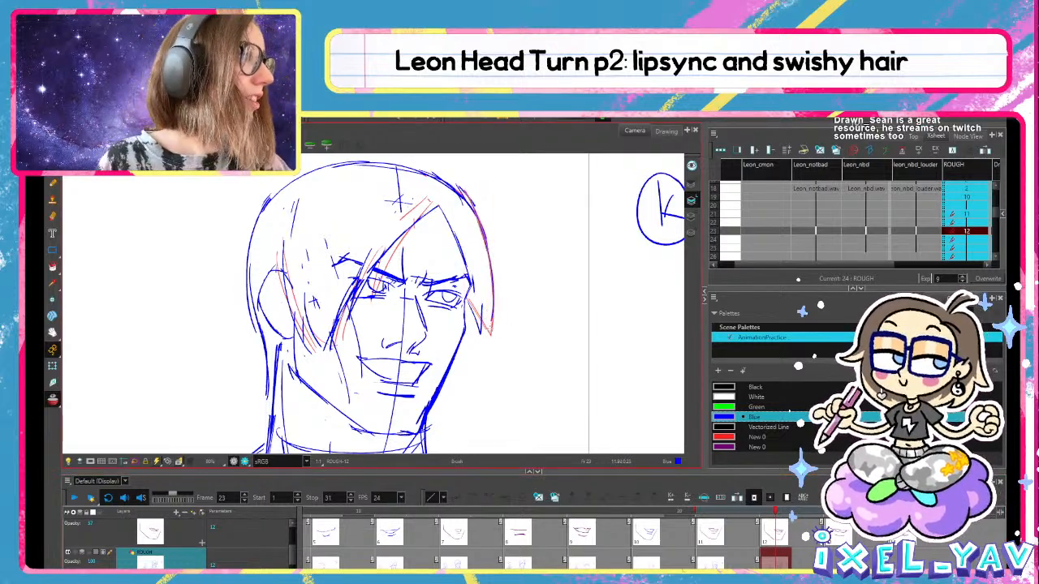
key("alt+s")
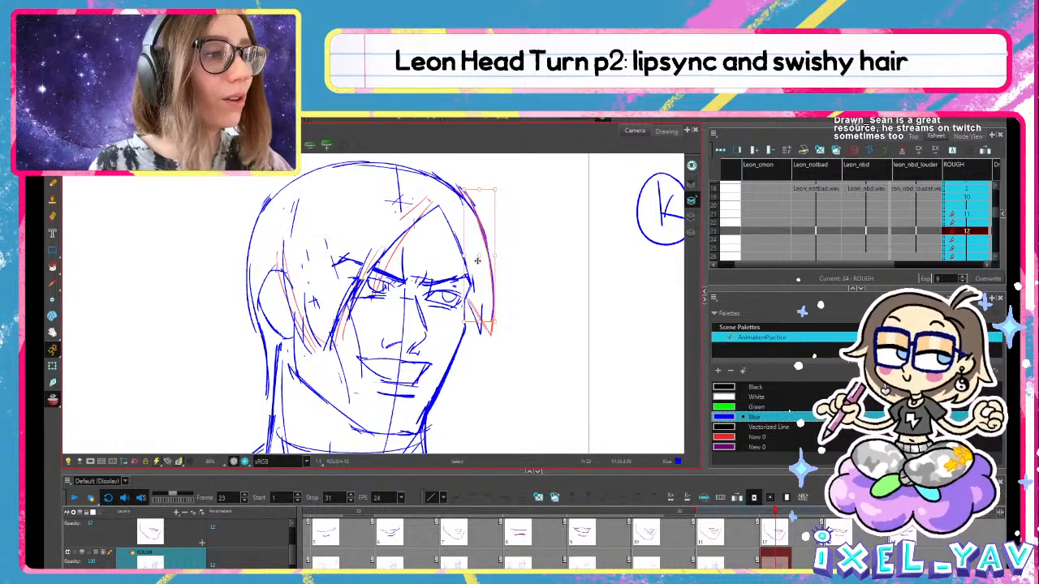
left_click_drag(480, 257, 472, 211)
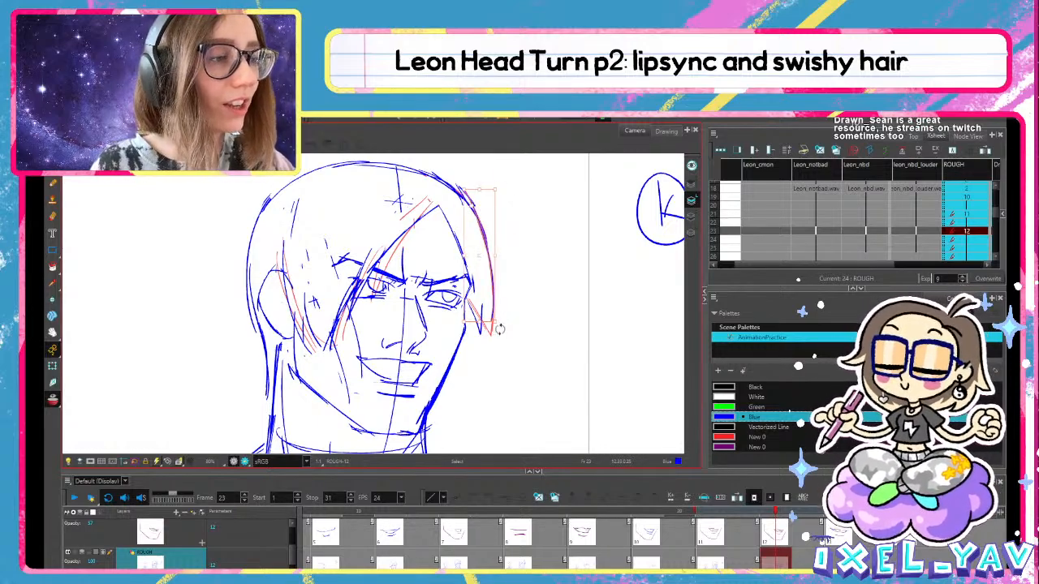
left_click_drag(499, 328, 488, 318)
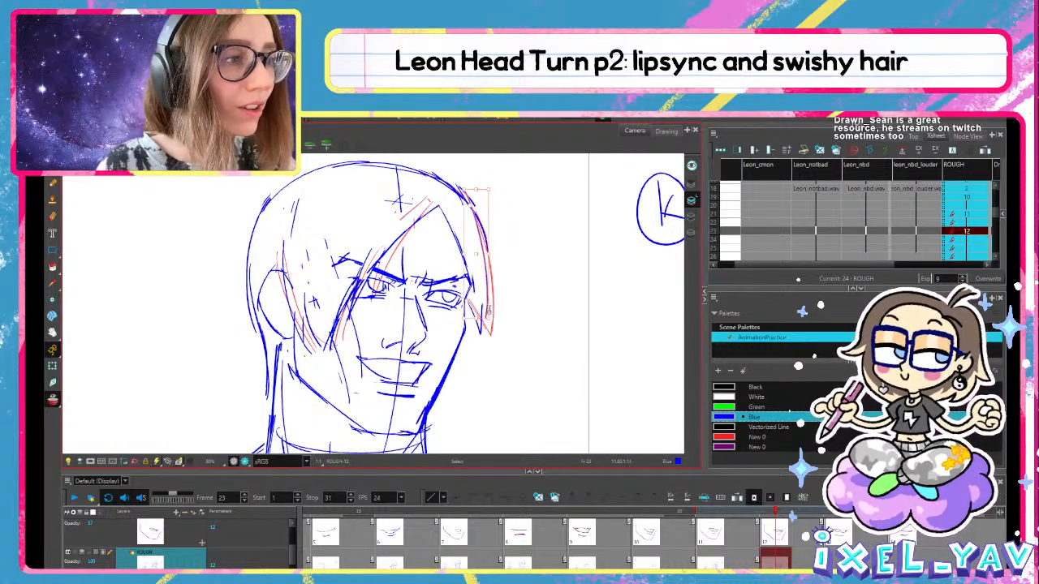
left_click_drag(476, 190, 477, 194)
key("alt+b")
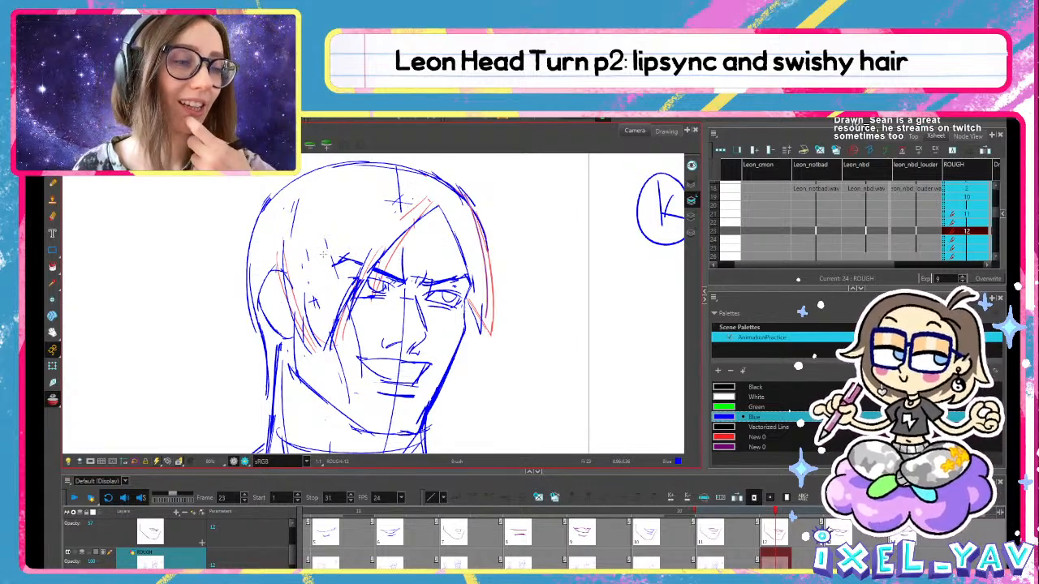
Go to frame 21 and draw the inner fringe strand from the parting peak down to the far brow
mouse_move(775, 515)
left_mouse_down()
mouse_move(711, 516)
mouse_move(775, 516)
mouse_move(715, 519)
mouse_move(760, 513)
left_mouse_up()
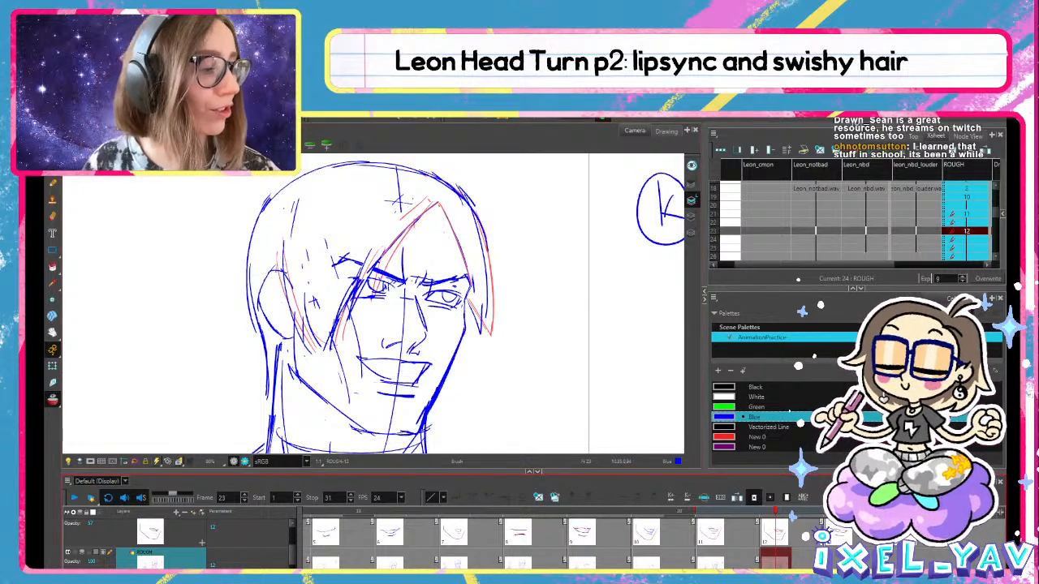
left_click(722, 556)
left_click(693, 185)
key("alt+e")
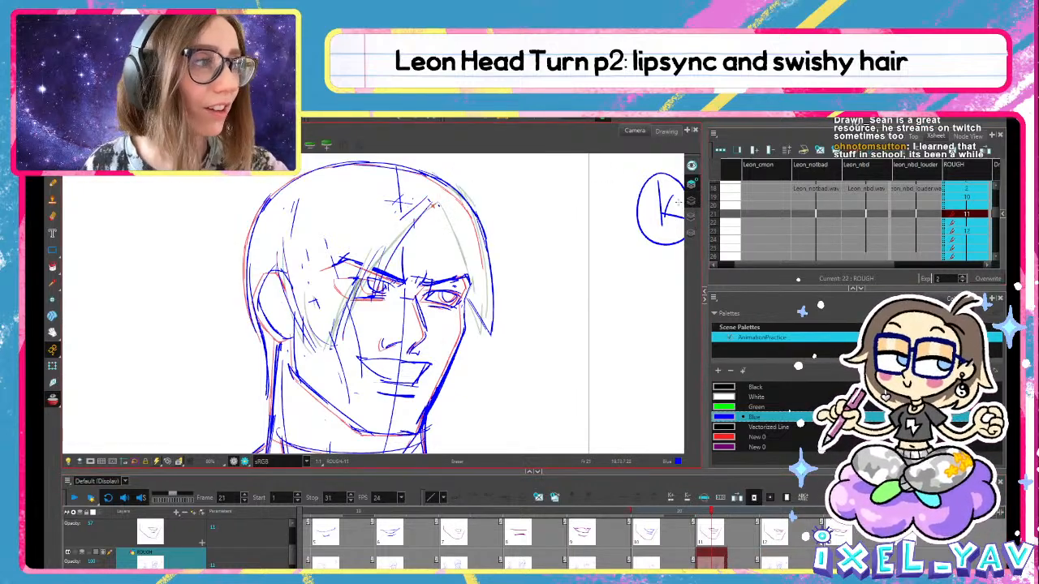
left_click(690, 201)
left_click(691, 185)
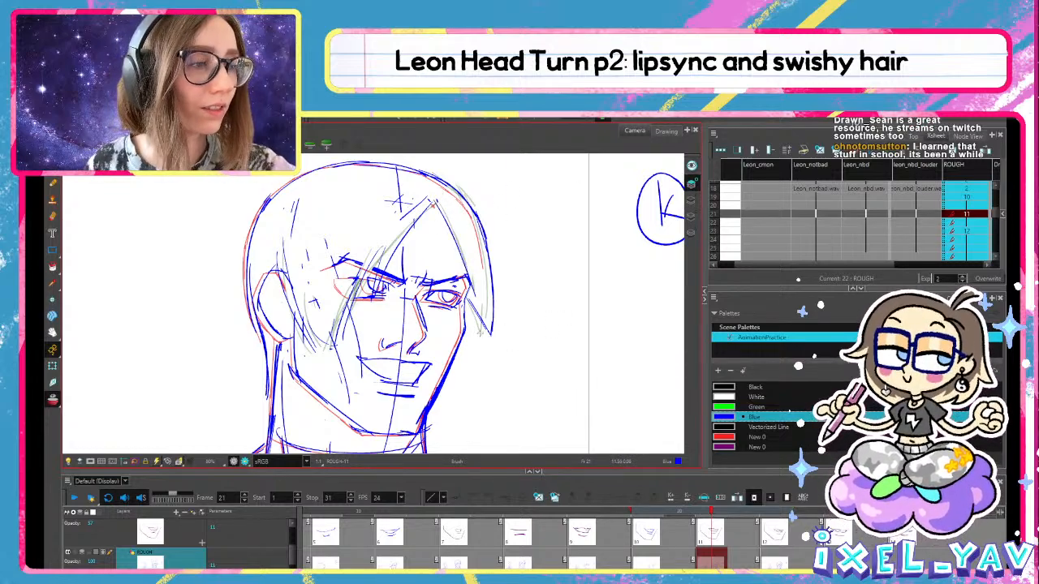
Undo the inner fringe strand attempts at frame 21, redraw the strand and adjust its upper end at the parting peak
key("ctrl+z")
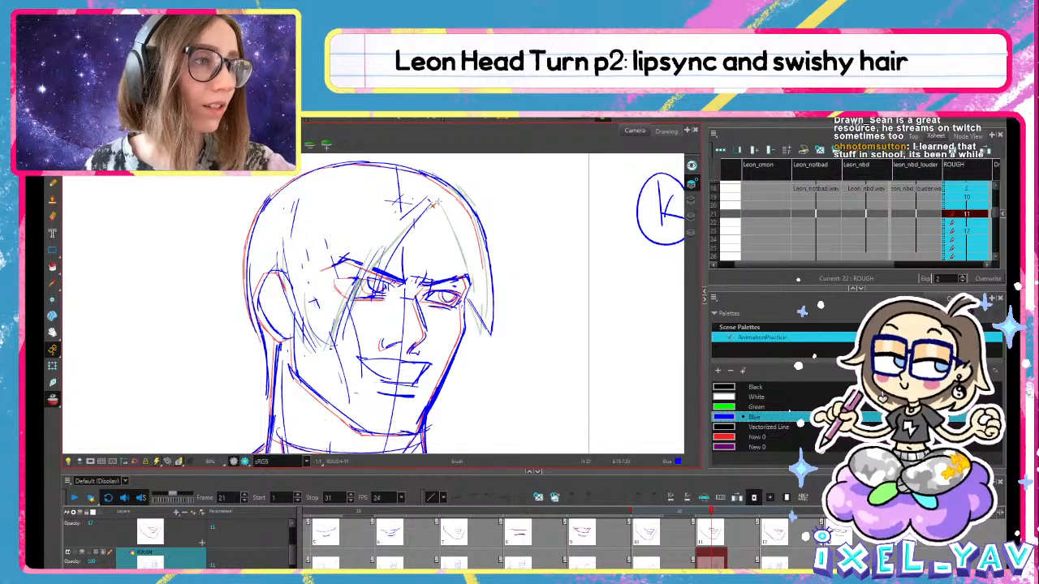
left_click_drag(440, 209, 482, 301)
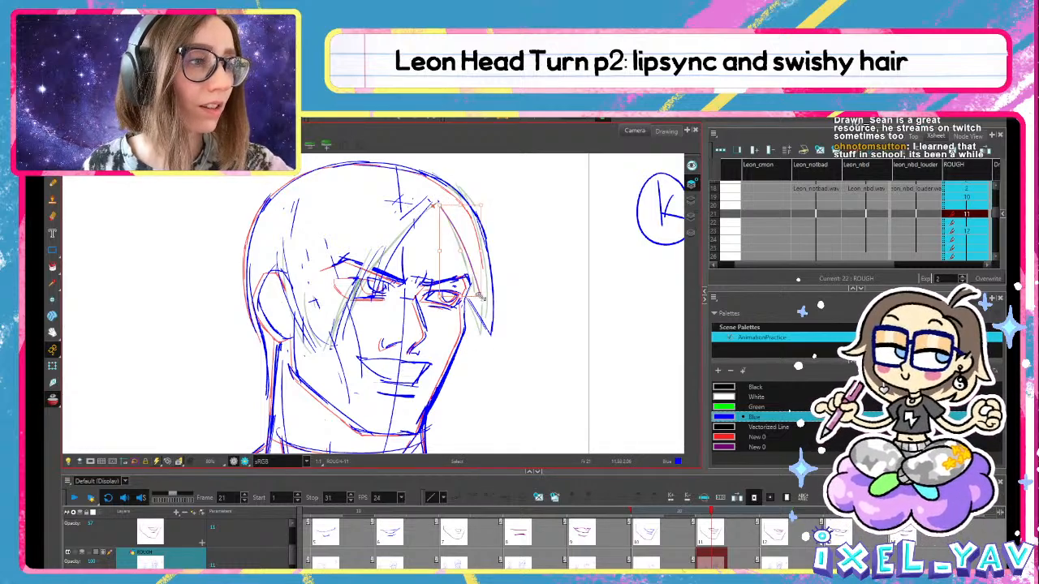
key("ctrl+z")
key("ctrl+z")
key("alt+s")
left_click(426, 216)
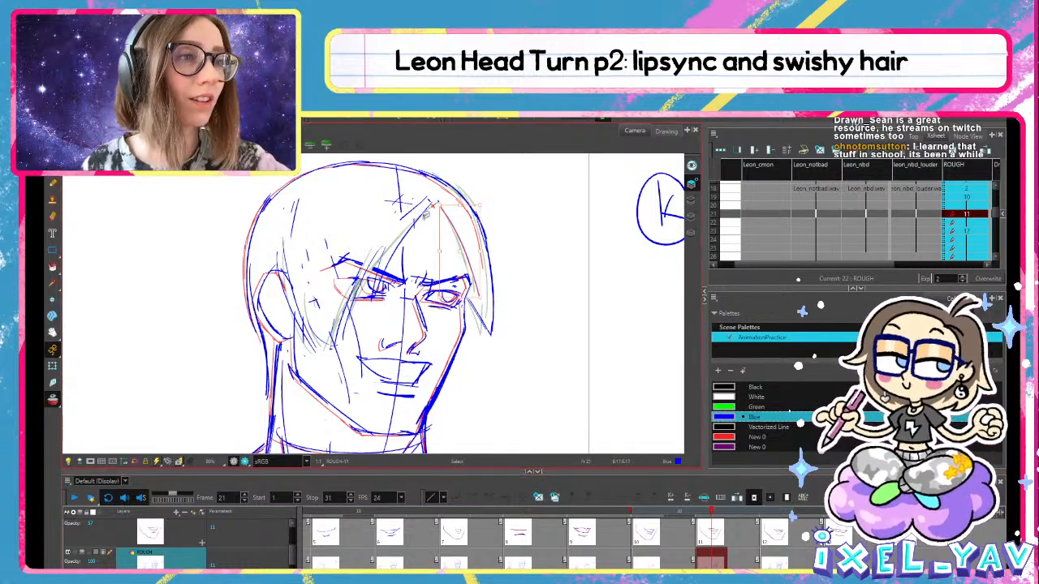
left_click_drag(439, 199, 444, 198)
Clear the stray strokes beside the parting peak and delete the cross mark on the forehead at frame 21
left_click(419, 195)
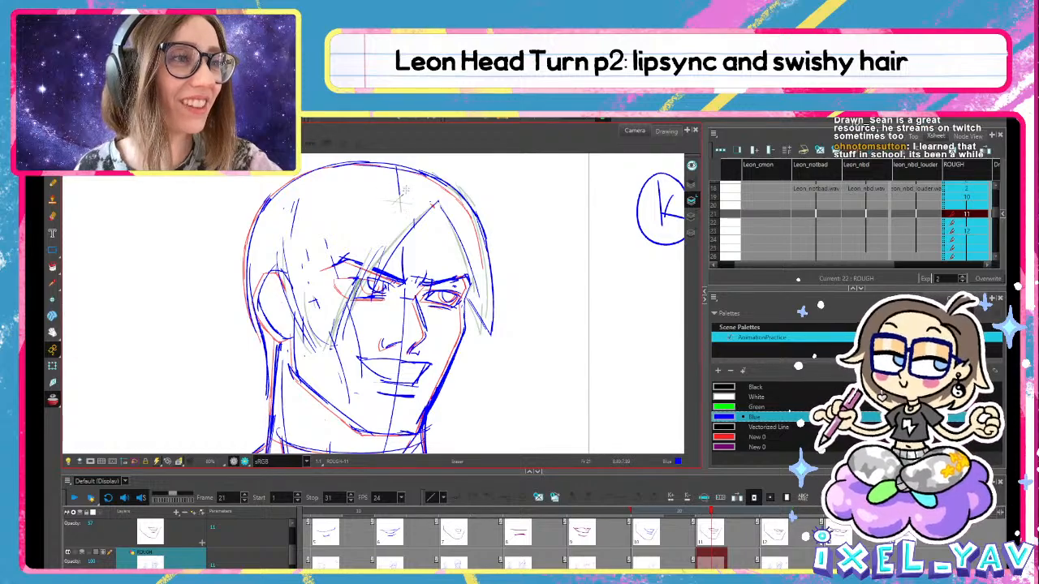
key("alt+s")
left_click(406, 201)
key("Delete")
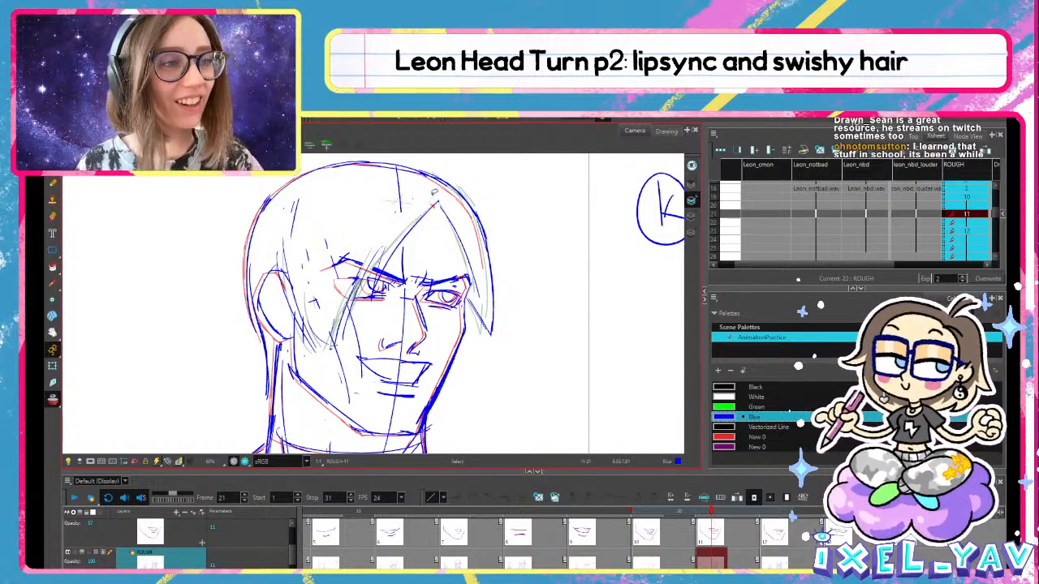
Play the animation and scrub around frames 22 and 23 with onion skinning turned off to check the hair motion
mouse_move(711, 513)
left_mouse_down()
mouse_move(775, 522)
mouse_move(654, 529)
mouse_move(777, 546)
mouse_move(749, 555)
left_mouse_up()
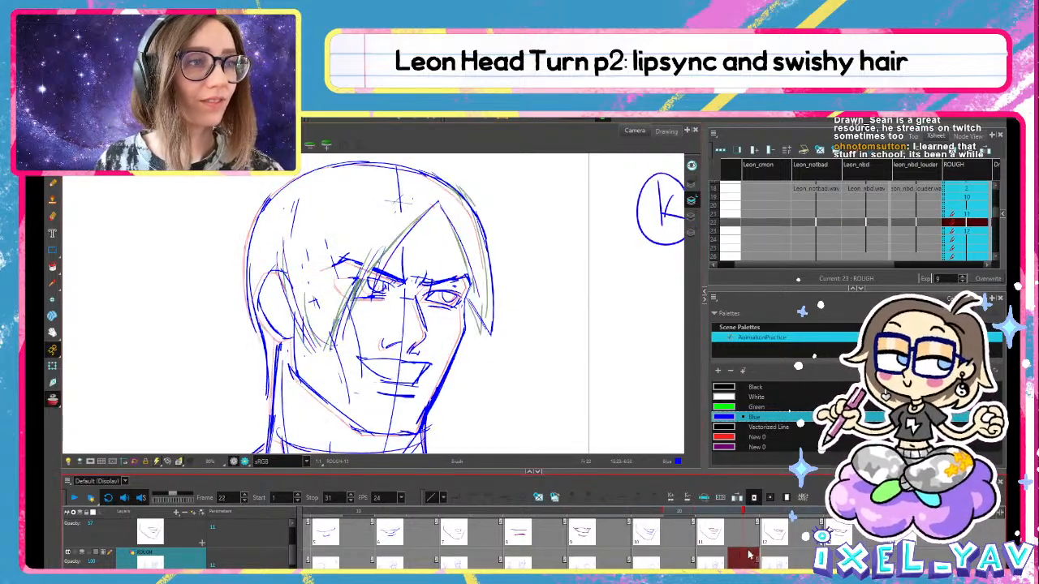
key("alt+s")
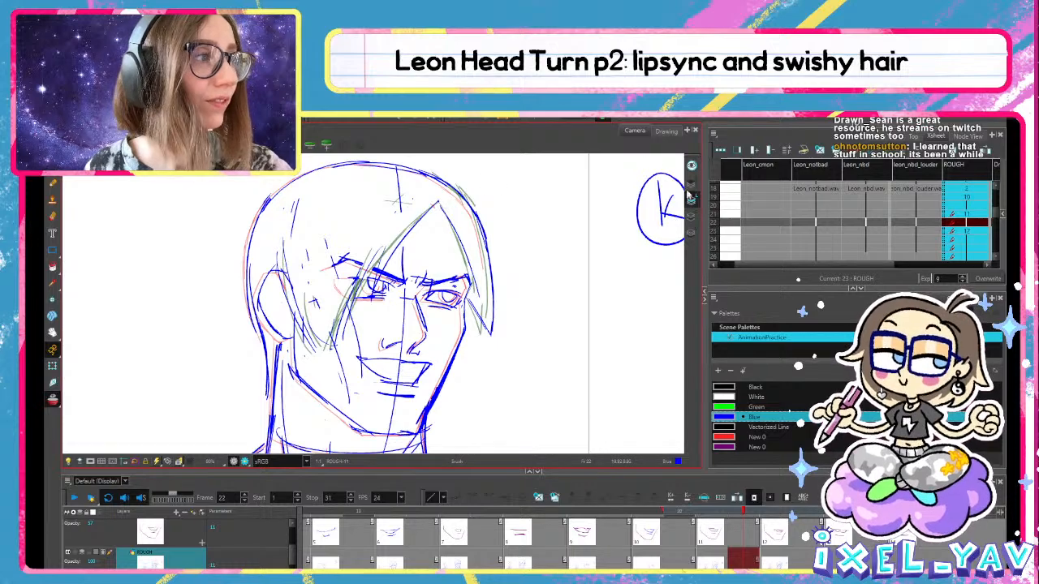
left_click(691, 183)
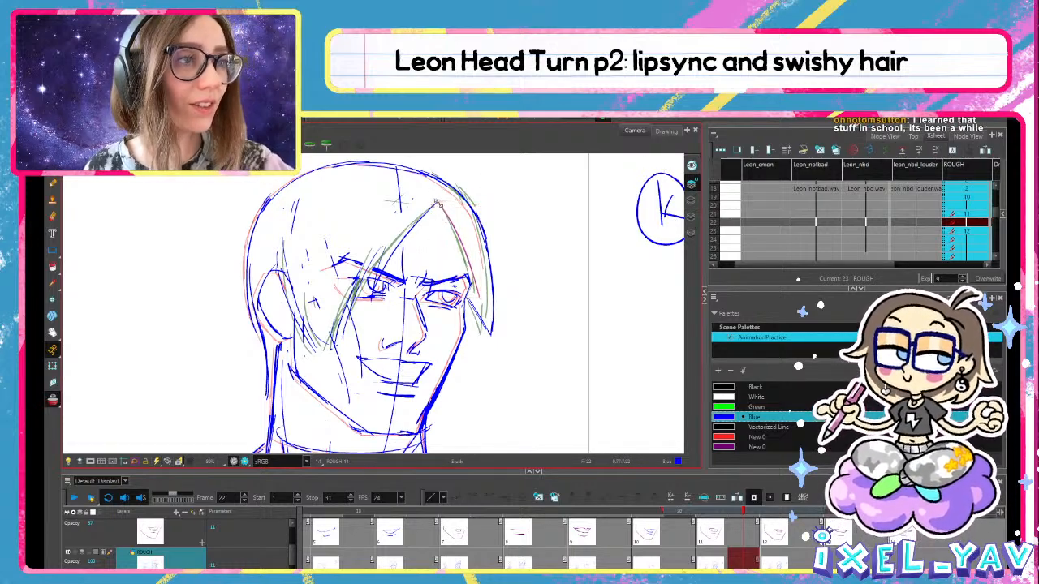
key("1")
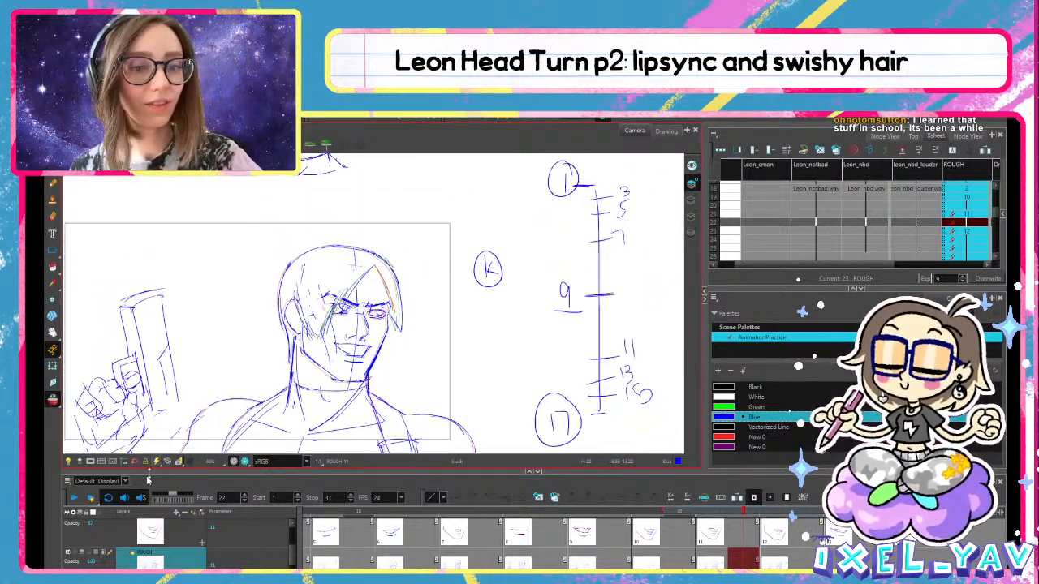
key("1")
left_click(74, 498)
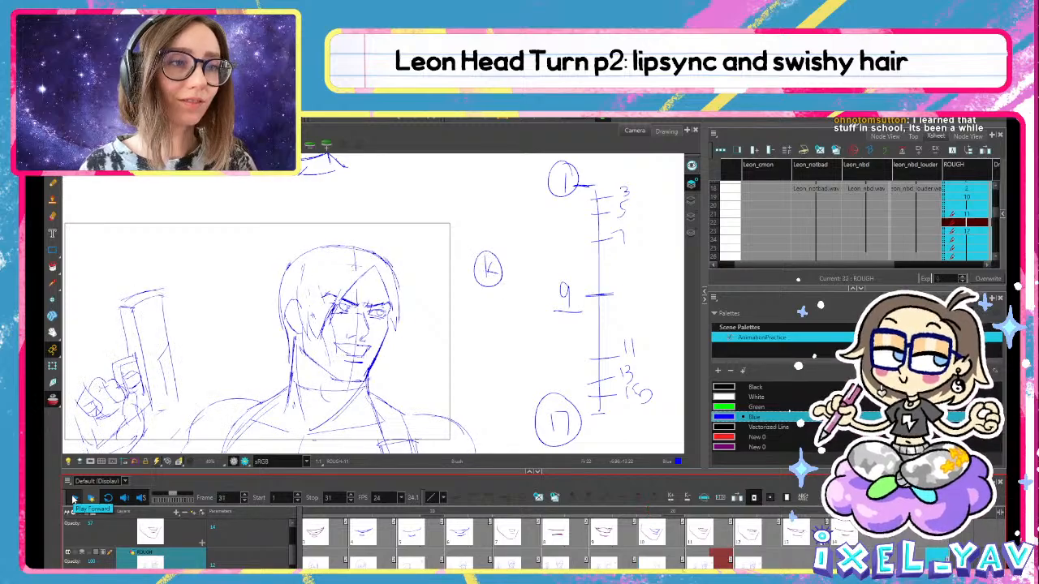
left_click_drag(697, 512, 746, 514)
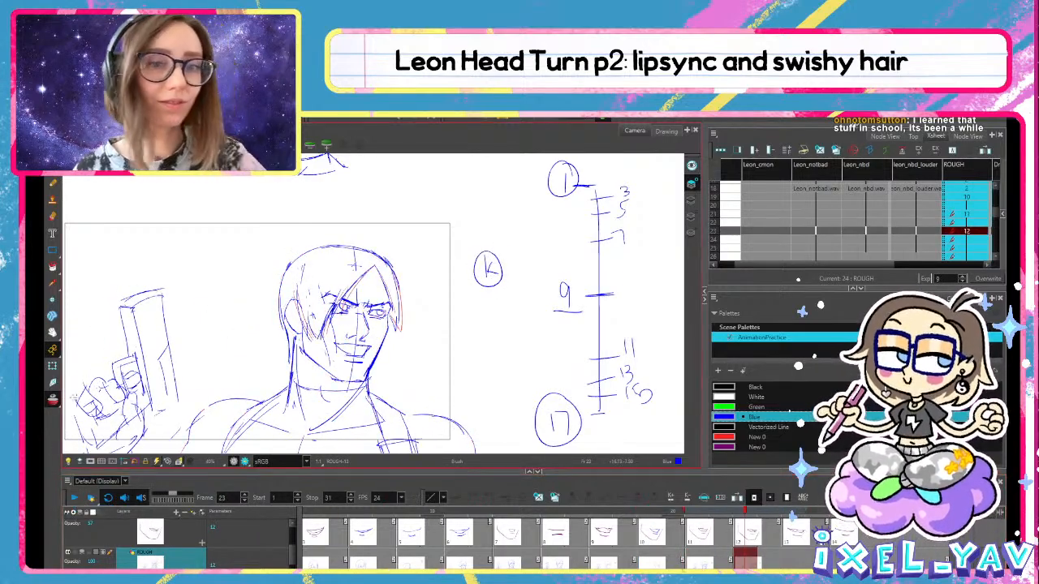
left_click(53, 399)
left_click(769, 512)
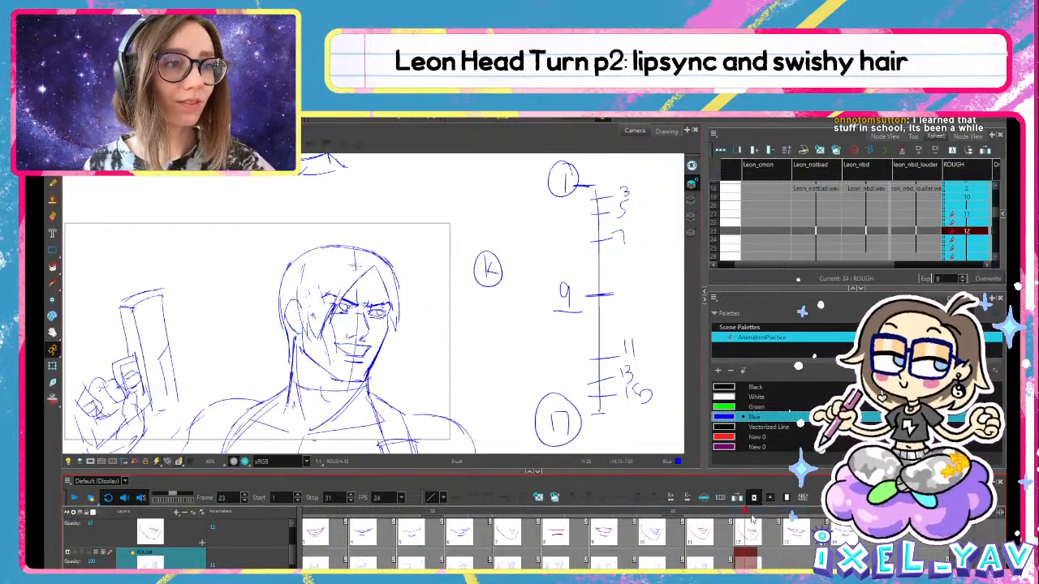
left_click_drag(781, 521, 745, 560)
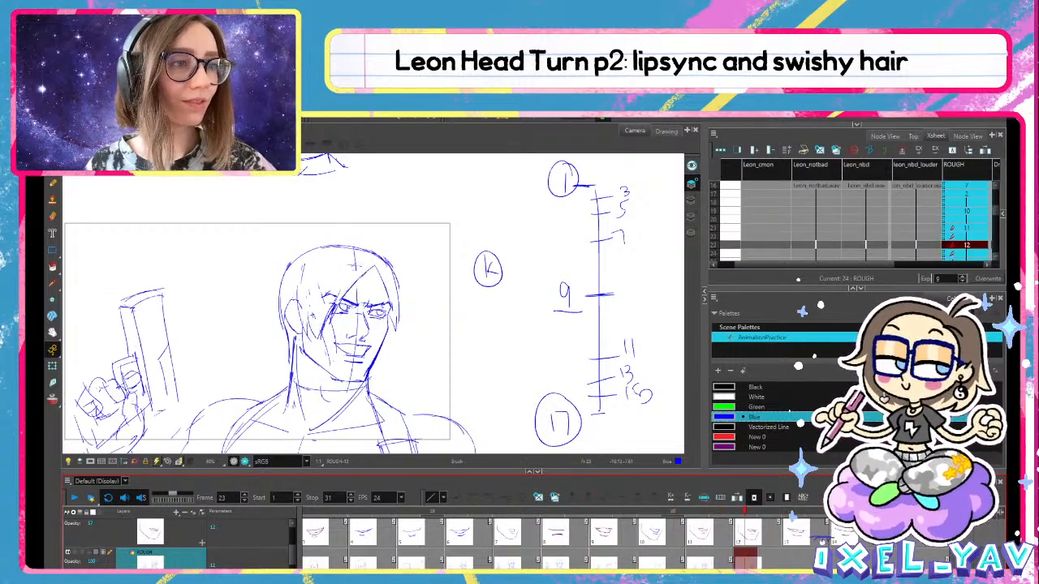
Shift and rotate the upper part of the outer hair strand at frame 23 so it sits closer to the head
key("2")
key("2")
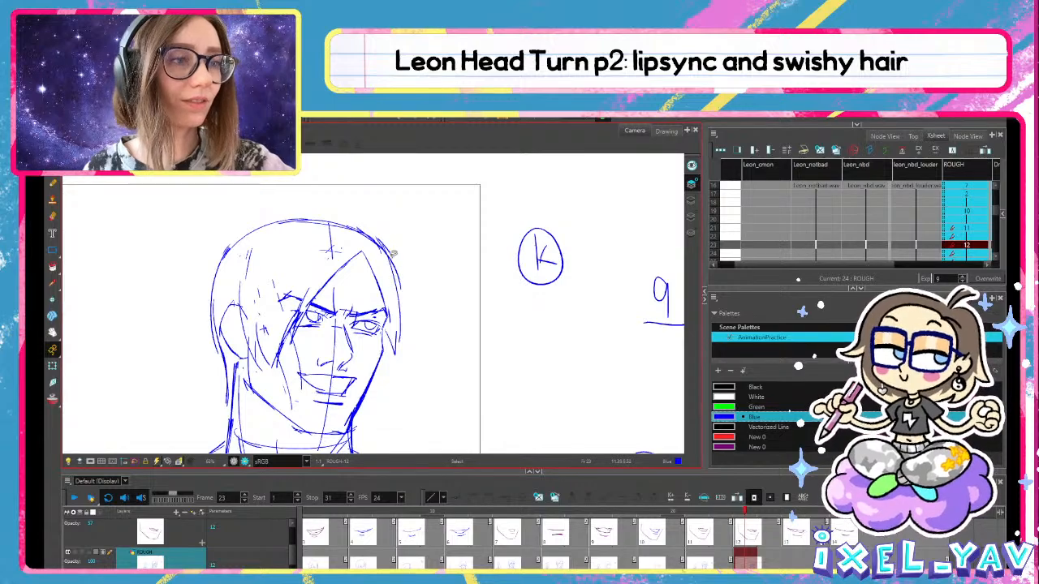
left_click(692, 200)
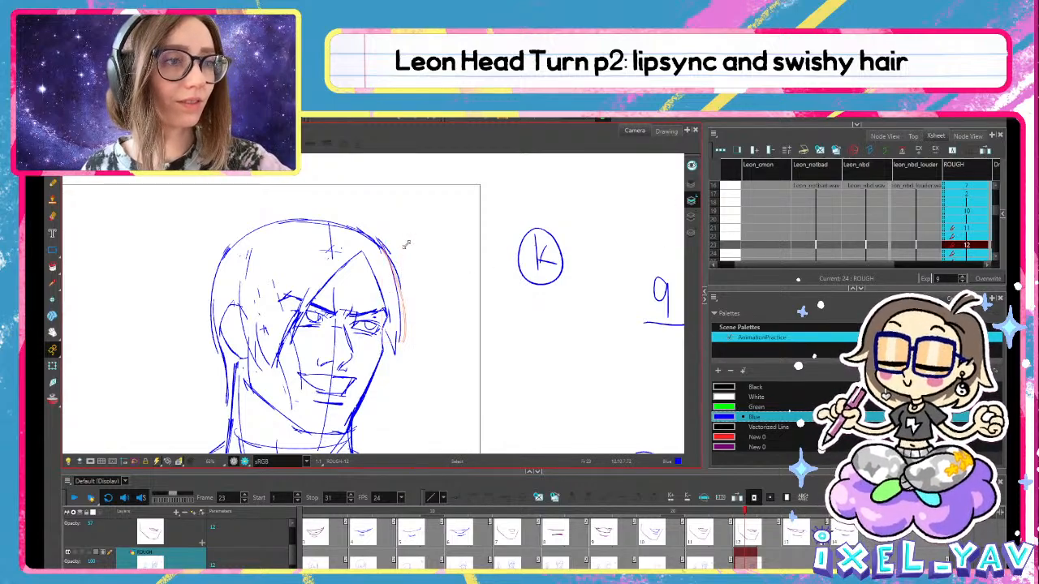
left_click_drag(404, 249, 401, 245)
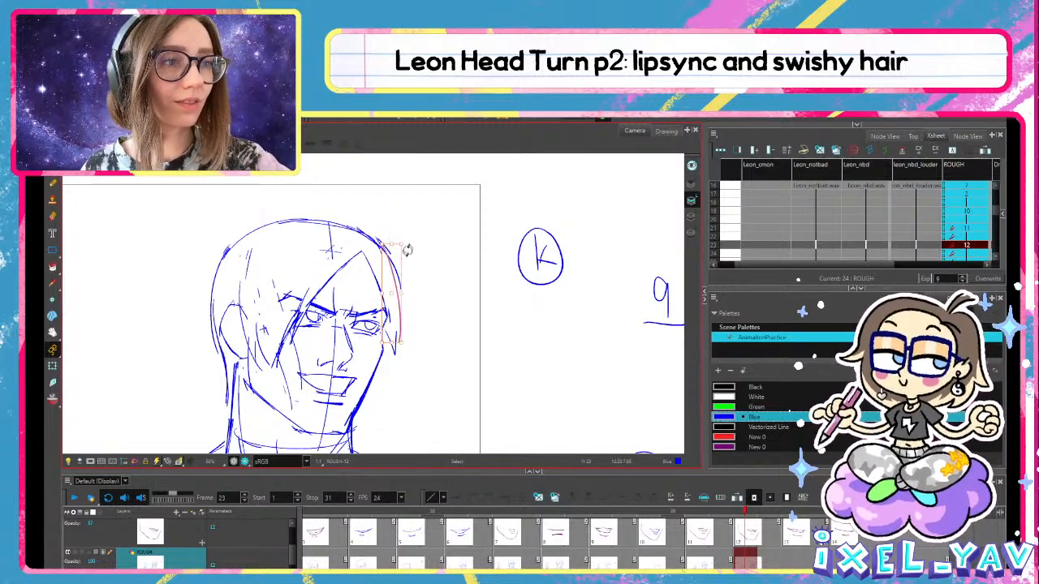
left_click_drag(386, 293, 400, 296)
left_click_drag(413, 244, 410, 242)
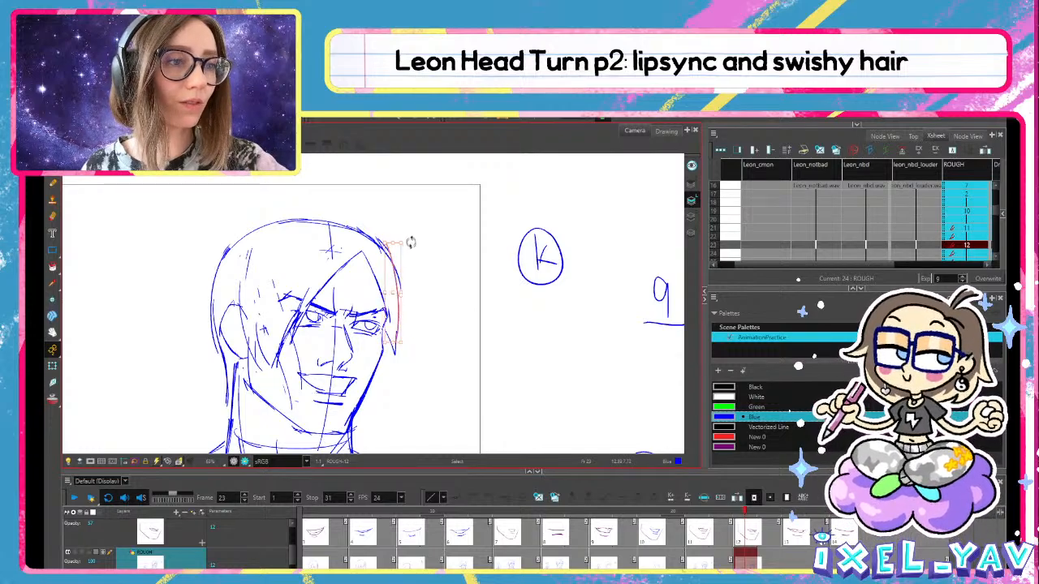
key("alt+b")
Redraw the upper half of the outer hair strand at frame 23 as a continuation of the head contour, flipping frames to compare
key(".")
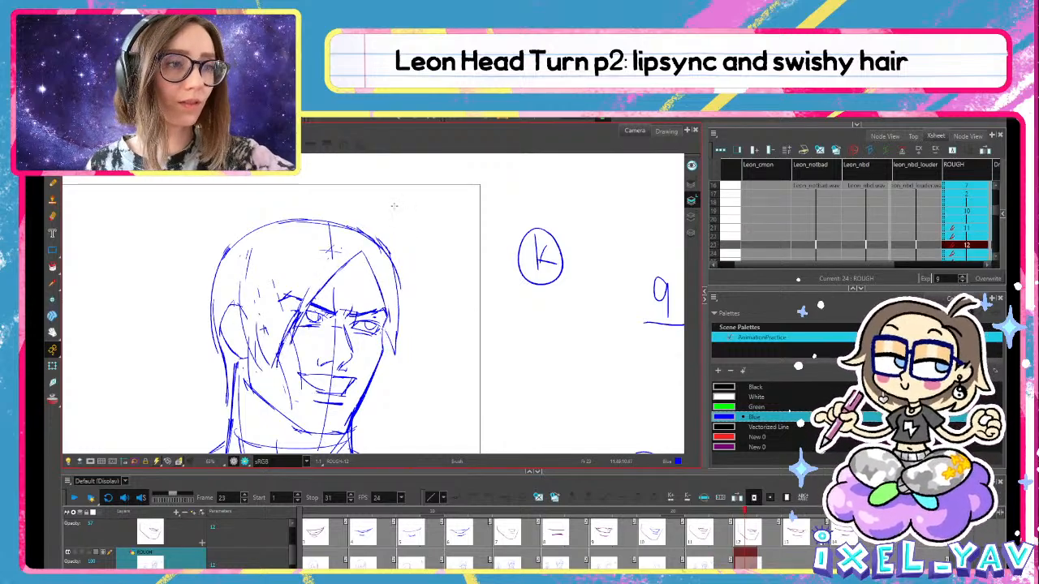
key(".")
key(".")
key("alt+s")
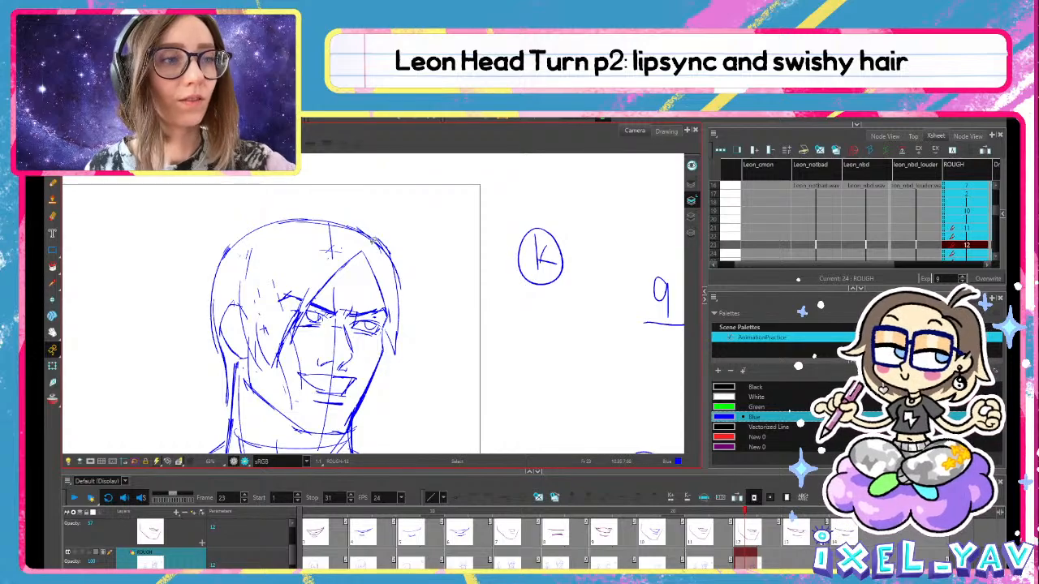
key("alt+b")
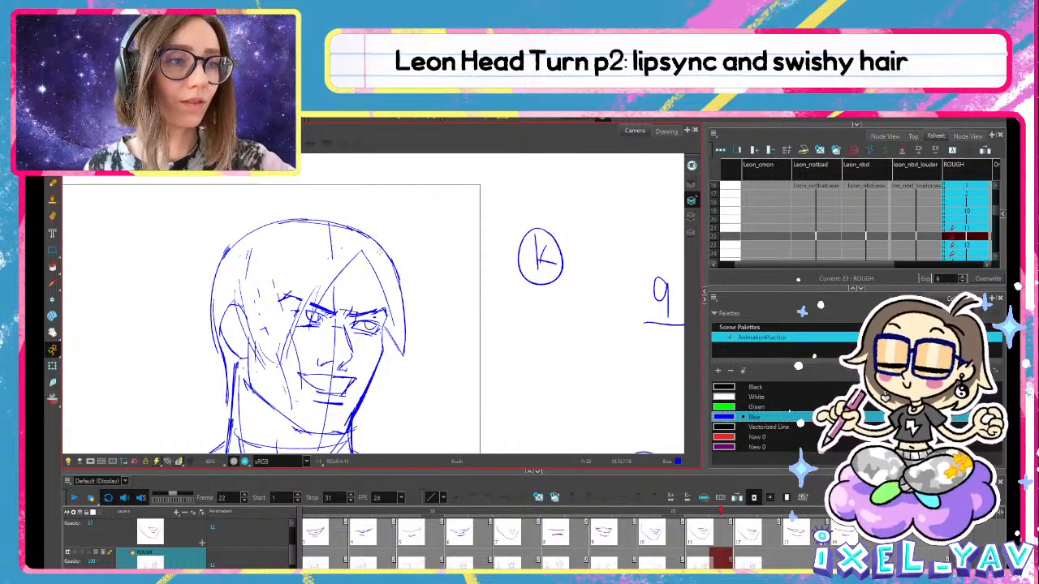
key(".")
key(".")
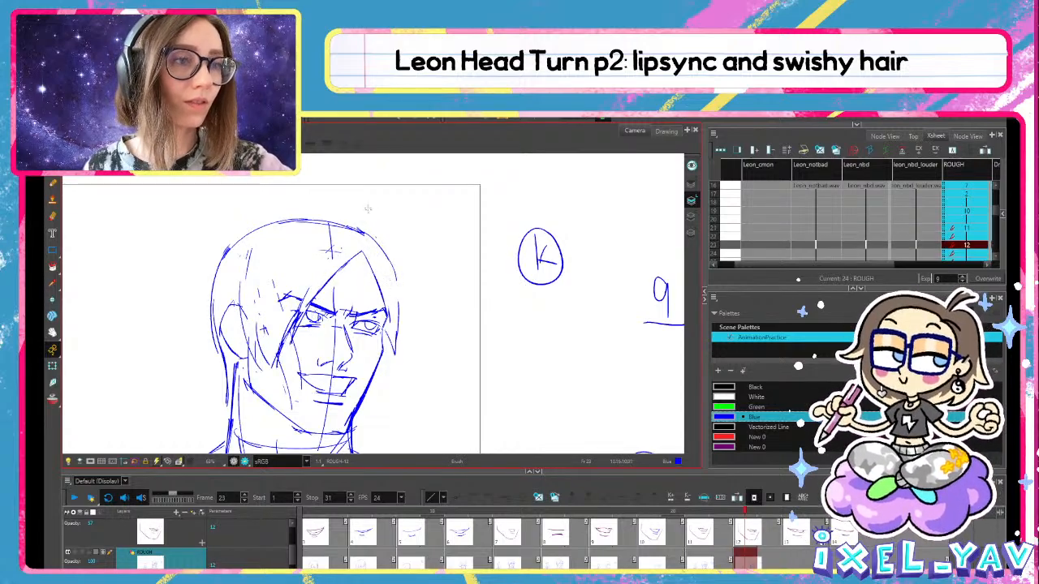
Adjust the lower piece of the outer hair strand at frame 23 to join the upper contour, flipping against frame 22
key(".")
key("comma")
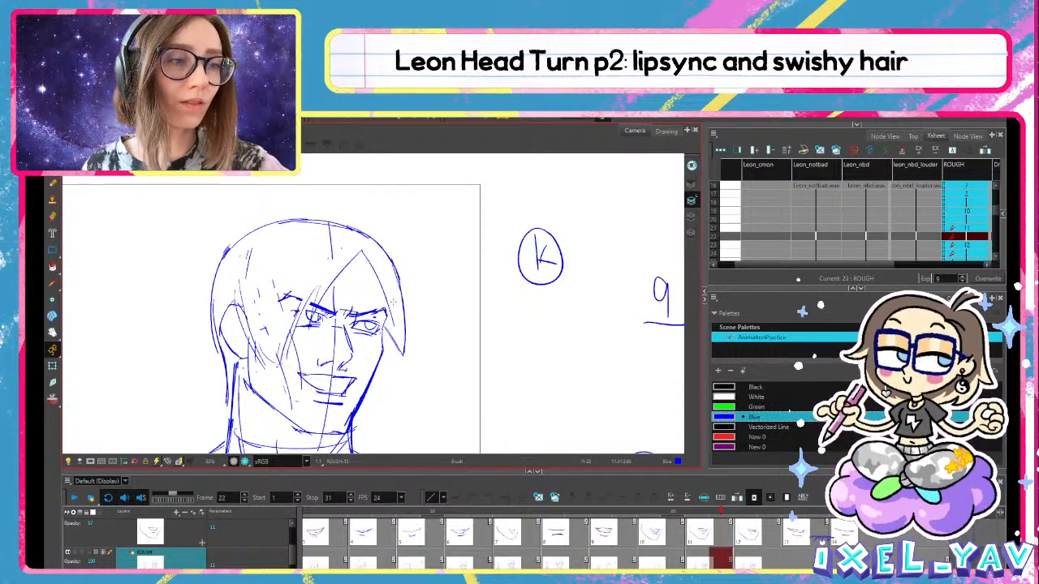
key("period")
key("comma")
key("period")
key("alt+s")
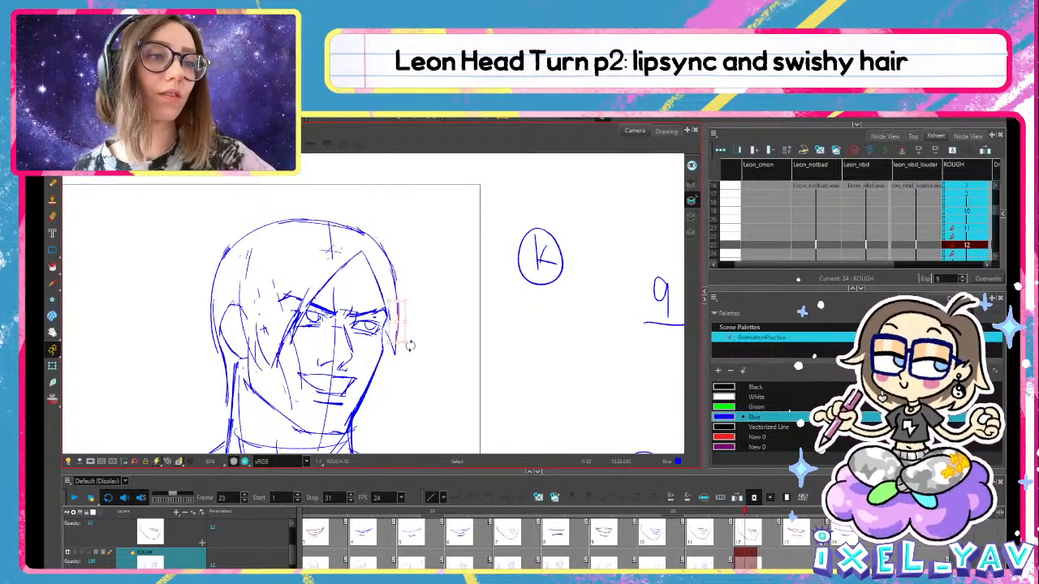
key("comma")
key("alt+b")
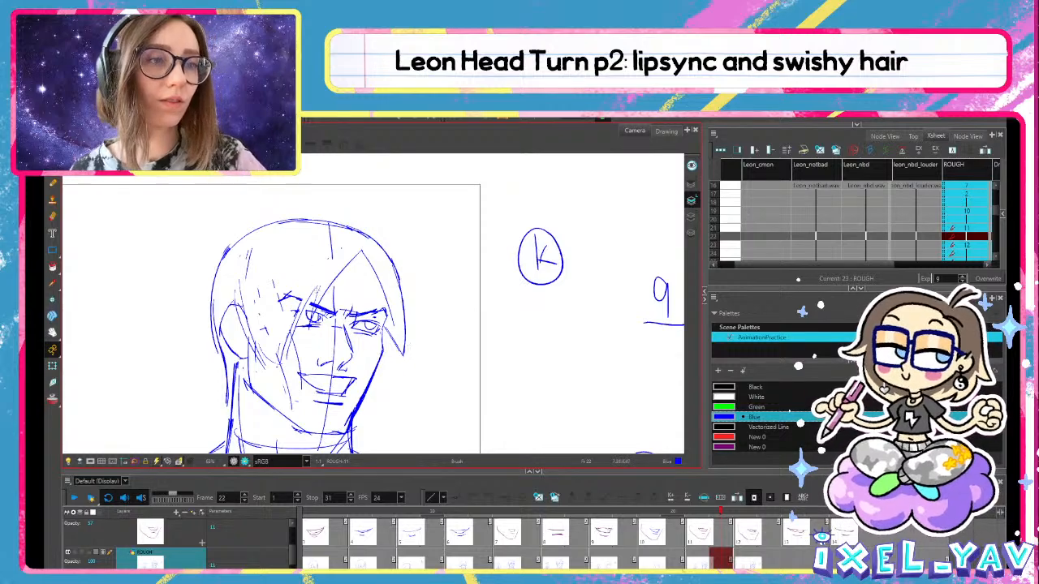
key("period")
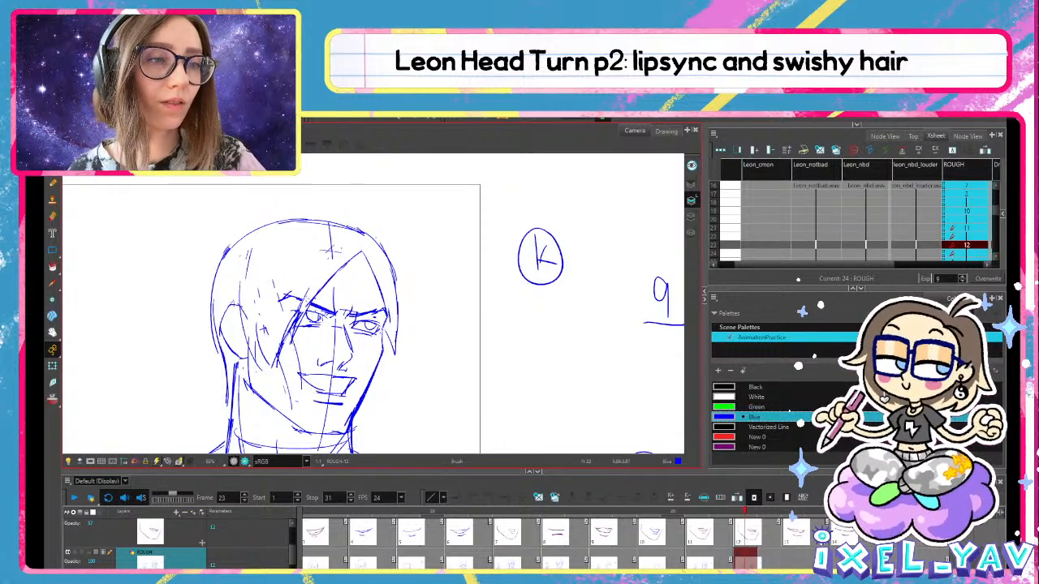
Trim the lower part of the front hair strand beside the face at frame 23, flipping against frame 22 to compare
key("alt+e")
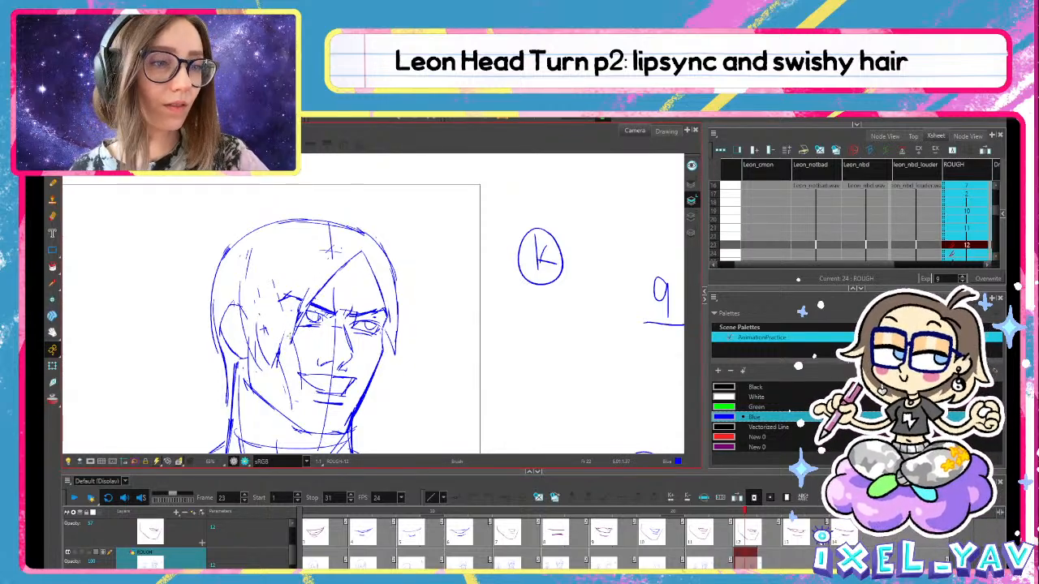
left_click_drag(287, 330, 279, 353)
key("comma")
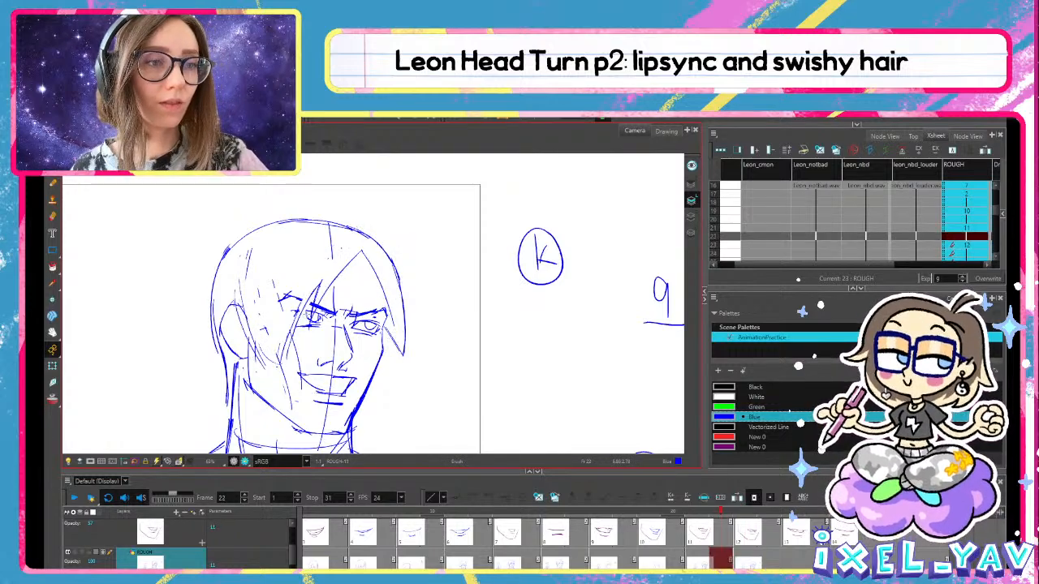
key("period")
key("comma")
key("period")
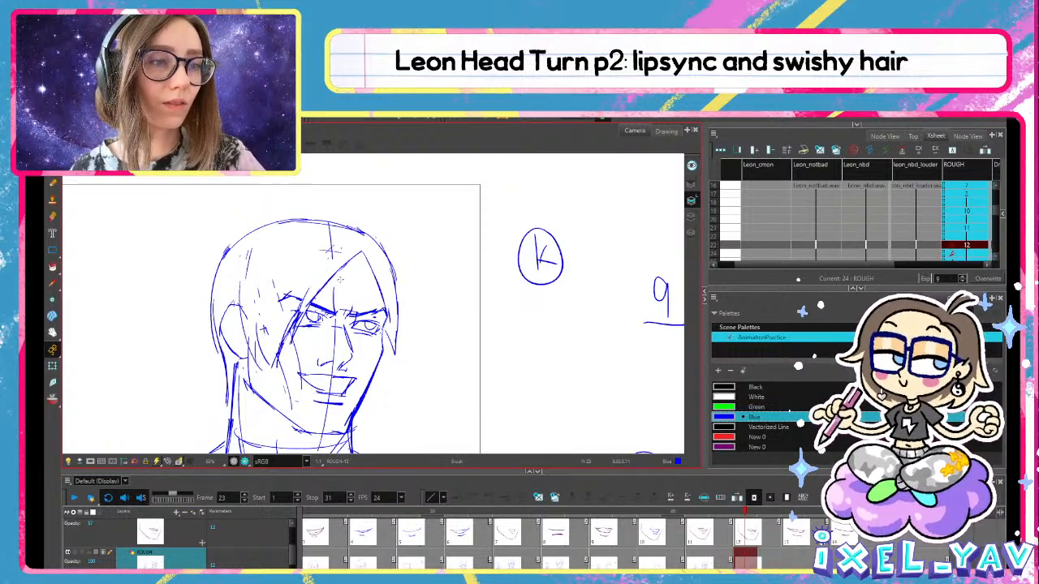
key("comma")
key("comma")
key("comma")
key("period")
key("period")
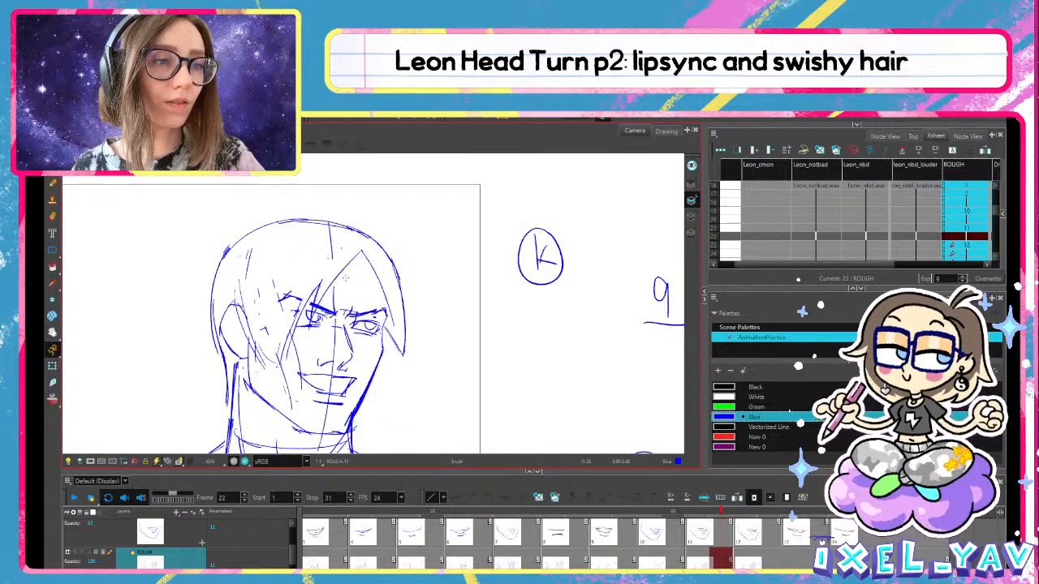
key("period")
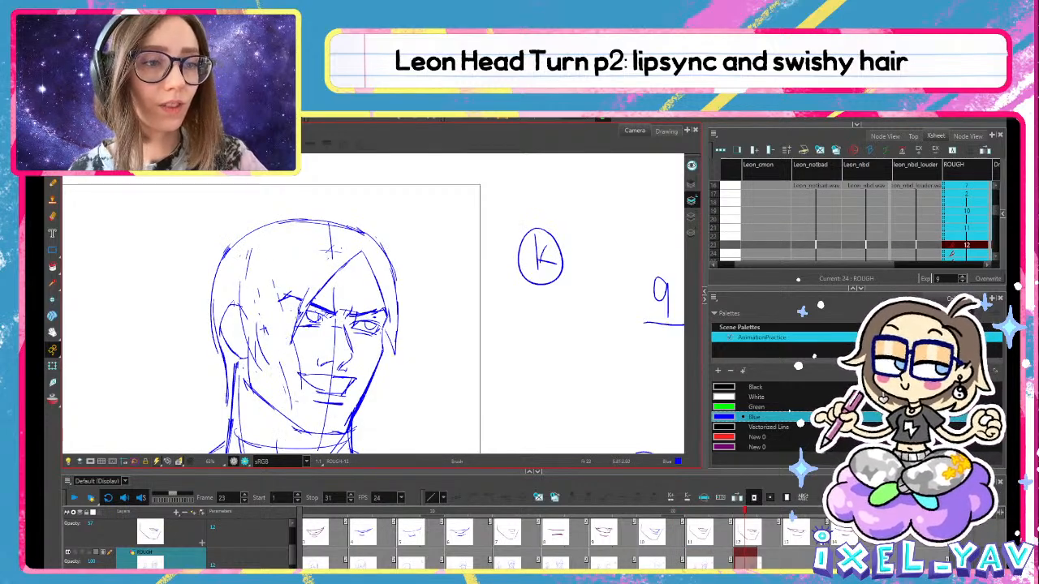
Delete the stray piece of the front hair strand at frame 23 and redraw its lower edge beside the cheek
key("alt+s")
key("Delete")
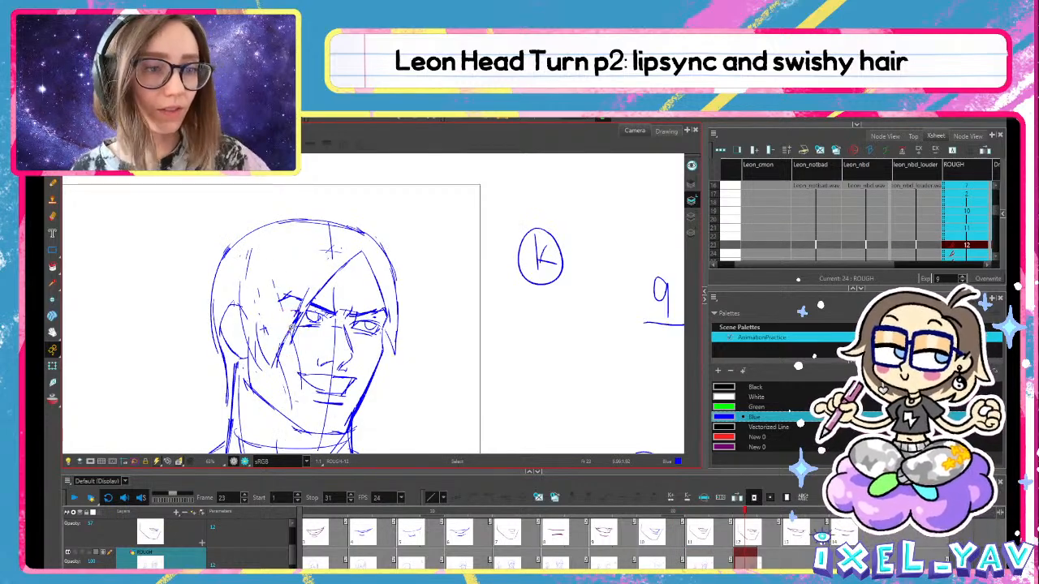
left_click(291, 328)
key("alt+b")
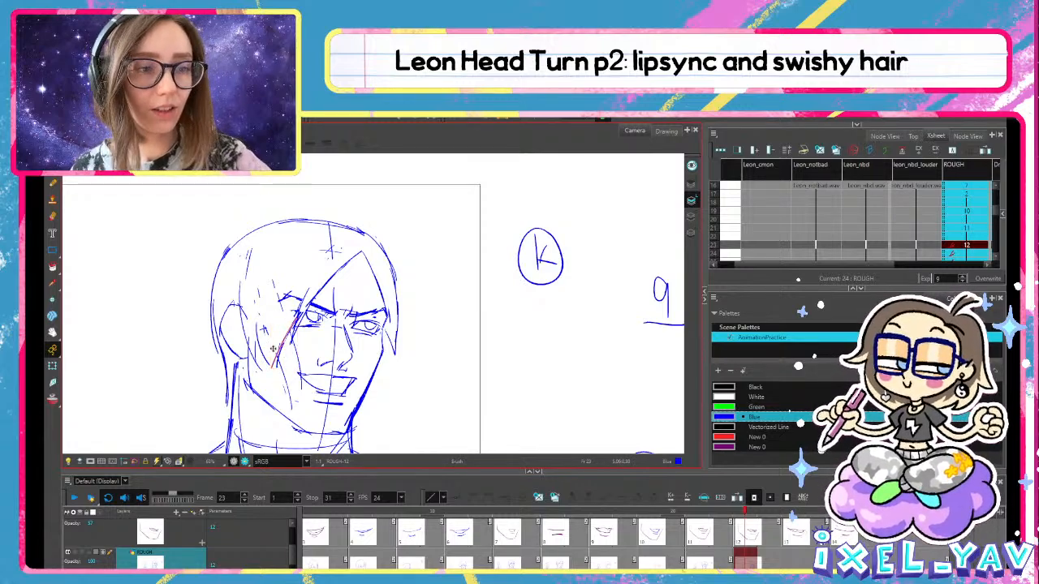
Select and nudge the strokes of the front hair strand beside the eye and cheek at frame 23
key("alt+s")
left_click(286, 370)
left_click_drag(289, 378, 284, 379)
left_click_drag(286, 349, 282, 346)
left_click(311, 291)
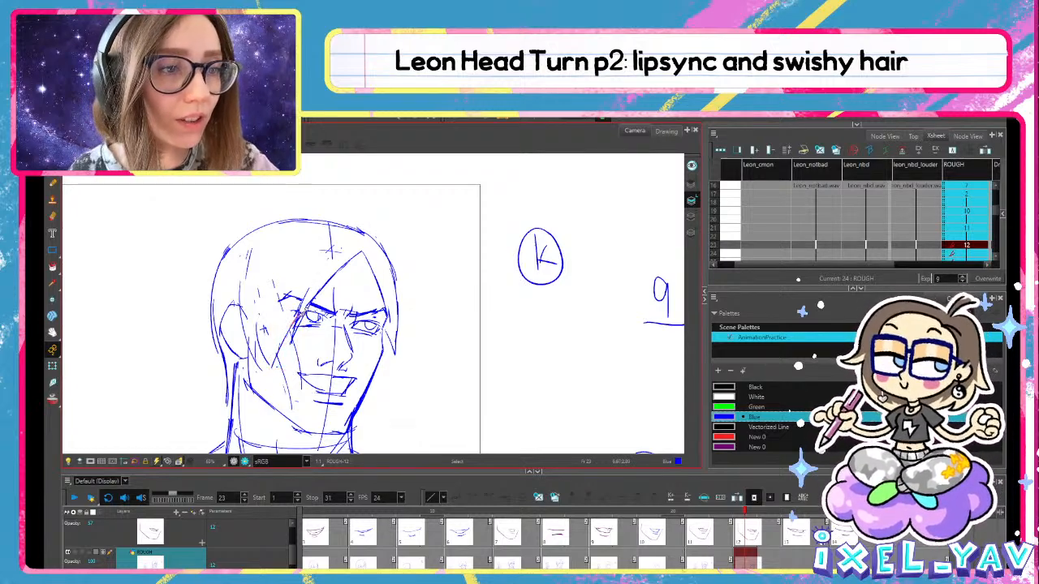
left_click(297, 319)
left_click(316, 293)
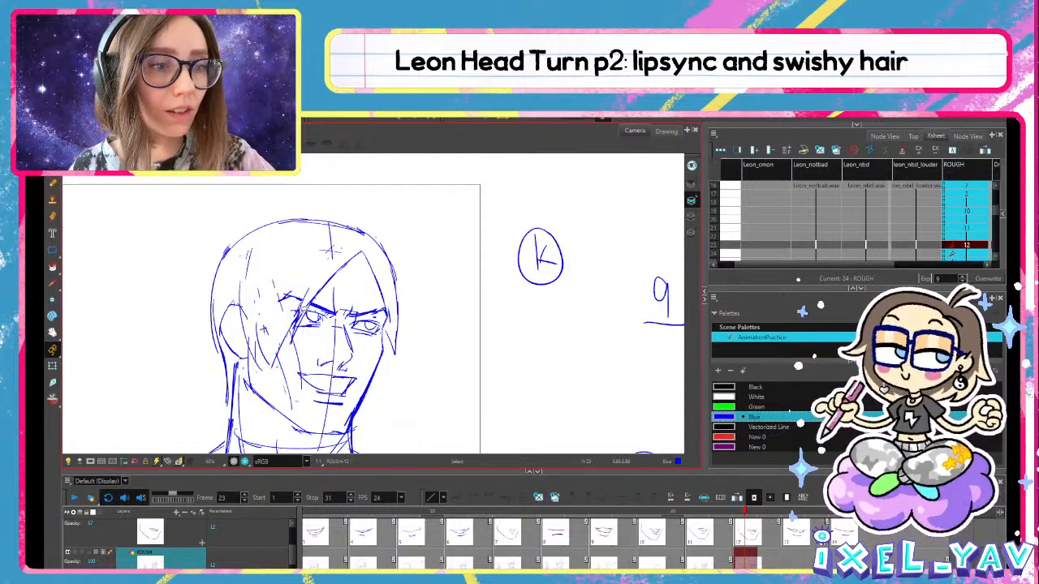
key("alt+b")
key(".")
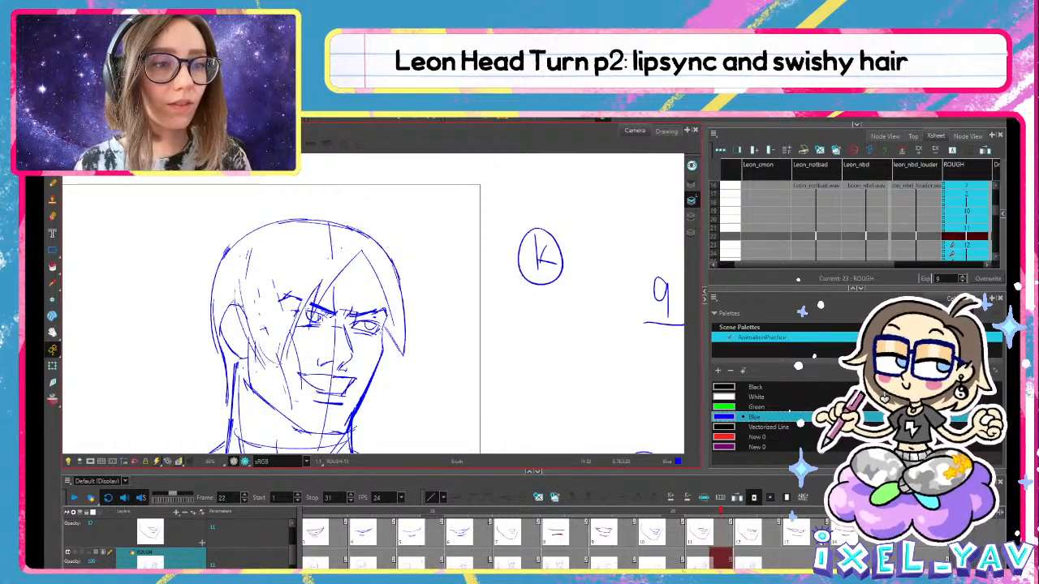
Shift the lower stroke of the front hair strand slightly toward the face at frame 22, selecting it on its own art layer
key("alt+s")
left_click(295, 334)
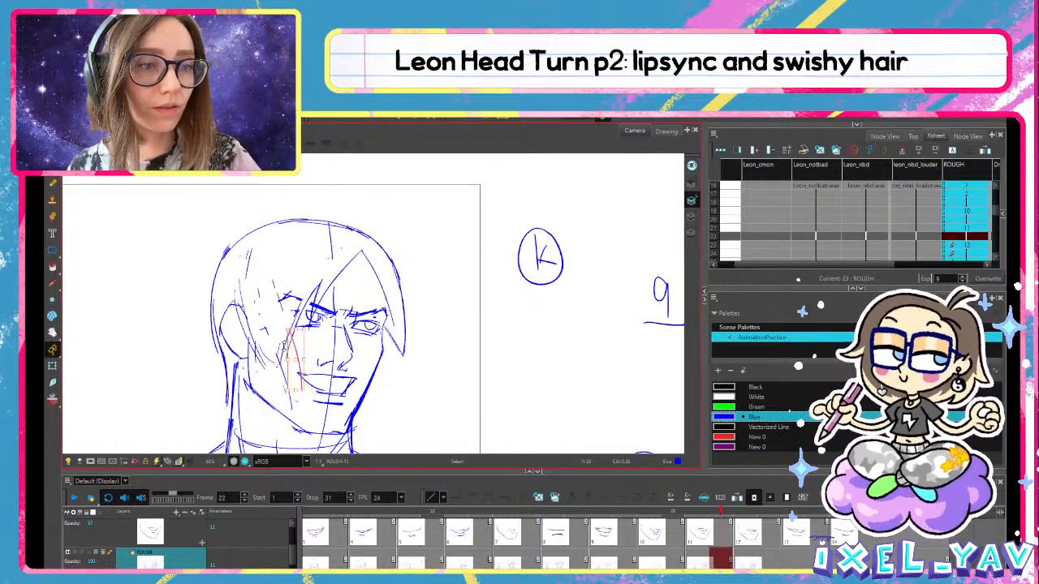
left_click(691, 183)
left_click(289, 339)
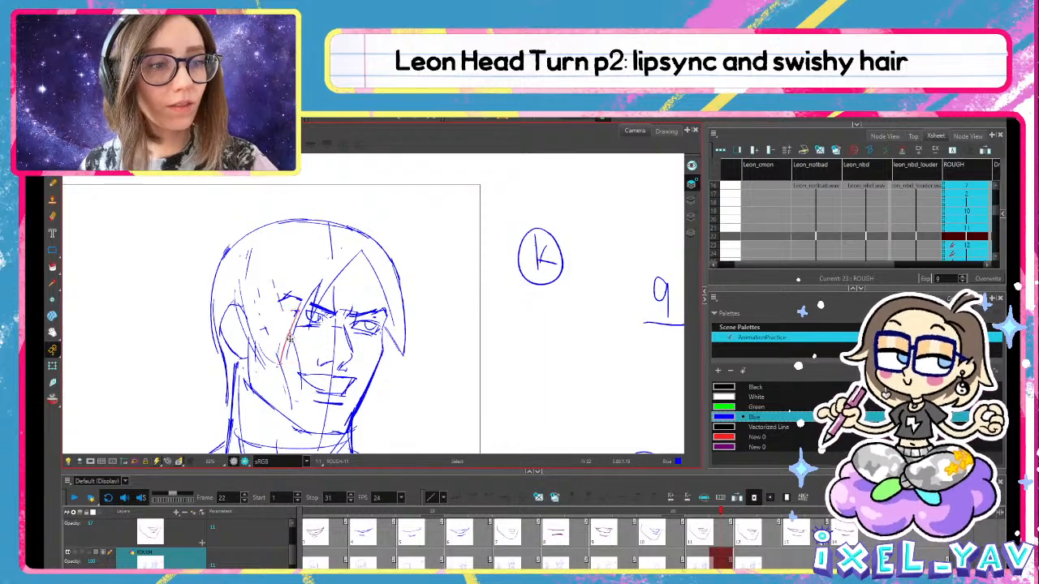
left_click(290, 339)
left_click_drag(290, 339, 292, 339)
key("alt+b")
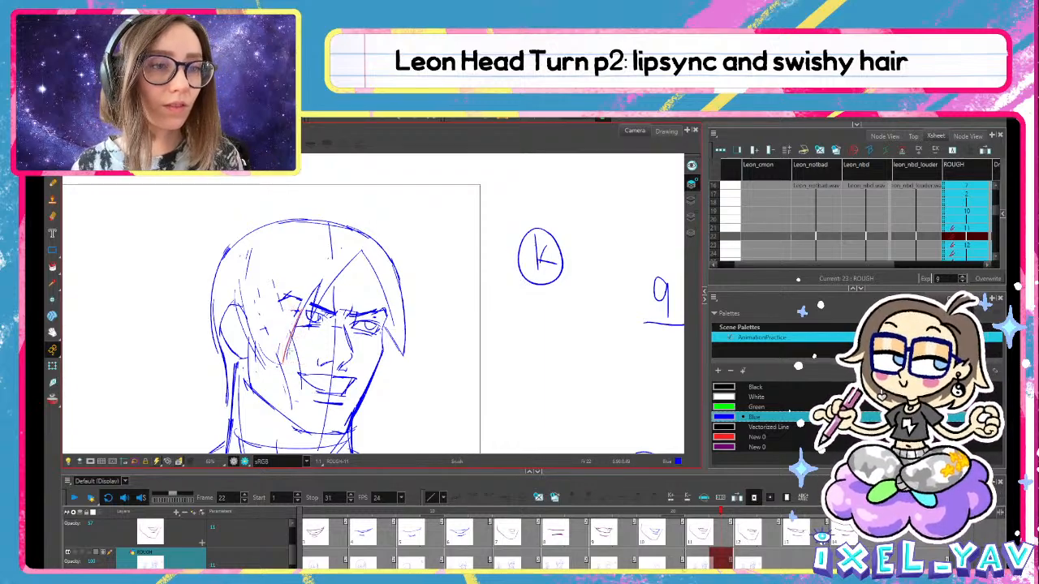
key(".")
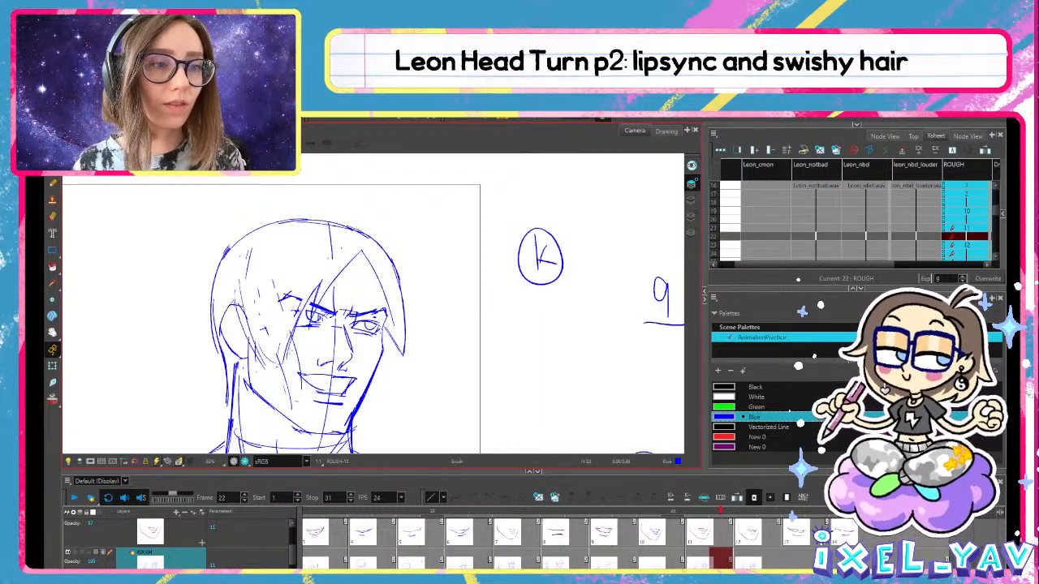
Draw a new lower line for the front hair strand at frame 23 from beside the eye down to its tip
key(".")
key(".")
key(".")
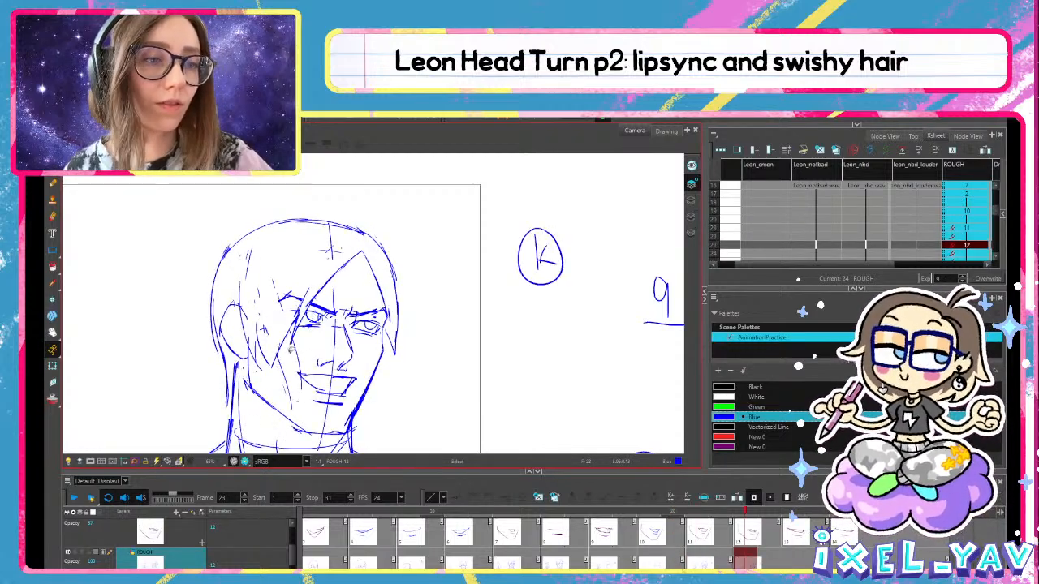
left_click_drag(302, 308, 273, 367)
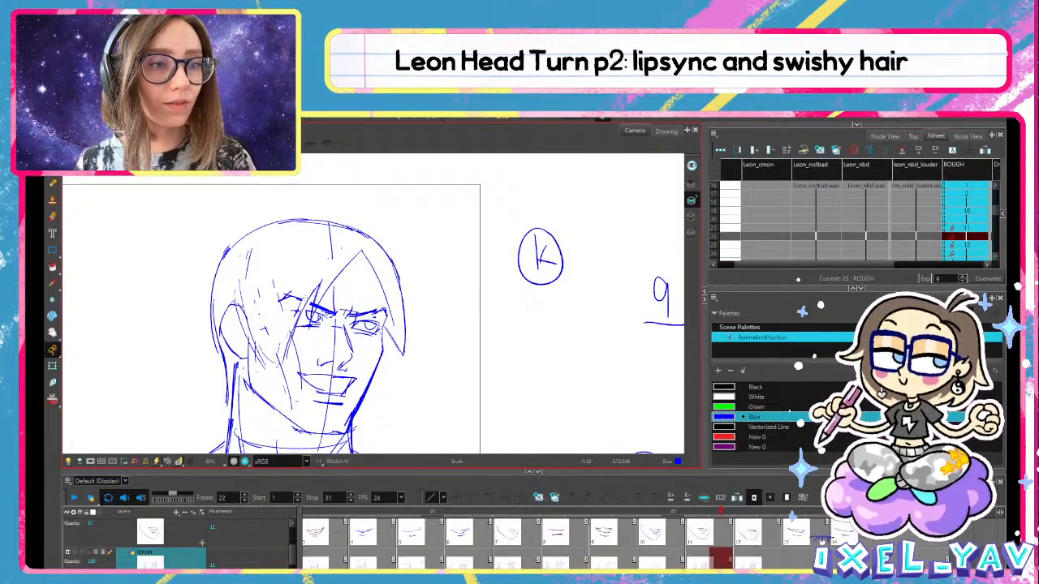
key(".")
key(".")
Delete the extra lower stroke of the front hair strand at frame 23, flipping frames to check the motion
key("alt+s")
left_click(284, 341)
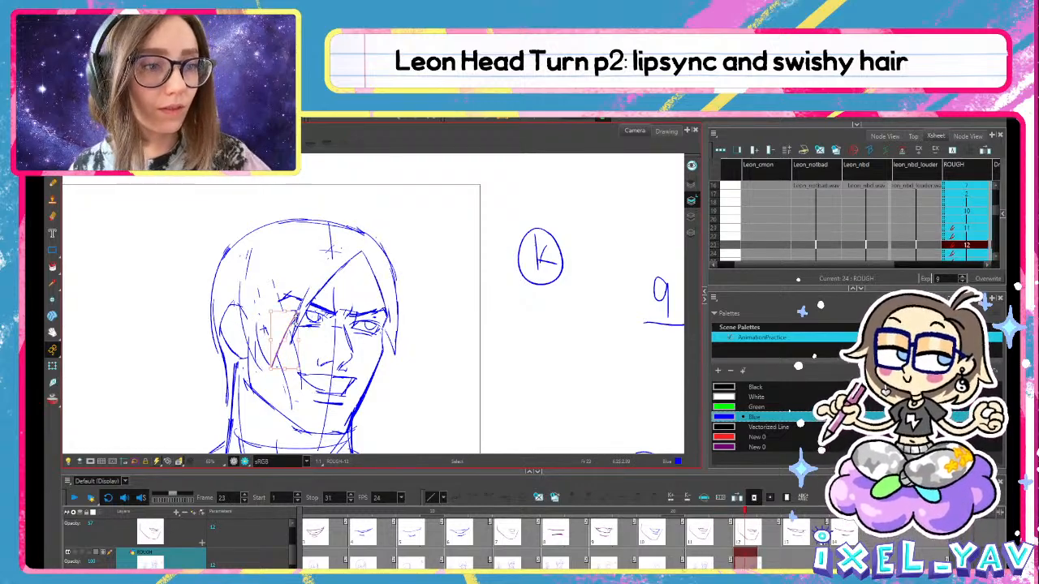
key("Delete")
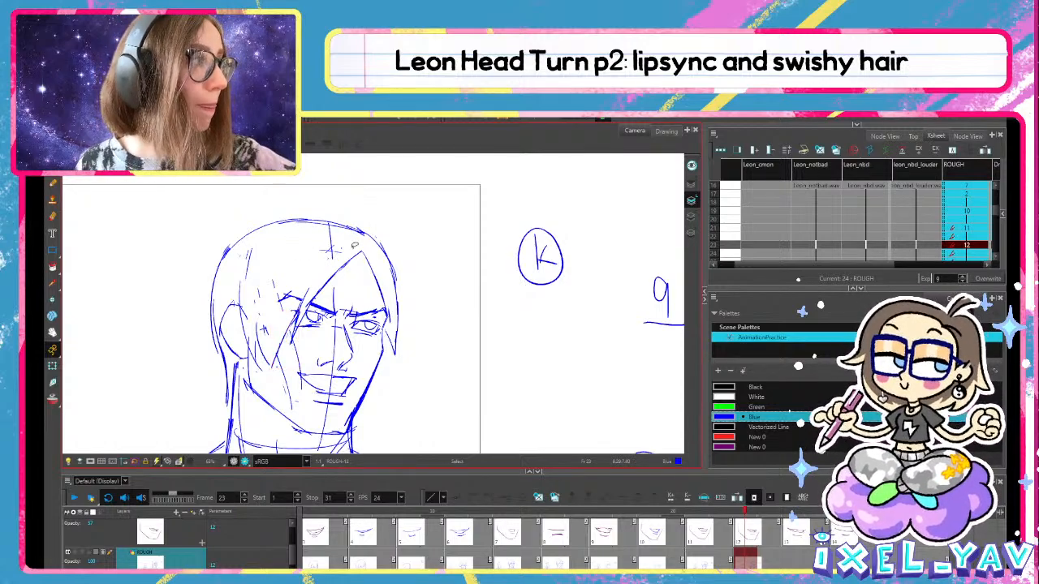
key("alt+b")
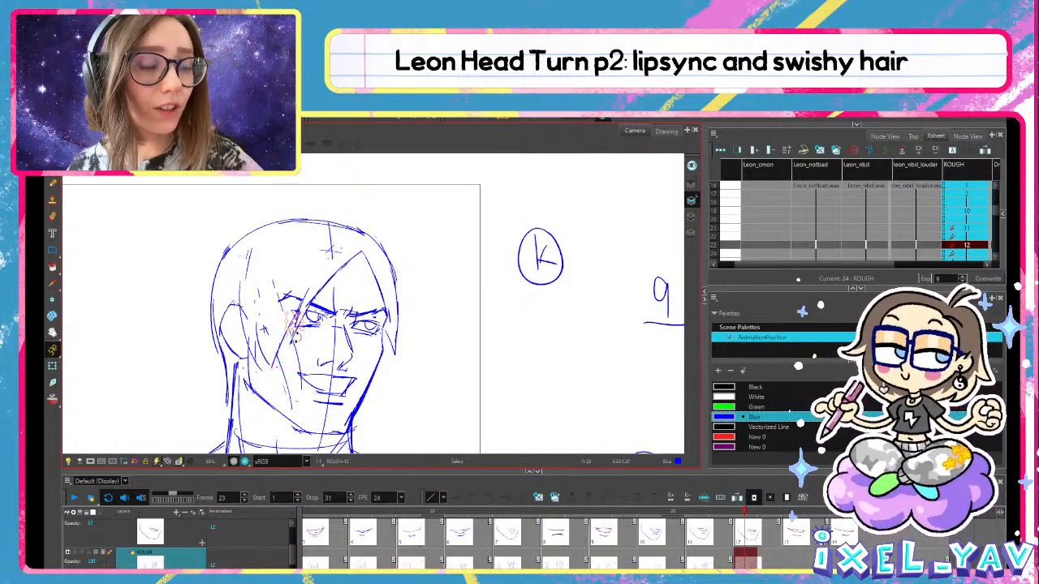
key(".")
key(".")
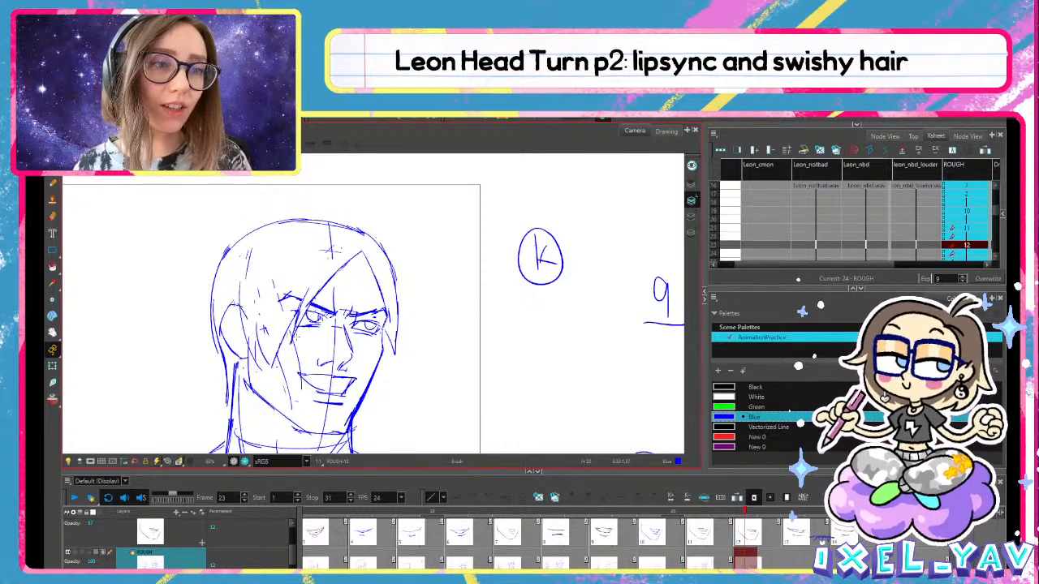
key(".")
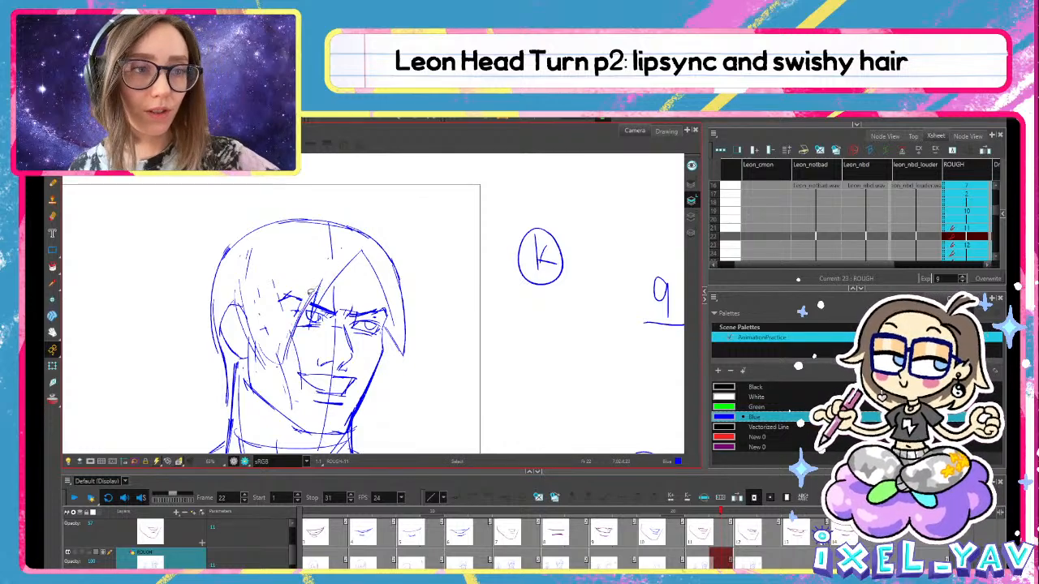
Adjust the long front hair strand stroke crossing the eye at frame 22 and compare it with frame 23
key("alt+b")
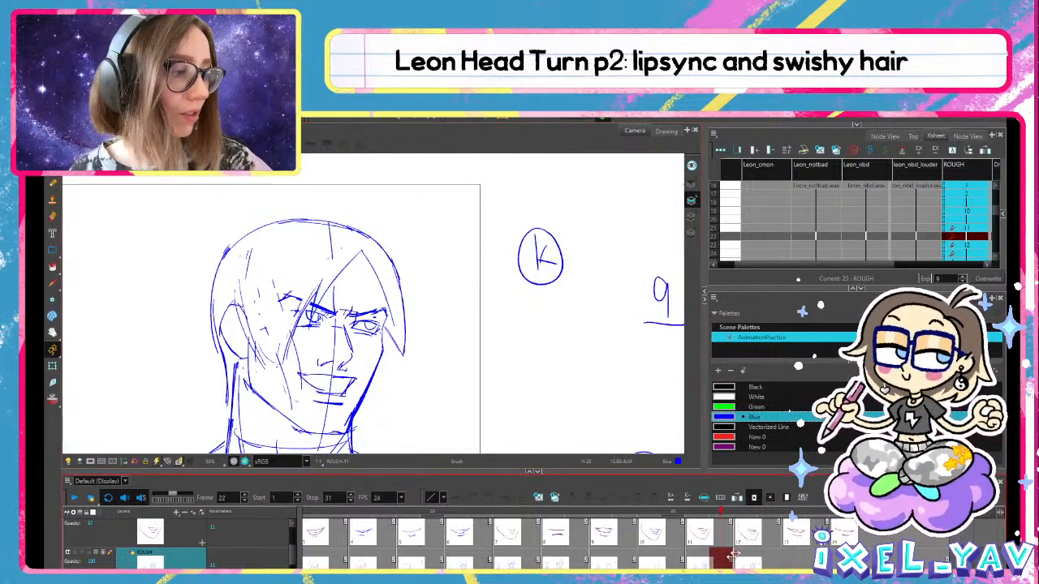
key("alt+s")
left_click(321, 288)
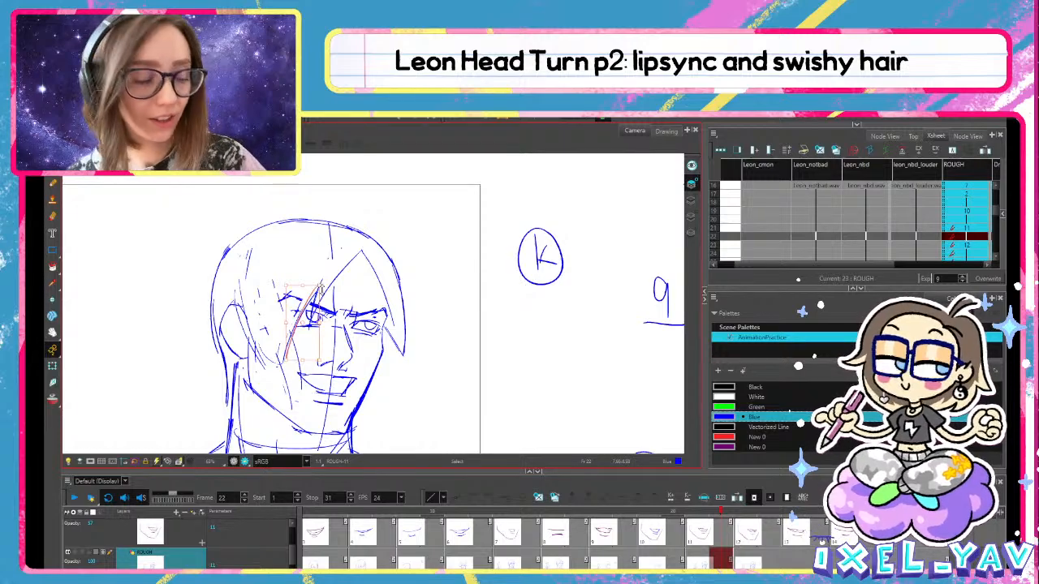
key("alt+b")
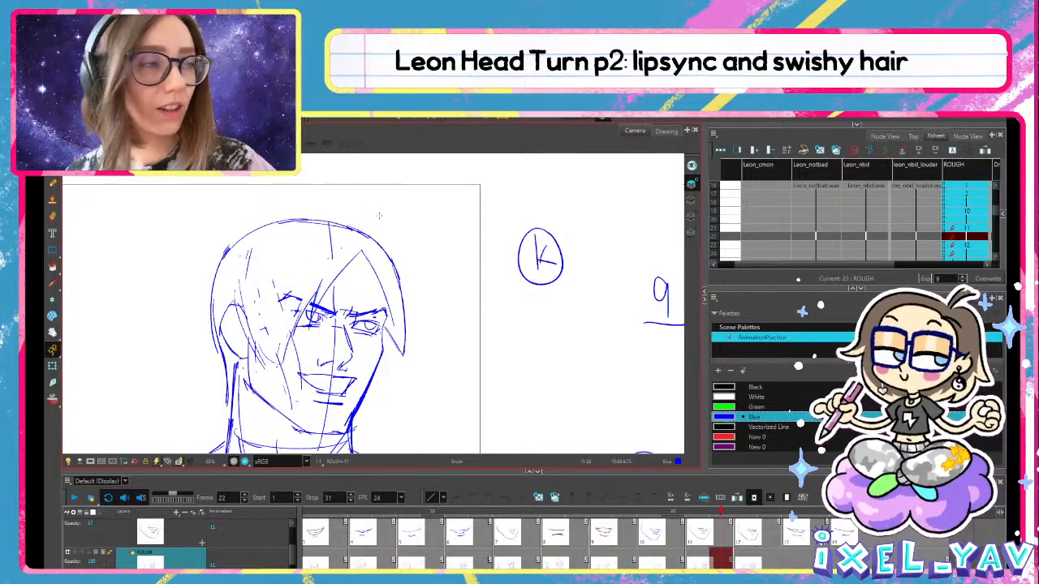
left_click(746, 510)
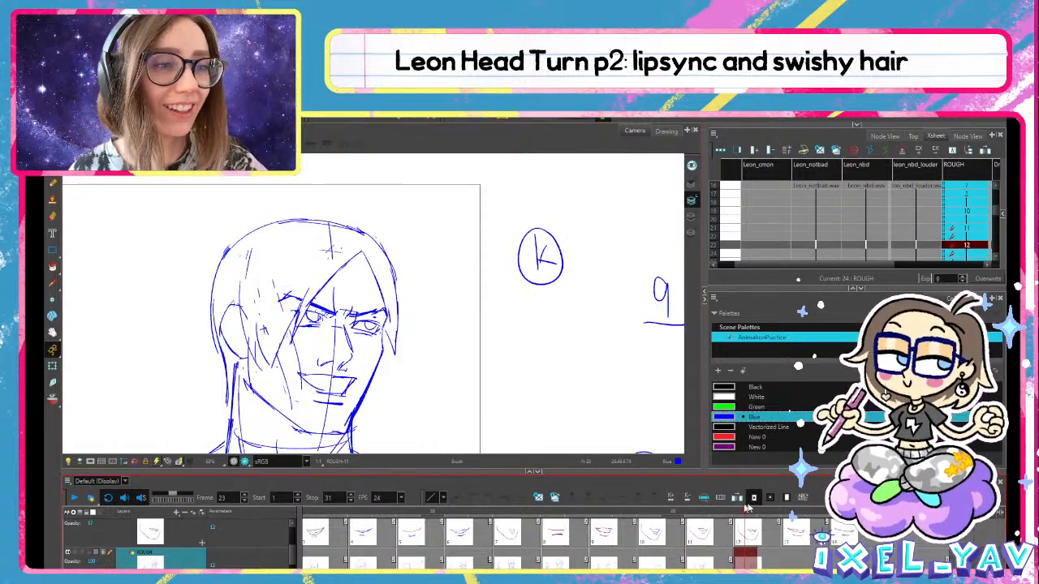
Rework the short upper strokes of the front hair strand around the eyebrow at frame 21
left_click(698, 511)
key("alt+s")
left_click(322, 280)
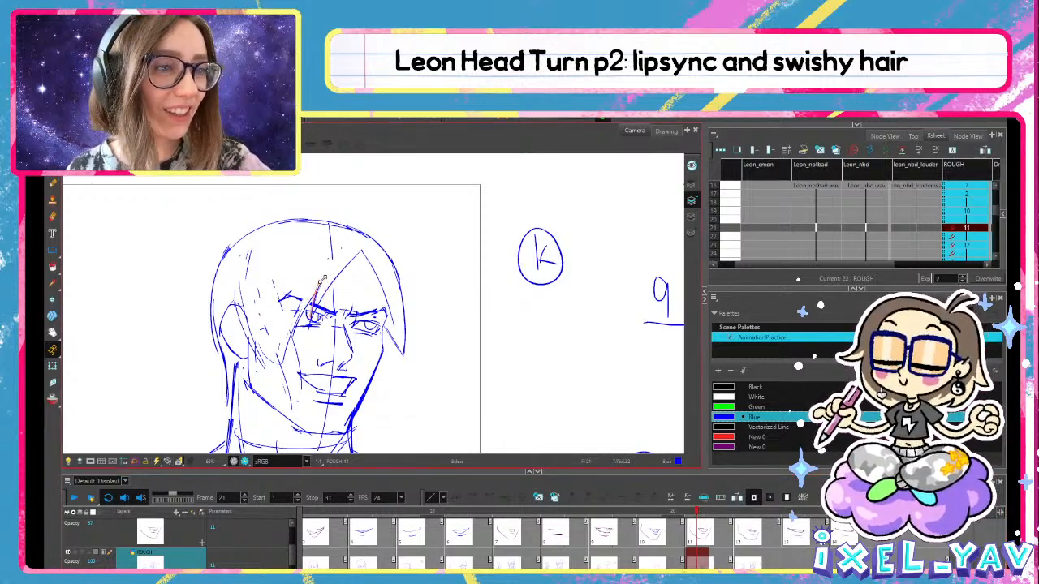
left_click(319, 251)
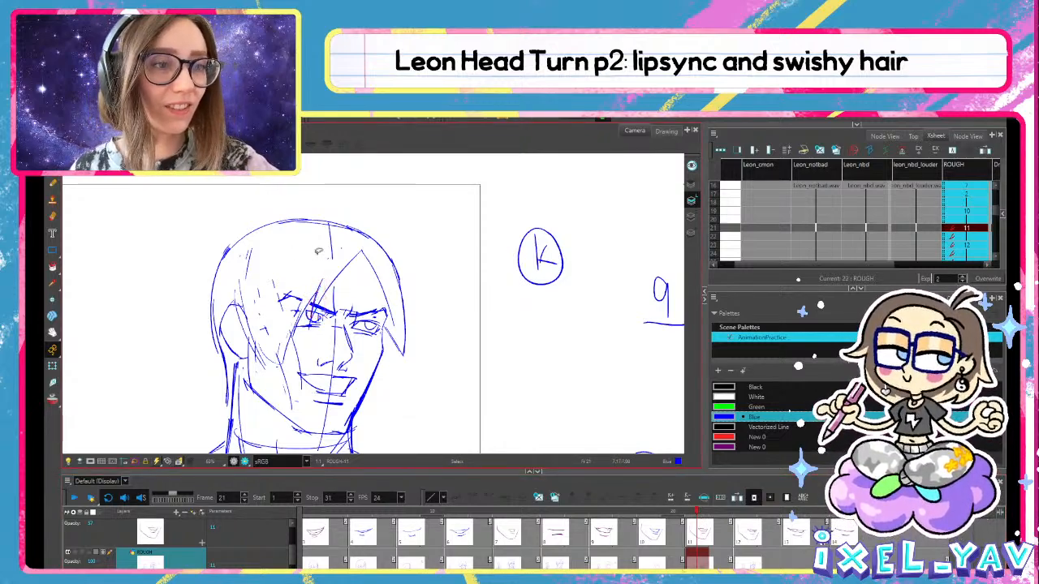
key("alt+b")
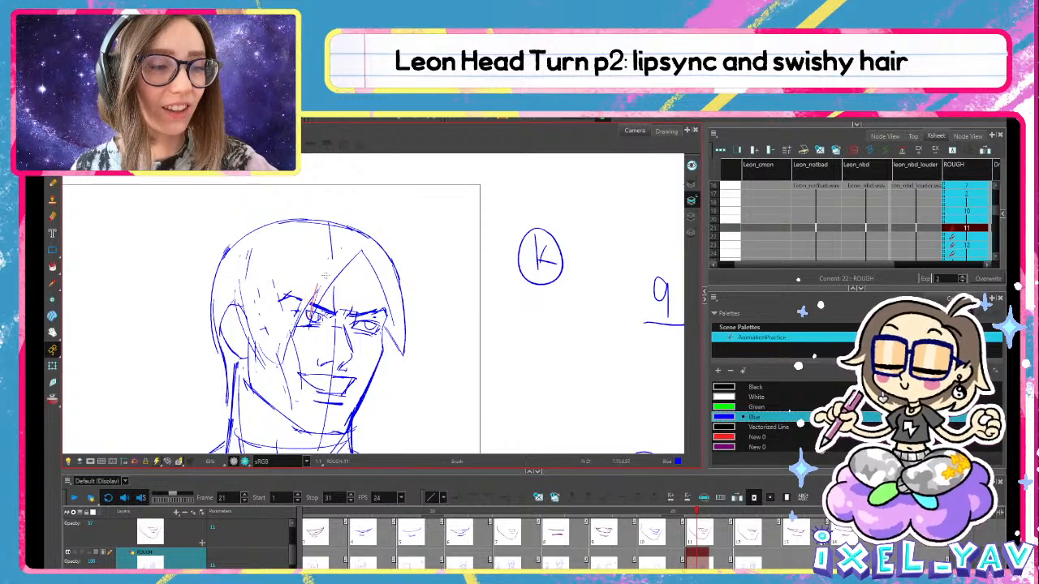
left_click(322, 258)
left_click(314, 308)
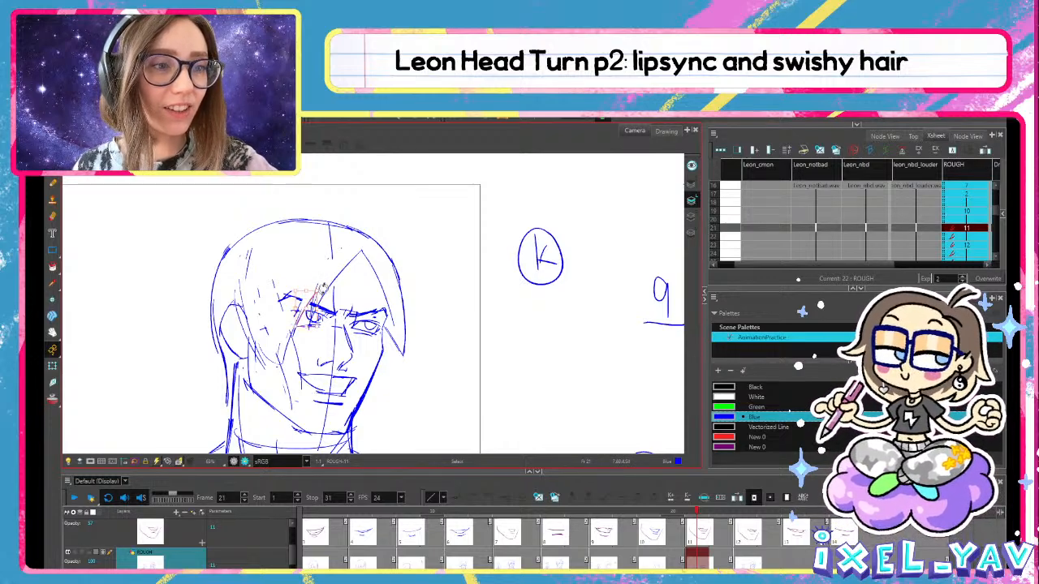
left_click(321, 282)
left_click(313, 318)
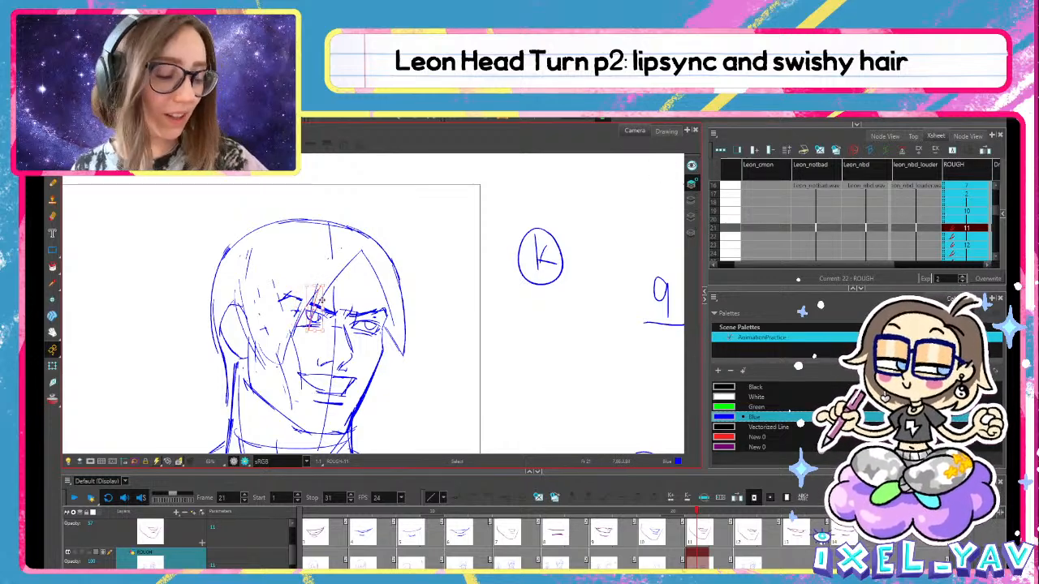
Clear the leftover short strokes of the front hair strand over the eyebrow and eye at frame 22
mouse_move(696, 515)
left_mouse_down()
mouse_move(744, 515)
mouse_move(696, 515)
mouse_move(722, 515)
left_mouse_up()
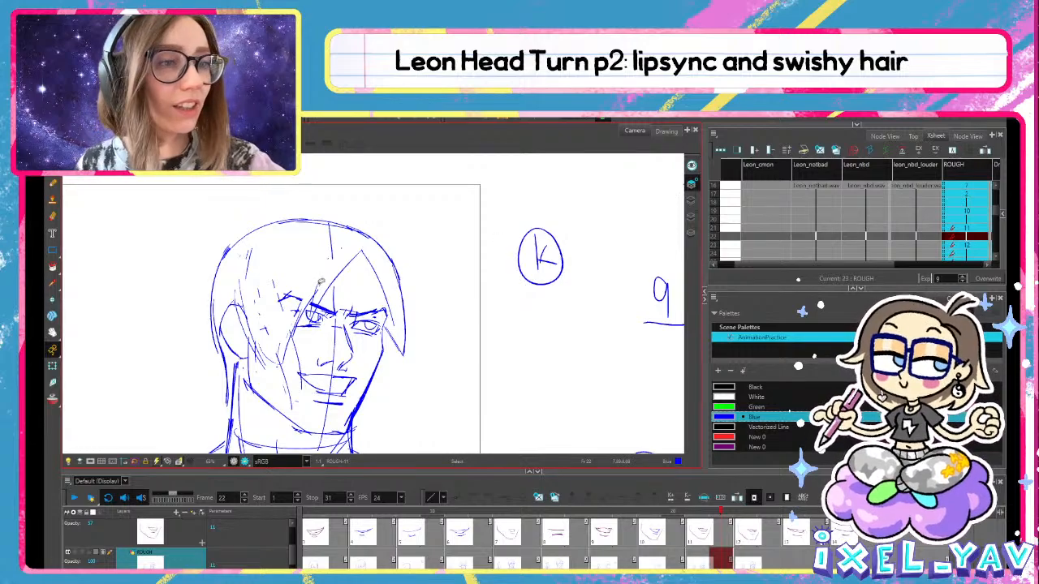
left_click_drag(705, 226, 702, 227)
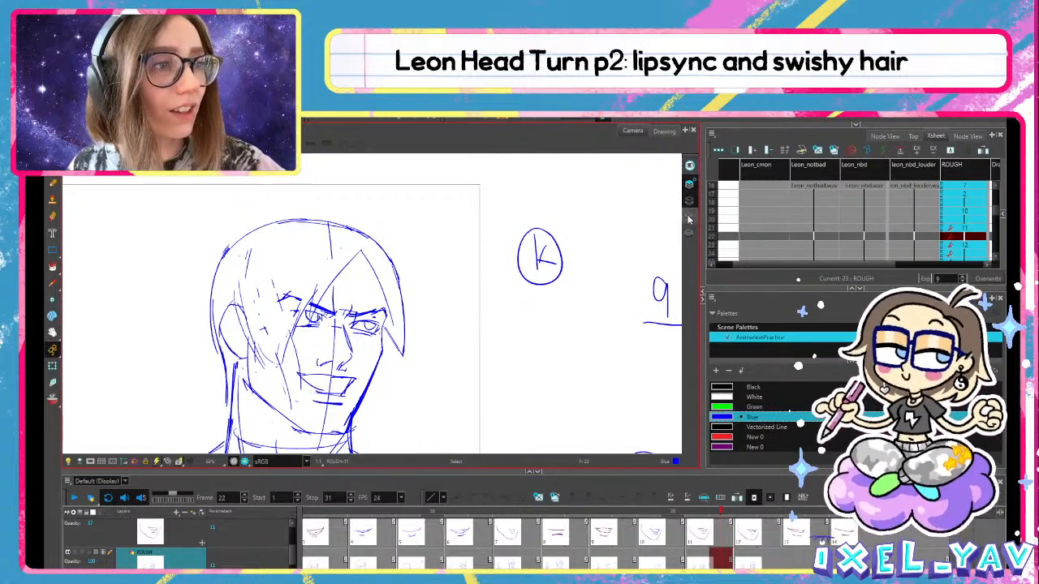
left_click(691, 201)
key("alt+b")
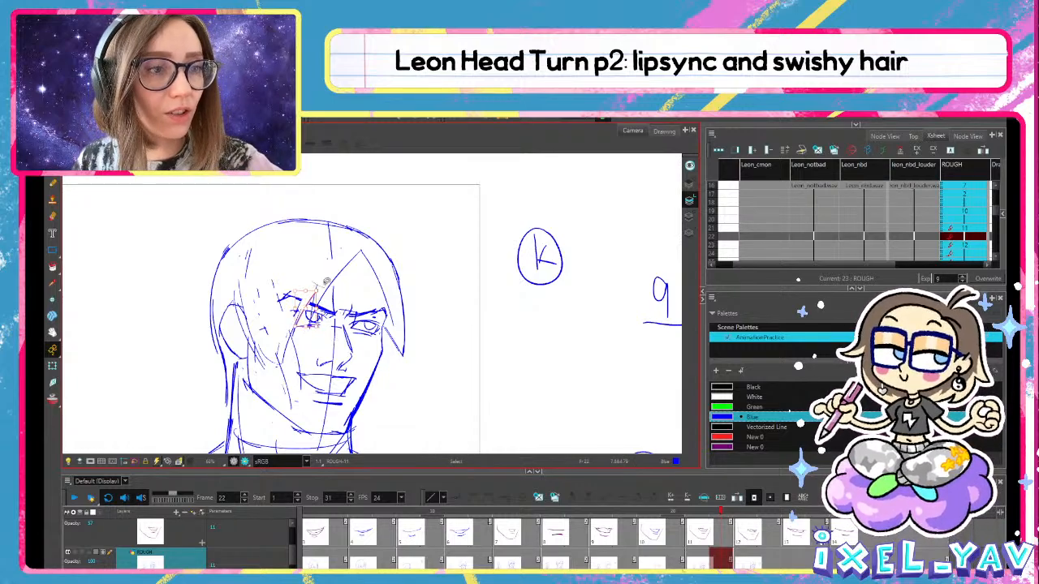
key("alt+b")
key("alt+s")
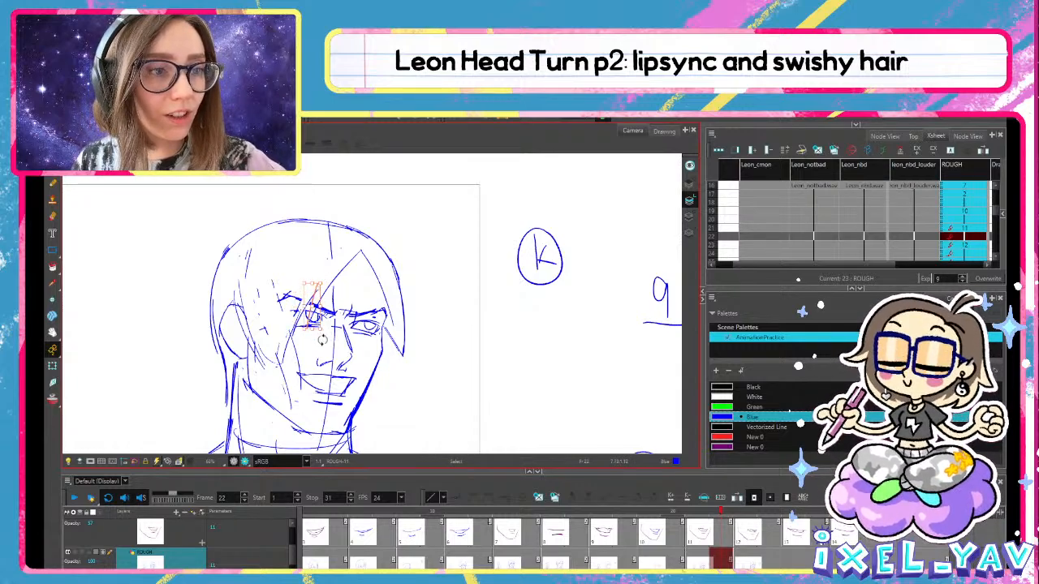
key("alt+b")
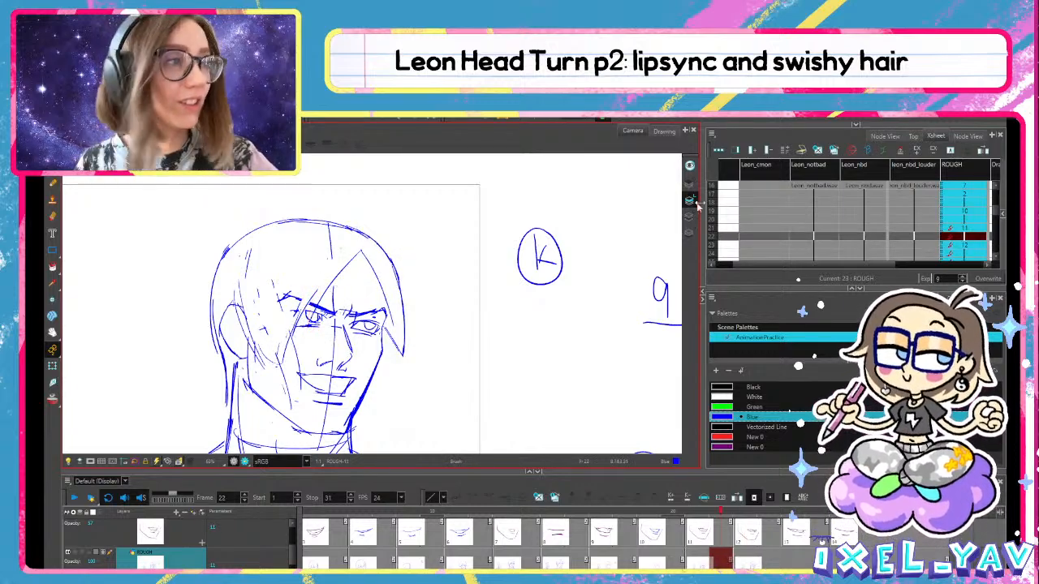
Try clearing the extra front hair strand stroke over the eye at frame 22, comparing the drawing with frames 23 and 24
key("alt+s")
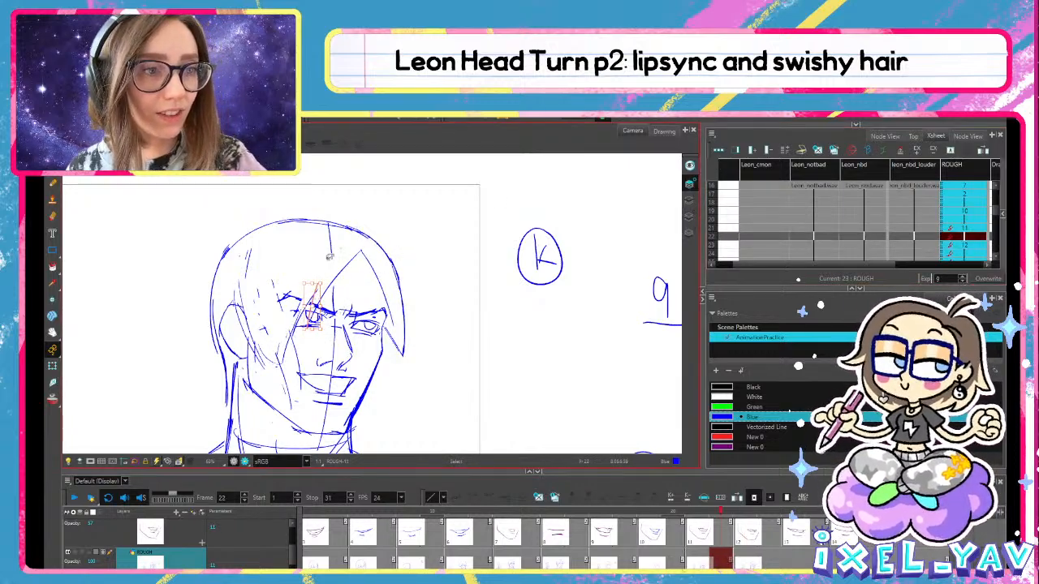
left_click(330, 294)
key("Delete")
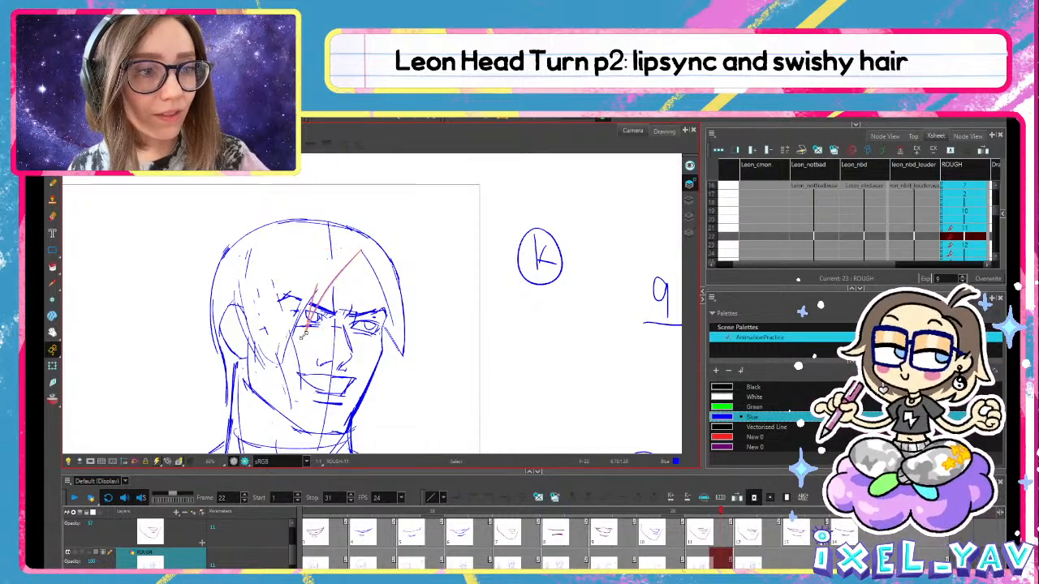
key("ctrl+z")
key("ctrl+shift+z")
key("alt+b")
key(".")
key(".")
key(".")
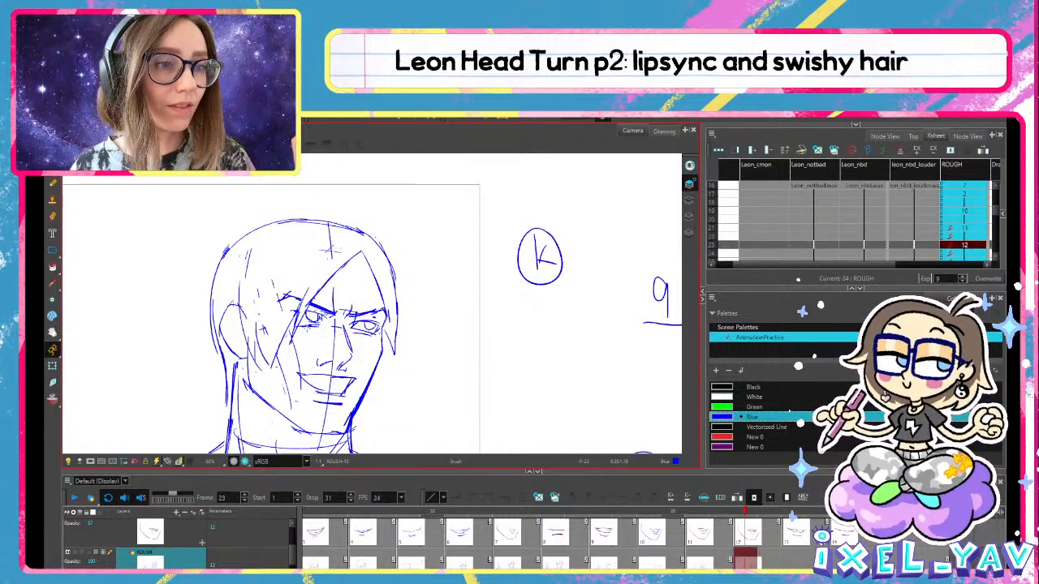
key(".")
key(".")
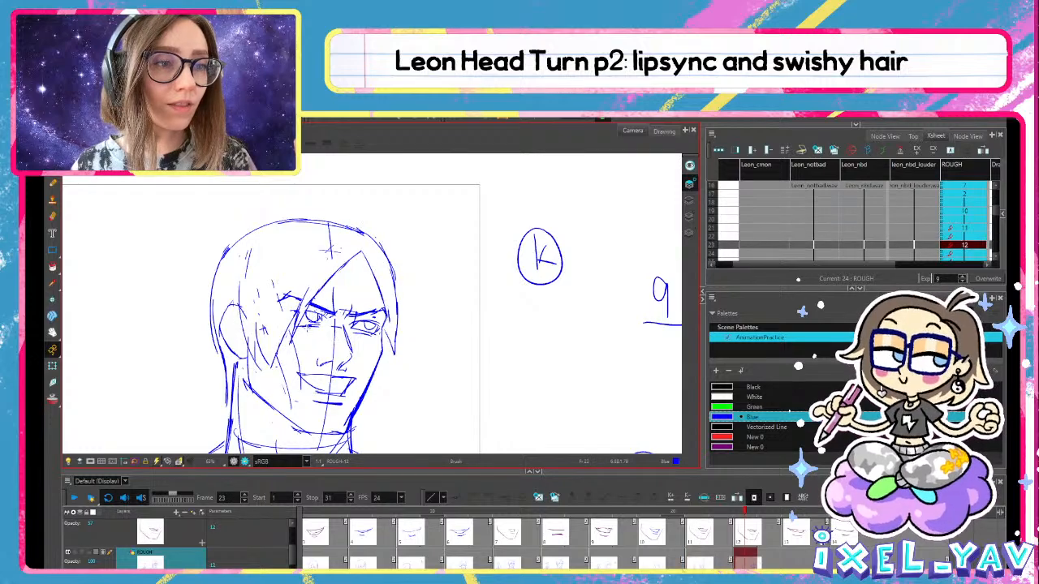
key(".")
key(".")
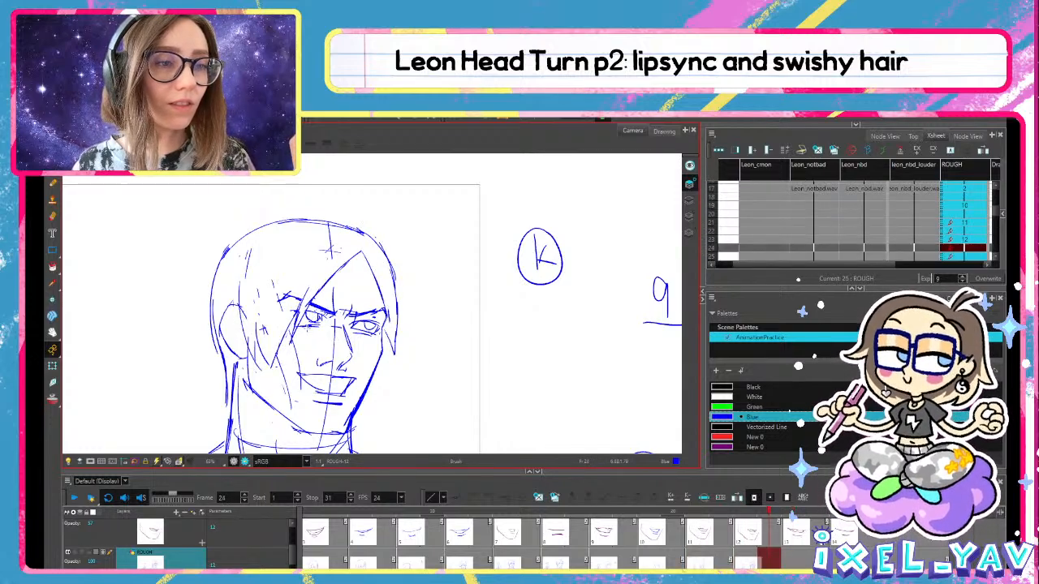
Rework the front hair strand strokes between the eyebrow and the cheek at frame 22
left_click(289, 316)
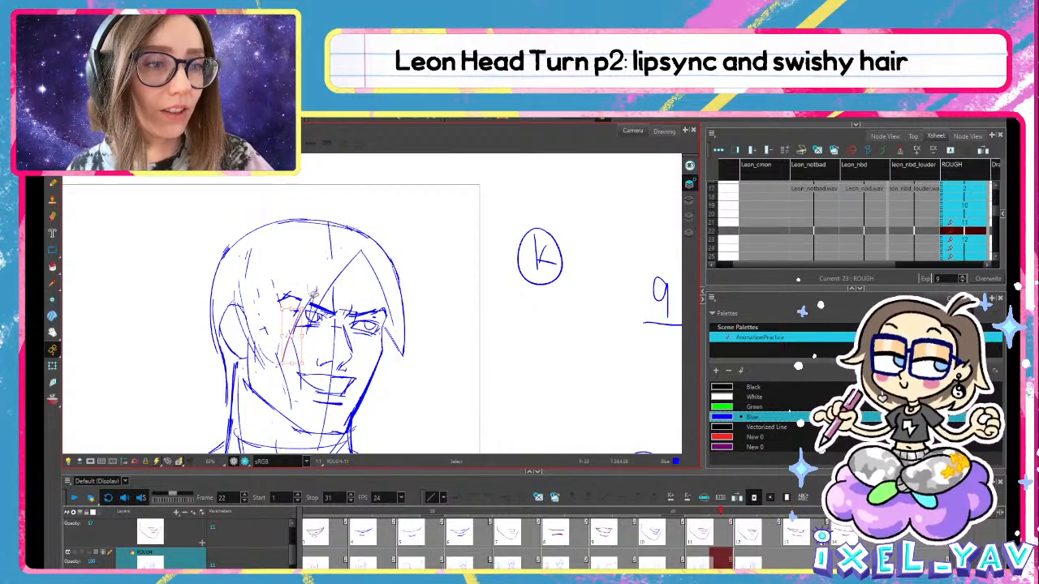
left_click(312, 290, "shift")
key("Delete")
key("alt+b")
left_click(690, 200)
key("alt+s")
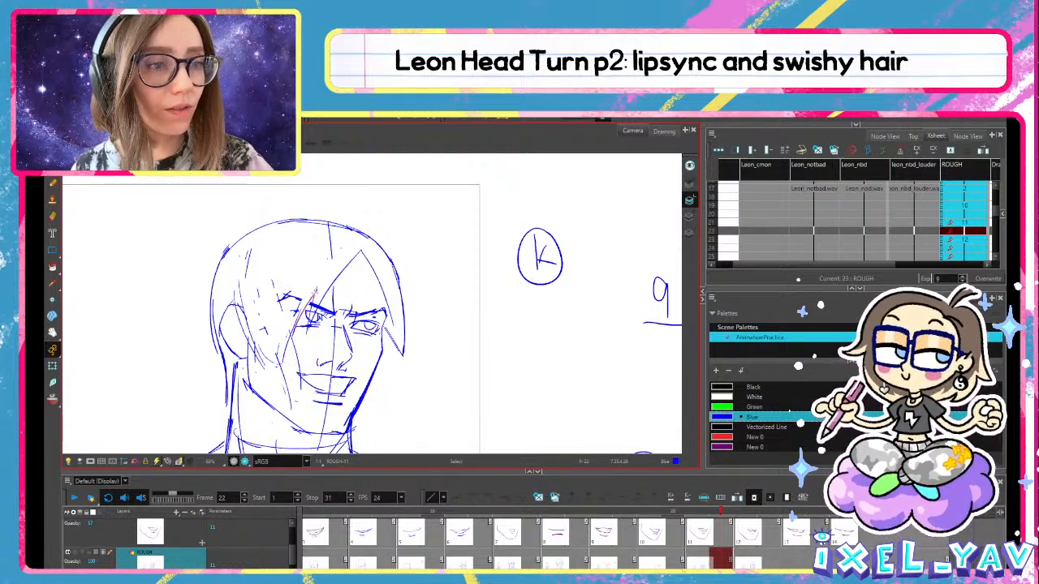
key("Delete")
key("alt+b")
left_click(690, 184)
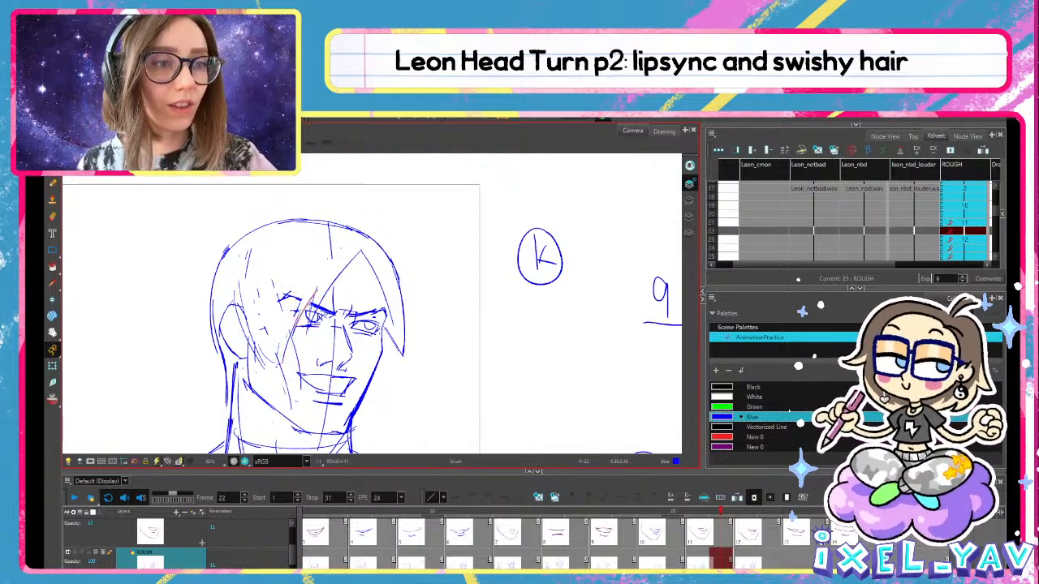
left_click(295, 328)
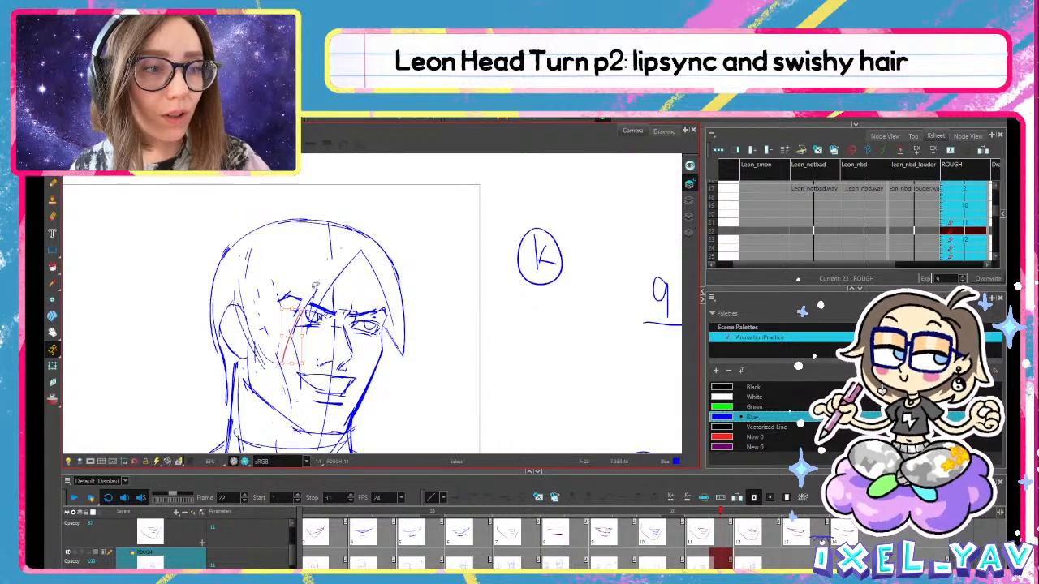
key("Delete")
key("alt+b")
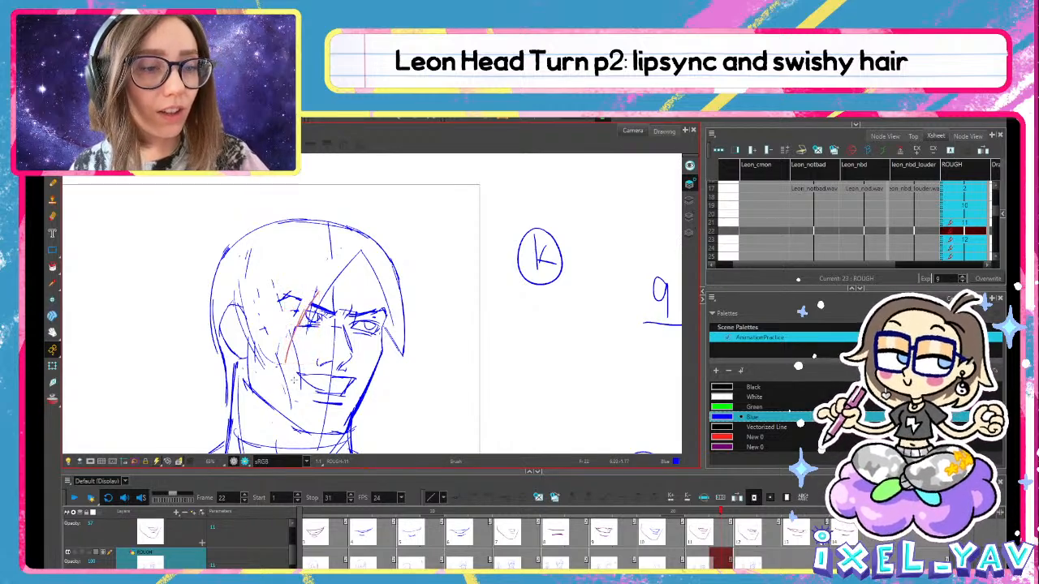
Adjust the side hair strands in front of the ear at frame 22
key("alt+s")
left_click(272, 350)
left_click(244, 327, "shift")
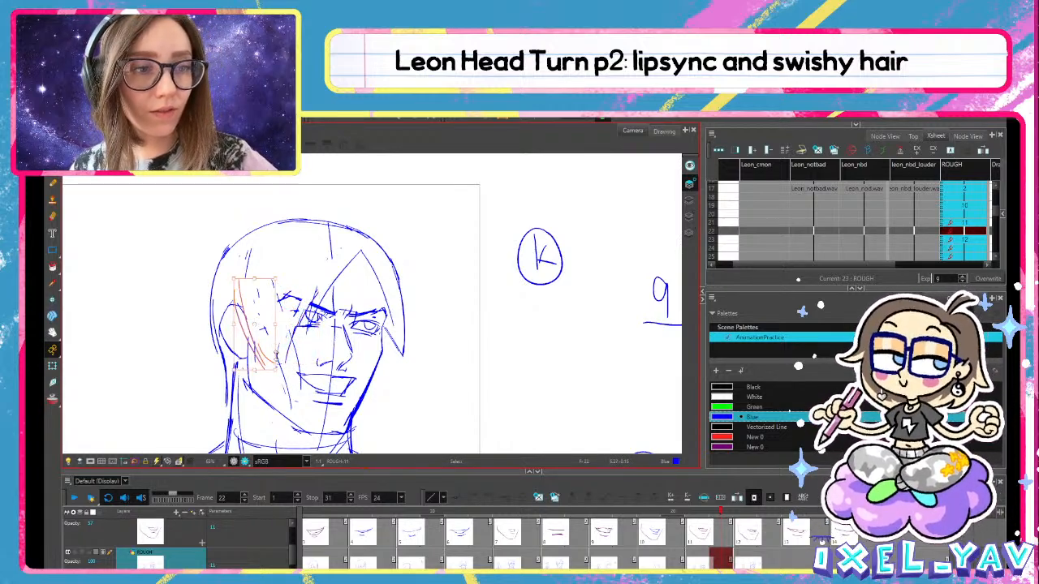
left_click_drag(276, 375, 281, 380)
key("alt+b")
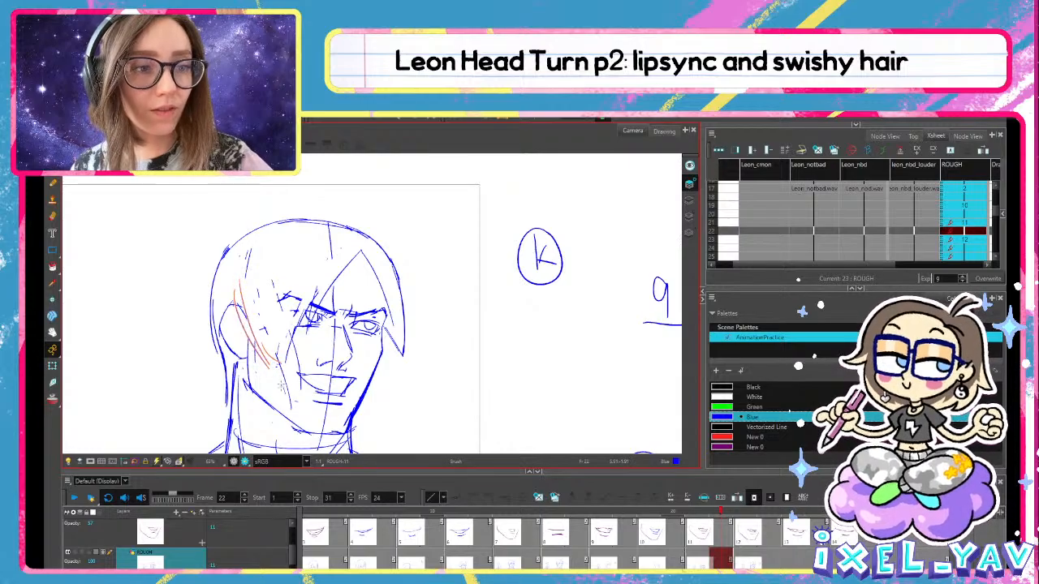
Play back the head turn and flip between frames 21 and 24 to check the hair motion
left_click(91, 497)
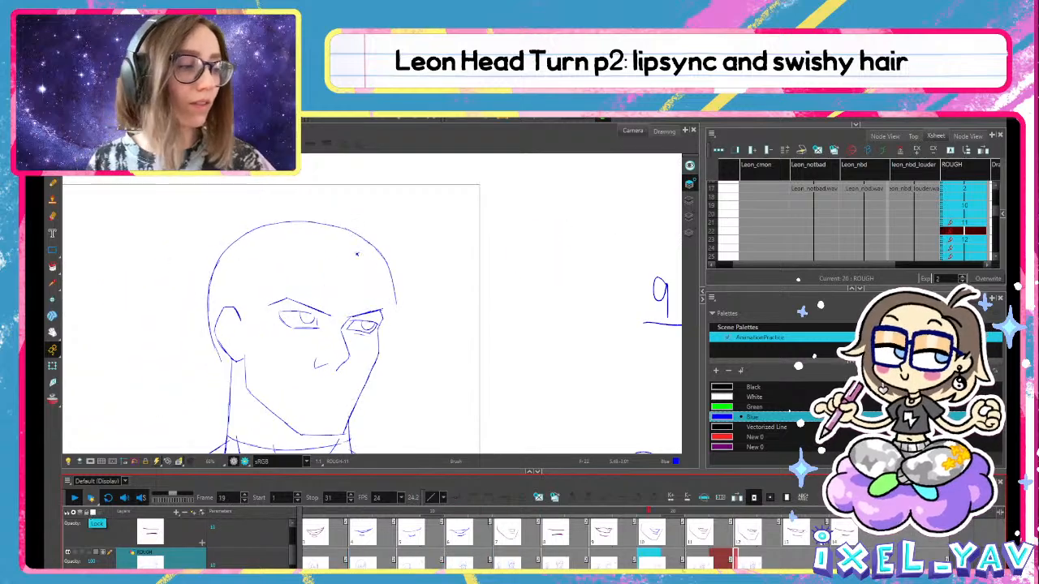
key("shift+Return")
key("comma")
key("period")
key("period")
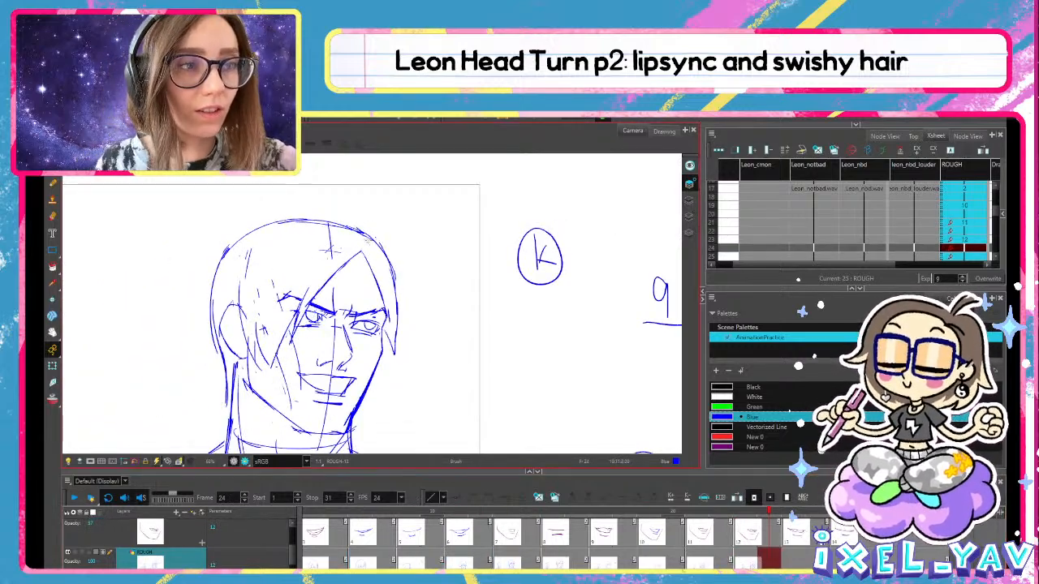
key("comma")
key("comma")
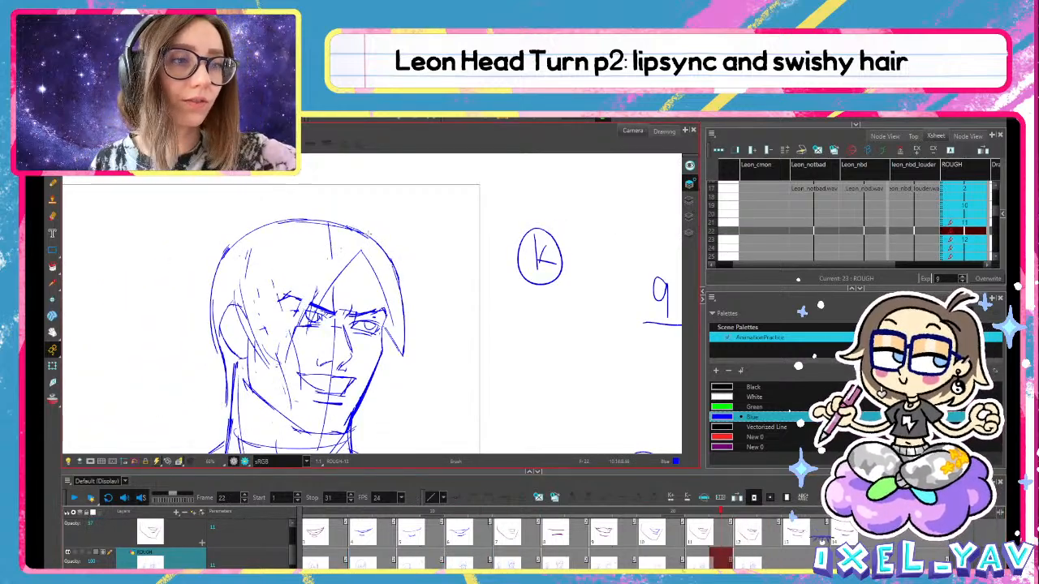
key("comma")
key("period")
key("period")
key("comma")
key("period")
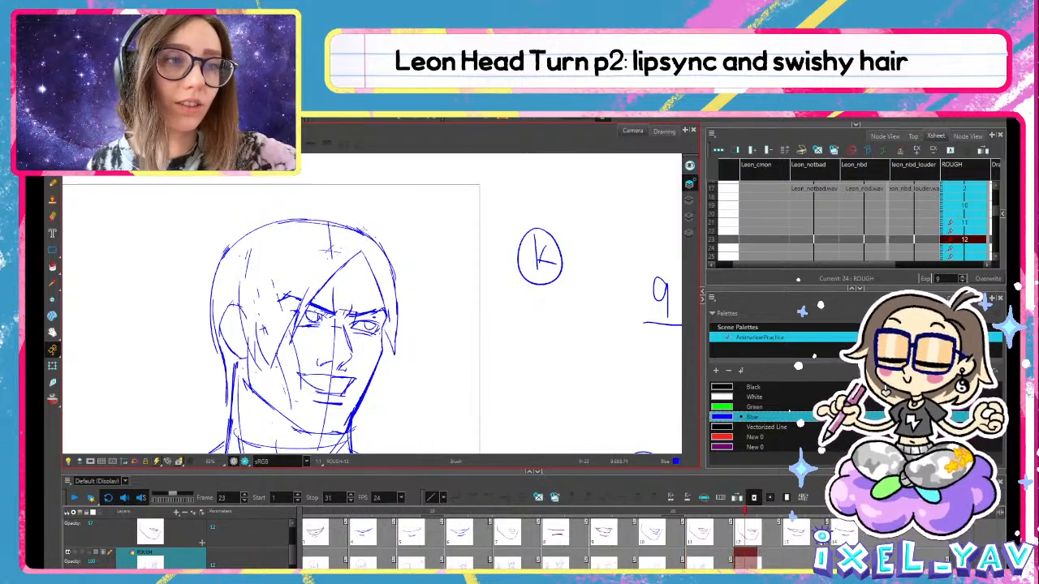
Return to the bald head drawing at frame 19 on the line art layer and turn on onion skin
key("alt+e")
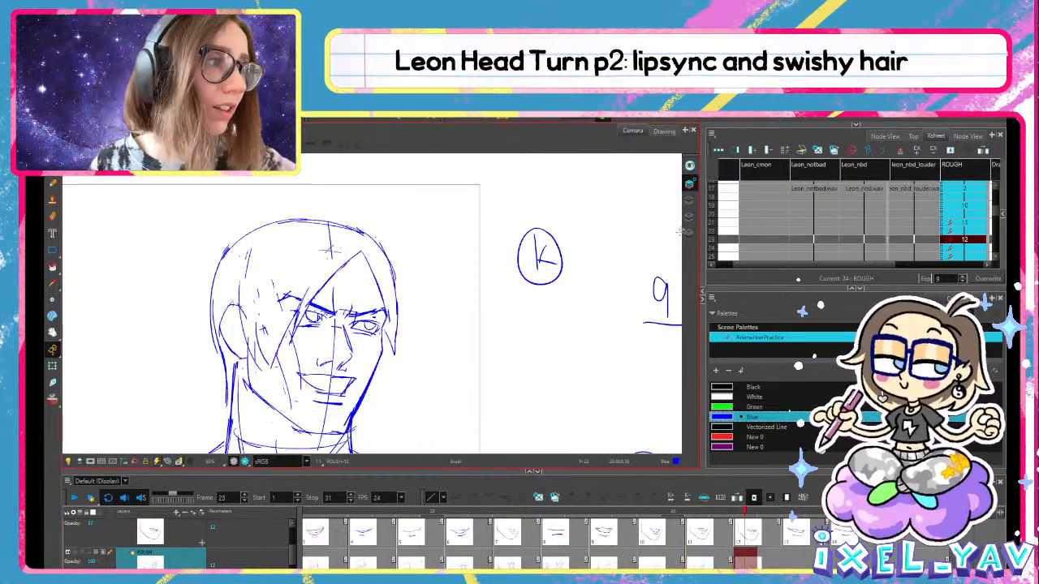
left_click(689, 200)
key("alt+b")
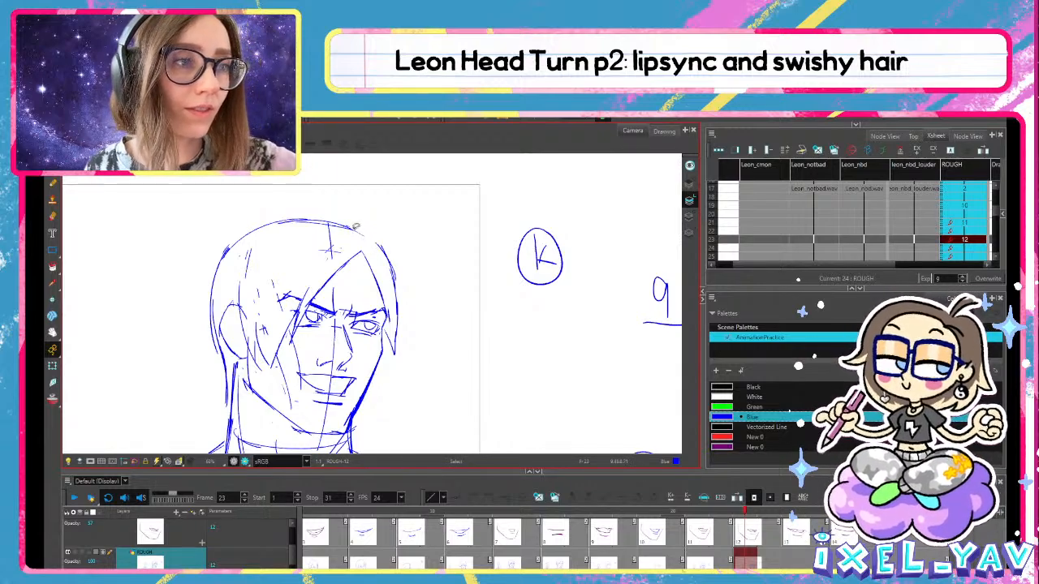
key("comma")
key("comma")
key("comma")
key("comma")
key("comma")
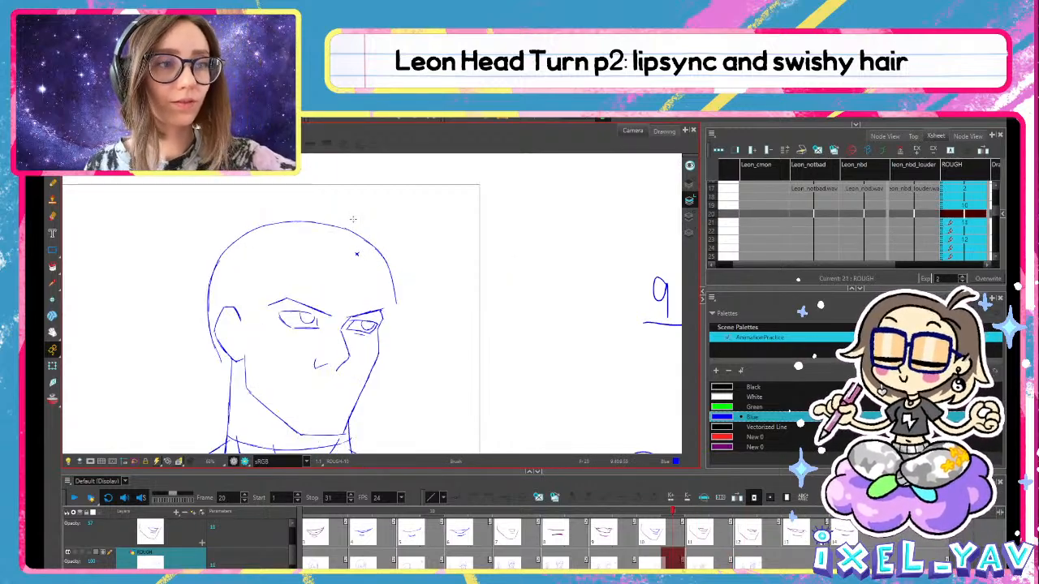
key("period")
key("comma")
key("period")
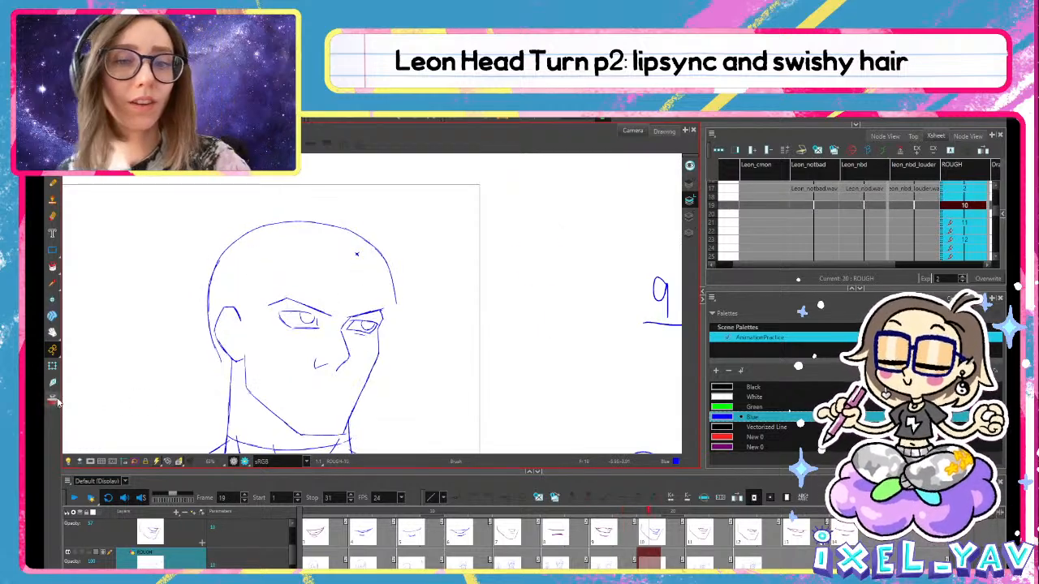
key("alt+o")
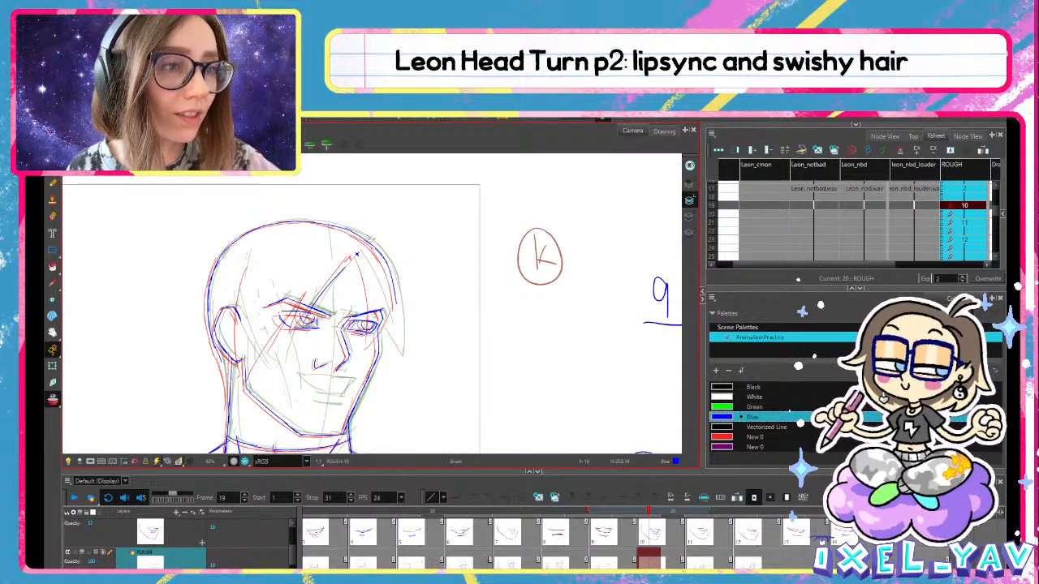
Draw the diagonal front hair strand from the parting down to the near eyebrow at frame 19, redoing the stroke until it fits
key("ctrl+z")
left_click_drag(357, 253, 312, 296)
key("ctrl+z")
left_click_drag(358, 251, 312, 296)
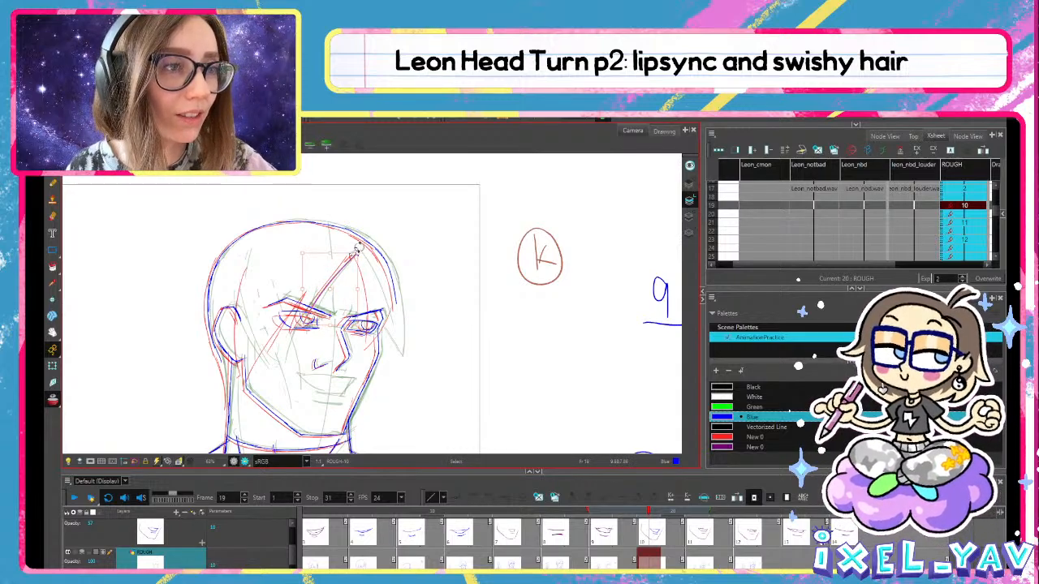
key("ctrl+z")
left_click_drag(359, 250, 307, 308)
key("ctrl+z")
left_click_drag(359, 247, 305, 310)
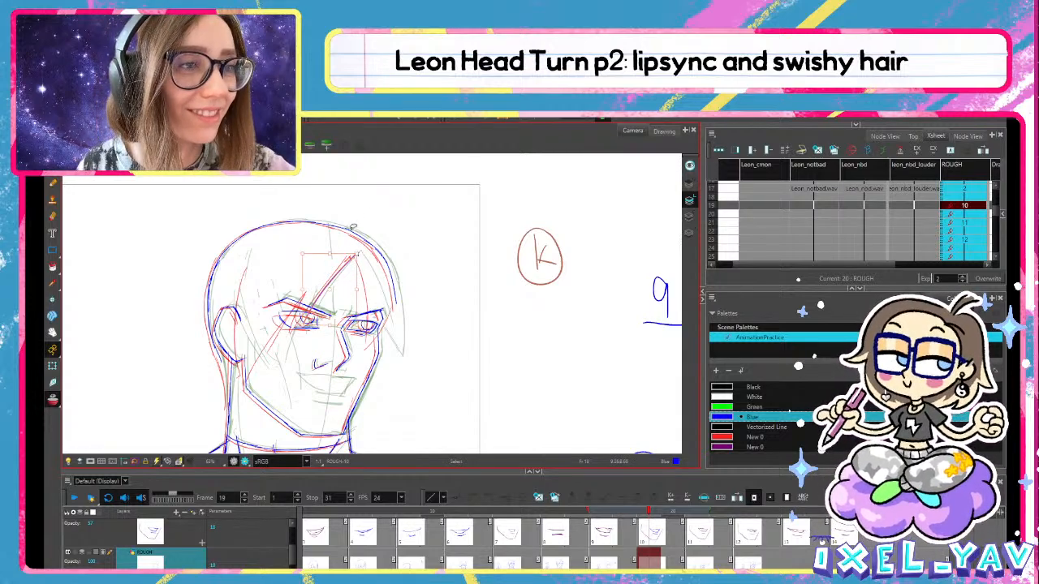
Draw the far-side hair stroke from the parting past the eye and the side strands by the cheek and ear at frame 19
key("ctrl+z")
left_click_drag(358, 251, 379, 341)
key("ctrl+z")
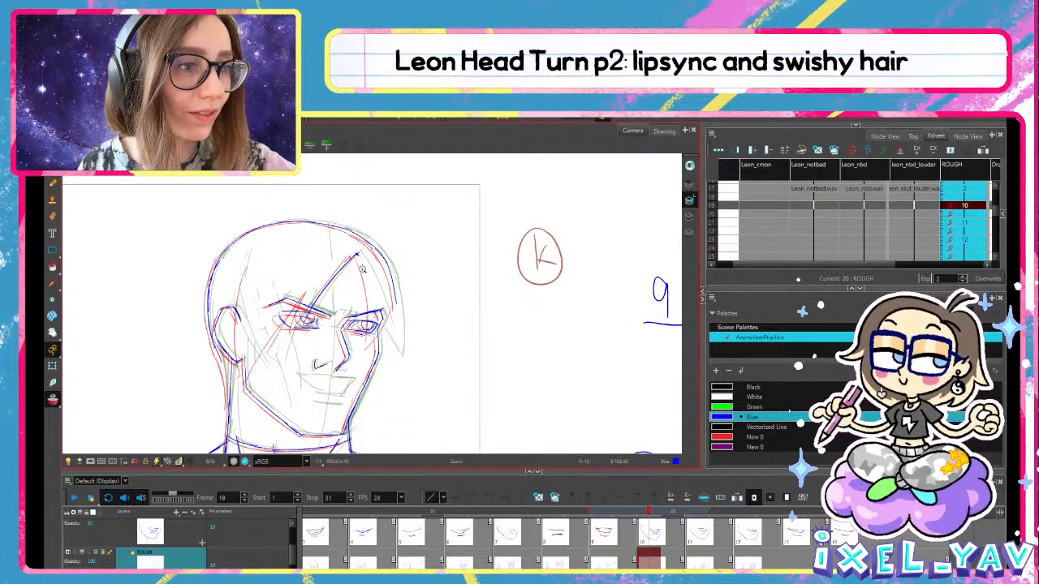
left_click_drag(357, 251, 375, 329)
key("ctrl+z")
left_click_drag(357, 251, 371, 340)
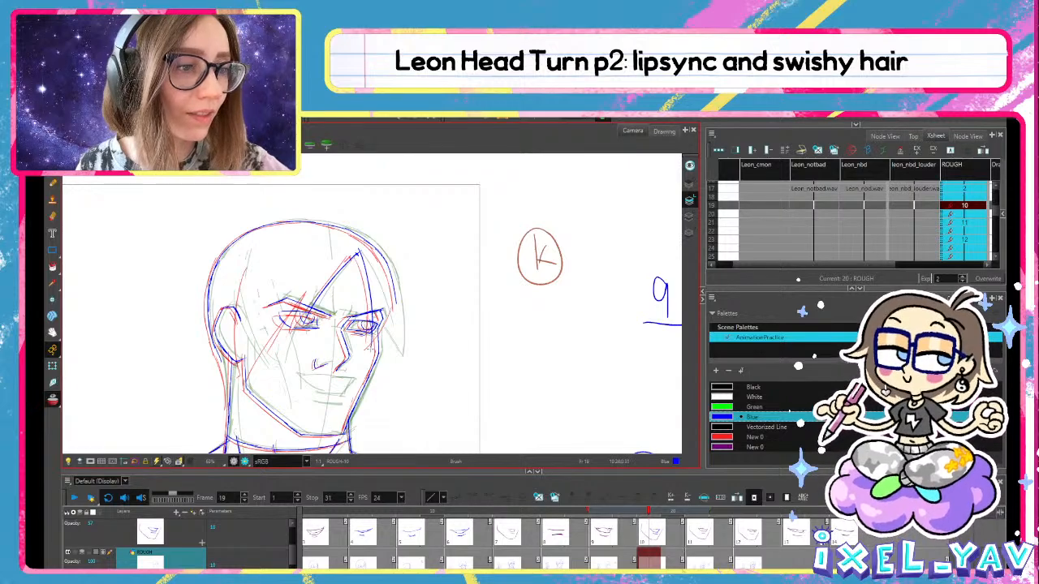
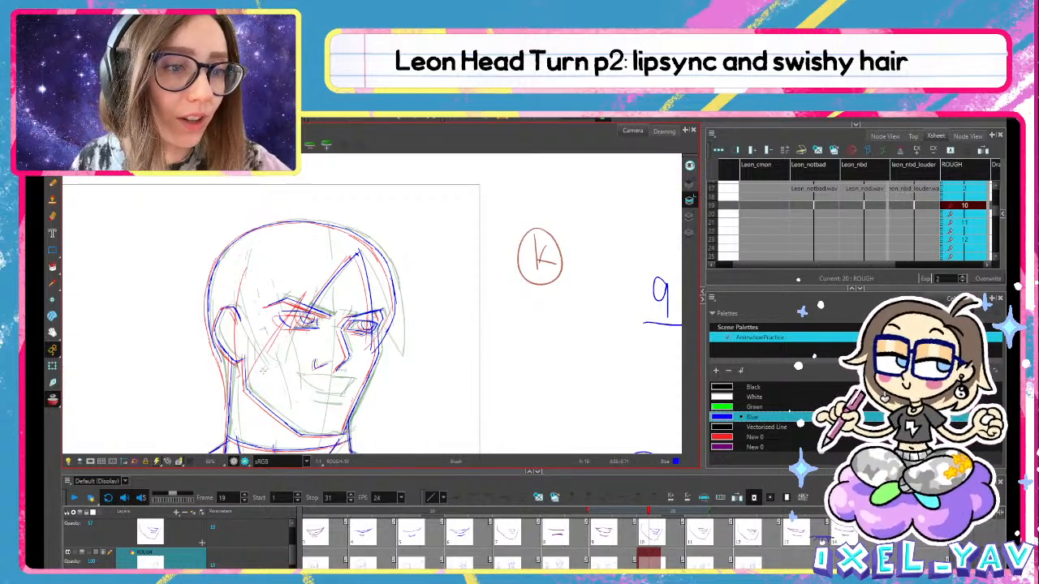
left_click_drag(262, 372, 281, 335)
left_click_drag(238, 269, 242, 358)
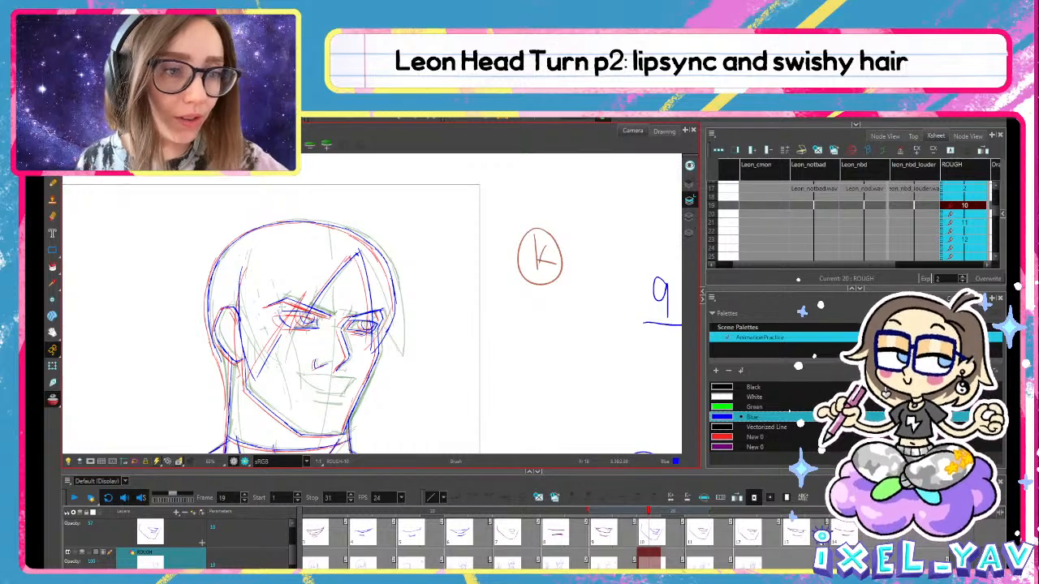
left_click_drag(289, 308, 282, 342)
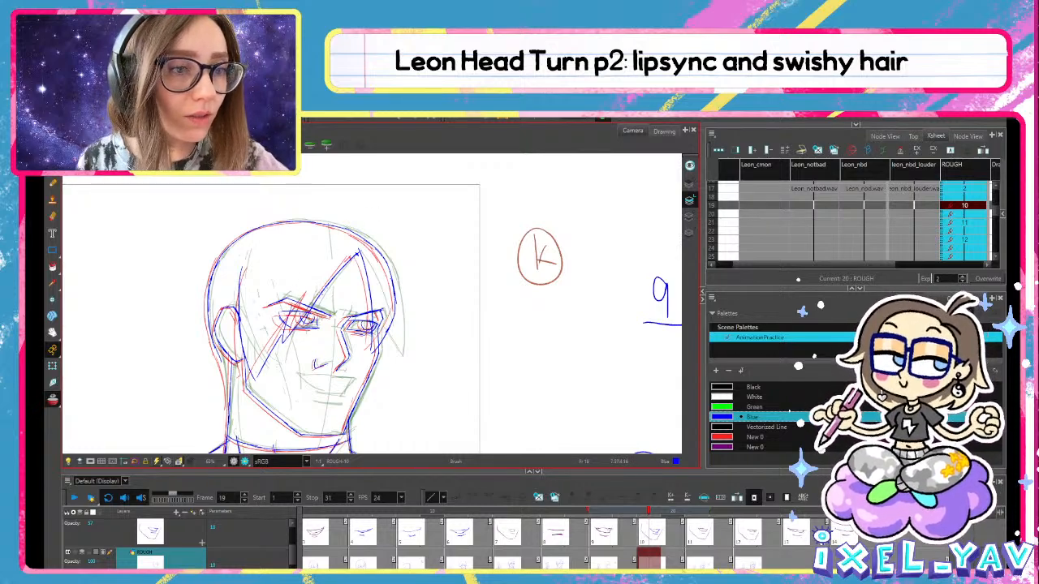
key("ctrl+z")
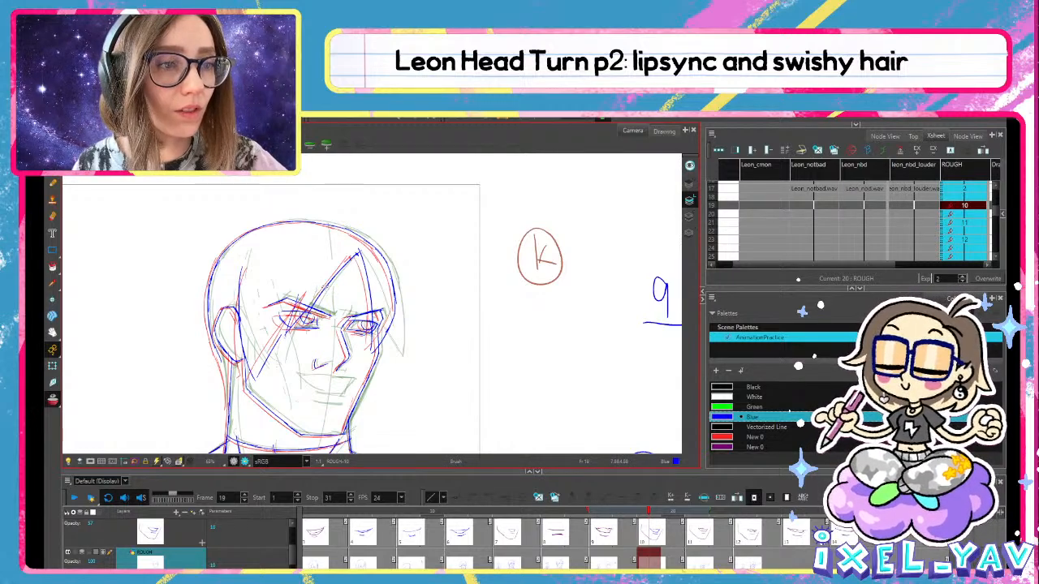
key("e")
key("ctrl+z")
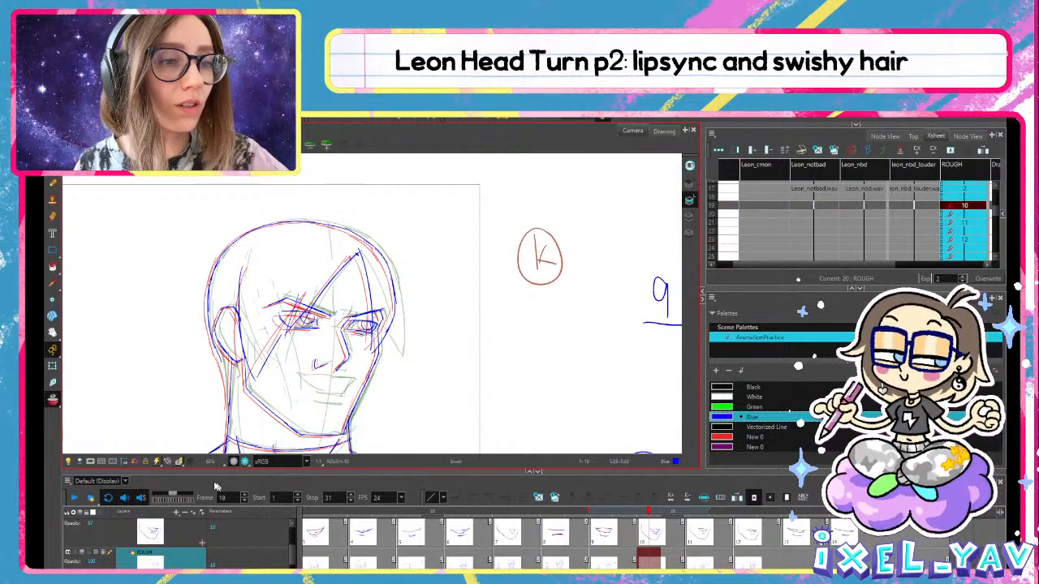
Play back the head turn with the whole figure in view, turn off onion skin, and check the hair at frames 16 and 17
left_click(75, 497)
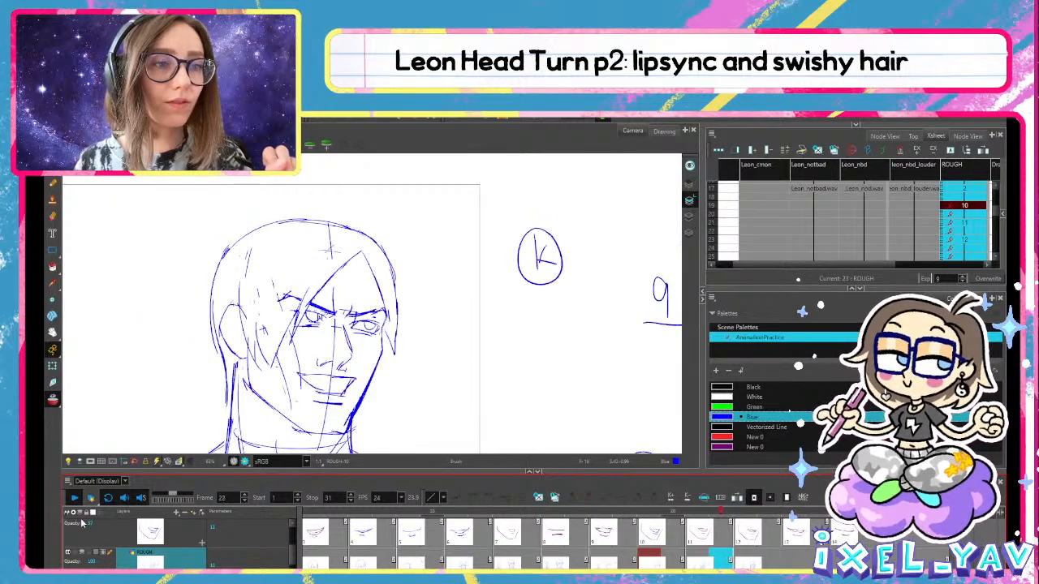
scroll(466, 398, "down", 3)
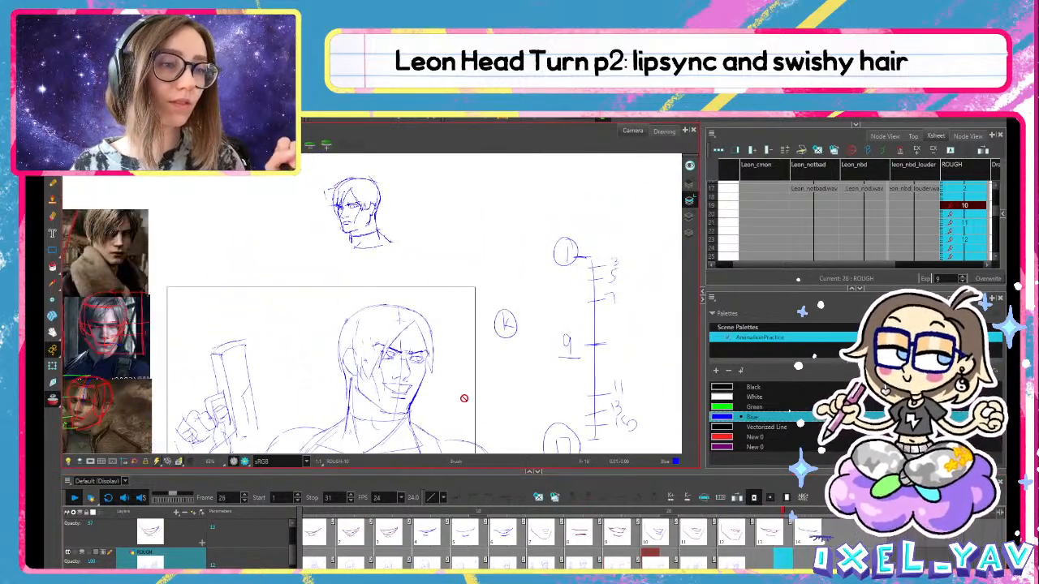
left_click_drag(551, 512, 589, 527)
left_click(52, 399)
key("alt+s")
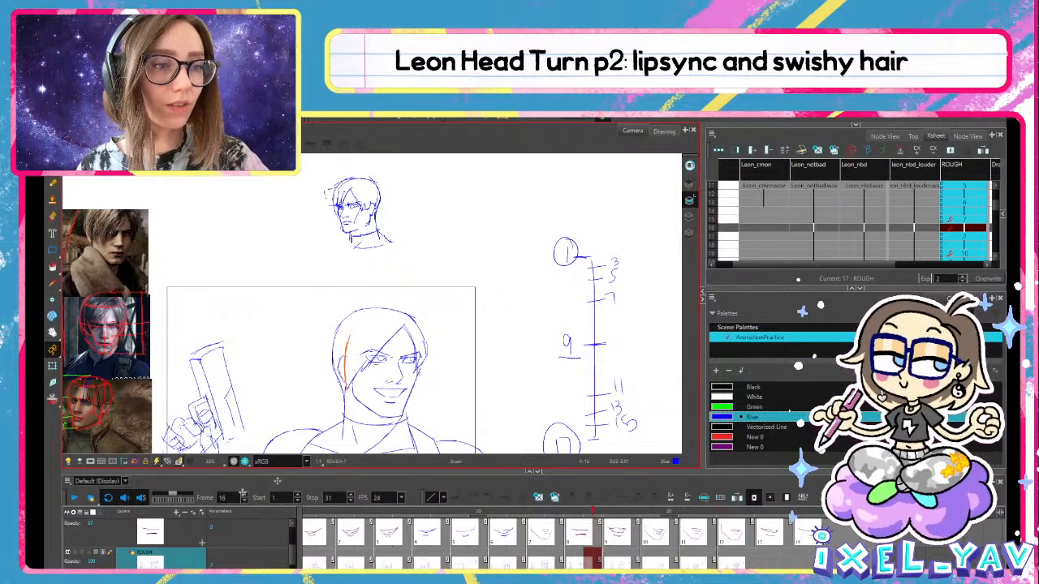
left_click(77, 497)
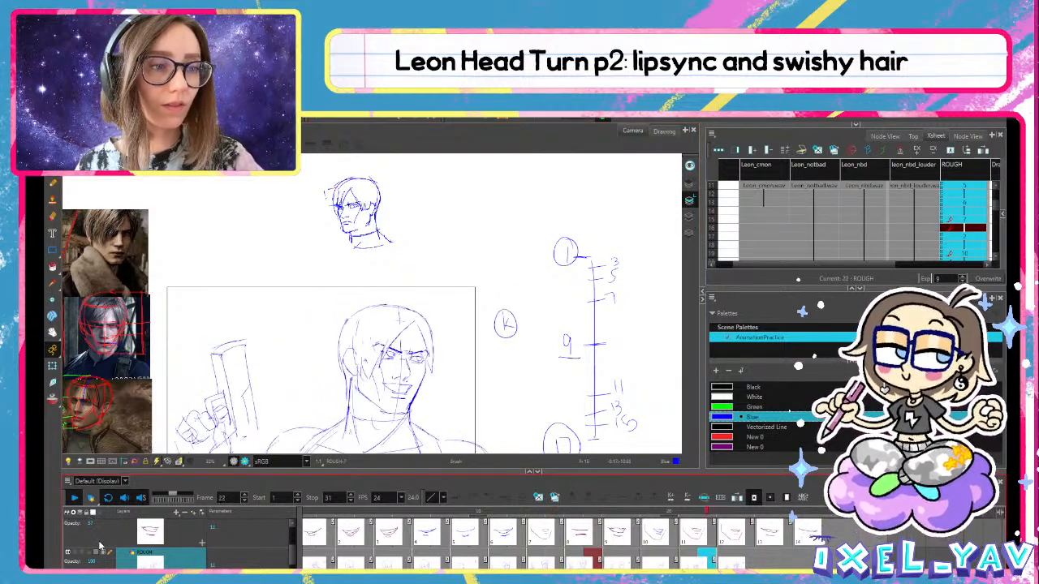
left_click_drag(537, 515, 618, 527)
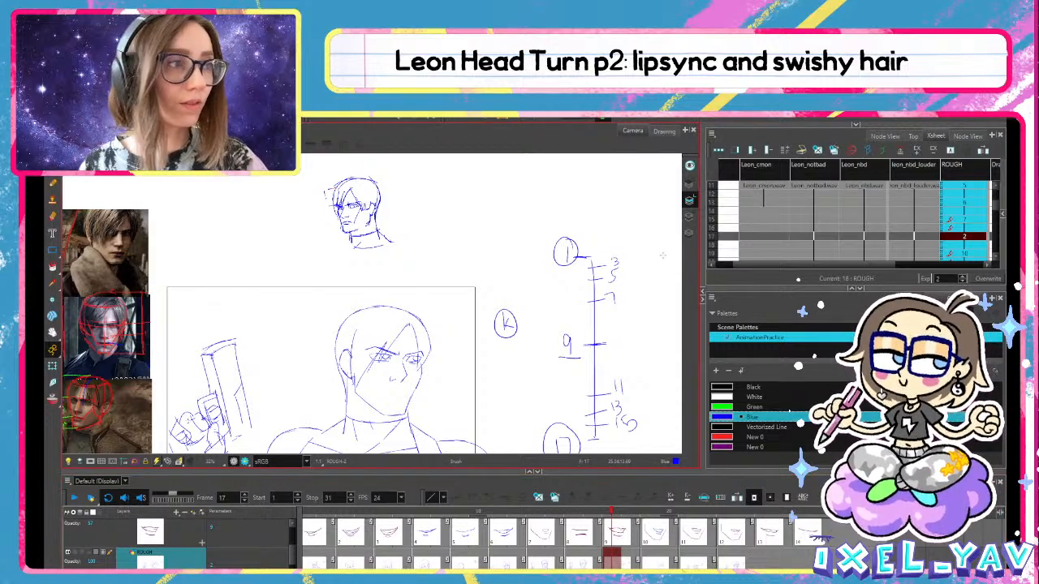
Save the scene, switch to the overlay art layer and select the side hair stroke near the ear at frame 17
key("ctrl+s")
left_click(689, 183)
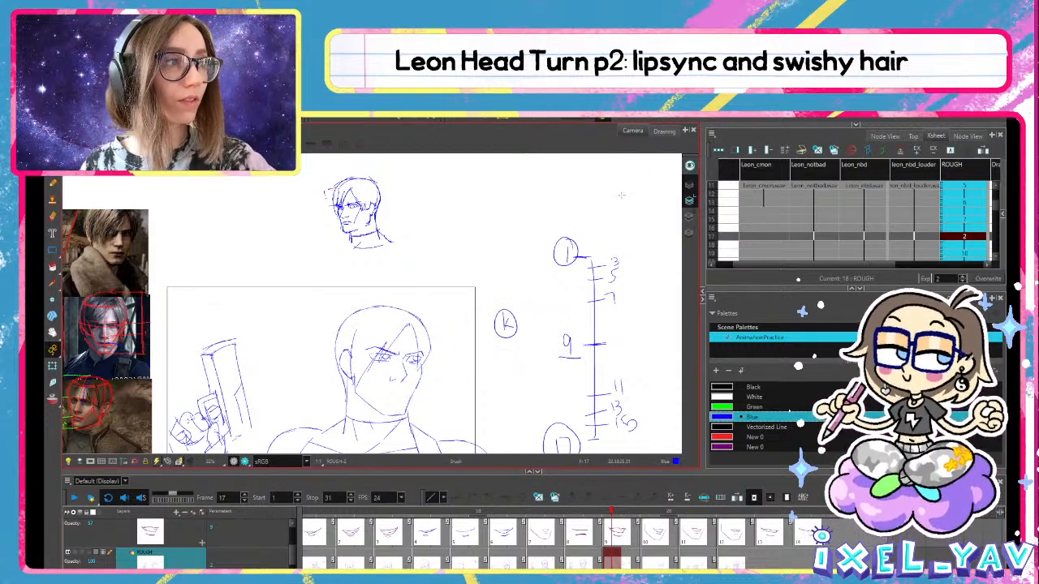
key("alt+s")
left_click(355, 345)
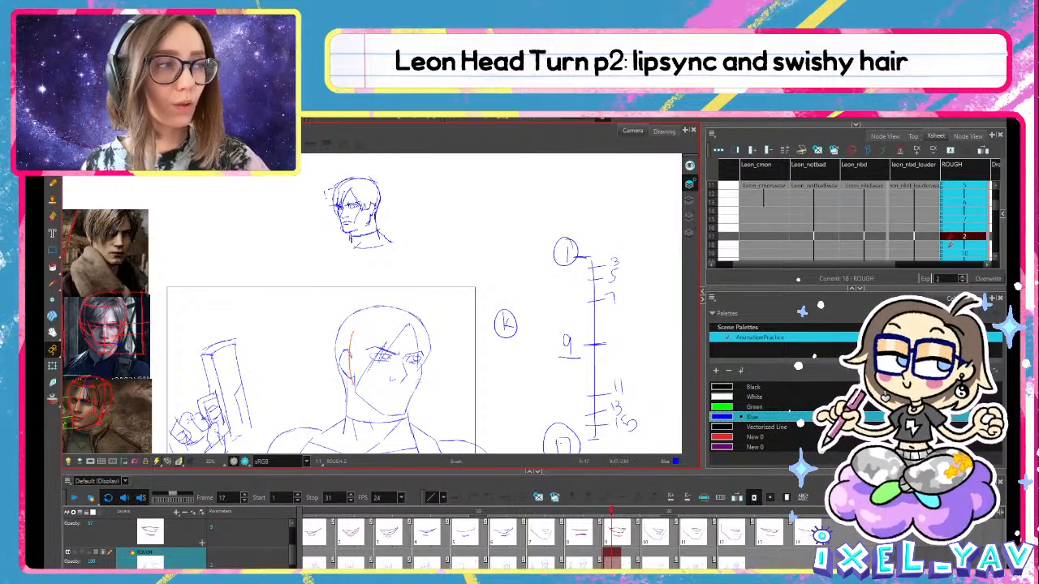
Go to frame 21, select the hair strokes beside the ear on the overlay art layer and delete them
mouse_move(617, 513)
left_mouse_down()
mouse_move(590, 517)
mouse_move(684, 529)
left_mouse_up()
key("alt+s")
left_click(359, 361)
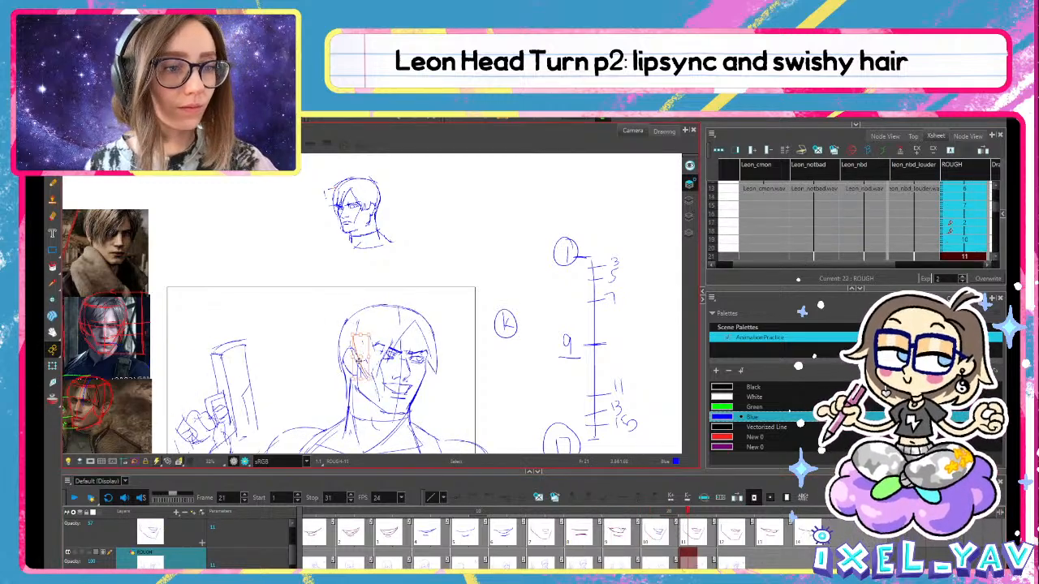
left_click(385, 304)
key("Delete")
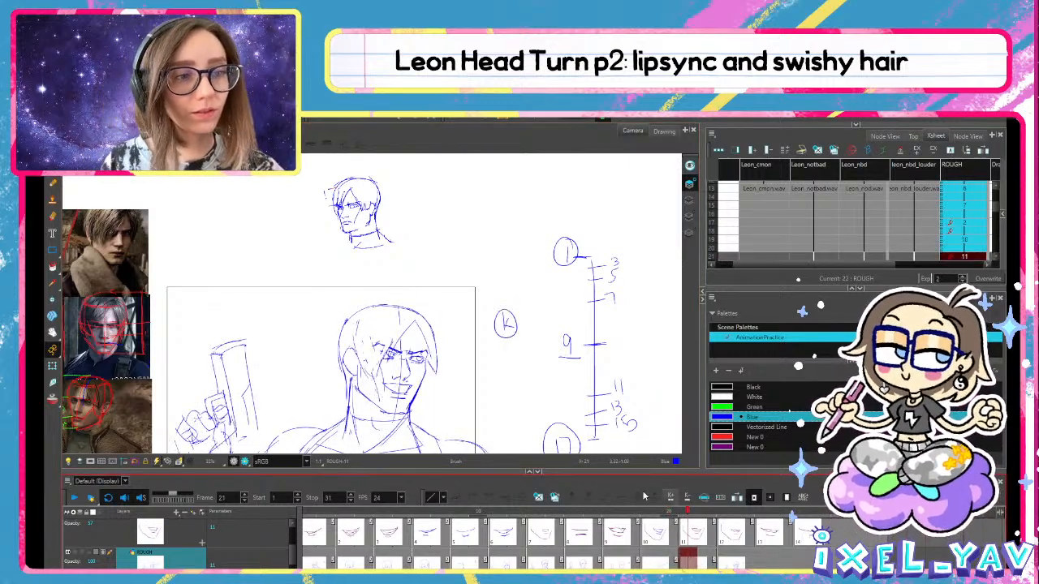
key("alt+e")
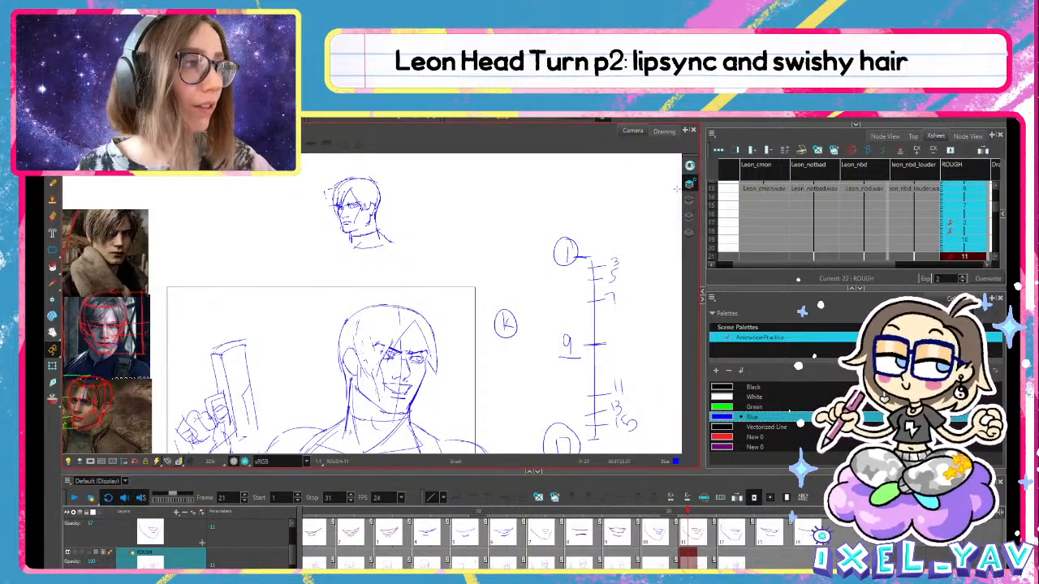
left_click(689, 200)
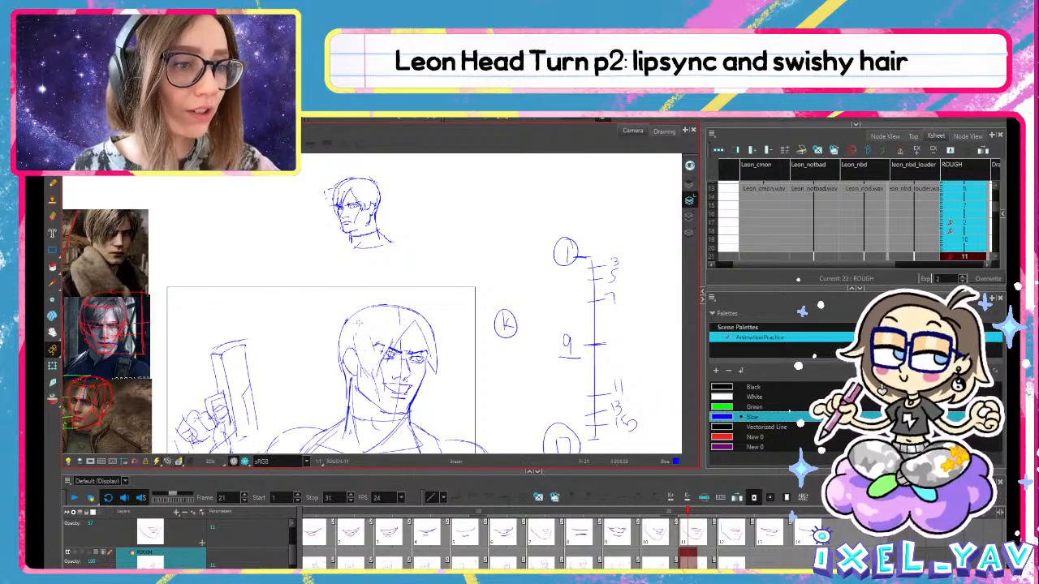
key("alt+b")
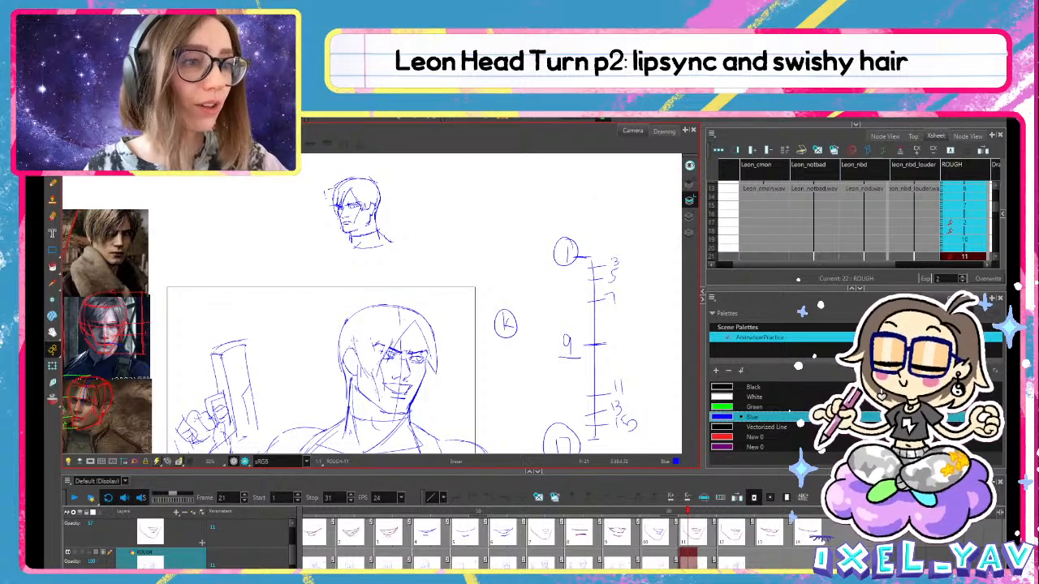
key("alt+s")
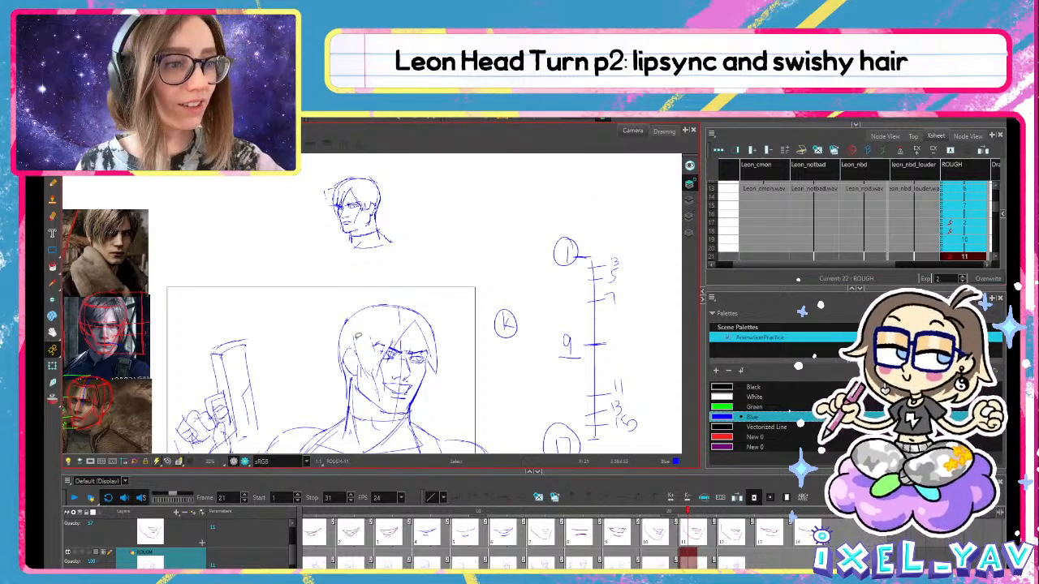
Flip back and forth through frames 20 to 22 to compare the hair beside the face and ear
key("comma")
key("period")
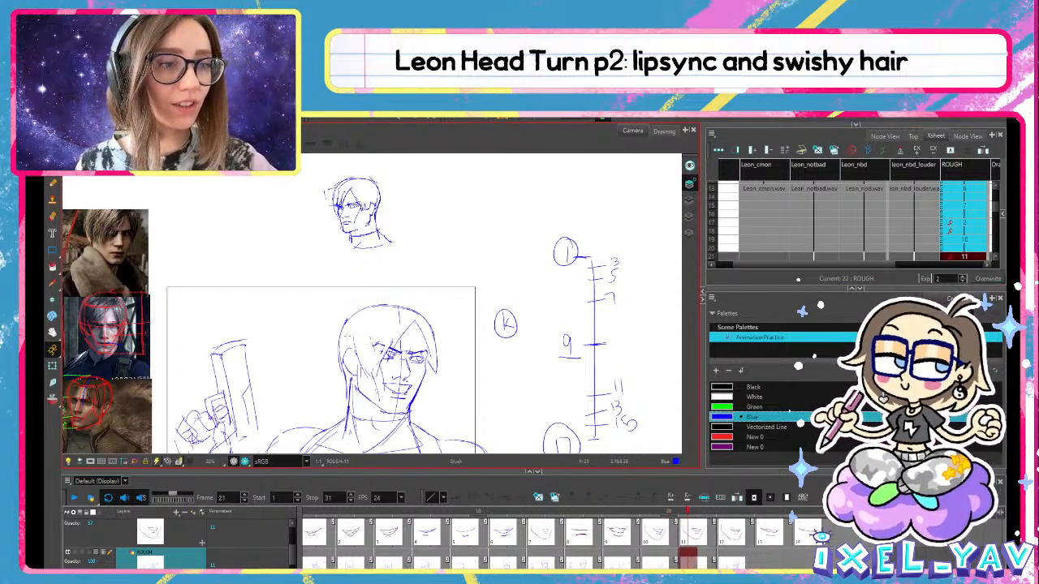
key("comma")
key("period")
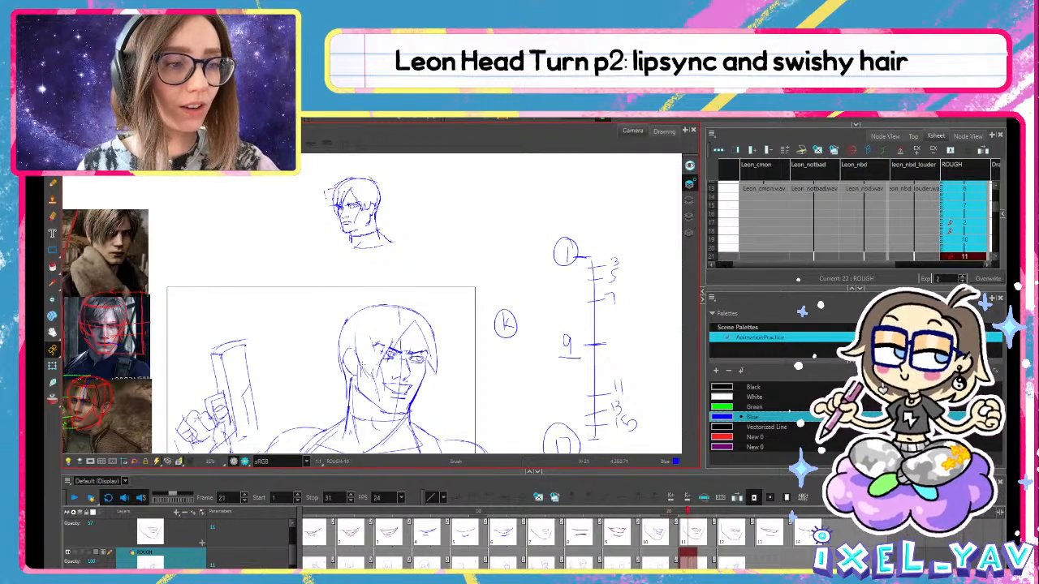
key("comma")
key("period")
key("comma")
key("period")
key("period")
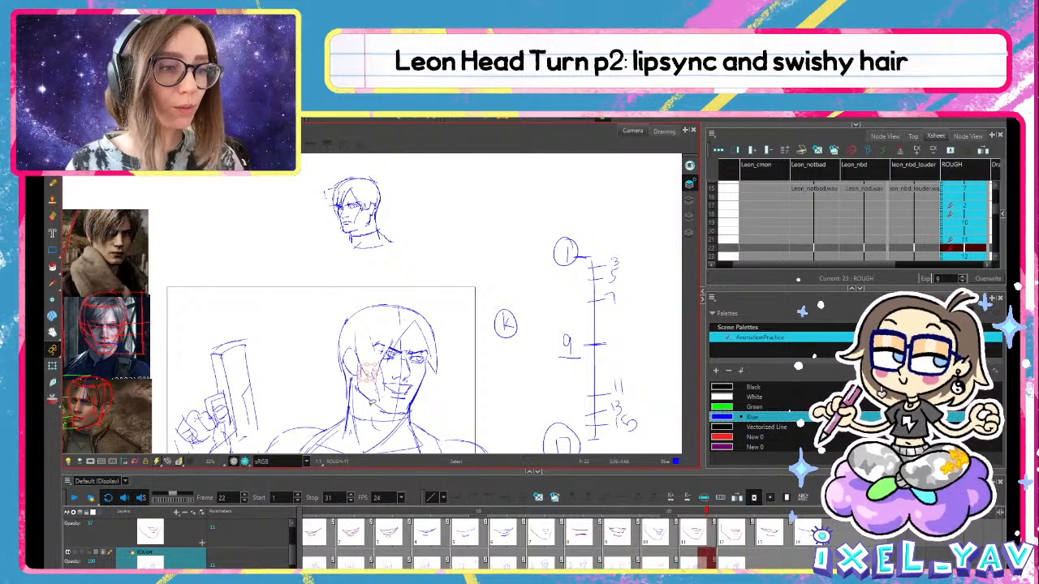
key("comma")
key("period")
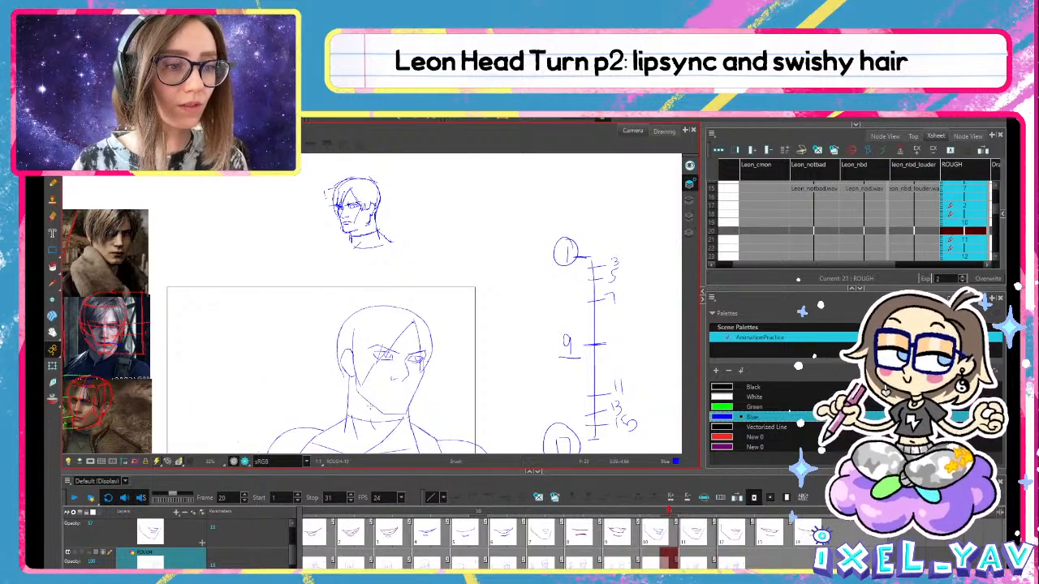
Flip back and forth through drawings 10, 11 and 12 of the ROUGH layer to compare the head poses
key("comma")
key("period")
key("comma")
key("period")
key("period")
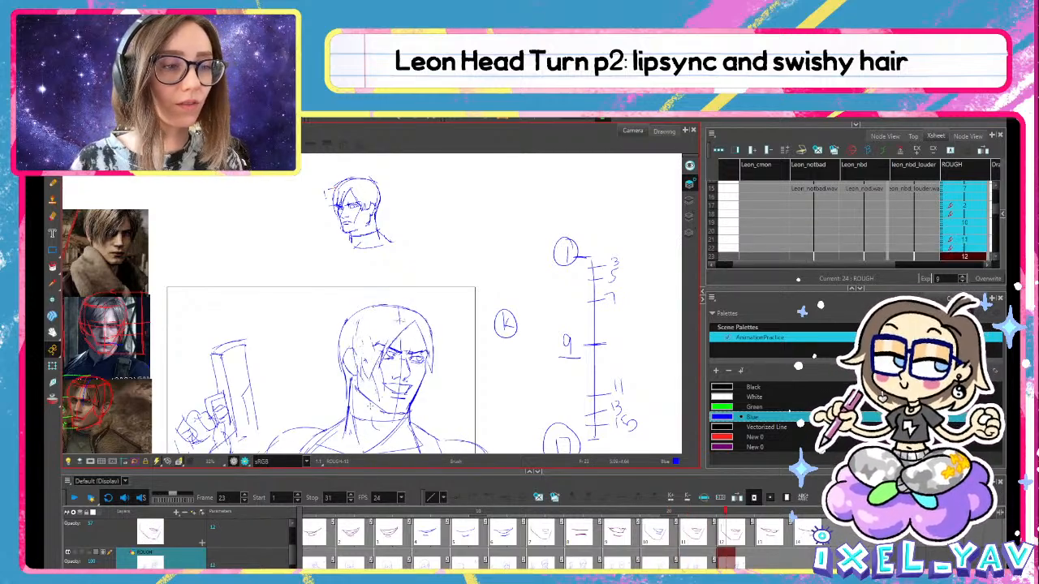
key("comma")
key("comma")
key("comma")
key("comma")
key("comma")
key("period")
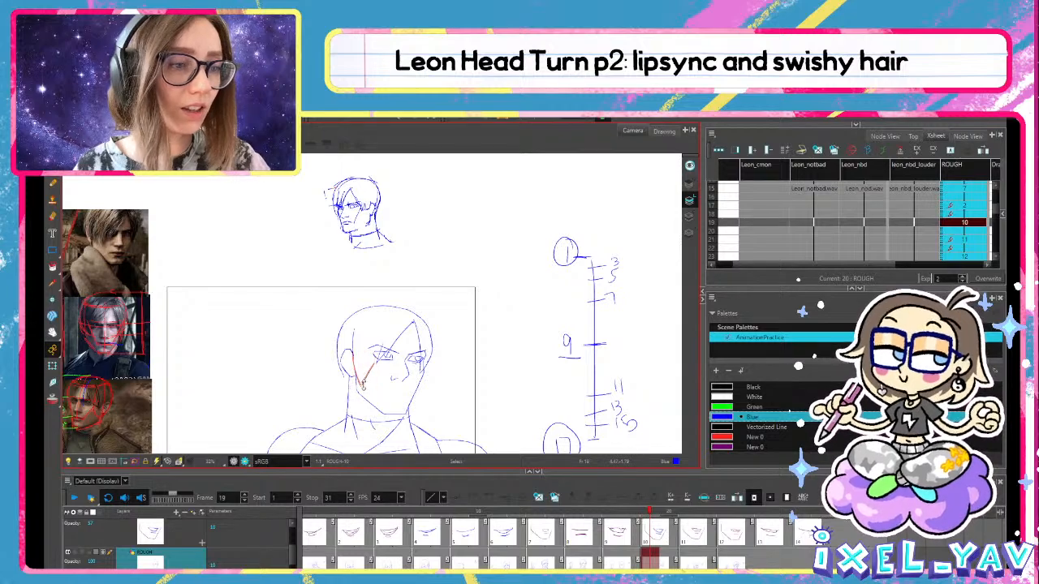
key("comma")
key("period")
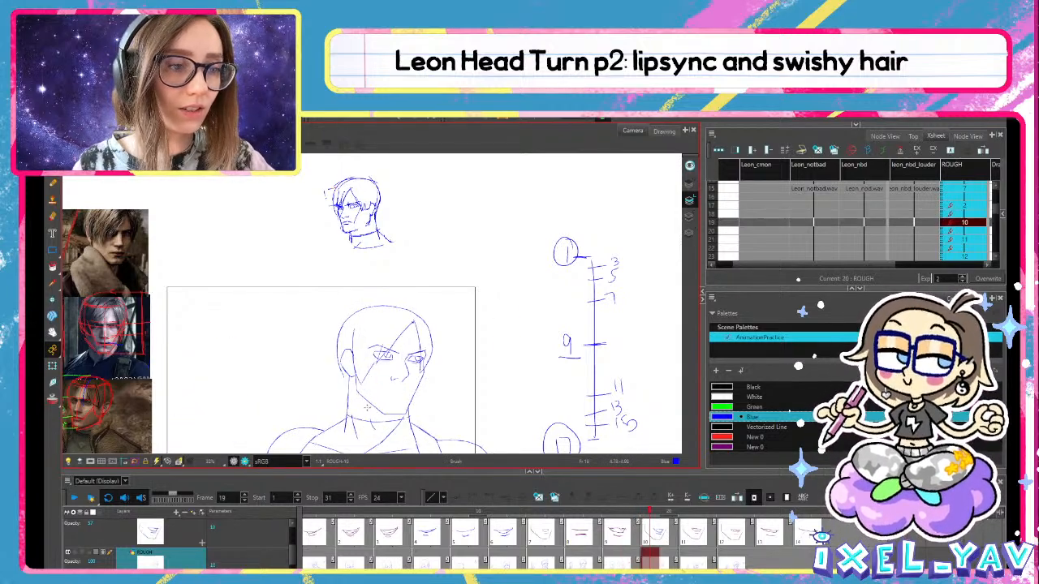
key("period")
key("period")
key("comma")
key("period")
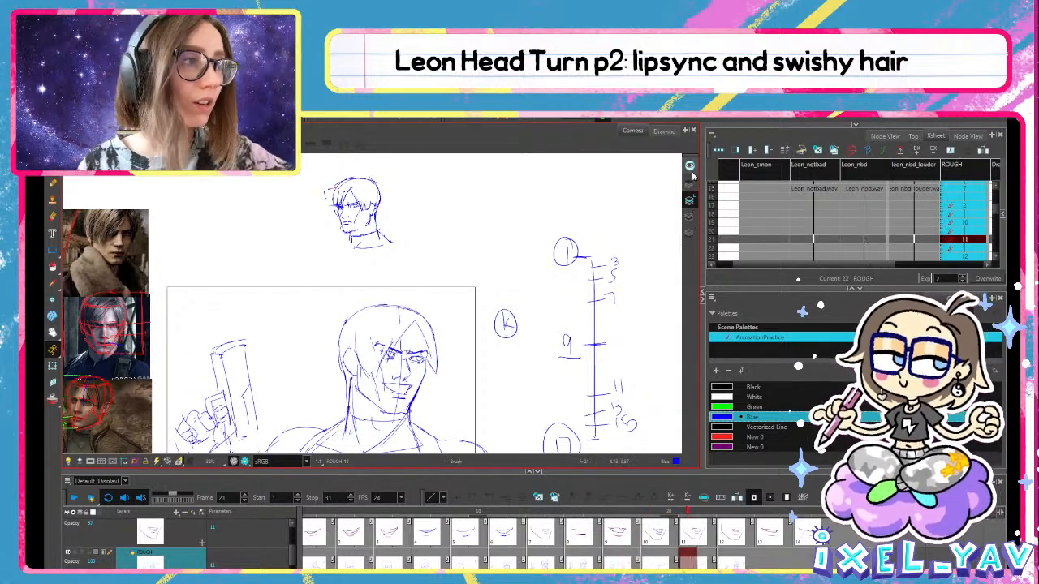
Switch the art layer on drawing 11 and delete the old hair strokes beside the ear, checking against drawing 10
key("alt+s")
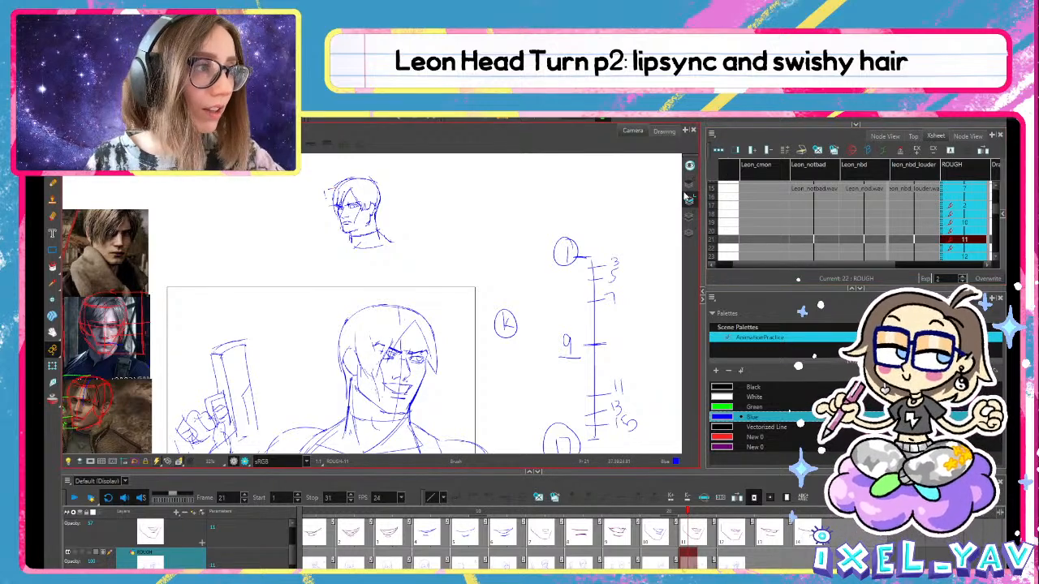
left_click(685, 552)
left_click(372, 360)
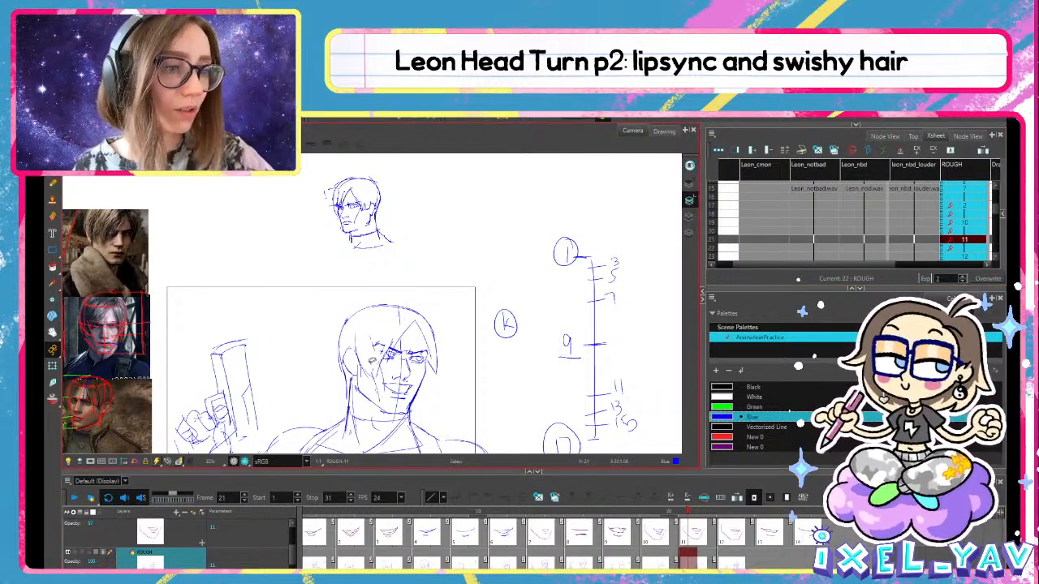
left_click(689, 183)
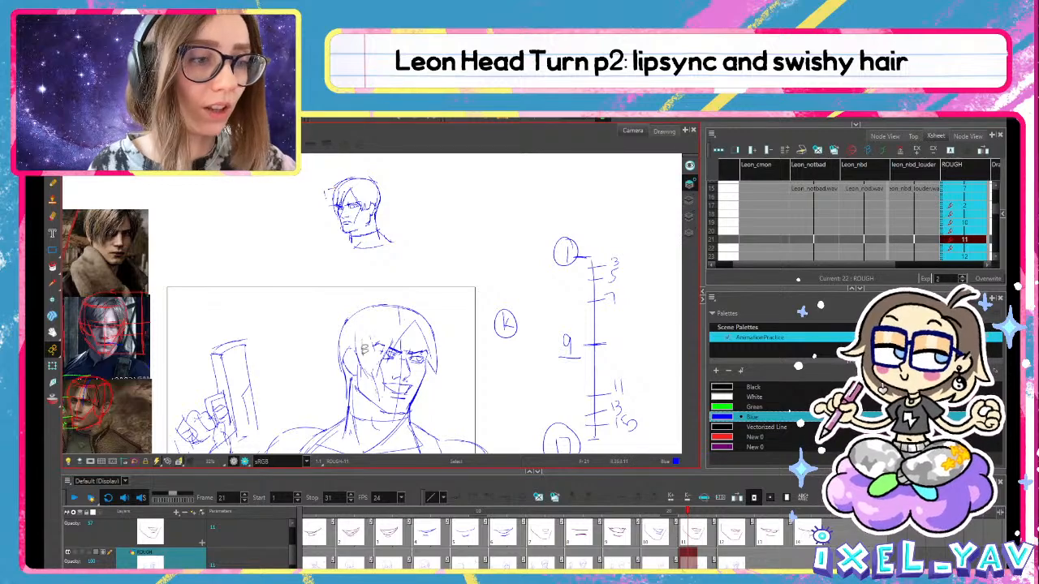
left_click(365, 352)
key("Delete")
left_click_drag(368, 320, 377, 392)
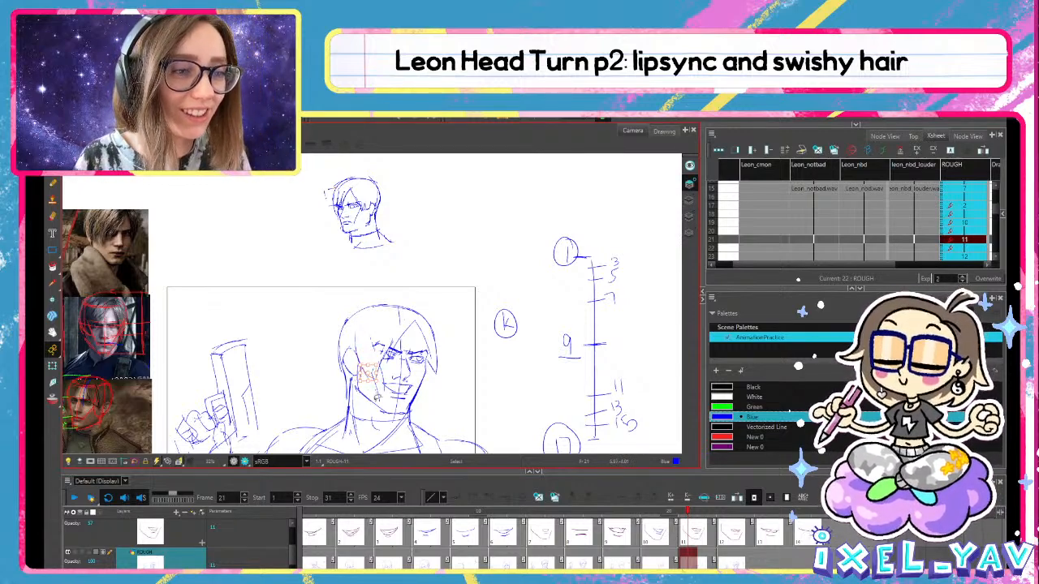
key("alt+b")
key("comma")
key("period")
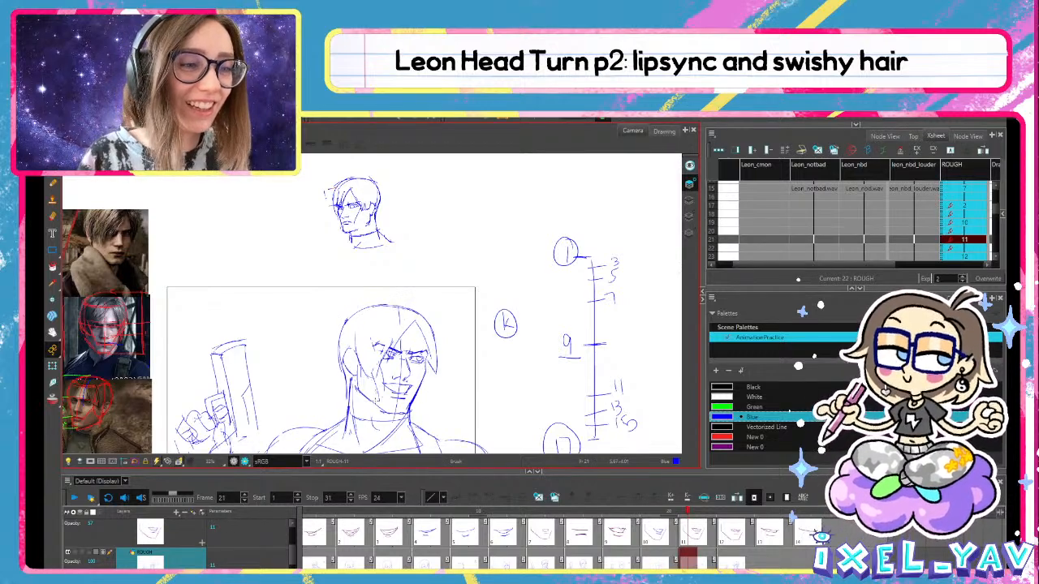
key("comma")
key("period")
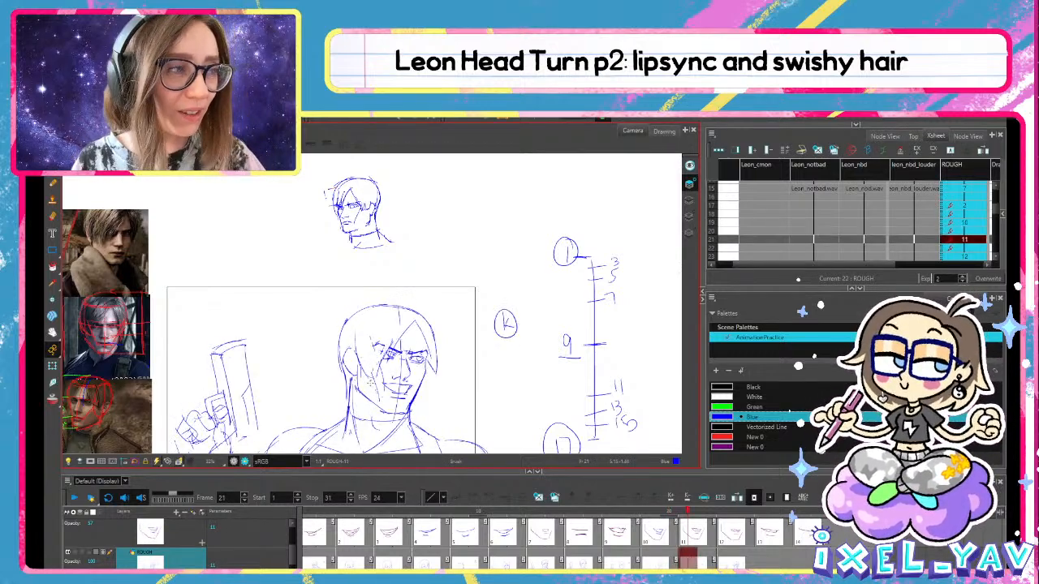
Return to the previous art layer and clean up the leftover hair strokes between the ear and cheek on drawing 11
left_click(689, 200)
key("alt+s")
left_click(373, 366)
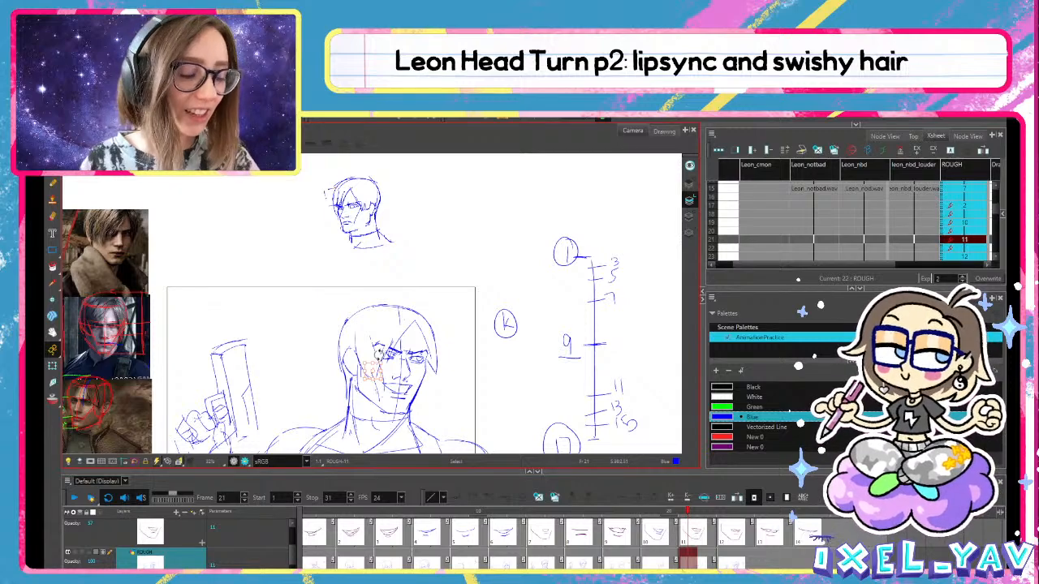
key("alt+b")
key("comma")
key("period")
key("comma")
key("period")
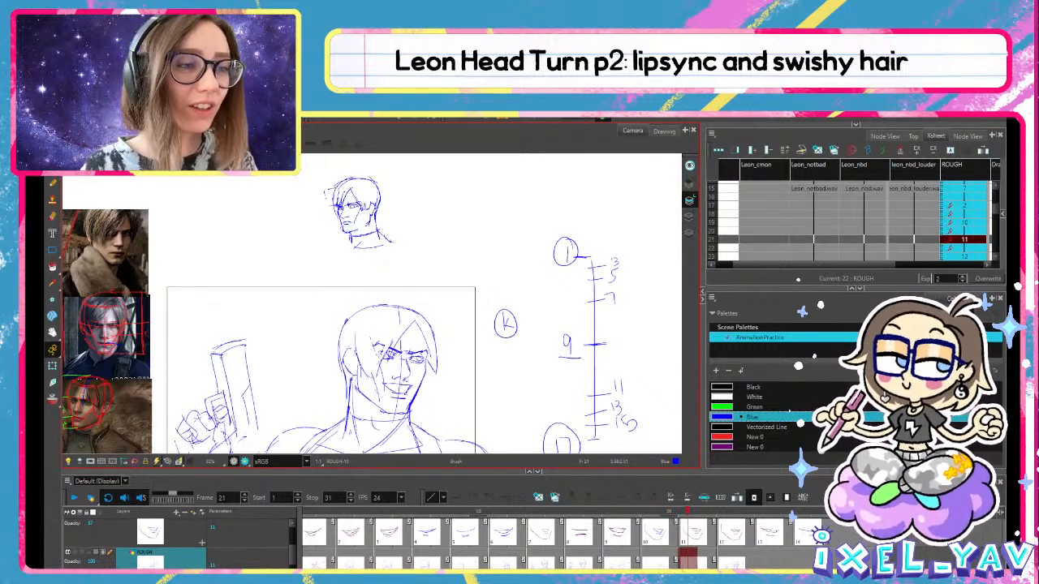
Flip between drawings 10 and 11 to examine how the hair and face move from one to the other
key("comma")
key("period")
key("comma")
key("period")
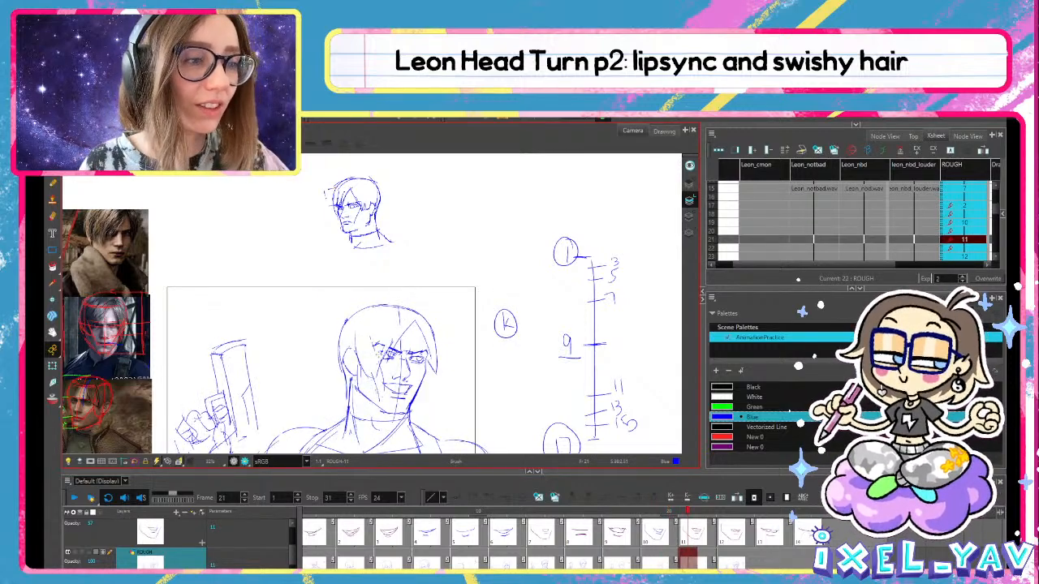
key("comma")
key("period")
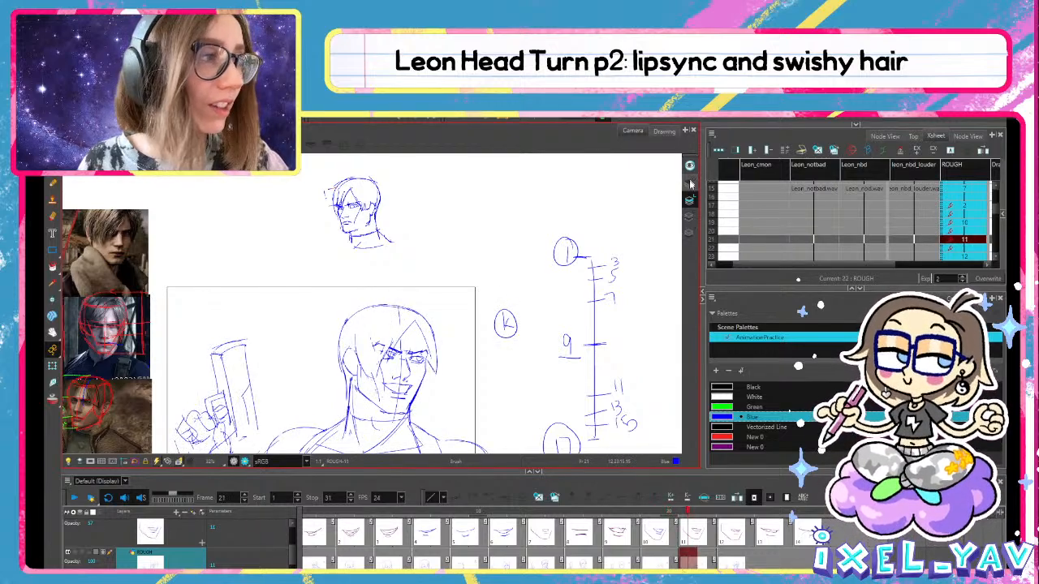
key("comma")
key("period")
key("comma")
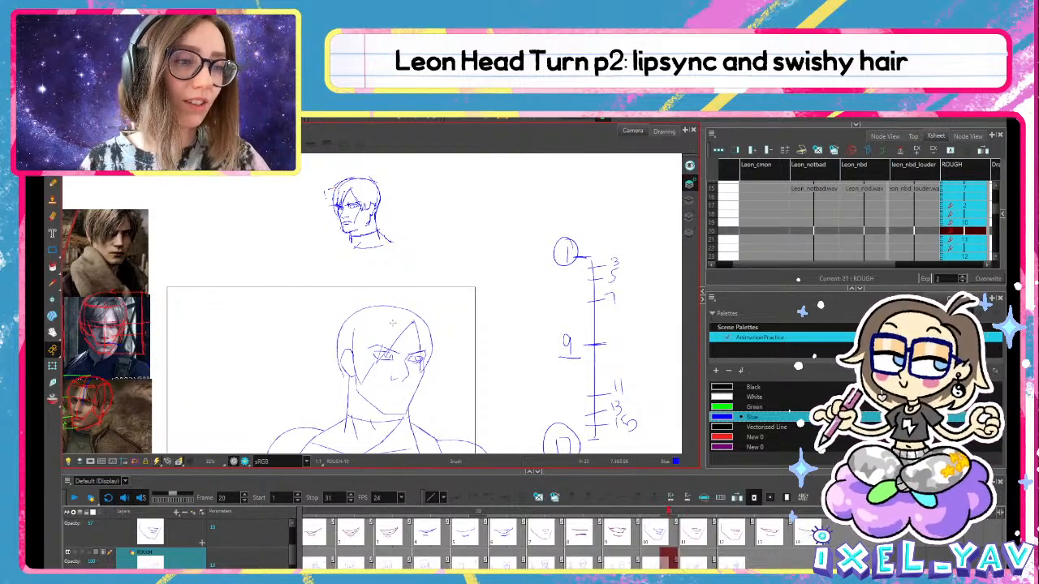
key("period")
key("comma")
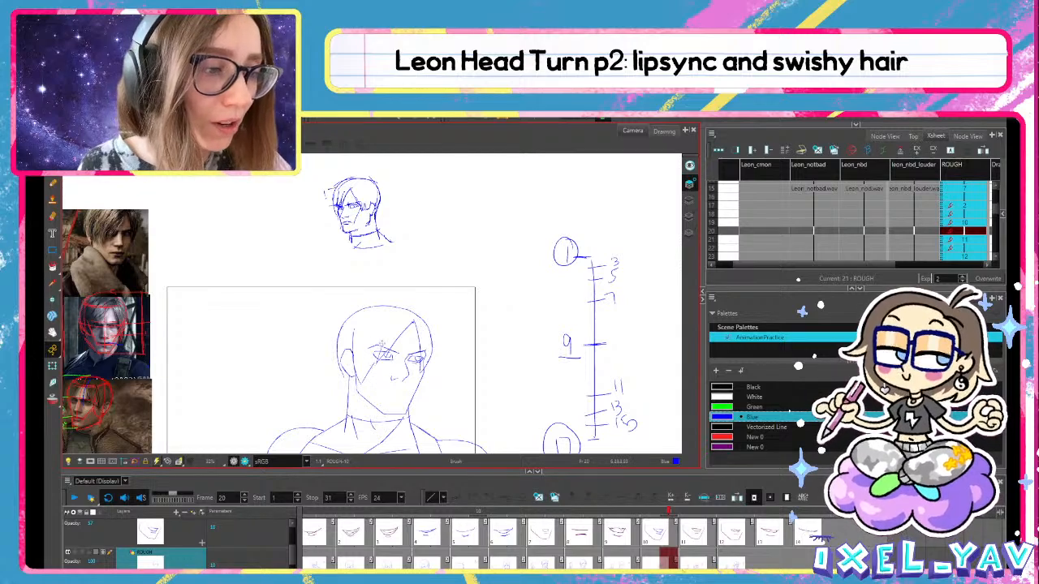
key("period")
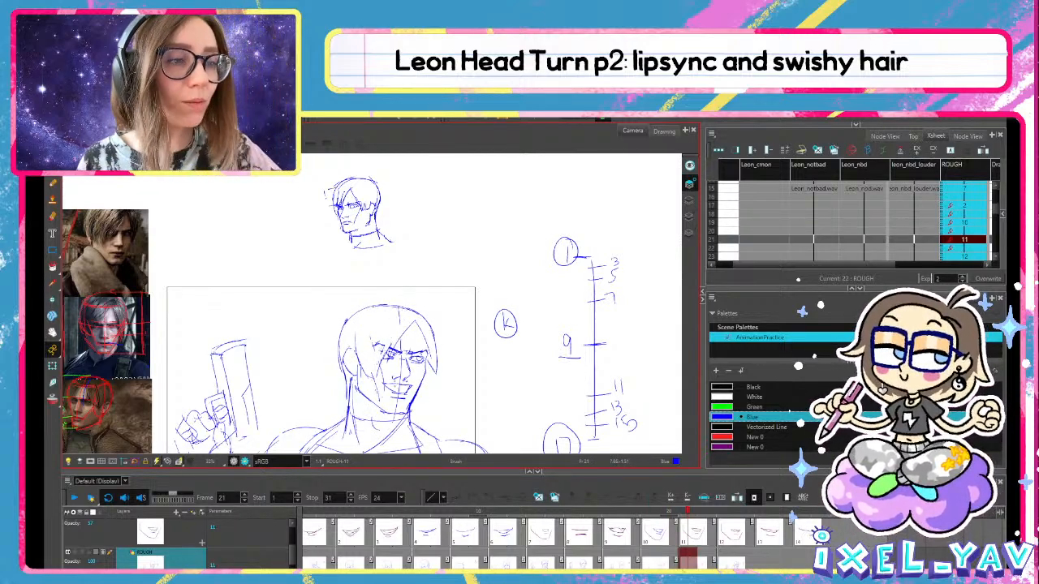
Refine the hair strokes near the temple on drawing 11 with the Eraser and Brush, and play back the head turn
key("alt+e")
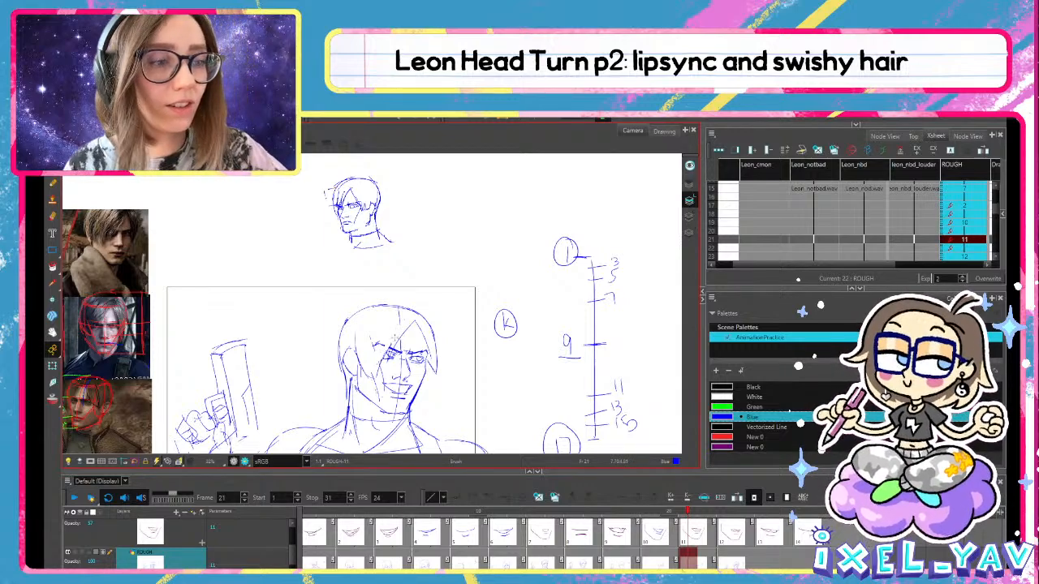
key("alt+b")
key("comma")
key("period")
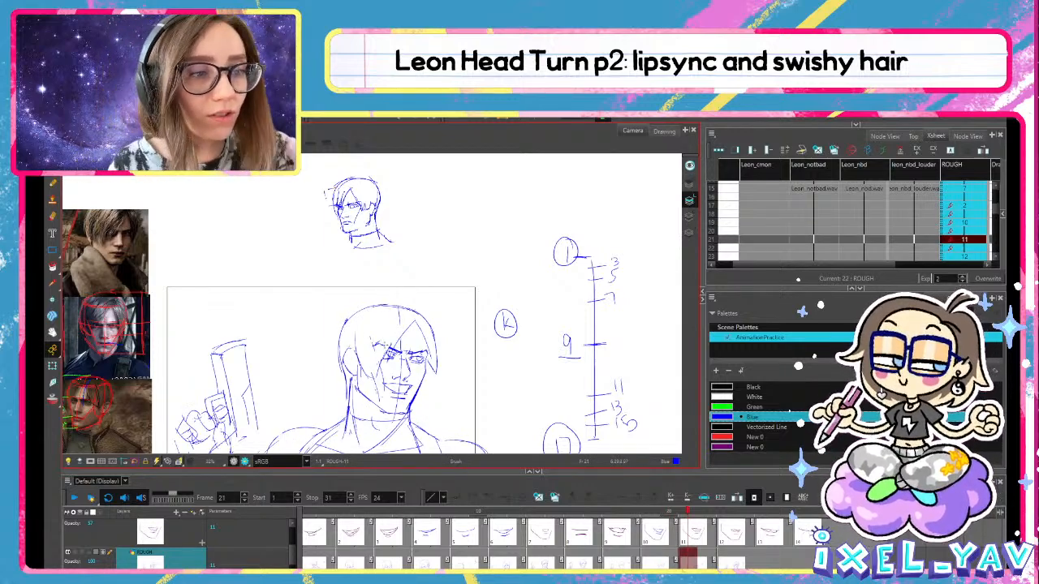
key("alt+b")
key("comma")
key("period")
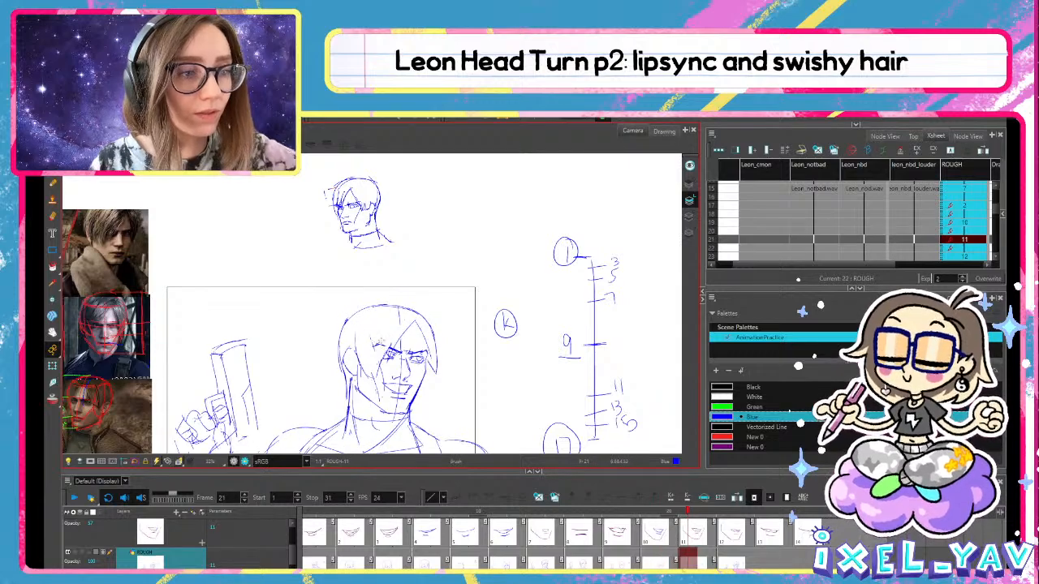
left_click(75, 497)
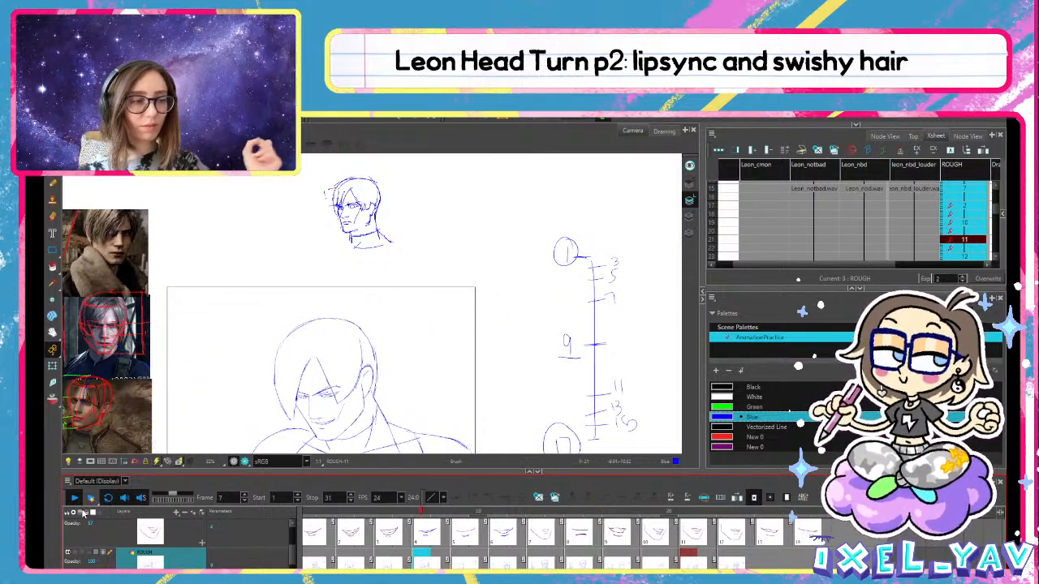
Go to drawing 12 at frame 23 and rework the pointed hair tip at the far side of the face
left_click(684, 527)
left_click_drag(681, 523, 732, 517)
scroll(426, 350, "up", 5)
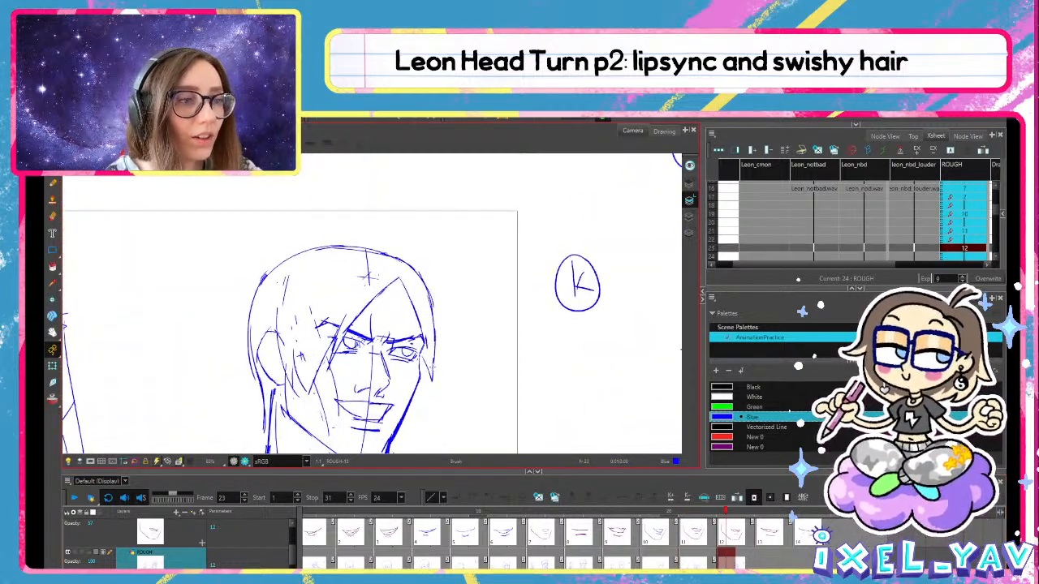
left_click(428, 361)
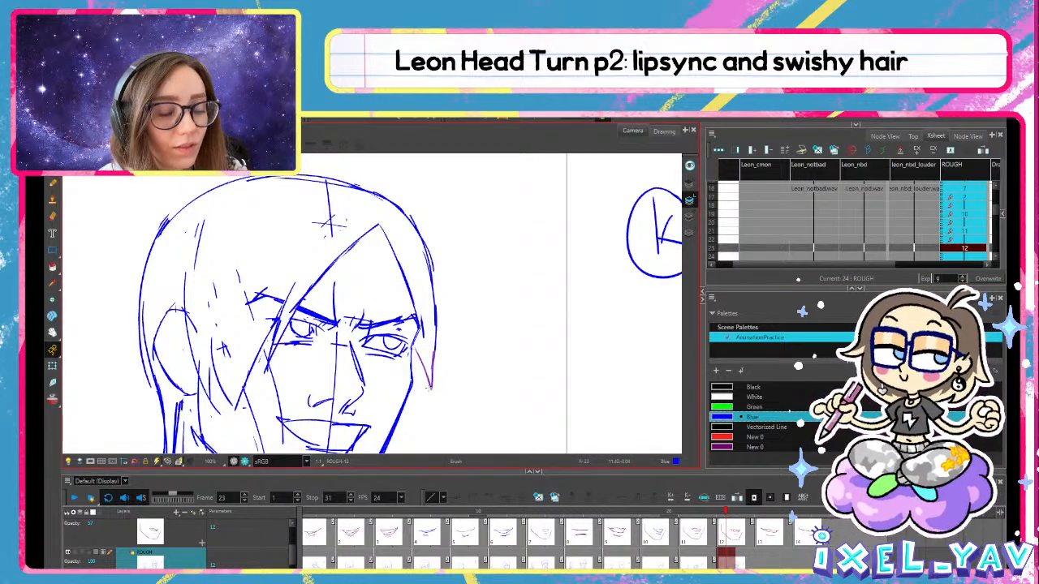
left_click(429, 374)
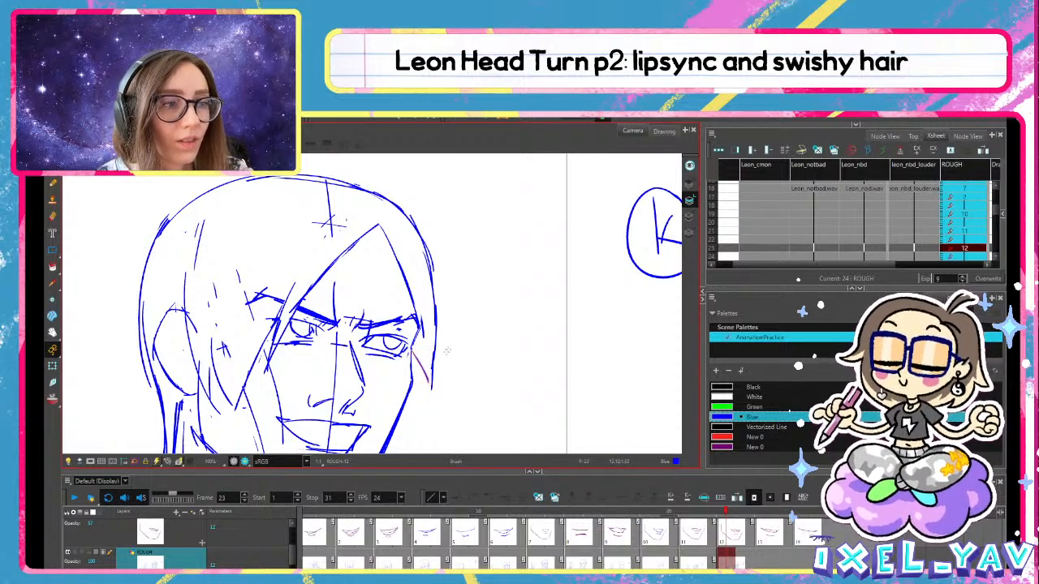
left_click(76, 500)
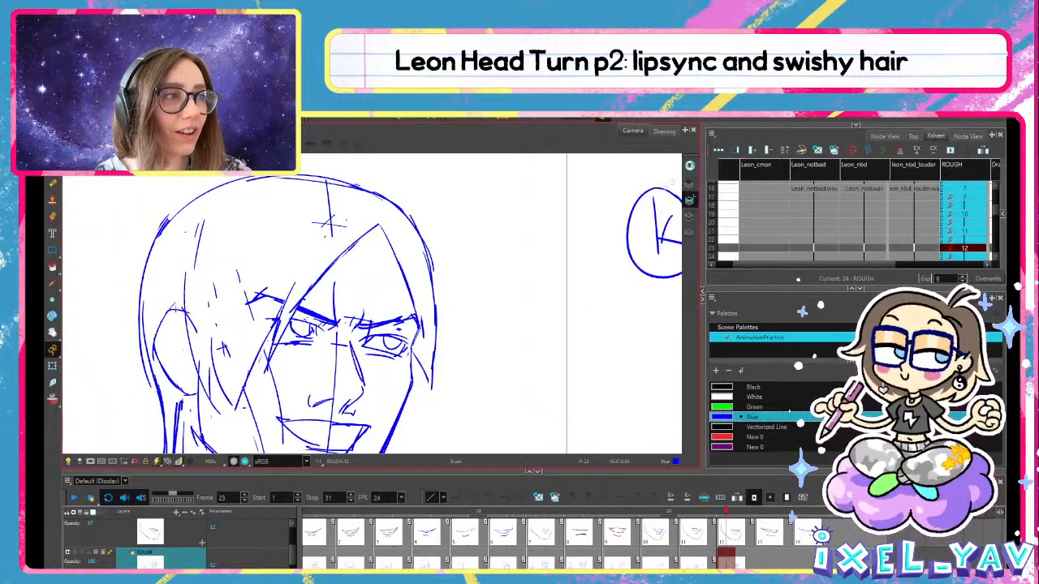
Undo the last change and redraw the lower edge of the hair lock beside the ear on drawing 12, comparing neighbouring drawings
key("ctrl+z")
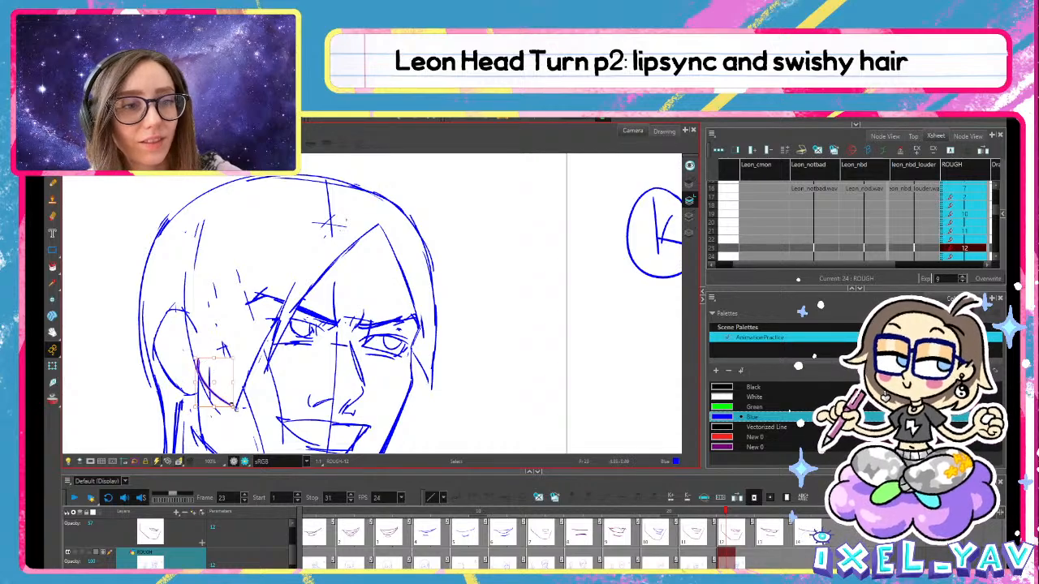
left_click_drag(198, 362, 234, 410)
key("comma")
key("comma")
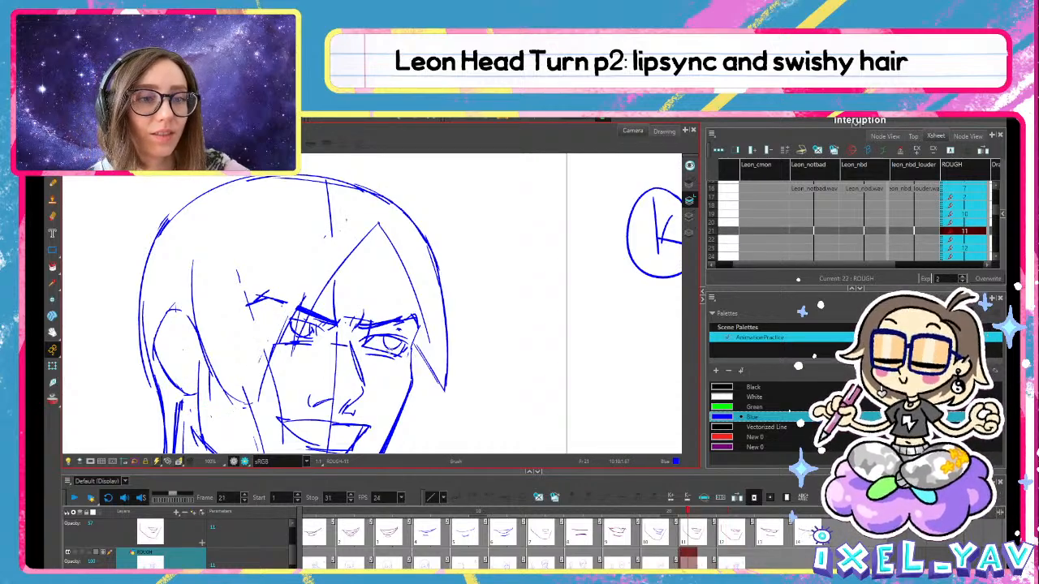
key("comma")
key("period")
key("period")
key("period")
key("comma")
key("period")
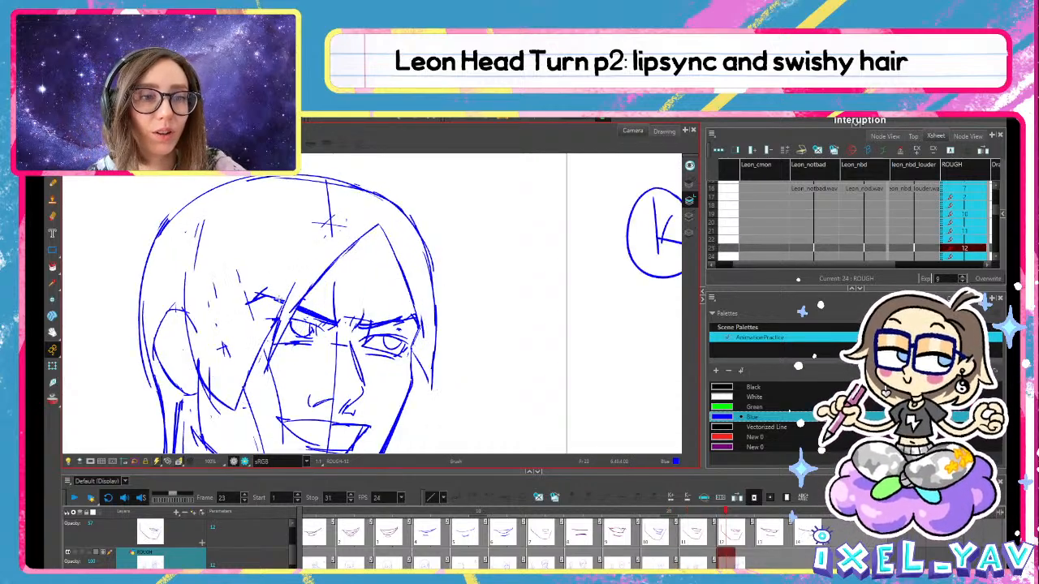
Compare drawing 12 with drawing 11, remove the extra strand line above the ear on drawing 12, and play back the animation
key("comma")
key("period")
key("comma")
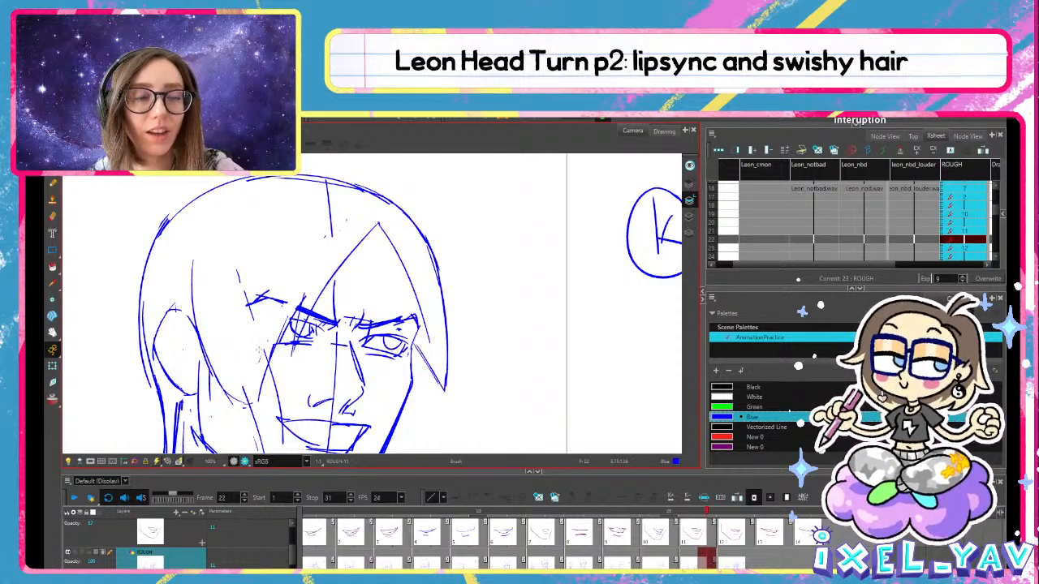
key("period")
key("comma")
key("period")
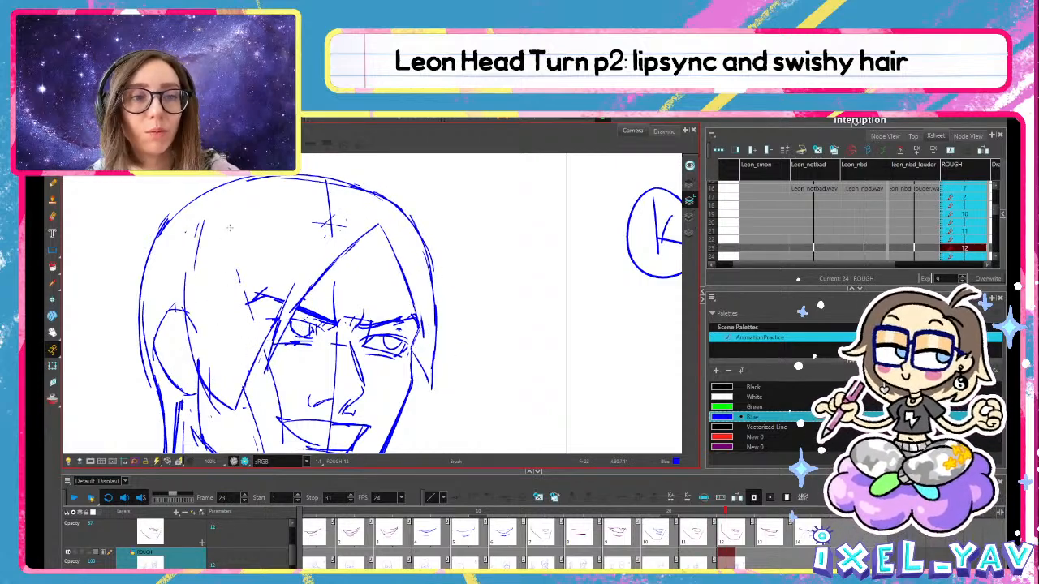
left_click_drag(200, 221, 196, 271)
left_click(75, 497)
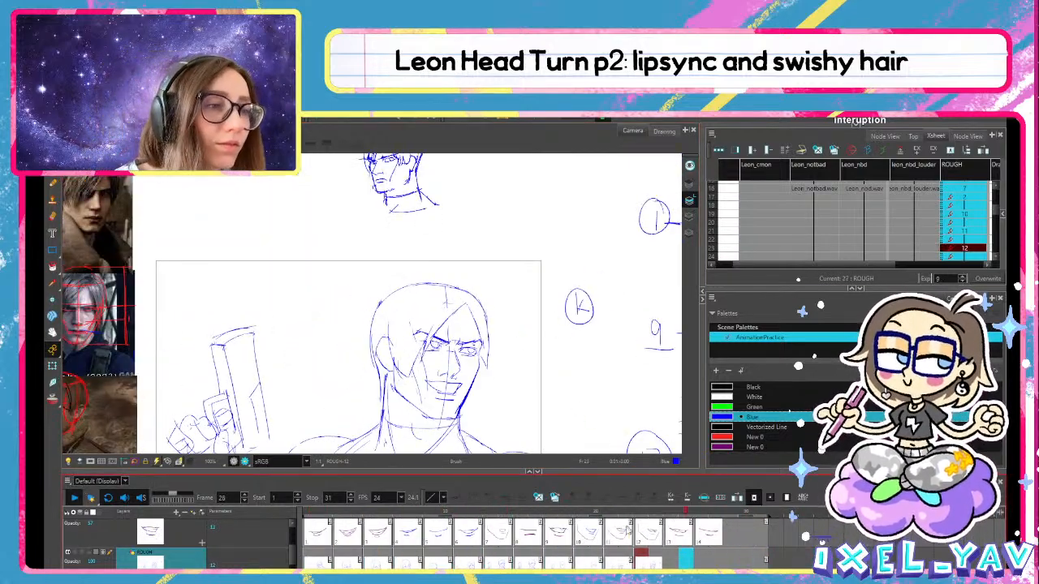
Create drawing 13 at frame 25 on the ROUGH layer and return to drawing 12 at frame 23
left_click(584, 514)
mouse_move(586, 517)
left_mouse_down()
mouse_move(660, 513)
mouse_move(641, 514)
left_mouse_up()
left_click(677, 563)
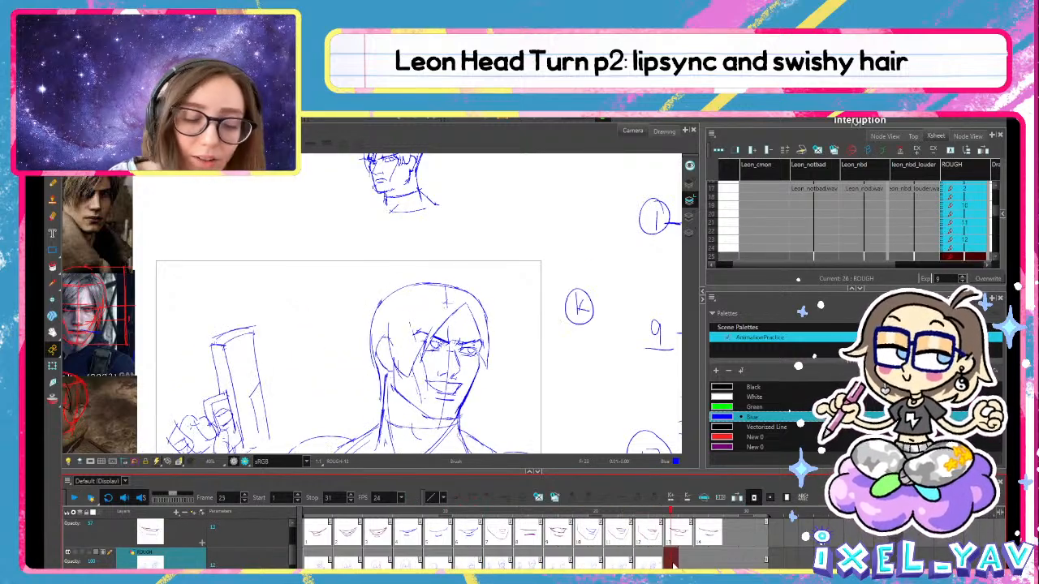
left_click(640, 557)
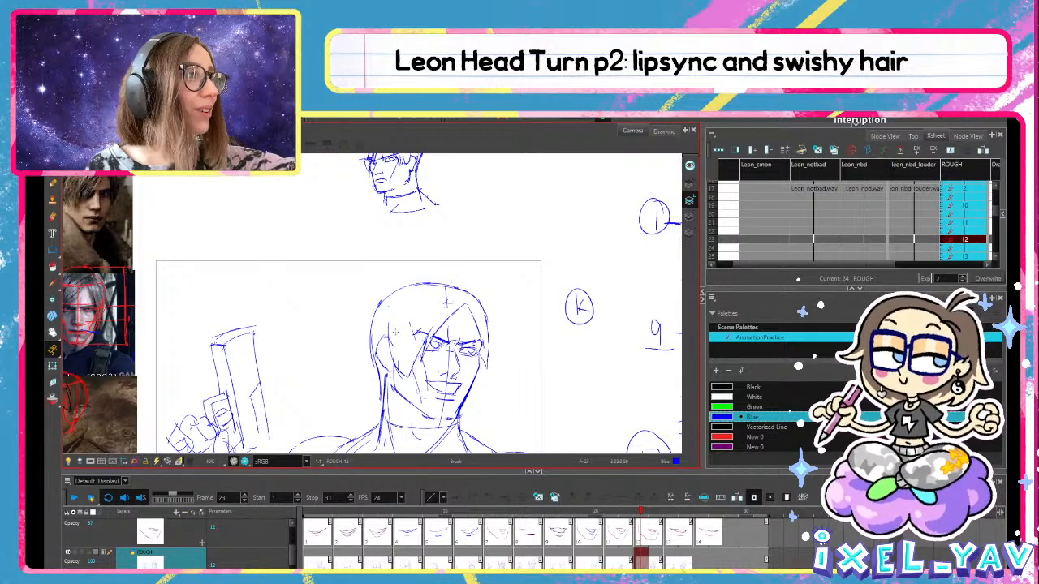
scroll(430, 328, "up", 4)
scroll(485, 344, "down", 1)
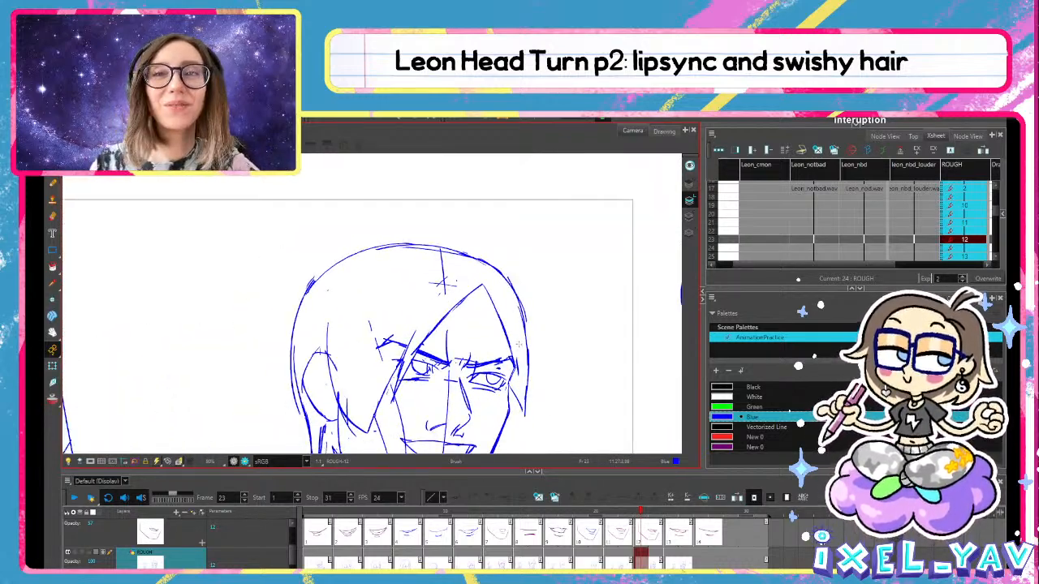
scroll(487, 344, "up", 1)
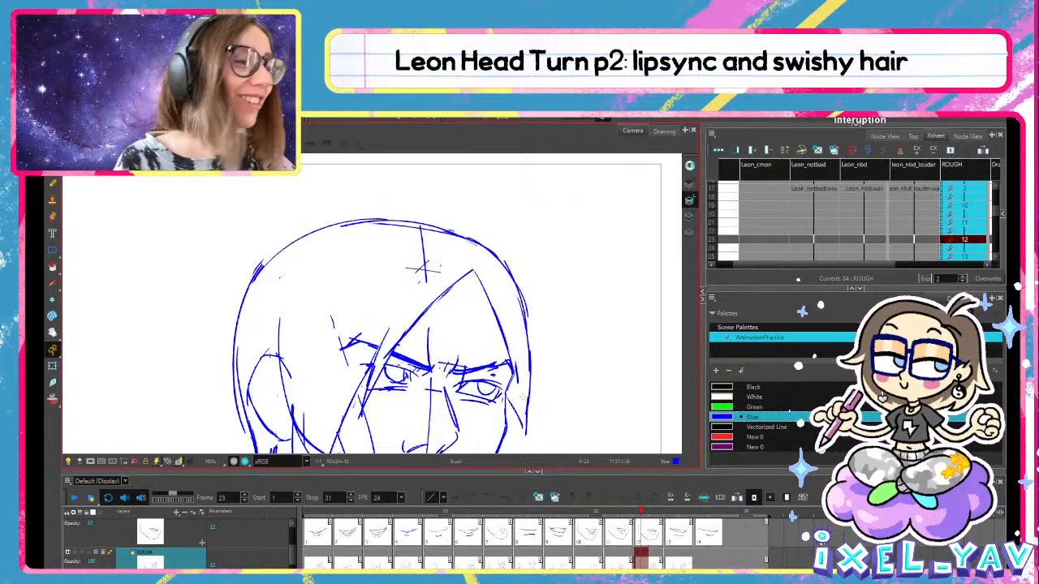
Go to frame 24 on the ROUGH layer, check its art layers in the Drawing view, and return to the Camera view
scroll(576, 433, "down", 2)
scroll(566, 417, "up", 1)
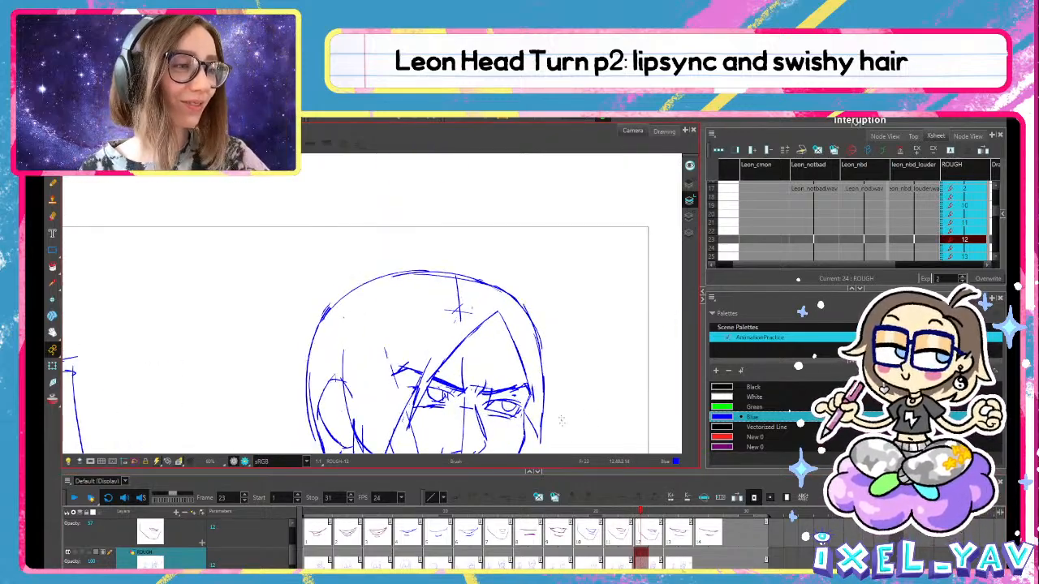
left_click_drag(566, 417, 491, 279)
scroll(494, 309, "down", 1)
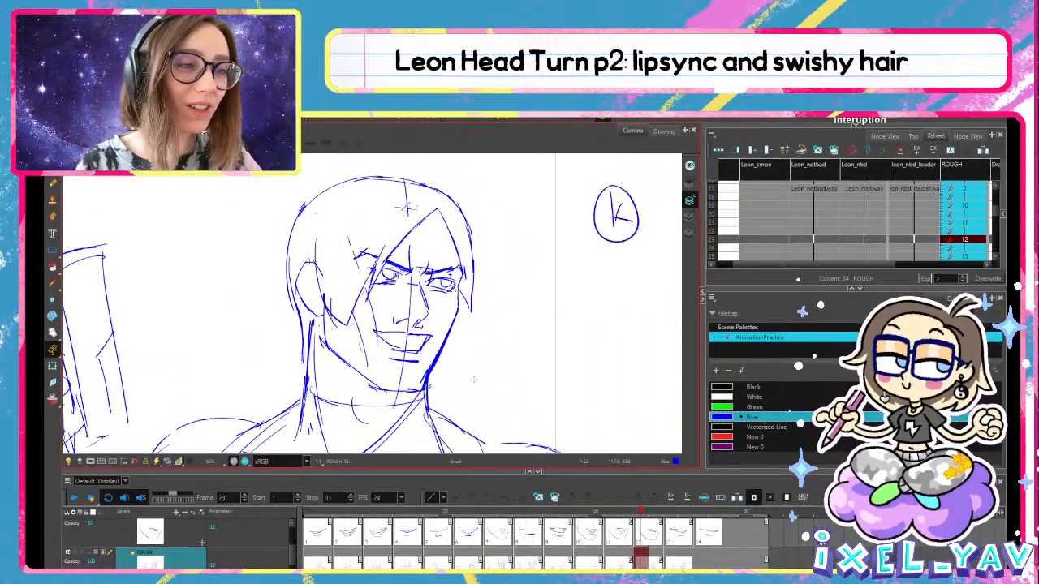
scroll(474, 379, "down", 2)
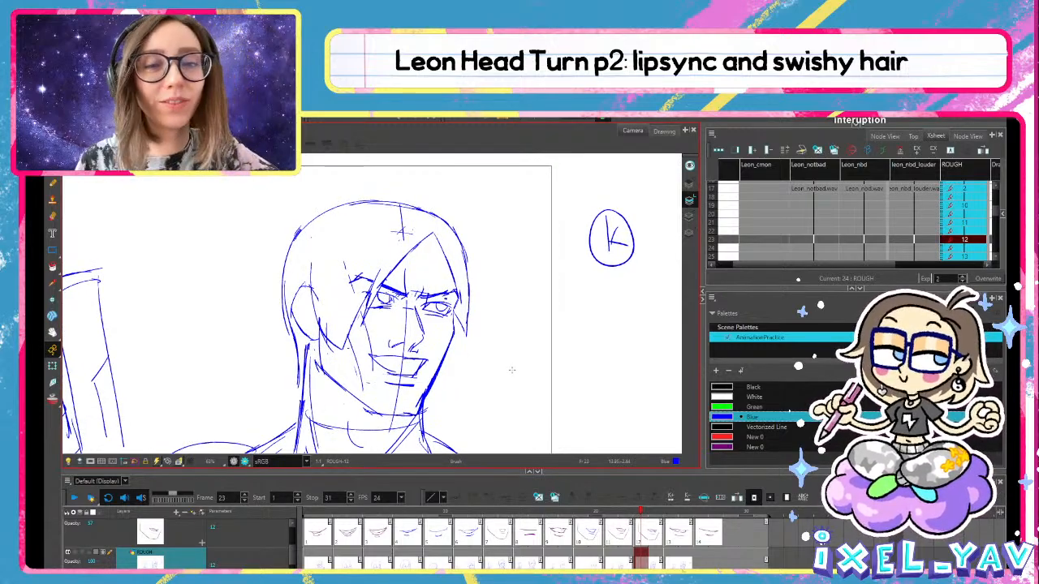
mouse_move(556, 311)
left_mouse_down()
mouse_move(559, 332)
mouse_move(569, 324)
left_mouse_up()
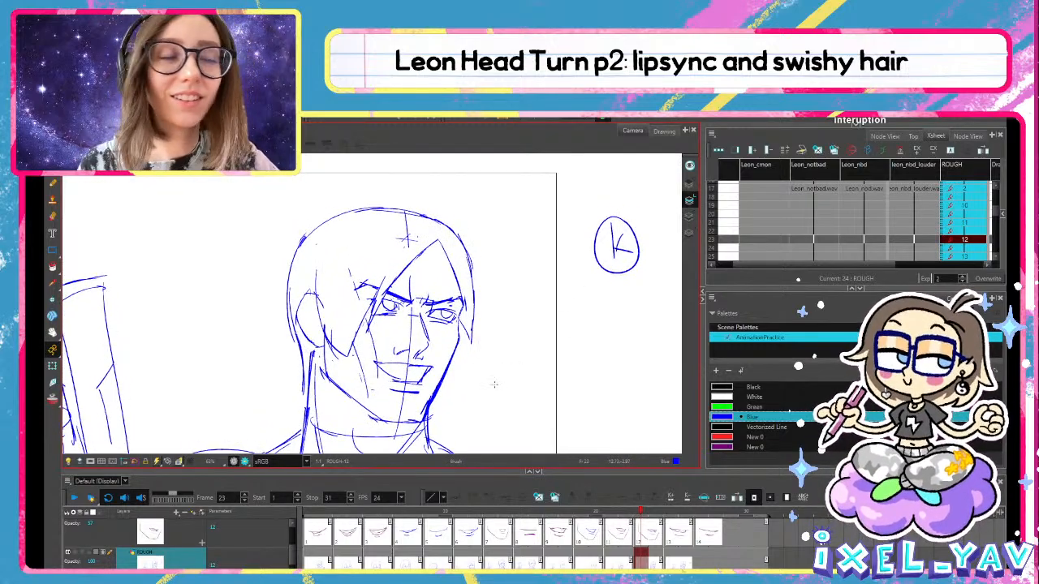
mouse_move(640, 511)
left_mouse_down()
mouse_move(625, 511)
mouse_move(684, 511)
mouse_move(656, 511)
left_mouse_up()
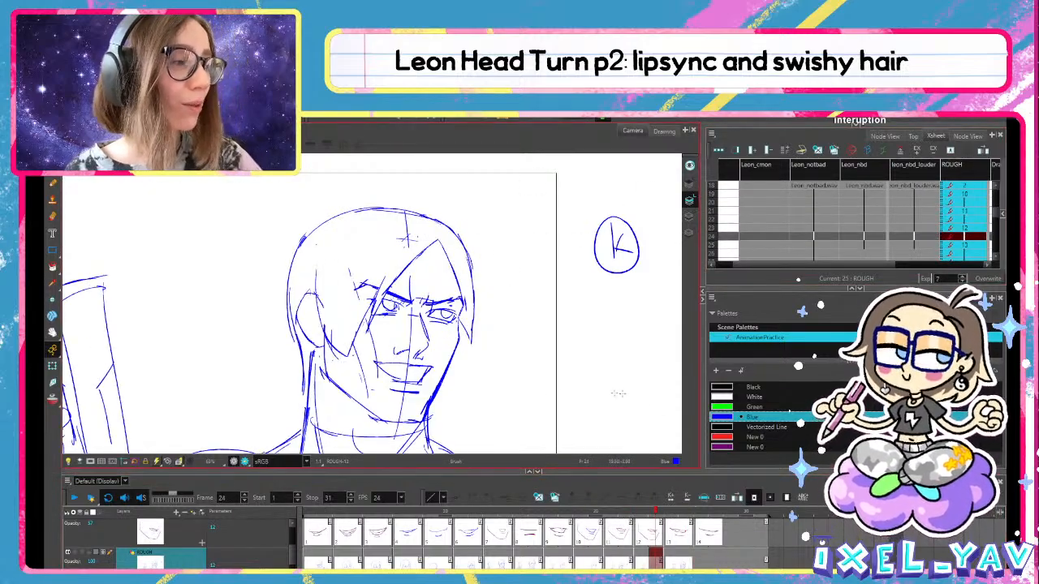
left_click(664, 130)
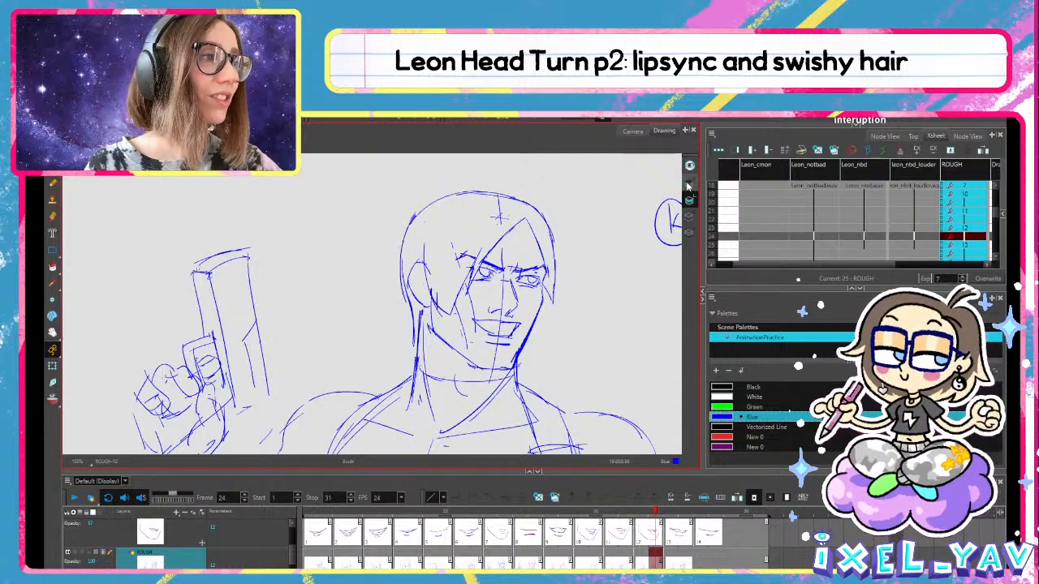
left_click(690, 184)
left_click(689, 200)
left_click(633, 131)
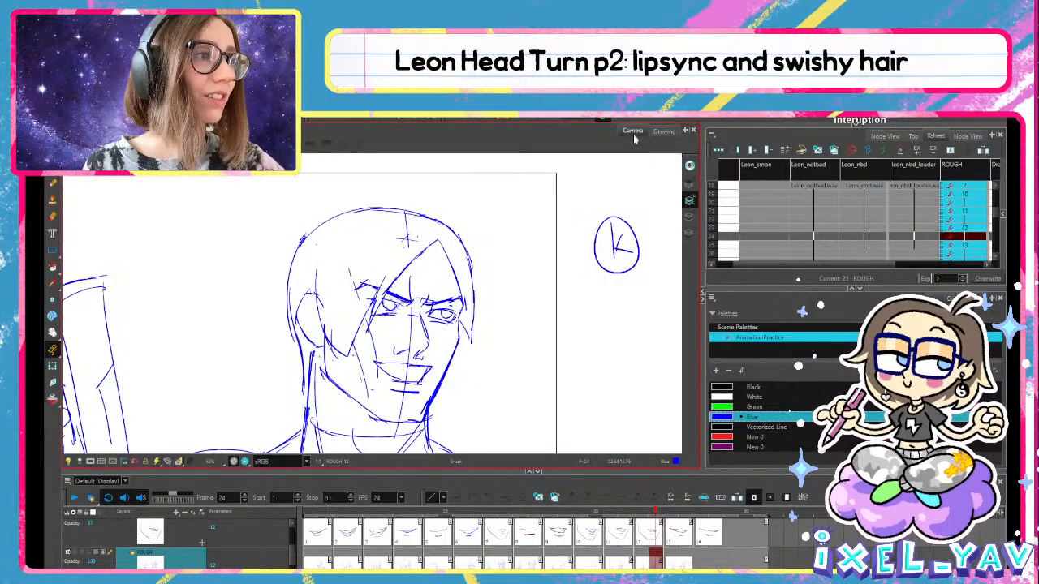
Erase the outer hair edge and its tip at the far side of the face on frame 24 and turn on onion skinning
key("alt+e")
left_click_drag(457, 226, 471, 374)
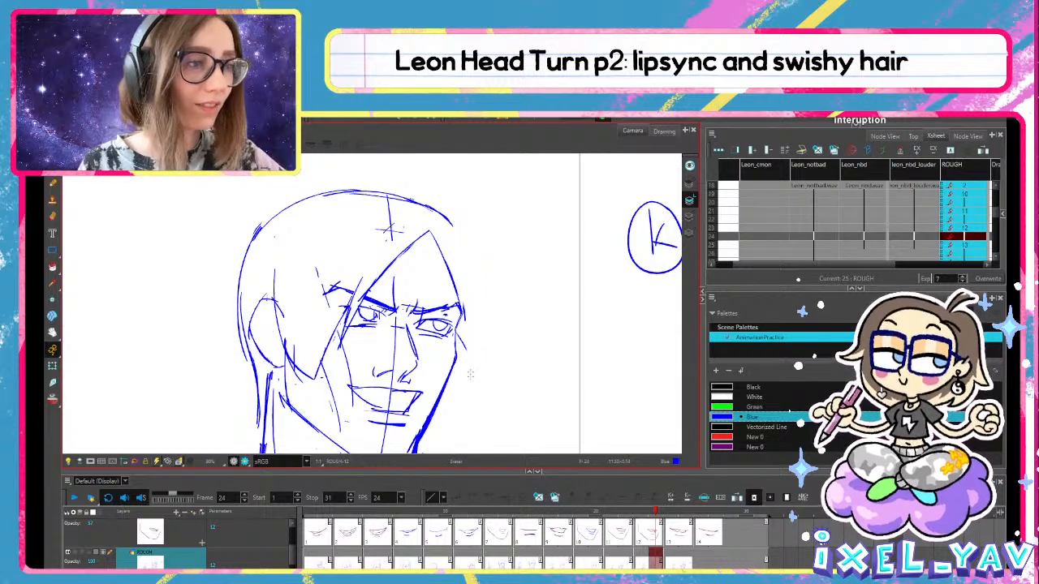
key("alt+s")
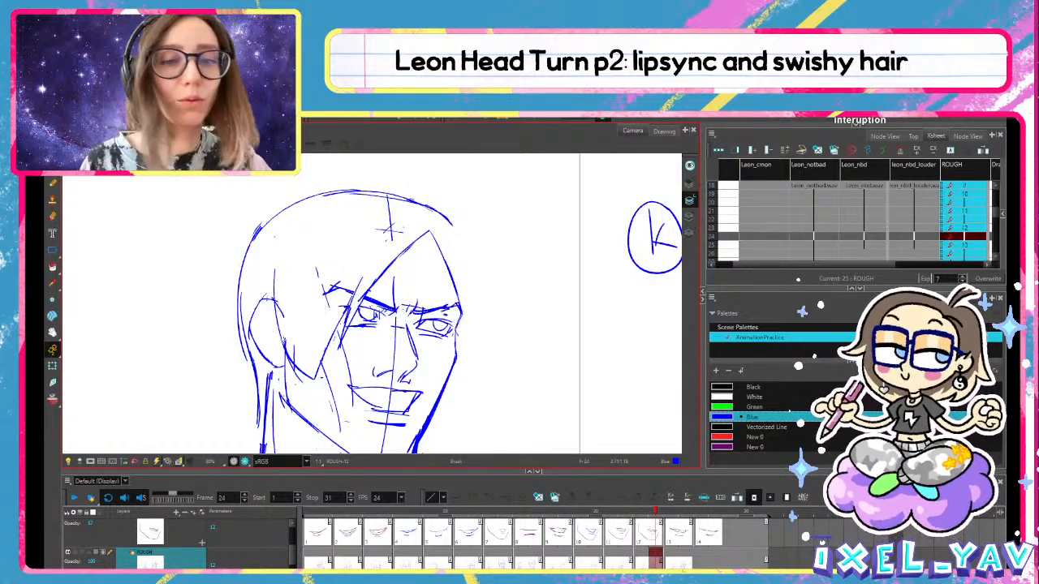
left_click(54, 400)
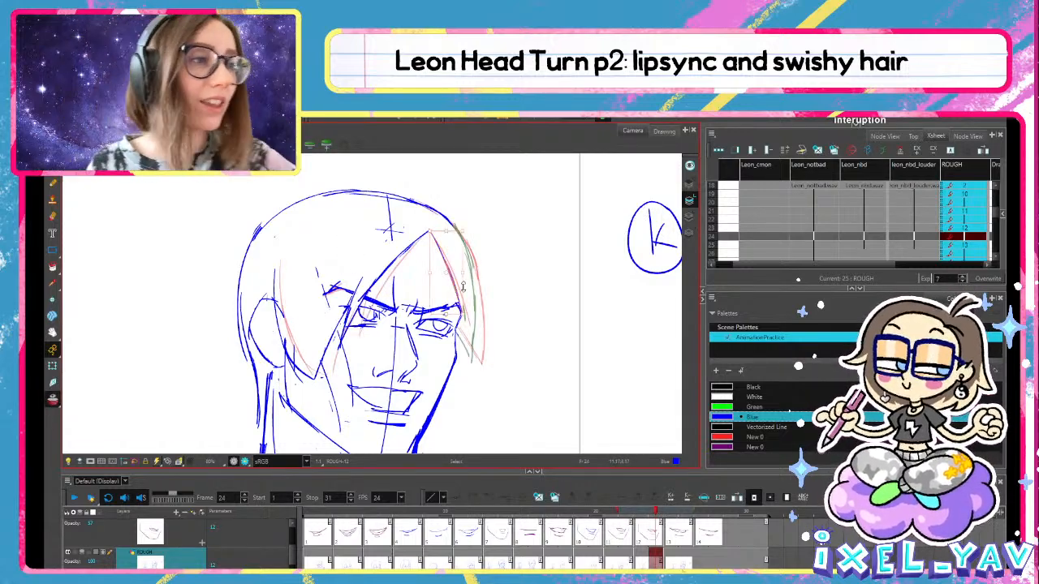
Adjust the inner fringe line at the far side of the face on frame 24 using the onion-skinned neighbours as a guide
left_click_drag(462, 316, 460, 315)
key("alt+b")
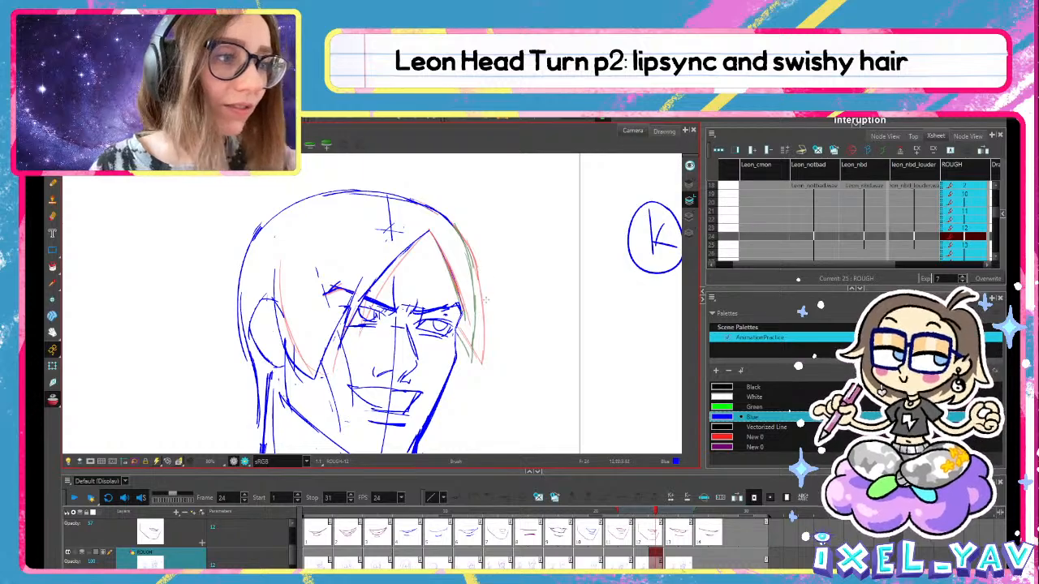
scroll(485, 300, "up", 2)
key("alt+s")
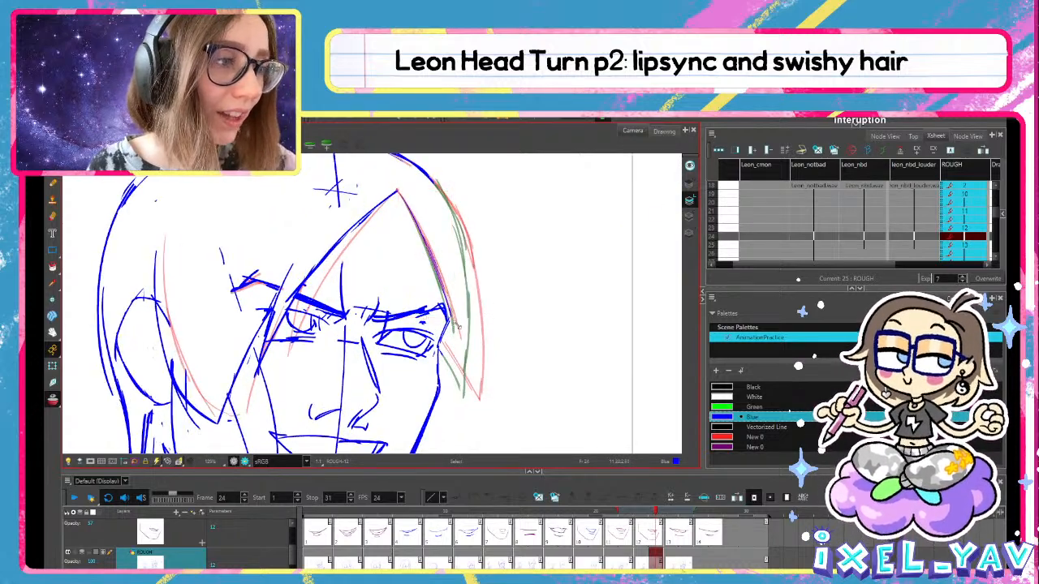
left_click(457, 324)
key("alt+b")
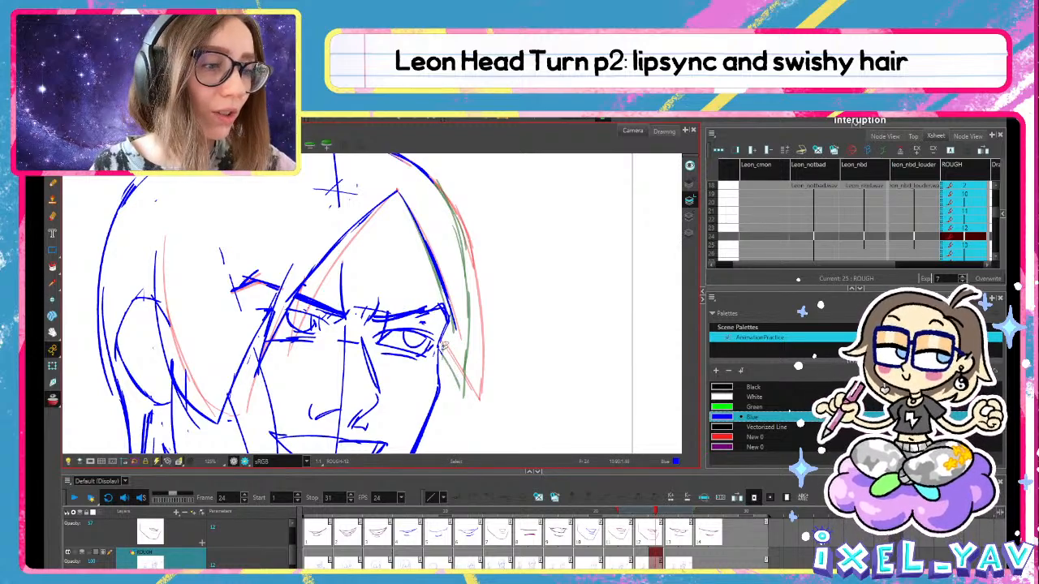
Redraw the lower edge of the far-side hair tip, from the outer eye corner diagonally down to the point
key("alt+s")
key("alt+b")
mouse_move(439, 344)
left_mouse_down()
mouse_move(466, 398)
mouse_move(453, 363)
mouse_move(465, 386)
left_mouse_up()
key("ctrl+z")
key("ctrl+z")
key("ctrl+z")
left_click_drag(439, 345, 468, 396)
key("ctrl+z")
left_click_drag(439, 345, 471, 403)
key("ctrl+z")
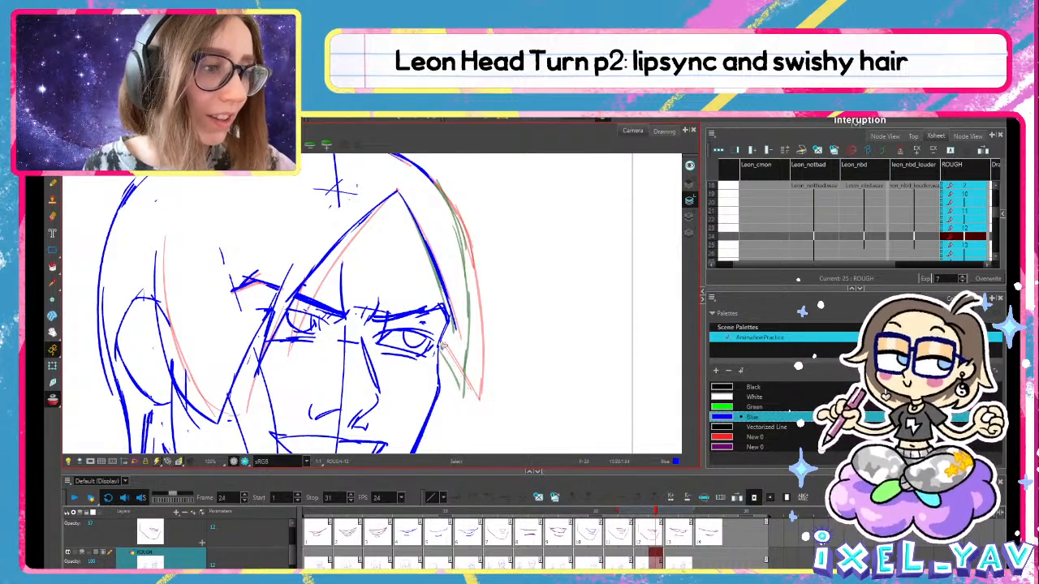
left_click_drag(439, 342, 467, 397)
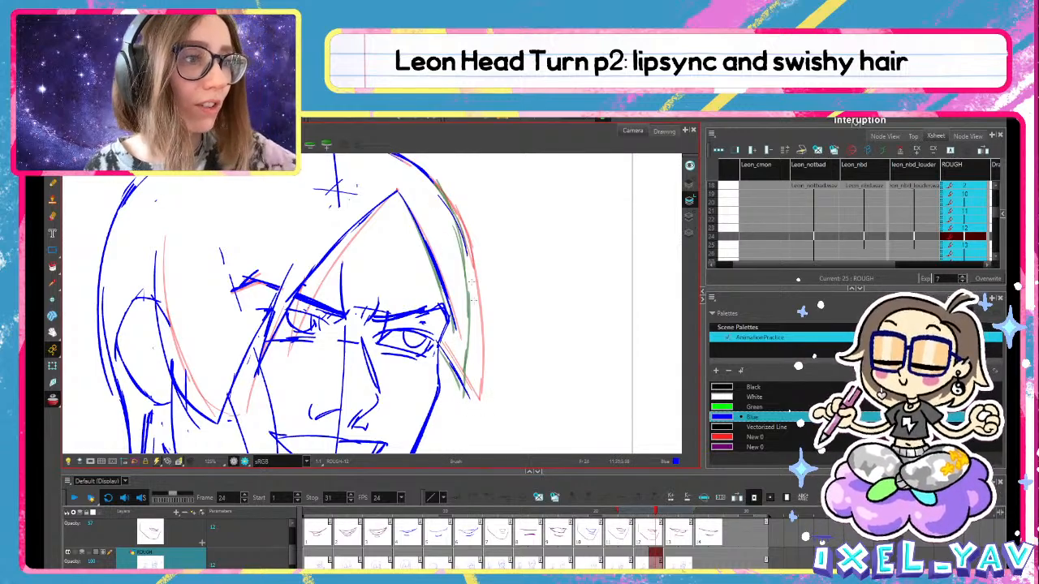
Draw the outer edge of the far-side hair lock down to its pointed tip, between the onion-skinned outlines
key("ctrl+z")
mouse_move(475, 312)
left_mouse_down()
mouse_move(477, 402)
mouse_move(475, 393)
left_mouse_up()
left_click_drag(477, 355, 472, 402)
key("ctrl+z")
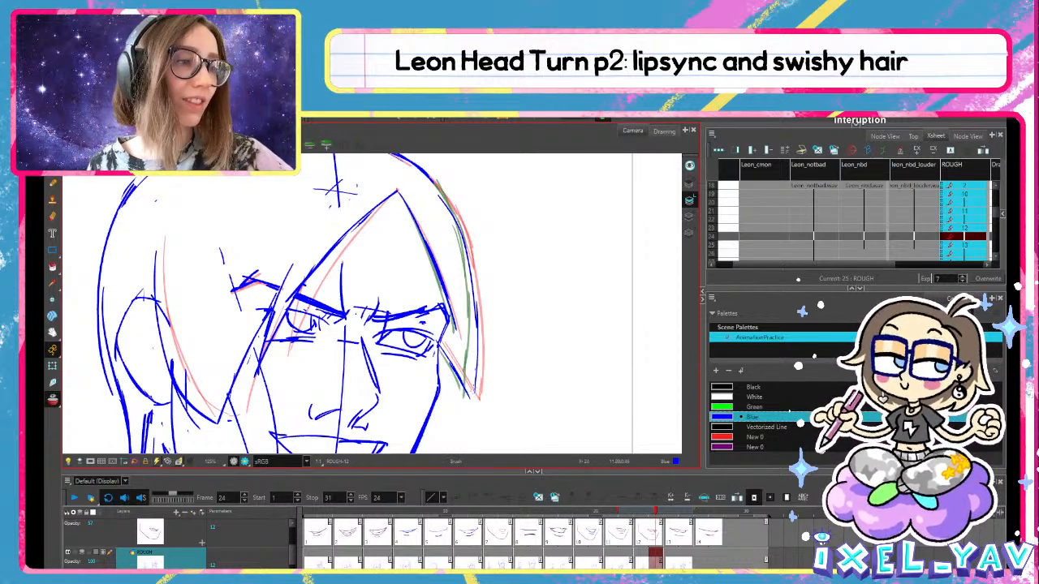
left_click_drag(475, 310, 474, 405)
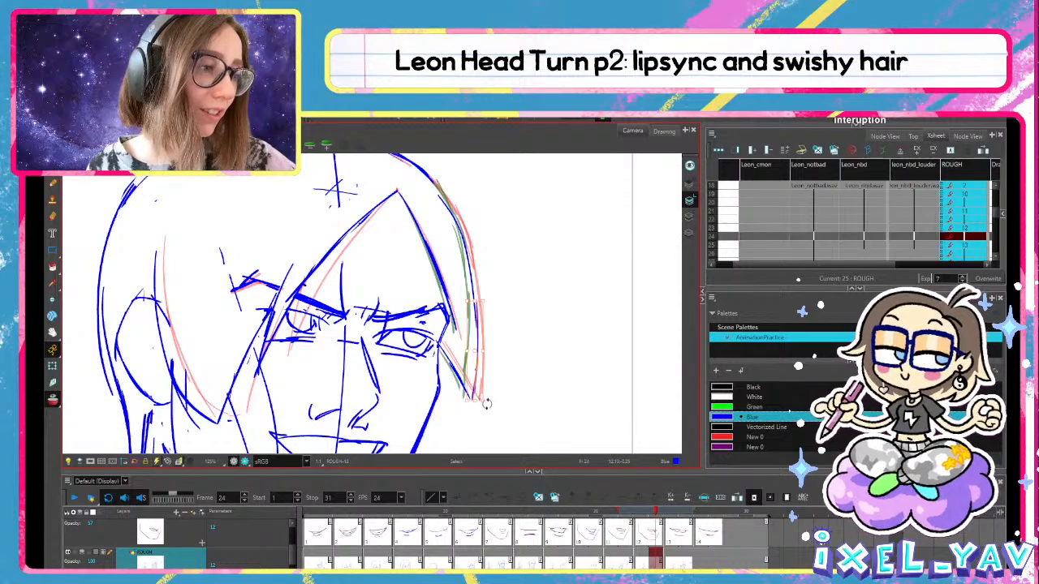
key("ctrl+z")
key("ctrl+z")
Redraw the upper part of the far-side hair outline, joining the crown to the outer edge of the lock
left_click_drag(549, 263, 557, 339)
key("ctrl+s")
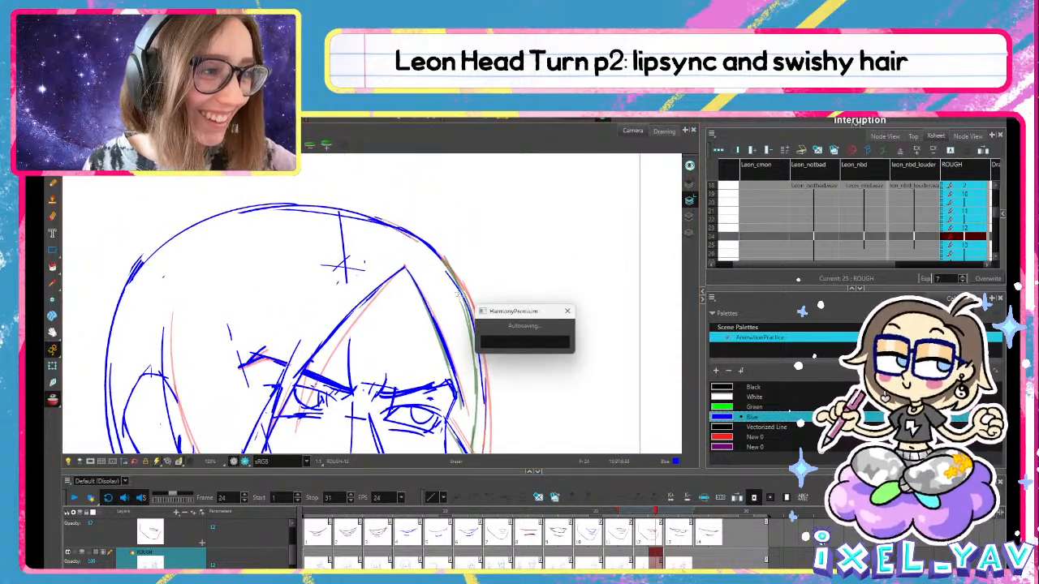
key("alt+e")
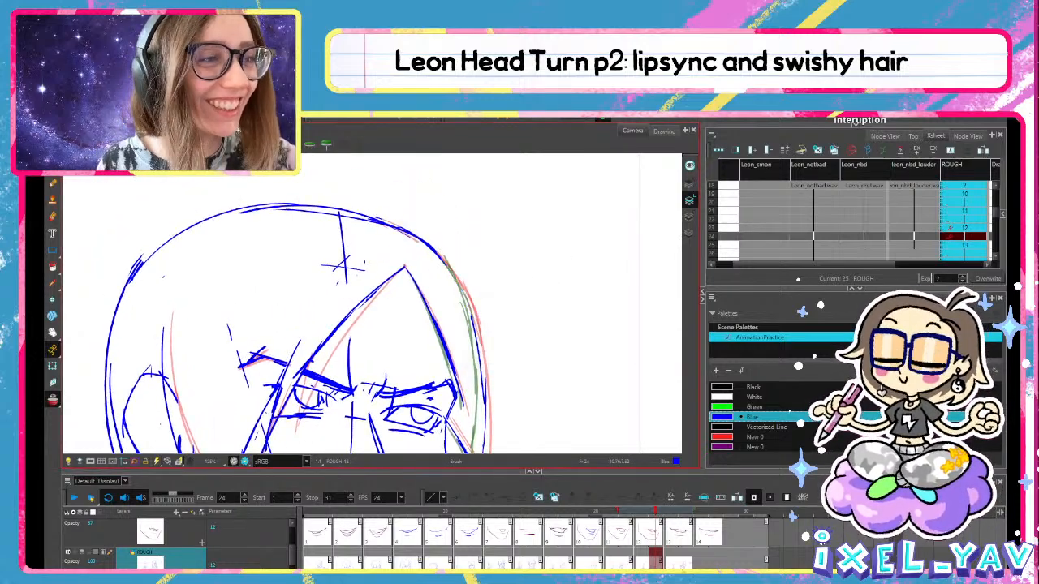
key("ctrl+z")
left_click_drag(445, 266, 476, 343)
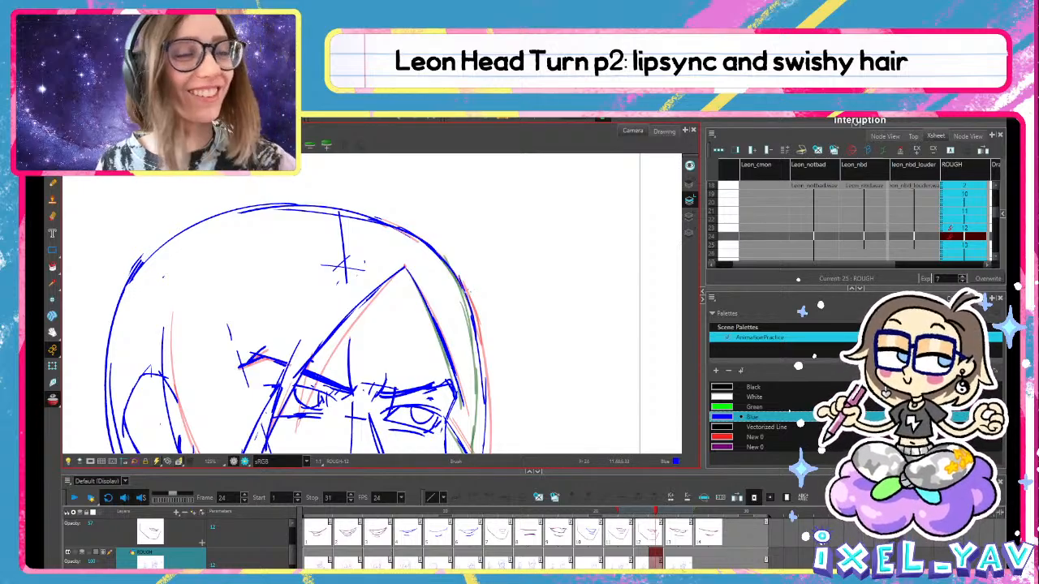
Select the long fringe line running from the parting past the near eye and shift its lower end towards the face
left_click_drag(542, 247, 608, 227)
key("alt+s")
left_click_drag(459, 294, 501, 205)
left_click(480, 184)
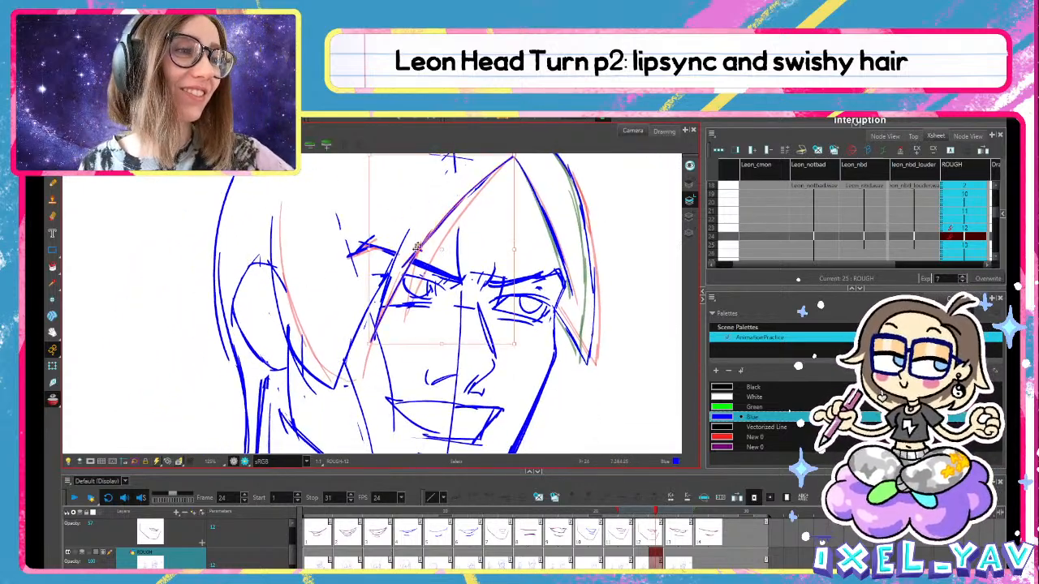
left_click_drag(367, 343, 370, 345)
left_click_drag(378, 345, 388, 310)
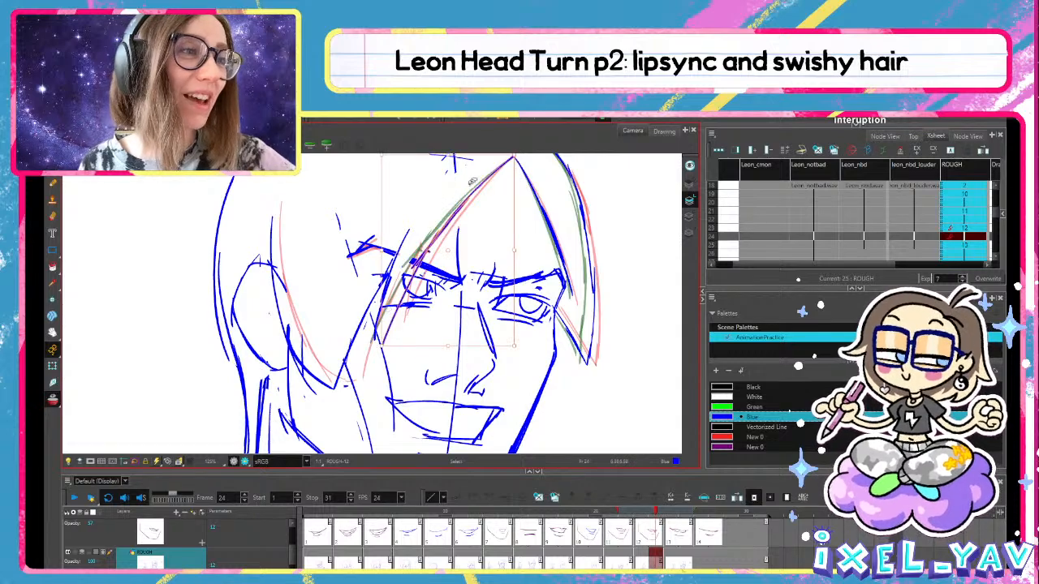
Select the overlapping stroke on the fringe line above the near eye, delete it, and check the remaining strokes
left_click(429, 245)
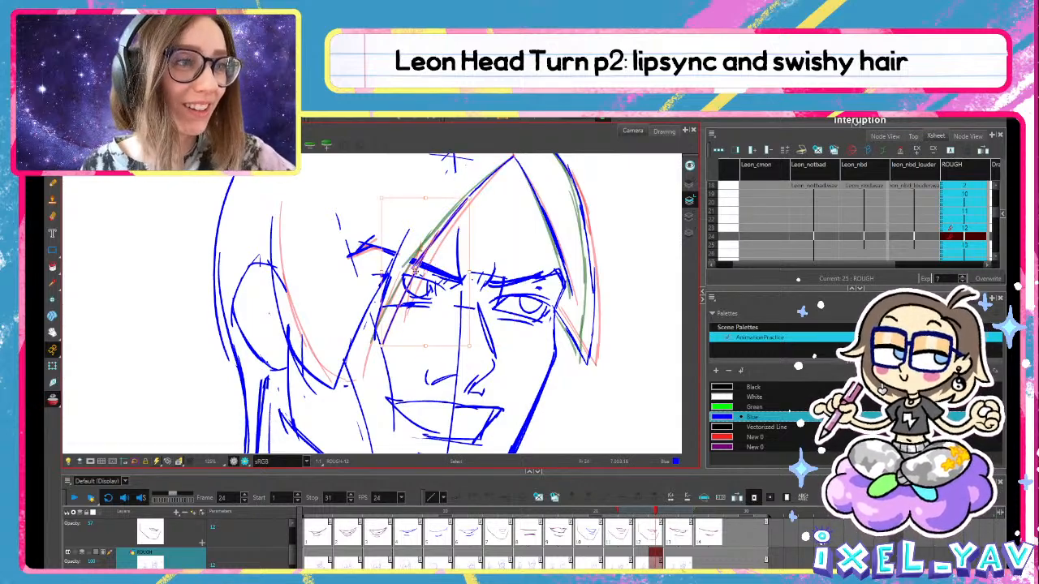
left_click(449, 236)
left_click(421, 254)
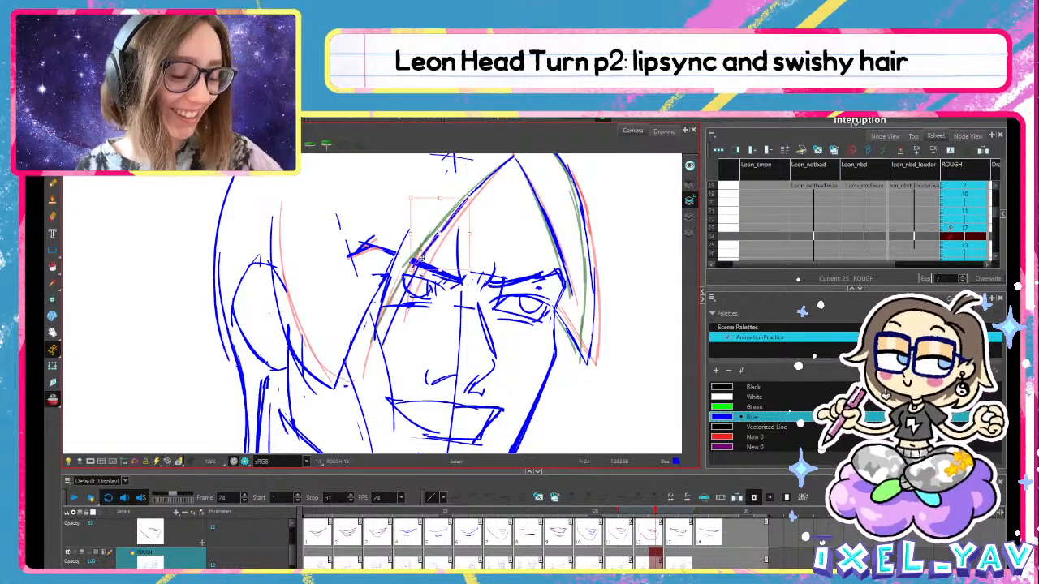
key("Delete")
key("alt+s")
left_click(436, 238)
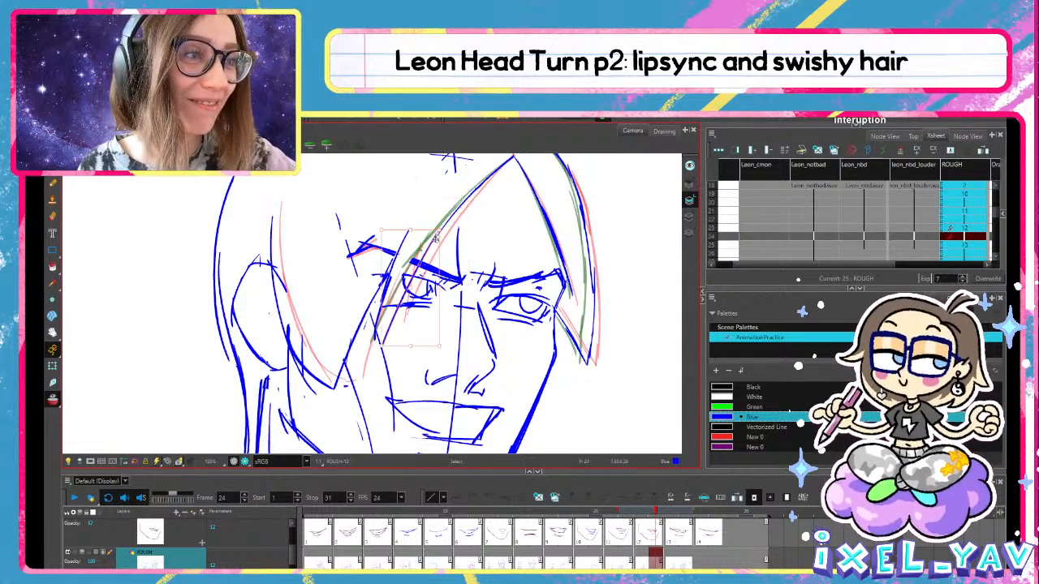
left_click_drag(441, 228, 492, 227)
left_click(519, 205)
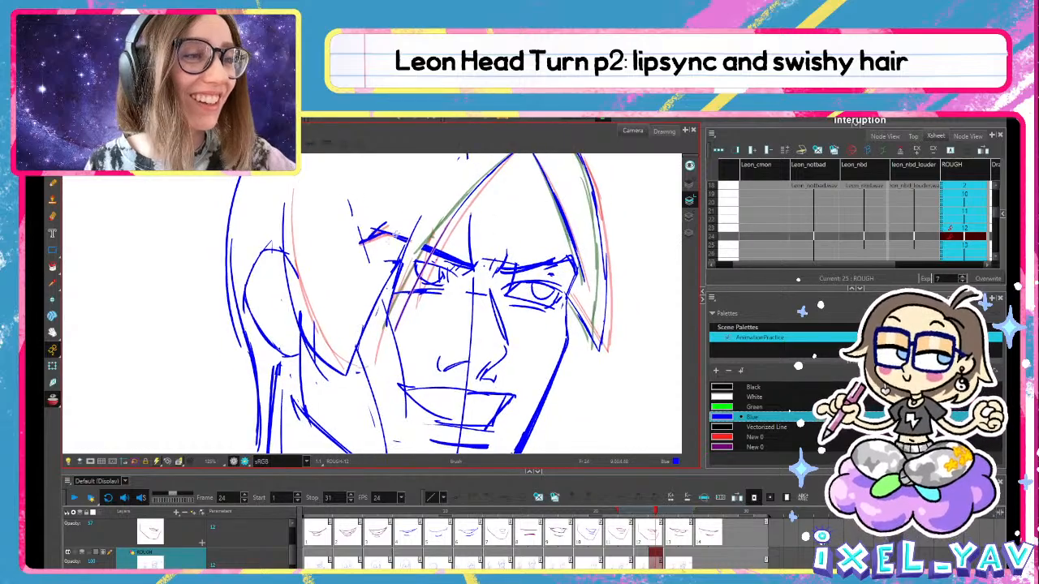
Select the short hair strand beside the near eyebrow and narrow it towards the eye
left_click(401, 254)
left_click(401, 277)
left_click(406, 242)
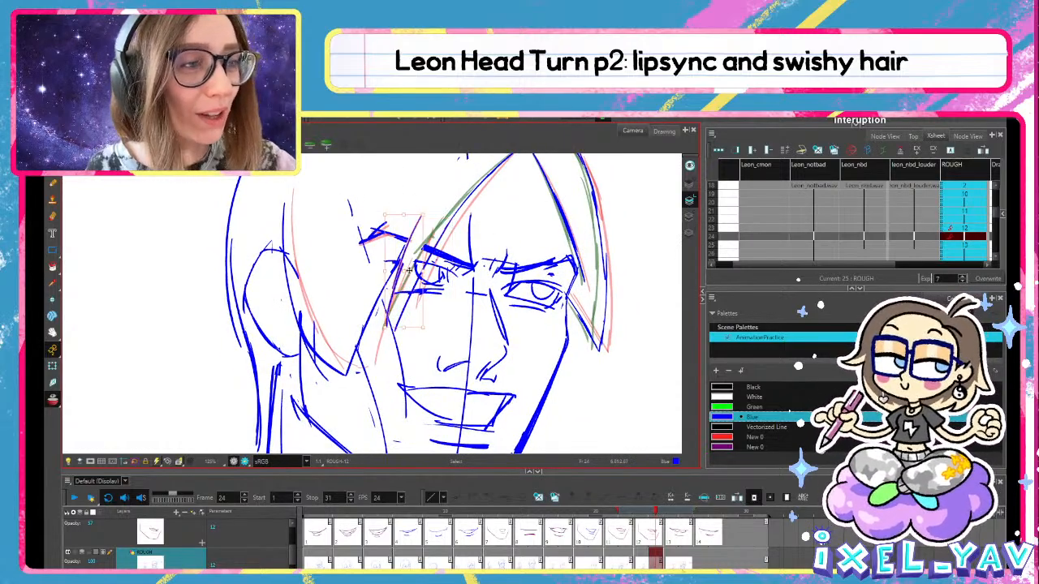
left_click_drag(385, 328, 395, 330)
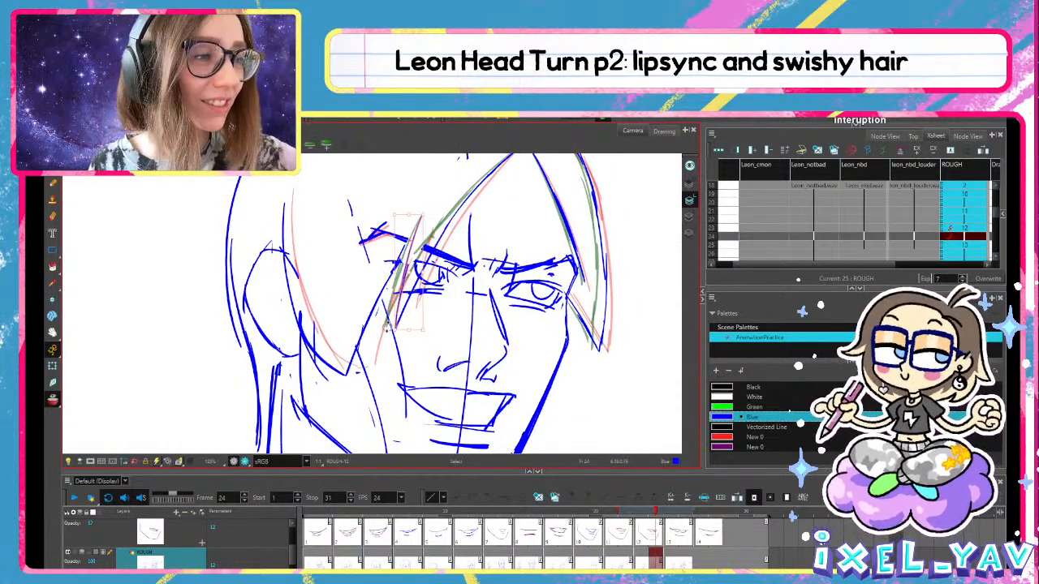
key("alt+b")
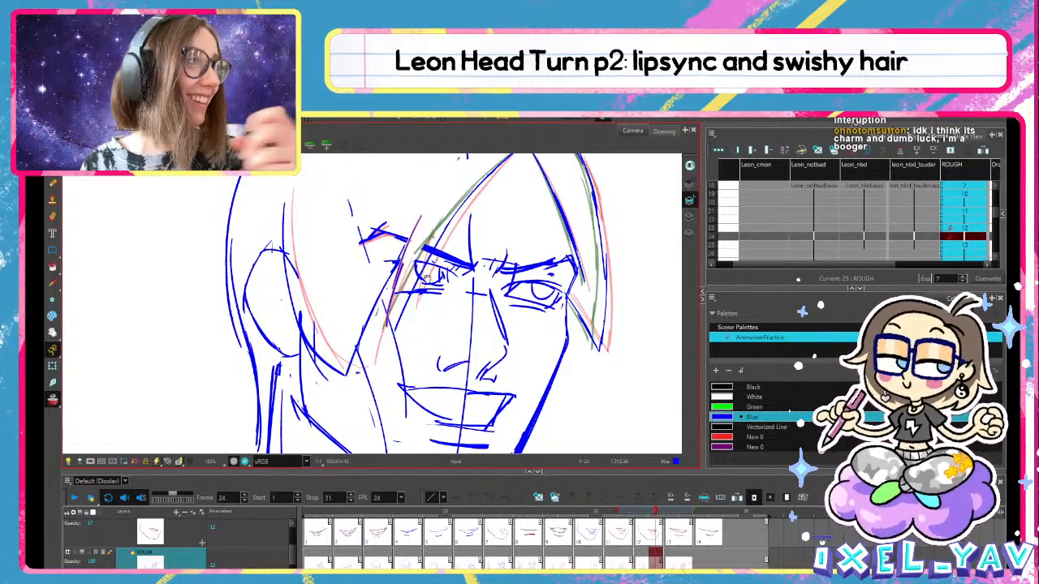
left_click_drag(427, 276, 419, 307)
left_click_drag(529, 288, 540, 265)
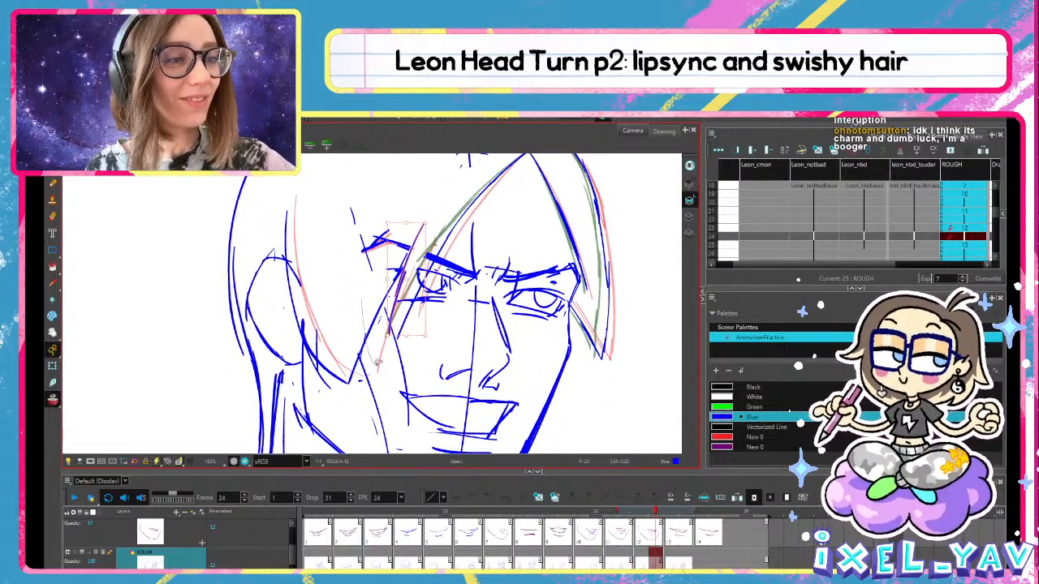
Select the hair lock between the ear and the near eye and stretch its lower point towards the face
key("alt+s")
left_click(345, 363)
left_click_drag(371, 390, 377, 388)
key("alt+b")
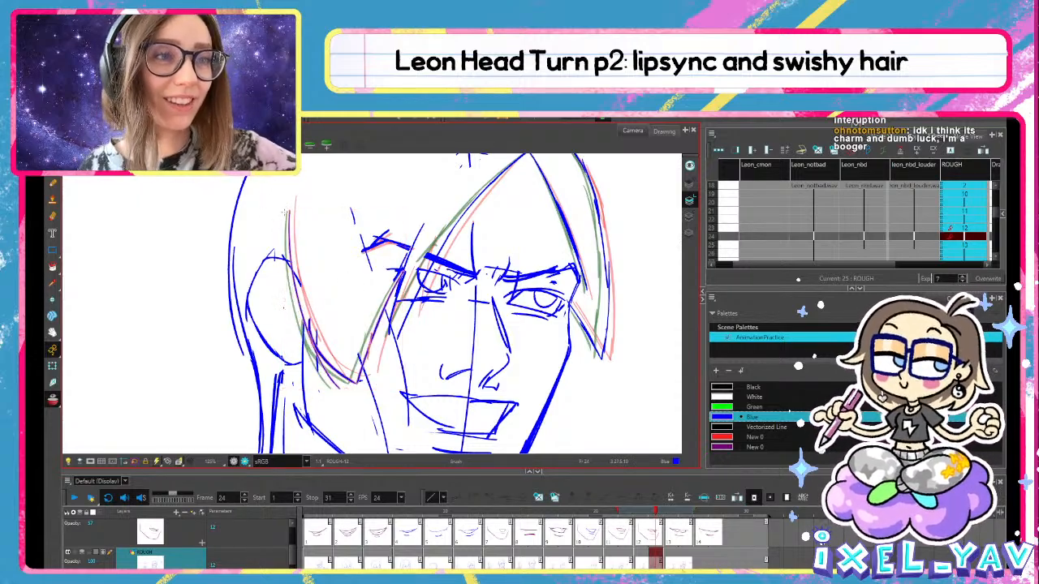
key("alt+s")
left_click_drag(376, 389, 385, 388)
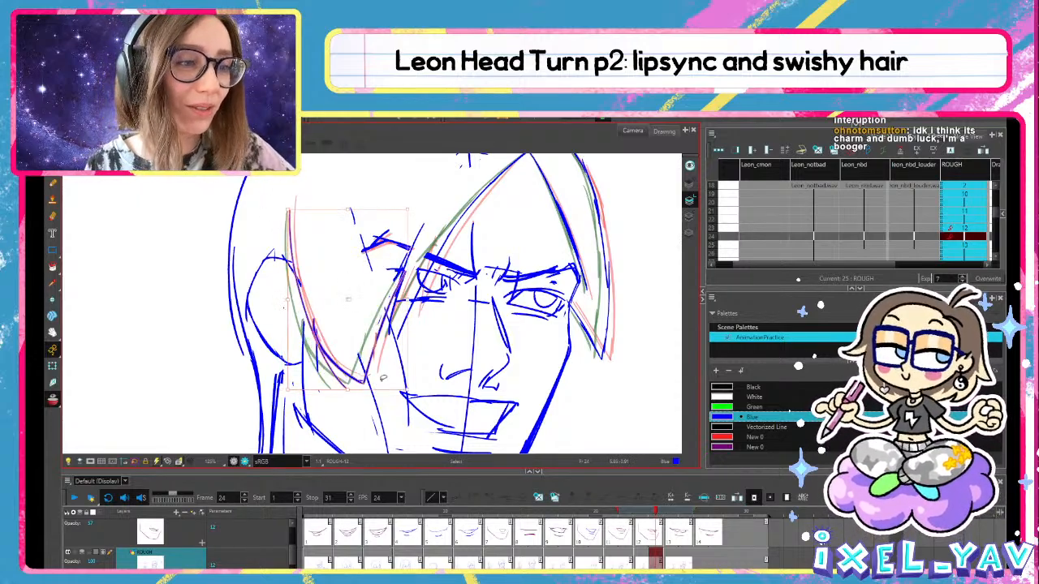
Delete the surplus stroke from the hair lock between the ear and the near eye and check the remaining strokes
left_click(348, 423)
left_click(341, 395)
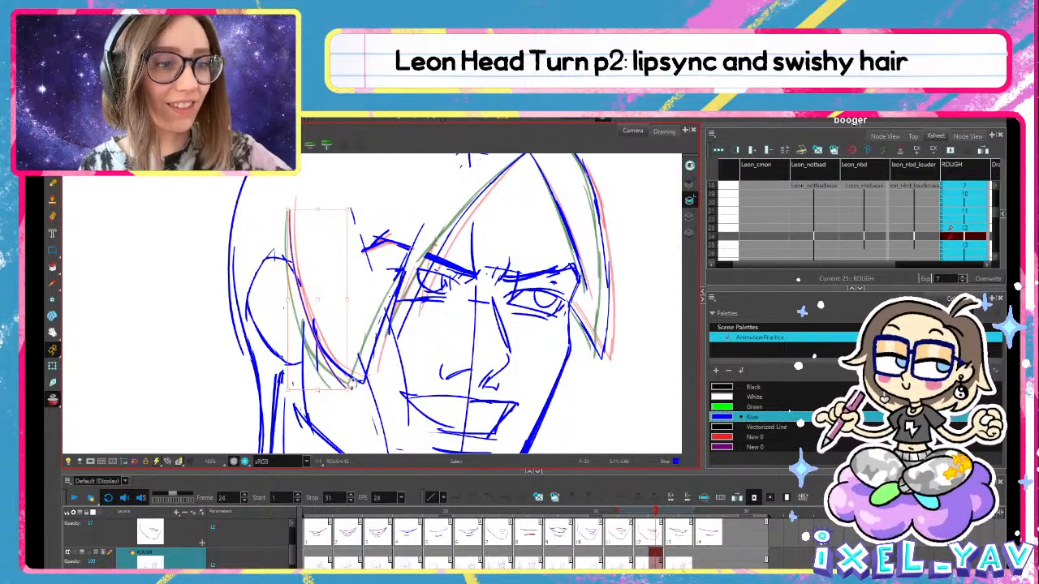
key("Delete")
left_click(338, 367)
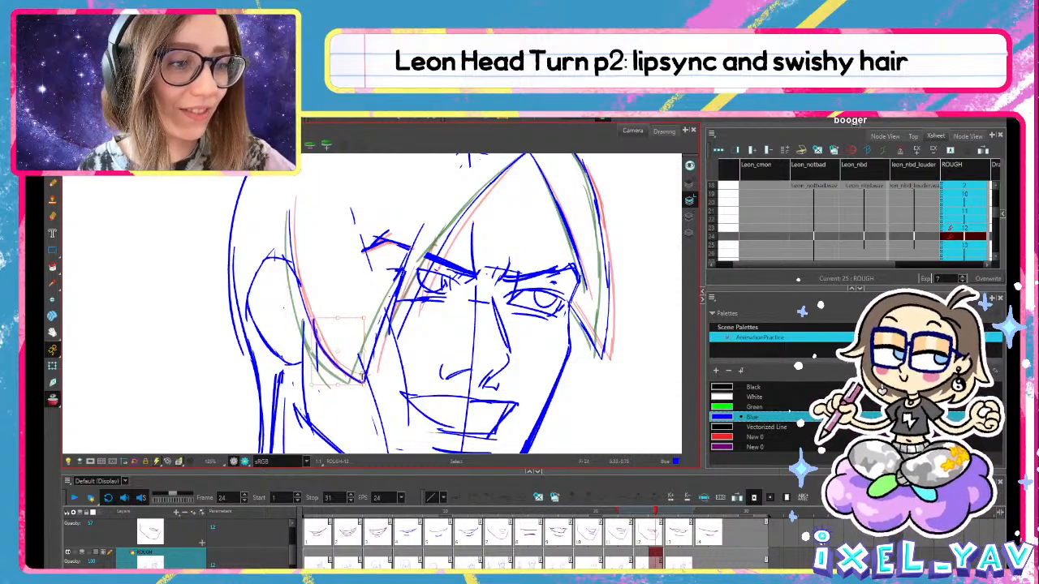
left_click(341, 336)
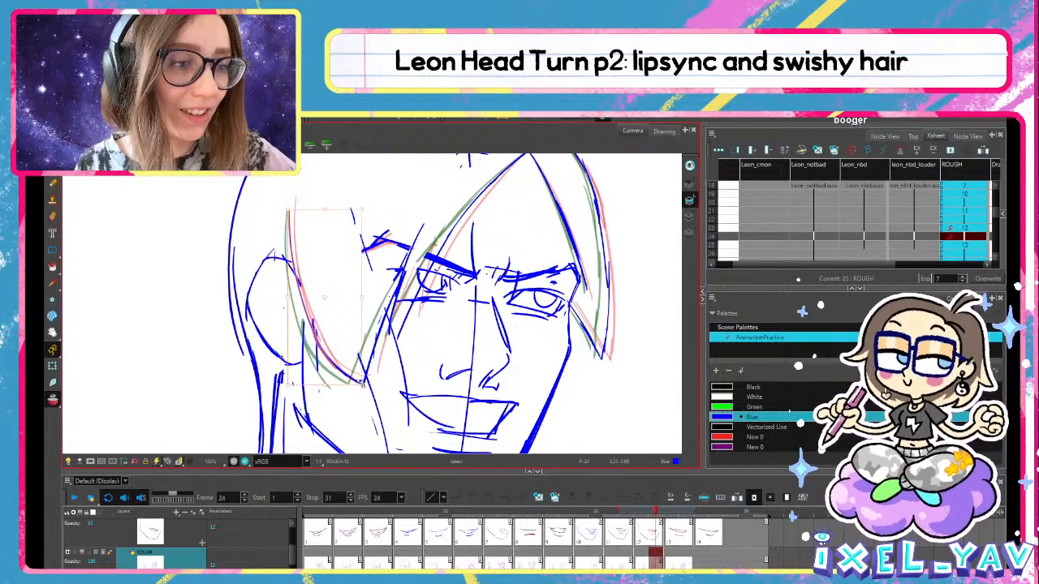
key("alt+b")
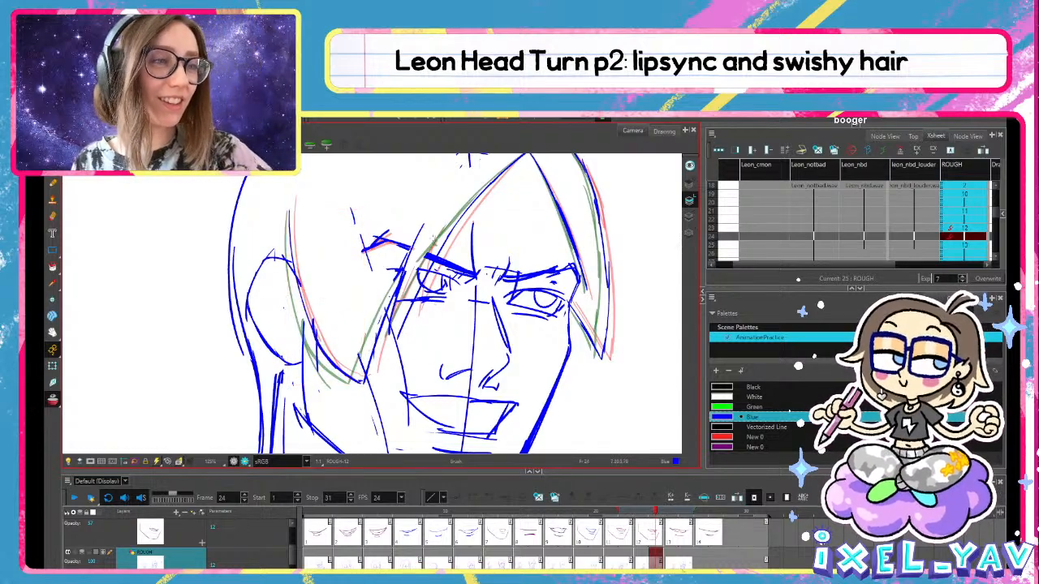
Compare frames 24 and 25, and select the short hair strand beside the near eyebrow at frame 24 to adjust it
left_click_drag(470, 309, 445, 352)
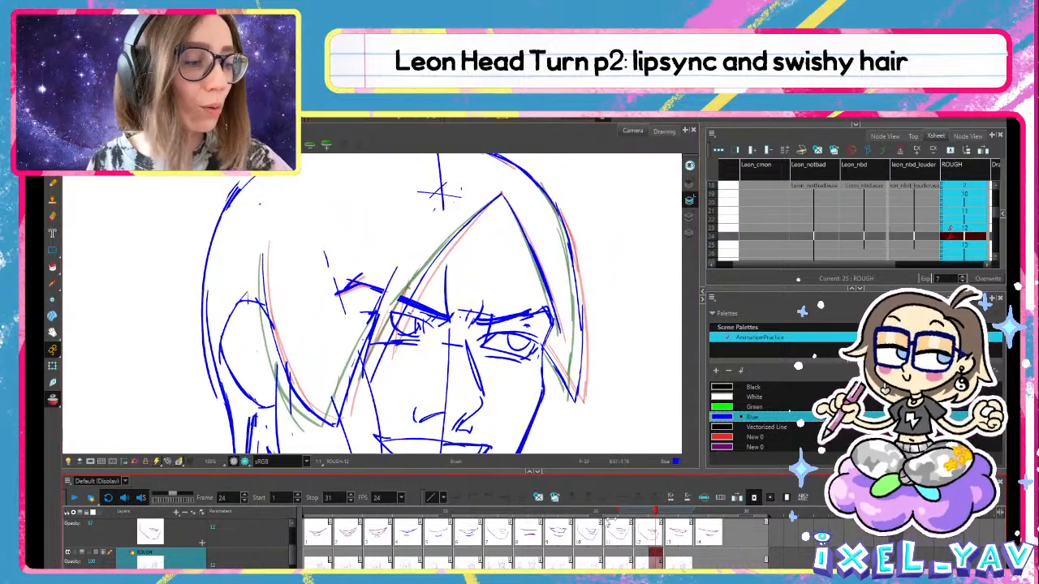
mouse_move(646, 511)
left_mouse_down()
mouse_move(690, 515)
mouse_move(654, 523)
left_mouse_up()
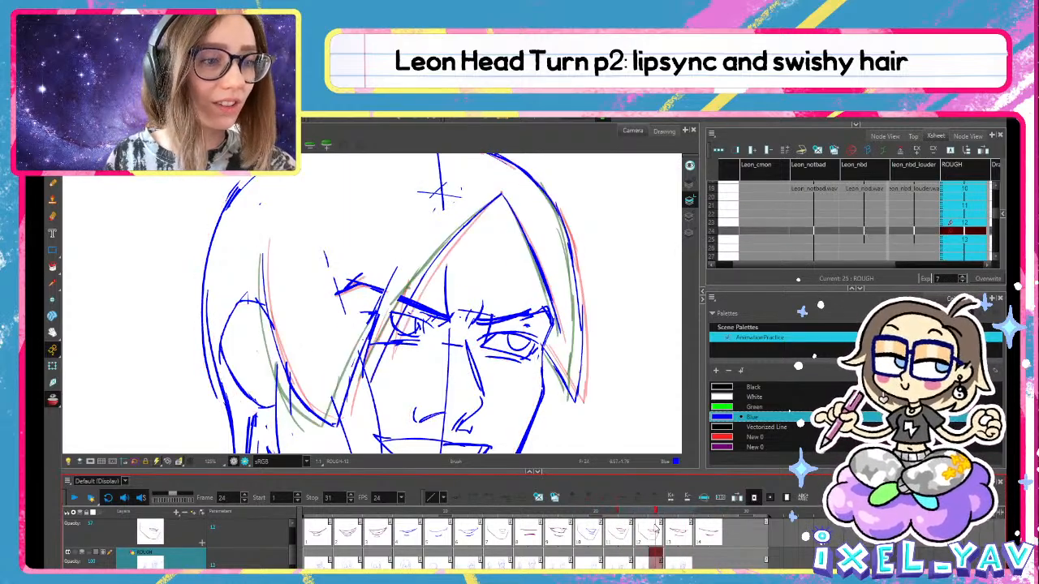
key("period")
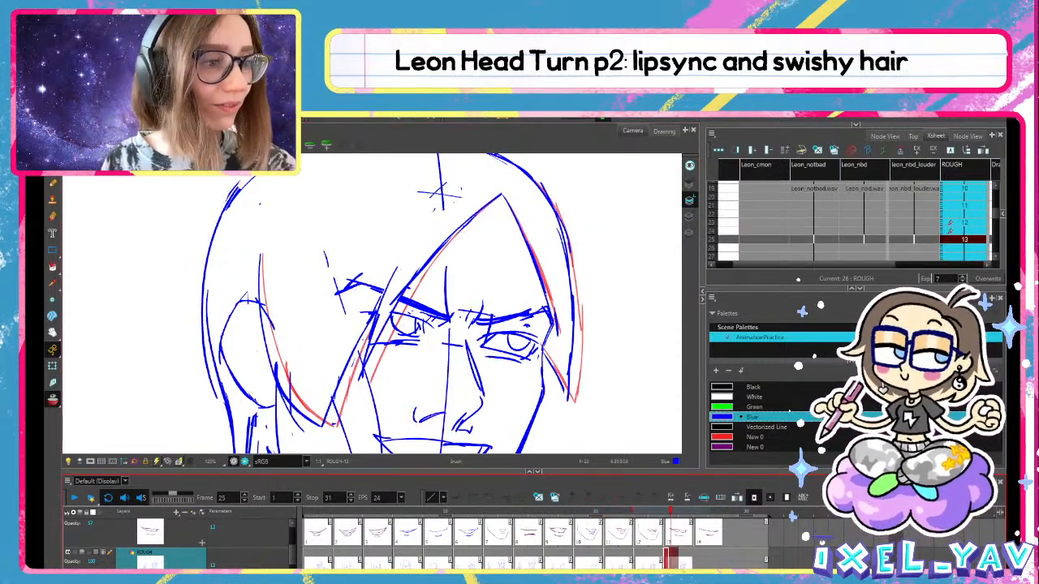
key("comma")
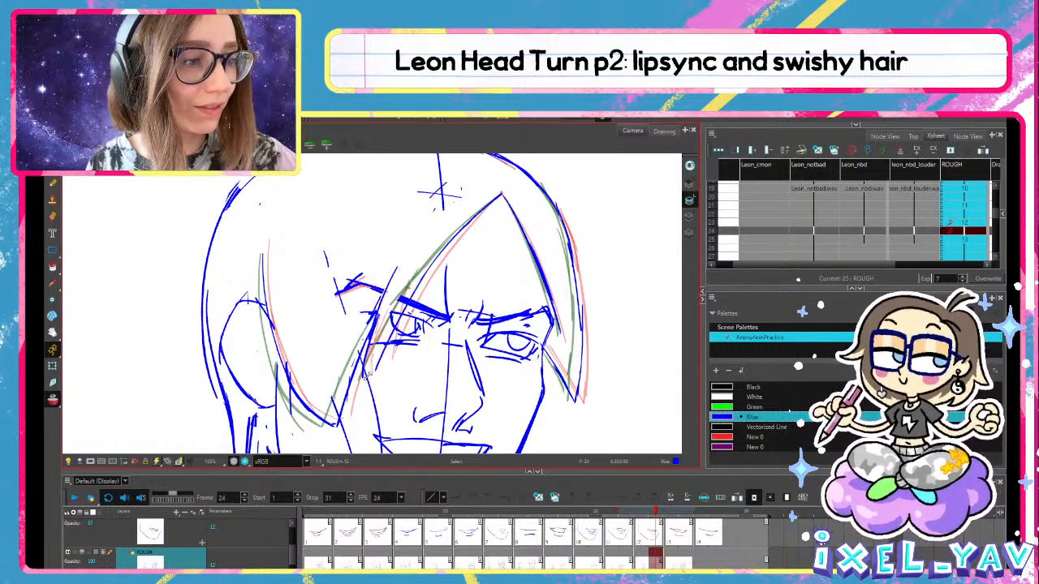
left_click(391, 289)
left_click(375, 356)
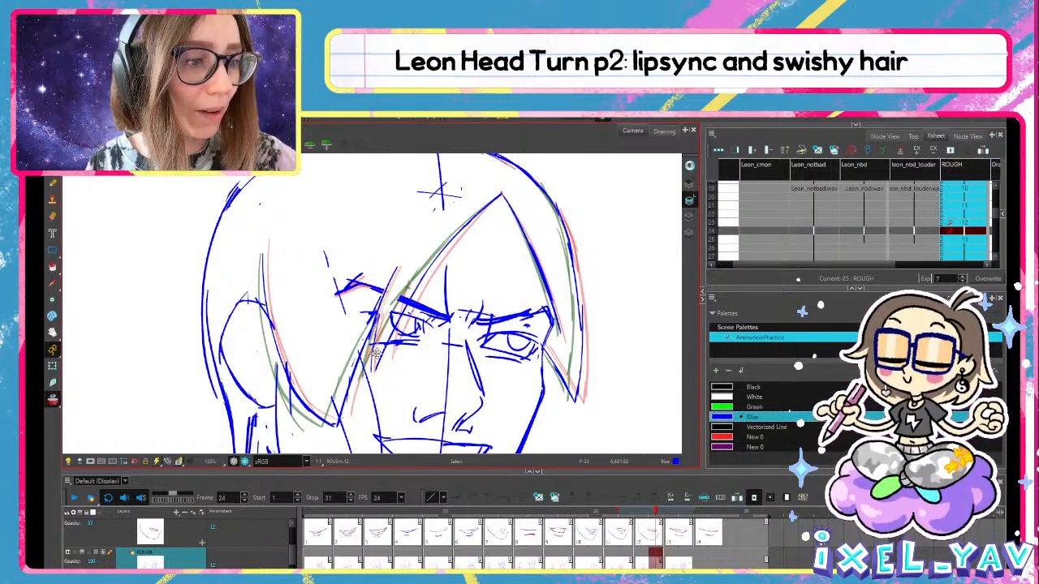
left_click(386, 295)
left_click(401, 254)
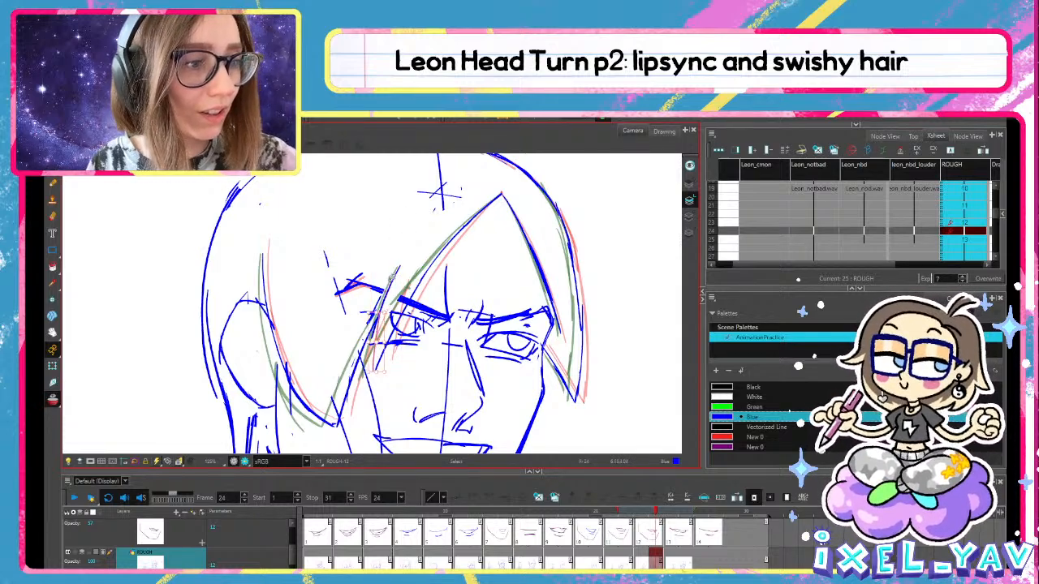
left_click(392, 277)
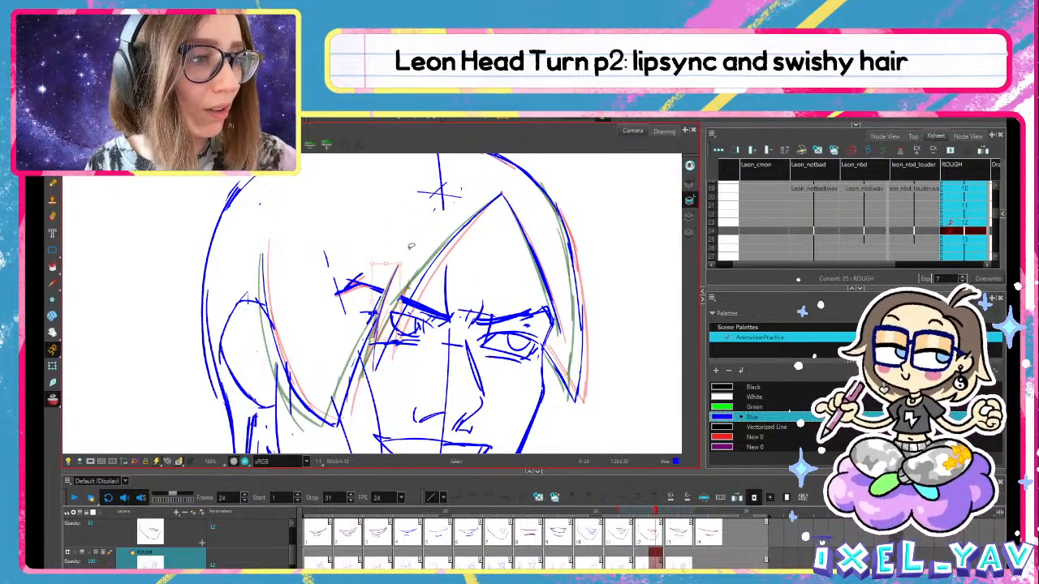
key("alt+b")
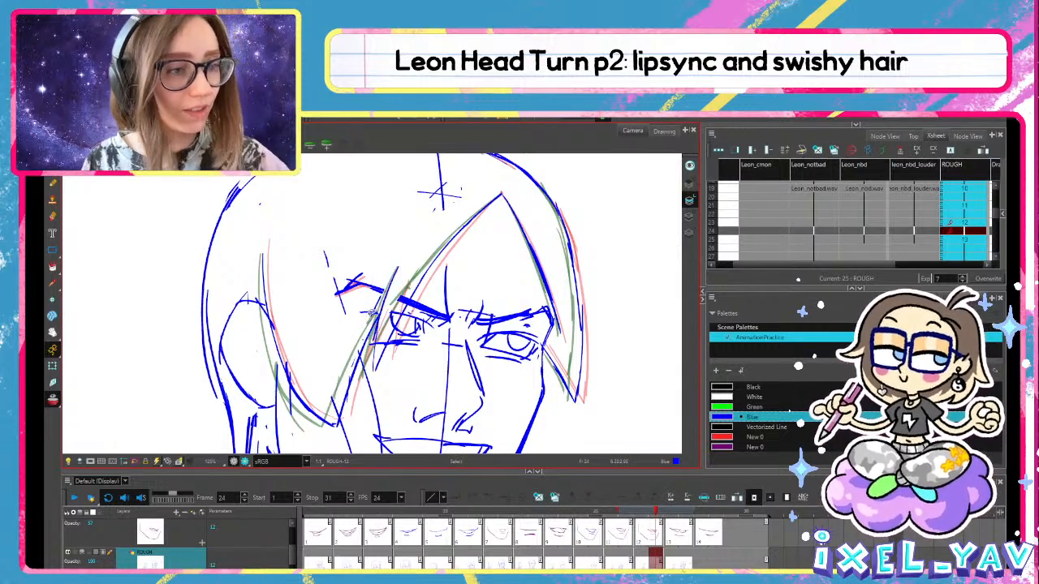
Compare the hair drawings across frames 22 to 24 and play back the whole animation
key("alt+b")
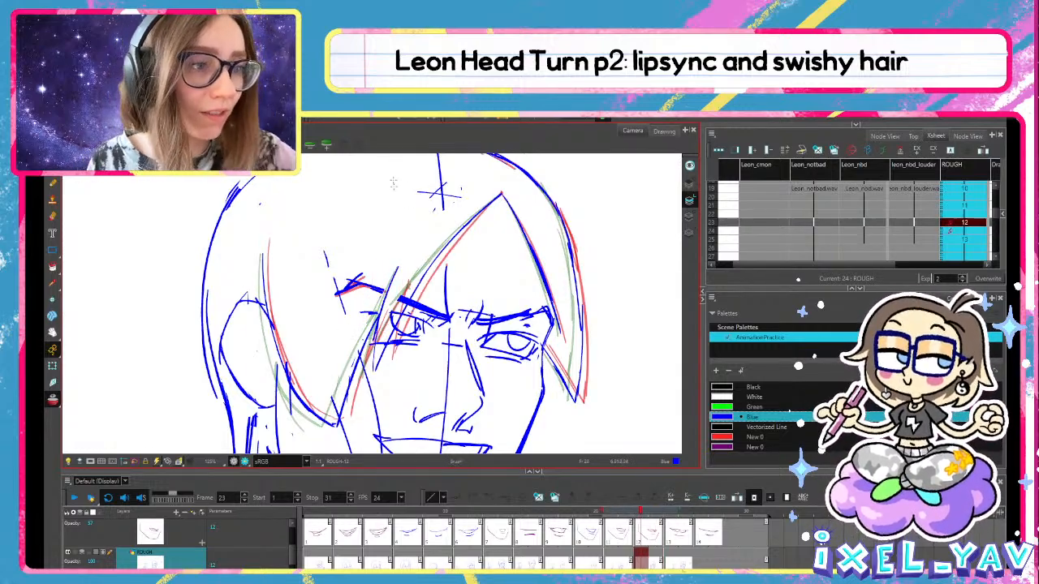
key(".")
key(".")
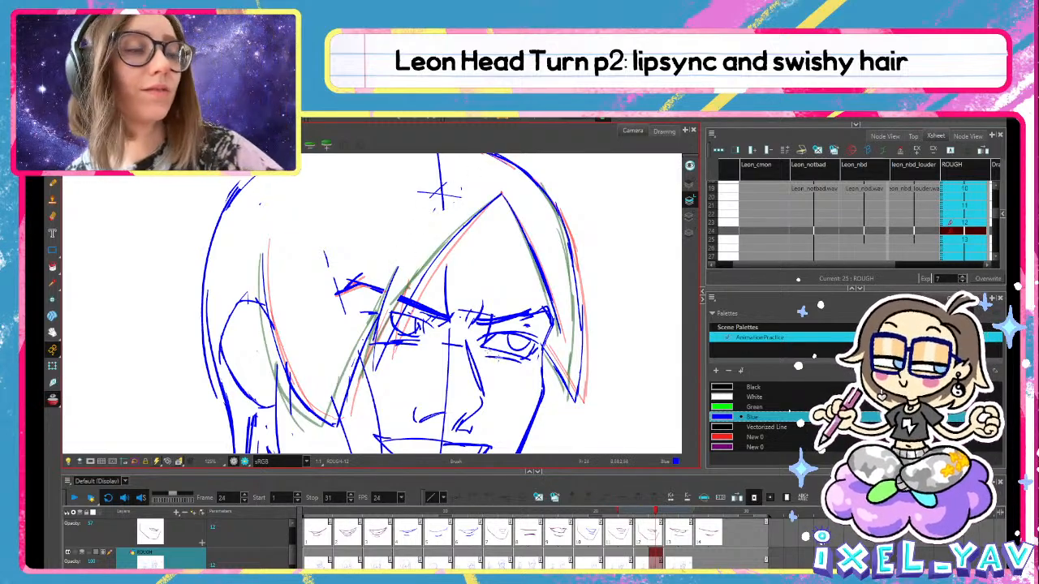
key("comma")
key("comma")
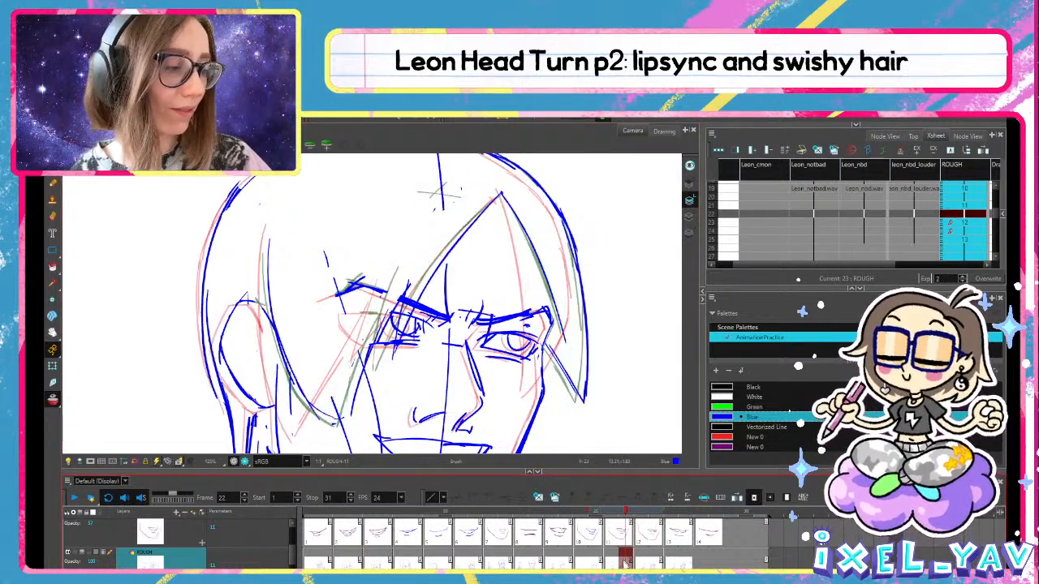
key("period")
key("period")
key("comma")
key("period")
key("alt+s")
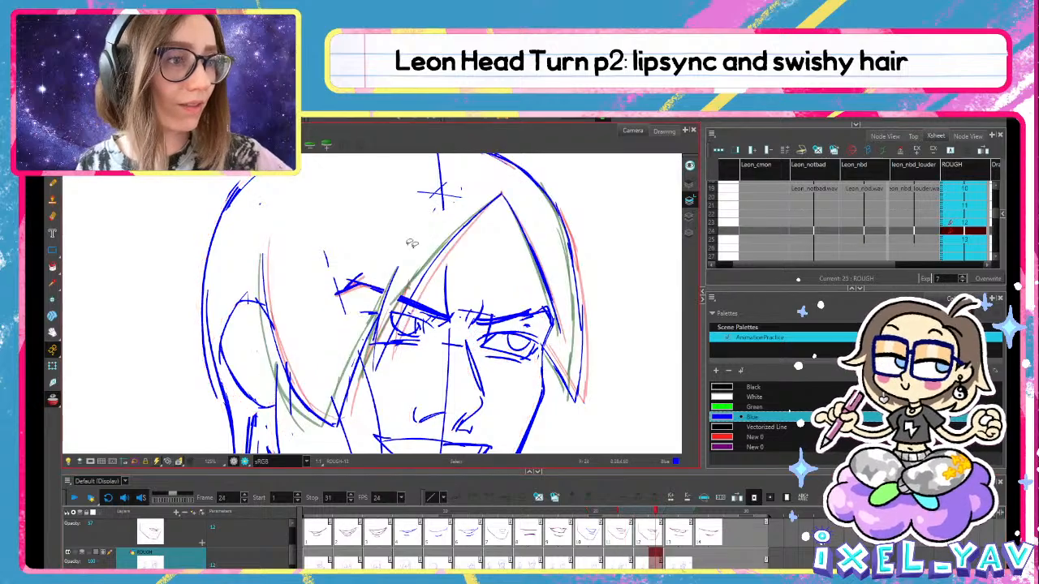
key("1")
key("1")
key("1")
key("1")
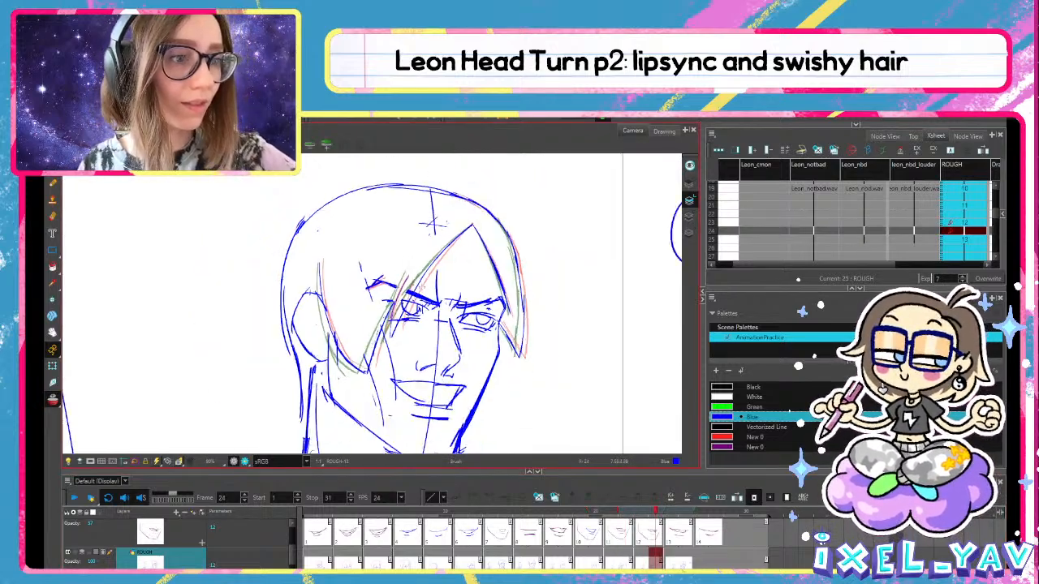
left_click(75, 497)
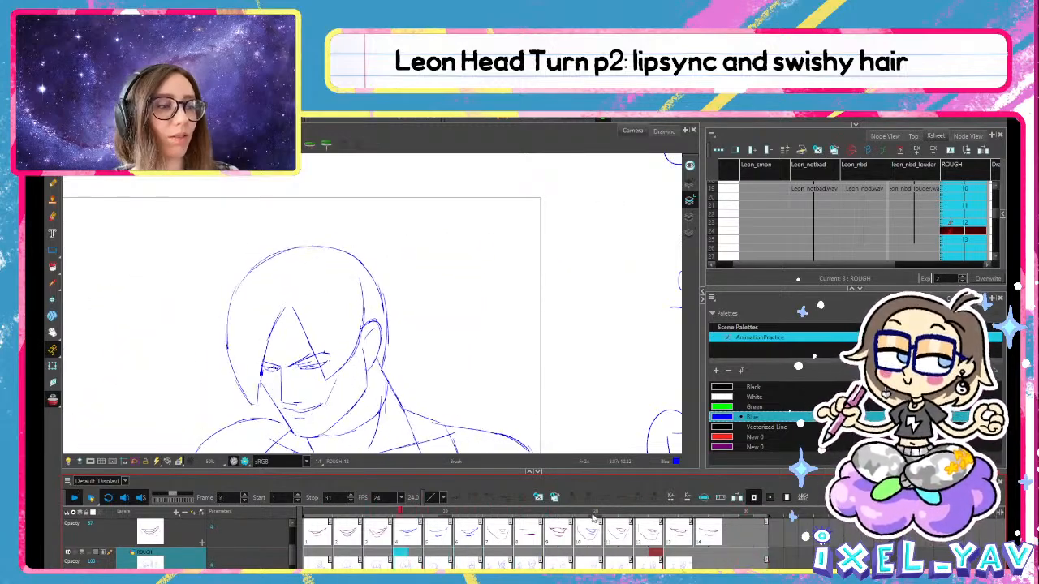
Adjust the outer hair line on the far side of the head at frame 21 and replay the animation
left_click_drag(565, 512, 610, 511)
left_click(52, 402)
key("alt+e")
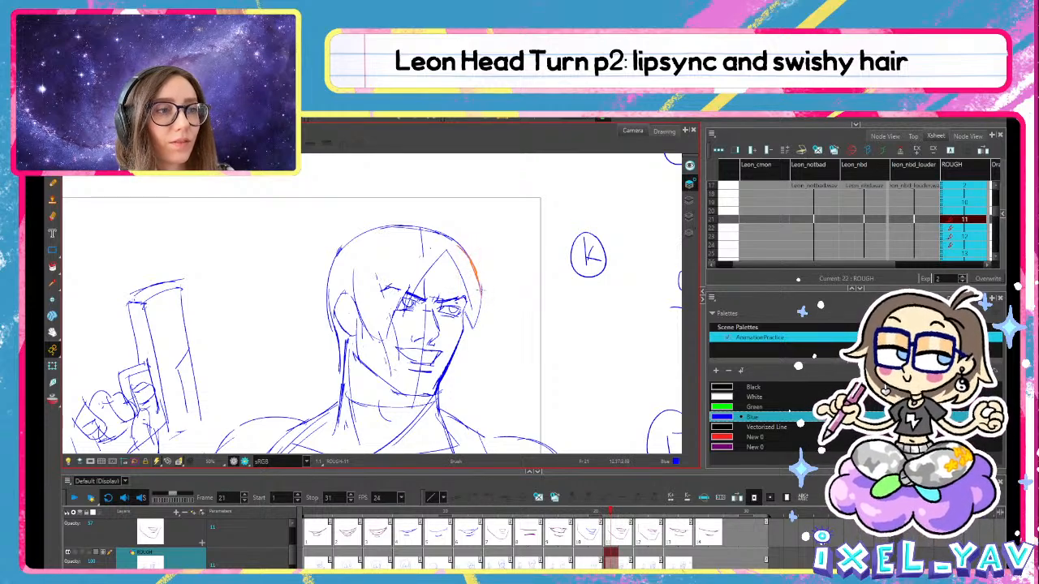
left_click(75, 497)
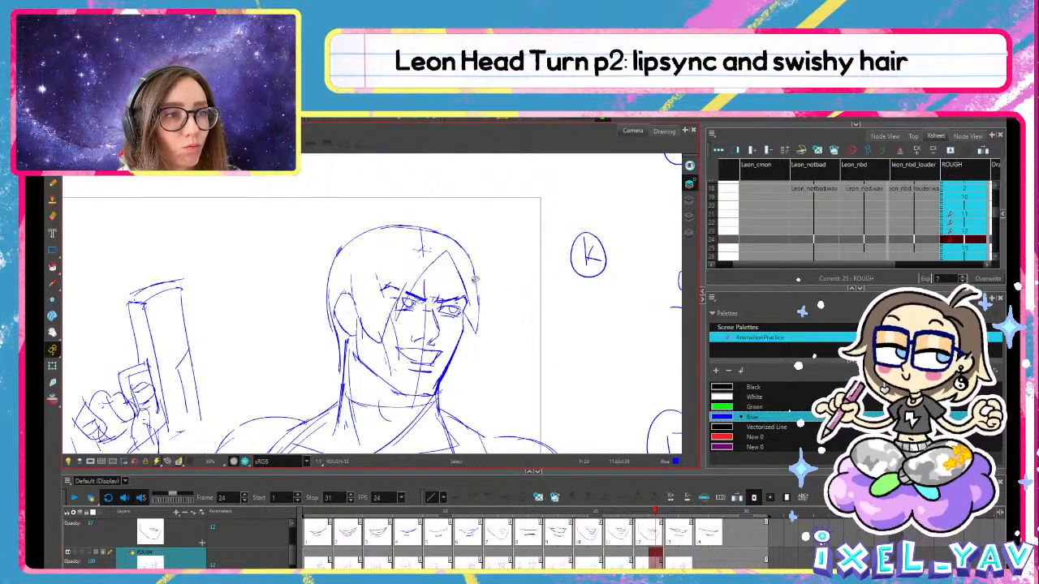
Adjust the outer far-side hair line at frames 24 and 27 on the line art layer and review the motion
left_click(689, 200)
left_click(476, 284)
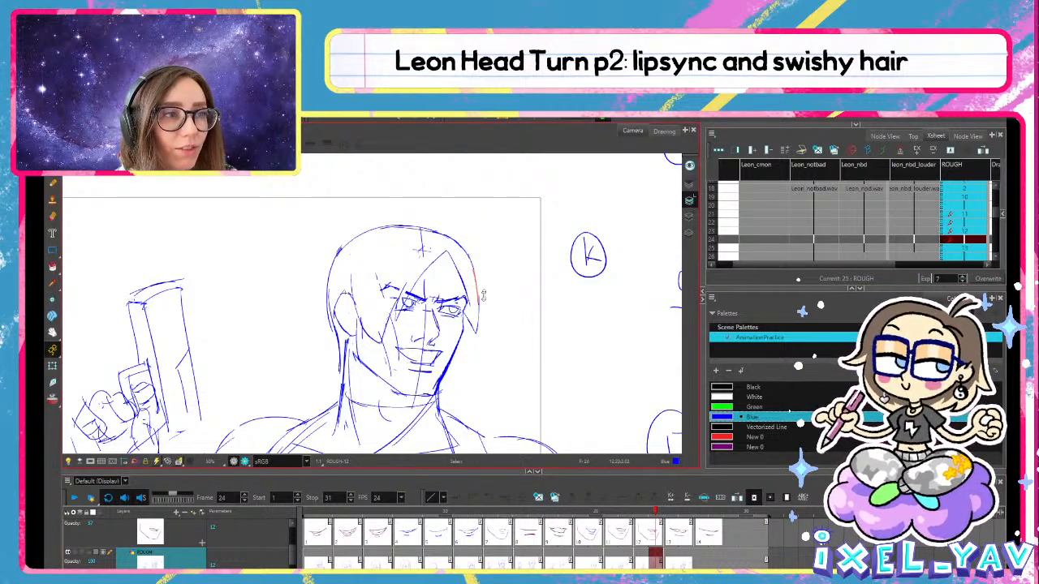
key("alt+b")
key("period")
key("period")
key("period")
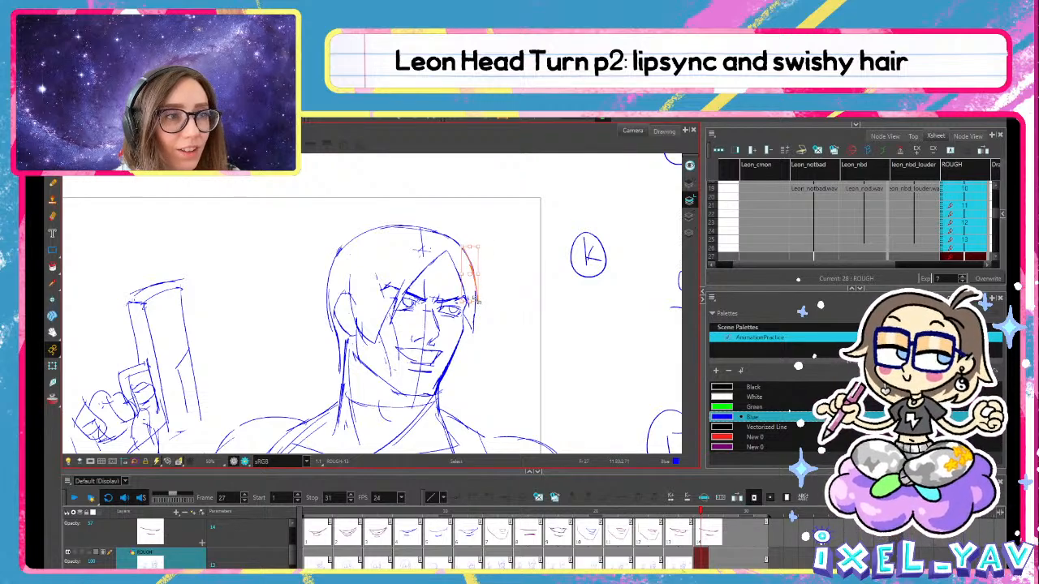
key("comma")
key("comma")
key("comma")
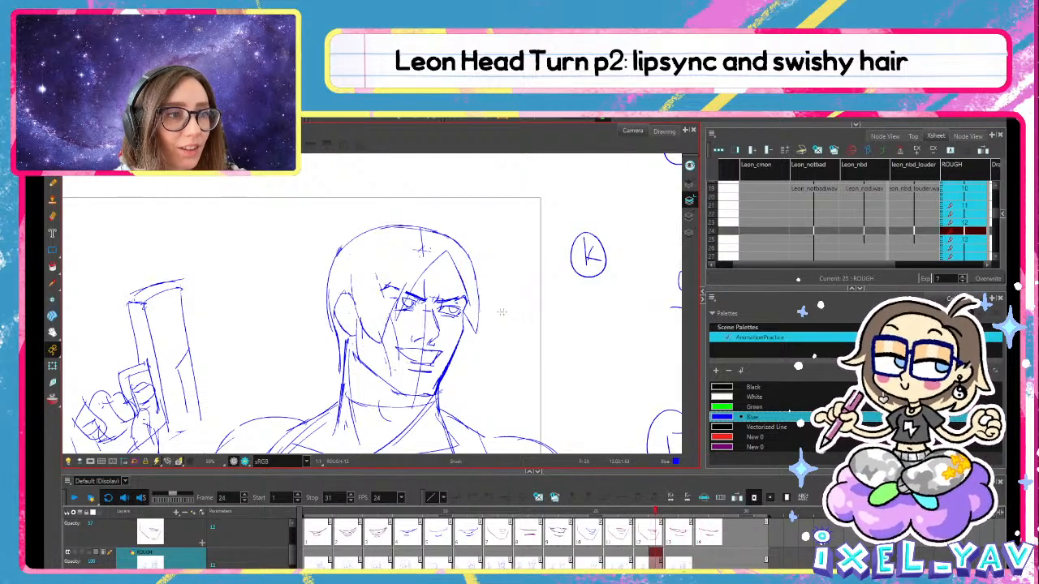
key("period")
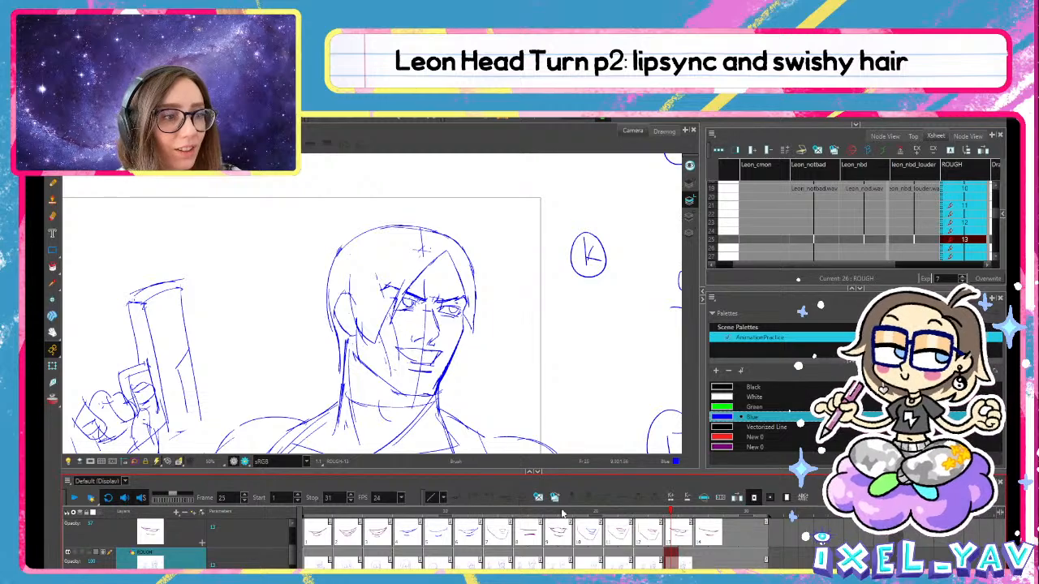
mouse_move(562, 513)
left_mouse_down()
mouse_move(524, 513)
mouse_move(640, 514)
mouse_move(589, 514)
mouse_move(622, 515)
mouse_move(637, 497)
mouse_move(627, 495)
left_mouse_up()
Isolate frame 22's hair strokes on the overlay art layer in the Drawing view and redraw the fringe line below the parting
scroll(432, 252, "down", 1)
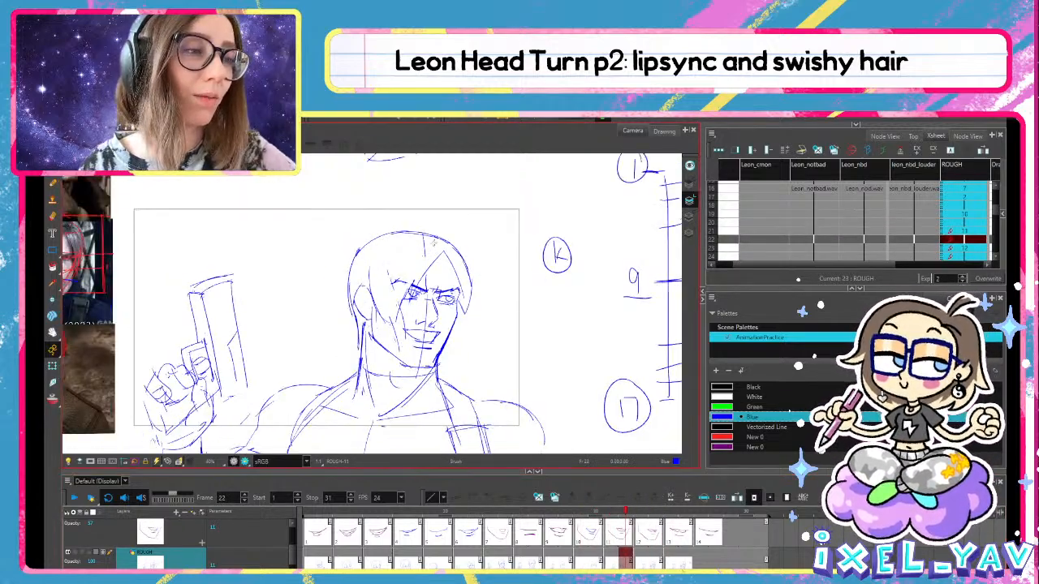
scroll(432, 252, "up", 4)
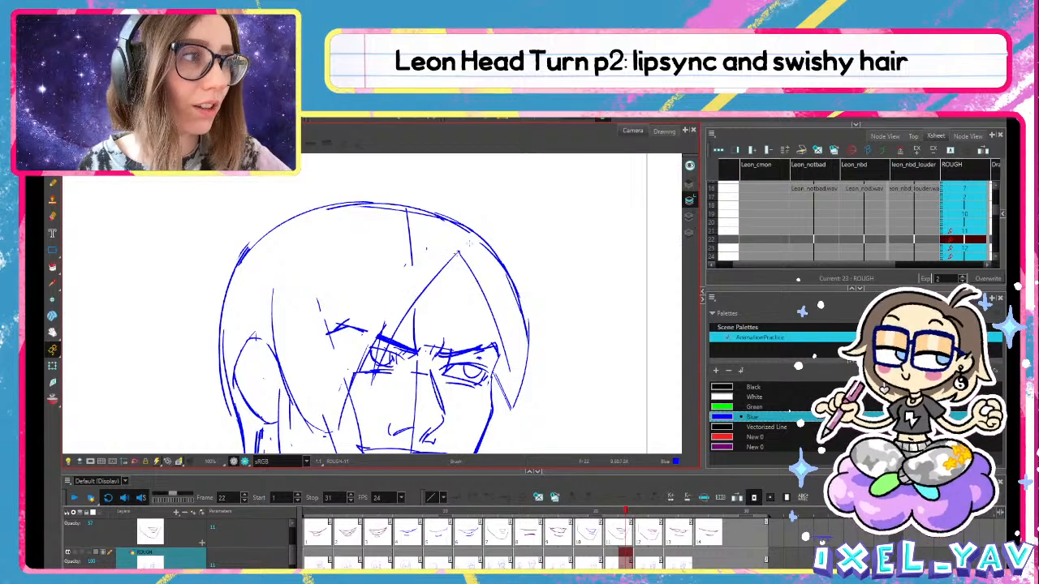
left_click(664, 130)
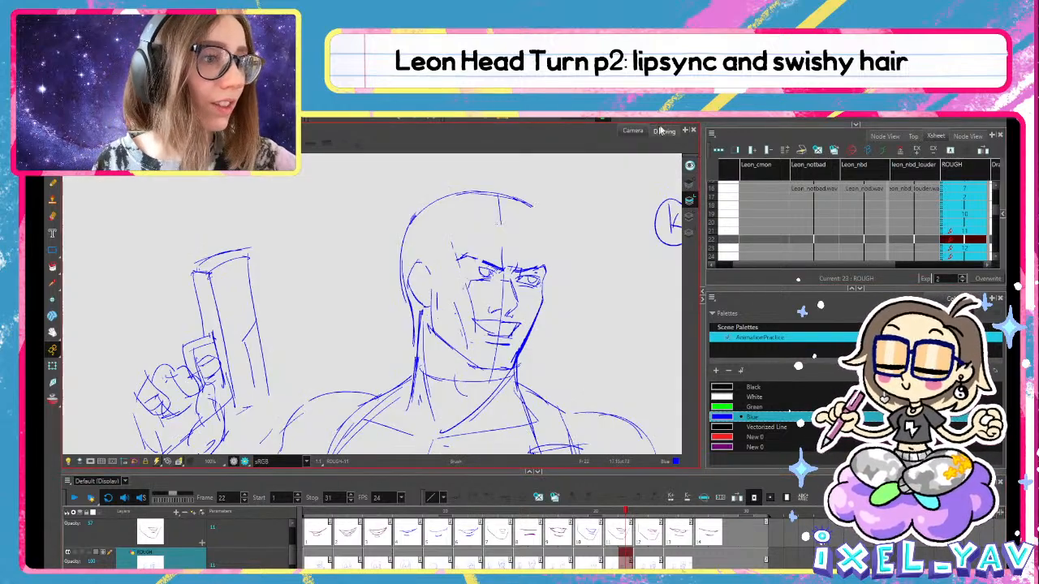
left_click(689, 184)
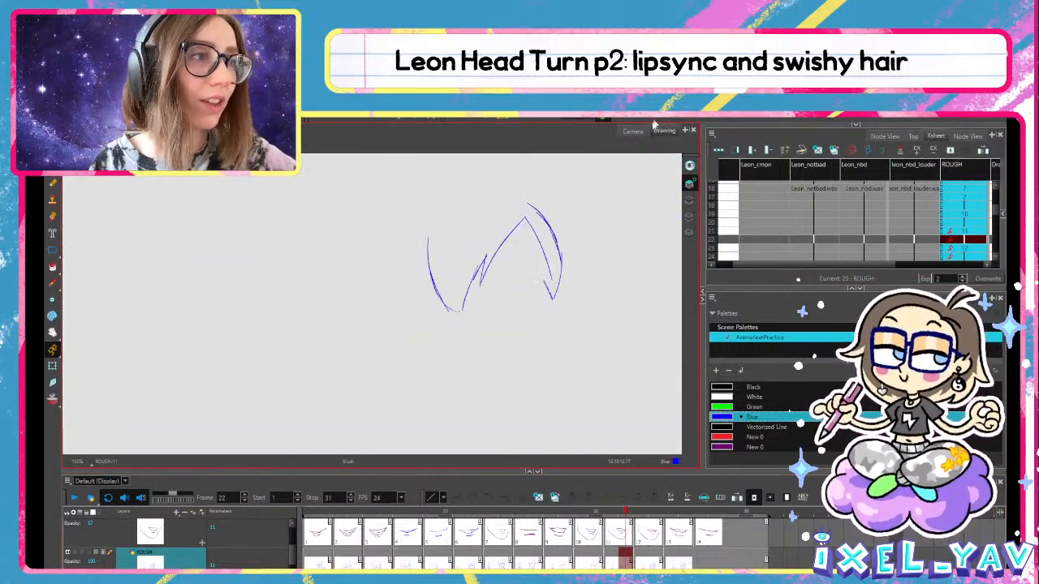
scroll(548, 221, "up", 4)
left_click_drag(414, 355, 504, 226)
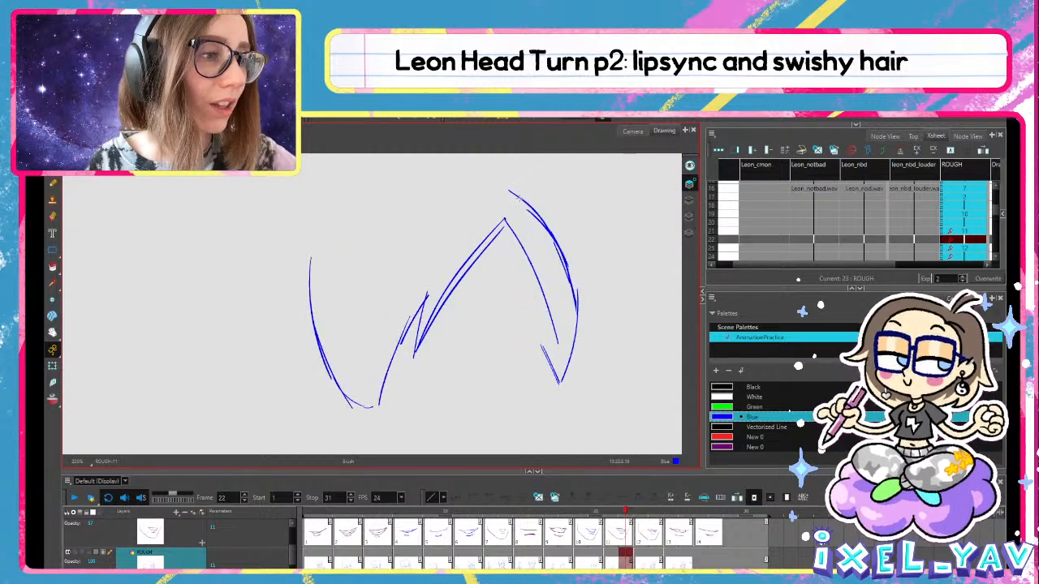
key("ctrl+z")
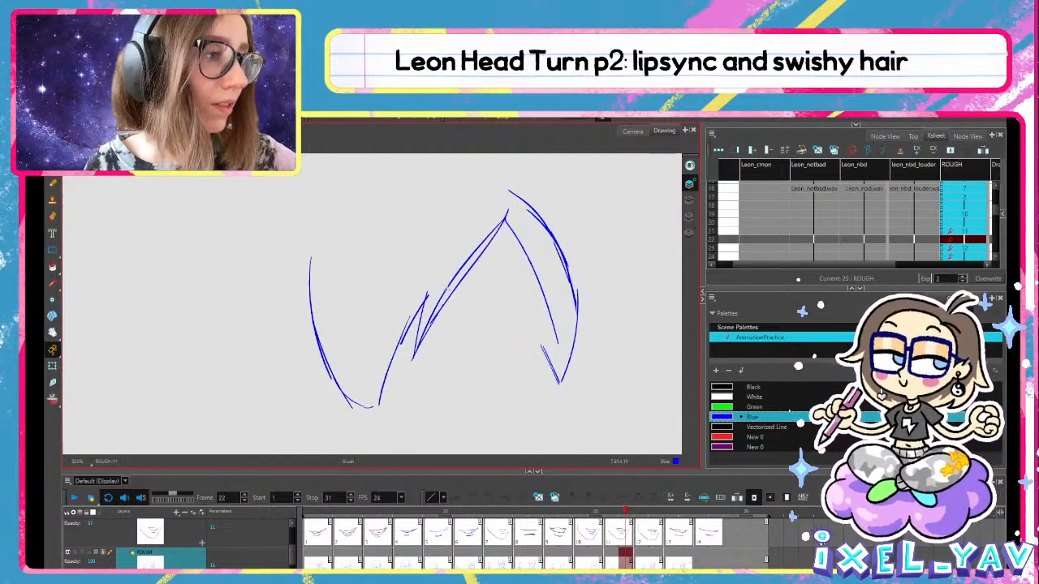
Select the old curved fringe stroke between the parting and the near eye and delete it, keeping the straighter new stroke
key("alt+s")
left_click(457, 277)
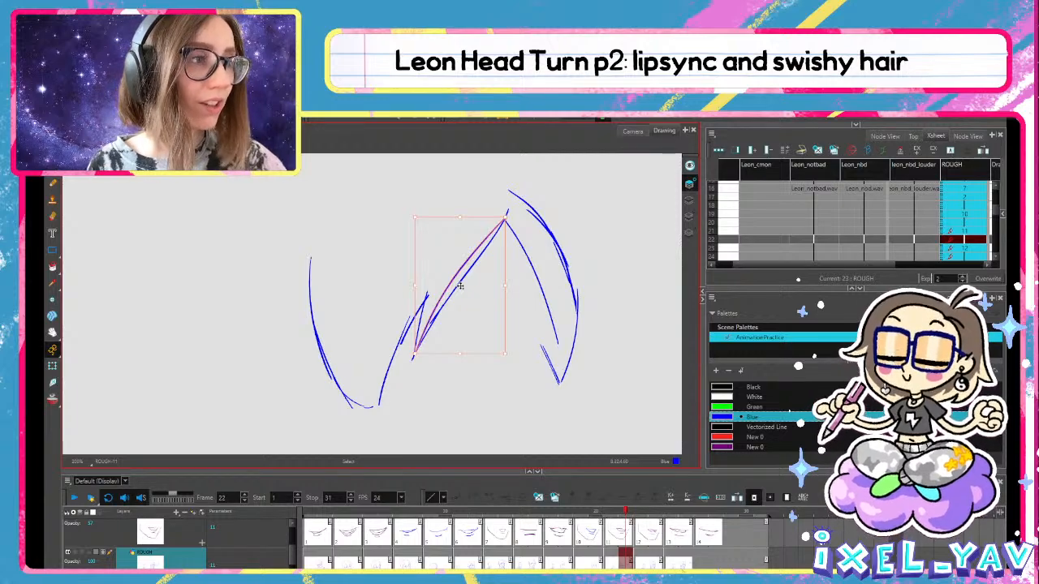
key("alt+b")
left_click(422, 324)
key("alt+b")
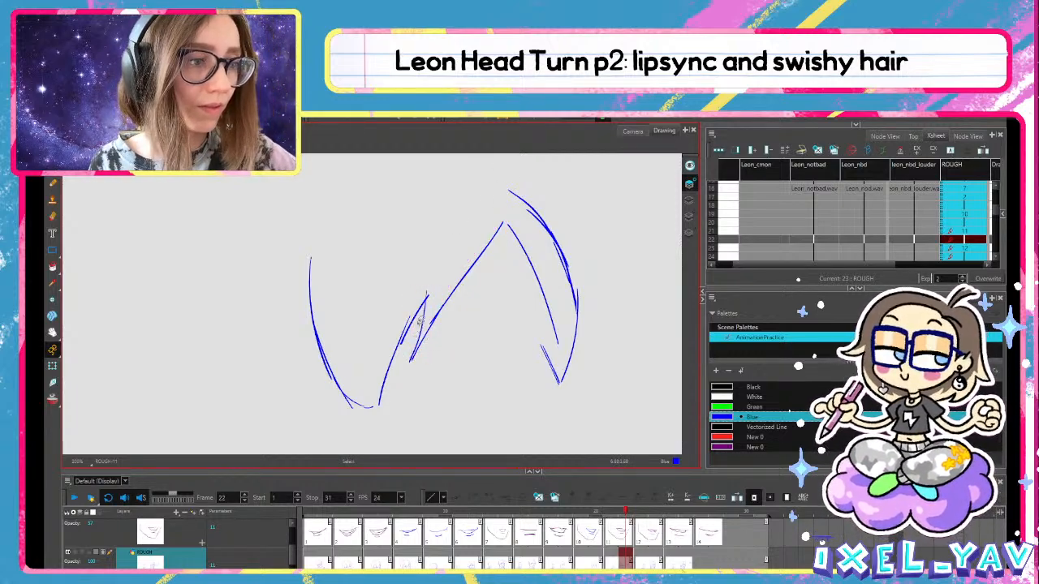
Redraw the inner edge of frame 22's near-side hair lock as a straighter stroke up from the lower tip and delete the old curved one
key("alt+s")
left_click(416, 342)
left_click_drag(410, 306, 403, 357)
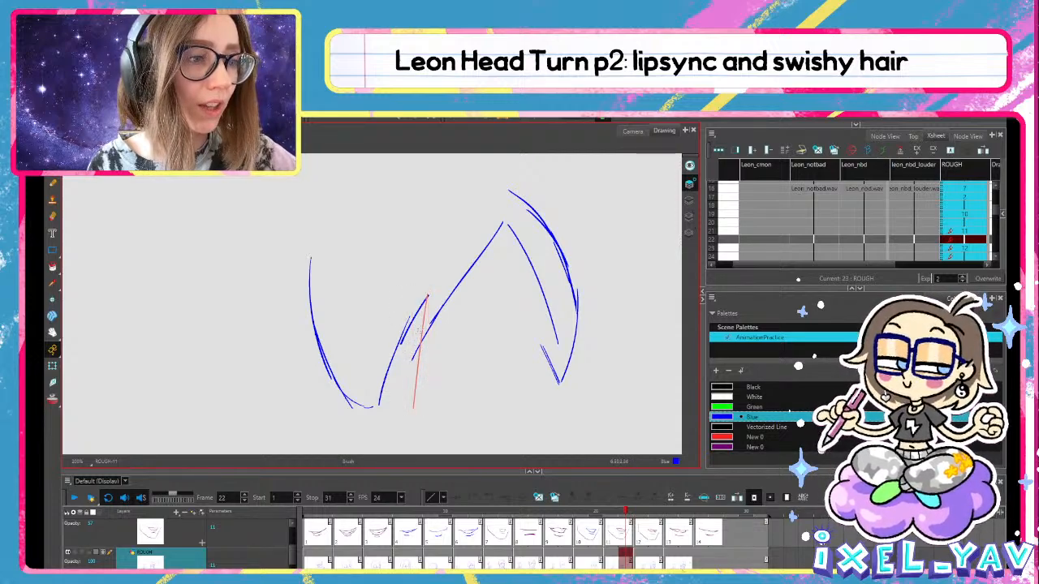
key("ctrl+z")
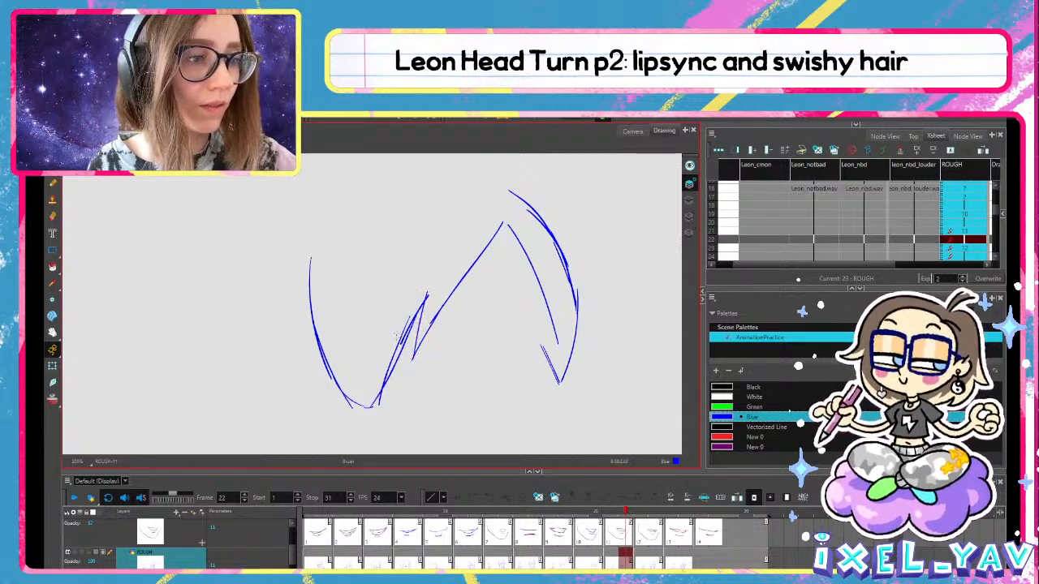
left_click_drag(411, 312, 415, 283)
key("Delete")
Delete the short leftover stroke beside the hair notch and stretch the new inner stroke up to the notch's peak
left_click(407, 344)
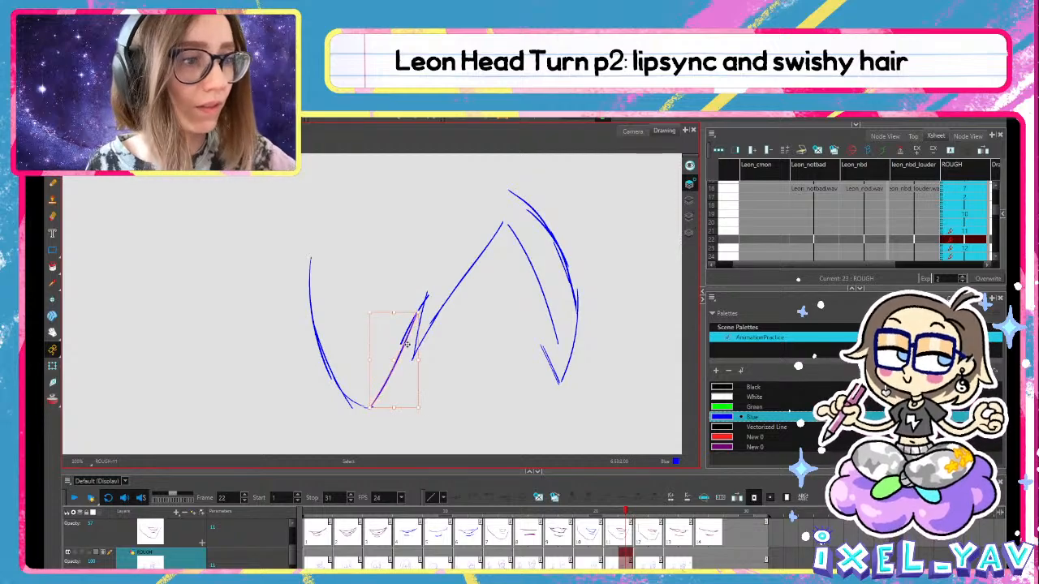
left_click(398, 243)
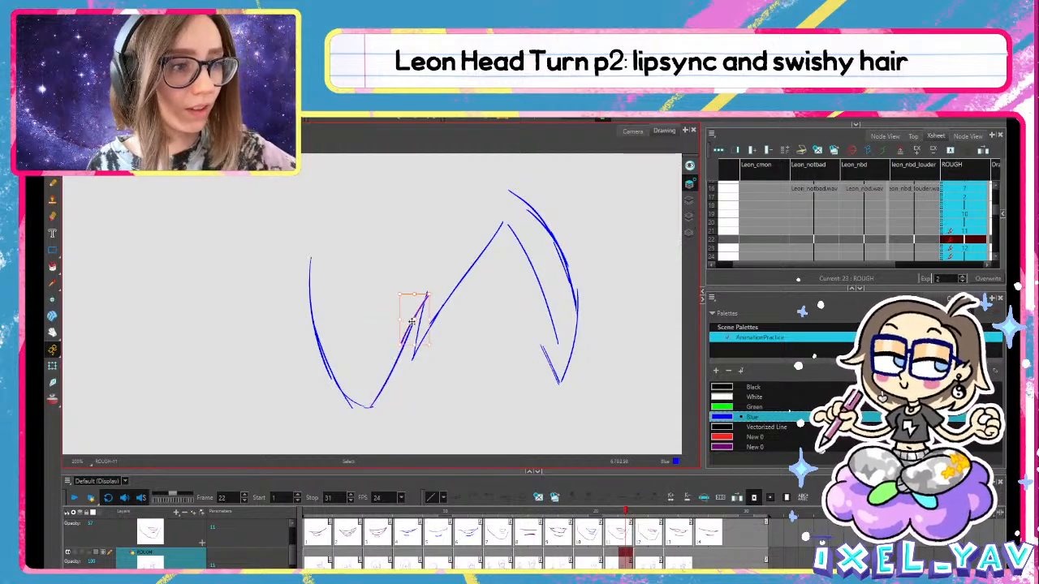
key("Delete")
left_click(412, 323)
left_click_drag(417, 311, 426, 299)
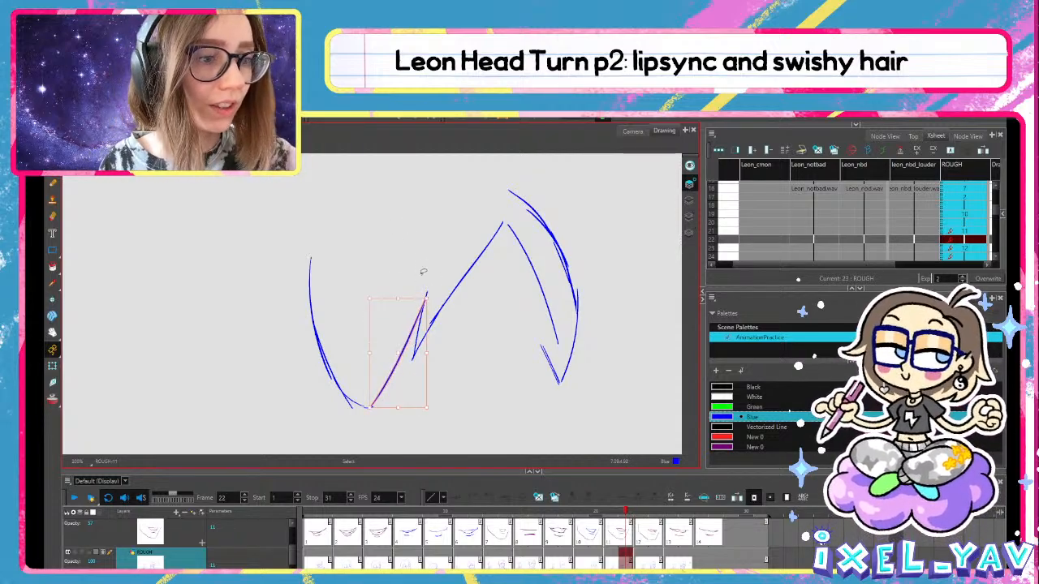
left_click(423, 272)
Remove the bulging outer line of the near-side hair lock and redraw it as a straighter stroke ending in a sharp lower tip
left_click_drag(310, 288, 353, 418)
key("e")
left_click_drag(313, 316, 350, 404)
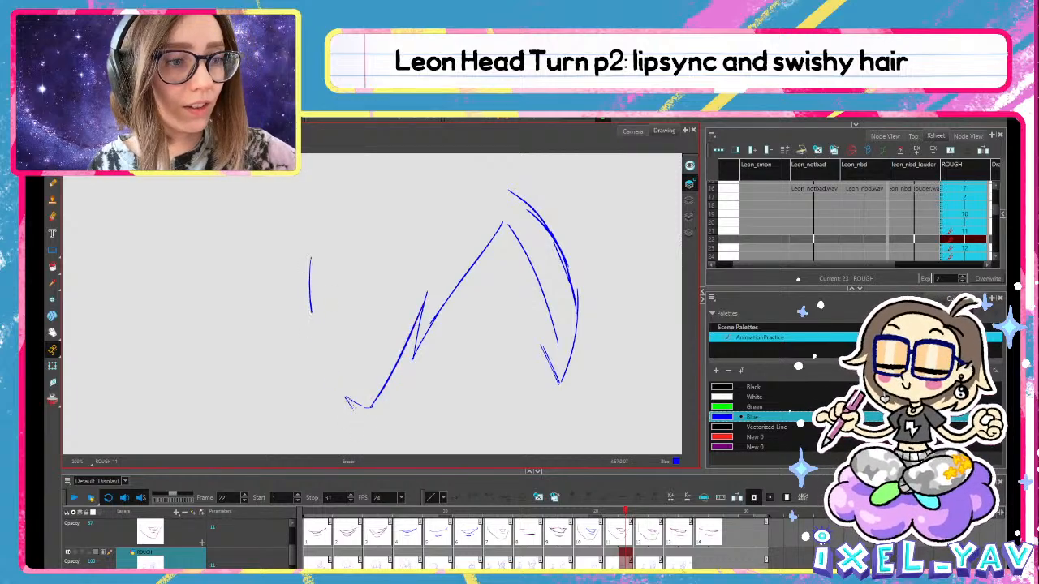
left_click_drag(308, 281, 362, 410)
key("ctrl+z")
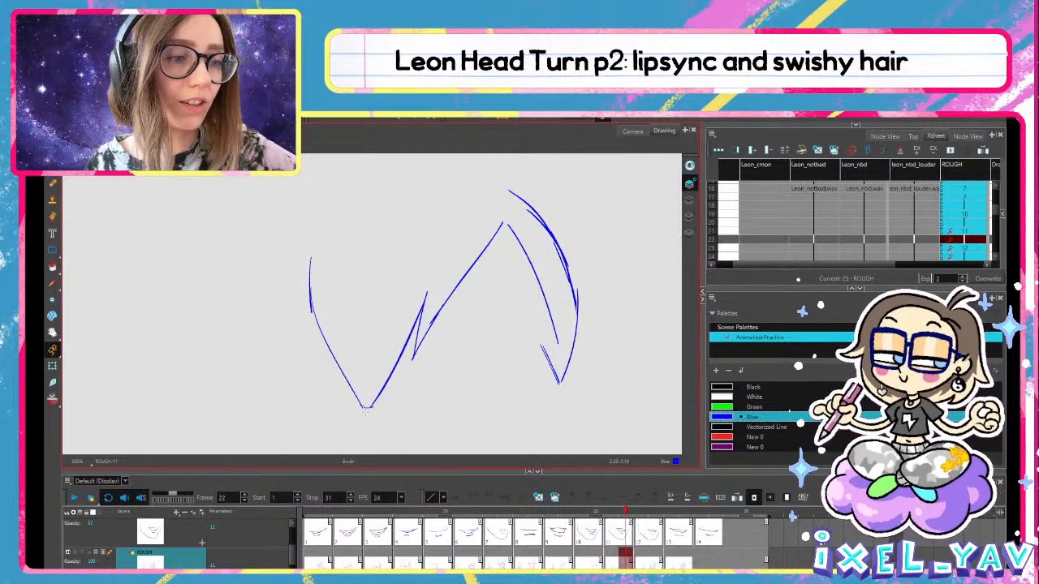
key("s")
left_click(366, 409)
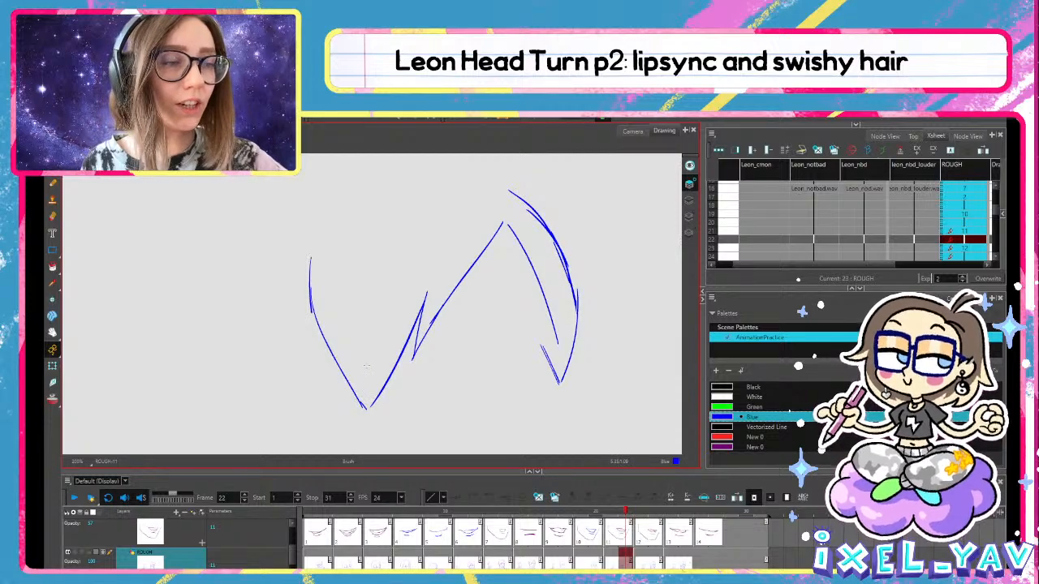
Return to the Camera view, replay the animation, and scrub through the frames around 17 to 22 to review the hair
left_click(632, 131)
scroll(365, 324, "down", 3)
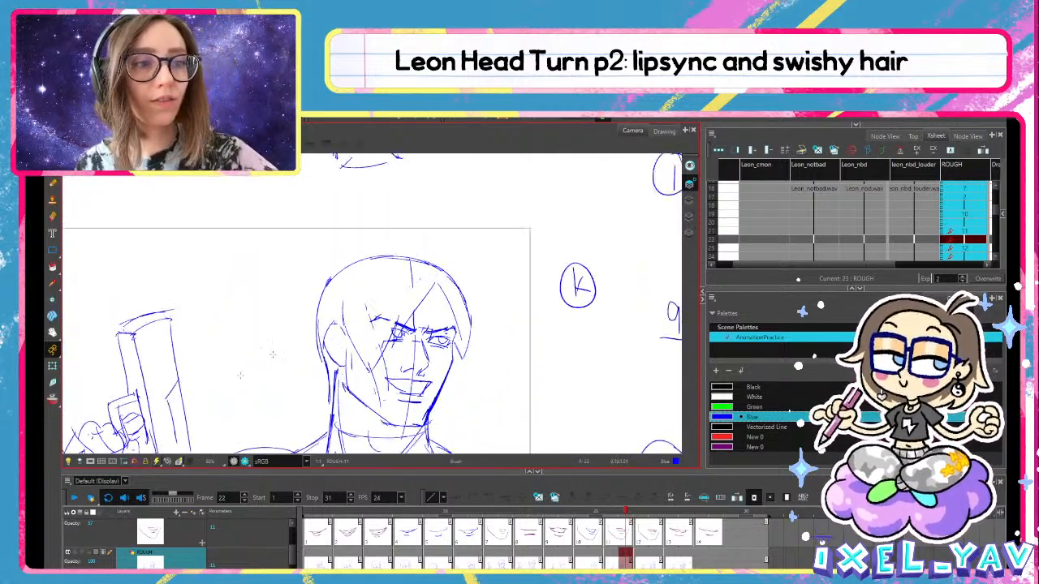
left_click(87, 495)
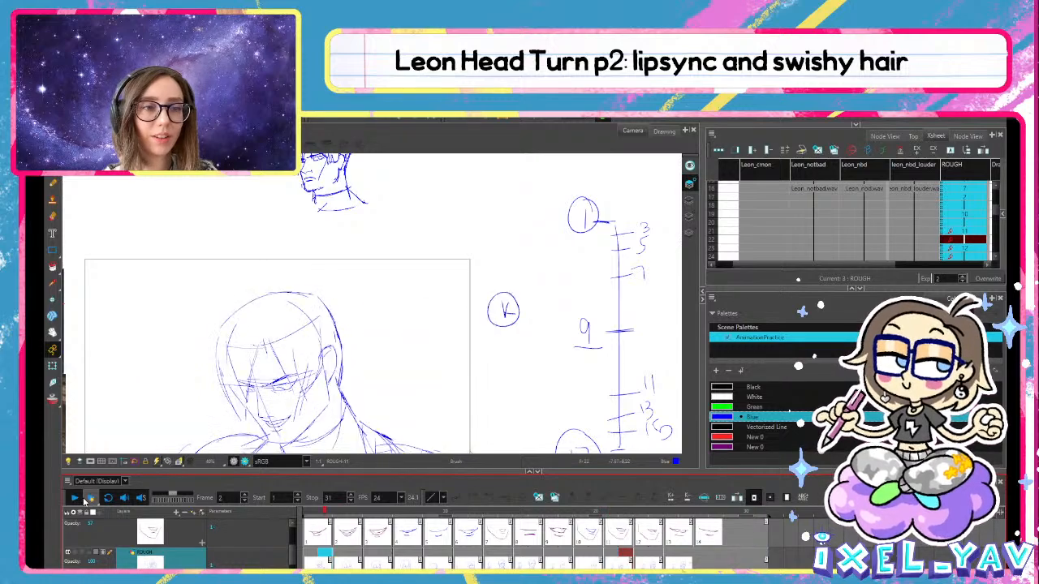
left_click(463, 511)
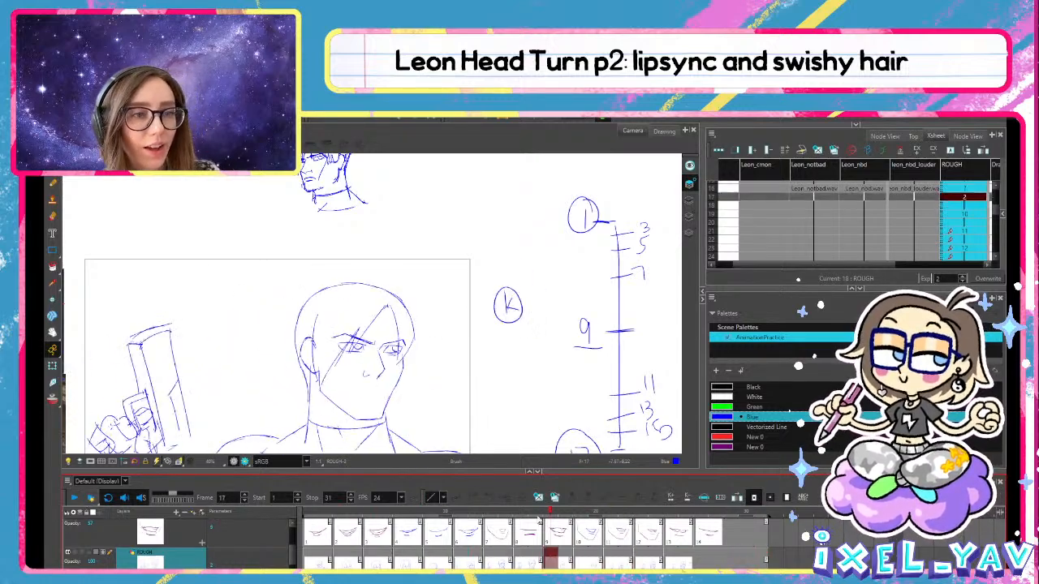
mouse_move(462, 510)
left_mouse_down()
mouse_move(614, 516)
mouse_move(597, 511)
mouse_move(617, 506)
left_mouse_up()
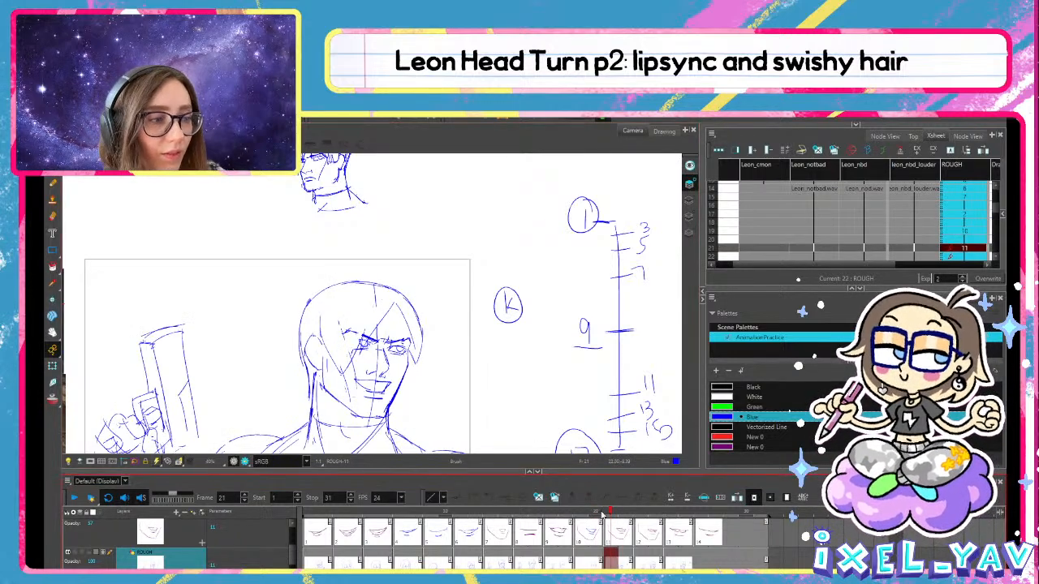
Rework the near-side fringe tip at frame 20 on the line art layer and replay the animation
key("ctrl+s")
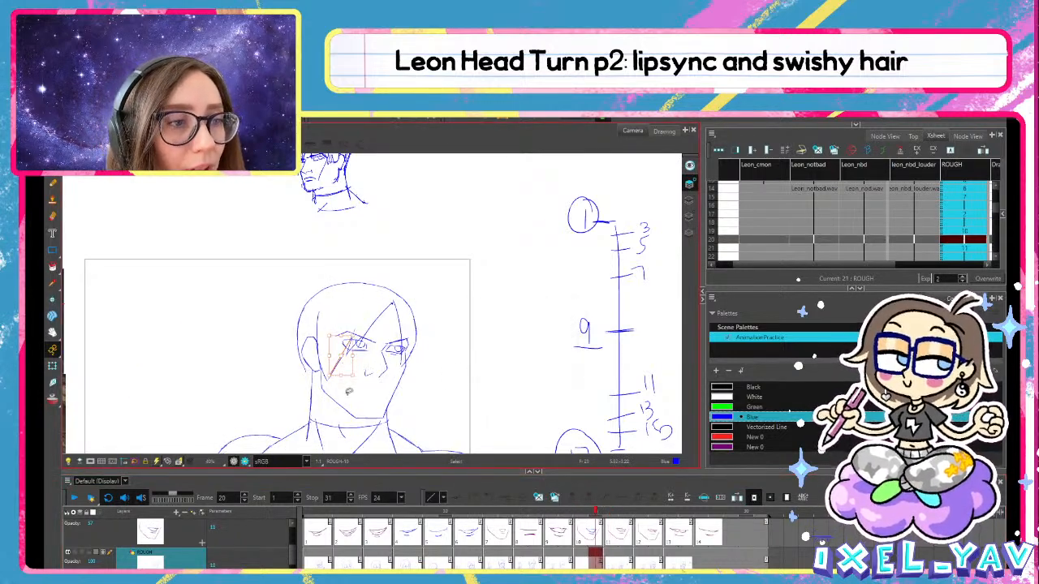
key("alt+b")
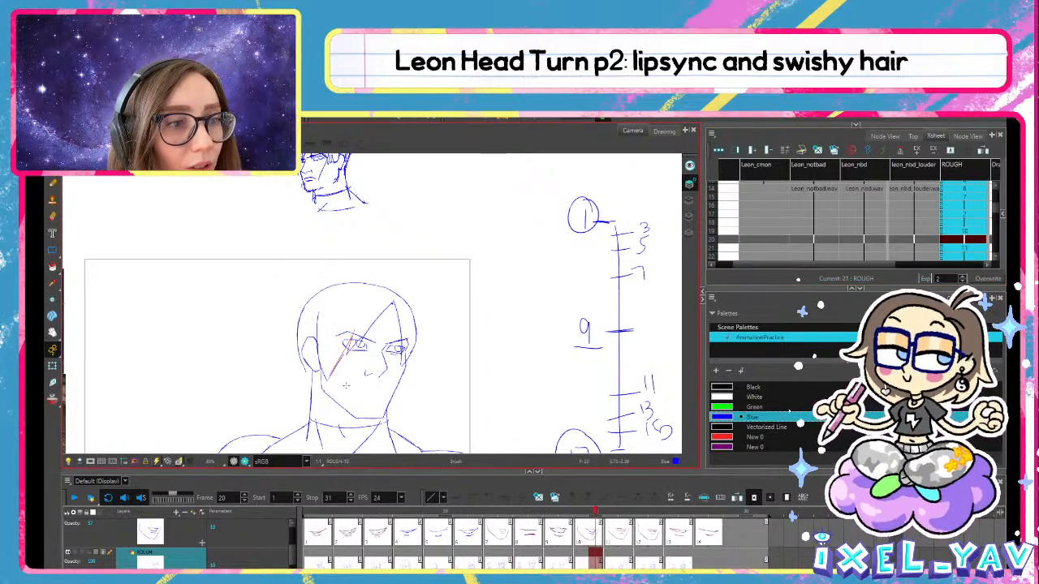
key("ctrl+z")
left_click(691, 201)
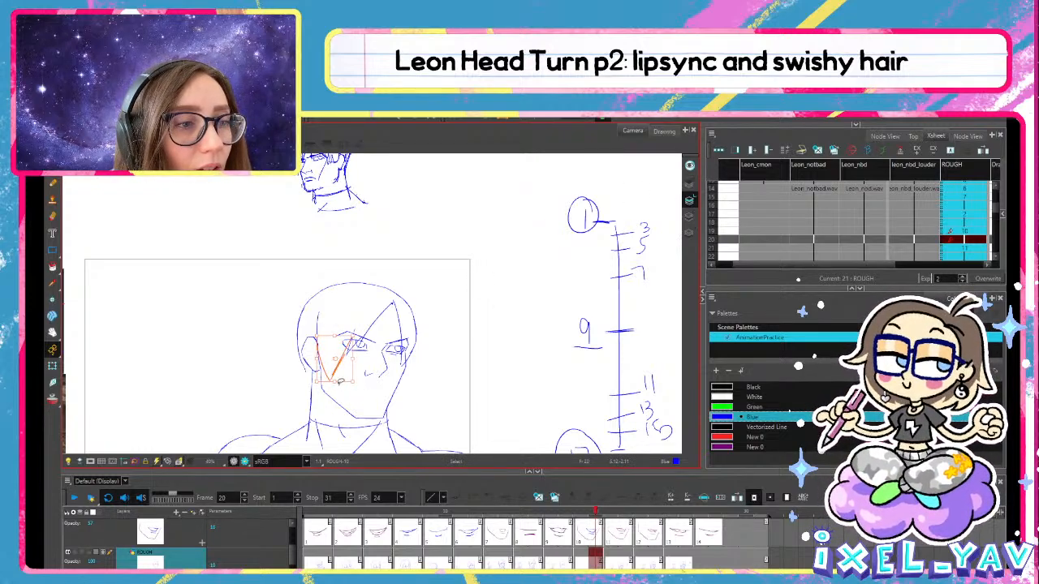
left_click(74, 498)
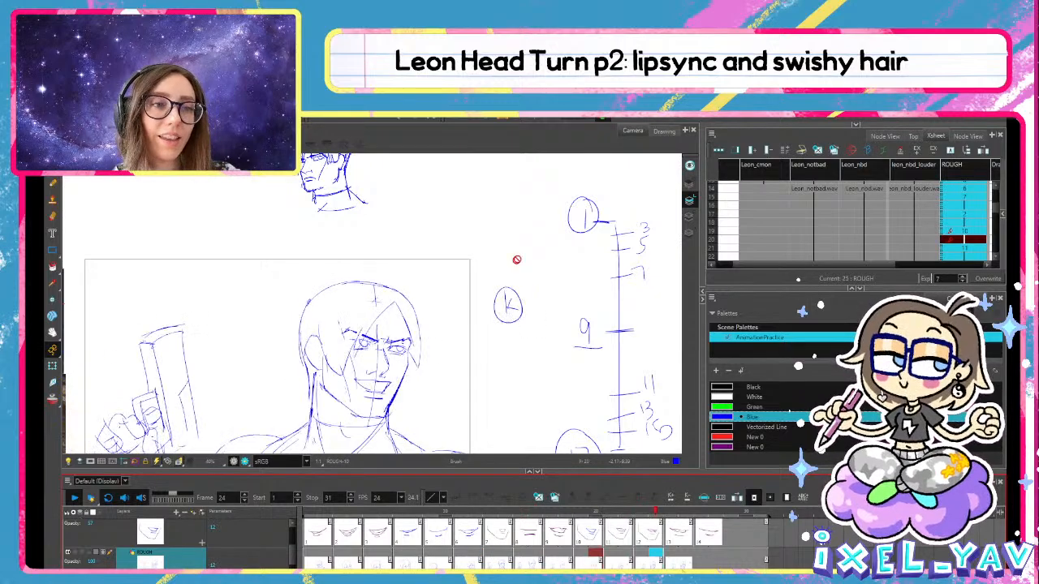
scroll(523, 313, "down", 3)
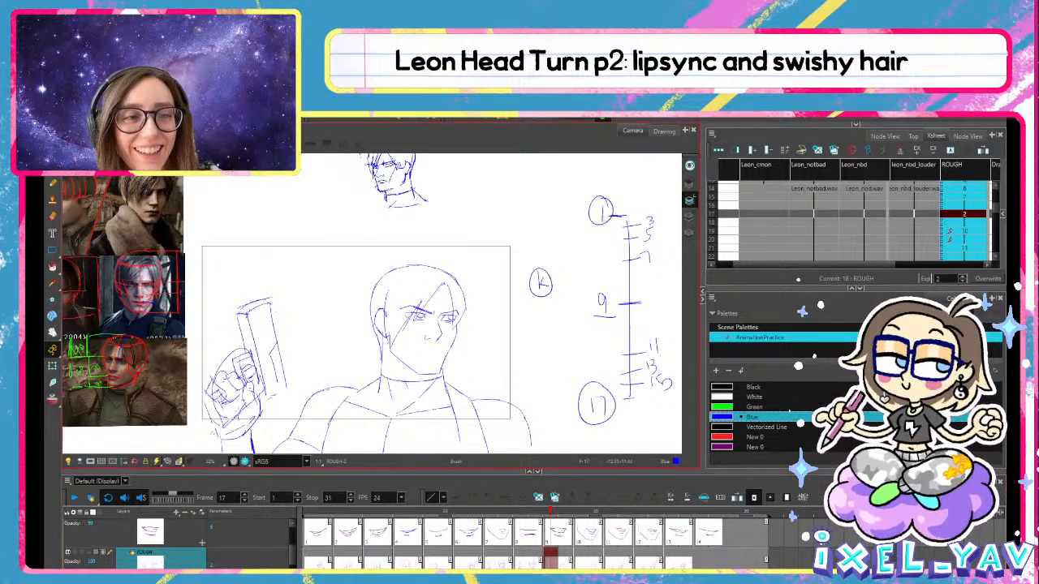
left_click_drag(268, 329, 294, 390)
key("ctrl+z")
mouse_move(268, 277)
left_mouse_down()
mouse_move(212, 325)
mouse_move(305, 299)
left_mouse_up()
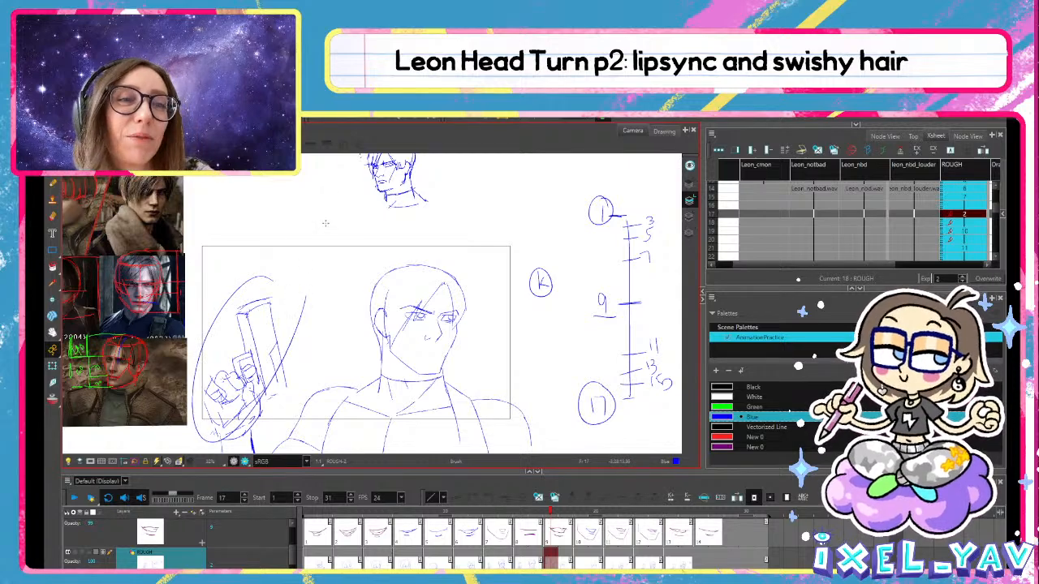
key("alt+s")
key("ctrl+z")
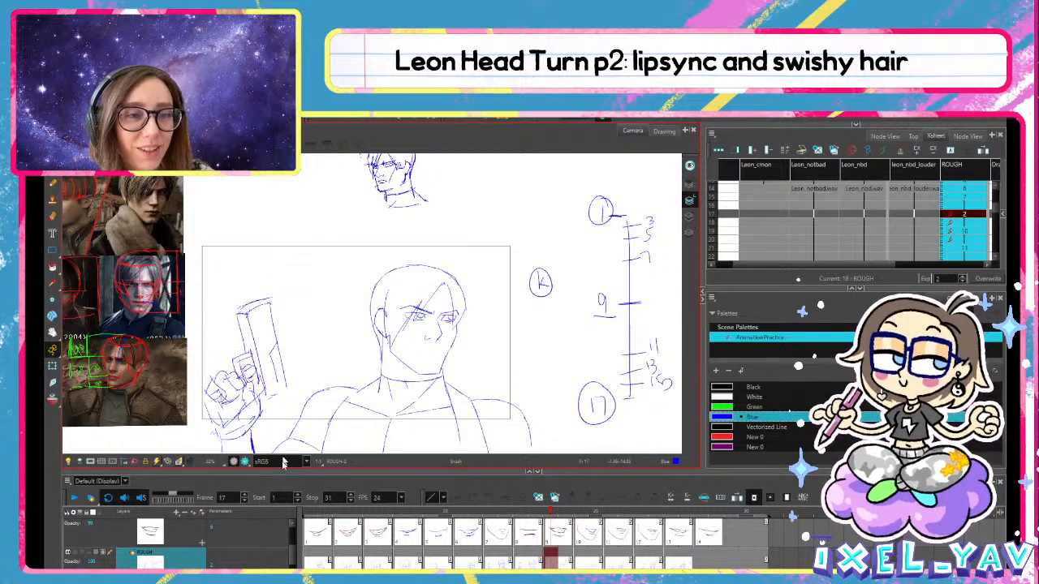
Copy the gun, hand and forearm strokes from frame 22 and paste them into frame 20
left_click(283, 517)
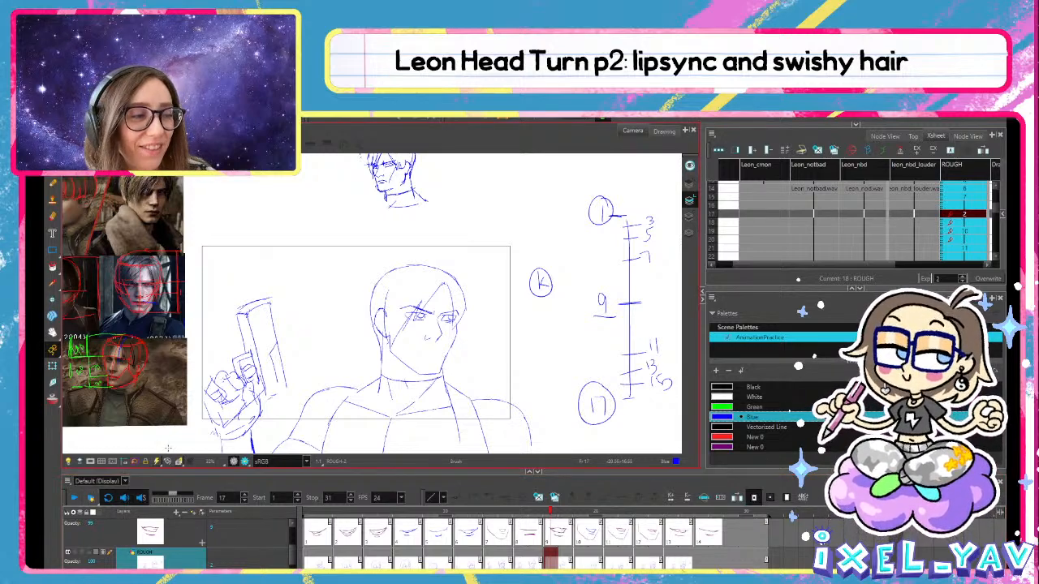
left_click(74, 498)
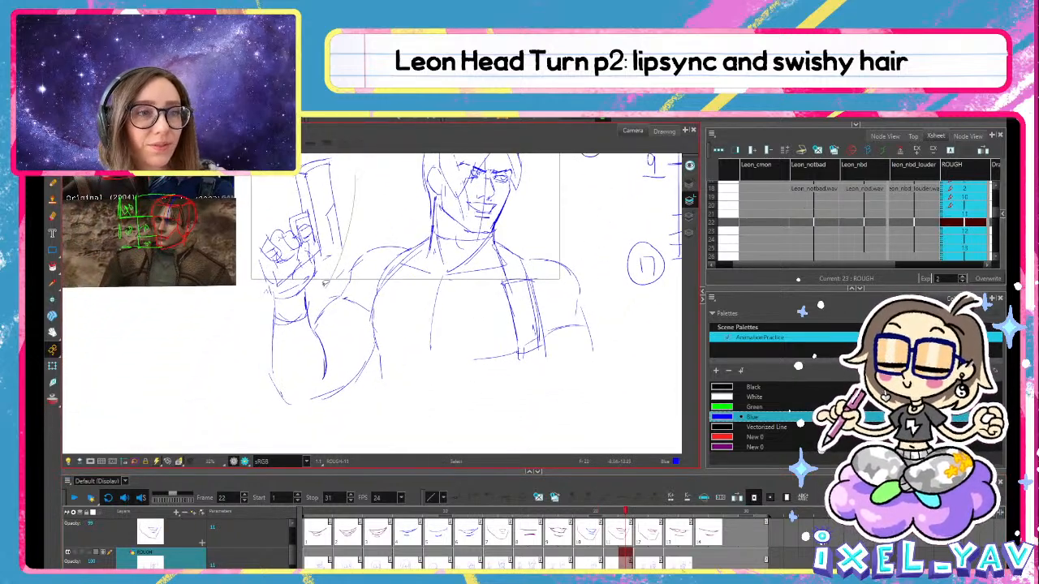
left_click_drag(293, 446, 353, 145)
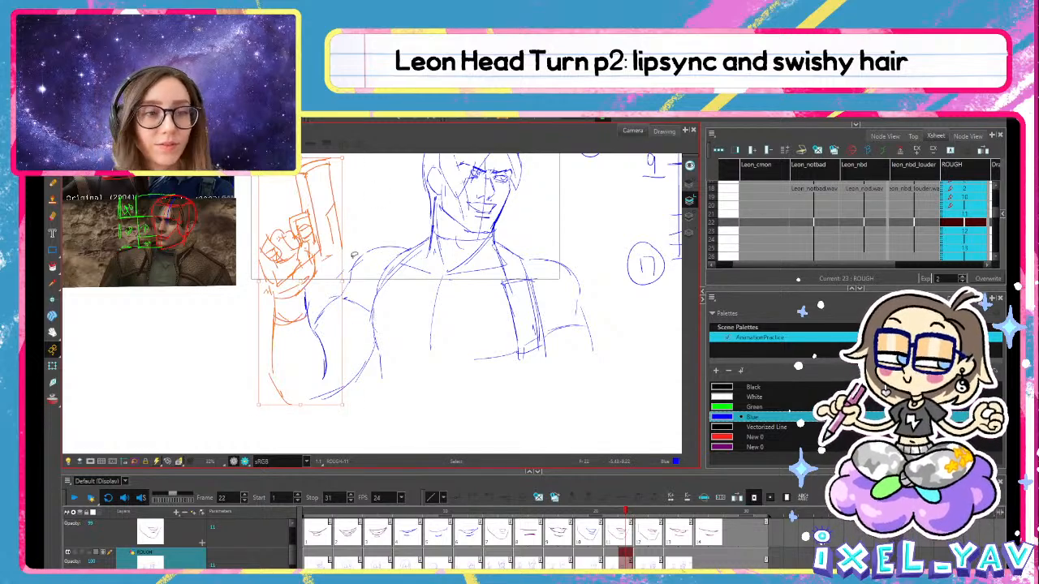
key("Delete")
key("ctrl+z")
key("alt+b")
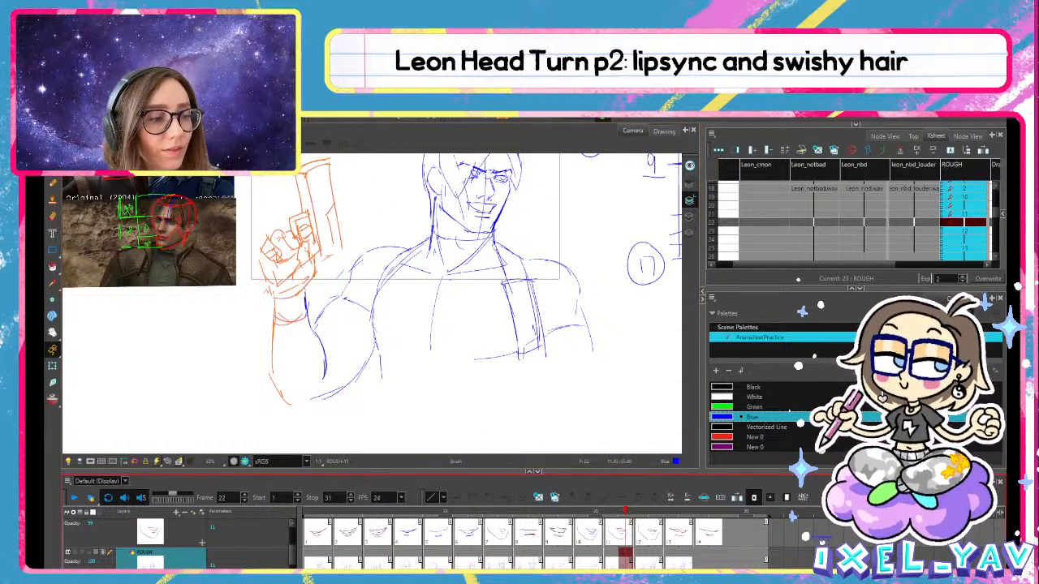
left_click(595, 560)
key("ctrl+v")
Turn on onion skin at frame 20 and align the pasted gun arm with the neighbouring drawings
left_click(53, 399)
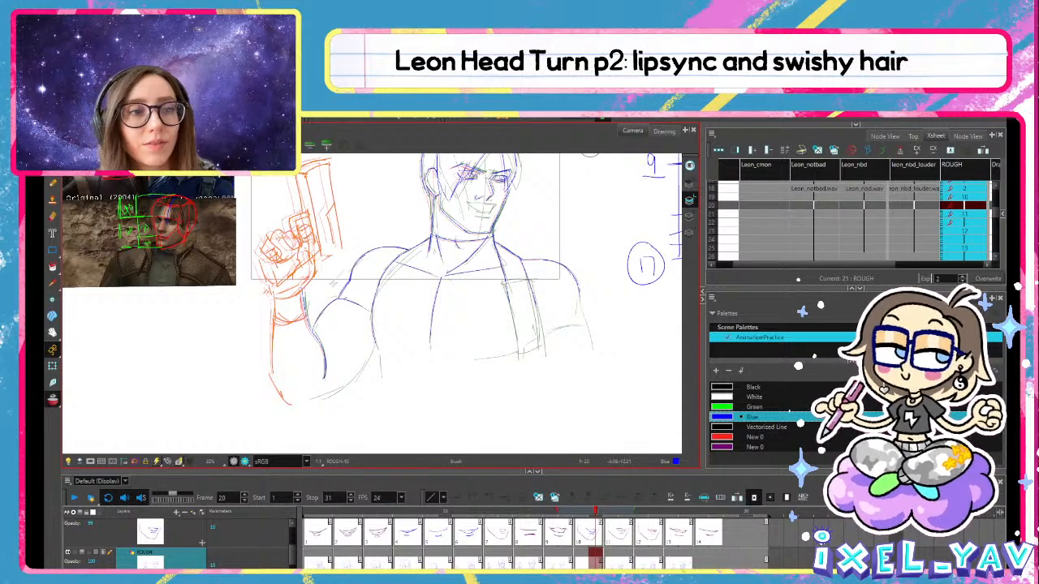
key("alt+s")
left_click(292, 409)
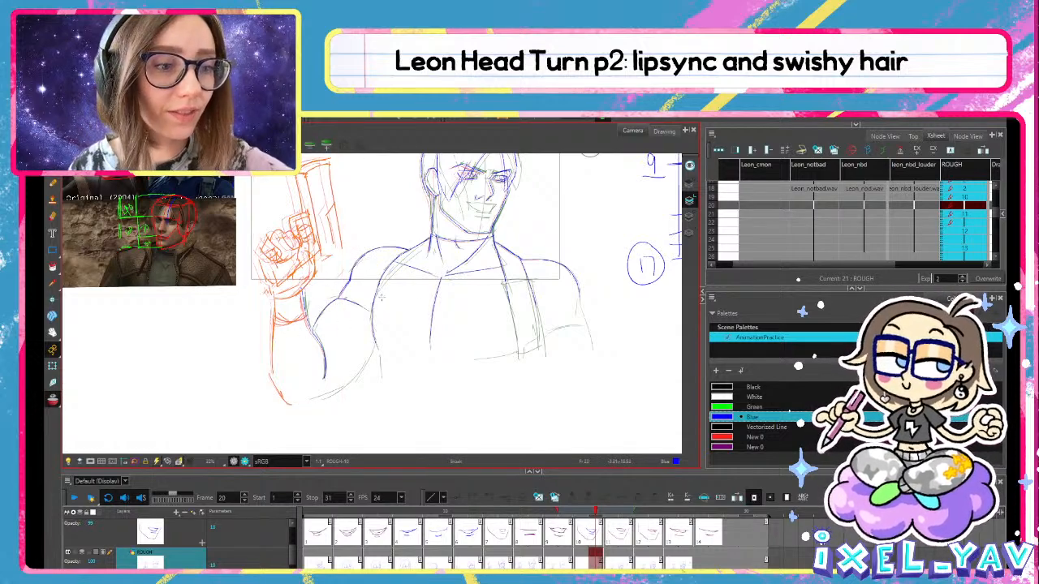
left_click_drag(381, 297, 398, 350)
key("alt+s")
left_click_drag(366, 212, 357, 217)
left_click(309, 414)
left_click(317, 392)
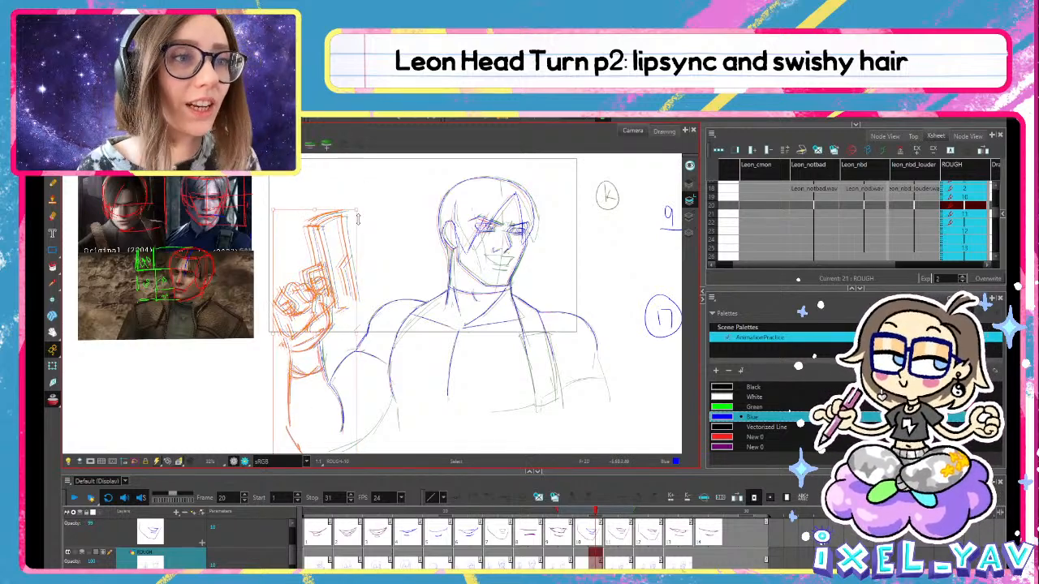
key("alt+b")
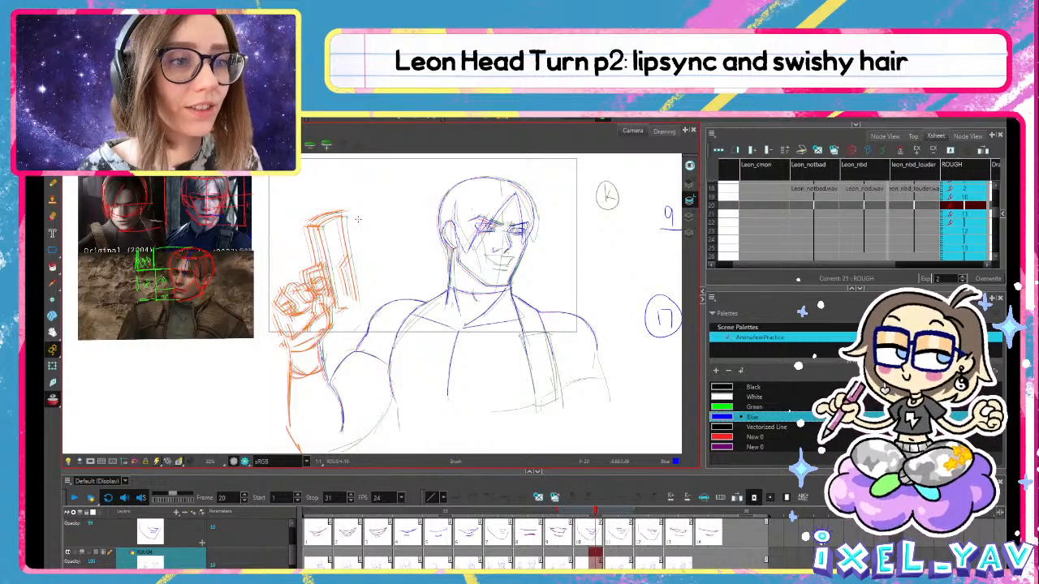
Check the gun arm's placement closely against the neighbouring drawings, turn off onion skin, and replay the animation
scroll(358, 218, "up", 3)
key("alt+s")
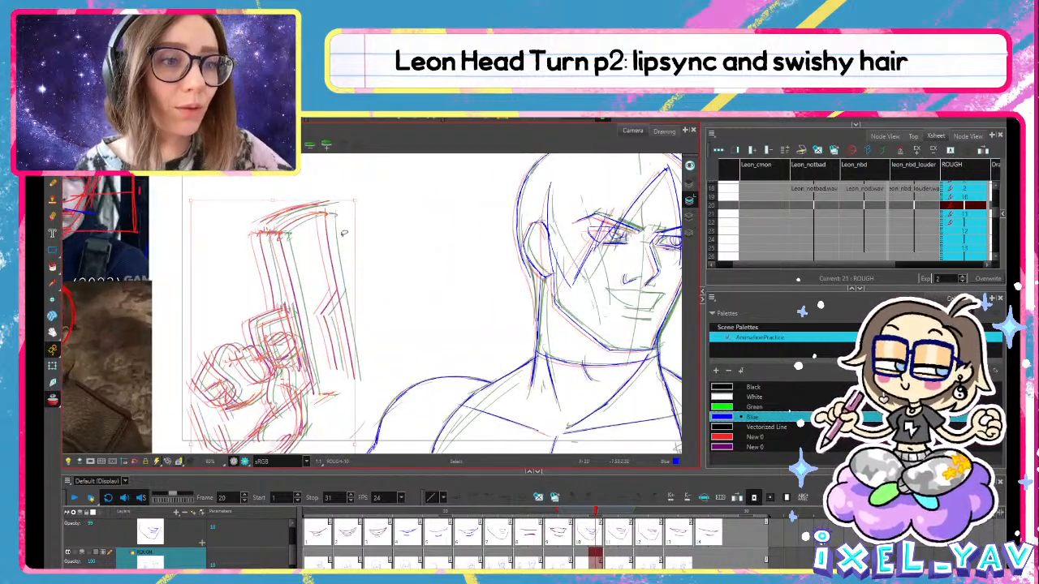
key("alt+b")
scroll(418, 280, "down", 2)
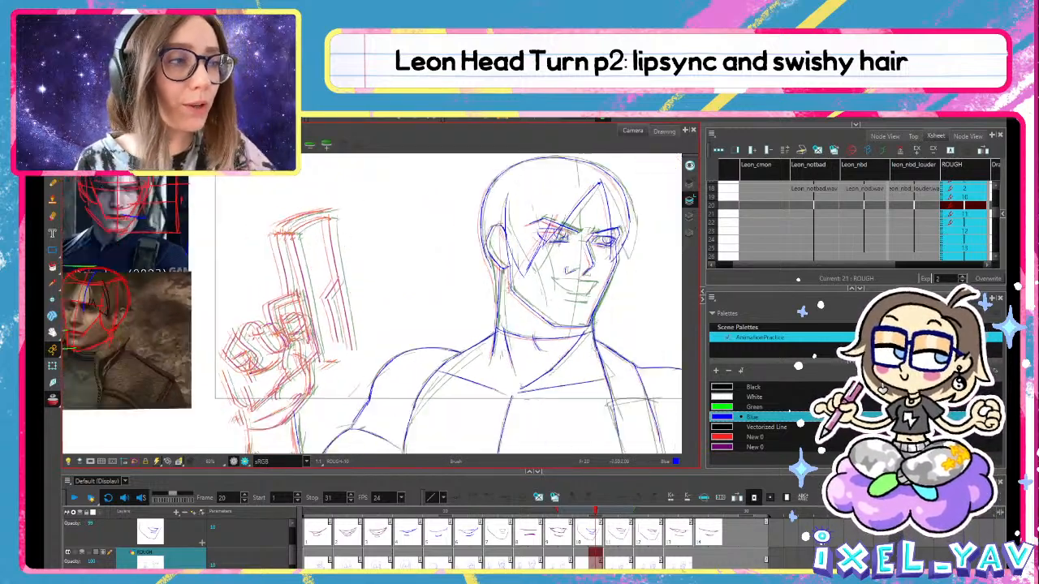
left_click_drag(409, 353, 400, 295)
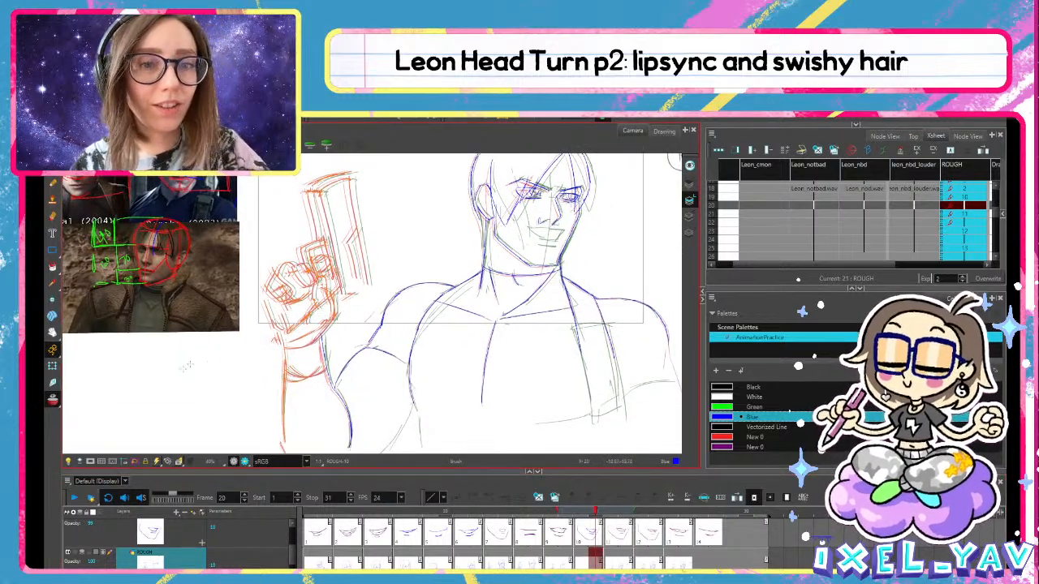
left_click(52, 399)
left_click(74, 497)
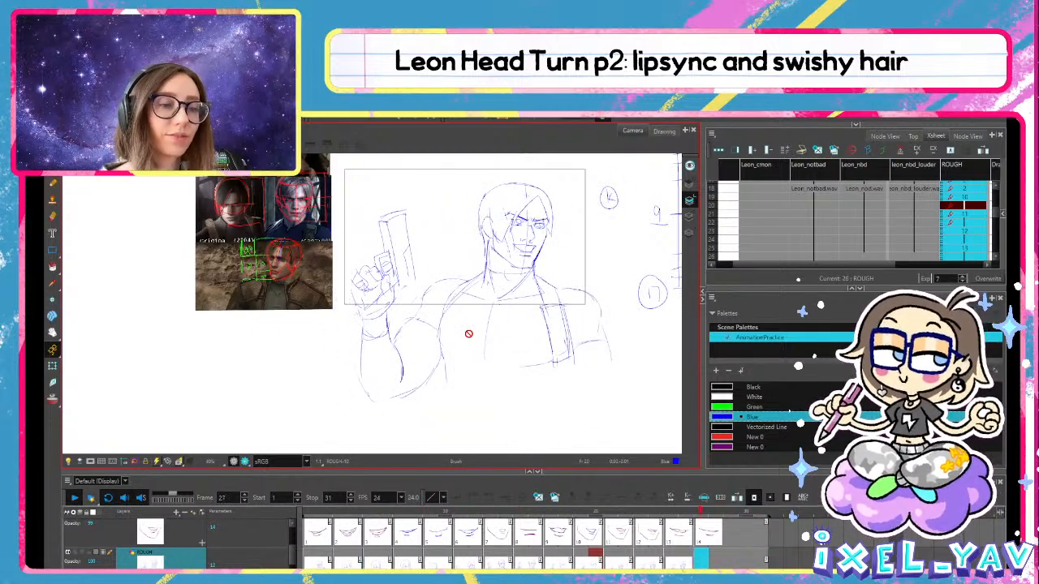
Remove the gun arm strokes from frame 20 and paste the copied arm back into the drawing
left_click(597, 556)
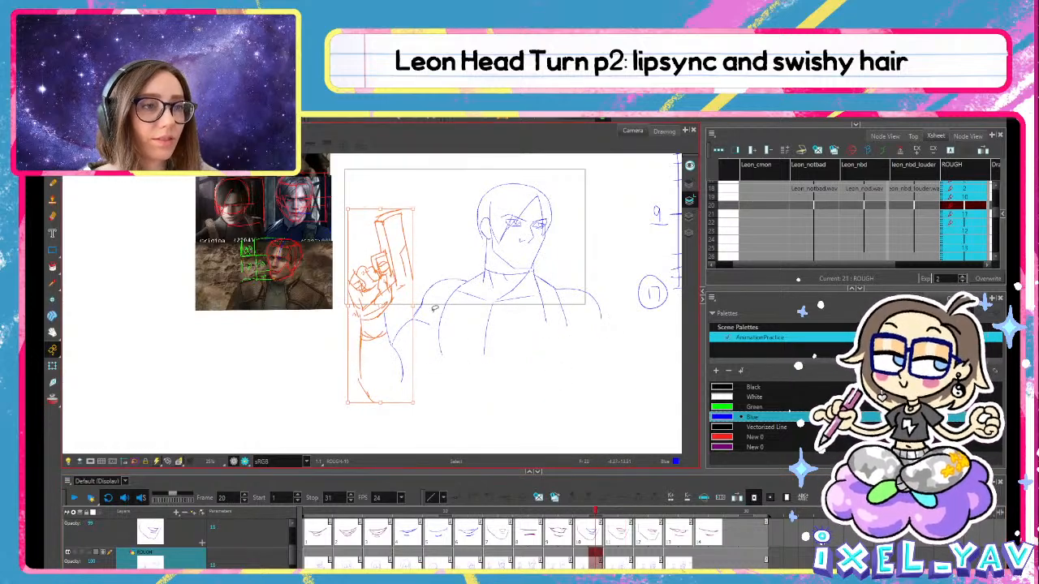
left_click(73, 497)
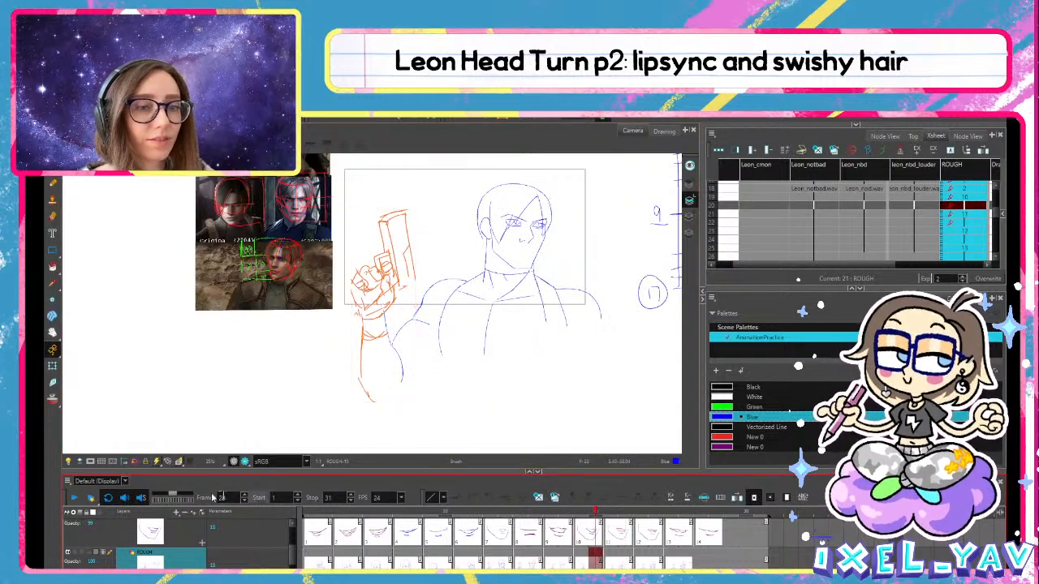
left_click(73, 498)
key("alt+s")
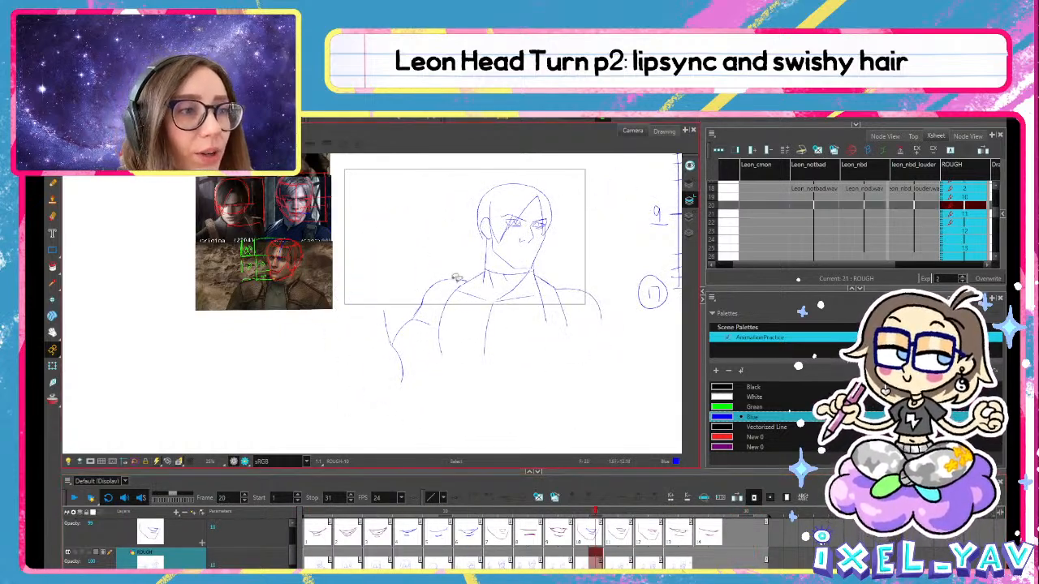
key("ctrl+v")
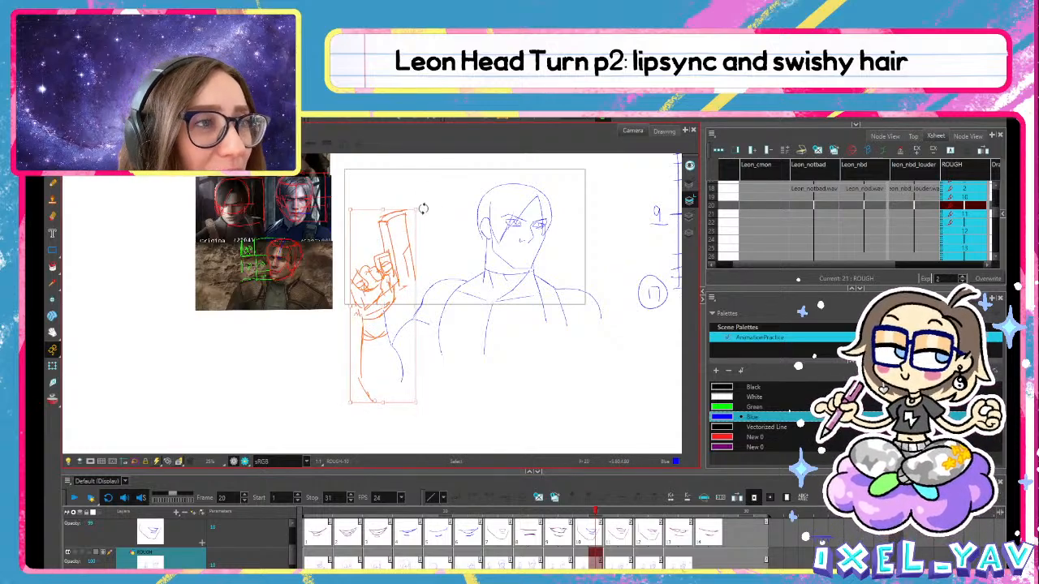
Fine-tune the rotation of the pasted gun arm in frame 20 and select its inner forearm line
left_click_drag(425, 208, 423, 258)
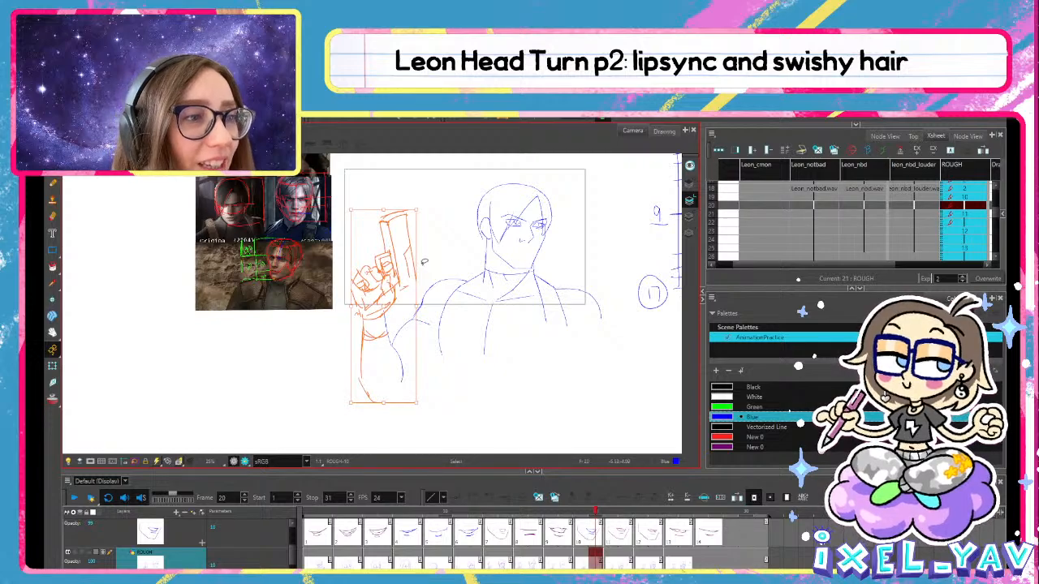
left_click(406, 368)
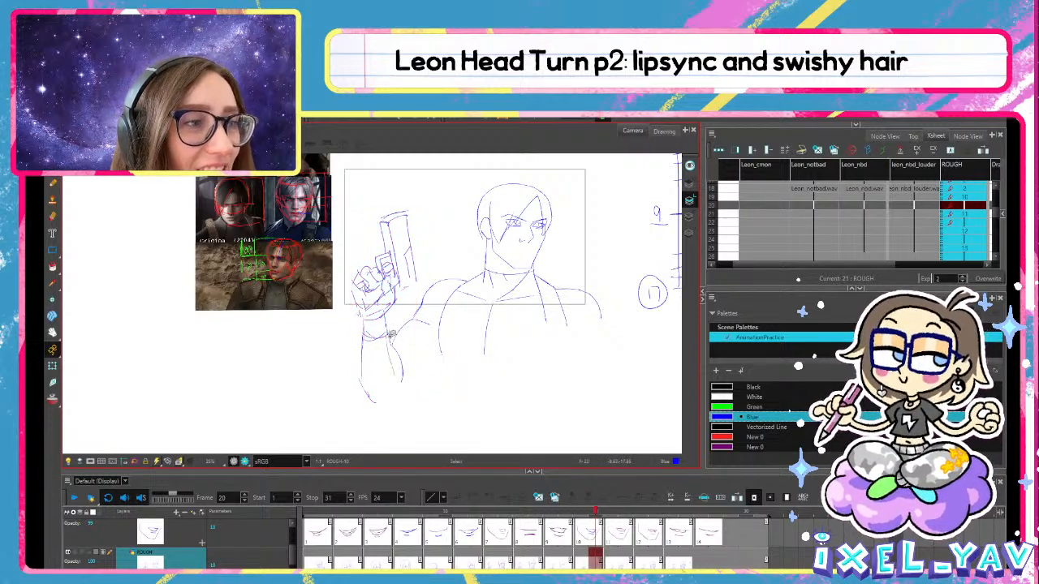
key("alt+s")
left_click(392, 332, "shift")
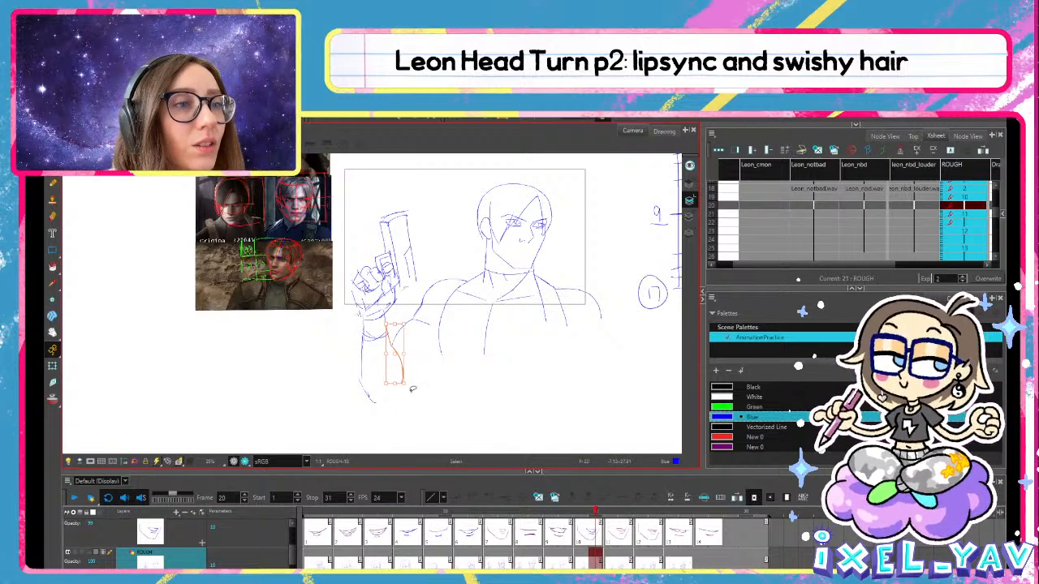
Rotate only the gun and hand strokes slightly clockwise in frame 20
left_click_drag(355, 313, 428, 242)
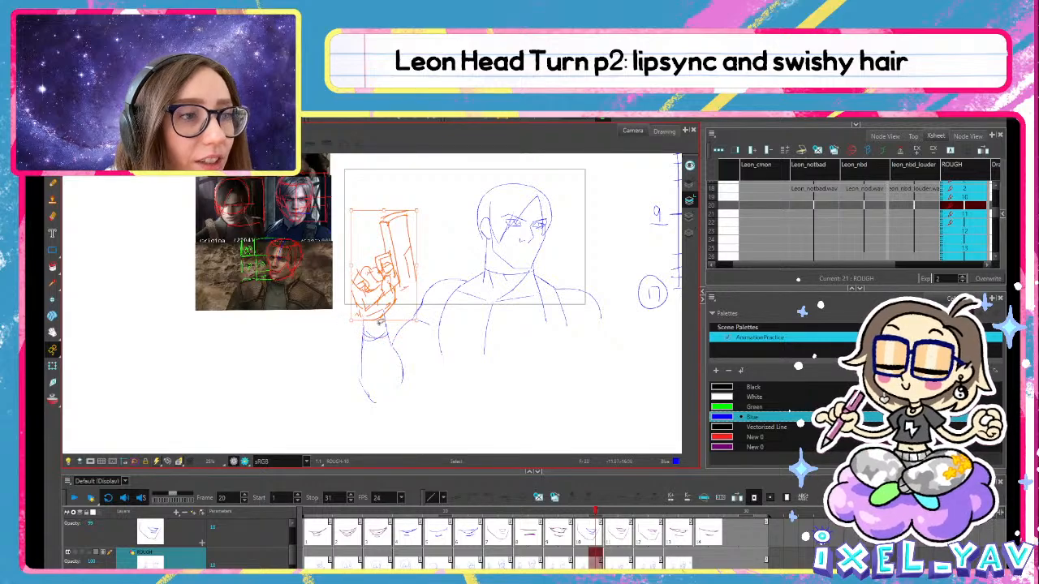
left_click(382, 267)
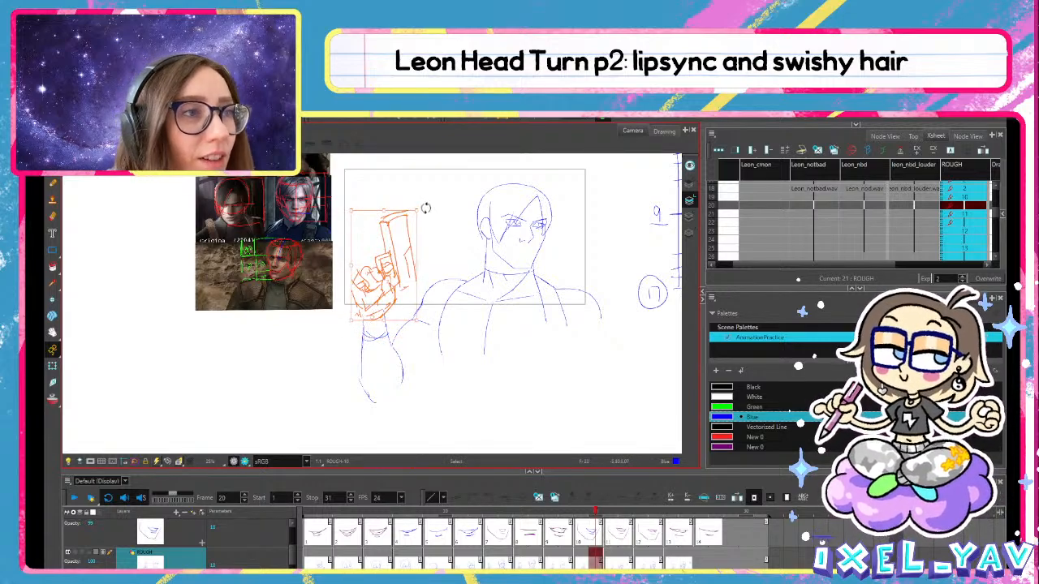
left_click_drag(426, 207, 430, 217)
key("alt+b")
Rotate the gun and hand slightly clockwise in frame 17, check the whole arm, and replay the animation
left_click(554, 515)
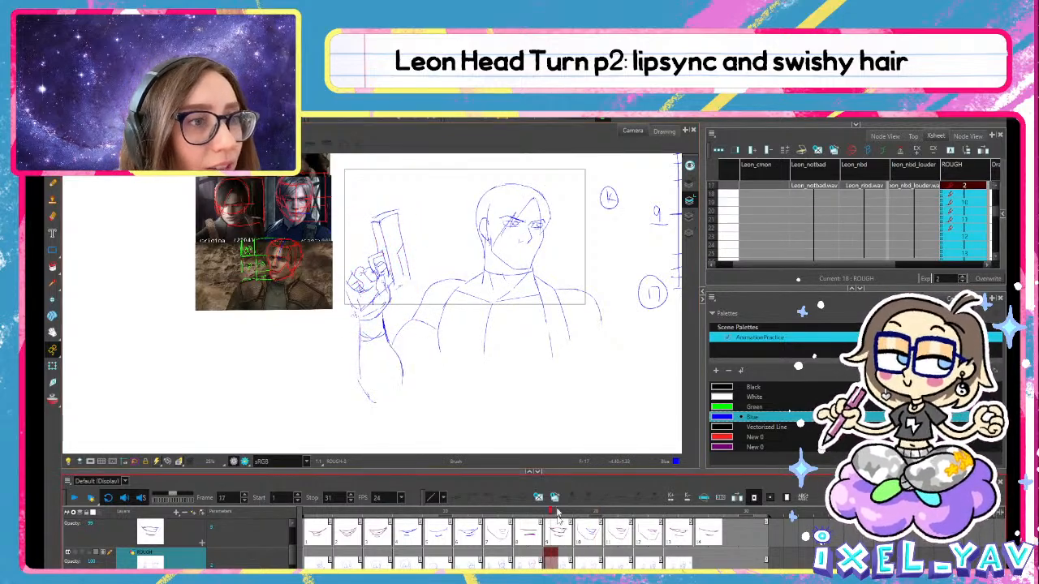
key("alt+s")
left_click_drag(339, 299, 411, 258)
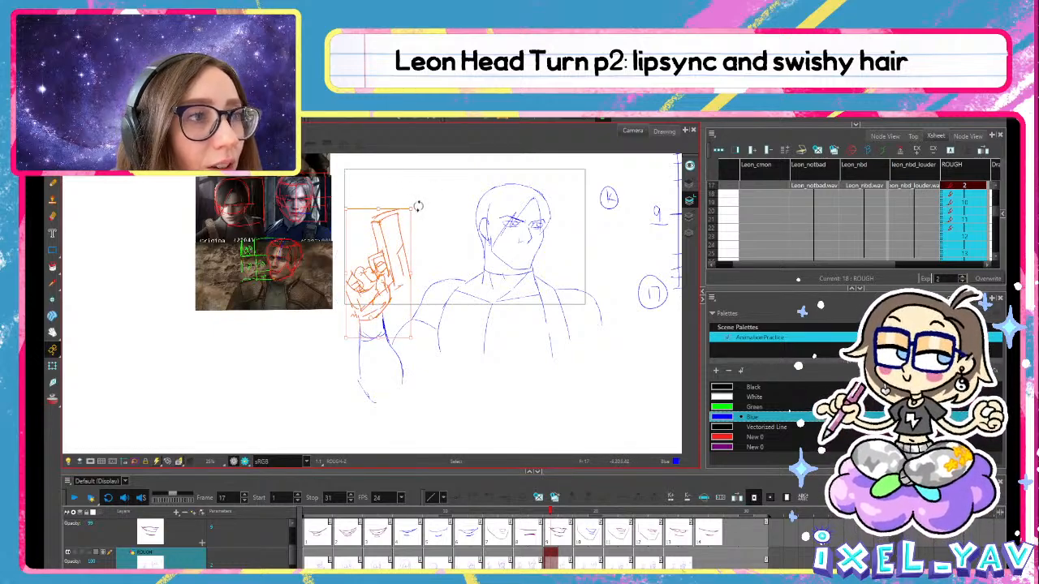
left_click_drag(418, 207, 418, 211)
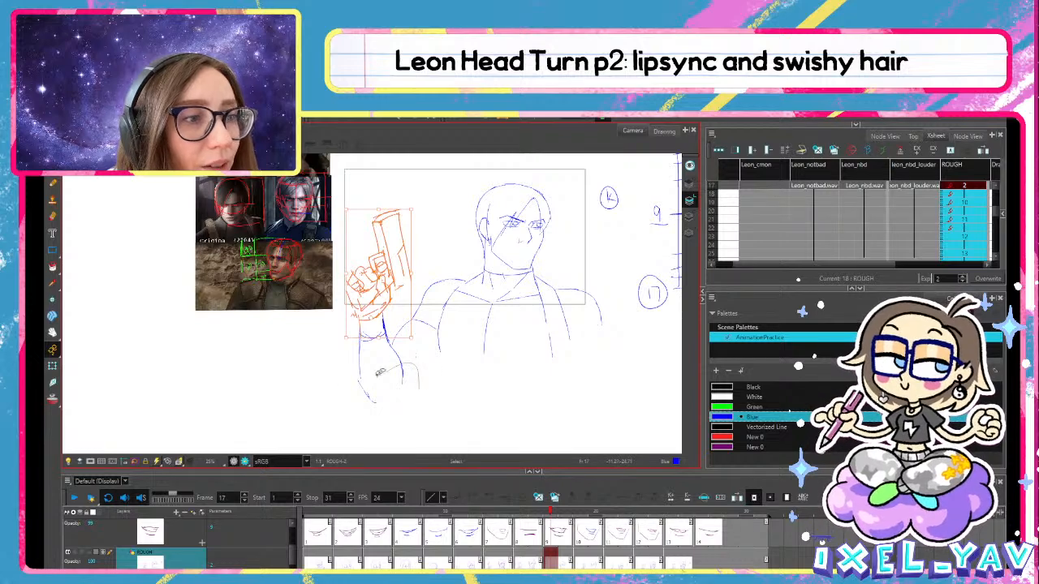
left_click_drag(379, 373, 326, 343)
left_click(429, 197)
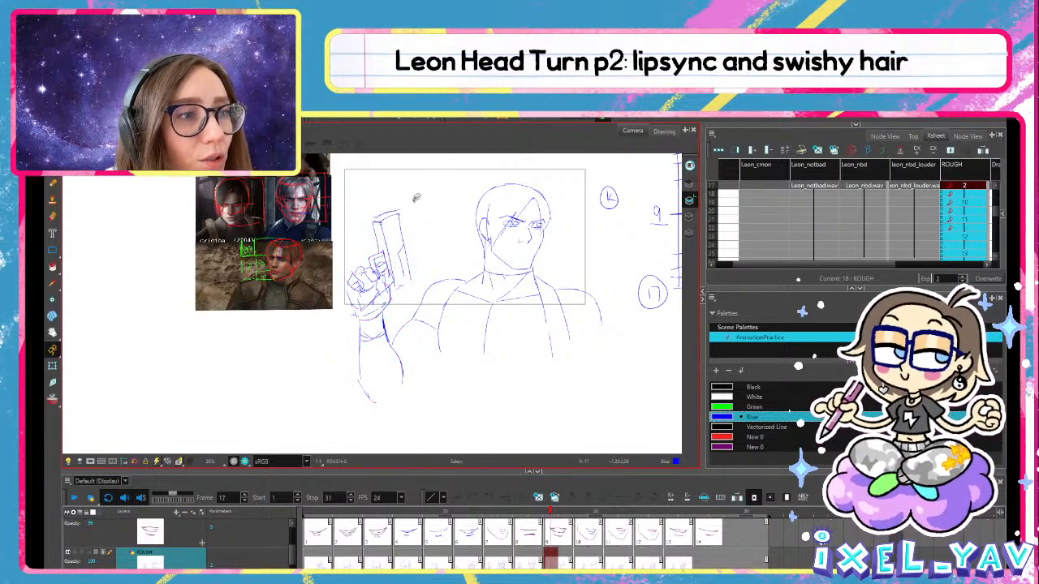
left_click_drag(373, 367, 406, 160)
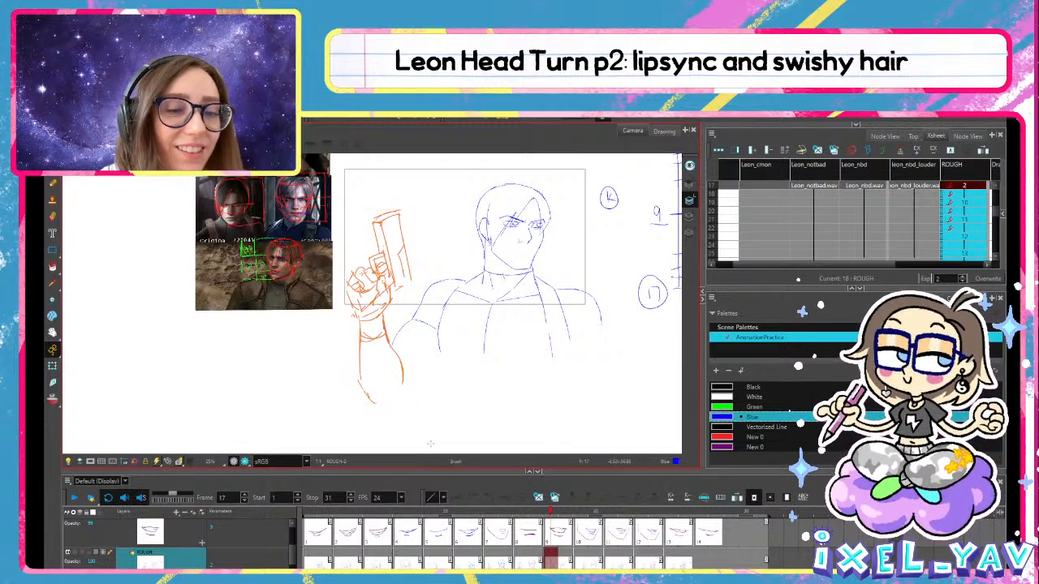
left_click(75, 497)
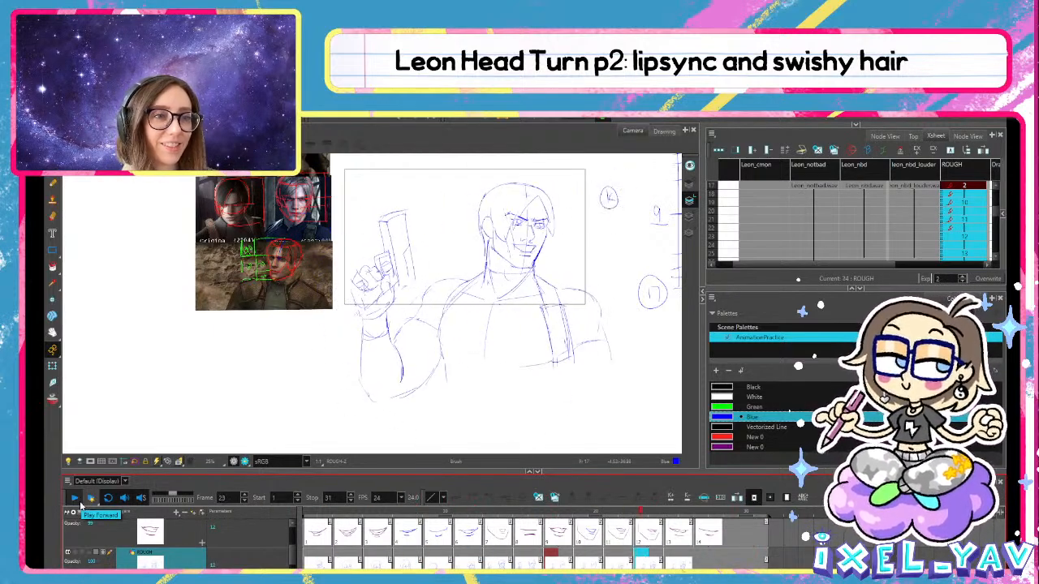
Compare the forearm and gun hand in frames 19 and 21, replaying the animation in between
left_click_drag(633, 512, 580, 536)
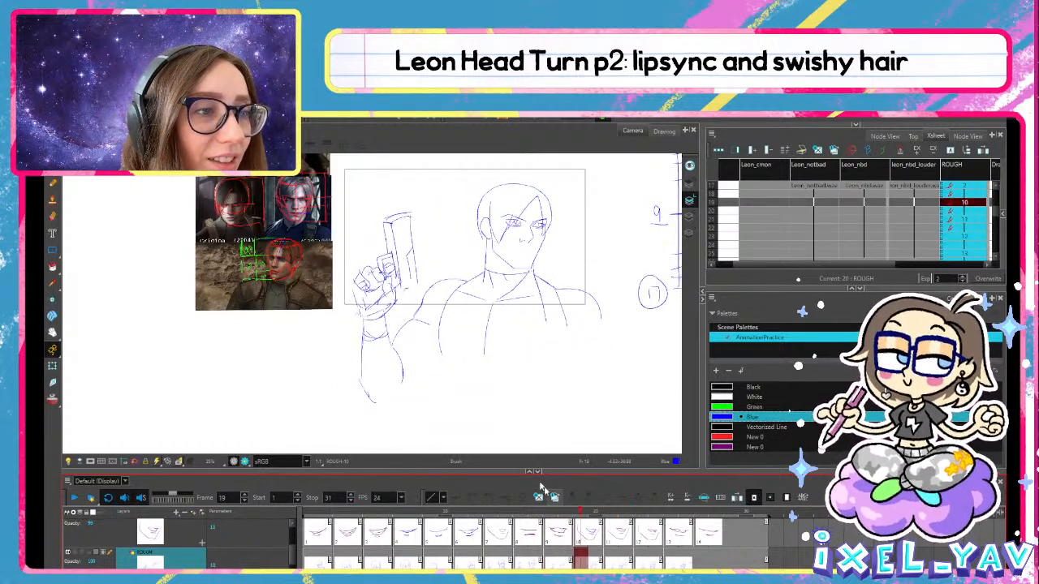
key("alt+s")
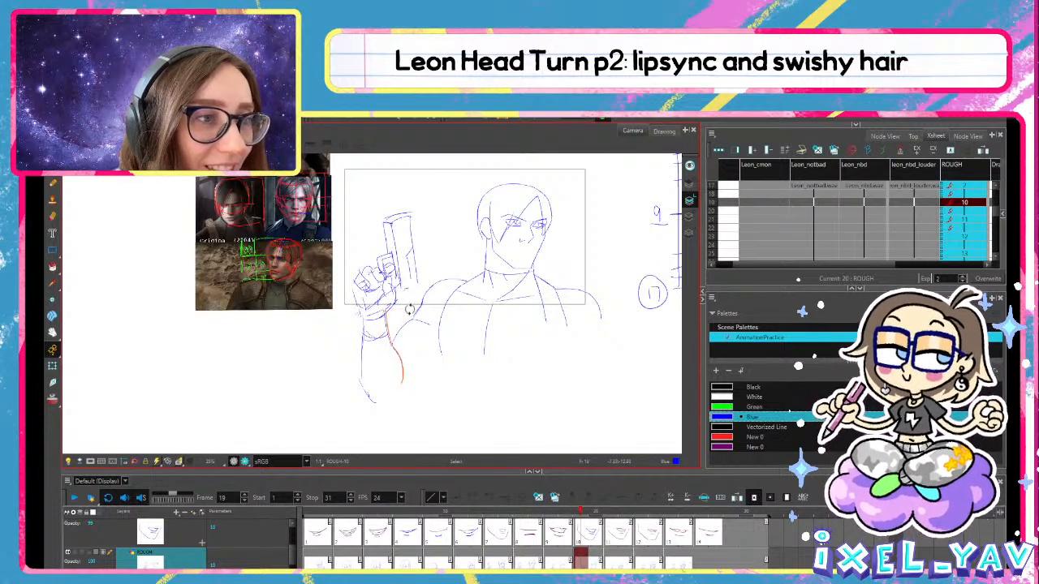
left_click(75, 498)
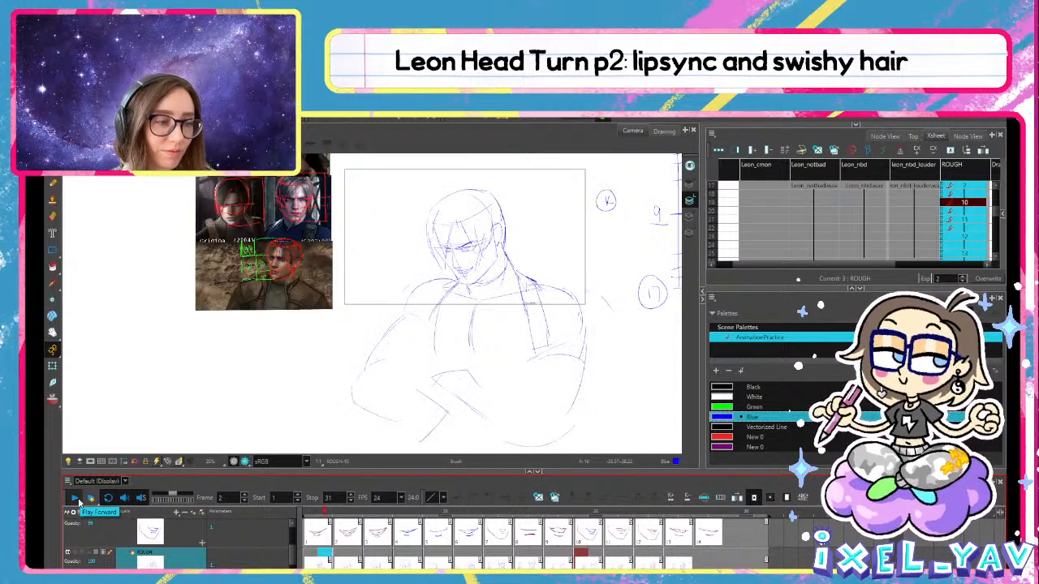
mouse_move(637, 513)
left_mouse_down()
mouse_move(685, 517)
mouse_move(545, 526)
mouse_move(640, 532)
mouse_move(611, 532)
left_mouse_up()
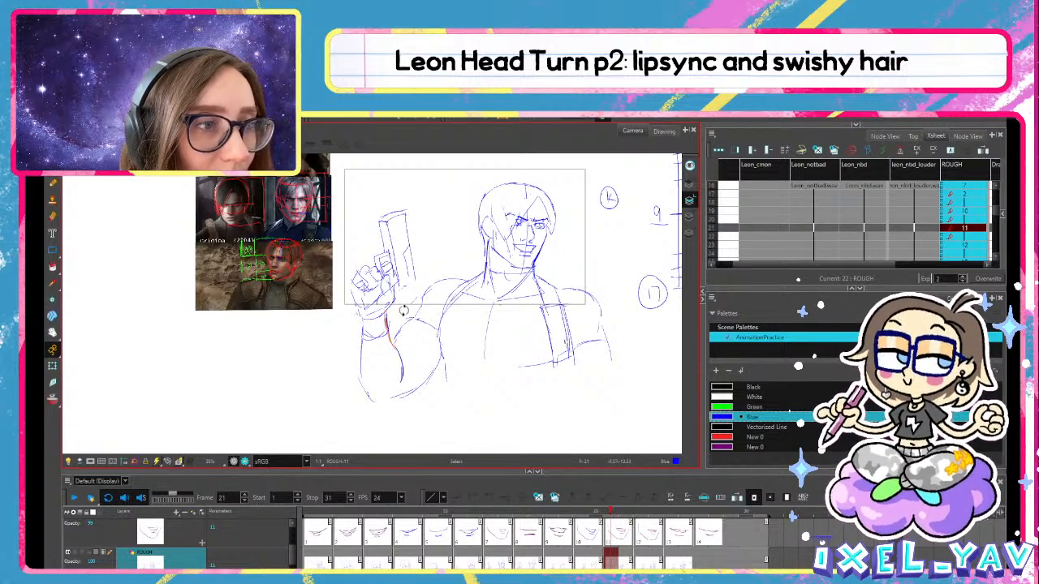
Refine the short strokes joining the forearm to the upper arm in frame 20 and replay the animation
left_click(598, 514)
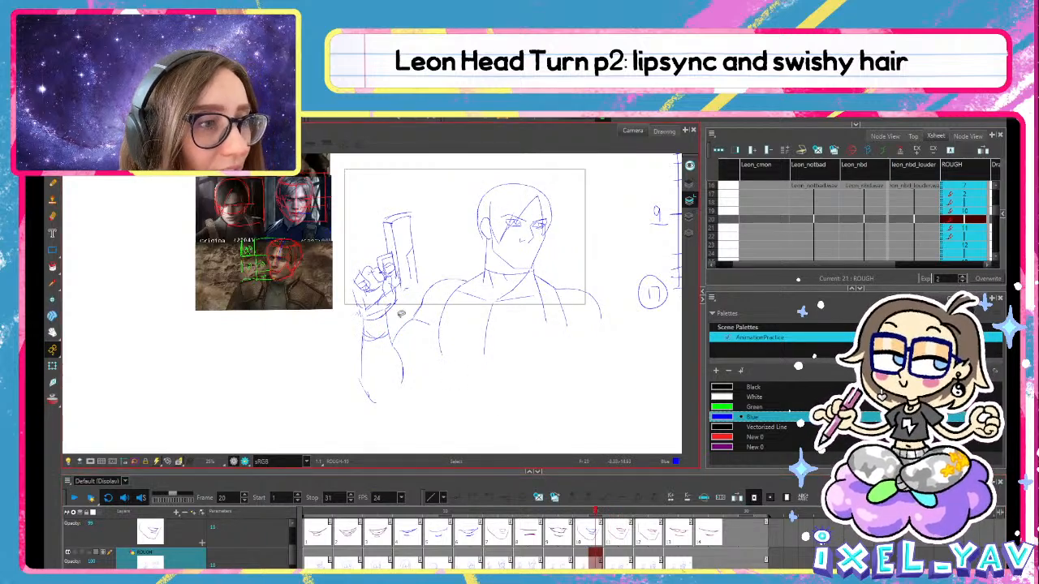
scroll(400, 327, "up", 6)
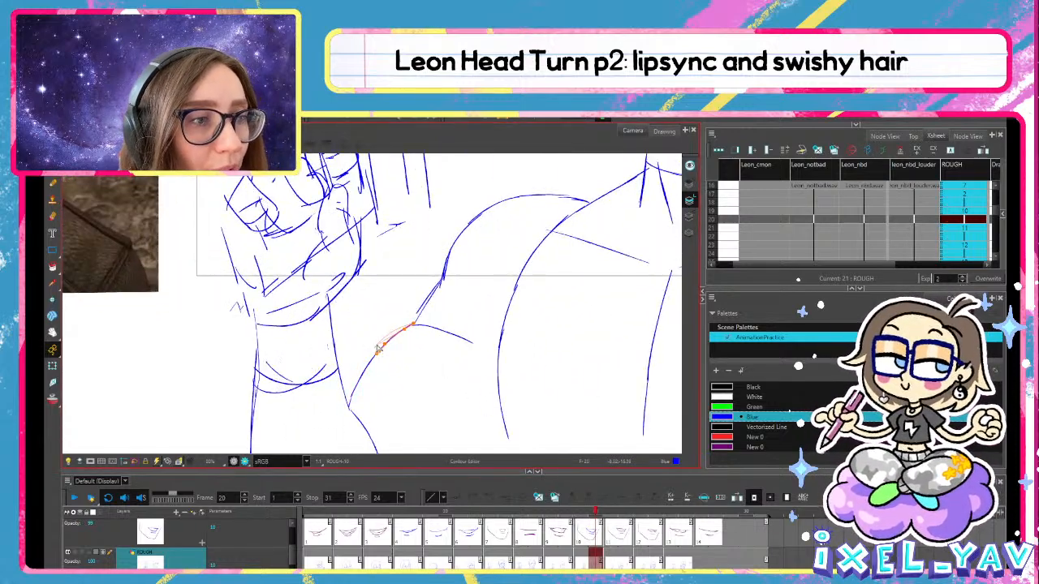
key("alt+s")
left_click(375, 352)
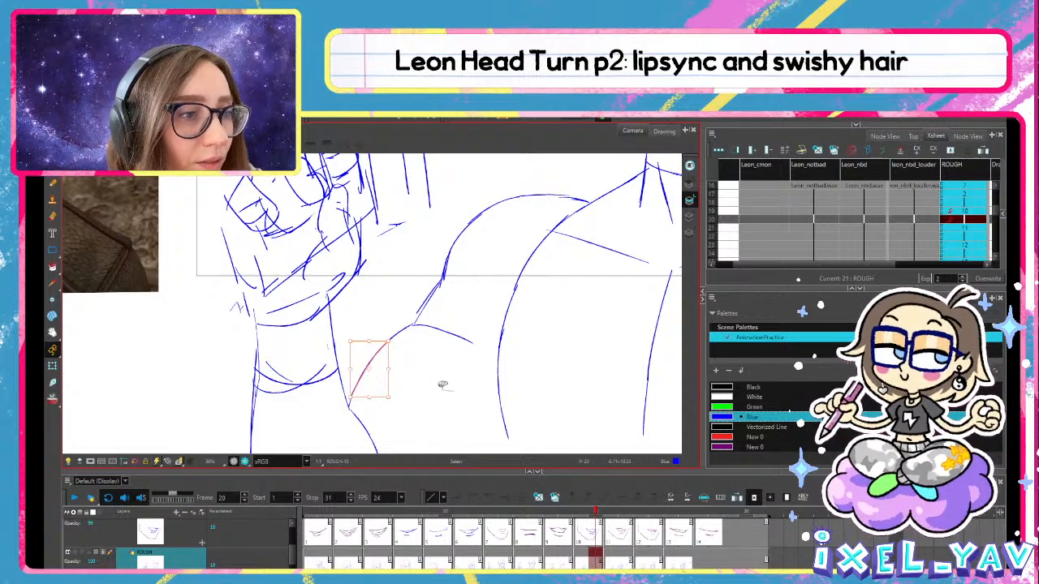
left_click_drag(392, 312, 381, 348)
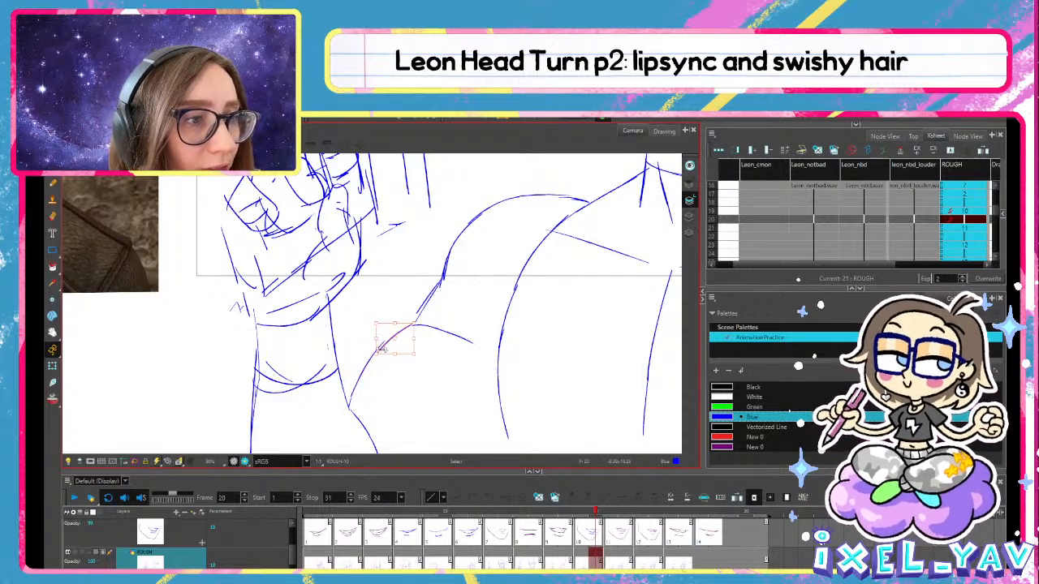
scroll(404, 303, "down", 6)
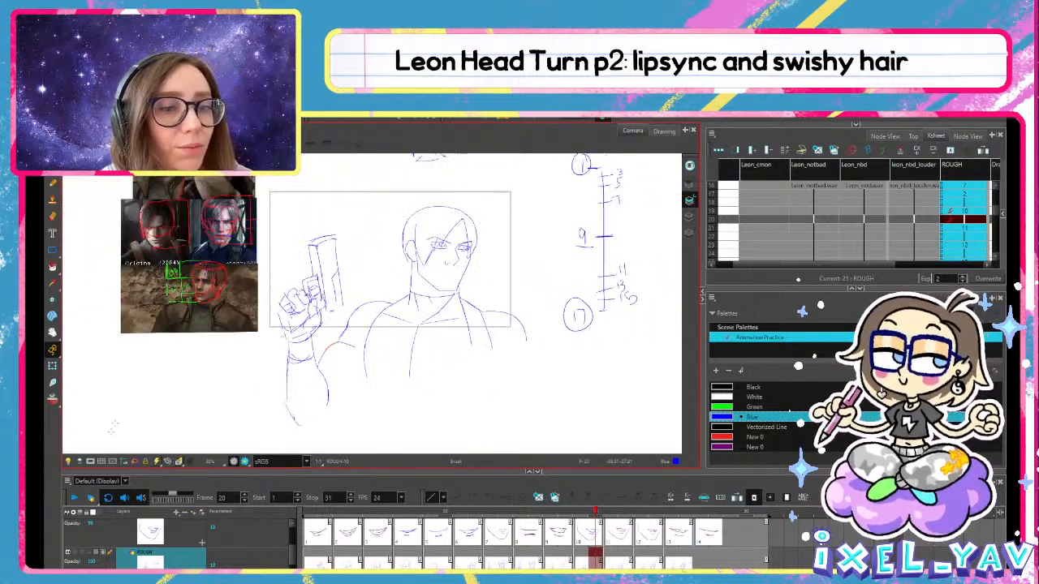
left_click(75, 497)
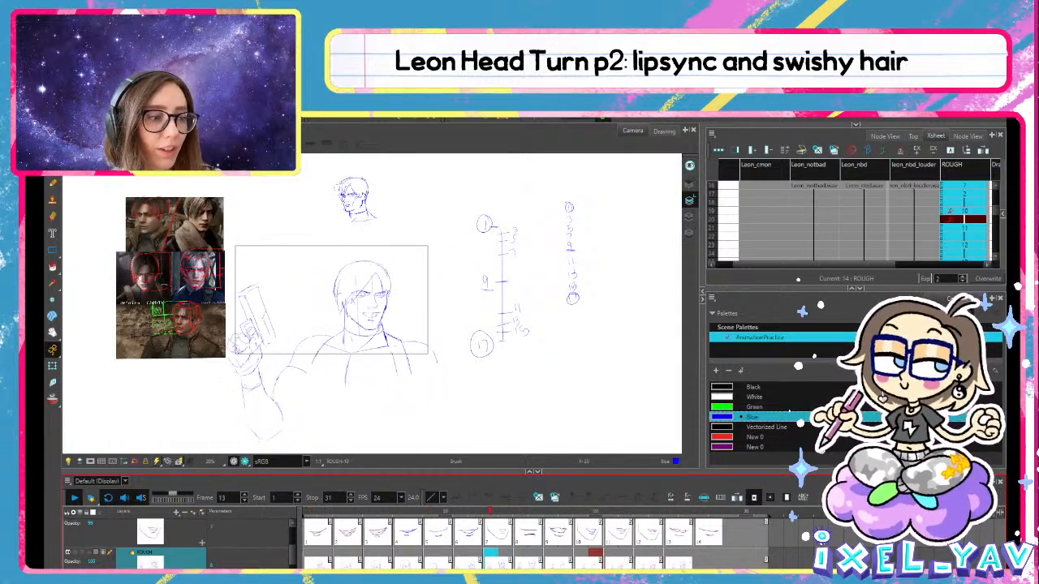
Copy the inner wrist line from frame 22 into the drawings at frames 23 and 25
scroll(264, 333, "up", 3)
left_click_drag(264, 333, 362, 269)
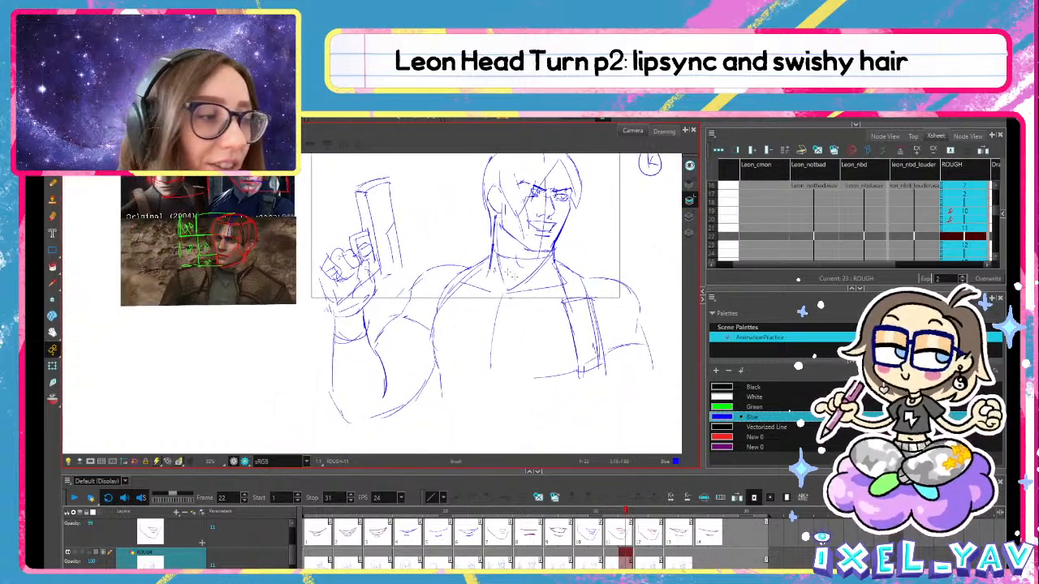
mouse_move(618, 511)
left_mouse_down()
mouse_move(589, 515)
mouse_move(646, 515)
mouse_move(624, 516)
left_mouse_up()
key("alt+s")
left_click(370, 333)
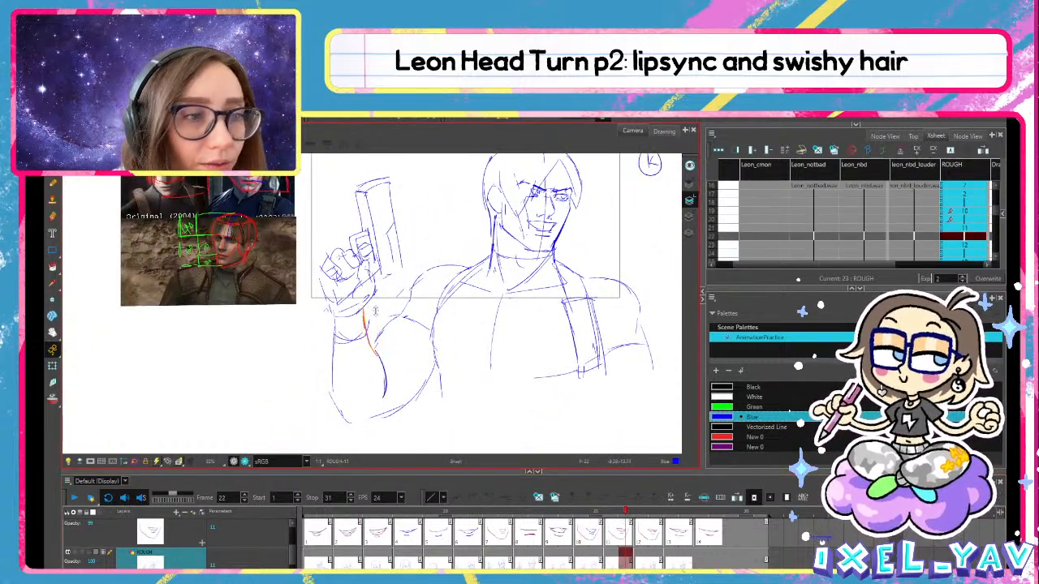
left_click(640, 513)
key("alt+b")
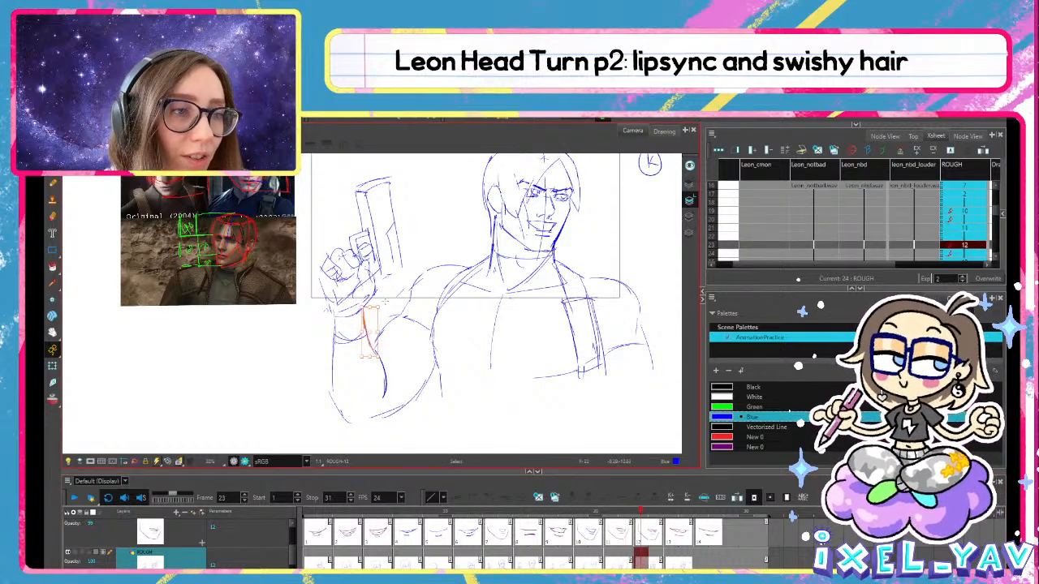
left_click(671, 512)
key("alt+b")
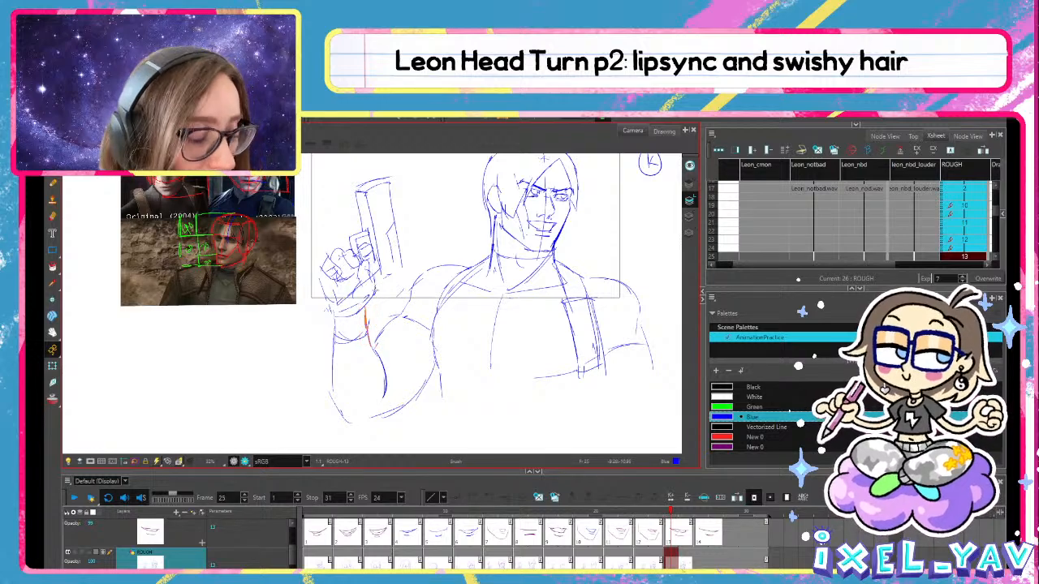
Correct the inner wrist line in frame 23, match it in frame 25, and replay the animation
left_click(638, 563)
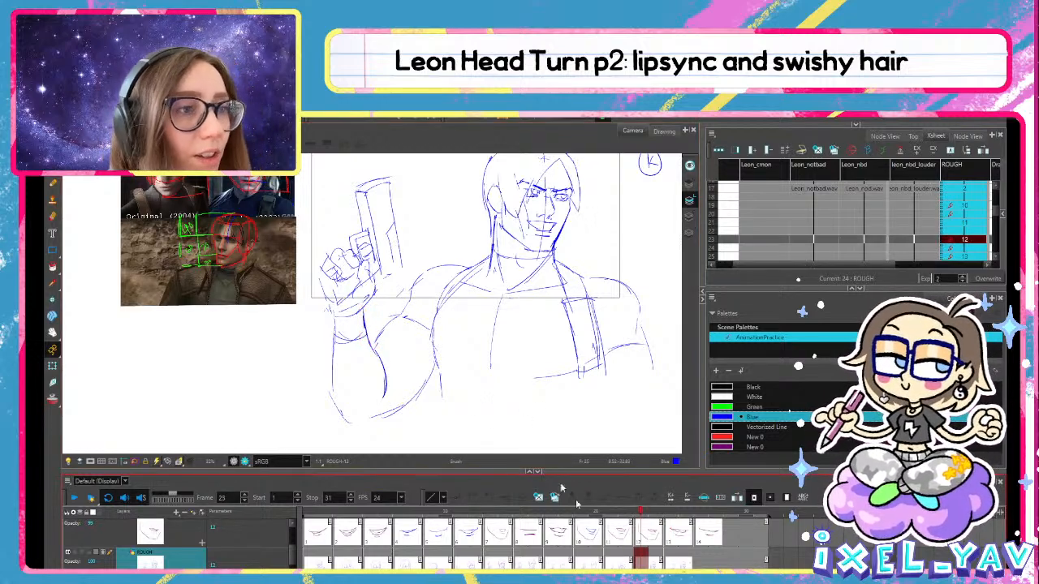
key("alt+s")
left_click(365, 324)
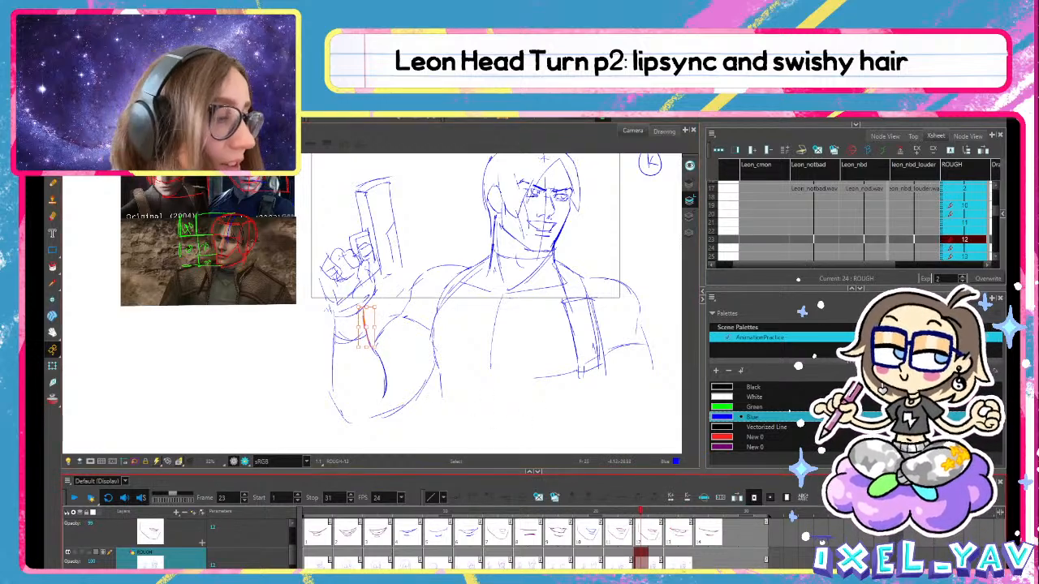
left_click(684, 558)
key("alt+b")
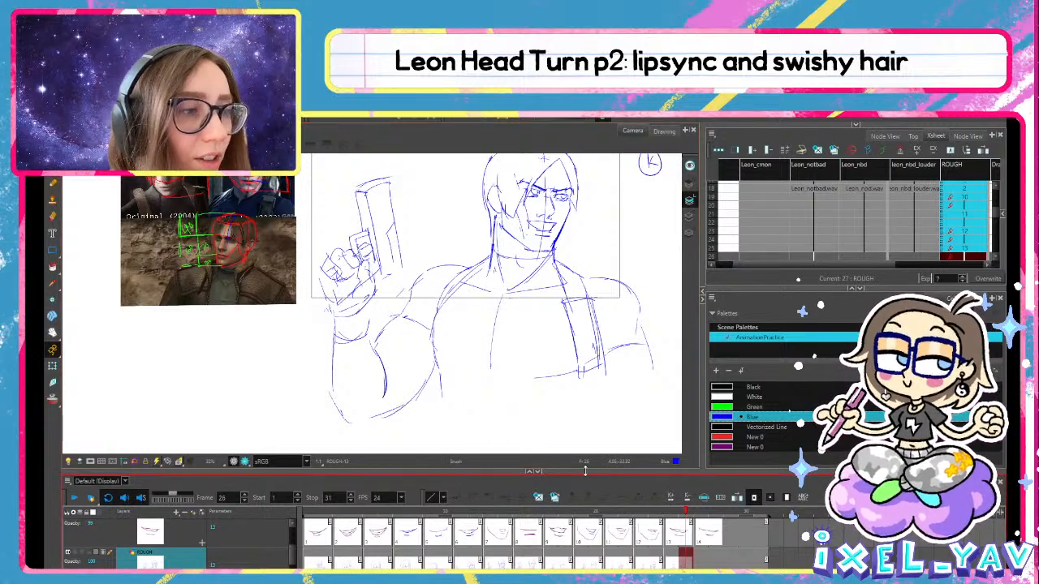
left_click(641, 536)
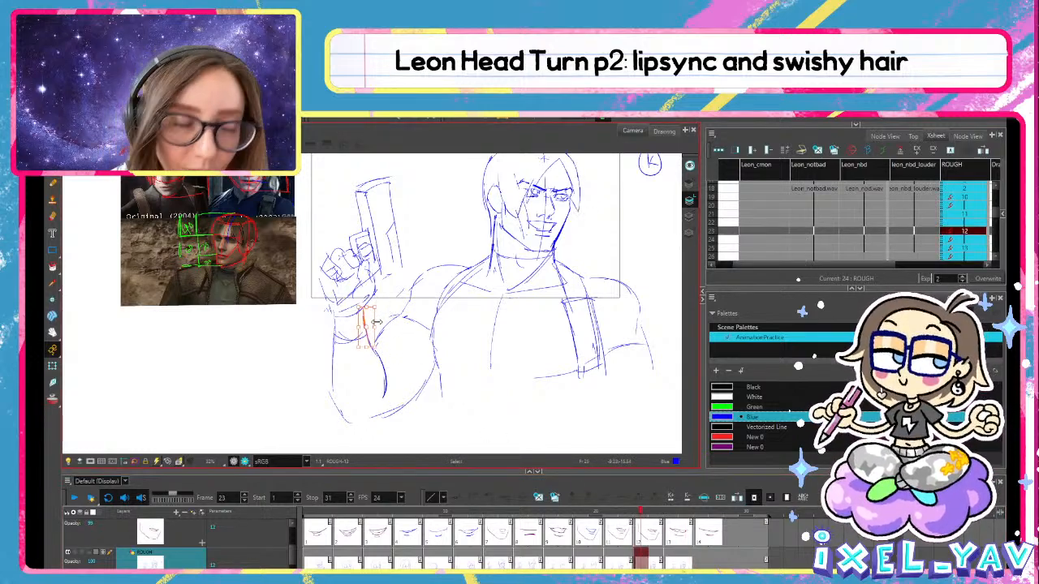
key("alt+b")
key("g")
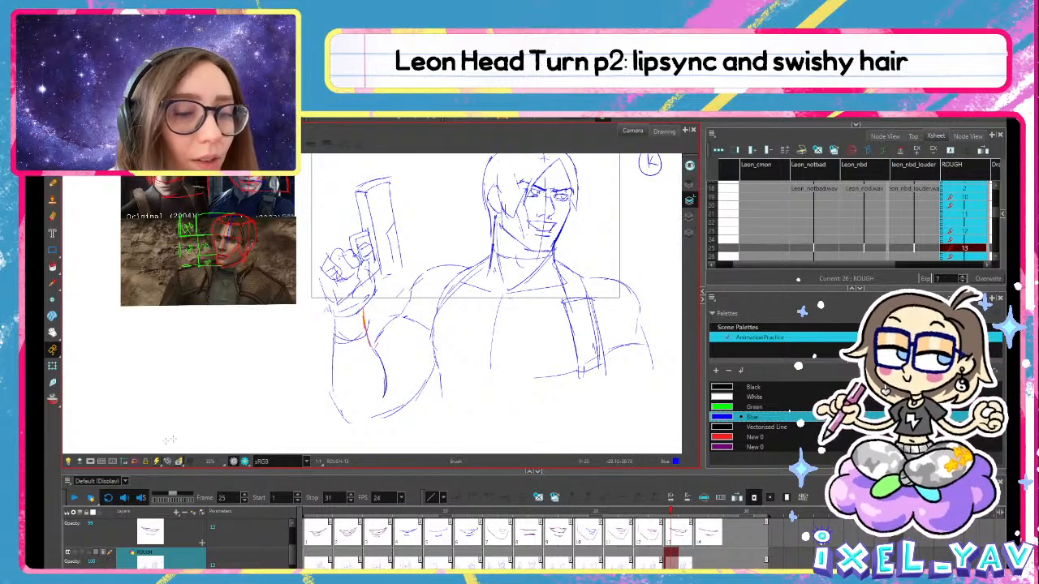
left_click(74, 498)
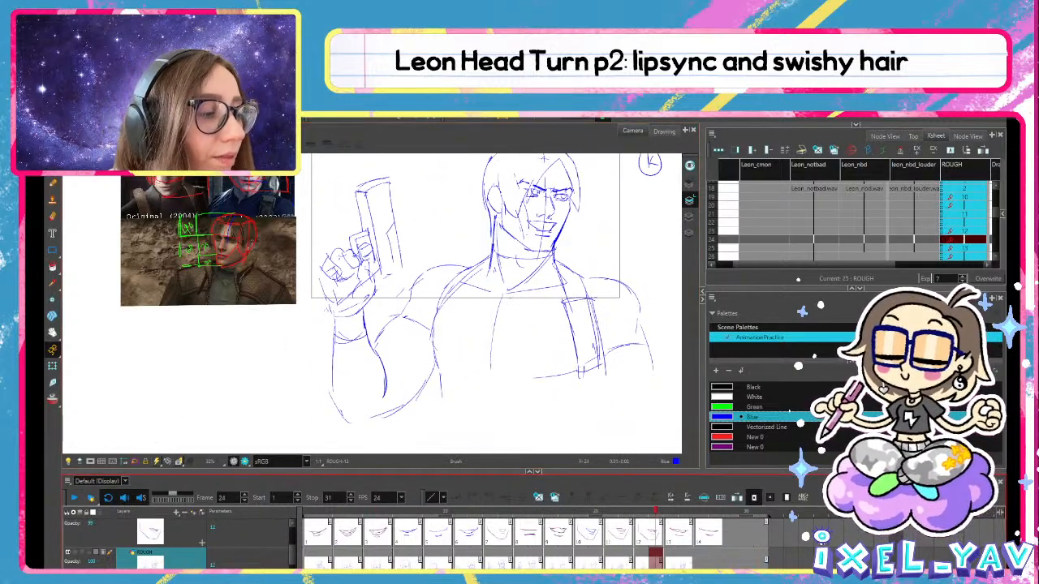
Compare the wrist in frames 25 and 23, and play the animation again
left_click(672, 557)
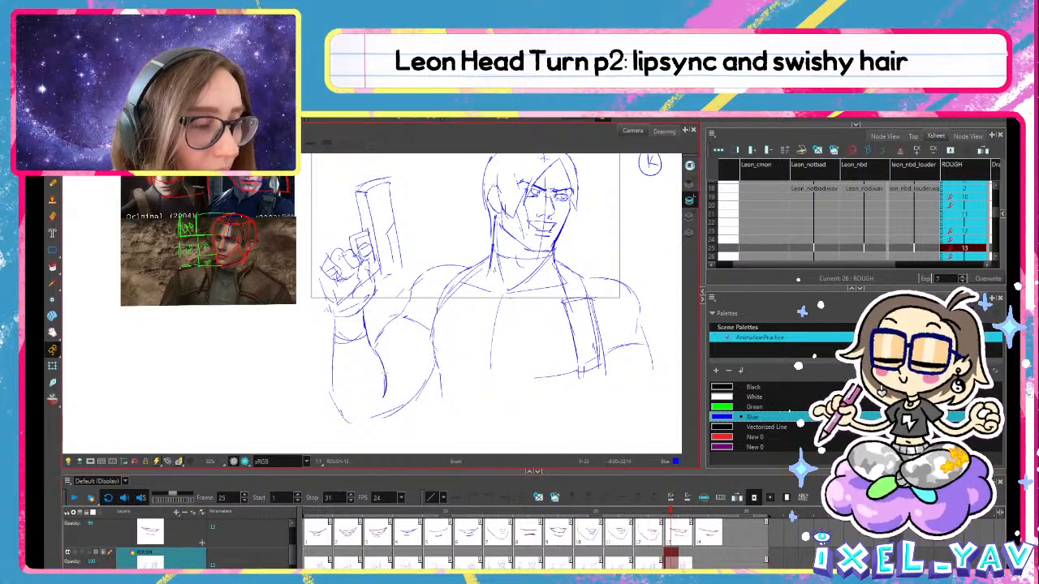
left_click(640, 557)
left_click(73, 499)
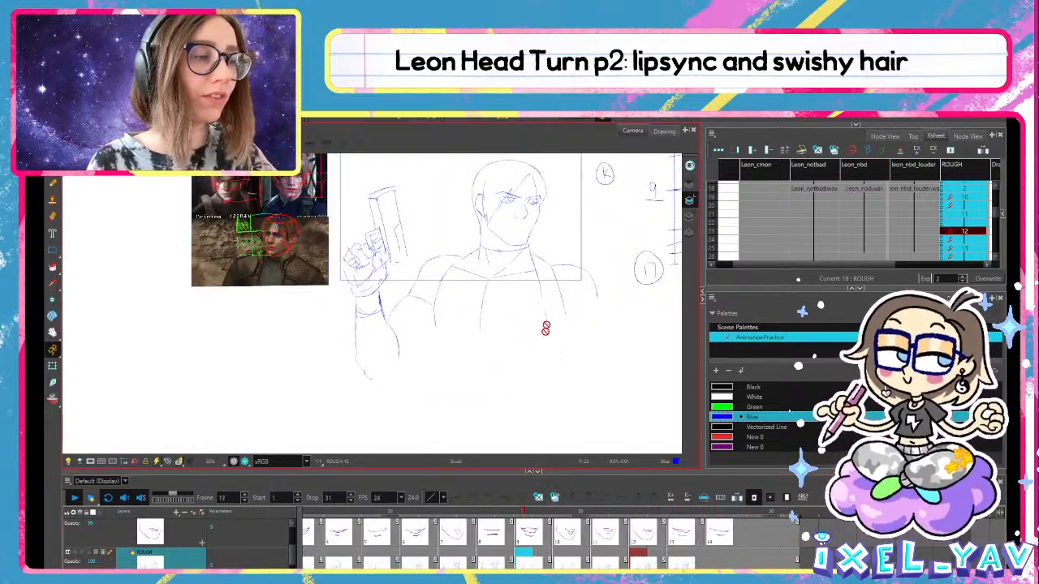
Adjust the chest line below the collar in the frame 15 rough drawing
left_click(483, 509)
left_click_drag(575, 291, 507, 358)
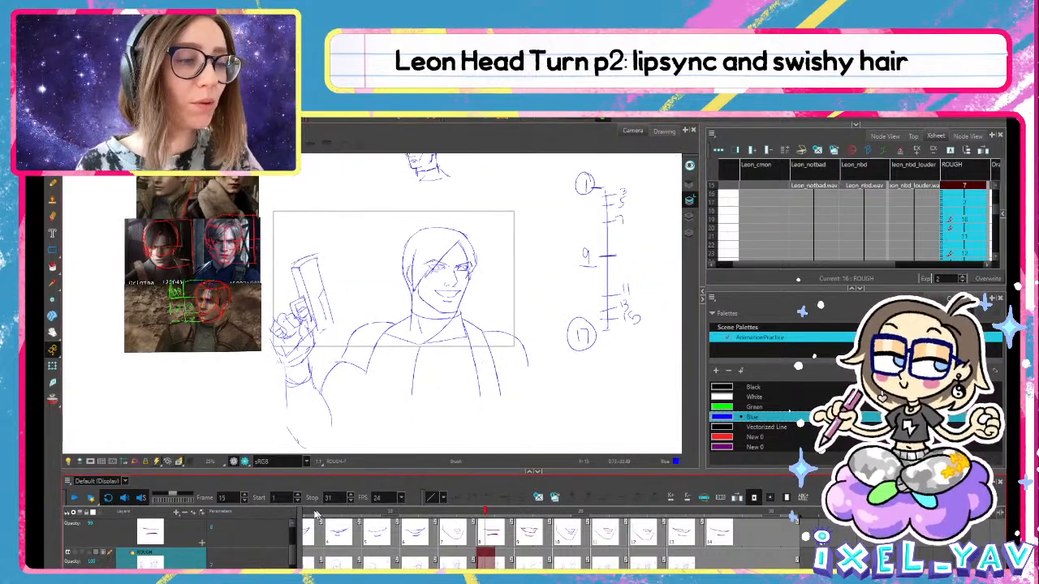
mouse_move(323, 511)
left_mouse_down()
mouse_move(260, 498)
mouse_move(564, 516)
left_mouse_up()
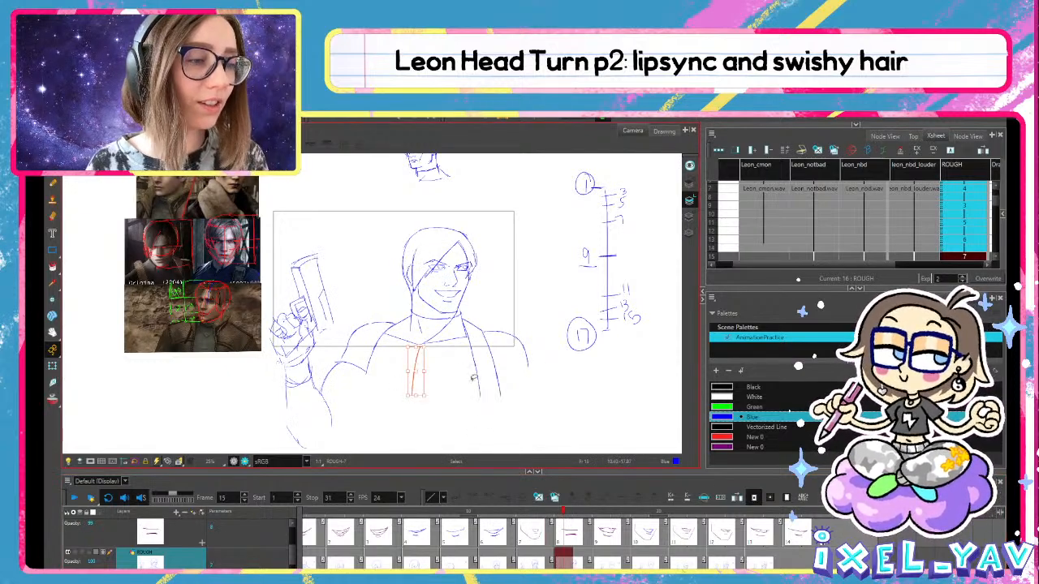
left_click_drag(474, 378, 474, 381)
key("alt+b")
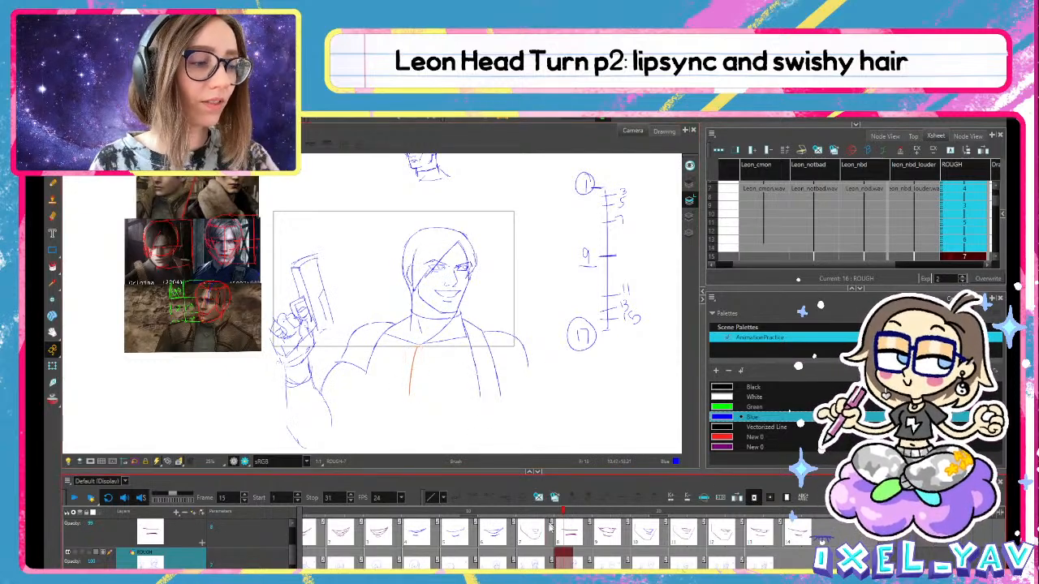
Adjust the same chest line below the collar in the rough drawings at frames 17 and 19
mouse_move(546, 512)
left_mouse_down()
mouse_move(527, 512)
mouse_move(600, 511)
left_mouse_up()
key("alt+s")
left_click_drag(402, 372, 455, 372)
mouse_move(392, 424)
left_mouse_down()
mouse_move(418, 351)
mouse_move(449, 365)
left_mouse_up()
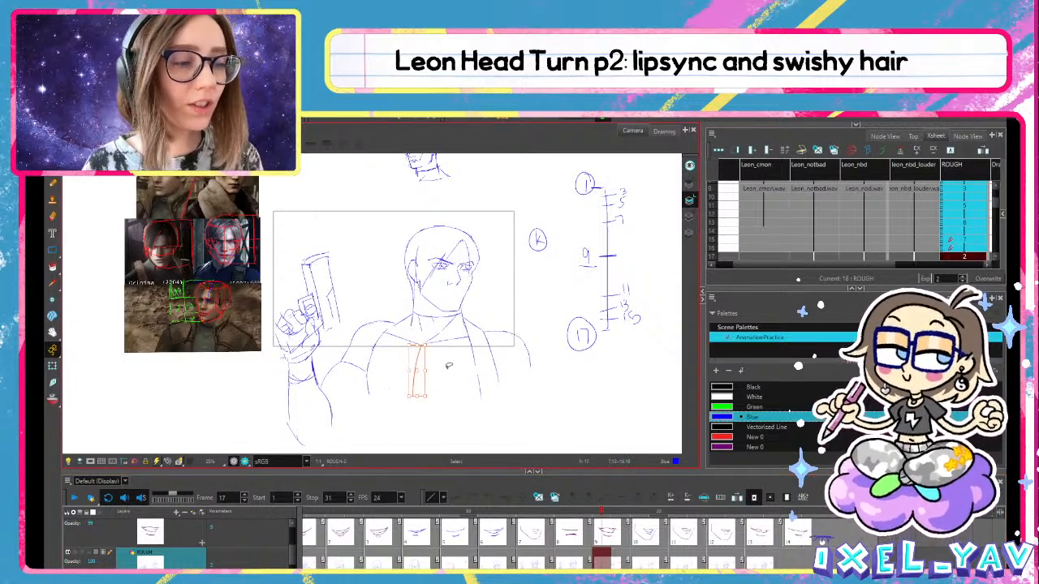
key("period")
key("period")
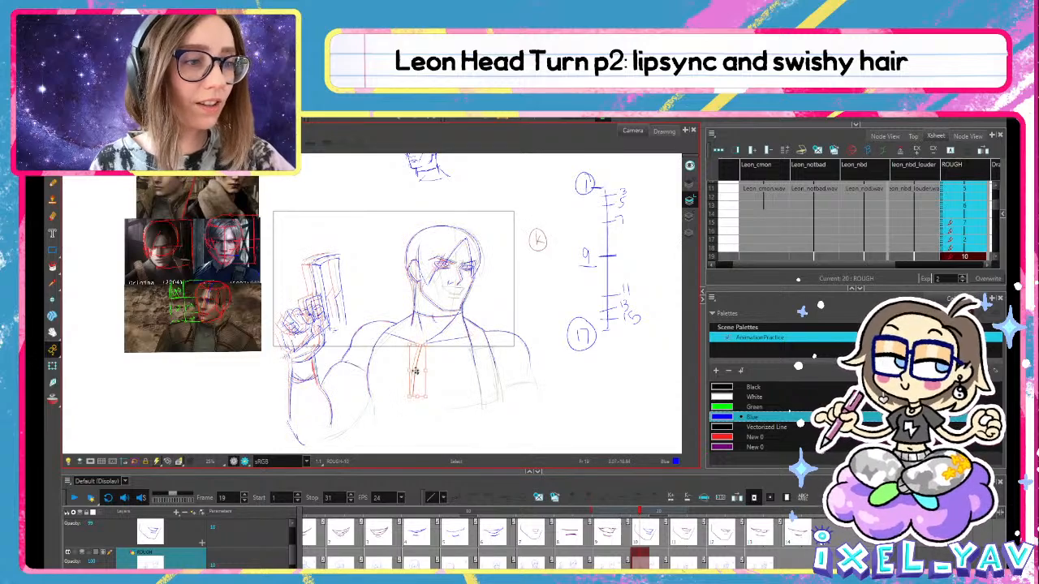
left_click_drag(444, 351, 491, 366)
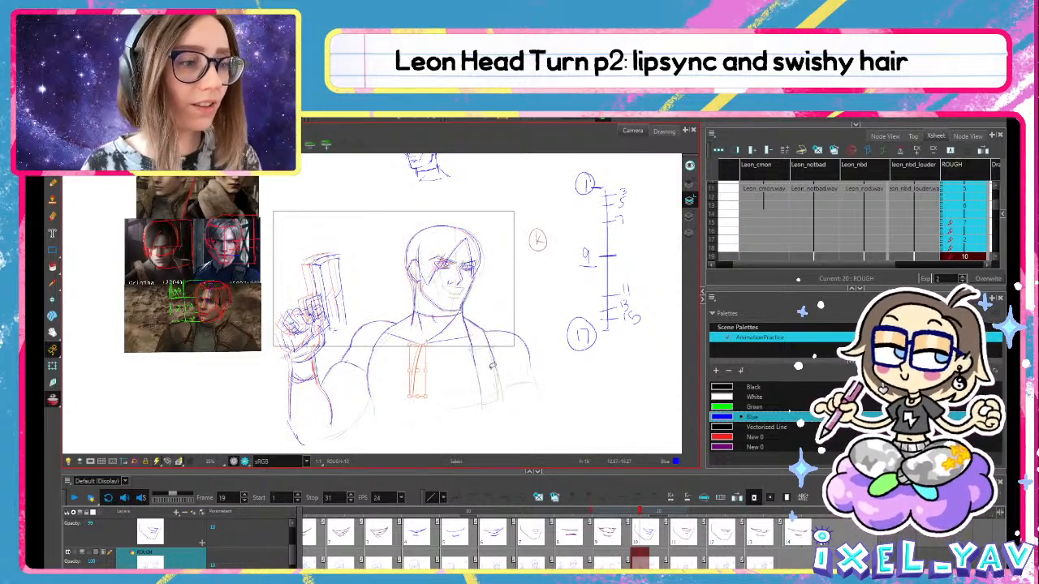
Check the chest line through frames 21, 23 and 26, and play the animation
key("period")
key("period")
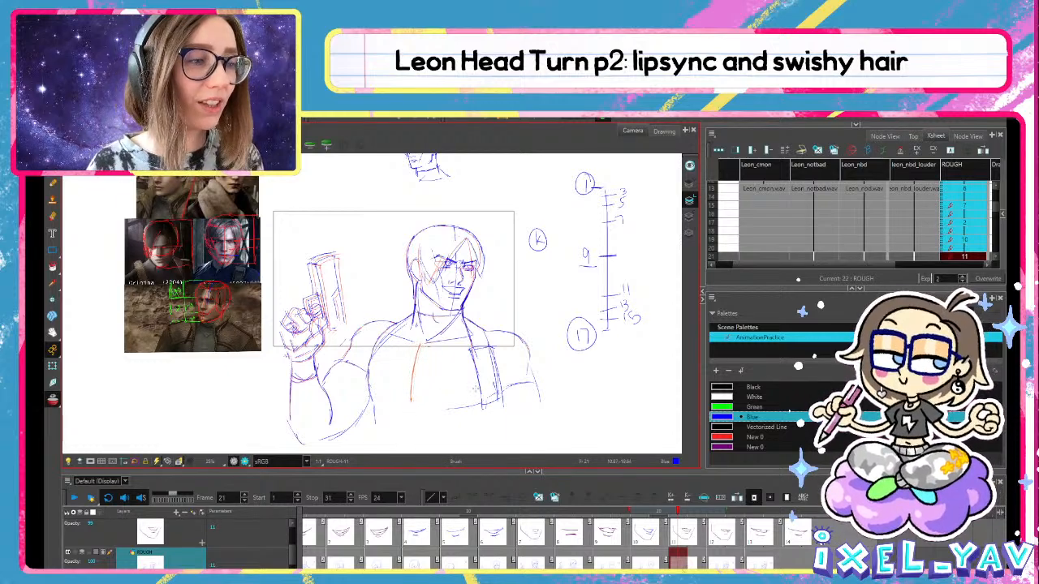
key("period")
key("period")
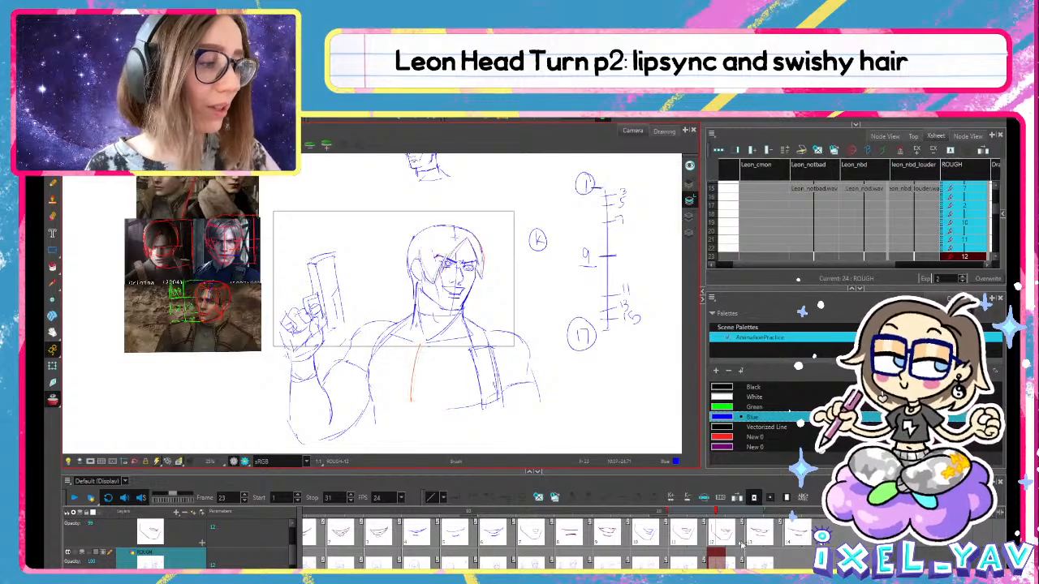
left_click(771, 557)
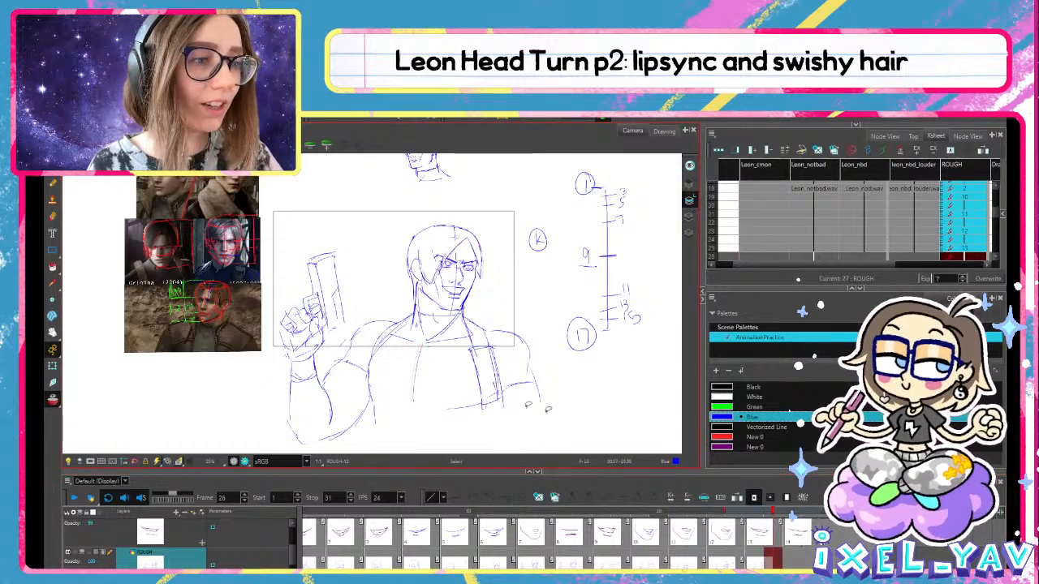
left_click(75, 503)
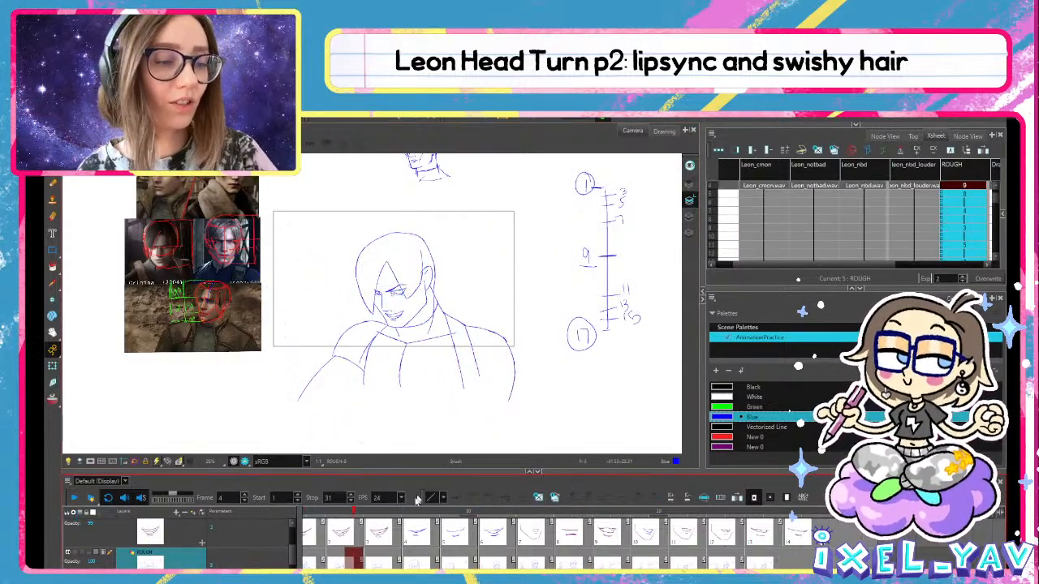
Adjust the chest line in the frame 13 drawing, check it through frame 20, and replay the animation
mouse_move(513, 524)
left_mouse_down()
mouse_move(560, 516)
mouse_move(508, 520)
mouse_move(528, 517)
left_mouse_up()
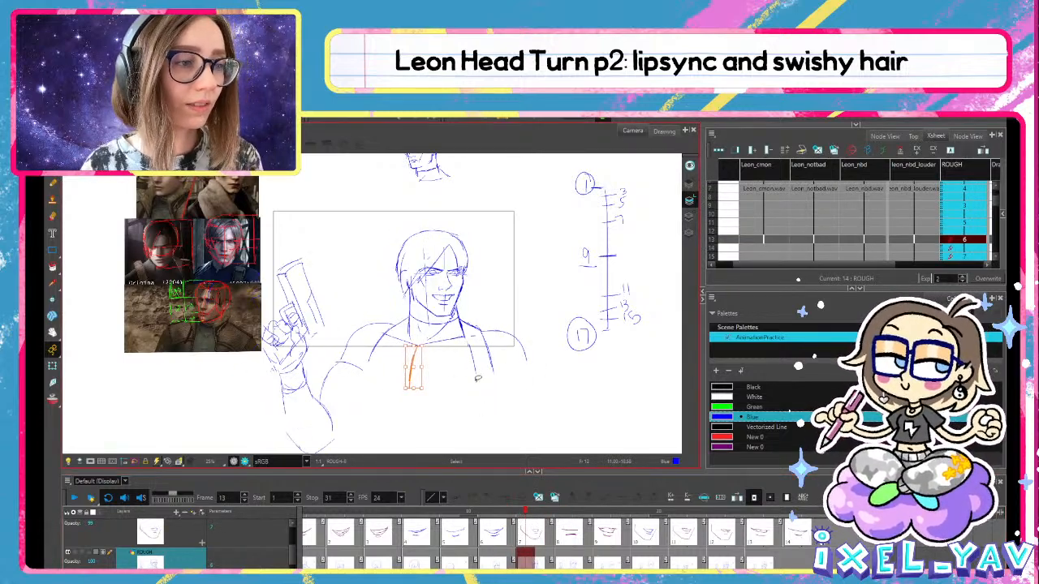
mouse_move(526, 516)
left_mouse_down()
mouse_move(467, 517)
mouse_move(658, 517)
left_mouse_up()
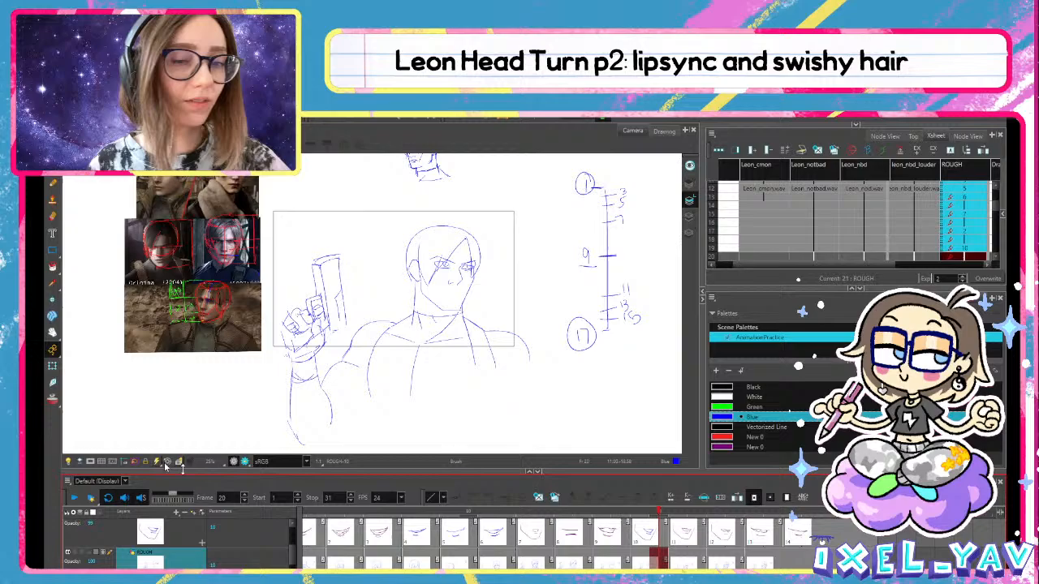
left_click(74, 498)
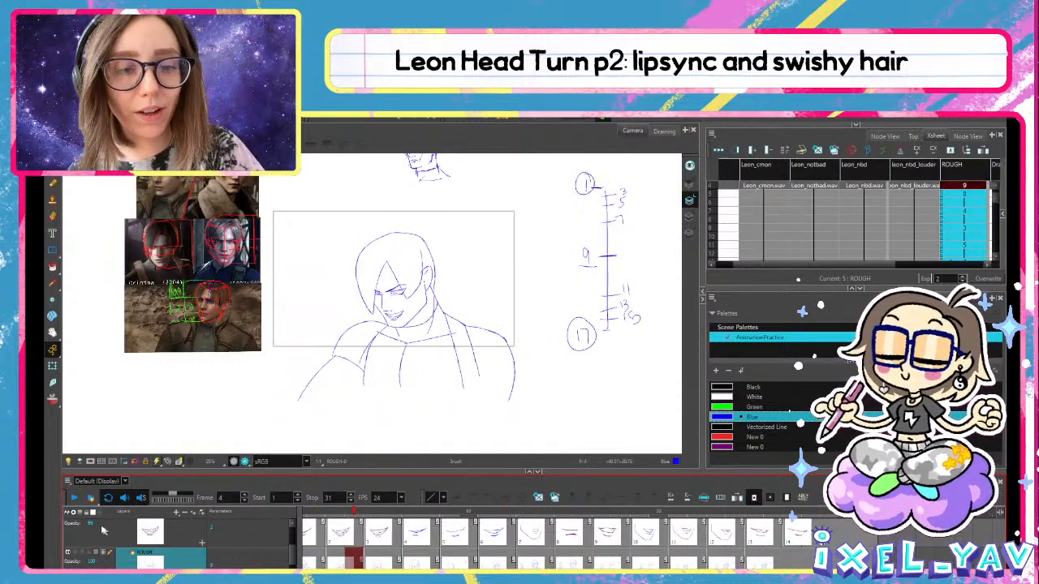
Show the roughlipsync layer, fade the other layers with the light table, and play the animation to review the mouth
scroll(108, 542, "up", 1)
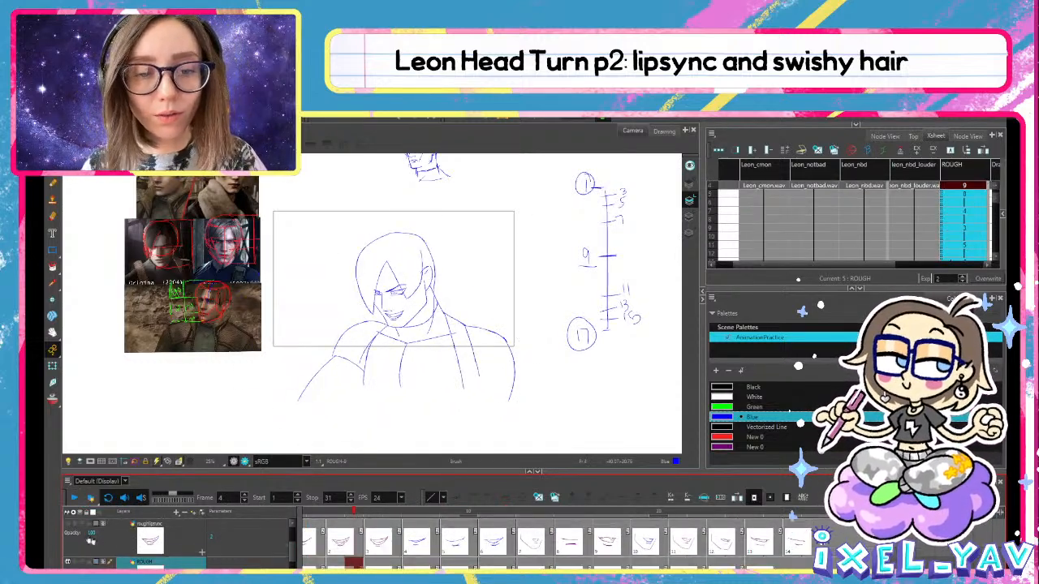
left_click(68, 526)
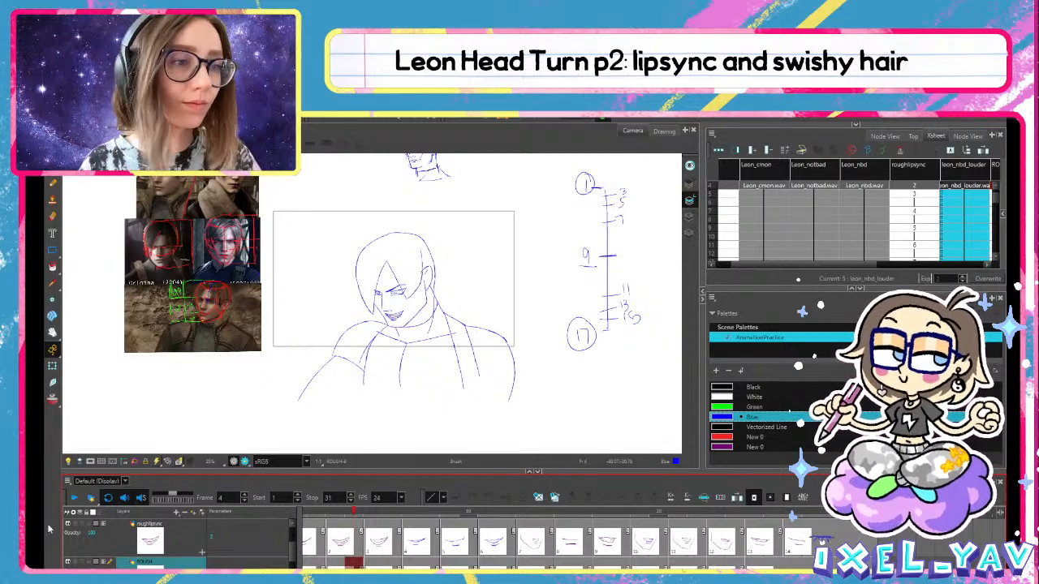
left_click(72, 499)
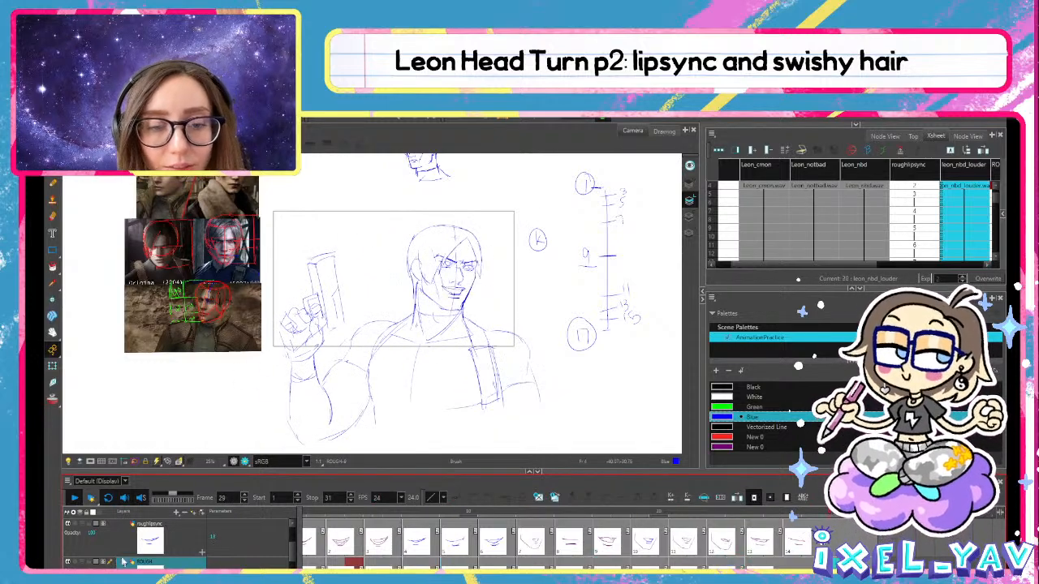
left_click(325, 511)
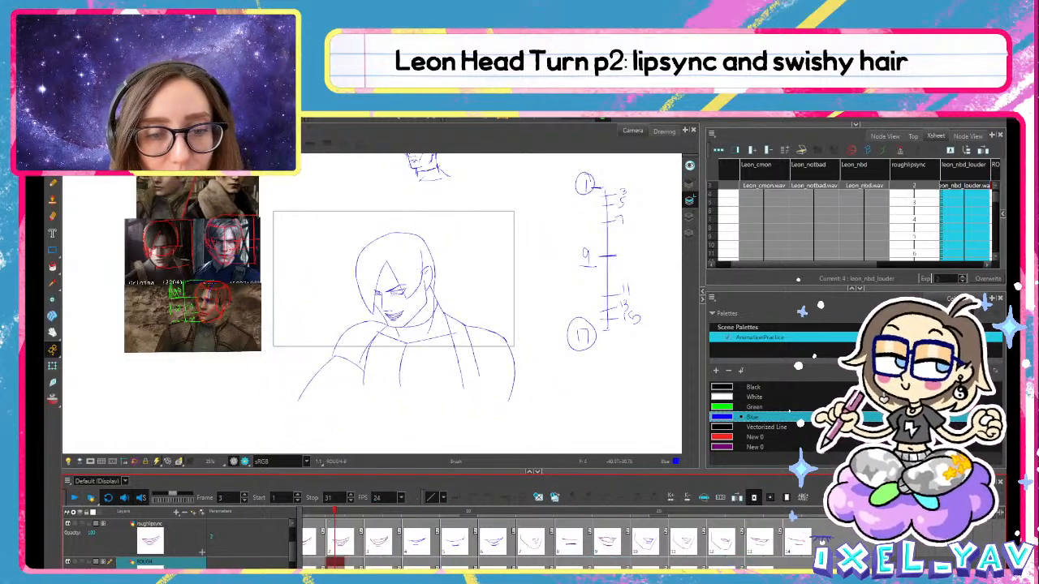
key("shift+l")
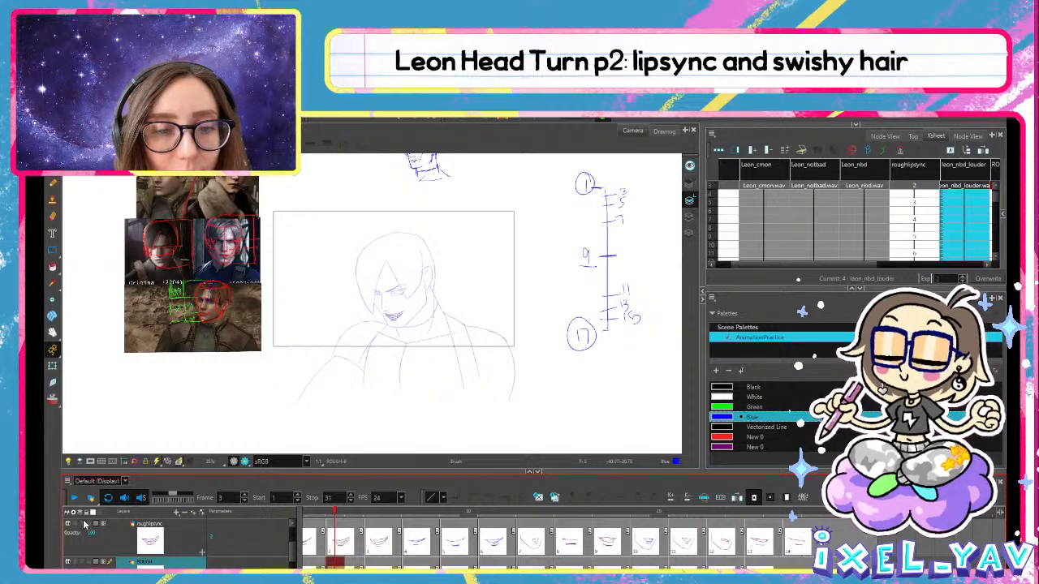
left_click(75, 498)
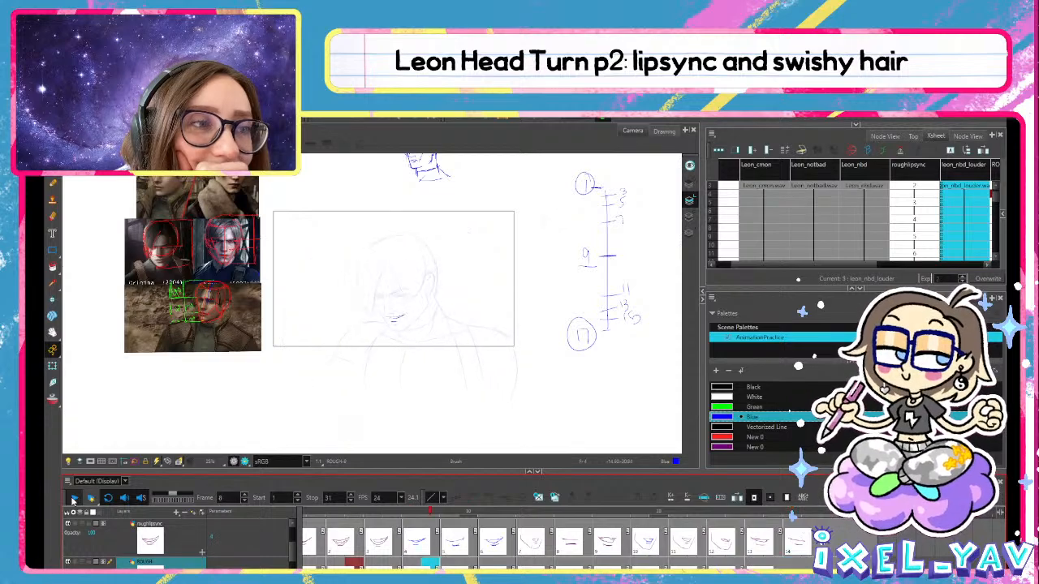
Try to move the lower lip line down in the frame 8 mouth drawing
mouse_move(355, 509)
left_mouse_down()
mouse_move(480, 510)
mouse_move(377, 515)
mouse_move(402, 521)
mouse_move(393, 532)
mouse_move(414, 539)
mouse_move(352, 540)
mouse_move(493, 535)
mouse_move(375, 548)
mouse_move(430, 541)
left_mouse_up()
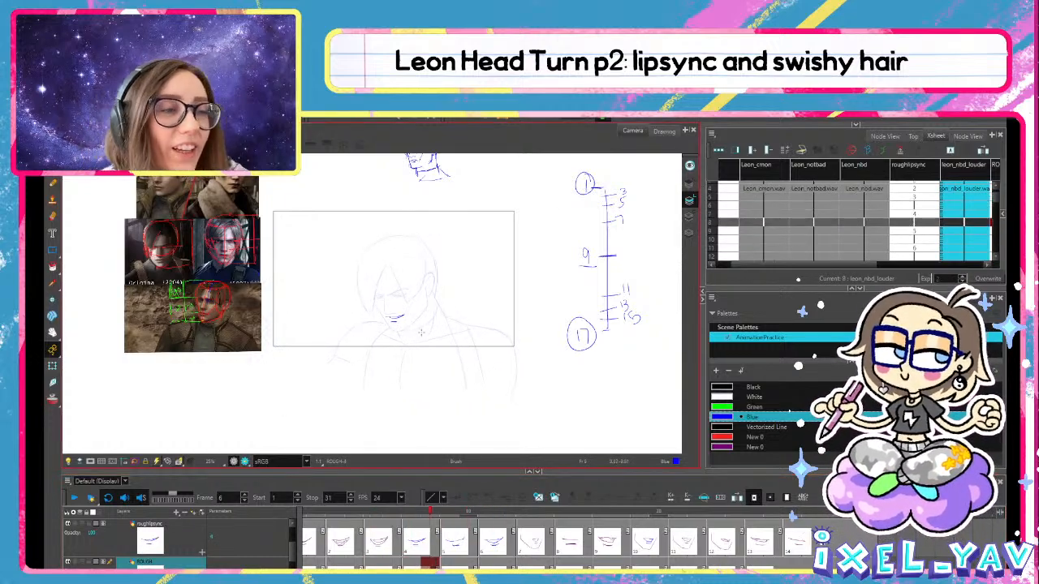
scroll(424, 343, "up", 4)
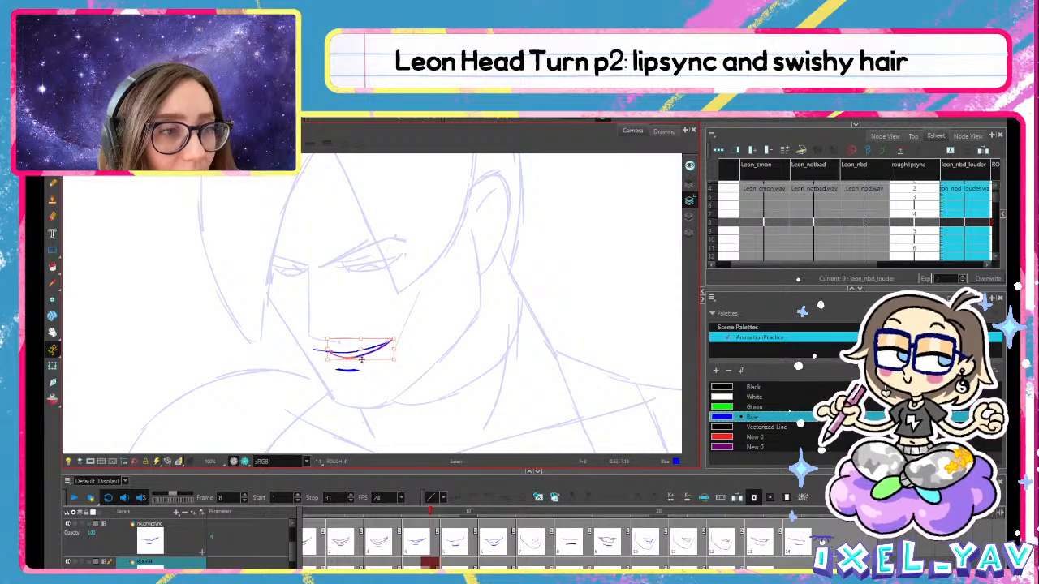
left_click_drag(361, 359, 361, 365)
key("alt+b")
key("ctrl+z")
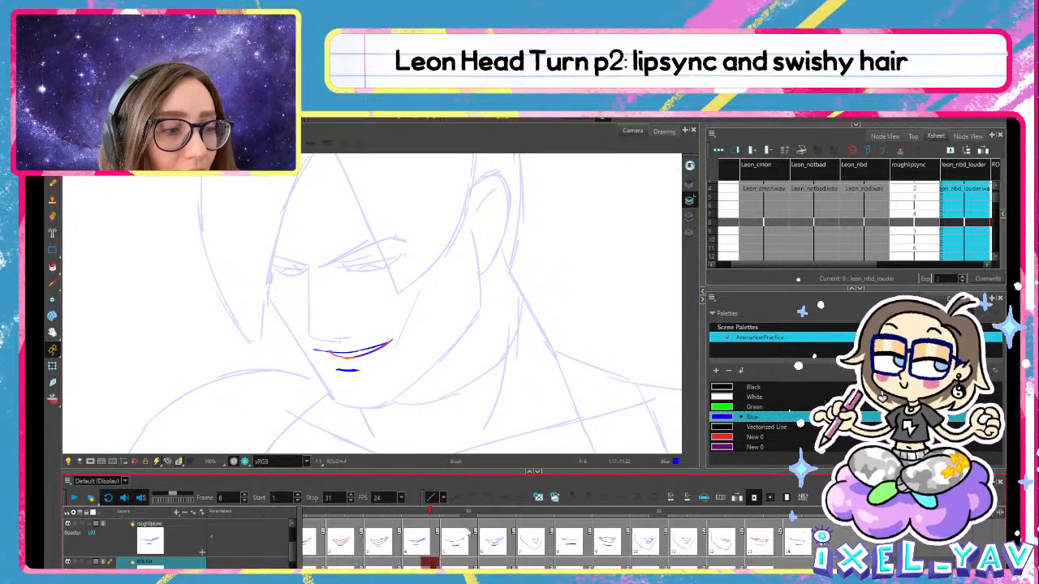
Lower the bottom lip line and the short stroke beneath it in the roughlipsync drawing at frame 8, save, and play the animation
left_click(422, 549)
key("alt+s")
left_click(375, 351)
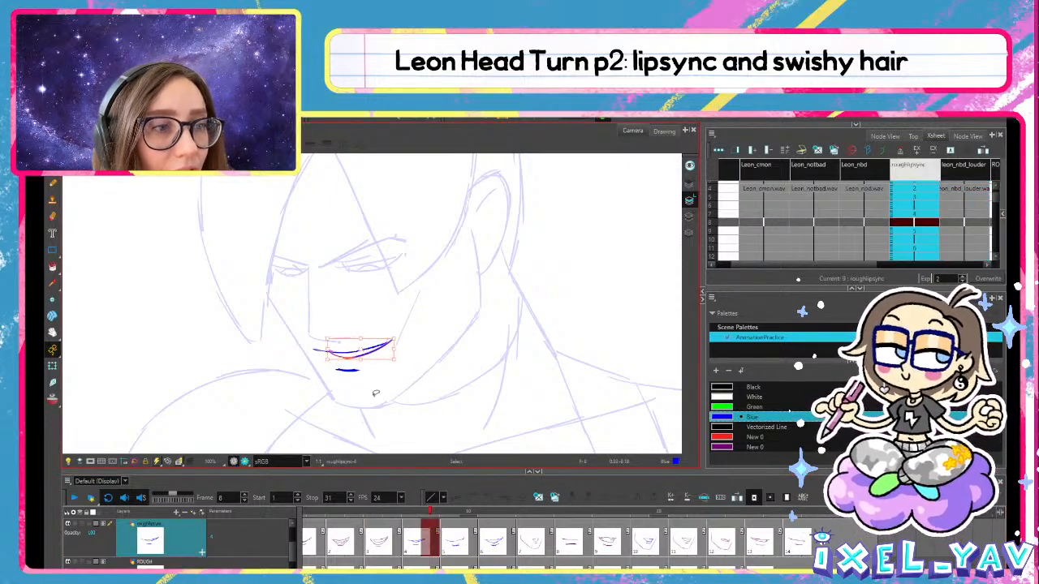
left_click(356, 342)
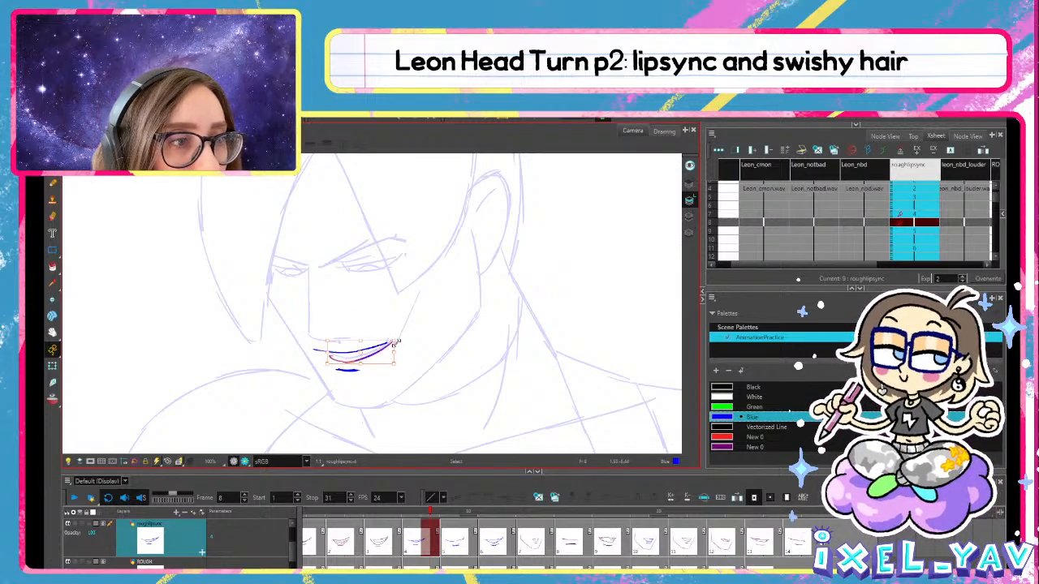
left_click(355, 376)
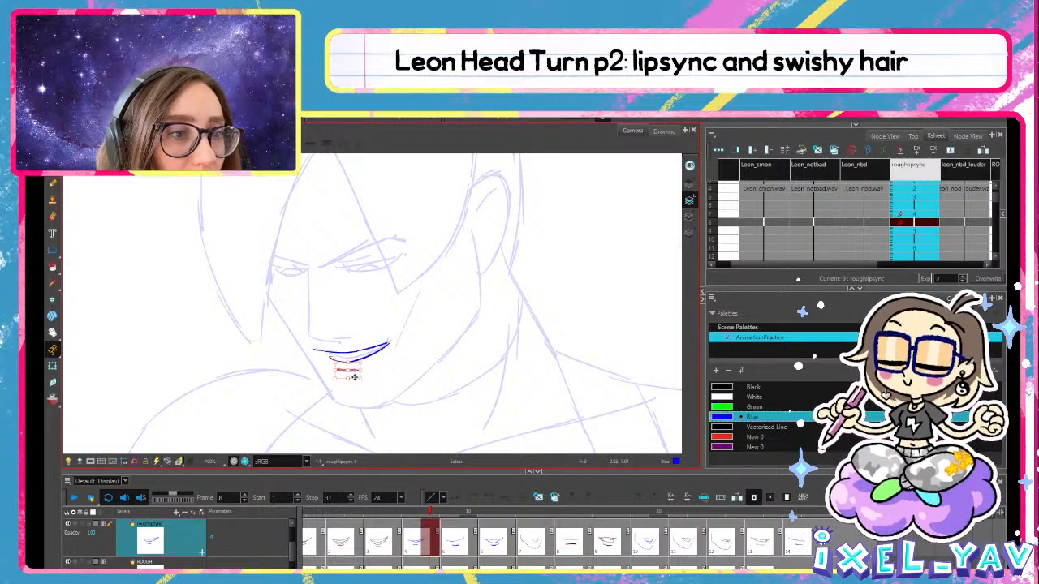
key("ctrl+s")
key("alt+b")
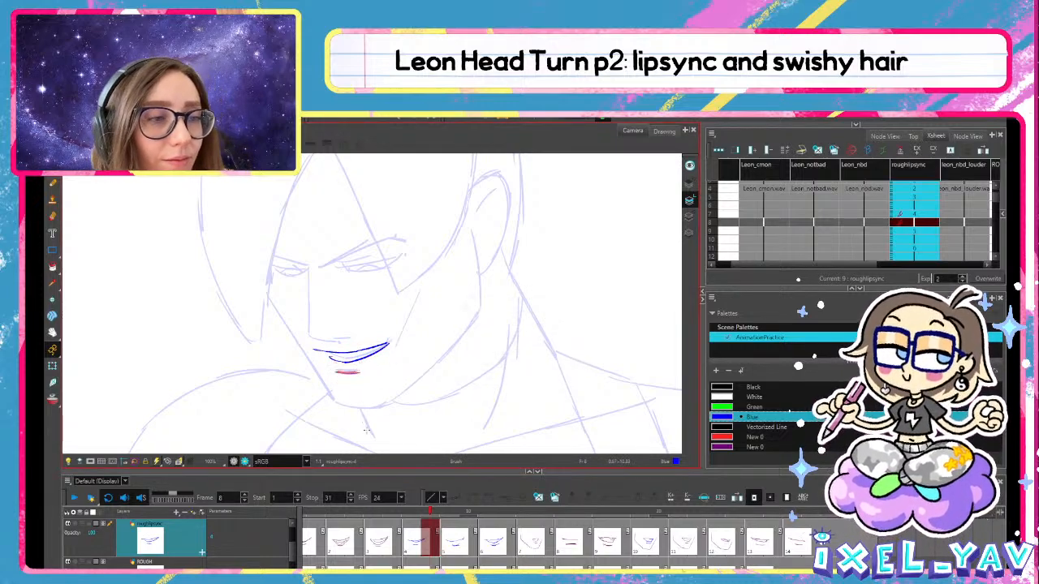
left_click(74, 497)
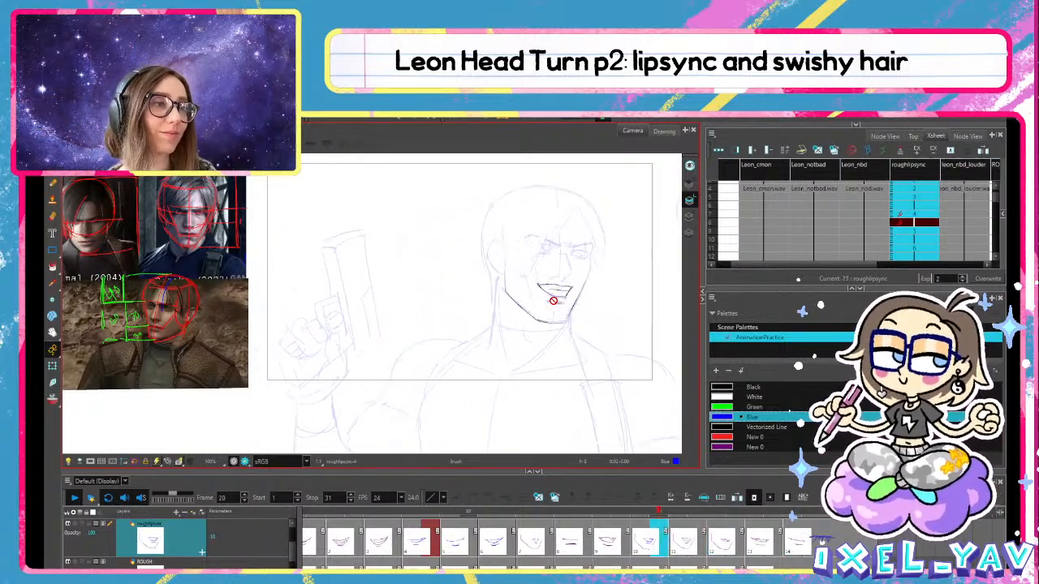
Adjust the mouth position in frame 18 and the mouth and jaw lines in frame 20 of the roughlipsync layer
mouse_move(604, 514)
left_mouse_down()
mouse_move(510, 516)
mouse_move(620, 519)
left_mouse_up()
key("alt+s")
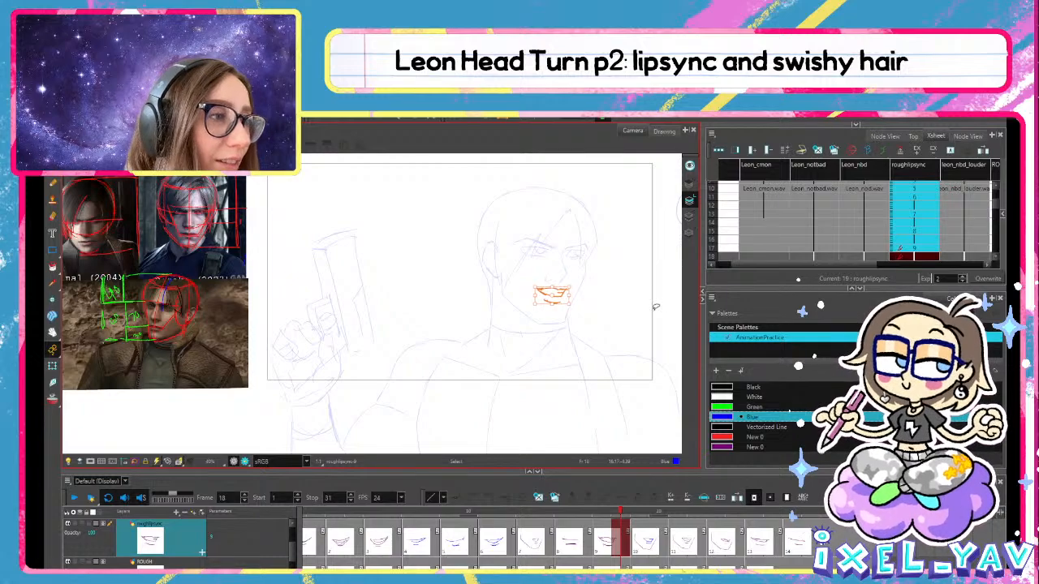
key("alt+b")
mouse_move(603, 517)
left_mouse_down()
mouse_move(582, 517)
mouse_move(658, 508)
left_mouse_up()
key("alt+s")
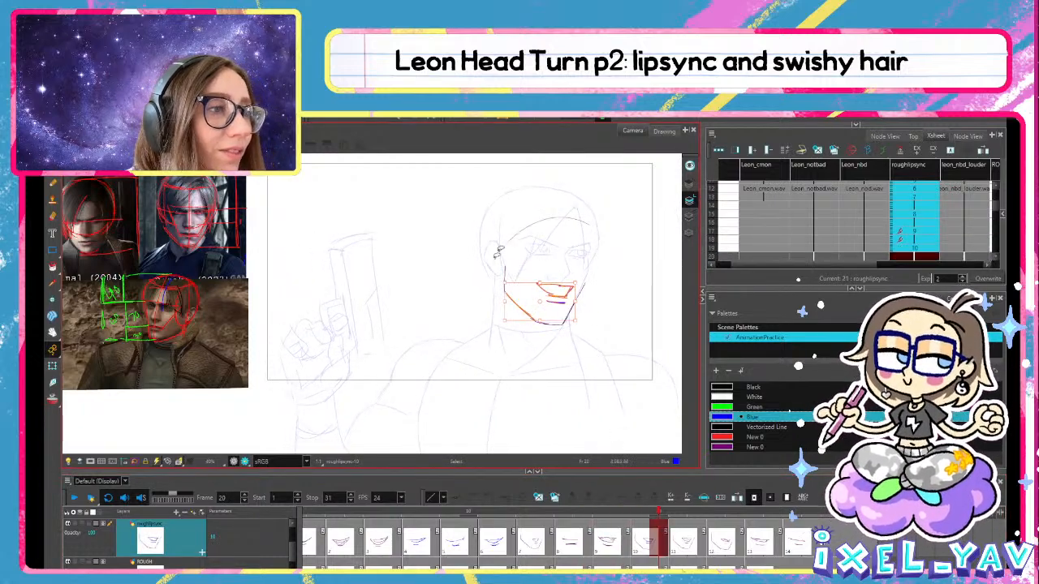
key("ctrl+a")
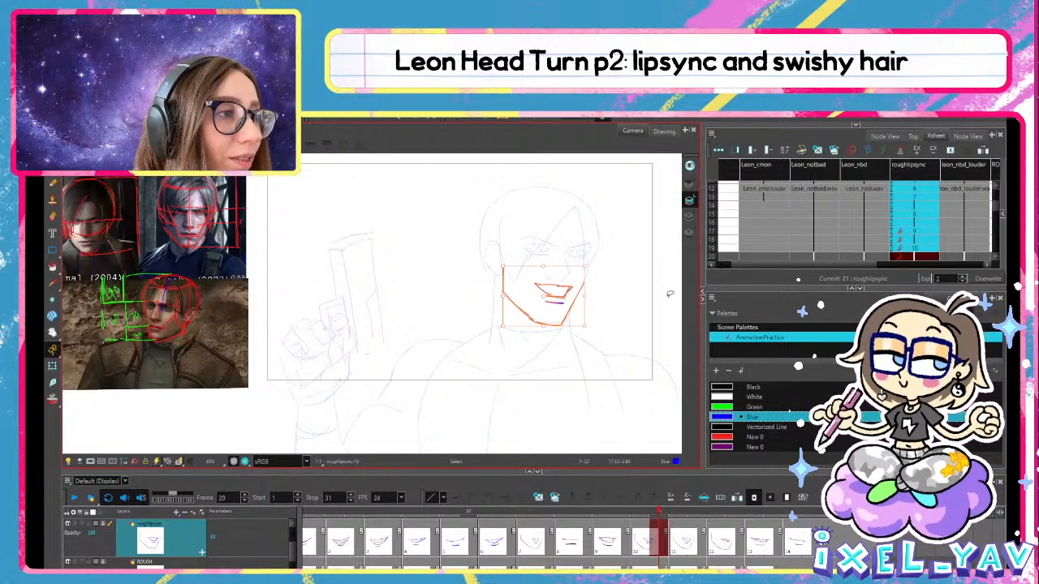
key("alt+b")
Adjust the jaw and mouth lines in the frame 19 lip-sync drawing, isolating the mouth strokes
mouse_move(629, 515)
left_mouse_down()
mouse_move(680, 519)
mouse_move(626, 515)
mouse_move(639, 514)
left_mouse_up()
key("alt+s")
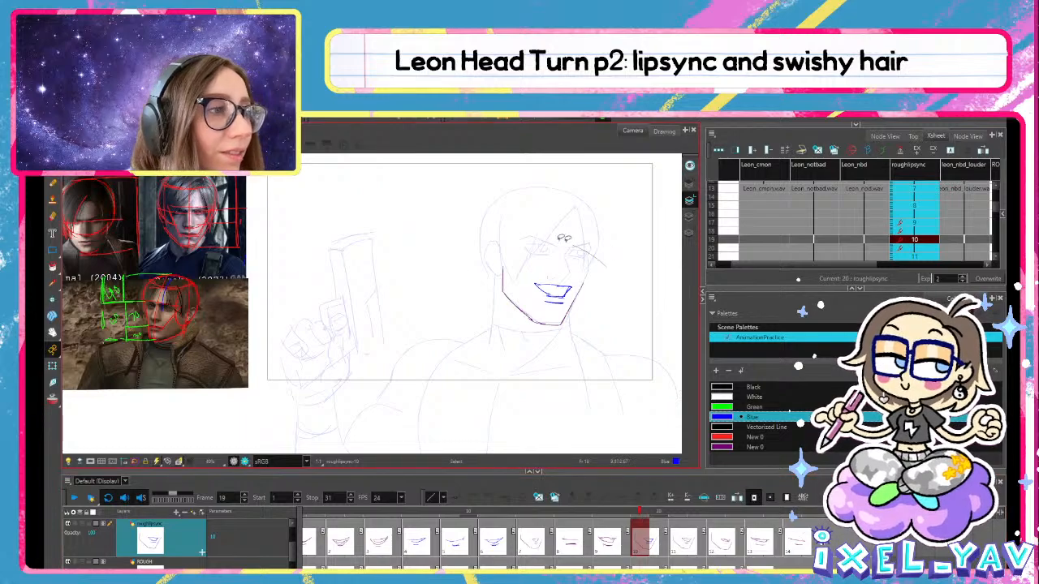
key("ctrl+a")
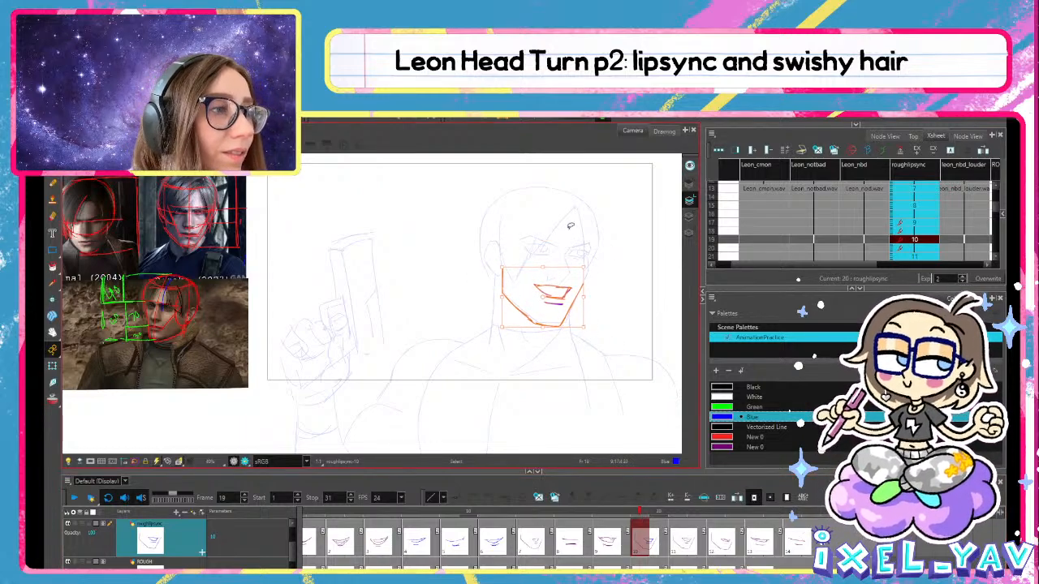
left_click_drag(574, 280, 576, 259)
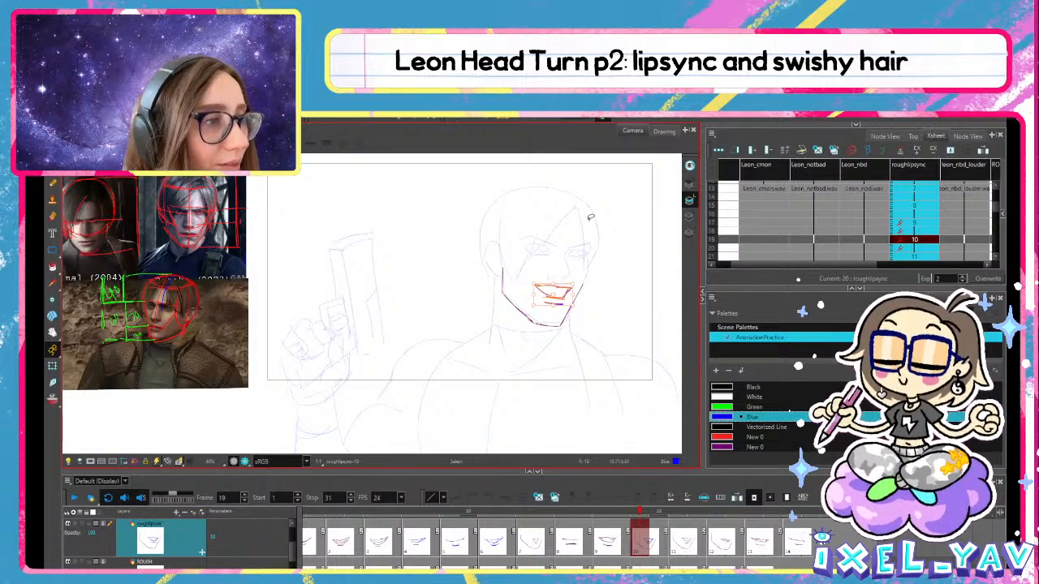
Nudge the mouth and jaw drawing down at frame 21 of the roughlipsync layer, comparing the mouth strokes with the neighbouring frames
left_click_drag(638, 511, 682, 500)
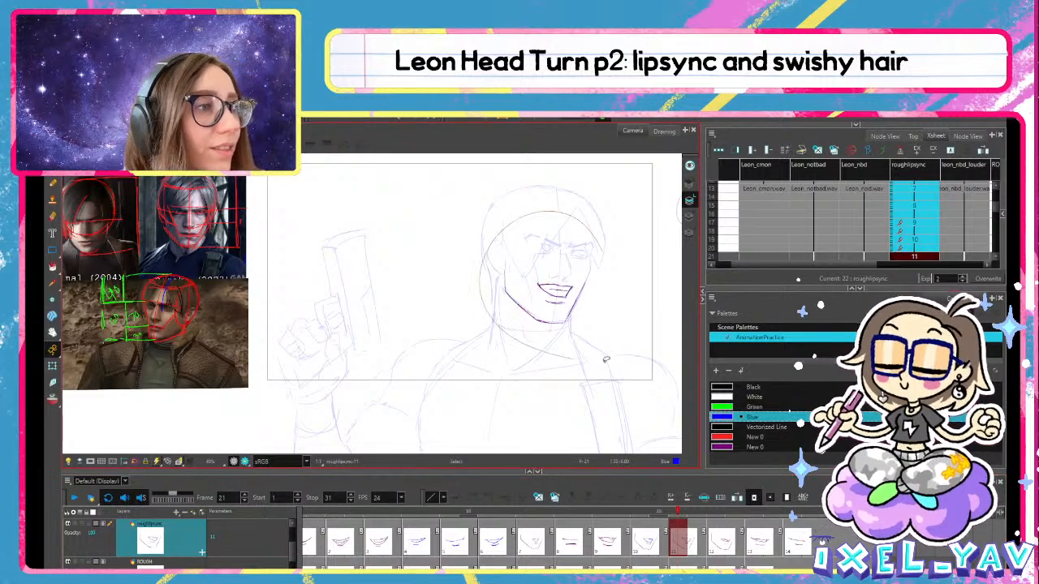
key("ctrl+a")
key("Down")
key("Down")
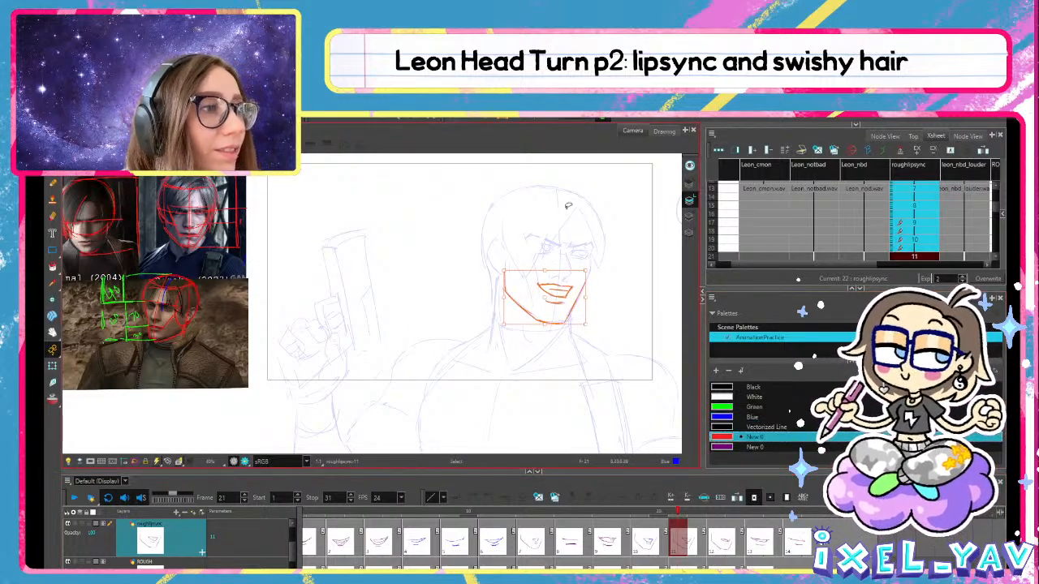
key("alt+b")
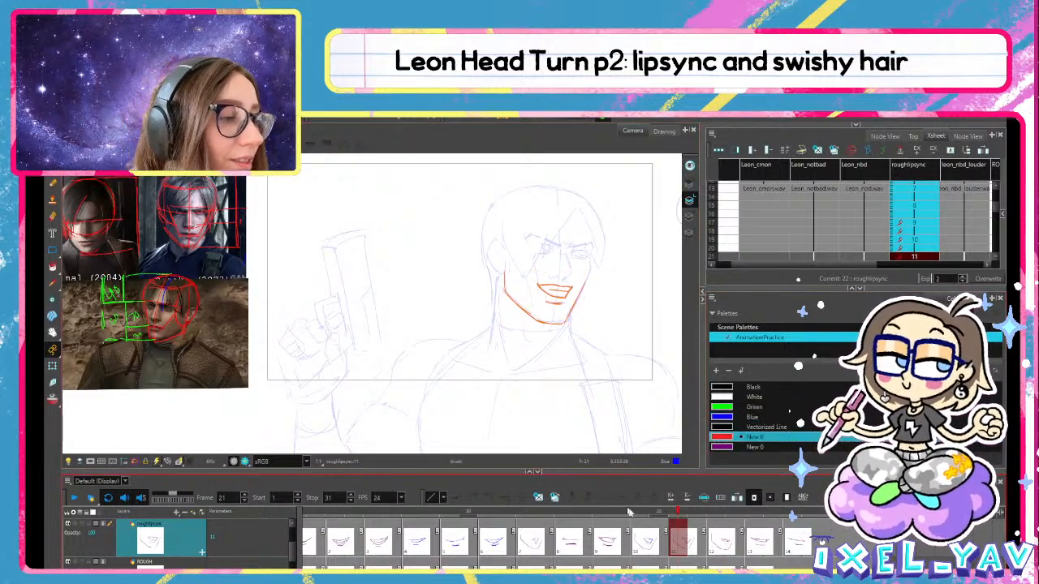
left_click_drag(640, 511, 673, 503)
key("alt+s")
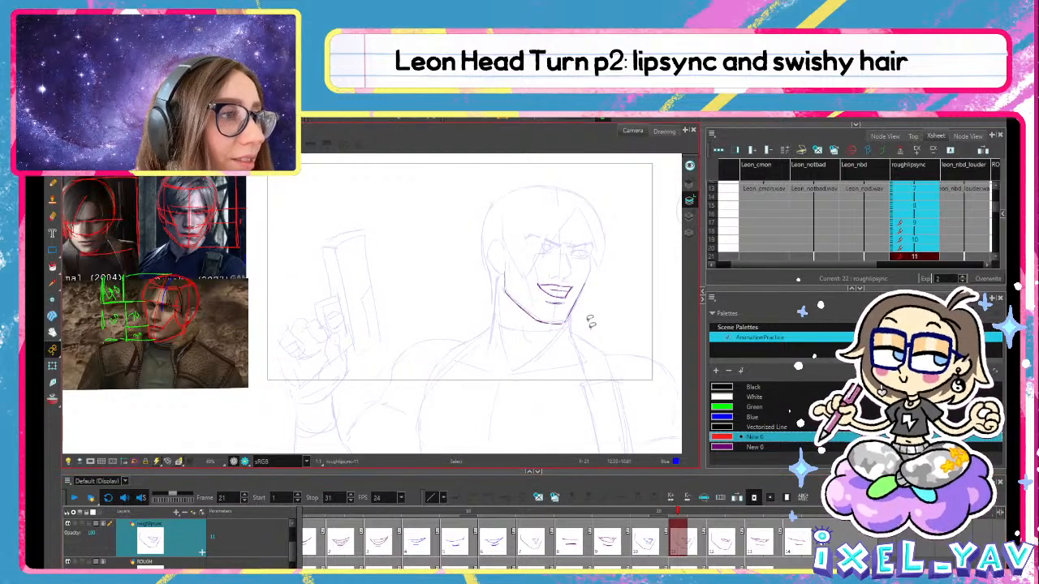
key("alt+b")
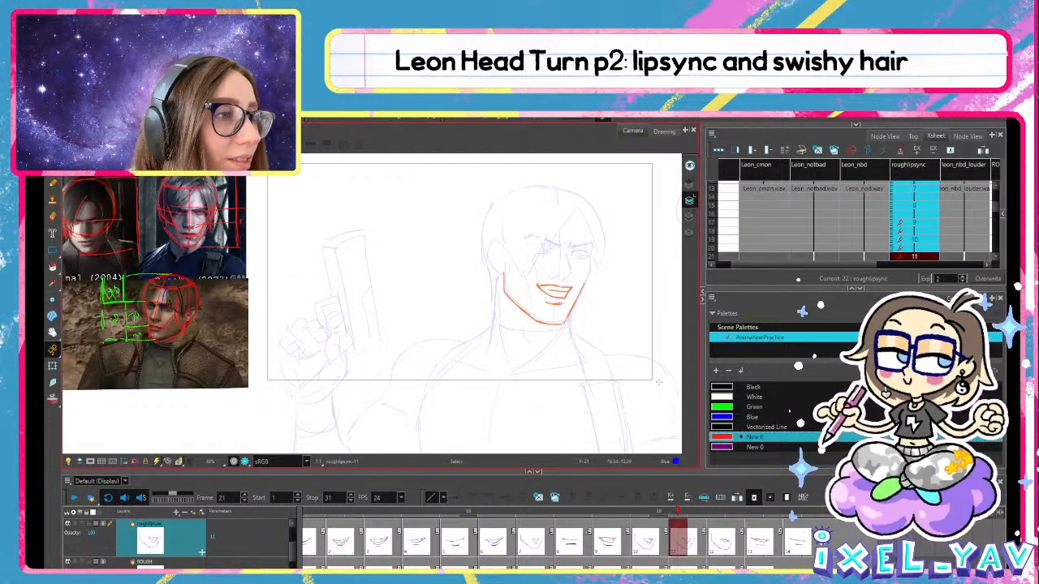
left_click(659, 513)
left_click_drag(662, 514, 718, 505)
left_click(678, 511)
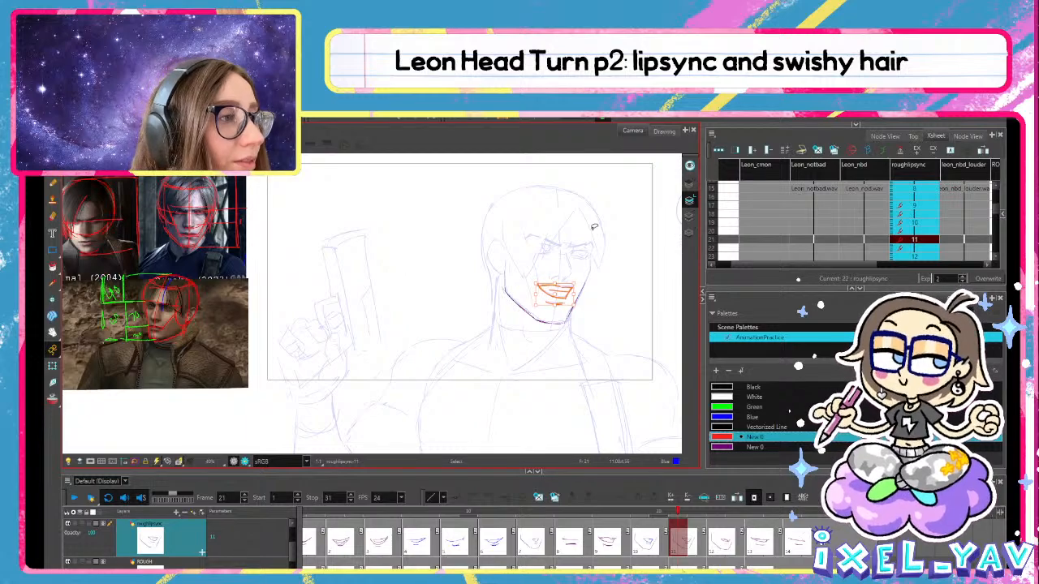
Play the head turn animation to check how the adjusted mouth and jaw drawings follow the head
mouse_move(677, 515)
left_mouse_down()
mouse_move(648, 514)
mouse_move(798, 486)
mouse_move(603, 508)
left_mouse_up()
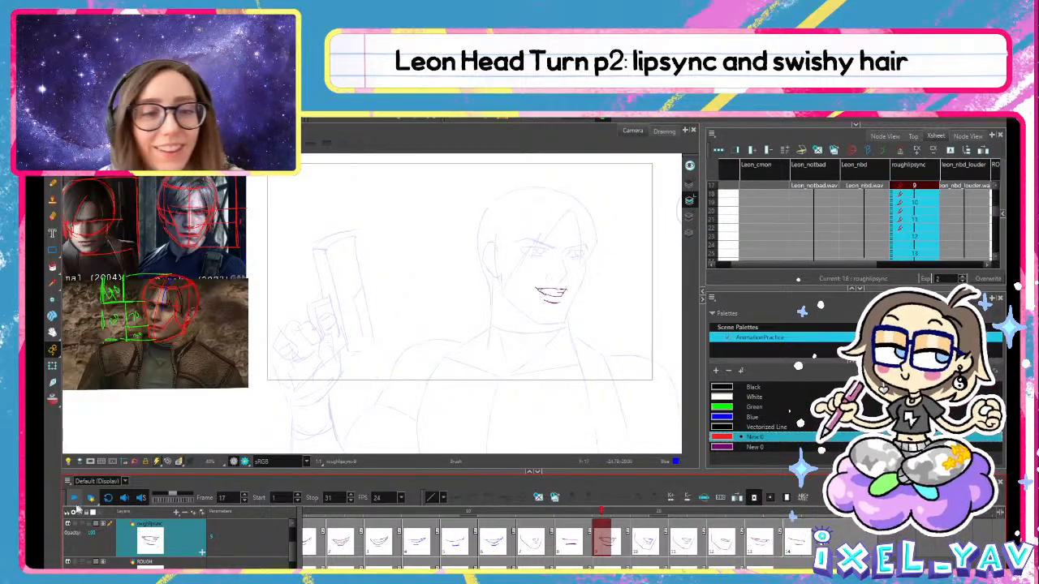
left_click(74, 498)
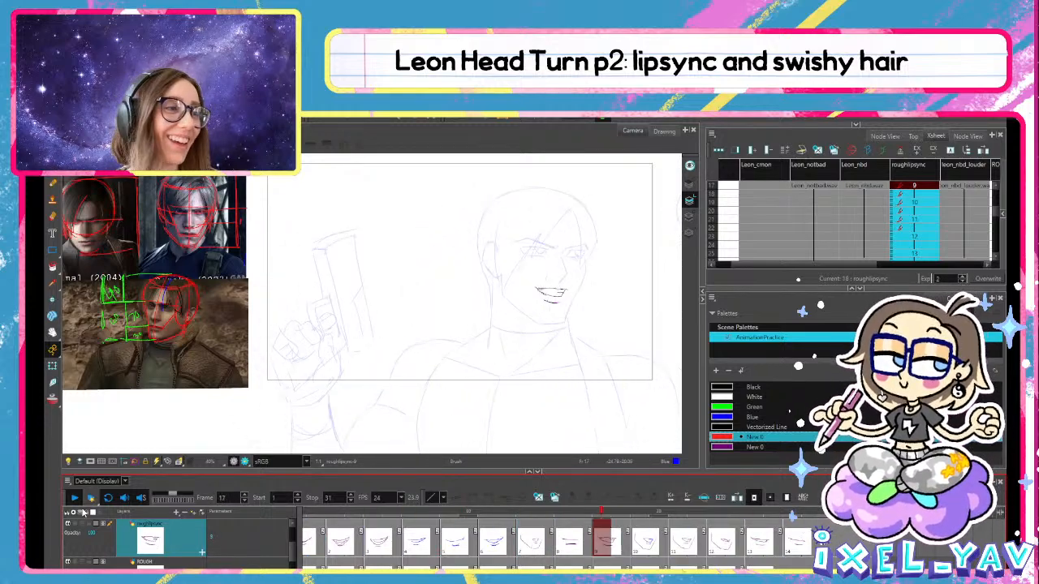
scroll(601, 243, "down", 1)
scroll(601, 244, "down", 1)
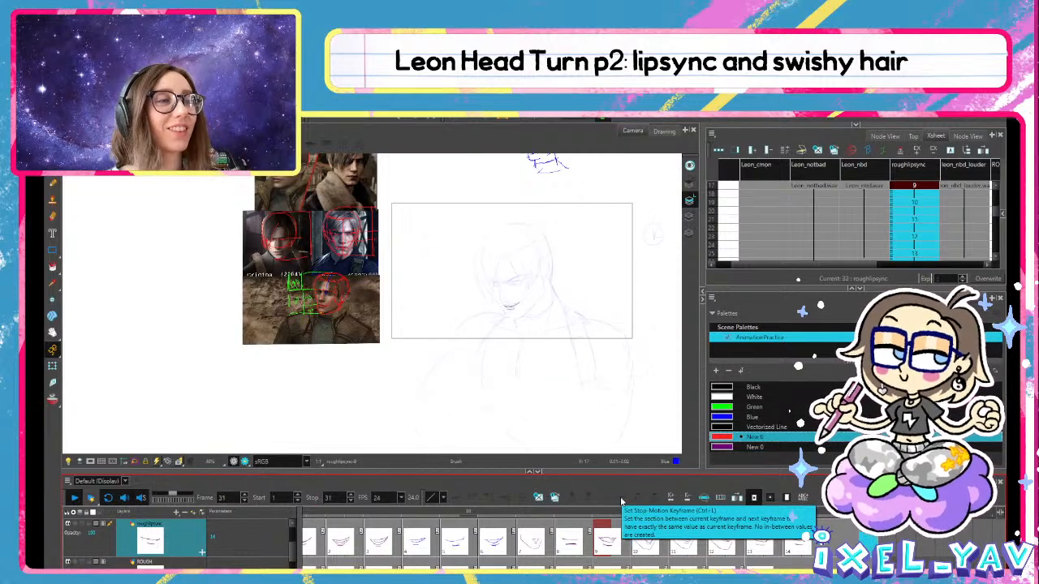
left_click(394, 515)
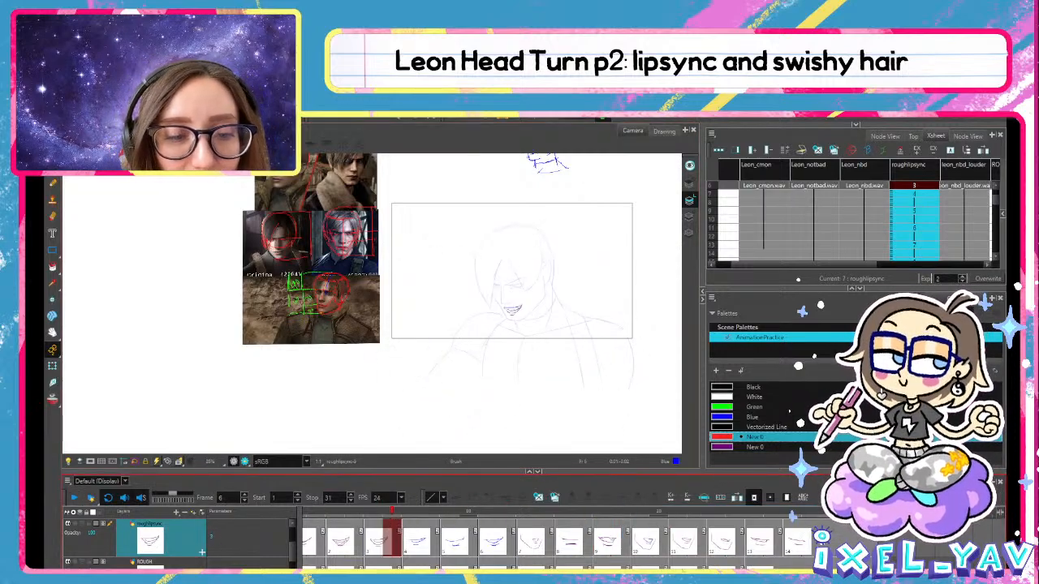
left_click(76, 498)
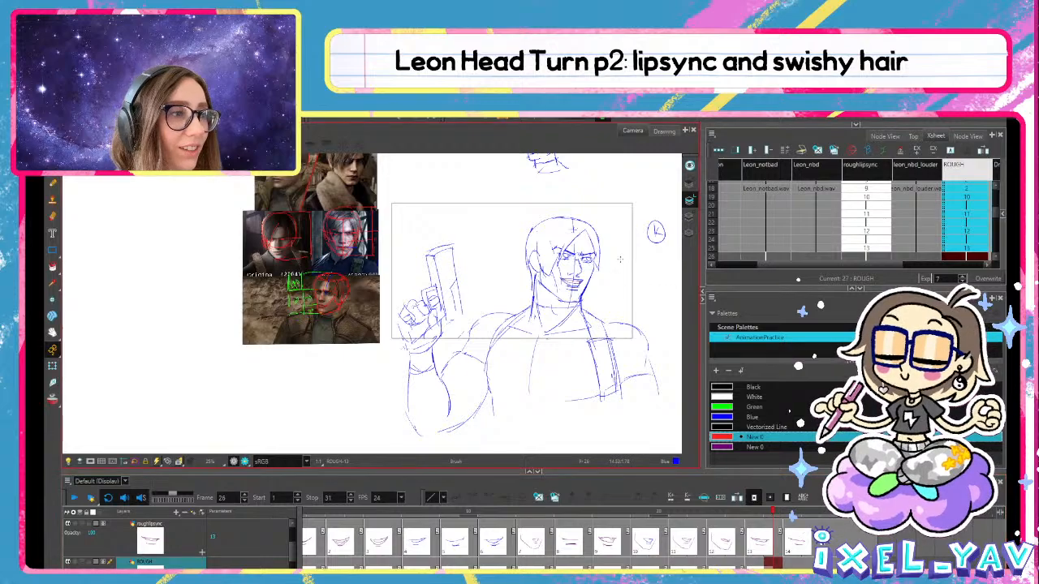
Delete the old mouth lines from the ROUGH layer's drawing at frame 25, keeping the separate lip-sync mouth
scroll(617, 268, "up", 3)
key("alt+b")
left_click_drag(554, 294, 523, 308)
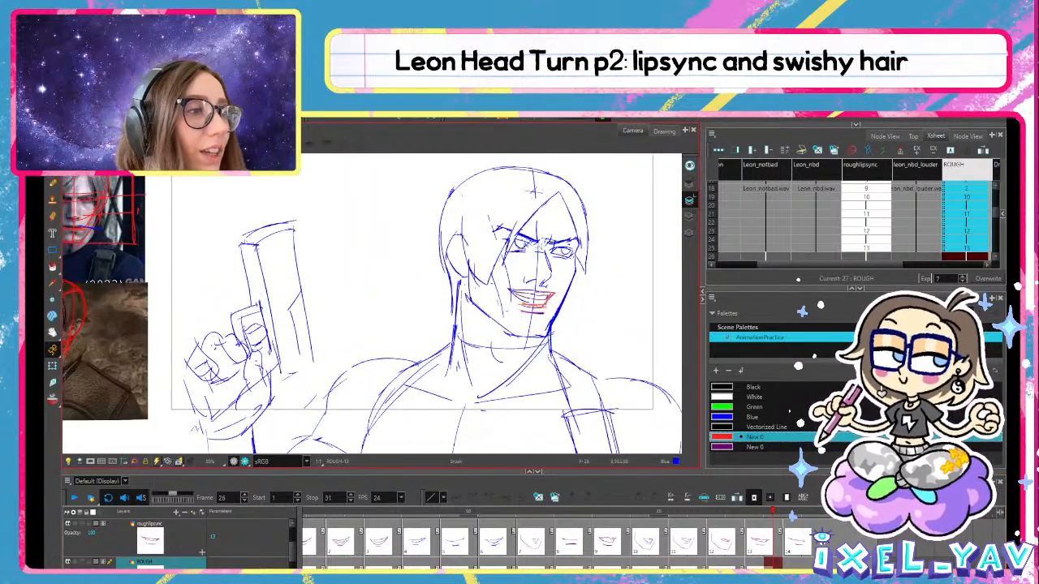
left_click(752, 513)
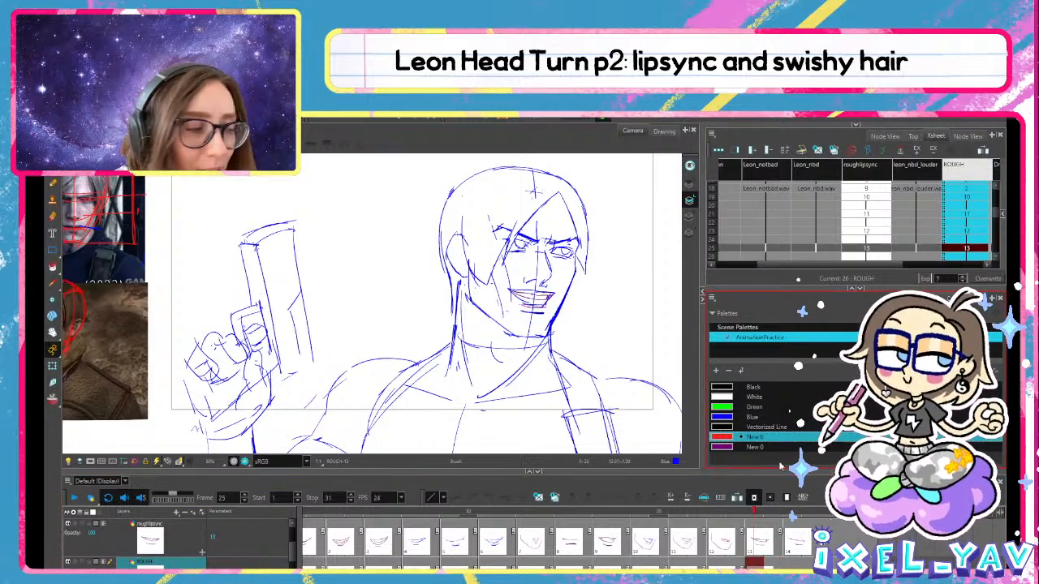
left_click(147, 525)
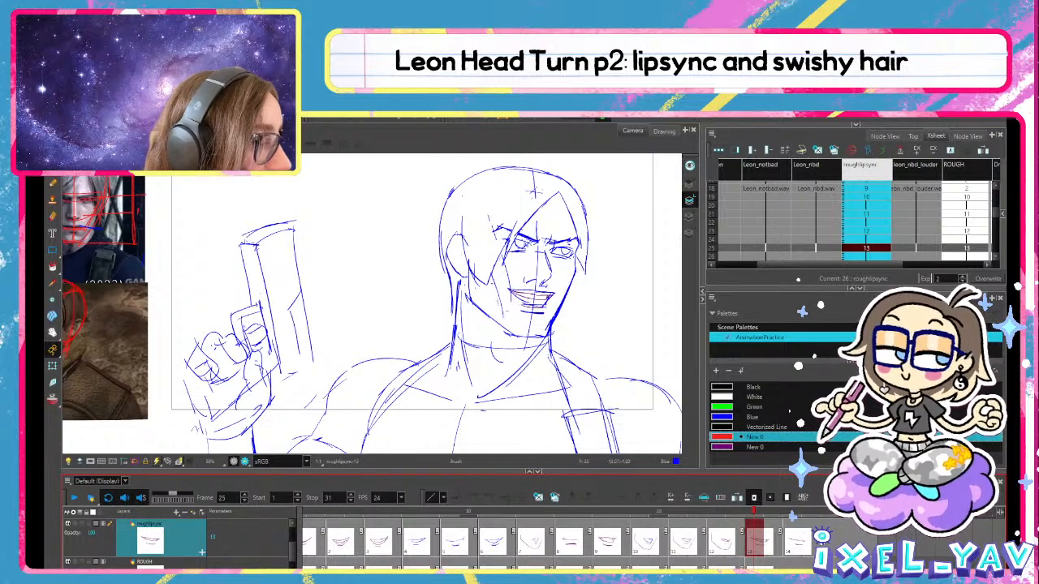
left_click(147, 562)
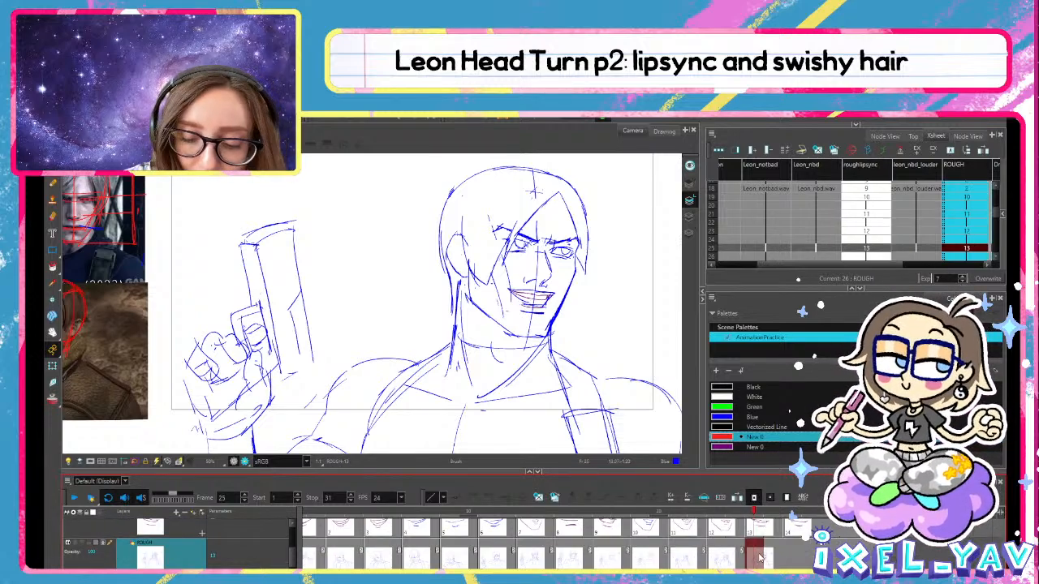
key("alt+shift+d")
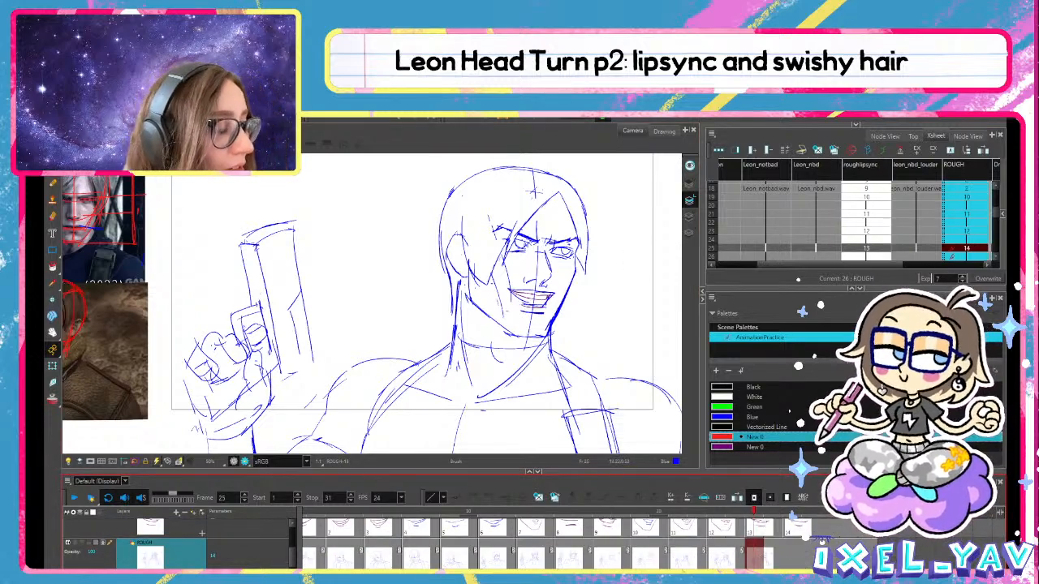
key("alt+s")
left_click(540, 305)
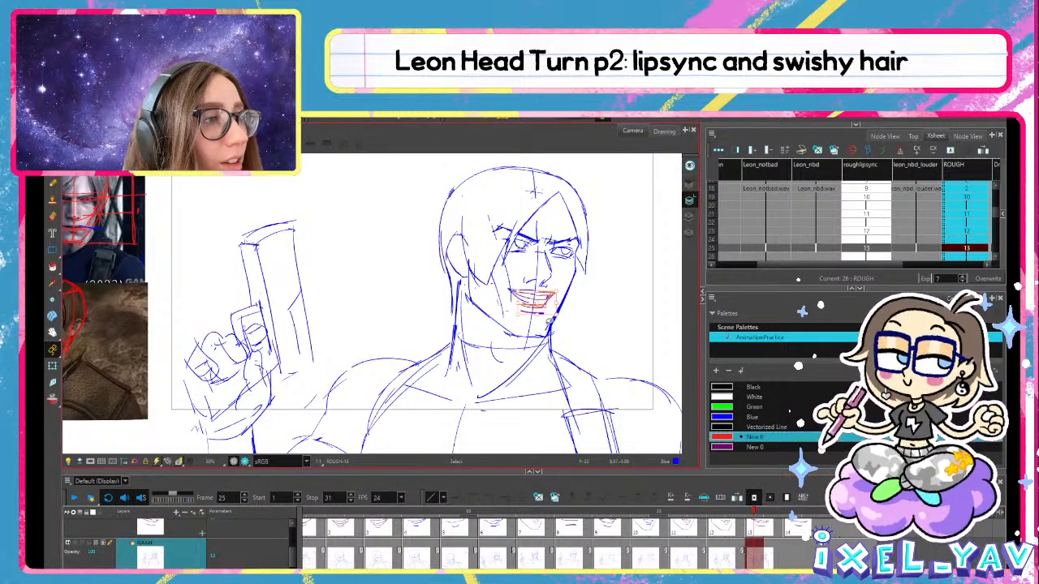
key("Delete")
left_click(522, 302)
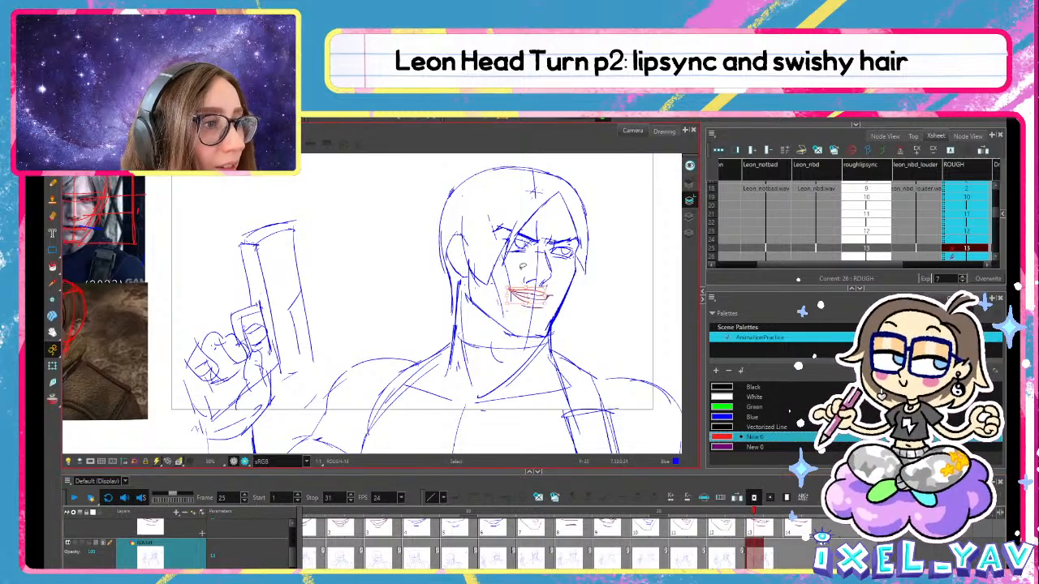
key("Delete")
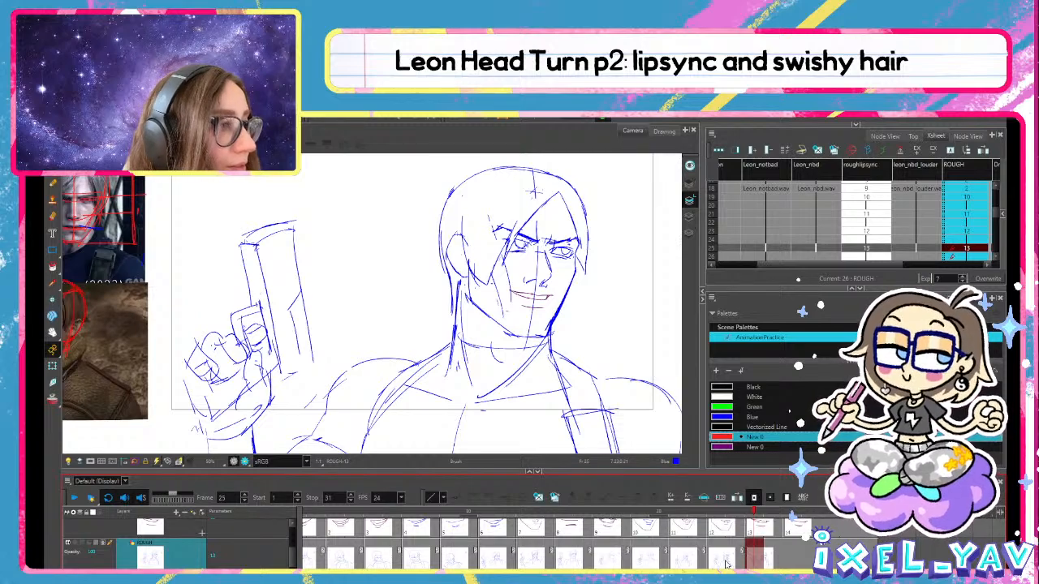
Delete the old mouth lines from the ROUGH layer's drawings at frames 23 and 22
left_click(725, 560)
key("Delete")
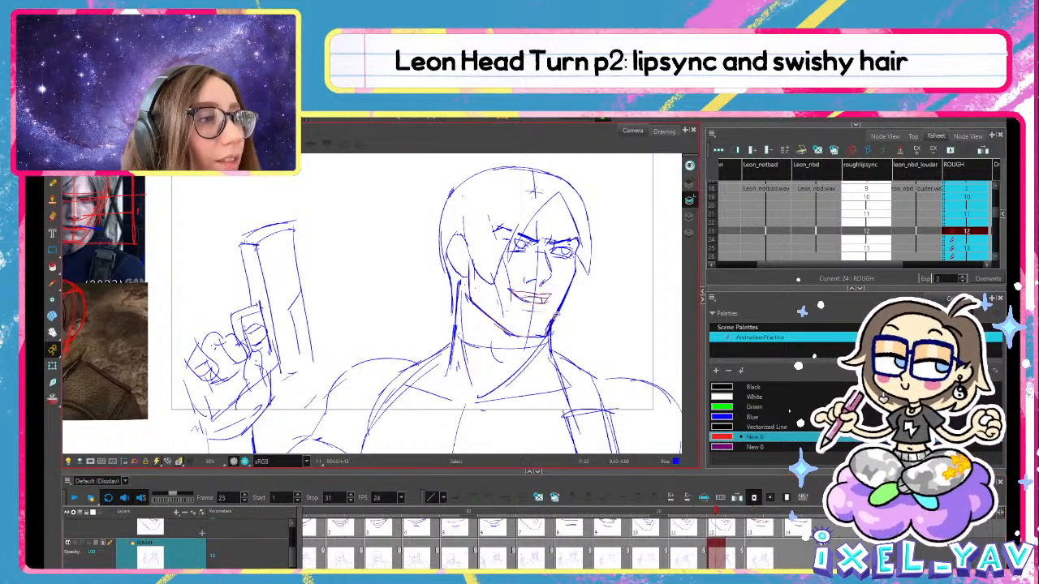
left_click(519, 294)
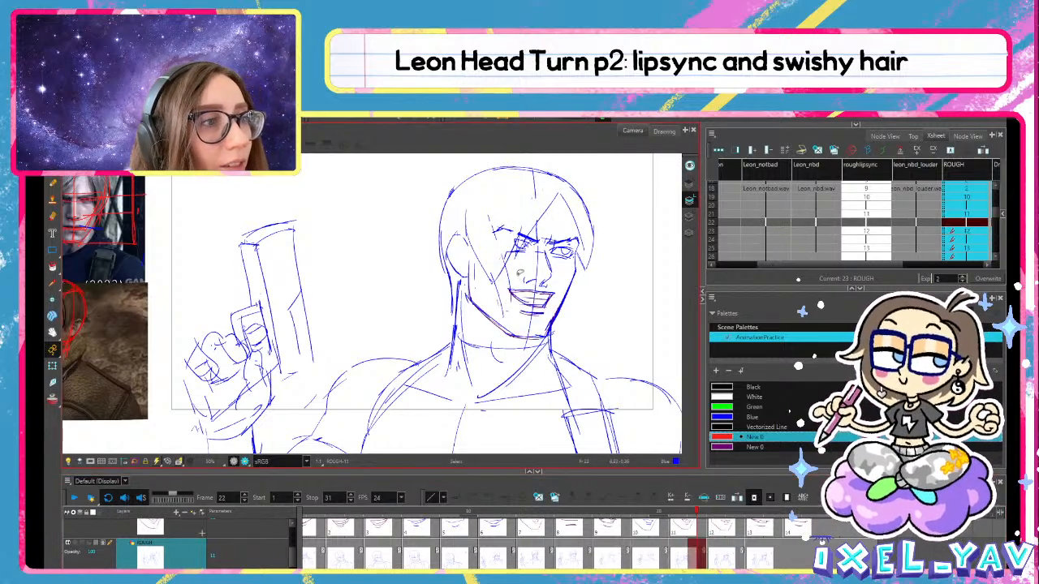
mouse_move(548, 315)
left_mouse_down()
mouse_move(518, 310)
mouse_move(556, 315)
left_mouse_up()
key("Delete")
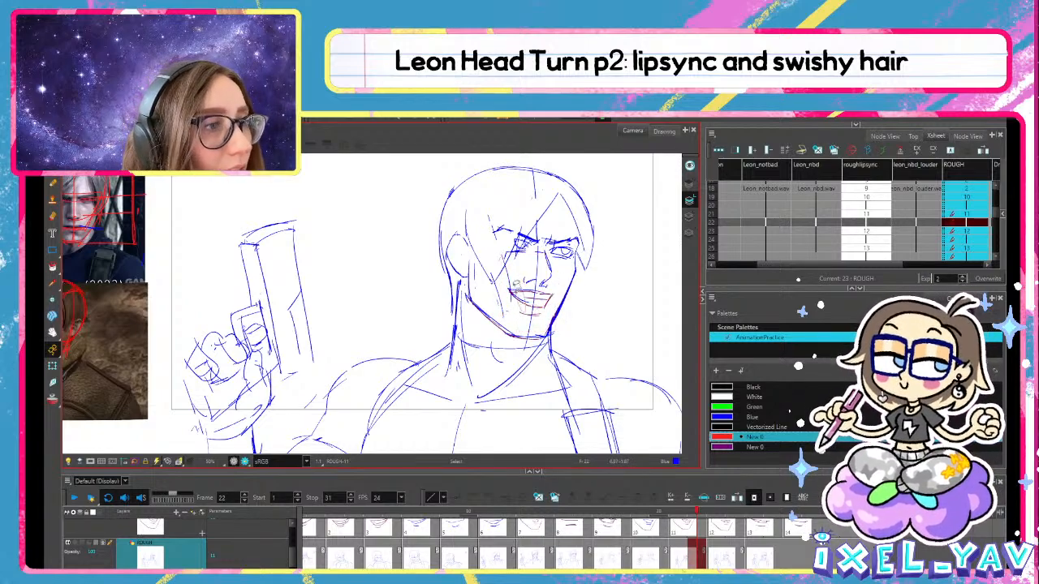
left_click_drag(516, 284, 525, 262)
key("Delete")
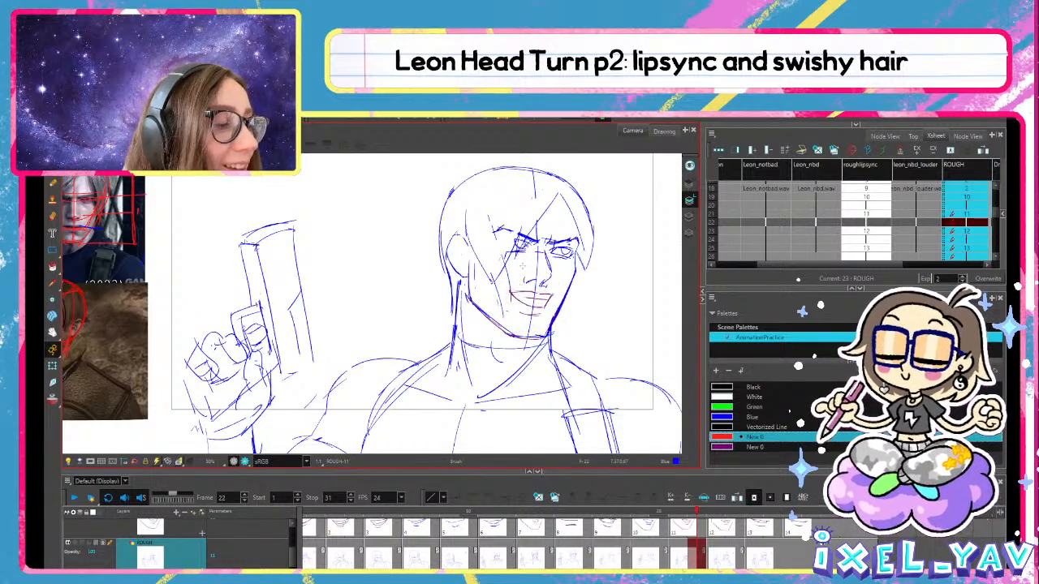
Delete the old jaw and chin lines from the ROUGH layer's drawing at frame 20
key("comma")
key("comma")
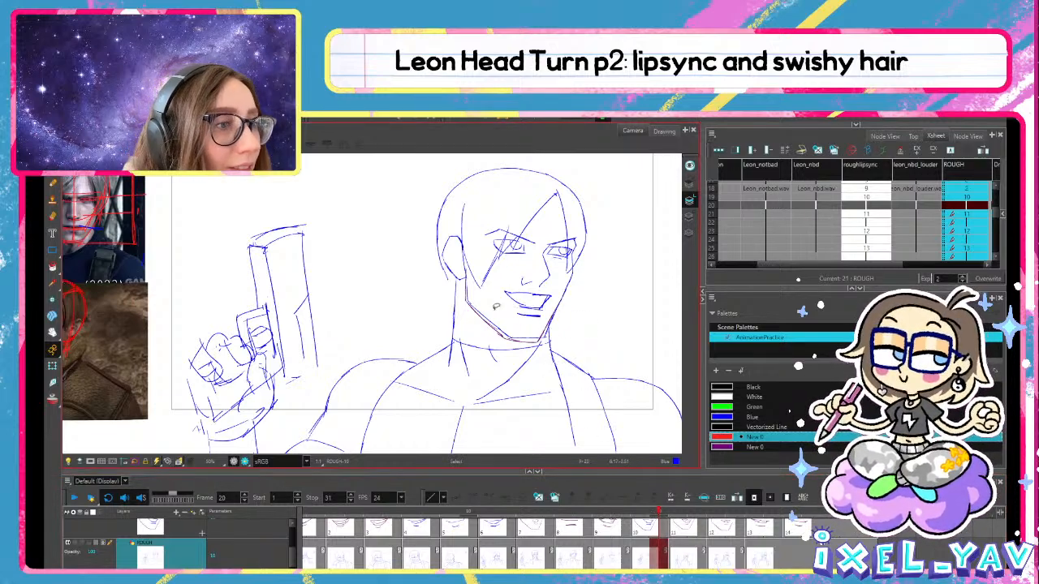
left_click(503, 333)
key("Delete")
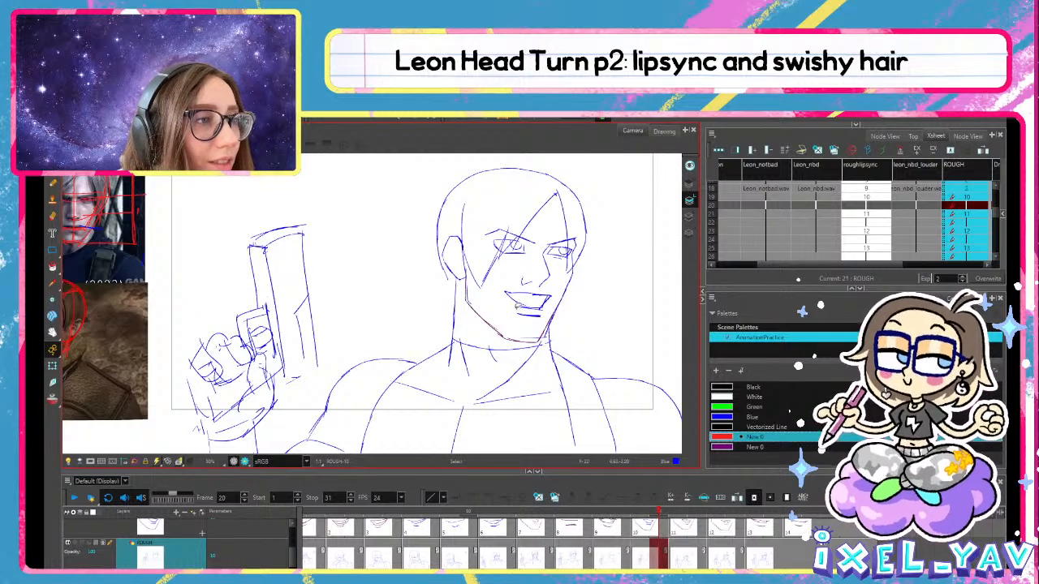
left_click(538, 336)
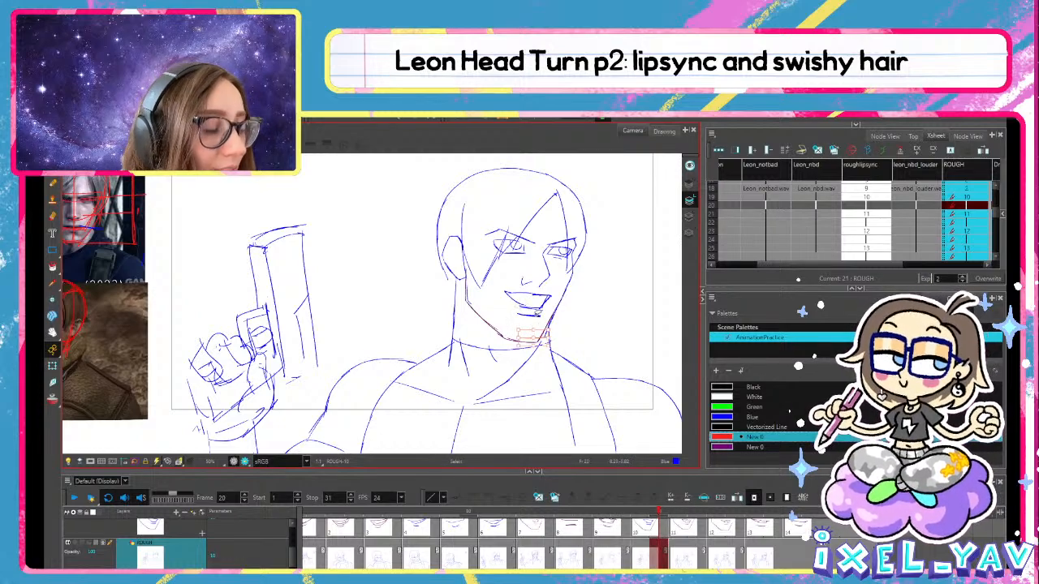
Nudge the mouth strokes down in the roughlipsync drawing at frame 17
left_click(623, 513)
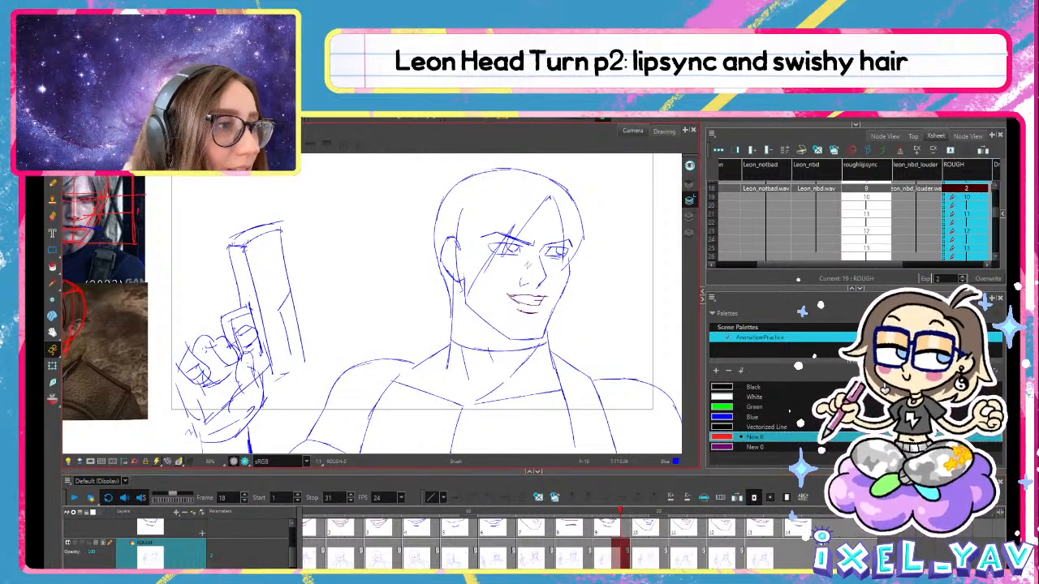
left_click(605, 513)
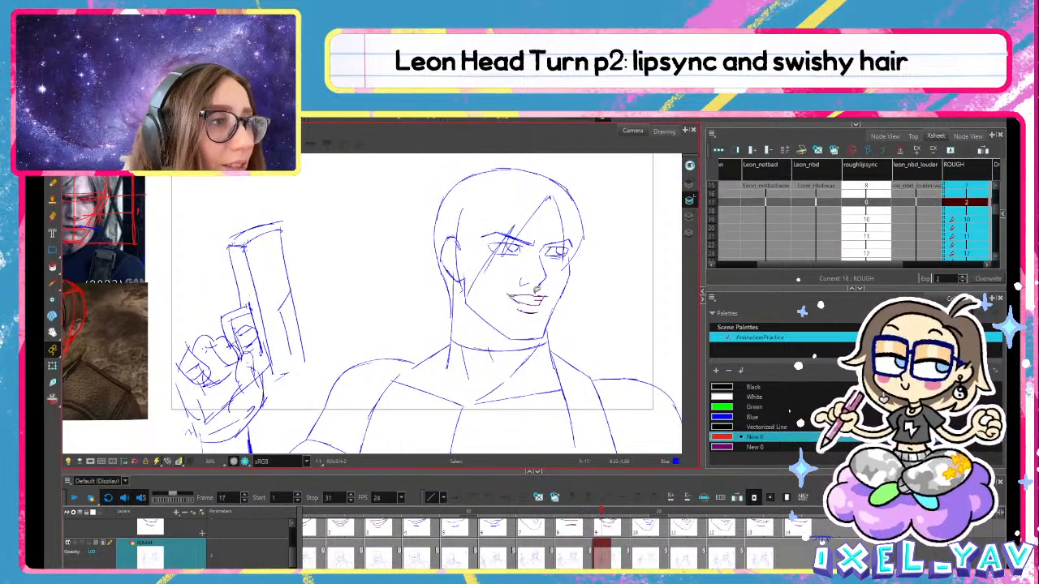
left_click(602, 526)
left_click_drag(507, 286, 556, 269)
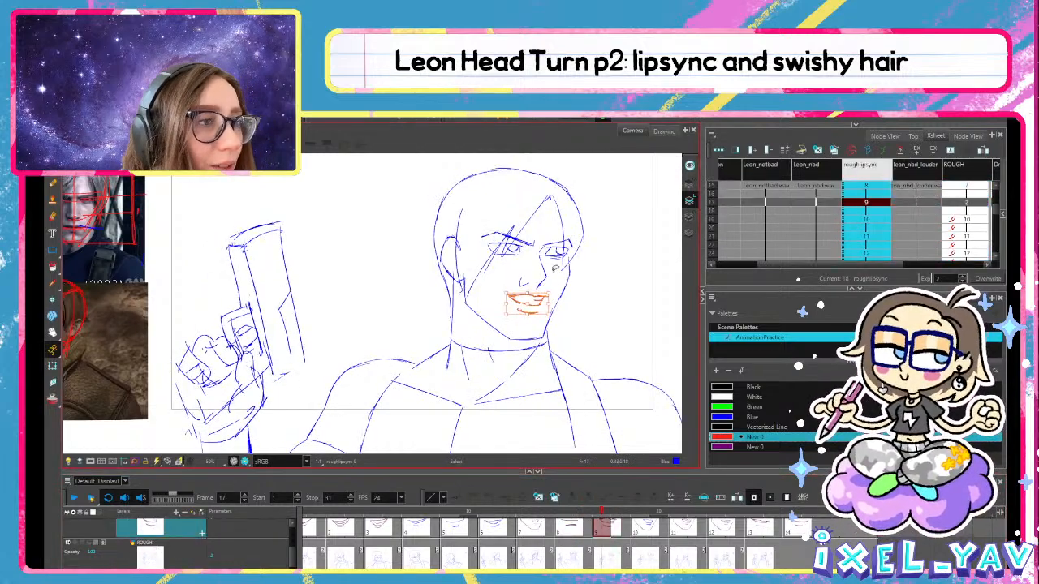
key("Down")
left_click(555, 268)
left_click(582, 512)
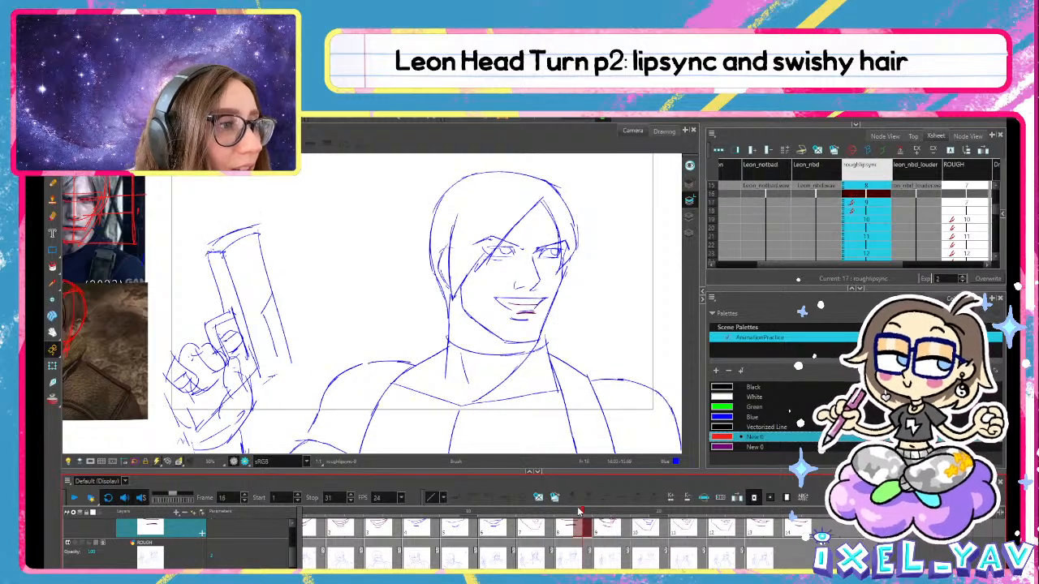
Delete the old smiling mouth lines from the ROUGH layer's drawing at frame 16
left_click(582, 554)
key("alt+b")
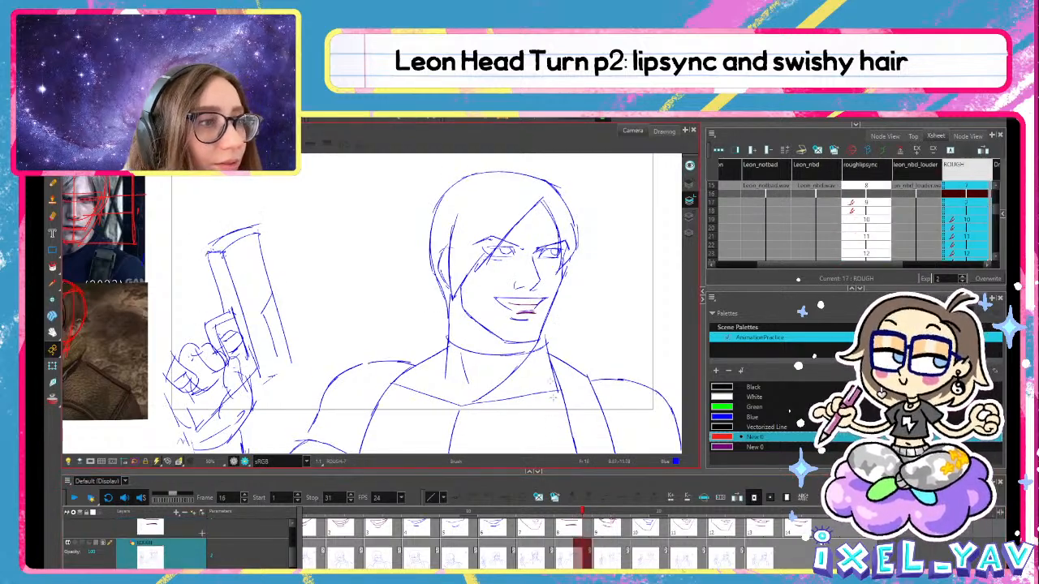
left_click_drag(532, 319, 539, 303)
key("Delete")
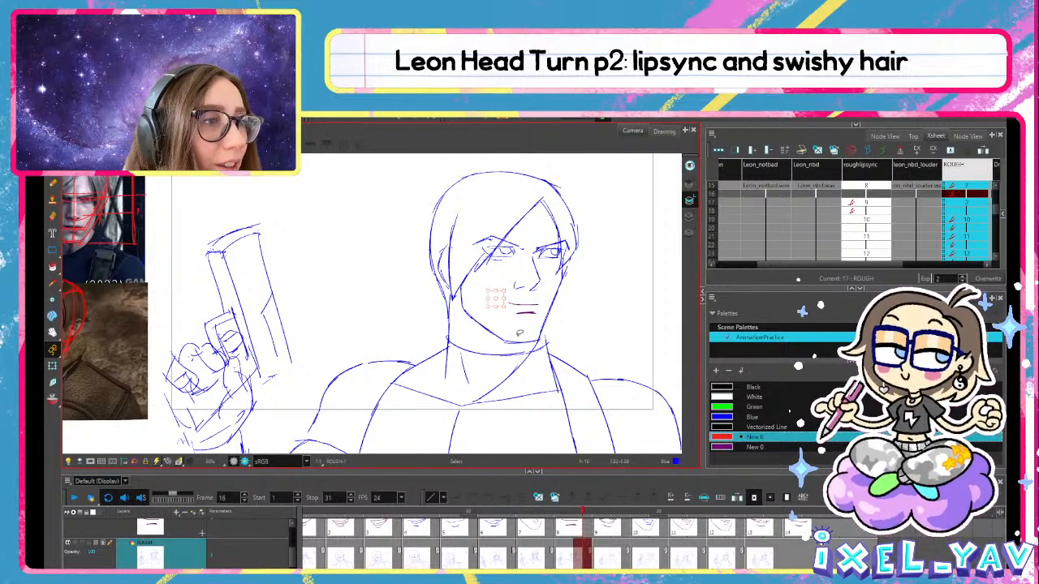
Select the mouth strokes in the roughlipsync drawings at frames 15 and 14
left_click(582, 528)
left_click_drag(521, 325, 533, 307)
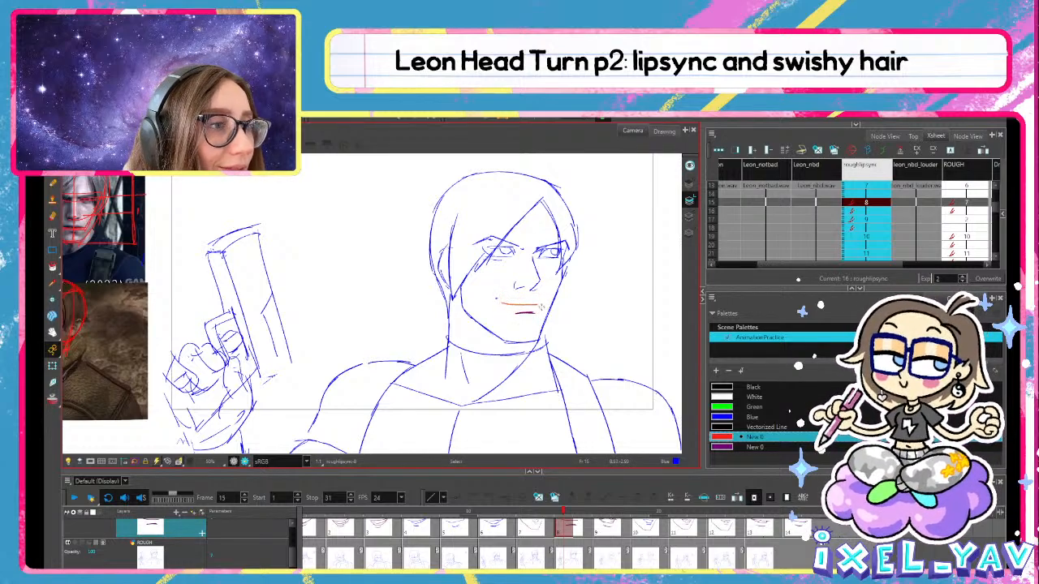
key("alt+s")
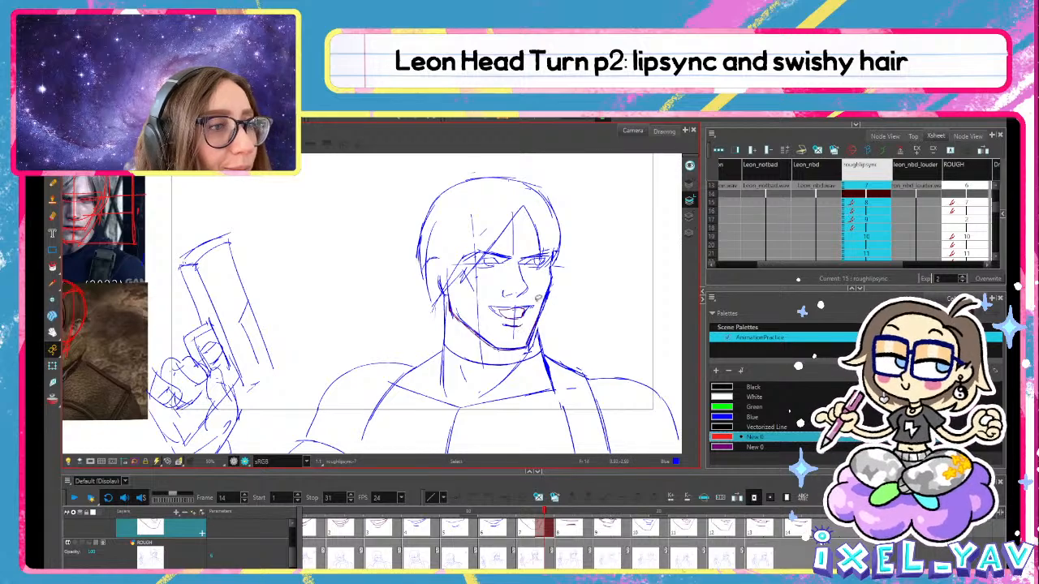
left_click_drag(538, 298, 538, 298)
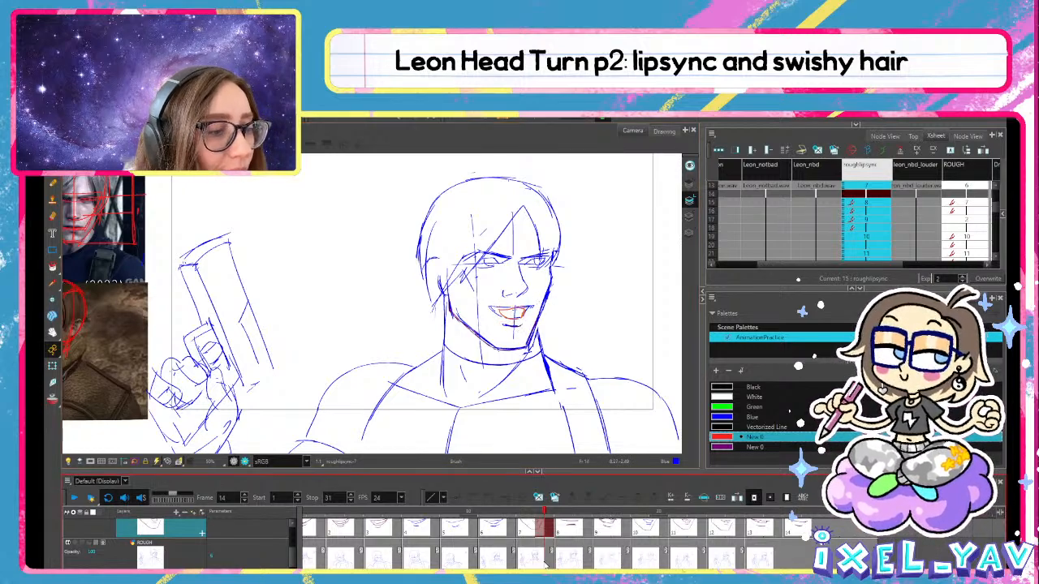
Duplicate the ROUGH layer's drawing at frame 13 and delete the old mouth lines from the copy
left_click(546, 564)
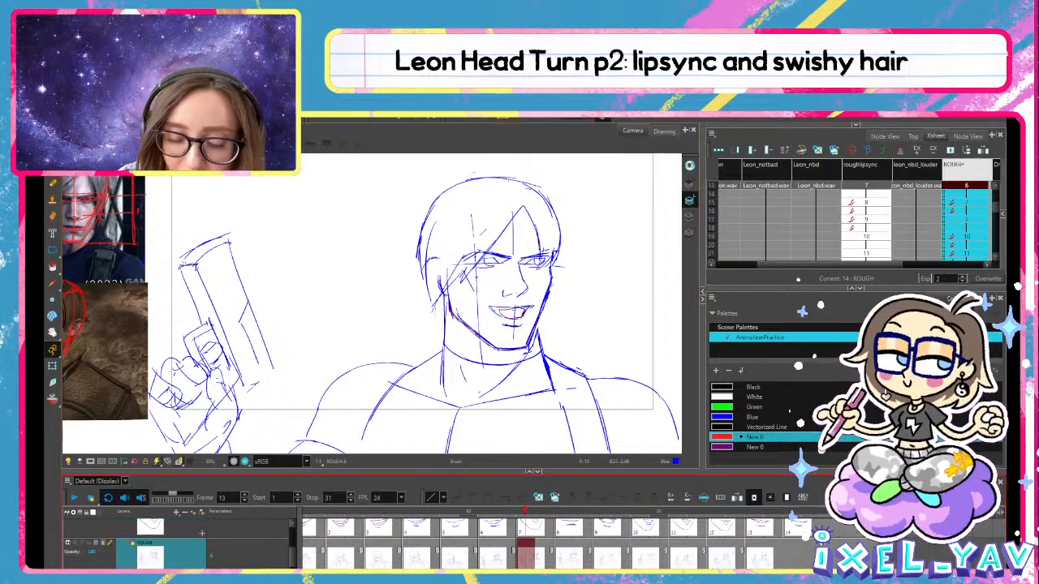
key("alt+shift+d")
left_click_drag(523, 328, 526, 313)
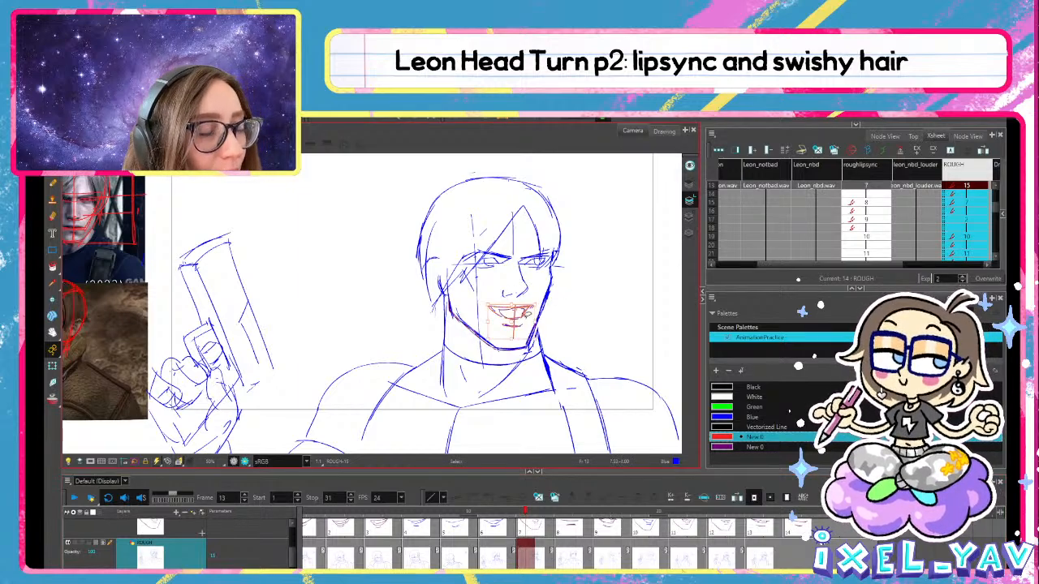
key("Delete")
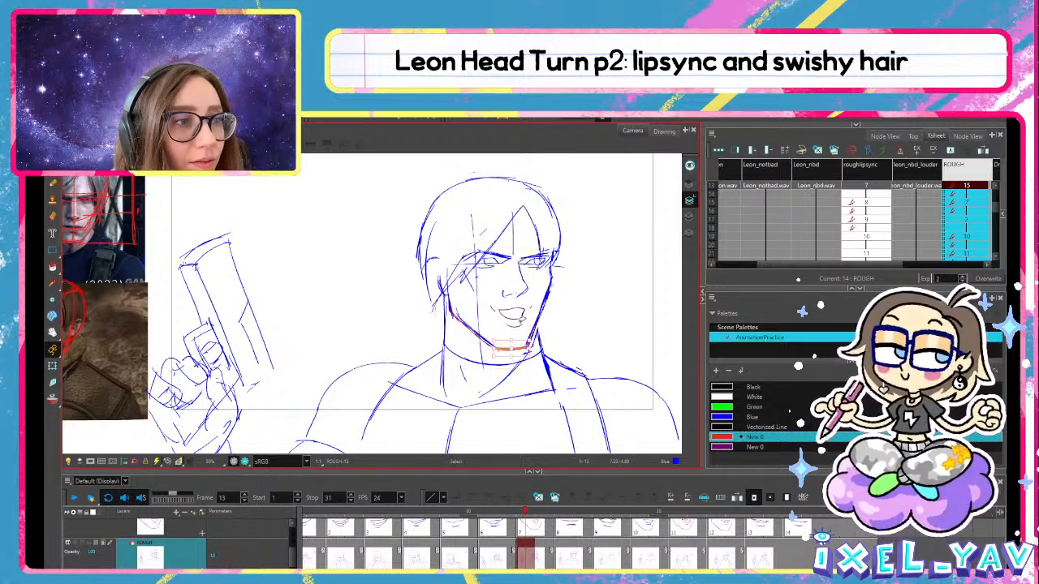
key("alt+b")
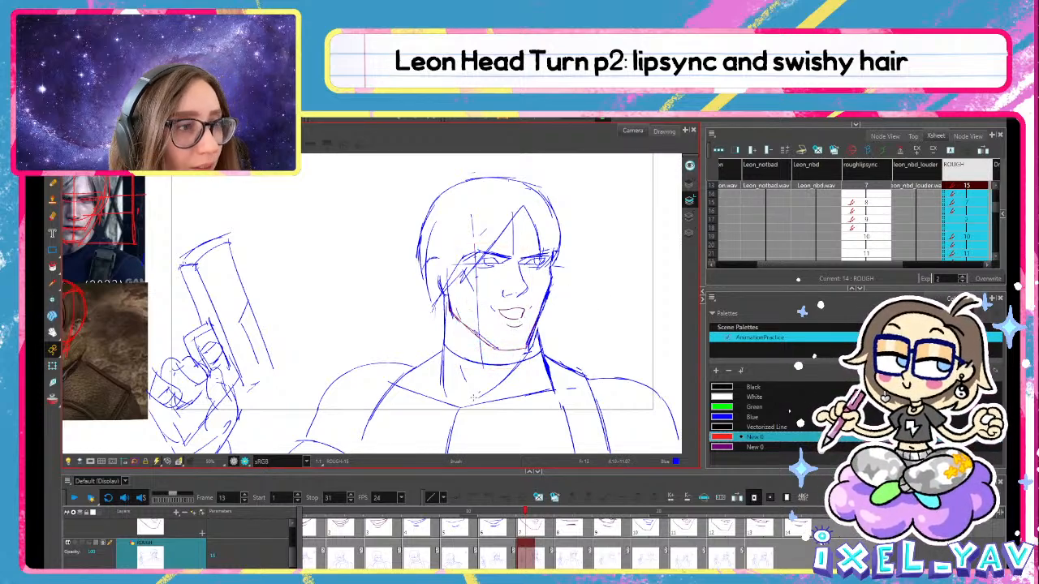
Play back the head turn to check the lip sync, and look through the Xsheet columns around ROUGH and LIPSYNC
left_click(74, 497)
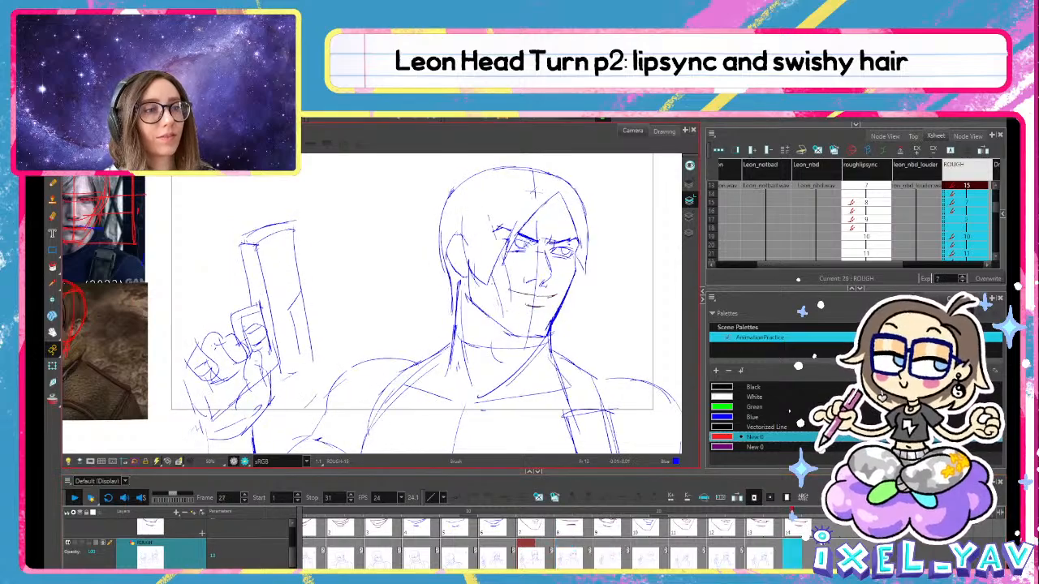
scroll(413, 331, "down", 3)
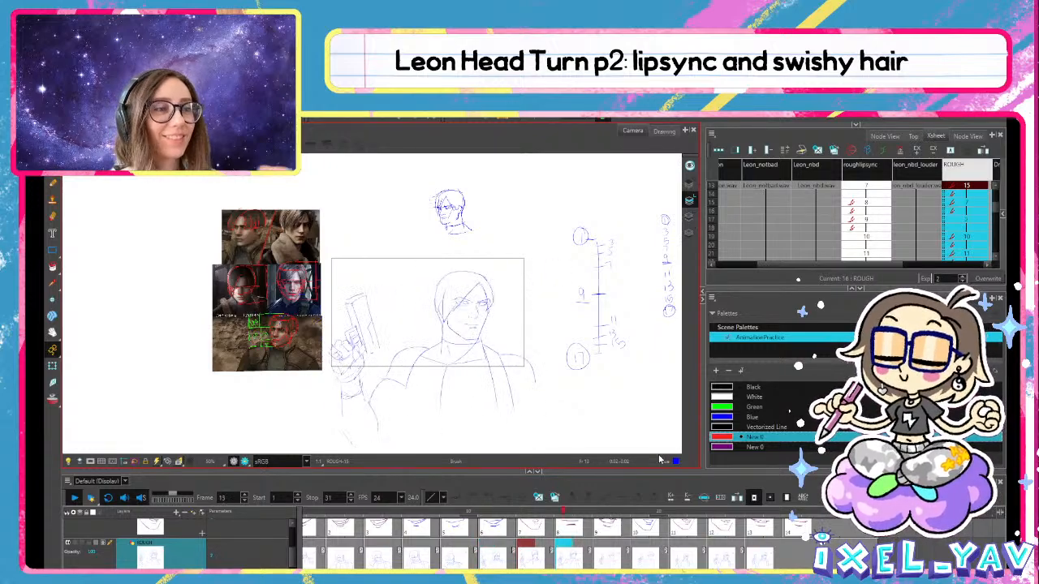
scroll(659, 370, "up", 4)
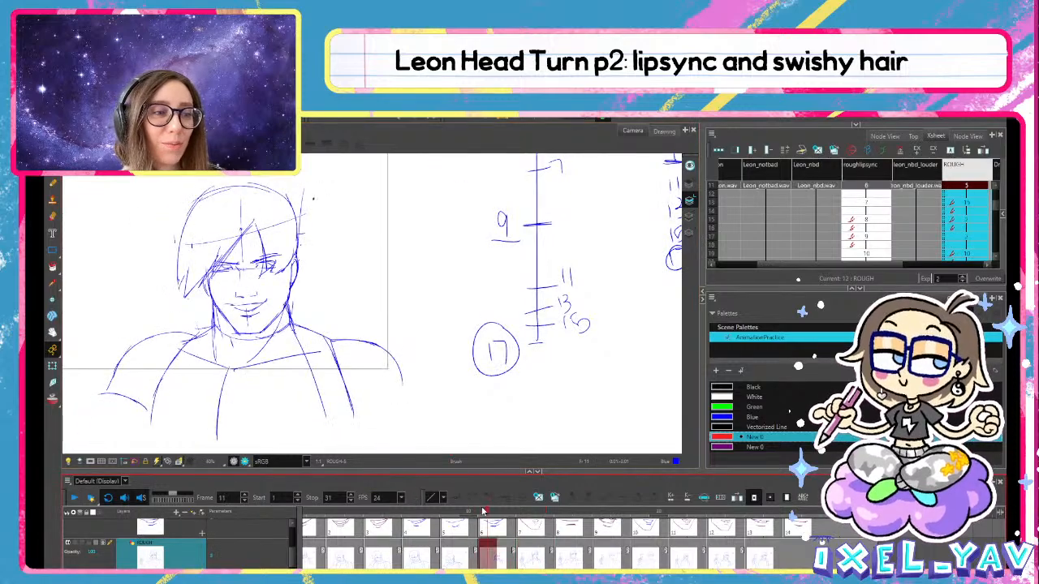
left_click_drag(430, 380, 633, 385)
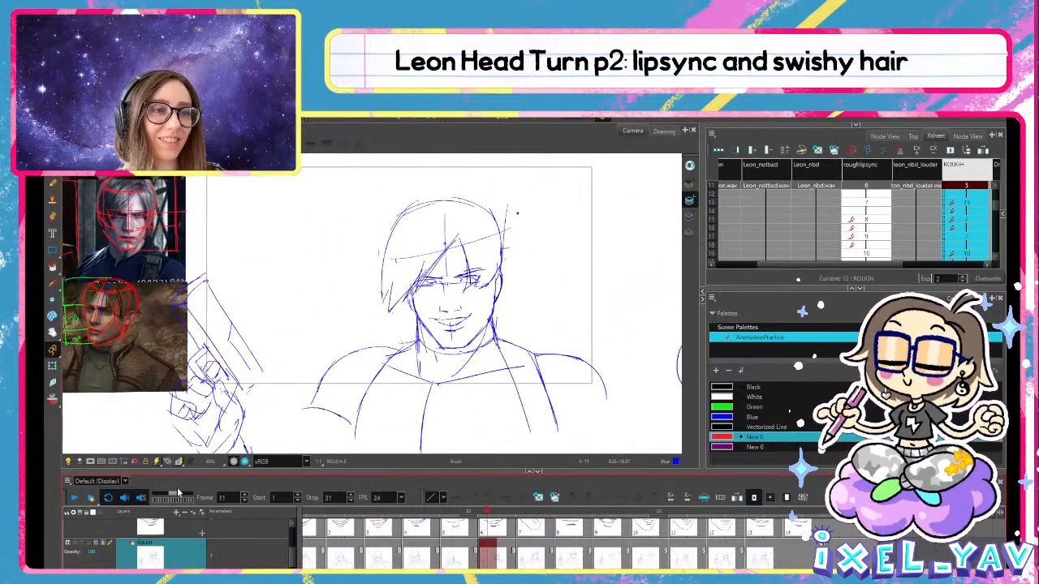
left_click(74, 499)
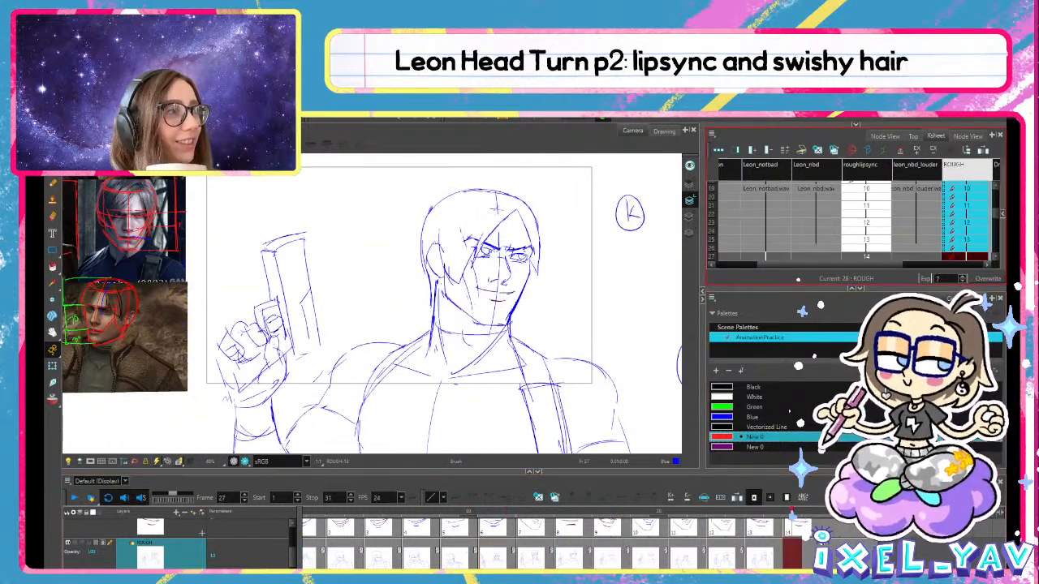
scroll(976, 184, "up", 2)
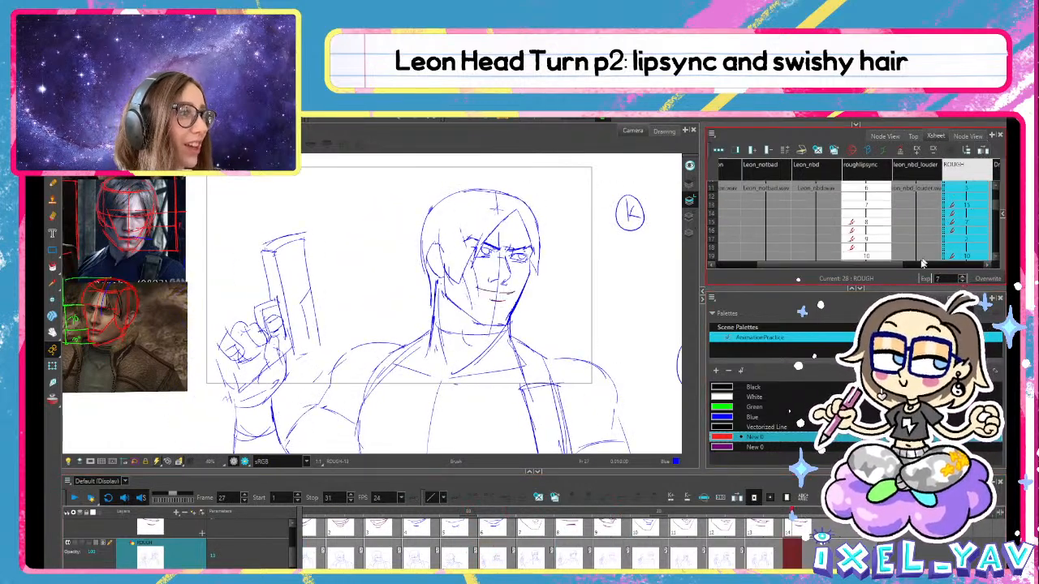
left_click_drag(893, 264, 972, 264)
scroll(903, 200, "down", 2)
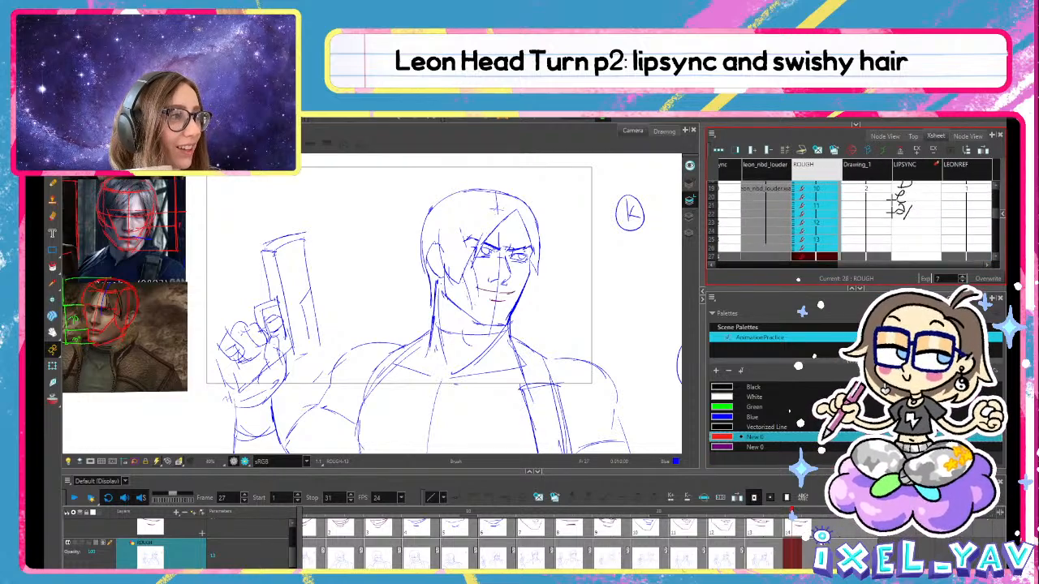
scroll(853, 219, "up", 6)
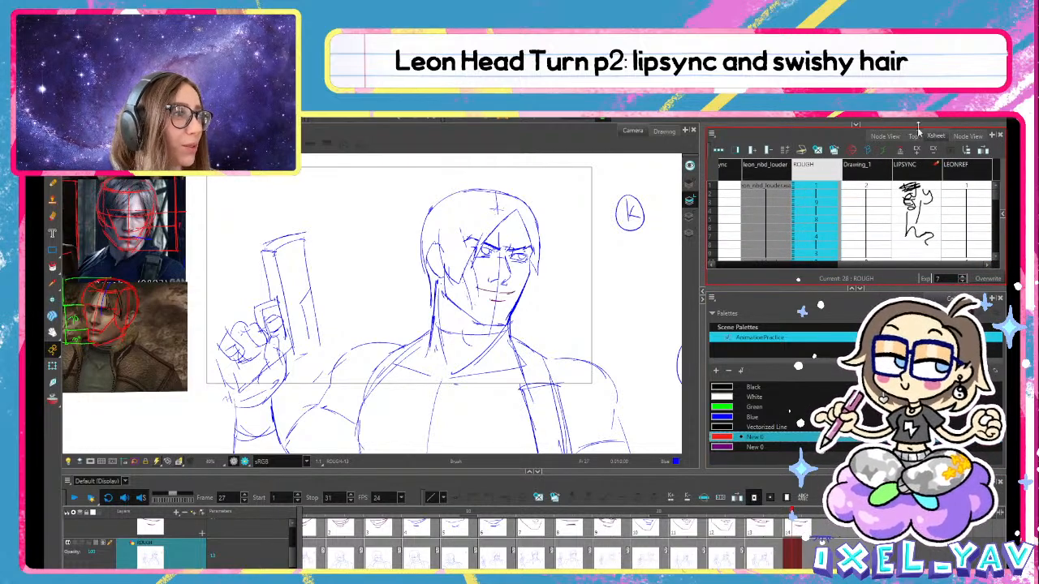
Connect the ROUGH-P peg to the ROUGH and roughlipsync drawing nodes and play back the animation with the peg's movement
left_click(884, 137)
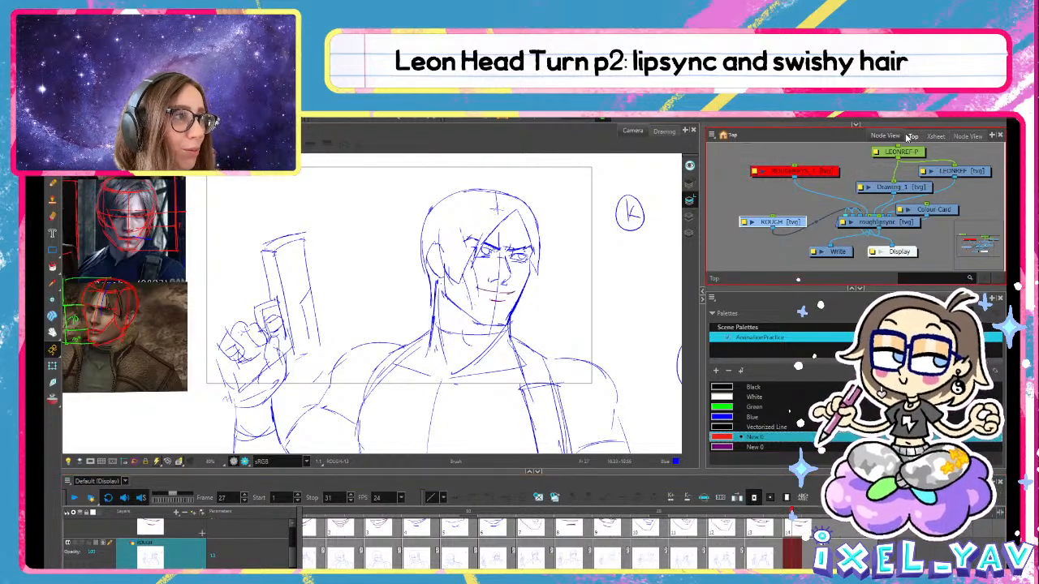
left_click_drag(783, 225, 796, 223)
key("ctrl+p")
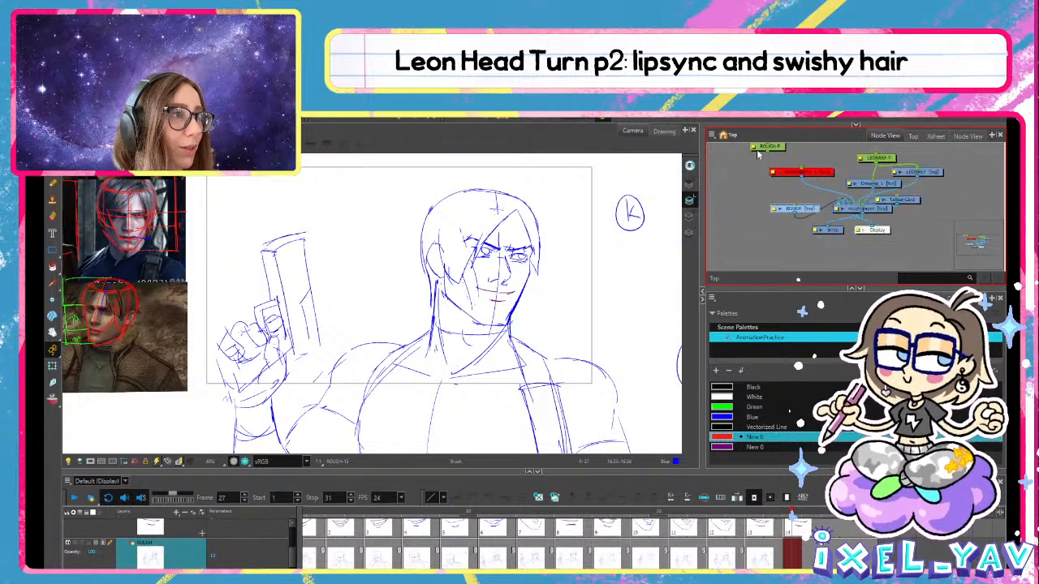
mouse_move(767, 148)
left_mouse_down()
mouse_move(760, 190)
mouse_move(799, 206)
left_mouse_up()
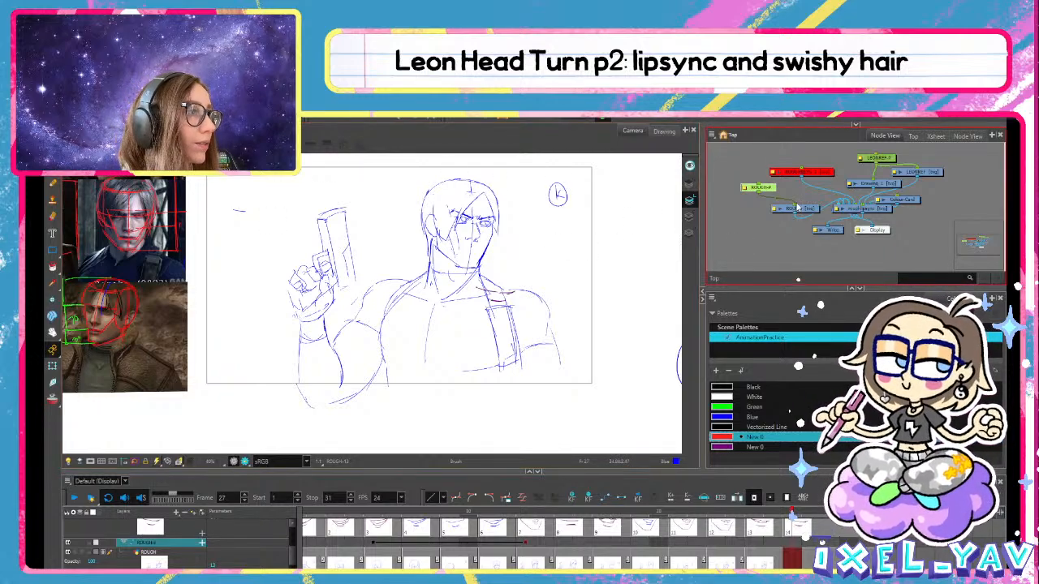
left_click_drag(797, 206, 754, 238)
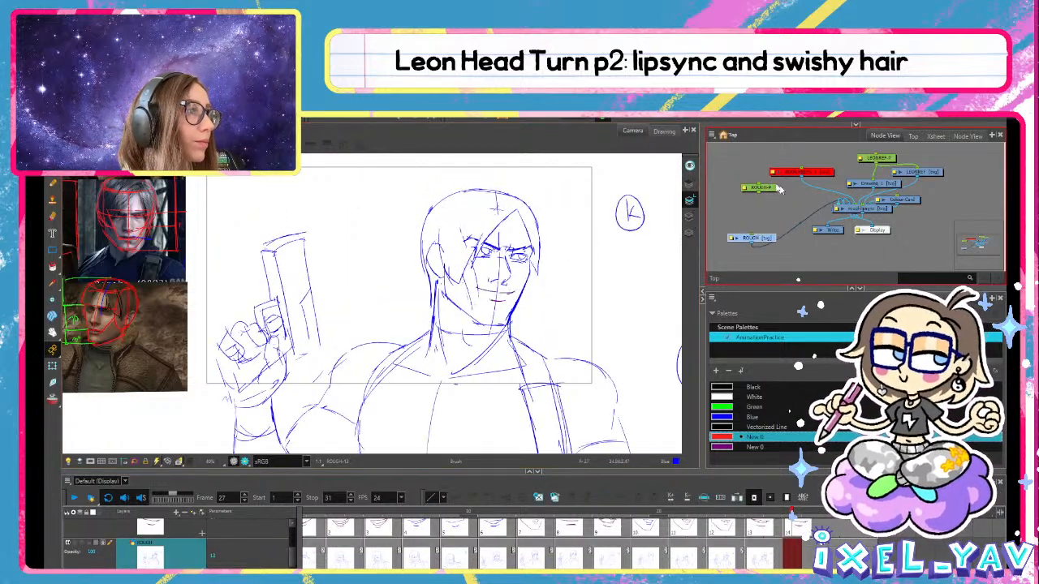
left_click_drag(885, 210, 760, 189)
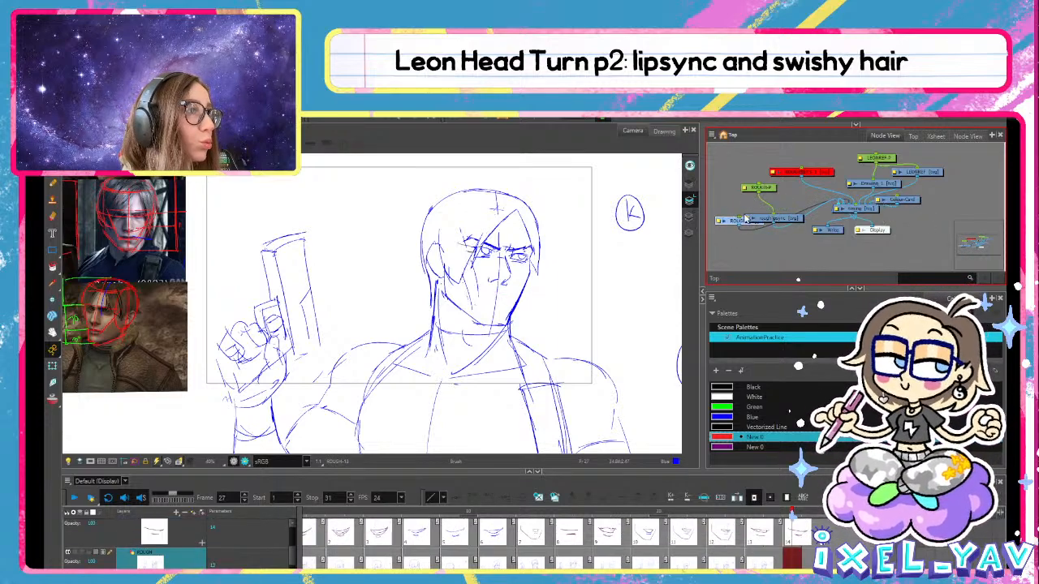
left_click(74, 498)
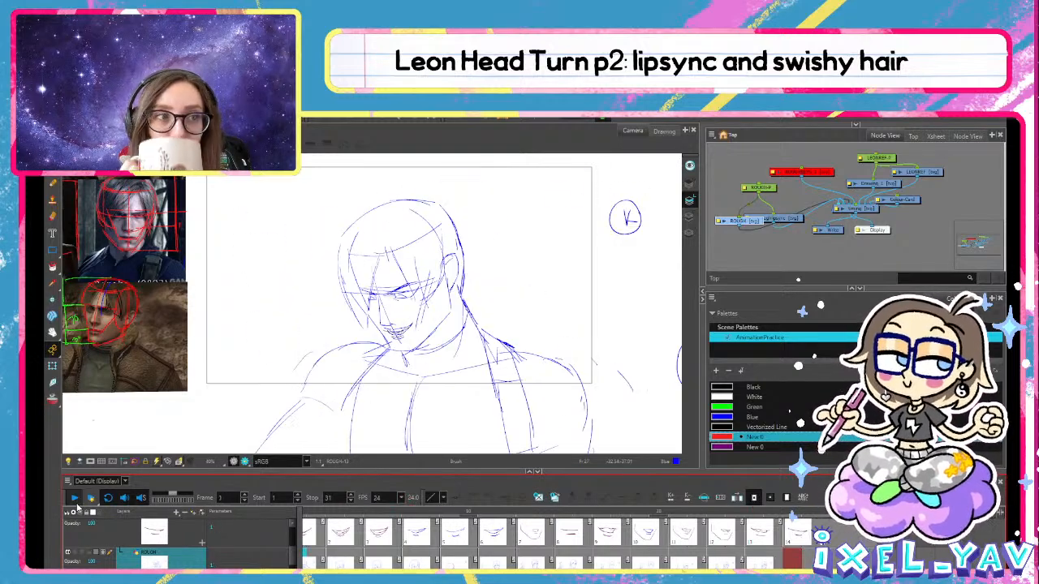
left_click(446, 514)
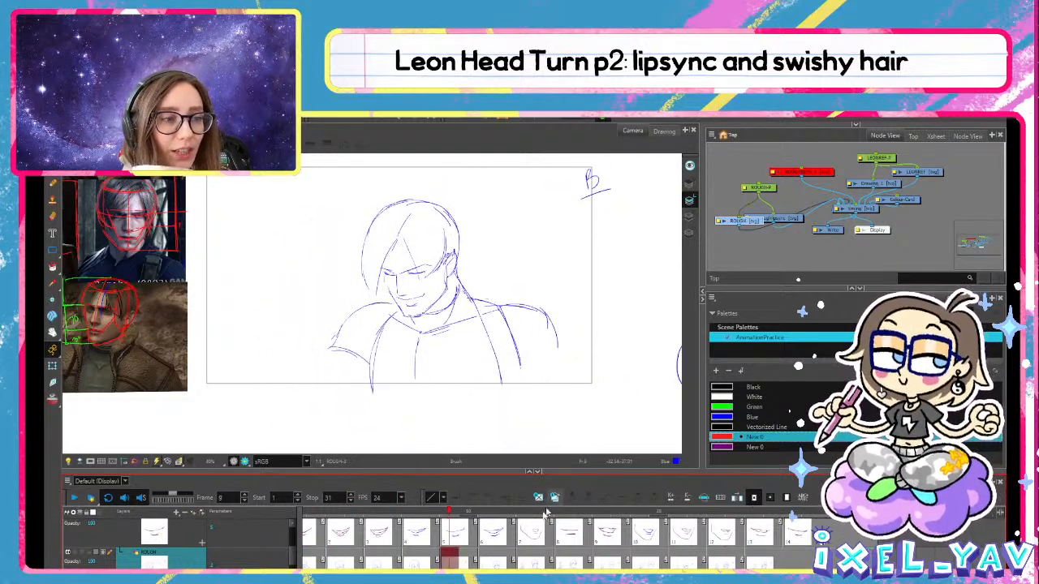
left_click(767, 189)
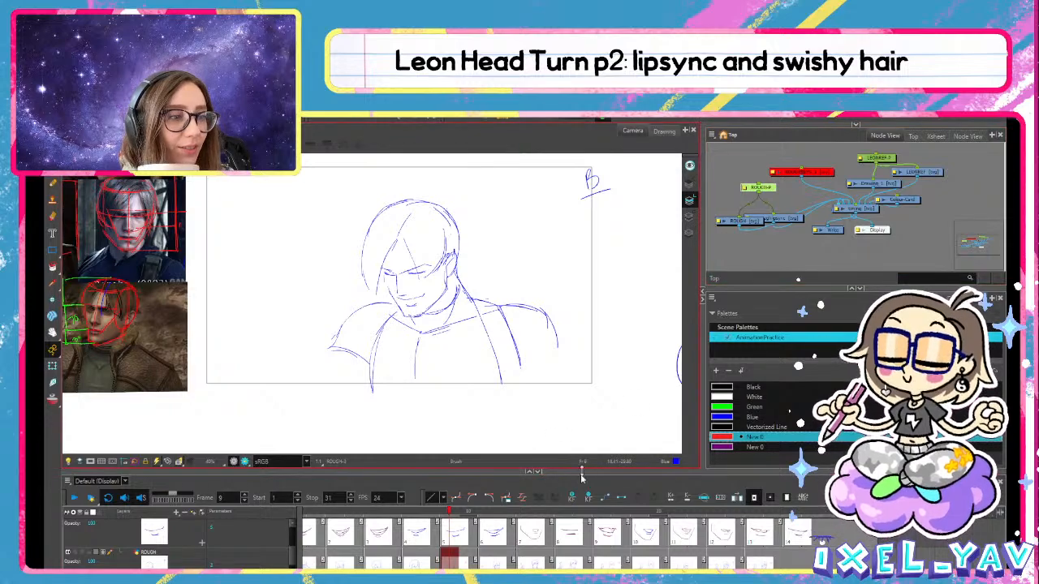
left_click(522, 498)
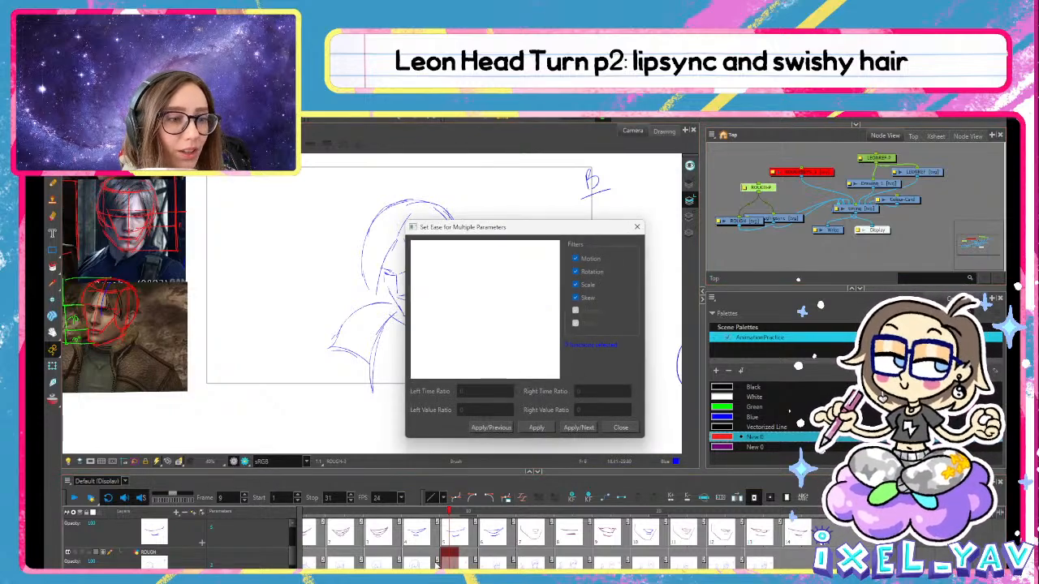
left_click(620, 427)
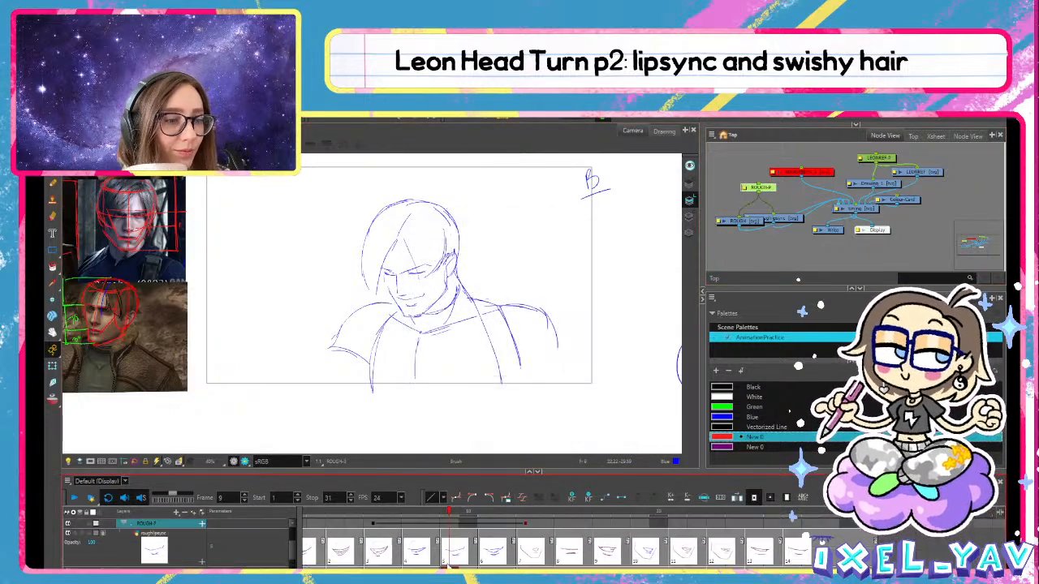
Move the ROUGH-P peg's last keyframe to frame 15 in the timeline
left_click(373, 534)
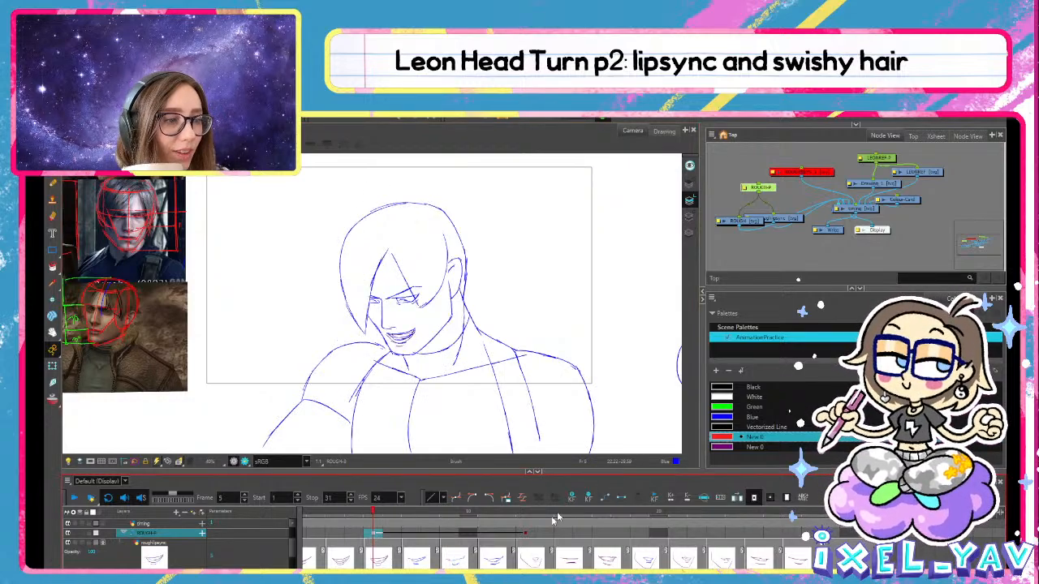
left_click(525, 536)
left_click(372, 534)
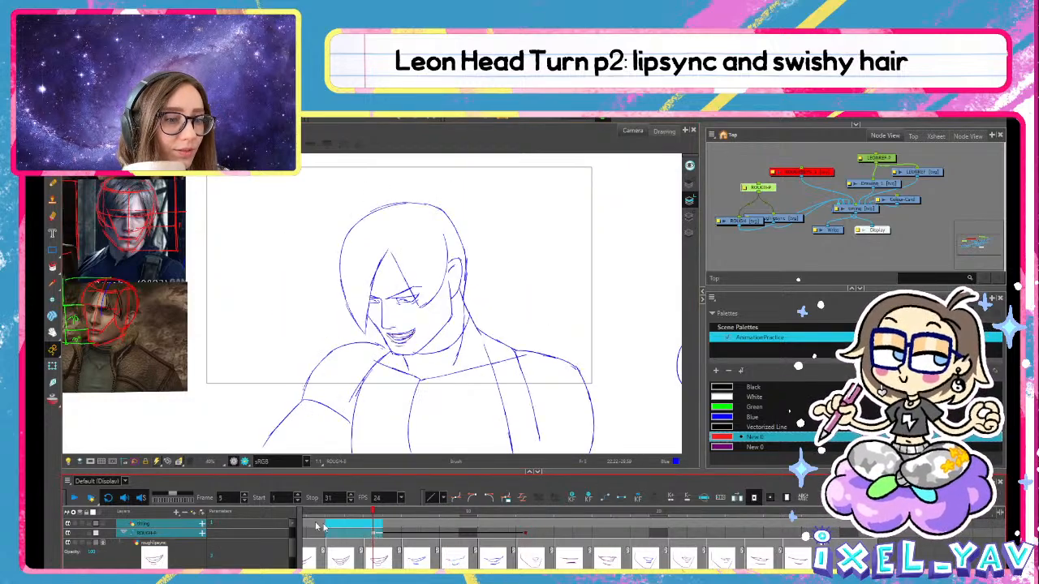
left_click_drag(371, 535, 403, 565)
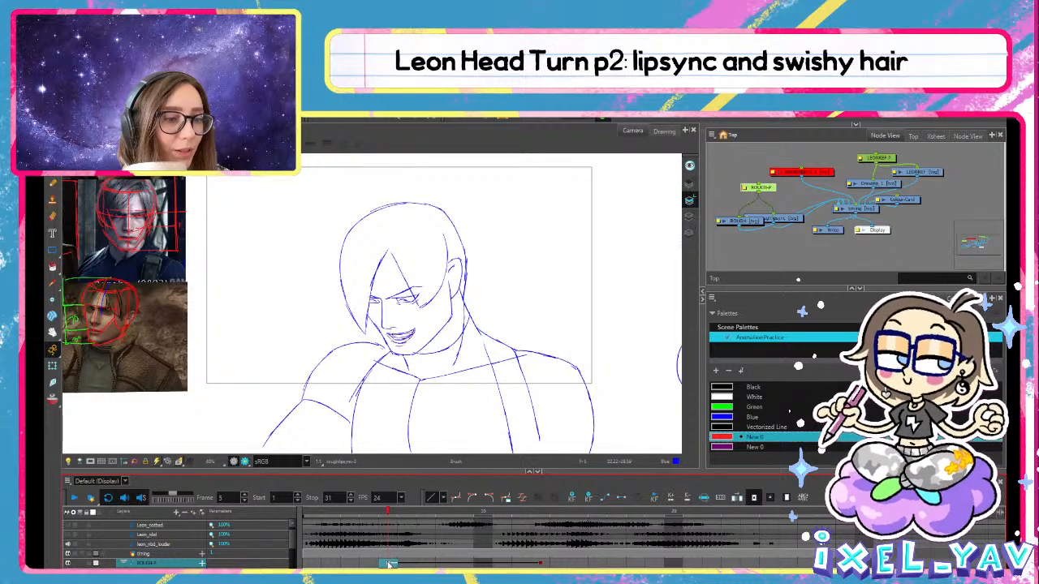
left_click(542, 562)
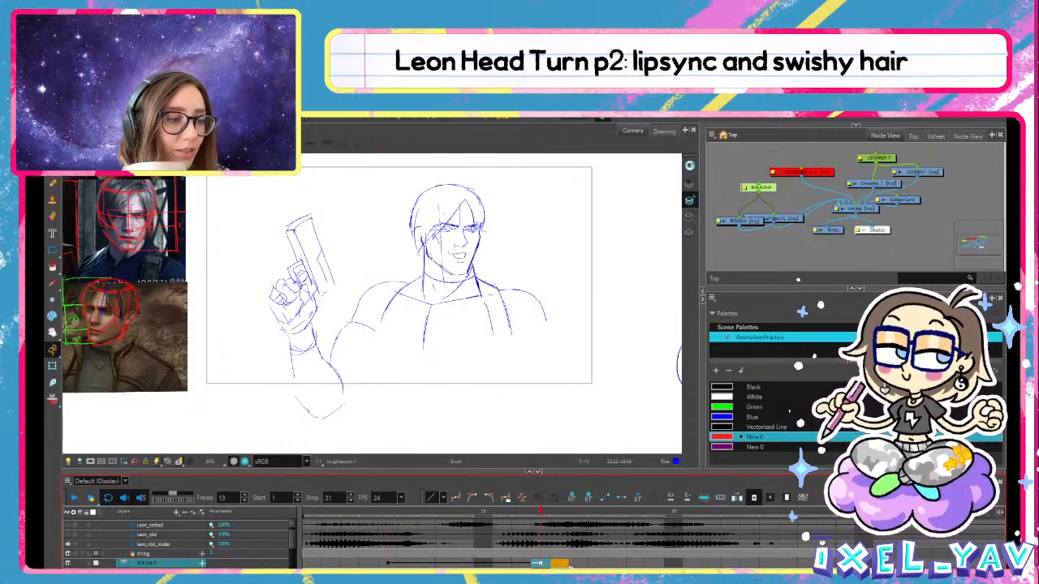
left_click(572, 563)
Ease the ROUGH-P peg's movement into frame 15 with left time ratio 21.74 and left value ratio 0.78, and play it back
left_click(390, 562)
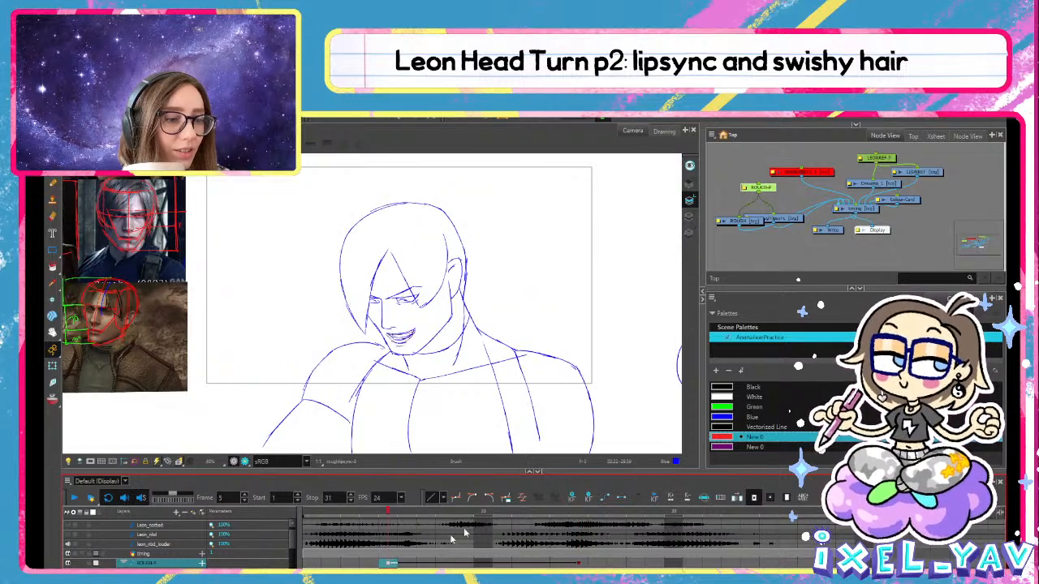
left_click(522, 498)
left_click_drag(498, 318, 476, 317)
left_click(578, 428)
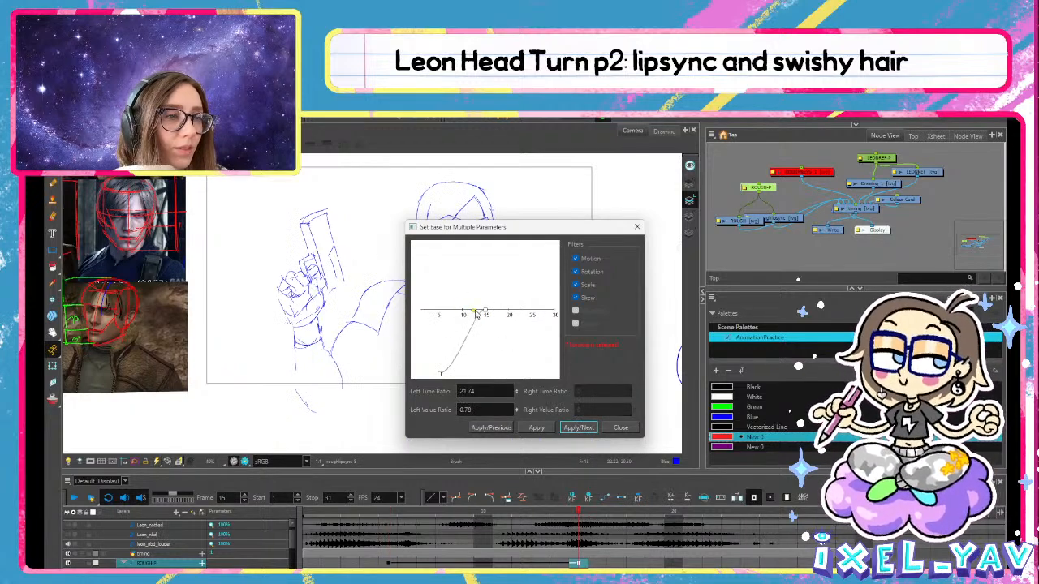
left_click(578, 428)
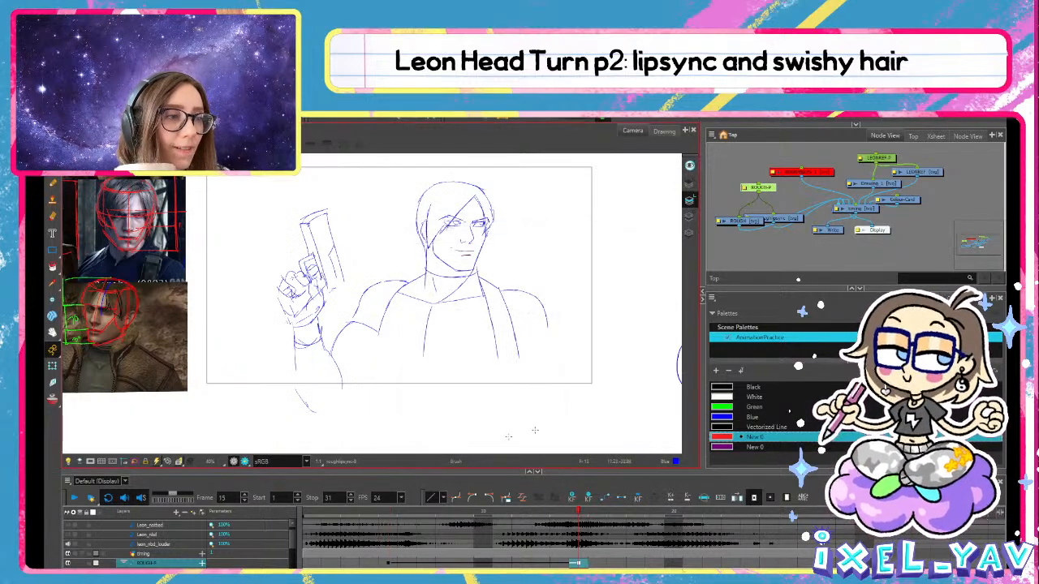
left_click(76, 498)
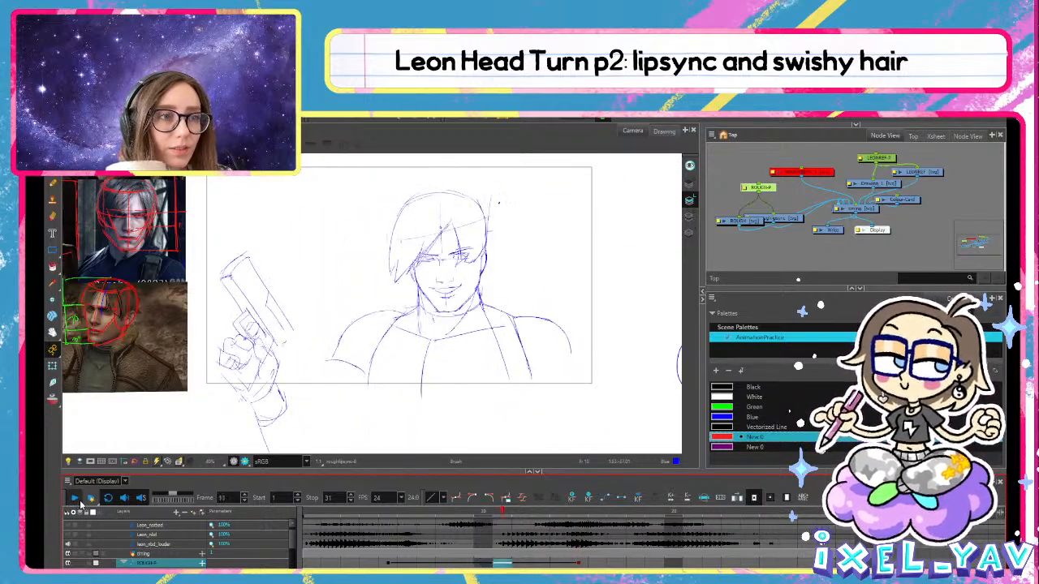
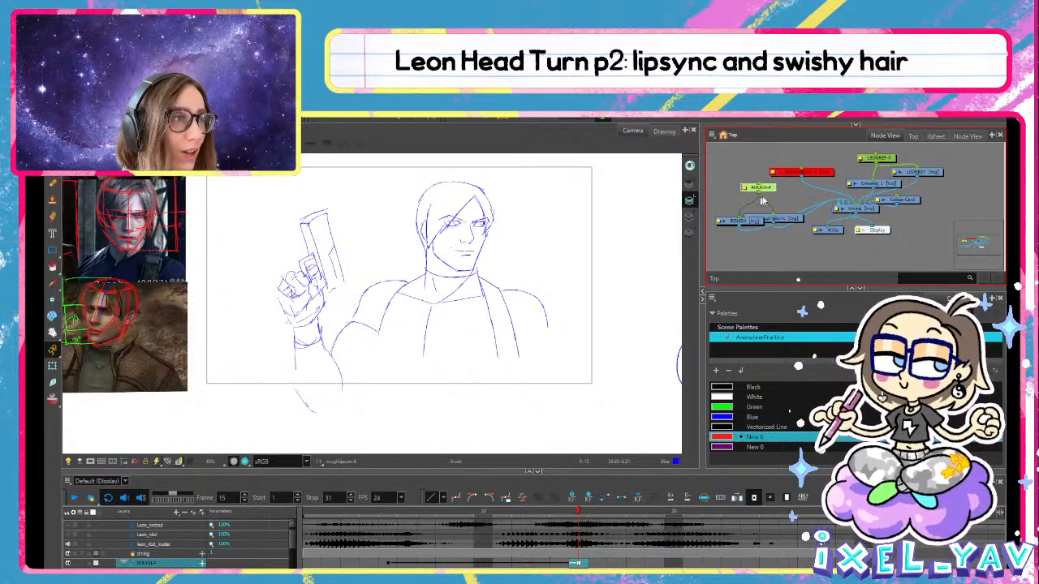
Disconnect the ROUGH-P peg from the ROUGH and roughlipsync nodes and park it apart from the network
mouse_move(761, 201)
left_mouse_down()
mouse_move(742, 174)
mouse_move(746, 147)
left_mouse_up()
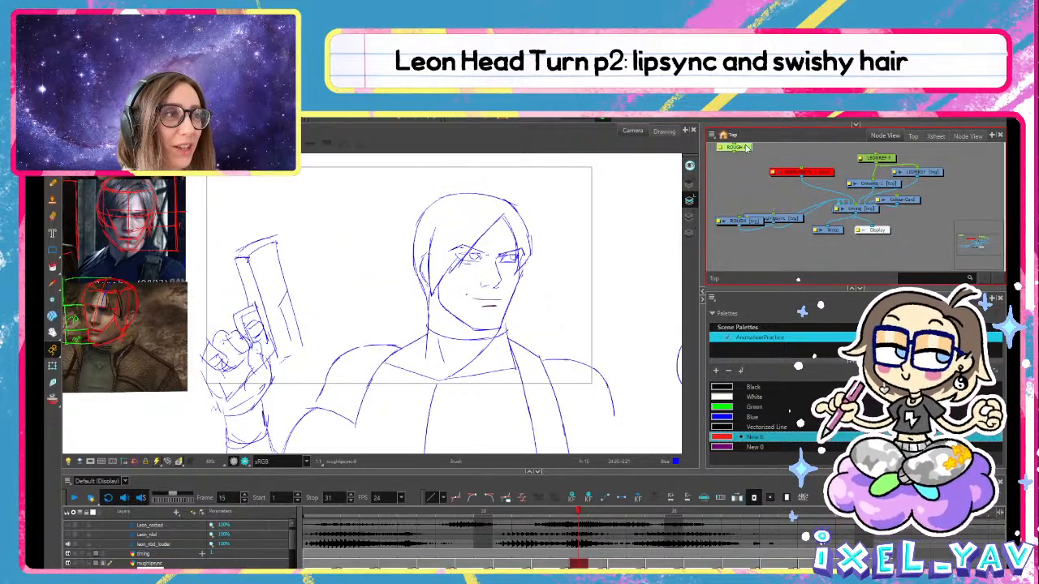
Add a new peg node above the network and connect it to the ROUGH and roughlipsync drawing nodes
left_click(735, 207)
key("Return")
type("pe")
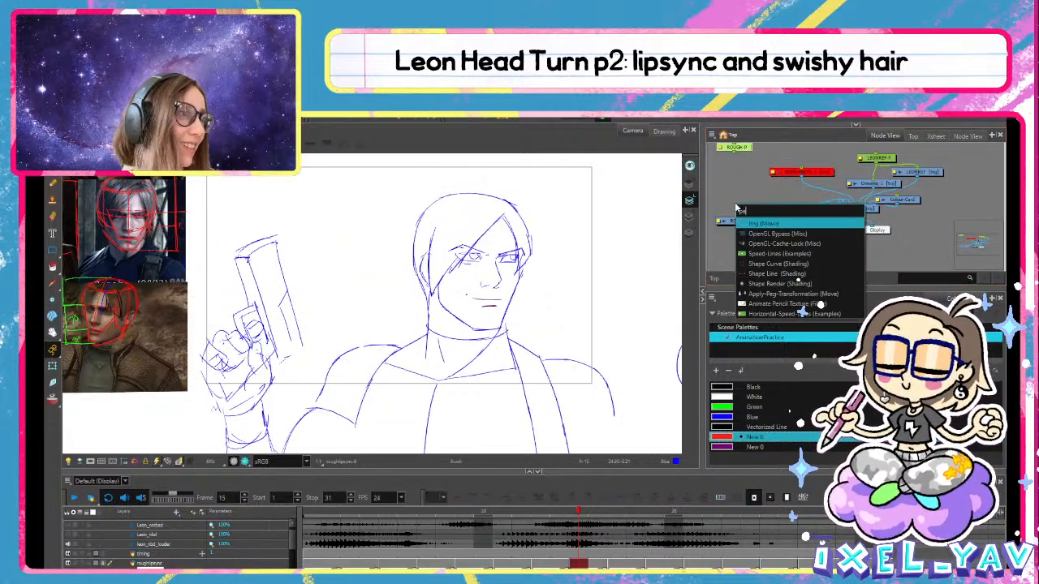
key("Escape")
left_click_drag(740, 148, 767, 140)
left_click_drag(745, 215, 743, 239)
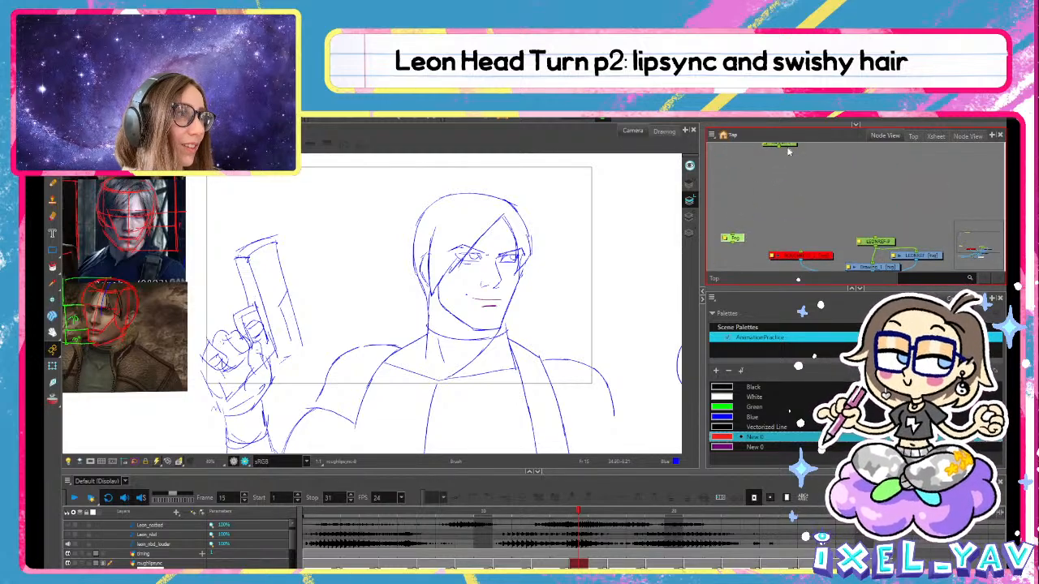
left_click_drag(787, 145, 792, 215)
left_click_drag(751, 248, 770, 217)
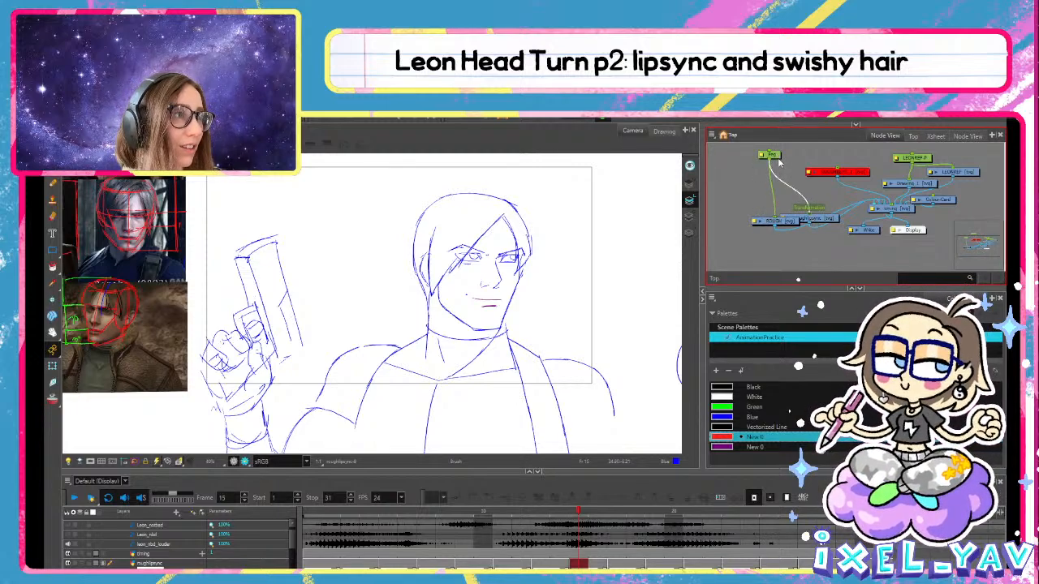
Turn Animate mode off, mask the view to the camera frame, and activate the Transform tool on the new peg
left_click(778, 161)
left_click(52, 350)
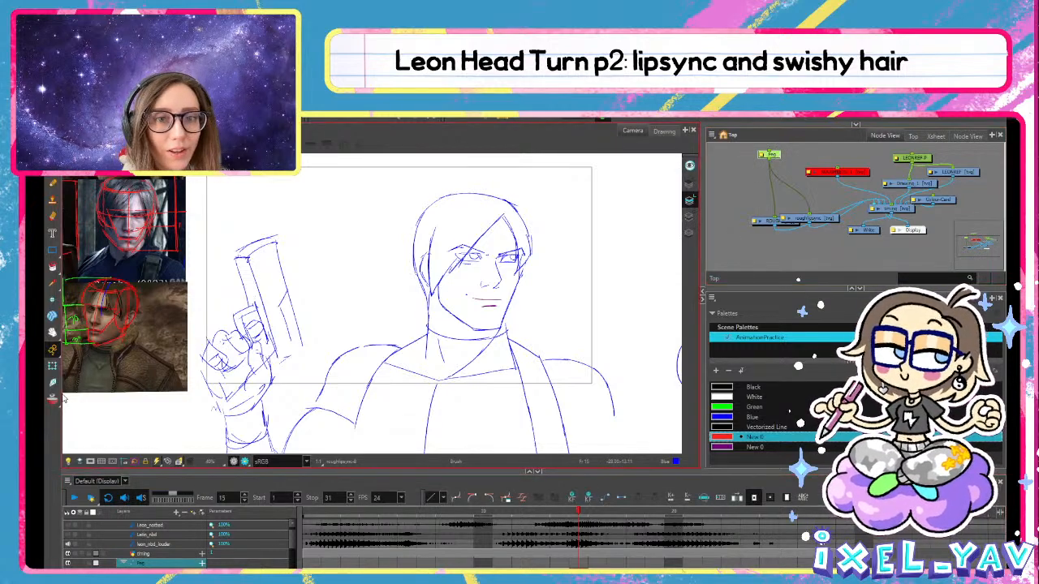
left_click(81, 371)
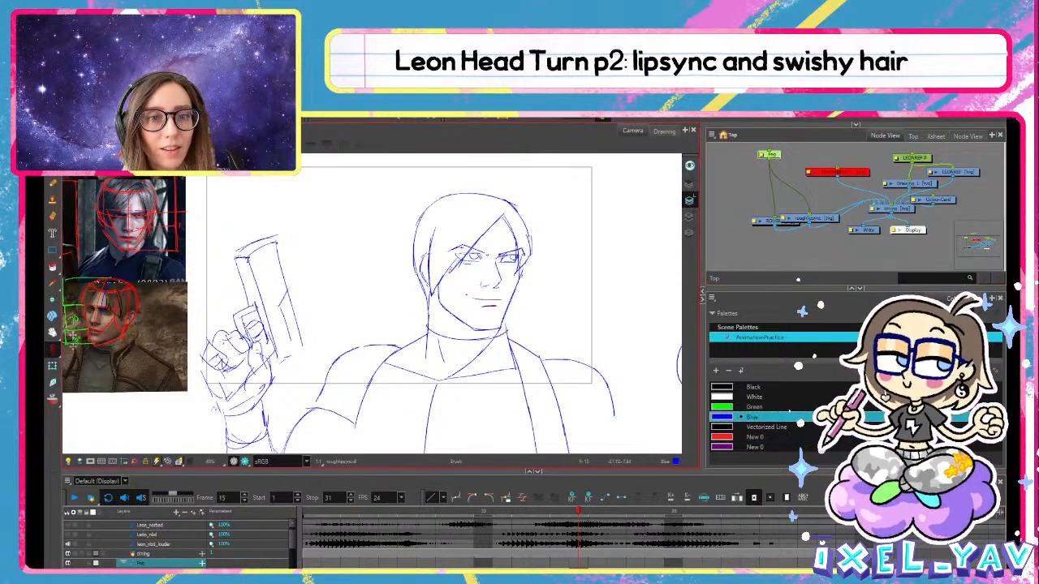
key("1")
key("alt+s")
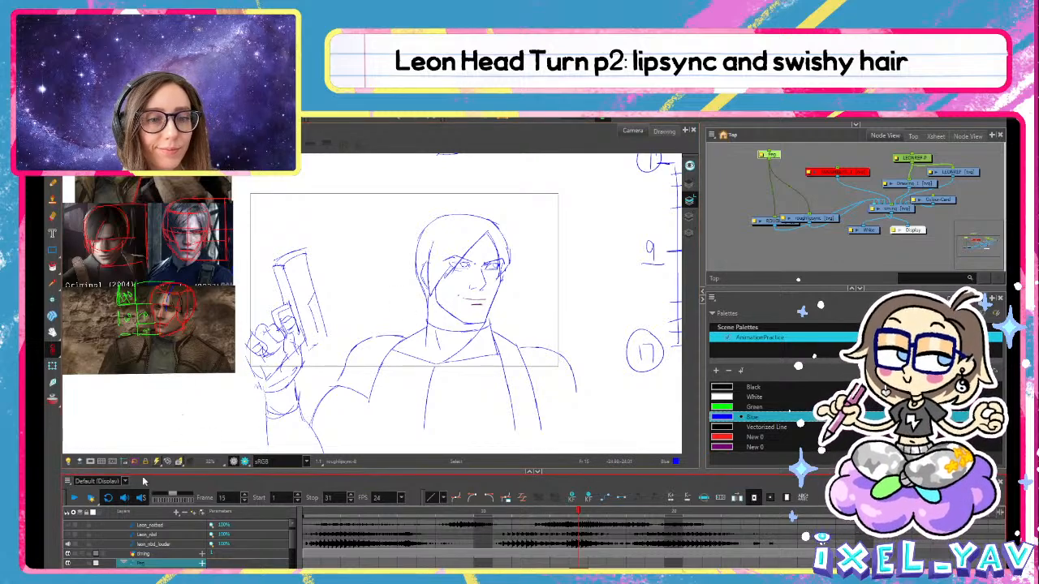
key("1")
key("1")
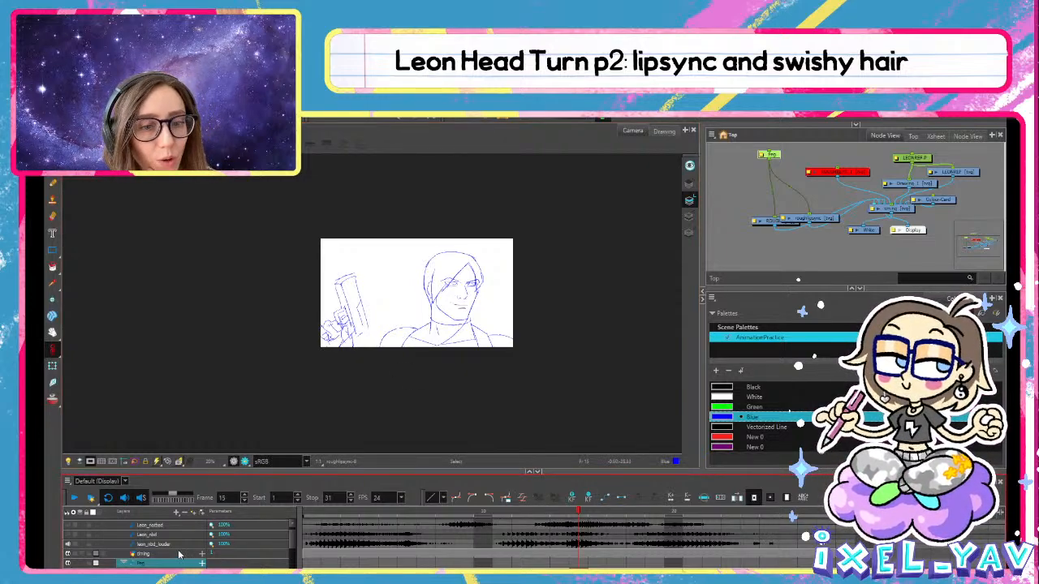
left_click(59, 354)
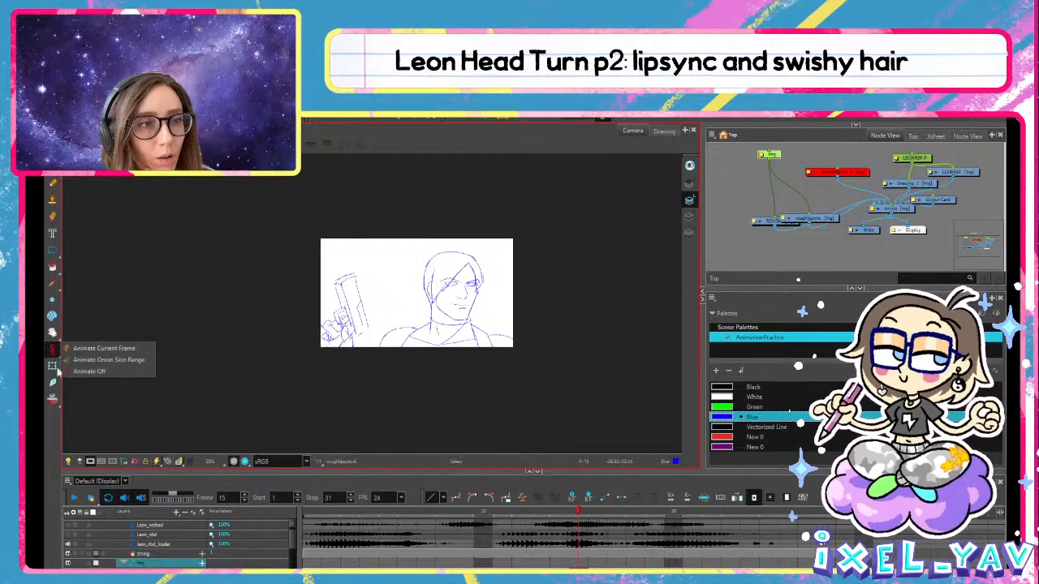
left_click(52, 367)
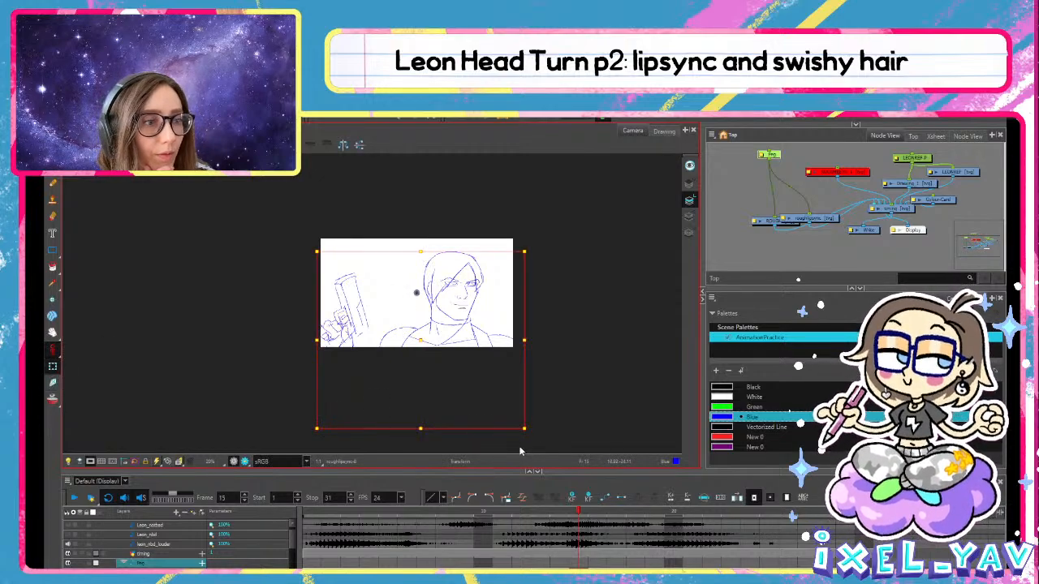
Try squashing the rough drawings flat and wide with the new peg, play back the result, and undo it
mouse_move(524, 430)
left_mouse_down()
mouse_move(482, 383)
mouse_move(538, 349)
mouse_move(589, 336)
mouse_move(565, 341)
left_mouse_up()
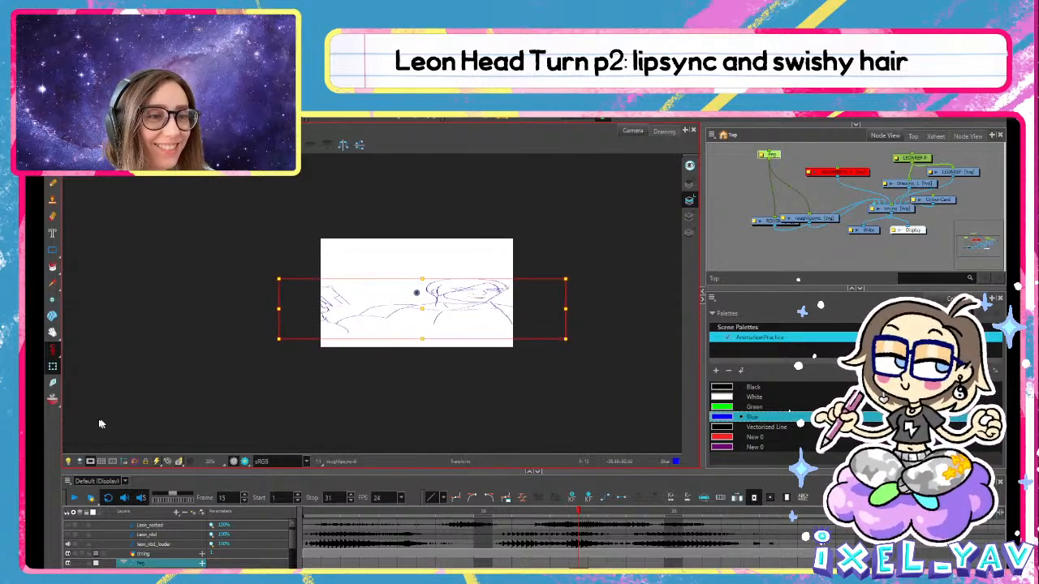
left_click(74, 500)
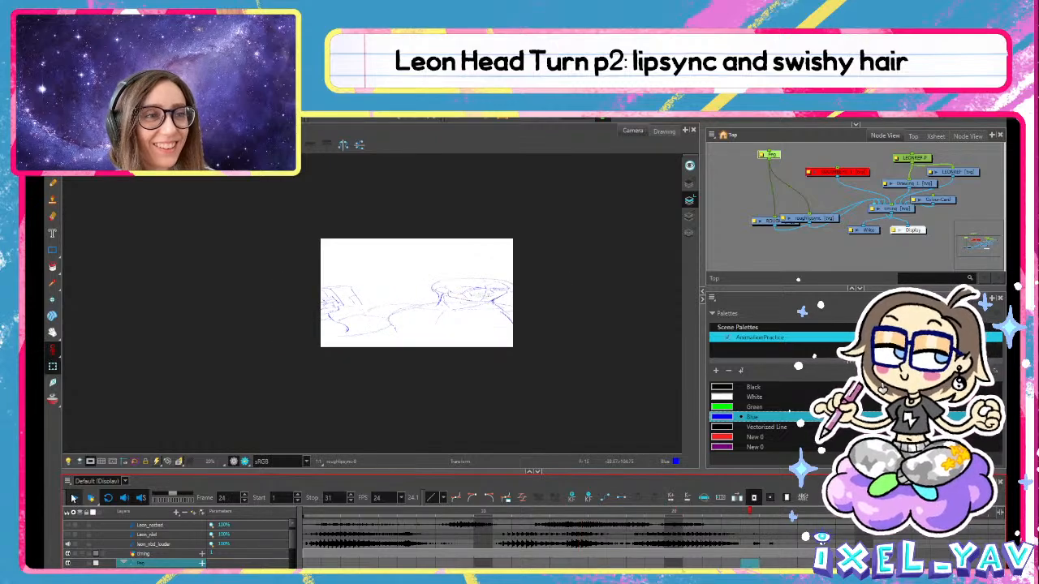
left_click(74, 499)
key("ctrl+z")
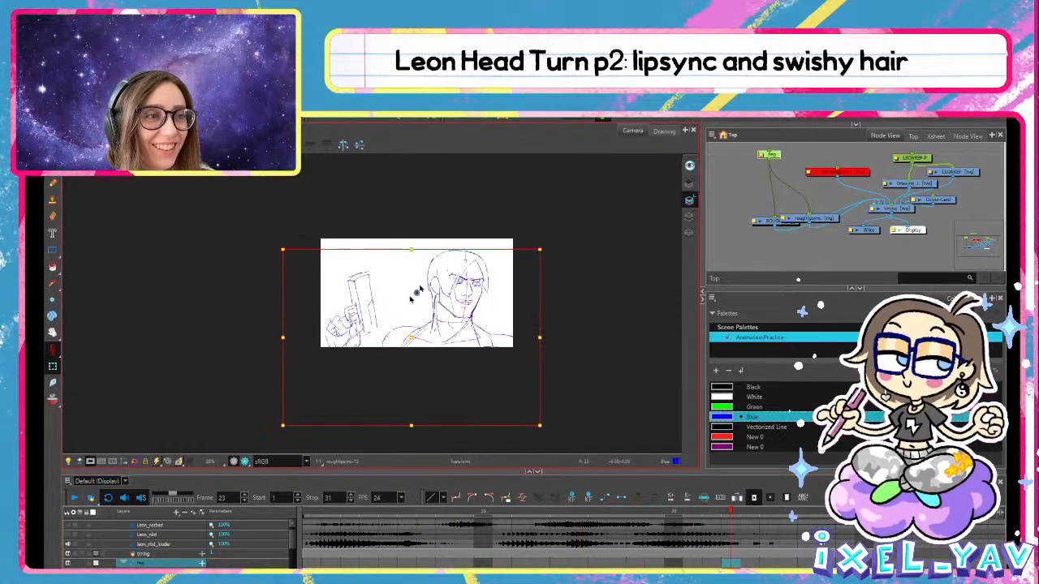
Scale the rough drawings down with the new peg and nudge them up and left within the camera frame
mouse_move(540, 424)
left_mouse_down()
mouse_move(492, 359)
mouse_move(480, 317)
mouse_move(469, 377)
left_mouse_up()
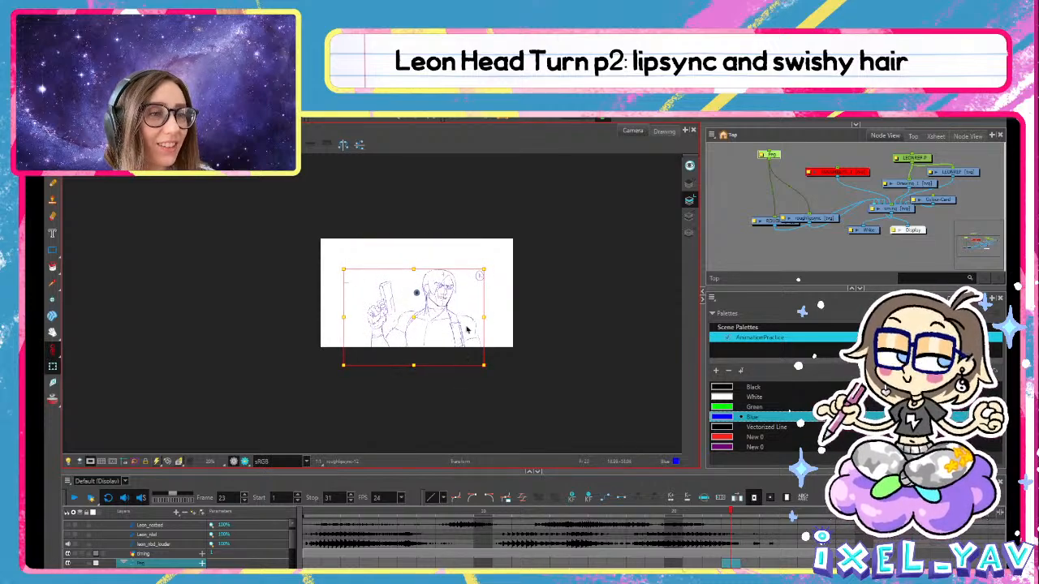
key("Up")
key("Up")
key("Up")
key("Up")
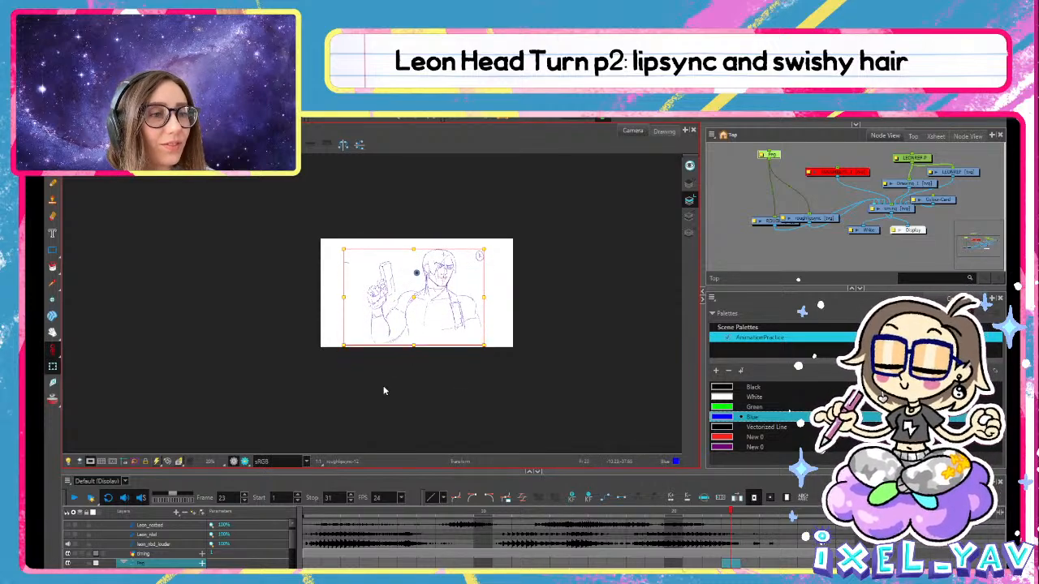
key("Left")
key("Left")
key("Up")
key("Left")
key("Down")
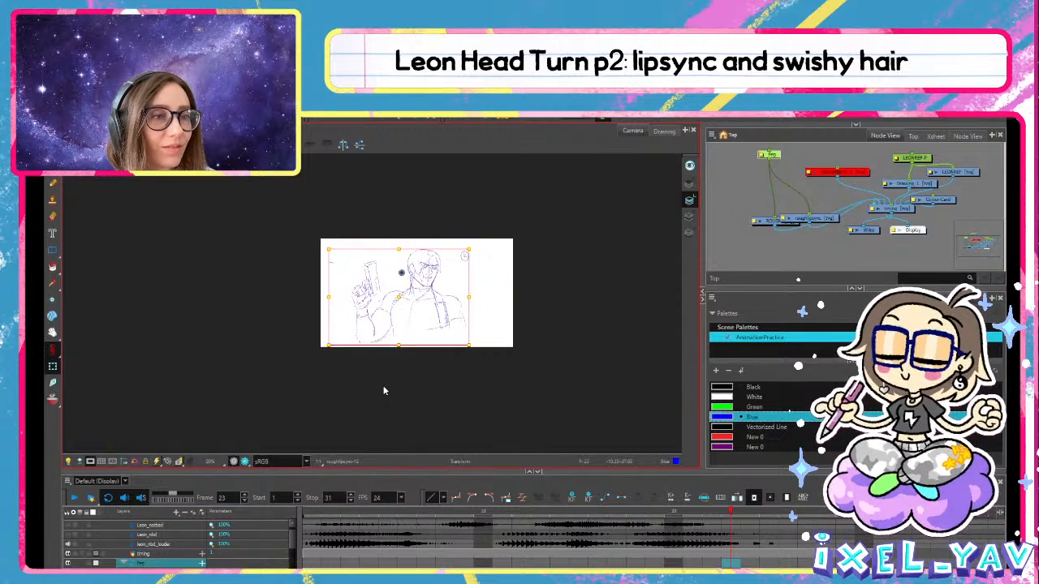
key("Up")
key("Right")
Play back the head turn and check how the resized drawings sit in the camera frame, returning to frame 1
left_click(75, 498)
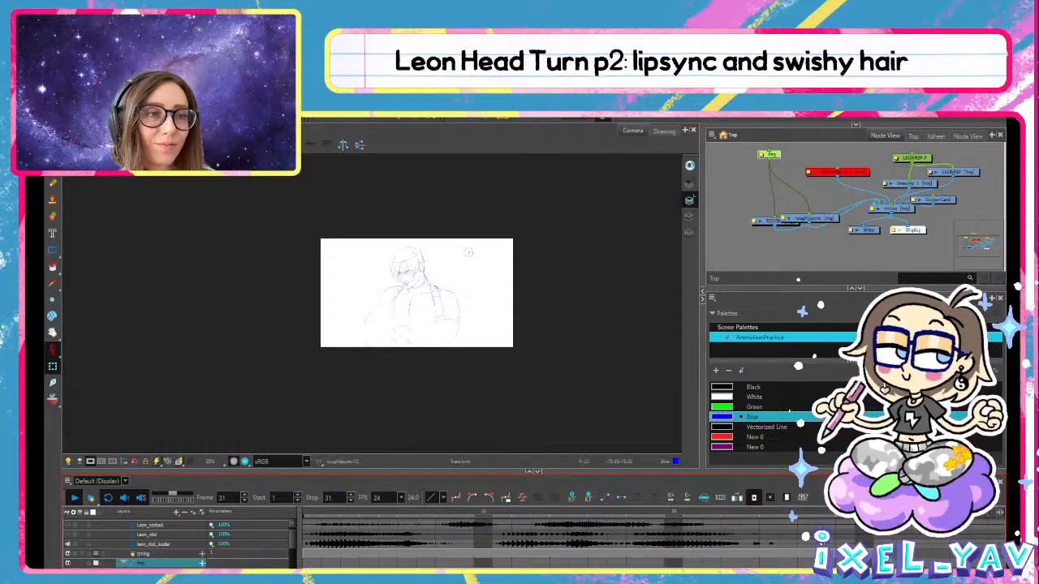
mouse_move(231, 578)
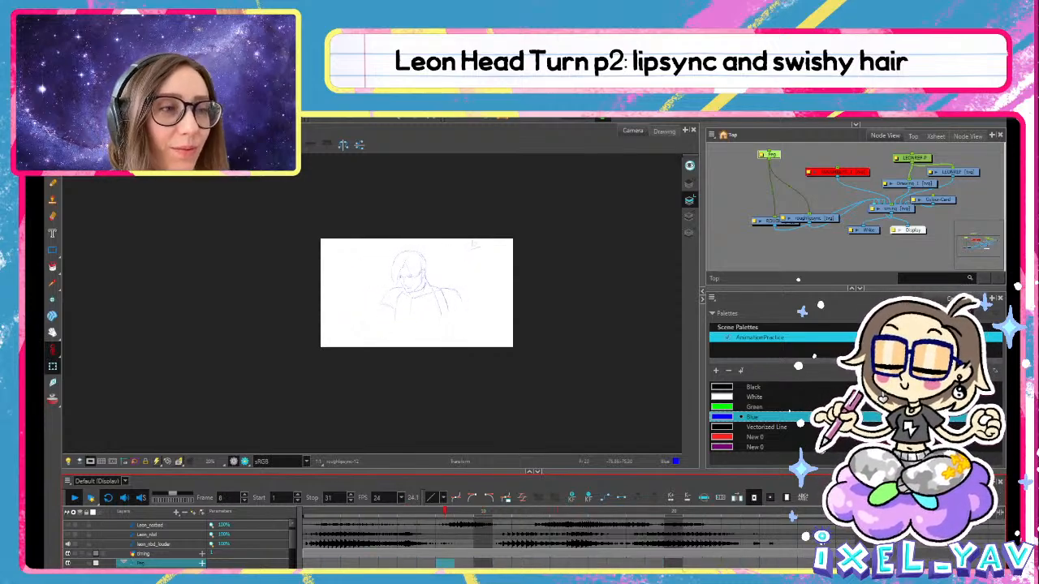
left_click(477, 511)
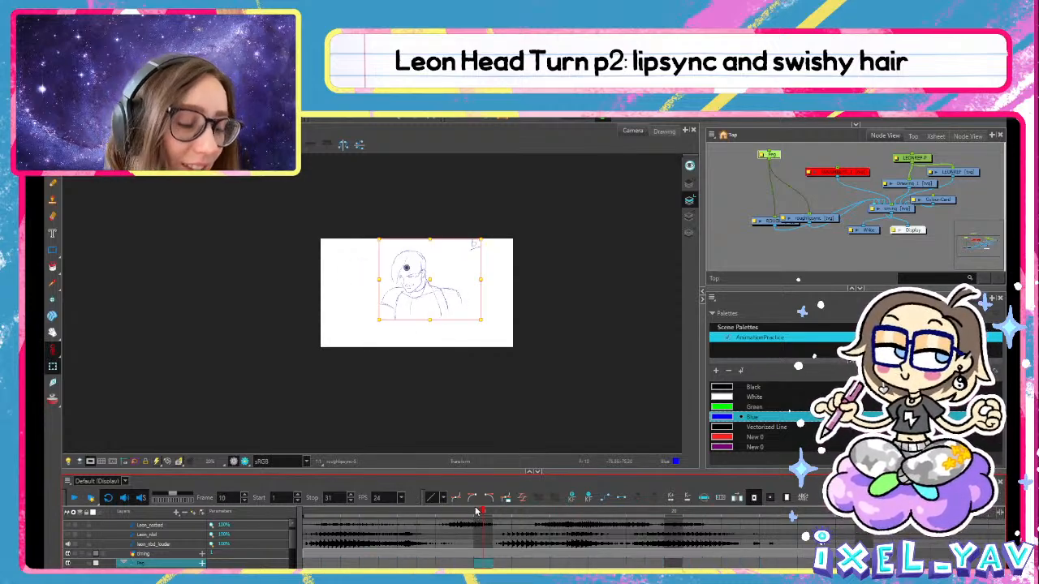
key("2")
key("2")
key("2")
key("2")
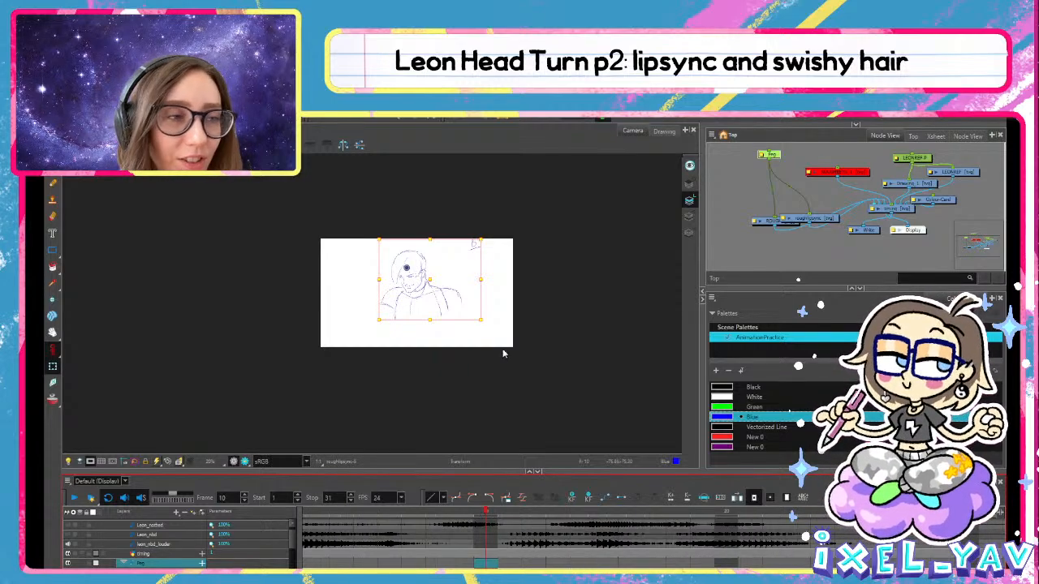
left_click_drag(500, 314, 602, 388)
key("2")
mouse_move(390, 514)
left_mouse_down()
mouse_move(333, 523)
mouse_move(268, 511)
left_mouse_up()
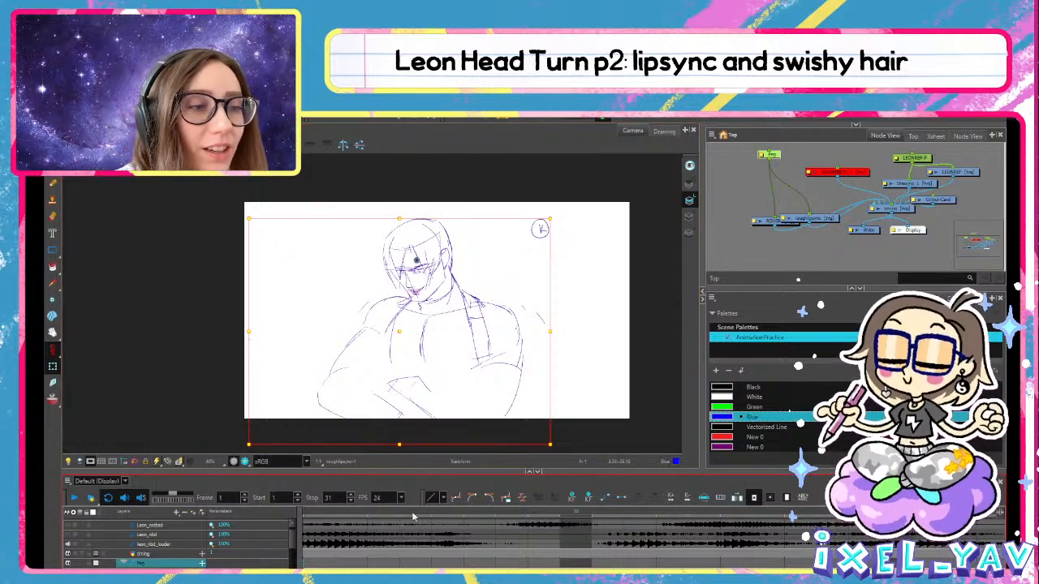
left_click(74, 498)
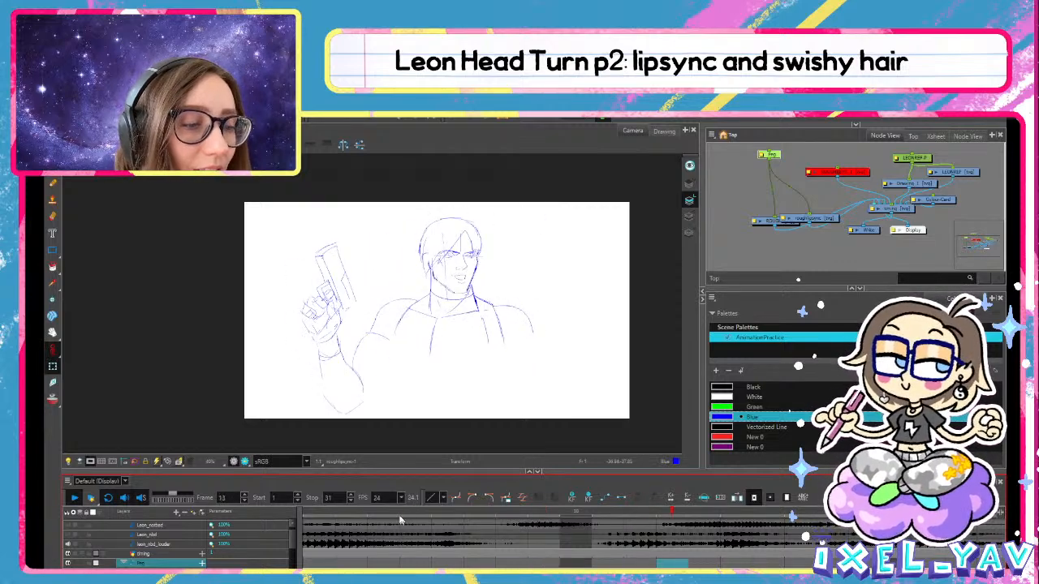
mouse_move(399, 517)
left_mouse_down()
mouse_move(260, 505)
mouse_move(179, 544)
left_mouse_up()
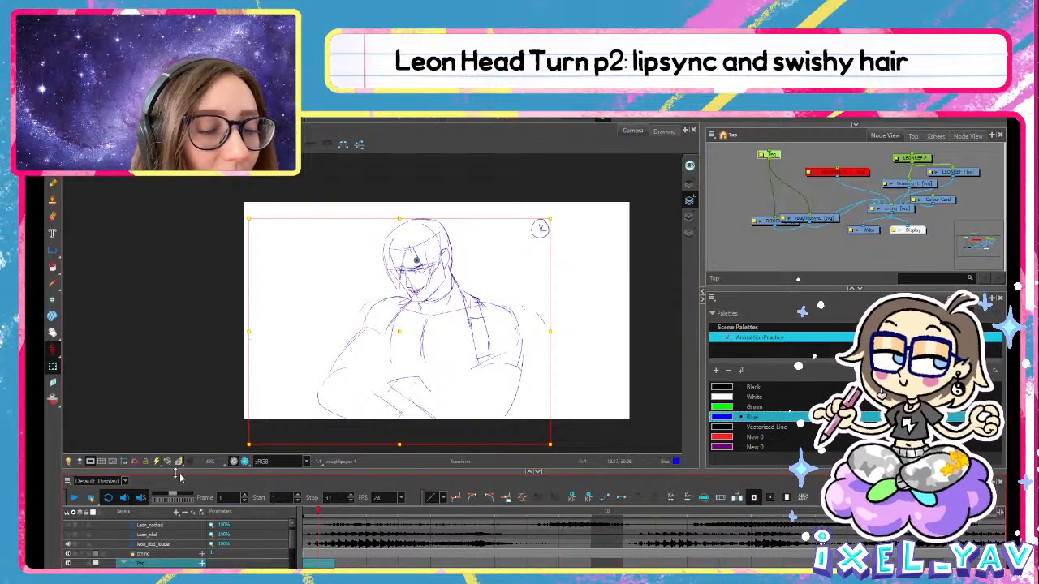
Add a new vector drawing layer with the default name Drawing
left_click(147, 565)
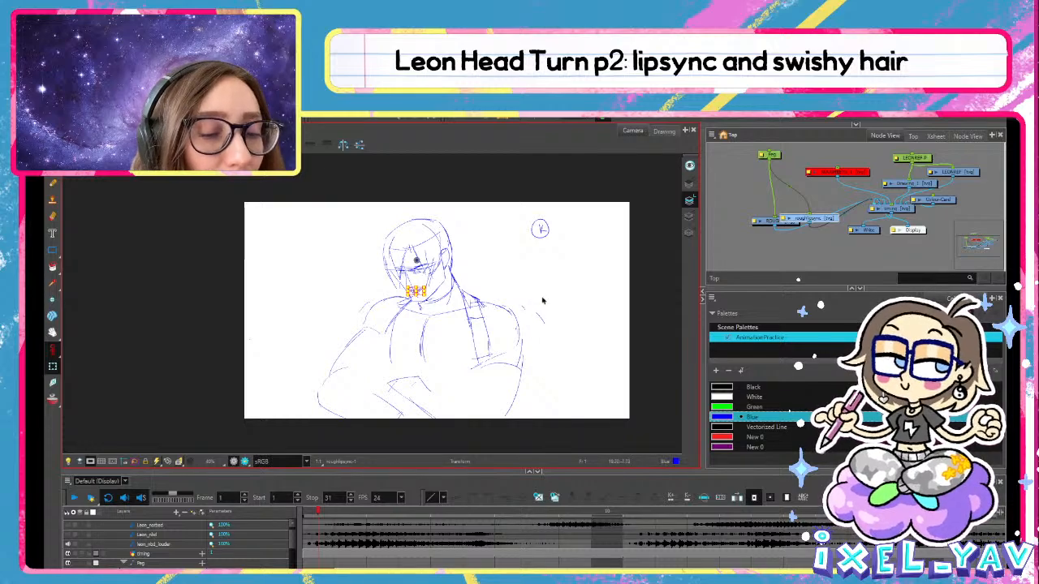
left_click(771, 155)
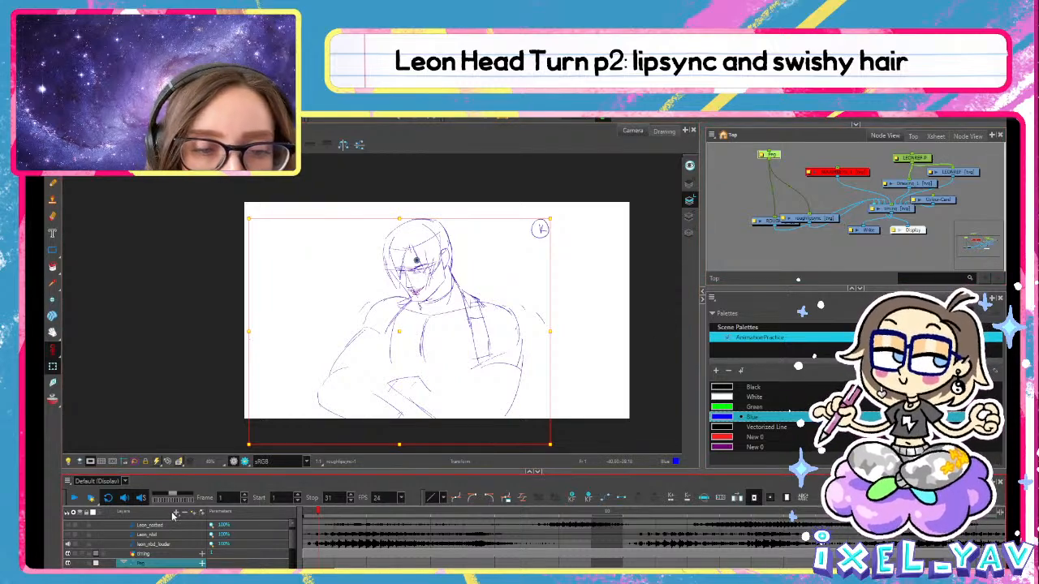
left_click(176, 514)
left_click(195, 540)
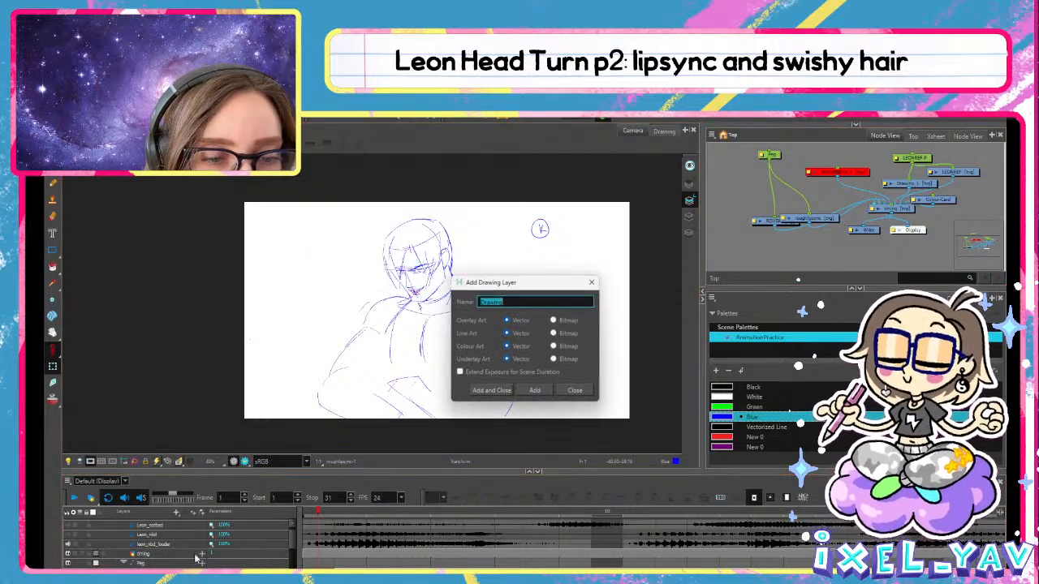
left_click(491, 391)
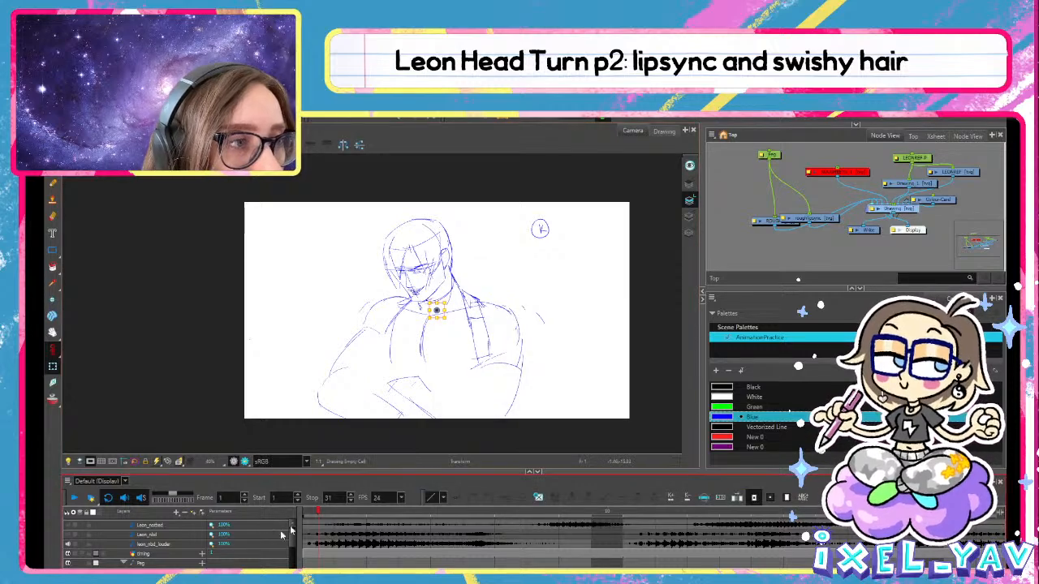
Place the new Drawing node below the ROUGH and roughlipsync nodes and connect the new peg to it
scroll(183, 396, "down", 3)
scroll(174, 527, "down", 4)
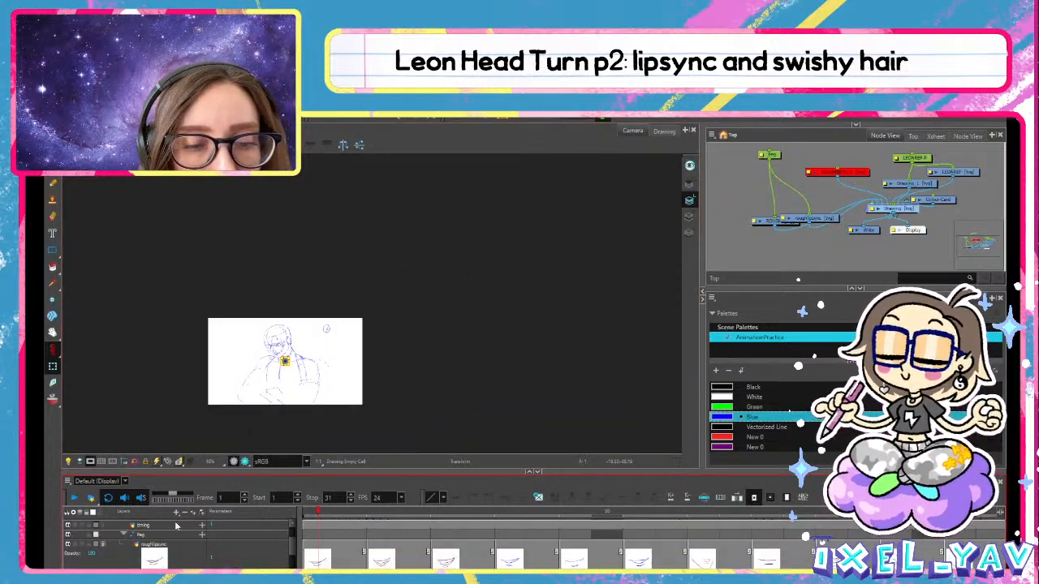
scroll(172, 549, "down", 3)
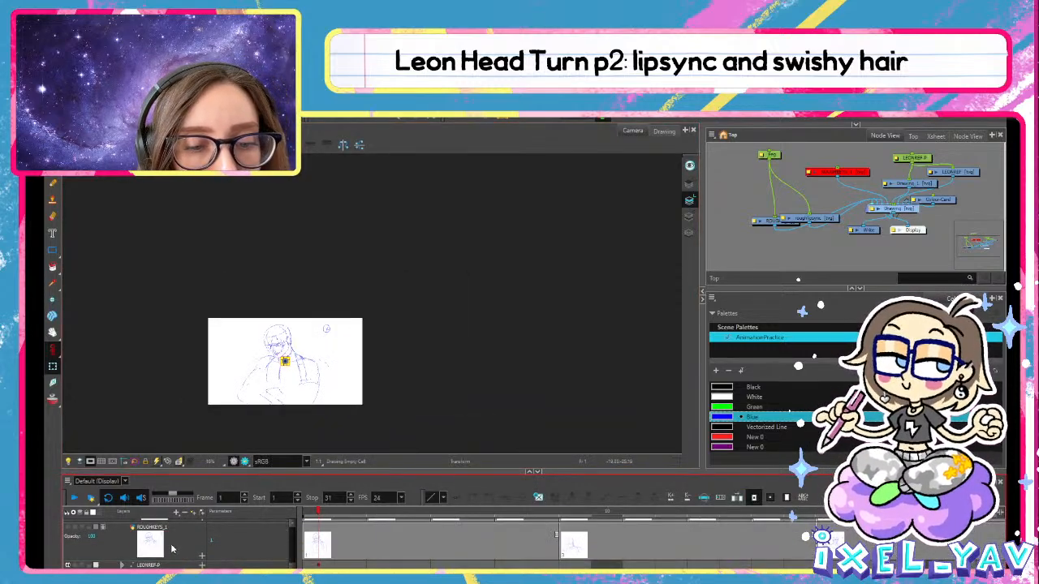
mouse_move(918, 213)
left_mouse_down()
mouse_move(844, 232)
mouse_move(746, 185)
mouse_move(769, 160)
left_mouse_up()
left_click_drag(755, 195, 799, 238)
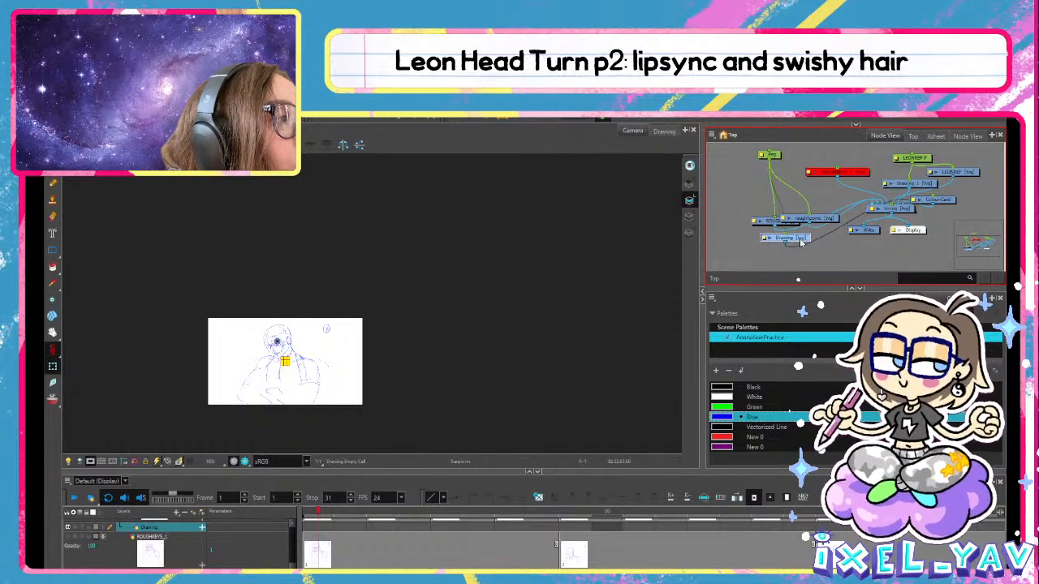
Activate the Brush on the Drawing layer and compare the torso poses up to frame 7, returning to frame 1
scroll(313, 389, "up", 5)
left_click_drag(304, 350, 513, 395)
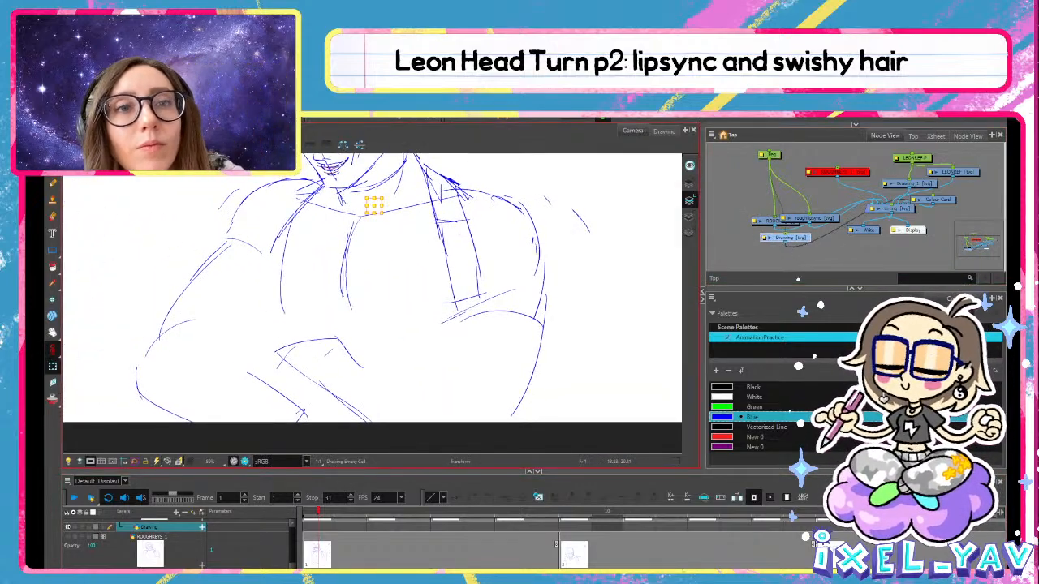
key("alt+b")
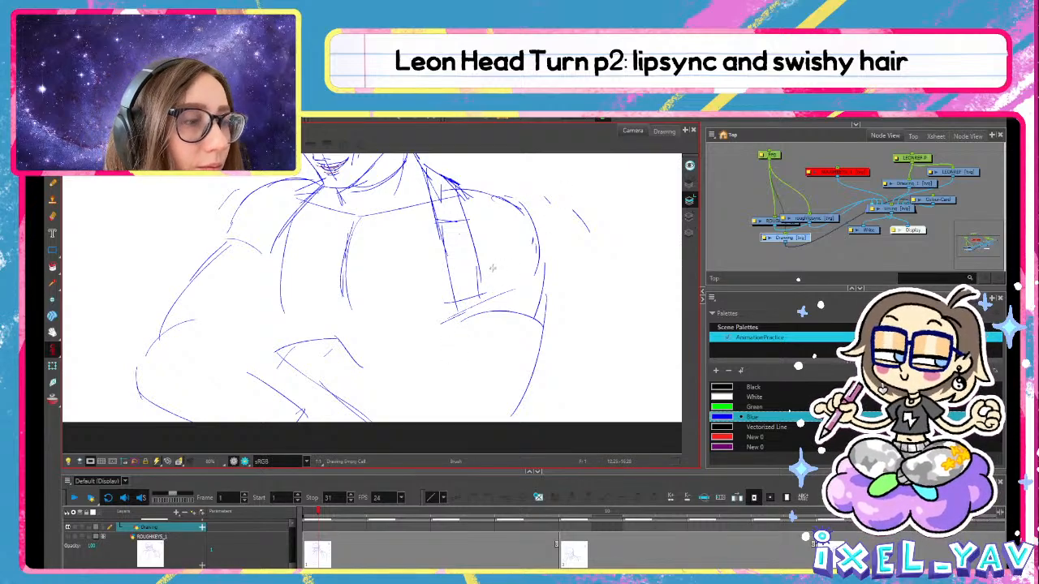
left_click(529, 520)
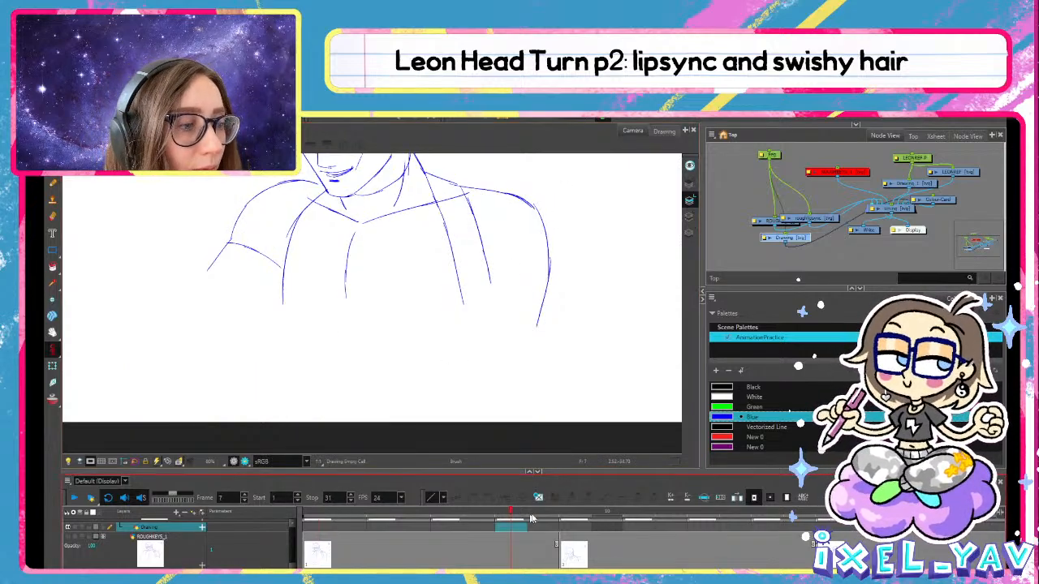
left_click_drag(529, 520, 312, 522)
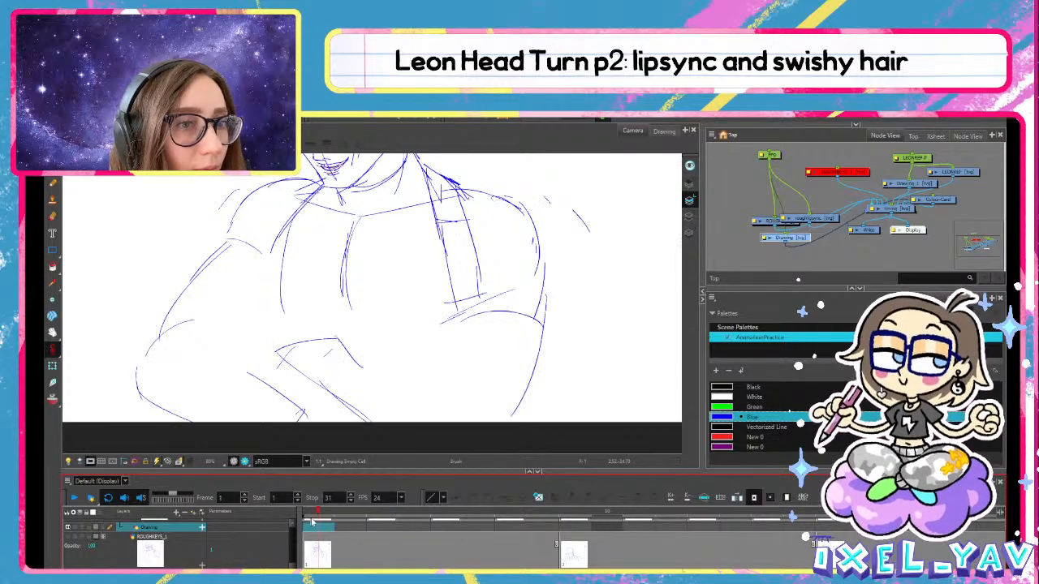
left_click_drag(277, 353, 253, 384)
key("ctrl+z")
left_click_drag(262, 393, 317, 383)
key("ctrl+z")
key("ctrl+z")
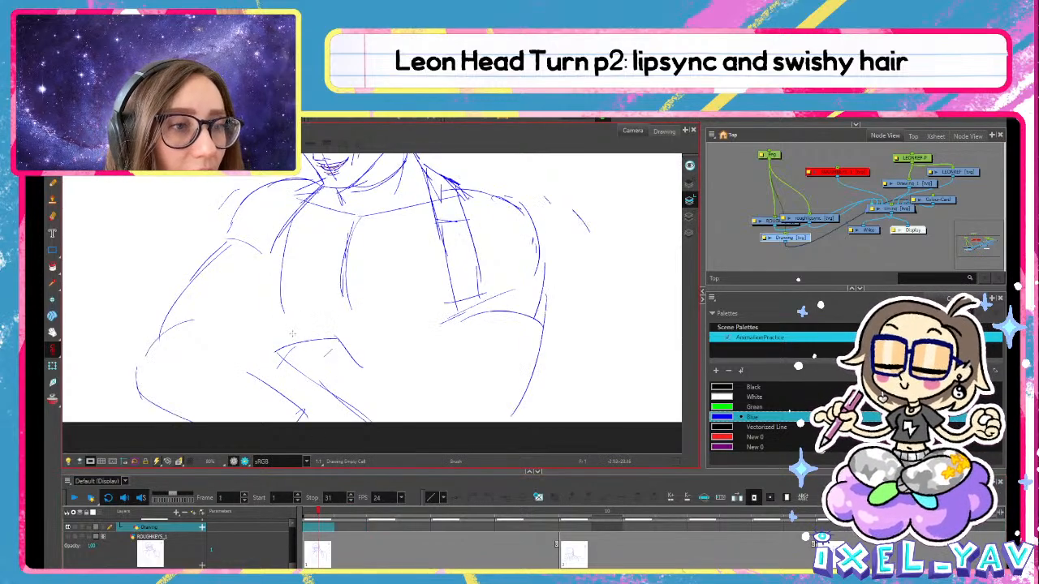
left_click_drag(393, 364, 488, 365)
key("ctrl+z")
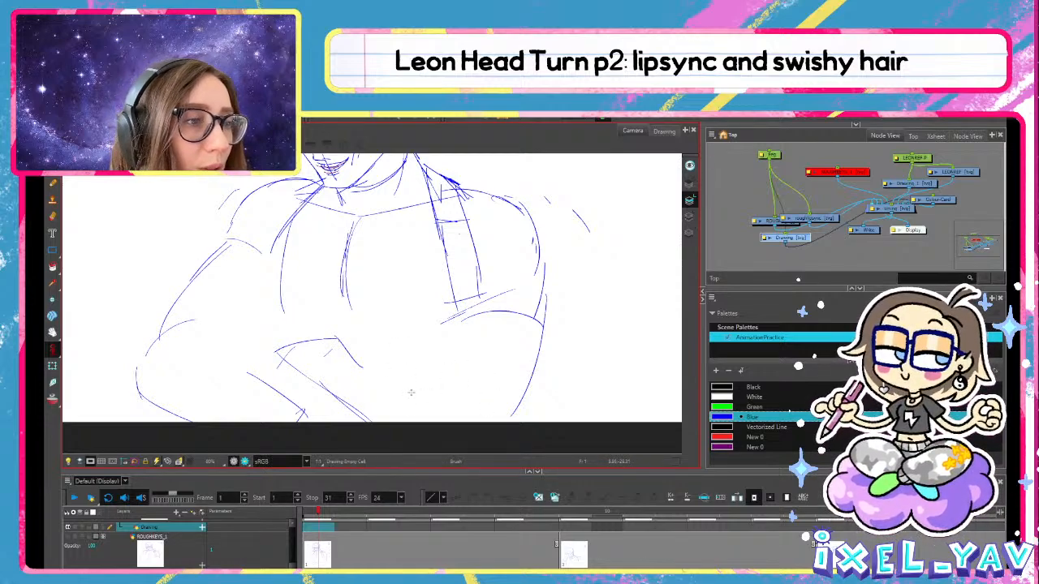
Sketch the rounded forearm curve and the short inner-arm line below the sleeve on Leon's left arm
left_click_drag(410, 392, 504, 415)
left_click_drag(484, 235, 460, 342)
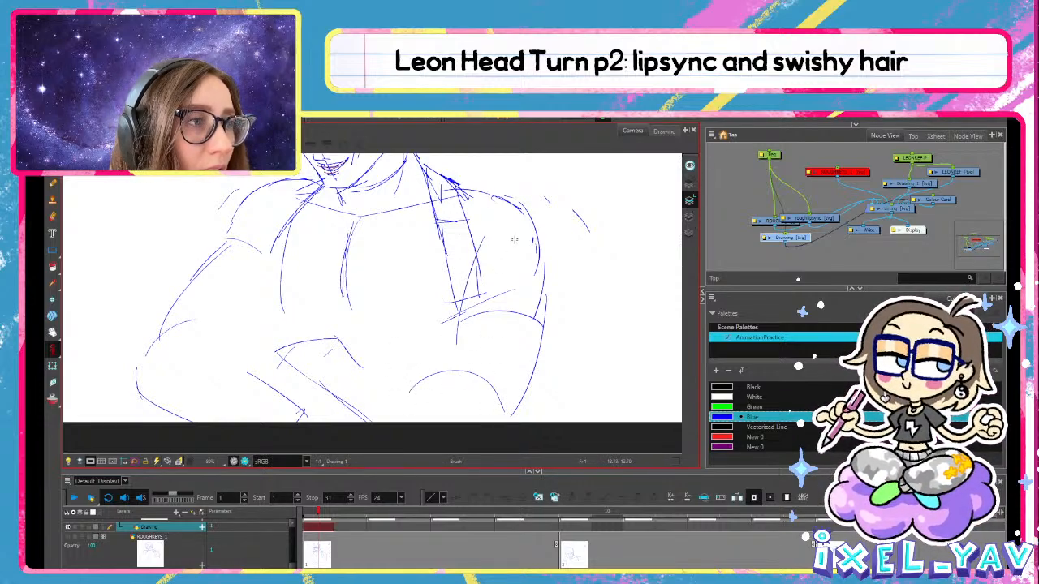
key("ctrl+z")
left_click_drag(472, 236, 460, 310)
key("ctrl+z")
left_click_drag(472, 236, 438, 384)
key("ctrl+z")
left_click_drag(462, 290, 443, 341)
Reinforce the outer contour of Leon's left arm and extend the forearm line from the crossed hand to the forearm curve
scroll(516, 271, "down", 1)
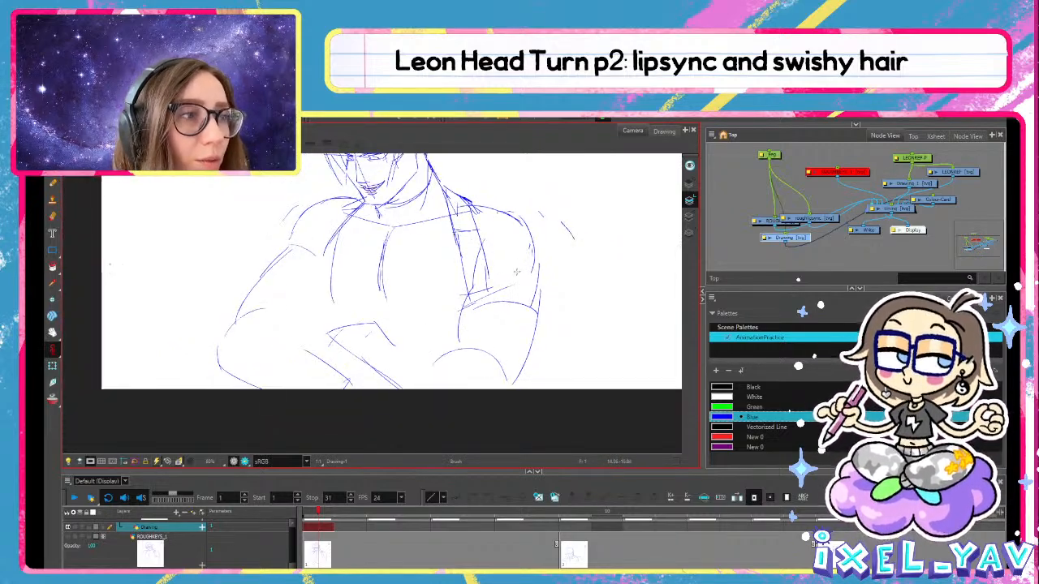
mouse_move(528, 229)
left_mouse_down()
mouse_move(530, 282)
mouse_move(513, 363)
left_mouse_up()
left_click_drag(534, 313, 511, 366)
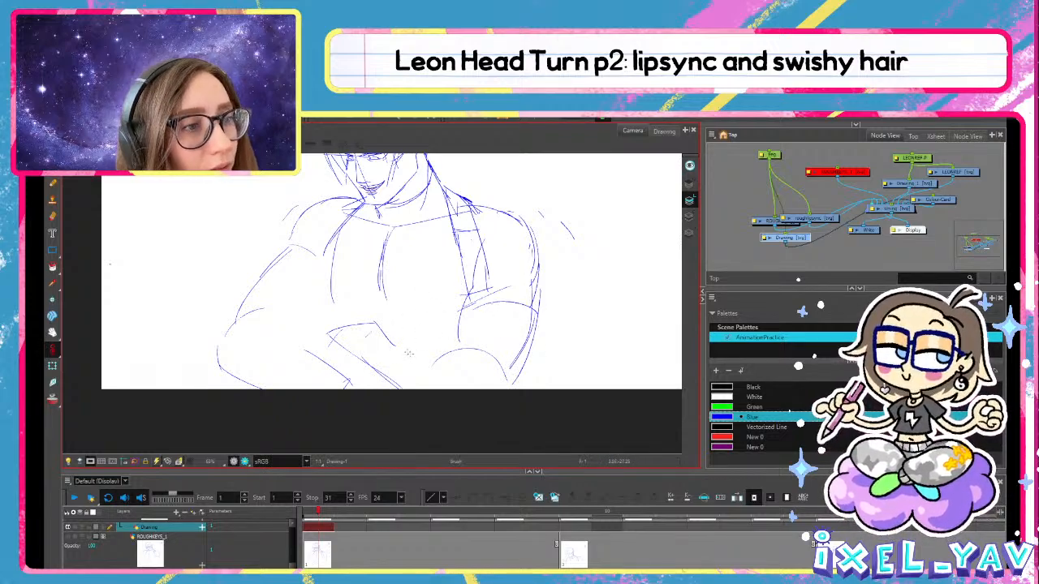
mouse_move(391, 345)
left_mouse_down()
mouse_move(466, 343)
mouse_move(409, 359)
mouse_move(437, 364)
left_mouse_up()
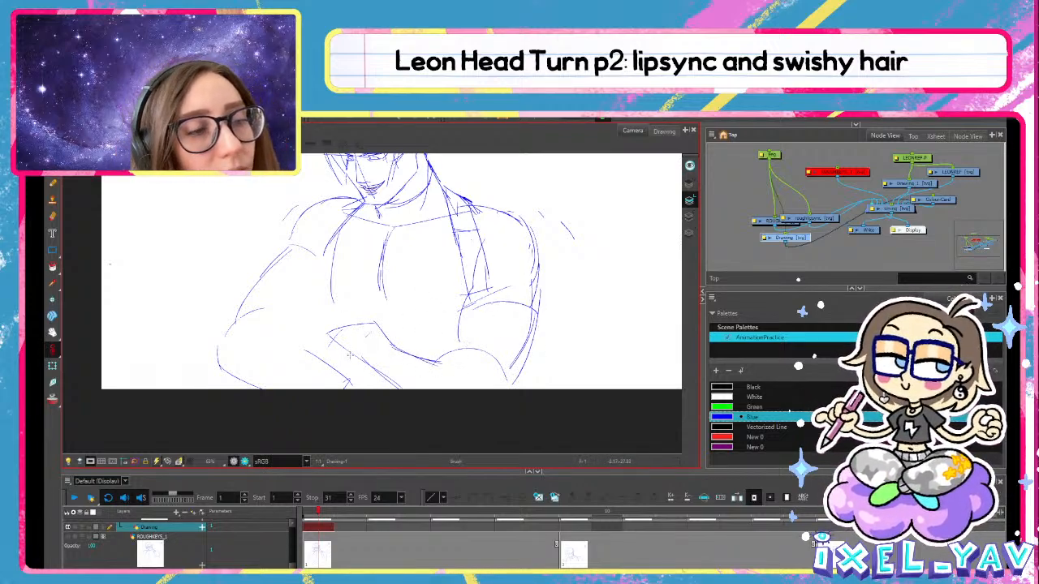
left_click_drag(349, 355, 390, 358)
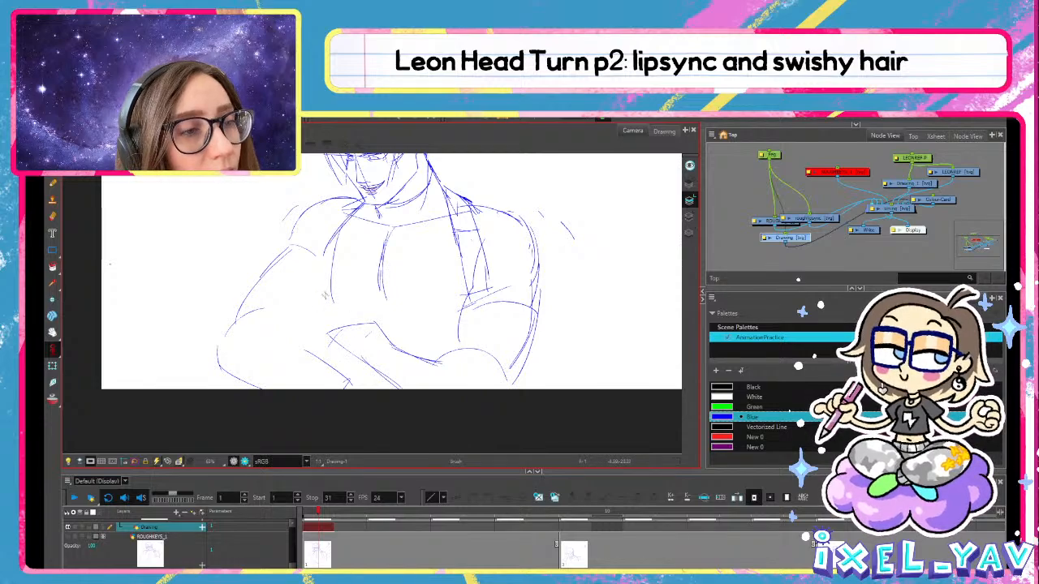
Sketch the curved top of Leon's right forearm and the torso side line running down to the arm crease
mouse_move(234, 340)
left_mouse_down()
mouse_move(275, 324)
mouse_move(283, 356)
left_mouse_up()
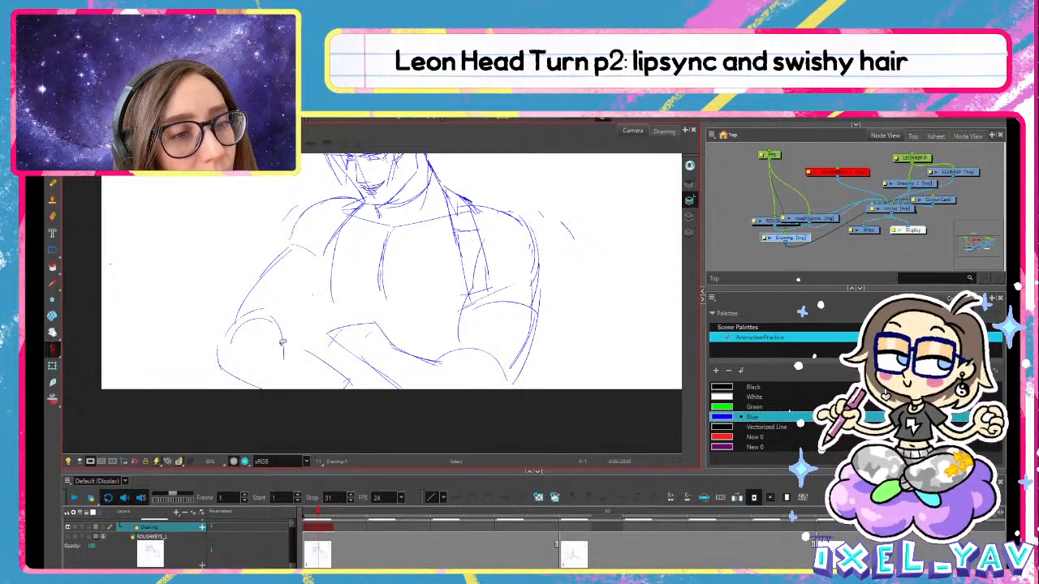
key("ctrl+z")
mouse_move(242, 318)
left_mouse_down()
mouse_move(277, 320)
mouse_move(307, 369)
left_mouse_up()
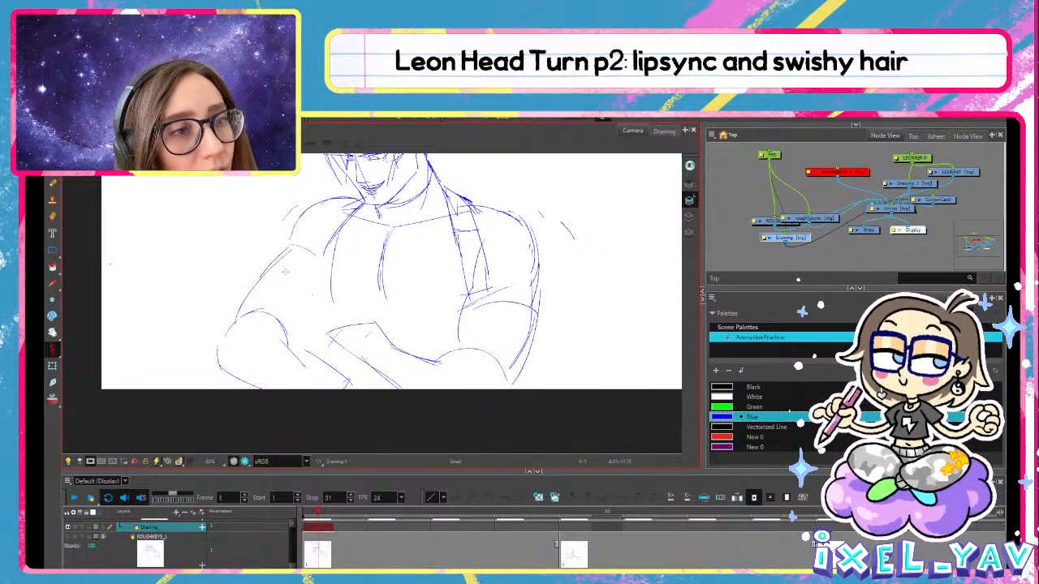
key("ctrl+z")
left_click_drag(330, 276, 298, 331)
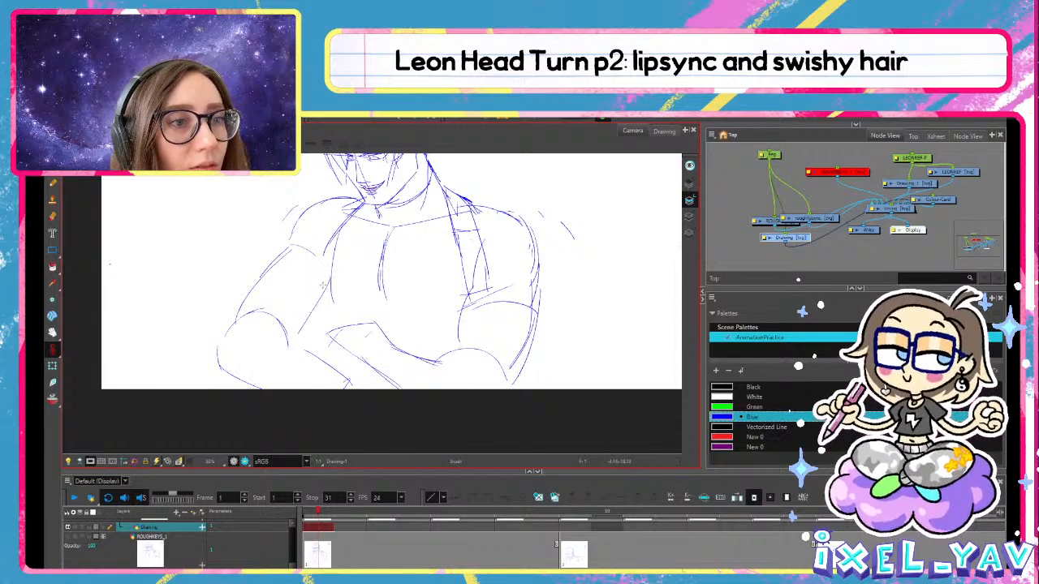
key("ctrl+z")
mouse_move(329, 292)
left_mouse_down()
mouse_move(283, 349)
mouse_move(287, 320)
mouse_move(305, 365)
left_mouse_up()
key("s")
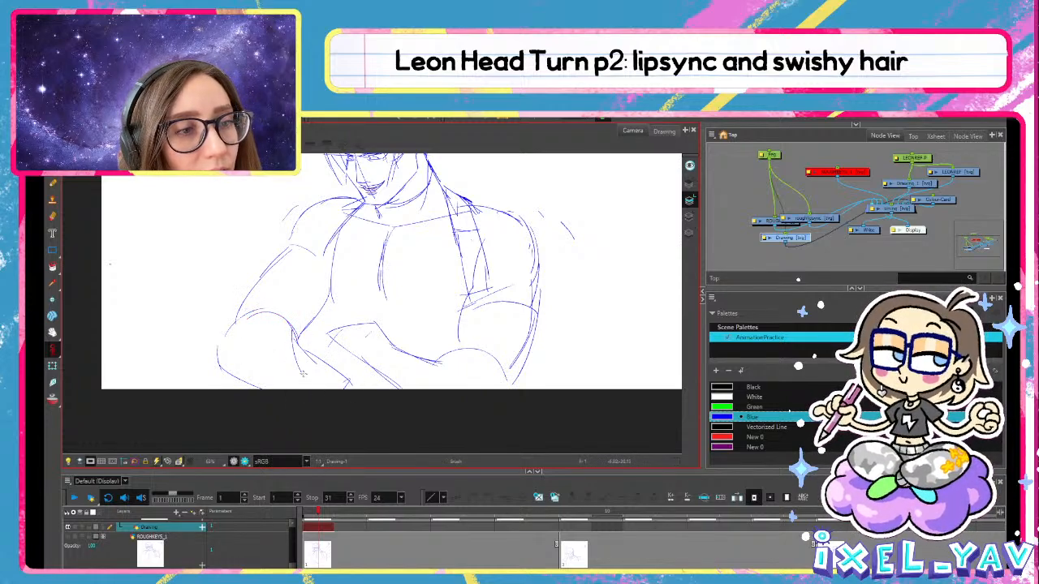
Rough in the crossed hands with small curves under the forearm, parallel wrist lines and a rounded back of the hand
left_click_drag(289, 362, 280, 388)
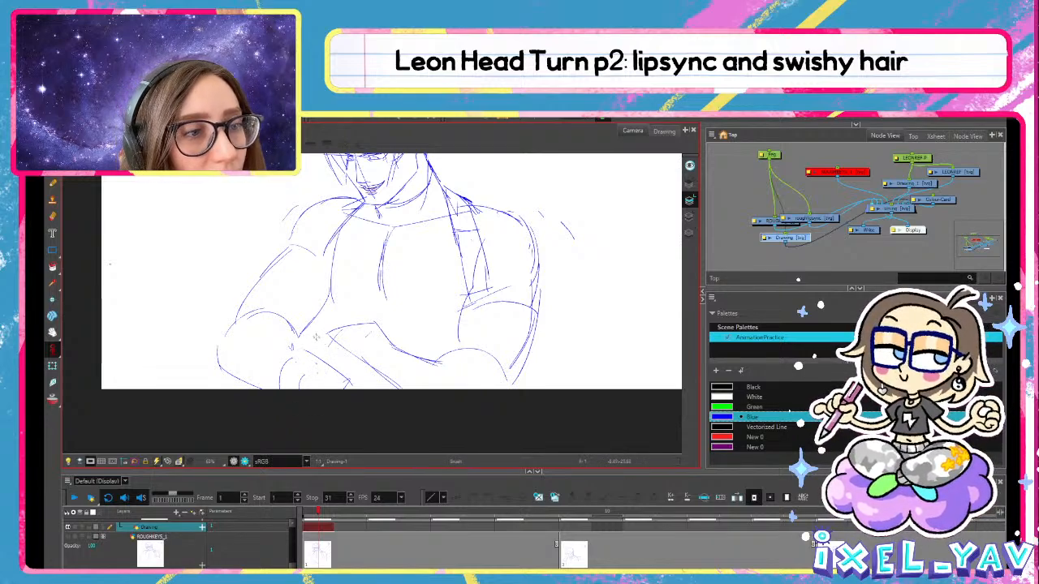
left_click_drag(317, 336, 352, 356)
mouse_move(299, 335)
left_mouse_down()
mouse_move(316, 328)
mouse_move(351, 370)
left_mouse_up()
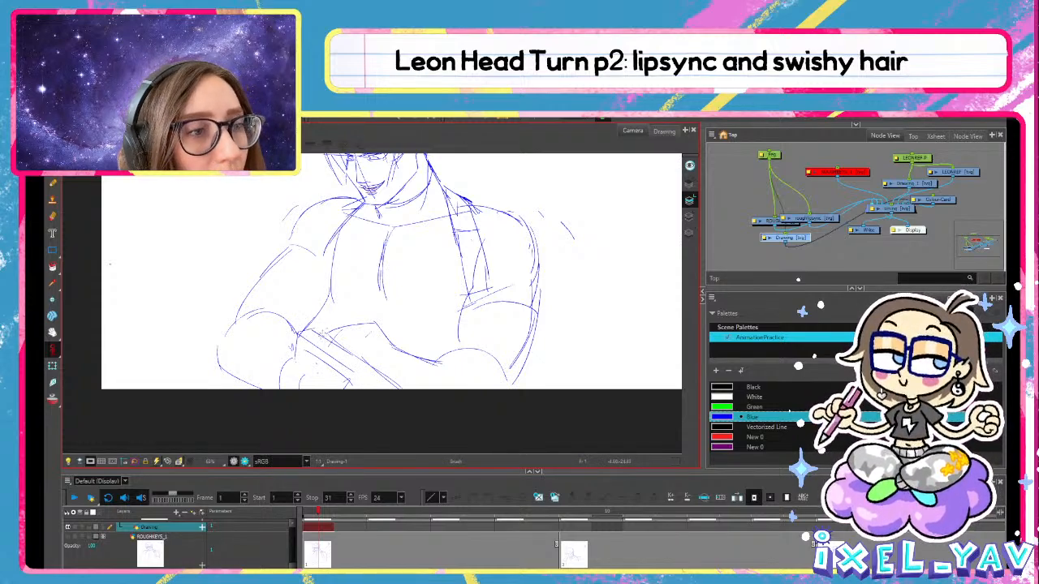
left_click_drag(327, 329, 317, 363)
left_click_drag(317, 355, 359, 365)
key("ctrl+z")
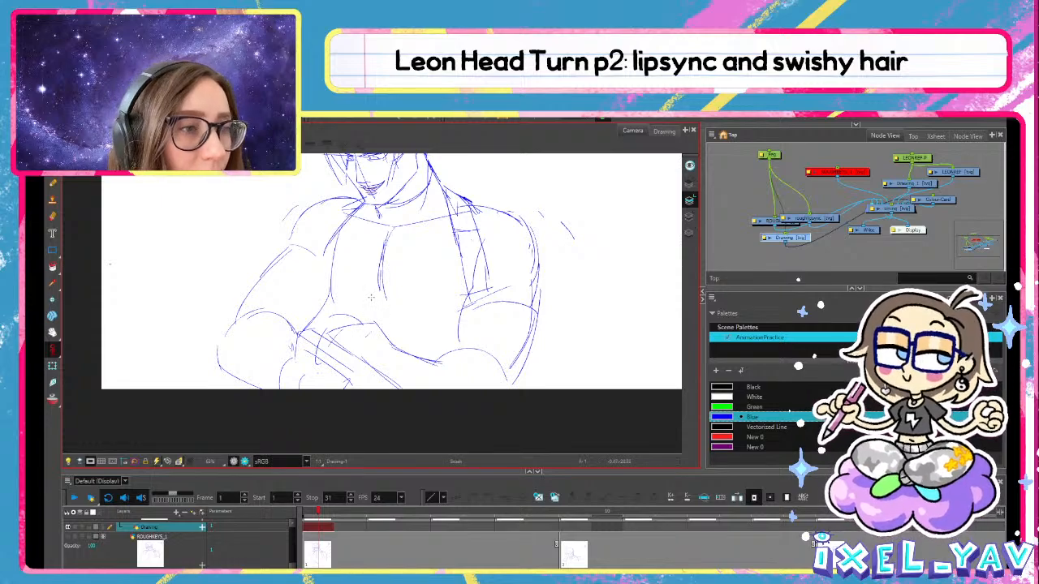
left_click_drag(370, 297, 399, 289)
left_click_drag(422, 337, 414, 375)
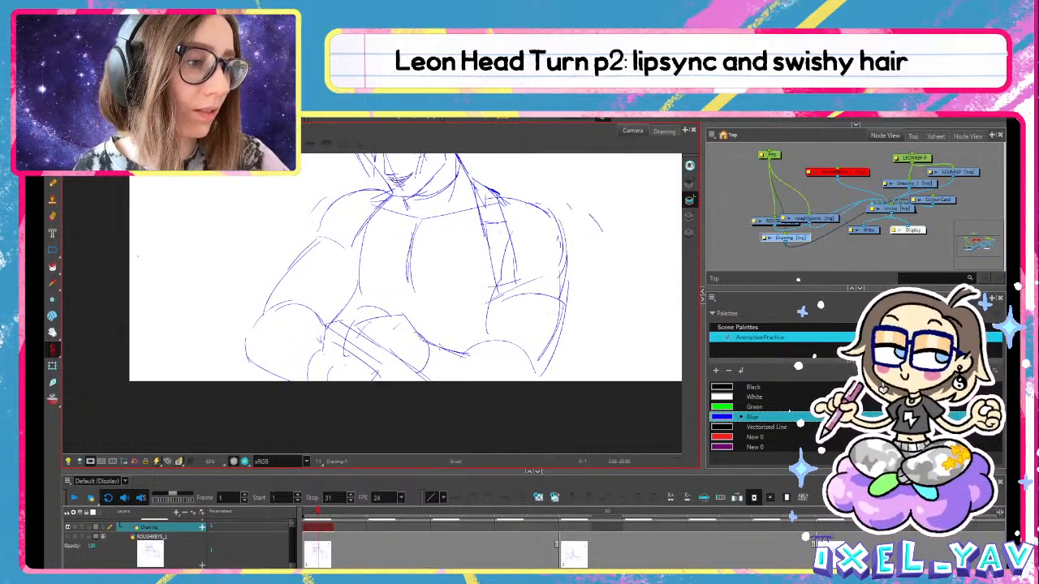
Sketch the individual fingers and knuckle lines of the hands where Leon's arms cross
left_click_drag(439, 378, 502, 378)
key("alt+b")
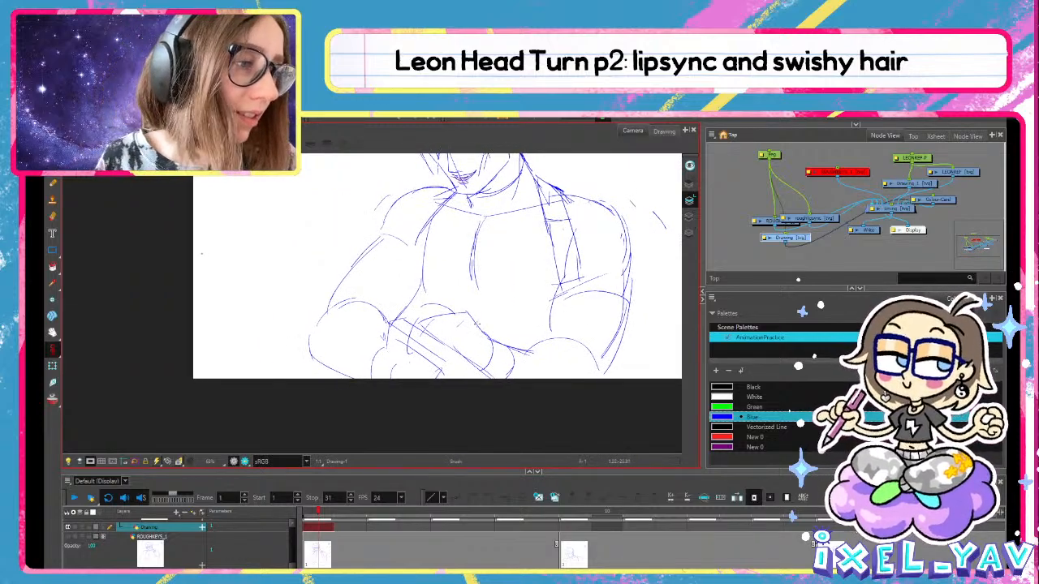
mouse_move(469, 313)
left_mouse_down()
mouse_move(489, 336)
mouse_move(425, 379)
left_mouse_up()
key("ctrl+z")
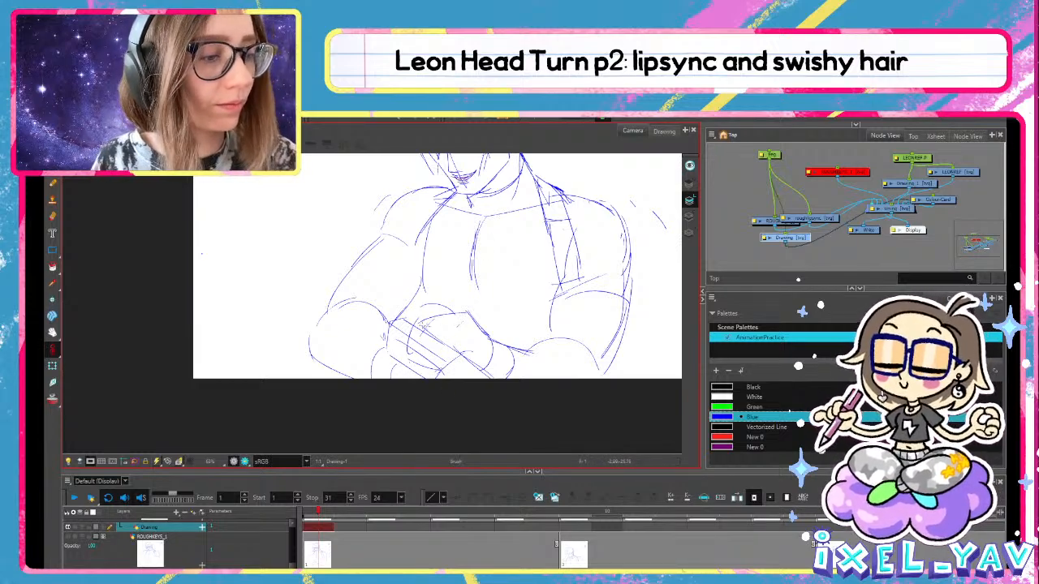
left_click_drag(620, 362, 573, 389)
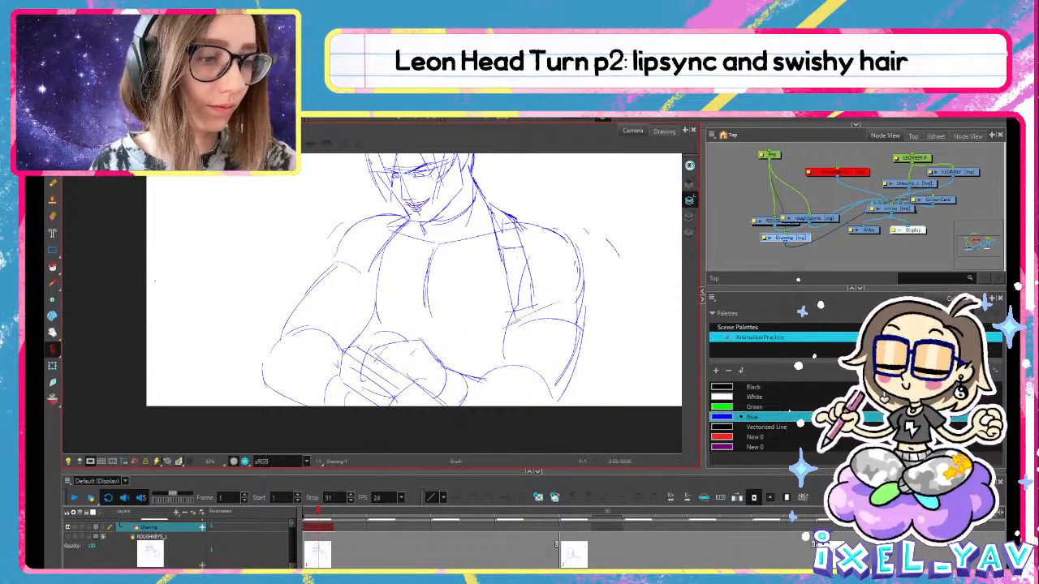
left_click_drag(376, 357, 379, 384)
key("ctrl+z")
key("alt+b")
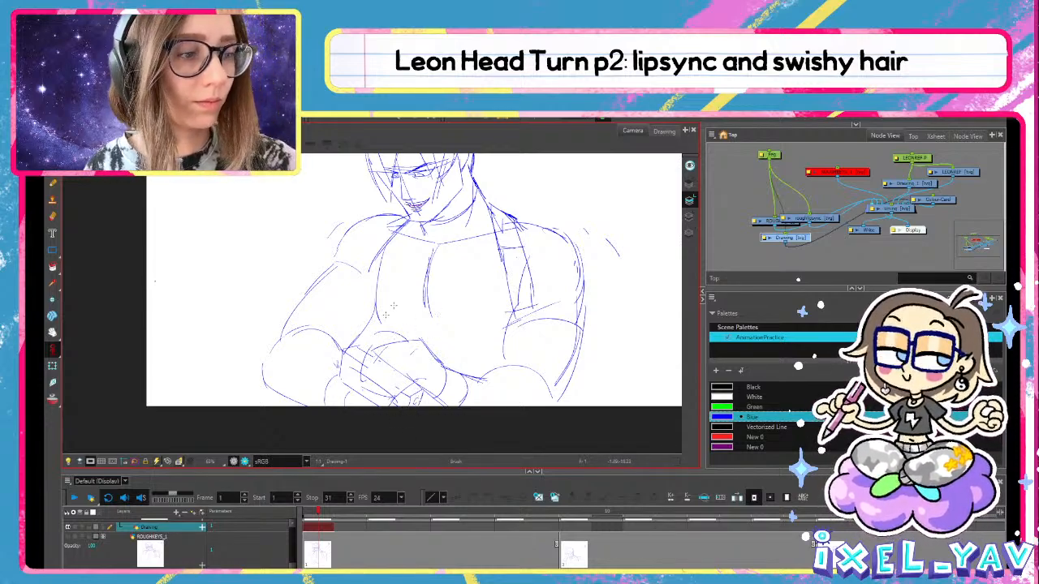
left_click_drag(367, 386, 385, 357)
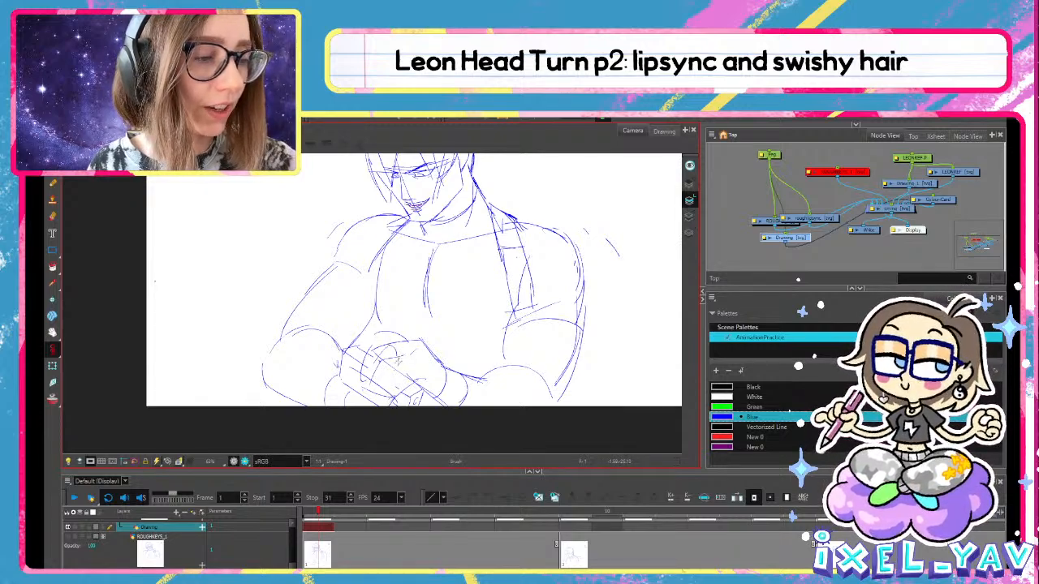
mouse_move(378, 391)
left_mouse_down()
mouse_move(406, 362)
mouse_move(402, 380)
left_mouse_up()
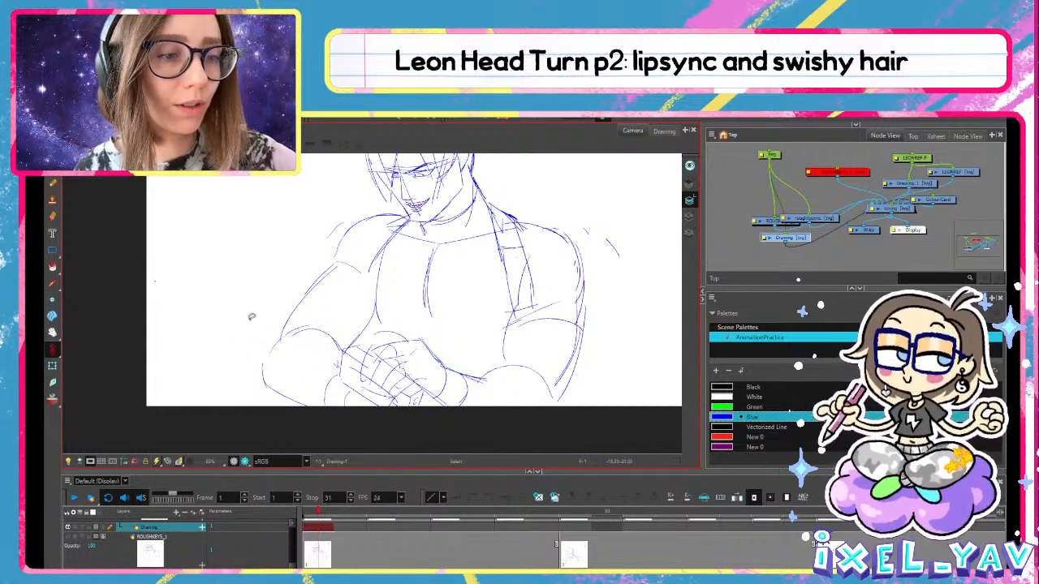
Touch up the outline strokes of Leon's right upper arm and sketch the lower chest contour running to the strap
left_click_drag(612, 231, 605, 239)
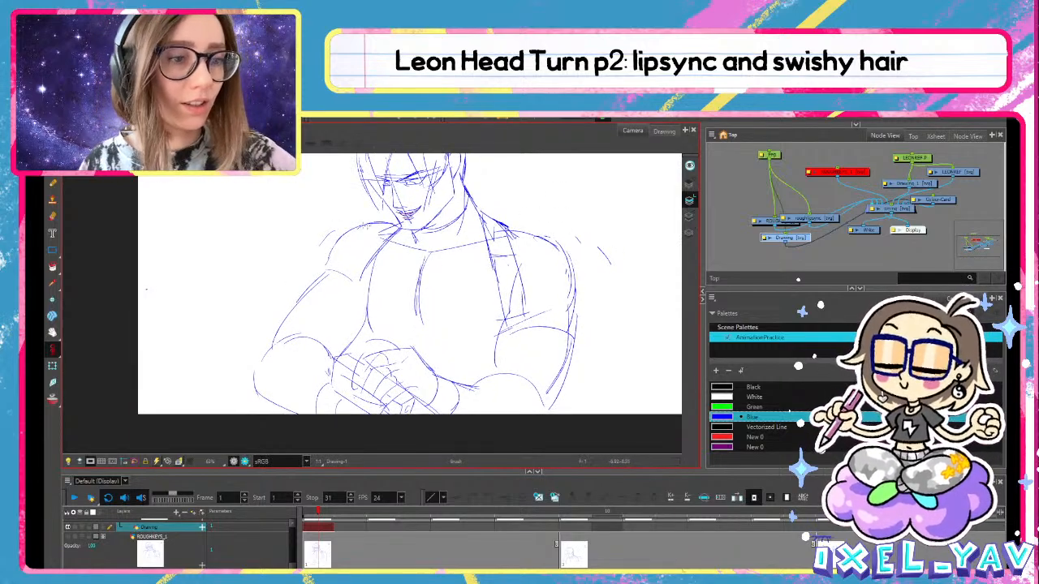
key("alt+s")
mouse_move(307, 325)
left_mouse_down()
mouse_move(320, 306)
mouse_move(327, 320)
mouse_move(282, 329)
left_mouse_up()
left_click(302, 308)
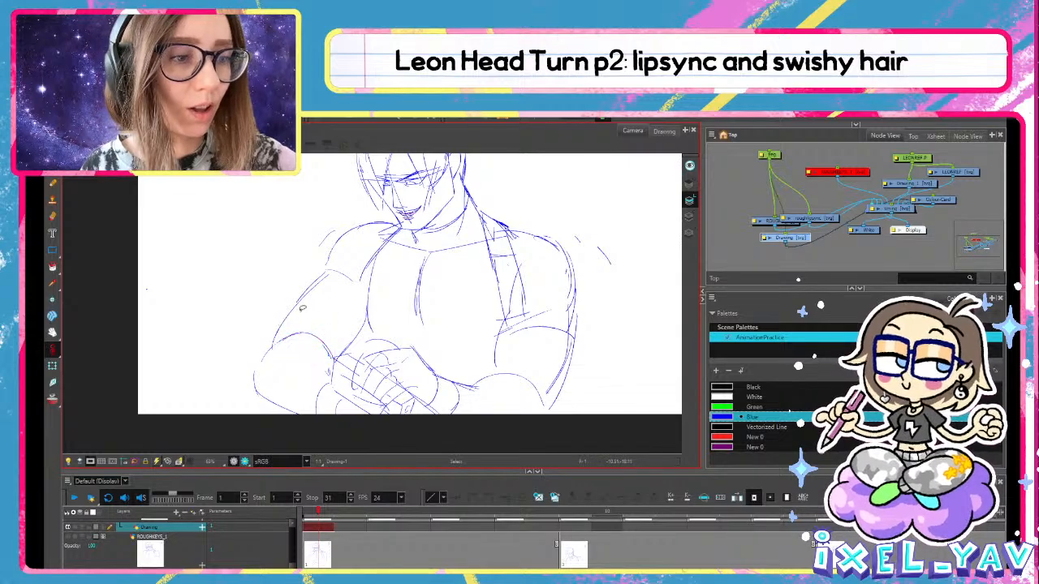
key("alt+b")
left_click_drag(599, 218, 553, 239)
left_click_drag(413, 355, 454, 347)
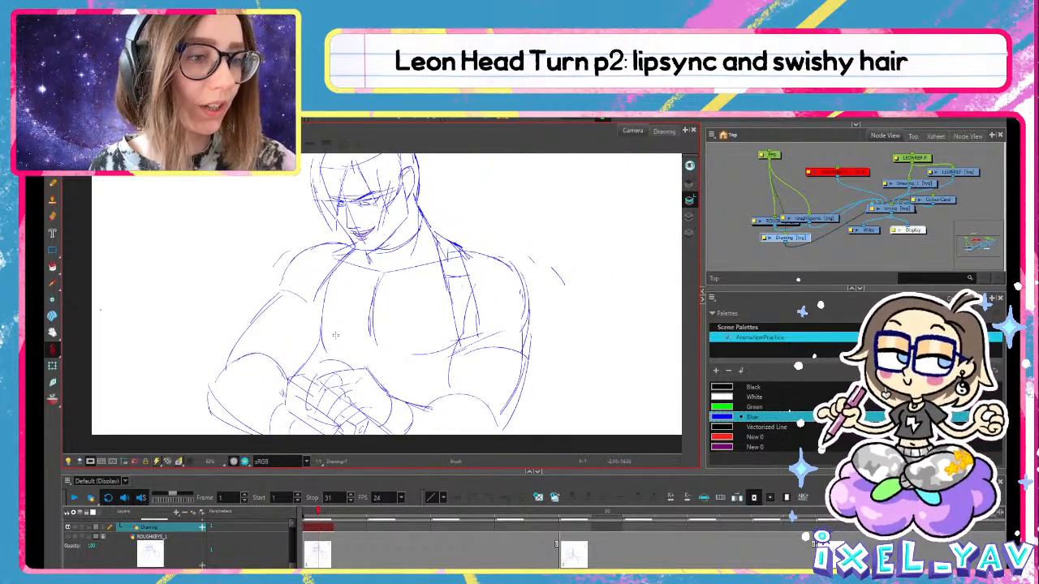
key("alt+s")
mouse_move(429, 327)
left_mouse_down()
mouse_move(437, 373)
mouse_move(451, 349)
left_mouse_up()
key("alt+b")
Select the overlapping finger strokes on the crossed hand and clean them up
mouse_move(609, 318)
left_mouse_down()
mouse_move(612, 371)
mouse_move(617, 324)
mouse_move(588, 278)
left_mouse_up()
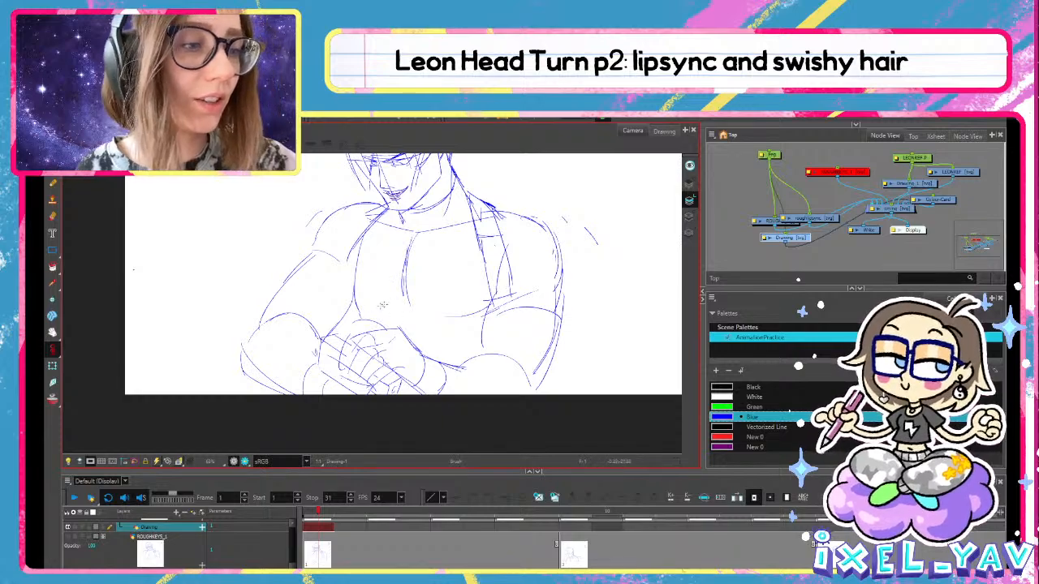
key("alt+s")
mouse_move(386, 334)
left_mouse_down()
mouse_move(365, 349)
mouse_move(389, 333)
left_mouse_up()
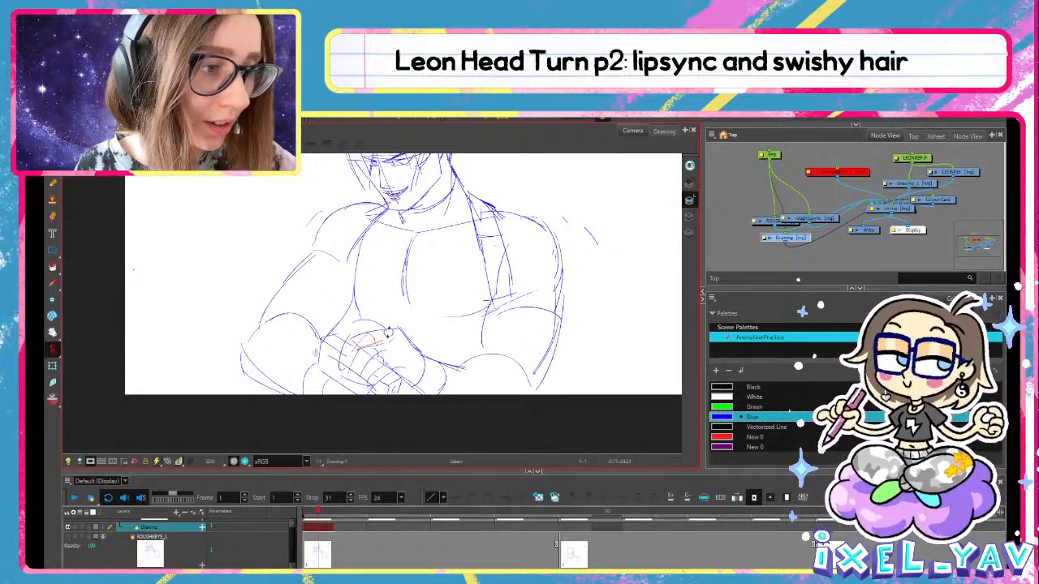
key("alt+b")
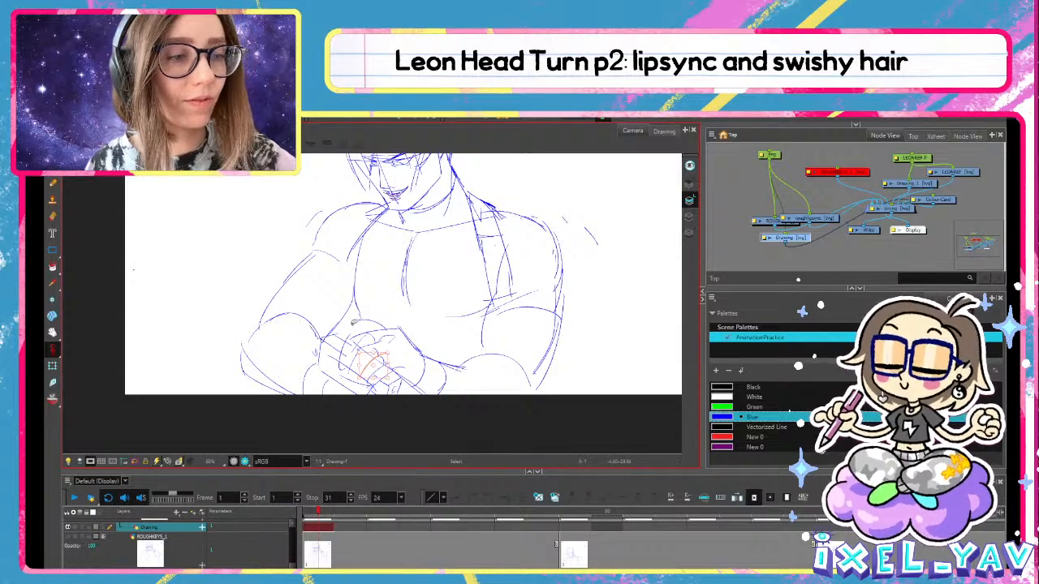
key("space")
left_click_drag(496, 200, 467, 239)
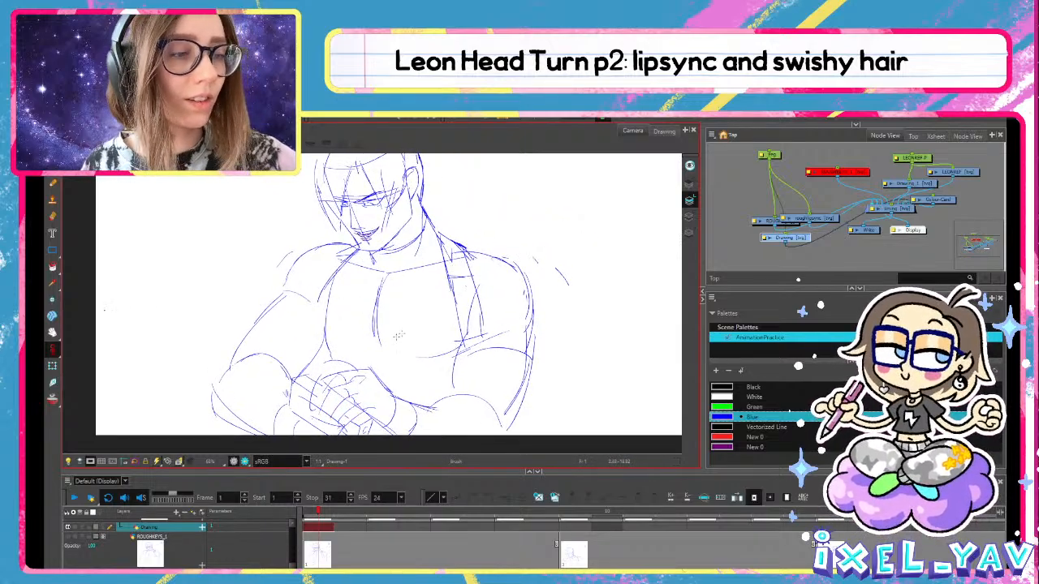
Sketch two pairs of curved strap lines and a horizontal shoulder line in the blank area below the circled K
key("space")
left_click_drag(595, 348, 699, 354)
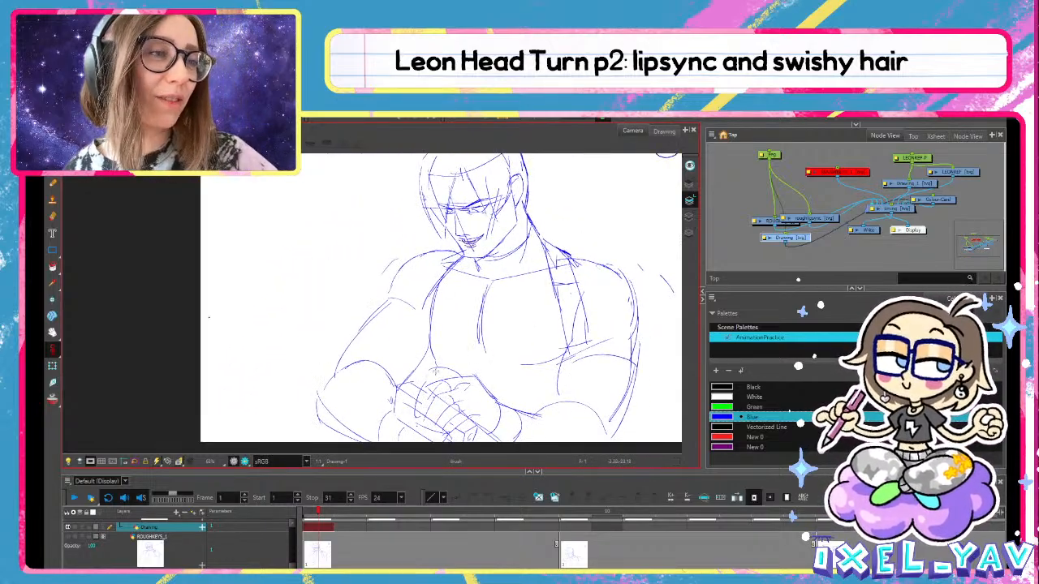
key("space")
left_click_drag(542, 342, 540, 276)
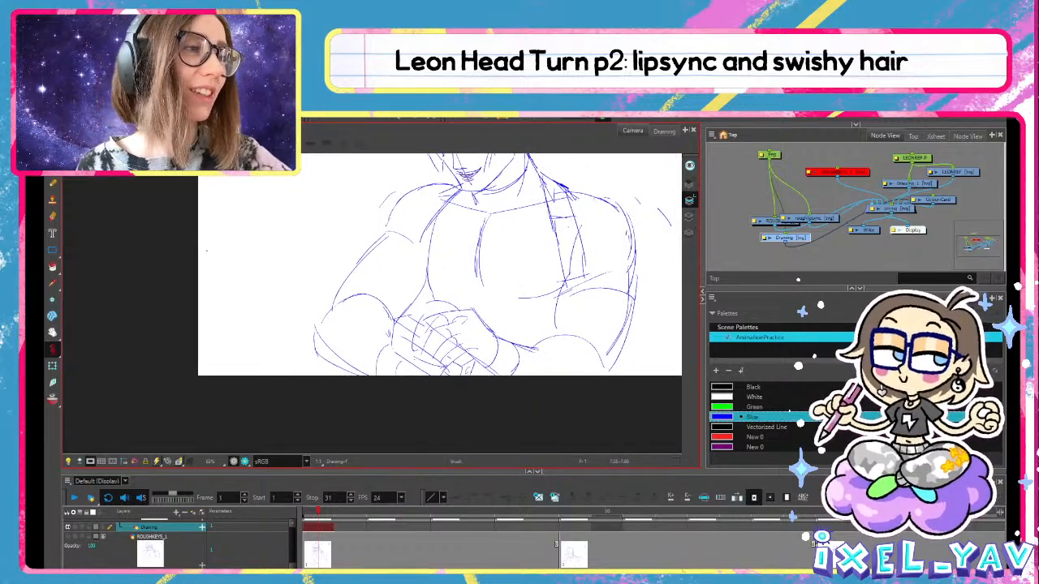
key("space")
left_click_drag(613, 265, 499, 344)
left_click_drag(565, 240, 536, 310)
mouse_move(578, 245)
left_mouse_down()
mouse_move(552, 323)
mouse_move(582, 243)
mouse_move(645, 316)
left_mouse_up()
left_click_drag(633, 242, 653, 314)
left_click_drag(549, 243, 659, 241)
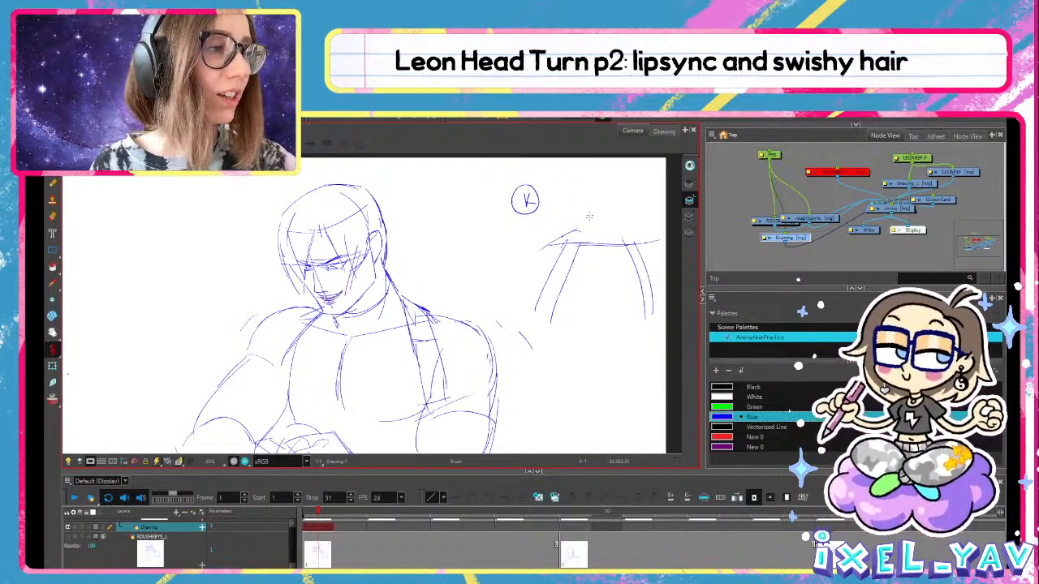
Draw the neck lines and a U-shaped head outline above the shoulder line of the small figure
mouse_move(562, 242)
left_mouse_down()
mouse_move(591, 231)
mouse_move(591, 208)
mouse_move(623, 247)
left_mouse_up()
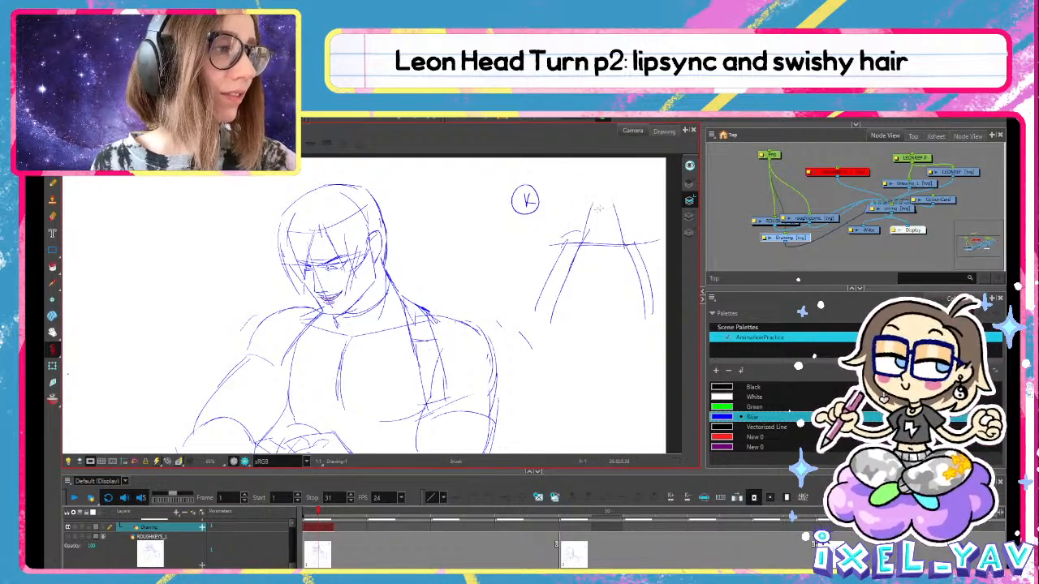
left_click_drag(596, 212, 620, 214)
key("ctrl+z")
key("ctrl+z")
mouse_move(580, 171)
left_mouse_down()
mouse_move(615, 228)
mouse_move(636, 193)
left_mouse_up()
mouse_move(632, 159)
left_mouse_down()
mouse_move(624, 248)
mouse_move(506, 265)
left_mouse_up()
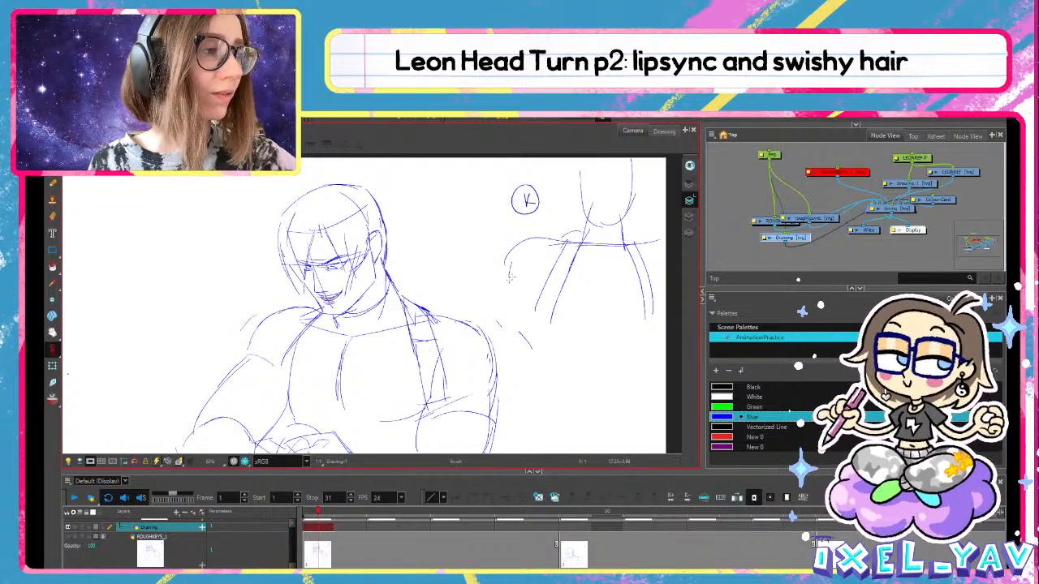
left_click_drag(592, 290, 482, 319)
key("ctrl+z")
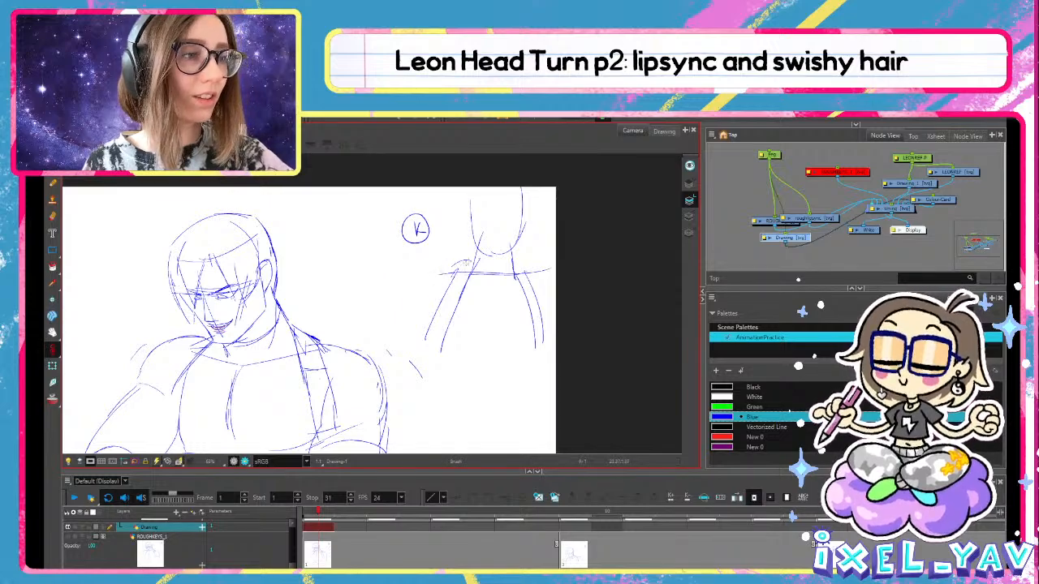
Sketch the sloping shoulder, both collarbone lines and the curved neckline on the small figure
mouse_move(469, 263)
left_mouse_down()
mouse_move(400, 309)
mouse_move(498, 287)
left_mouse_up()
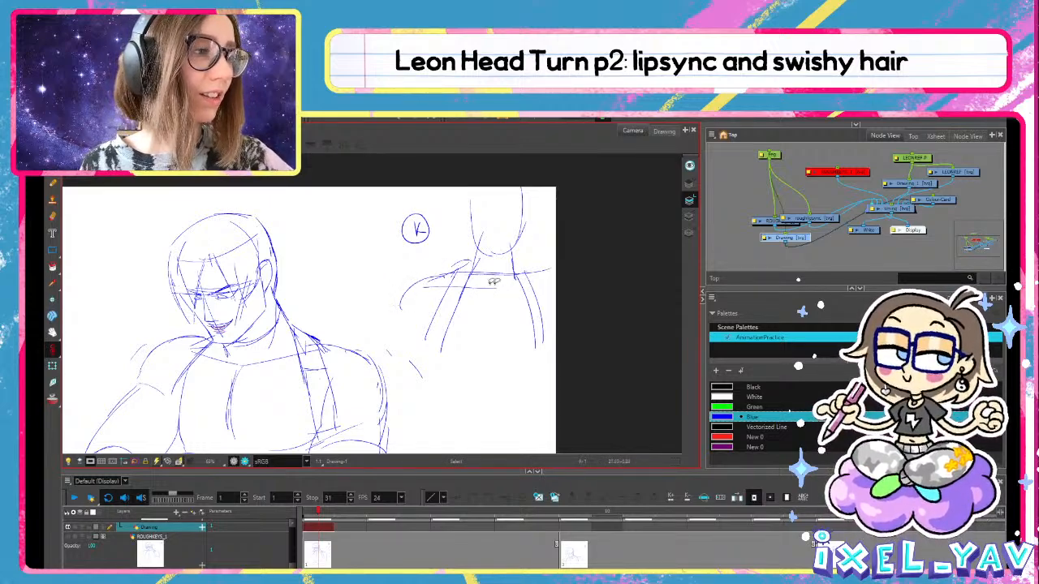
key("ctrl+z")
left_click_drag(422, 282, 555, 278)
left_click_drag(480, 260, 511, 262)
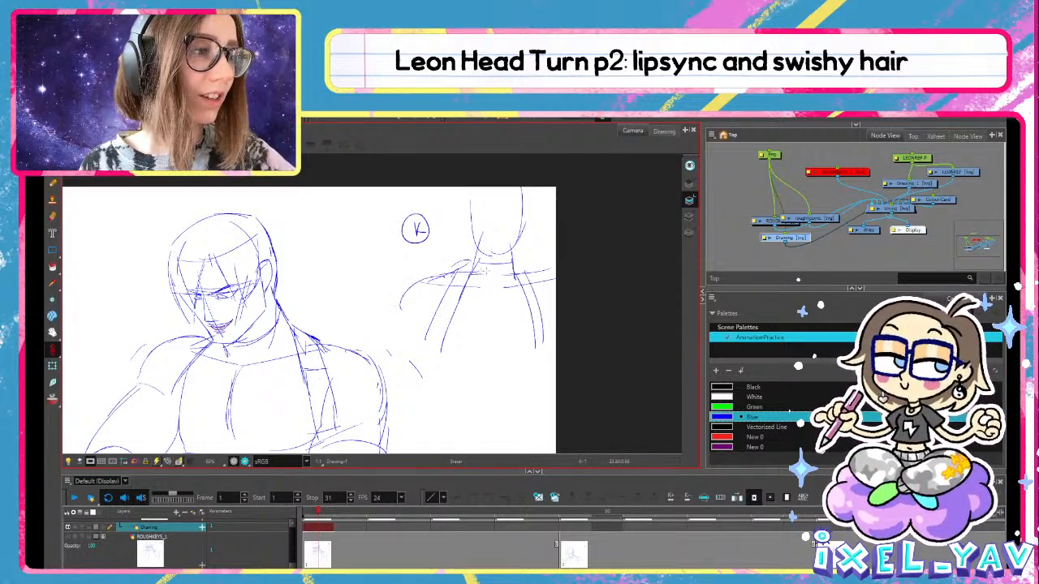
Move both collarbone strokes of the small figure inward and draw a V-shaped notch between them at the neck
key("alt+s")
left_click(470, 288)
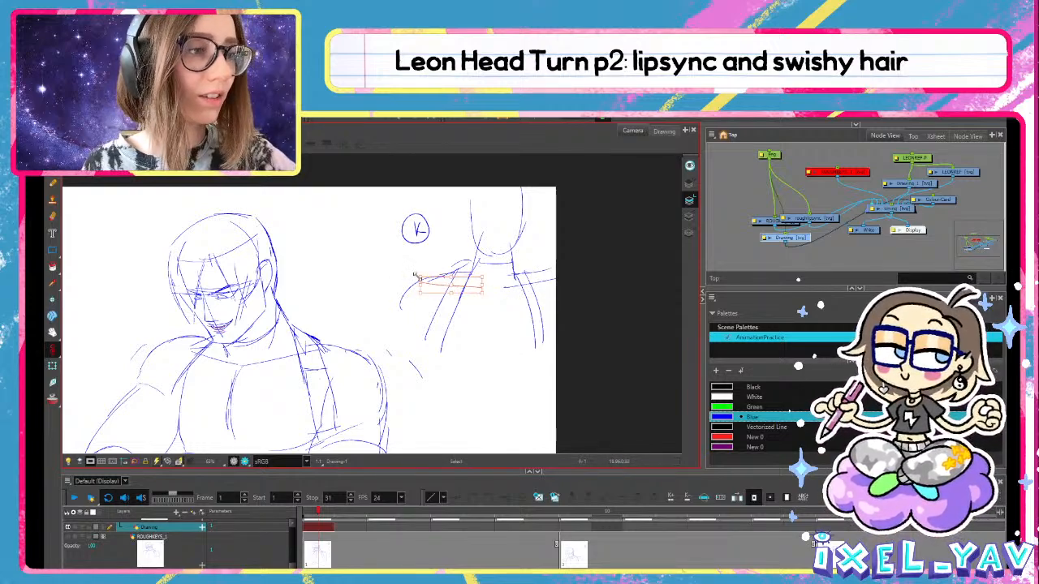
left_click_drag(418, 276, 428, 272)
left_click(516, 286)
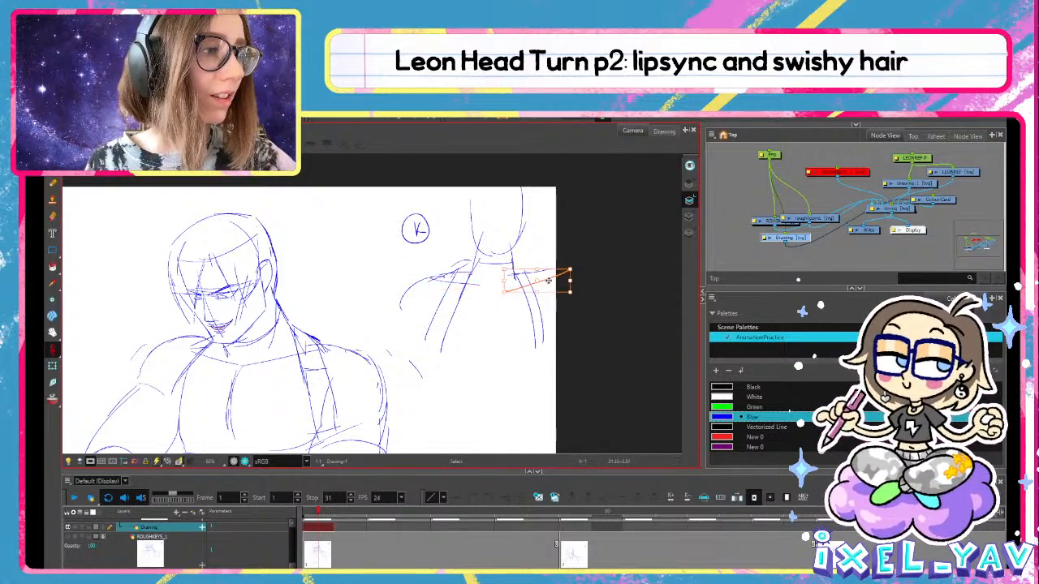
left_click_drag(551, 278, 537, 278)
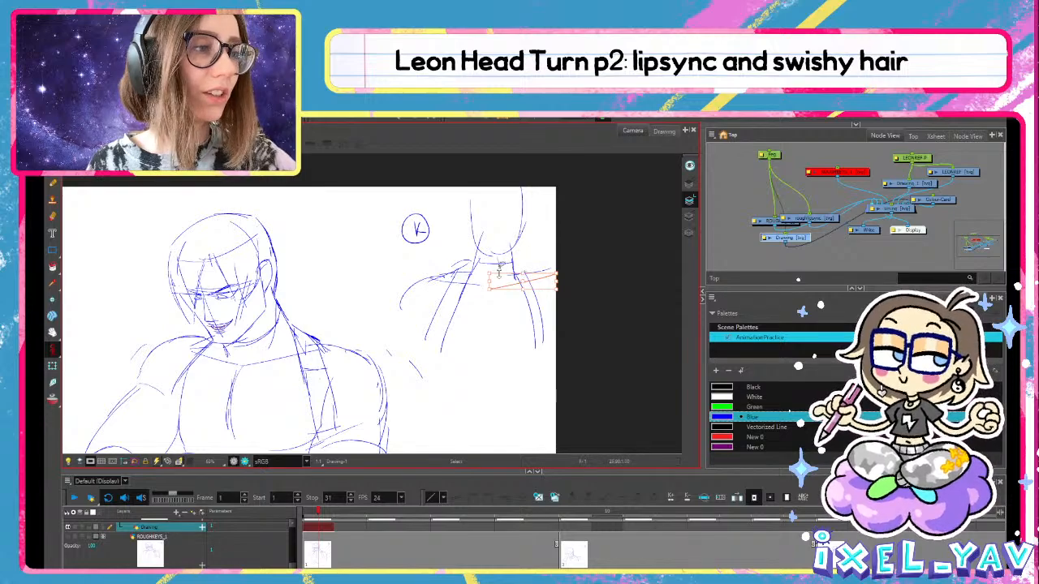
key("alt+b")
left_click_drag(492, 280, 503, 275)
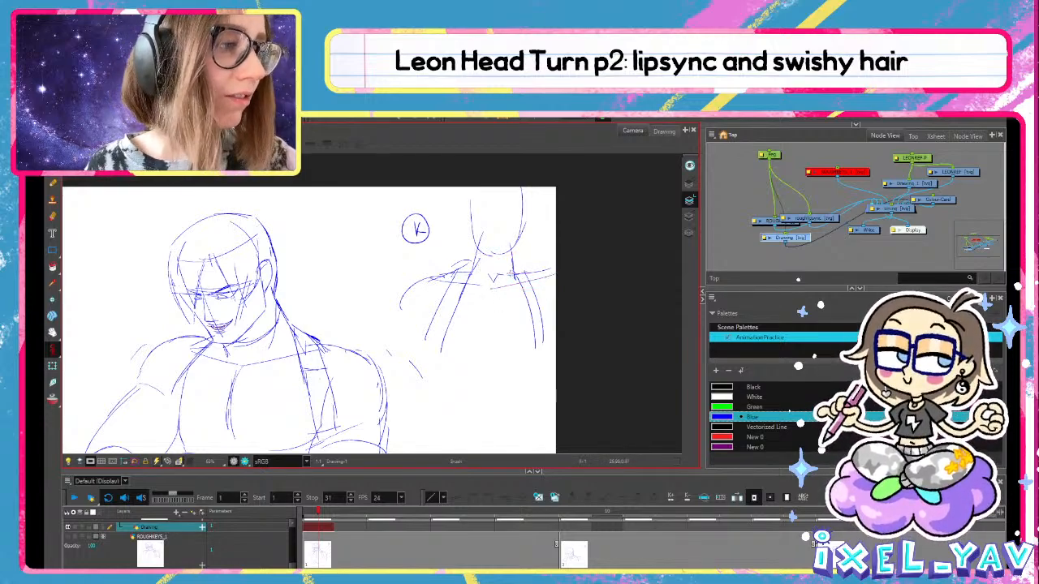
Close the top of the small figure's head, add a side hair line, and adjust the far neck and face strokes
left_click_drag(485, 191, 478, 239)
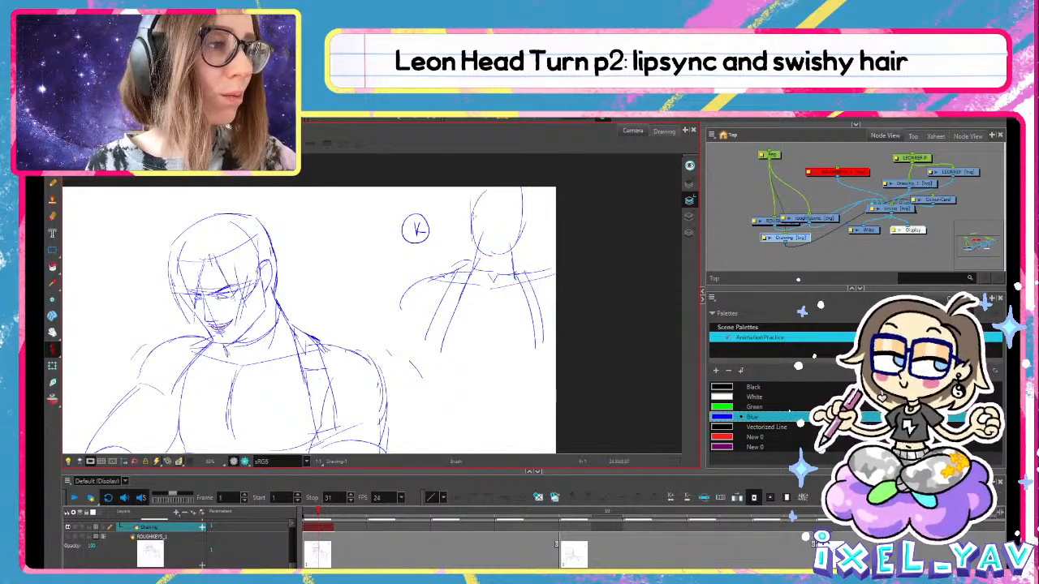
left_click_drag(469, 197, 476, 272)
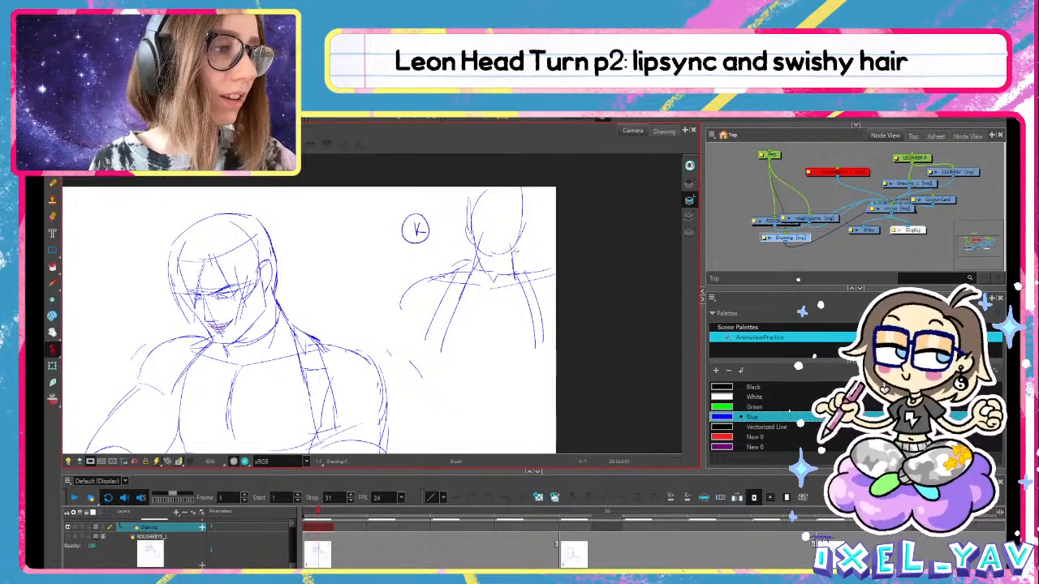
key("alt+s")
left_click(512, 255)
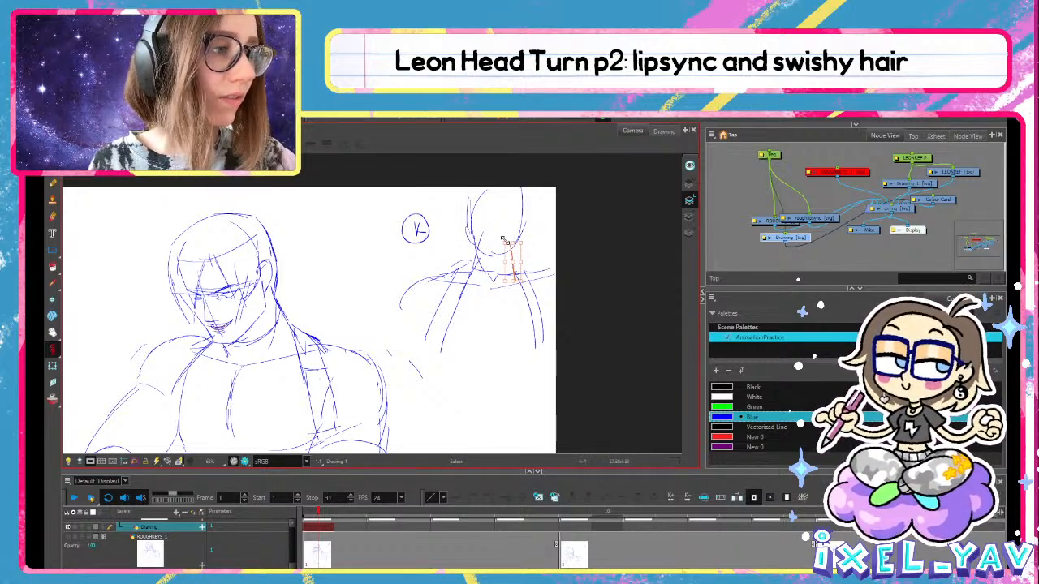
left_click_drag(504, 241, 526, 211)
left_click(550, 205)
left_click(522, 213)
key("alt+b")
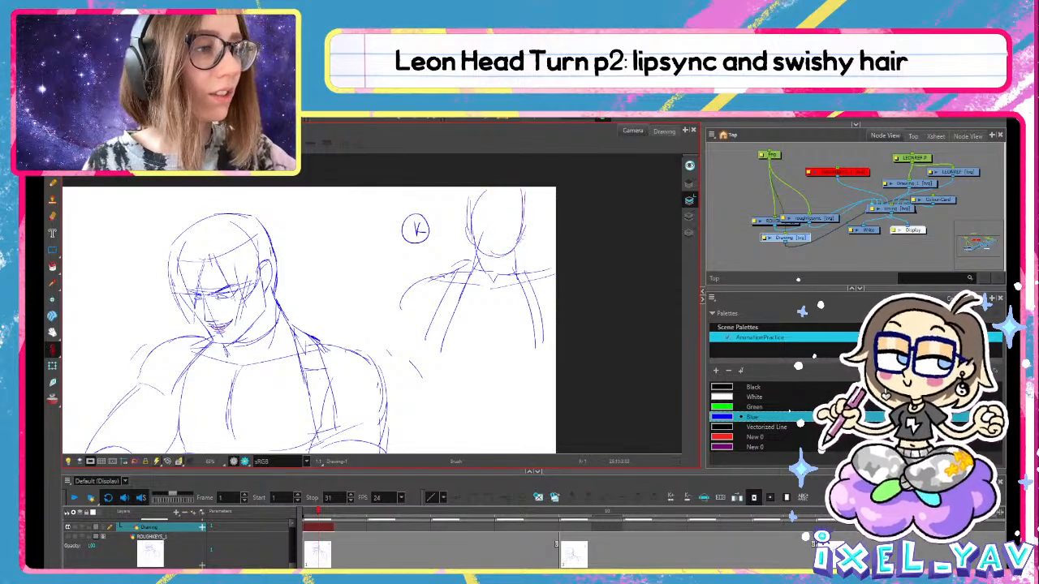
Save the scene and add the small figure's missing shoulder curve and a longer neck line
key("ctrl+s")
left_click_drag(535, 268, 555, 280)
key("alt+s")
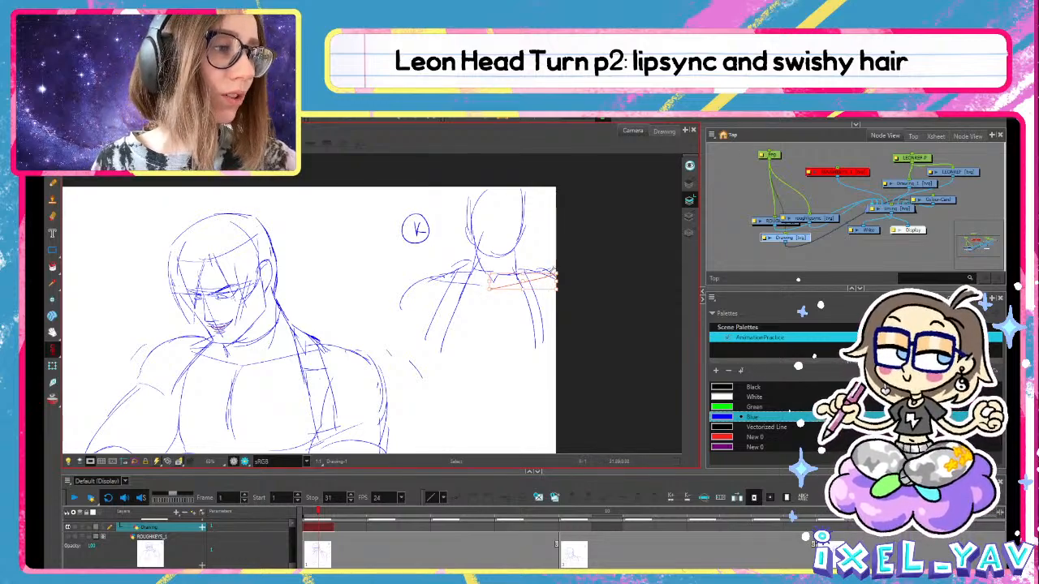
key("alt+b")
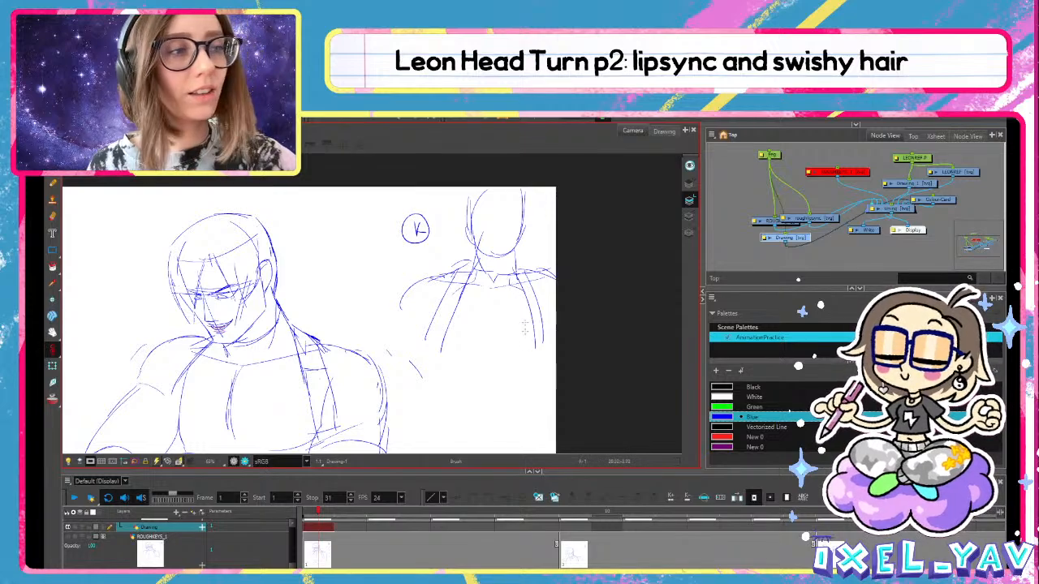
left_click_drag(517, 244, 517, 275)
Sketch parted bangs and side hair strands around the small figure's face
left_click_drag(501, 197, 477, 247)
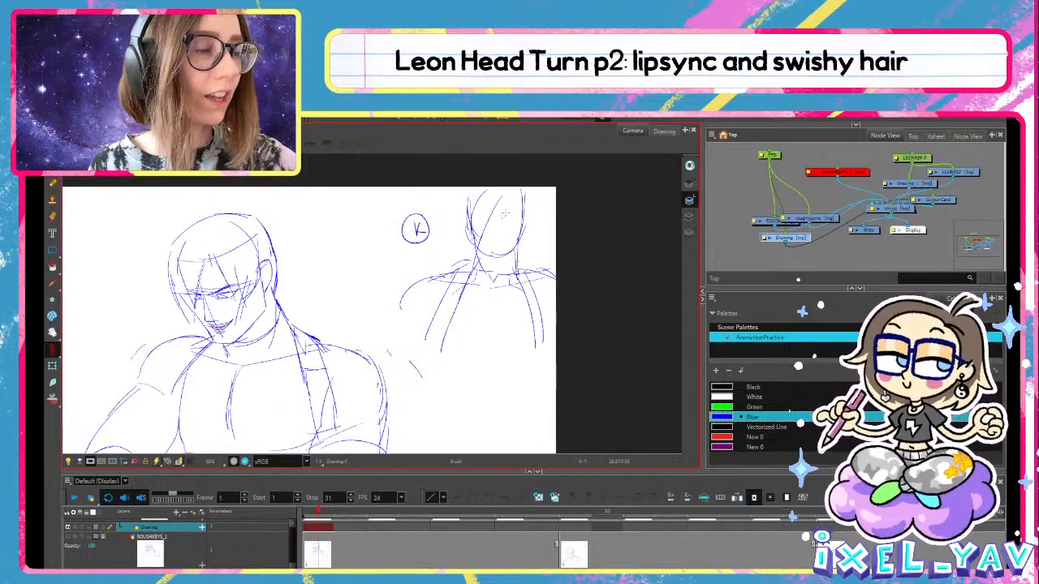
mouse_move(504, 193)
left_mouse_down()
mouse_move(510, 219)
mouse_move(529, 229)
left_mouse_up()
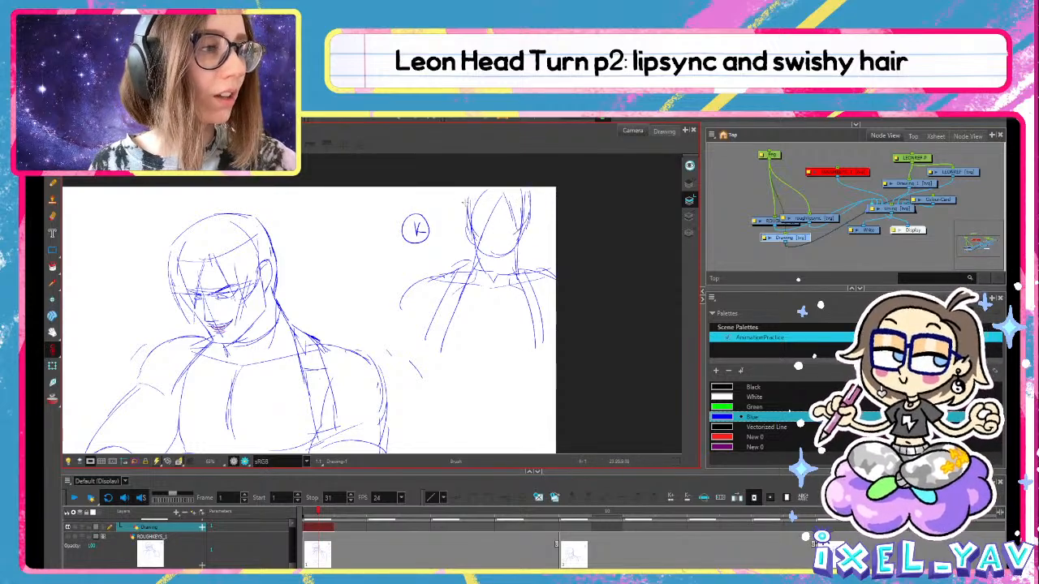
left_click_drag(465, 202, 466, 231)
mouse_move(474, 188)
left_mouse_down()
mouse_move(464, 220)
mouse_move(488, 251)
left_mouse_up()
key("alt+e")
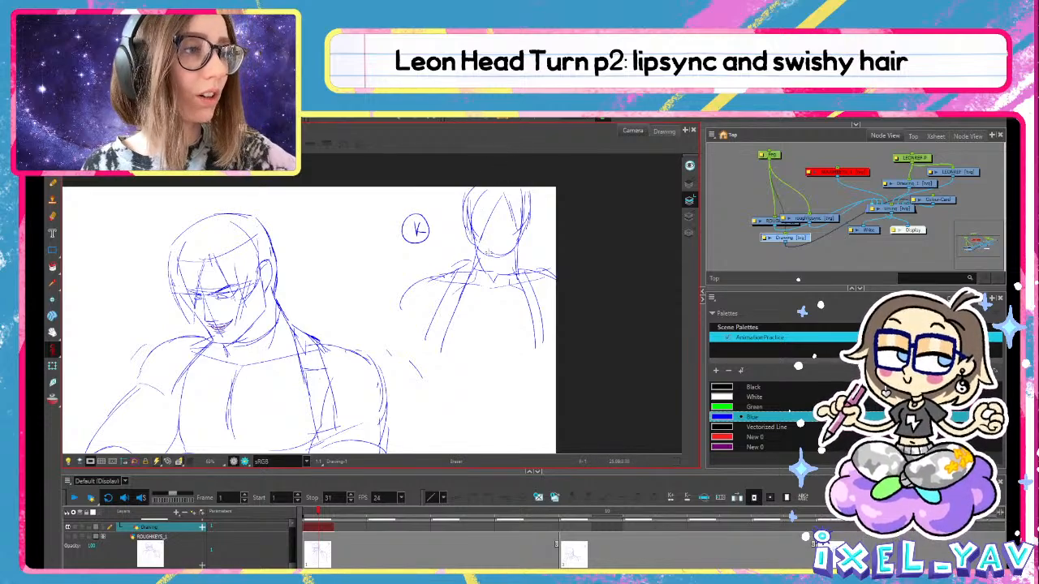
Duplicate the small bust sketch and place the copy directly below the original
key("alt+s")
left_click_drag(523, 164, 633, 262)
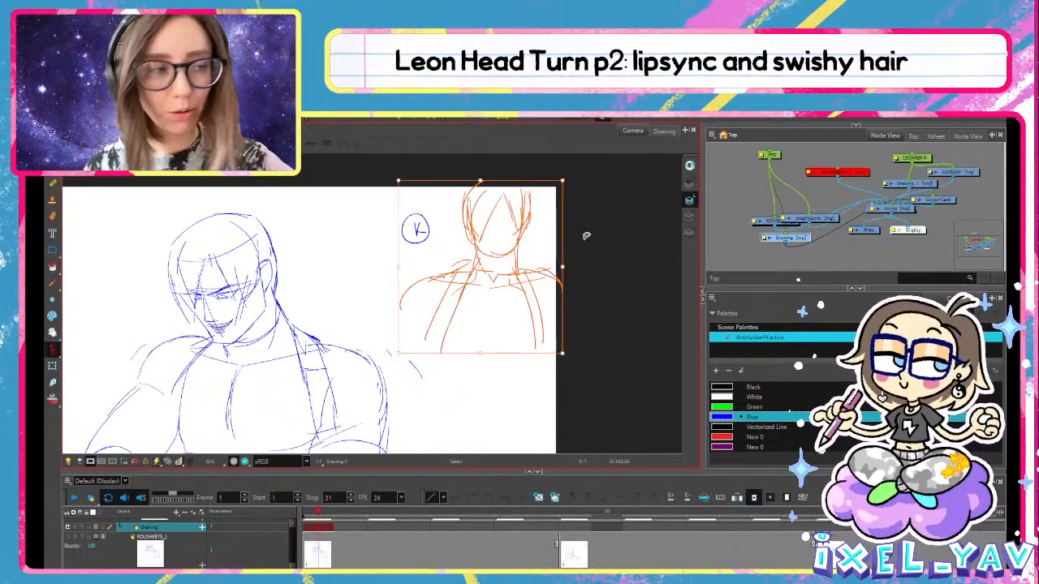
left_click_drag(544, 286, 517, 399)
left_click(517, 406)
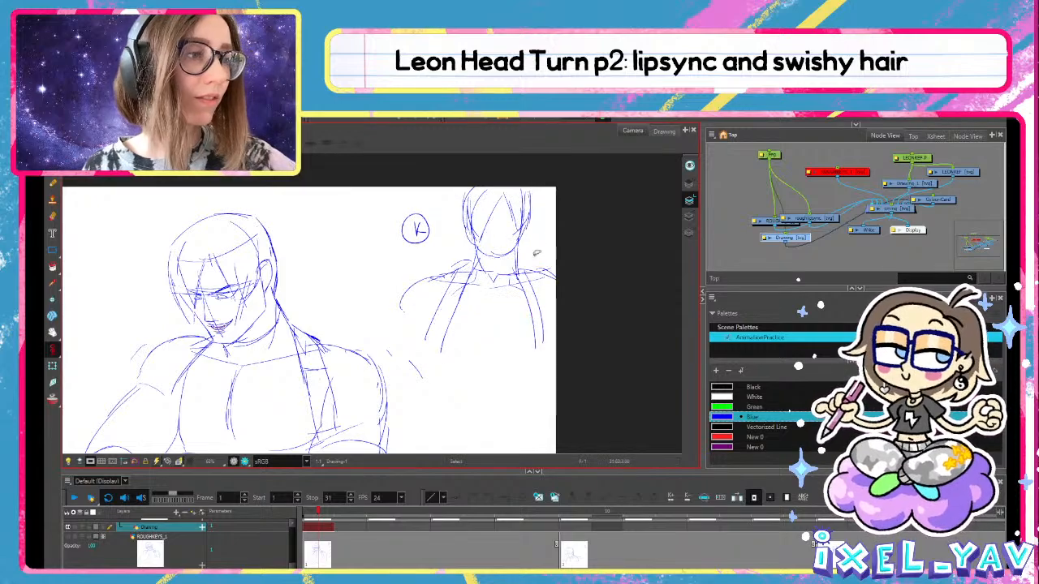
mouse_move(555, 191)
left_mouse_down()
mouse_move(522, 338)
mouse_move(558, 193)
mouse_move(529, 229)
mouse_move(512, 383)
mouse_move(553, 198)
left_mouse_up()
key("ctrl+z")
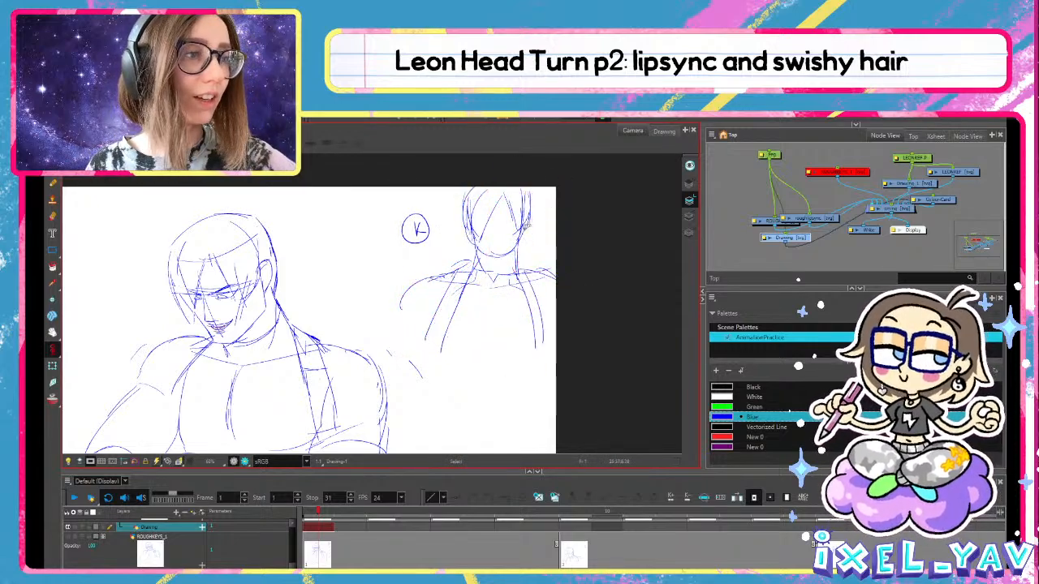
key("ctrl+v")
left_click_drag(532, 232, 510, 402)
mouse_move(584, 322)
left_mouse_down()
mouse_move(593, 260)
mouse_move(621, 195)
left_mouse_up()
left_click(564, 356)
left_click_drag(563, 392, 573, 387)
Erase the neckline notch and outer hair strokes from the copied bust and rework its jaw into a more angular chin
key("alt+e")
left_click_drag(519, 315, 526, 306)
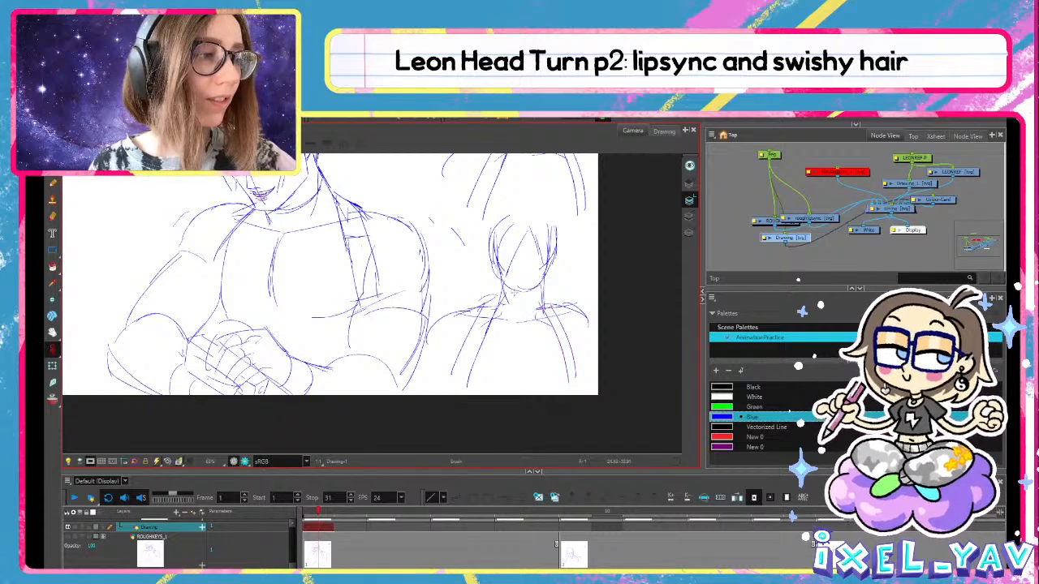
key("alt+s")
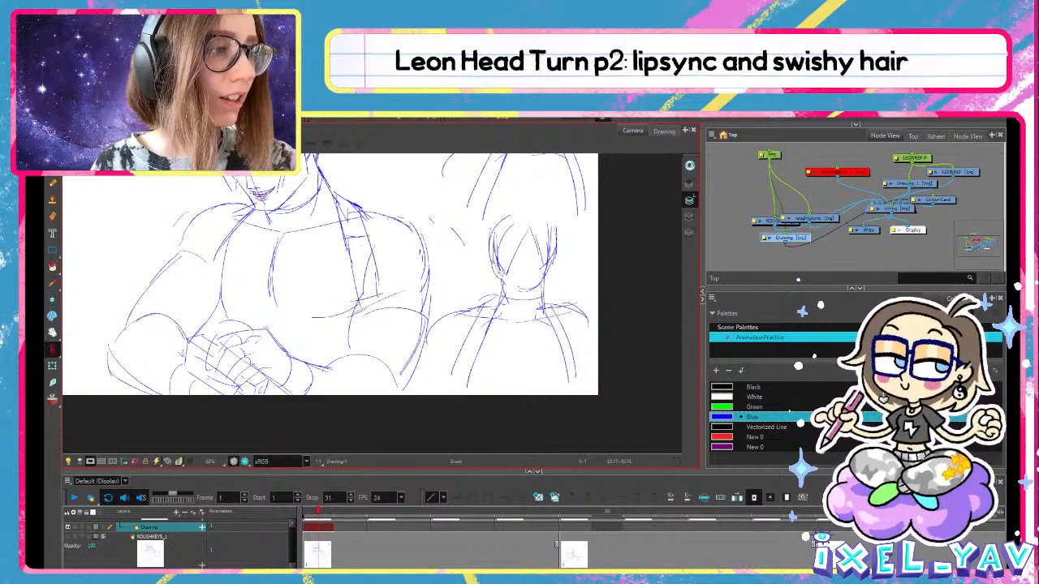
mouse_move(497, 268)
left_mouse_down()
mouse_move(521, 294)
mouse_move(537, 284)
mouse_move(560, 237)
mouse_move(549, 260)
mouse_move(555, 224)
mouse_move(550, 271)
left_mouse_up()
key("Delete")
key("alt+e")
left_click_drag(492, 237, 494, 280)
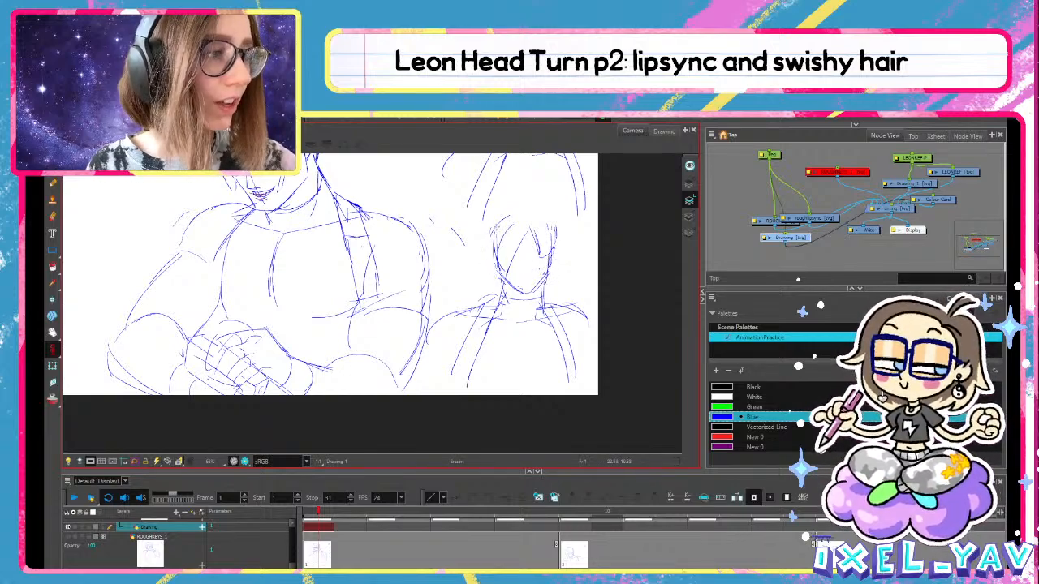
Redraw the side hair of the copied bust and add a rounded crown over the head
key("alt+b")
left_click_drag(492, 233, 502, 271)
key("ctrl+z")
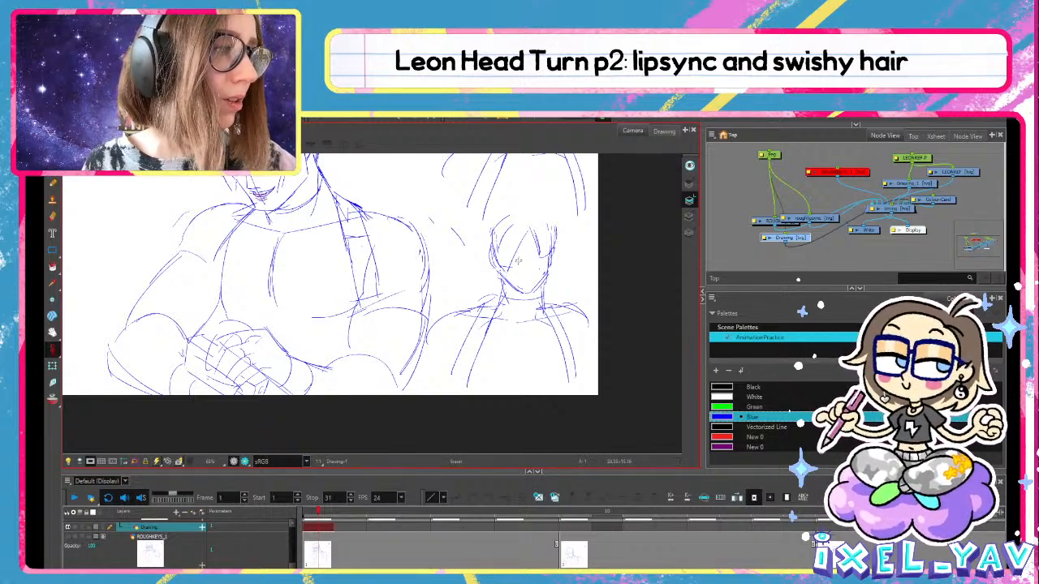
mouse_move(529, 225)
left_mouse_down()
mouse_move(509, 209)
mouse_move(507, 244)
mouse_move(510, 218)
mouse_move(559, 229)
left_mouse_up()
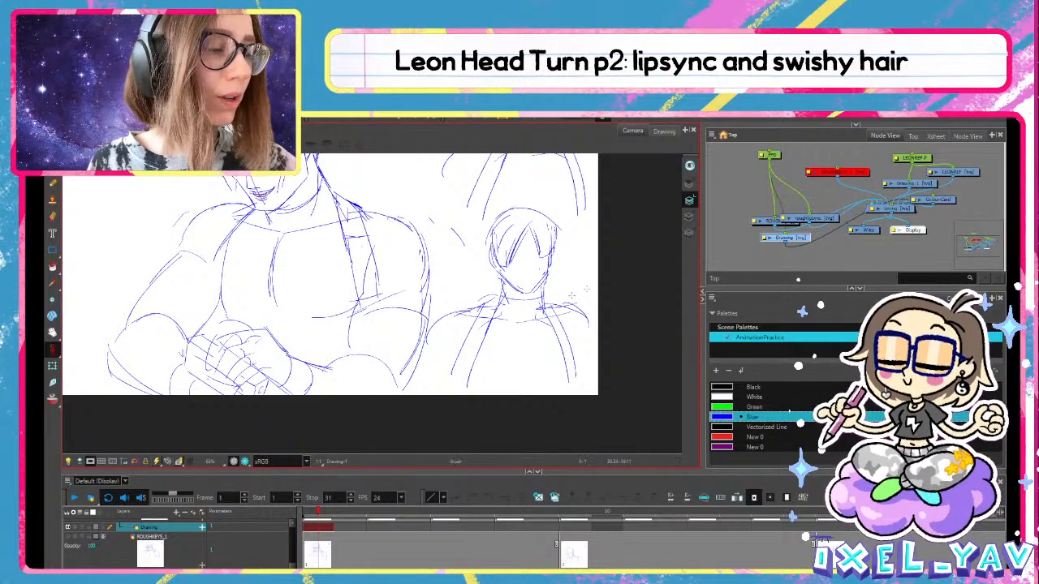
Adjust the shoulder and collarbone strokes on the copied bust
key("space")
left_click_drag(614, 300, 621, 253)
key("alt+s")
left_click(578, 302)
mouse_move(576, 310)
left_mouse_down()
mouse_move(592, 330)
mouse_move(580, 332)
left_mouse_up()
left_click(571, 328)
left_click(586, 304)
left_click(564, 304)
Draw a vertical center line down the chest of the copied bust and a thin band across its base
key("space")
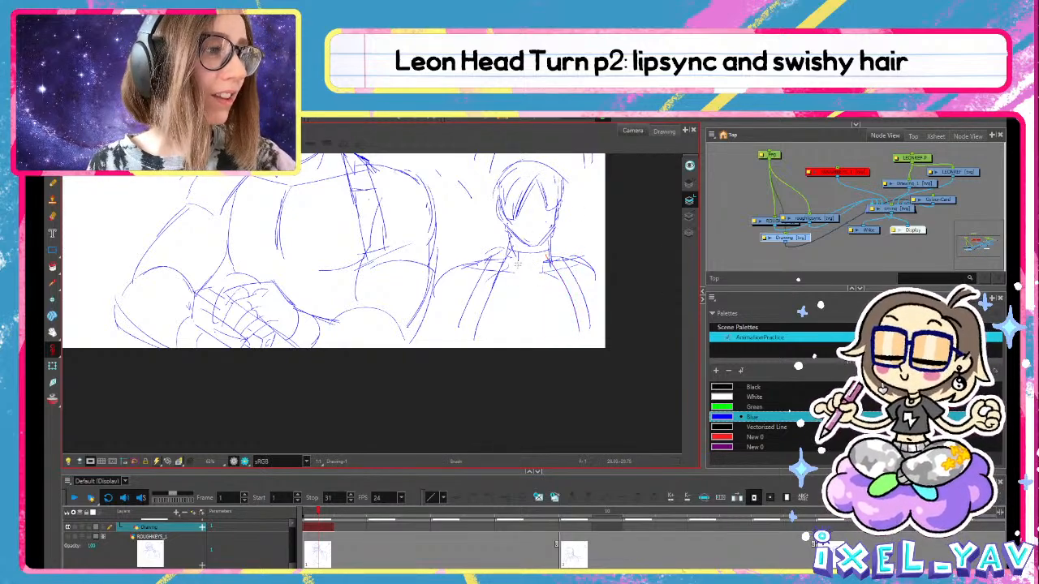
left_click_drag(570, 228, 569, 224)
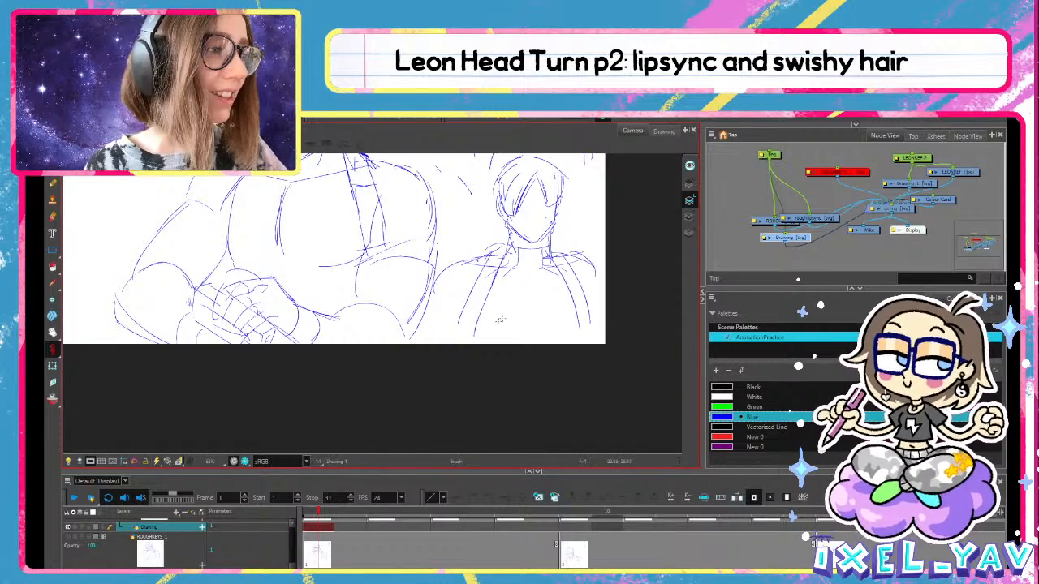
mouse_move(474, 328)
left_mouse_down()
mouse_move(593, 327)
mouse_move(572, 332)
left_mouse_up()
key("ctrl+z")
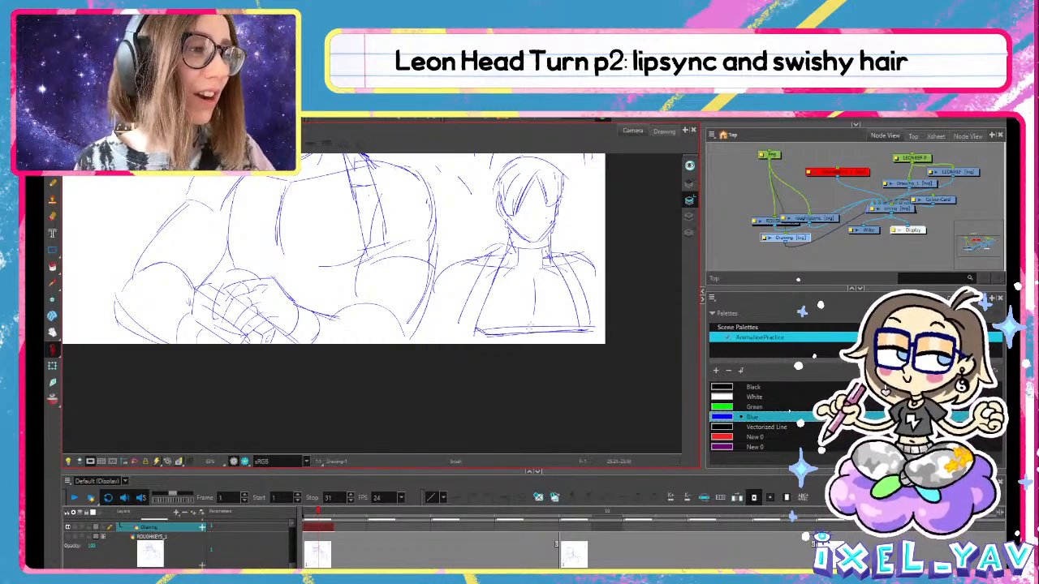
Redraw the inner line of the left strap on the copied bust, running from the collarbone down to the base band
key("space")
left_click_drag(553, 246, 553, 294)
left_click_drag(552, 164, 535, 226)
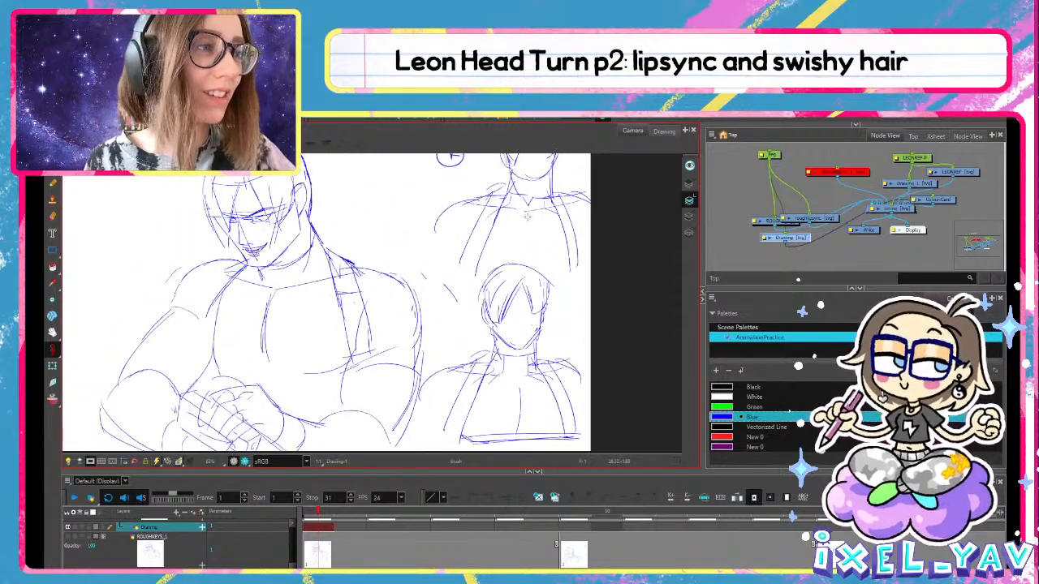
left_click_drag(534, 333, 533, 249)
key("ctrl+z")
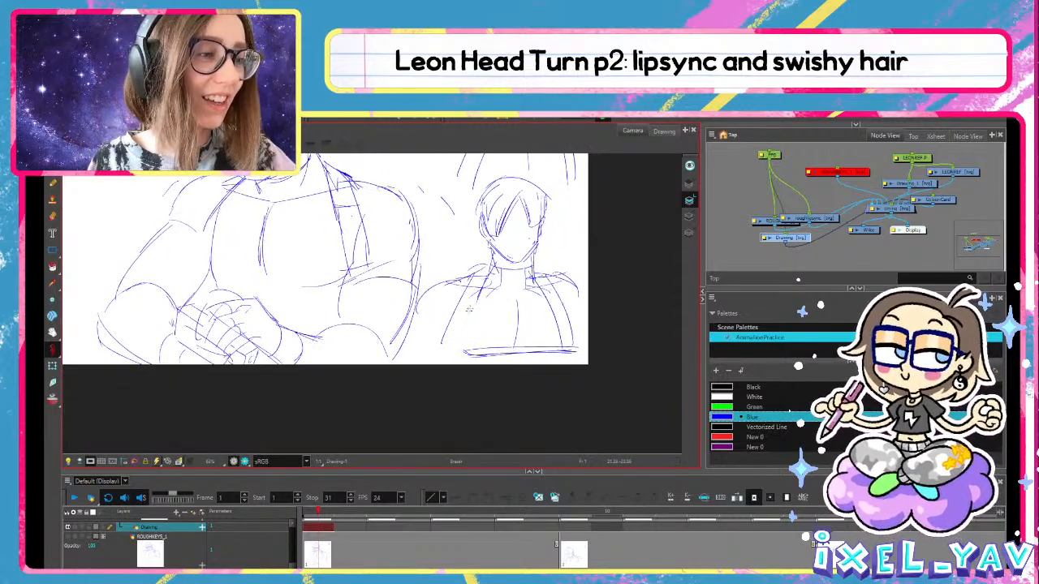
left_click_drag(484, 279, 466, 353)
key("ctrl+z")
left_click_drag(485, 274, 468, 357)
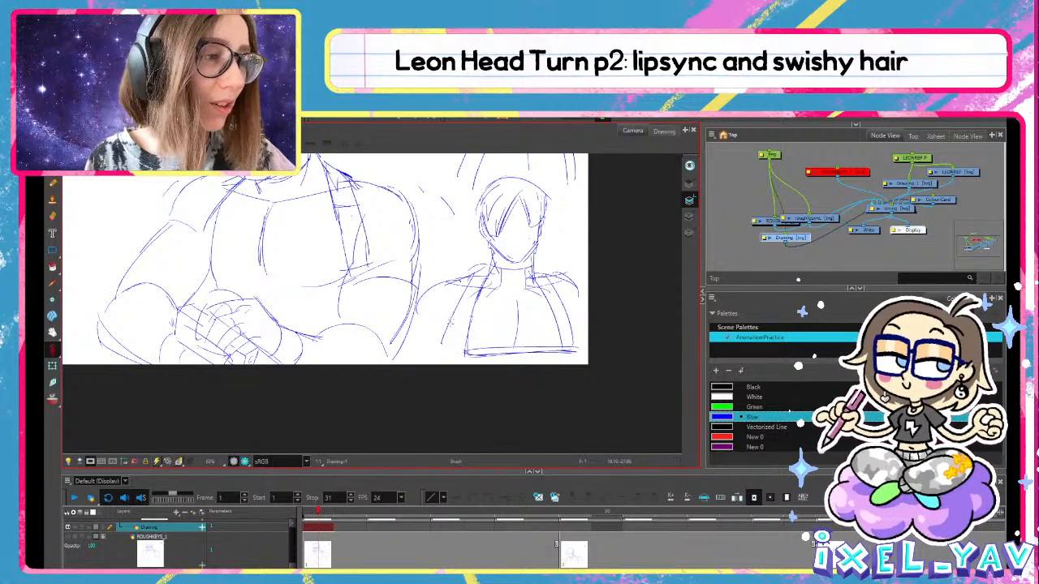
Redraw the arm lines beside the left strap, running down past the small bust's base band
key("ctrl+z")
left_click_drag(474, 275, 450, 345)
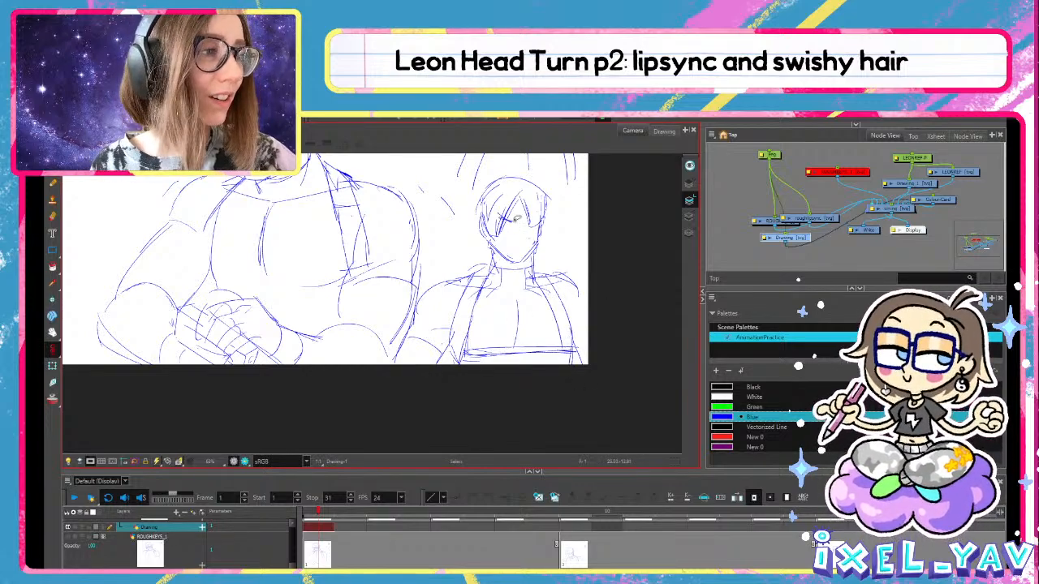
Sketch the brows, nose and smiling mouth on the small bust's blank face
left_click_drag(522, 223, 540, 219)
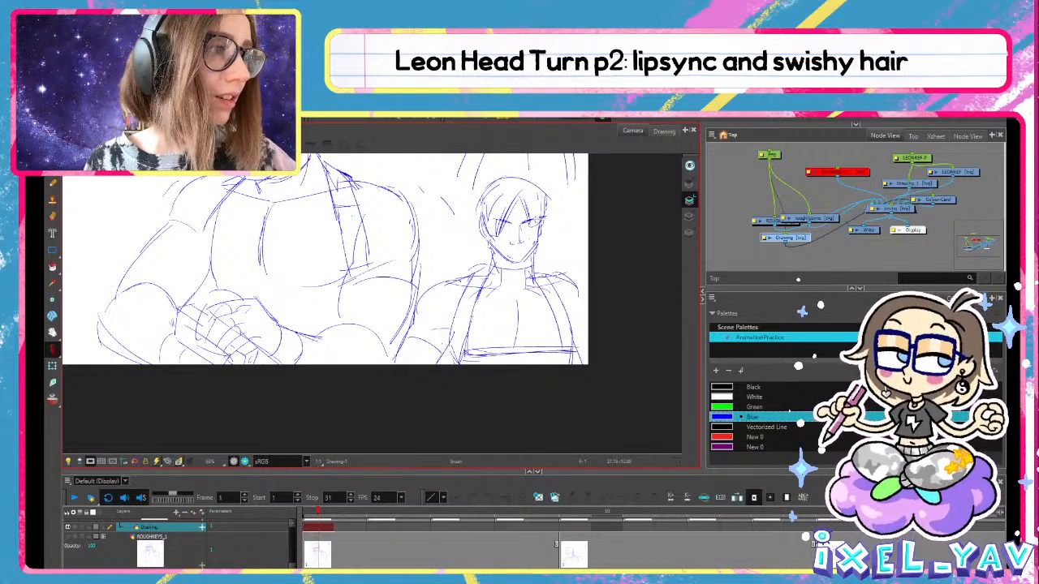
key("alt+b")
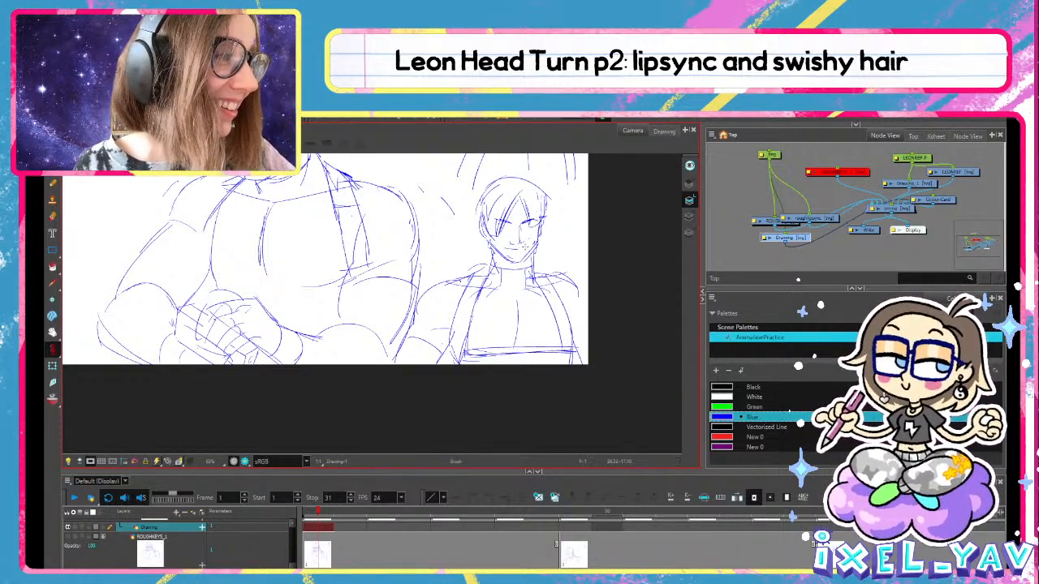
key("alt+z")
scroll(527, 245, "up", 10)
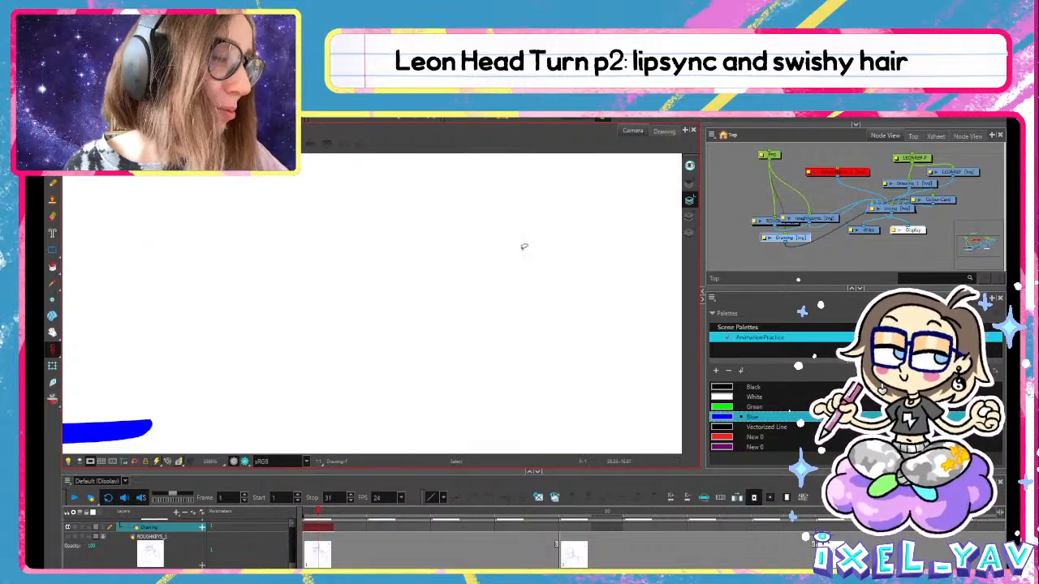
scroll(524, 246, "down", 7)
mouse_move(487, 264)
left_mouse_down()
mouse_move(524, 254)
mouse_move(495, 274)
mouse_move(508, 271)
left_mouse_up()
mouse_move(479, 232)
left_mouse_down()
mouse_move(479, 299)
mouse_move(518, 298)
left_mouse_up()
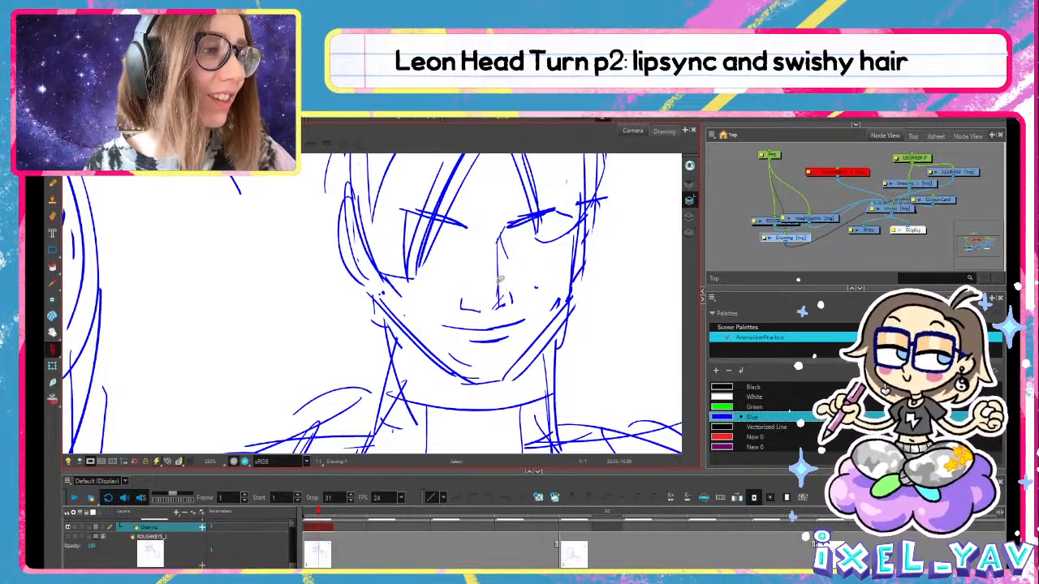
Rework the nose bridge line and nudge the left nostril stroke slightly up and to the right
left_click_drag(498, 242, 500, 301)
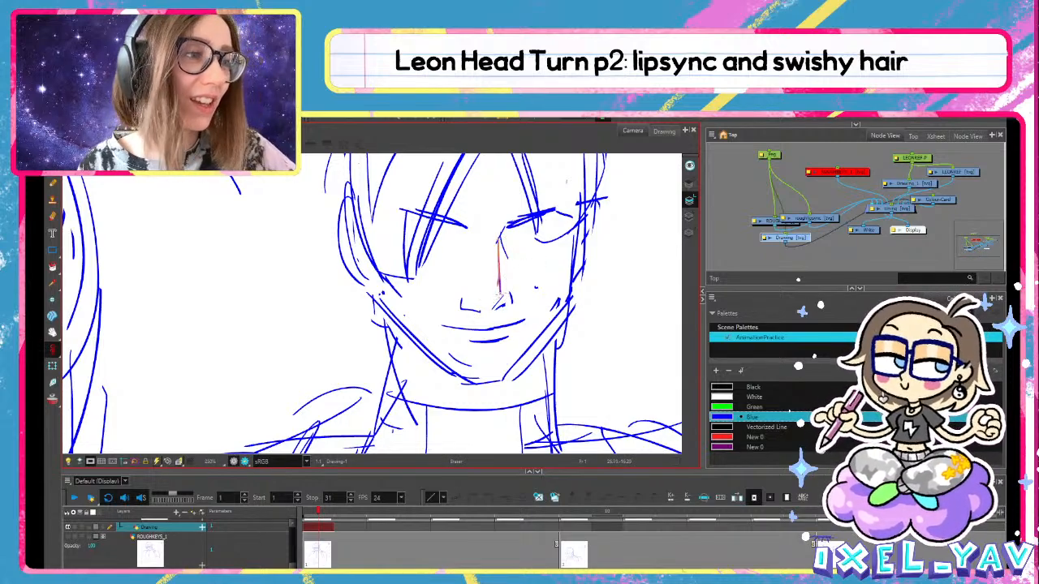
key("ctrl+z")
key("alt+s")
mouse_move(457, 270)
left_mouse_down()
mouse_move(480, 305)
mouse_move(511, 272)
left_mouse_up()
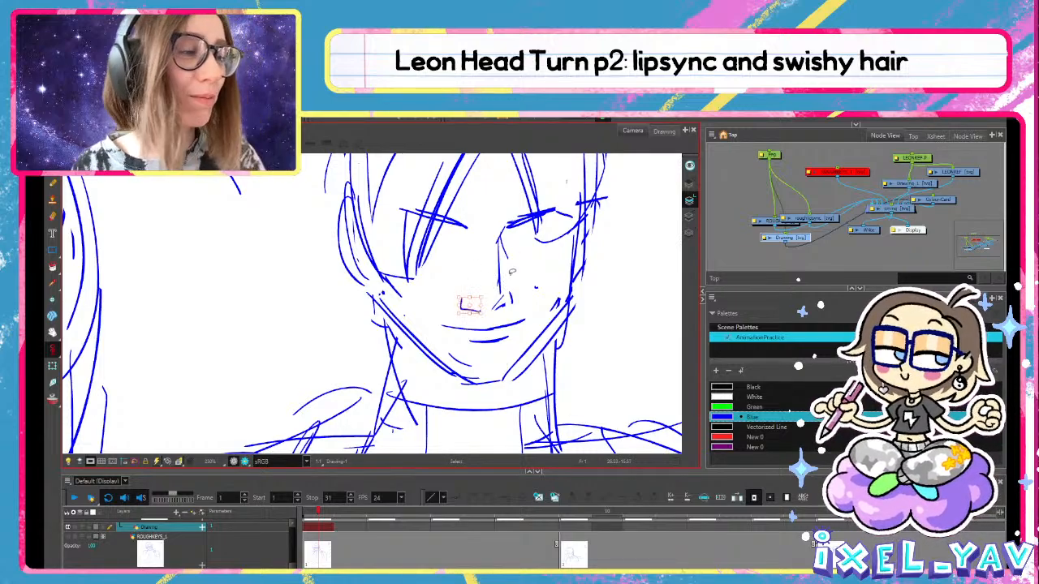
key("Up")
key("Right")
key("Right")
key("alt+b")
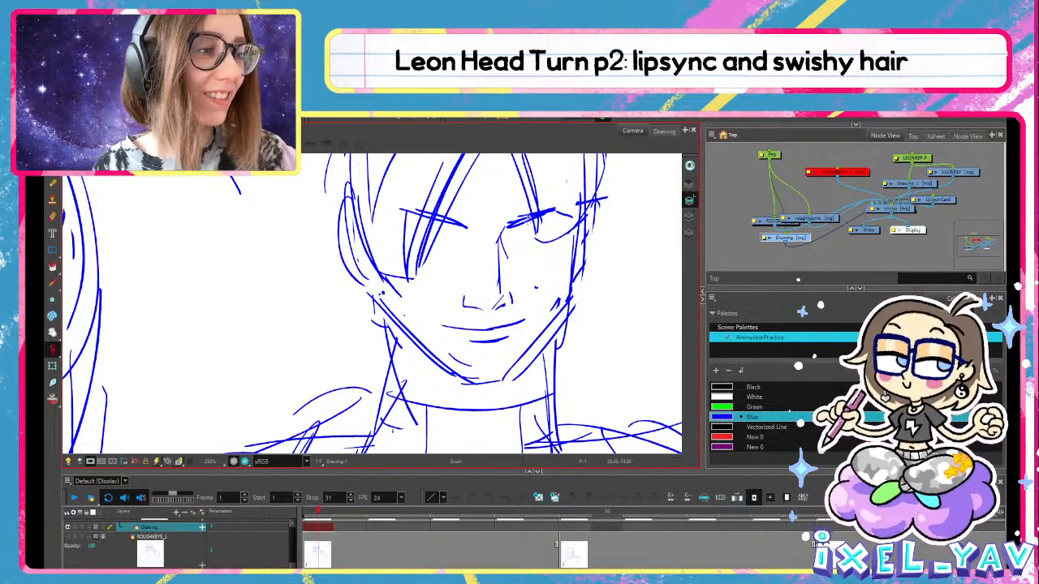
Erase the stray stroke inside the left side of the chin and nudge the right jaw line slightly to the right
key("alt+e")
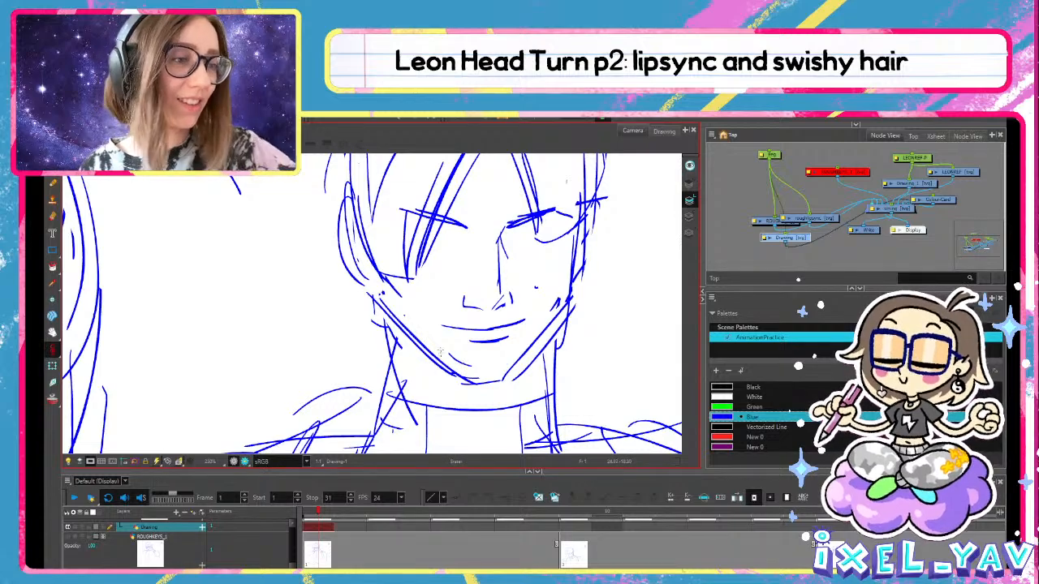
left_click_drag(445, 352, 473, 365)
key("alt+s")
left_click(517, 362)
key("Right")
key("Right")
key("Right")
key("alt+b")
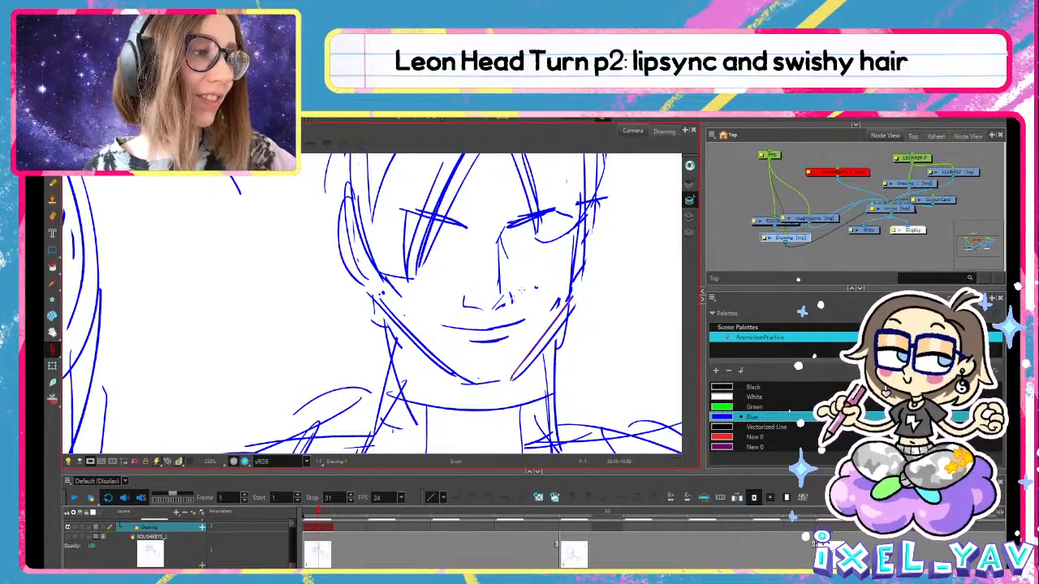
Extend the left brow toward the nose and adjust the right brow and nose bridge strokes to match
key("alt+s")
left_click(487, 382)
key("alt+b")
left_click_drag(451, 220, 504, 222)
key("alt+s")
left_click(521, 219)
key("alt+b")
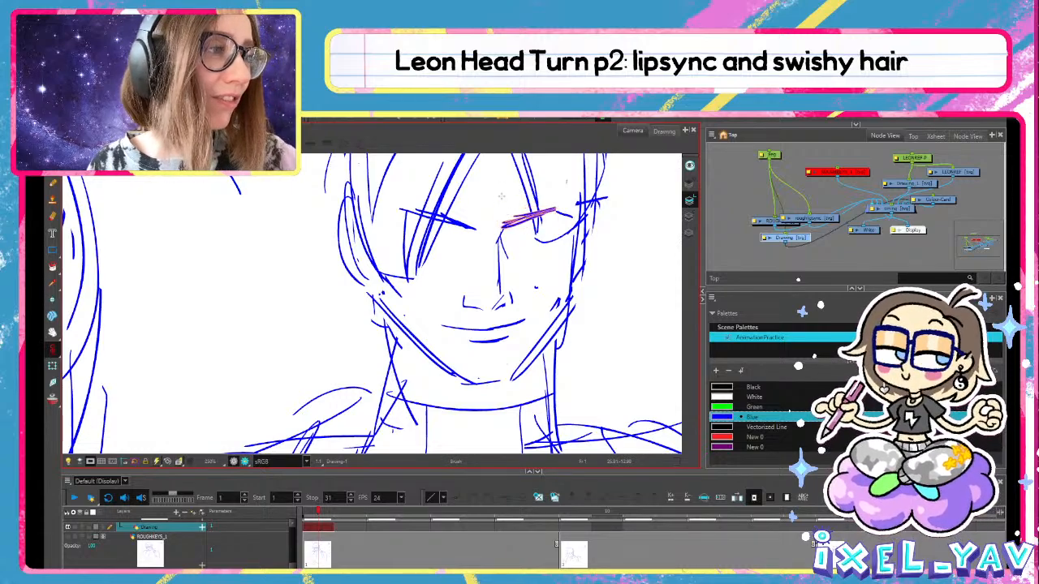
key("alt+s")
left_click(497, 233)
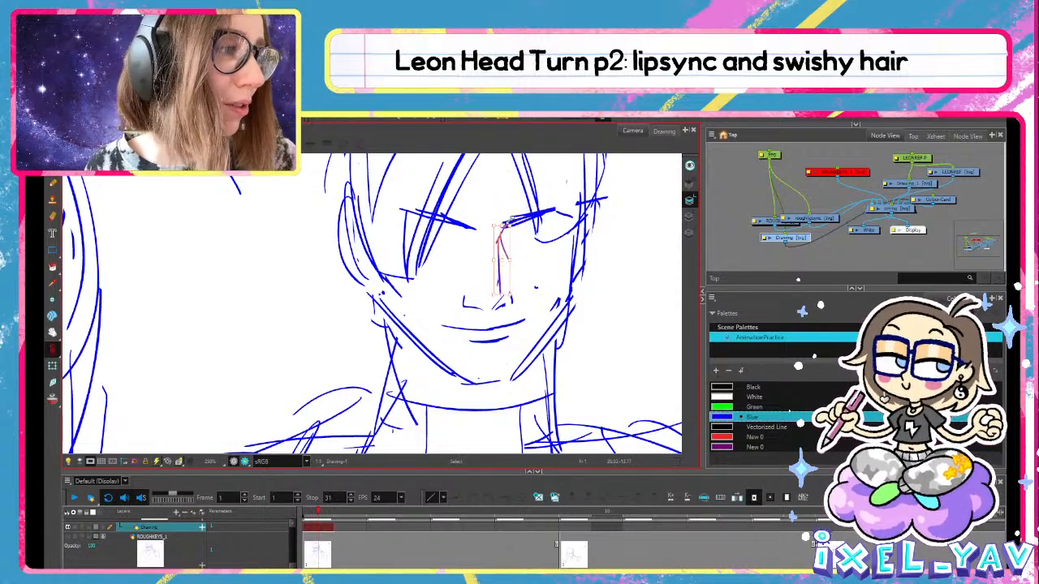
left_click_drag(501, 258, 510, 222)
Draw narrowed eyes with irises beneath both brows of the small bust
key("alt+b")
mouse_move(427, 241)
left_mouse_down()
mouse_move(568, 234)
mouse_move(452, 242)
mouse_move(461, 226)
mouse_move(471, 229)
mouse_move(458, 227)
left_mouse_up()
key("ctrl+z")
key("ctrl+z")
key("ctrl+z")
key("alt+s")
key("alt+b")
key("ctrl+z")
key("ctrl+z")
key("ctrl+z")
key("ctrl+z")
key("ctrl+z")
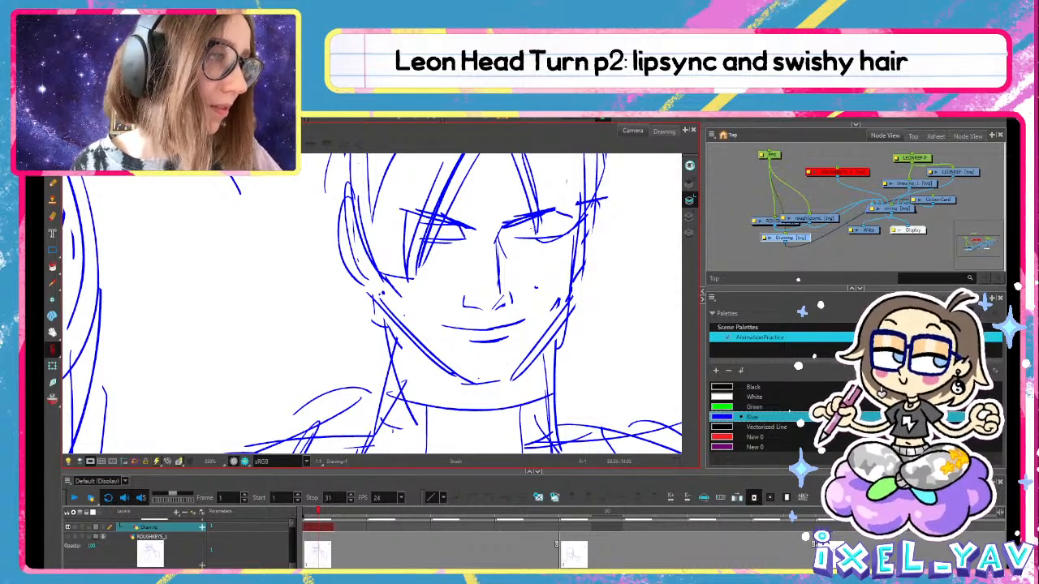
mouse_move(437, 230)
left_mouse_down()
mouse_move(451, 228)
mouse_move(421, 249)
mouse_move(435, 299)
left_mouse_up()
key("1")
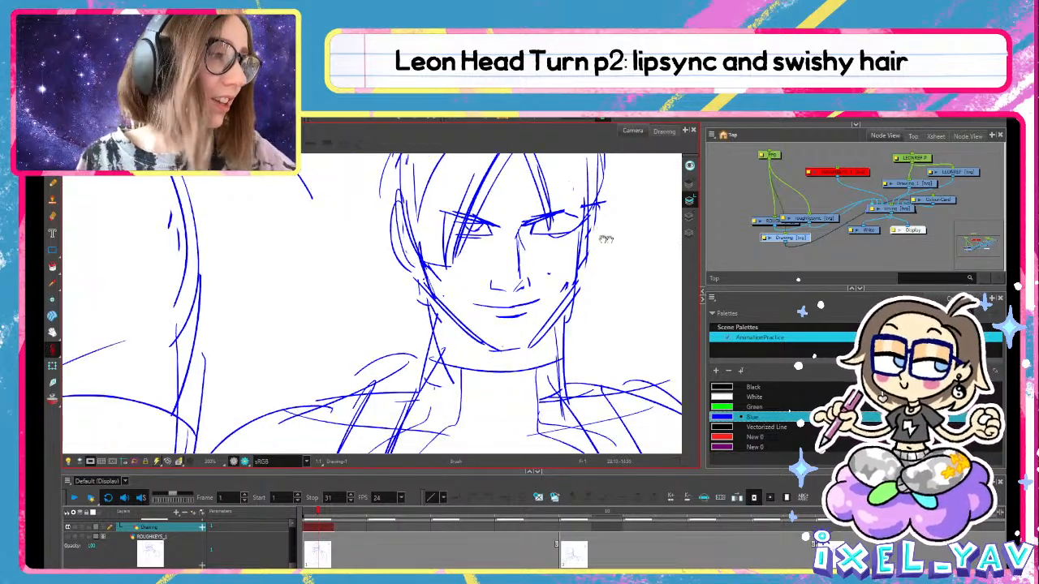
Adjust the left jaw and cheek strokes and redraw the nose line from the brow to the nose tip
left_click_drag(591, 238, 494, 309)
key("alt+s")
left_click(356, 388)
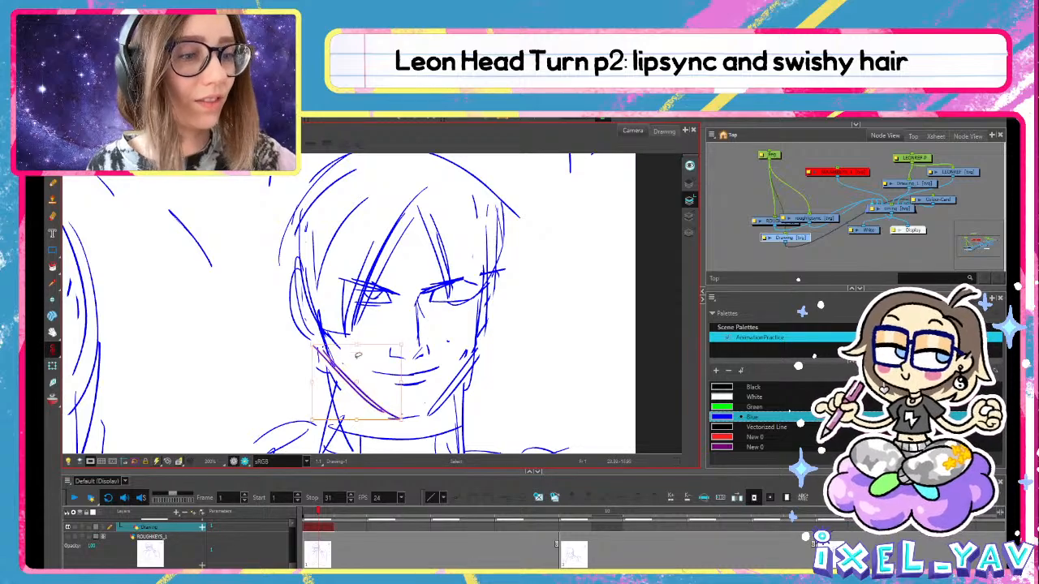
left_click_drag(315, 347, 323, 362)
left_click(317, 342)
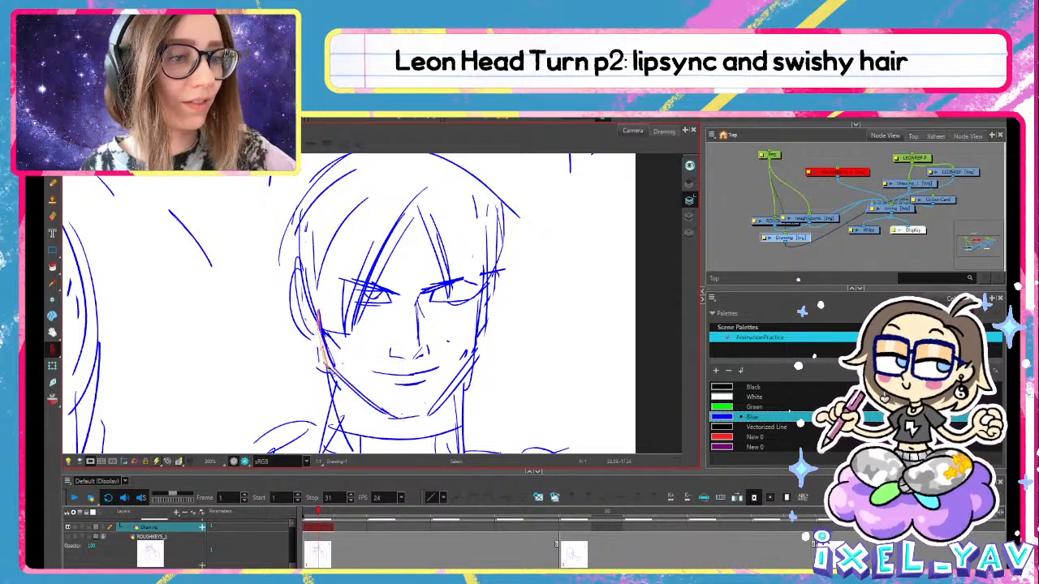
key("alt+b")
mouse_move(417, 301)
left_mouse_down()
mouse_move(427, 354)
mouse_move(412, 360)
left_mouse_up()
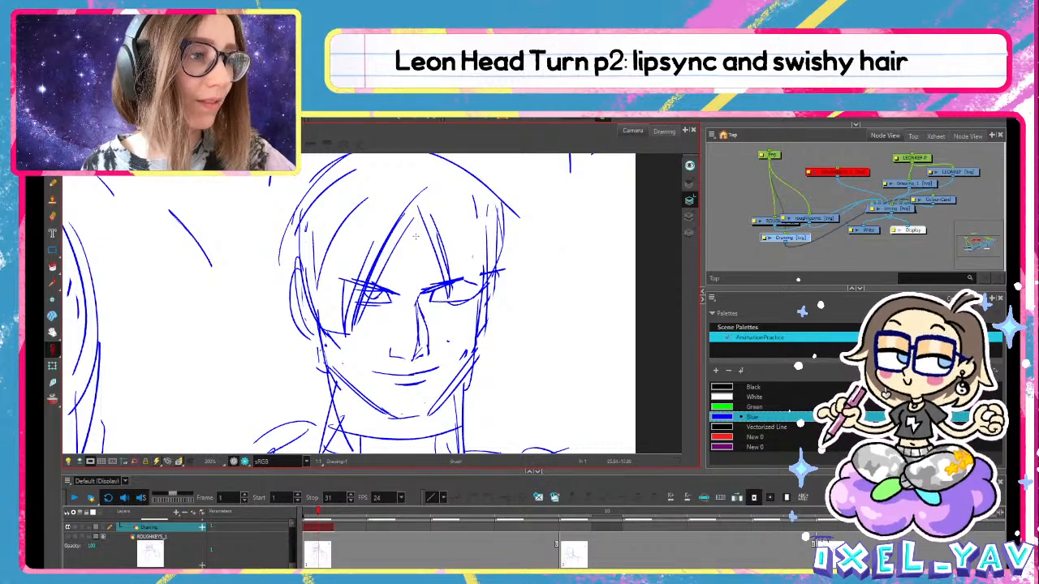
Draw a raised index finger beside the lips of the small bust, redoing its outline until it fits
key("ctrl+z")
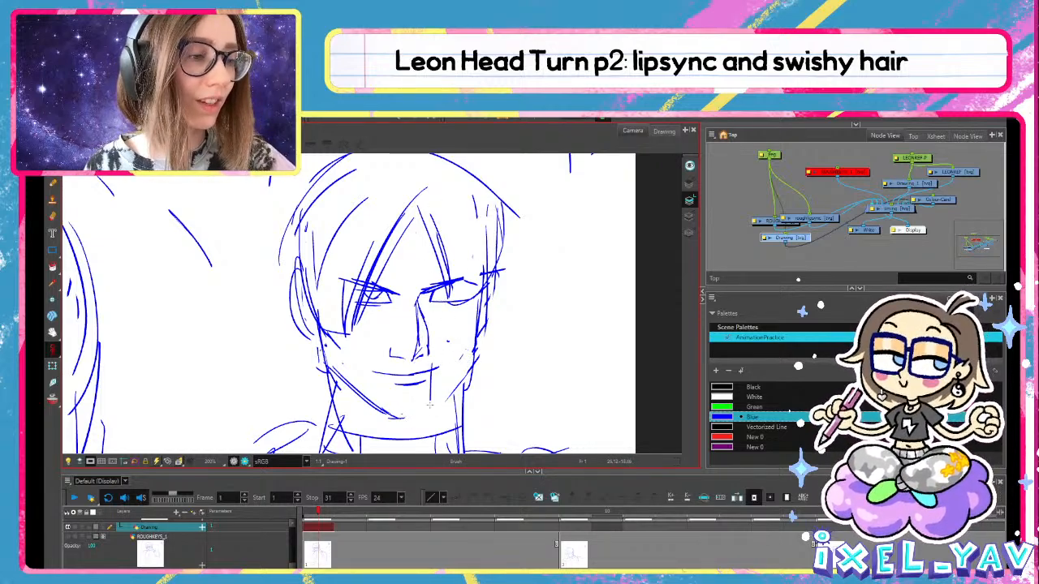
key("ctrl+z")
left_click_drag(424, 412, 435, 362)
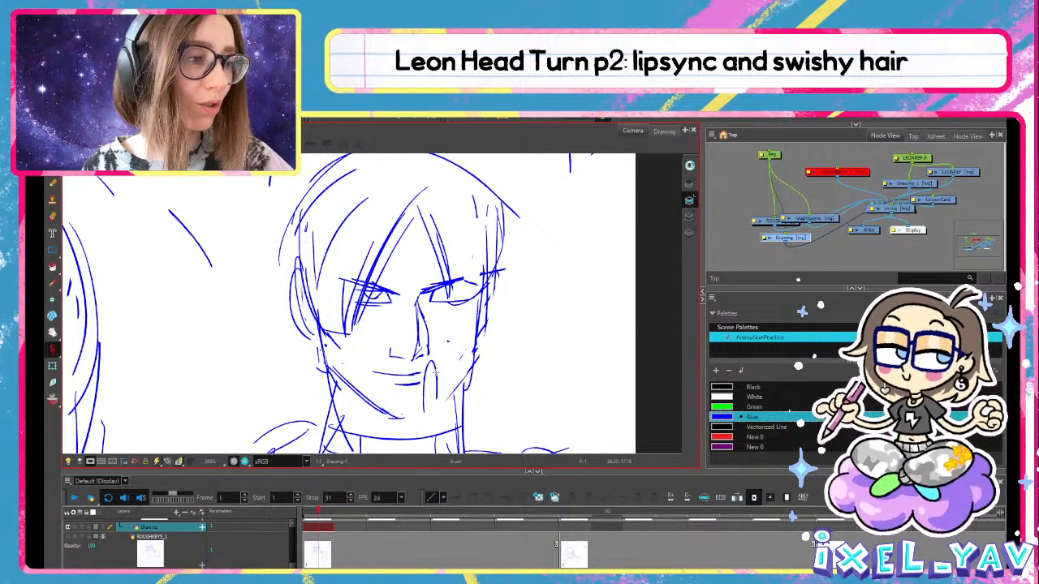
key("ctrl+z")
mouse_move(424, 414)
left_mouse_down()
mouse_move(436, 357)
mouse_move(443, 419)
left_mouse_up()
left_click_drag(498, 344, 512, 243)
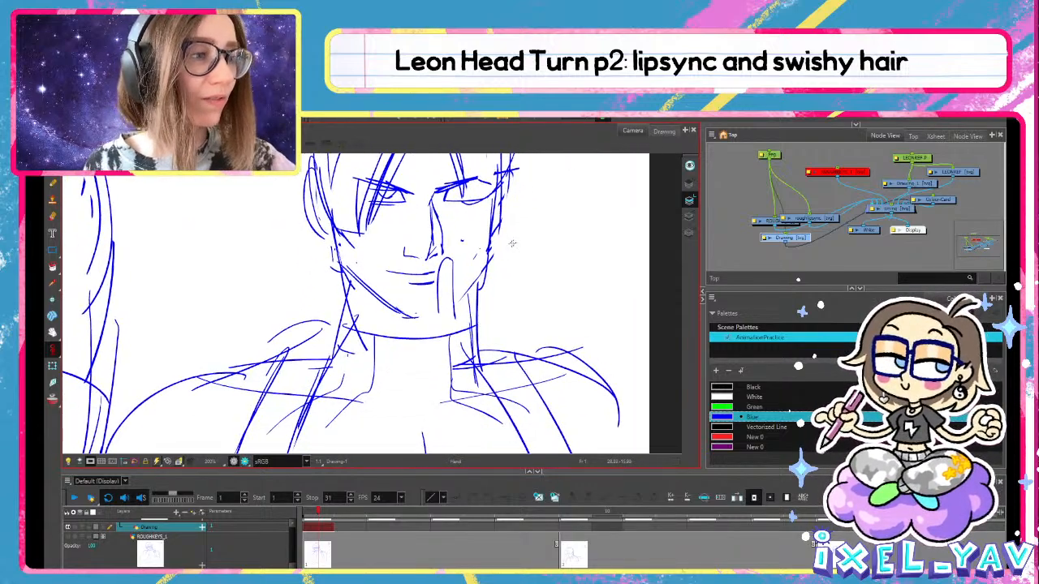
key("ctrl+z")
left_click_drag(451, 261, 455, 322)
Outline the hand below the raised finger and erase the neck, shoulder and strap lines that cross it
key("alt+e")
mouse_move(463, 367)
left_mouse_down()
mouse_move(465, 336)
mouse_move(410, 363)
mouse_move(423, 413)
left_mouse_up()
key("alt+b")
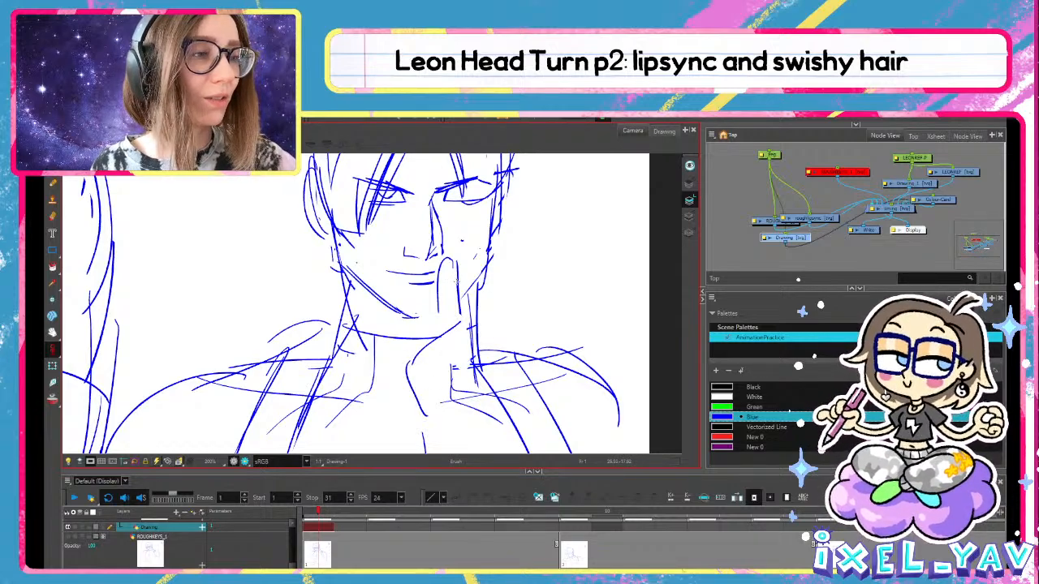
key("ctrl+z")
key("alt+b")
mouse_move(459, 331)
left_mouse_down()
mouse_move(406, 371)
mouse_move(420, 412)
left_mouse_up()
mouse_move(438, 278)
left_mouse_down()
mouse_move(451, 346)
mouse_move(503, 381)
mouse_move(527, 431)
left_mouse_up()
key("alt+e")
mouse_move(472, 348)
left_mouse_down()
mouse_move(492, 406)
mouse_move(458, 429)
left_mouse_up()
scroll(465, 317, "down", 3)
key("alt+b")
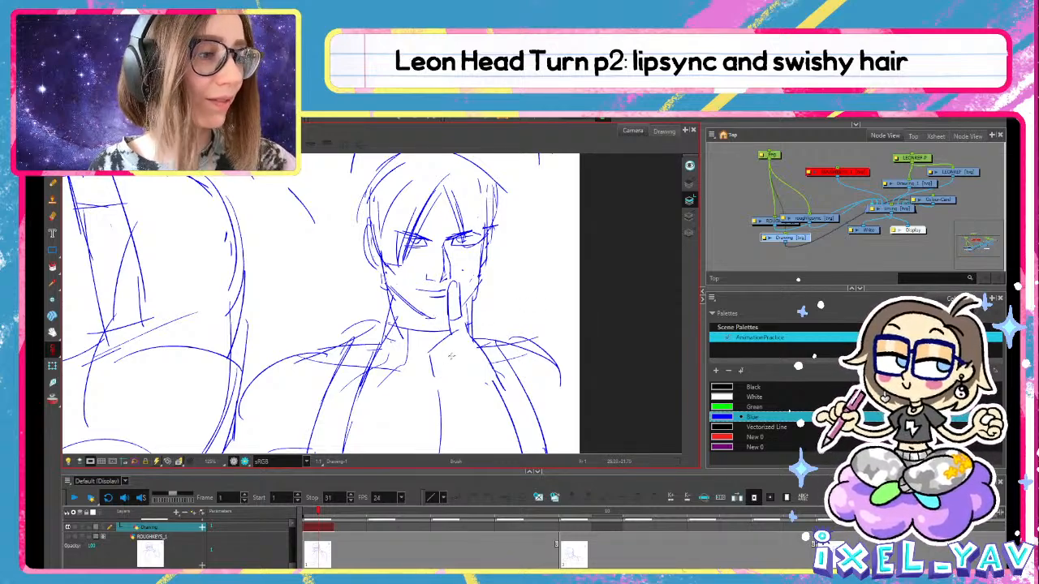
Sketch the curled fingers inside the hand outline and add a glove cuff at the wrist
mouse_move(461, 345)
left_mouse_down()
mouse_move(435, 364)
mouse_move(460, 398)
mouse_move(501, 379)
mouse_move(513, 387)
mouse_move(469, 317)
left_mouse_up()
key("alt+e")
key("ctrl+z")
key("ctrl+z")
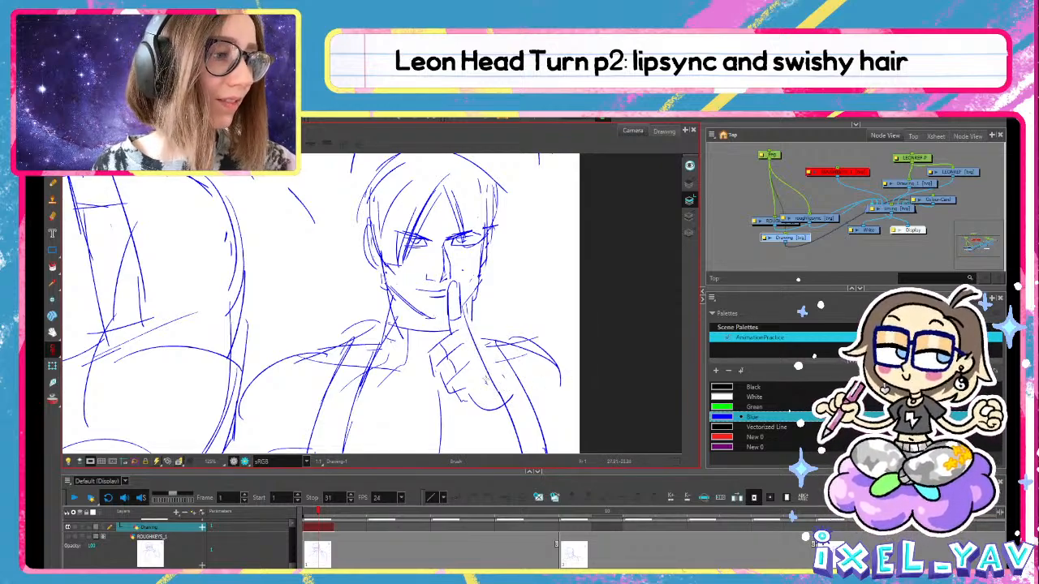
key("alt+b")
mouse_move(453, 388)
left_mouse_down()
mouse_move(487, 410)
mouse_move(515, 408)
mouse_move(480, 426)
mouse_move(542, 451)
left_mouse_up()
key("ctrl+z")
key("ctrl+z")
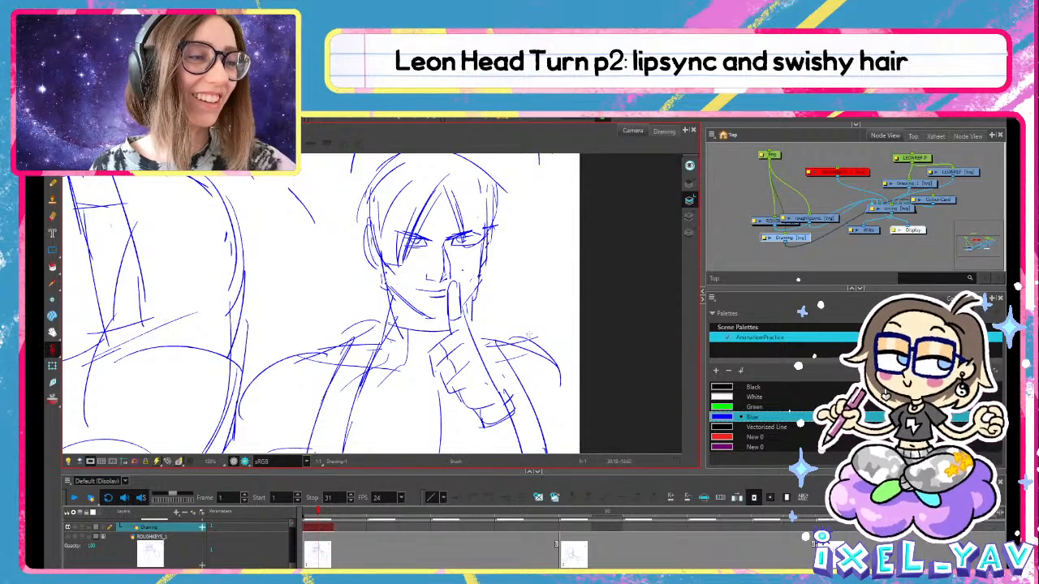
Clear the strap line around the hand and draw both forearm lines from the cuff past the base band
mouse_move(537, 382)
left_mouse_down()
mouse_move(547, 352)
mouse_move(516, 315)
mouse_move(445, 305)
left_mouse_up()
key("ctrl+z")
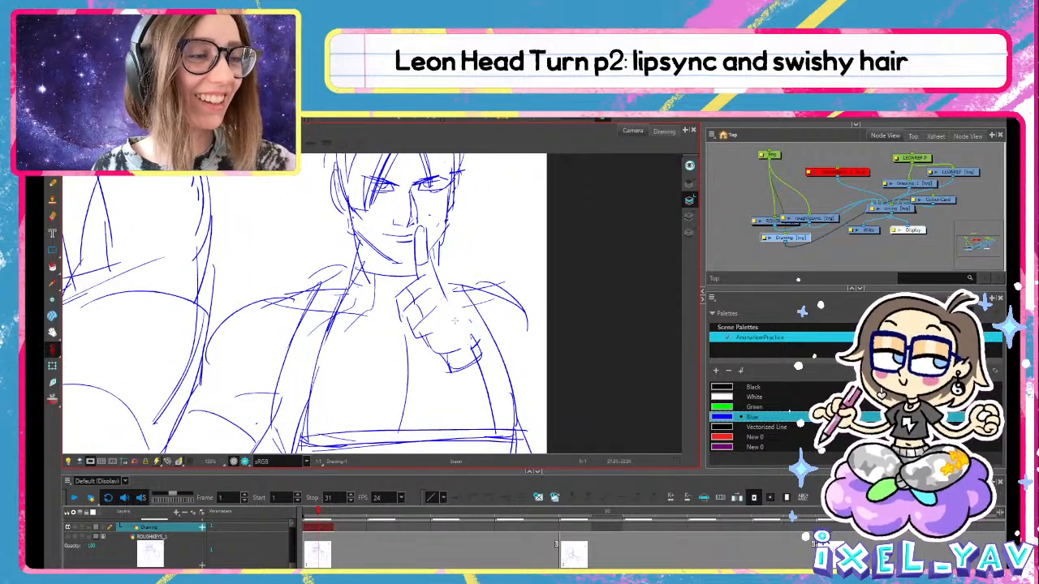
mouse_move(430, 270)
left_mouse_down()
mouse_move(469, 341)
mouse_move(459, 452)
left_mouse_up()
left_click_drag(484, 353, 542, 449)
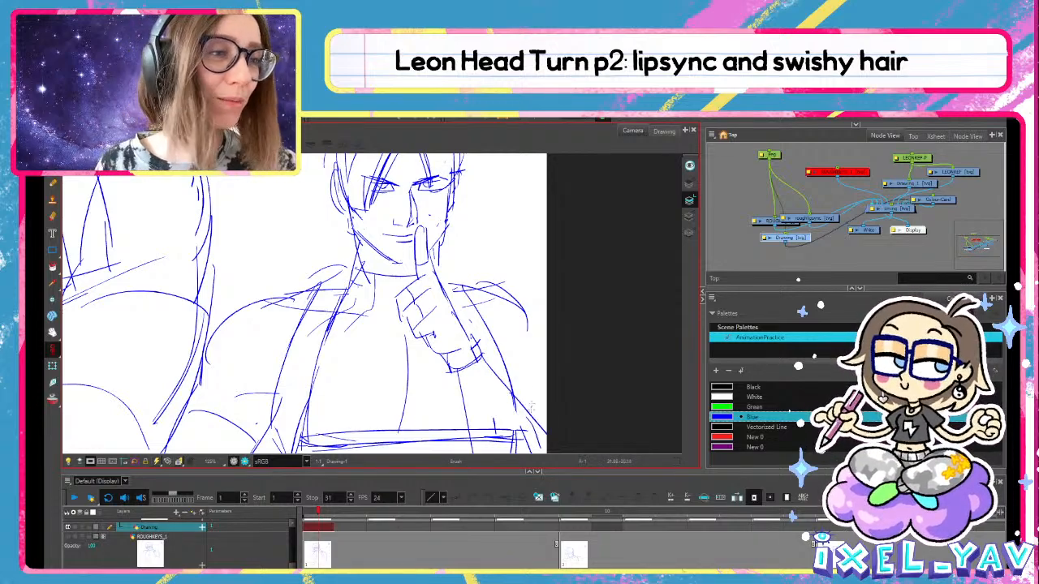
Draw a rounded biceps curve above the forearm and extend the outer arm line down from the right shoulder
left_click_drag(511, 290, 547, 450)
key("ctrl+z")
left_click_drag(504, 365, 541, 373)
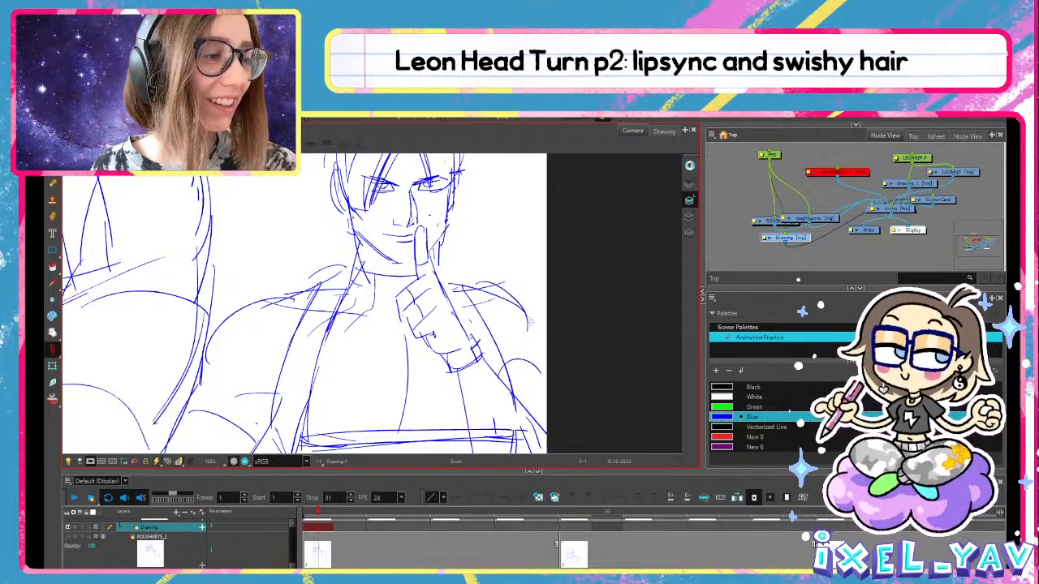
left_click_drag(529, 320, 561, 453)
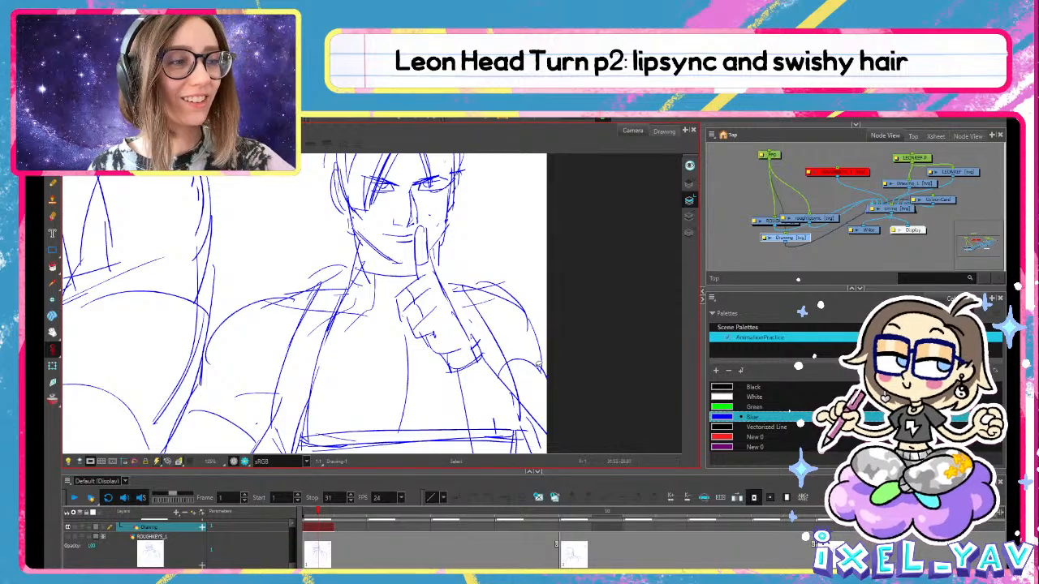
Handwrite "shhh..." beside the face, next to the raised finger
scroll(507, 221, "down", 2)
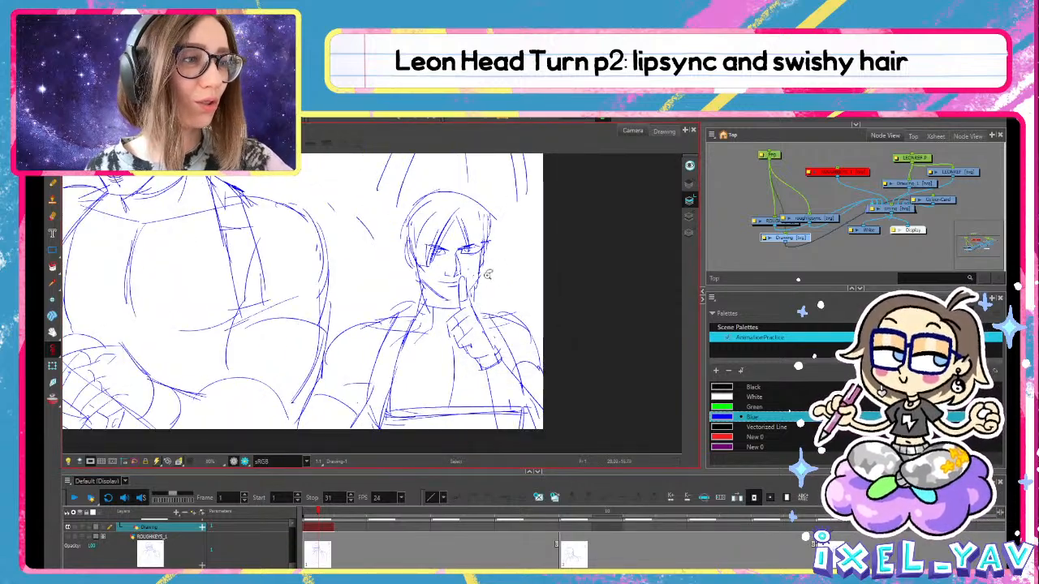
left_click(527, 265)
left_click(533, 264)
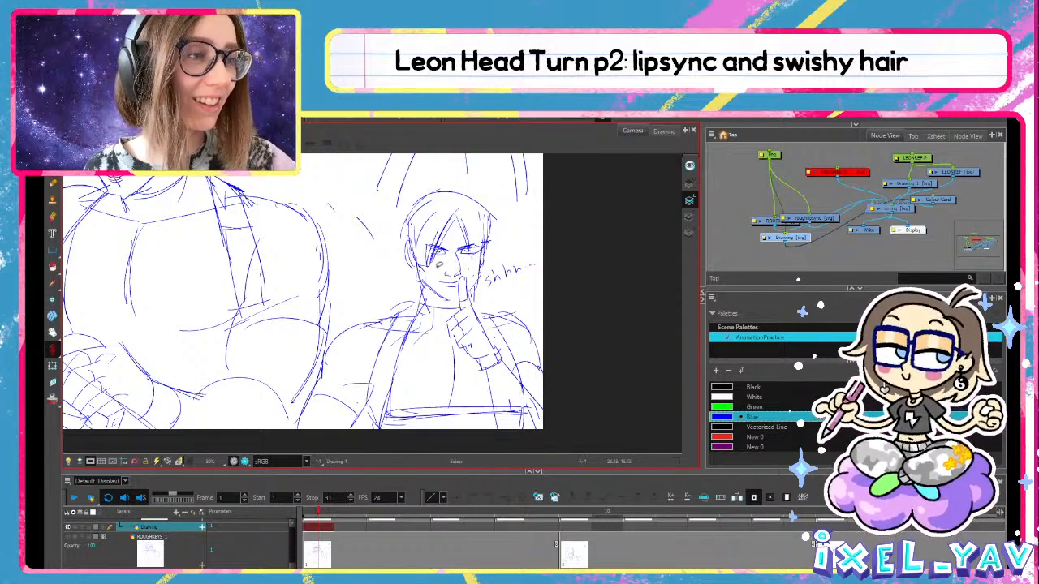
left_click_drag(440, 264, 468, 250)
left_click(526, 190)
key("alt+b")
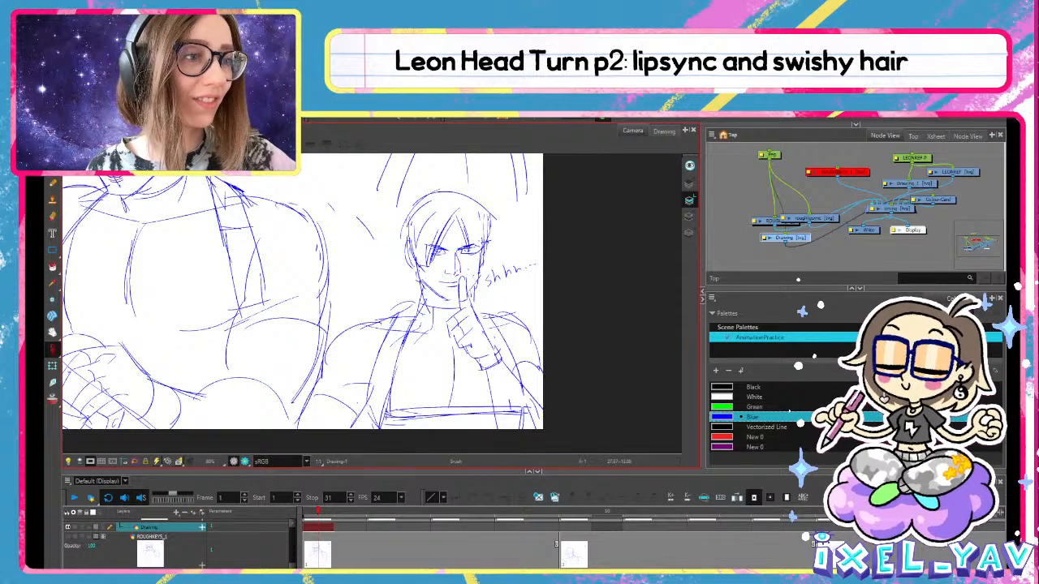
Reshape the small bust's mouth line into a curved lip shape beside the raised finger
scroll(451, 276, "up", 5)
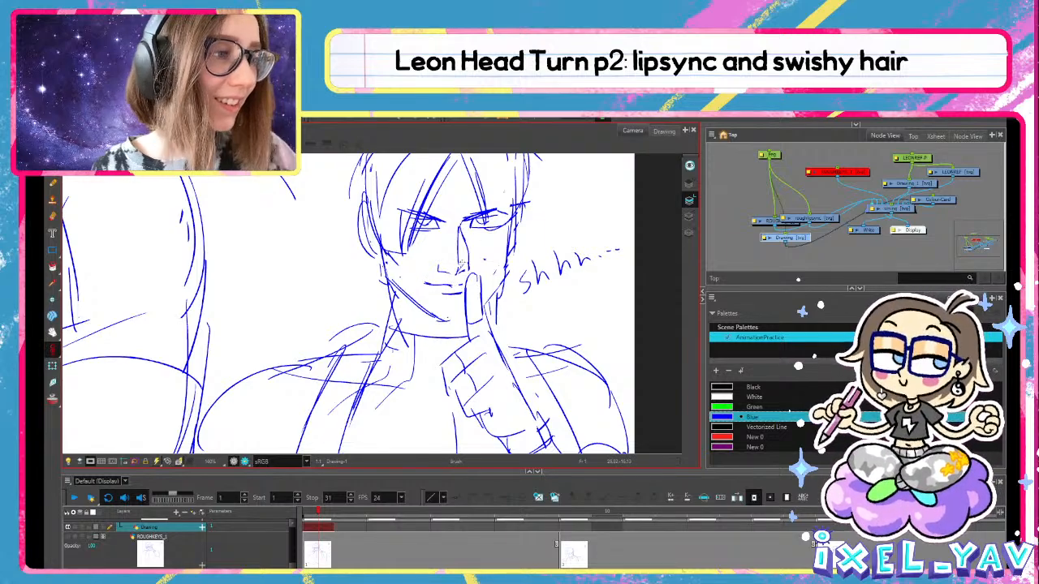
key("alt+s")
left_click(444, 285)
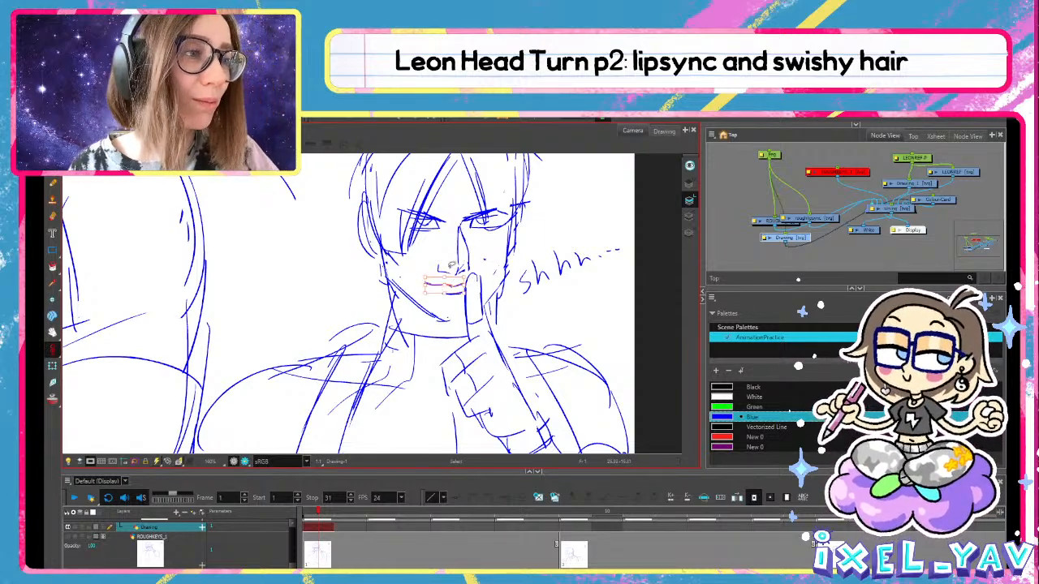
key("alt+b")
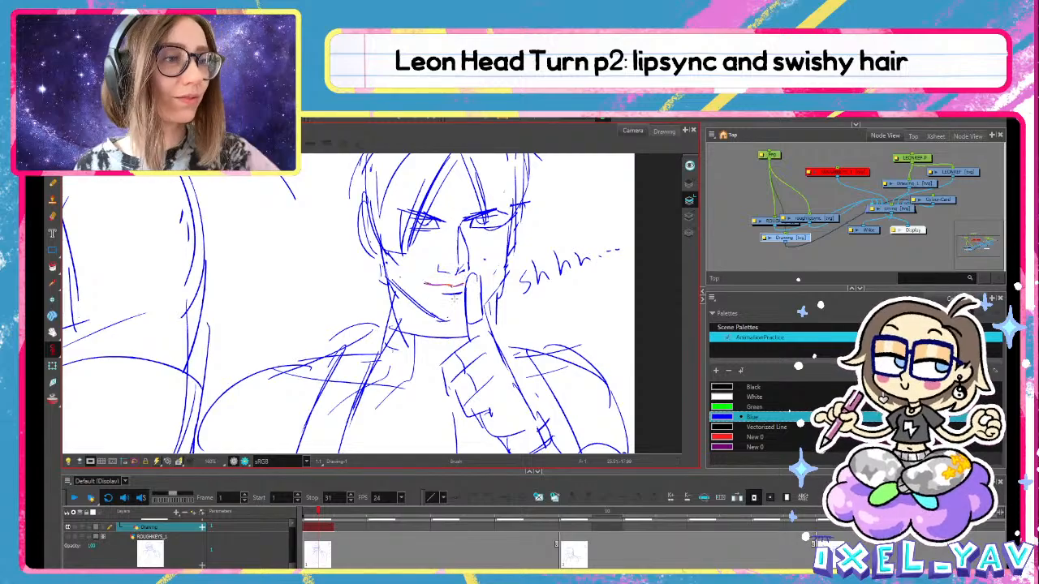
key("1")
key("1")
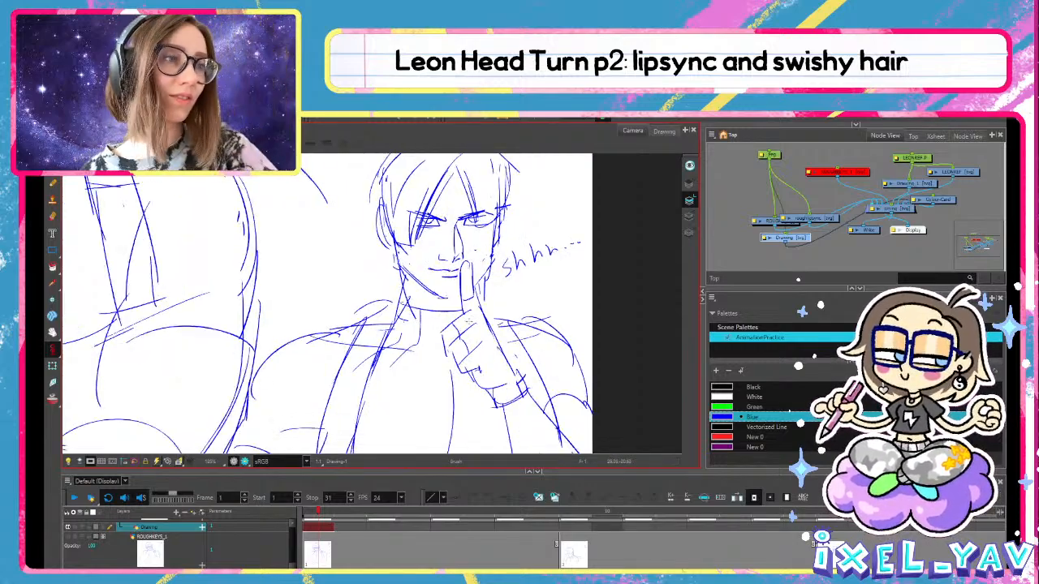
Select the nose strokes of the small shushing bust and nudge them slightly upward
key("2")
key("2")
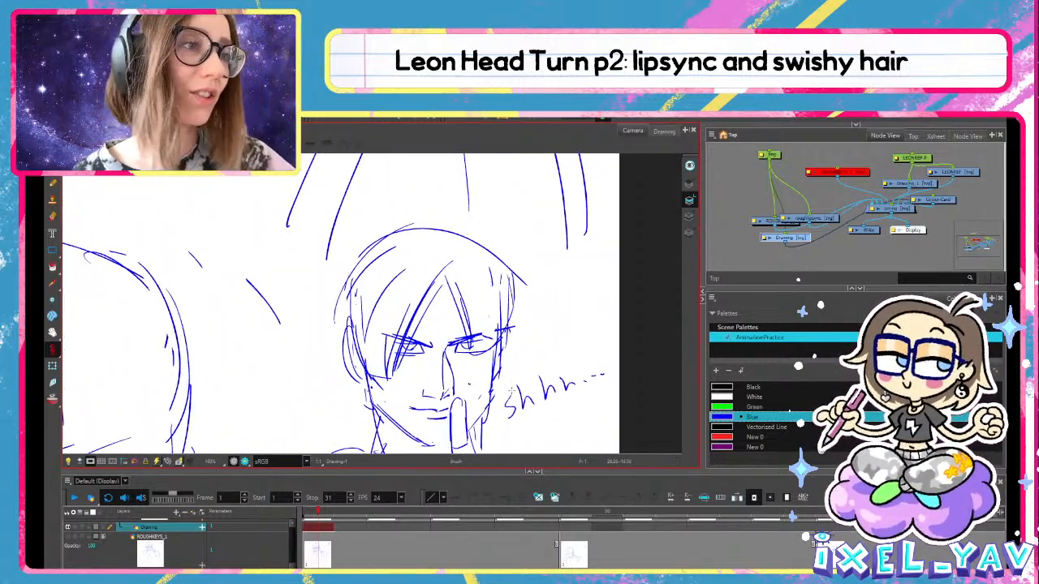
key("alt+s")
mouse_move(467, 369)
left_mouse_down()
mouse_move(465, 358)
mouse_move(470, 379)
left_mouse_up()
left_click(457, 333)
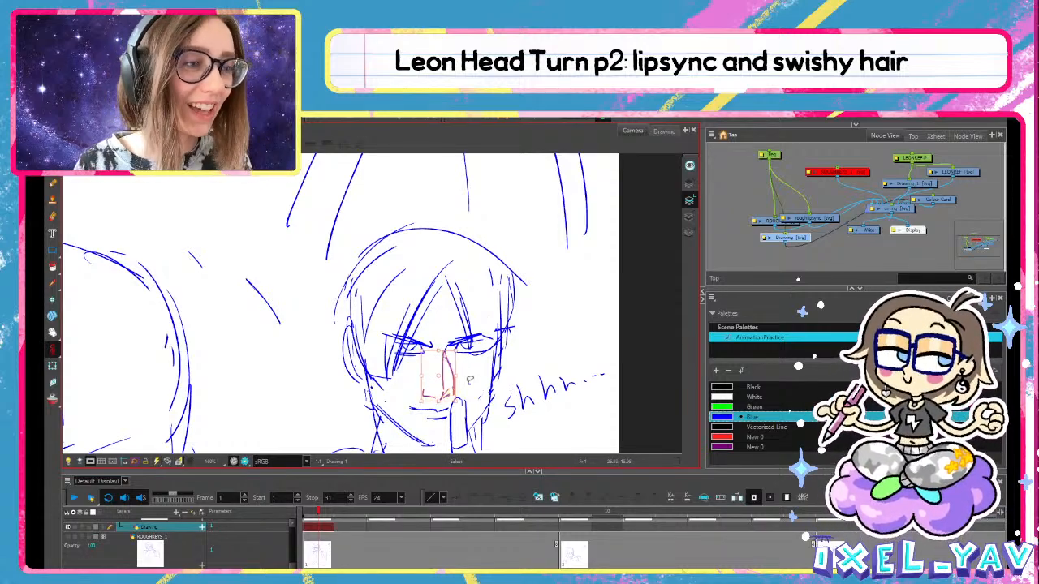
key("Up")
key("Up")
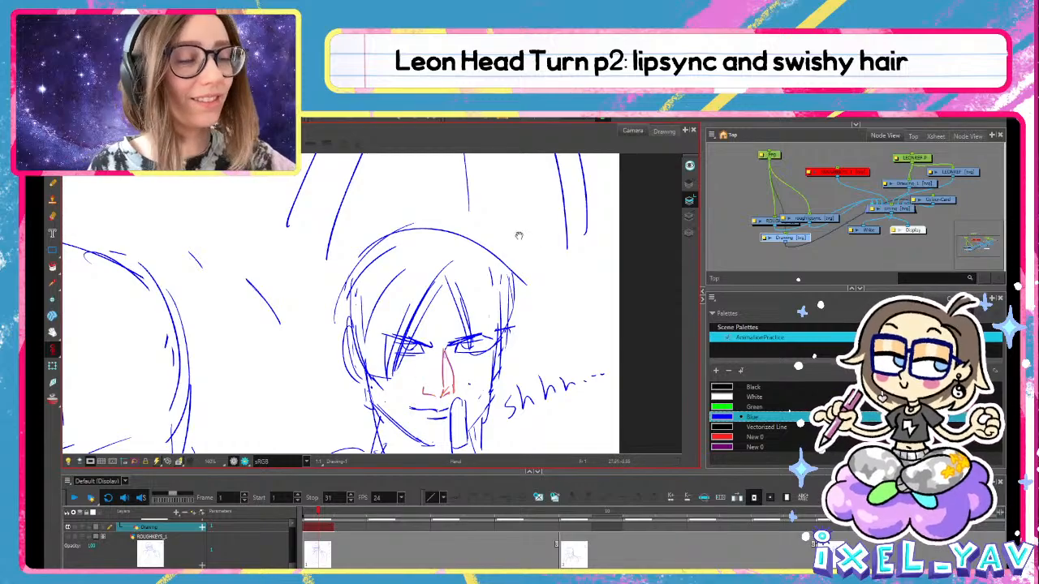
Erase and redraw the chin and jaw line of the upper bust beside the circled K
left_click_drag(520, 234, 511, 482)
key("alt+e")
left_click_drag(490, 194, 495, 220)
mouse_move(439, 328)
left_mouse_down()
mouse_move(491, 334)
mouse_move(478, 331)
mouse_move(518, 303)
left_mouse_up()
key("alt+b")
key("ctrl+z")
key("ctrl+z")
key("ctrl+z")
key("ctrl+z")
key("ctrl+z")
key("ctrl+z")
mouse_move(491, 328)
left_mouse_down()
mouse_move(518, 302)
mouse_move(506, 308)
mouse_move(523, 272)
mouse_move(520, 304)
left_mouse_up()
key("alt+e")
key("alt+b")
mouse_move(523, 271)
left_mouse_down()
mouse_move(478, 333)
mouse_move(465, 330)
mouse_move(470, 287)
mouse_move(503, 308)
mouse_move(486, 325)
mouse_move(519, 305)
left_mouse_up()
key("ctrl+z")
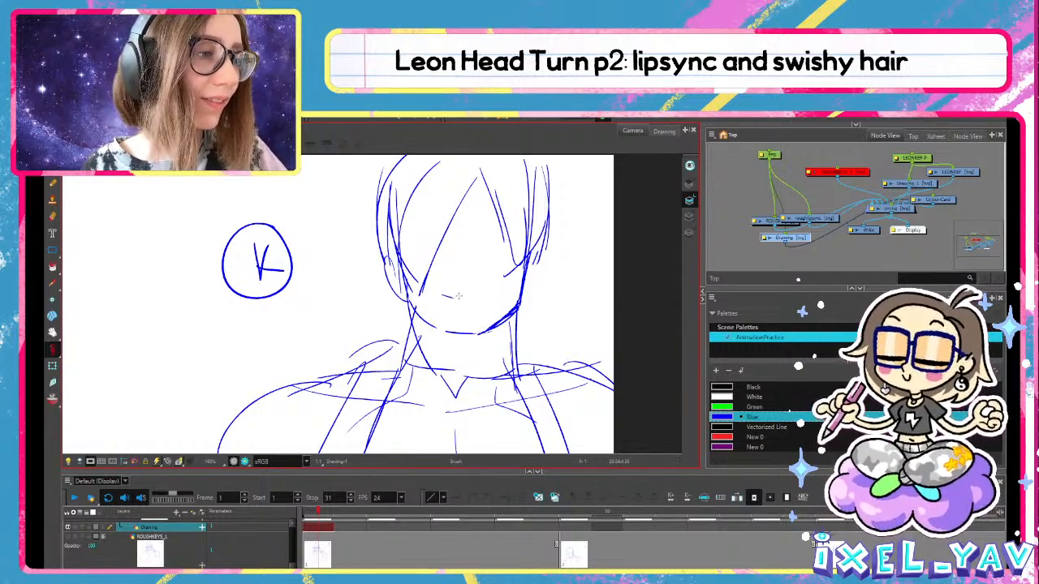
Draw the upper bust's mouth line with a short lower lip, and slim the jaw edge beside it
mouse_move(442, 295)
left_mouse_down()
mouse_move(475, 298)
mouse_move(484, 315)
mouse_move(494, 294)
mouse_move(437, 288)
mouse_move(453, 336)
mouse_move(521, 293)
left_mouse_up()
key("ctrl+z")
key("e")
key("e")
left_click_drag(492, 326, 524, 293)
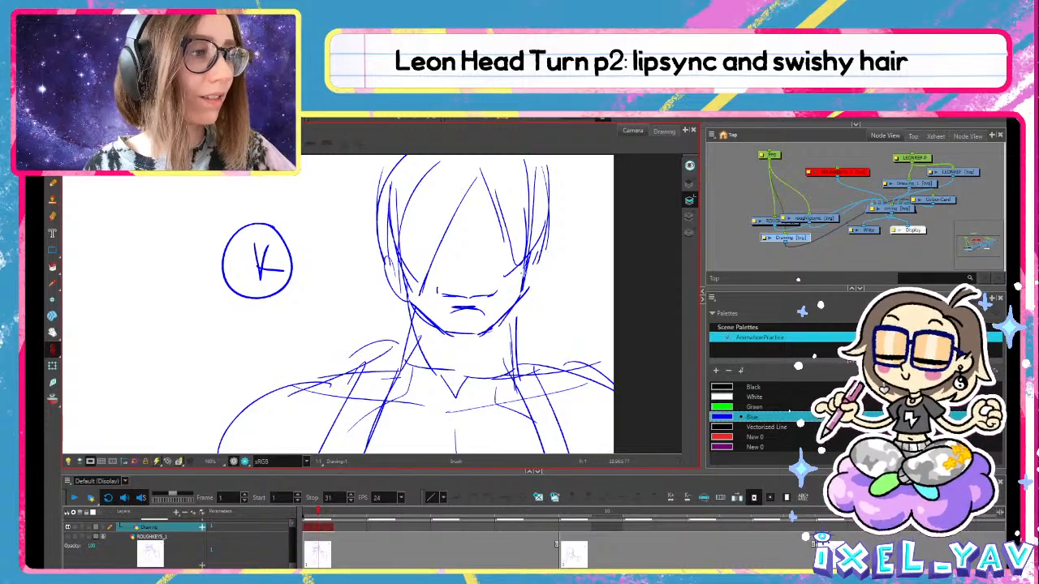
Clear the old neck lines of the upper bust and redraw both sides from jaw to collar
left_click_drag(531, 237, 513, 372)
key("e")
mouse_move(517, 304)
left_mouse_down()
mouse_move(517, 363)
mouse_move(517, 353)
left_mouse_up()
key("e")
left_click_drag(417, 311, 421, 355)
left_click_drag(413, 309, 401, 372)
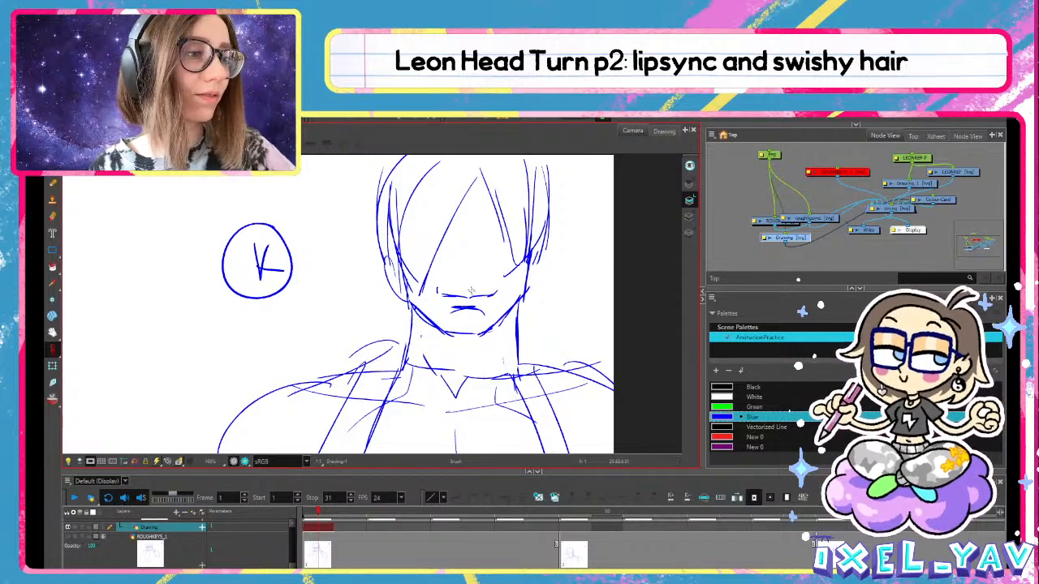
Remove the small stray mark beside the upper bust's mouth
key("alt+s")
left_click_drag(487, 269, 457, 262)
key("alt+b")
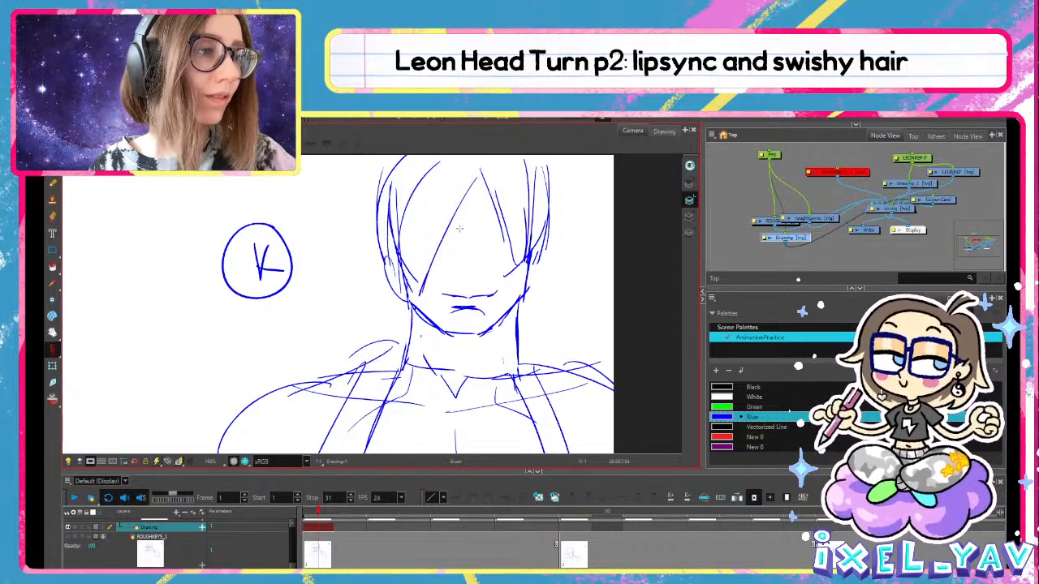
Draw angled brows and narrowed eyes with irises on the upper bust's face
mouse_move(442, 222)
left_mouse_down()
mouse_move(462, 231)
mouse_move(526, 216)
mouse_move(508, 241)
left_mouse_up()
left_click_drag(419, 227, 517, 235)
key("ctrl+z")
key("ctrl+z")
key("ctrl+z")
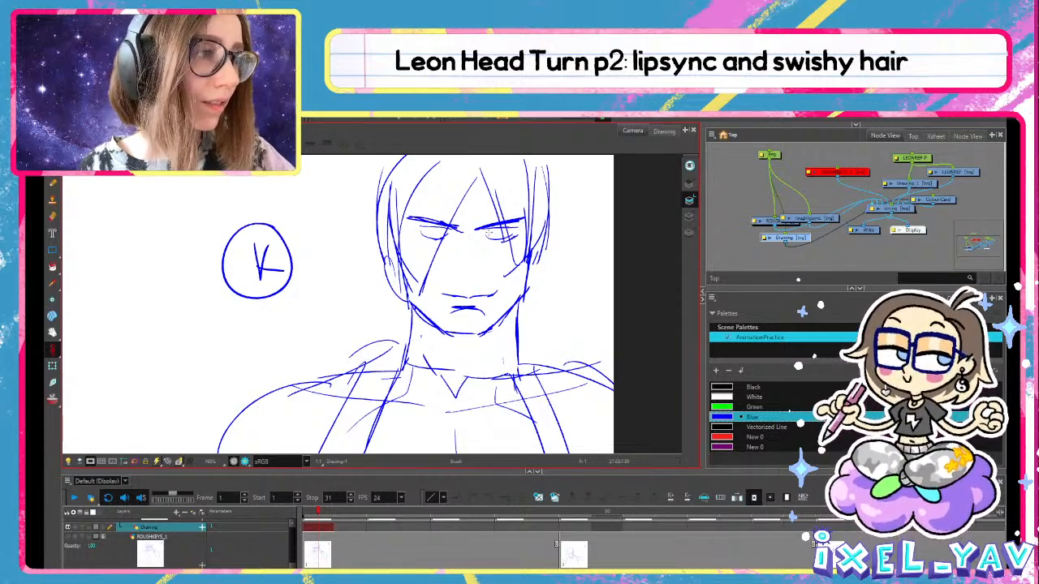
left_click_drag(428, 232, 446, 227)
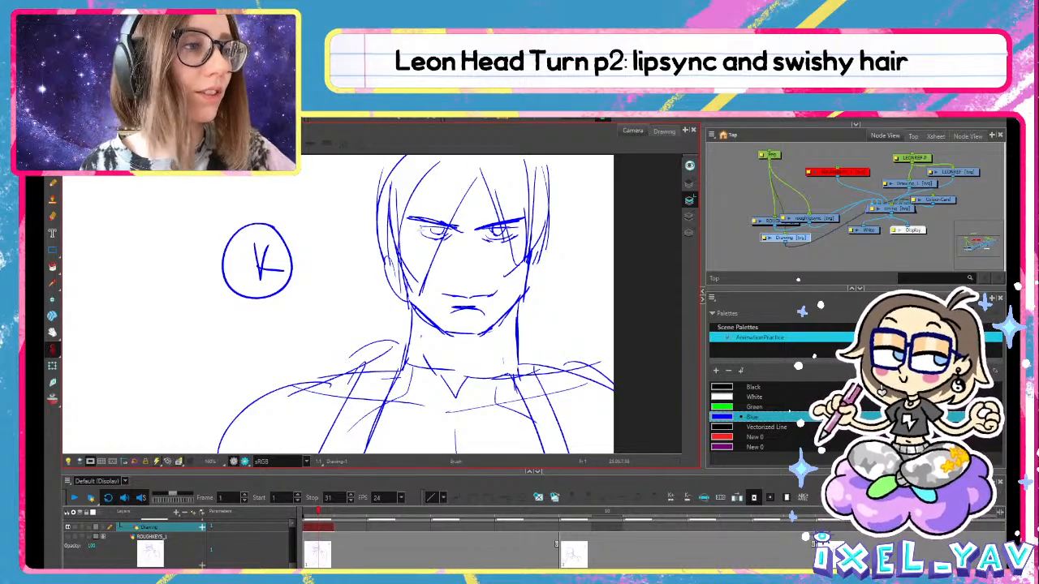
Double the long hair strand that falls from the parting across the upper bust's eye
key("alt+s")
mouse_move(455, 220)
left_mouse_down()
mouse_move(431, 242)
mouse_move(445, 219)
mouse_move(419, 283)
left_mouse_up()
key("alt+b")
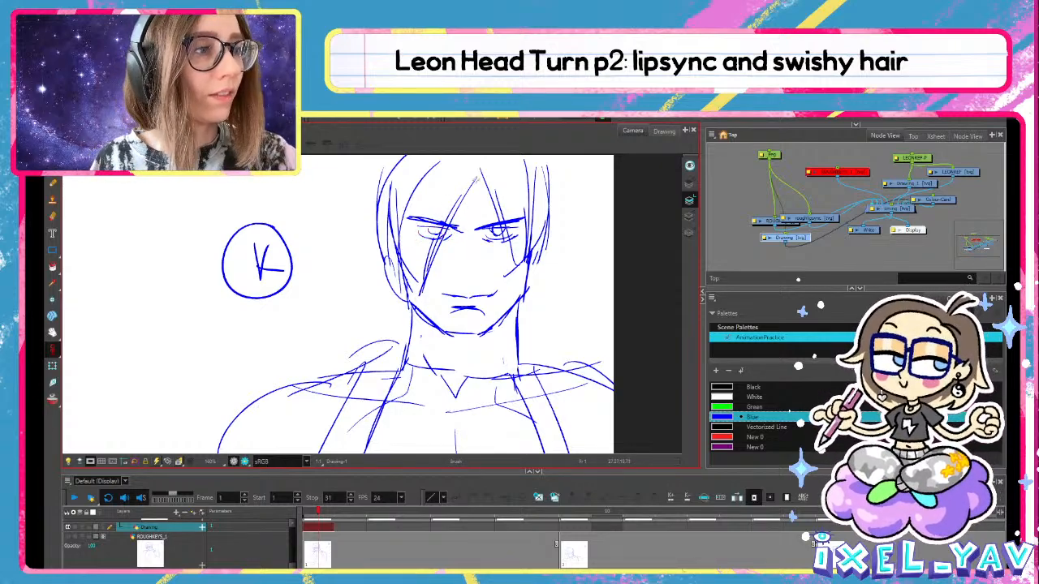
mouse_move(485, 167)
left_mouse_down()
mouse_move(447, 222)
mouse_move(454, 198)
left_mouse_up()
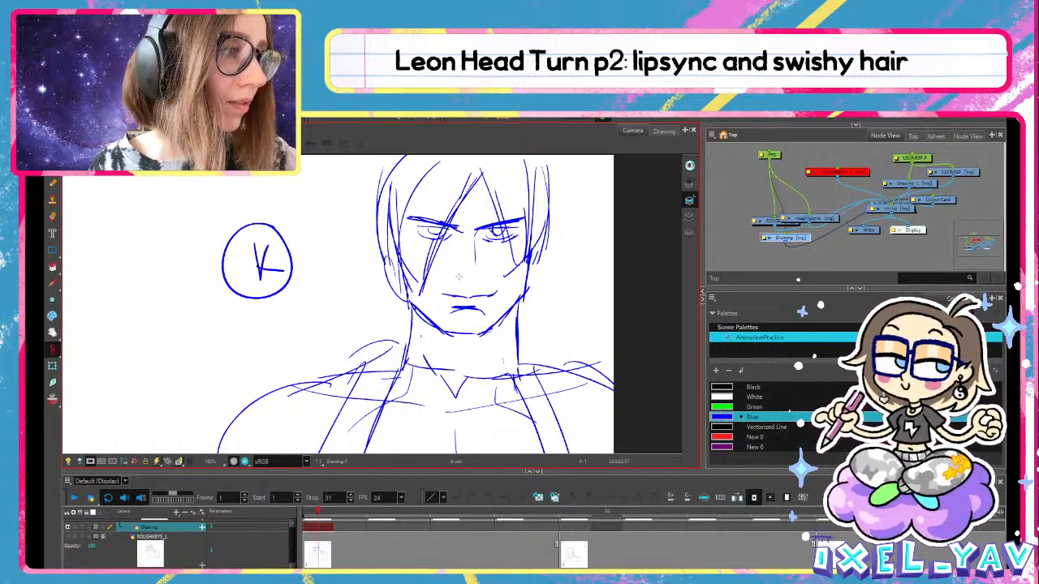
Sketch the upper bust's nose with nostrils and a tip below the bridge line, erasing excess construction marks
key("ctrl+z")
key("ctrl+z")
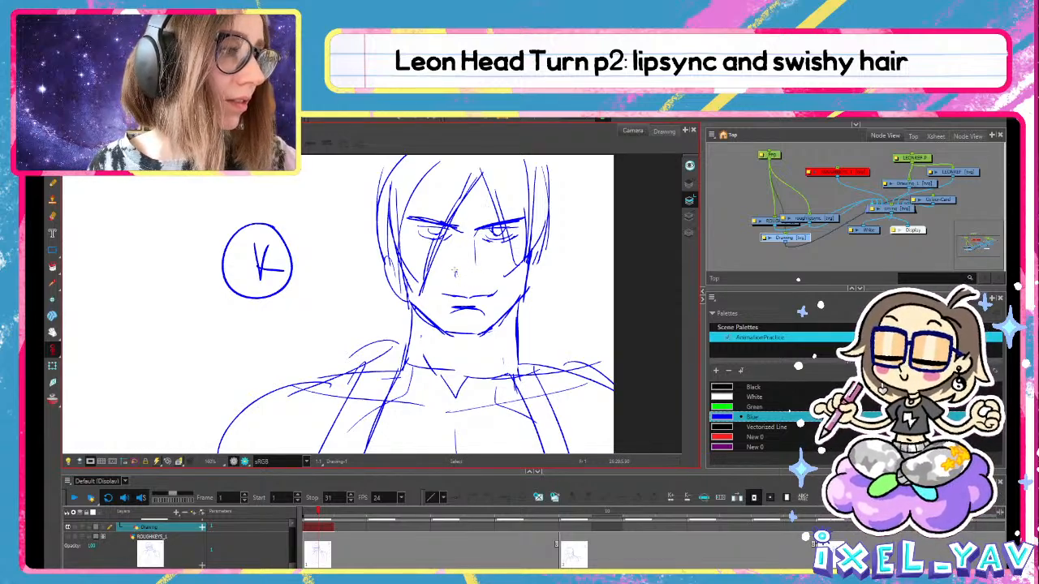
left_click_drag(458, 271, 459, 279)
left_click_drag(462, 281, 479, 275)
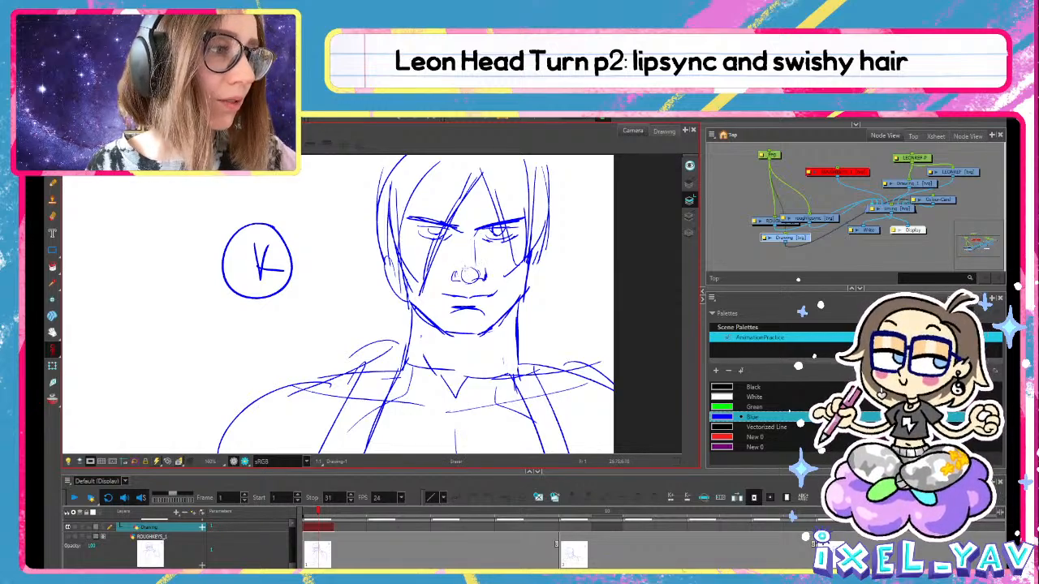
key("alt+e")
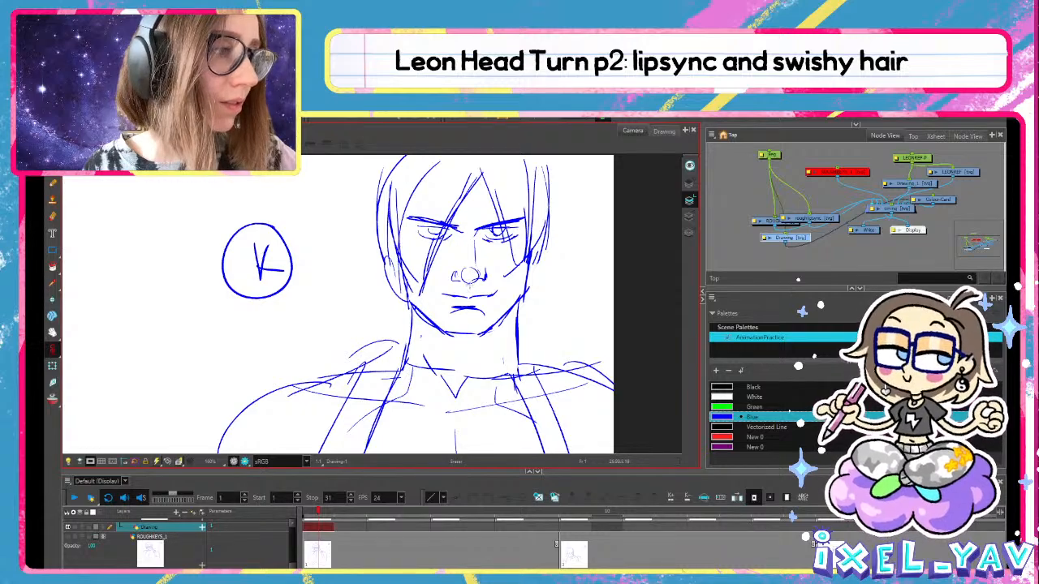
left_click_drag(473, 274, 457, 276)
key("alt+b")
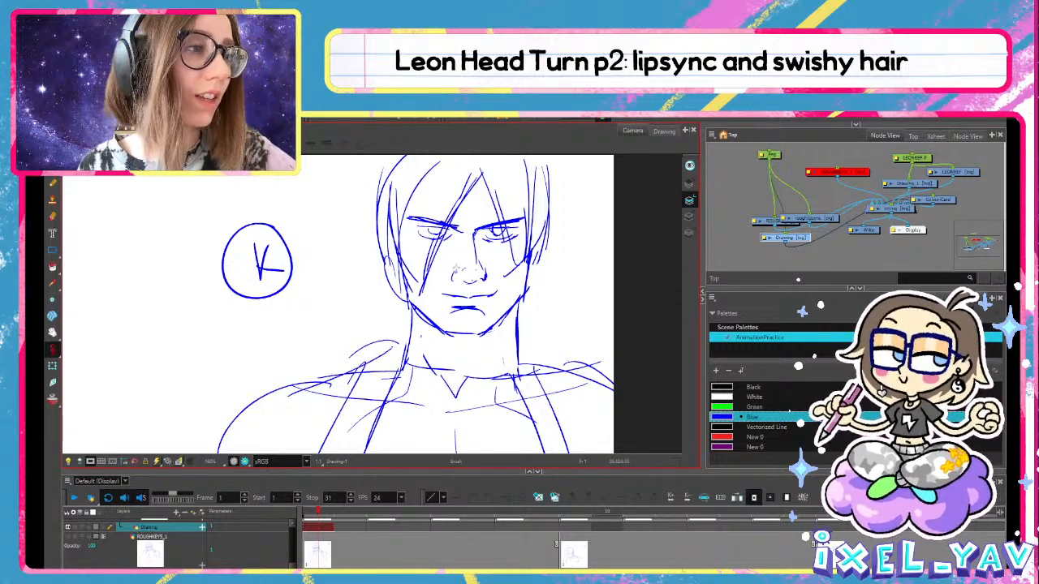
Refine the upper bust's nose by repositioning the nostril stroke and redrawing the tip
scroll(474, 286, "up", 1)
scroll(475, 287, "down", 3)
scroll(475, 288, "up", 1)
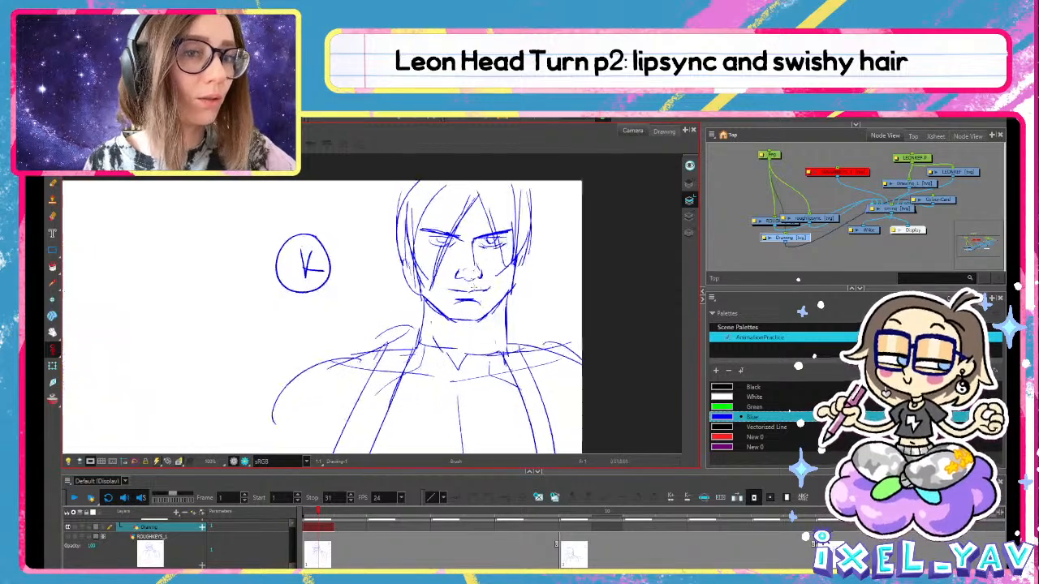
scroll(475, 276, "up", 1)
key("alt+b")
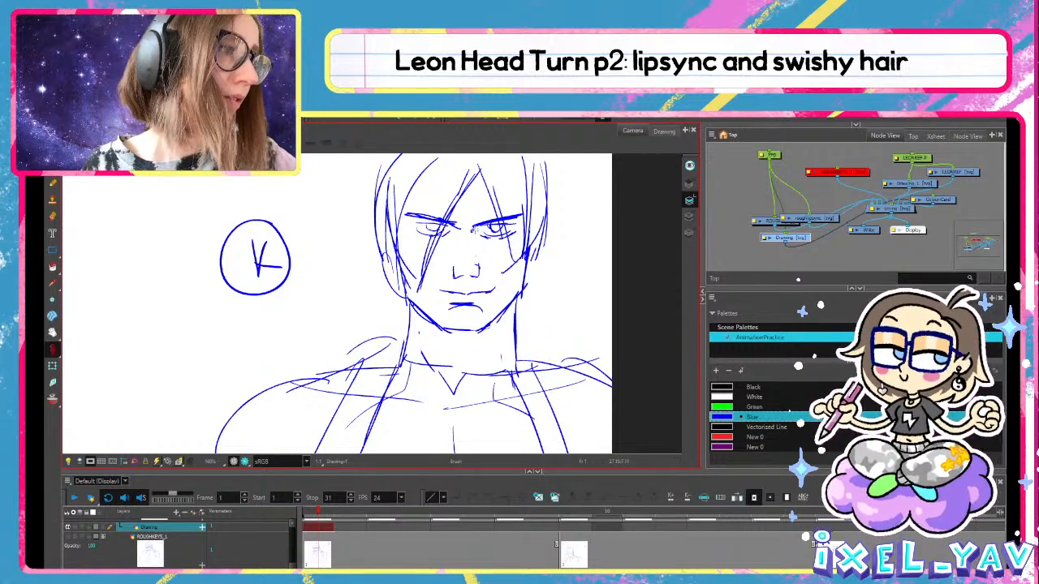
key("alt+s")
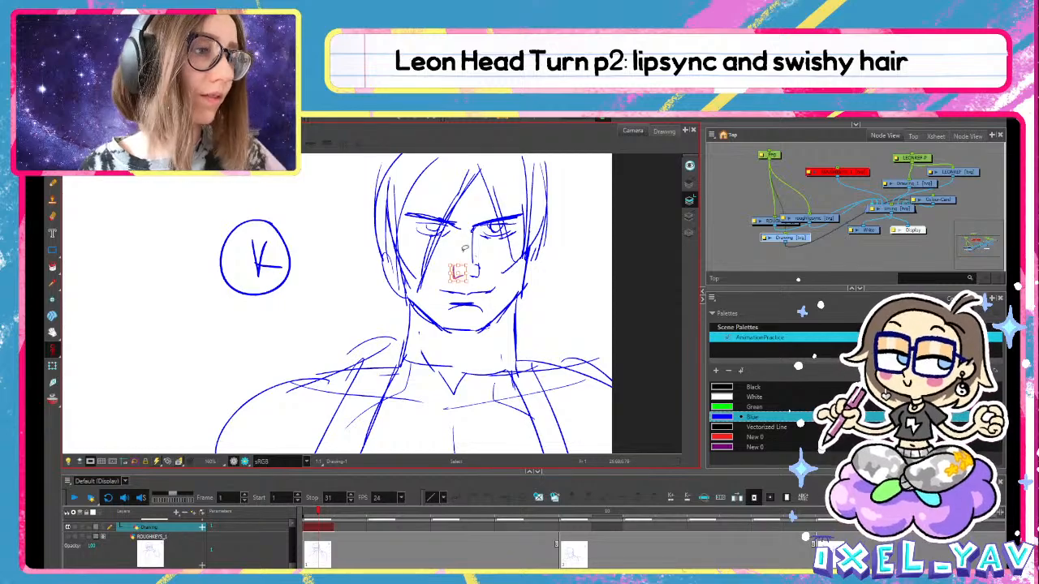
key("alt+b")
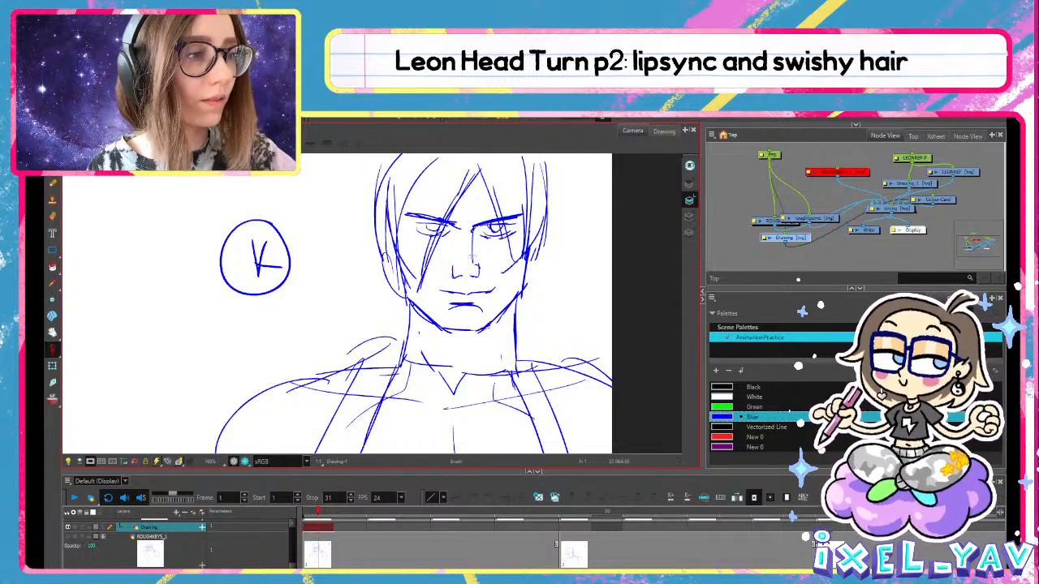
key("alt+b")
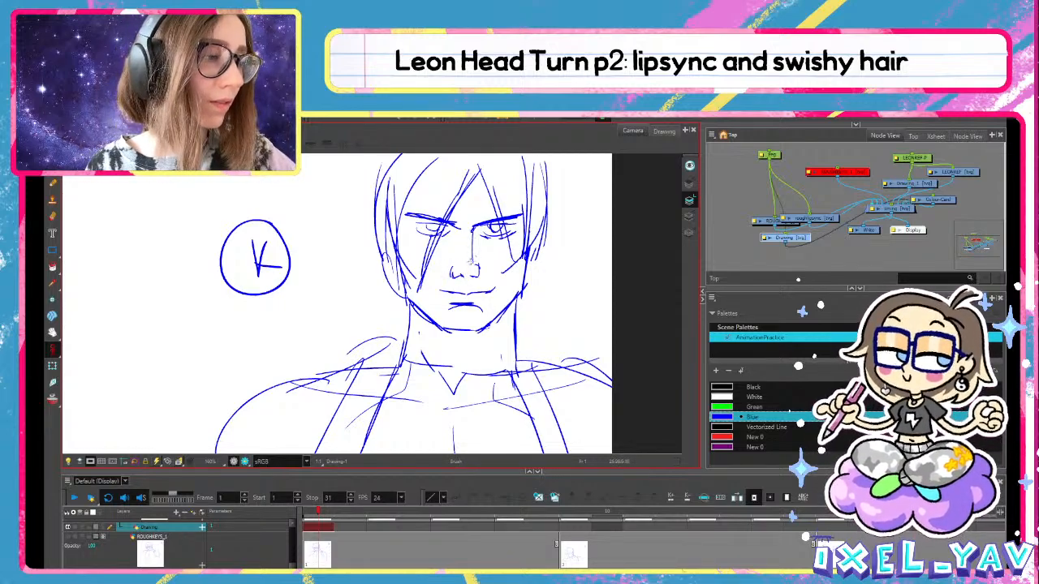
key("alt+b")
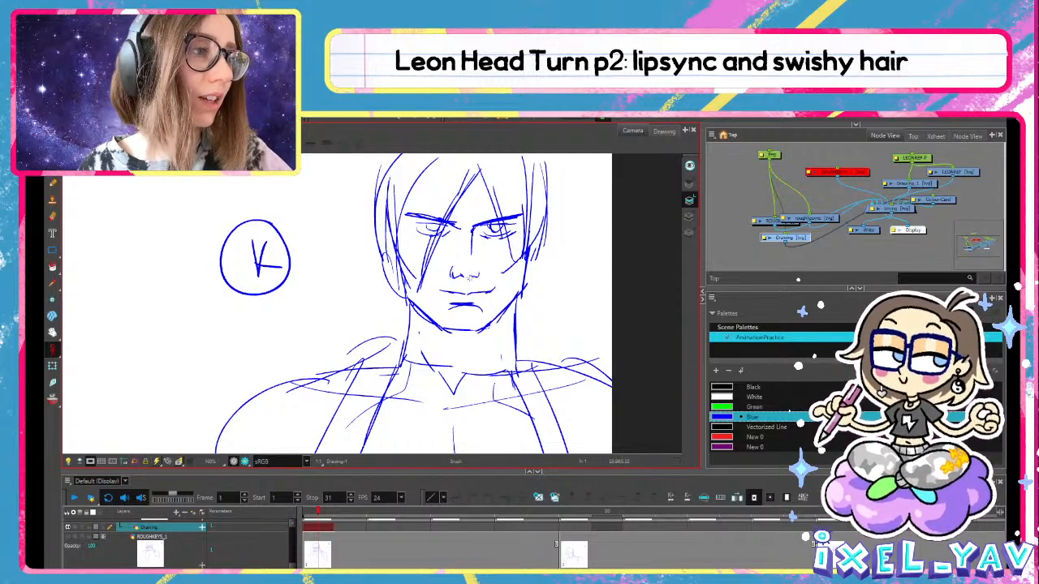
Select the upper bust's mouth and lower lip strokes together and scale them down slightly
key("alt+s")
left_click(460, 291)
left_click(483, 310, "shift")
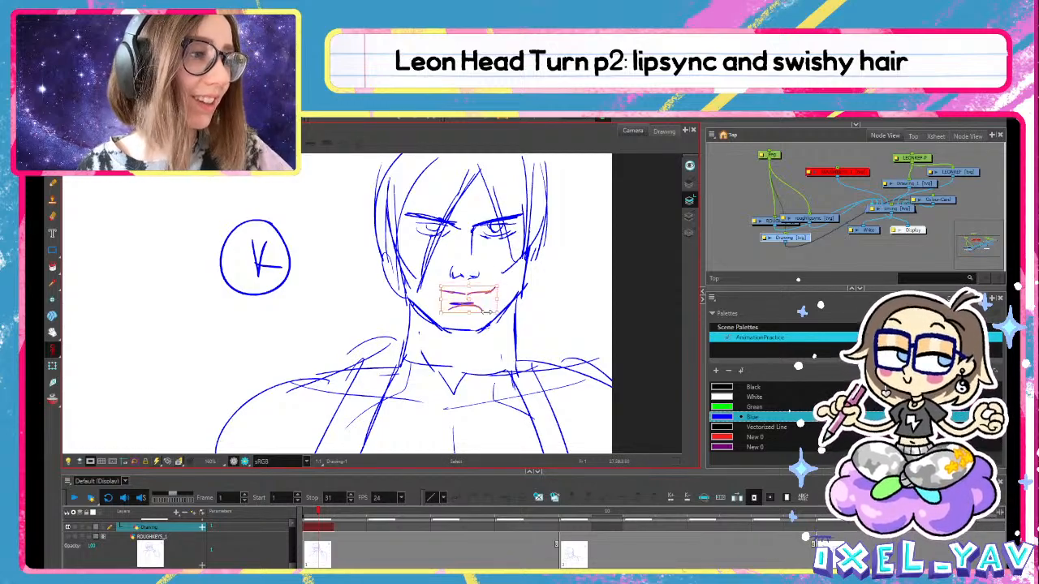
left_click_drag(487, 311, 490, 308)
key("alt+b")
scroll(487, 304, "down", 3)
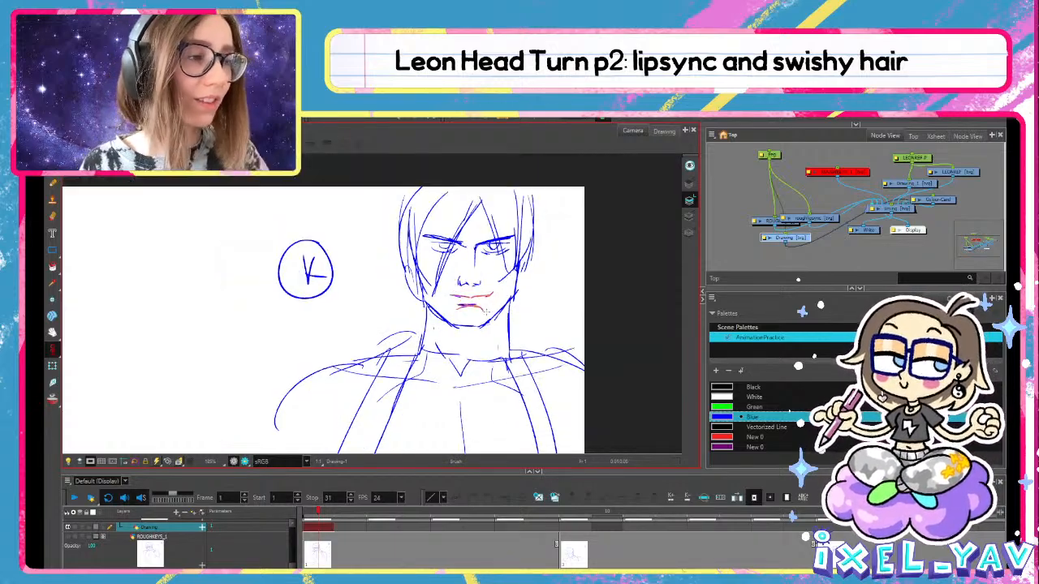
scroll(539, 292, "up", 3)
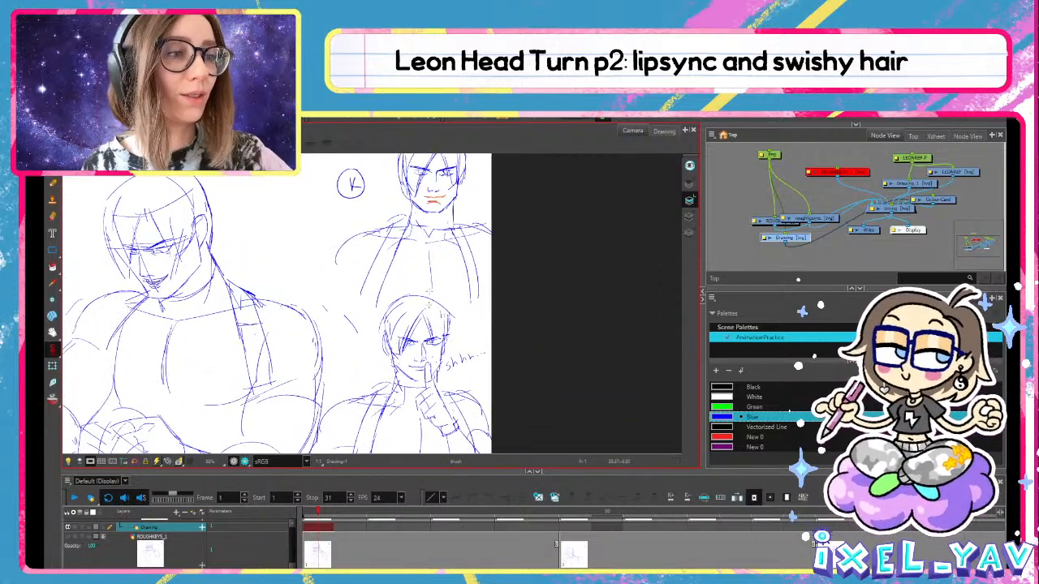
Clean up rough lines around the upper bust's jaw and shoulder with the eraser
key("alt+e")
mouse_move(451, 181)
left_mouse_down()
mouse_move(430, 207)
mouse_move(456, 213)
left_mouse_up()
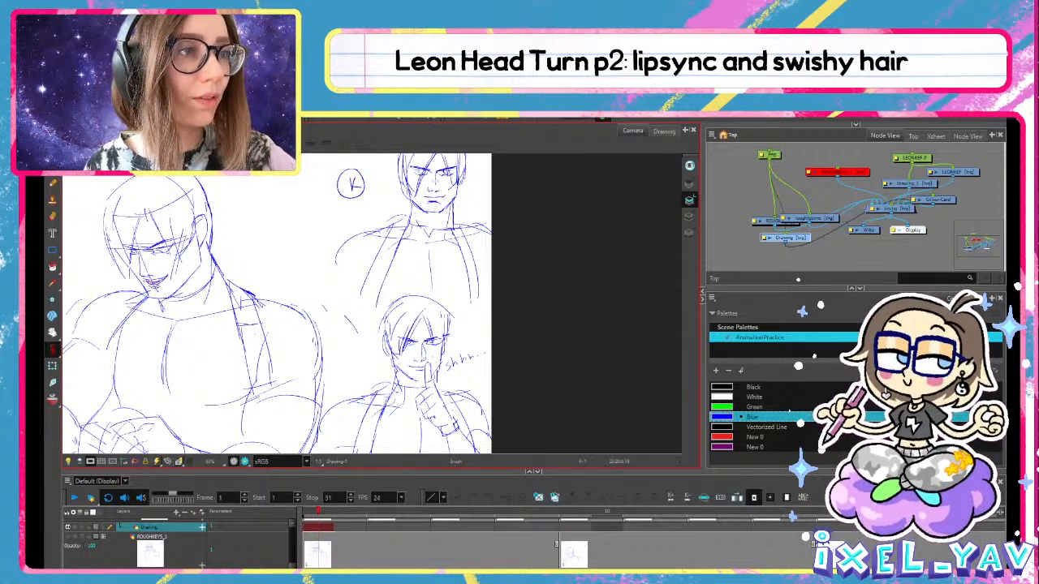
scroll(451, 192, "down", 1)
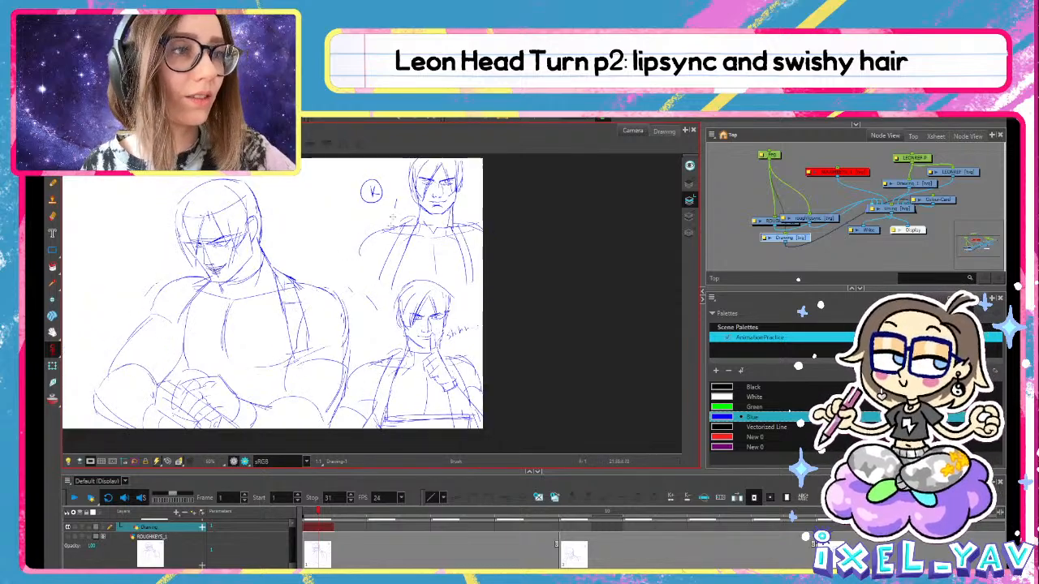
key("alt+e")
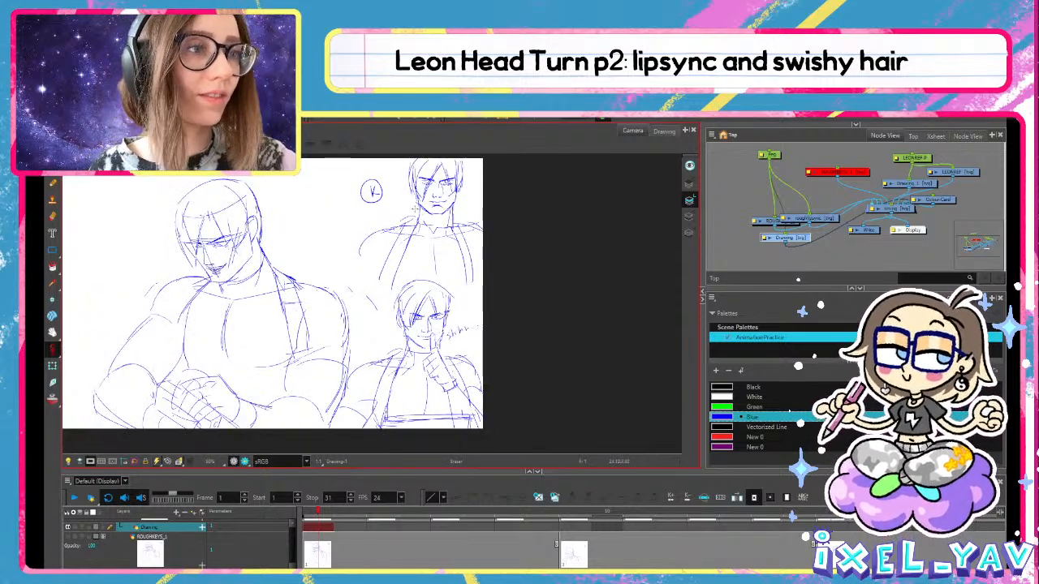
left_click_drag(499, 300, 478, 244)
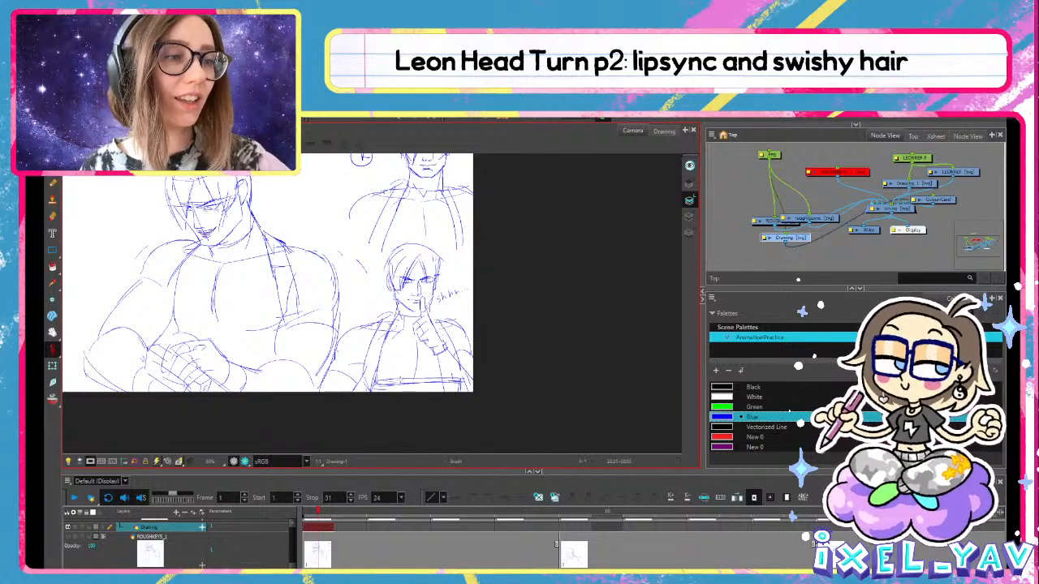
Select both small busts and the "shhh..." lettering, and delete them from the frame
key("alt+s")
mouse_move(479, 368)
left_mouse_down()
mouse_move(524, 397)
mouse_move(524, 432)
left_mouse_up()
key("alt+b")
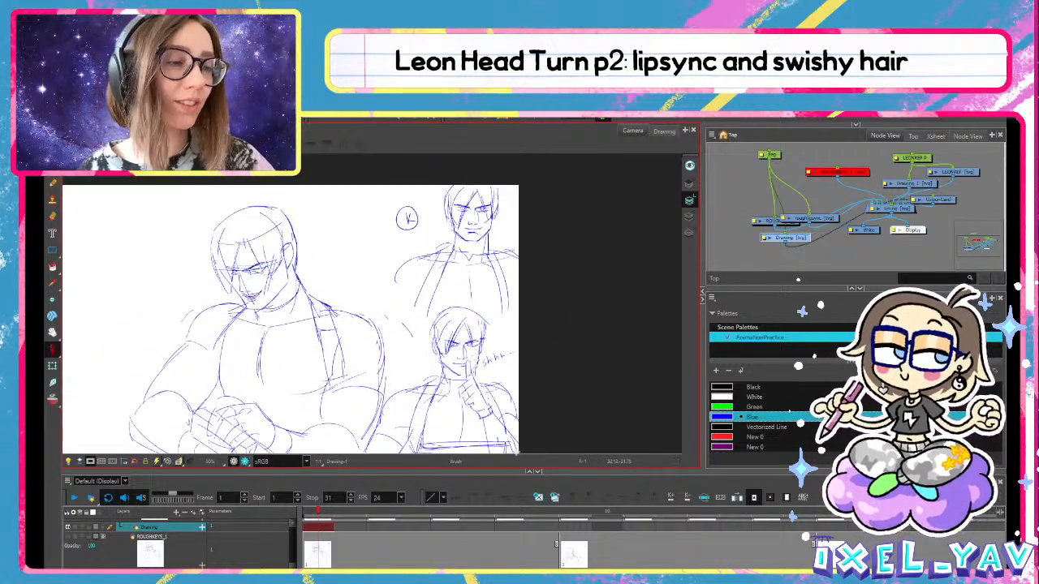
key("alt+s")
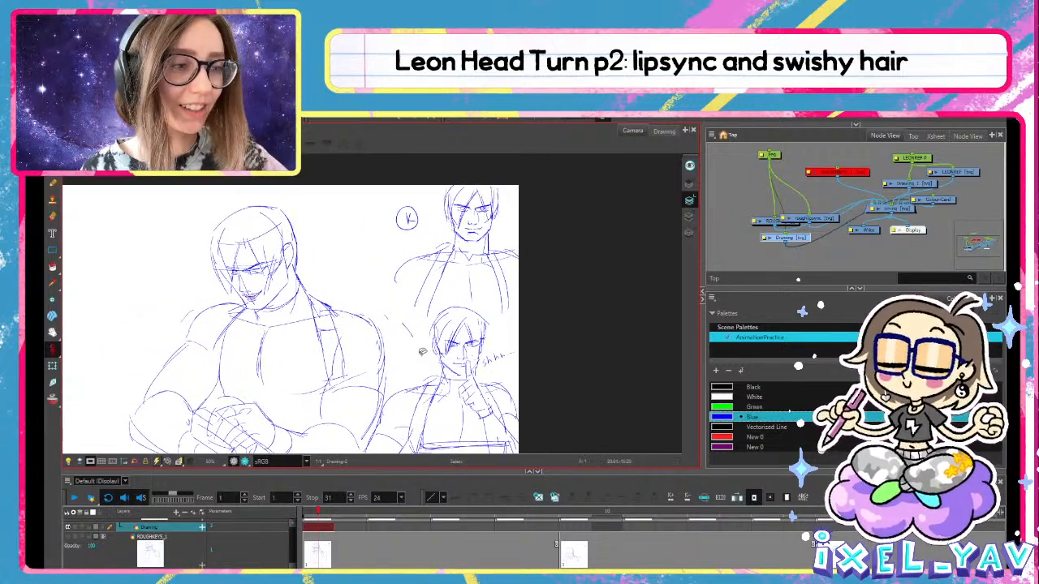
mouse_move(423, 352)
left_mouse_down()
mouse_move(598, 303)
mouse_move(439, 182)
left_mouse_up()
key("Delete")
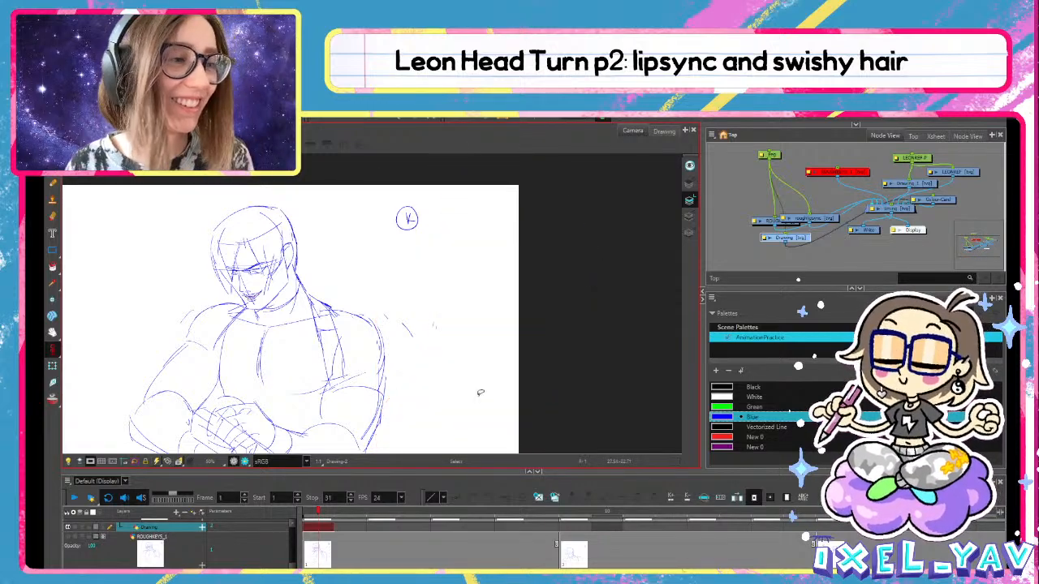
Check the rough poses at frames 2 and 8 along the Drawing layer
mouse_move(483, 327)
left_mouse_down()
mouse_move(535, 311)
mouse_move(558, 258)
left_mouse_up()
key("alt+b")
left_click(349, 526)
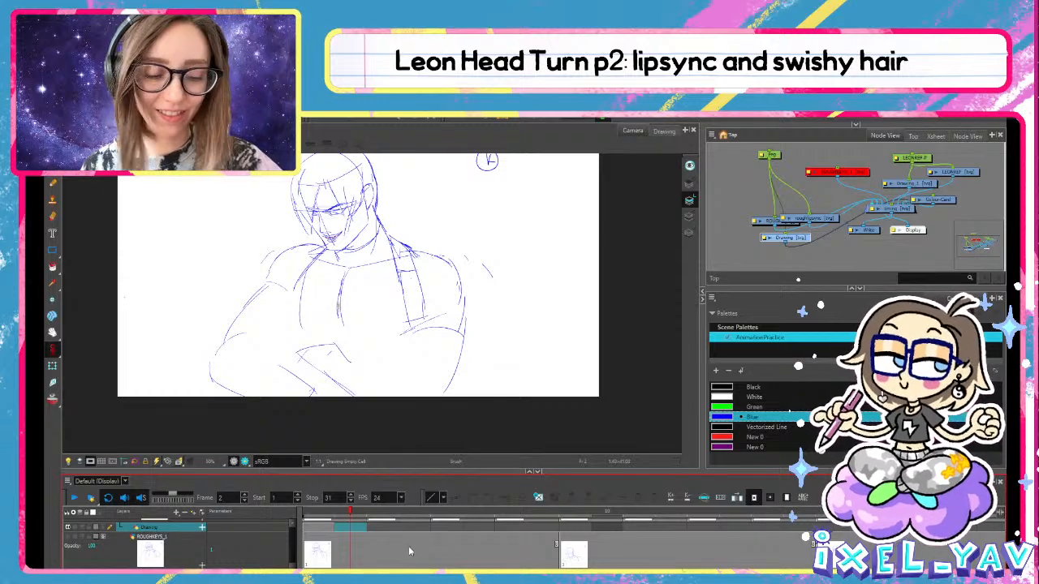
key("F5")
mouse_move(393, 511)
left_mouse_down()
mouse_move(443, 520)
mouse_move(340, 508)
mouse_move(610, 534)
mouse_move(702, 518)
mouse_move(647, 531)
mouse_move(555, 529)
left_mouse_up()
left_click(552, 531)
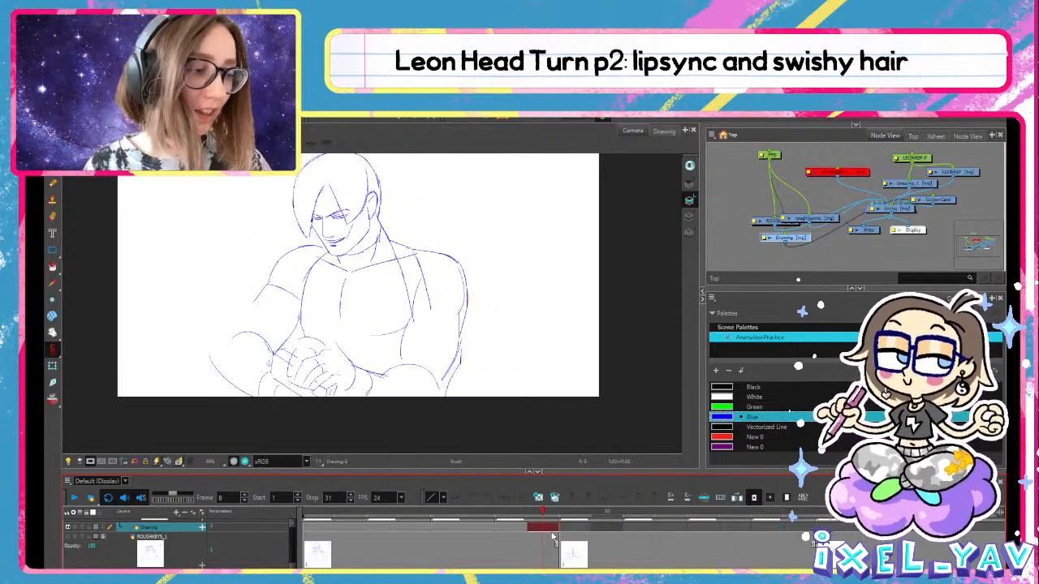
Select the empty cell at frame 12 on the Drawing layer, under the front-facing gun pose
left_click(613, 530)
left_click_drag(654, 529, 664, 529)
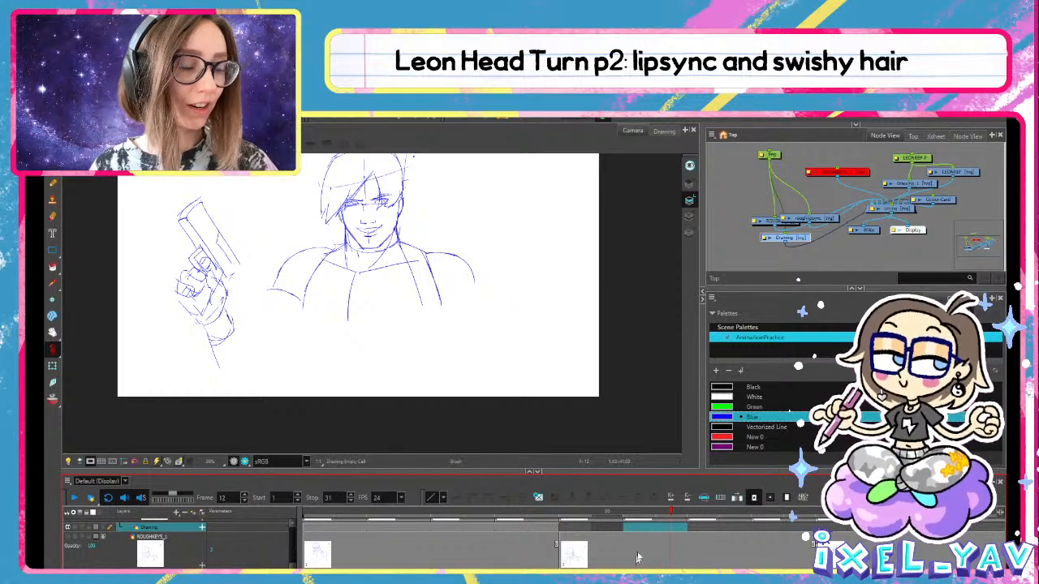
left_click(704, 527)
left_click(664, 531)
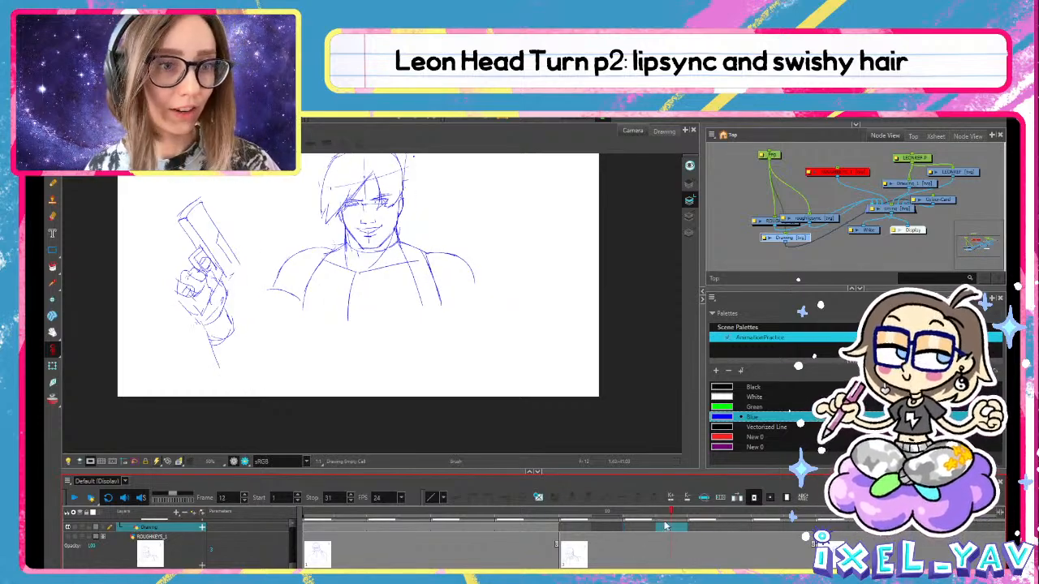
Draw the gun arm's outer forearm edge, inner forearm line and front of the upper arm at frame 12 on the Drawing layer
left_click_drag(213, 351, 239, 395)
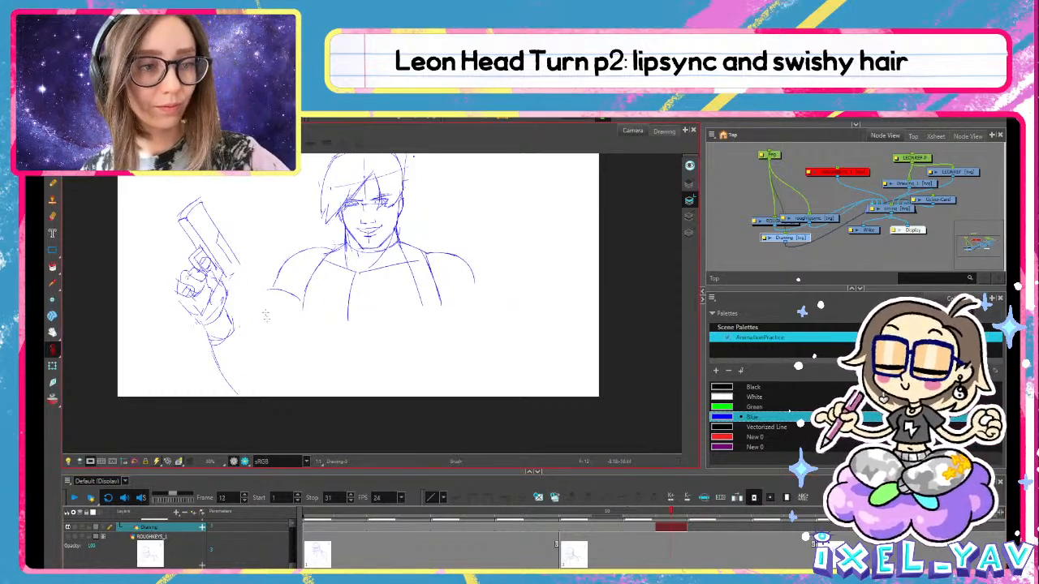
key("alt+s")
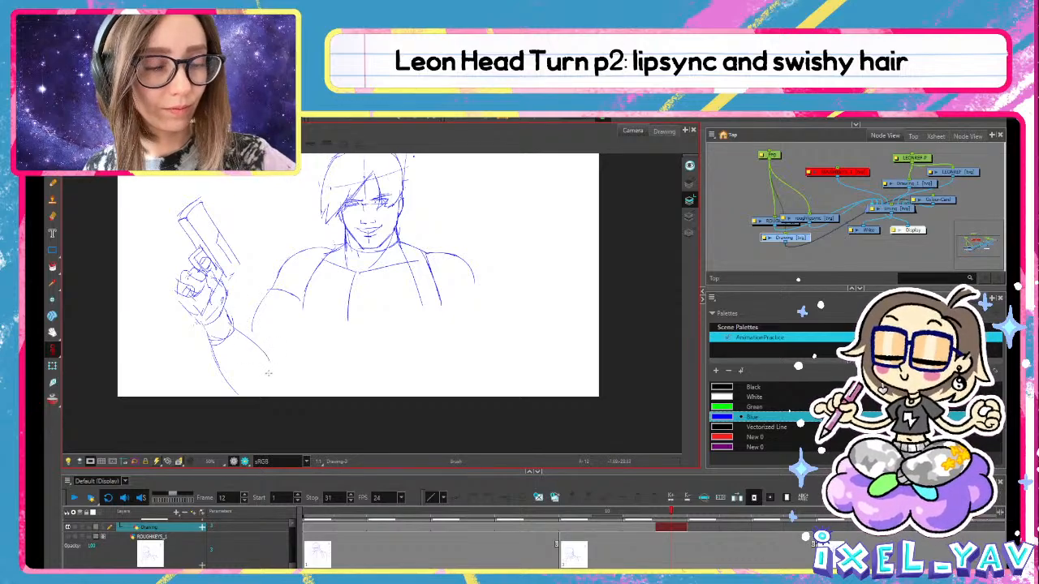
key(".")
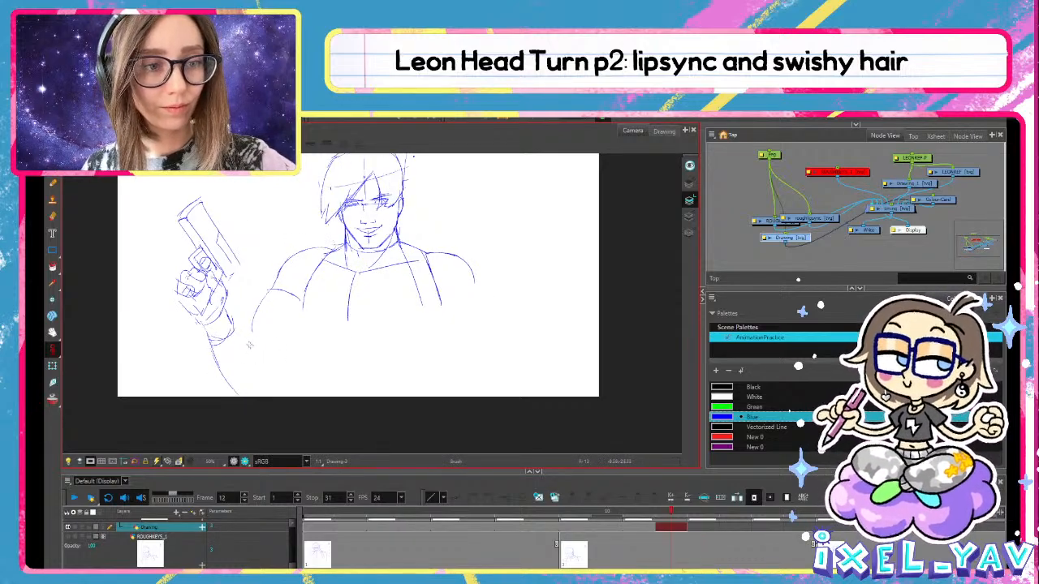
left_click_drag(250, 346, 269, 362)
key(".")
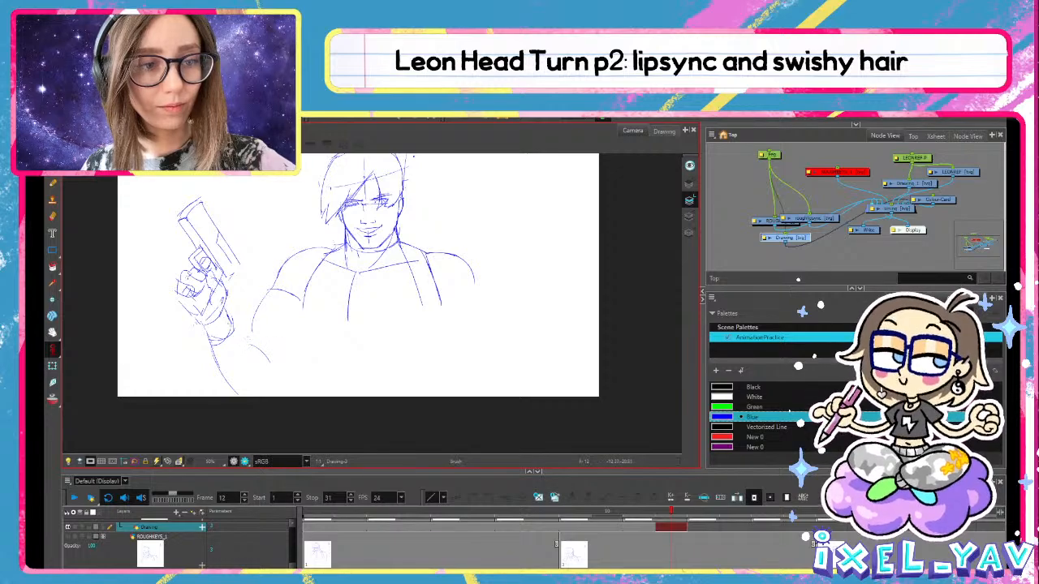
key(".")
key(".")
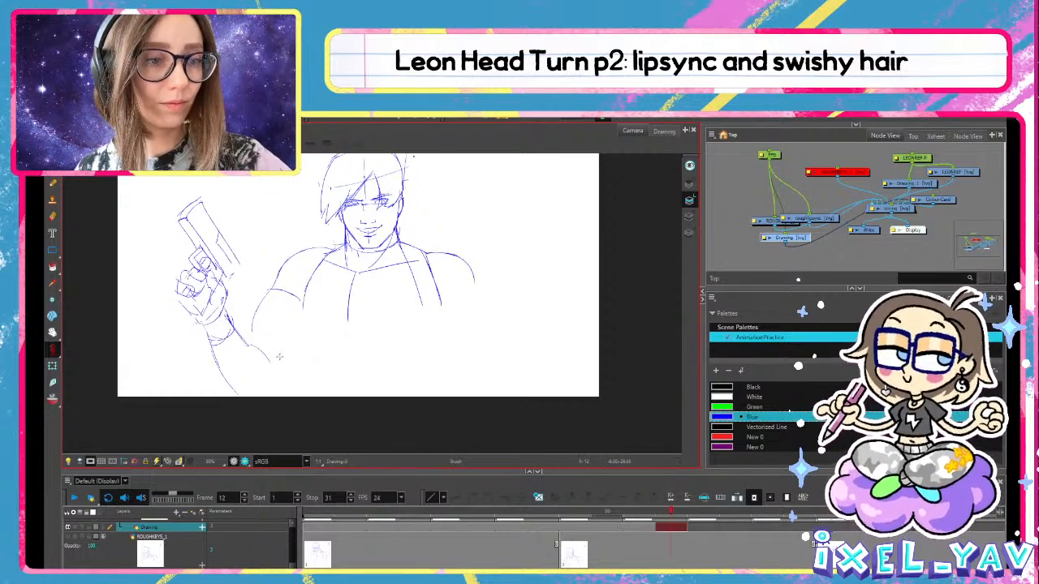
key("alt+s")
left_click(264, 354)
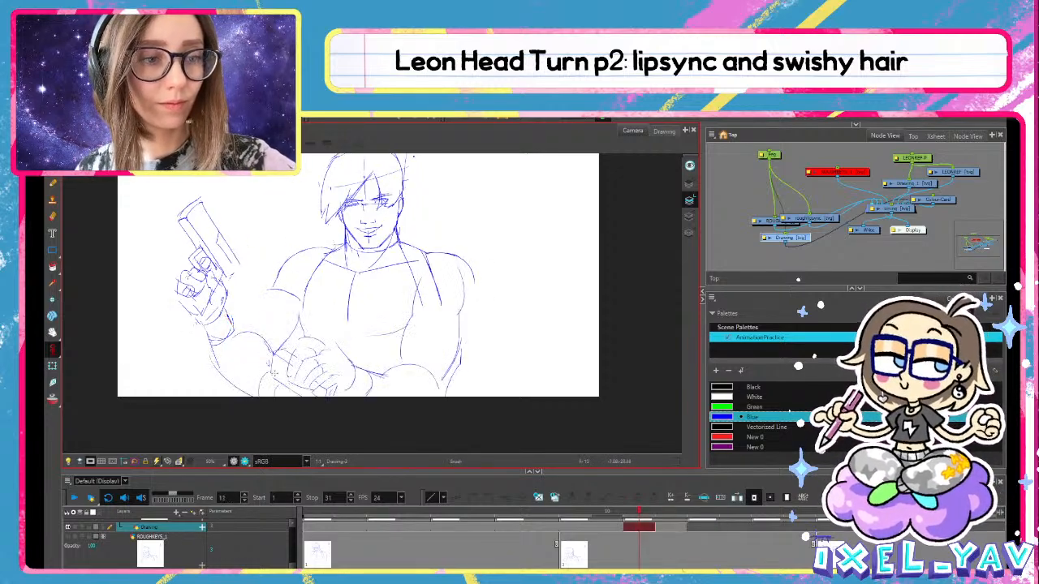
Refine the gun arm's elbow crease so the forearm line meets the front of the upper arm, comparing it with frame 11
key(".")
key(".")
key(".")
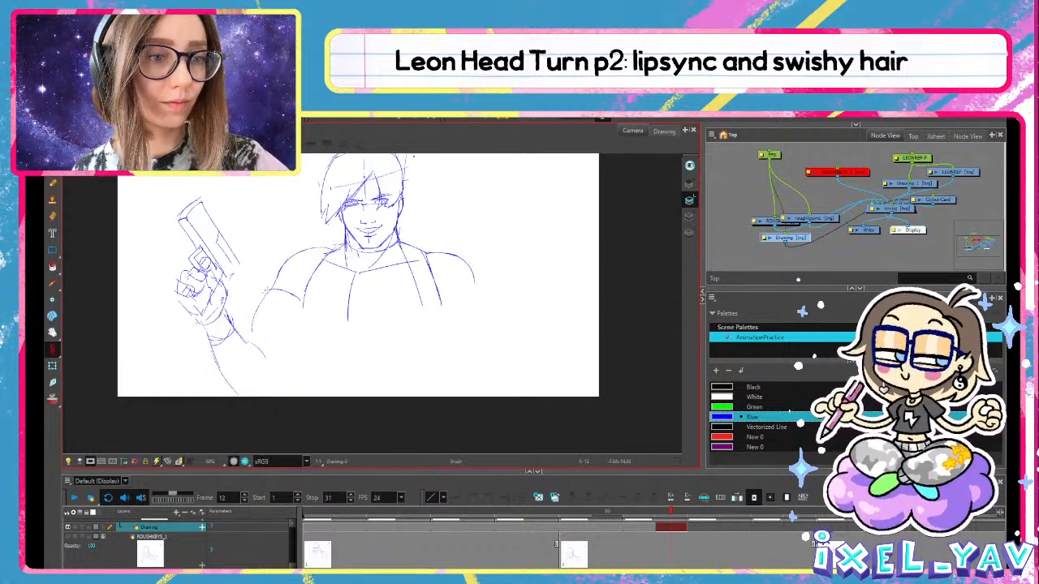
key(".")
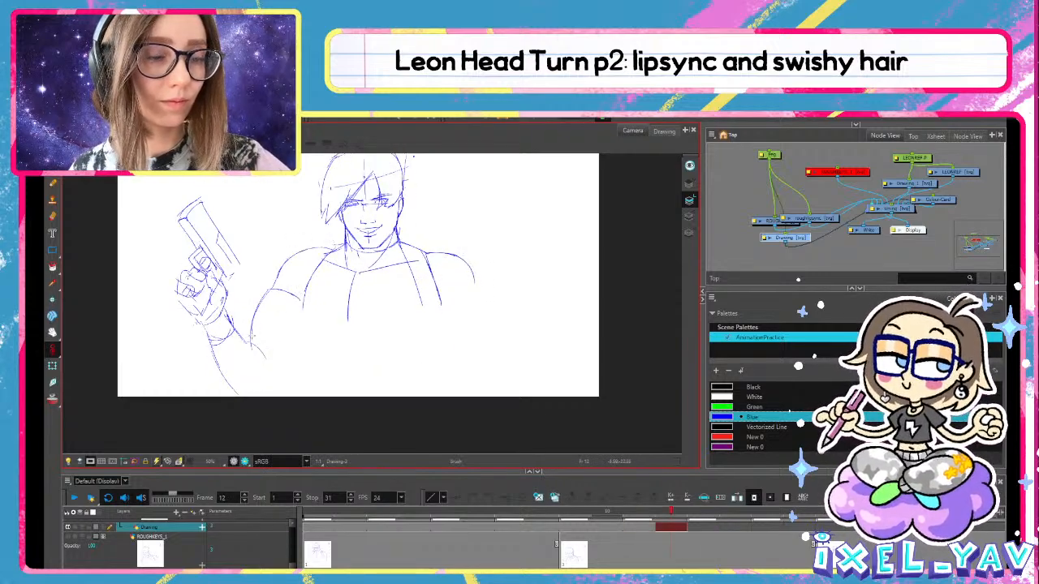
key("alt+s")
left_click(261, 352)
left_click_drag(256, 367, 264, 357)
key("alt+b")
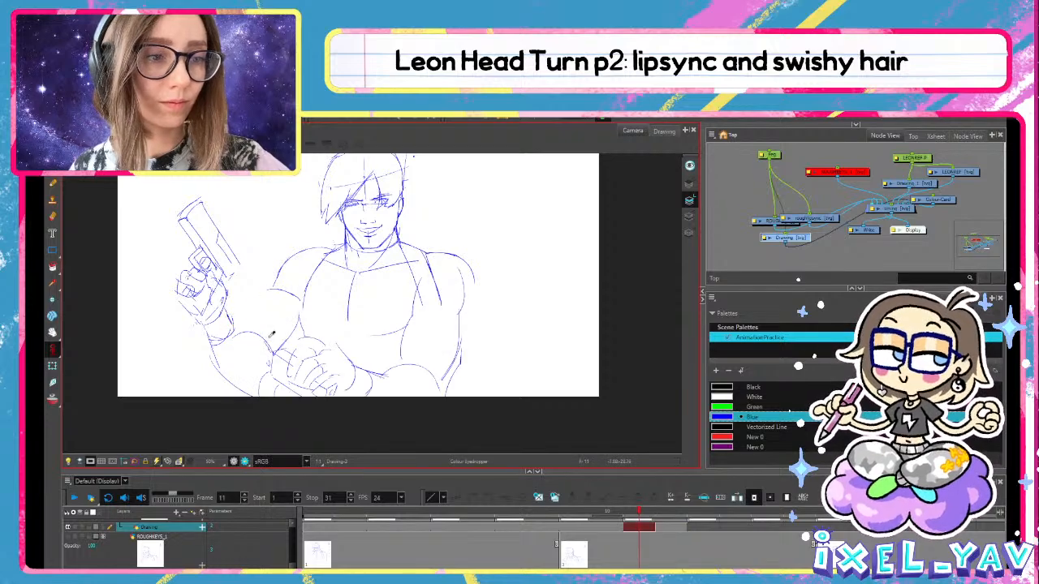
Draw the underside of the gun arm's upper arm from the armpit down to the elbow and adjust the stroke's placement
key(".")
key(".")
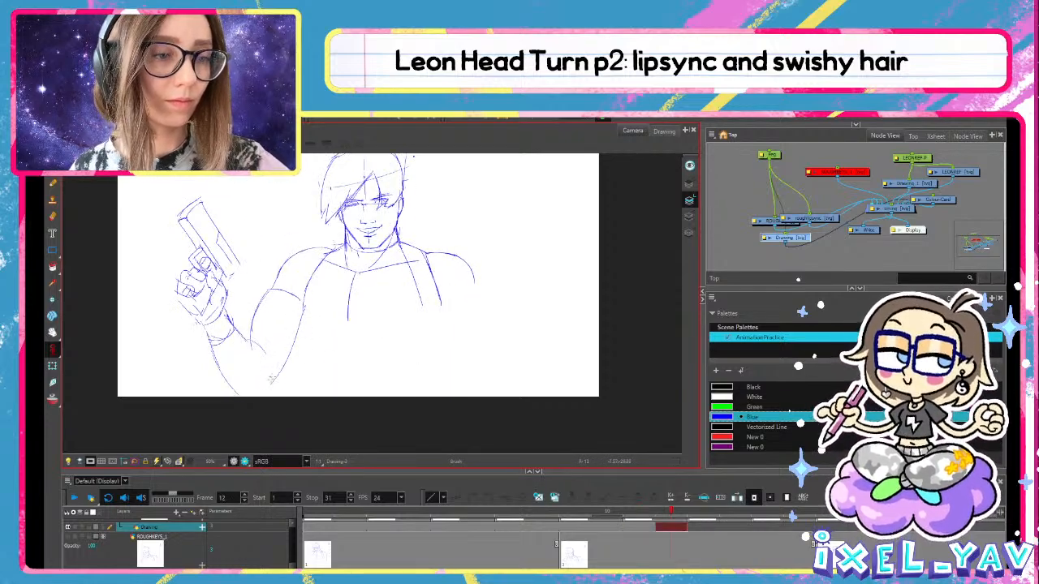
key(".")
key(".")
key(".")
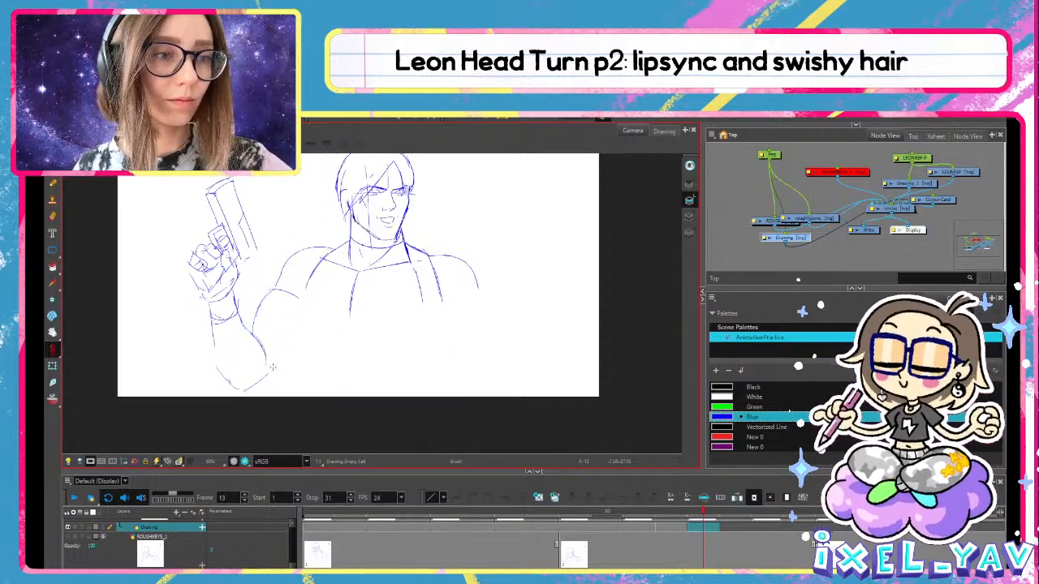
key(".")
key("alt+s")
left_click_drag(294, 306, 310, 308)
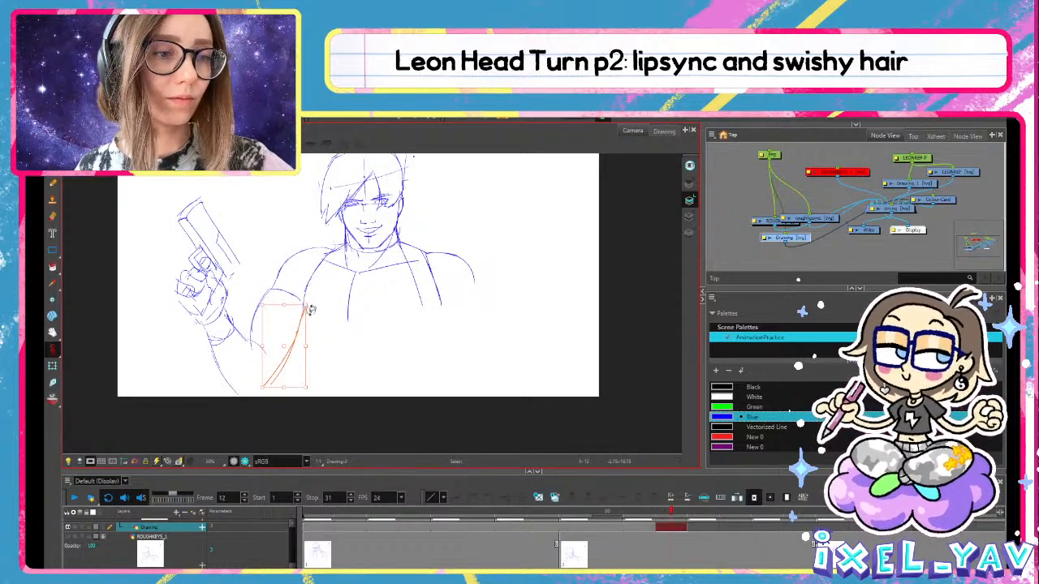
key("alt+b")
Select and adjust the front line of the gun arm's upper arm at frame 12, between sleeve and elbow
key(".")
key(".")
key(".")
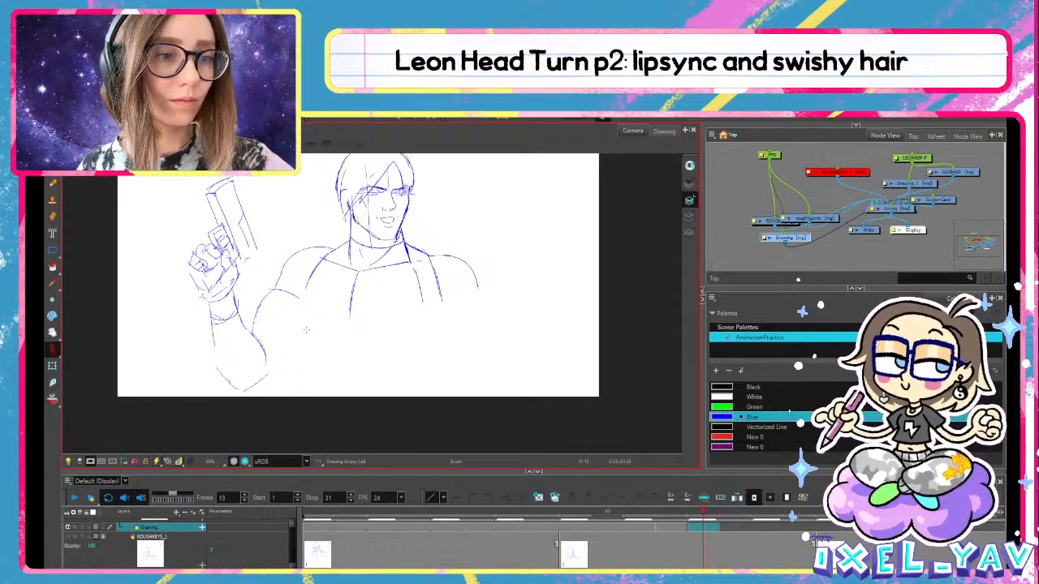
key(".")
key("comma")
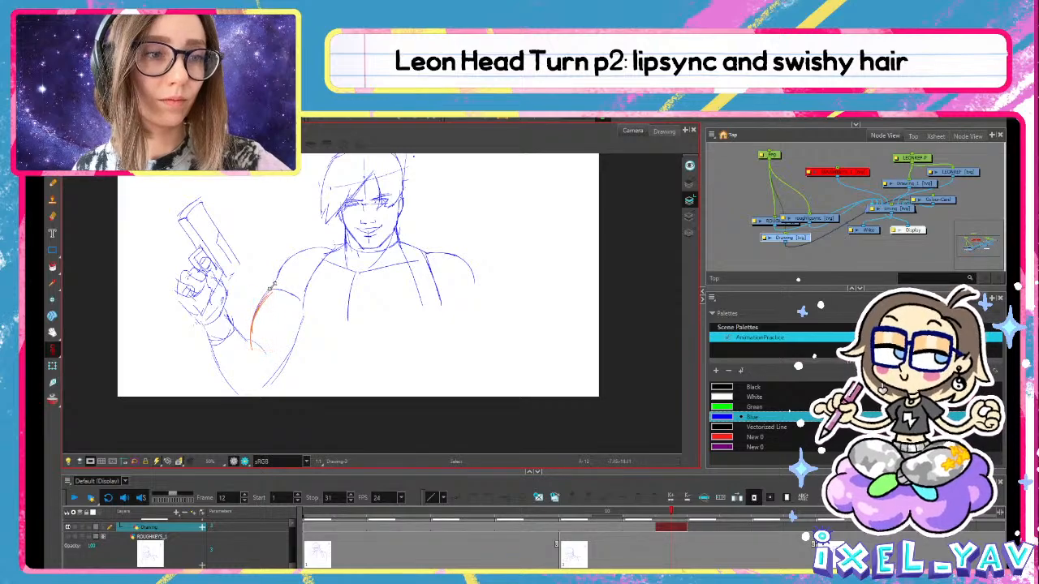
key("comma")
Check the new arm against the poses at frames 10 to 14, and save the scene
key("period")
key("period")
key("comma")
key("period")
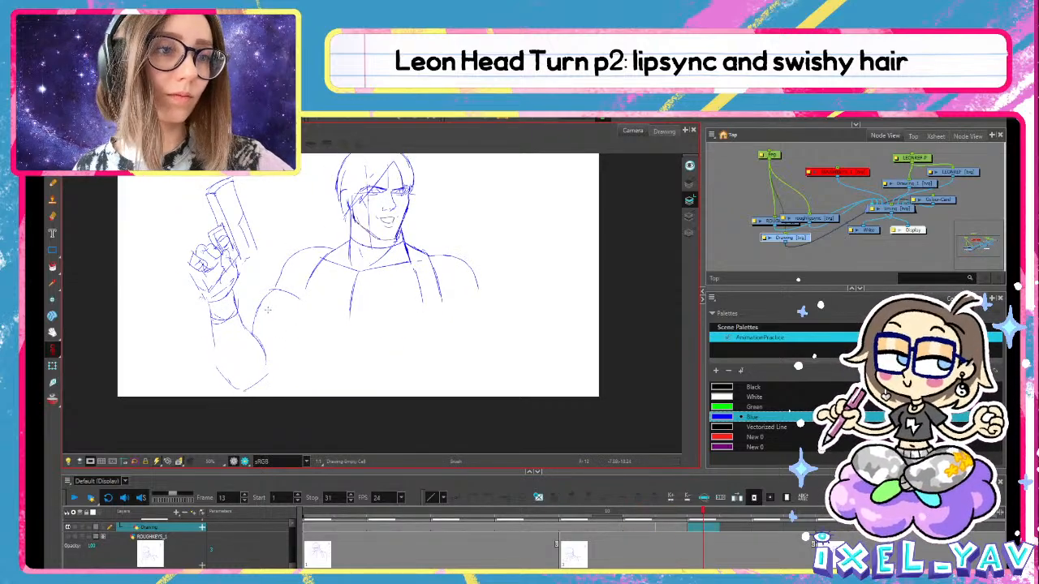
key("comma")
key("period")
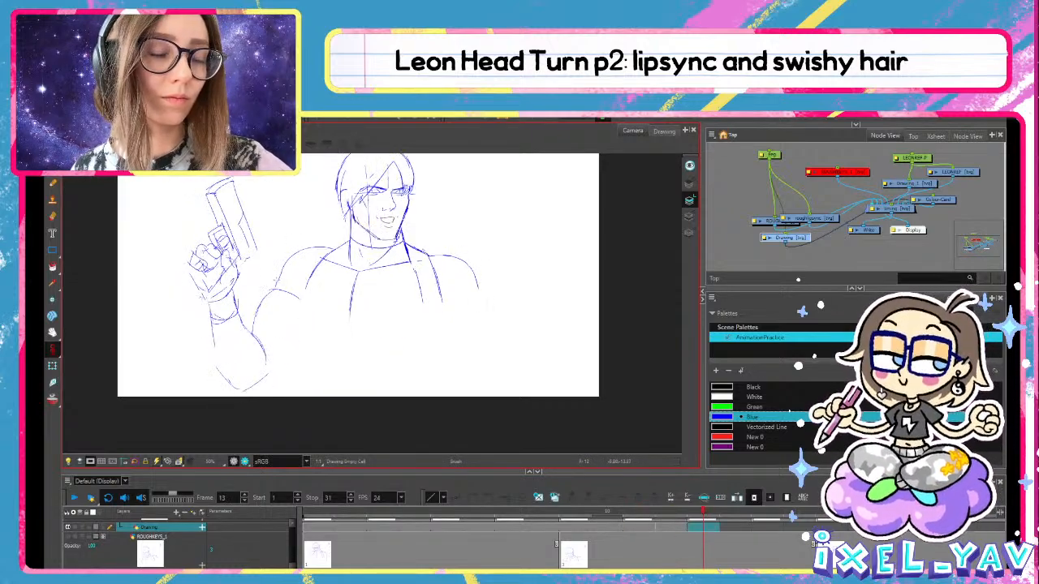
key("comma")
key("comma")
key("comma")
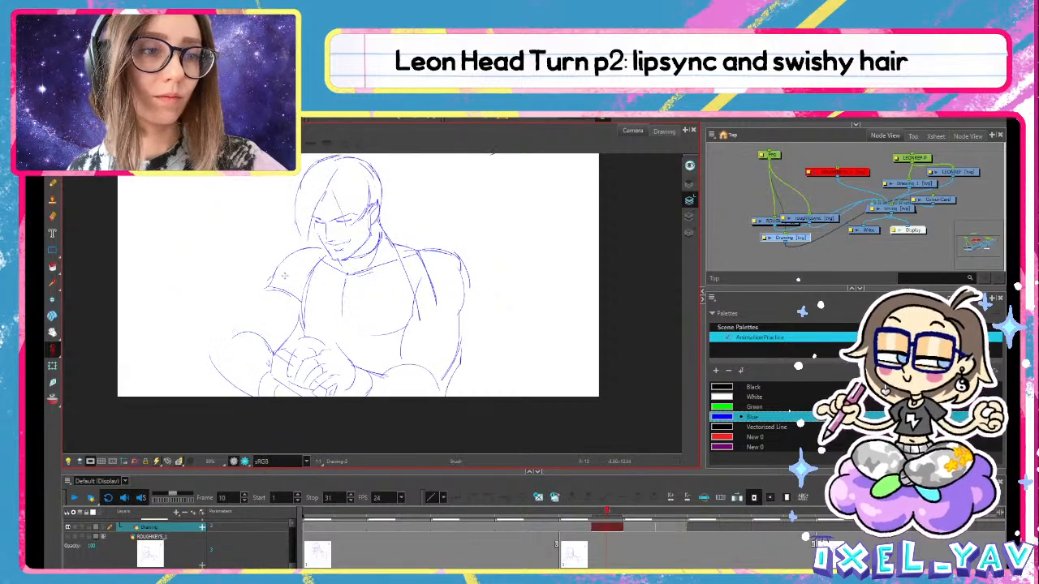
key("period")
key("period")
key("comma")
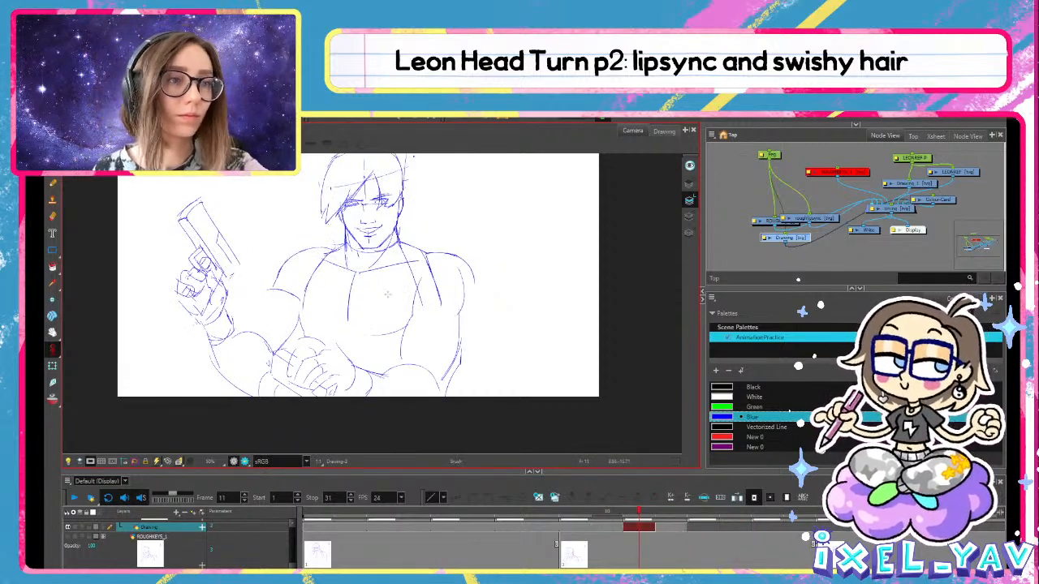
key("period")
key("ctrl+s")
key("period")
key("period")
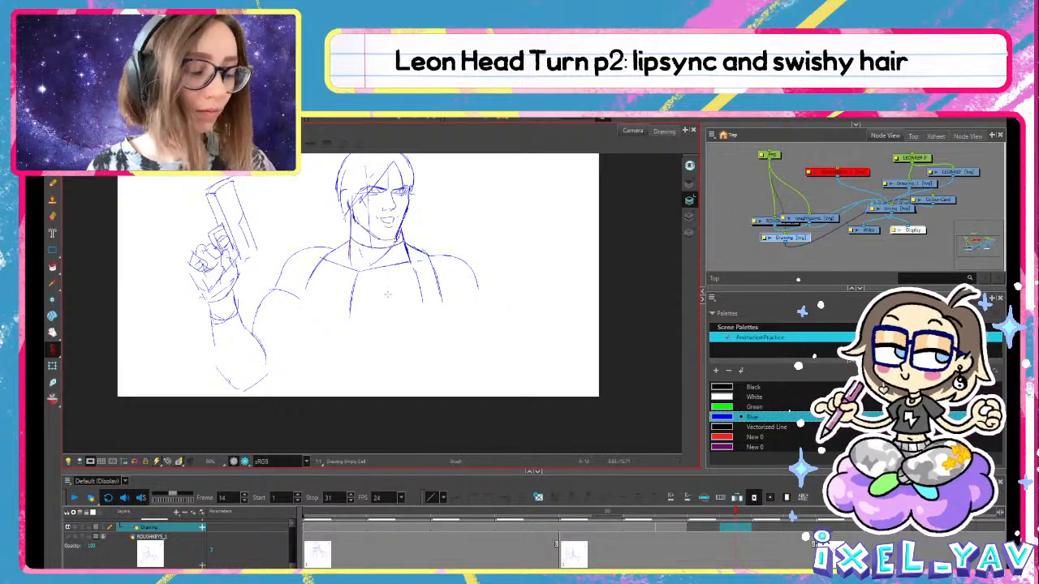
Create an empty drawing at frame 9 on the Drawing layer and turn on onion skin
left_click(566, 529)
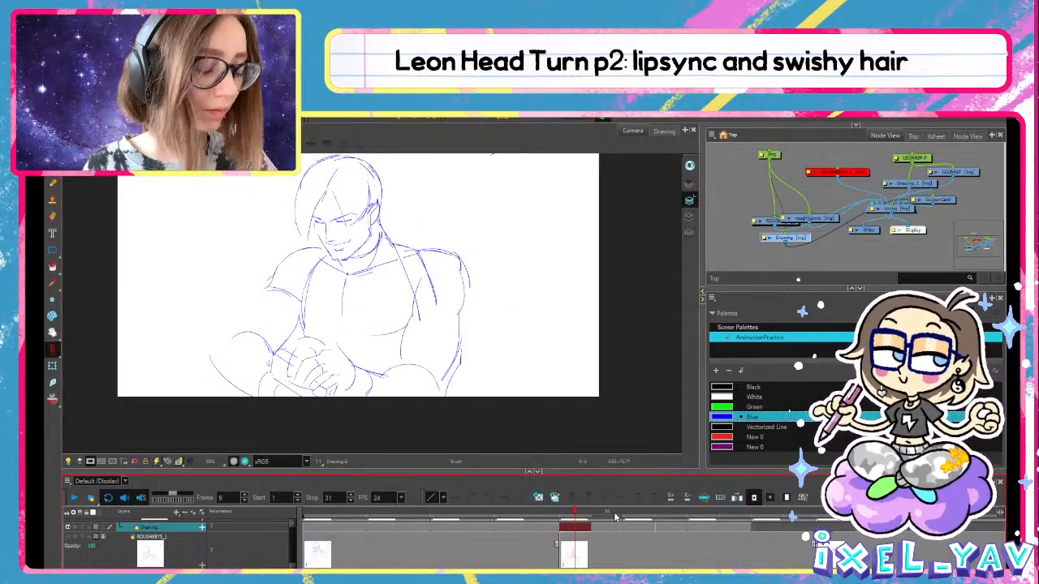
key("minus")
key("minus")
key("alt+shift+r")
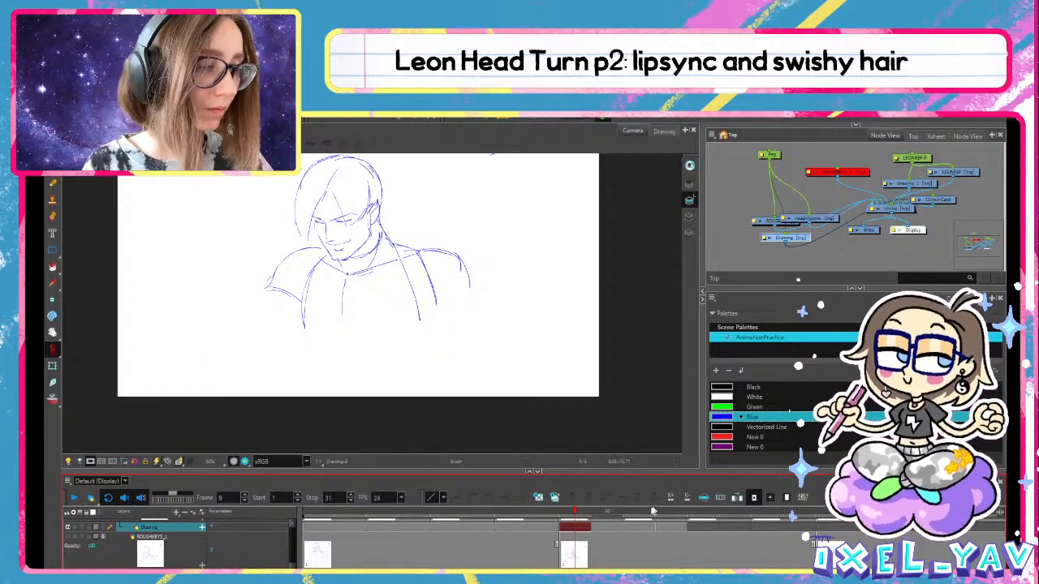
mouse_move(576, 513)
left_mouse_down()
mouse_move(471, 511)
mouse_move(656, 516)
mouse_move(299, 495)
mouse_move(357, 519)
mouse_move(641, 519)
mouse_move(578, 527)
left_mouse_up()
key("alt+o")
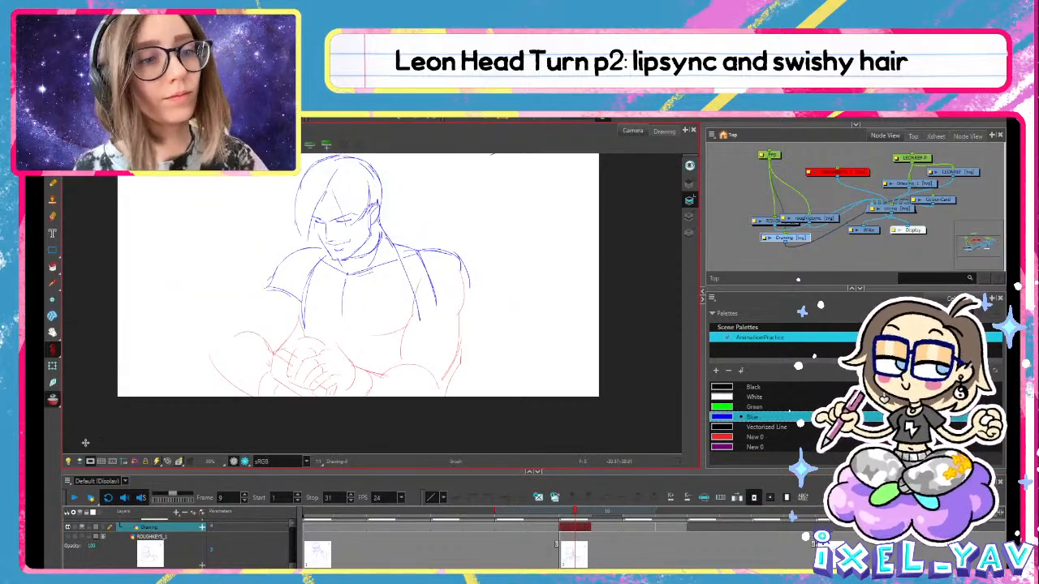
Copy the gun and gripping hand from the ROUGH layer at frame 12 and paste them into the Drawing layer's same frame
left_click(658, 512)
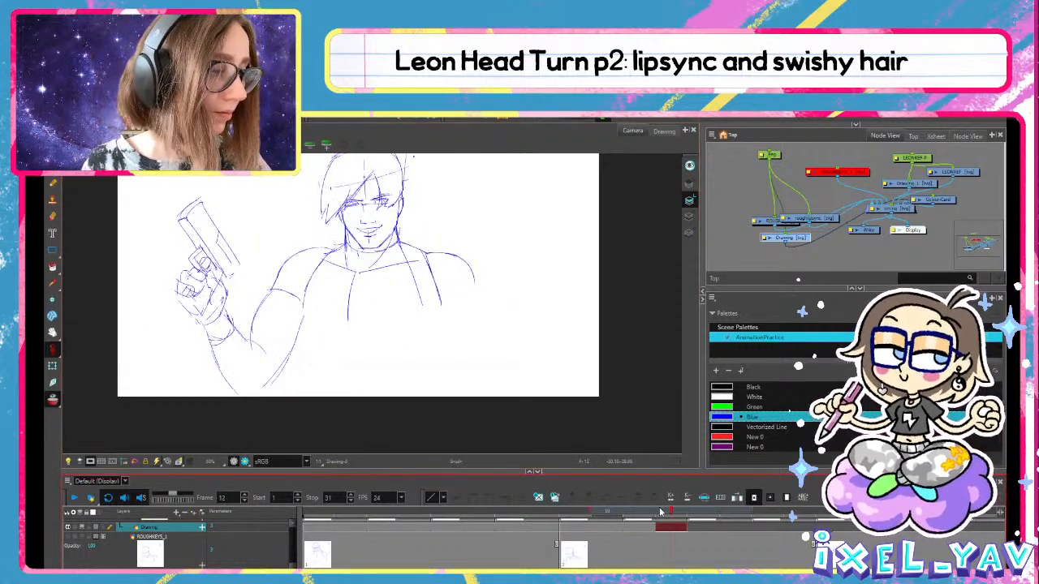
left_click(659, 552)
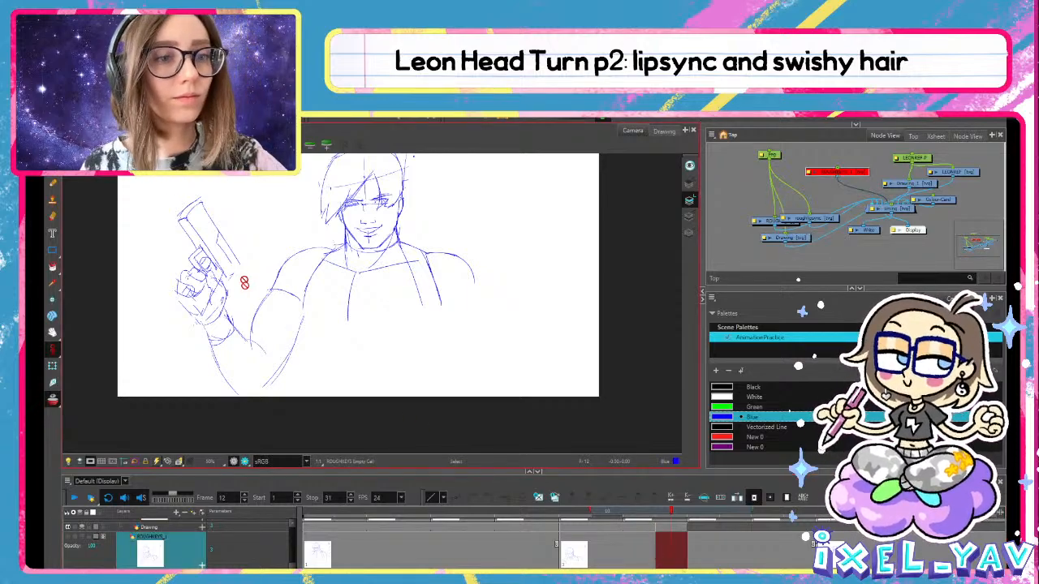
left_click(653, 556)
left_click(686, 556)
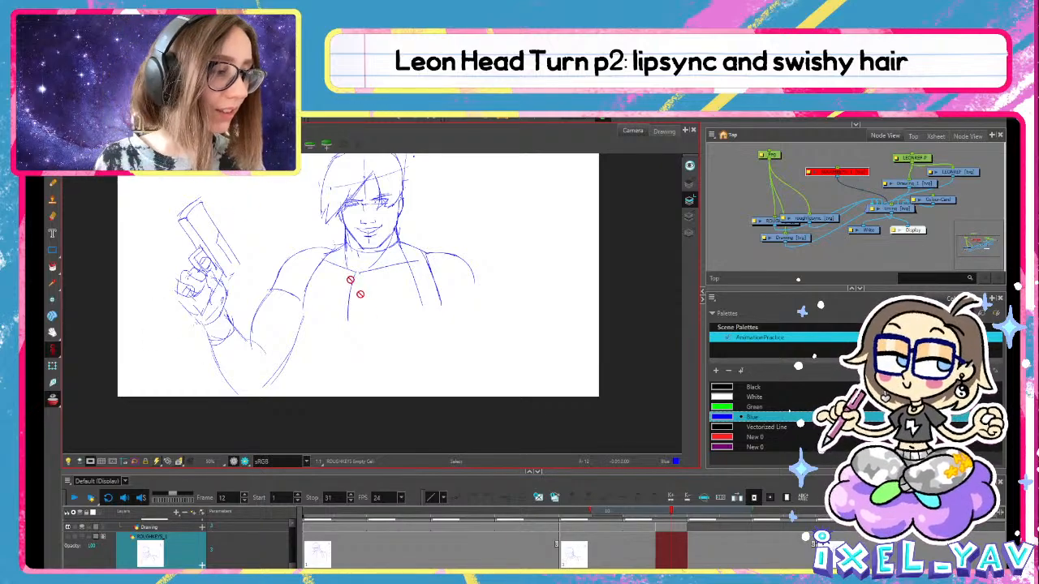
scroll(600, 562, "up", 1)
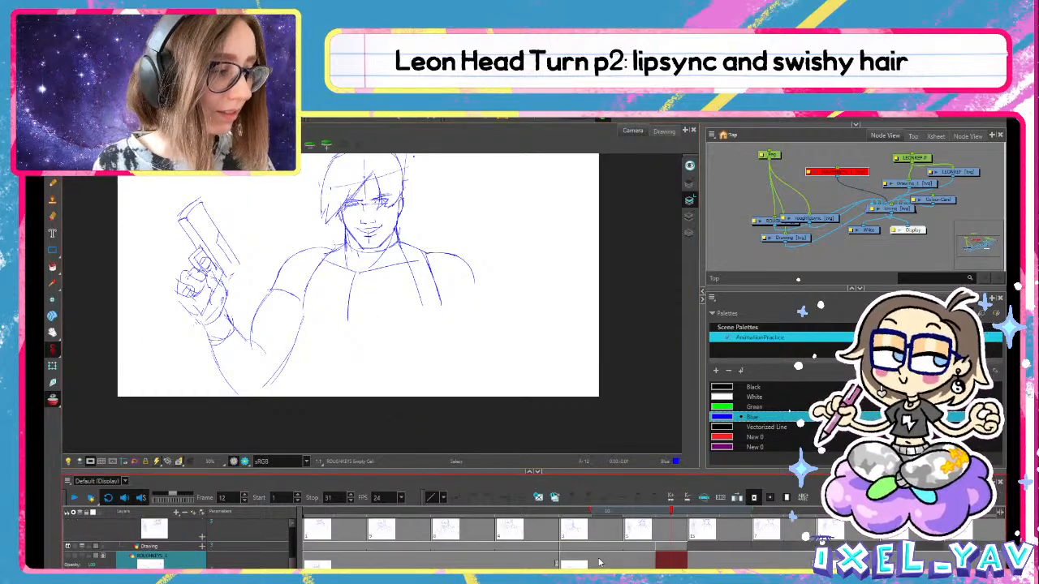
scroll(600, 561, "up", 1)
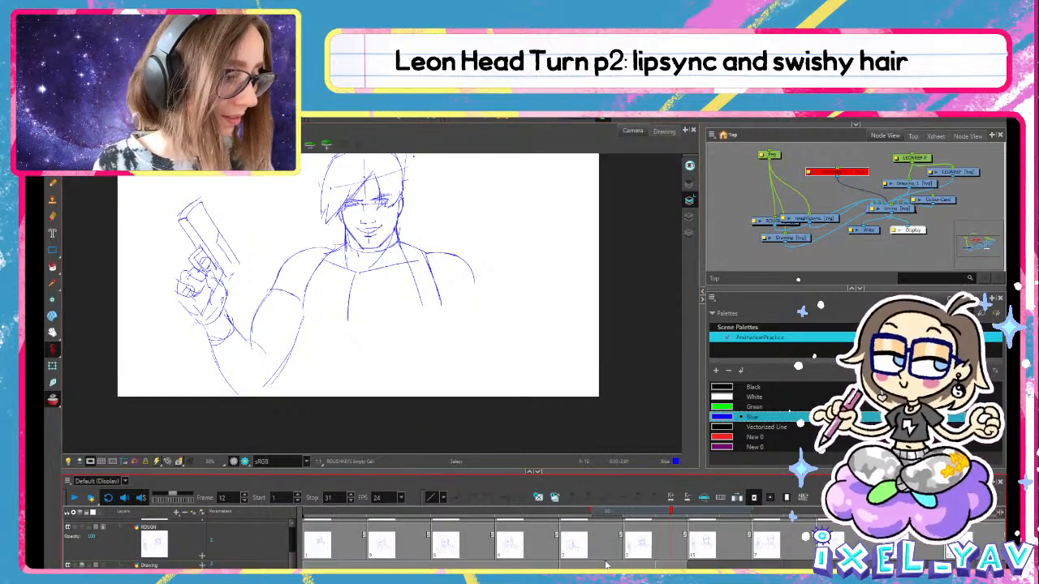
left_click(675, 544)
left_click_drag(171, 393, 192, 183)
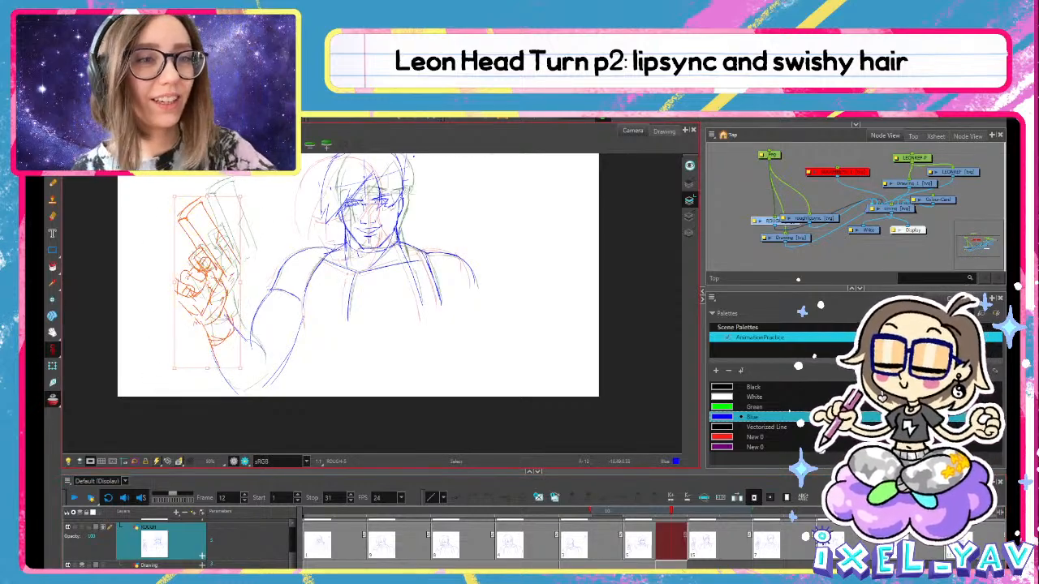
left_click(670, 565)
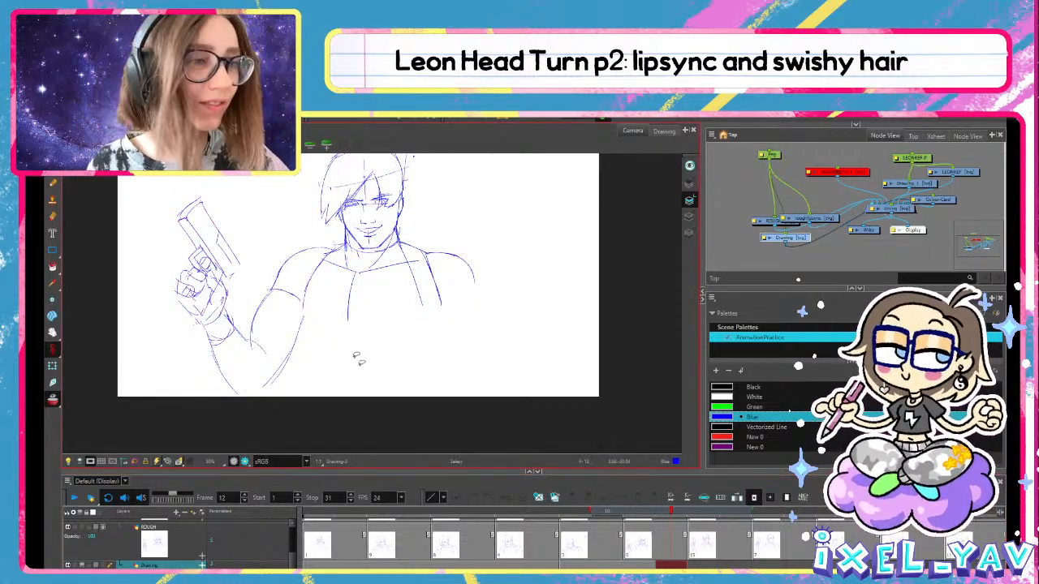
key("ctrl+v")
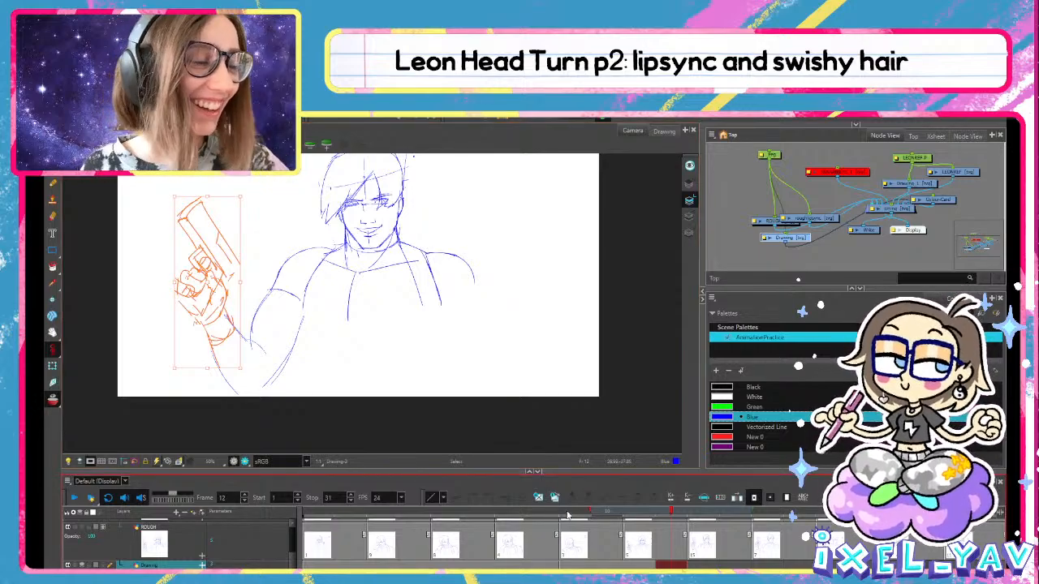
Compare the poses at frames 7, 10 and 12 along the Drawing and ROUGH layers
mouse_move(576, 512)
left_mouse_down()
mouse_move(482, 523)
mouse_move(582, 493)
mouse_move(674, 515)
mouse_move(476, 528)
left_mouse_up()
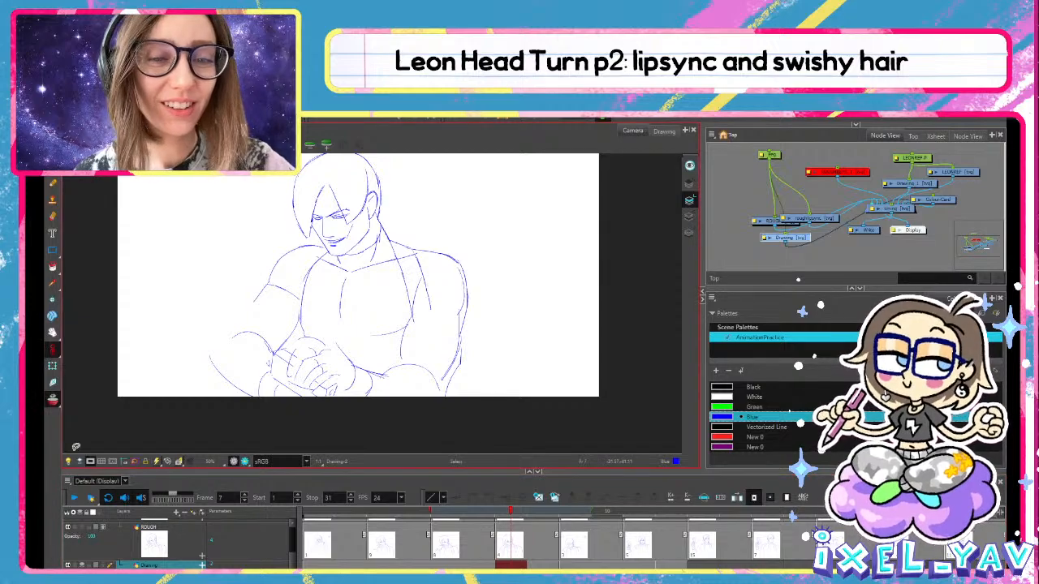
left_click(575, 511)
left_click_drag(598, 532, 507, 542)
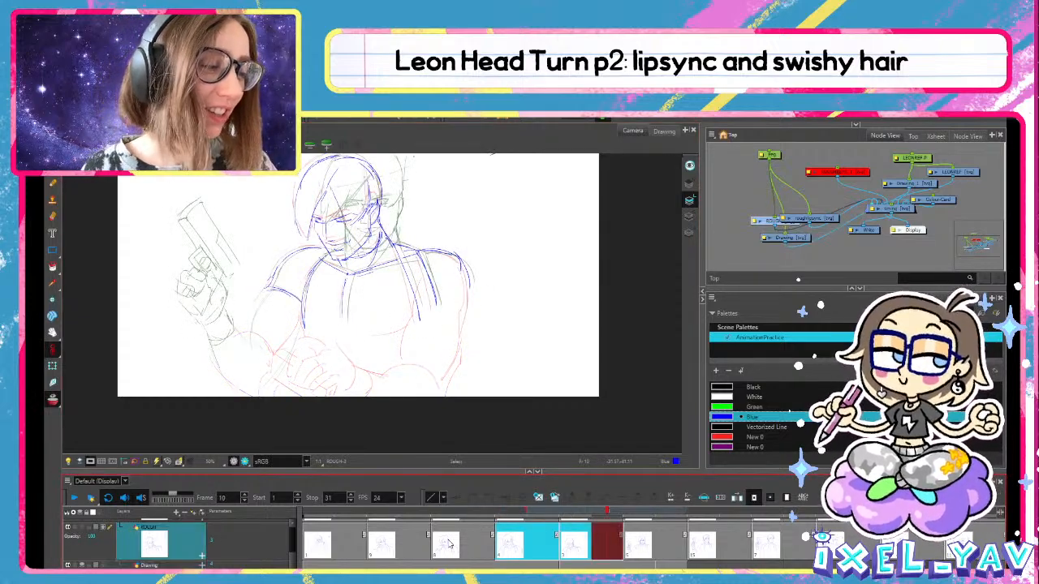
left_click(568, 565)
left_click(671, 565)
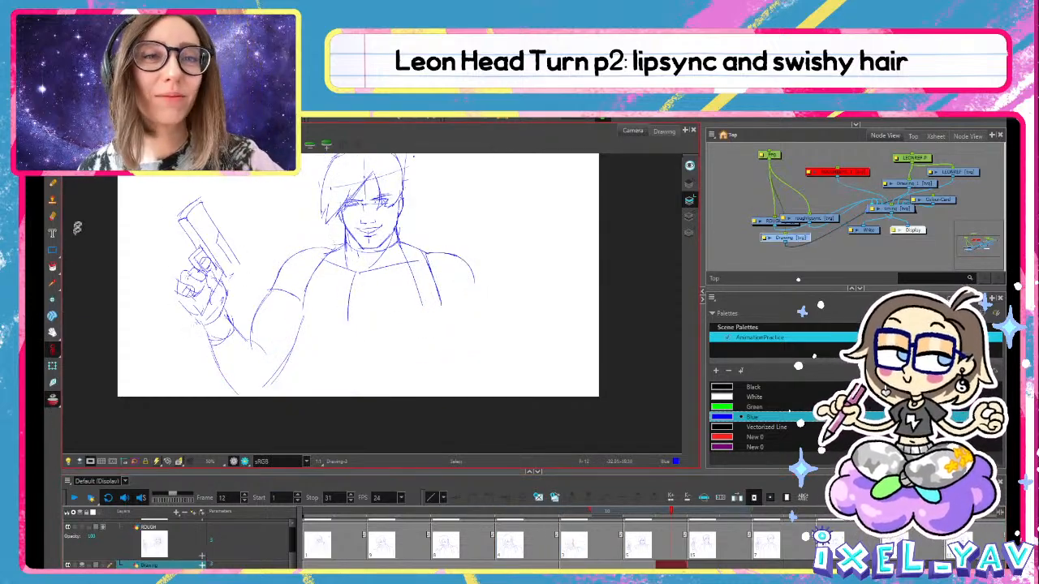
left_click(607, 564)
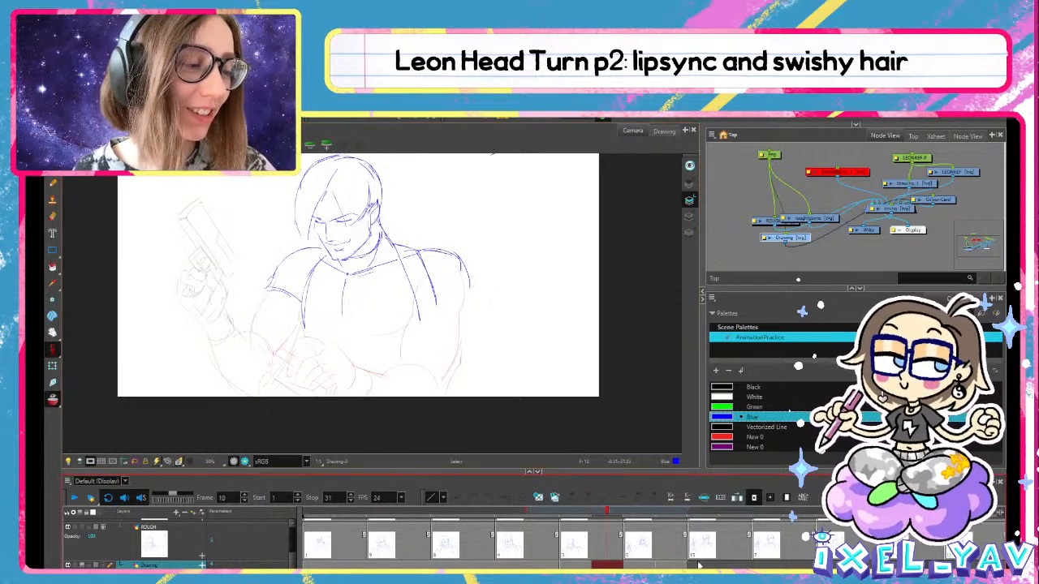
left_click(700, 565)
left_click(659, 565)
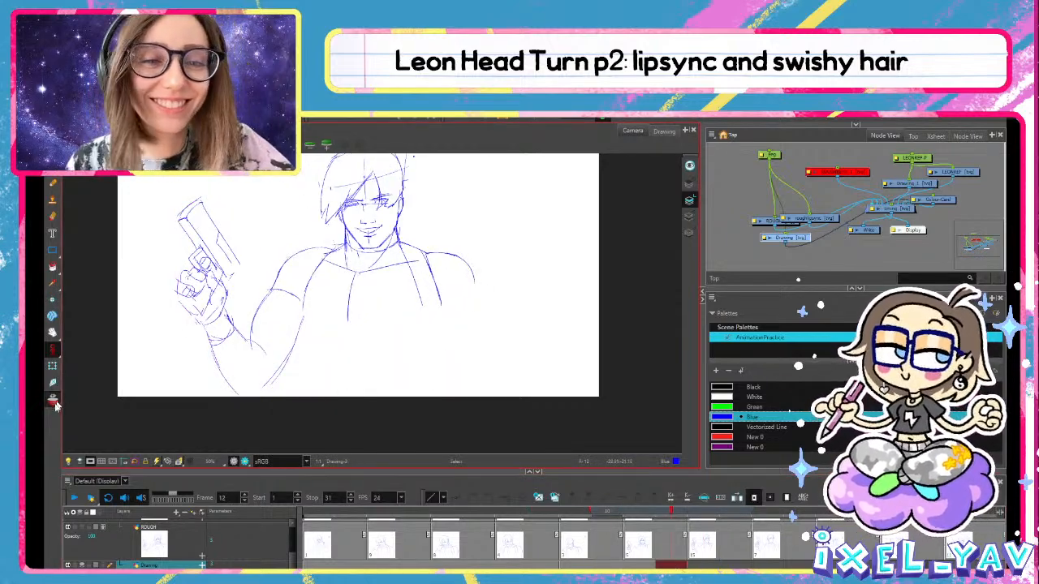
Turn onion skin on and compare the gun arm poses between frames 9 and 11 on the Drawing layer
left_click(484, 511)
left_click_drag(493, 509, 574, 511)
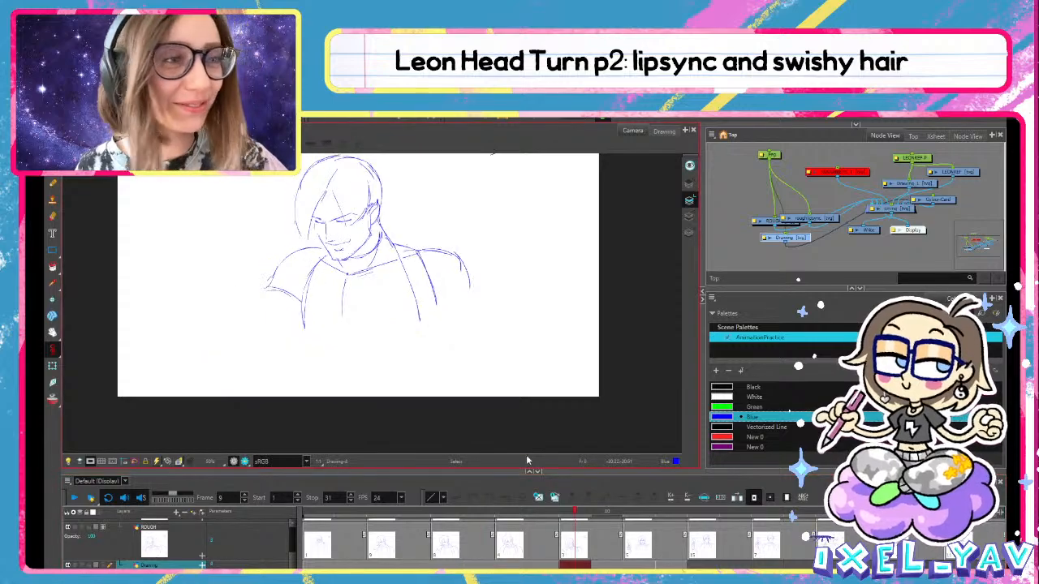
left_click(52, 399)
scroll(349, 312, "up", 3)
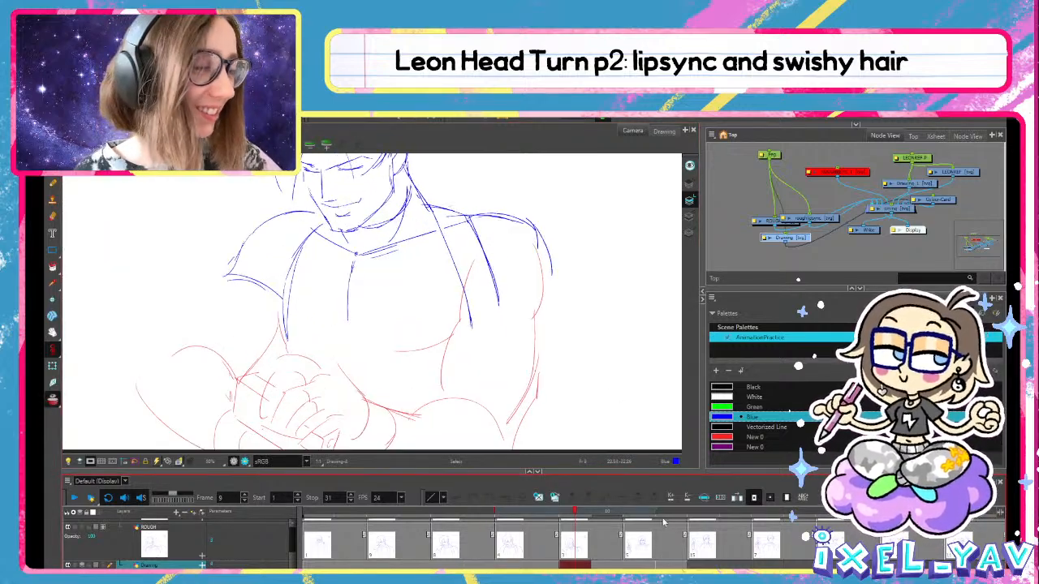
mouse_move(655, 510)
left_mouse_down()
mouse_move(670, 513)
mouse_move(609, 524)
mouse_move(639, 517)
left_mouse_up()
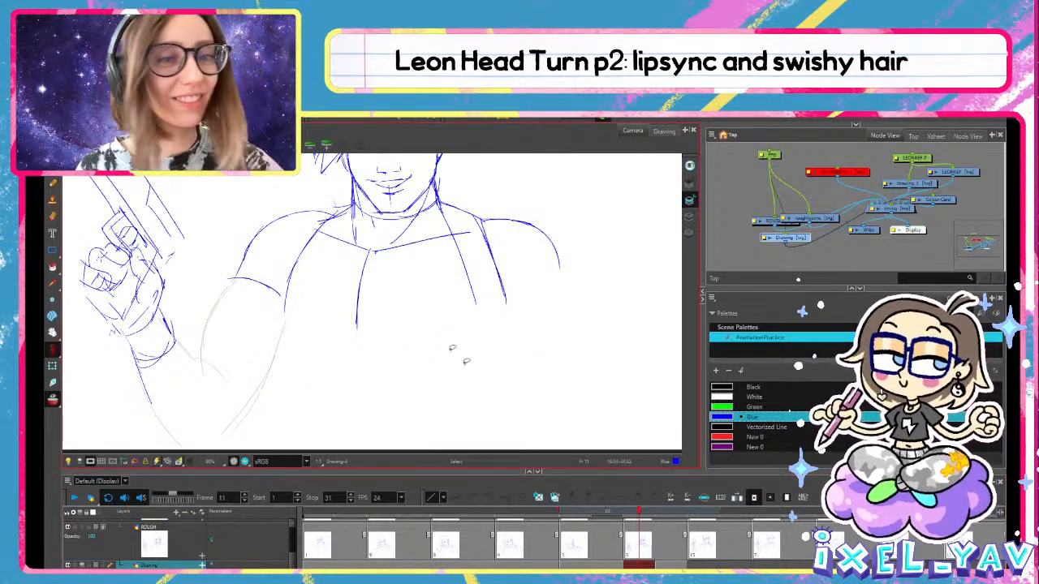
left_click_drag(457, 354, 528, 283)
left_click_drag(560, 515, 495, 514)
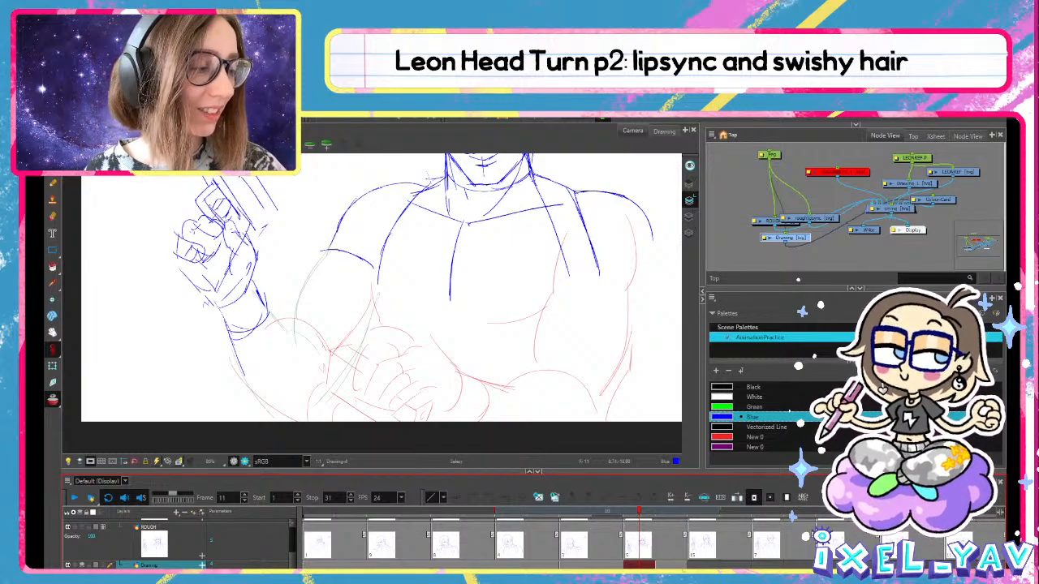
left_click(665, 565)
left_click(633, 566)
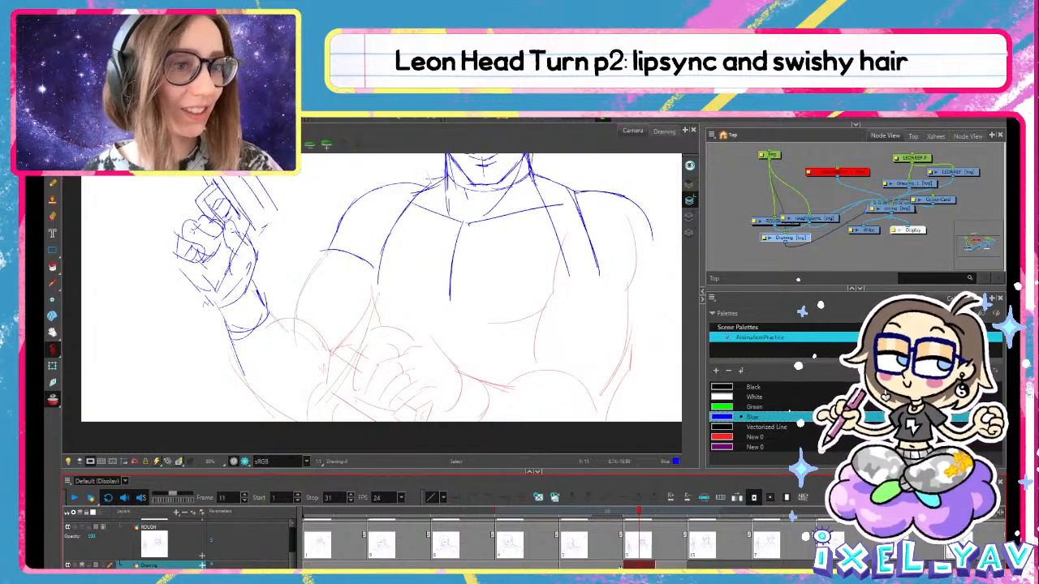
left_click(664, 130)
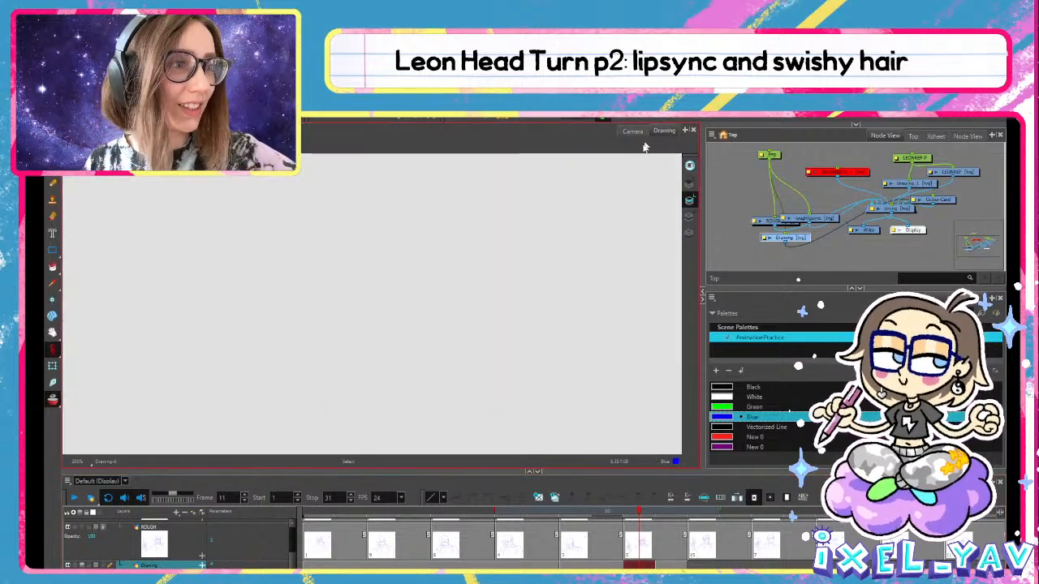
key("alt+o")
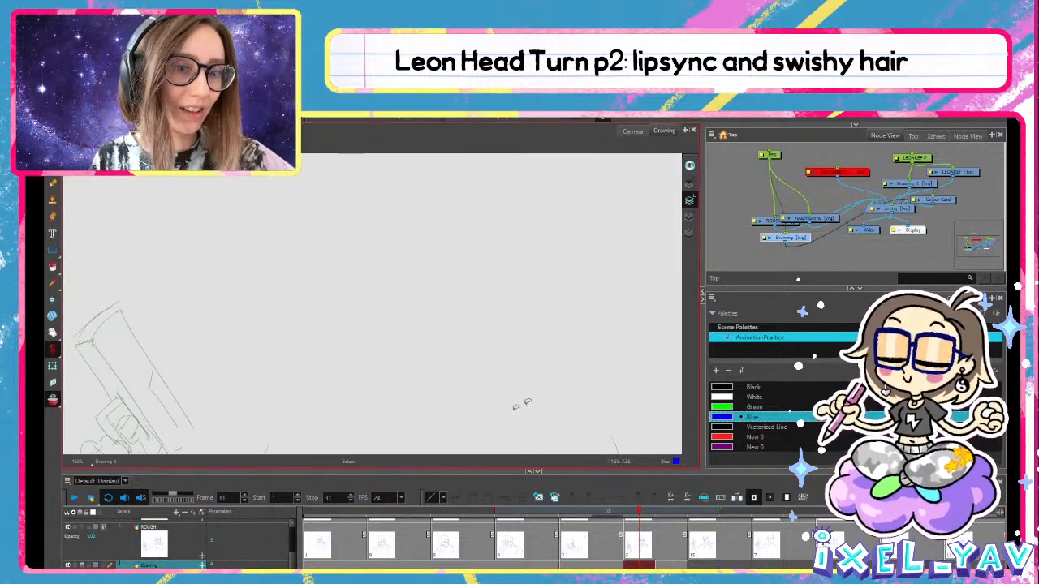
mouse_move(468, 381)
left_mouse_down()
mouse_move(538, 235)
mouse_move(534, 246)
left_mouse_up()
left_click(632, 131)
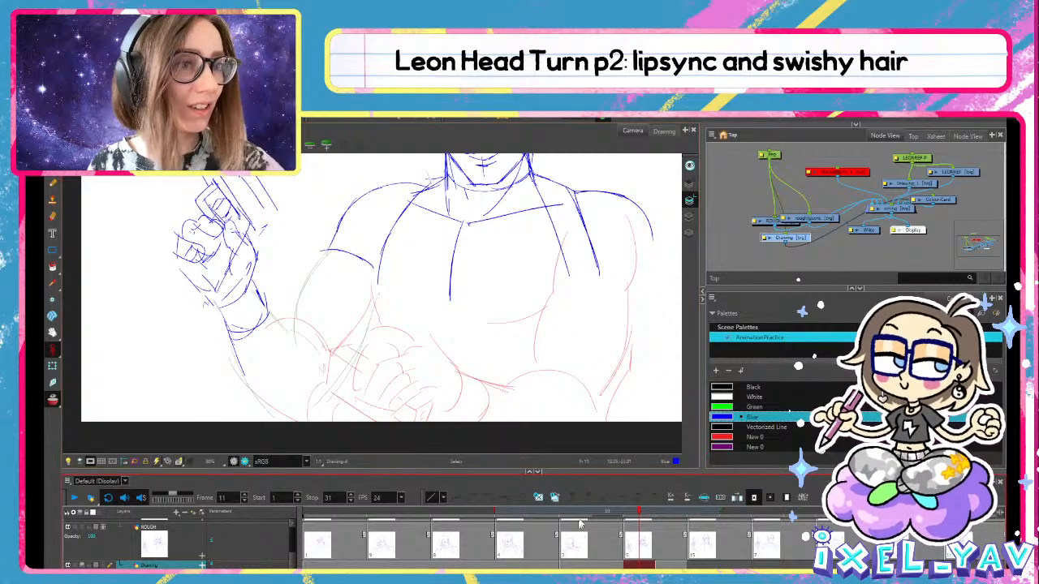
Examine the arm's onion-skinned positions at frames 9, 10 and 12
left_click(609, 564)
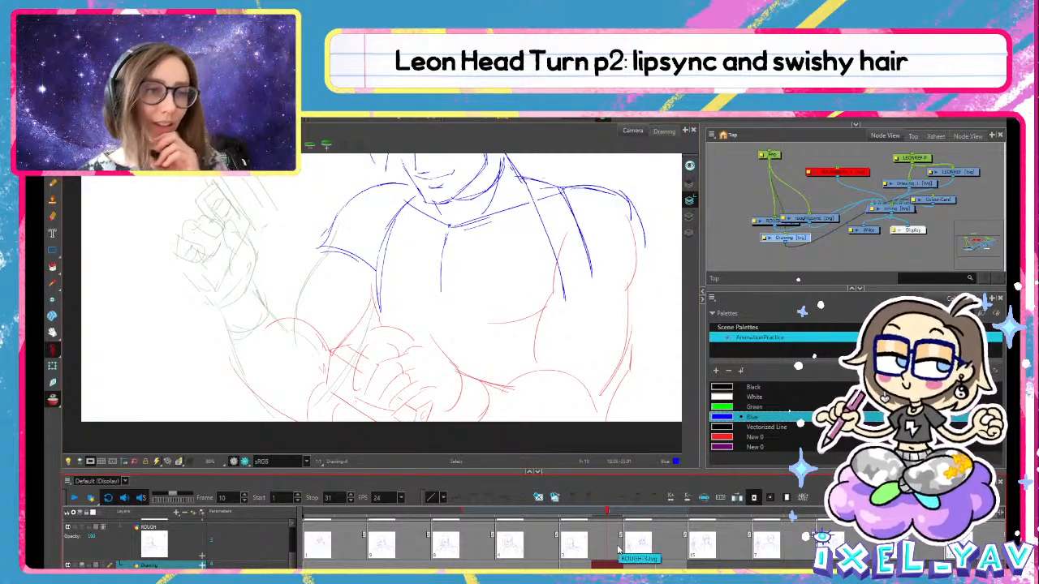
left_click(641, 560)
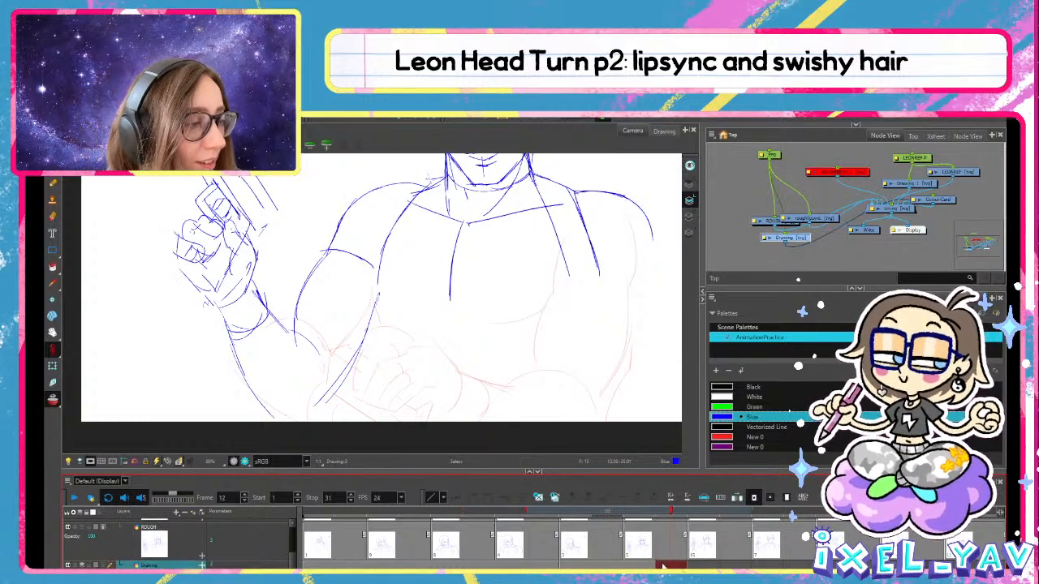
left_click(607, 562)
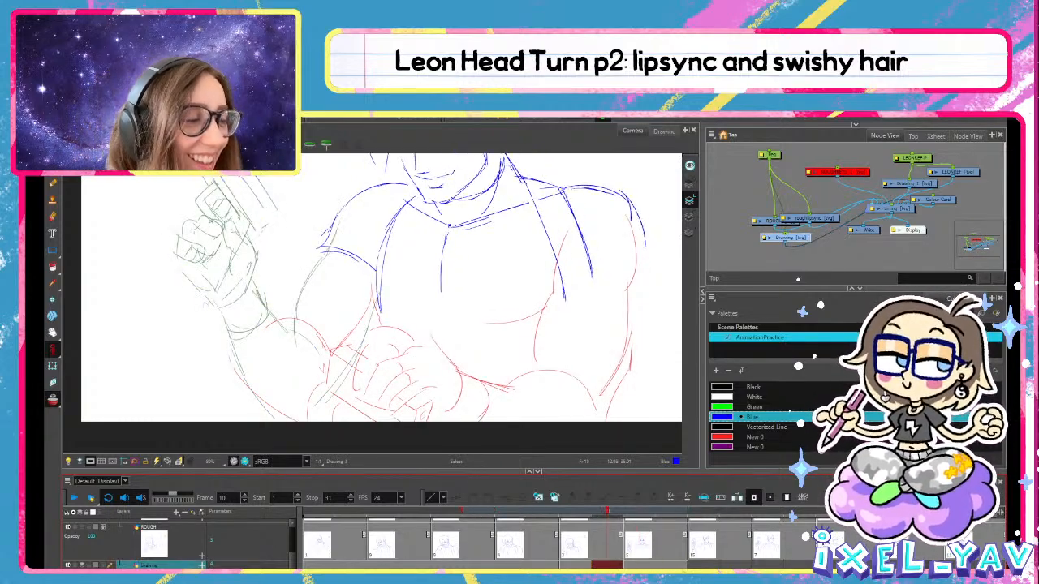
left_click(581, 560)
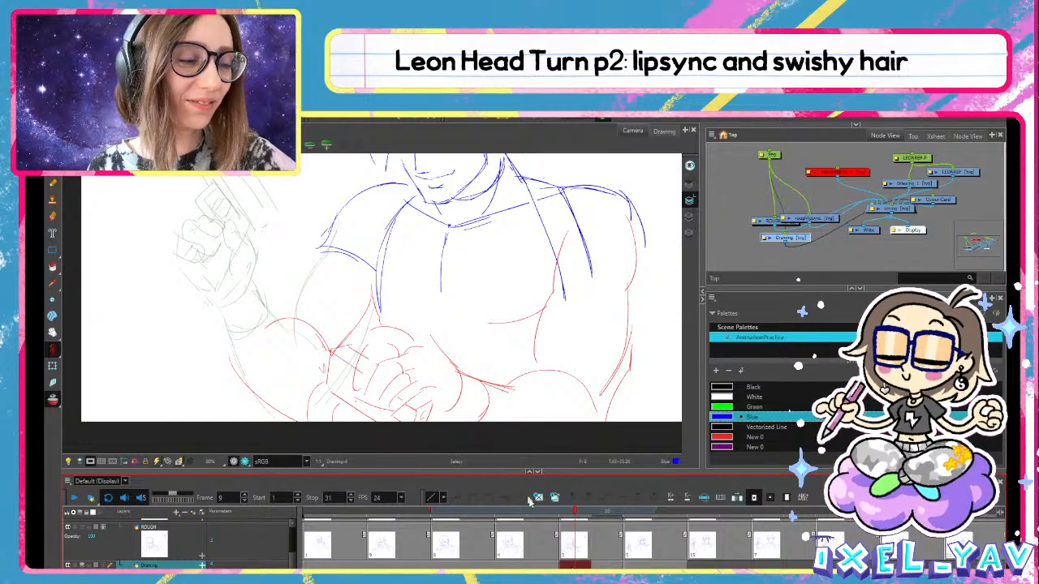
Copy the gun arm's outer outline from the ROUGH layer at frame 1 and paste it into the Drawing layer at frame 2
left_click_drag(550, 515, 293, 527)
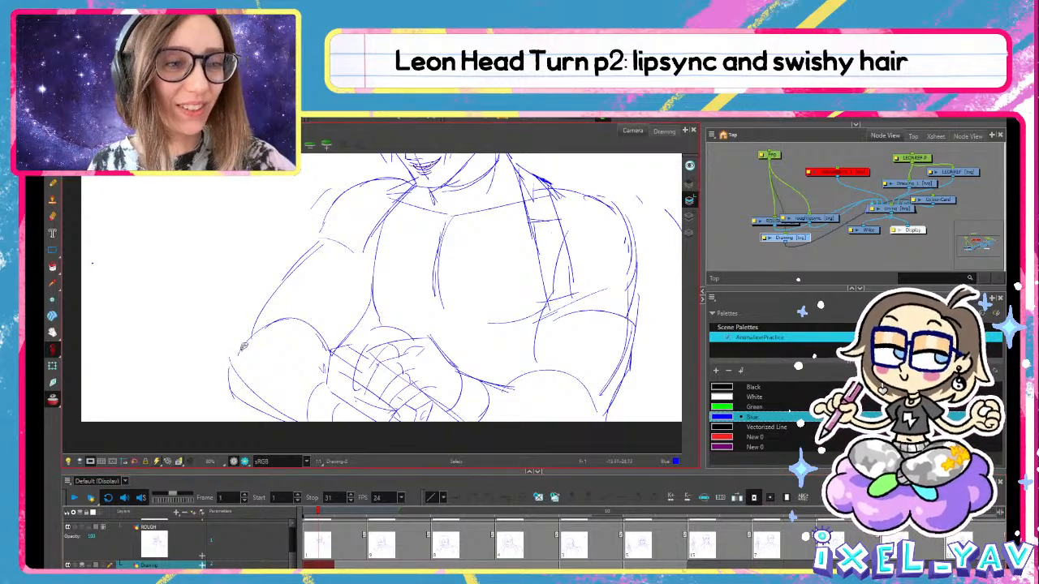
left_click(318, 551)
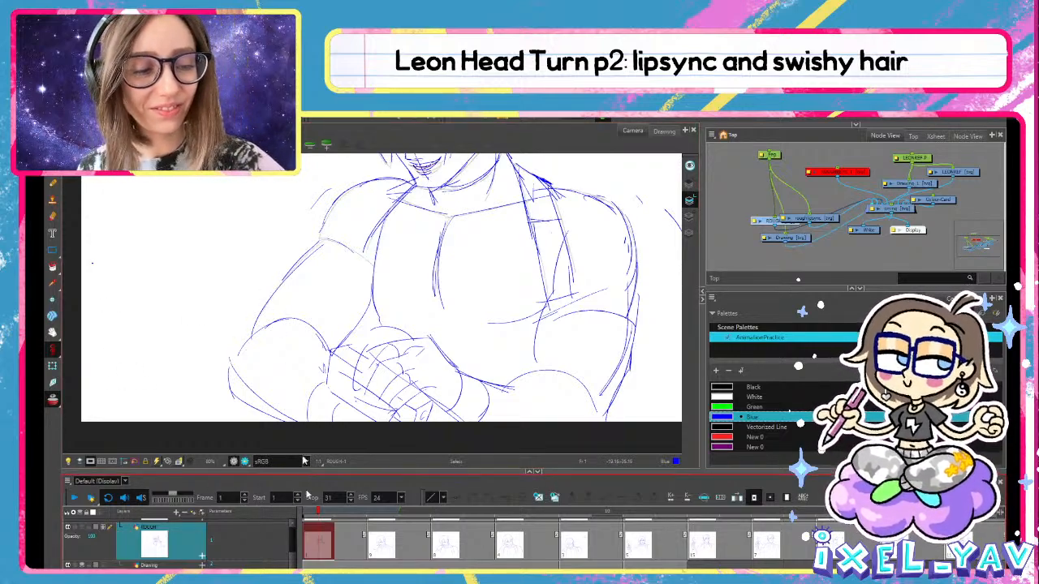
mouse_move(282, 221)
left_mouse_down()
mouse_move(242, 396)
mouse_move(301, 253)
left_mouse_up()
mouse_move(184, 318)
left_mouse_down()
mouse_move(246, 378)
mouse_move(240, 384)
mouse_move(229, 352)
left_mouse_up()
left_click_drag(313, 343, 322, 270)
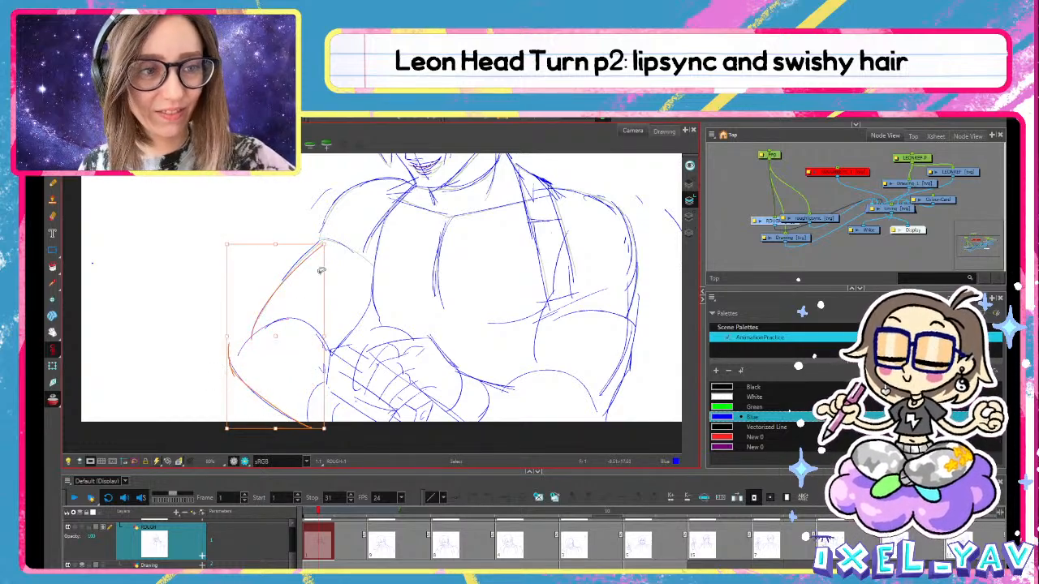
left_click(351, 565)
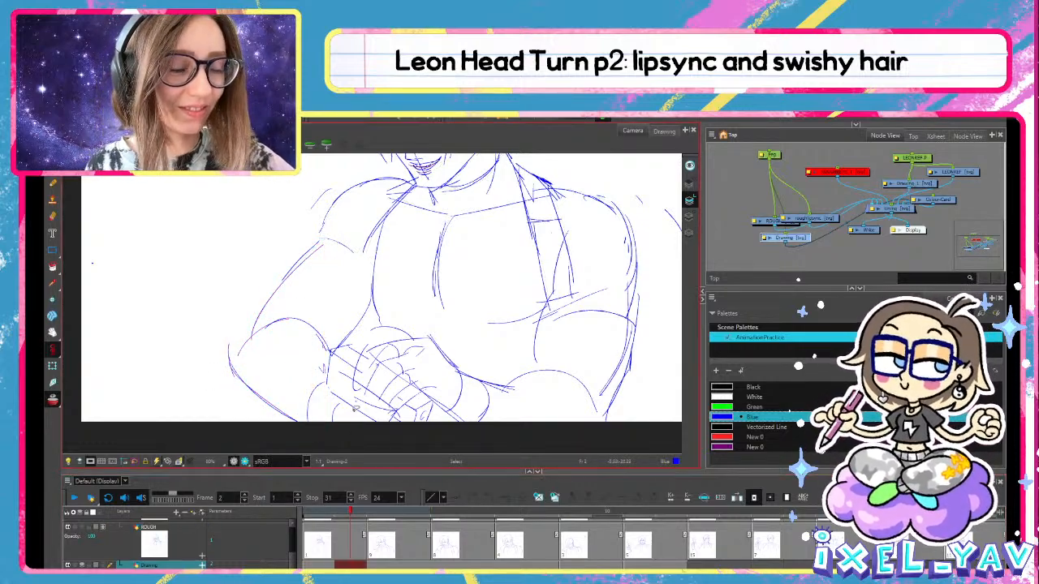
key("ctrl+v")
Rough in the in-between gun, hand and forearm with blocky blue brush strokes at frame 10 on the Drawing layer
left_click(576, 564)
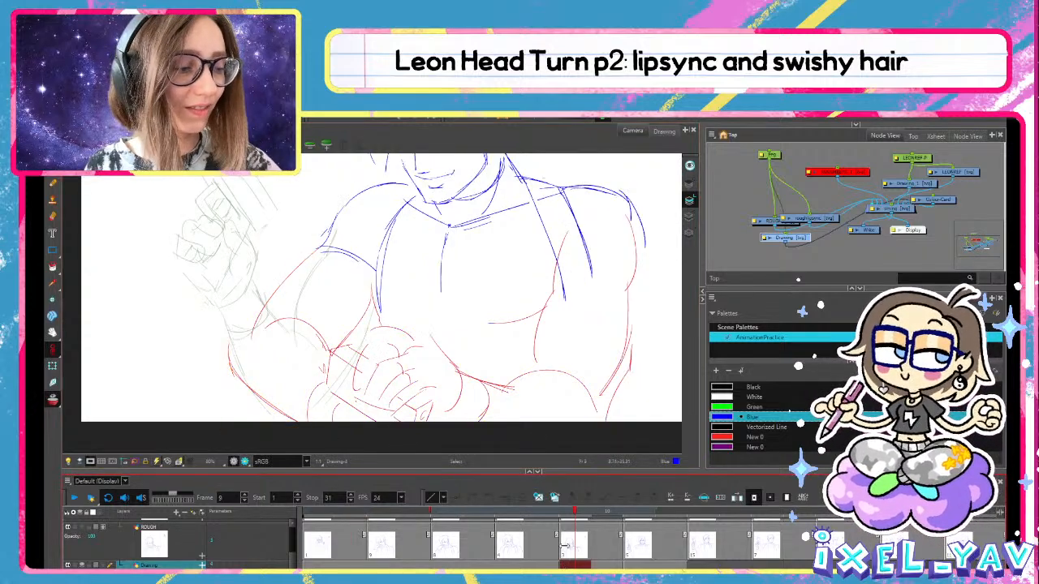
key("1")
key("1")
key("1")
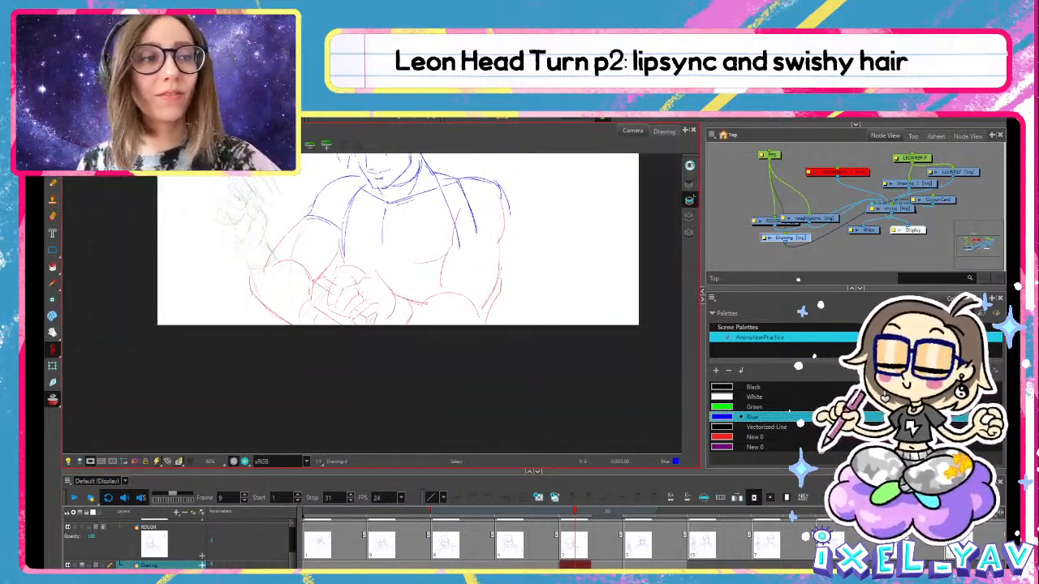
mouse_move(571, 513)
left_mouse_down()
mouse_move(477, 513)
mouse_move(735, 532)
mouse_move(574, 542)
mouse_move(606, 550)
mouse_move(650, 543)
mouse_move(536, 542)
mouse_move(714, 540)
mouse_move(333, 542)
mouse_move(690, 546)
mouse_move(349, 542)
mouse_move(639, 543)
mouse_move(547, 566)
mouse_move(609, 568)
left_mouse_up()
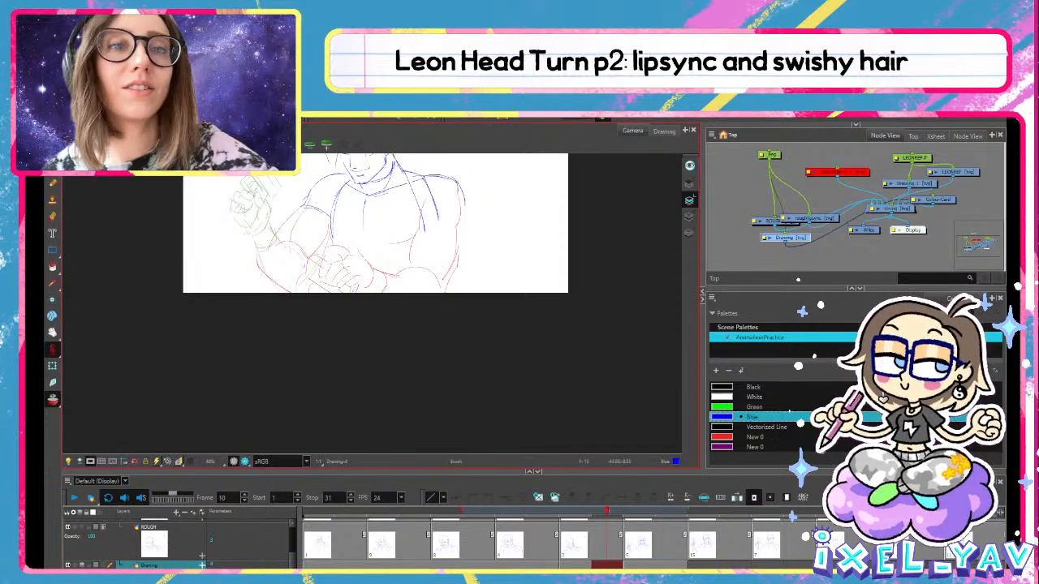
left_click_drag(358, 315, 373, 356)
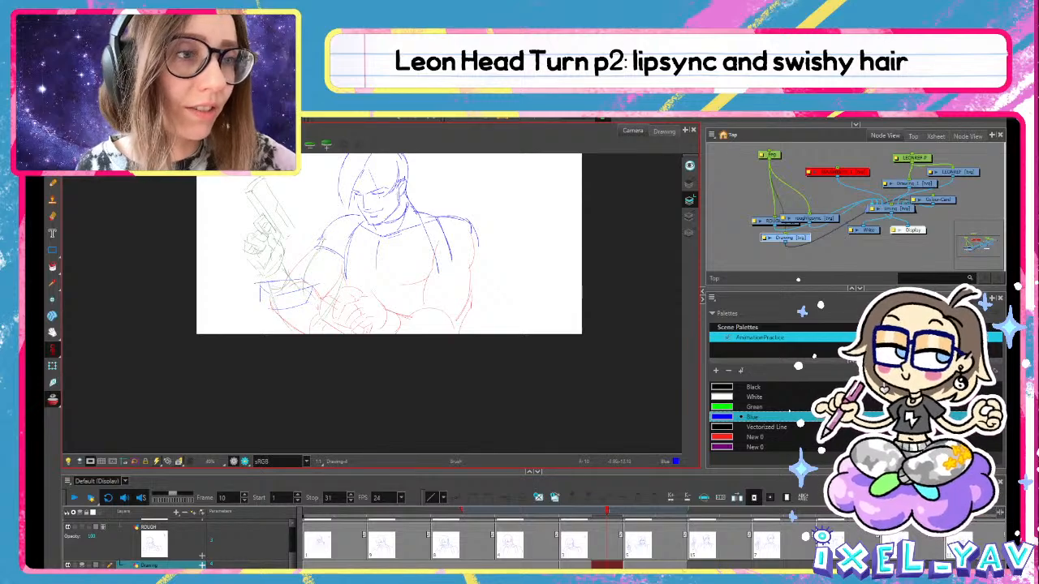
mouse_move(614, 512)
left_mouse_down()
mouse_move(514, 510)
mouse_move(597, 526)
left_mouse_up()
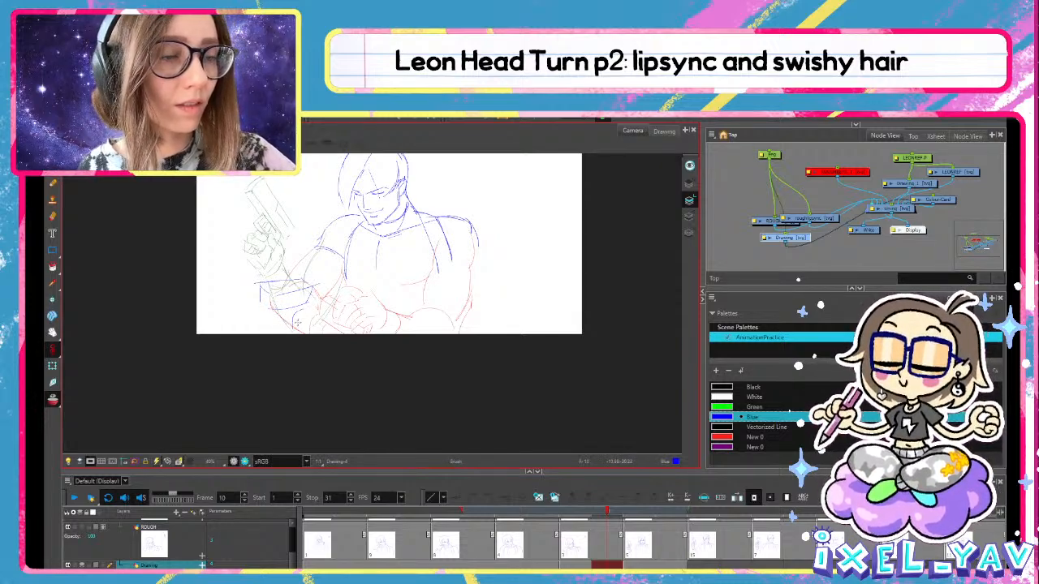
key("alt+s")
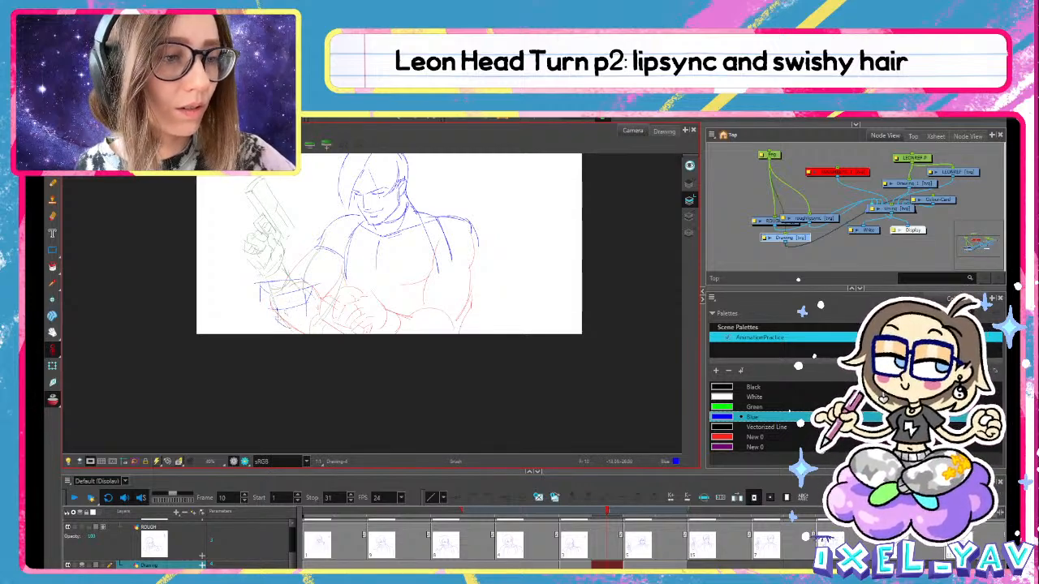
key("alt+b")
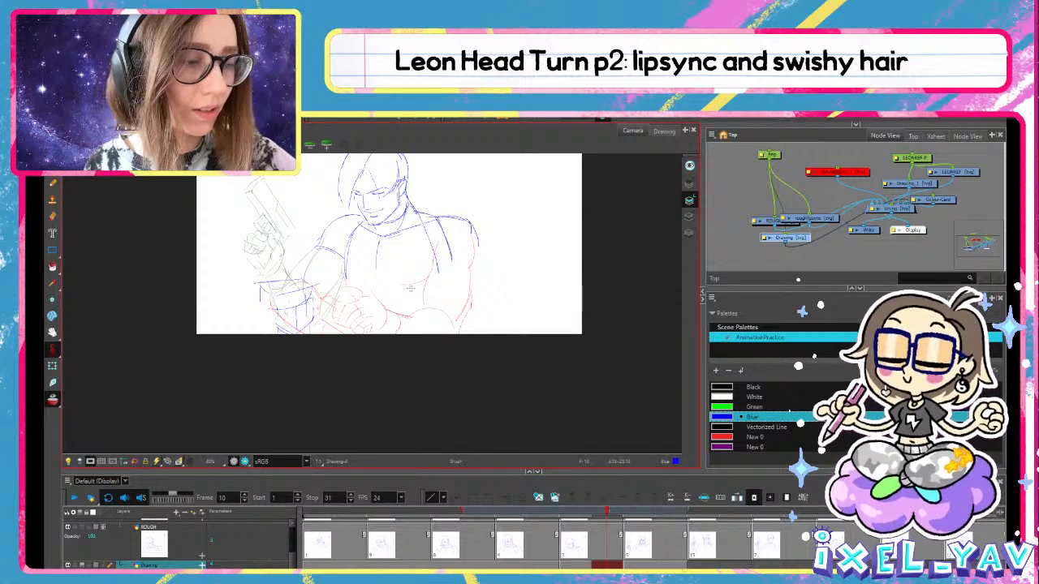
Select and reposition the upper lines of the blocky gun shape at frame 9 to refine the in-between
mouse_move(591, 513)
left_mouse_down()
mouse_move(542, 512)
mouse_move(576, 514)
left_mouse_up()
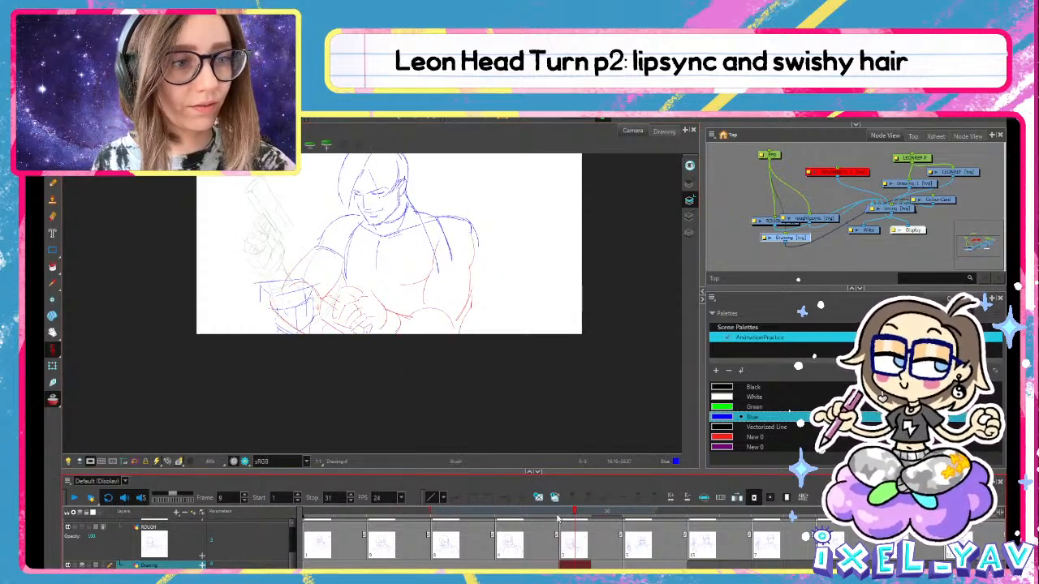
key("alt+s")
left_click(294, 289)
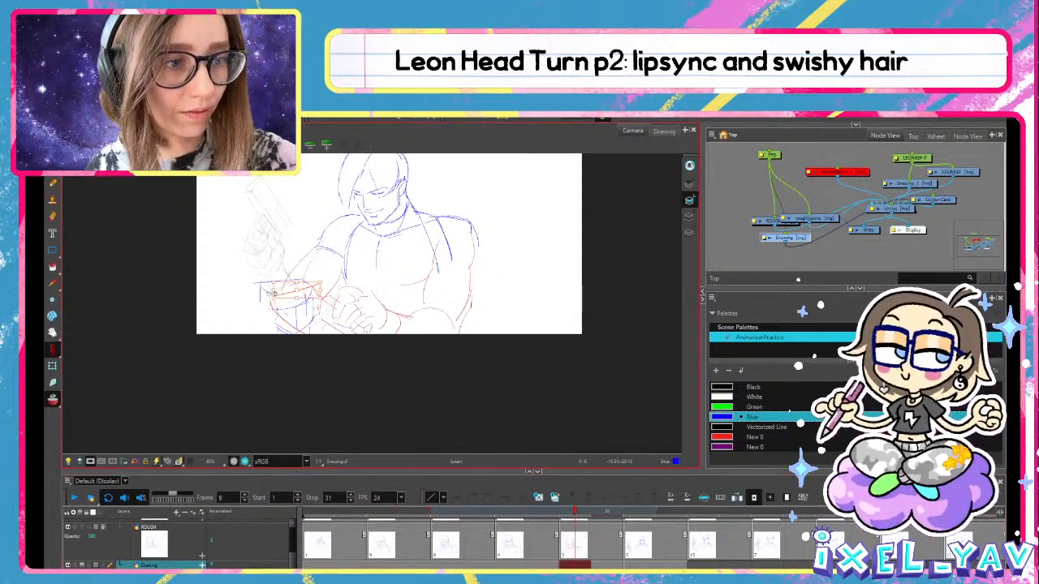
mouse_move(274, 292)
left_mouse_down()
mouse_move(256, 277)
mouse_move(260, 292)
left_mouse_up()
key("alt+b")
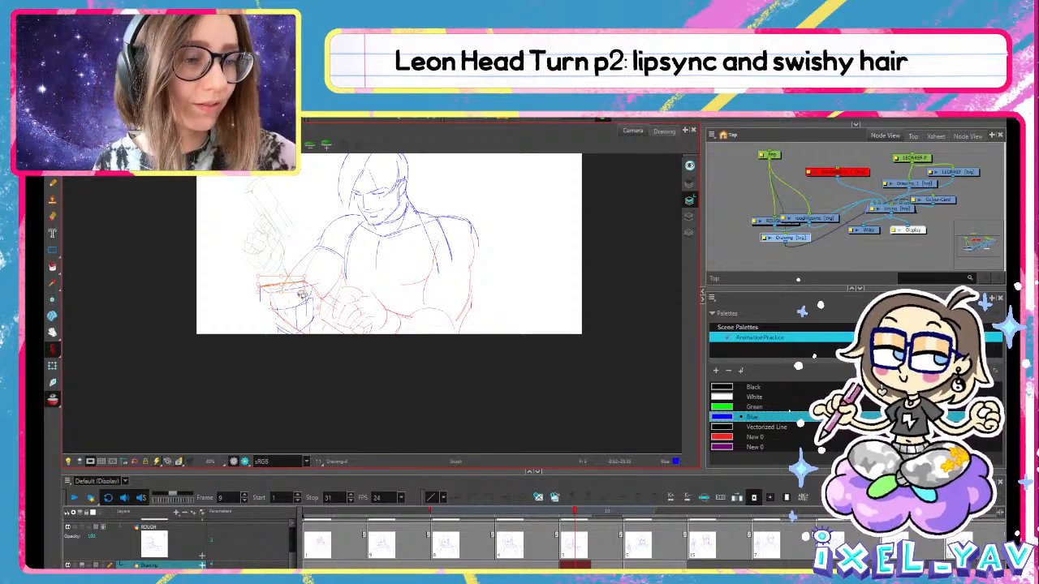
key("alt+s")
left_click(300, 296)
left_click_drag(281, 258, 317, 278)
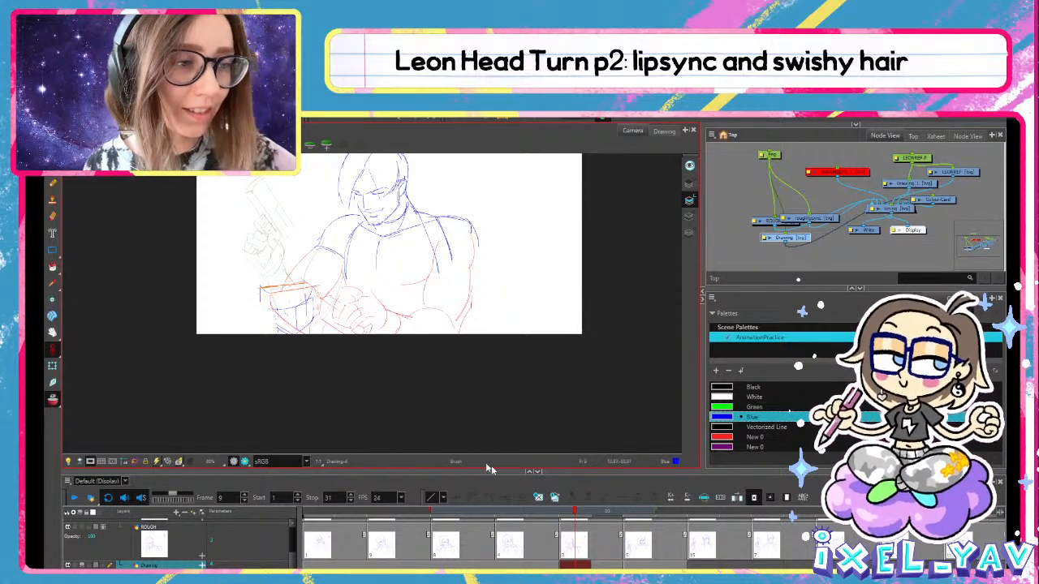
Sketch the lowered hand in front of the torso at frame 11 on the Drawing layer, and save the scene
left_click_drag(530, 520, 451, 518)
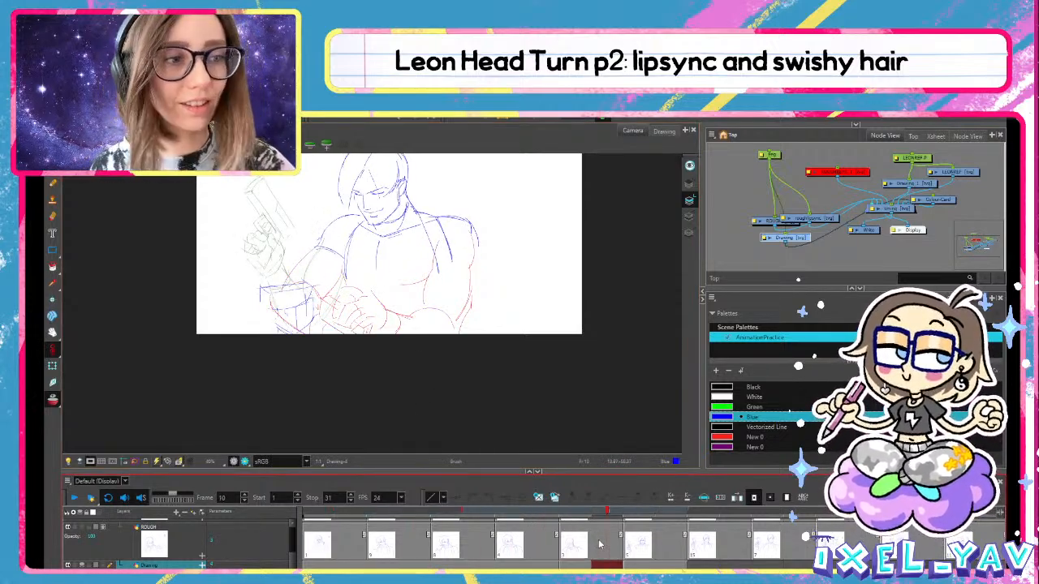
left_click(638, 550)
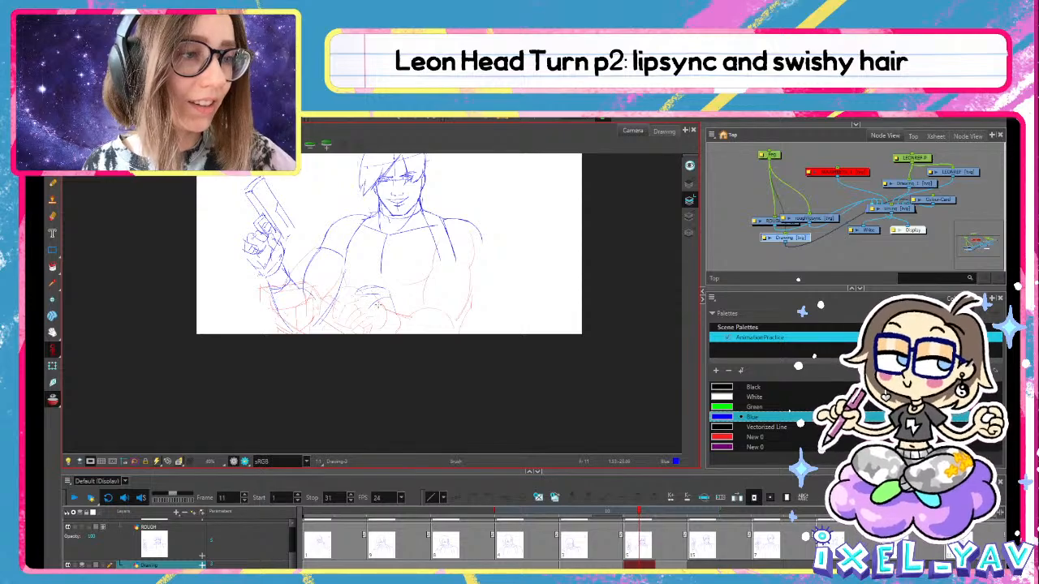
key("alt+b")
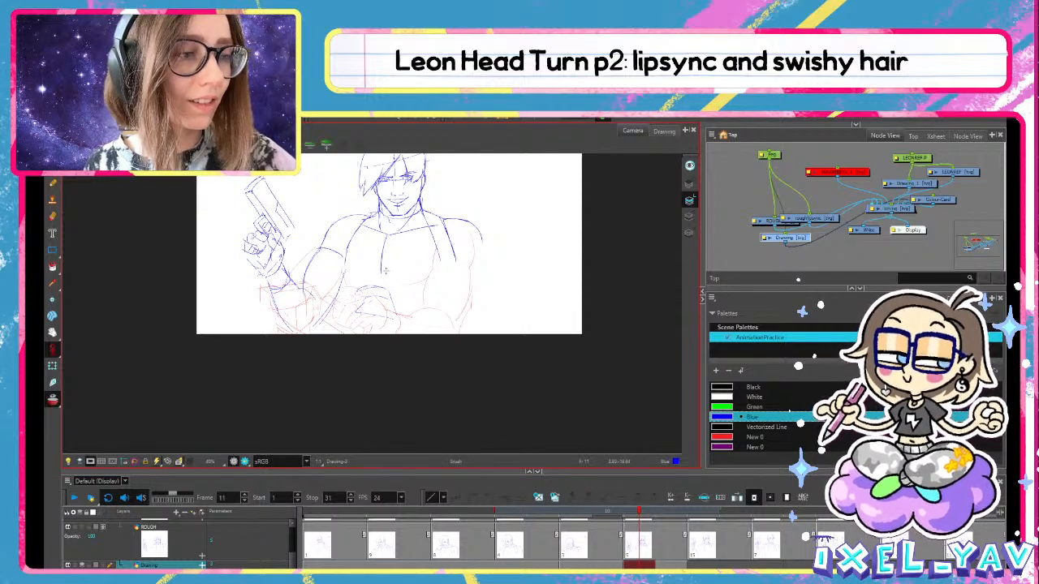
key("ctrl+s")
left_click_drag(386, 316, 407, 327)
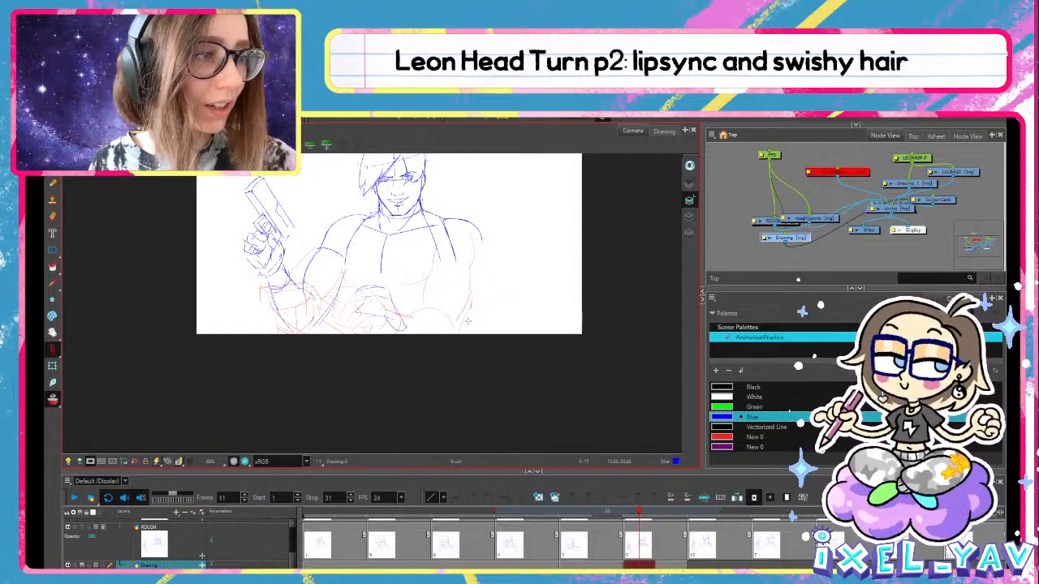
Draw the other arm's outer contour and the torso's side line at frame 11, and check the pose against frame 12
left_click_drag(483, 241, 479, 332)
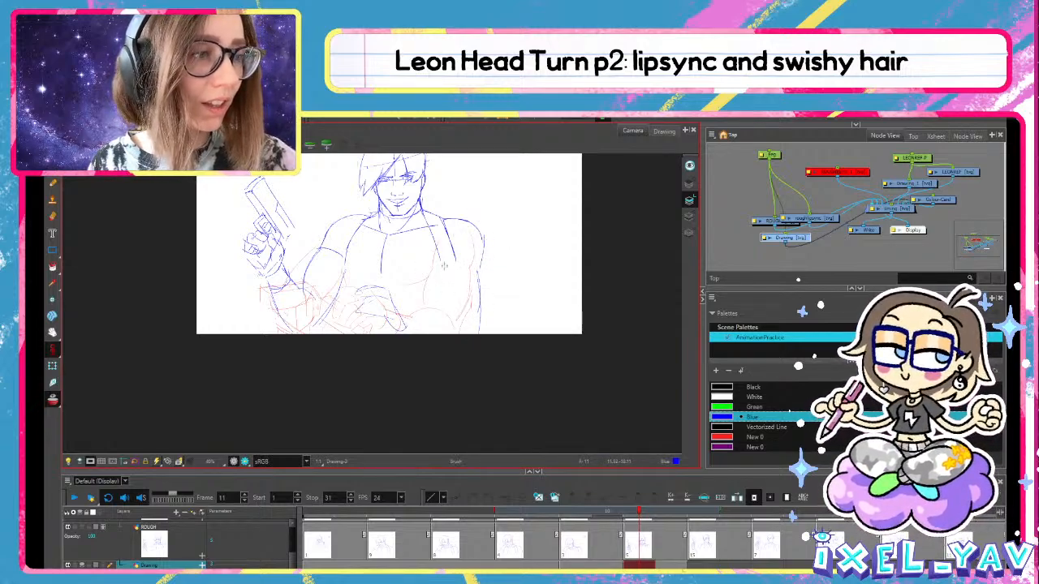
left_click_drag(412, 317, 454, 308)
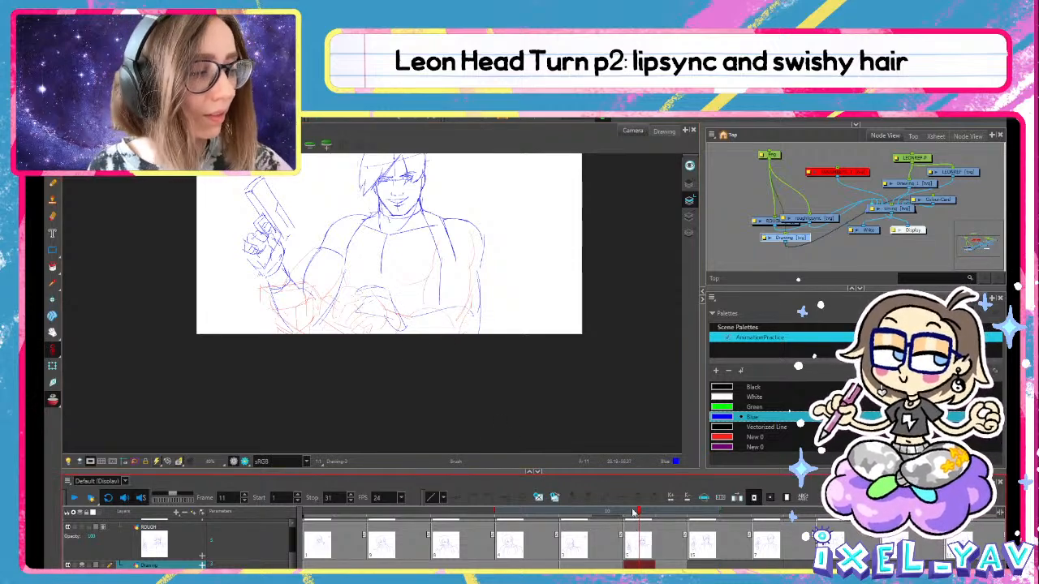
mouse_move(633, 512)
left_mouse_down()
mouse_move(494, 515)
mouse_move(618, 546)
mouse_move(745, 556)
mouse_move(537, 537)
mouse_move(700, 552)
mouse_move(567, 524)
mouse_move(638, 545)
mouse_move(542, 539)
mouse_move(682, 561)
left_mouse_up()
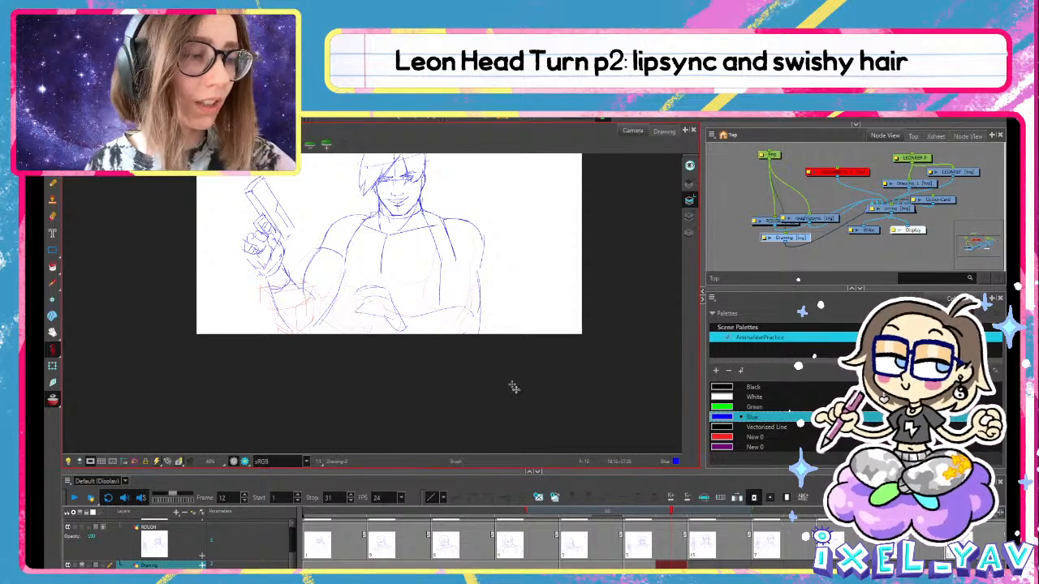
key("comma")
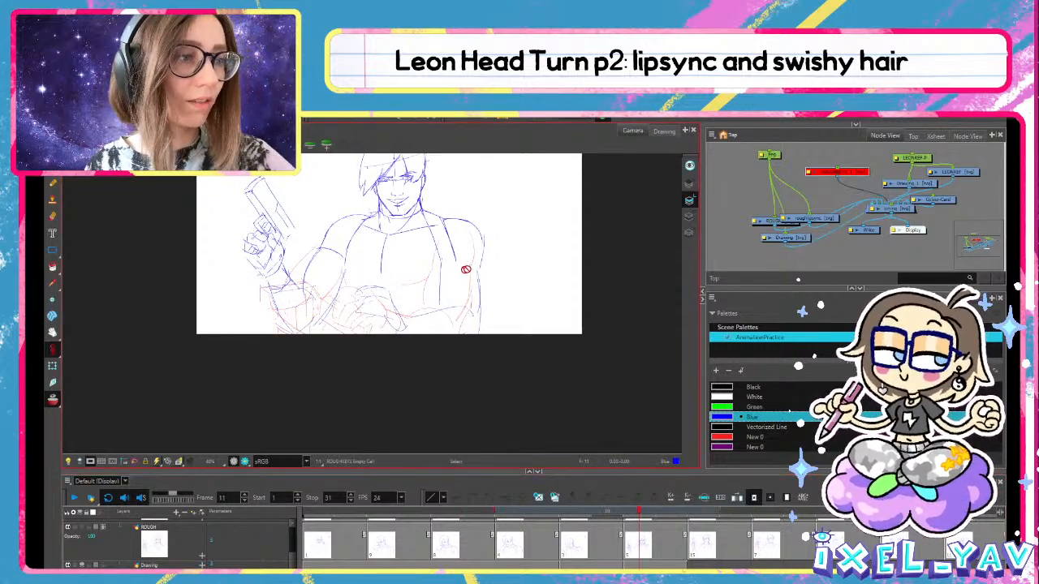
Move the lowered arm and hand sketch from frame 11 to frame 9 on the Drawing layer
left_click(640, 565)
mouse_move(501, 277)
left_mouse_down()
mouse_move(398, 371)
mouse_move(509, 311)
left_mouse_up()
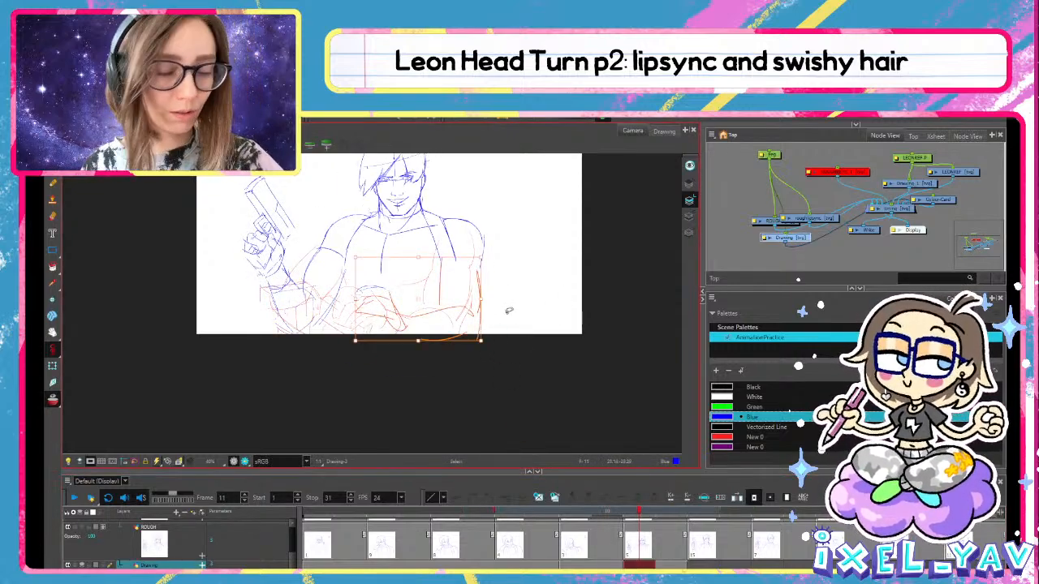
key("Delete")
key("ctrl+z")
key("ctrl+z")
key("ctrl+shift+z")
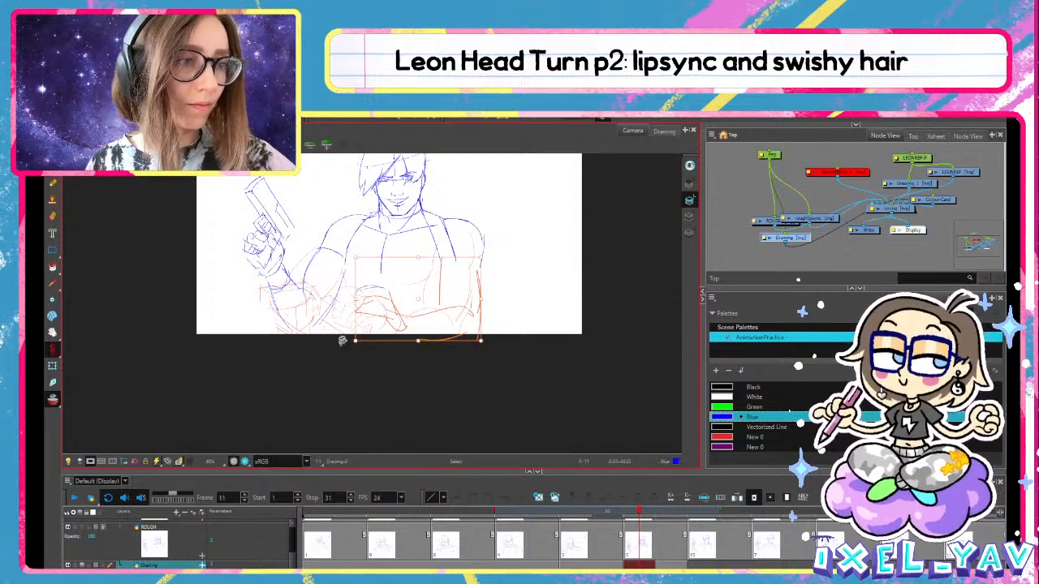
key("alt+b")
left_click(574, 565)
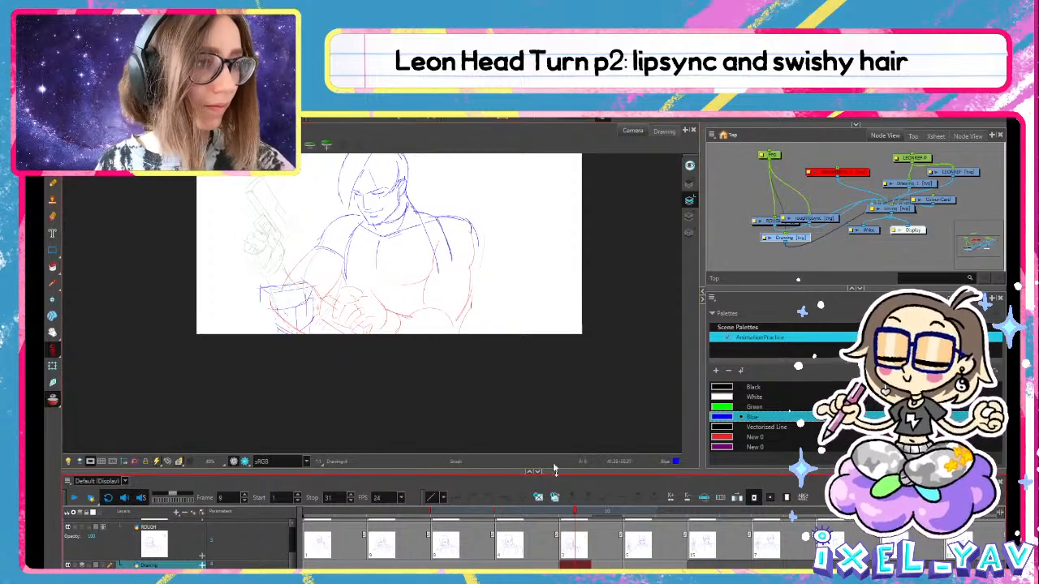
key("ctrl+v")
Redraw the lowered hand, forearm and elbow lines with the brush at frame 12 on the Drawing layer, and play back the animation
left_click(671, 564)
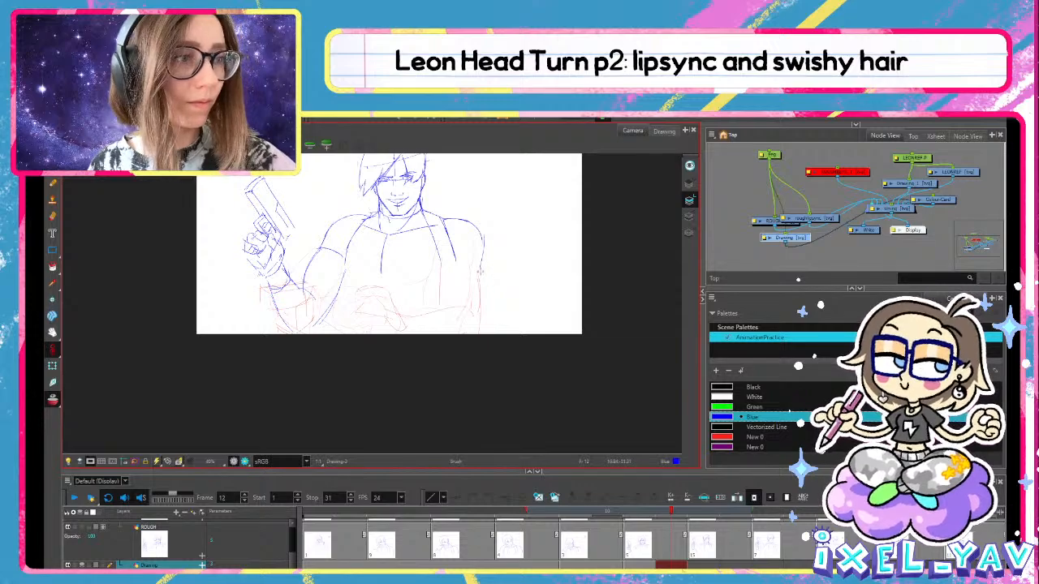
mouse_move(476, 308)
left_mouse_down()
mouse_move(408, 319)
mouse_move(424, 347)
left_mouse_up()
key("ctrl+z")
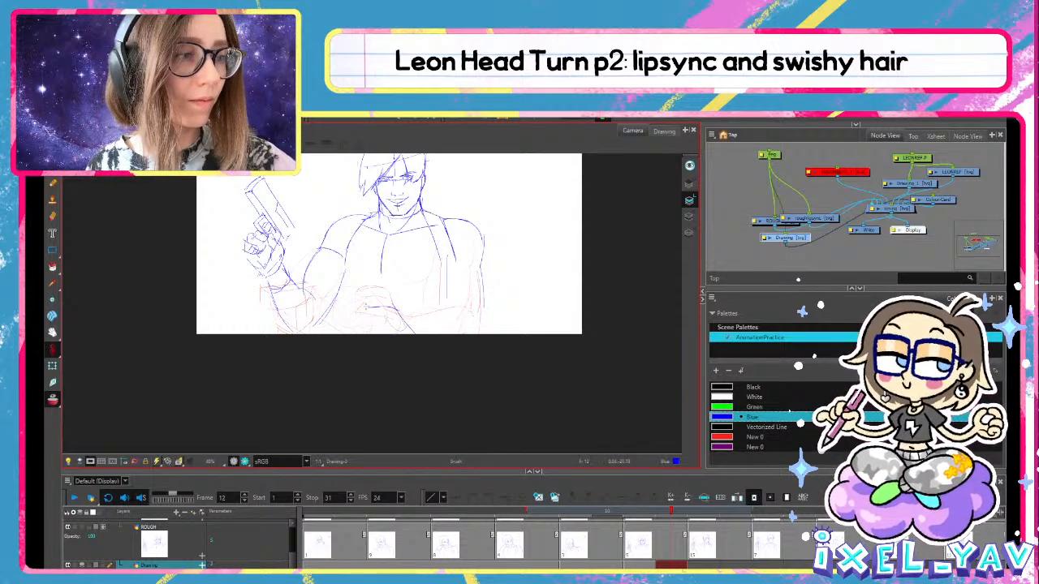
key("ctrl+z")
mouse_move(395, 309)
left_mouse_down()
mouse_move(373, 306)
mouse_move(409, 348)
left_mouse_up()
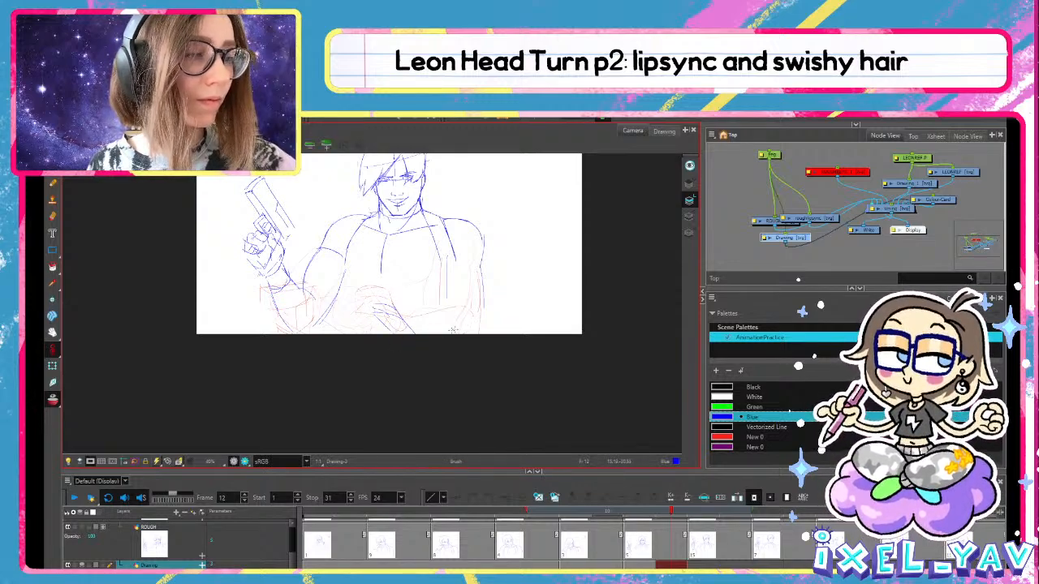
left_click_drag(440, 319, 422, 336)
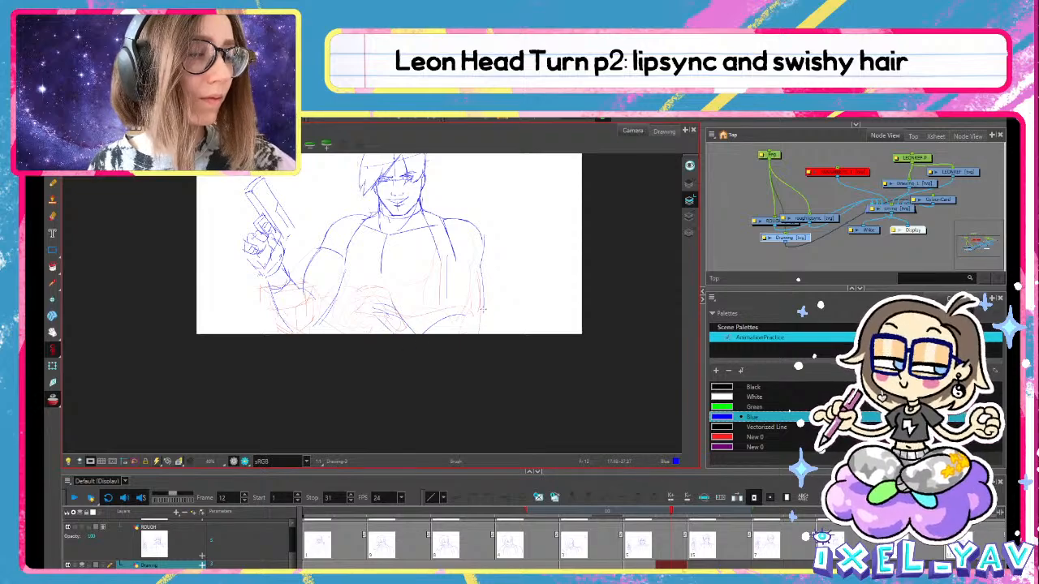
left_click_drag(484, 297, 464, 336)
key("ctrl+z")
key("ctrl+z")
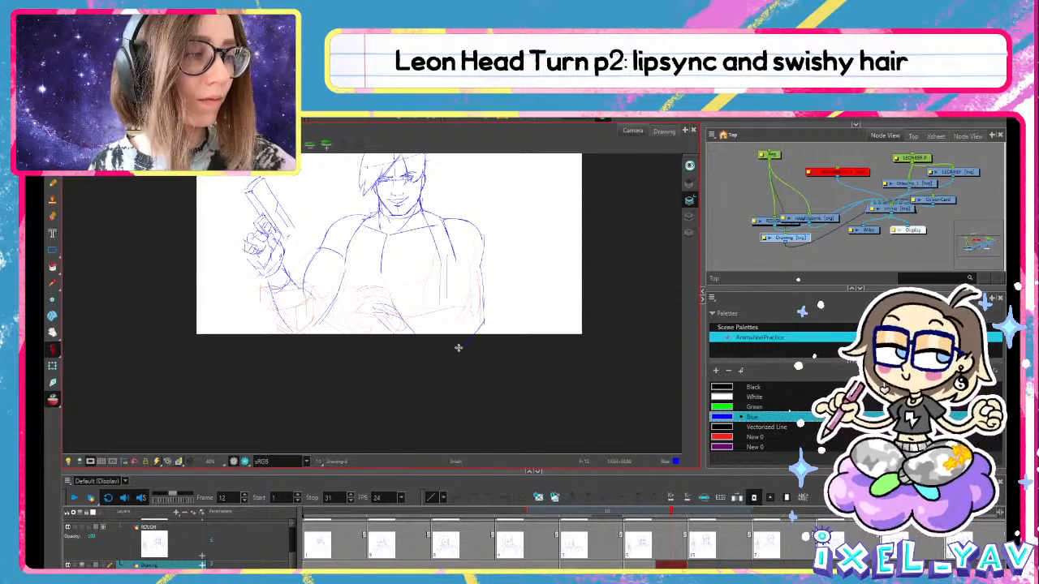
left_click_drag(460, 300, 427, 326)
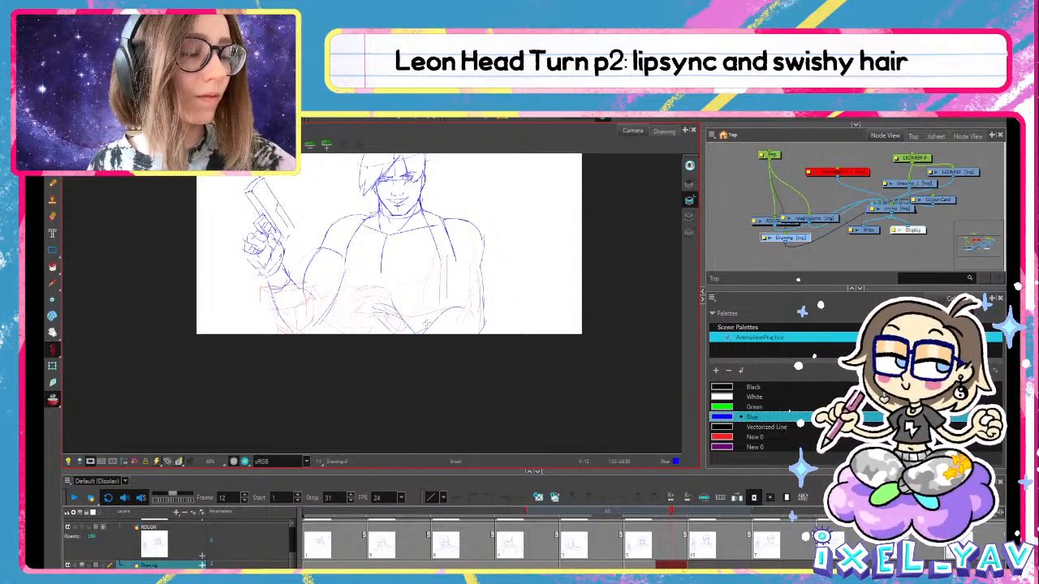
left_click(73, 498)
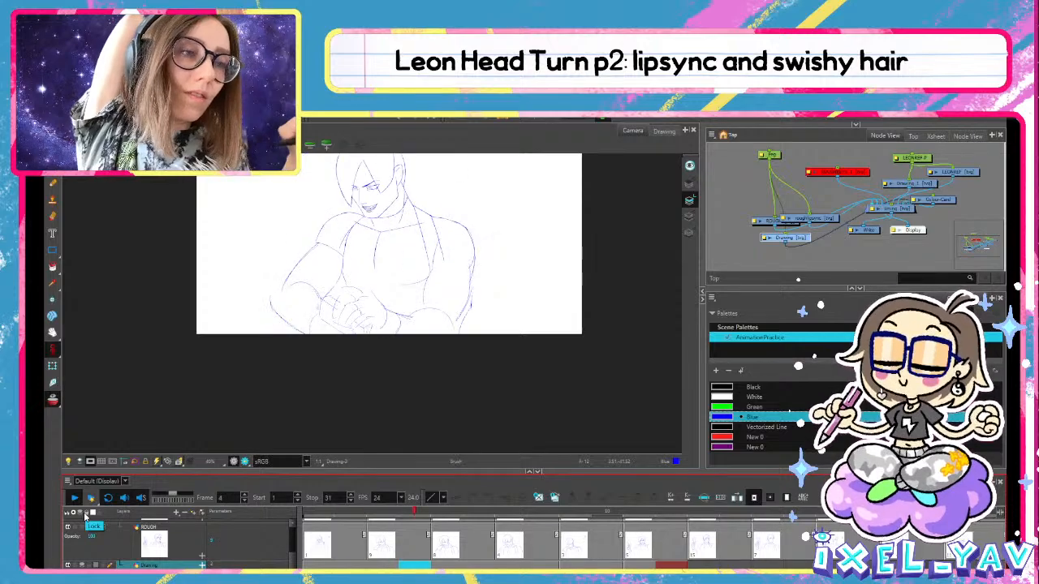
left_click(574, 545)
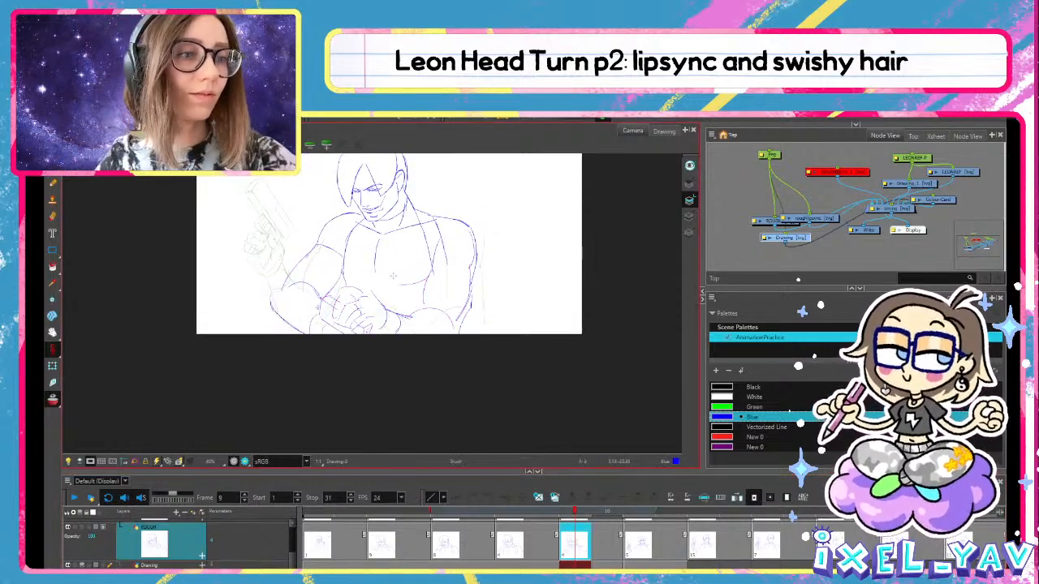
left_click(606, 517)
key(".")
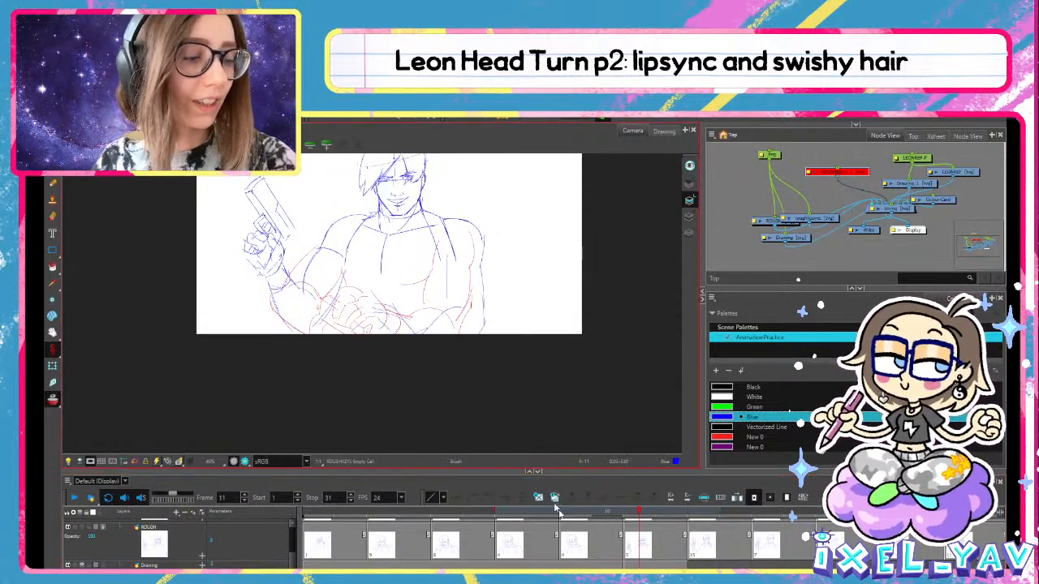
left_click(609, 563)
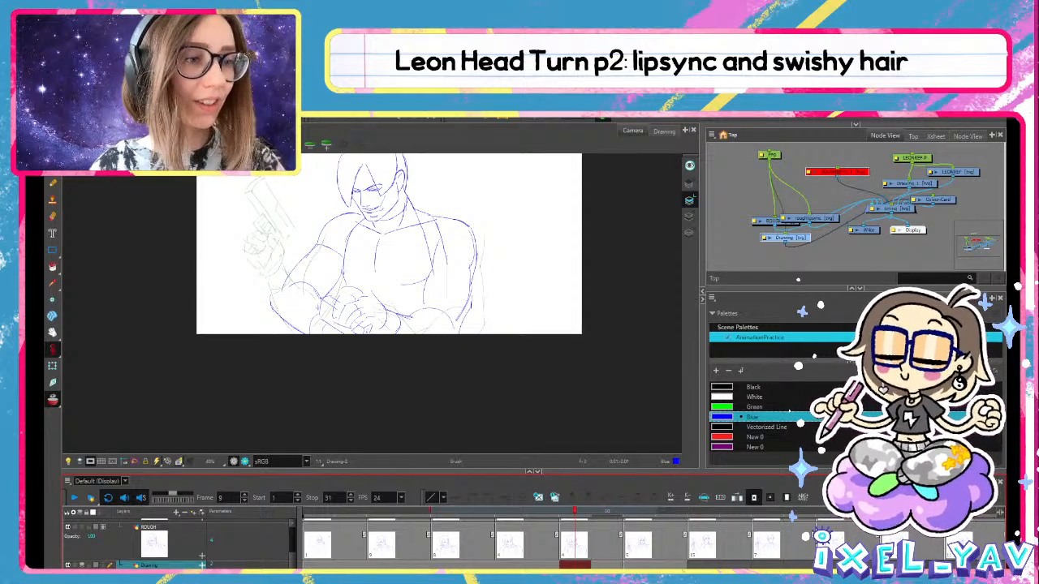
key("ctrl+z")
key("ctrl+z")
key("ctrl+z")
key("ctrl+z")
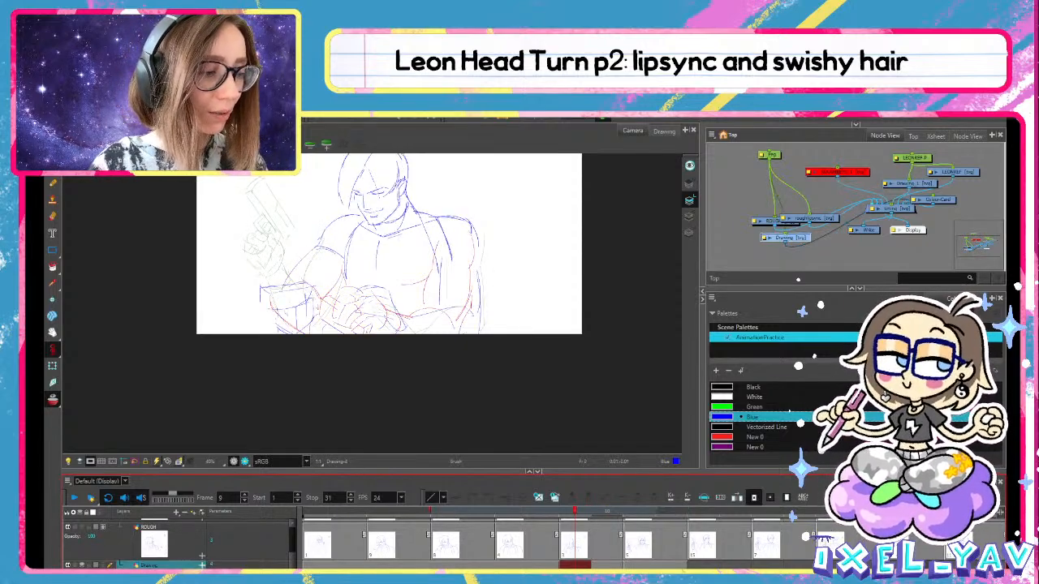
Select the lowered hand and forearm lines at frame 10 and rotate them so the hand sits higher on the torso
left_click(638, 564)
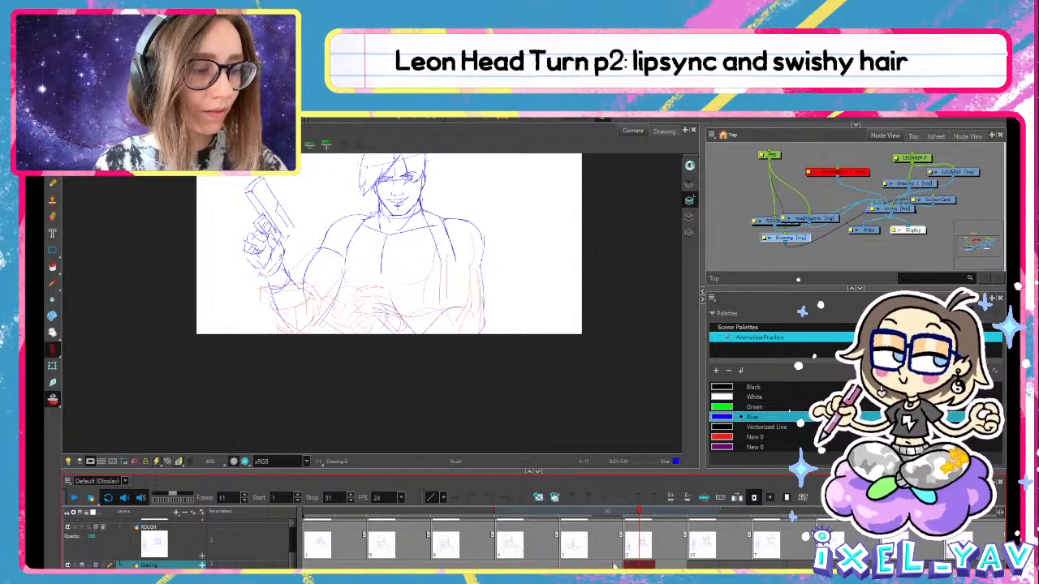
left_click(614, 565)
key("alt+s")
mouse_move(467, 300)
left_mouse_down()
mouse_move(360, 359)
mouse_move(465, 297)
left_mouse_up()
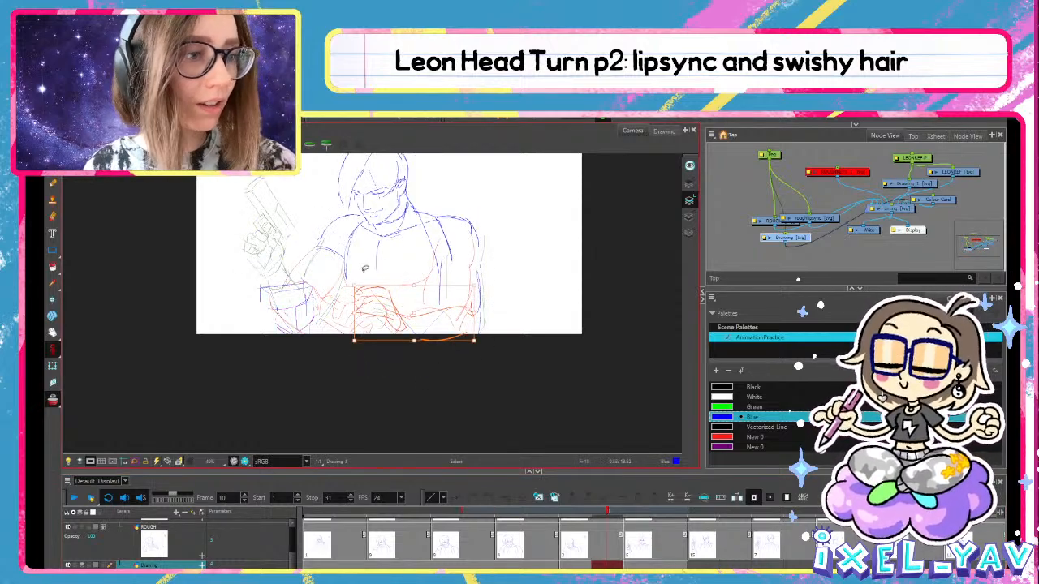
left_click_drag(356, 281, 370, 264)
mouse_move(421, 285)
left_mouse_down()
mouse_move(371, 319)
mouse_move(393, 268)
mouse_move(350, 271)
mouse_move(355, 263)
left_mouse_up()
key("Escape")
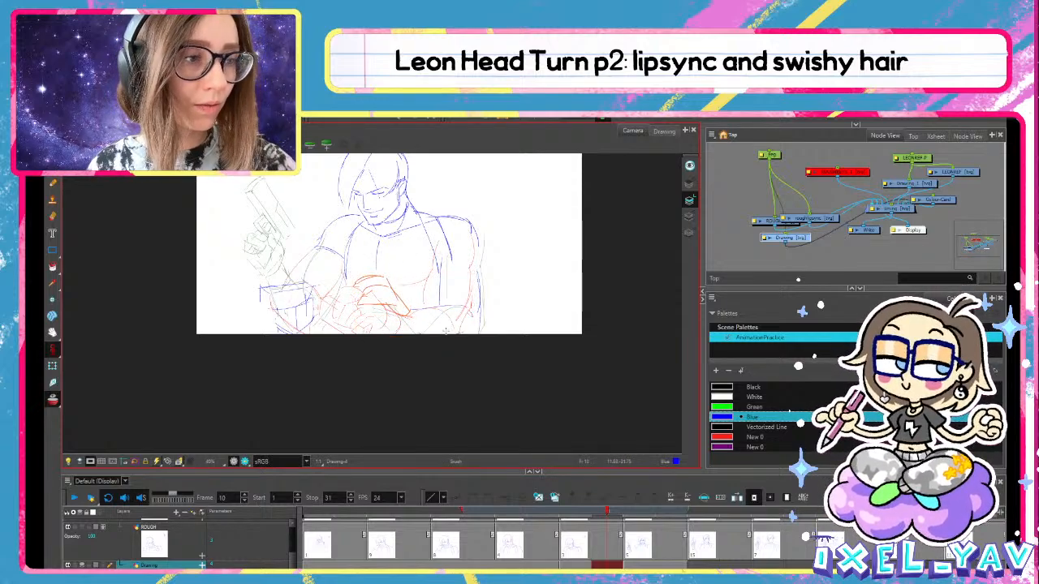
Select and delete the old lowered hand lines at frame 11 on the Drawing layer
left_click(638, 564)
mouse_move(369, 340)
left_mouse_down()
mouse_move(429, 280)
mouse_move(414, 295)
left_mouse_up()
key("alt+b")
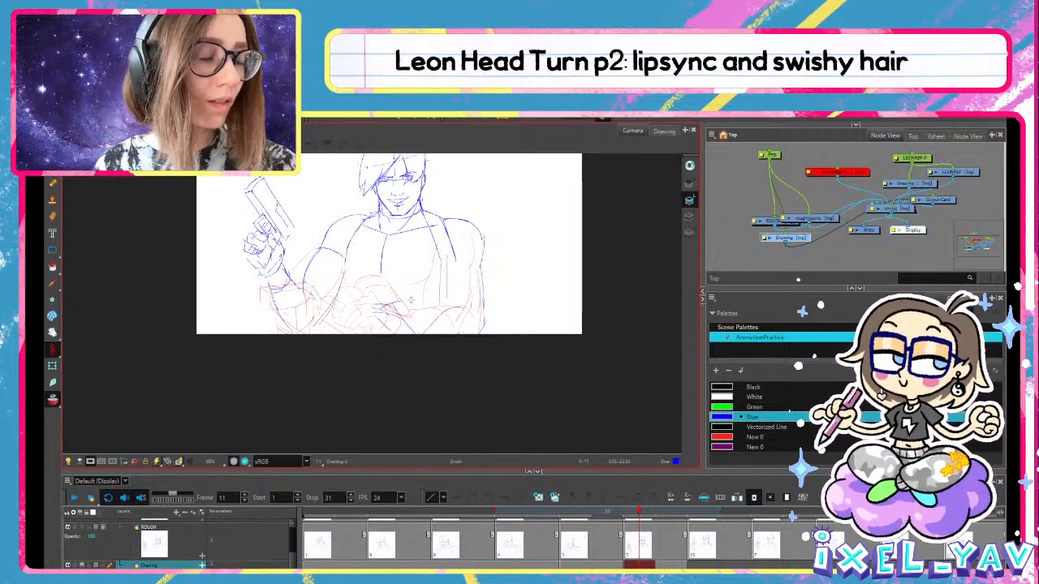
left_click_drag(438, 335, 369, 355)
key("Delete")
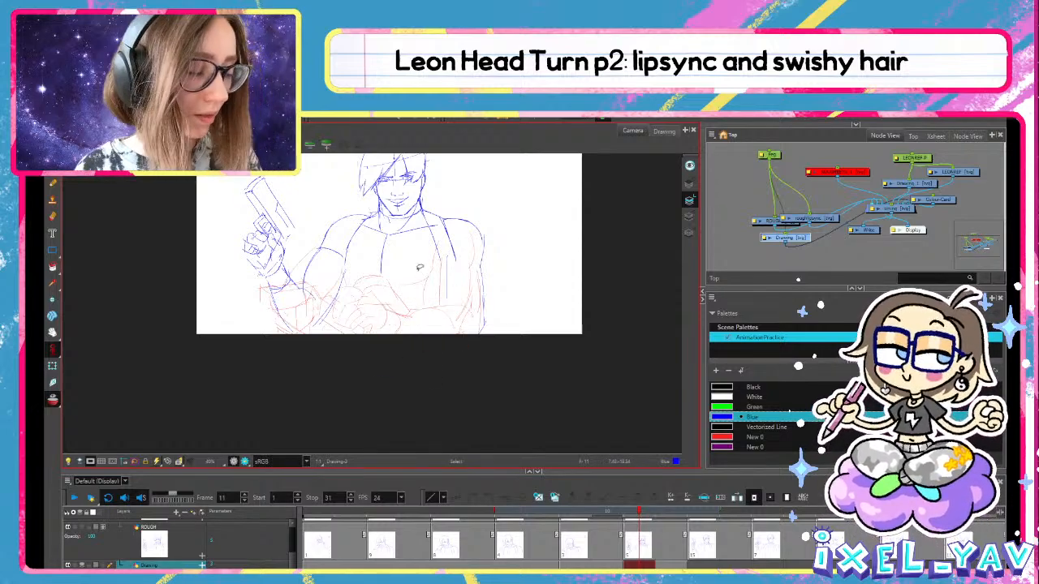
Flip through the neighbouring frames and redraw the lowered hand as a blocky shape beside the forearm at frame 11
key("comma")
key("comma")
key("comma")
key("period")
key("period")
key("period")
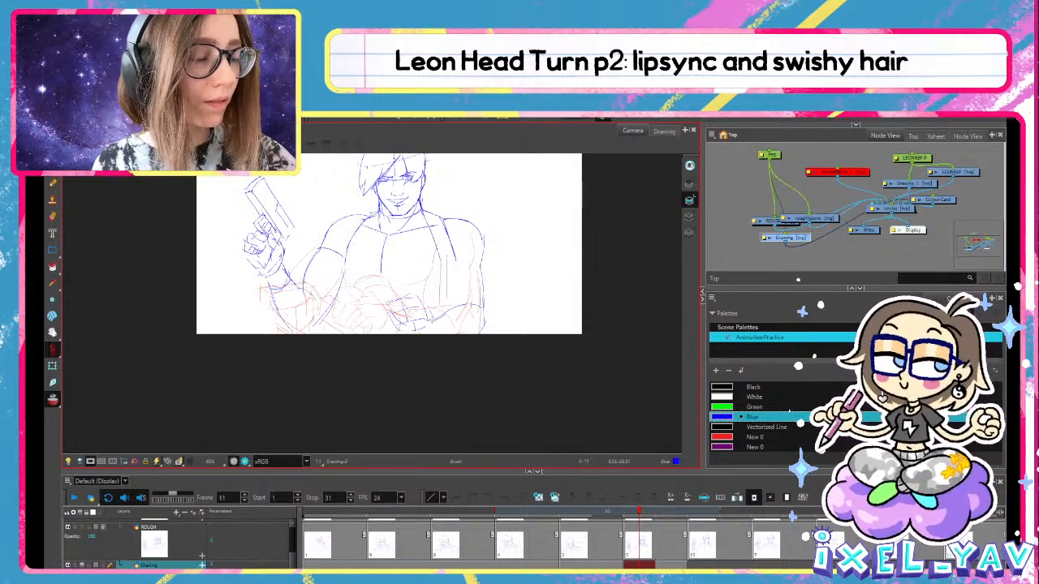
Scrub and play back the animation to check how both arms move up to frame 12
key("period")
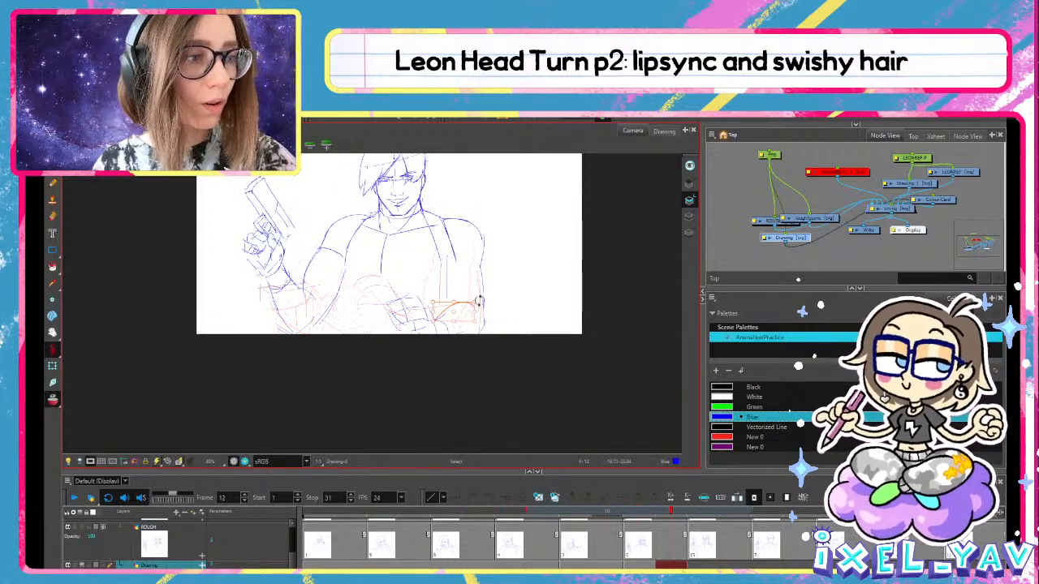
mouse_move(653, 514)
left_mouse_down()
mouse_move(542, 519)
mouse_move(636, 526)
mouse_move(490, 485)
mouse_move(638, 532)
mouse_move(446, 511)
left_mouse_up()
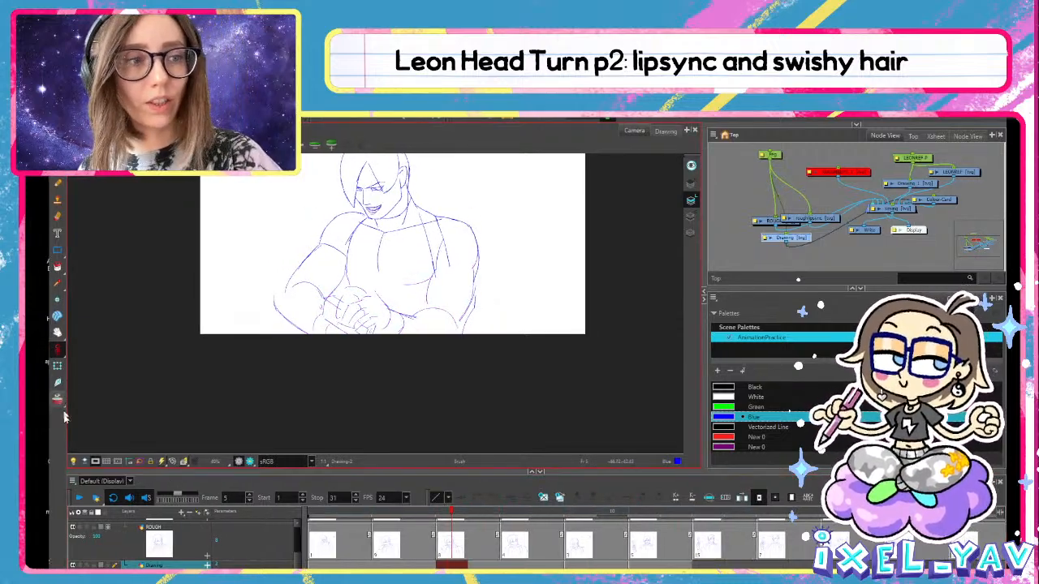
left_click(79, 497)
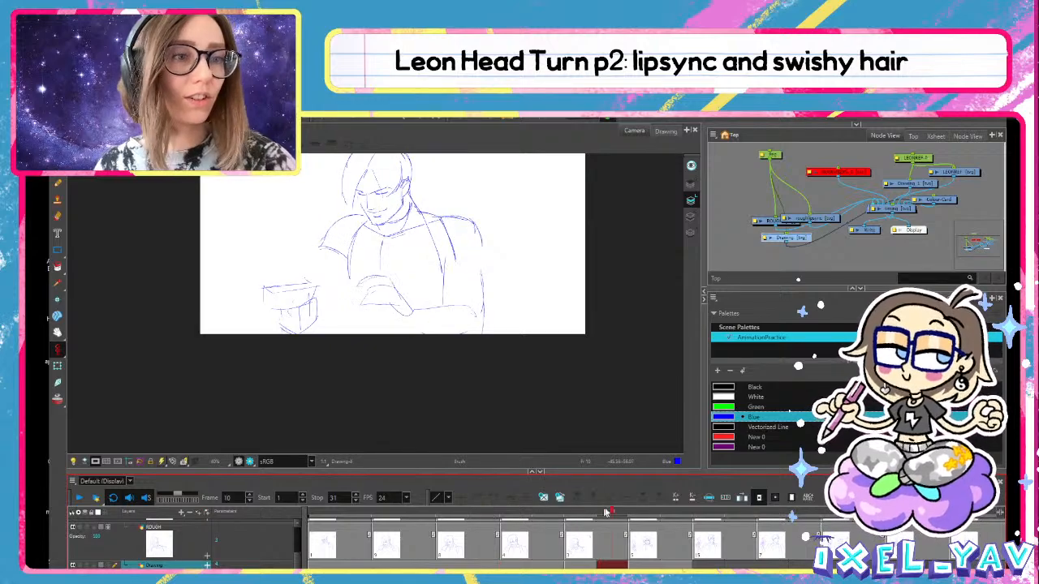
left_click_drag(649, 508, 567, 492)
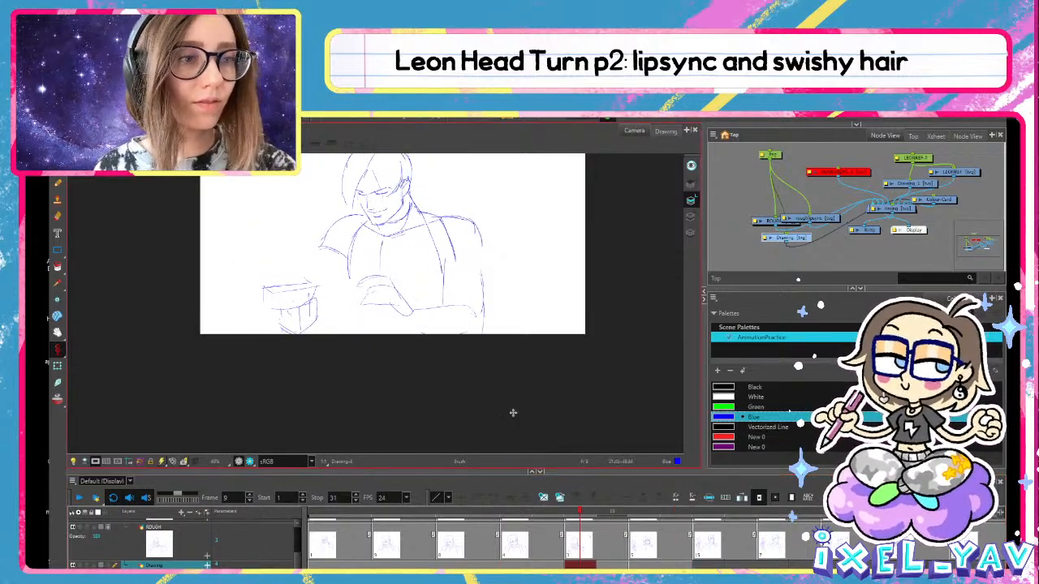
Draw the gun arm's upper arm, forearm and gripping fingers at frame 9, and play back the animation
mouse_move(323, 247)
left_mouse_down()
mouse_move(313, 289)
mouse_move(336, 319)
left_mouse_up()
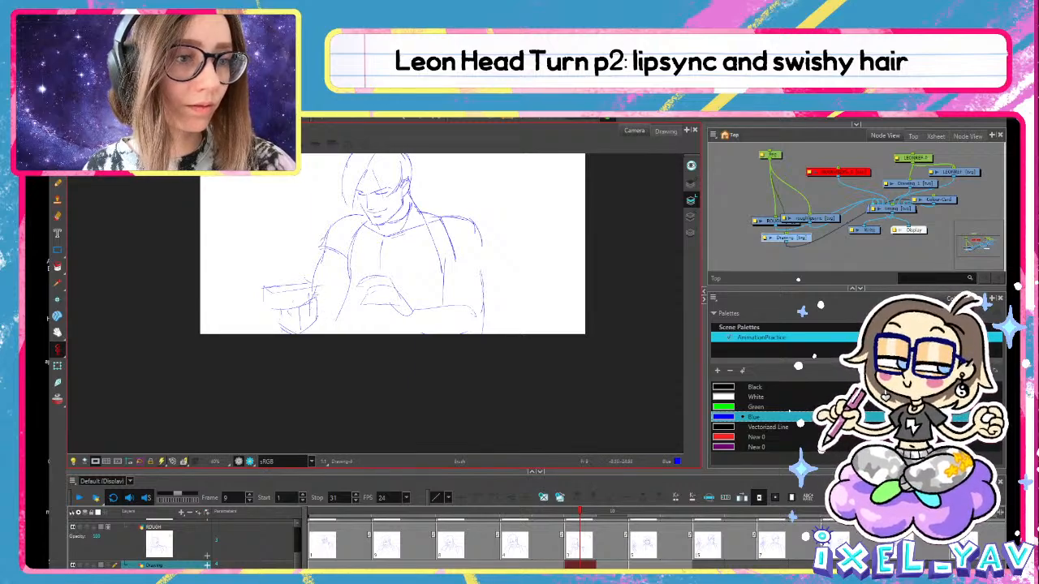
left_click_drag(315, 302, 318, 328)
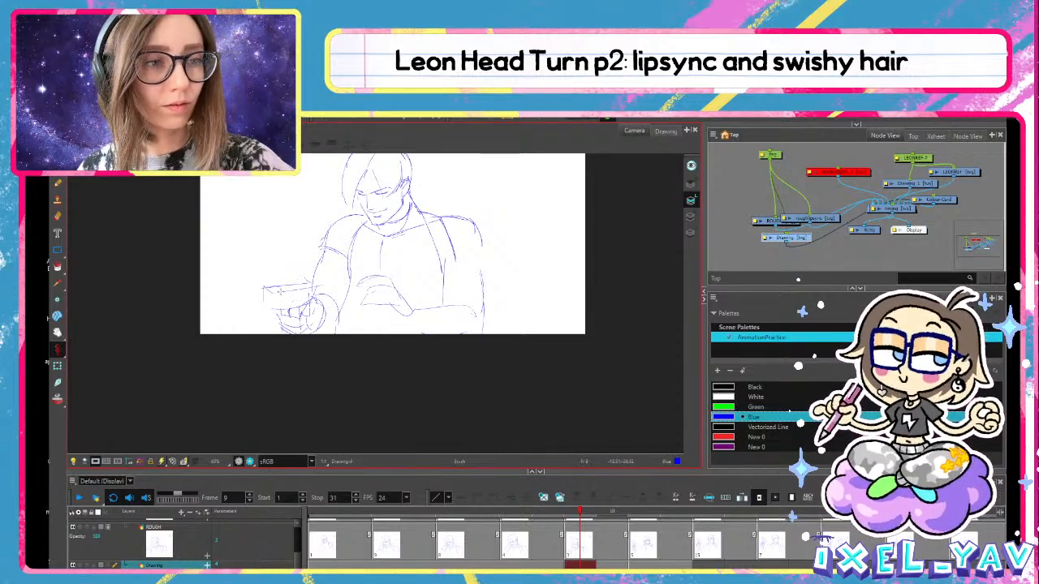
left_click(79, 497)
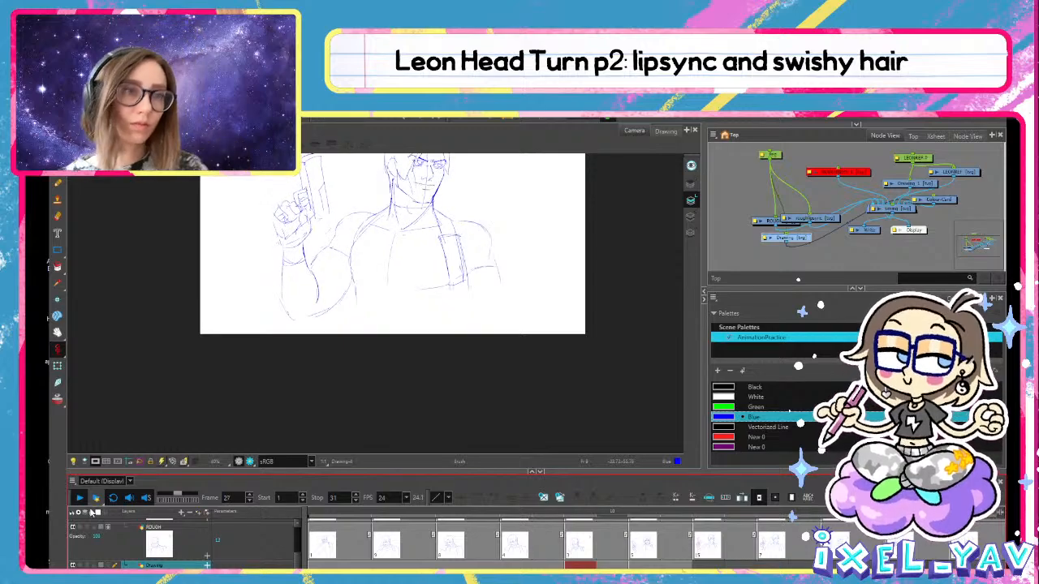
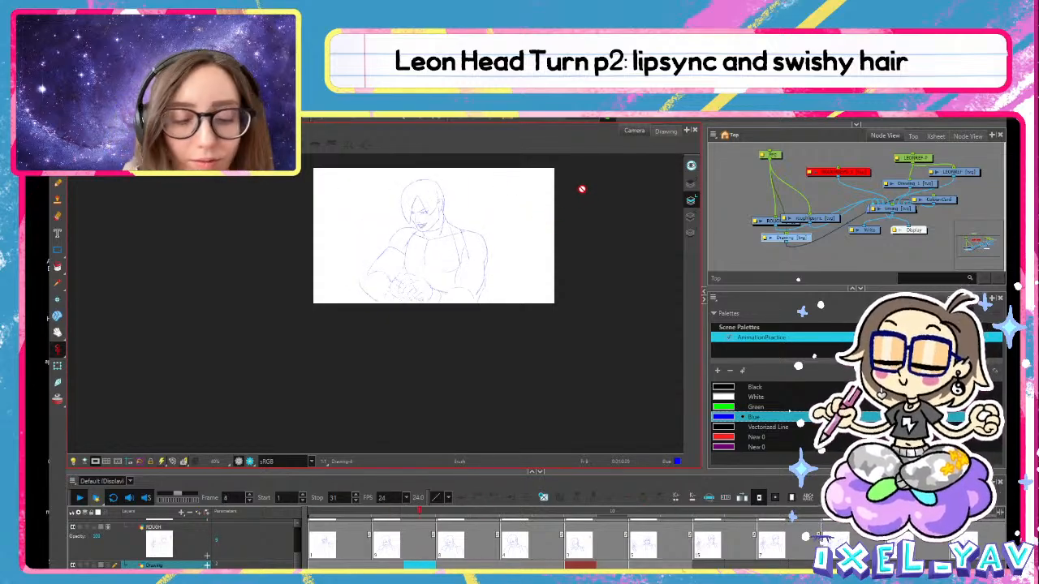
Examine the arm poses across the sequence, comparing the crossed-arm drawings at frames 3 and 5
scroll(582, 191, "up", 2)
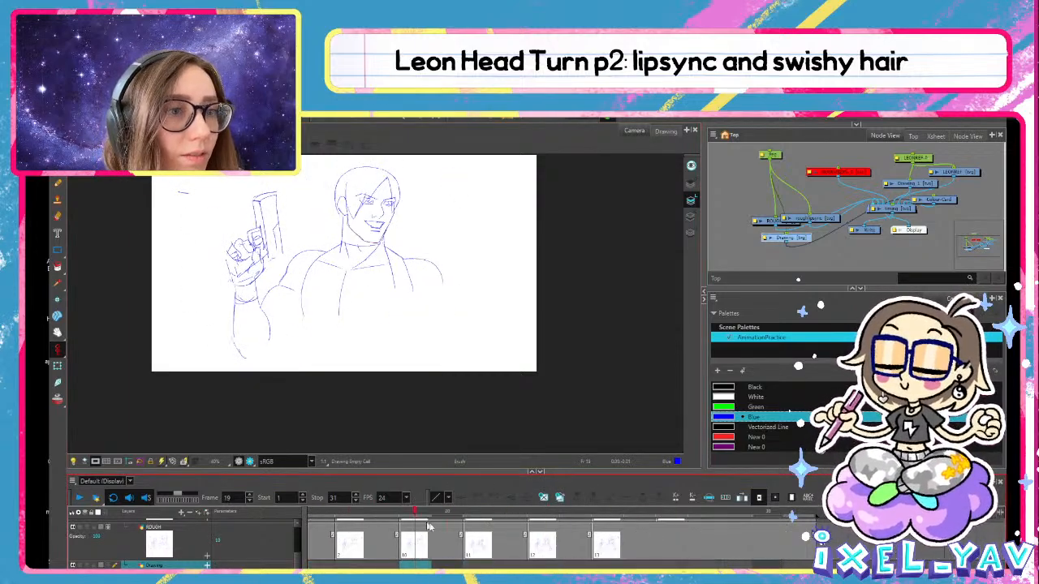
left_click_drag(490, 328, 596, 399)
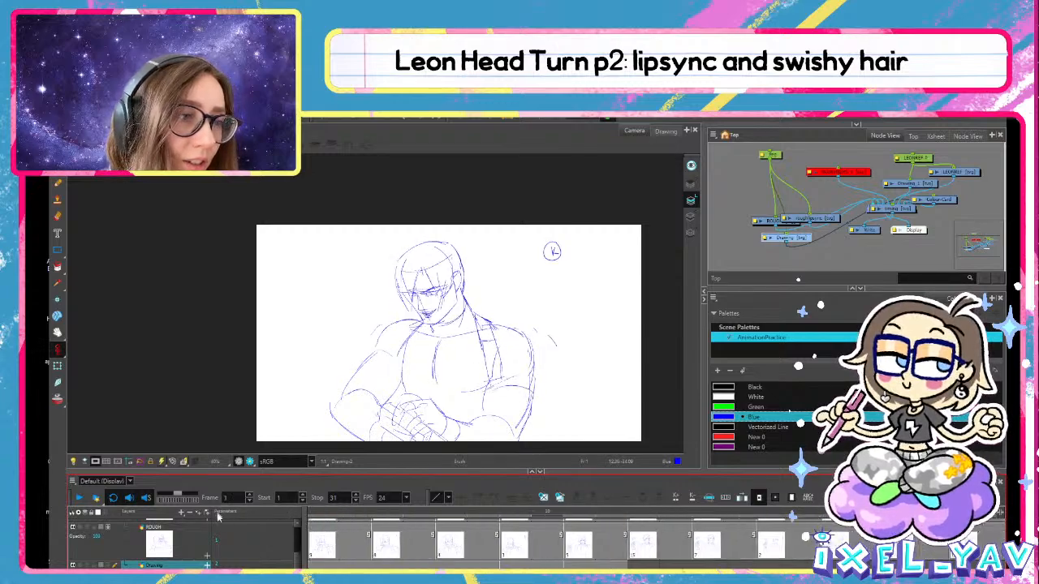
left_click(382, 564)
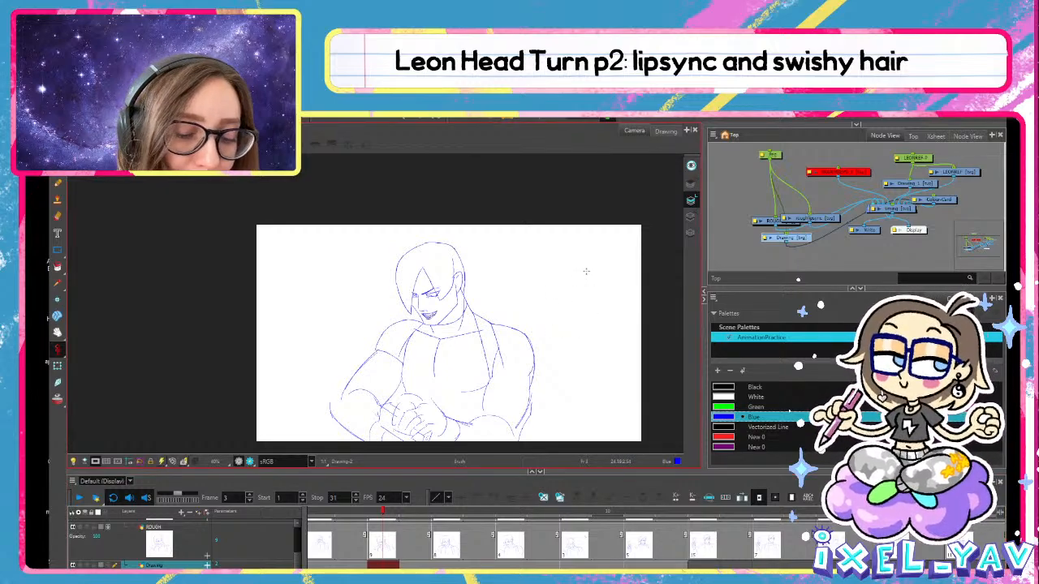
left_click(447, 566)
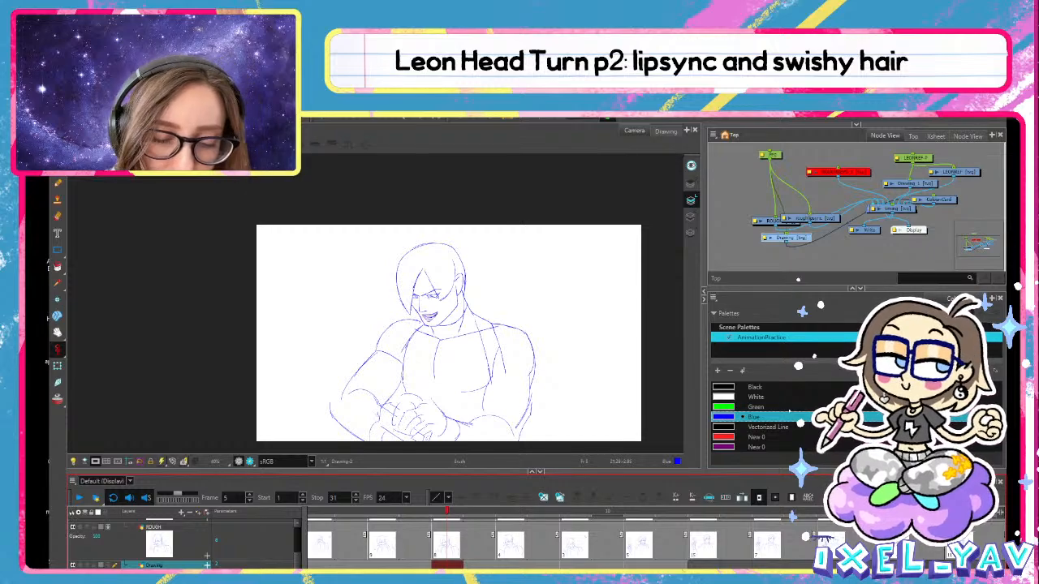
key(".")
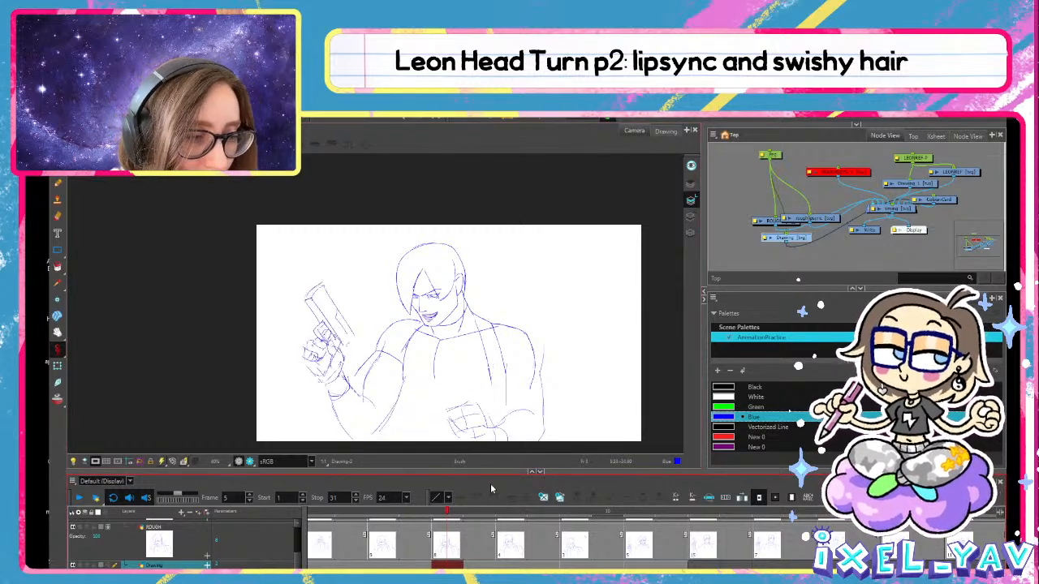
Select the upper clasped hand and its wrist lines at frame 3 and nudge them slightly up and to the left
left_click(380, 565)
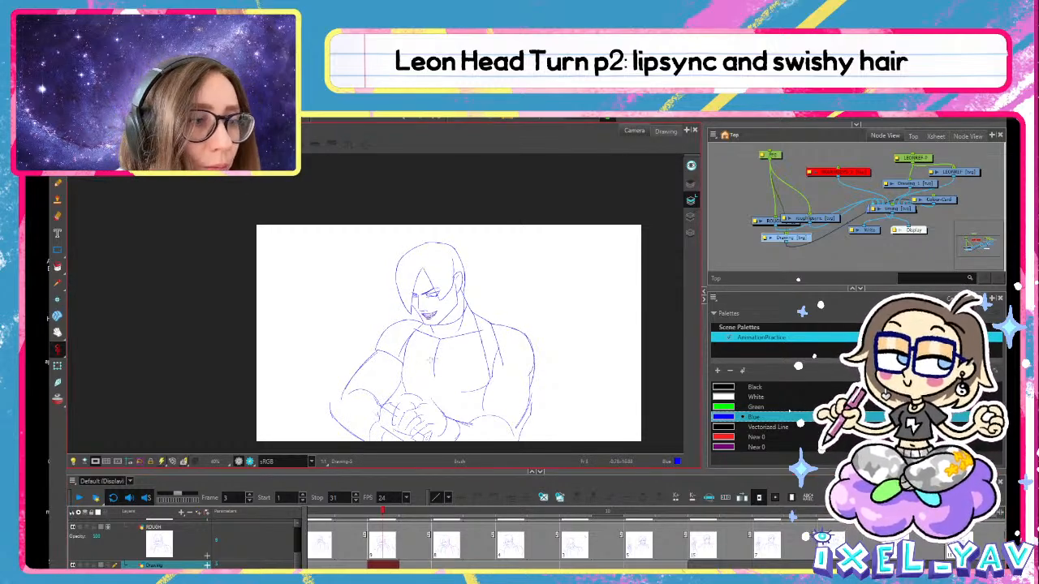
left_click_drag(460, 368, 431, 313)
key("2")
key("2")
key("alt+s")
key("alt+b")
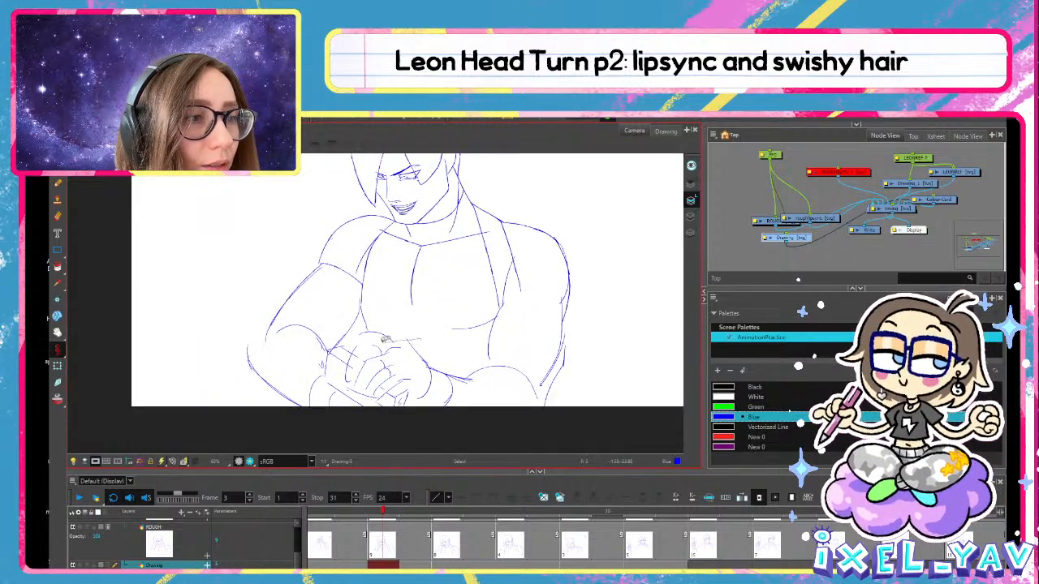
key("alt+s")
mouse_move(418, 332)
left_mouse_down()
mouse_move(396, 354)
mouse_move(428, 364)
mouse_move(399, 377)
left_mouse_up()
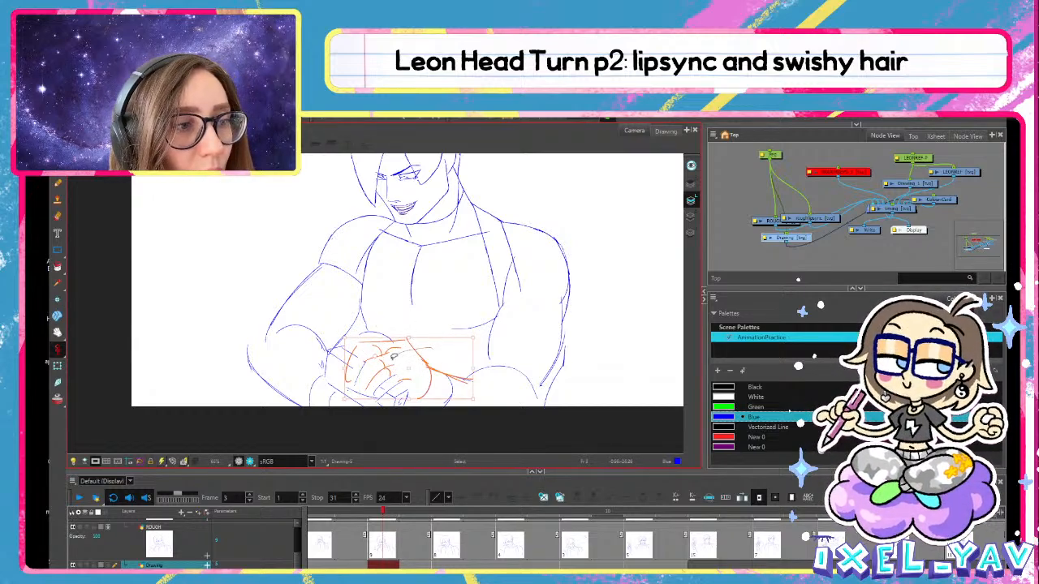
left_click(390, 382, "shift")
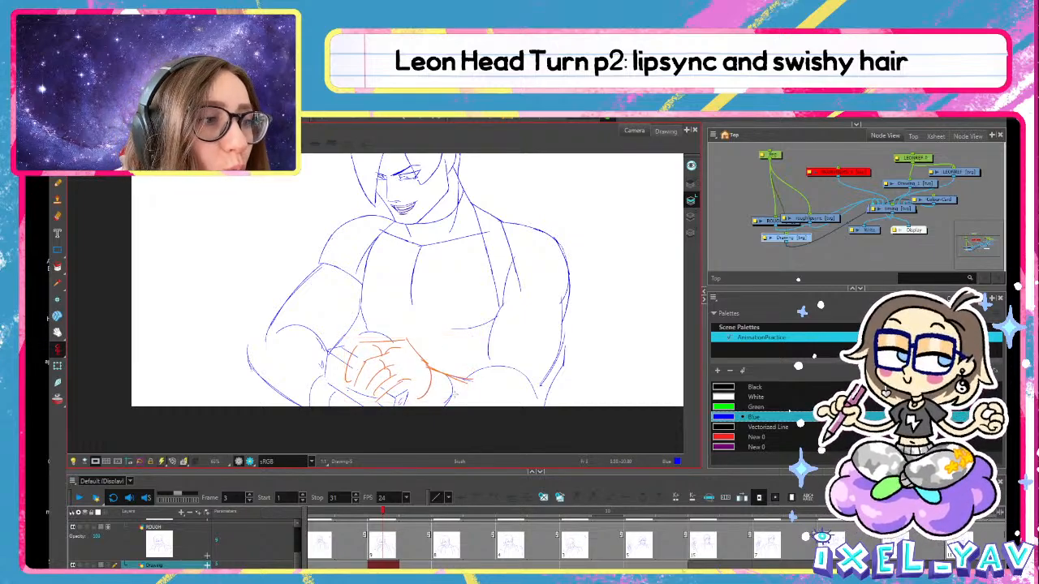
left_click(449, 388, "shift")
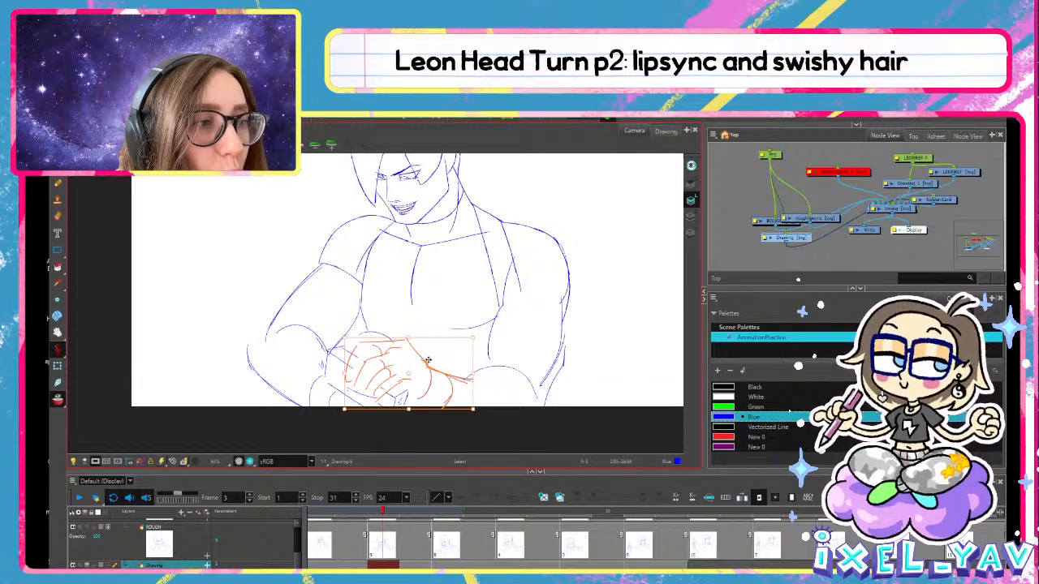
left_click_drag(425, 360, 423, 355)
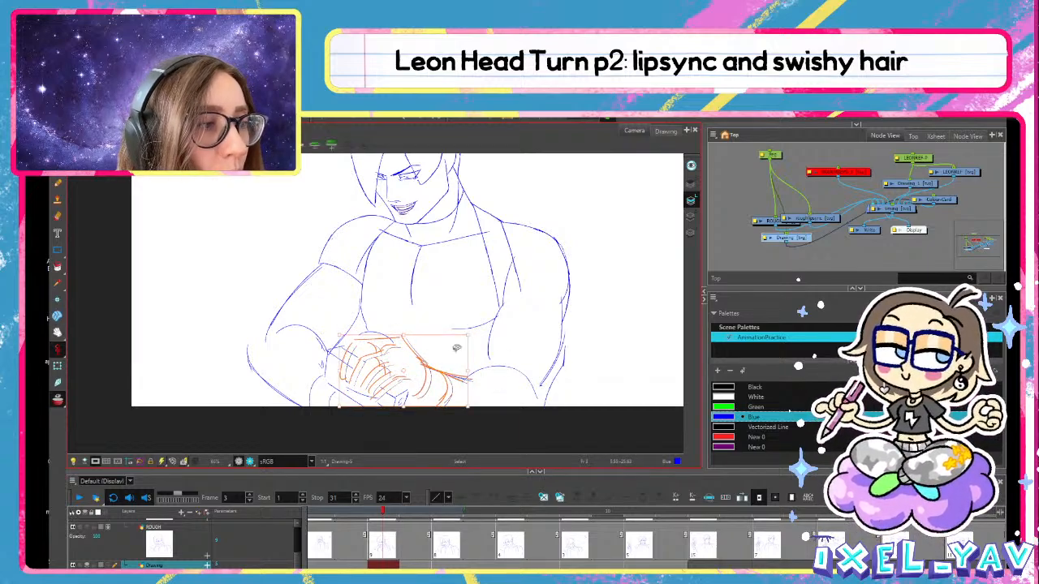
left_click(380, 321)
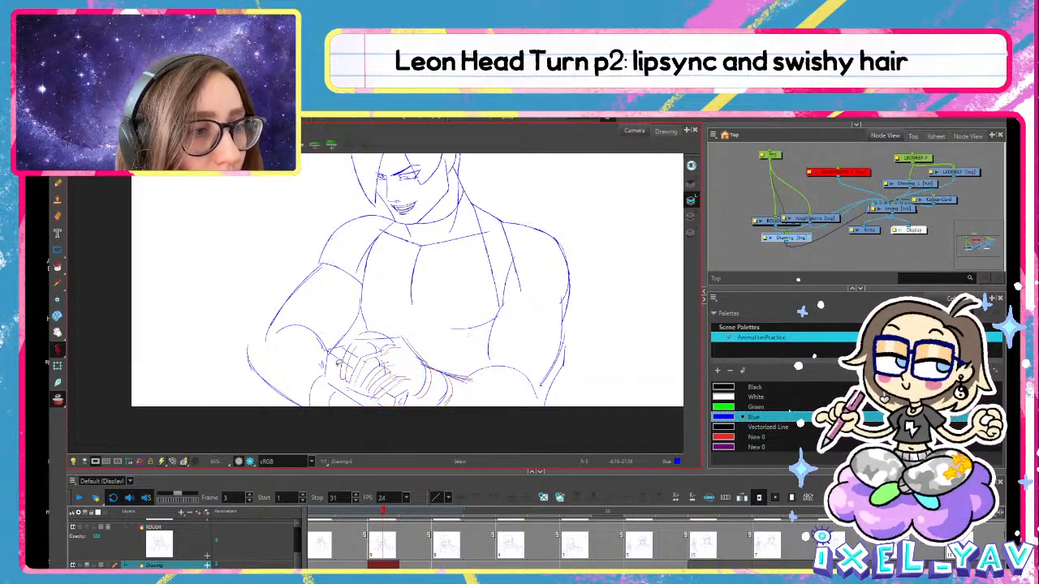
Rework the finger and knuckle lines of the upper clasped hand at frame 3
mouse_move(340, 363)
left_mouse_down()
mouse_move(372, 389)
mouse_move(358, 384)
left_mouse_up()
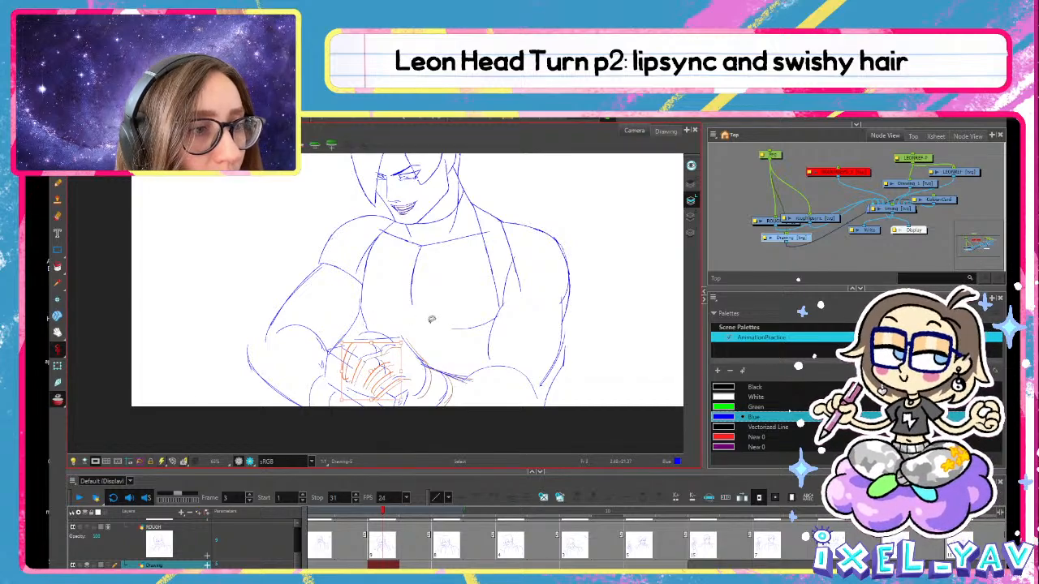
key("alt+b")
left_click(357, 515)
mouse_move(367, 515)
left_mouse_down()
mouse_move(447, 522)
mouse_move(392, 526)
mouse_move(384, 537)
left_mouse_up()
key("alt+s")
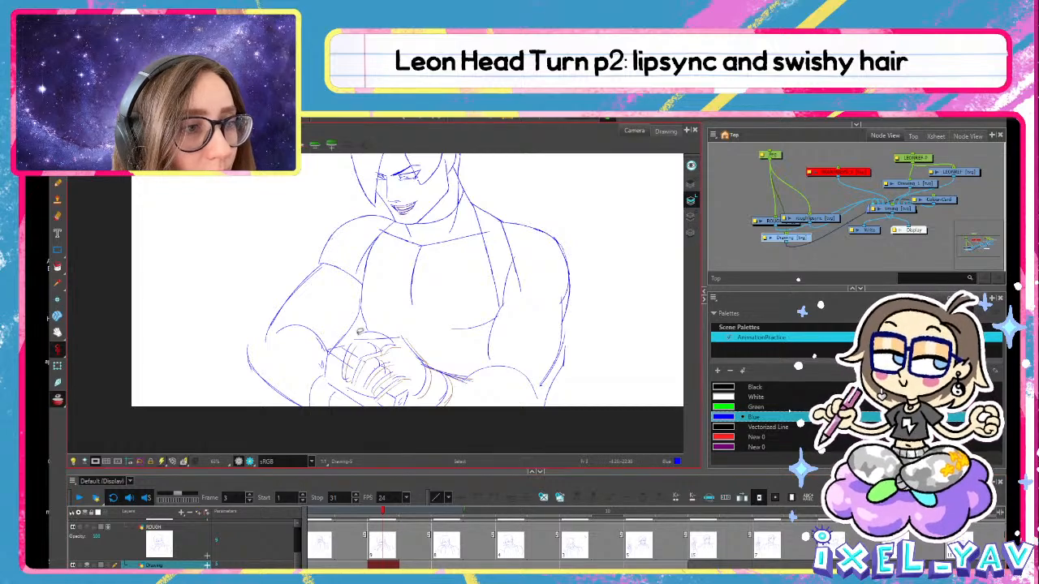
left_click(360, 345)
left_click_drag(396, 337, 348, 332)
key("alt+b")
mouse_move(393, 510)
left_mouse_down()
mouse_move(372, 519)
mouse_move(395, 519)
mouse_move(368, 526)
mouse_move(370, 507)
mouse_move(487, 524)
mouse_move(321, 495)
left_mouse_up()
Examine the clasped hands at frames 1 and 2, selecting the finger strokes and the knuckle line across the hand
left_click(57, 400)
left_click(354, 515)
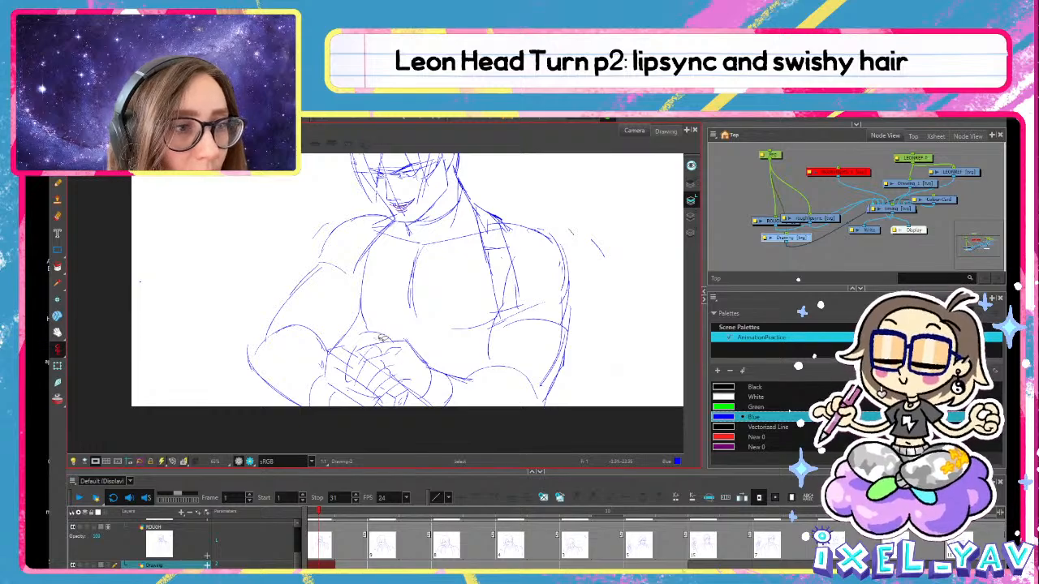
left_click(341, 564)
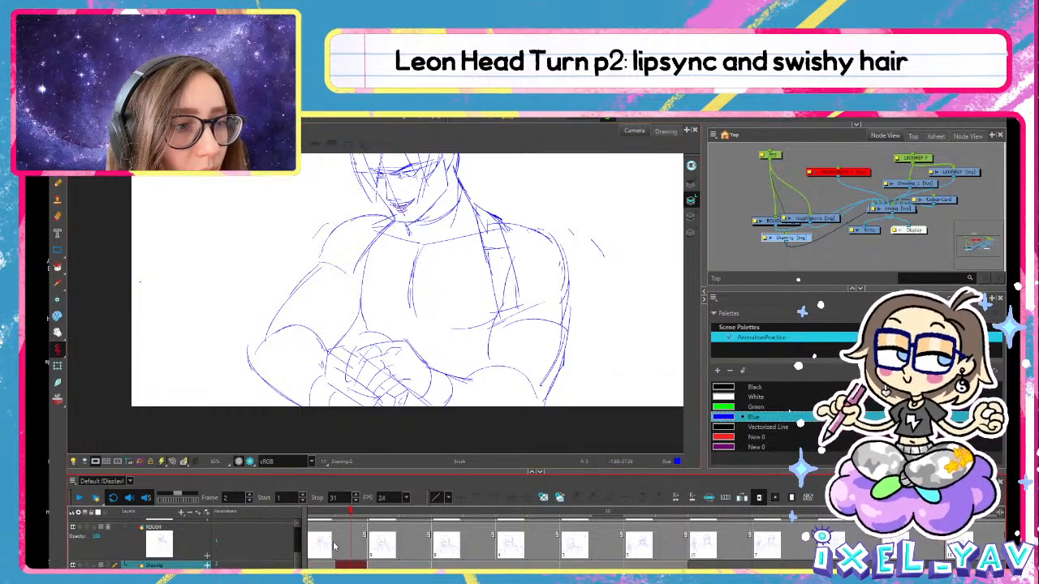
left_click(334, 545)
left_click(341, 564)
key("ctrl+a")
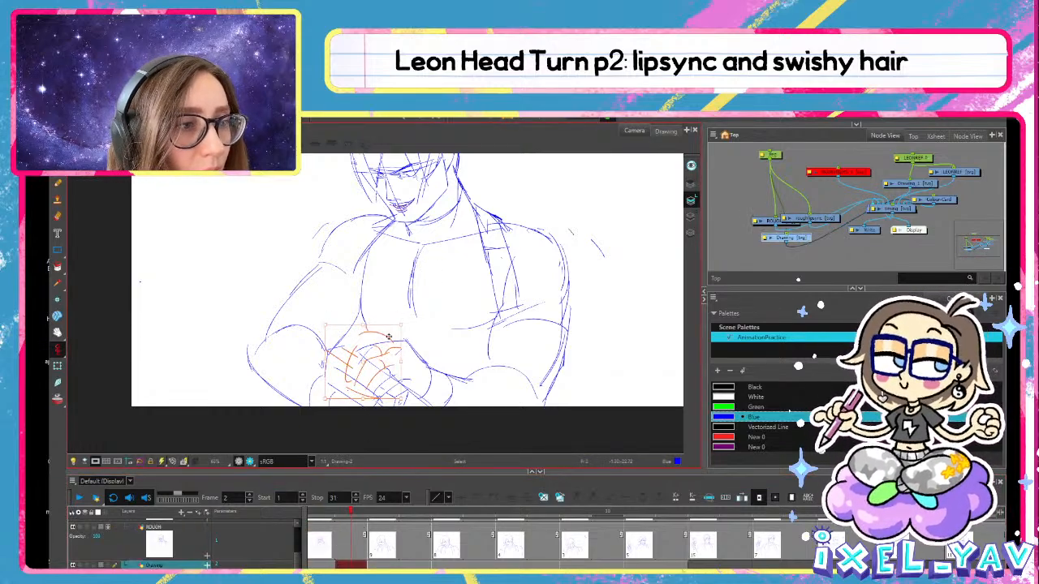
left_click(348, 546)
key("alt+b")
left_click_drag(359, 349, 405, 341)
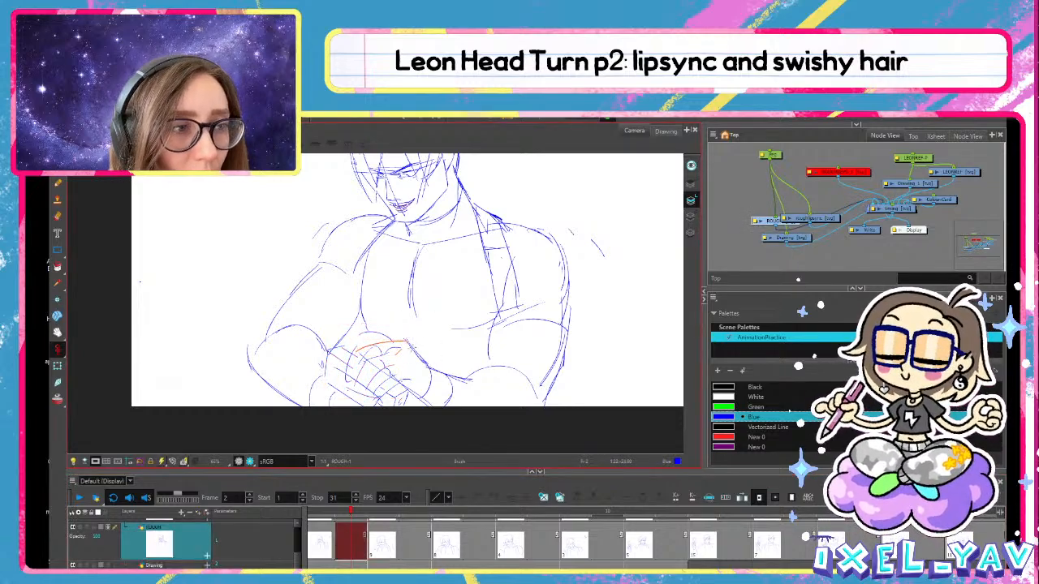
key("alt+s")
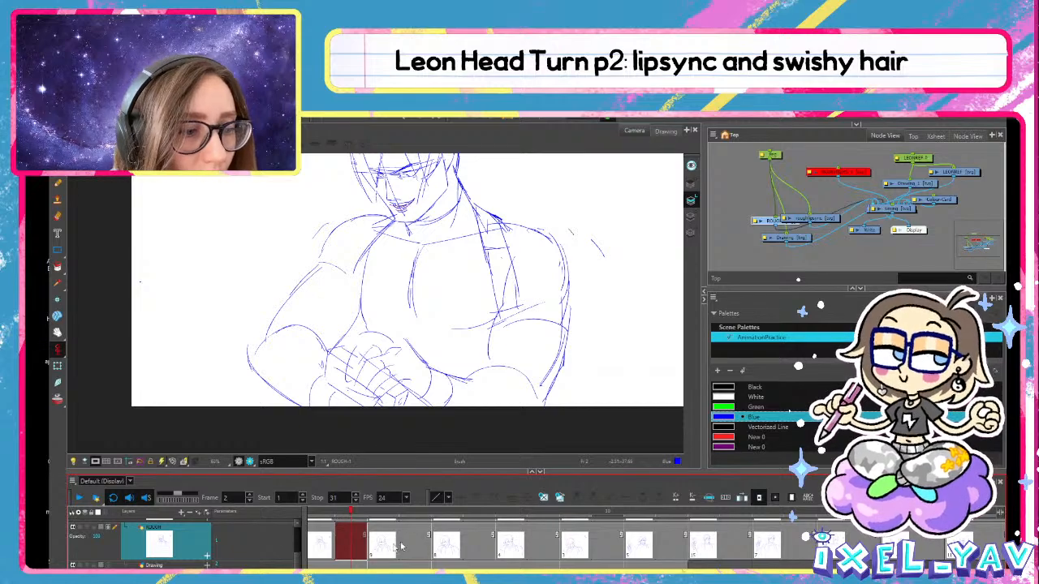
Redraw the knuckle line across the upper clasped hand at frame 3, comparing it with the neighbouring frames
left_click(350, 564)
left_click(453, 564)
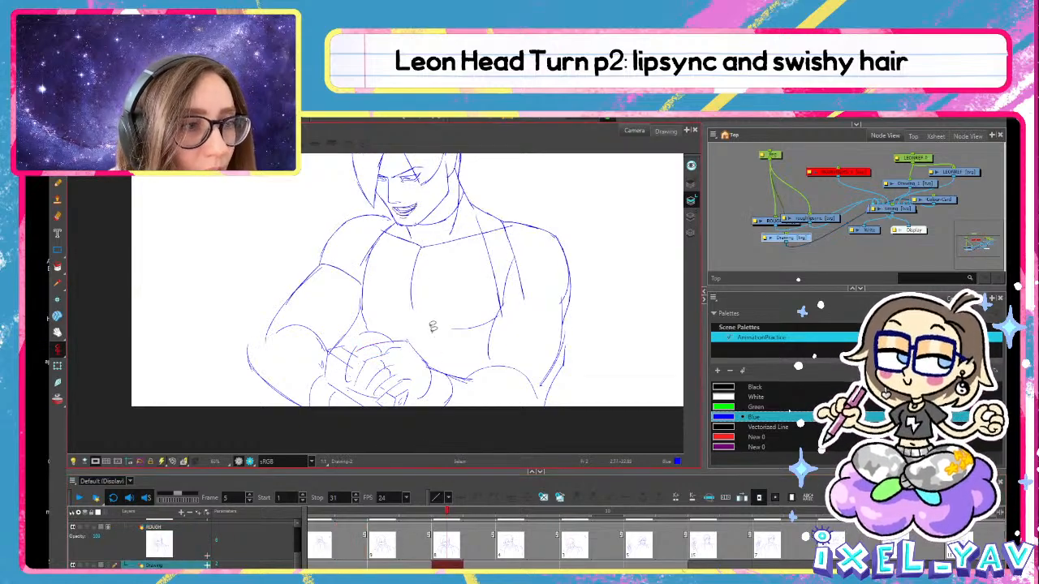
key("ctrl+v")
left_click(387, 566)
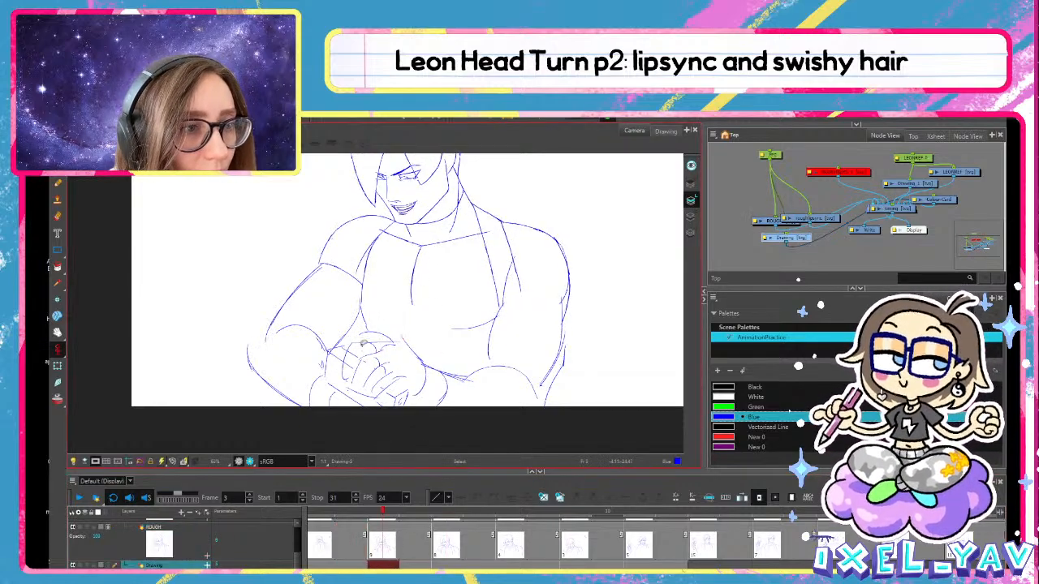
left_click(351, 564)
left_click(383, 564)
left_click(369, 346)
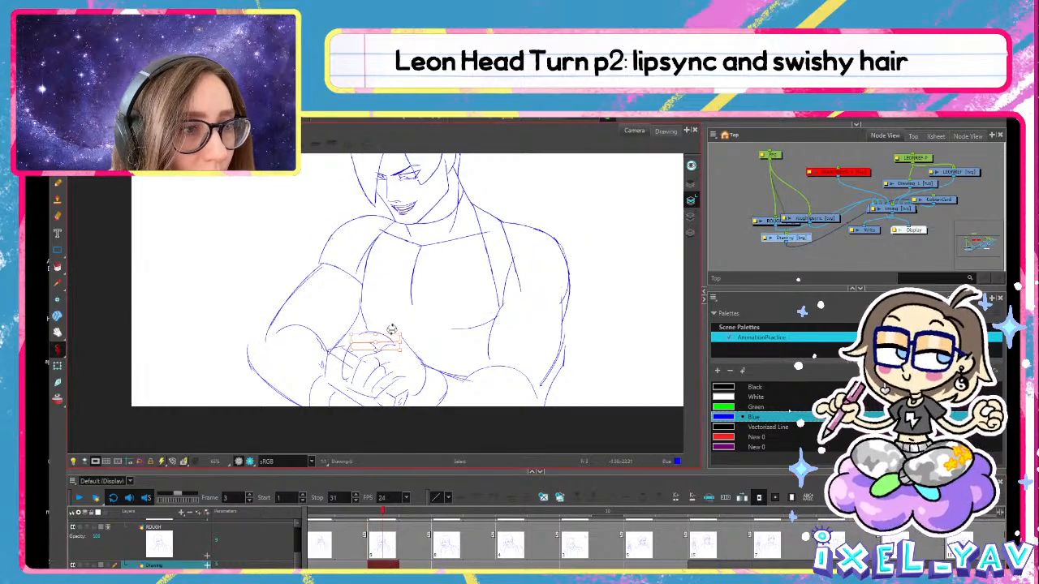
key("ctrl+s")
key("alt+b")
key(".")
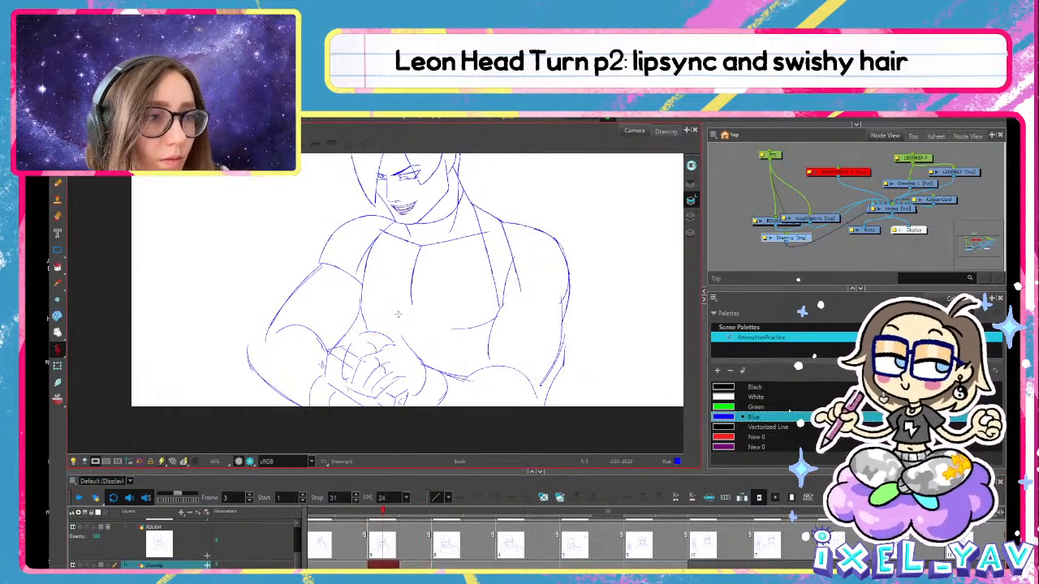
key(".")
key(".")
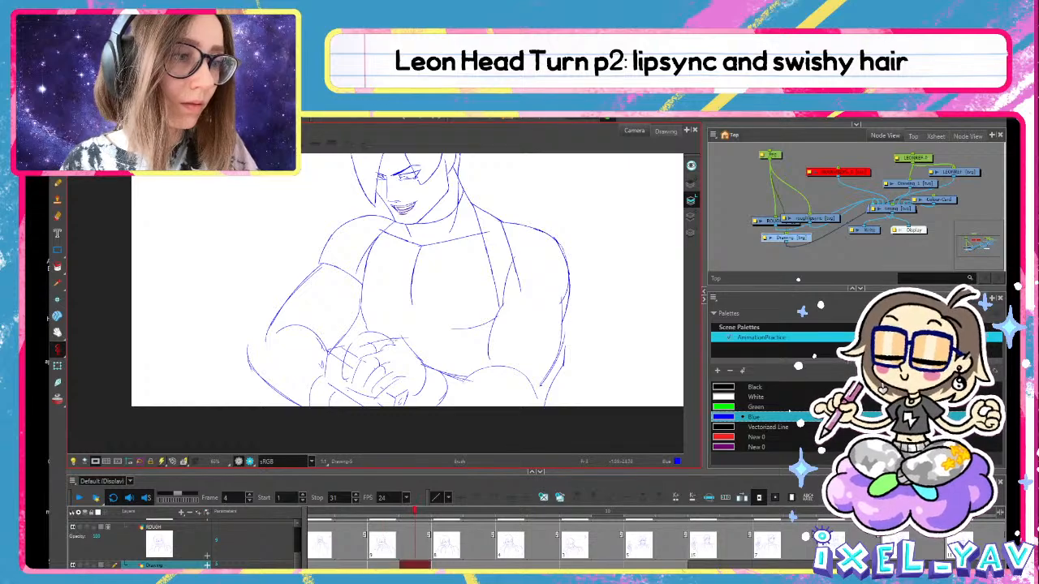
Delete the excess outer finger lines from the clasped hand at frame 4
key(".")
key("alt+s")
left_click(370, 346)
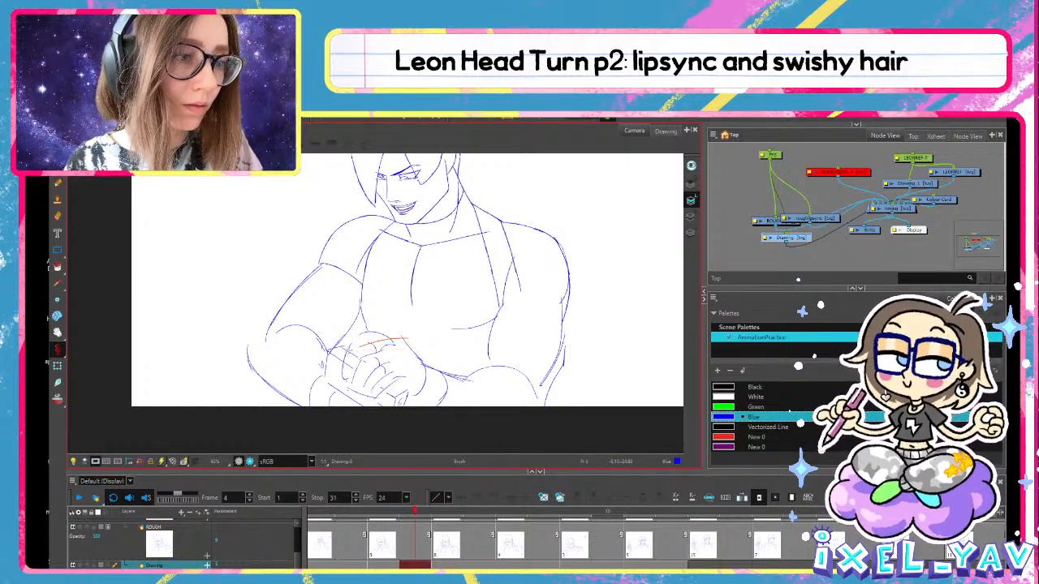
left_click(344, 367)
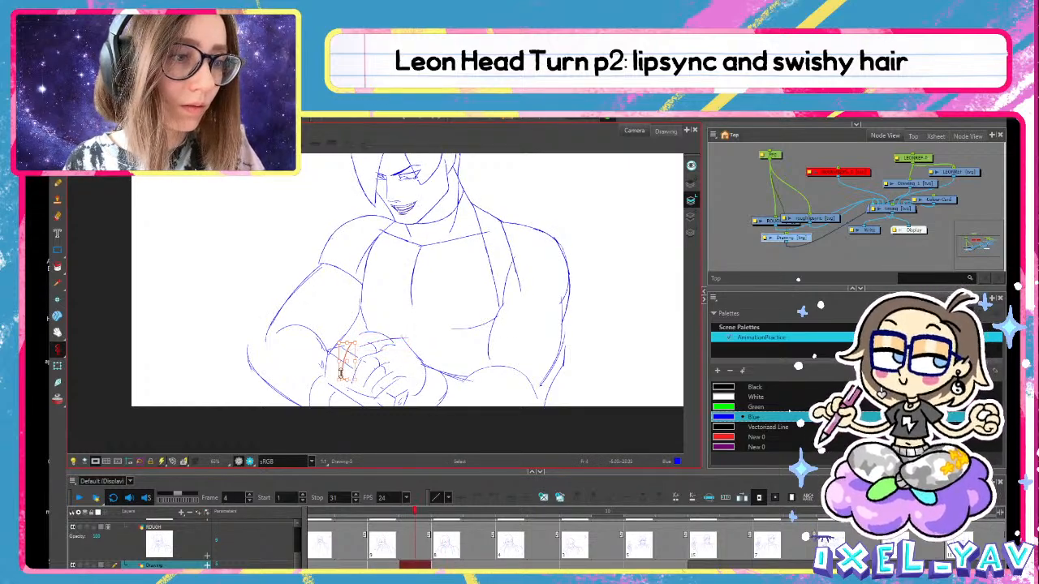
key("Delete")
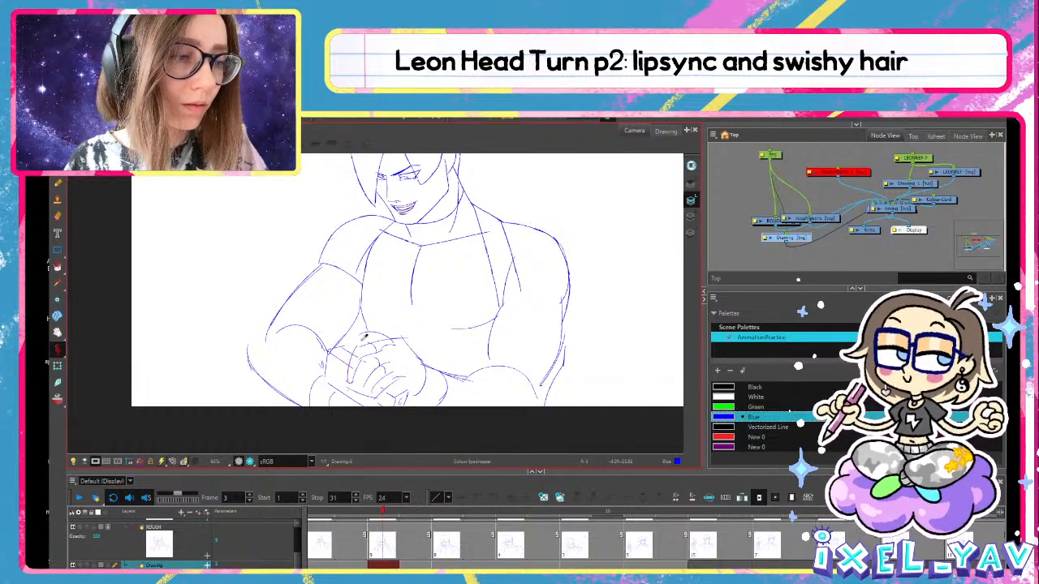
Redraw the outer finger's contour at frame 3, flipping to frame 2 to match the shape
key("period")
key("comma")
key("period")
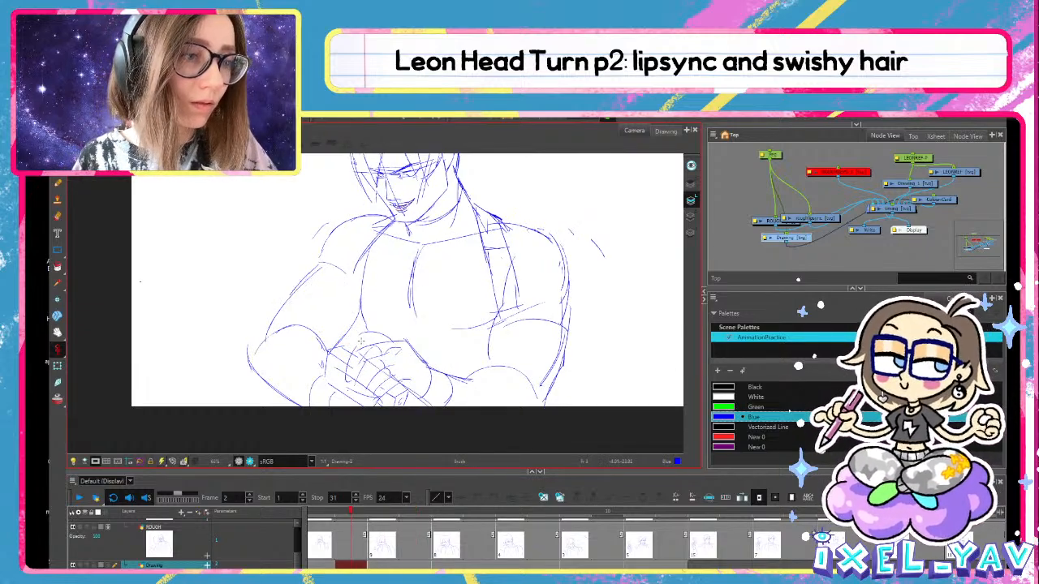
key("comma")
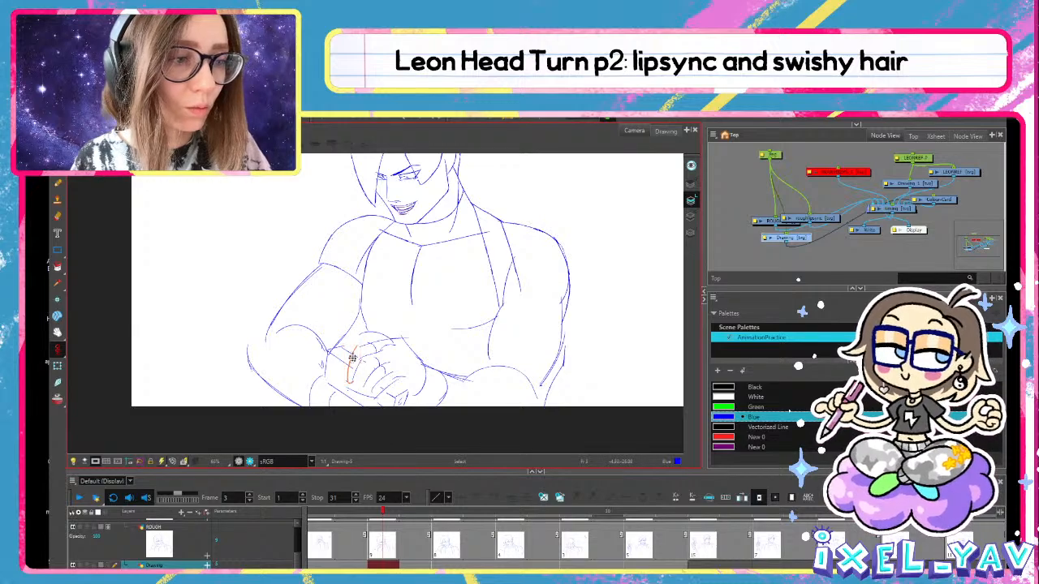
key("alt+d")
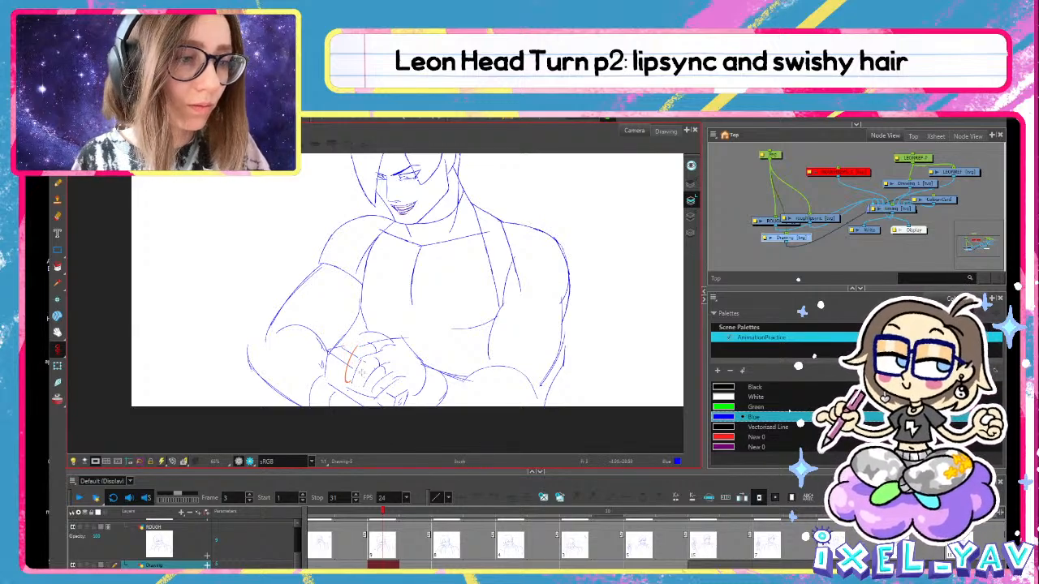
key("period")
key("comma")
key("period")
key("comma")
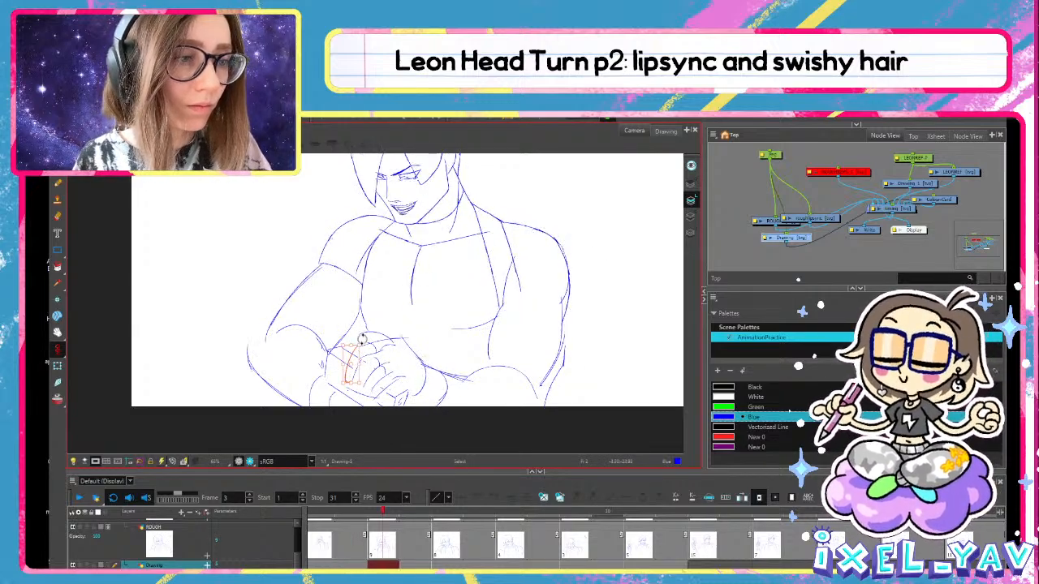
Fine-tune the selected outer finger lines at frame 3 while flipping repeatedly between frames 2 and 3
key("period")
key("comma")
key("period")
key("comma")
key("period")
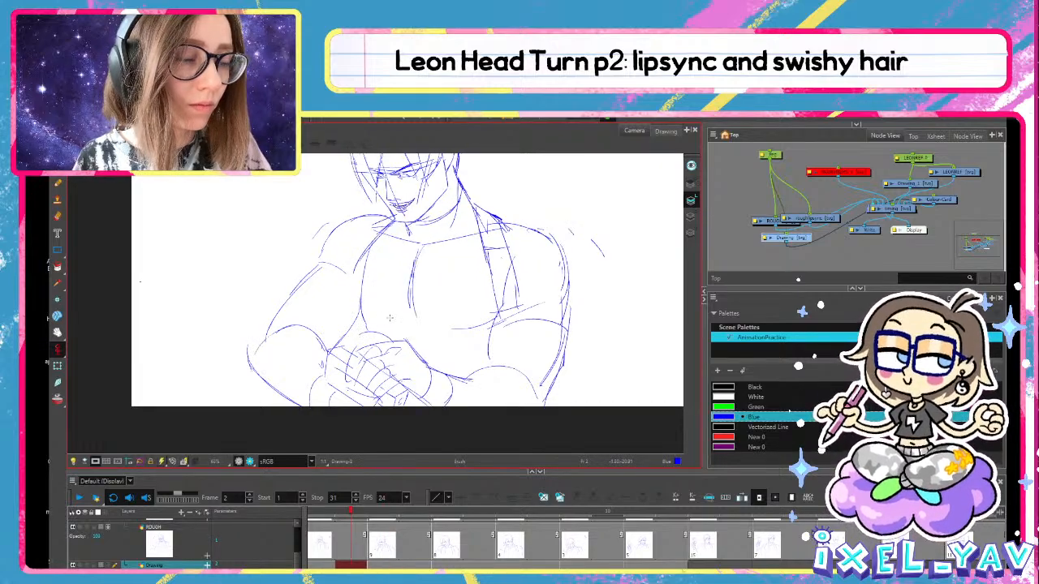
key("comma")
key("period")
key("comma")
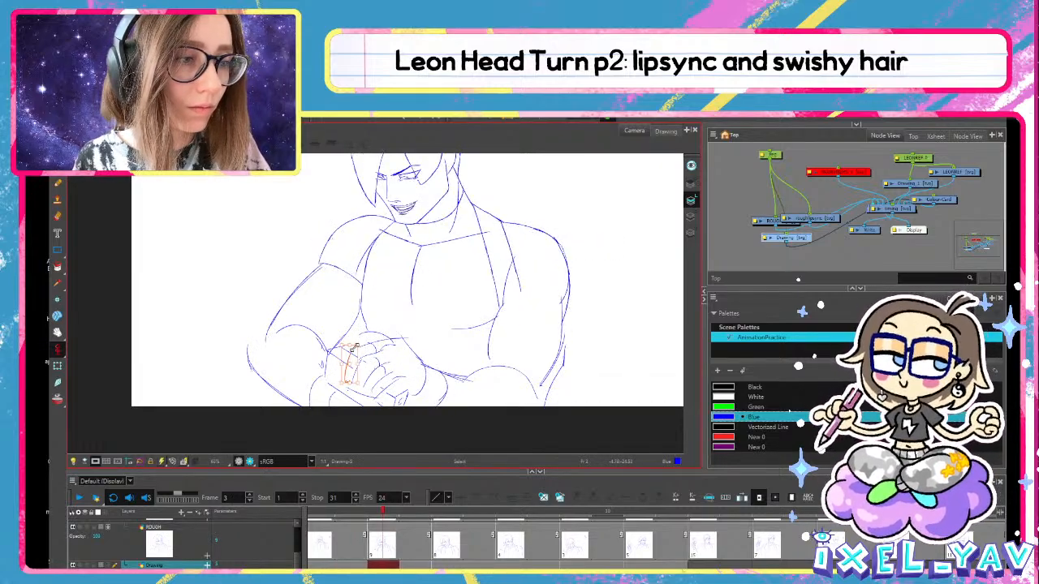
key("comma")
key("period")
key("comma")
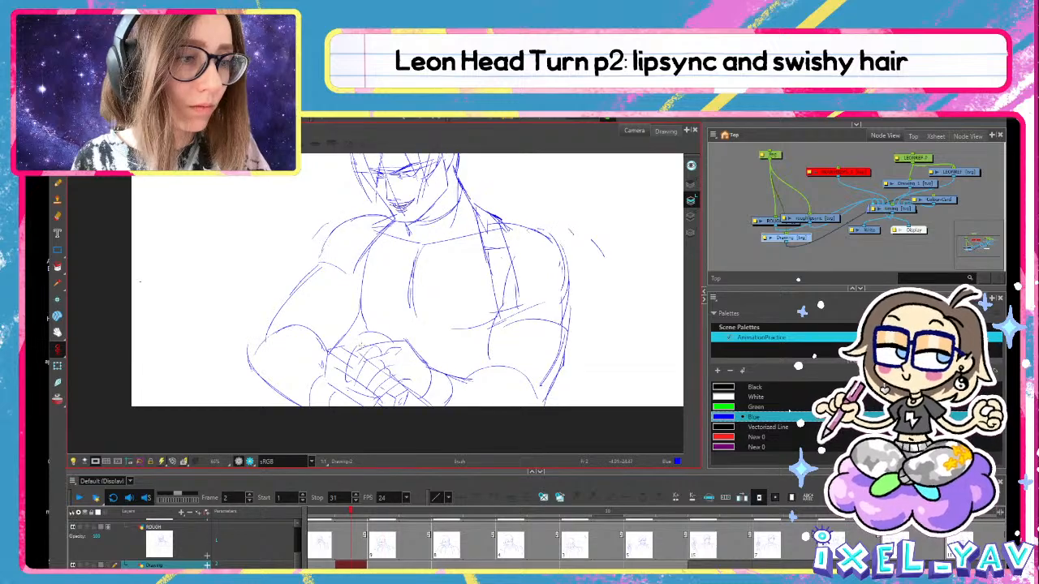
Touch up the knuckle line across the upper clasped hand at frame 4
key("alt+b")
key("period")
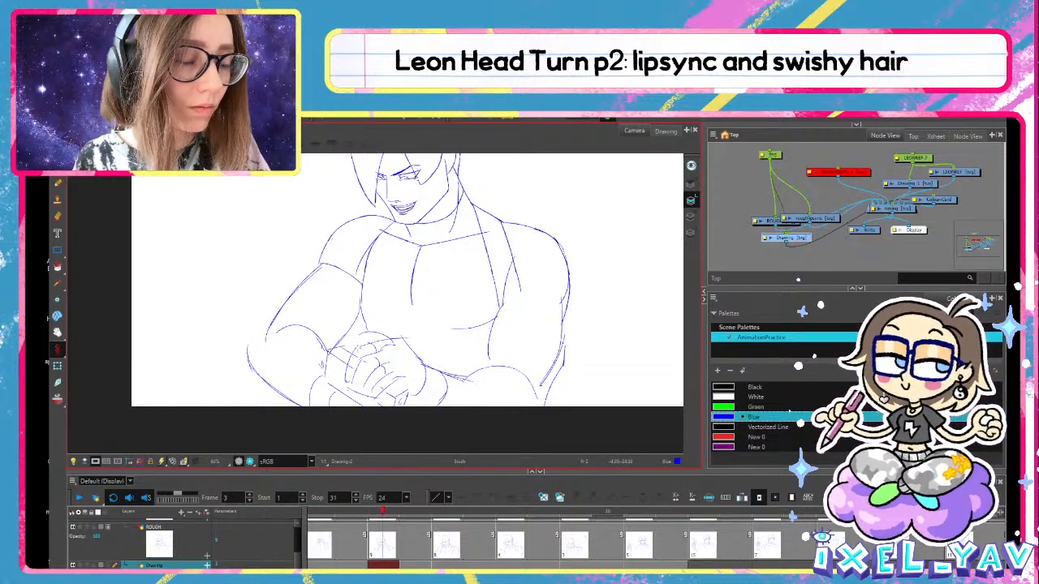
key("period")
key("period")
key("comma")
key("alt+s")
left_click(362, 349)
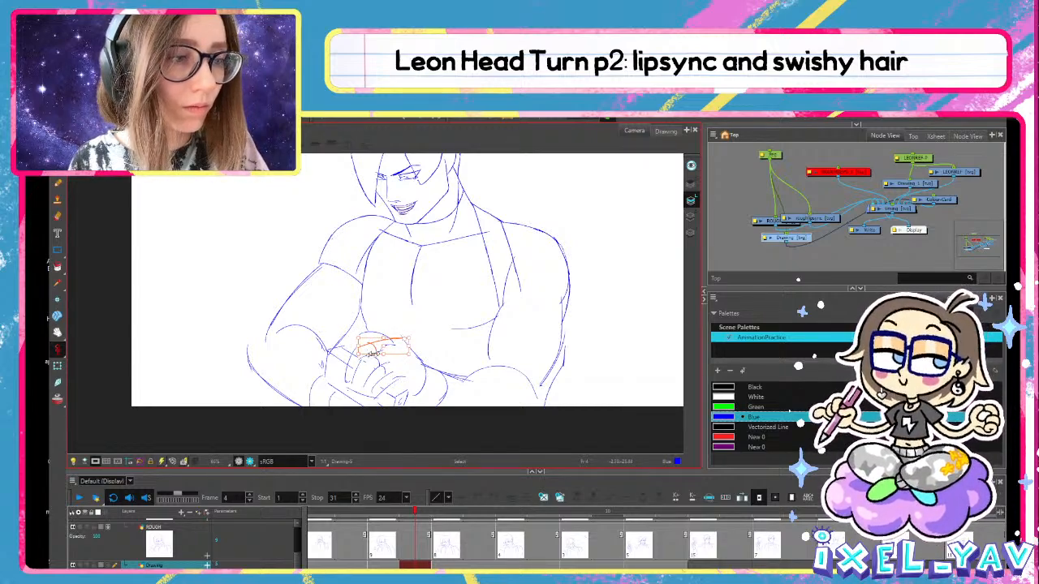
Adjust the outer finger lines of the clasped hand at frame 2, flipping between frames 1 and 3 to compare
key("comma")
key("comma")
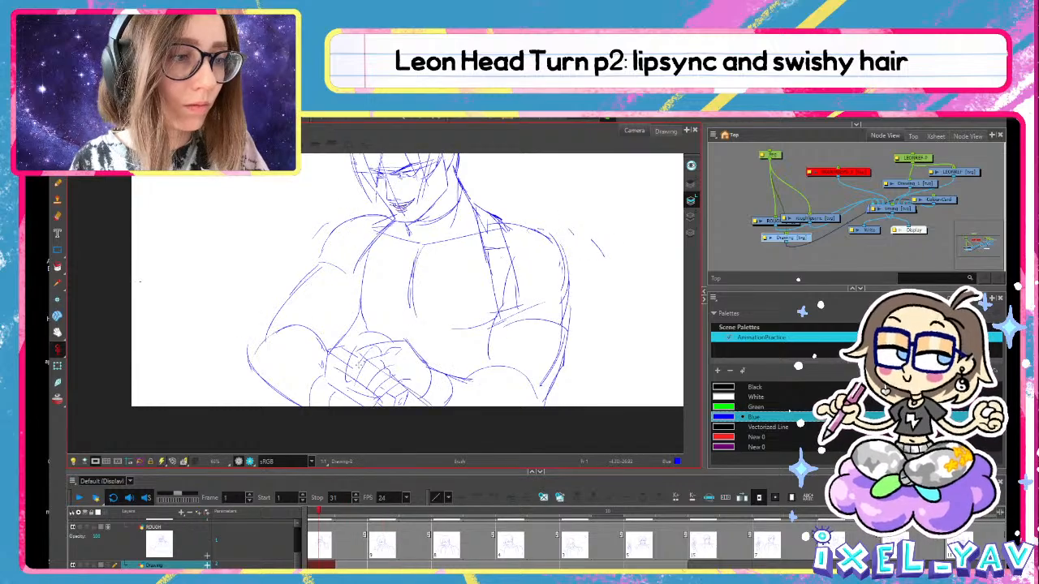
key("period")
key("period")
key("comma")
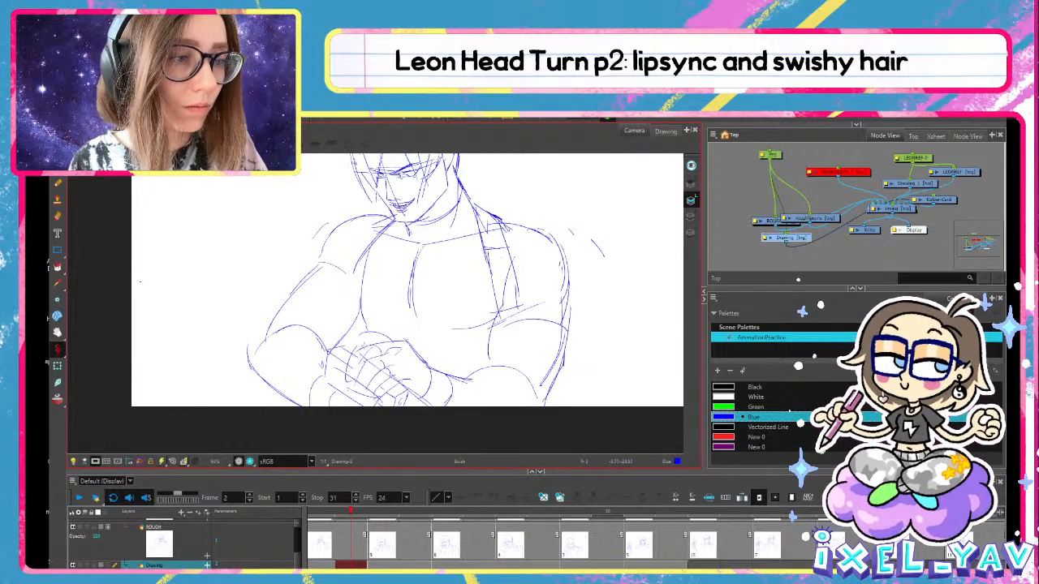
key("period")
key("comma")
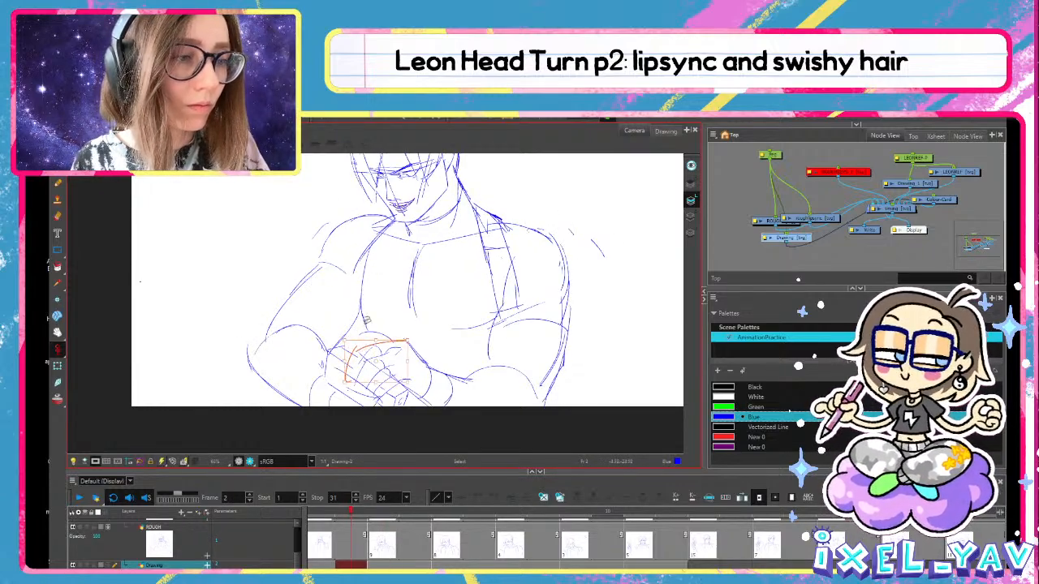
left_click(383, 318)
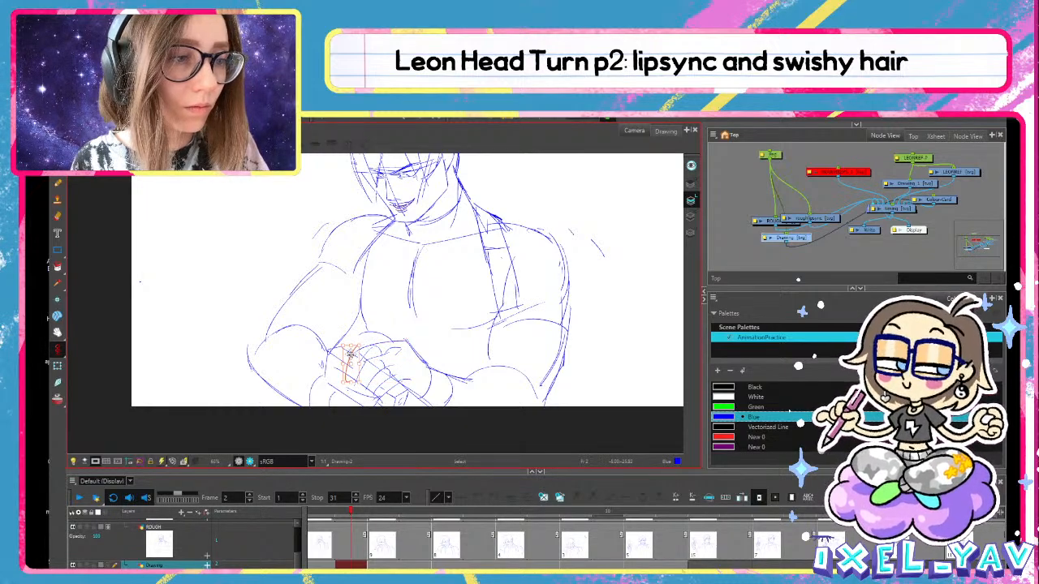
key("alt+b")
key("comma")
key("period")
key("period")
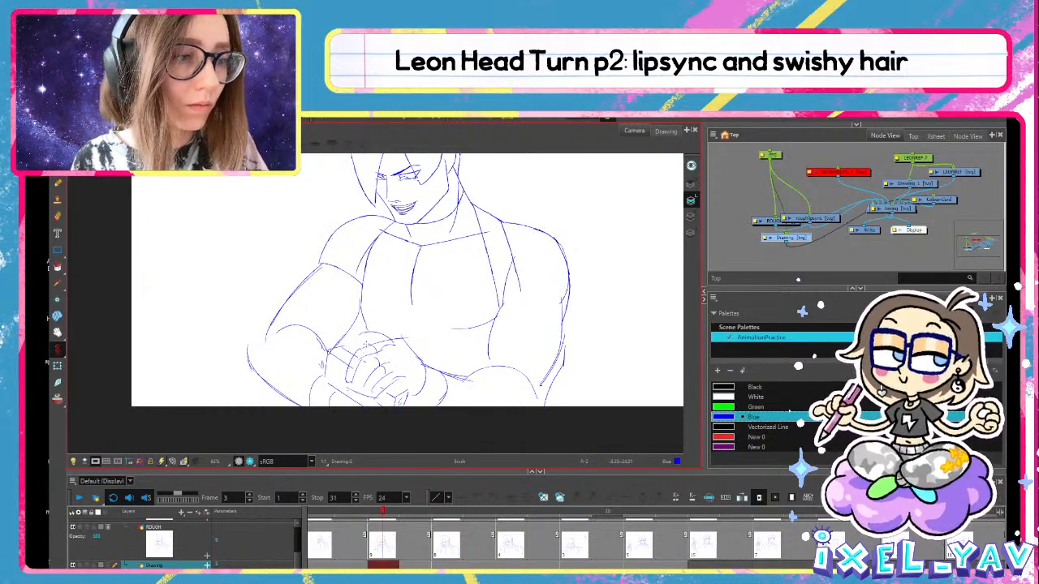
Refine the upper finger and knuckle lines of the clasped hand at frame 3 while checking them against frame 2
key("comma")
key("period")
key("comma")
key("period")
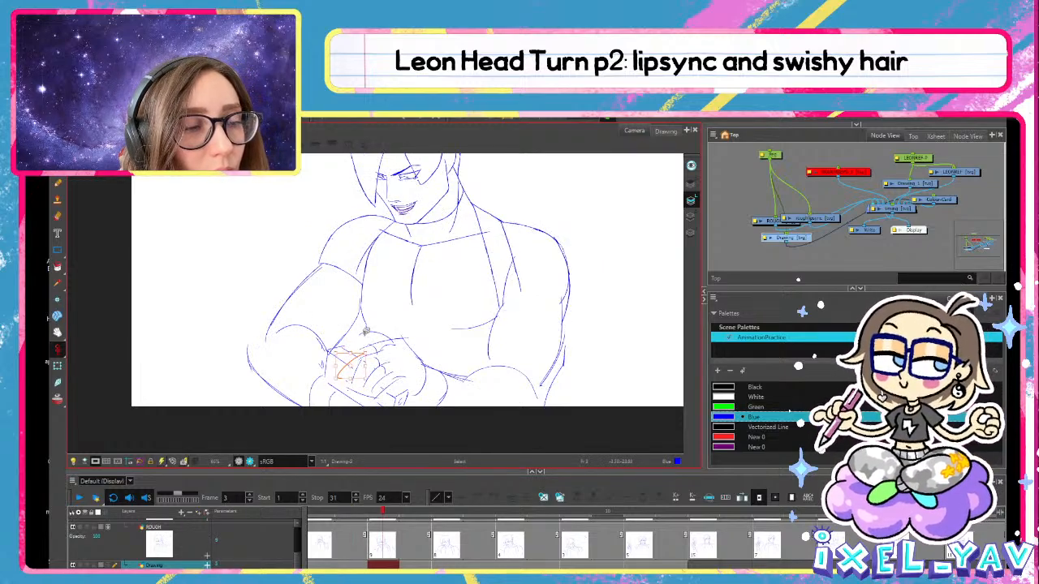
left_click_drag(371, 335, 365, 334)
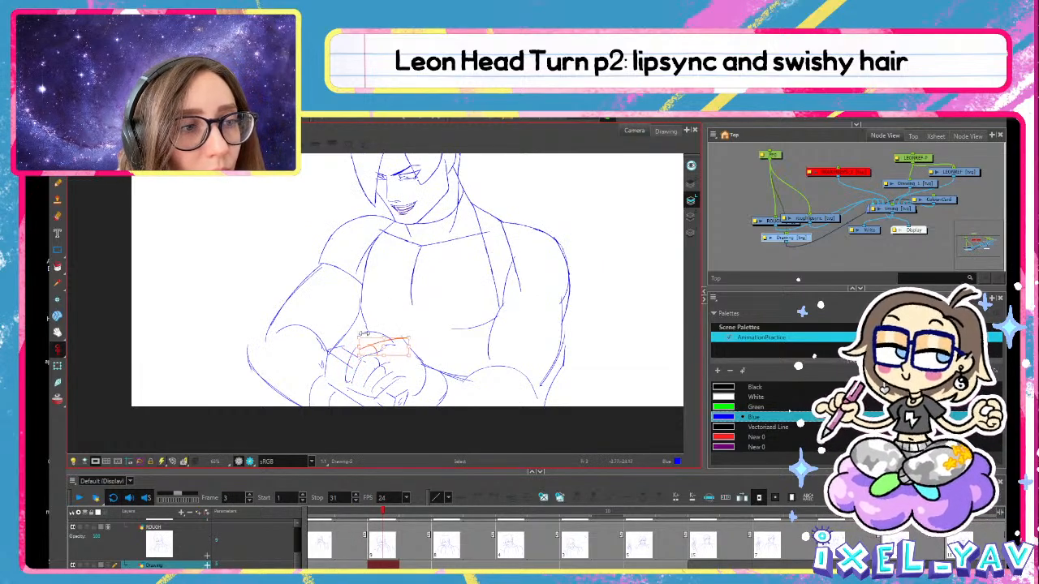
key("alt+b")
key("comma")
key("period")
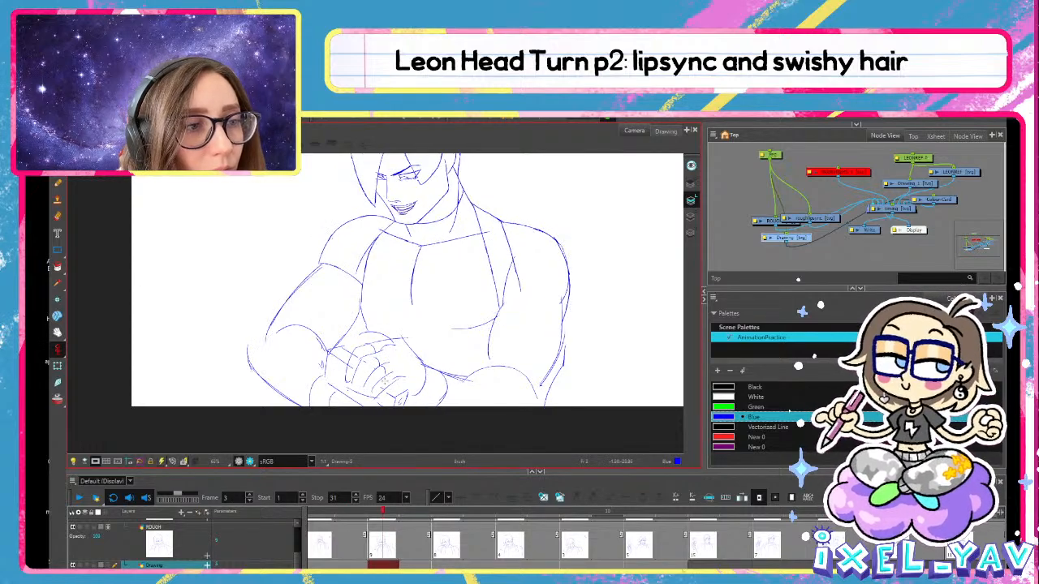
key("comma")
key("period")
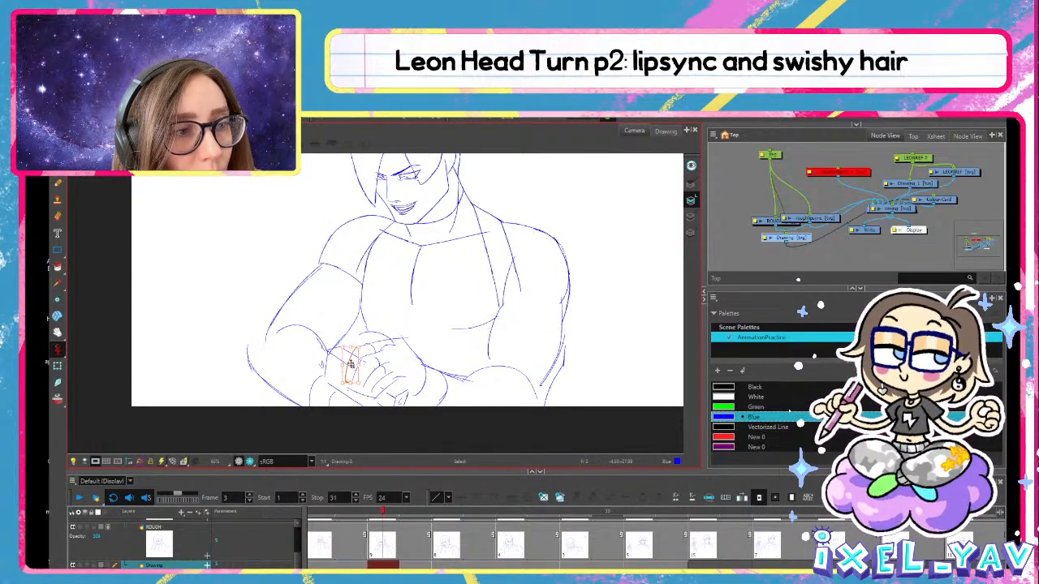
key("alt+b")
key("comma")
key("period")
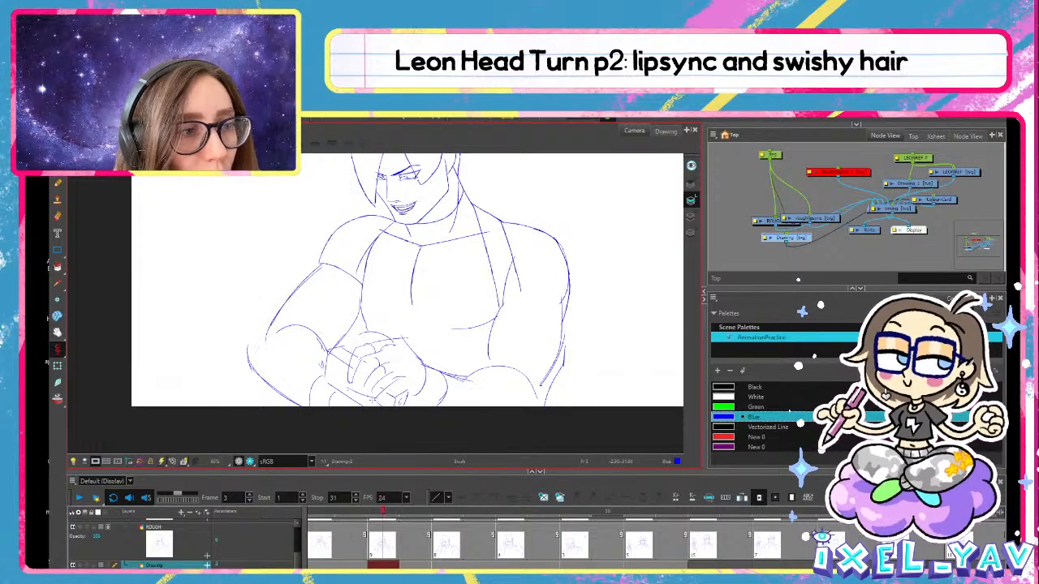
Flip through the first five frames to check how the clasped hands move
key("comma")
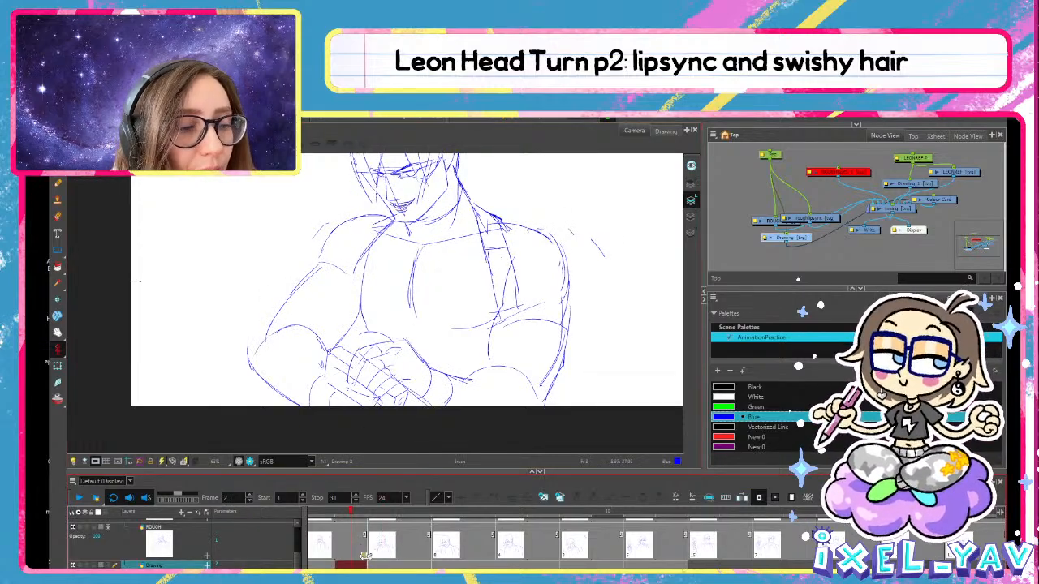
key("period")
key("period")
key("period")
key("comma")
key("comma")
key("comma")
key("comma")
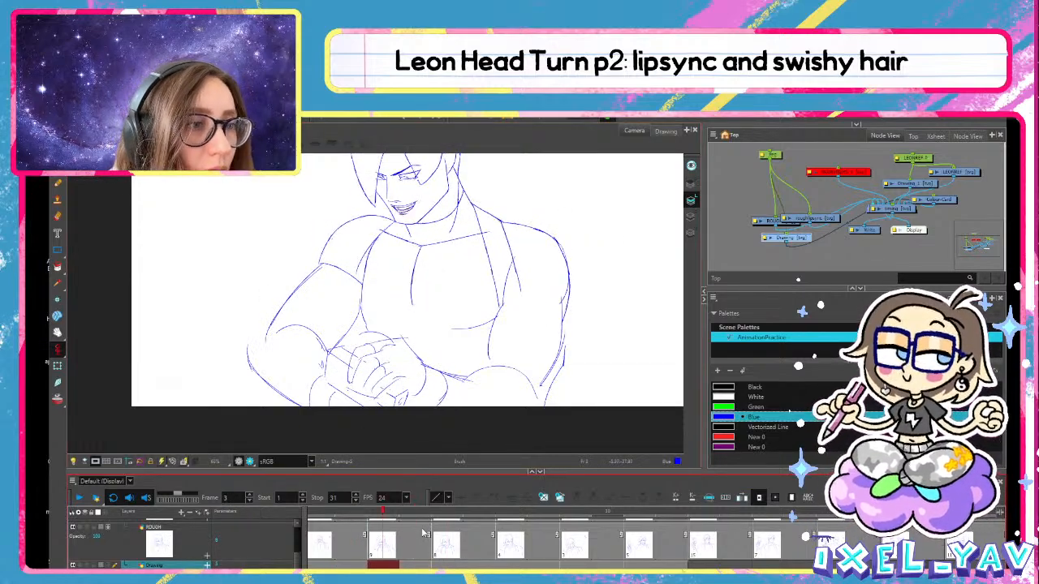
key("period")
key("period")
key("period")
left_click_drag(464, 317, 412, 272)
key("period")
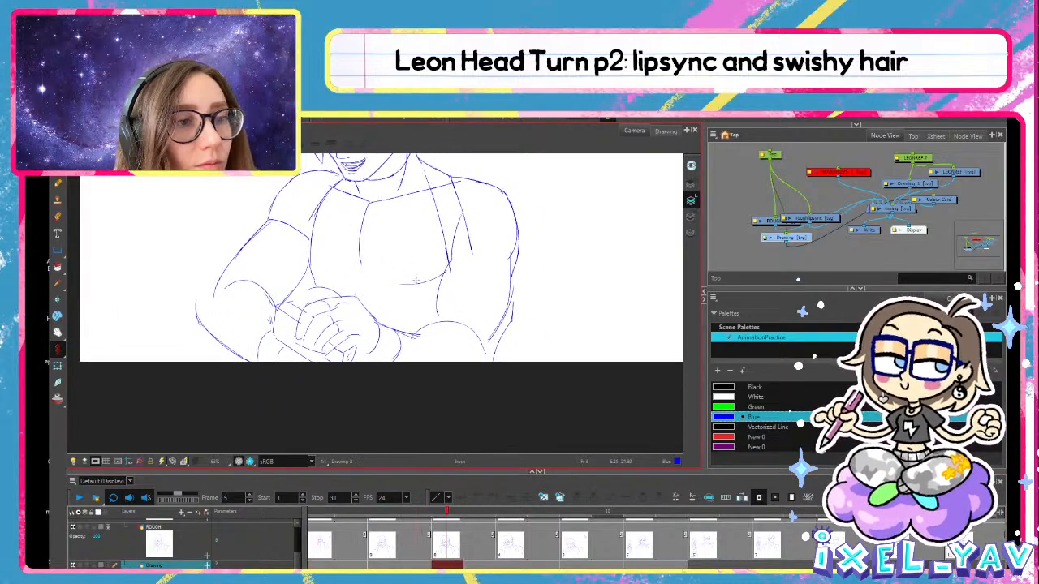
key("comma")
key("comma")
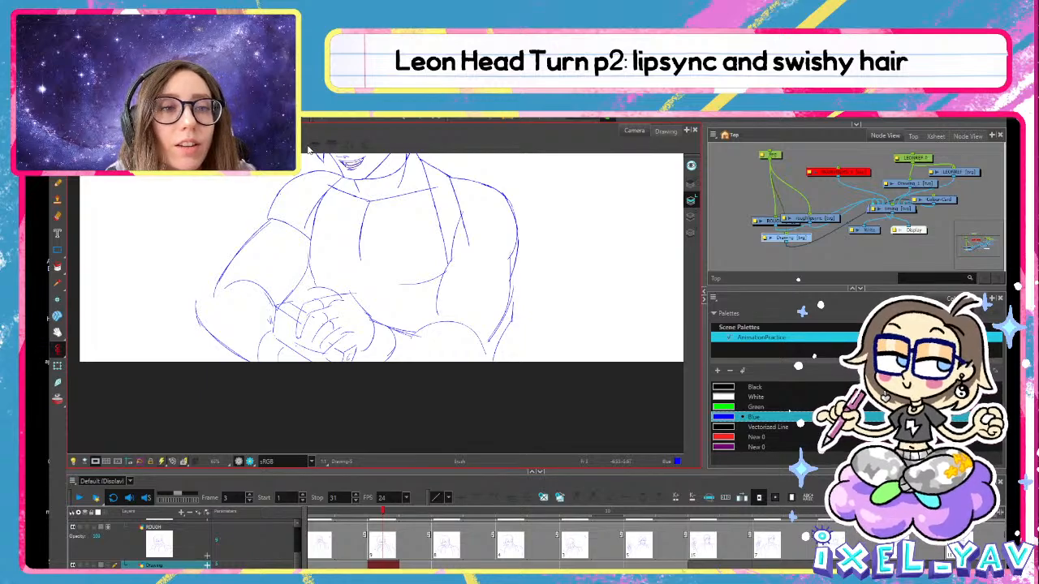
Rotate the gun-arm forearm and lower hand lines slightly at frame 3, leaving out the inner elbow line, and compare with frame 2
mouse_move(294, 307)
left_mouse_down()
mouse_move(232, 302)
mouse_move(266, 274)
left_mouse_up()
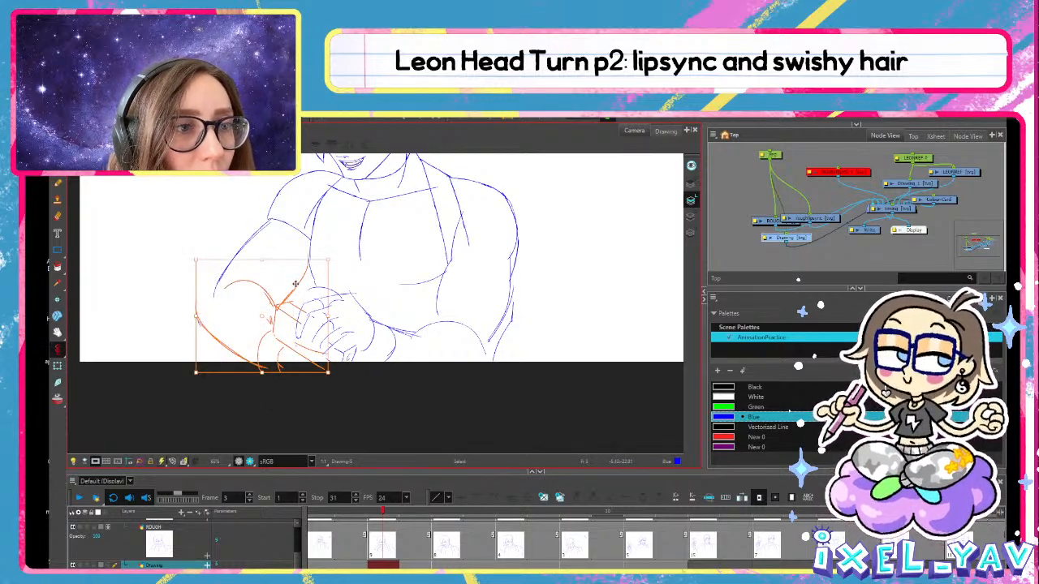
left_click(297, 284, "shift")
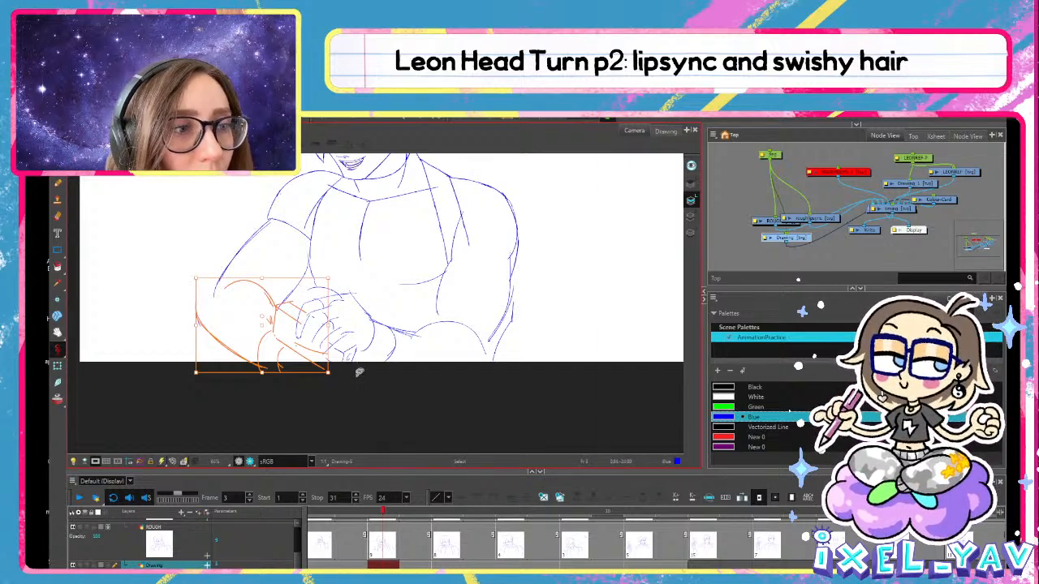
left_click(357, 341, "shift")
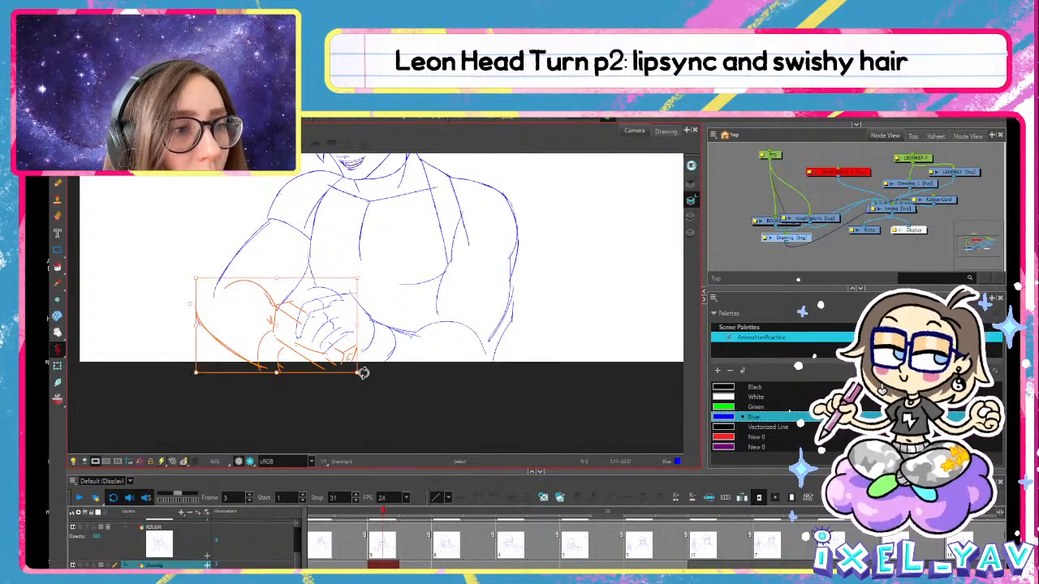
left_click(364, 373)
left_click_drag(364, 373, 363, 376)
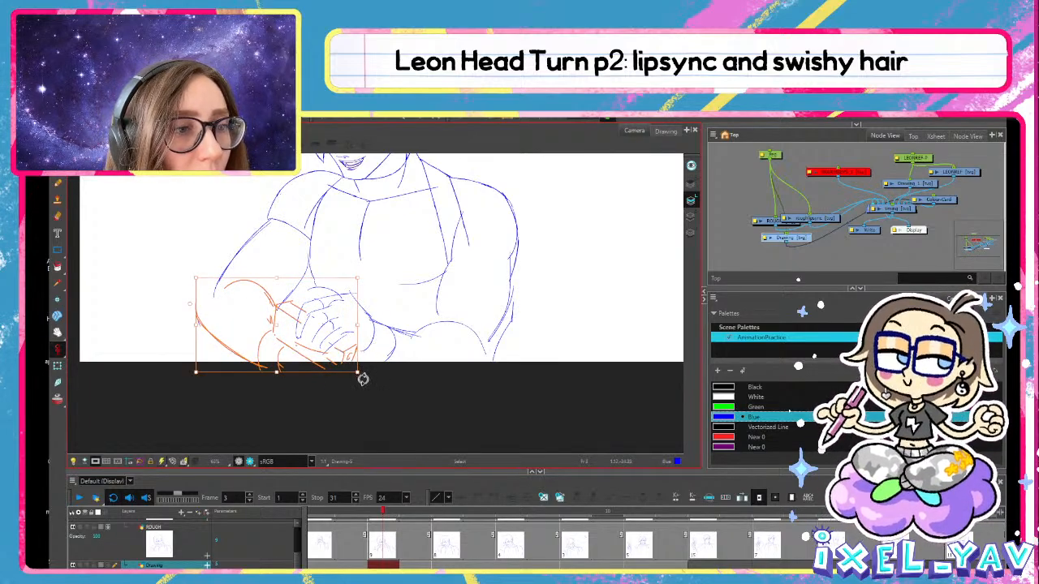
key("alt+b")
key("f")
key("g")
key("f")
key("g")
key("f")
key("g")
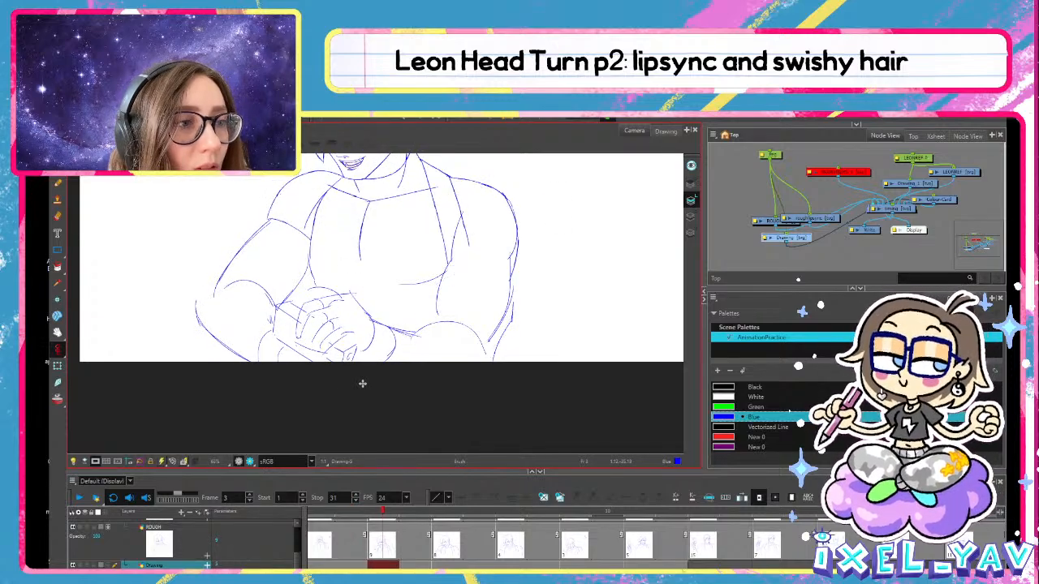
Nudge the other arm's contour lines at frame 3 to follow the arm shape at frame 2
left_click_drag(418, 315, 440, 343)
key("alt+b")
key("f")
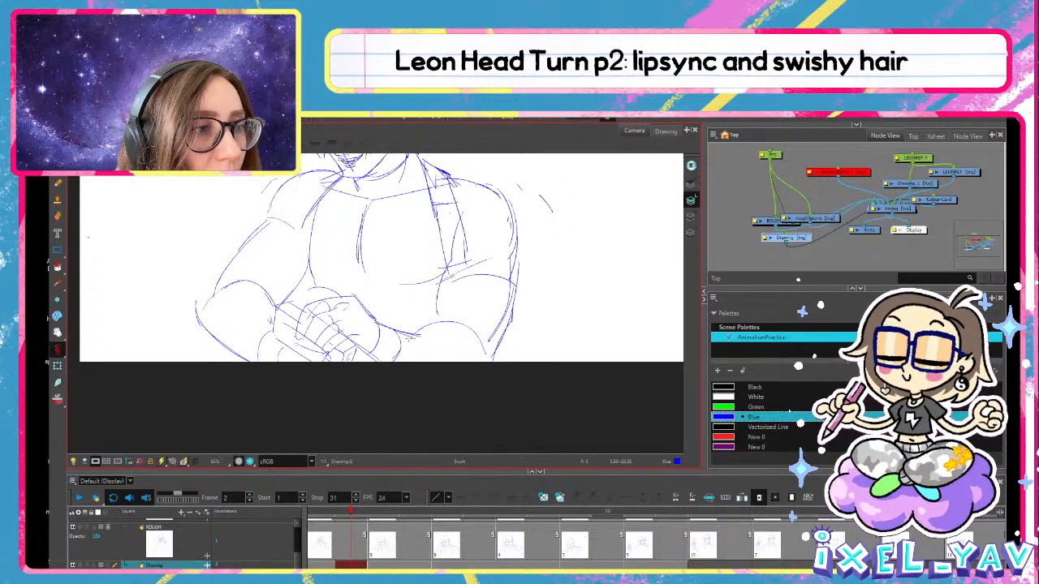
key("g")
key("f")
key("g")
key("f")
key("g")
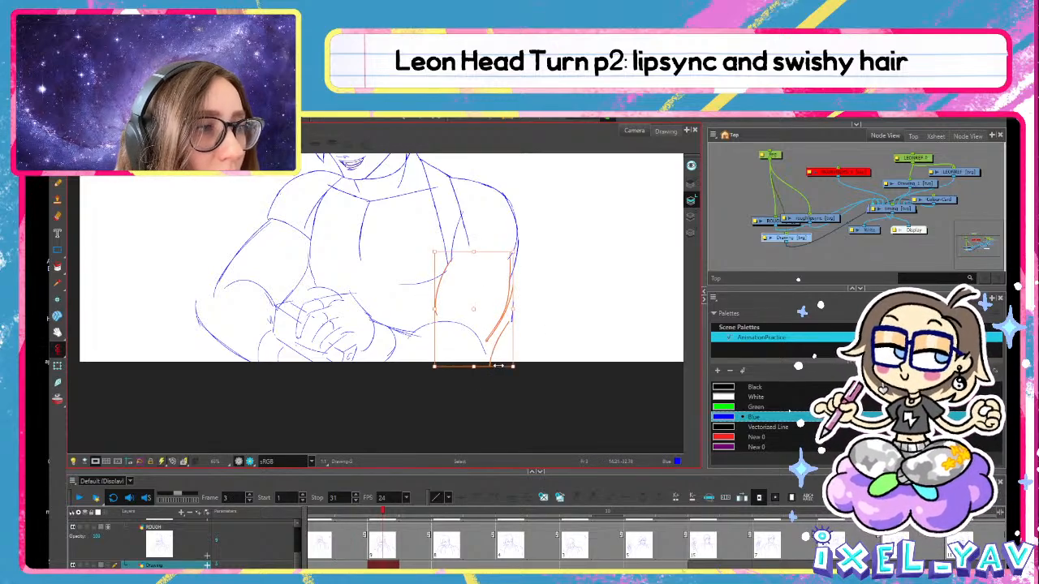
key(".")
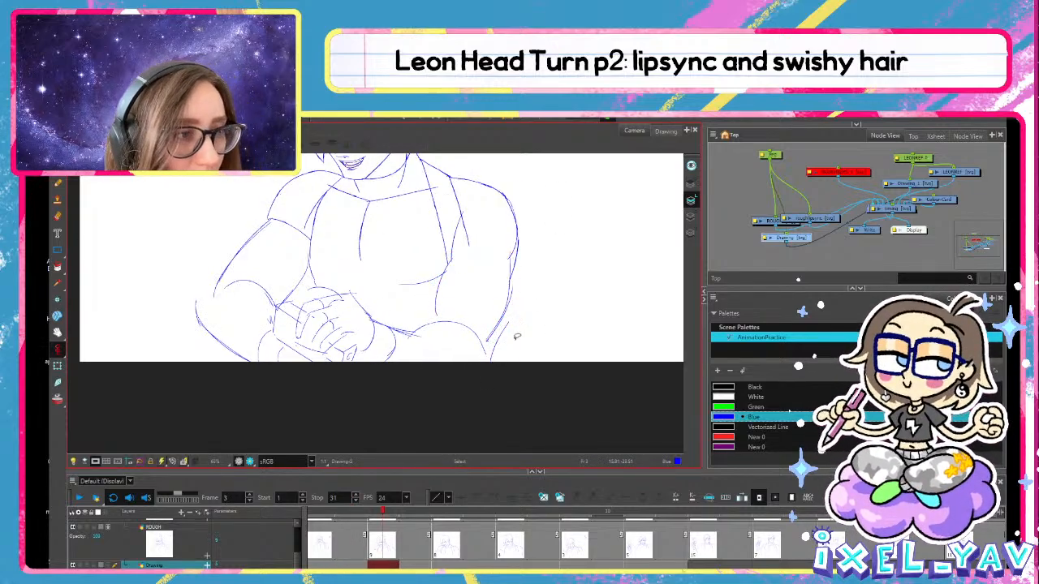
Play back the full head-turn animation to review the arm and hand motion
scroll(514, 340, "down", 4)
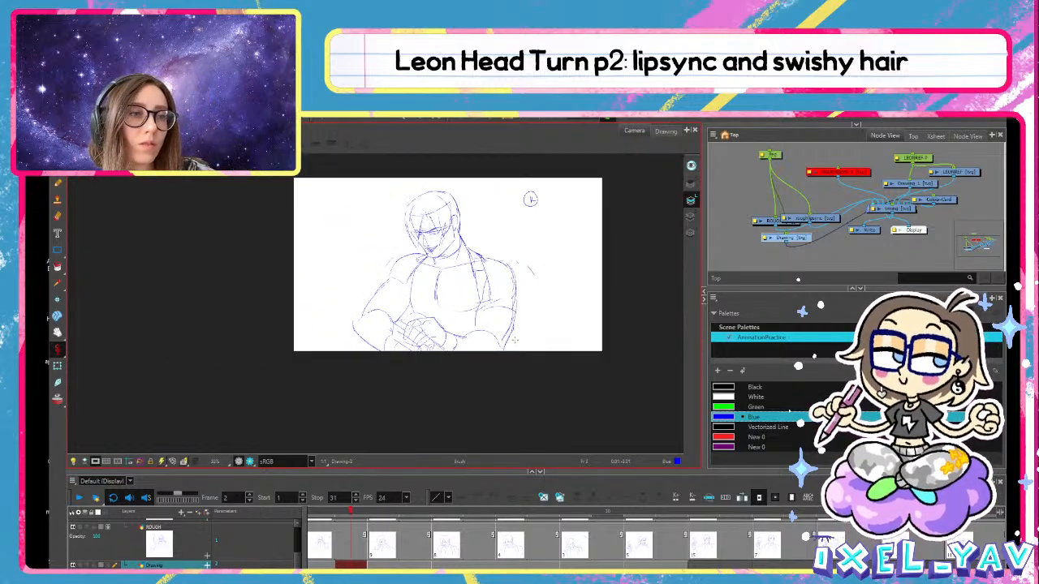
left_click(79, 497)
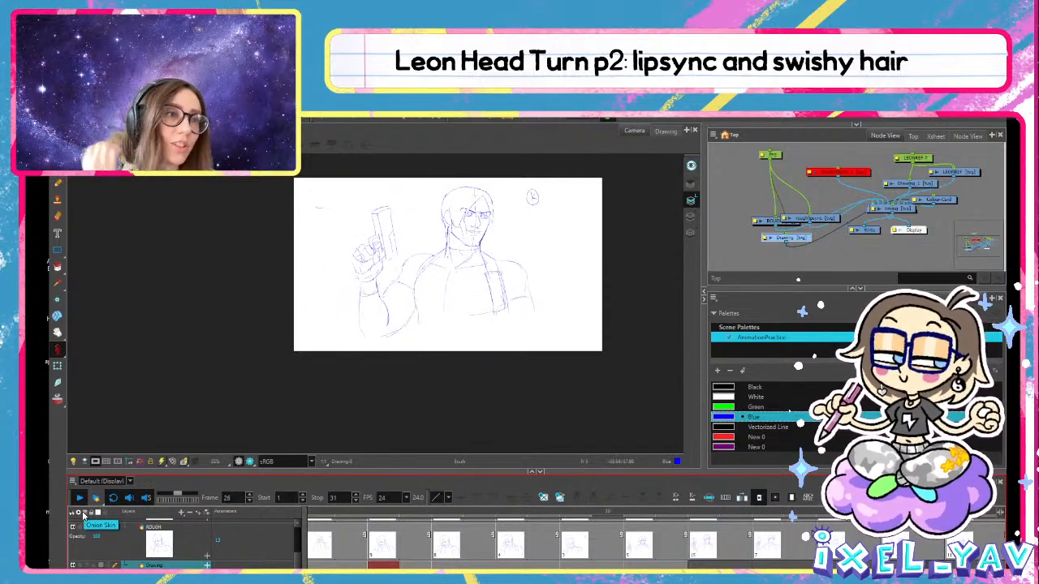
scroll(568, 296, "up", 1)
scroll(568, 297, "up", 1)
key("space")
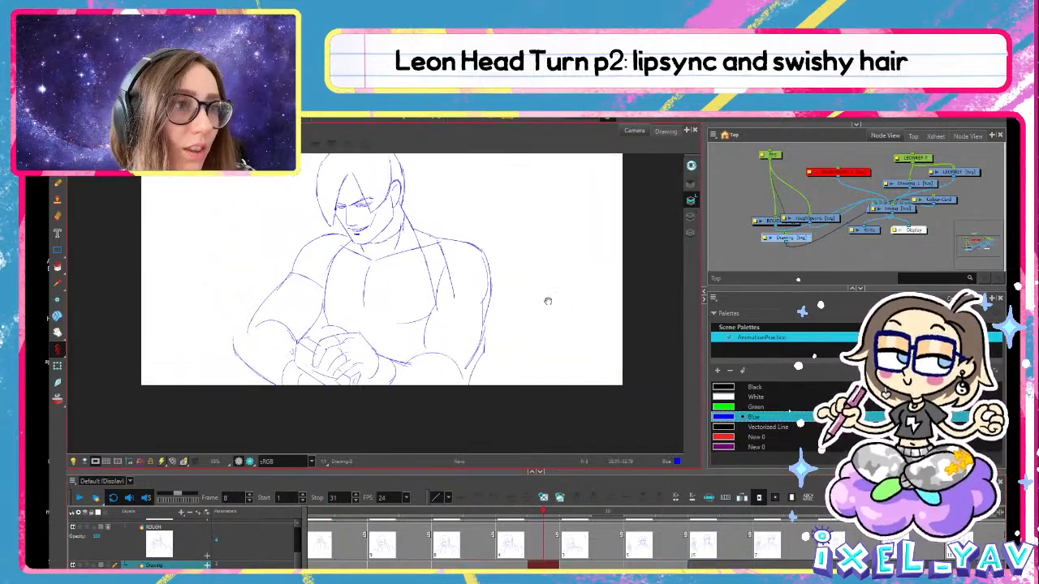
mouse_move(562, 287)
left_mouse_down()
mouse_move(617, 358)
mouse_move(580, 352)
left_mouse_up()
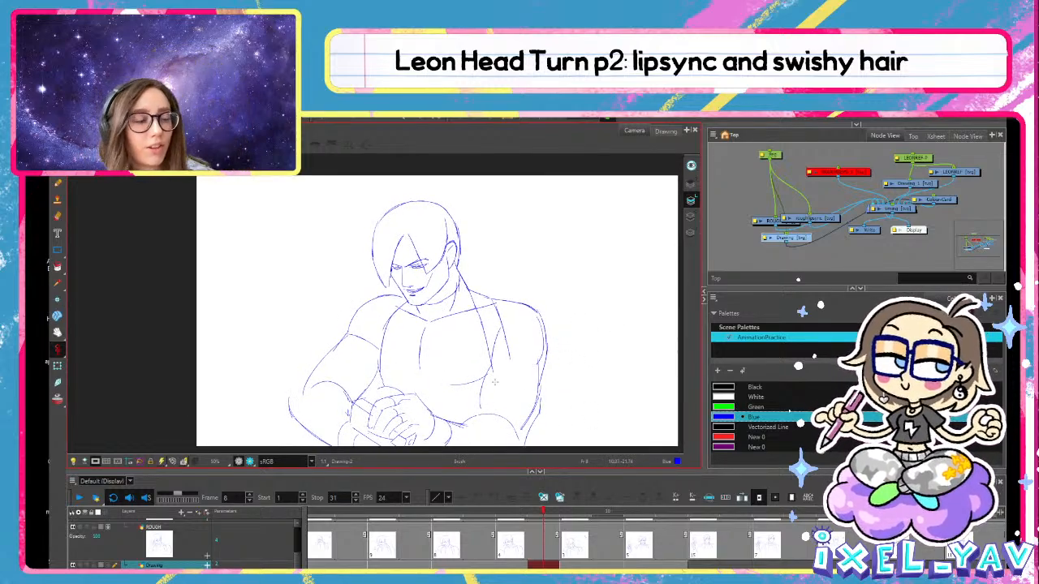
Draw the sleeve hem curve across the other upper arm at frame 3, flipping to frame 2 to match its placement
left_click(354, 540)
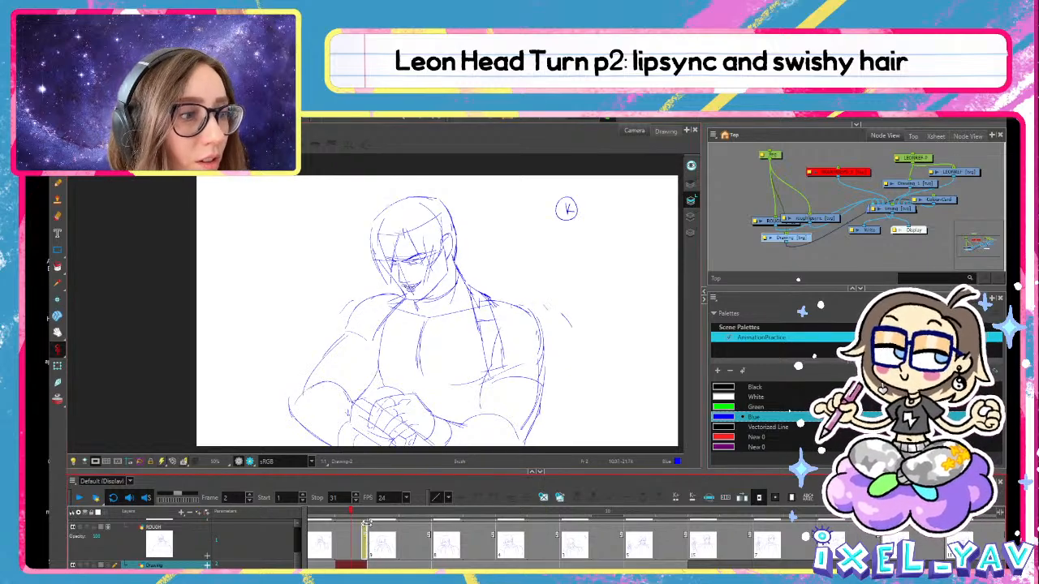
key("period")
key("comma")
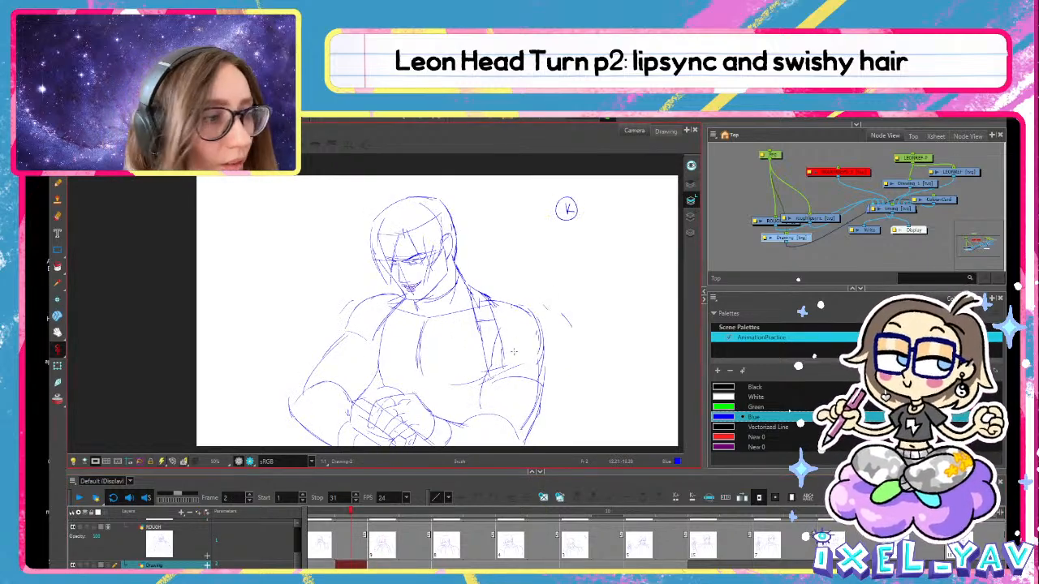
key("period")
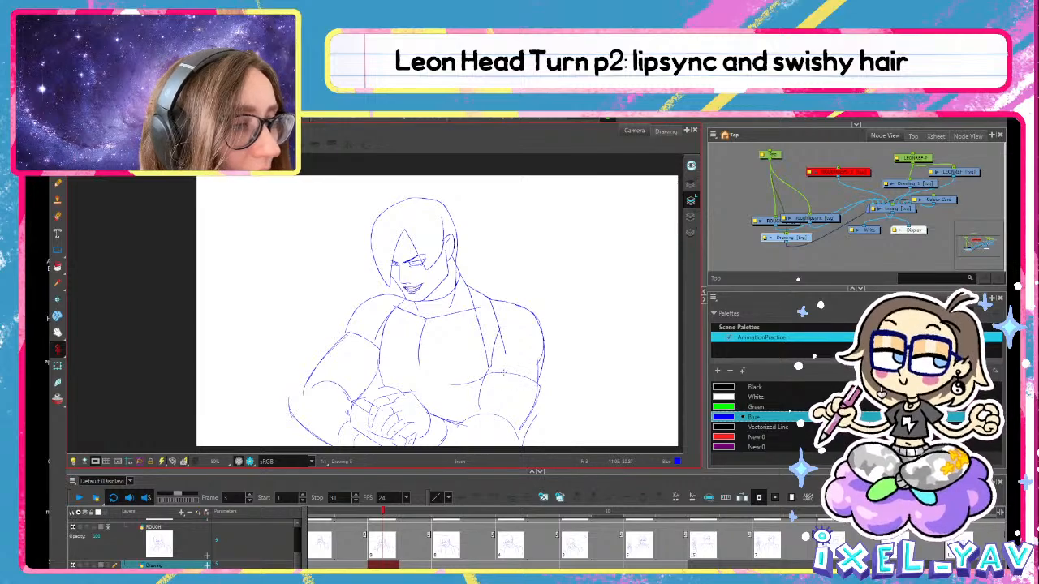
key("comma")
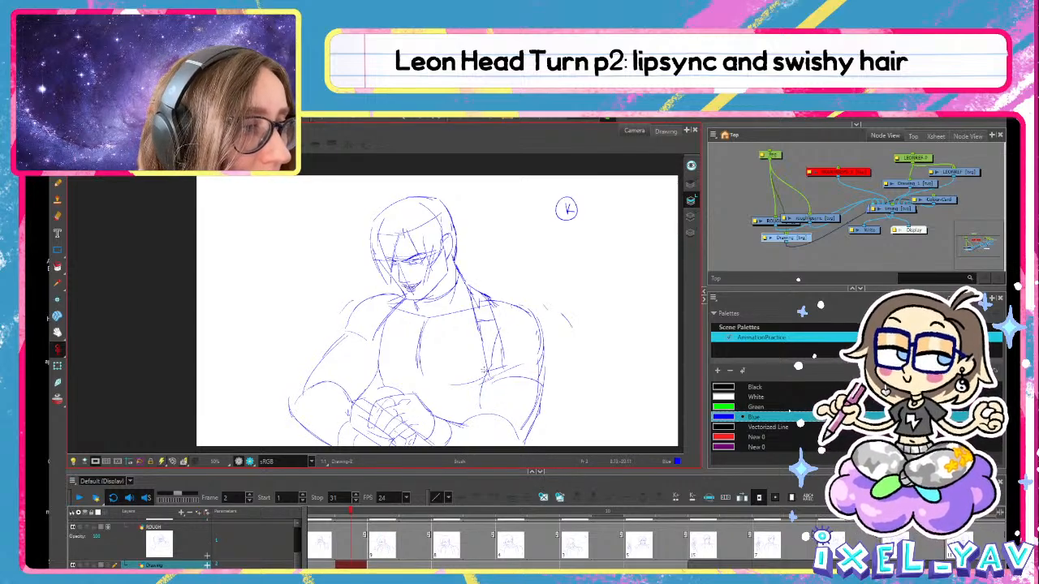
key("period")
key("comma")
key("period")
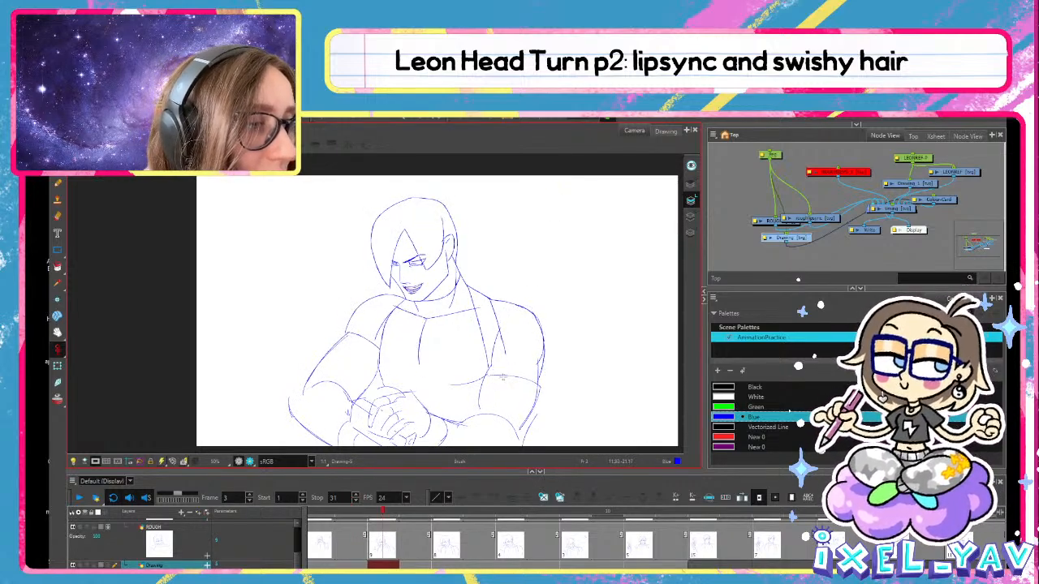
key("comma")
key("period")
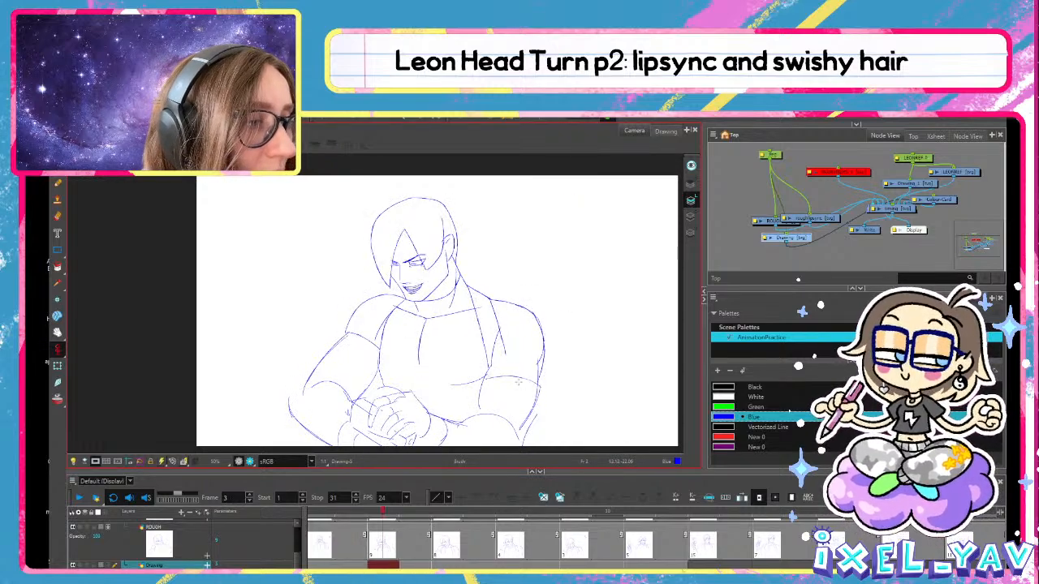
Move the sleeve hem curve on the other upper arm slightly down at frame 2 of the ROUGH layer
key("comma")
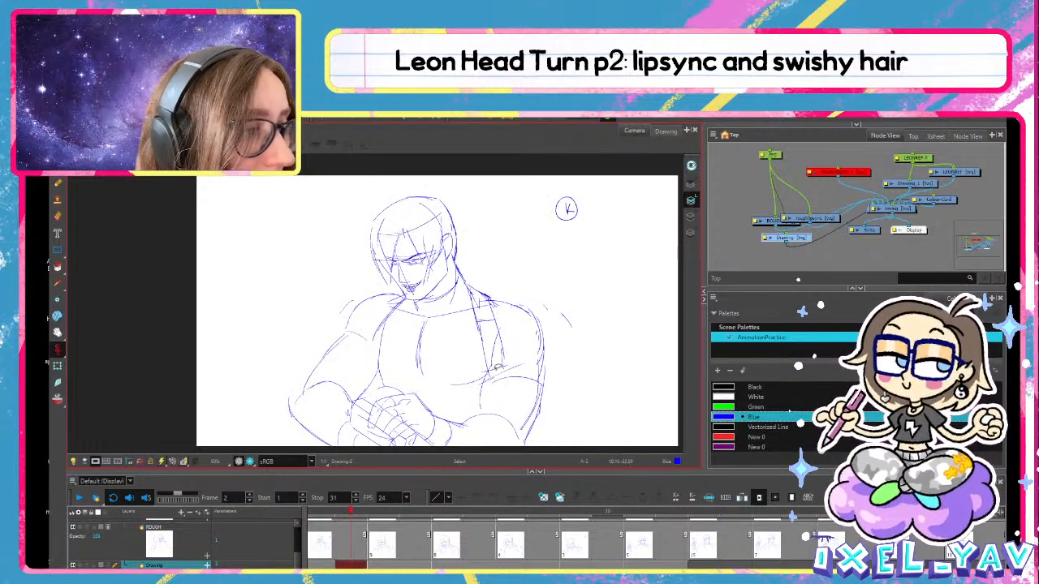
left_click(207, 557)
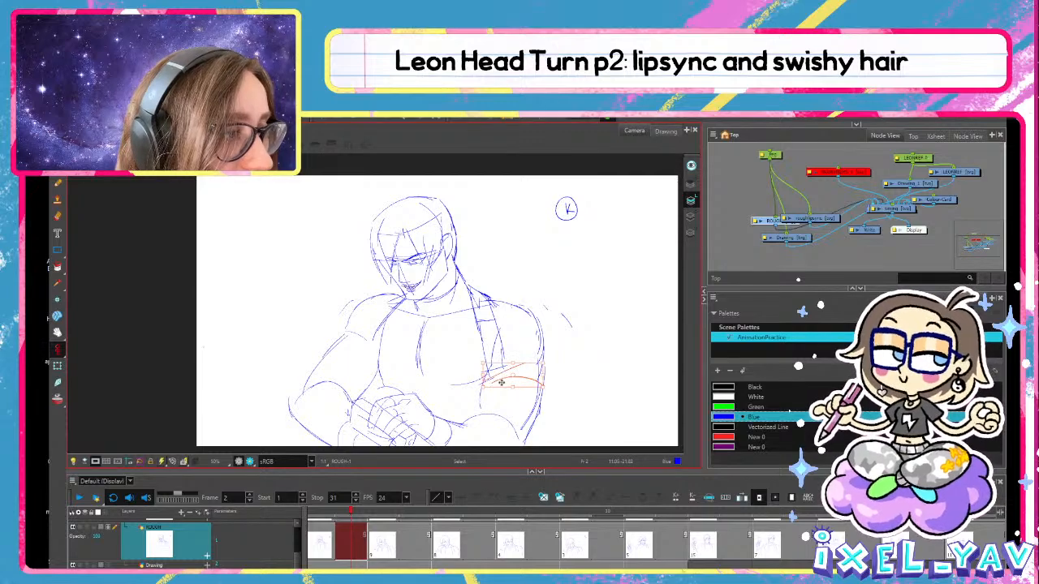
left_click(512, 396)
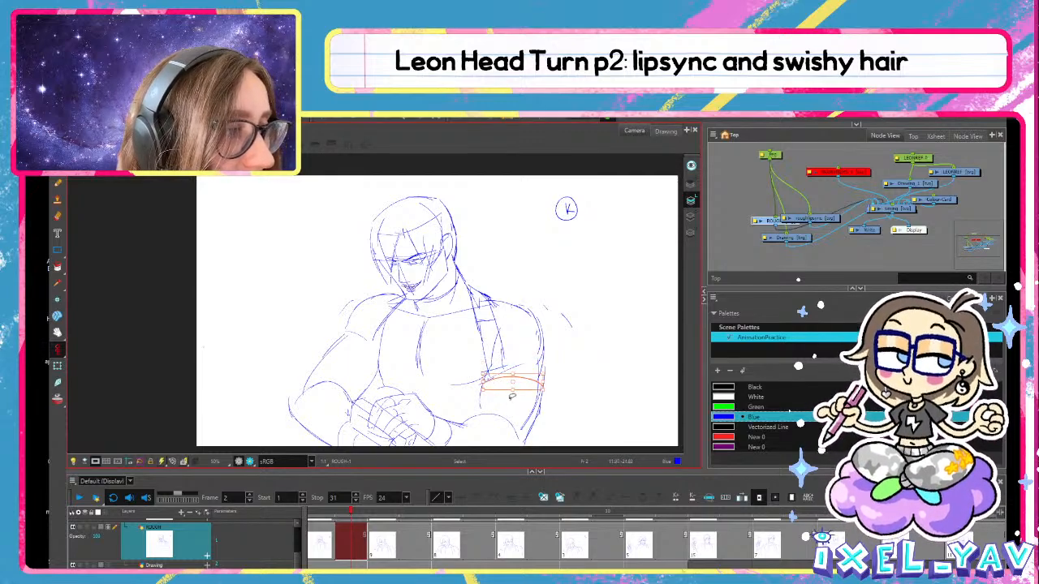
Flip between frames 2, 4 and 5 to compare the placement of the sleeve hem on the other upper arm
key("period")
key("period")
key("period")
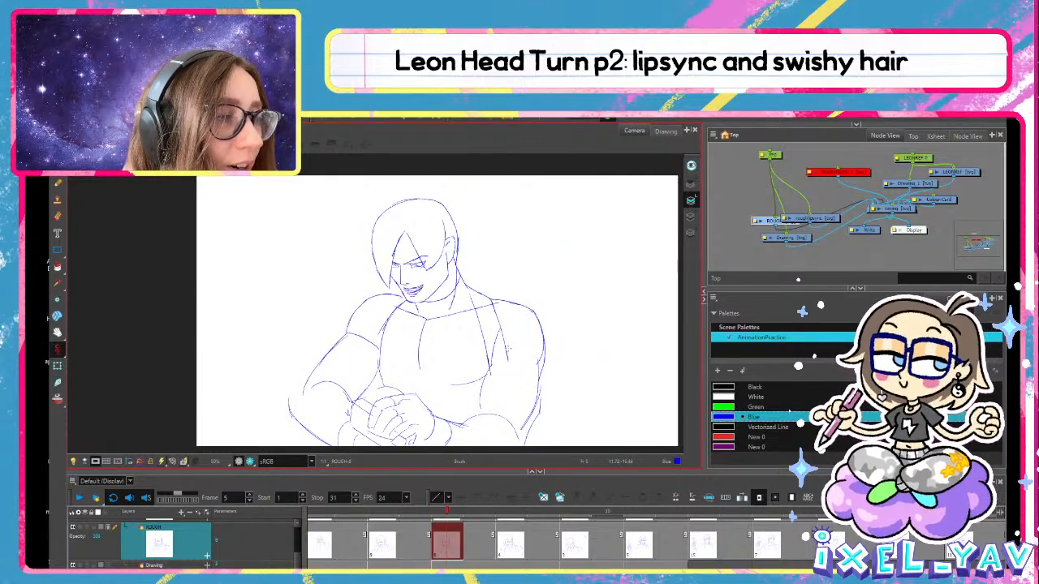
key("comma")
key("period")
key("comma")
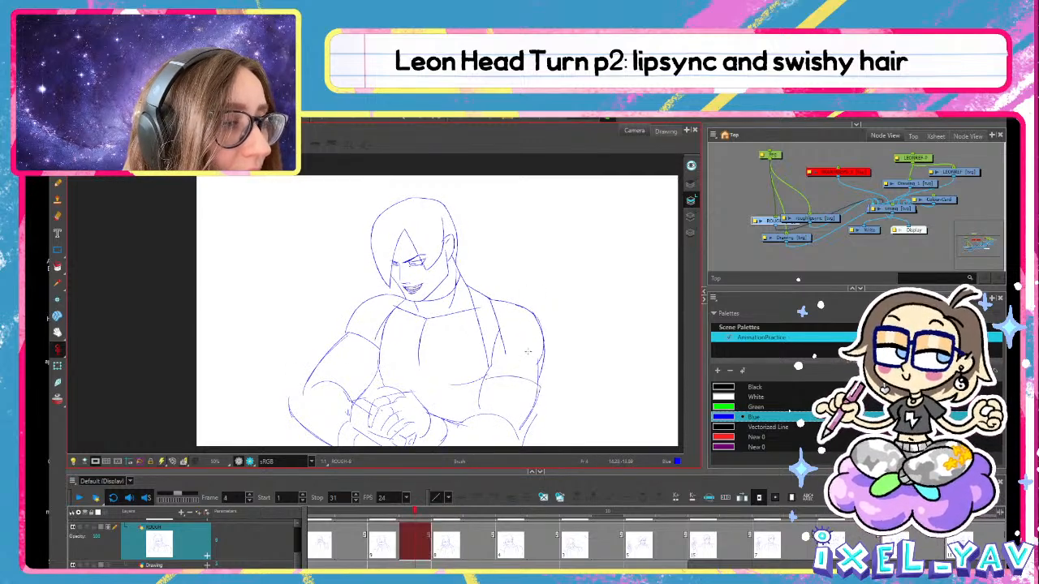
key("period")
key("f")
key("g")
key("f")
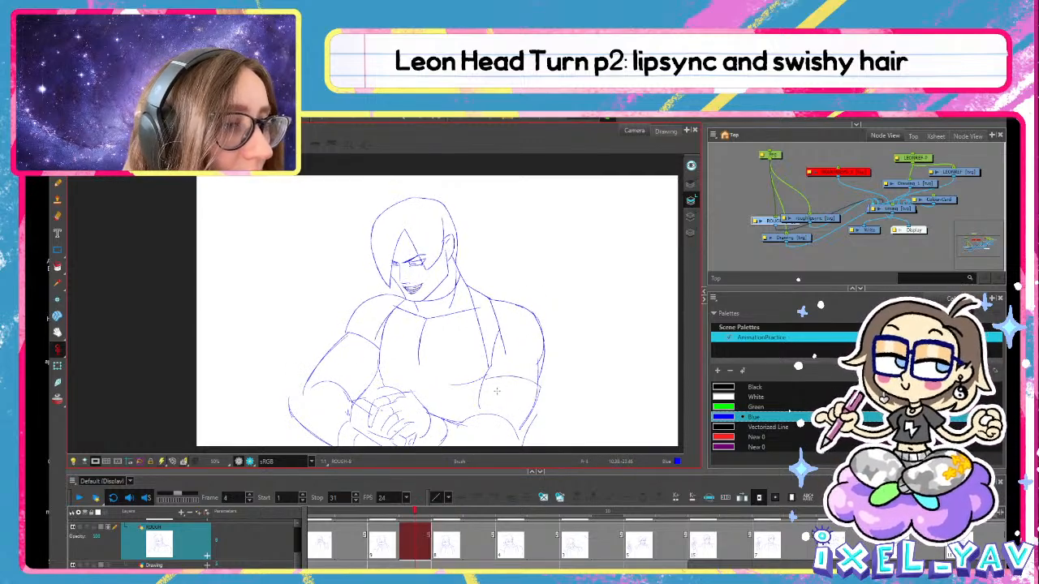
key("f")
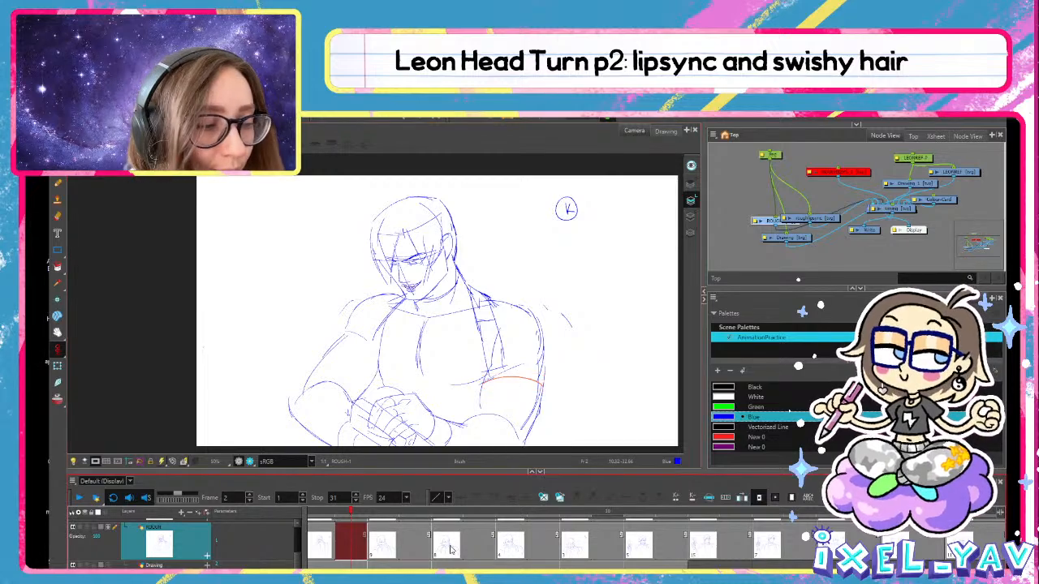
left_click(453, 558)
left_click(422, 545)
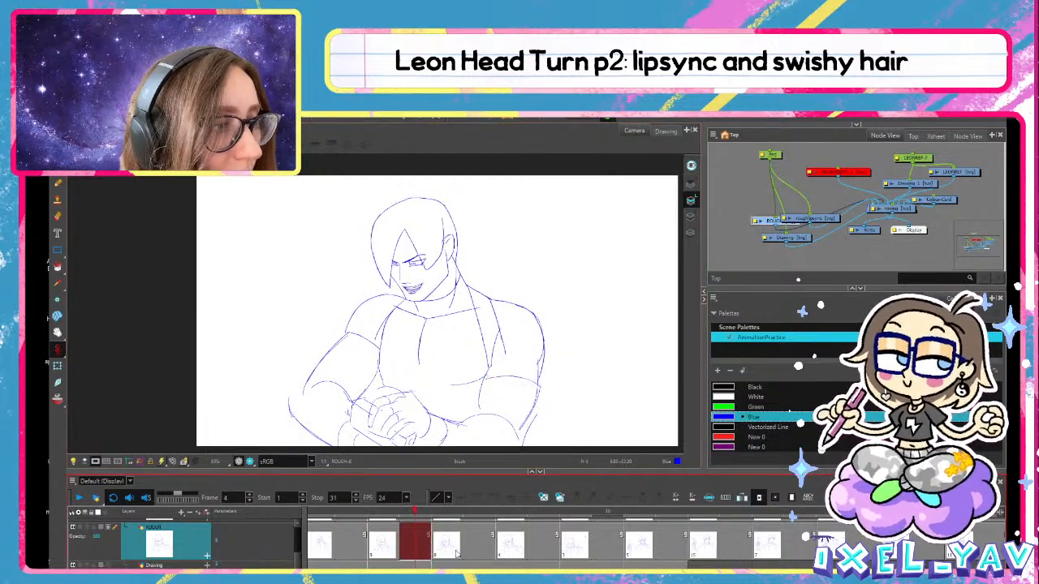
left_click(457, 550)
Draw the sleeve hem curve across the other upper arm at frame 7 and compare it with the previous drawing
left_click(514, 547)
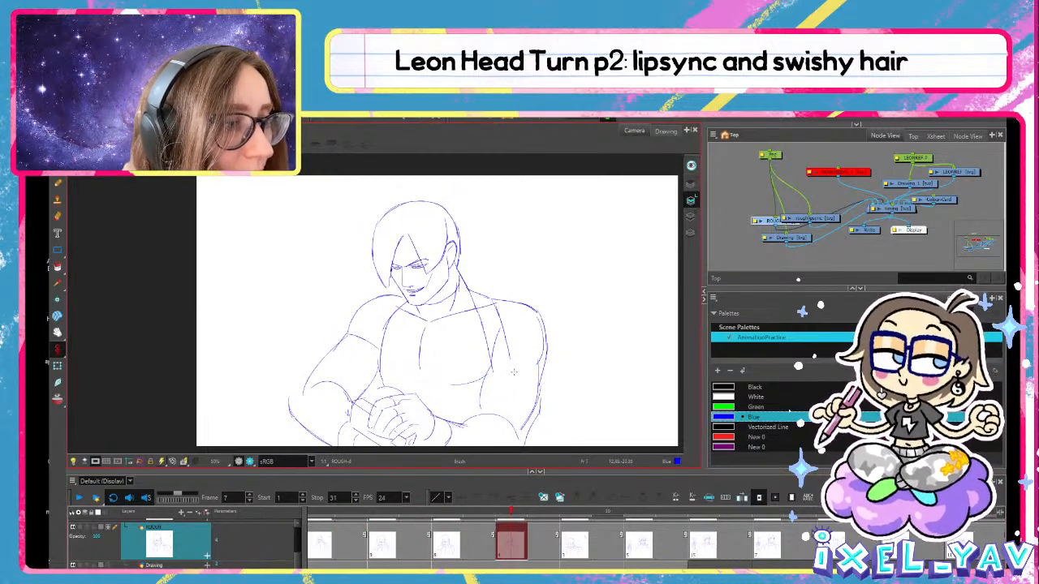
left_click_drag(491, 377, 542, 384)
left_click(479, 548)
left_click(515, 548)
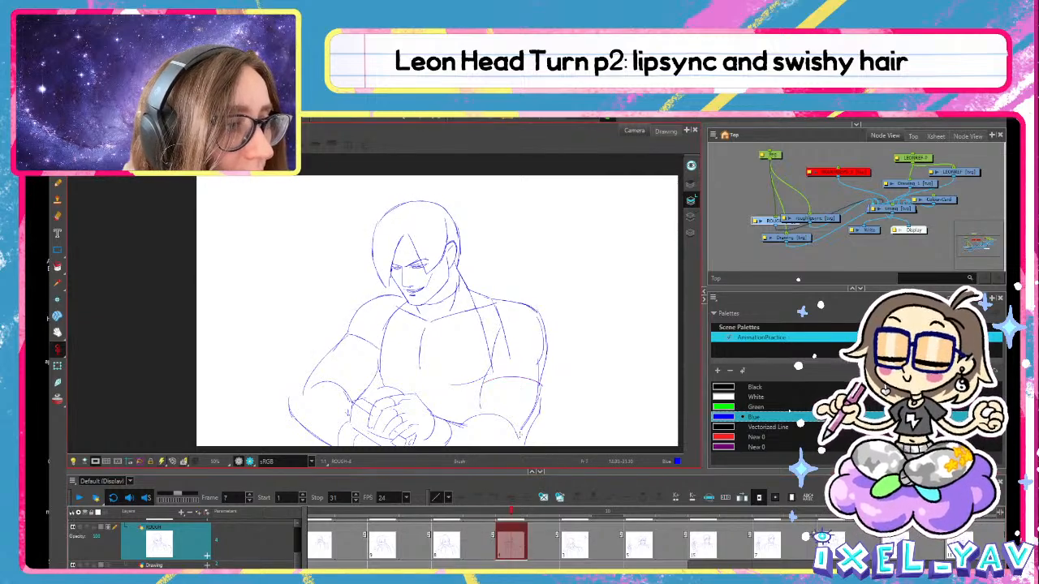
left_click(526, 376)
key("alt+b")
Draw the matching sleeve hem curve across the upper arm at frame 9 on the Drawing layer, checking it against frames 7 and 8
mouse_move(587, 380)
left_mouse_down()
mouse_move(559, 350)
mouse_move(551, 355)
left_mouse_up()
left_click(584, 556)
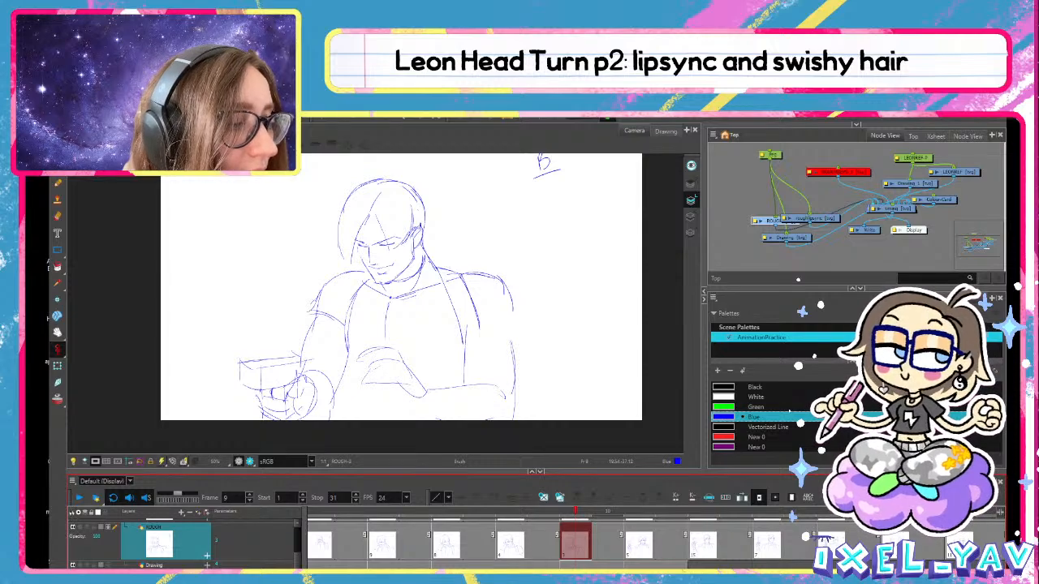
left_click(523, 545)
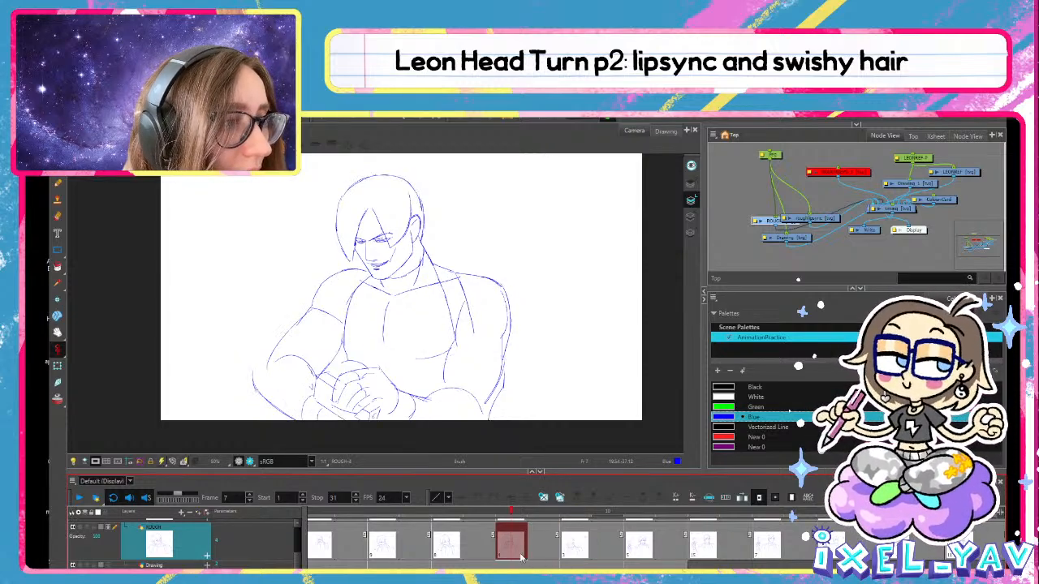
left_click(487, 563)
left_click_drag(508, 511, 583, 515)
key(".")
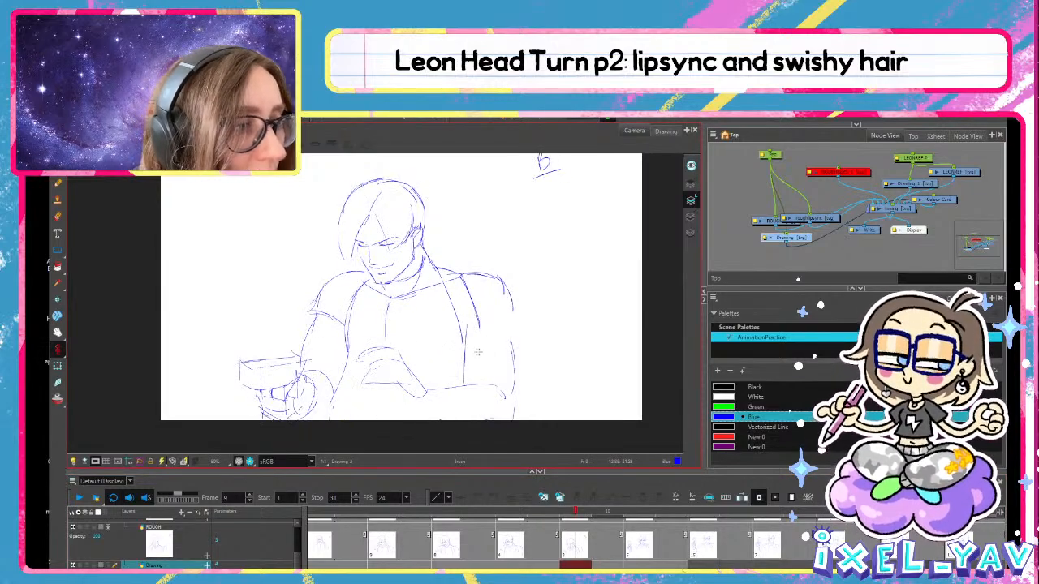
left_click_drag(466, 351, 508, 355)
key(".")
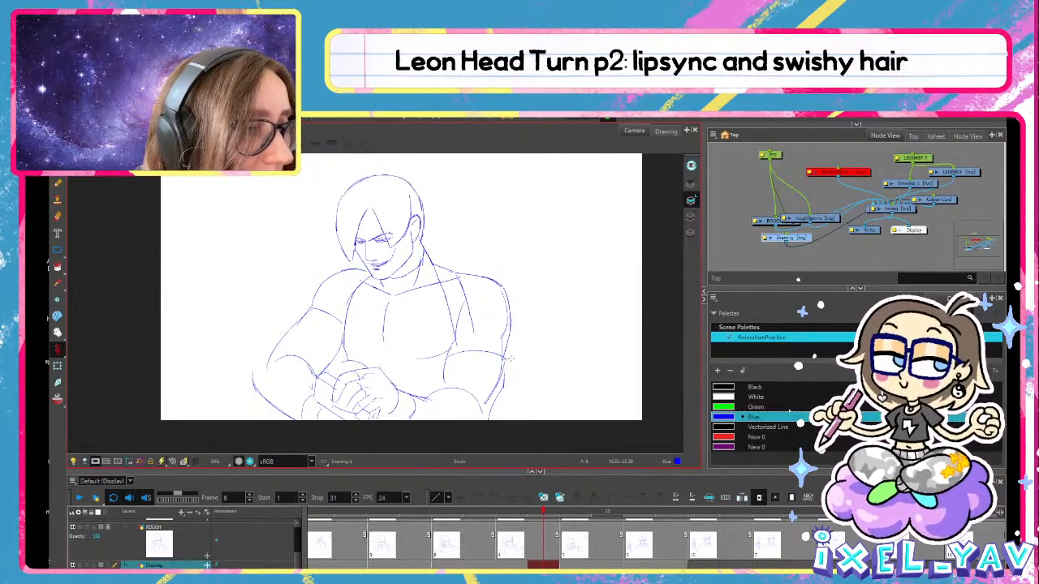
Nudge the sleeve hem line on the other upper arm into place at frame 11 and flip back to frame 10 to compare
key(".")
key(".")
key(".")
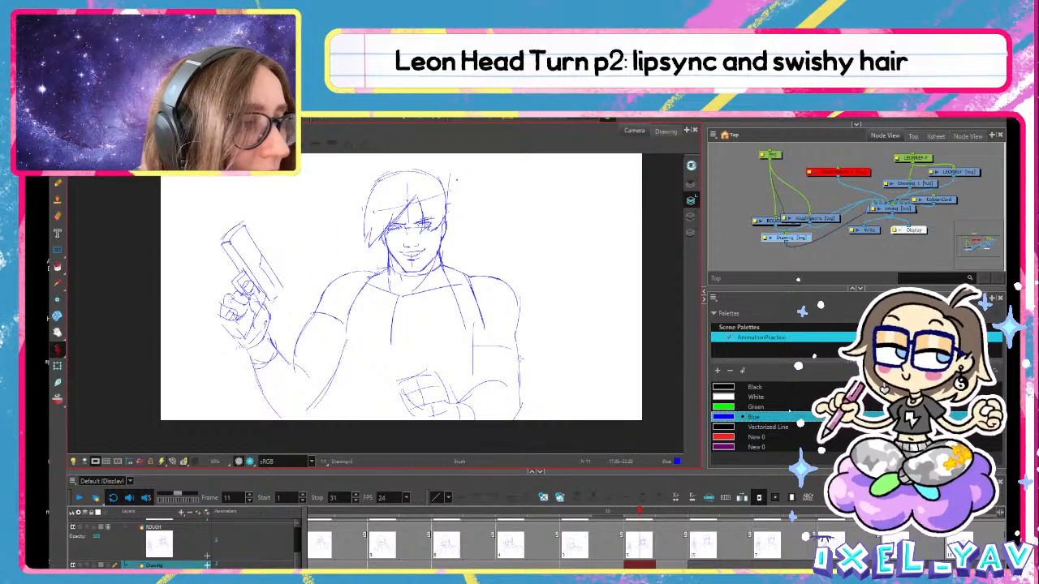
left_click(492, 345)
key("Escape")
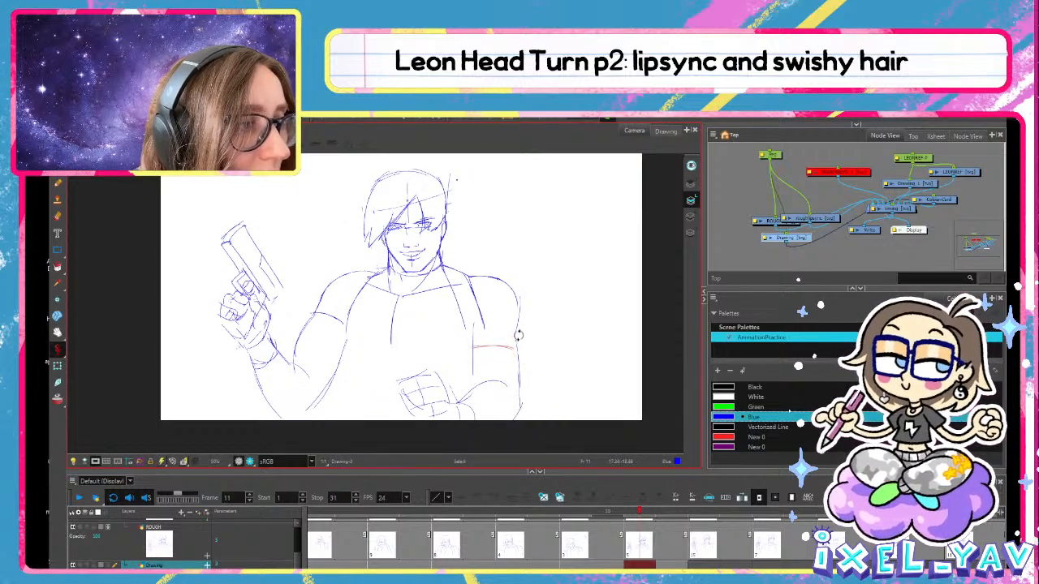
key("alt+b")
key(".")
key("alt+s")
left_click(493, 346)
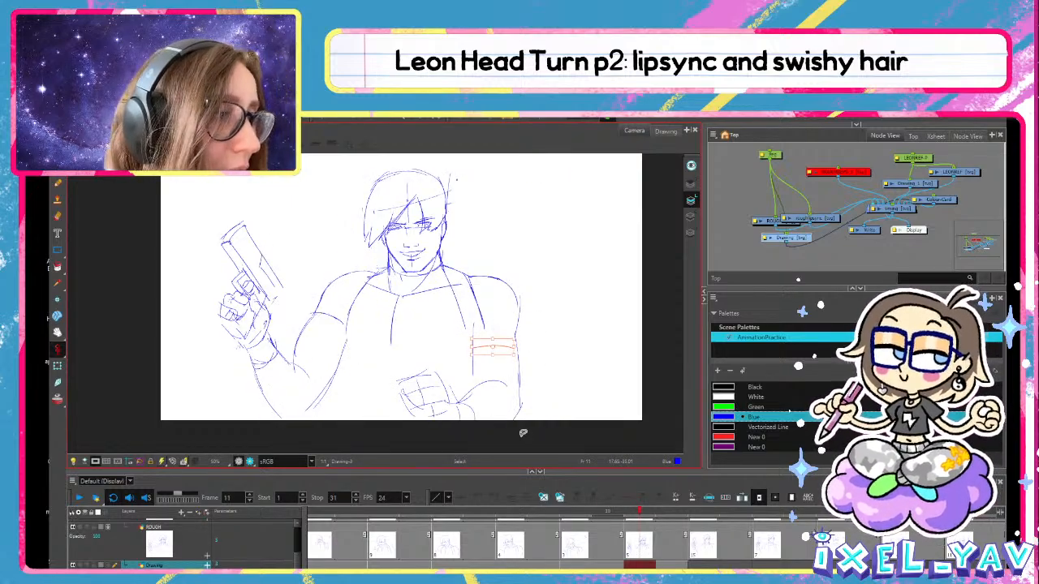
key("Right")
key("Down")
key("Up")
key("alt+b")
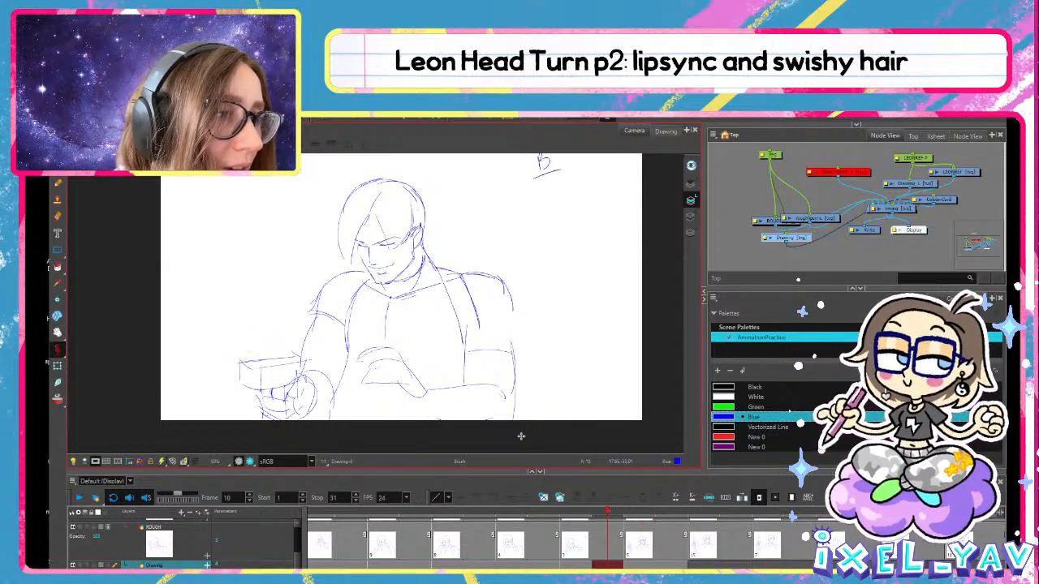
Step through the drawings from frame 10 to frame 24 to review the arms and sleeve hems
key(".")
key(".")
key(".")
key(".")
key(".")
key(".")
key(".")
key(".")
key(".")
key(".")
key(".")
key(".")
key(".")
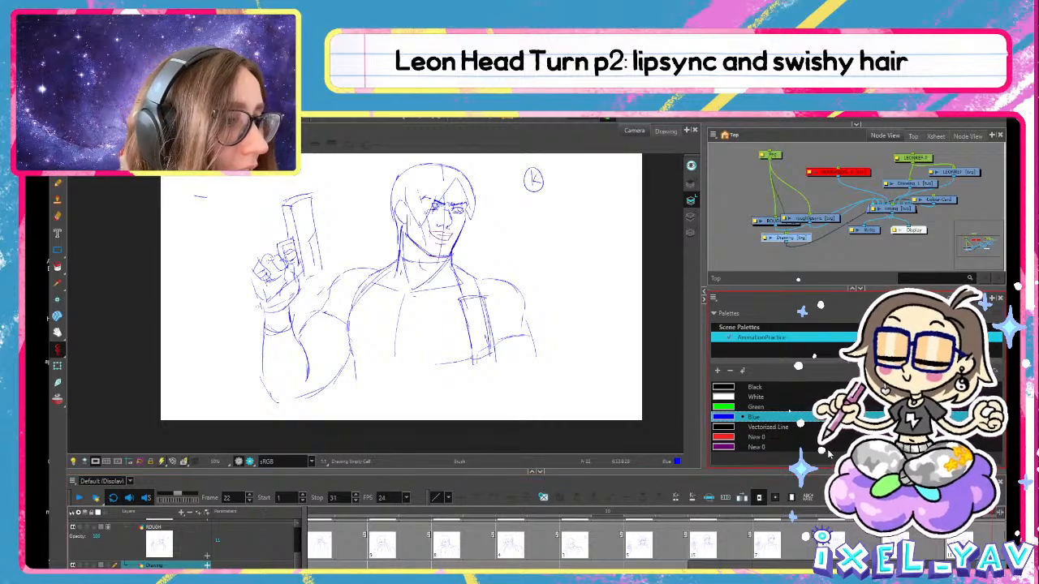
key(".")
key(".")
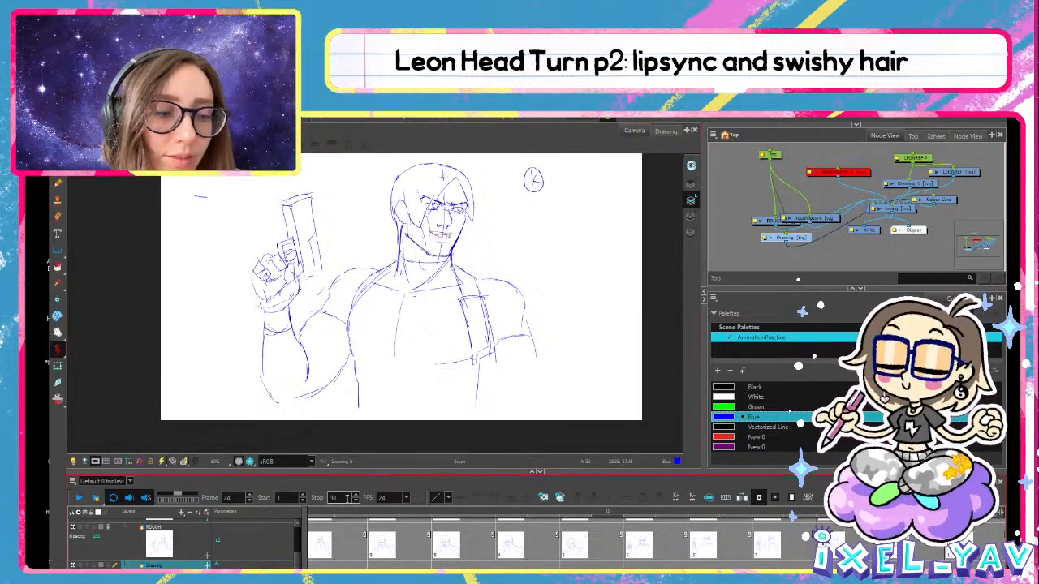
Add a new drawing layer with all art layers set to Vector for marking notes over the roughs
scroll(206, 541, "up", 1)
scroll(206, 541, "up", 3)
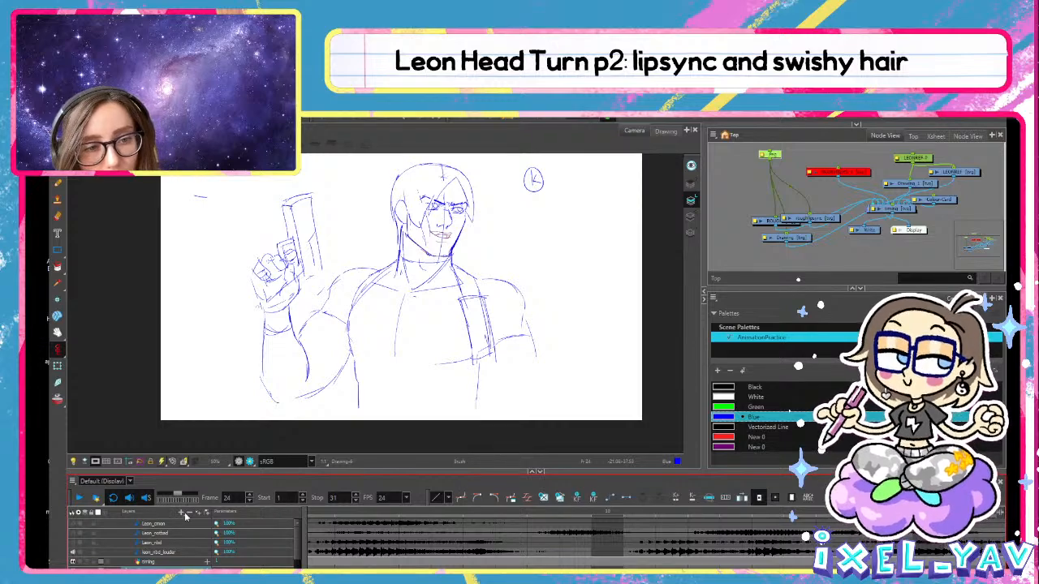
left_click(206, 561)
left_click(195, 532)
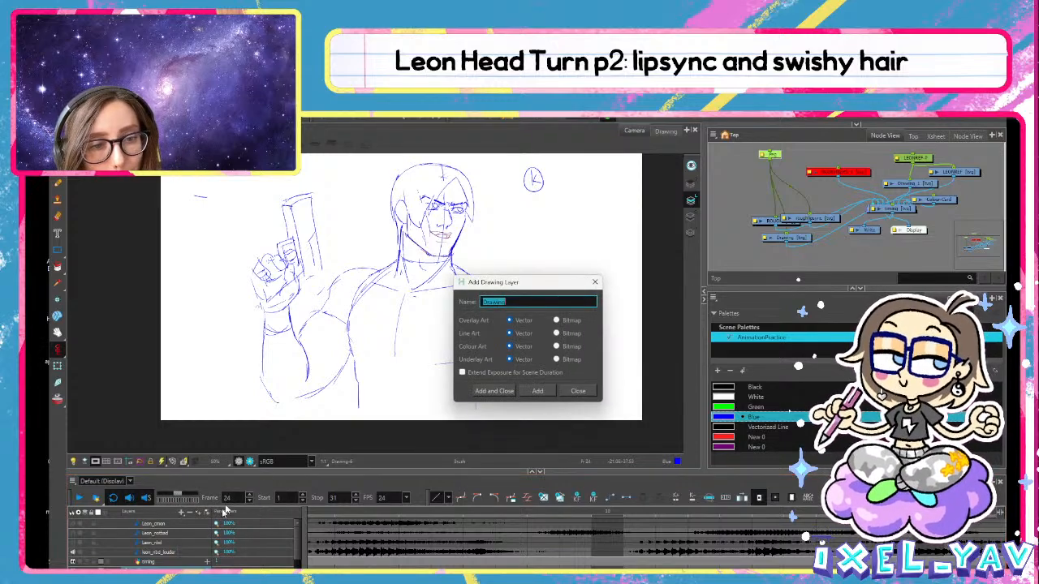
left_click(536, 391)
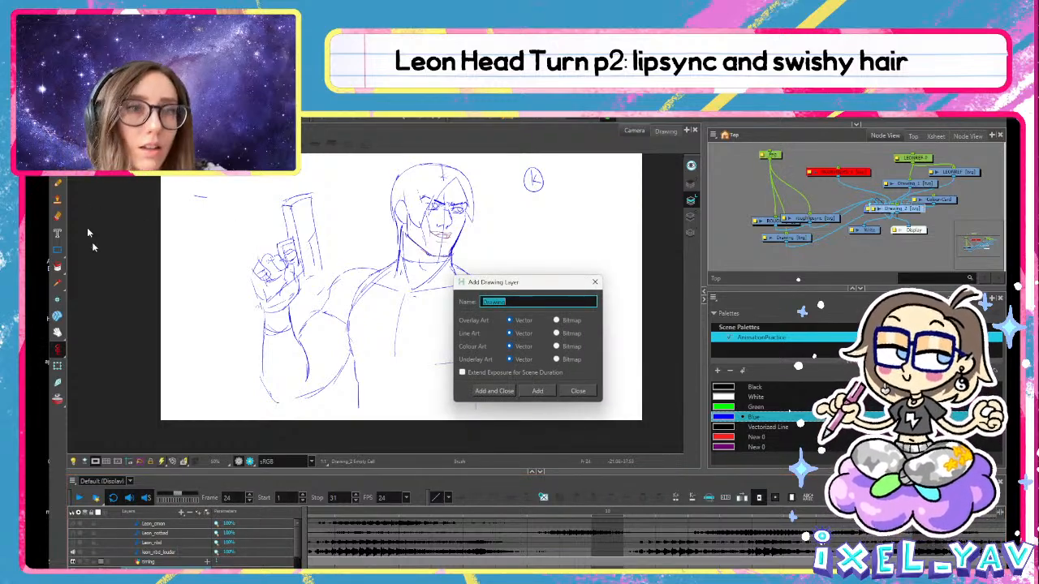
left_click(578, 391)
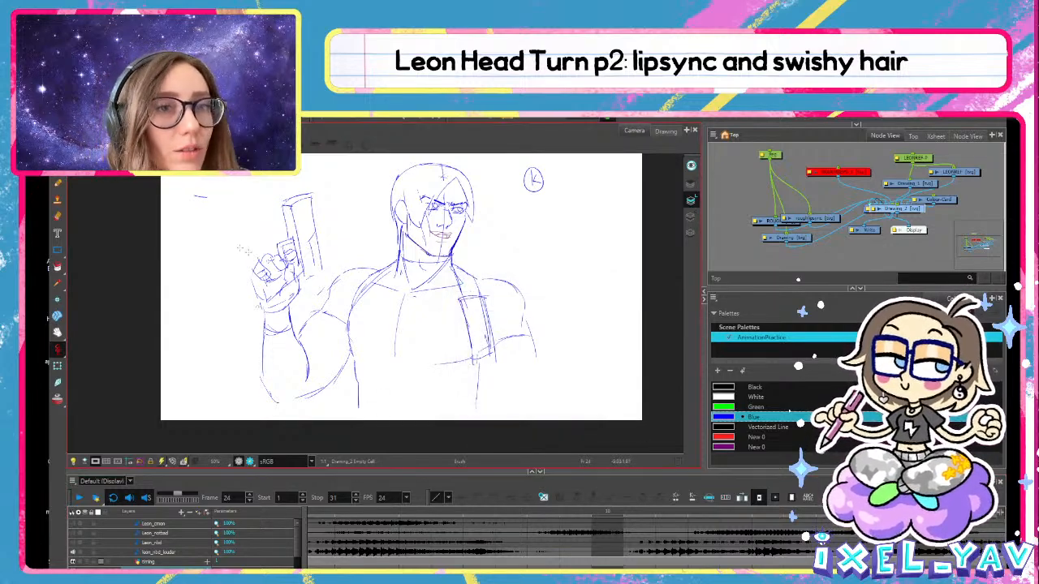
Circle the gun arm, other arm, lower torso and both chest straps in red at frame 24 as notes
left_click(756, 438)
mouse_move(267, 190)
left_mouse_down()
mouse_move(323, 195)
mouse_move(269, 420)
left_mouse_up()
mouse_move(551, 320)
left_mouse_down()
mouse_move(516, 301)
mouse_move(531, 286)
left_mouse_up()
mouse_move(441, 374)
left_mouse_down()
mouse_move(426, 450)
mouse_move(435, 331)
left_mouse_up()
left_click_drag(485, 292, 477, 347)
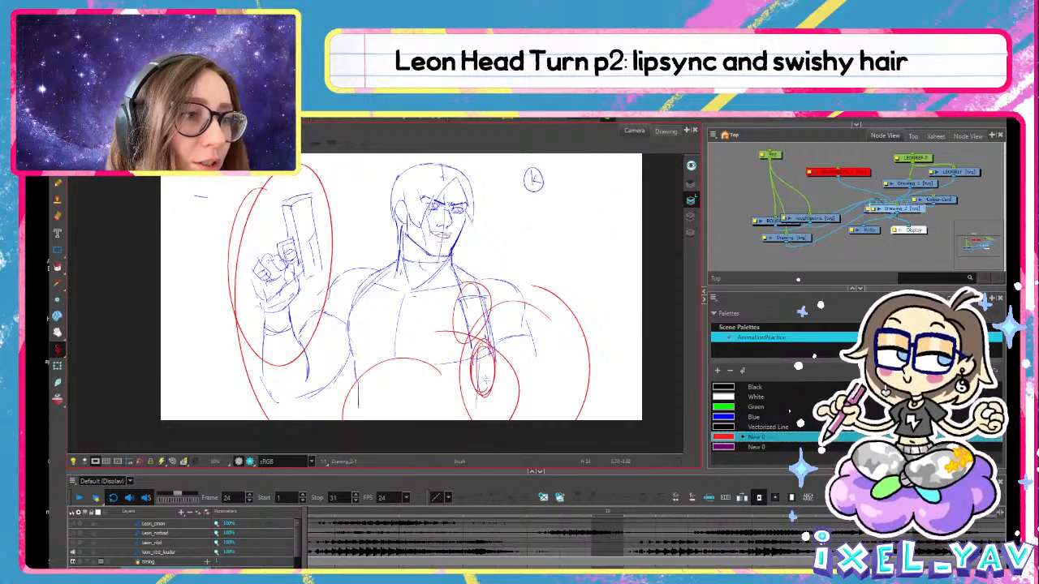
left_click_drag(388, 254, 349, 304)
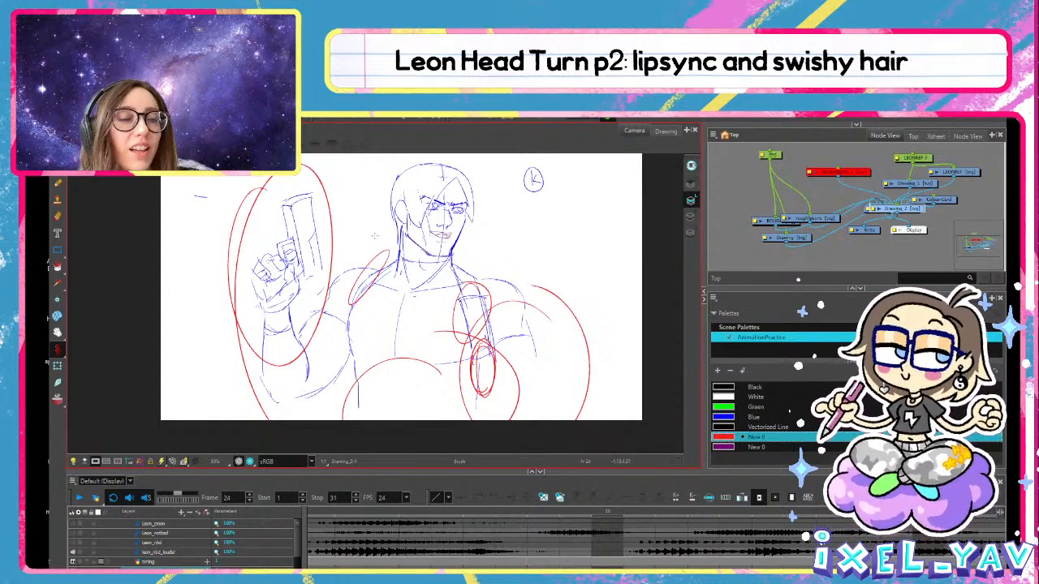
Widen the camera view area and play back the animation, stopping at frame 14
scroll(375, 235, "down", 2)
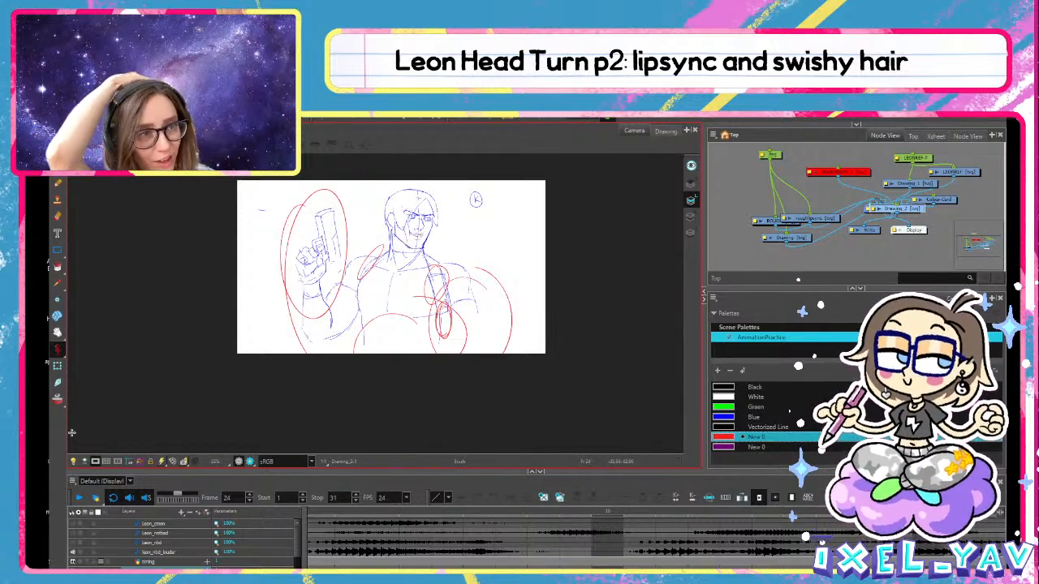
scroll(292, 301, "up", 2)
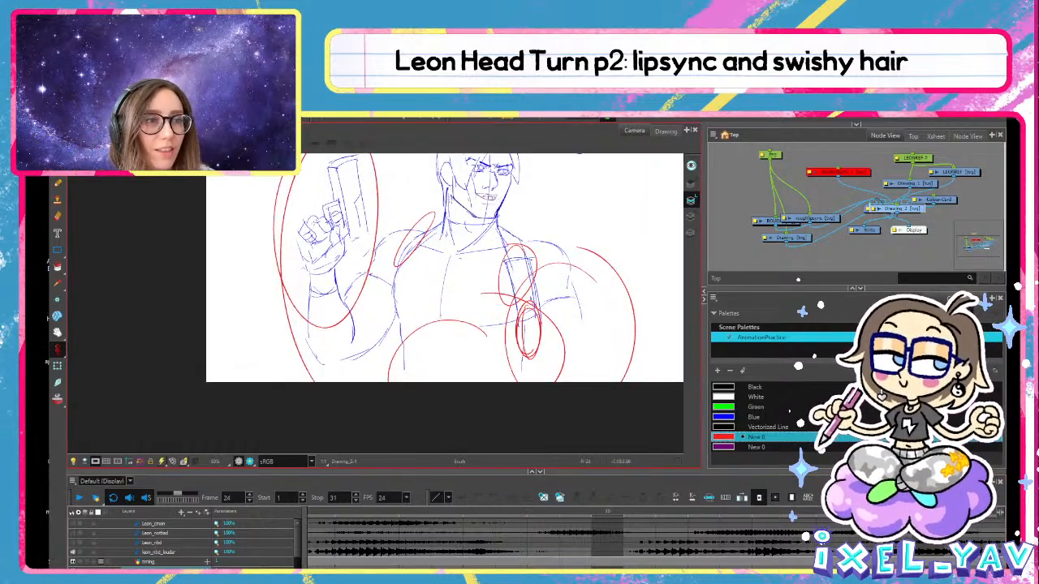
mouse_move(447, 239)
left_mouse_down()
mouse_move(432, 303)
mouse_move(422, 296)
left_mouse_up()
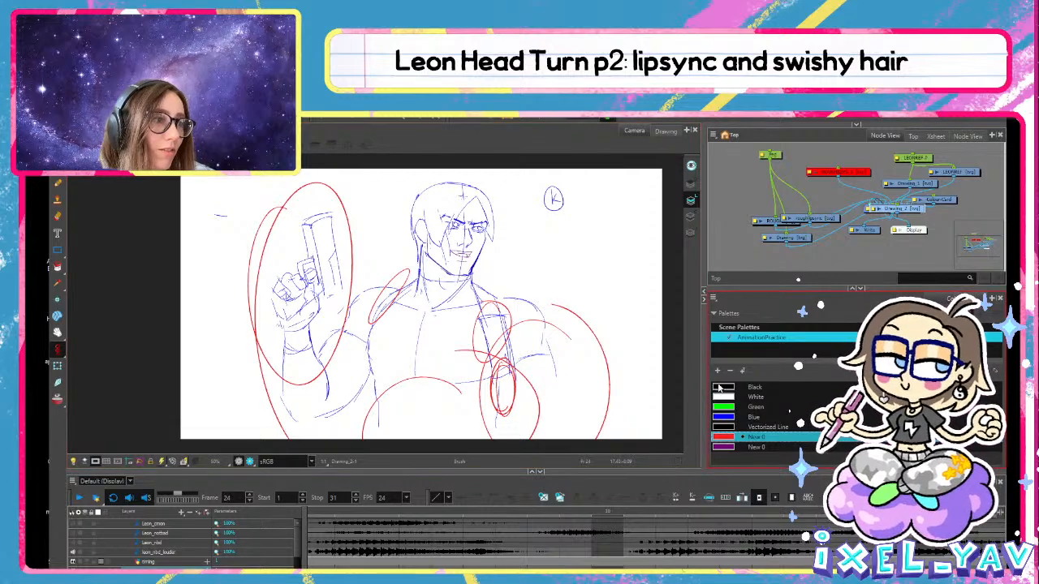
left_click_drag(703, 383, 791, 411)
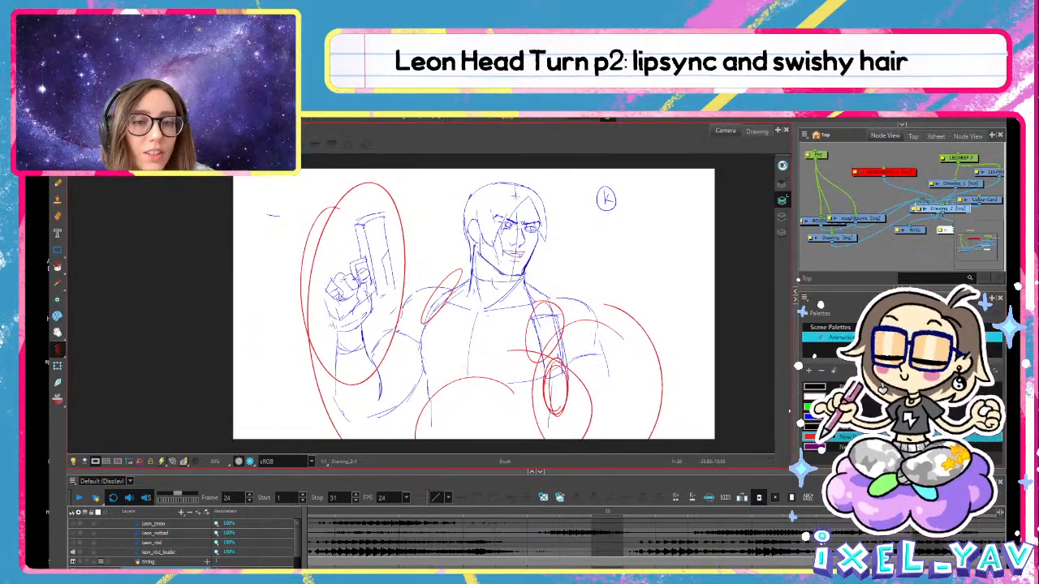
left_click(79, 498)
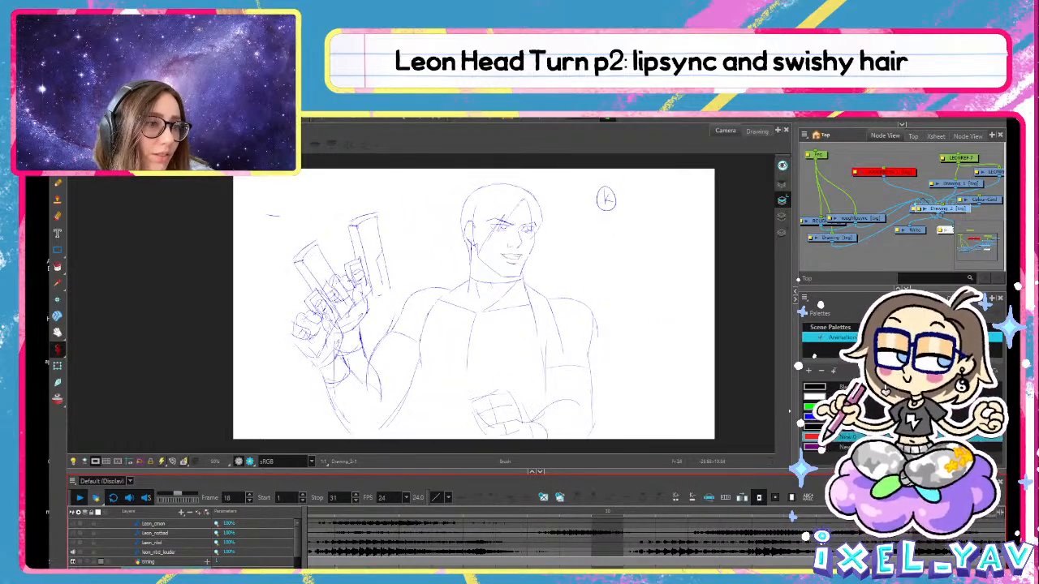
left_click(734, 511)
Expand the Peg group and inspect the Drawing layer's exposures from frame 10 to frame 13
scroll(744, 536, "down", 3)
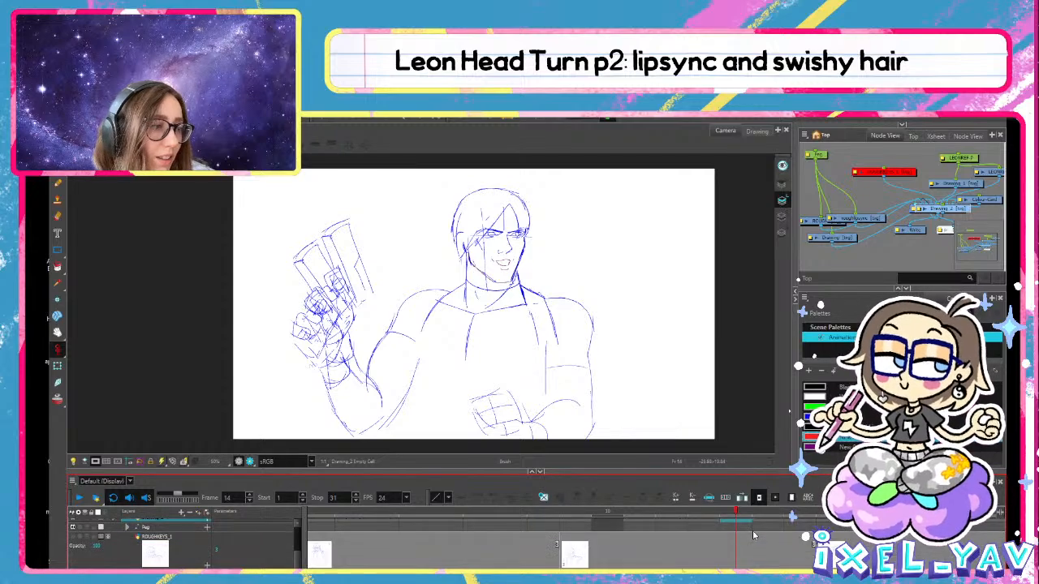
scroll(753, 530, "up", 3)
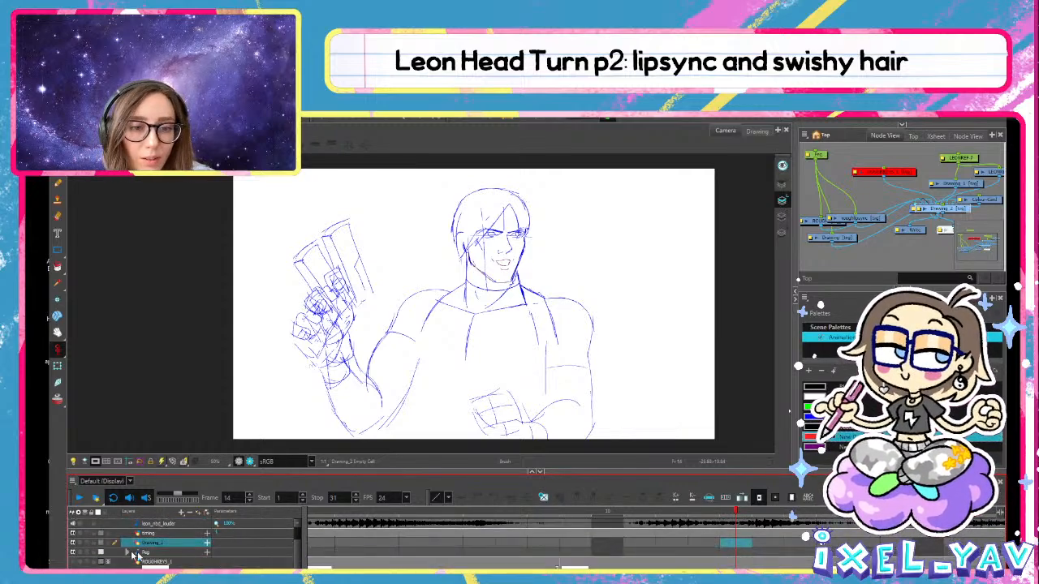
left_click(128, 552)
scroll(707, 536, "down", 3)
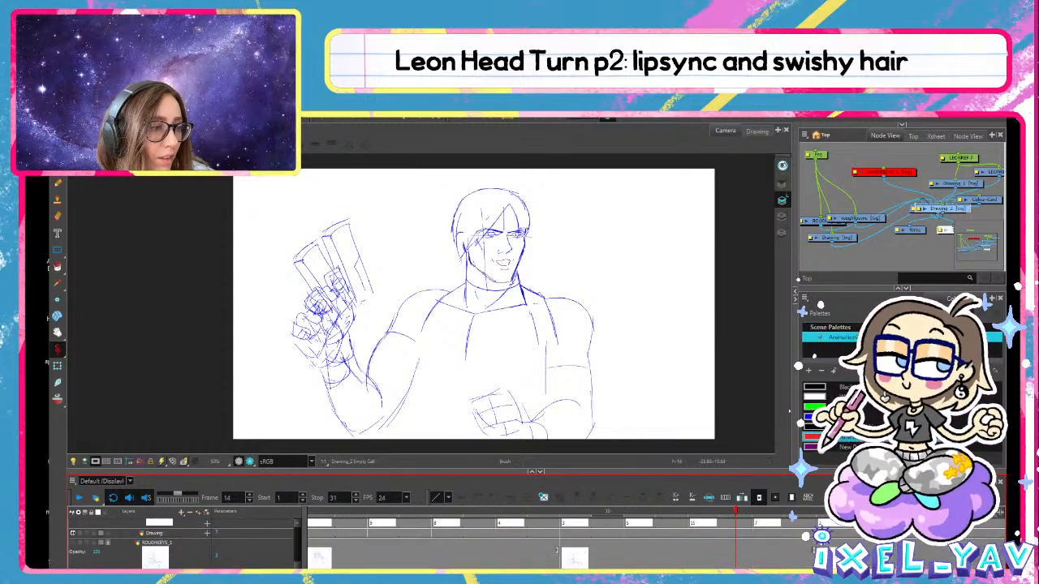
left_click(641, 534)
left_click(610, 533)
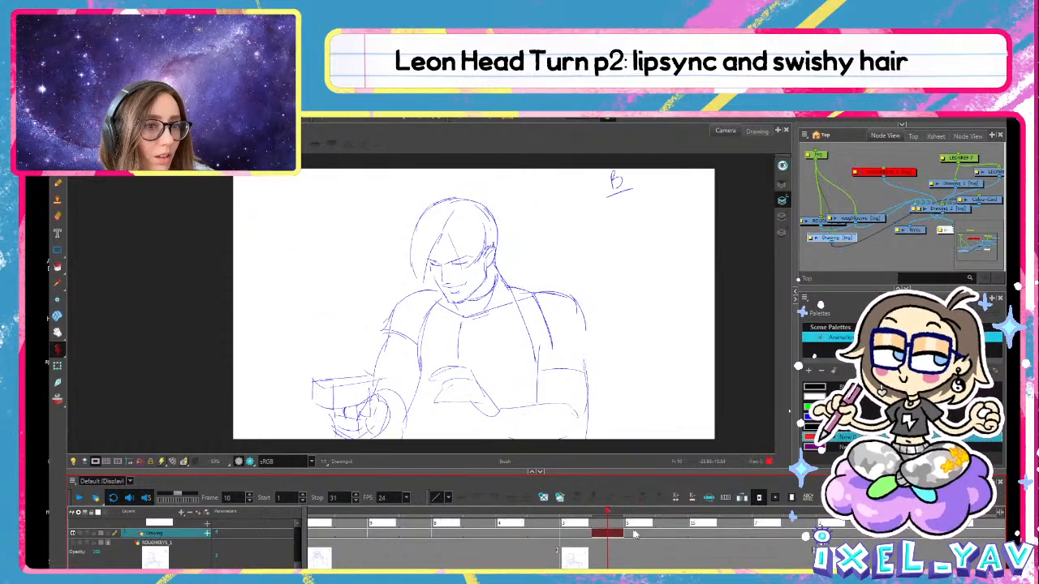
left_click(638, 533)
left_click(702, 535)
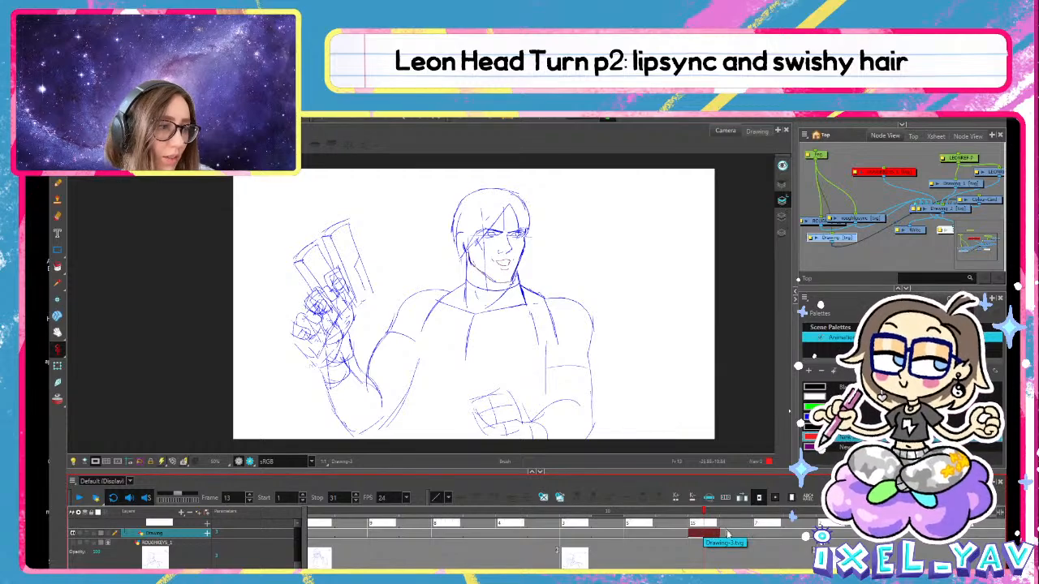
scroll(602, 519, "right", 5)
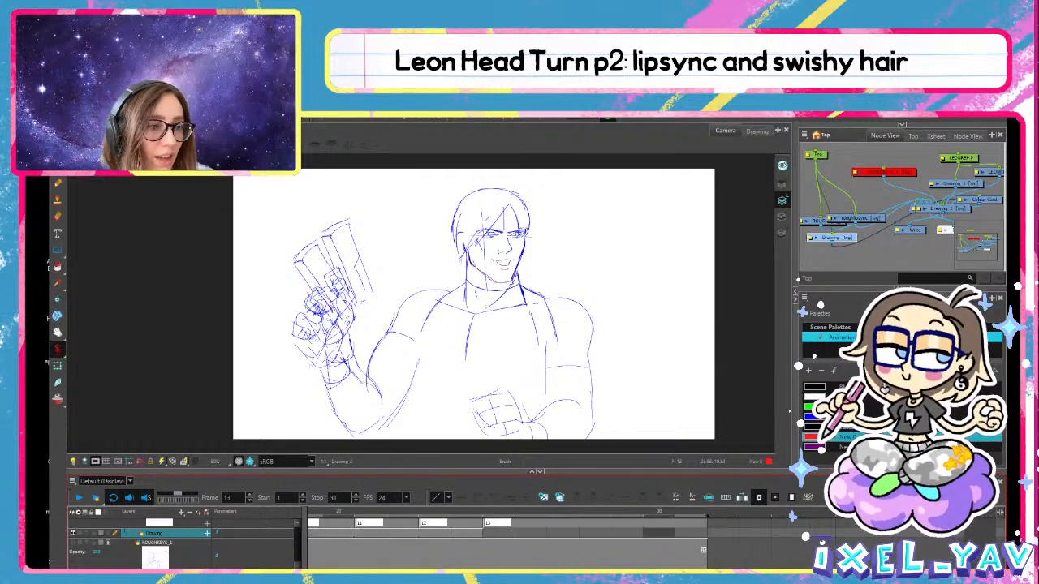
Clear the Drawing layer's leftover arm exposures from frame 13 through frame 24 and play back the animation
left_click(531, 535)
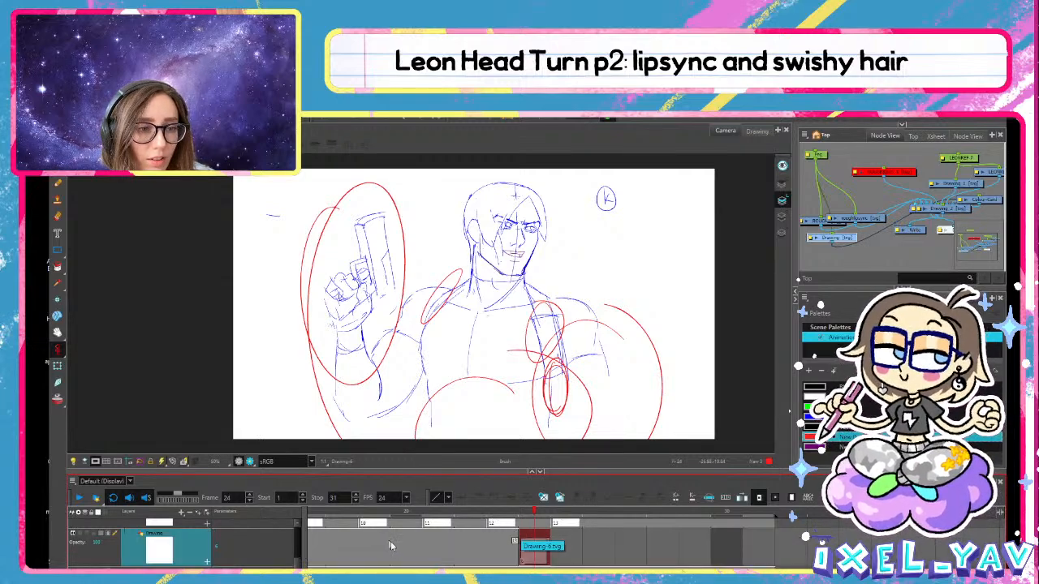
left_click(609, 560)
left_click(531, 561)
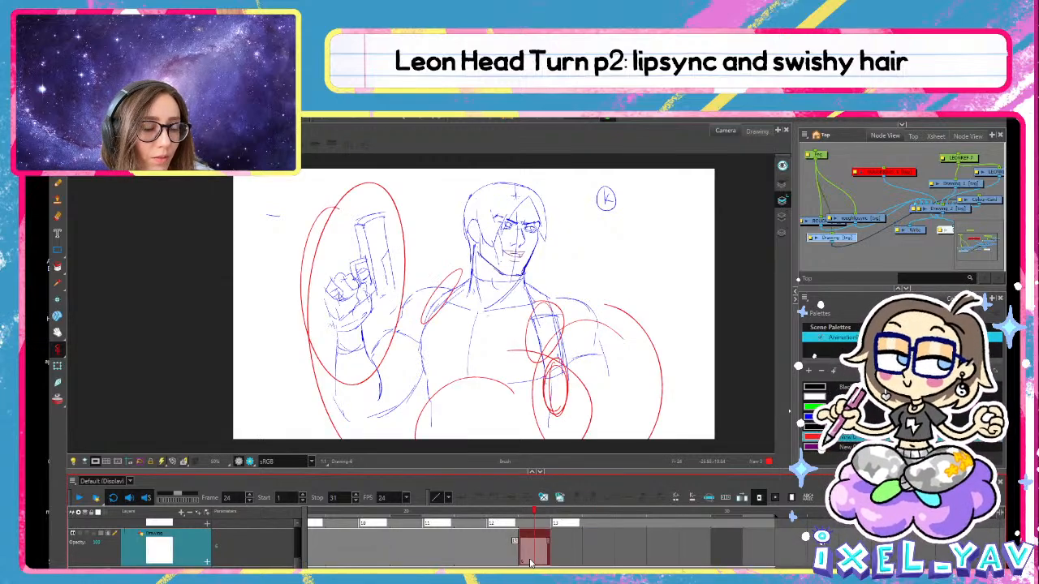
key("Delete")
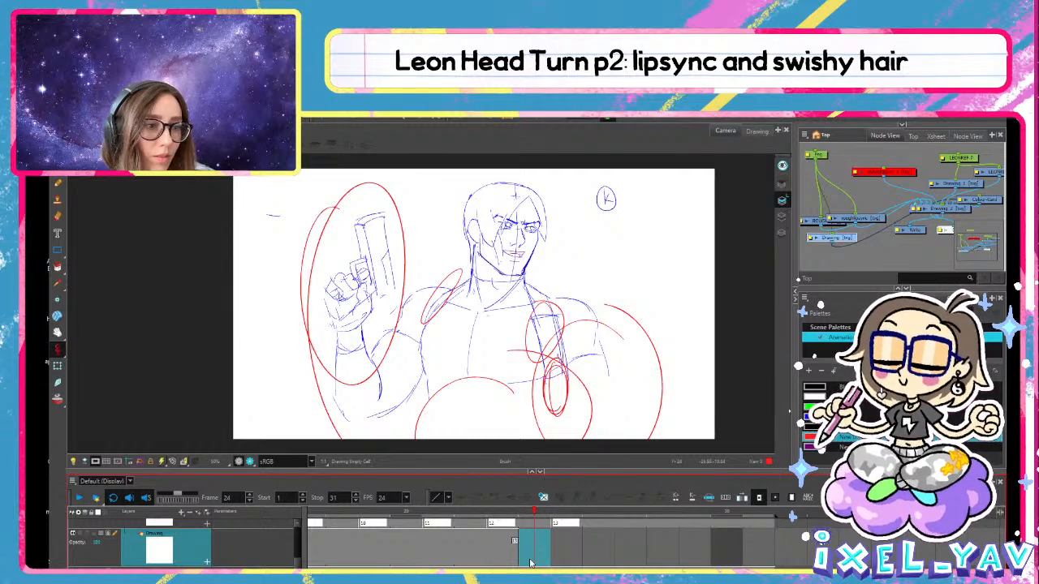
left_click(521, 560)
key("Delete")
left_click(513, 561)
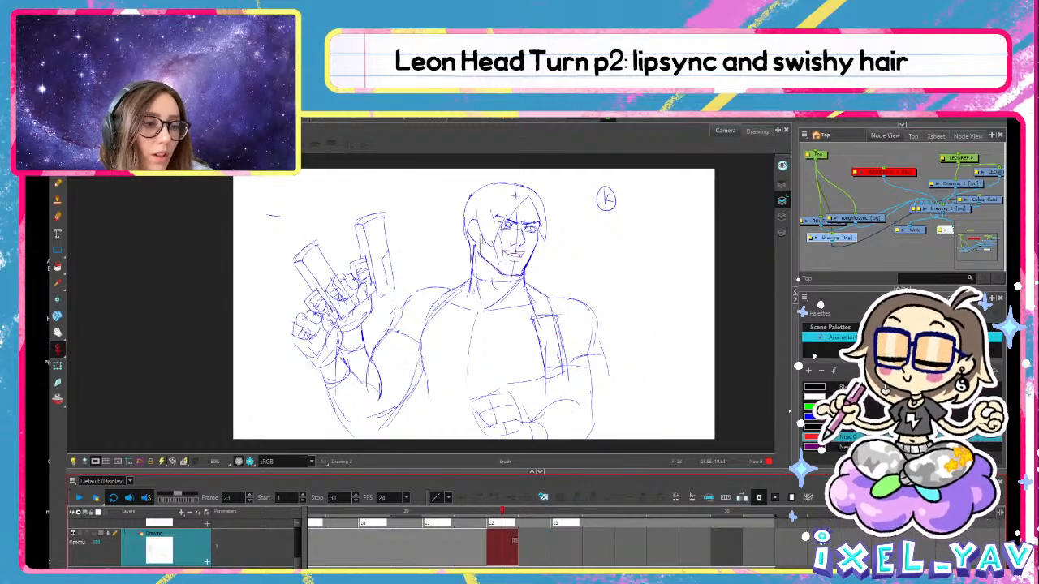
scroll(420, 548, "left", 3)
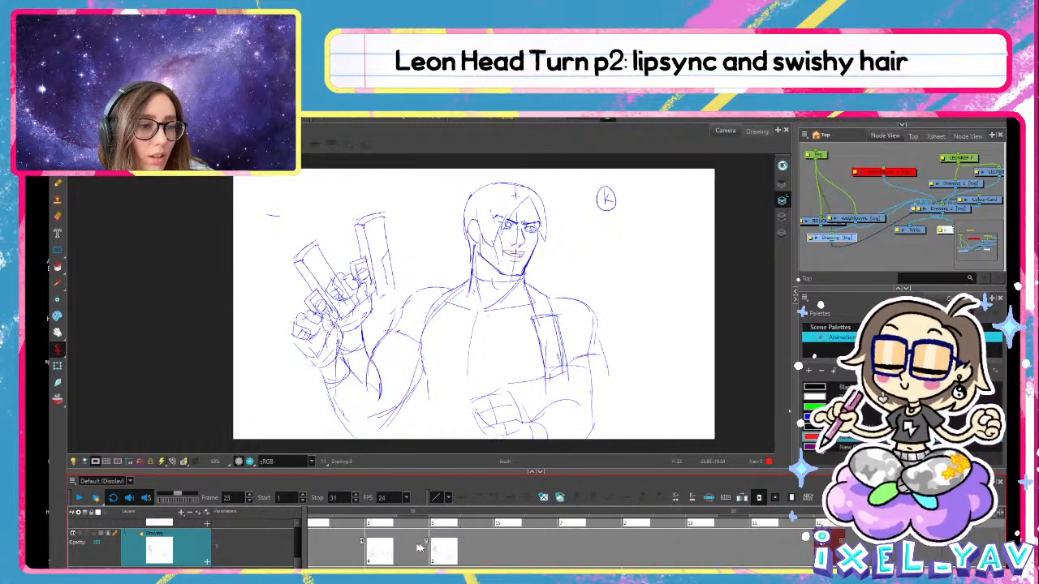
left_click(500, 557)
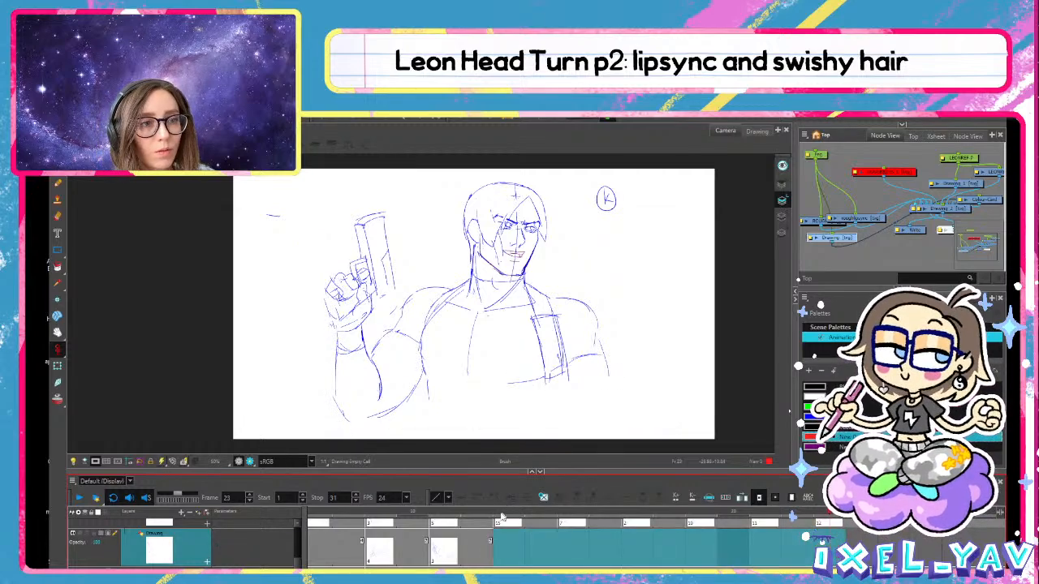
left_click_drag(502, 516, 480, 506)
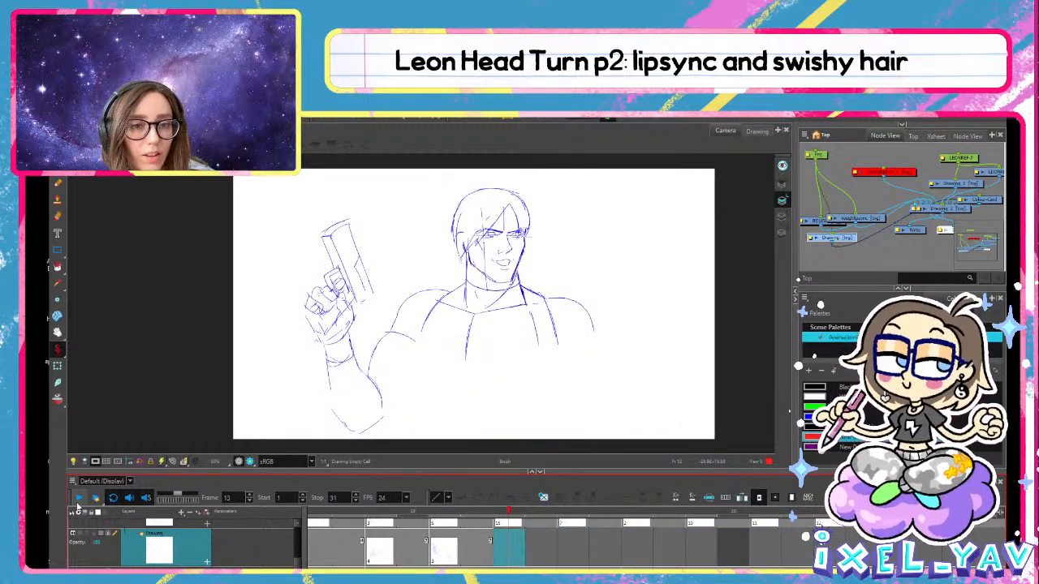
left_click(78, 500)
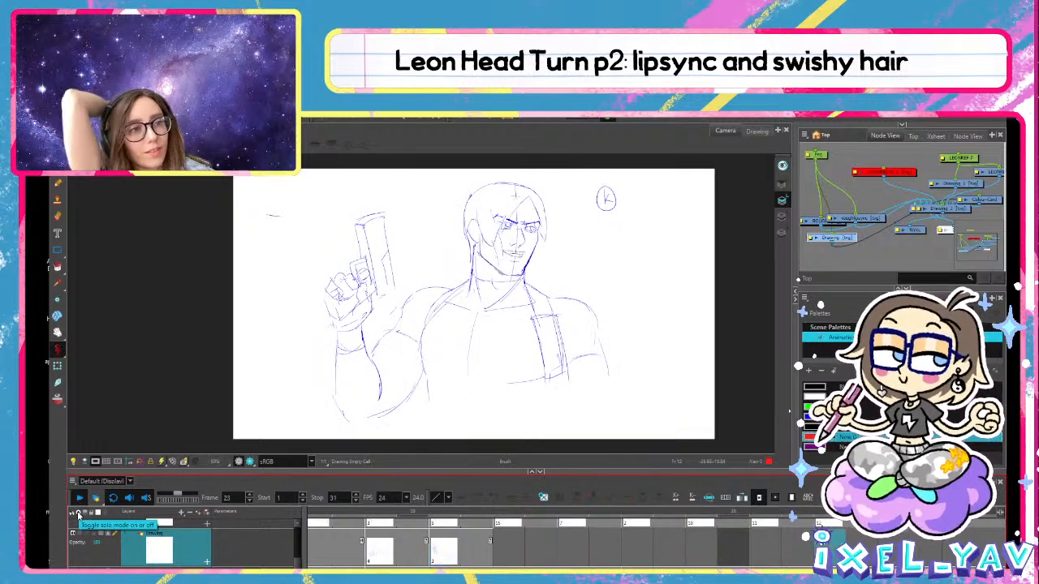
Extend the red notes drawing on the Drawing_2 layer to cover frames 1 through 31
left_click(688, 515)
scroll(712, 560, "up", 3)
left_click(861, 559)
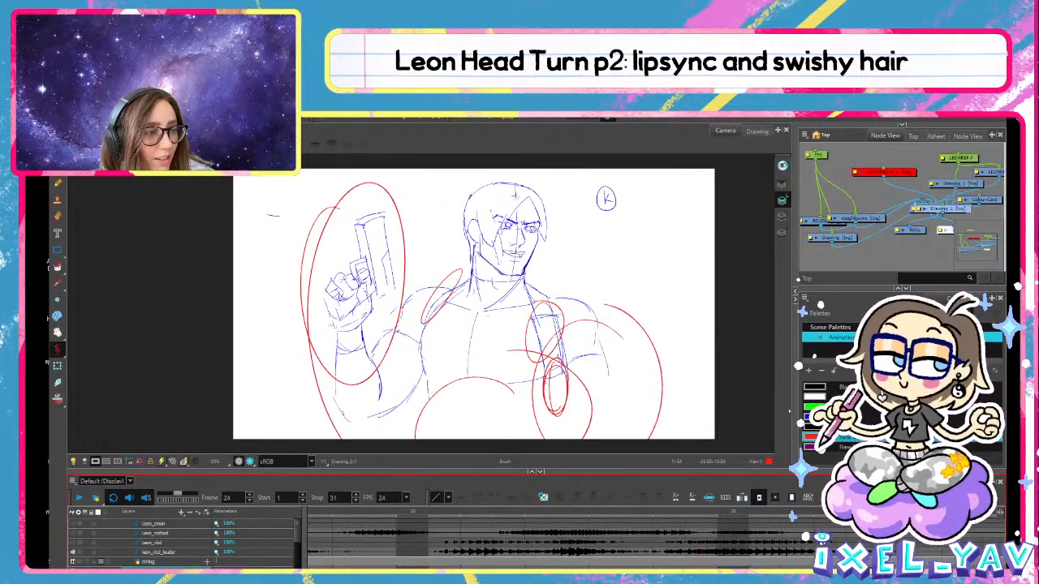
scroll(538, 557, "down", 1)
left_click(537, 560)
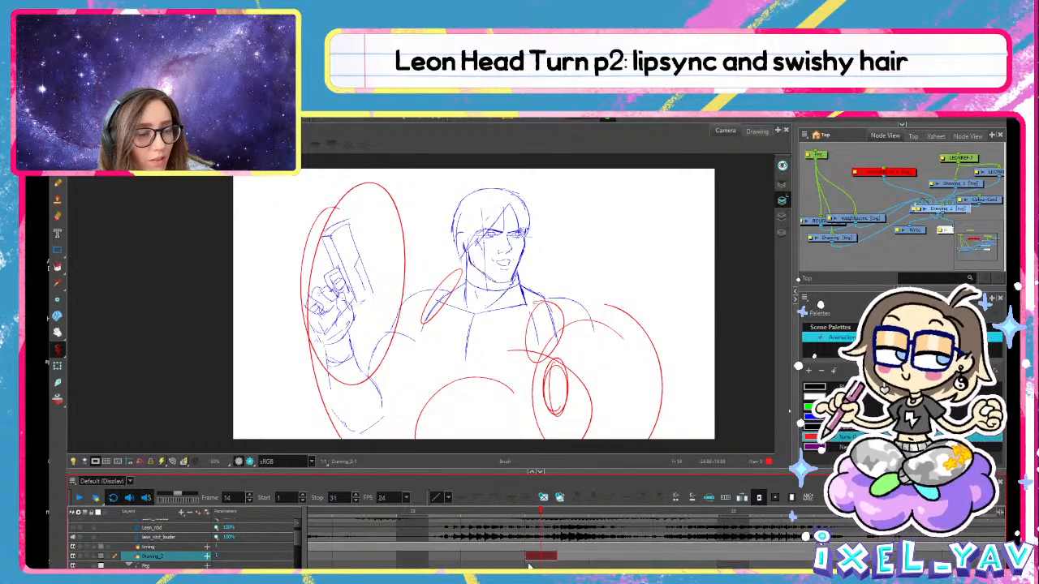
key("1")
key("2")
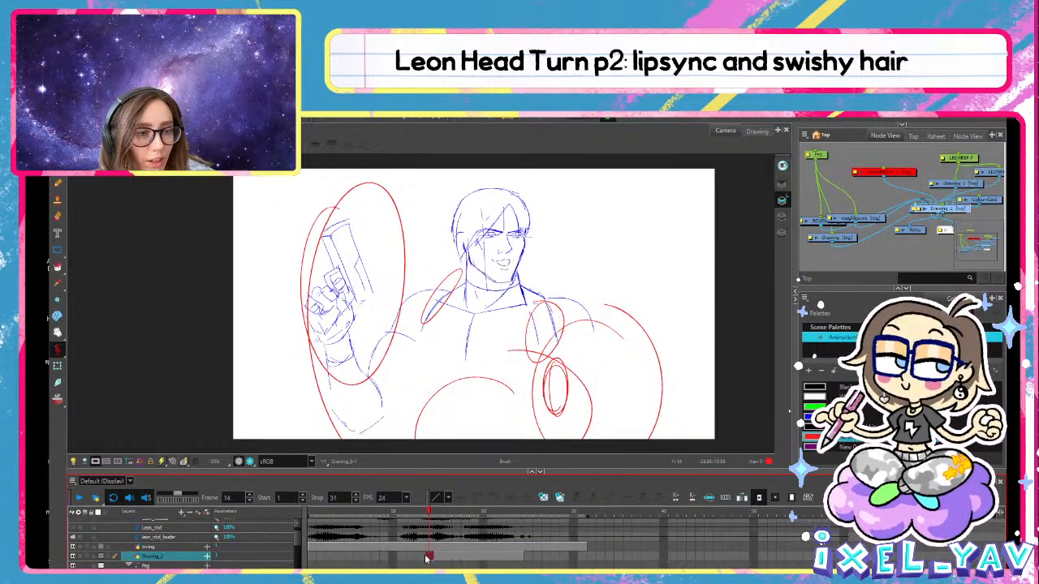
left_click(315, 557)
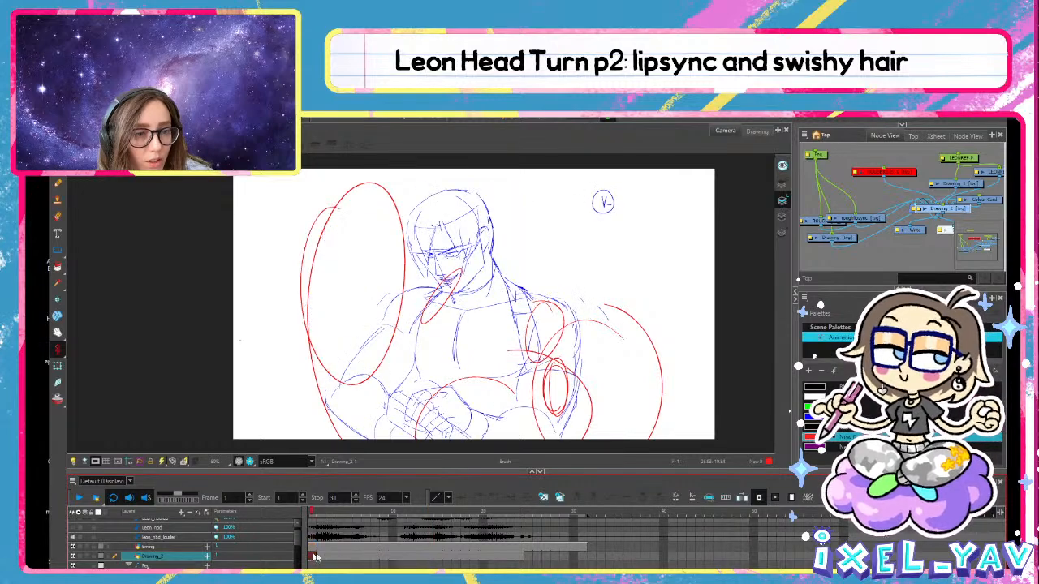
left_click(584, 560)
key("F5")
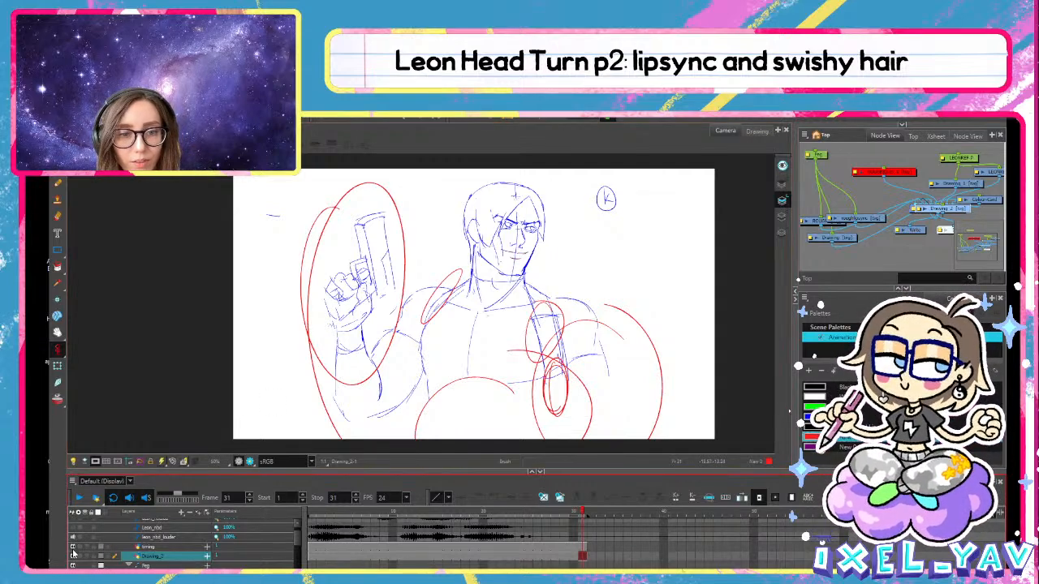
Hide the Drawing_2 notes layer, zoom in on Leon and enlarge the camera view area
left_click(73, 557)
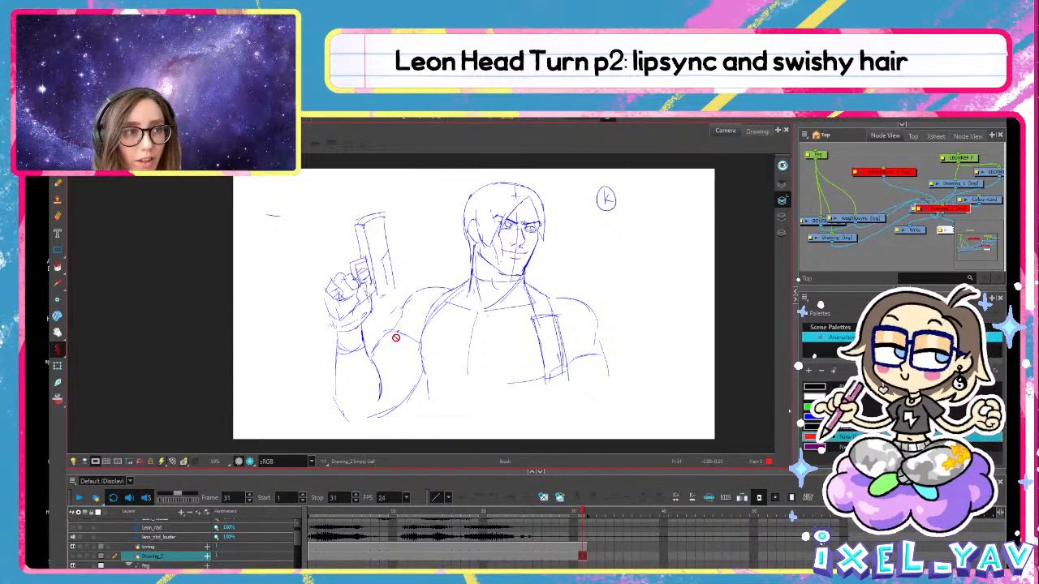
key("2")
mouse_move(414, 318)
left_mouse_down()
mouse_move(373, 354)
mouse_move(384, 344)
left_mouse_up()
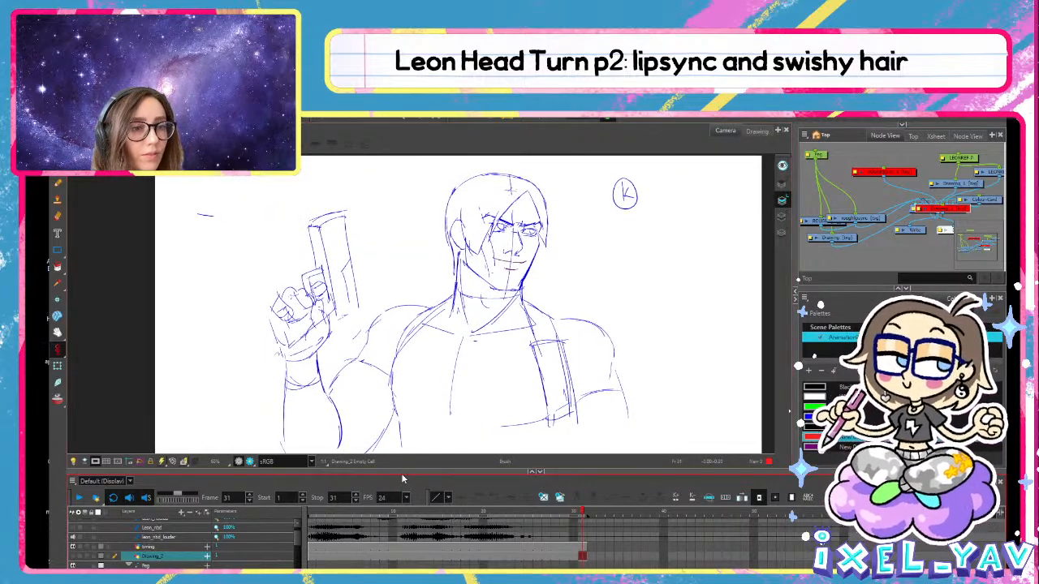
left_click_drag(403, 474, 403, 508)
key("space")
left_click_drag(420, 440, 420, 425)
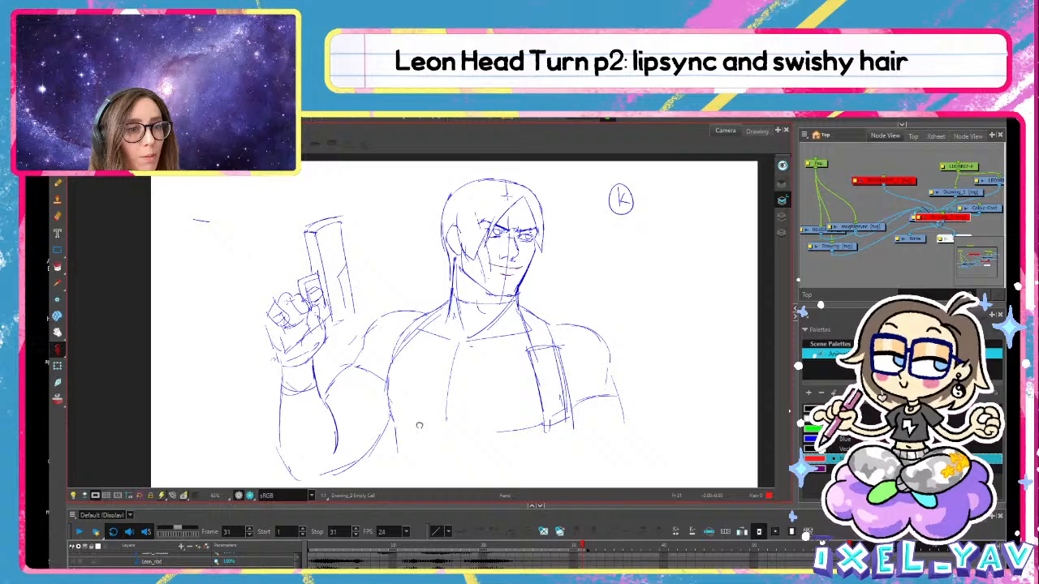
Play back the animation, examine the pose at frame 13 and play it again to judge the unmarked roughs
left_click(78, 532)
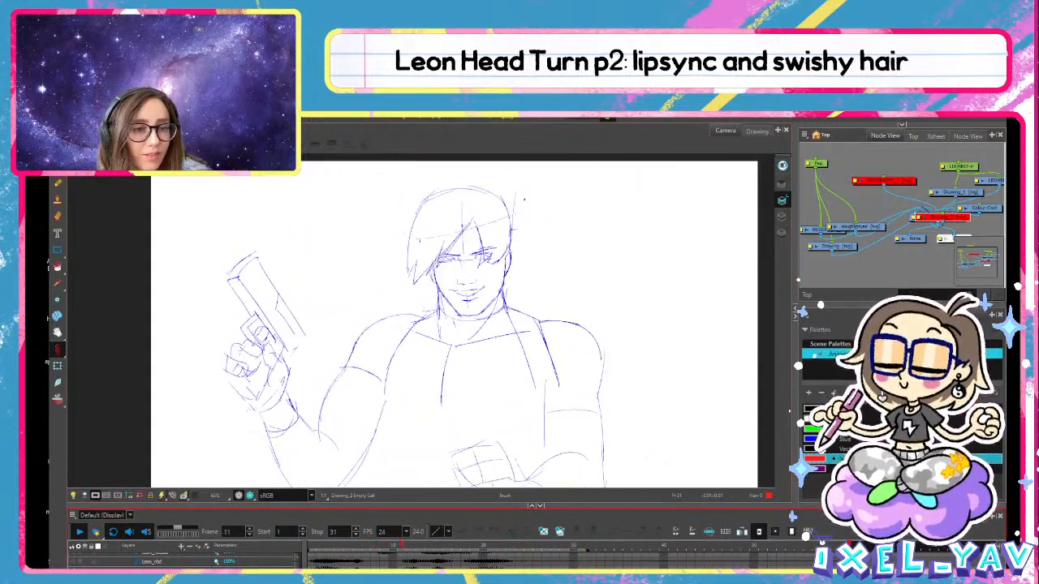
left_click(419, 557)
key("space")
left_click_drag(433, 362, 426, 346)
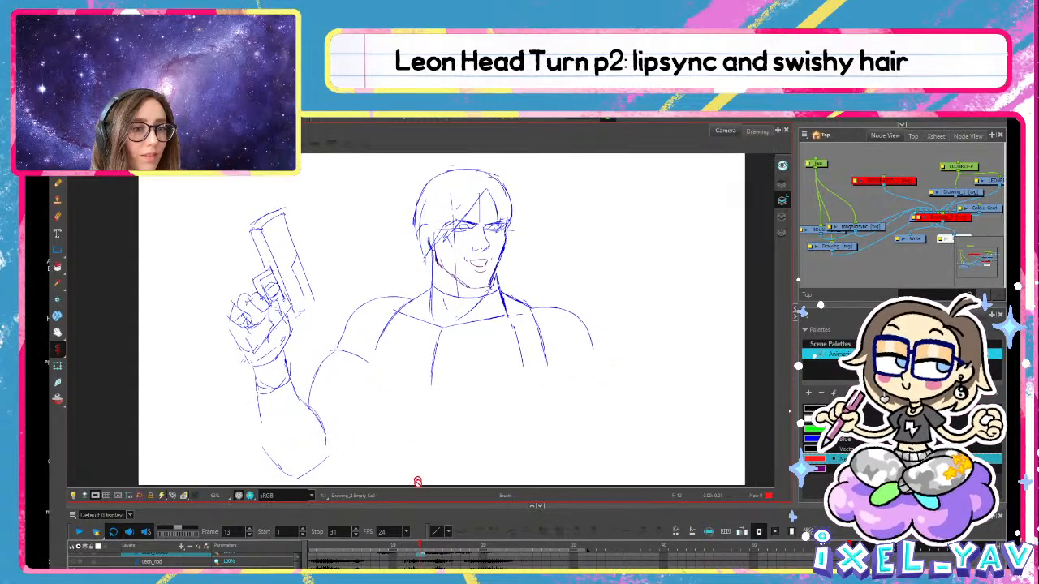
left_click_drag(421, 504, 422, 513)
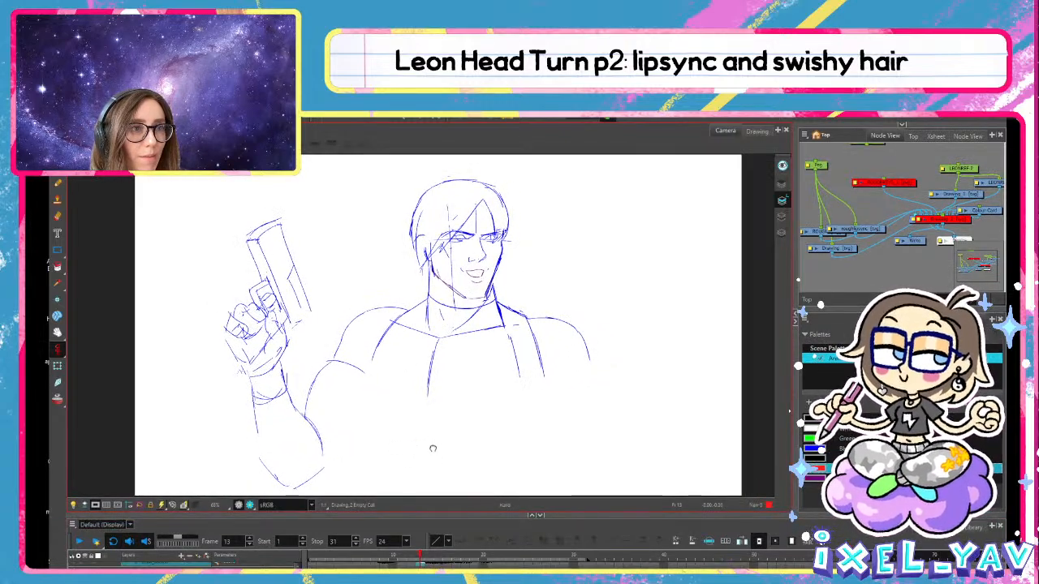
left_click(80, 541)
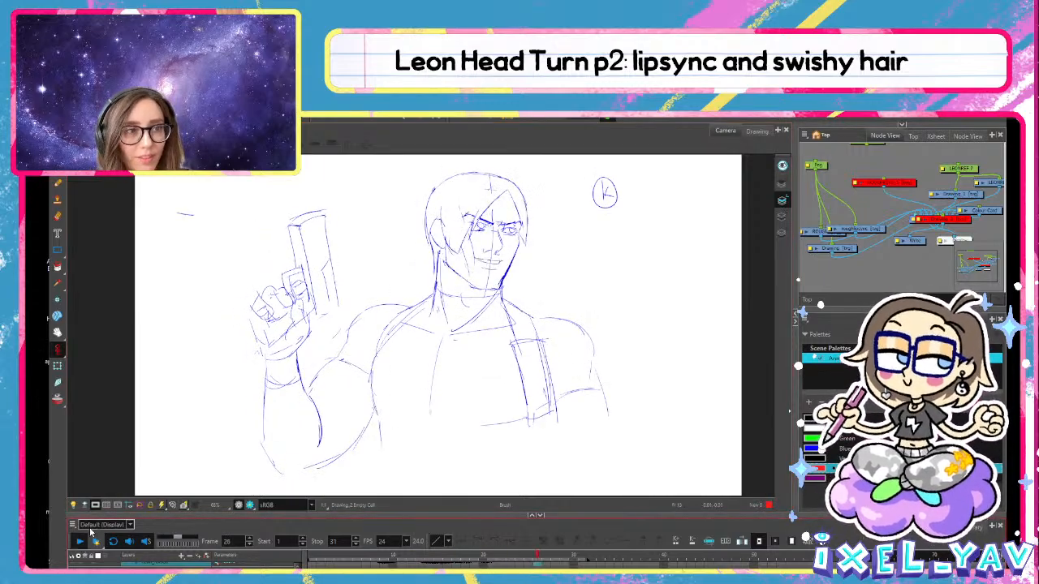